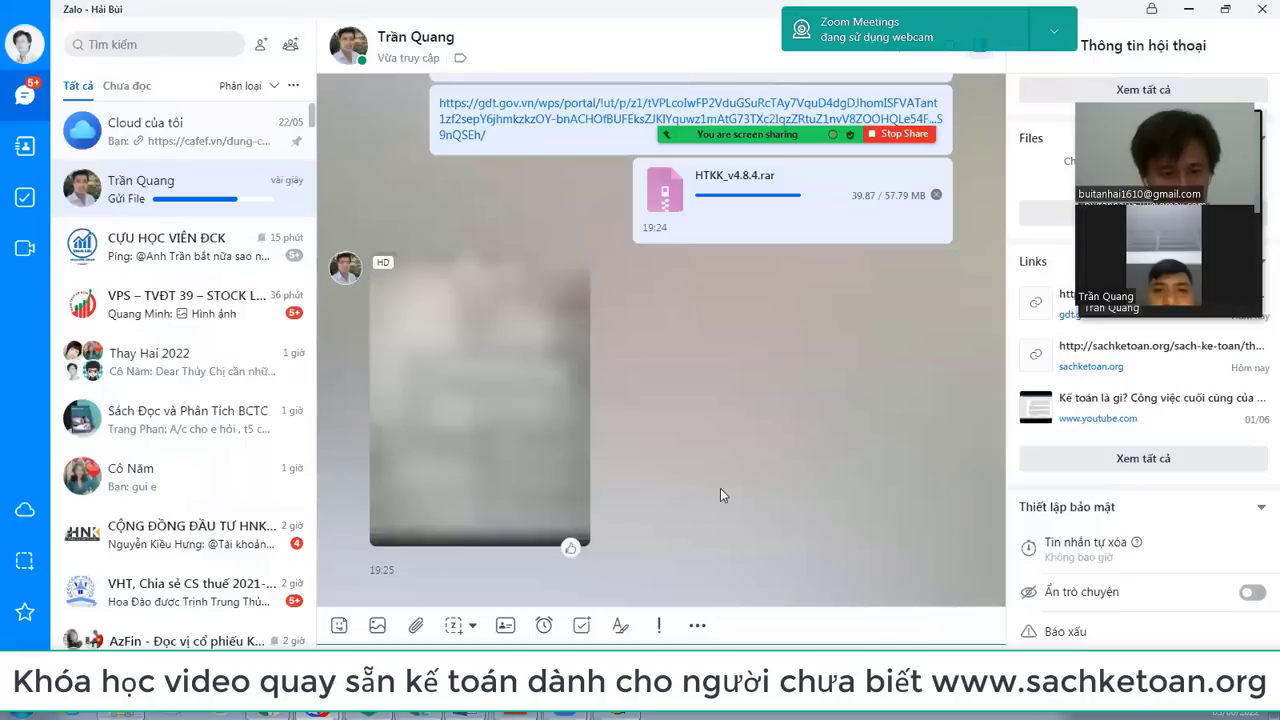
# Step: View the shared image in the Zalo chat and send a HIIII greeting
pyautogui.click(485, 397)
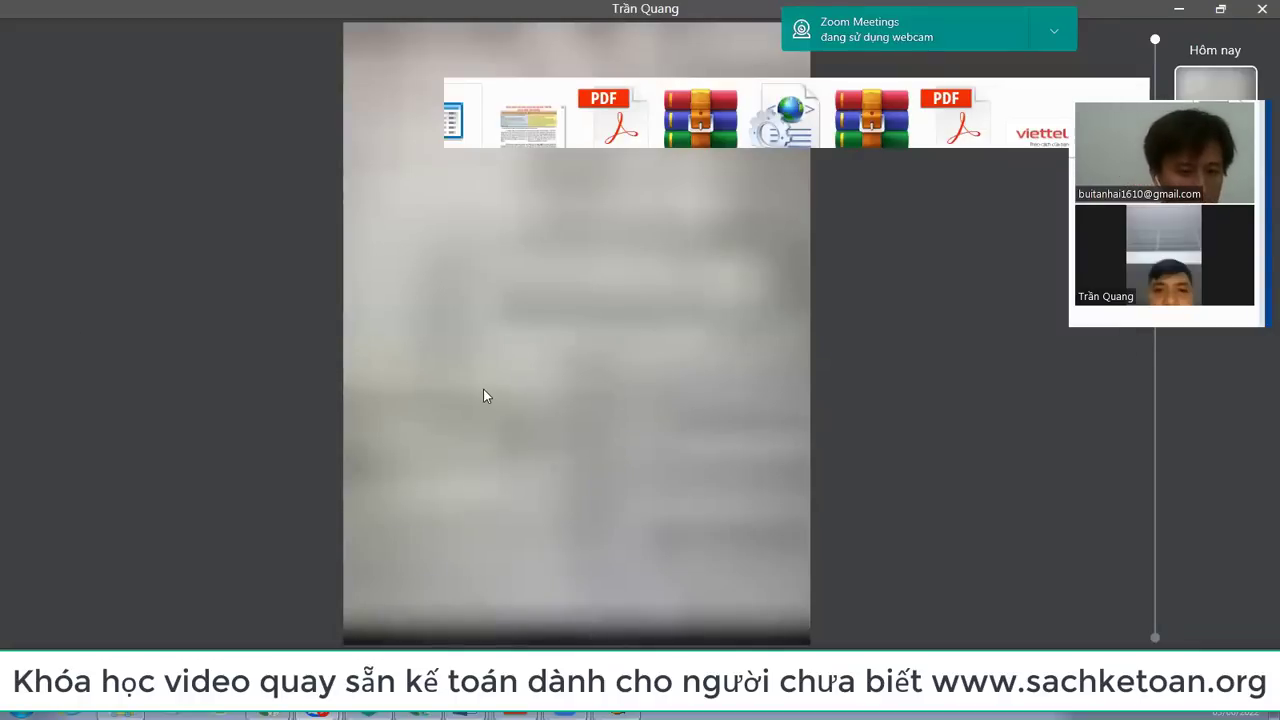
pyautogui.press('Escape')
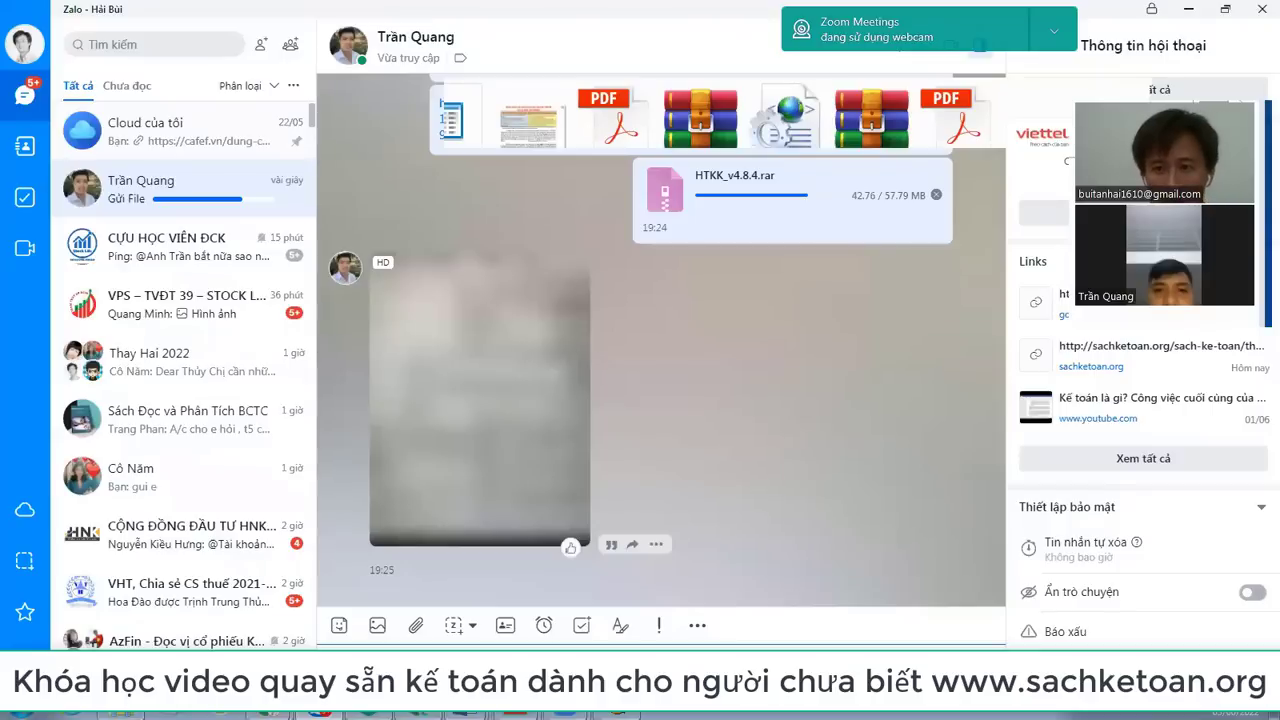
pyautogui.press('Return')
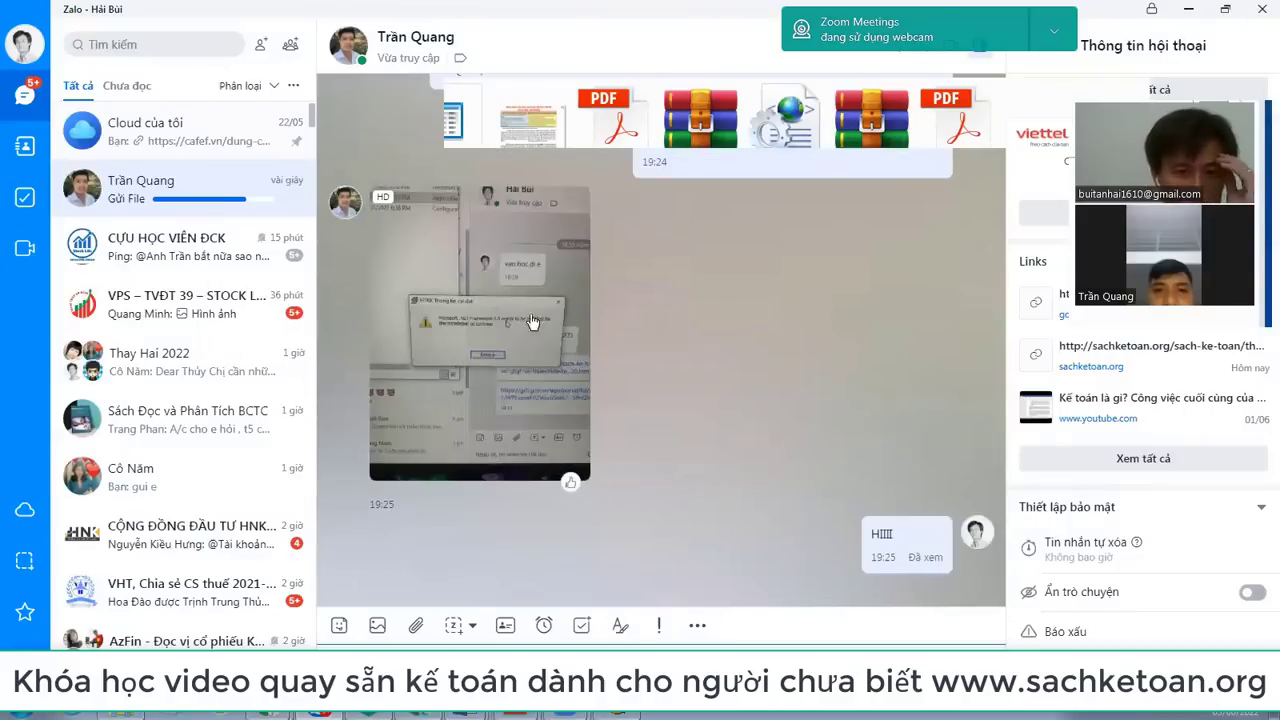
pyautogui.click(479, 317)
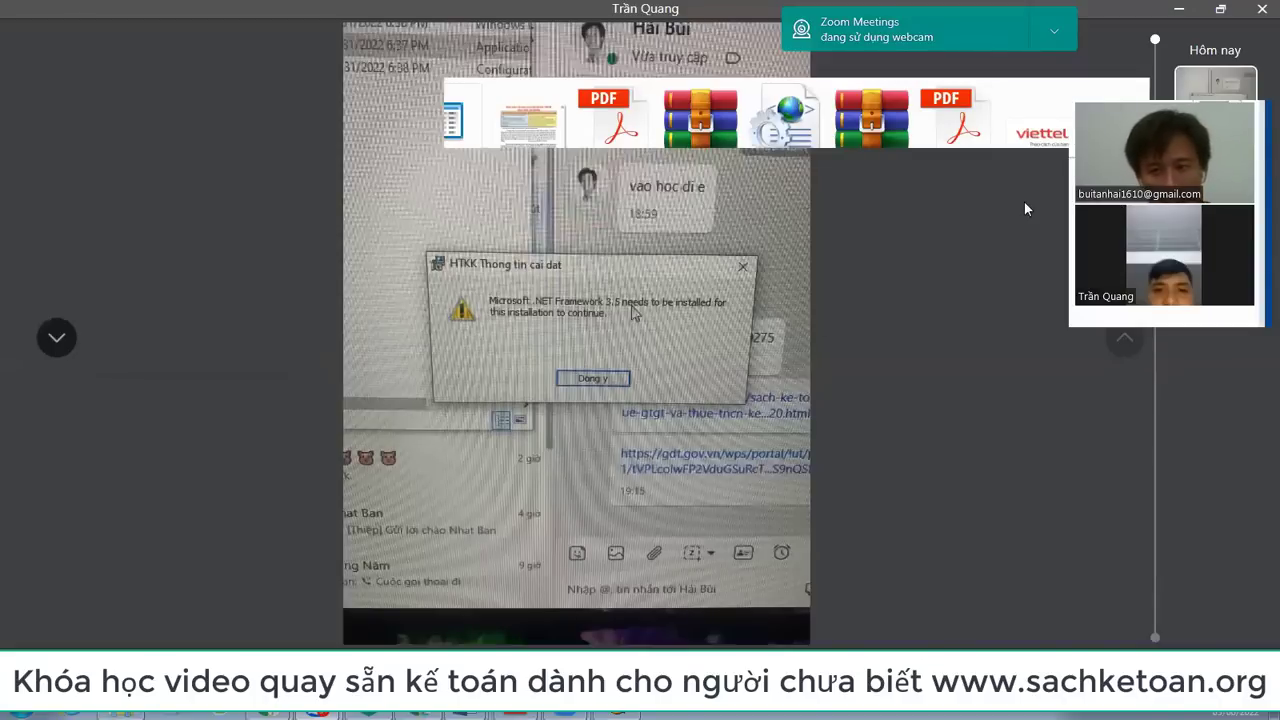
pyautogui.click(1260, 8)
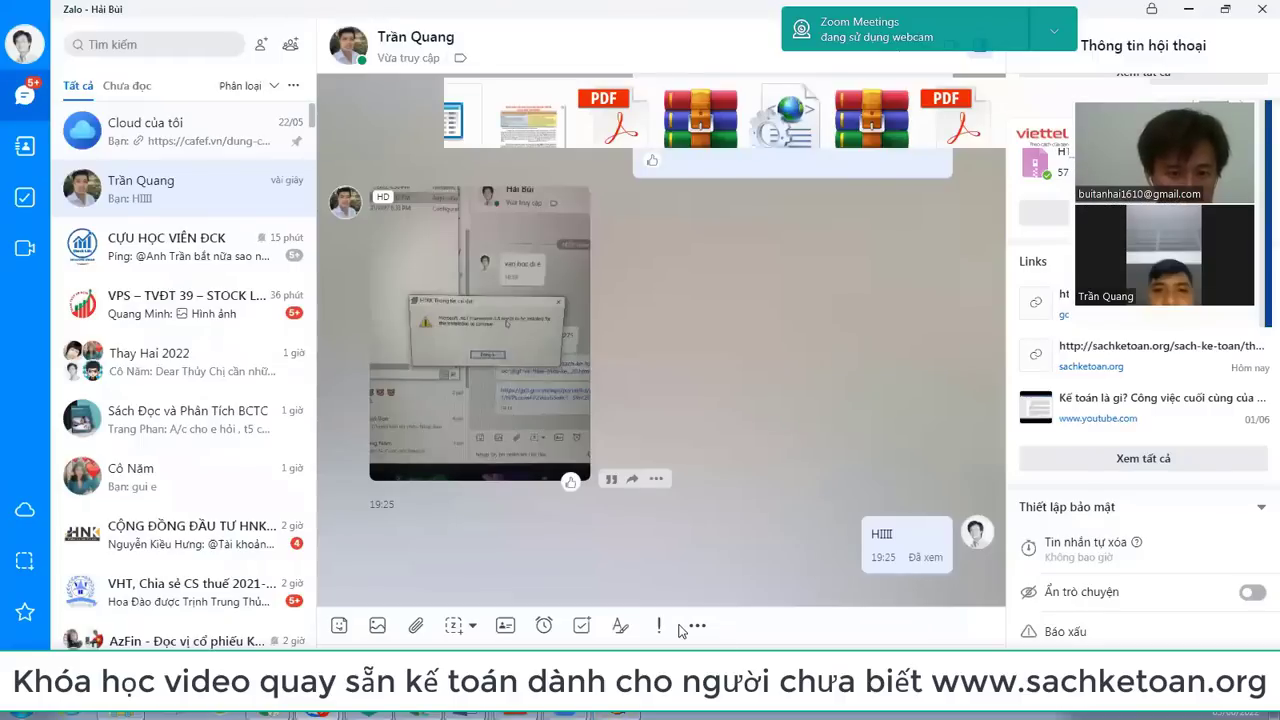
pyautogui.hotkey('alt', 'Tab')
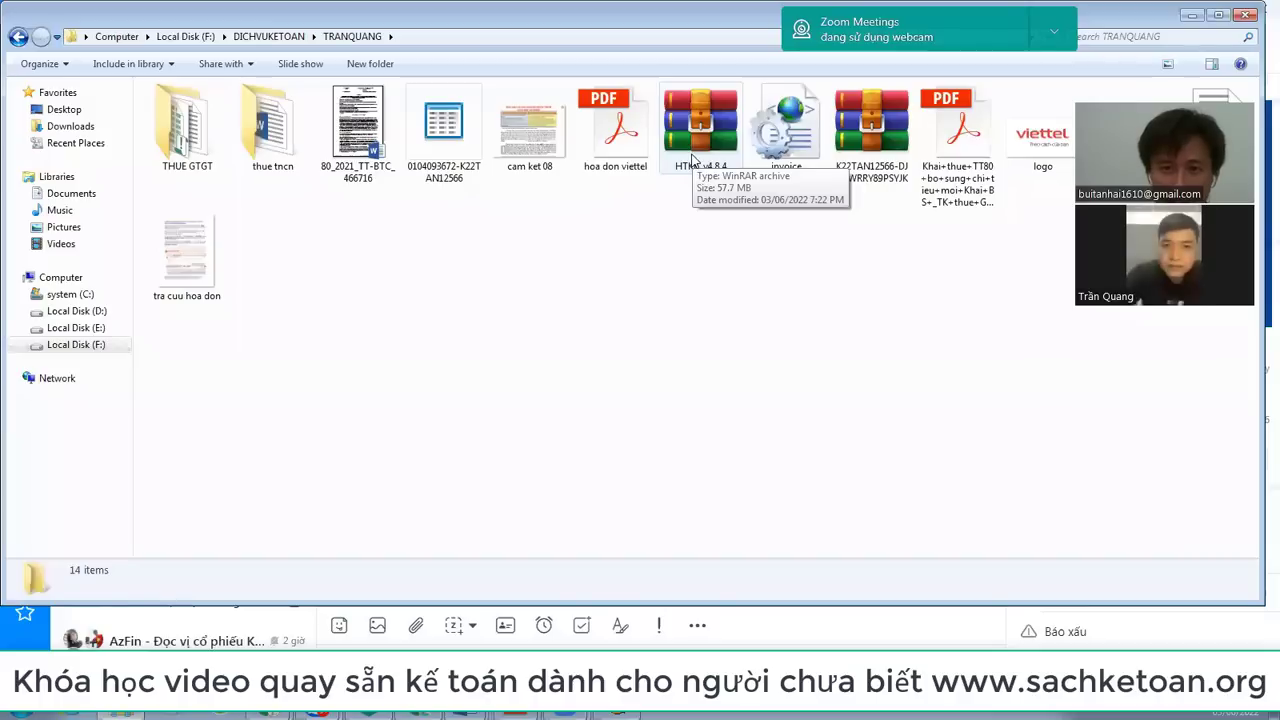
# Step: Extract HTKK_v4.8.4.rar in place and open the new HTKK_v4.8.4 folder of setup files
pyautogui.click(692, 160)
pyautogui.rightClick(692, 160)
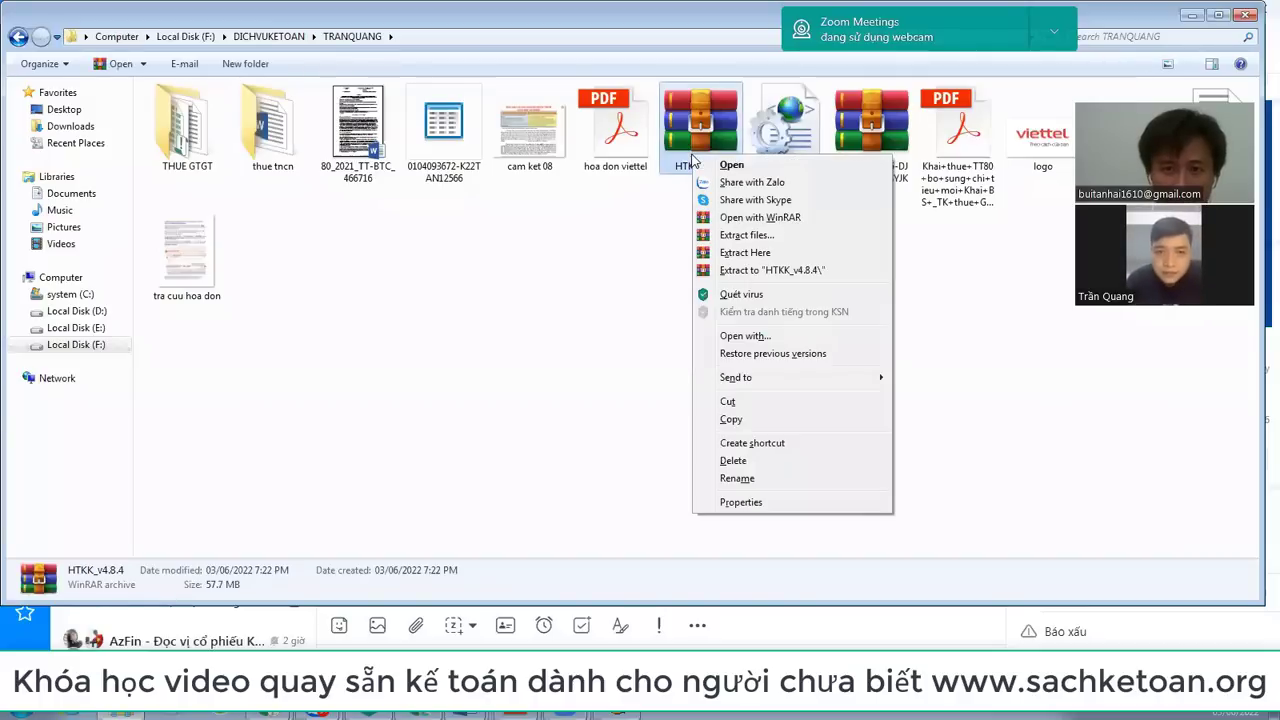
pyautogui.click(765, 254)
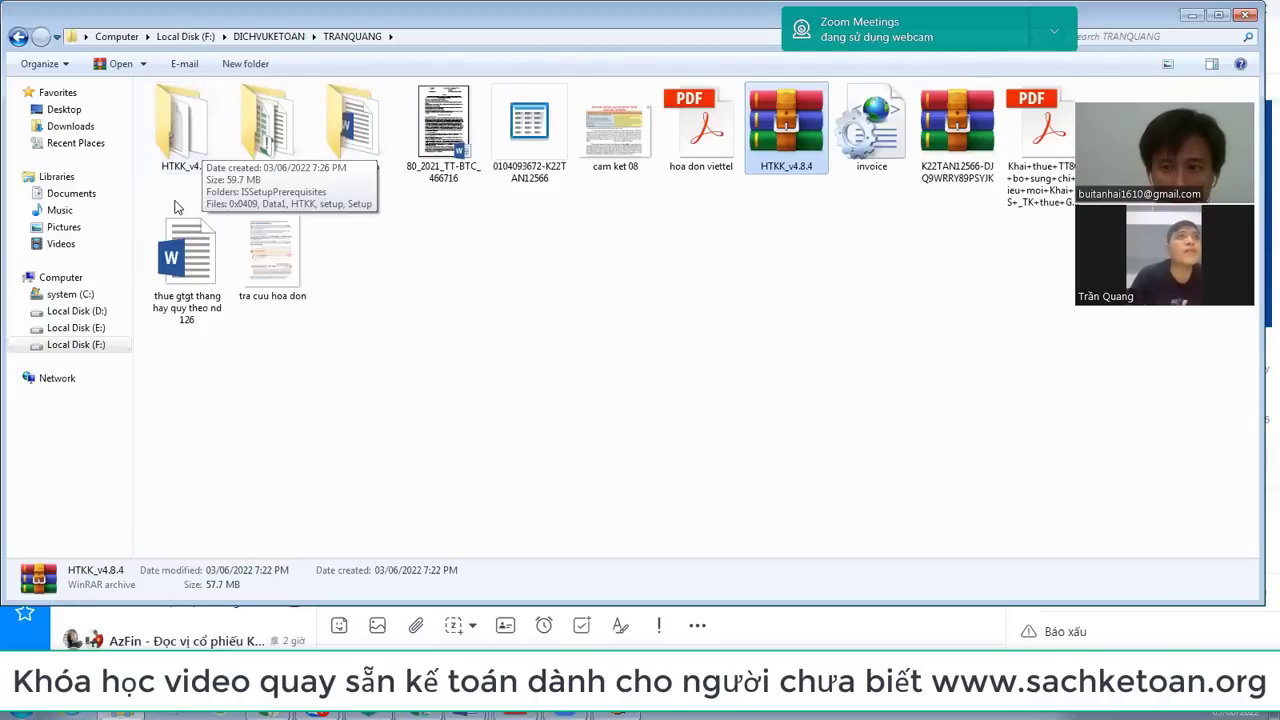
pyautogui.doubleClick(198, 150)
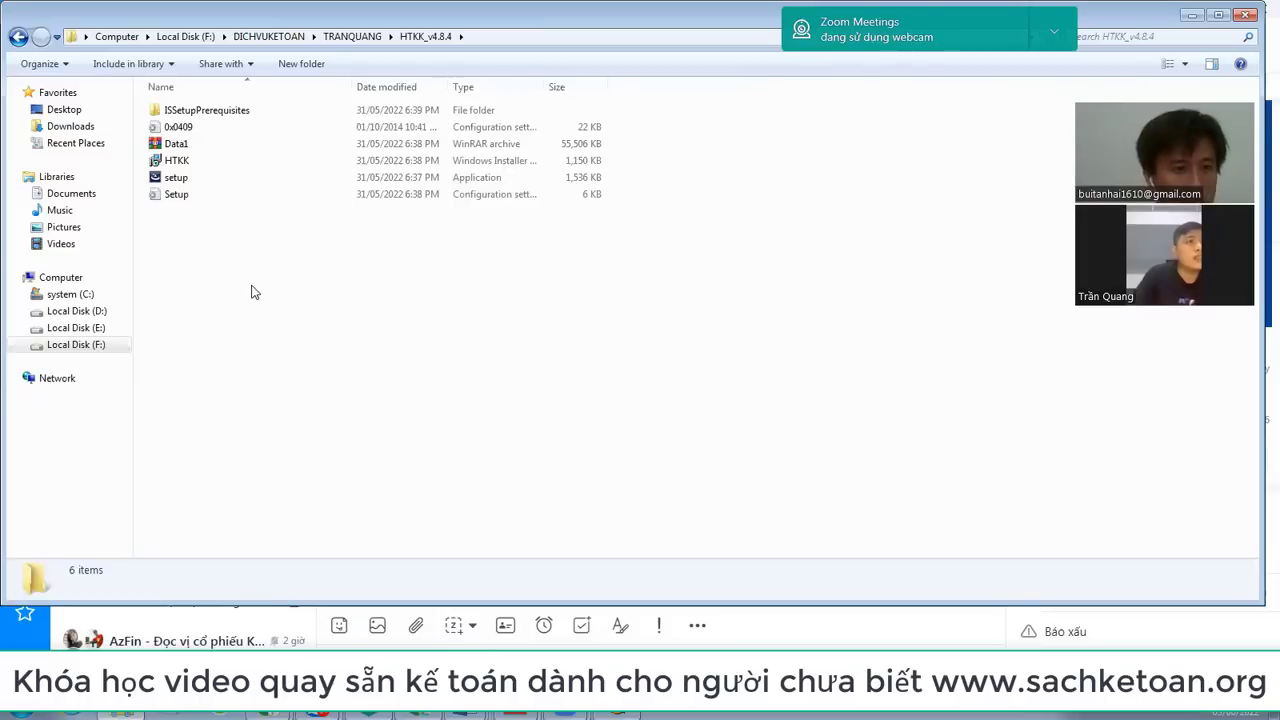
# Step: Download the version 4.8.4 installation guide from the Tổng Cục Thuế software table and open its PDF
pyautogui.moveTo(262, 713)
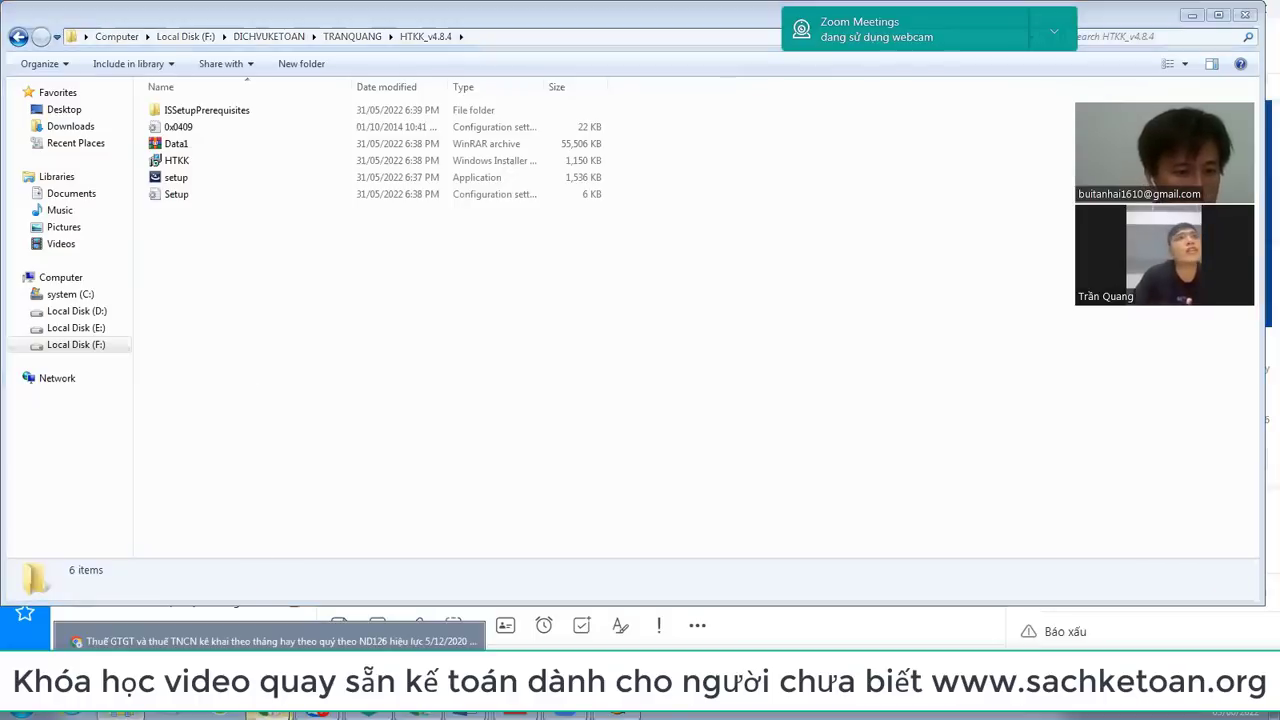
pyautogui.click(270, 641)
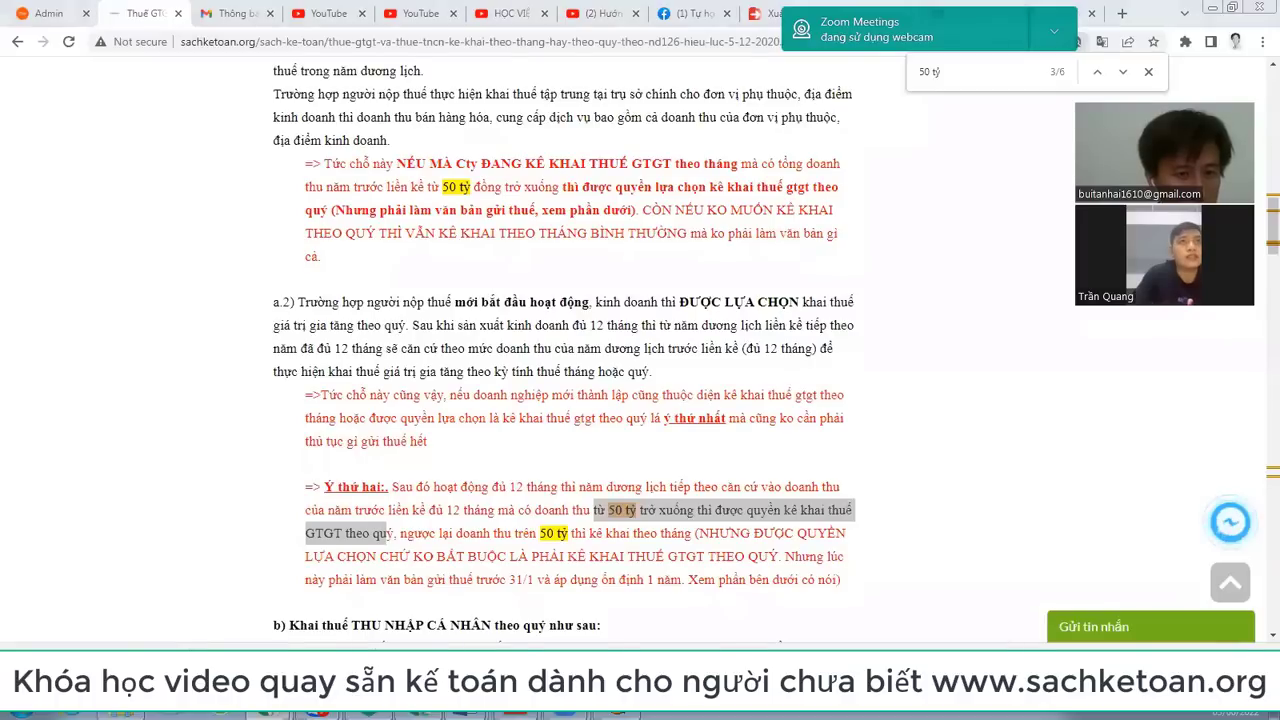
pyautogui.hotkey('alt', 'Tab')
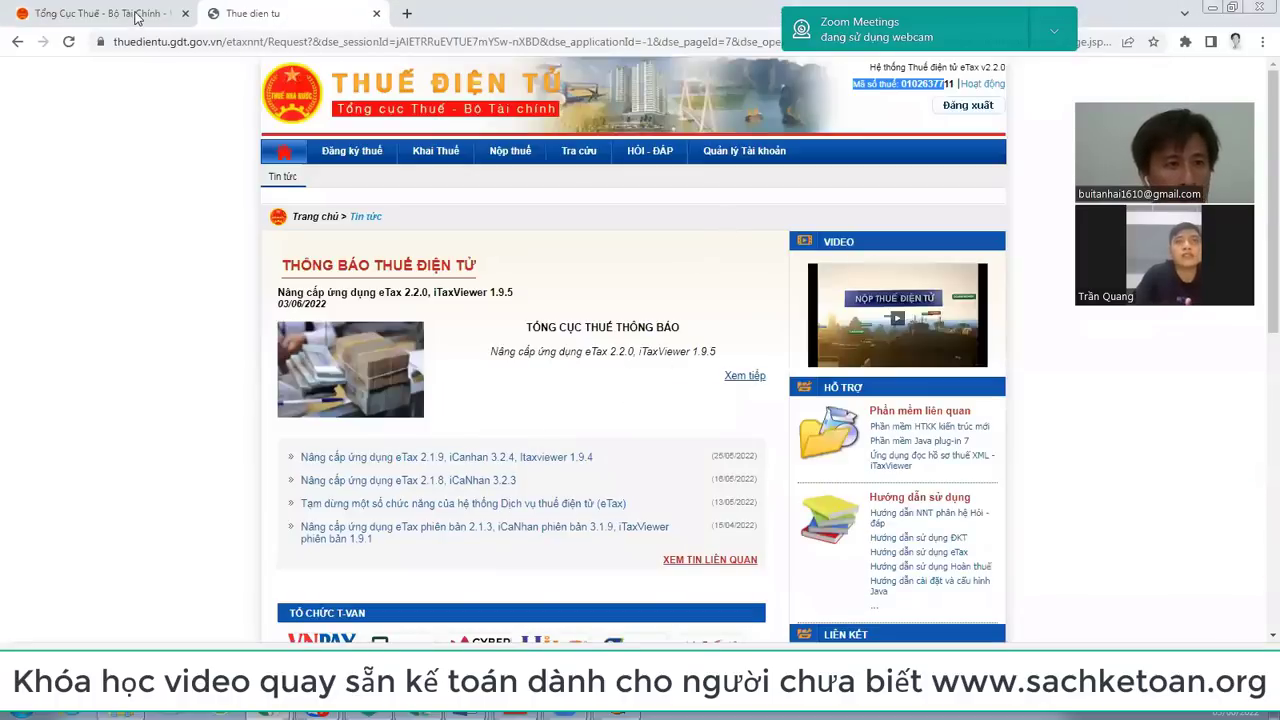
pyautogui.hotkey('ctrl', 'Tab')
pyautogui.scroll(-5, 463, 412)
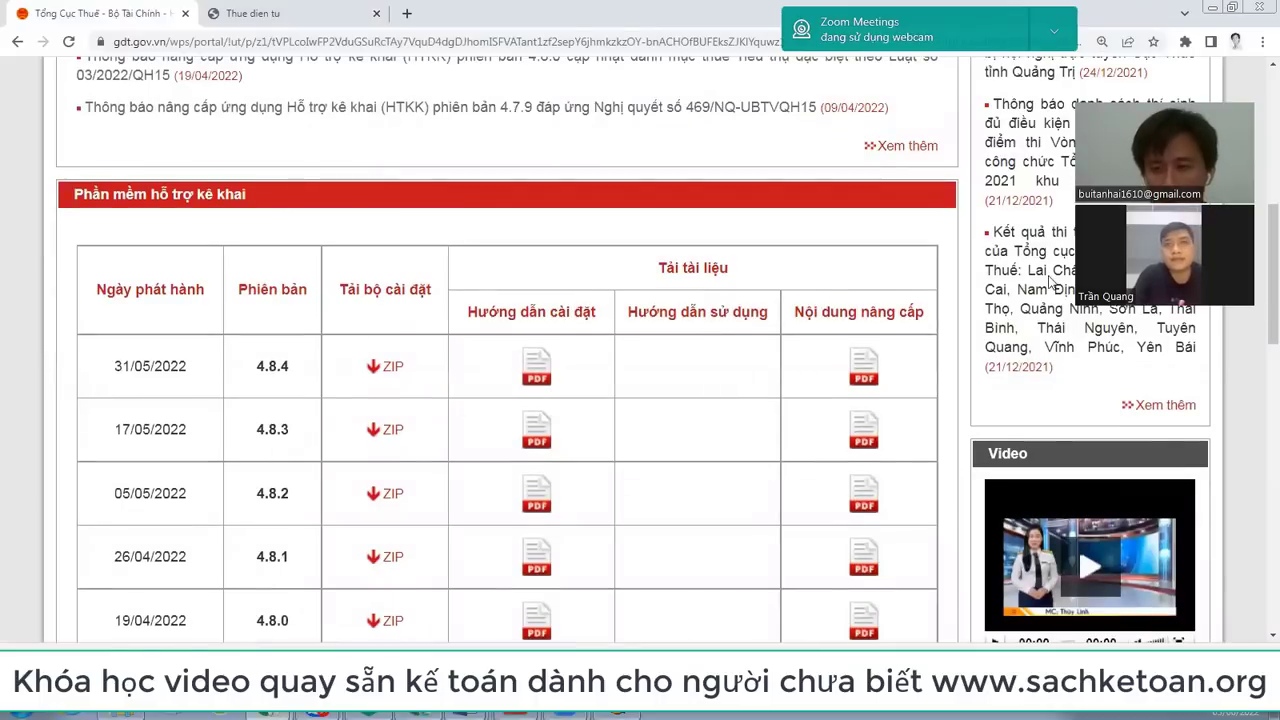
pyautogui.click(537, 377)
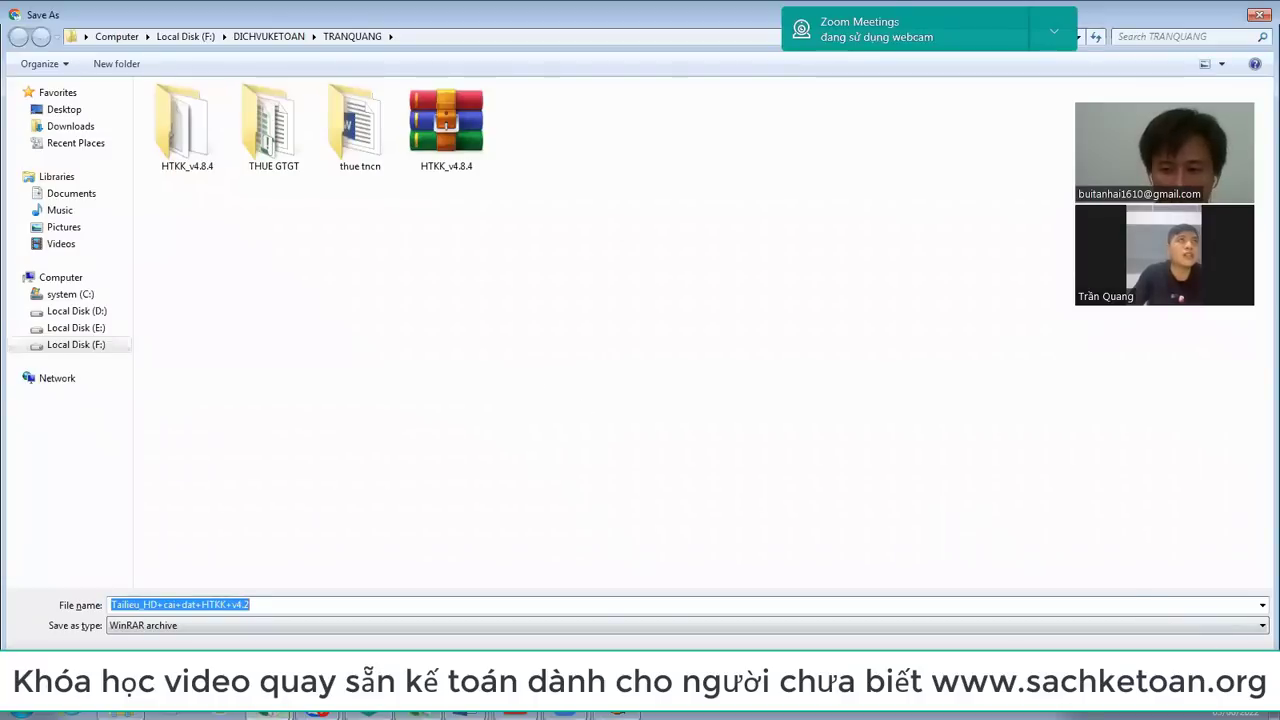
pyautogui.press('Return')
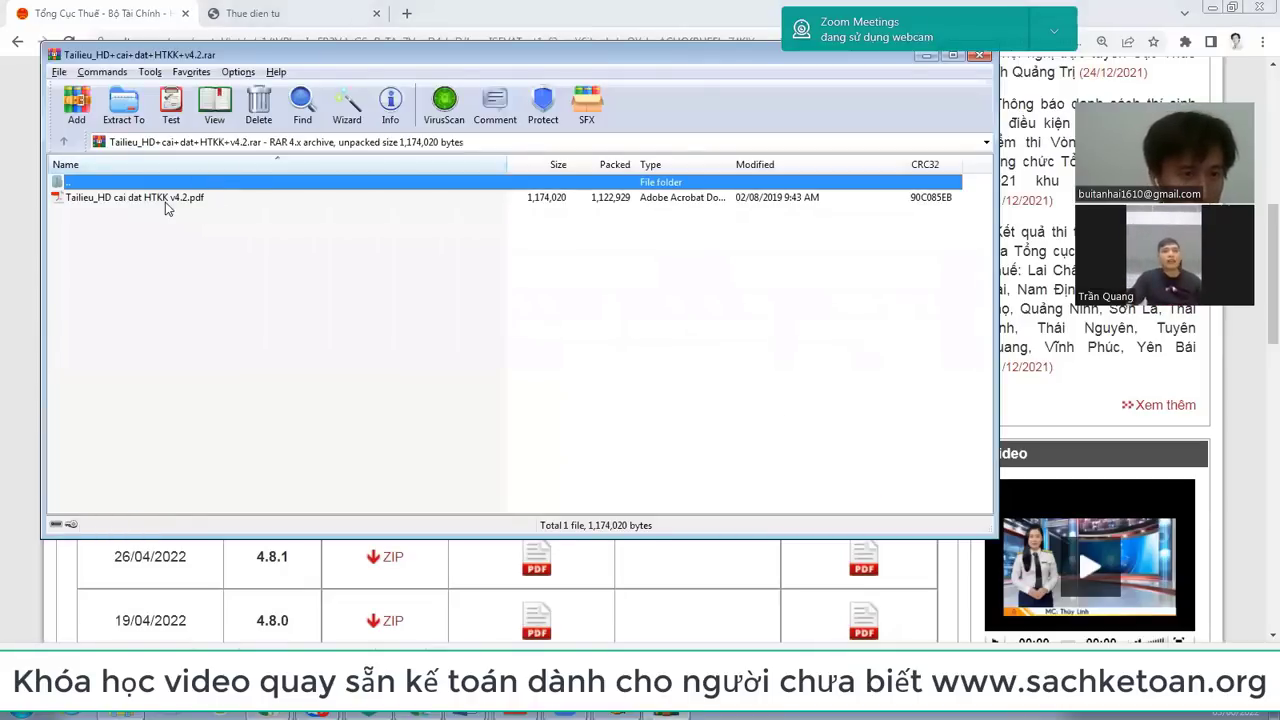
pyautogui.doubleClick(165, 199)
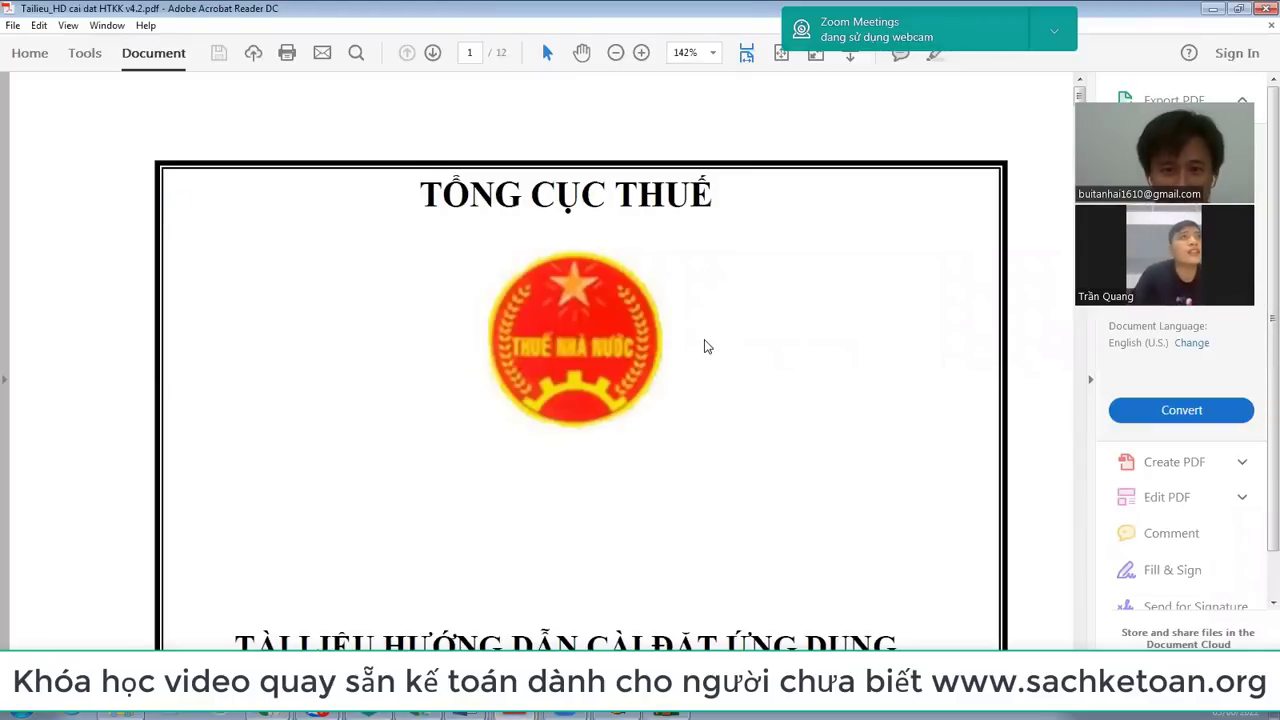
# Step: Scroll the guide PDF from the cover to page 2's installation steps 1–4
pyautogui.scroll(-4, 705, 346)
pyautogui.scroll(-8, 705, 346)
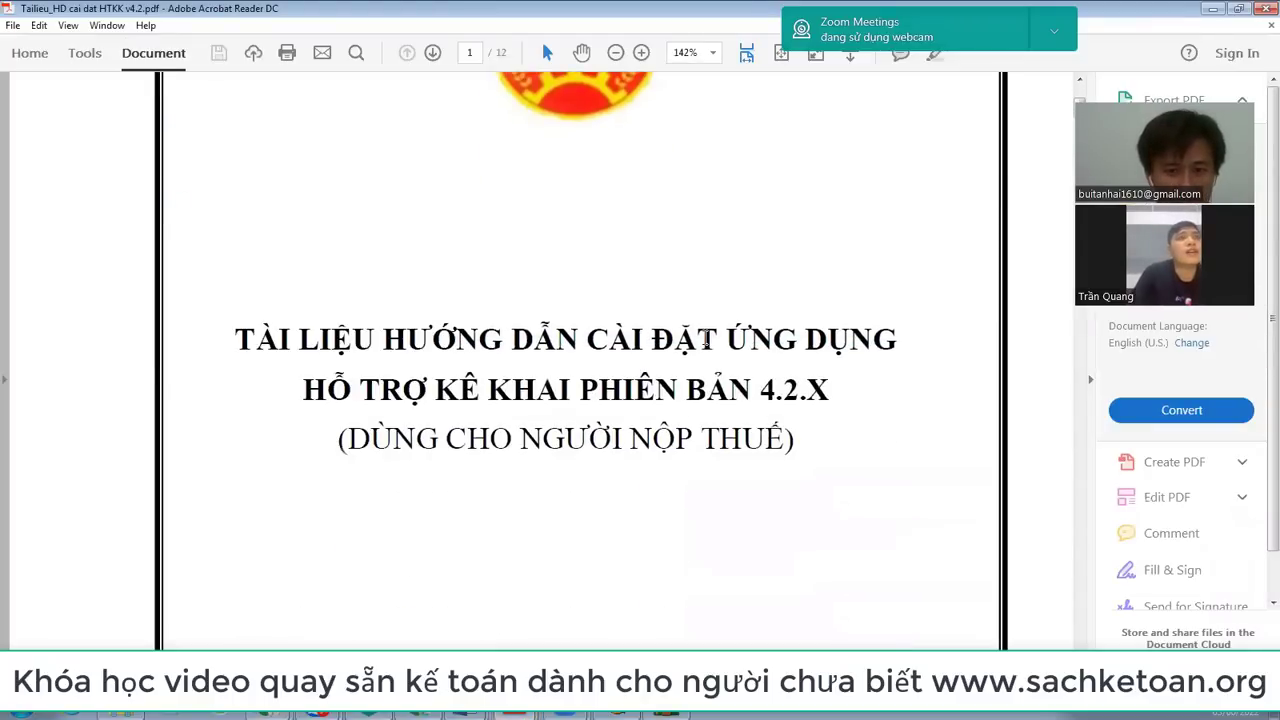
pyautogui.scroll(-10, 705, 346)
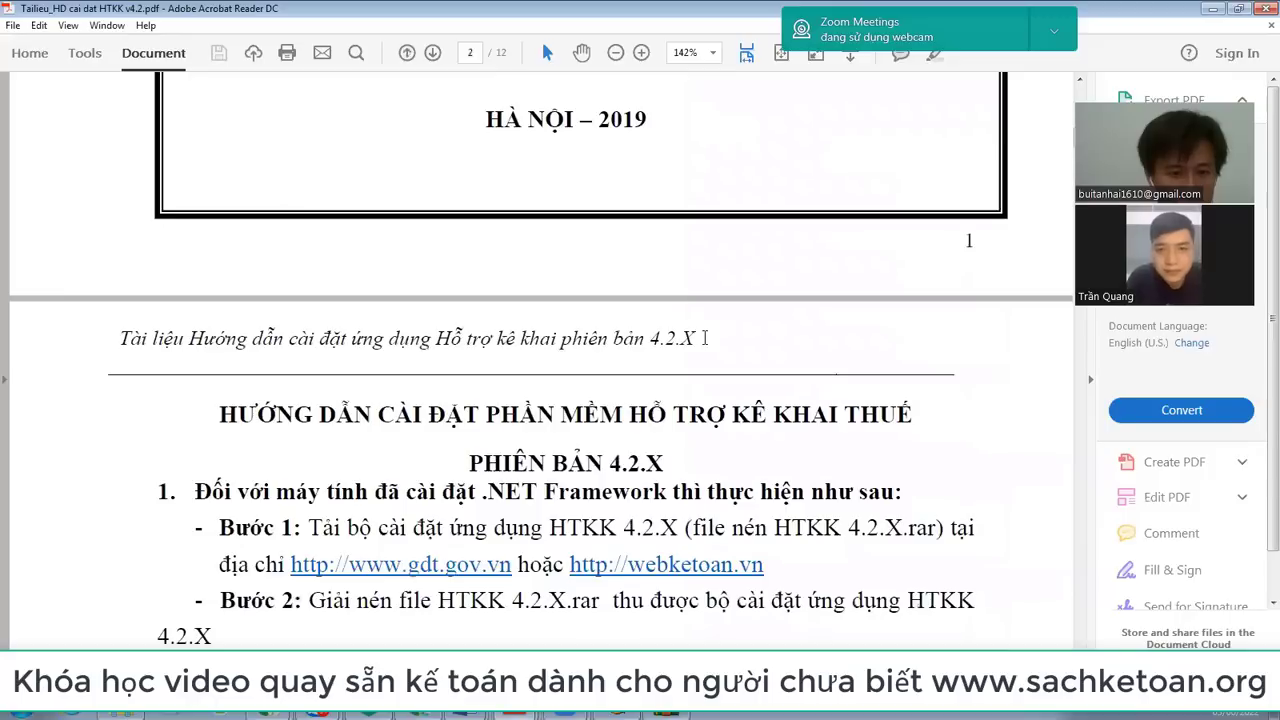
pyautogui.scroll(-1, 705, 346)
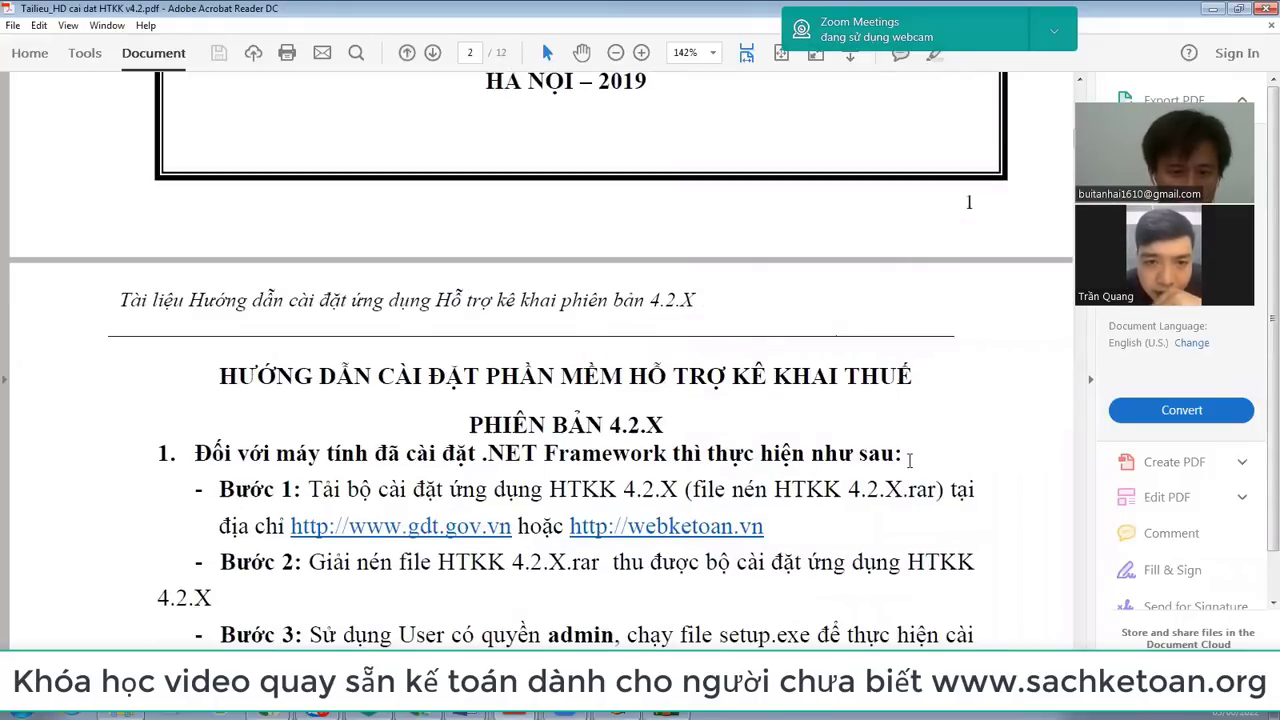
pyautogui.scroll(-2, 430, 508)
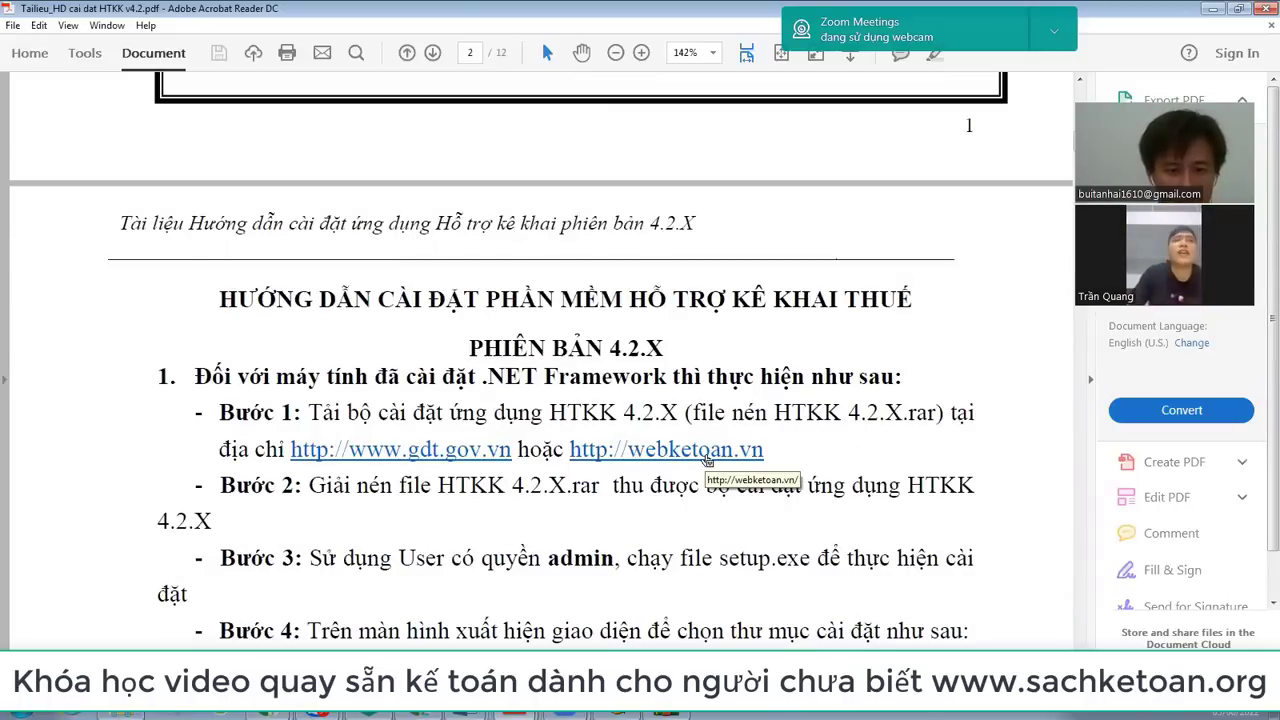
pyautogui.scroll(-2, 707, 458)
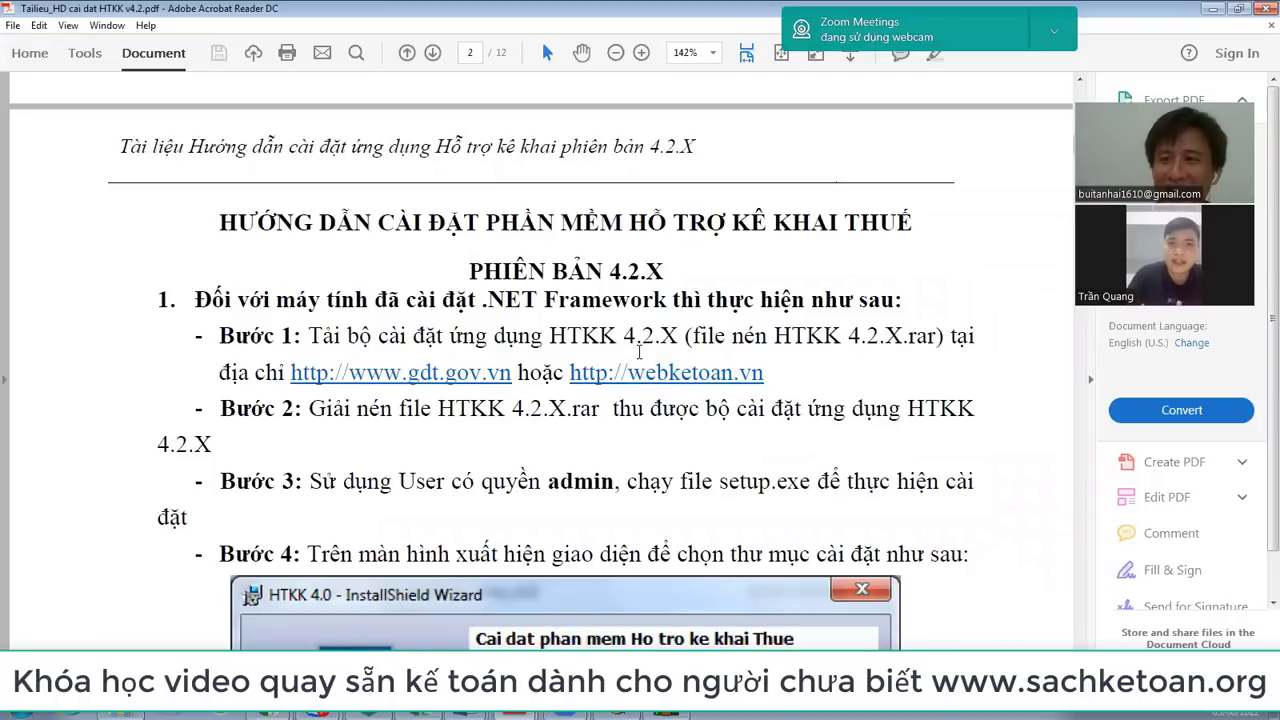
pyautogui.scroll(-3, 500, 419)
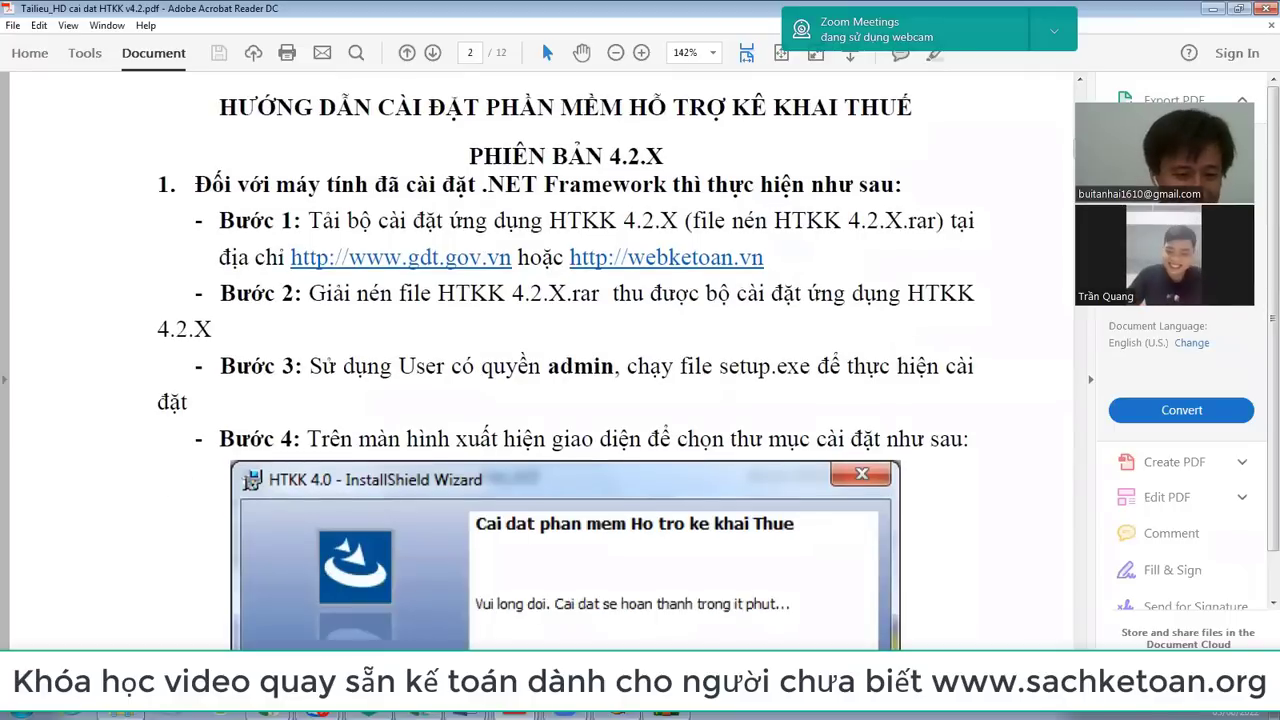
# Step: Send Tailieu_HD+cai+dat+HTKK+v4.2.rar to the Zalo chat and return to the HTKK taxpayer form
pyautogui.click(320, 628)
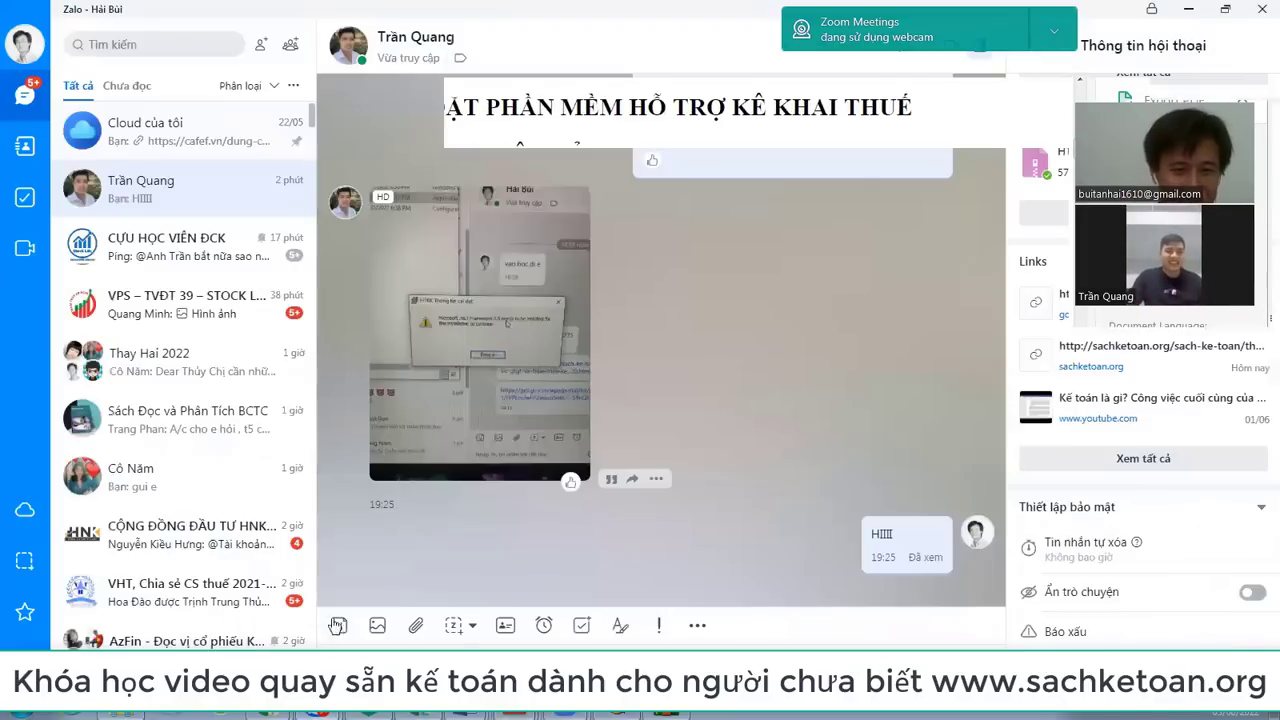
pyautogui.click(416, 625)
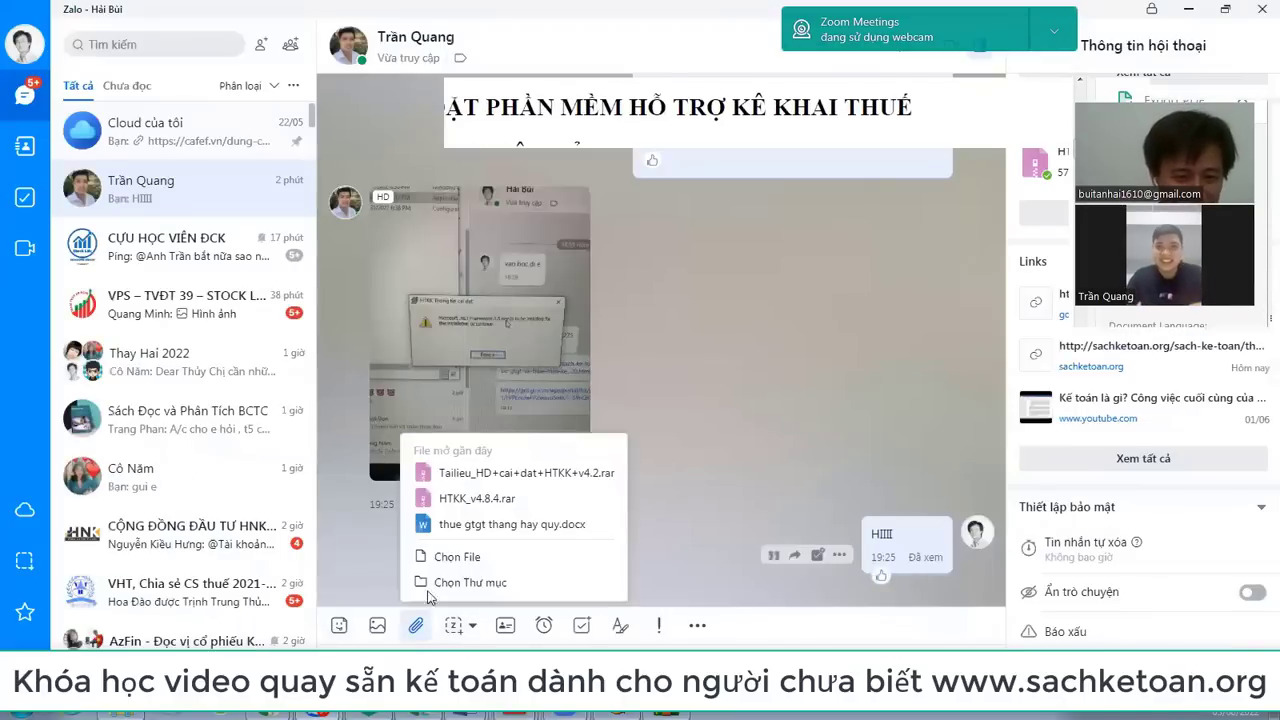
pyautogui.click(507, 481)
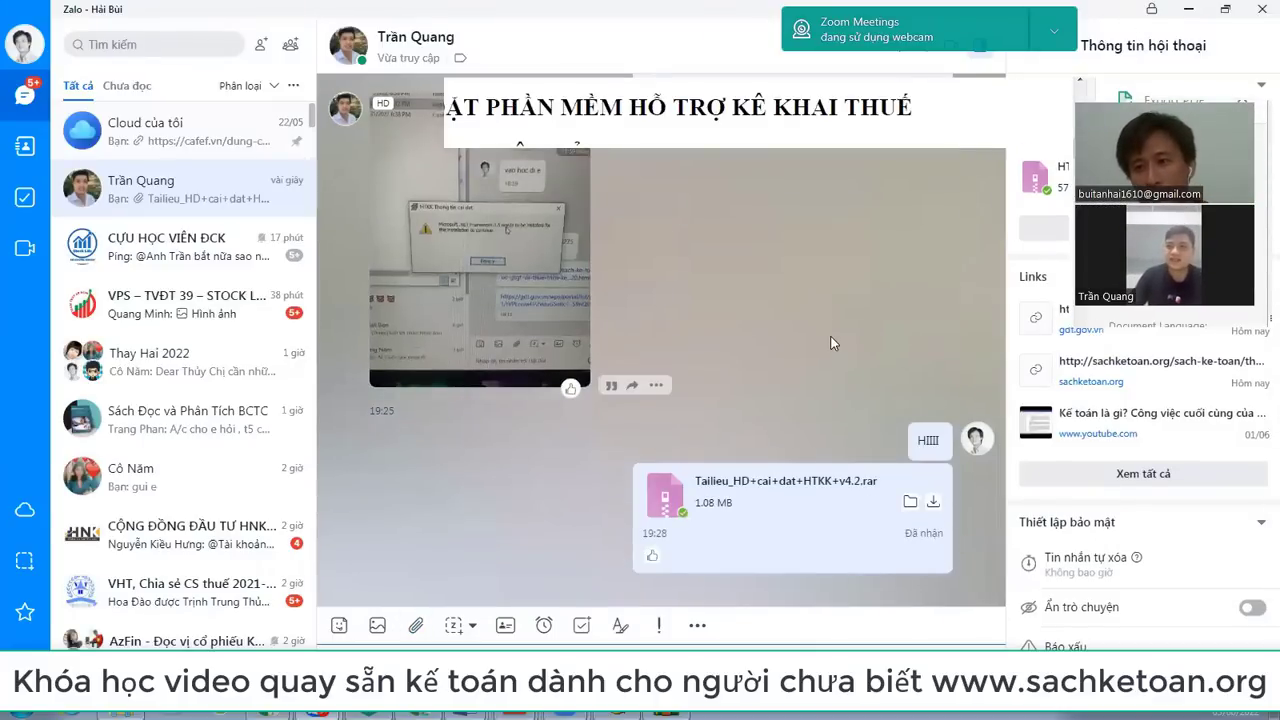
pyautogui.hotkey('alt', 'Tab')
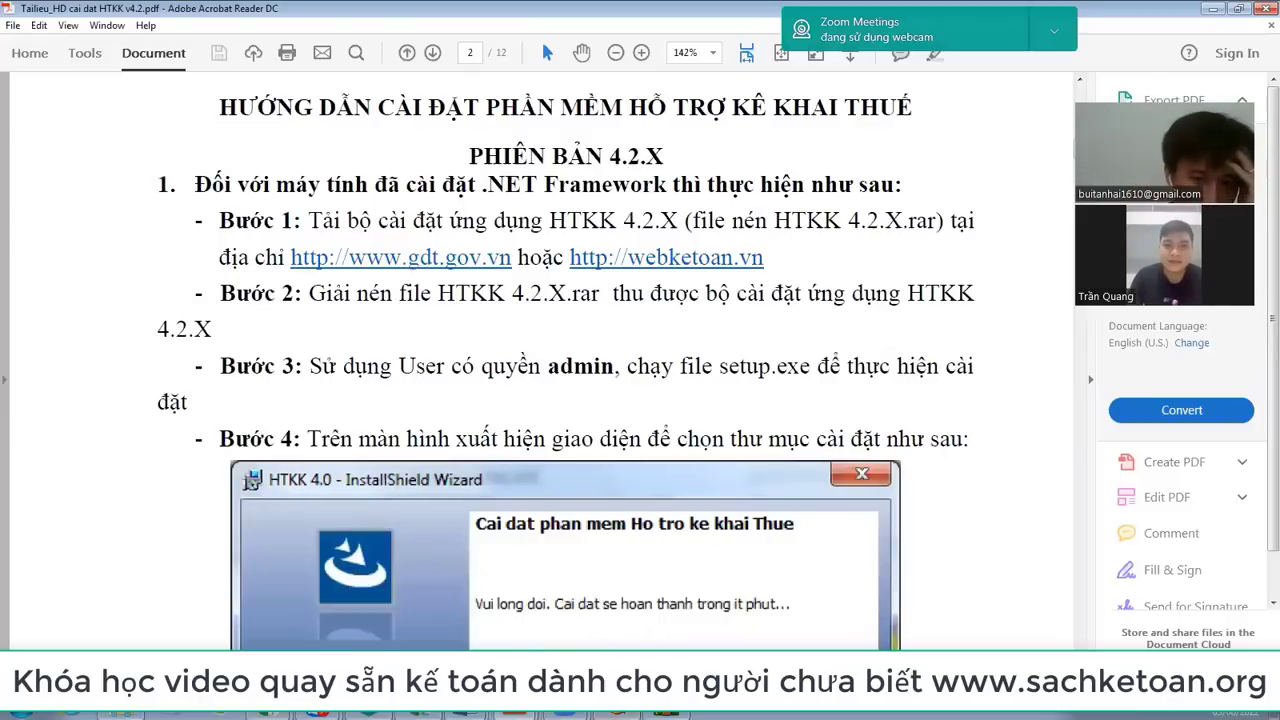
pyautogui.hotkey('alt', 'Tab')
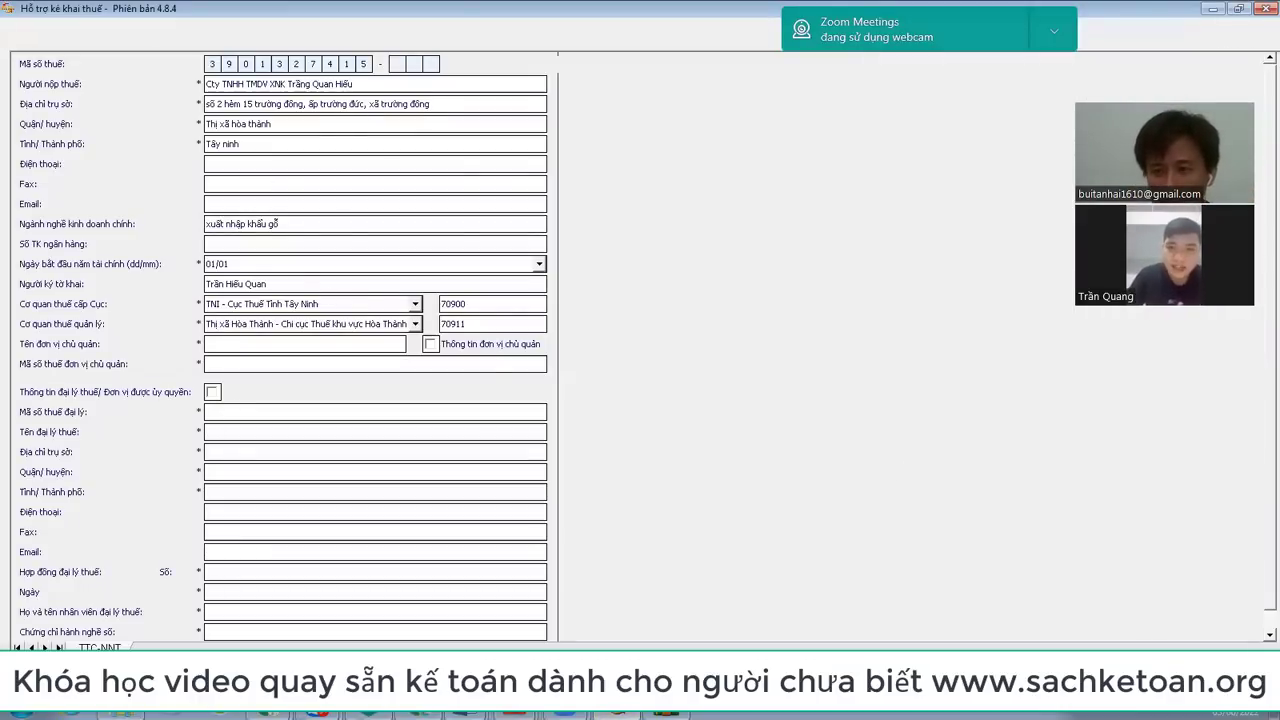
# Step: Set Tỉnh/Thành phố to TÂY NINH and save the taxpayer information, dismissing the confirmations
pyautogui.click(640, 685)
pyautogui.click(640, 403)
pyautogui.click(243, 143)
pyautogui.press('BackSpace')
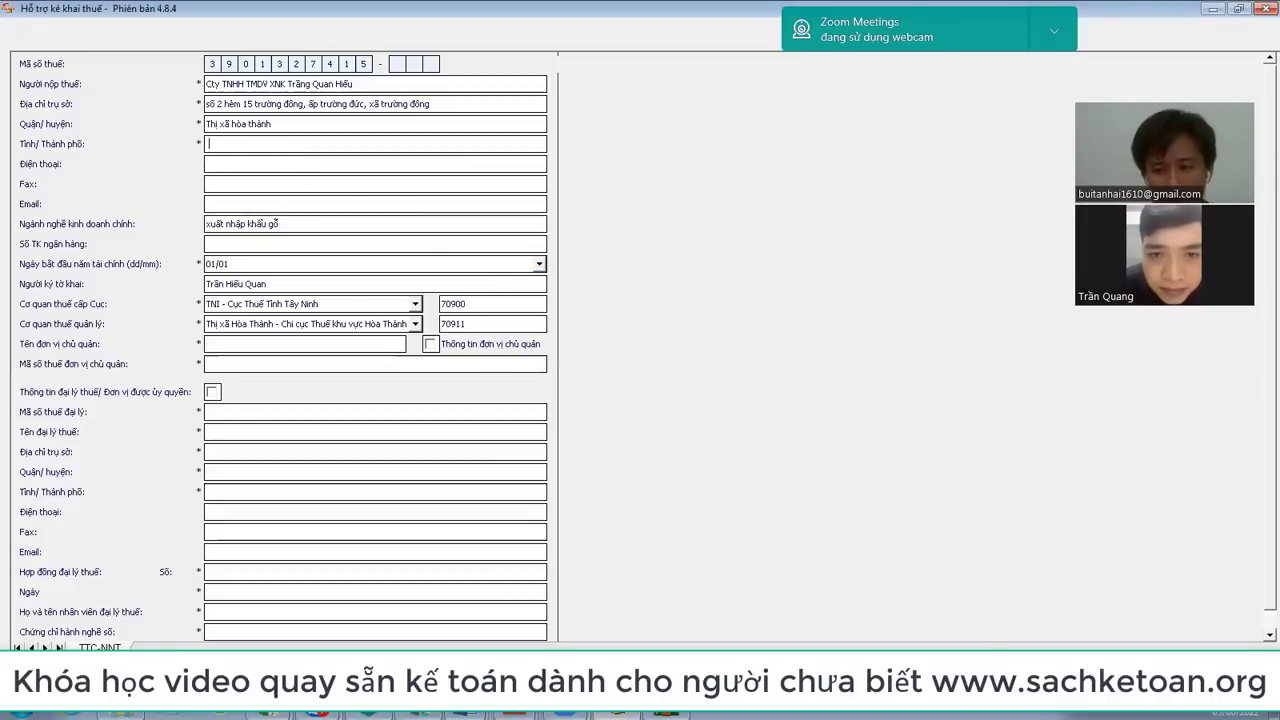
pyautogui.hotkey('ctrl', 's')
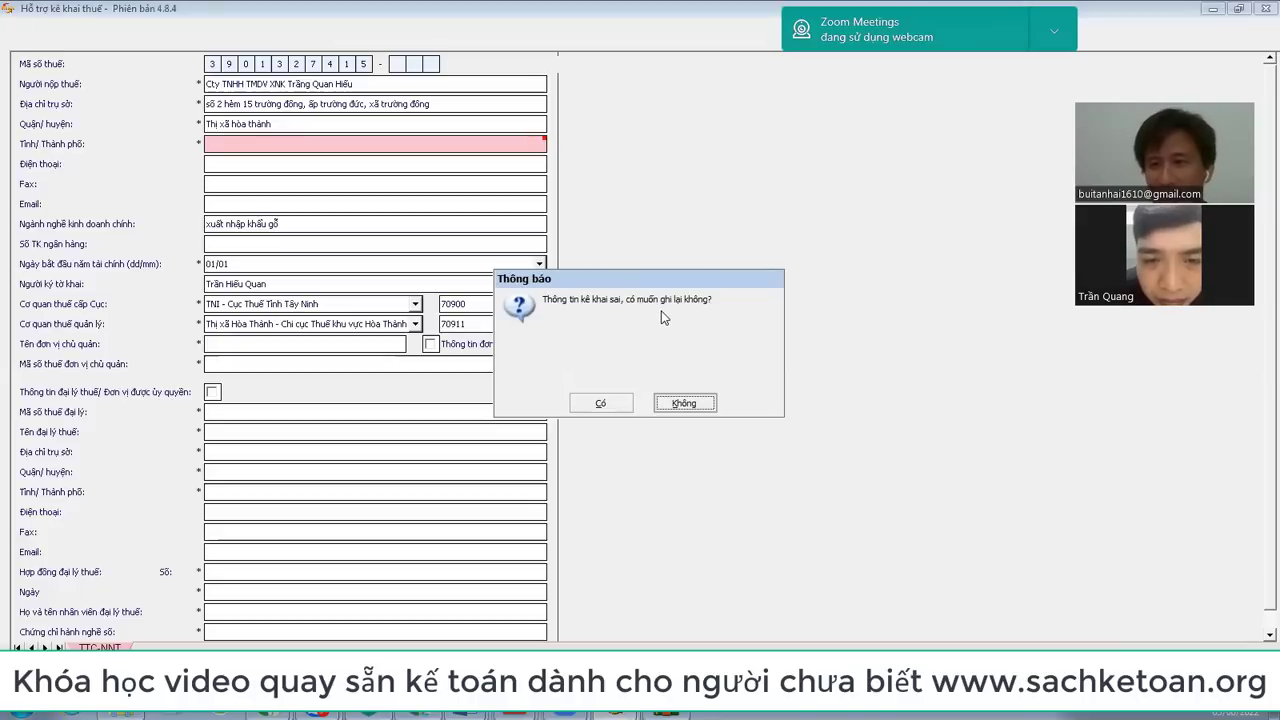
pyautogui.click(700, 405)
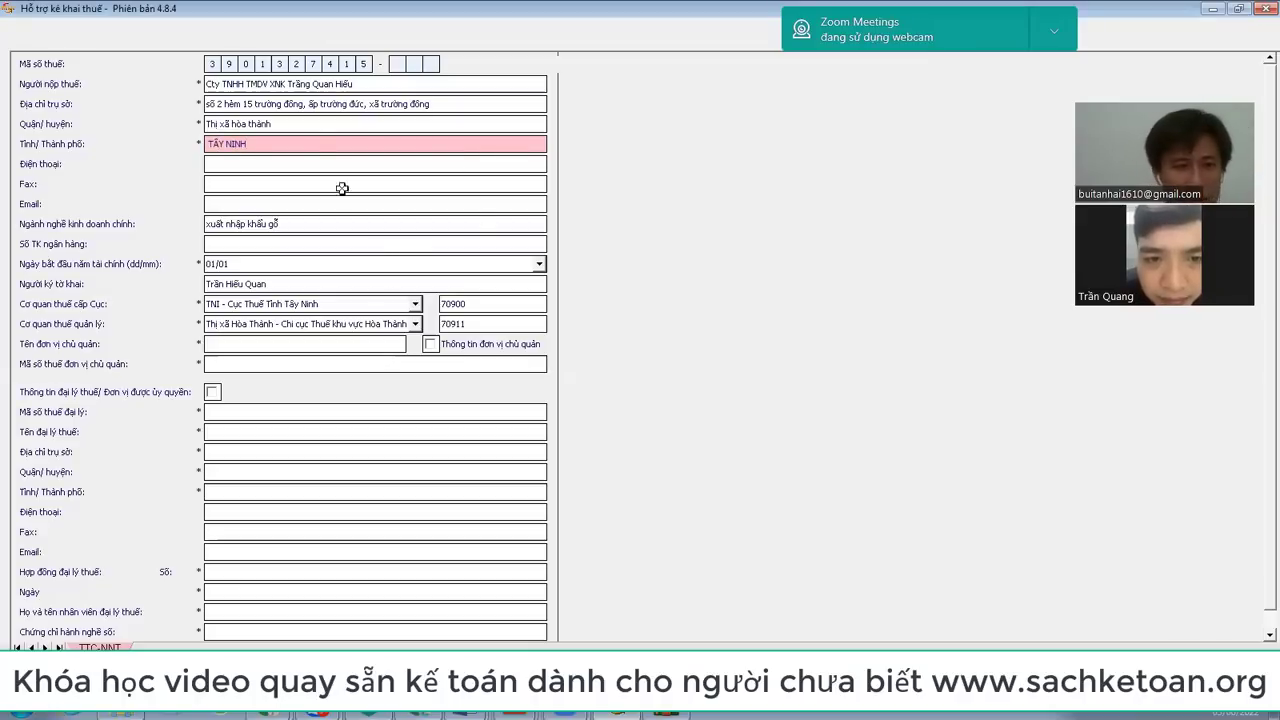
pyautogui.hotkey('ctrl', 's')
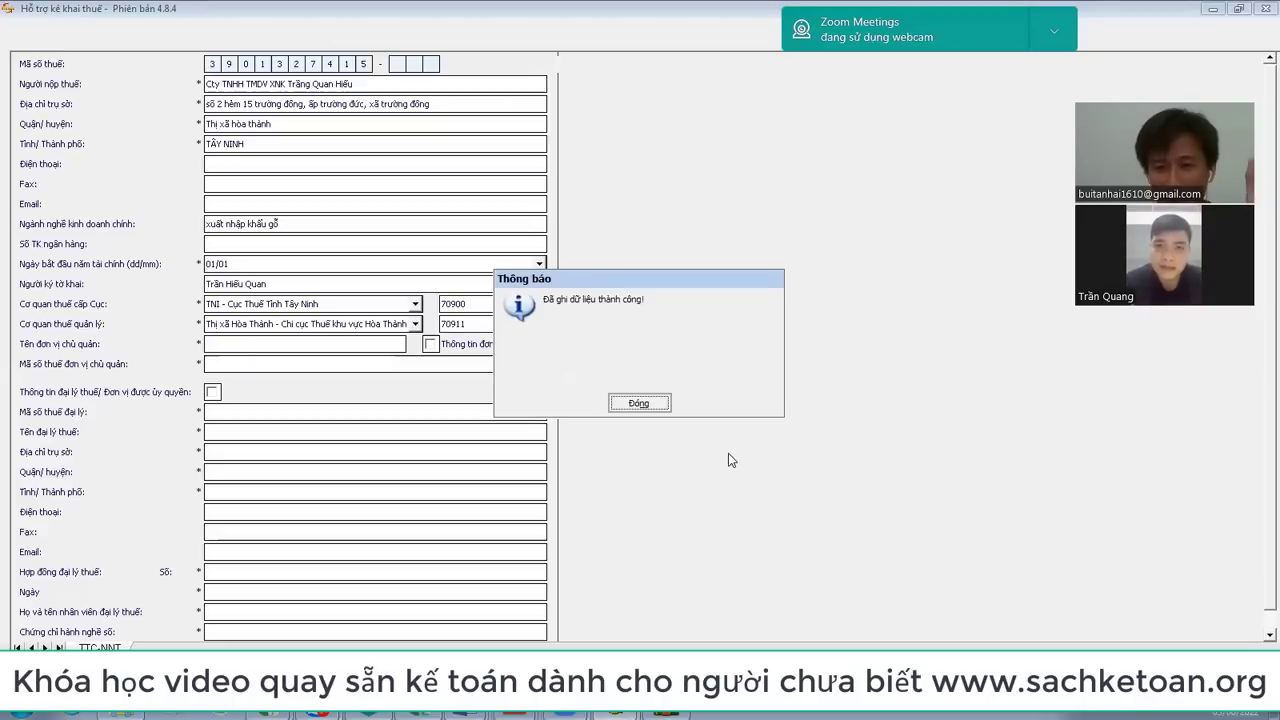
pyautogui.click(640, 403)
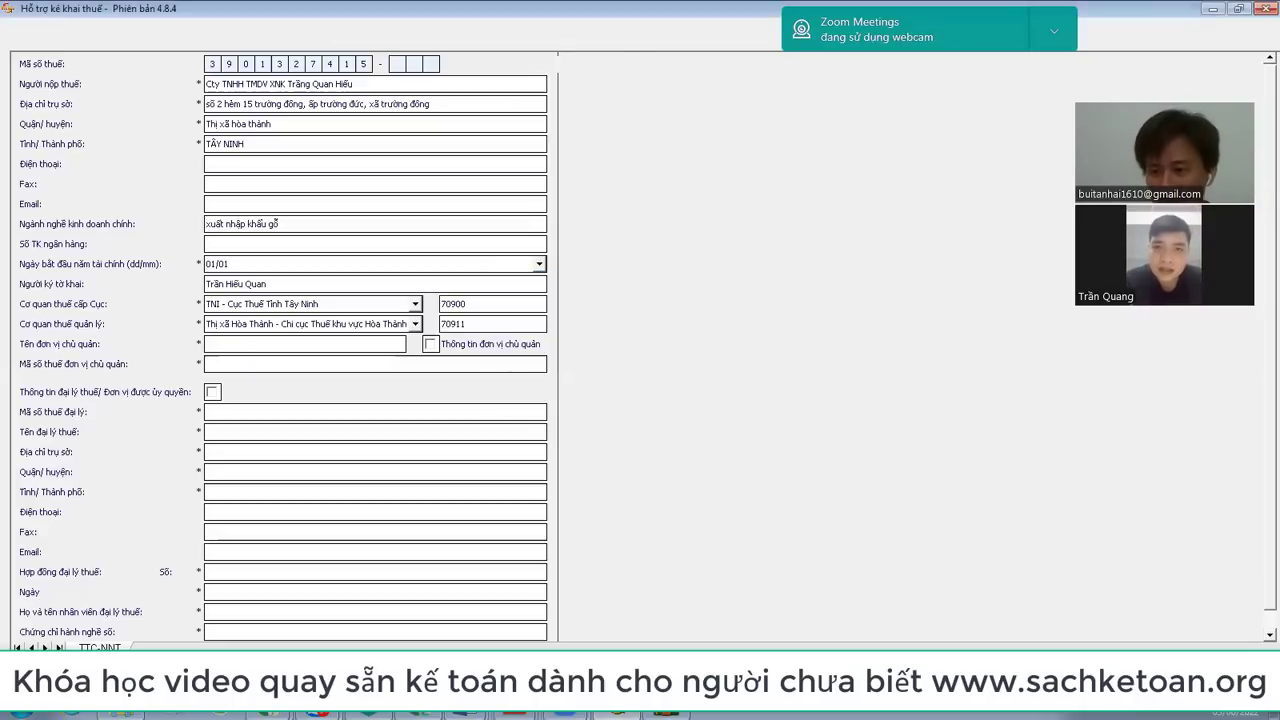
pyautogui.hotkey('ctrl', 's')
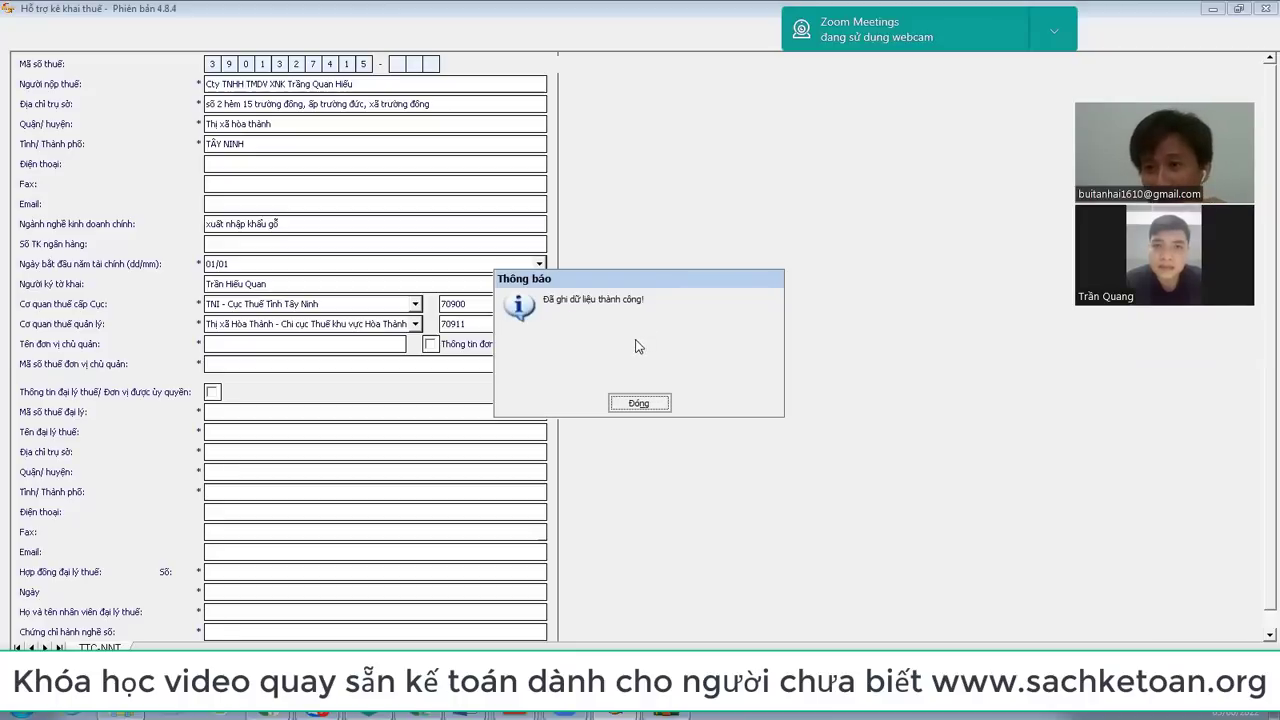
pyautogui.click(637, 404)
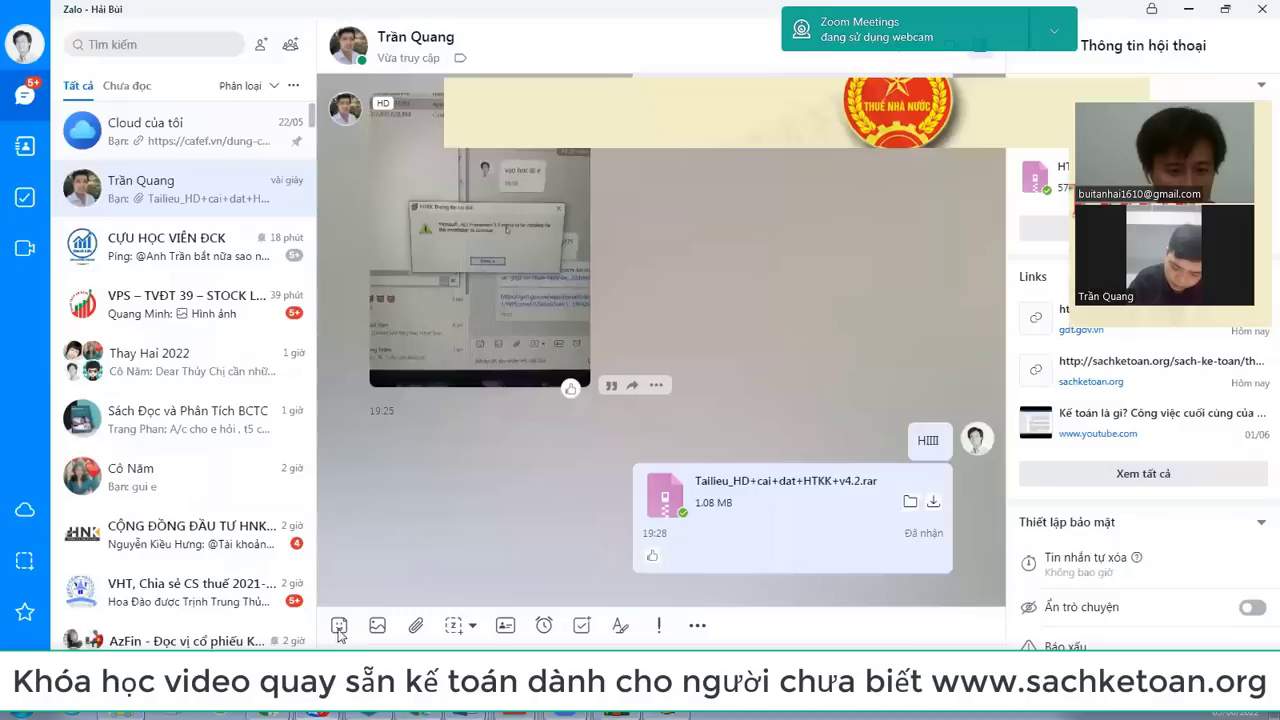
# Step: Start attaching a file in Zalo and browse to the F:\DICHVUKETOAN folder
pyautogui.click(358, 640)
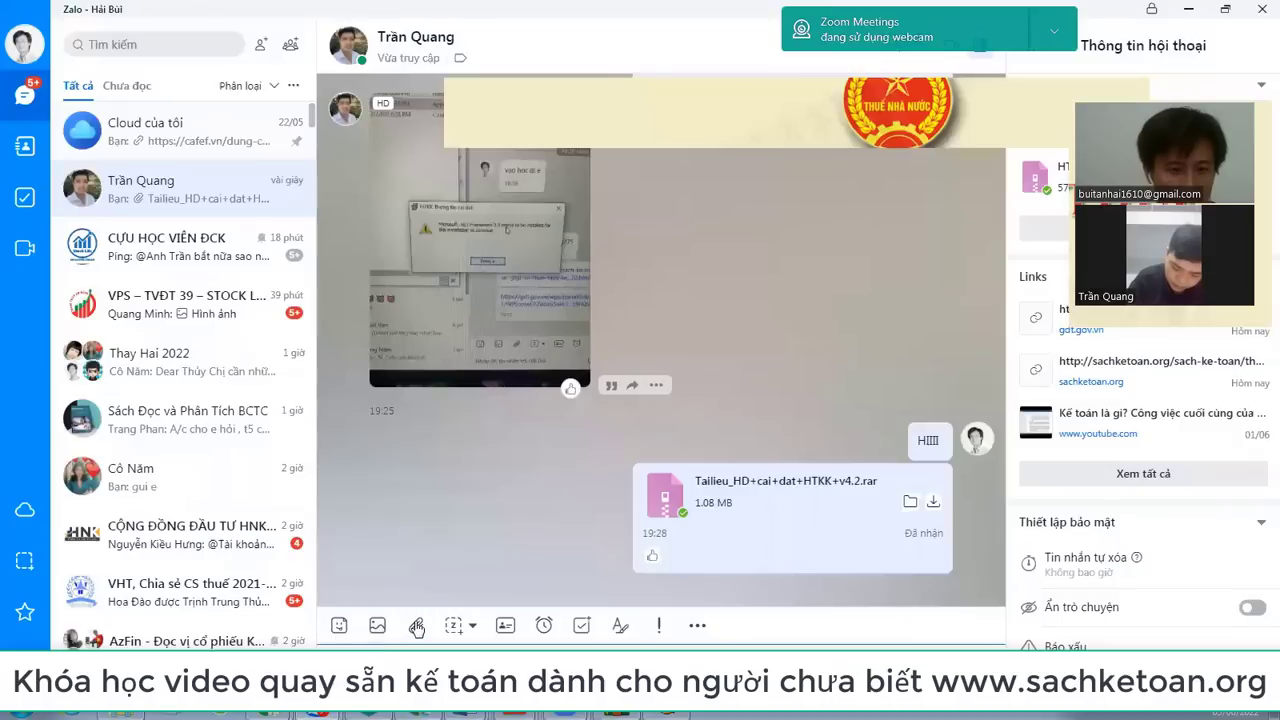
pyautogui.click(416, 627)
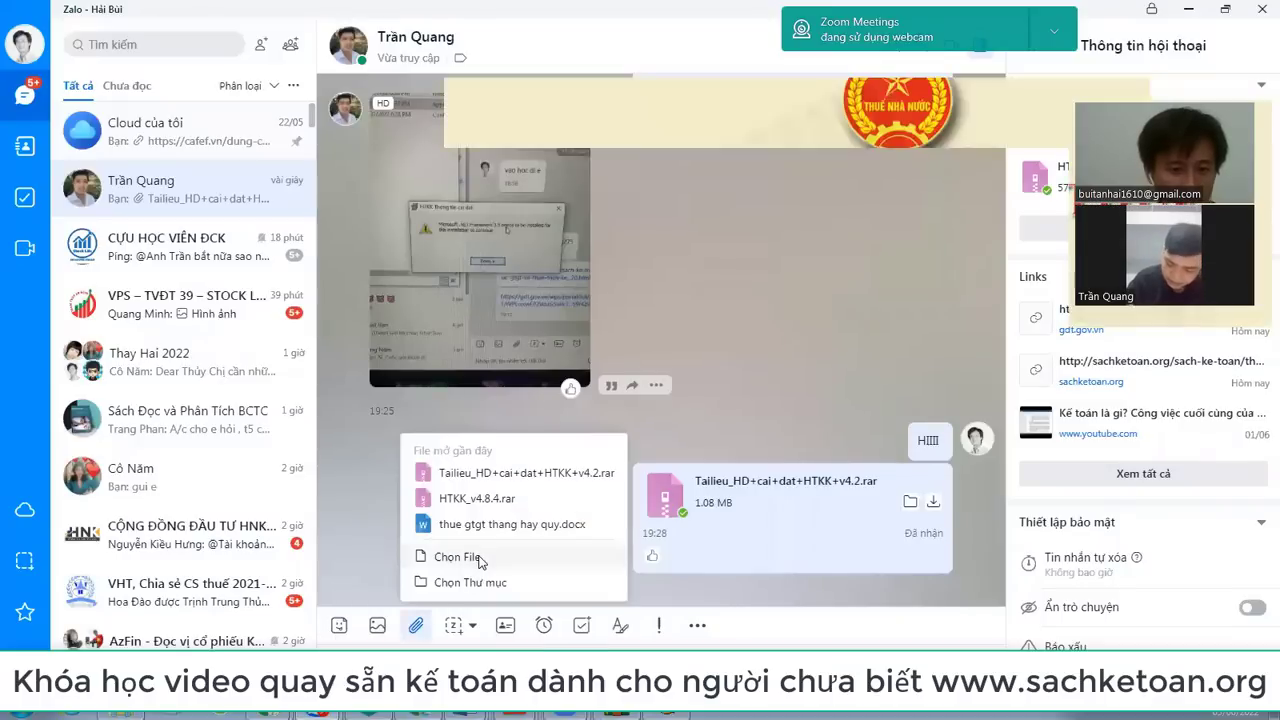
pyautogui.click(480, 560)
pyautogui.click(232, 131)
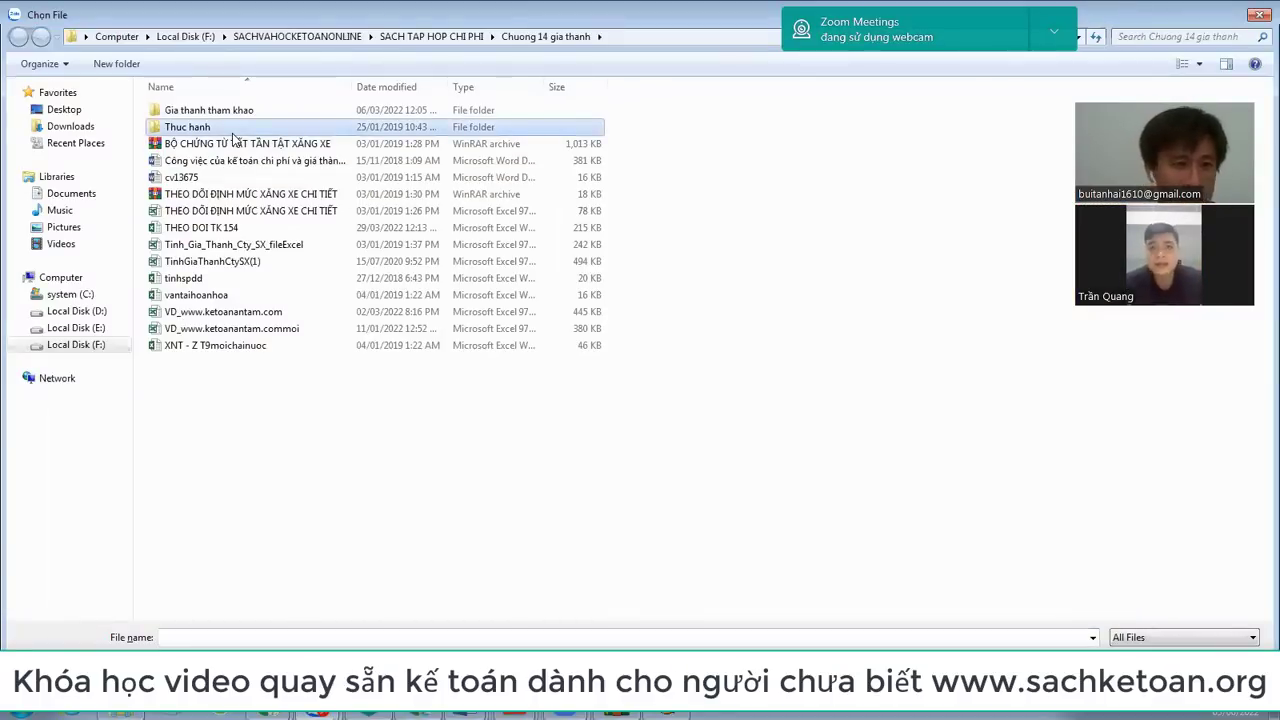
pyautogui.press('Down')
pyautogui.press('Down')
pyautogui.press('Down')
pyautogui.press('Up')
pyautogui.press('Up')
pyautogui.press('Up')
pyautogui.press('Up')
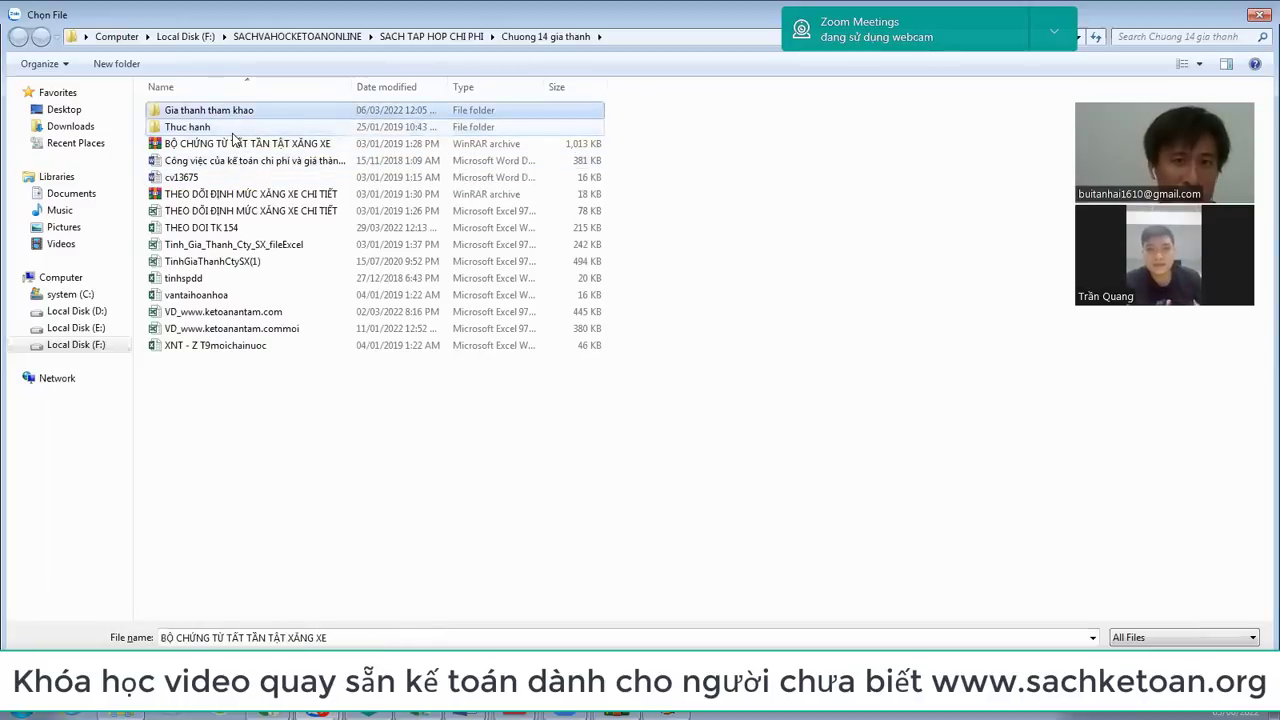
pyautogui.click(100, 345)
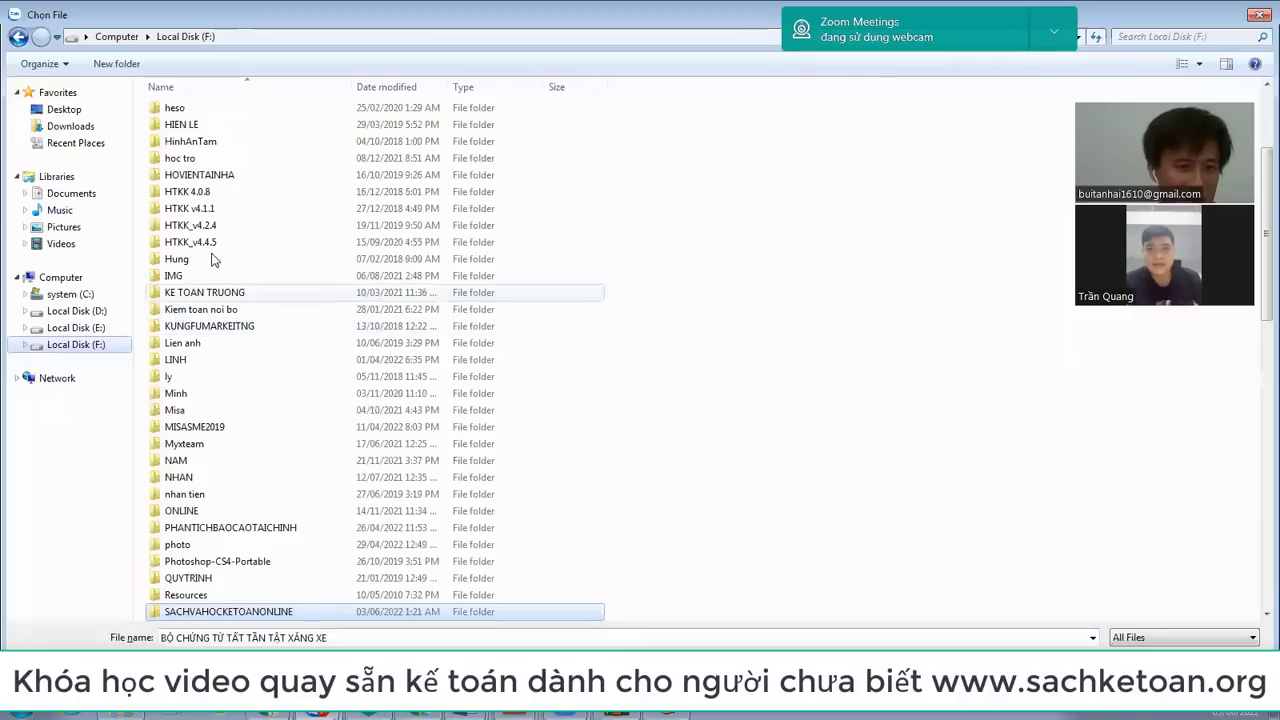
pyautogui.click(211, 259)
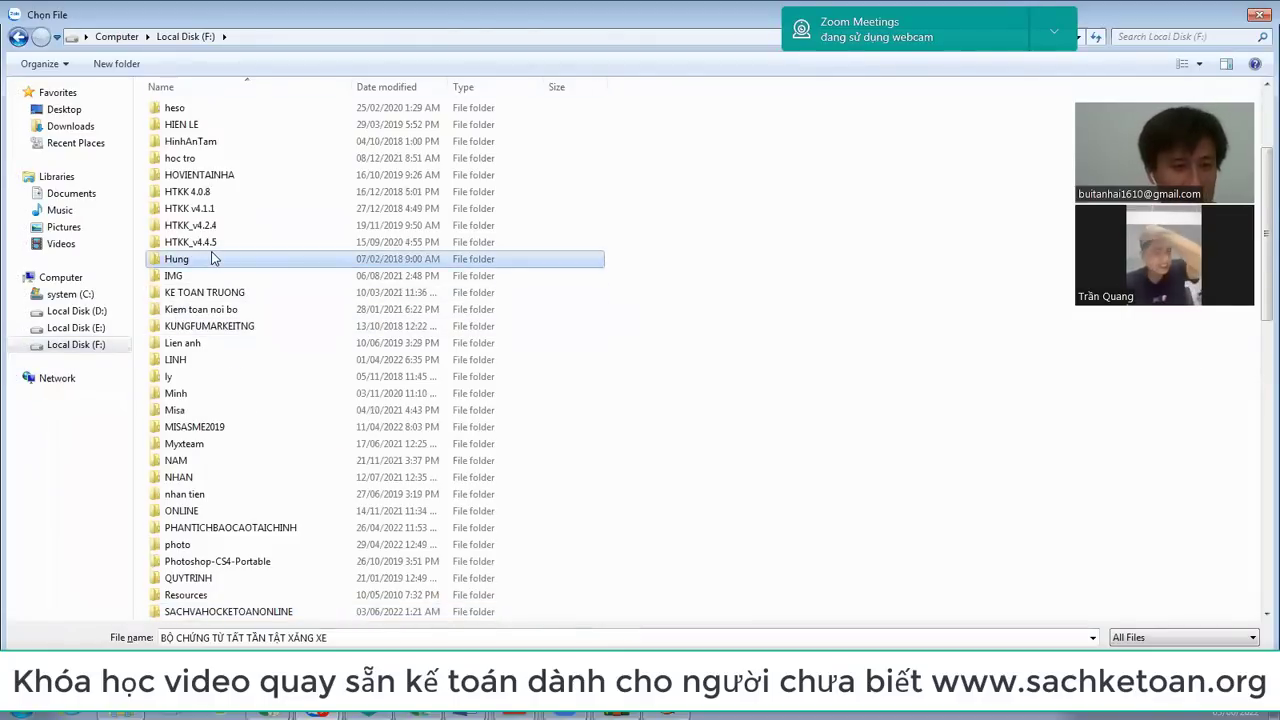
pyautogui.press('d')
pyautogui.press('Return')
pyautogui.press('c')
pyautogui.press('d')
pyautogui.press('g')
pyautogui.press('g')
pyautogui.press('h')
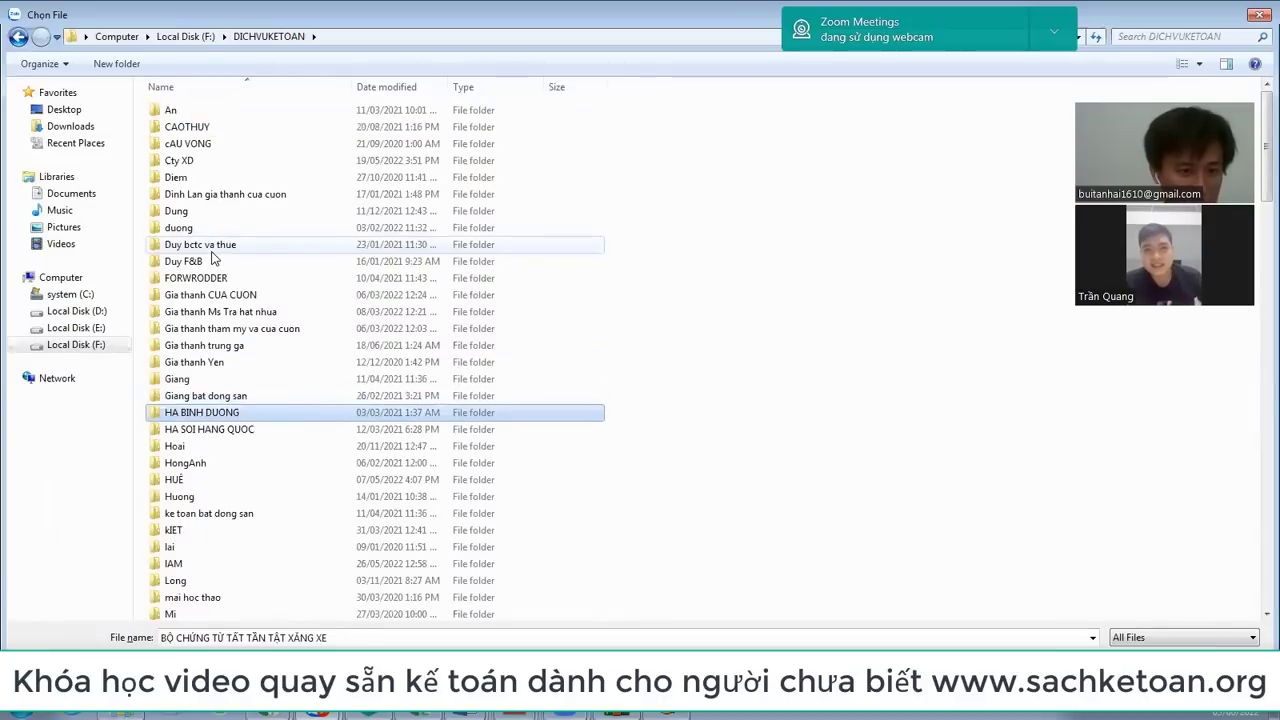
pyautogui.press('t')
pyautogui.press('t')
pyautogui.press('t')
pyautogui.press('t')
pyautogui.press('t')
pyautogui.press('t')
pyautogui.press('t')
pyautogui.press('t')
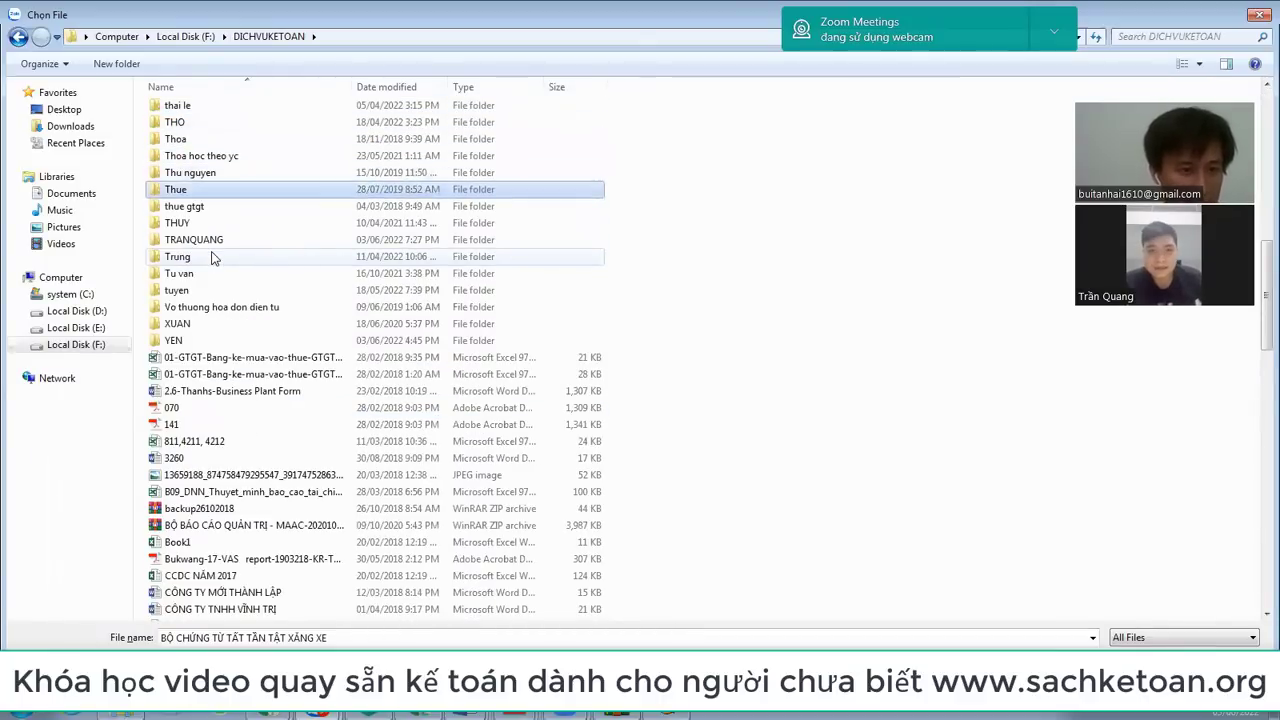
pyautogui.press('t')
pyautogui.press('Return')
pyautogui.press('t')
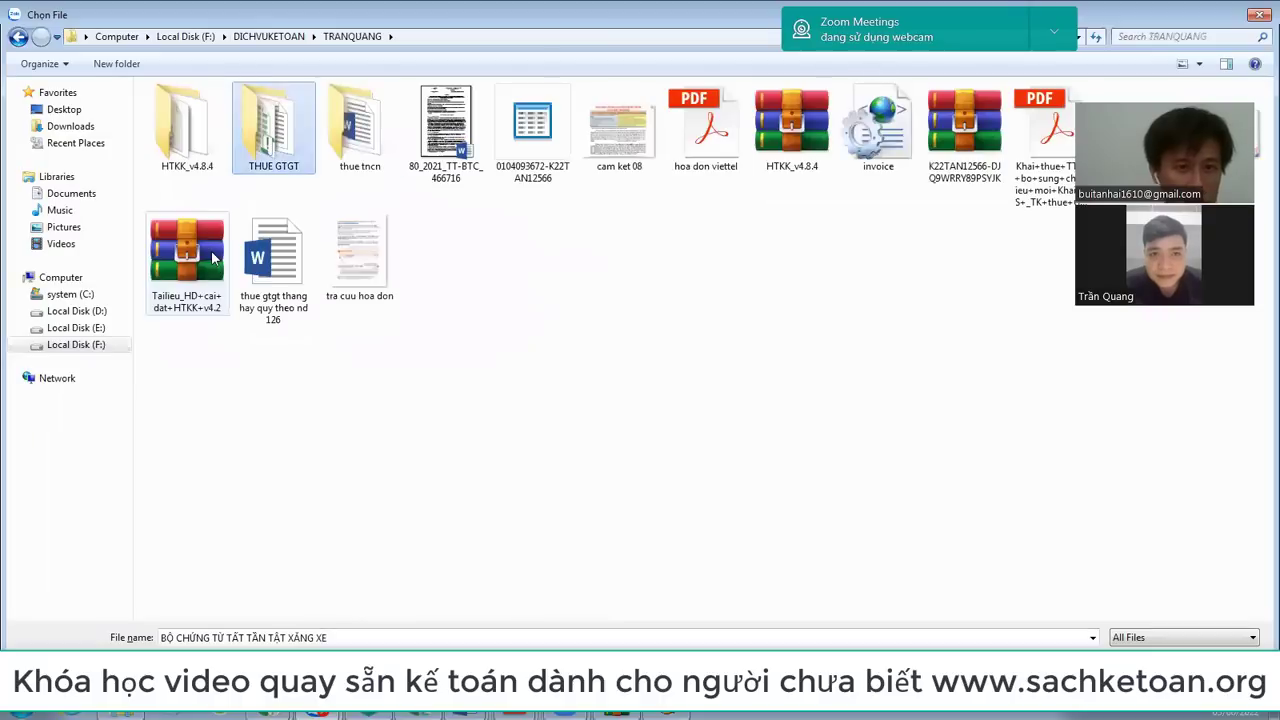
pyautogui.press('8')
pyautogui.press('Return')
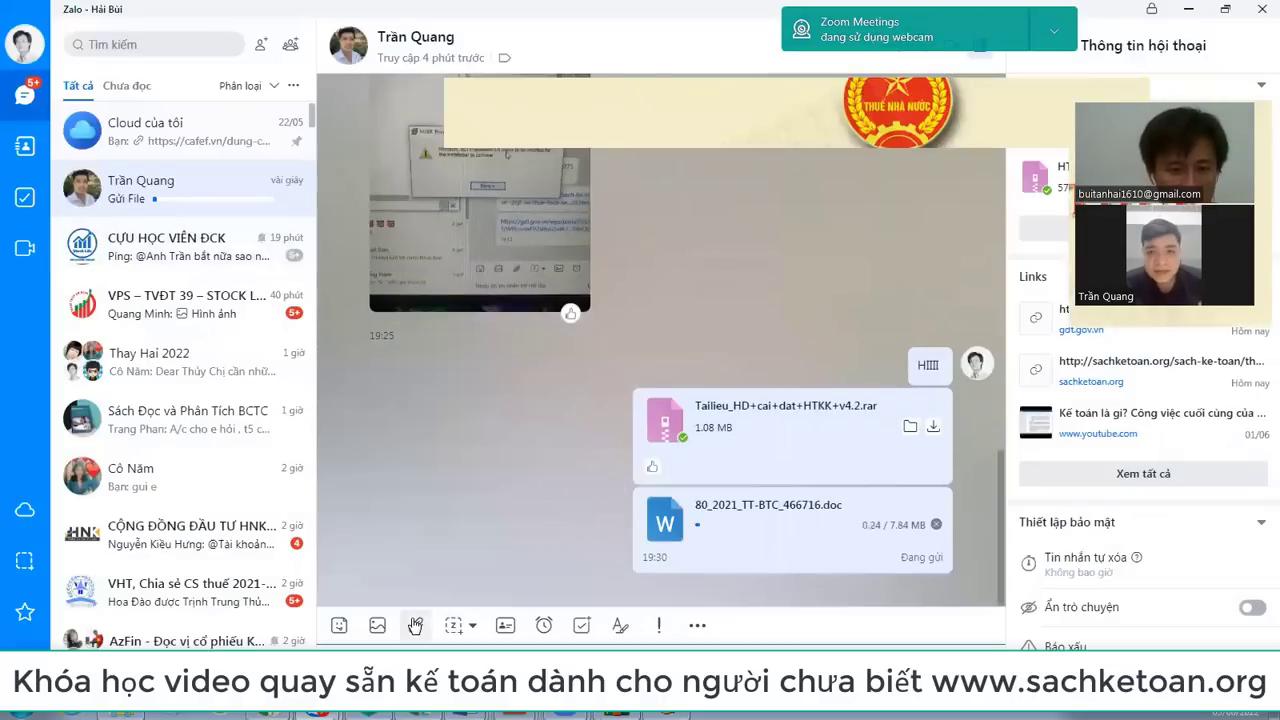
# Step: Send the Khai+thue TT80 supplementary-declaration PDF from the same folder
pyautogui.click(416, 626)
pyautogui.click(466, 556)
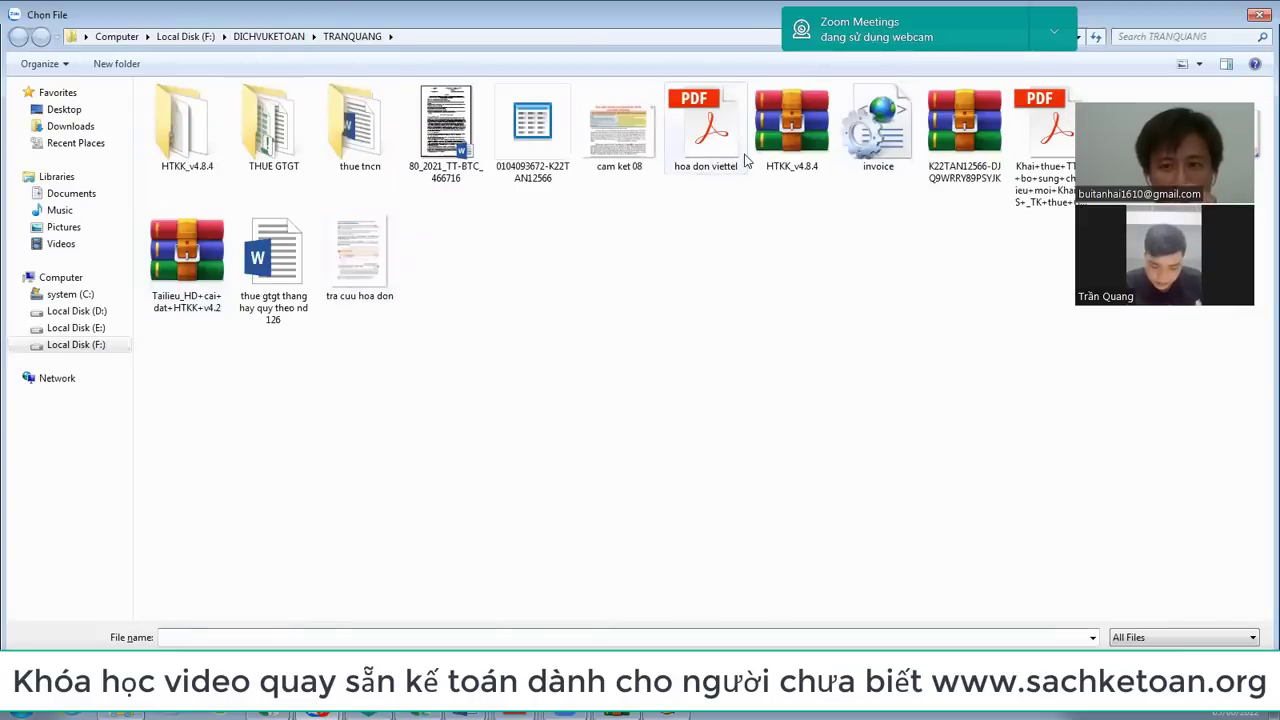
pyautogui.click(1034, 168)
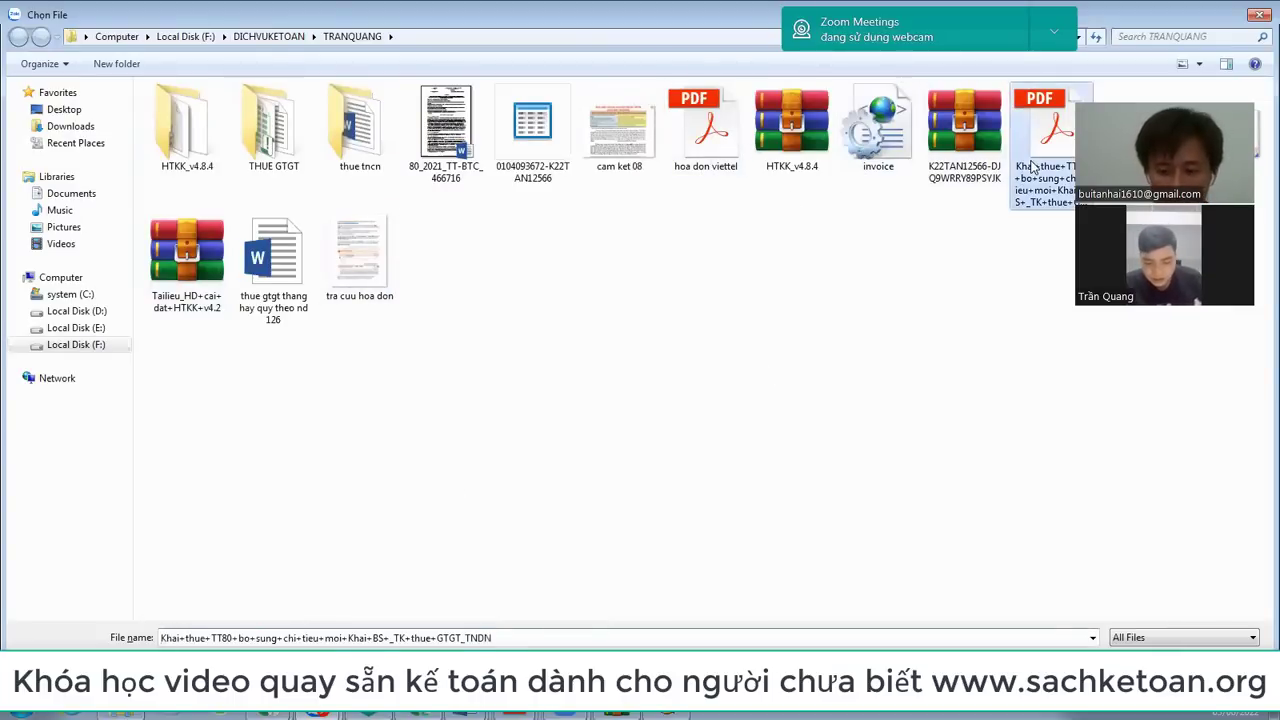
pyautogui.doubleClick(1034, 168)
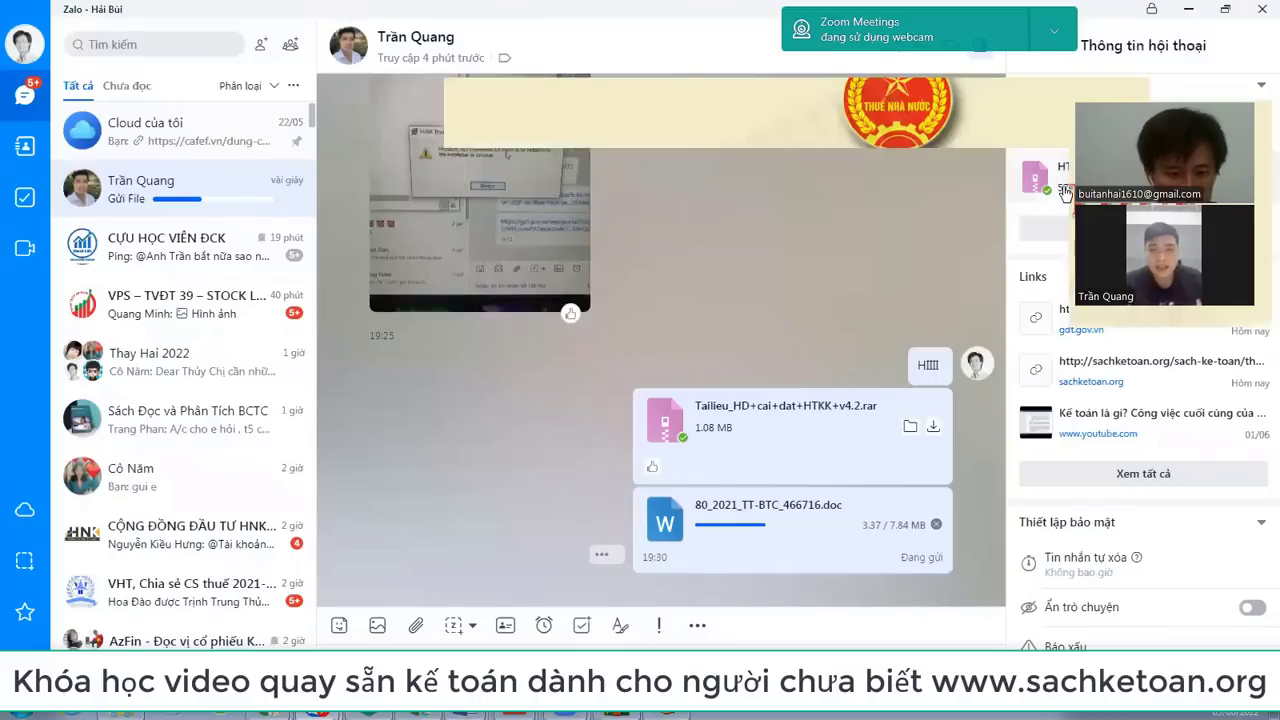
# Step: Attach another file, browsing to F:\VANBAN\Luatquanlythue
pyautogui.click(416, 625)
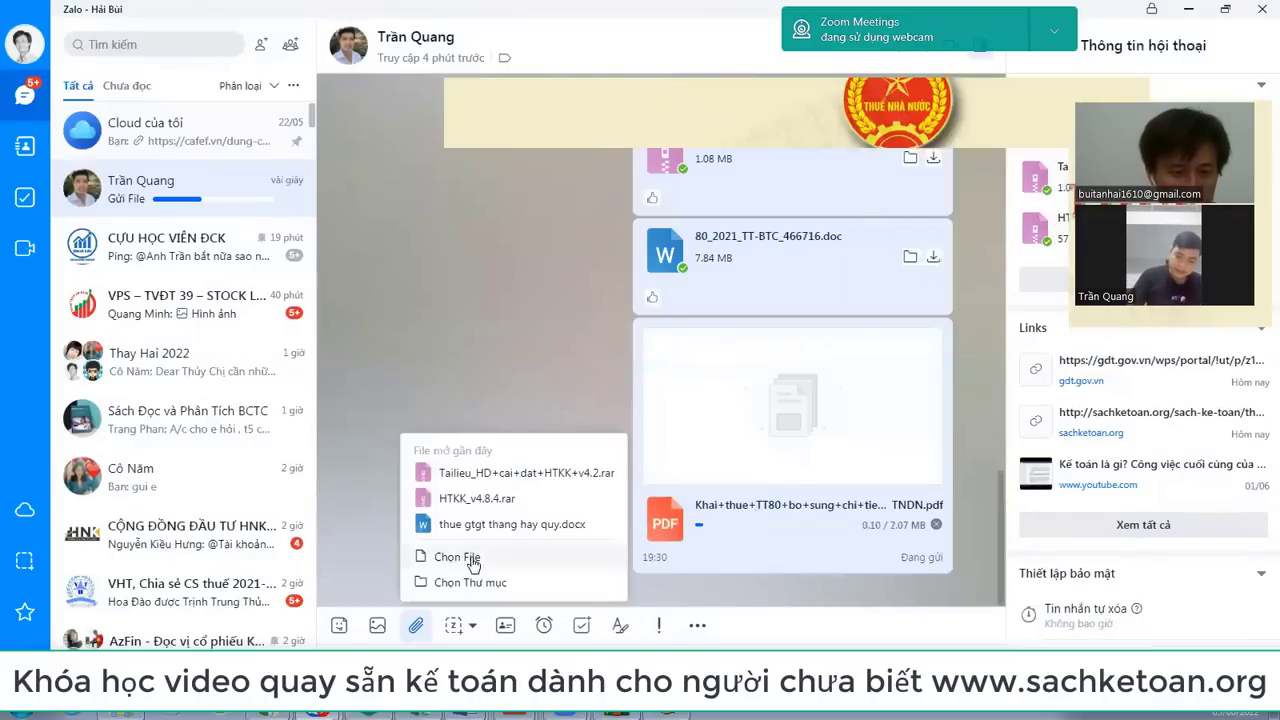
pyautogui.click(470, 560)
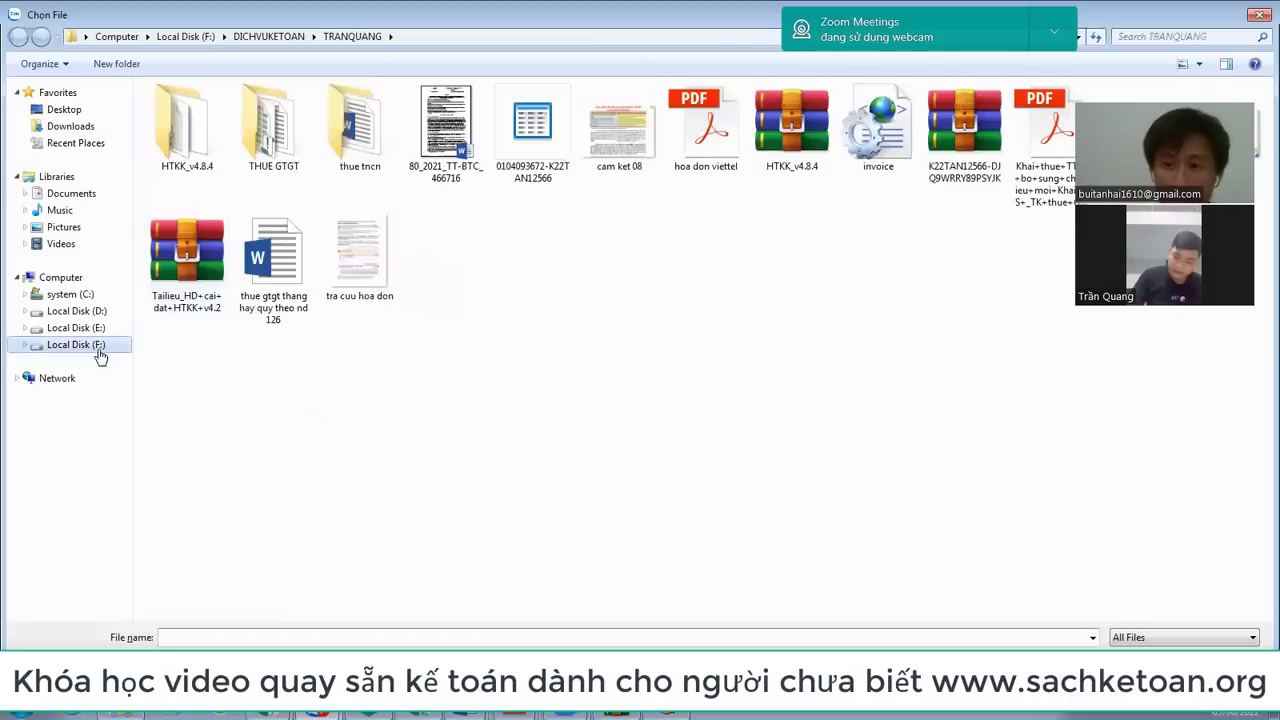
pyautogui.click(75, 344)
pyautogui.press('v')
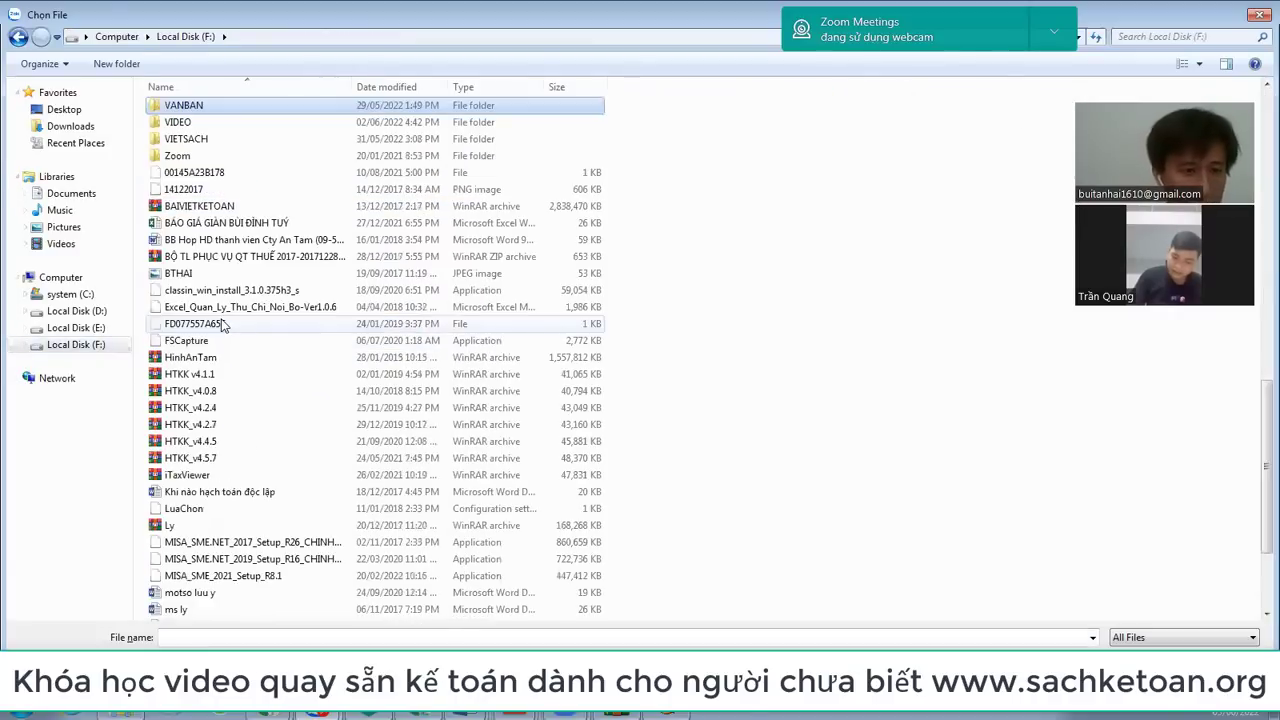
pyautogui.press('Return')
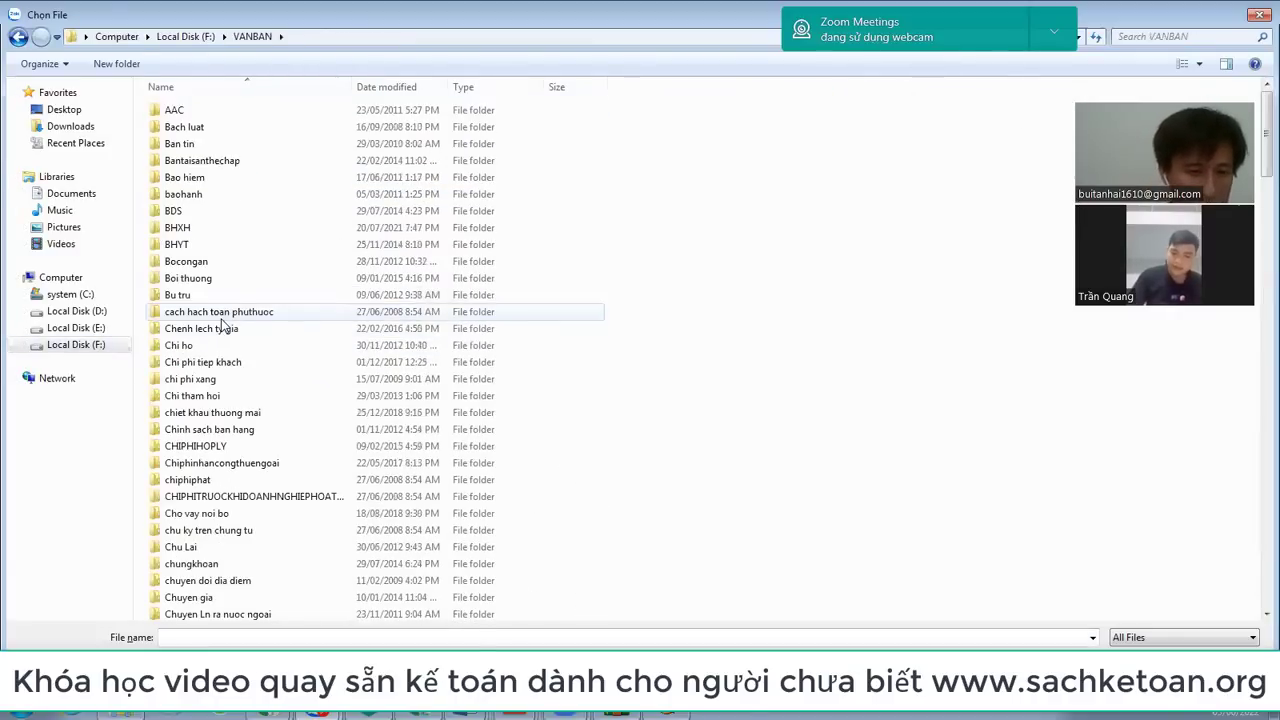
pyautogui.press('l')
pyautogui.press('Down')
pyautogui.press('Down')
pyautogui.press('Down')
# Step: Look through the nam 2020, nam 2021, NAM 2022 and Nam 2017 folders for the law file
pyautogui.press('Down')
pyautogui.press('Down')
pyautogui.press('Down')
pyautogui.press('Down')
pyautogui.press('Down')
pyautogui.press('Down')
pyautogui.press('Down')
pyautogui.press('Down')
pyautogui.press('Down')
pyautogui.press('Down')
pyautogui.press('Down')
pyautogui.press('Down')
pyautogui.press('Down')
pyautogui.press('Down')
pyautogui.press('Down')
pyautogui.press('Down')
pyautogui.press('Down')
pyautogui.press('Down')
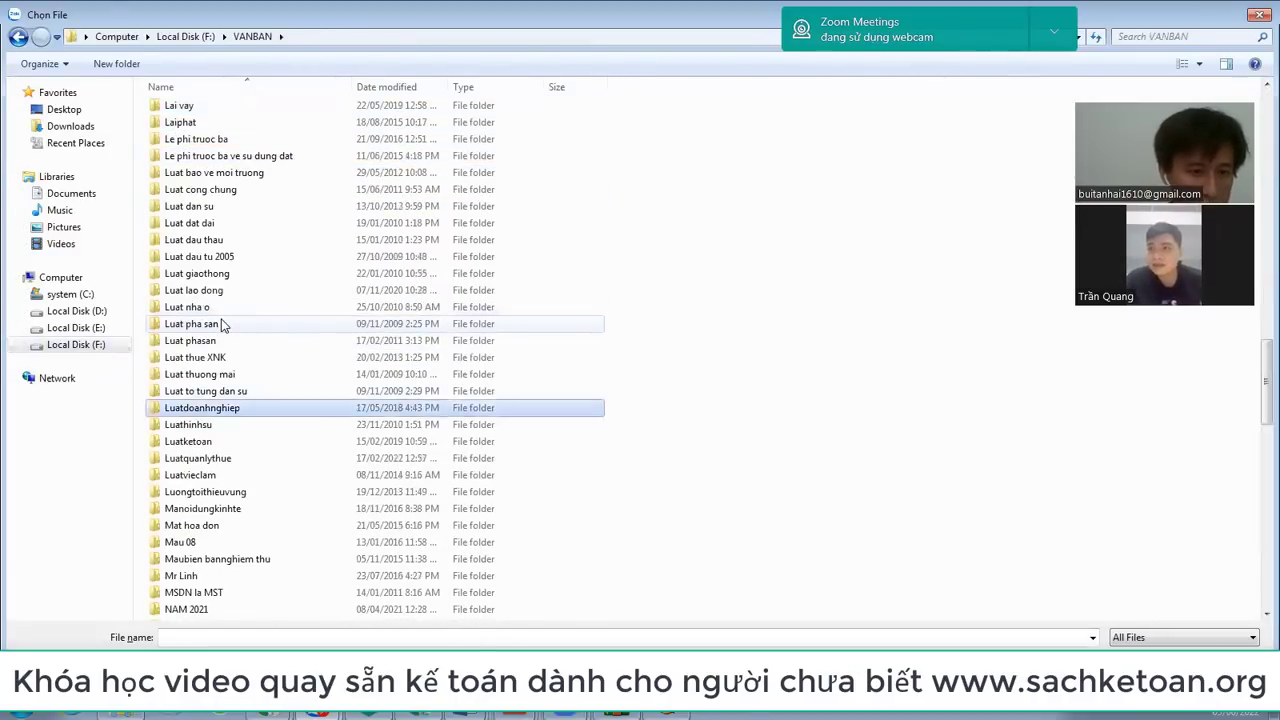
pyautogui.press('Return')
pyautogui.press('Down')
pyautogui.press('Down')
pyautogui.press('Down')
pyautogui.press('Down')
pyautogui.press('Down')
pyautogui.press('Down')
pyautogui.press('Down')
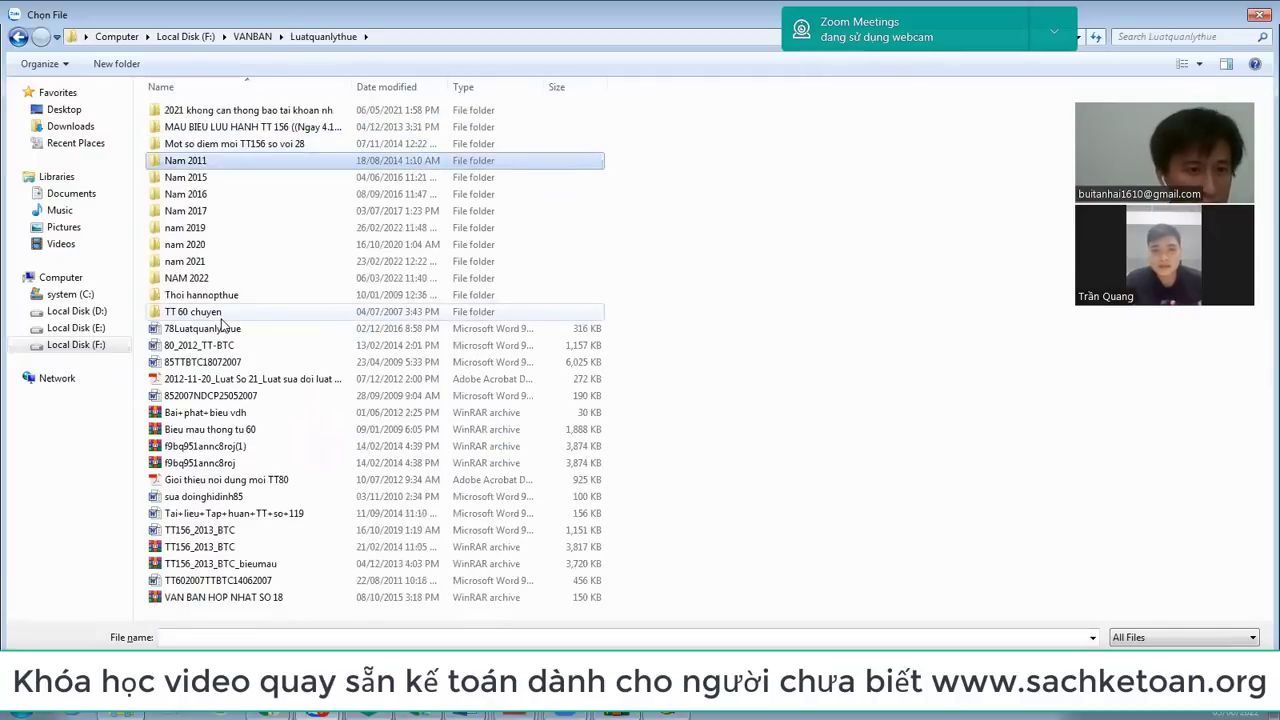
pyautogui.press('Down')
pyautogui.press('Return')
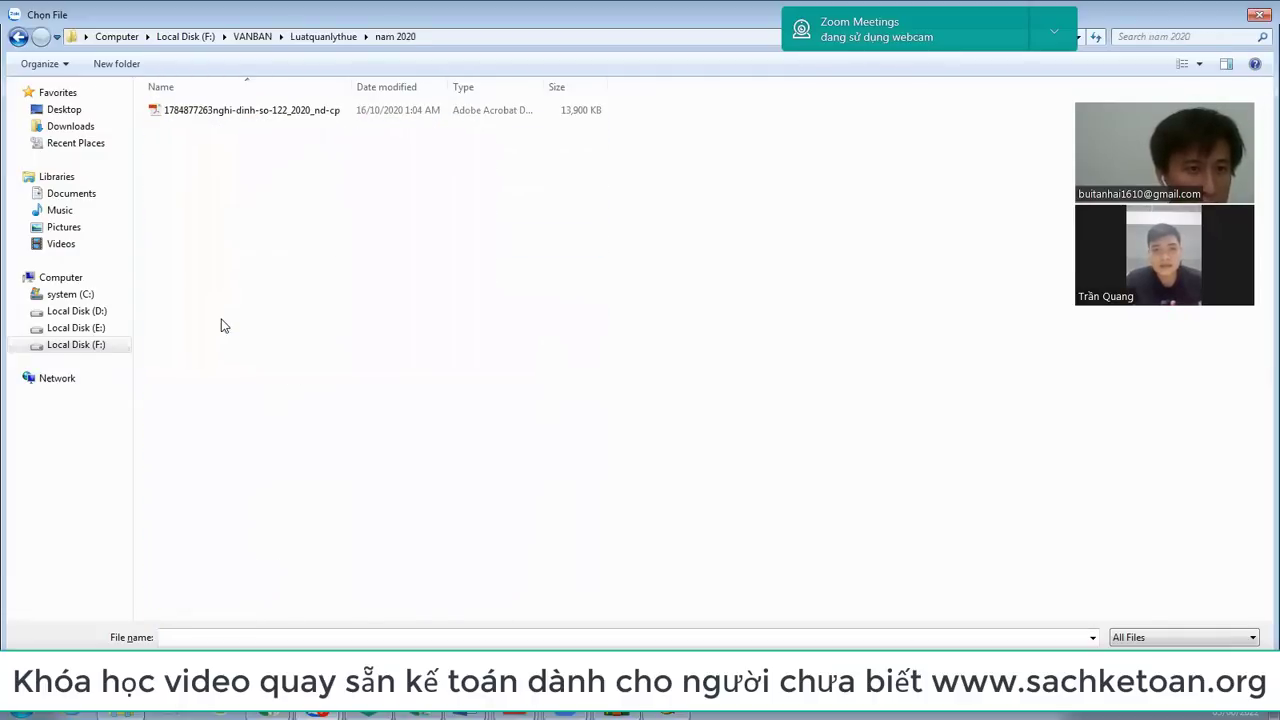
pyautogui.press('BackSpace')
pyautogui.press('Down')
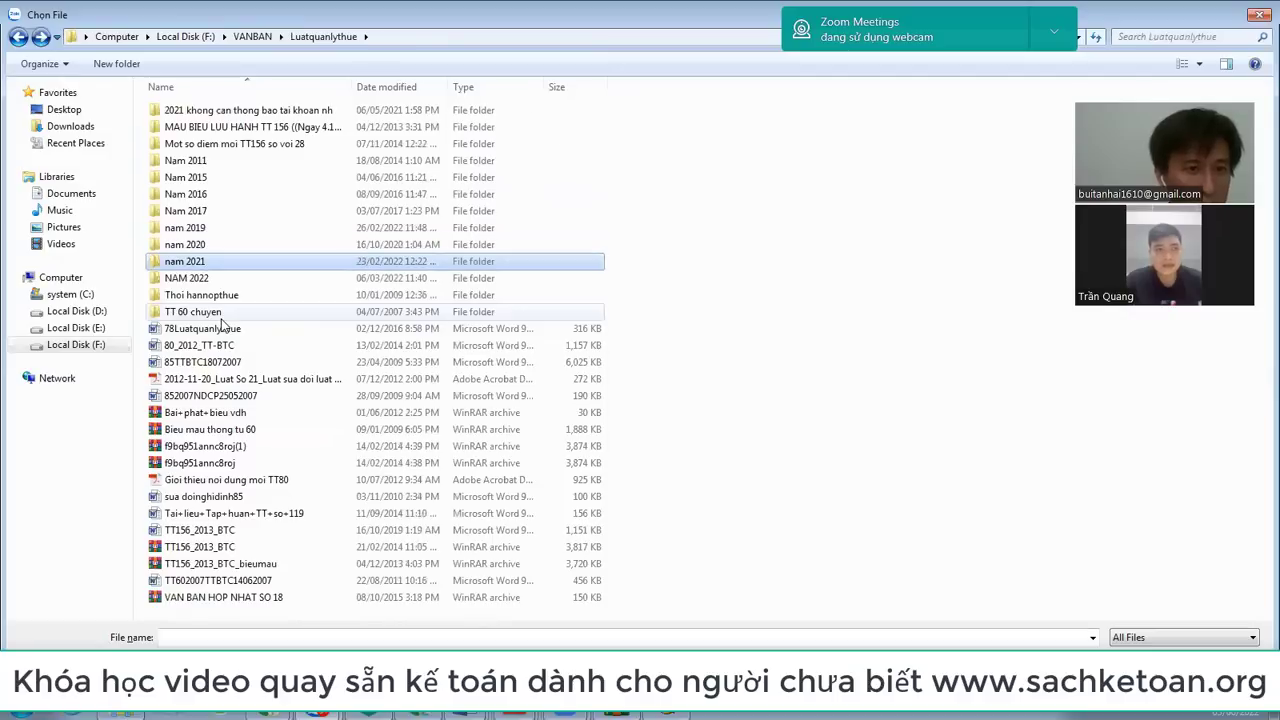
pyautogui.press('Return')
pyautogui.press('BackSpace')
pyautogui.press('Down')
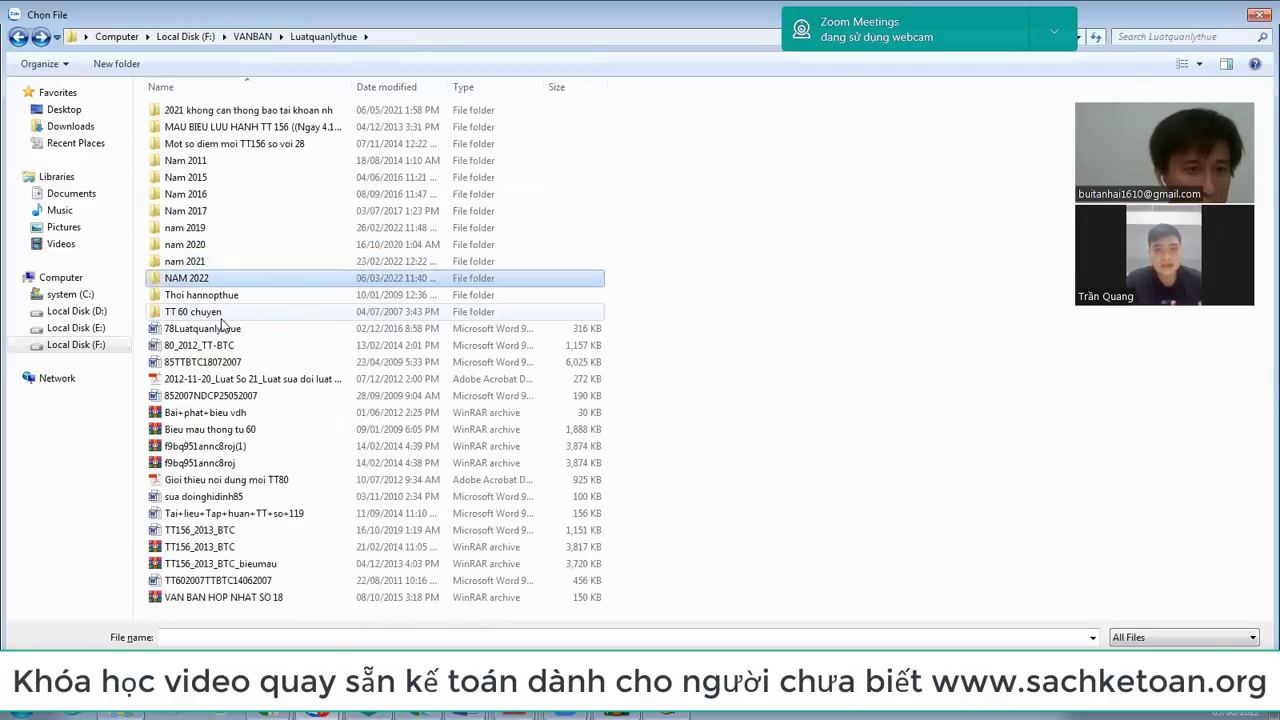
pyautogui.press('Return')
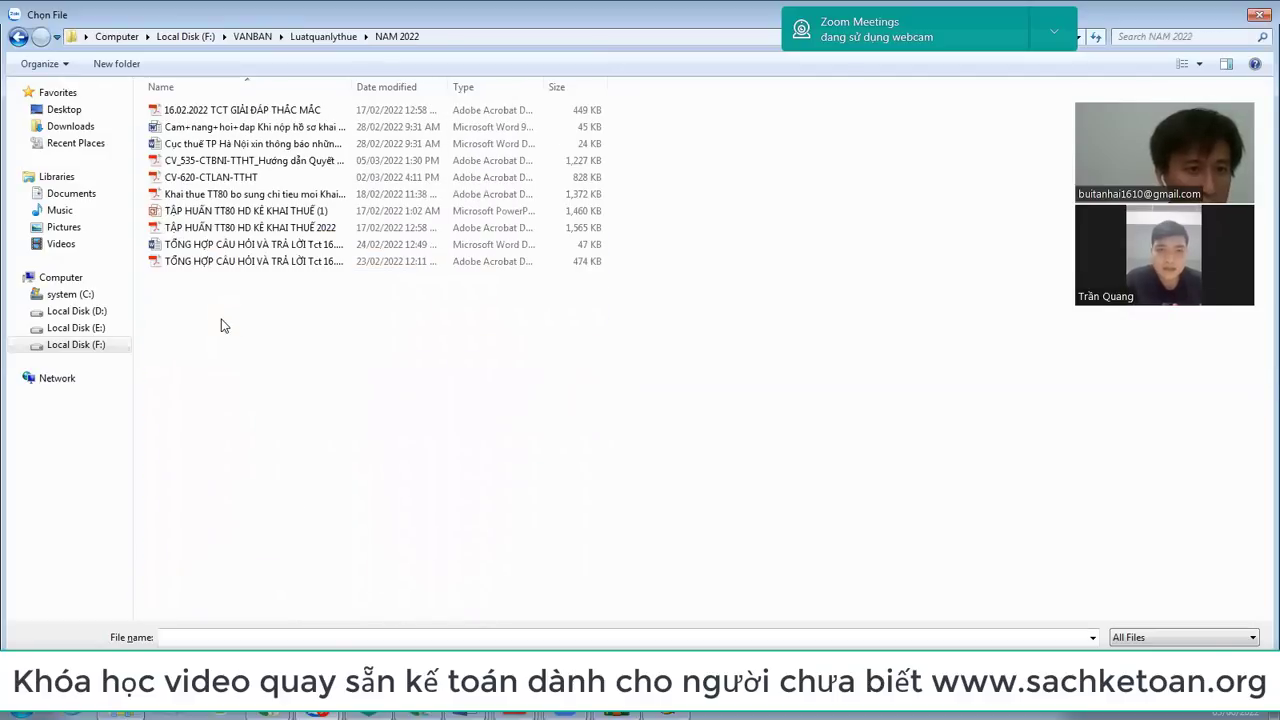
pyautogui.press('BackSpace')
pyautogui.press('Up')
pyautogui.press('Up')
pyautogui.press('Up')
pyautogui.press('Up')
pyautogui.press('Return')
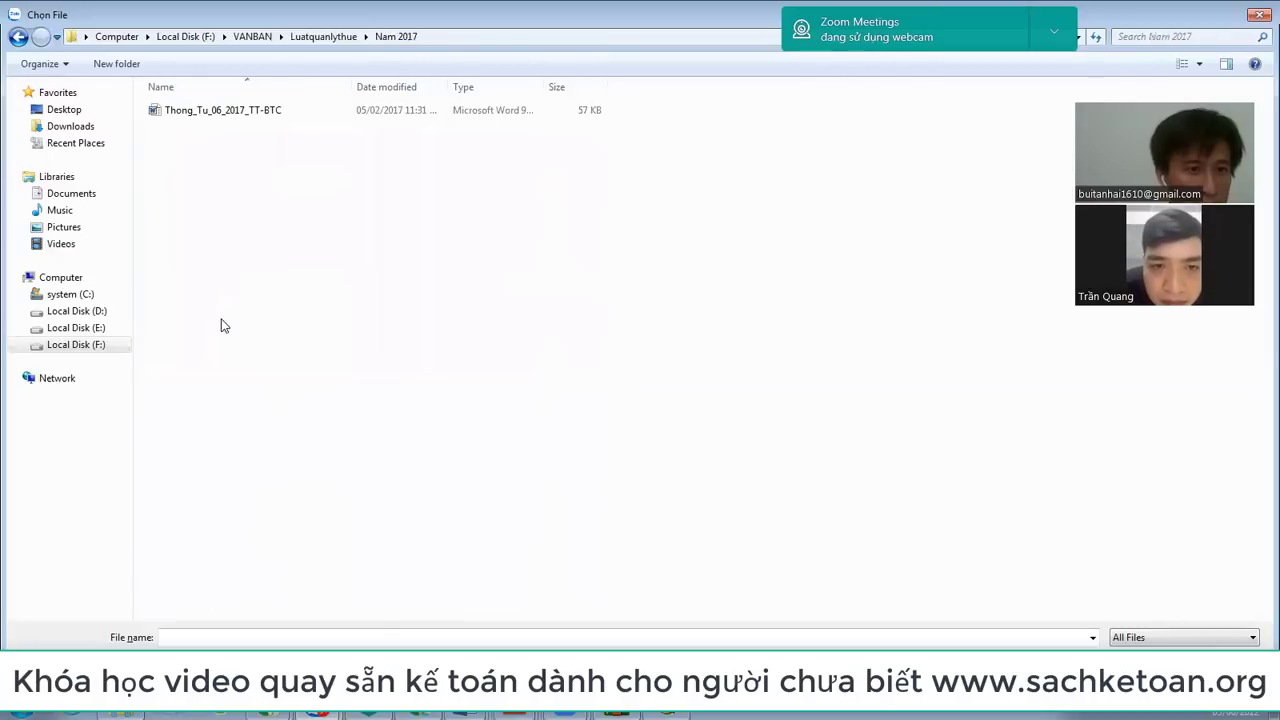
pyautogui.press('BackSpace')
# Step: Open the nam 2019 folder and send LL38_13062019QH14.pdf to the chat
pyautogui.press('Down')
pyautogui.press('Return')
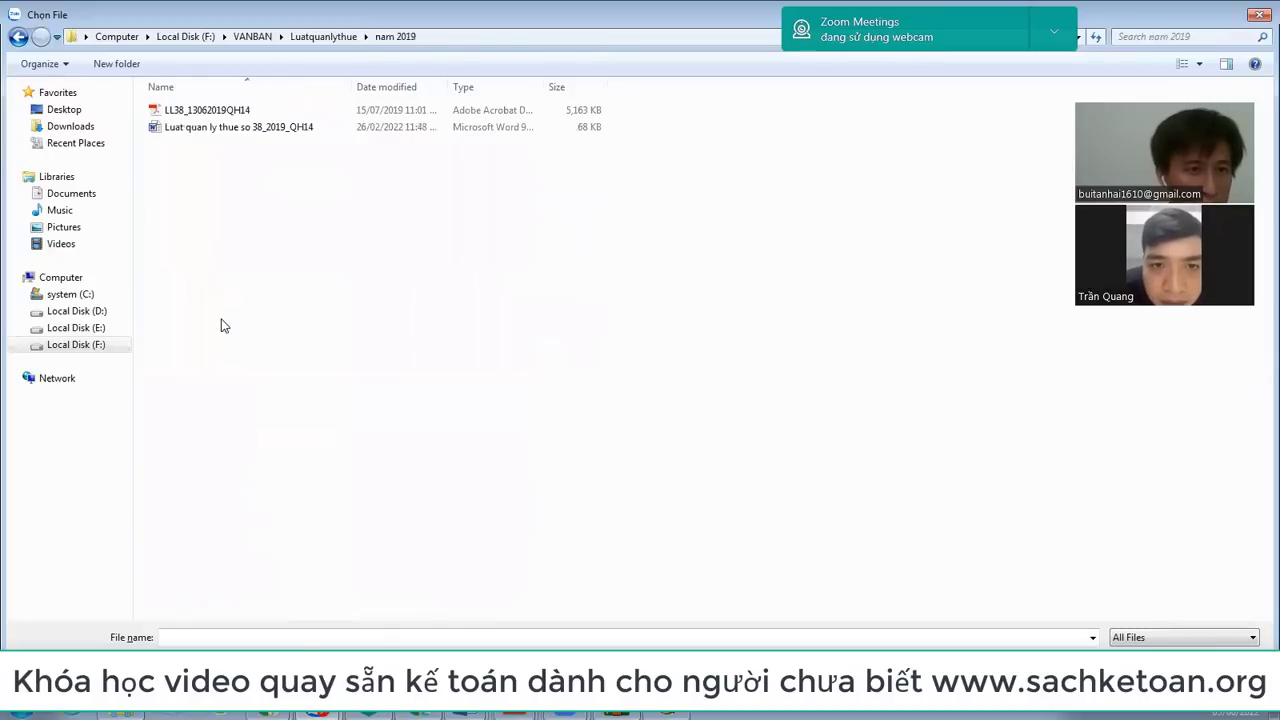
pyautogui.press('Down')
pyautogui.press('Up')
pyautogui.press('Return')
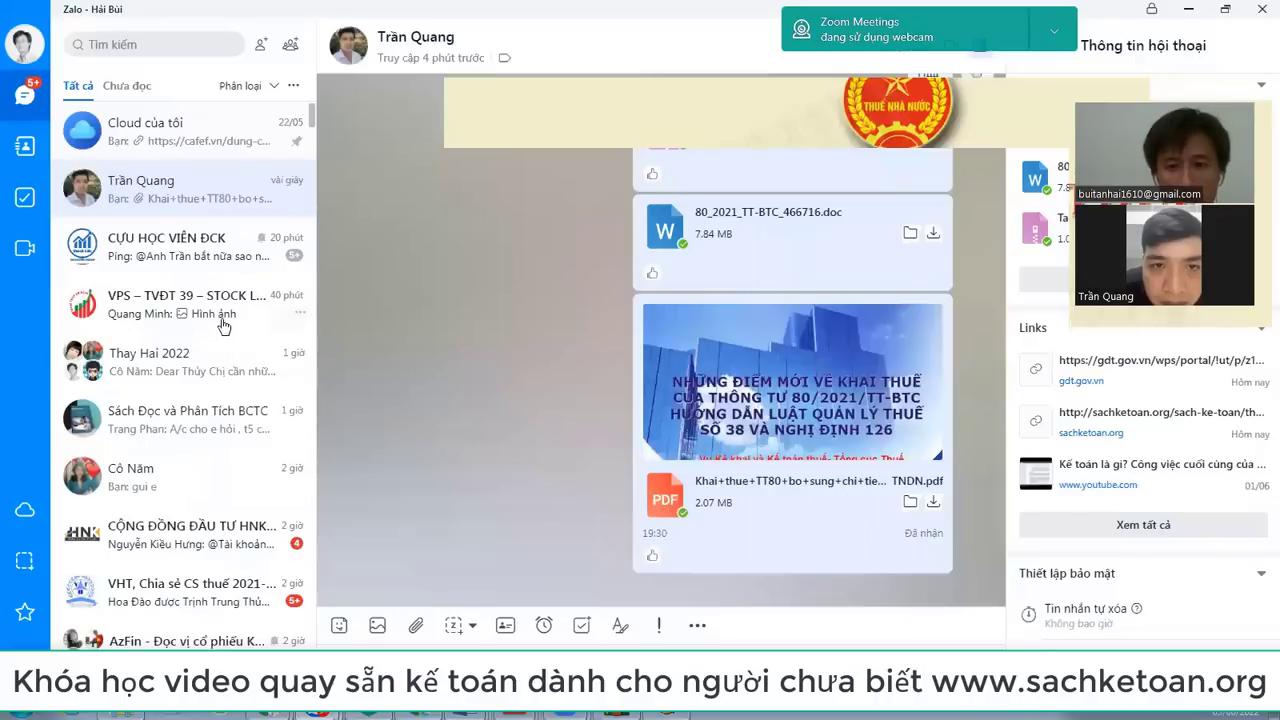
pyautogui.scroll(3, 660, 376)
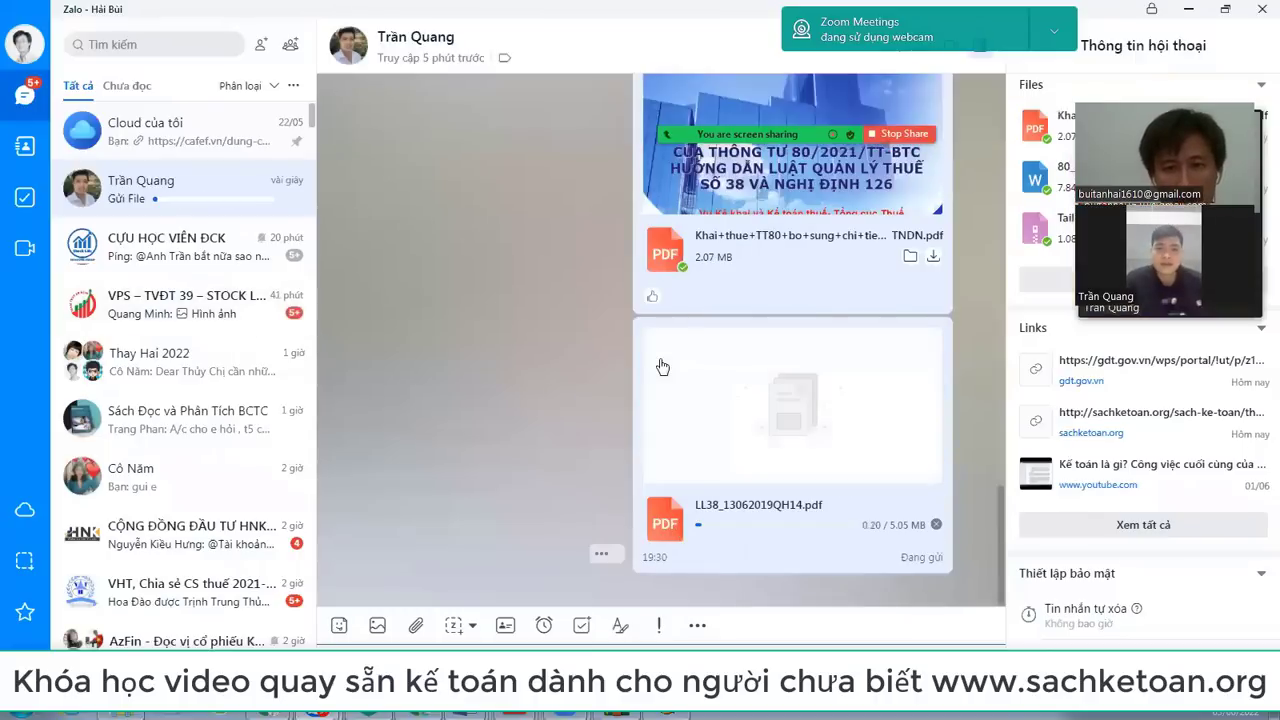
# Step: Attach another file, checking the Luatquanlythue nam 2020 and nam 2021 folders
pyautogui.click(416, 625)
pyautogui.click(449, 565)
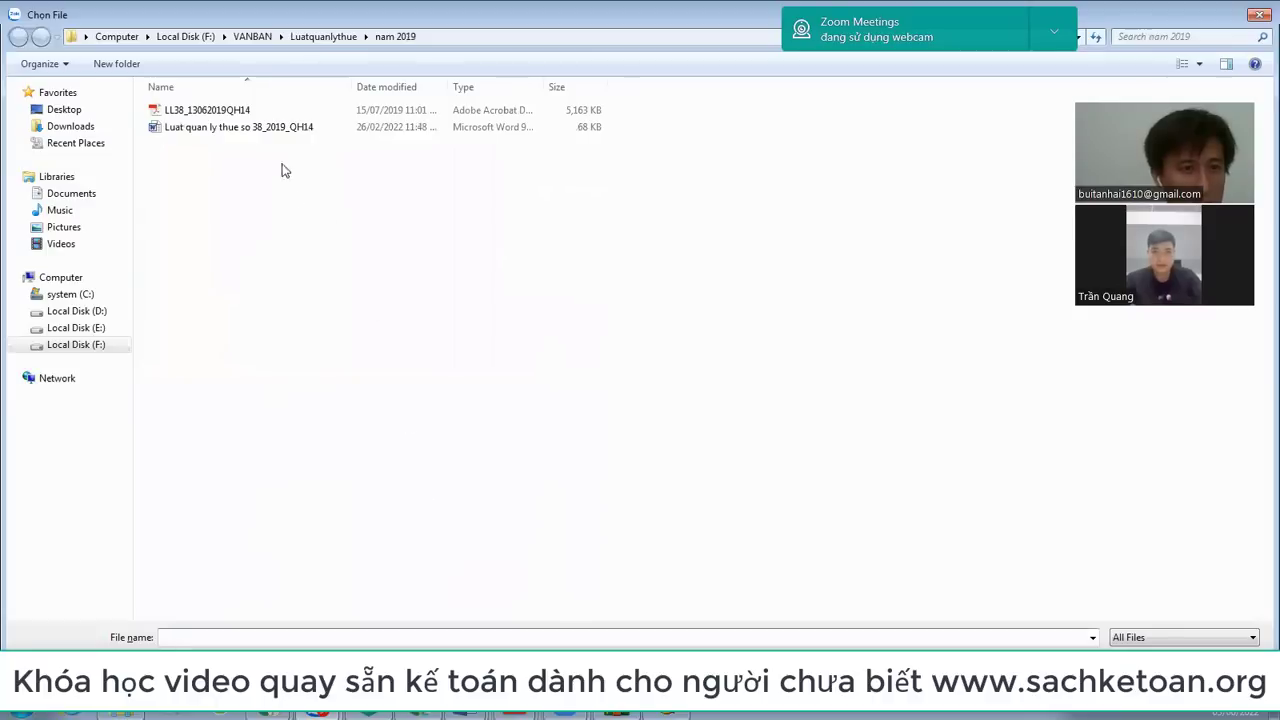
pyautogui.click(317, 37)
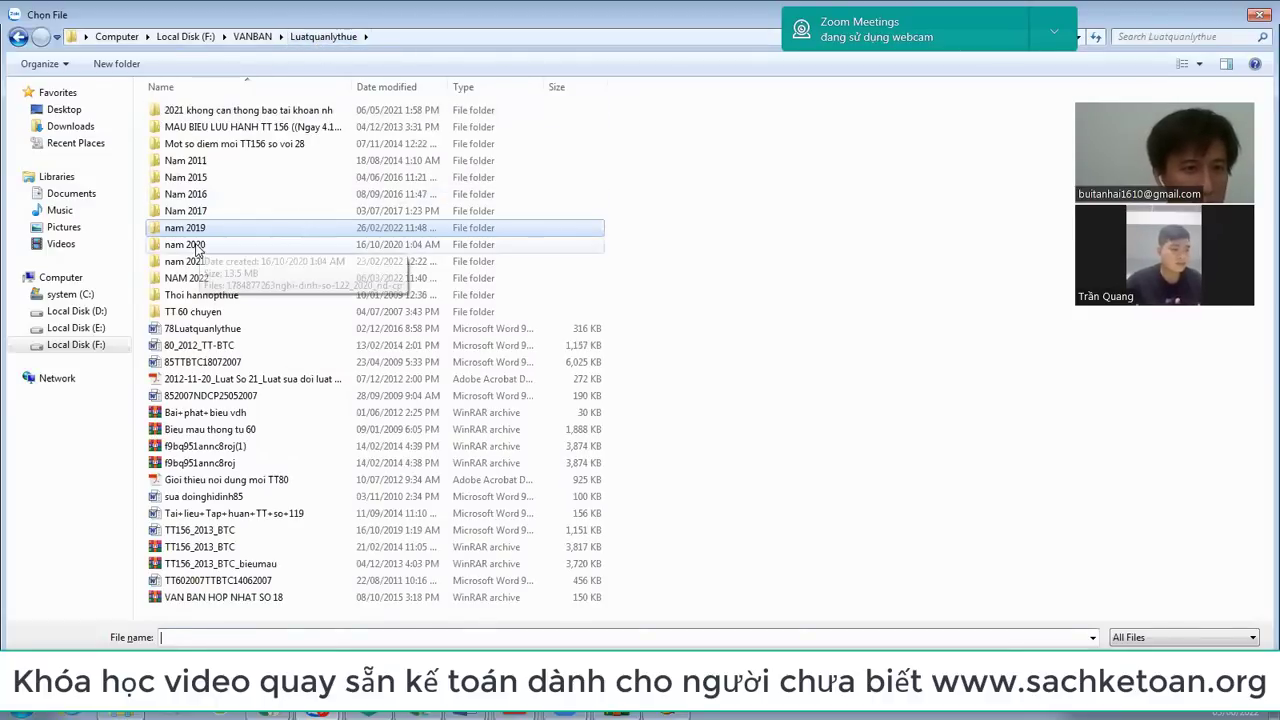
pyautogui.doubleClick(195, 246)
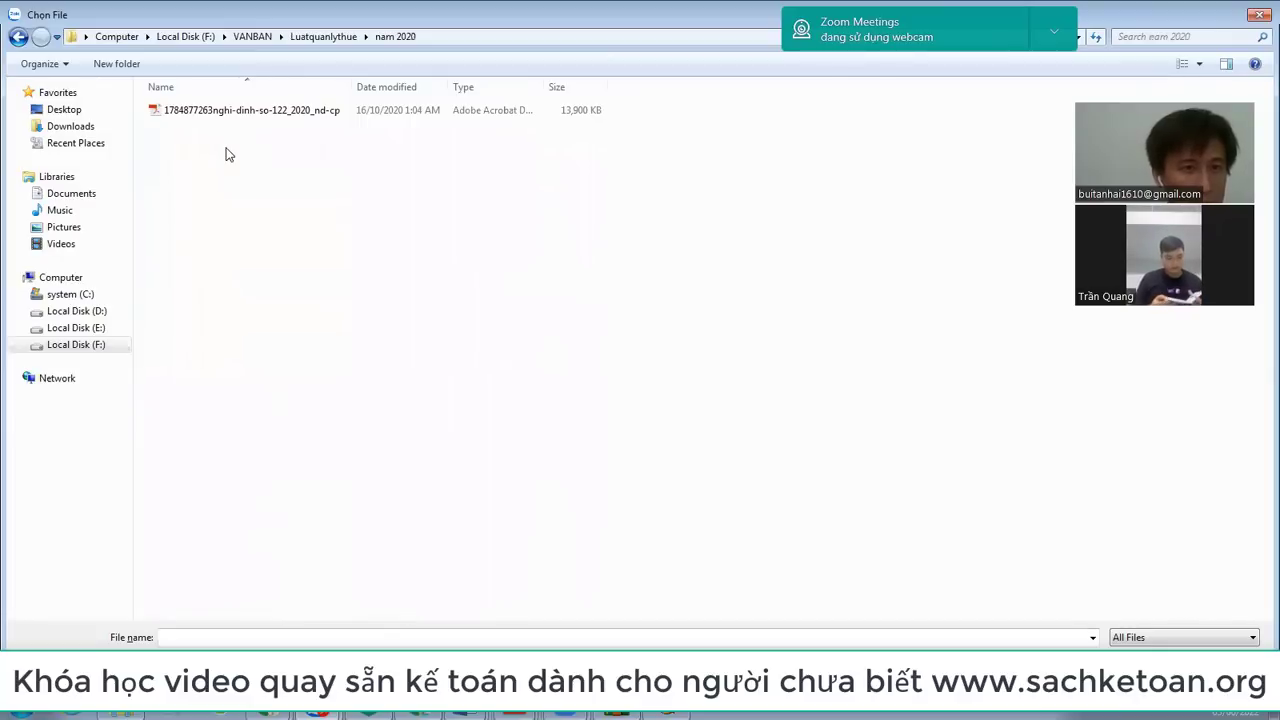
pyautogui.press('BackSpace')
pyautogui.press('Down')
pyautogui.press('Return')
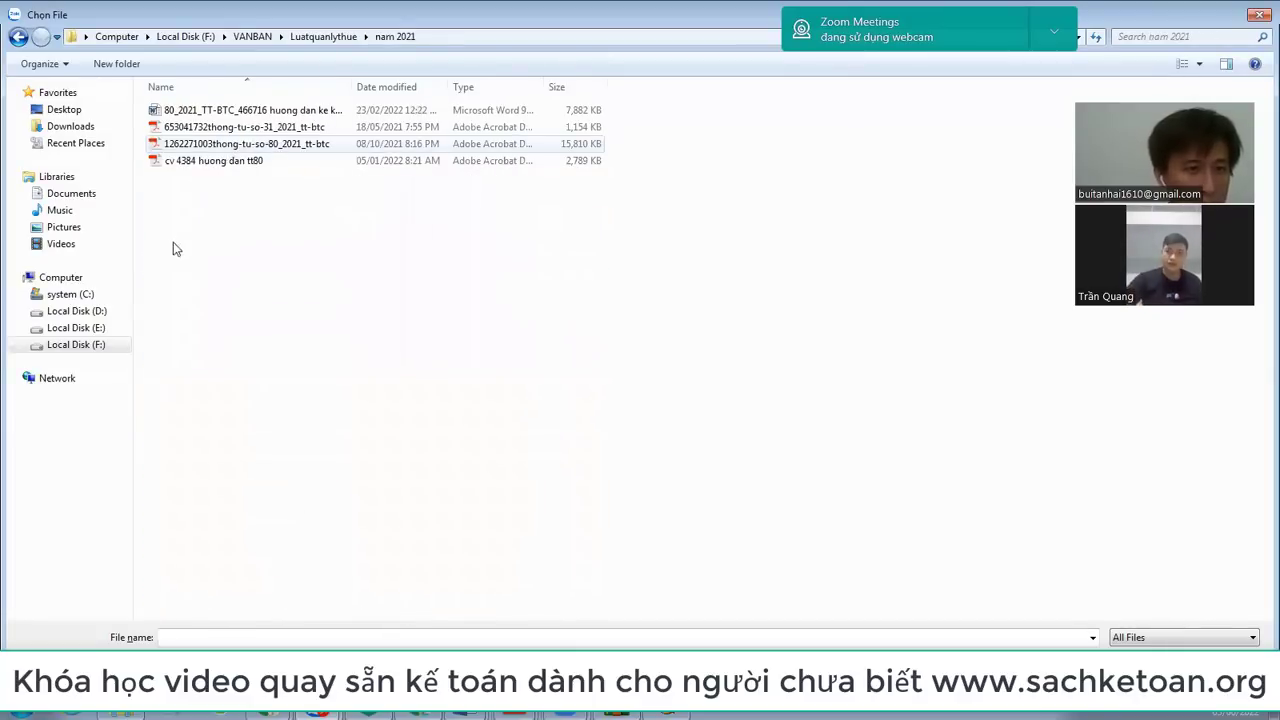
# Step: Go to VANBAN › HOA DON DIEN TU › nam 2020 and send 126_2020_ND-CP_455733.doc
pyautogui.click(253, 36)
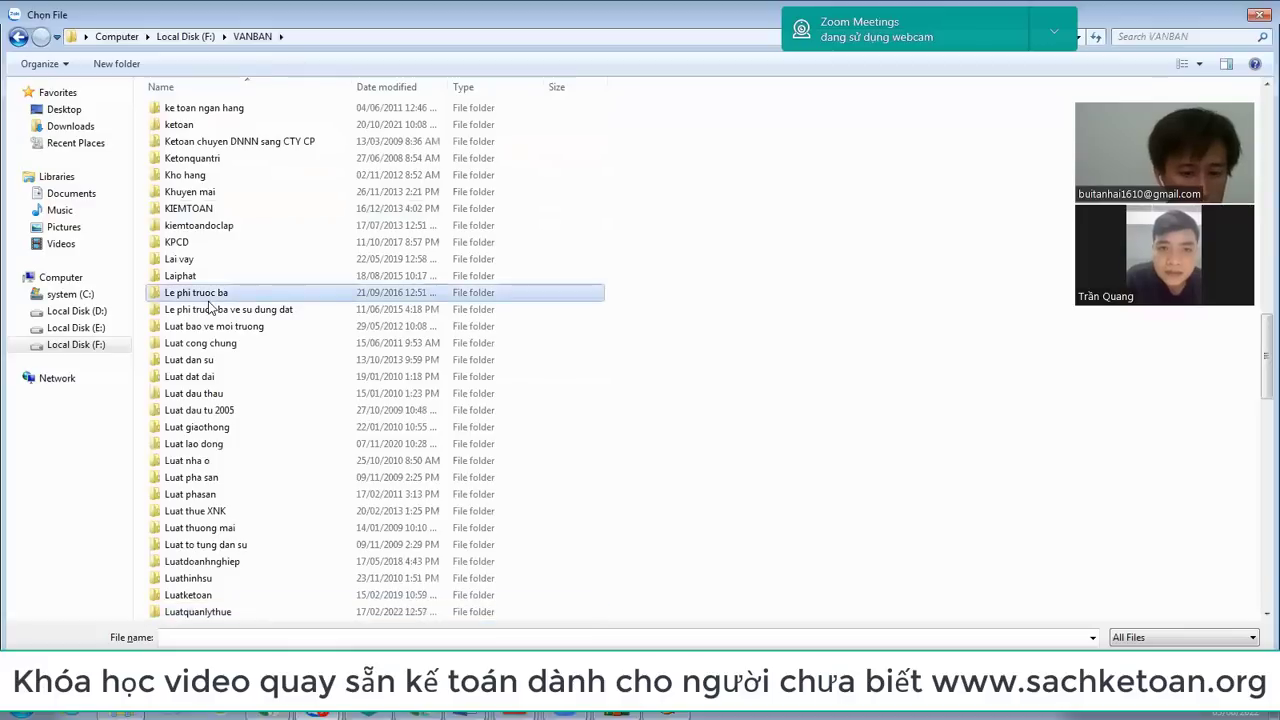
pyautogui.press('h')
pyautogui.press('Down')
pyautogui.press('Down')
pyautogui.press('Down')
pyautogui.press('Down')
pyautogui.press('Down')
pyautogui.press('Down')
pyautogui.press('Down')
pyautogui.press('Down')
pyautogui.press('Down')
pyautogui.press('Down')
pyautogui.press('Down')
pyautogui.press('Down')
pyautogui.press('Down')
pyautogui.press('Down')
pyautogui.press('Down')
pyautogui.press('Down')
pyautogui.press('Down')
pyautogui.press('Down')
pyautogui.press('Down')
pyautogui.press('Down')
pyautogui.press('Up')
pyautogui.press('Up')
pyautogui.press('Up')
pyautogui.press('Up')
pyautogui.press('Up')
pyautogui.press('Up')
pyautogui.press('Up')
pyautogui.press('Up')
pyautogui.press('Up')
pyautogui.press('Up')
pyautogui.press('Up')
pyautogui.press('Up')
pyautogui.press('Up')
pyautogui.press('Up')
pyautogui.press('Up')
pyautogui.press('Down')
pyautogui.press('Down')
pyautogui.press('Down')
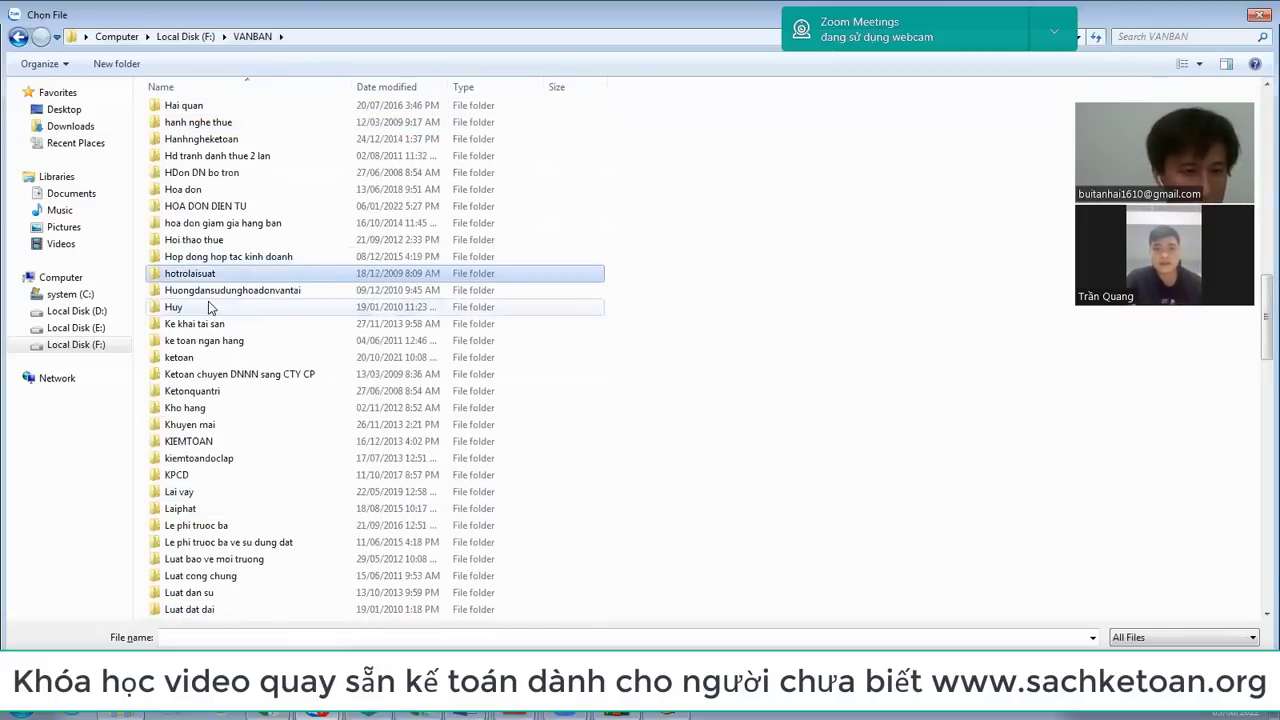
pyautogui.press('h')
pyautogui.press('Down')
pyautogui.press('Down')
pyautogui.press('Down')
pyautogui.press('Down')
pyautogui.press('Down')
pyautogui.press('Down')
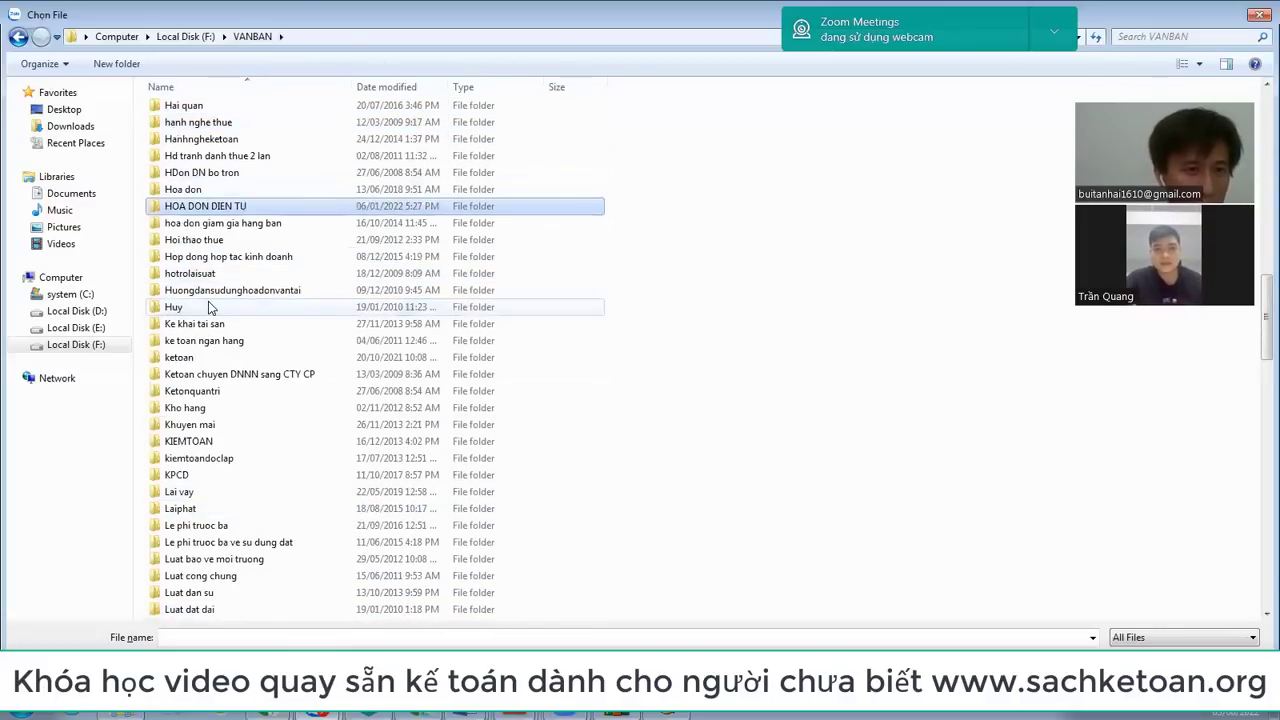
pyautogui.press('Return')
pyautogui.press('Down')
pyautogui.press('Down')
pyautogui.press('Down')
pyautogui.press('Return')
pyautogui.press('Down')
pyautogui.press('Down')
pyautogui.press('Down')
pyautogui.press('Down')
pyautogui.press('Down')
pyautogui.press('Down')
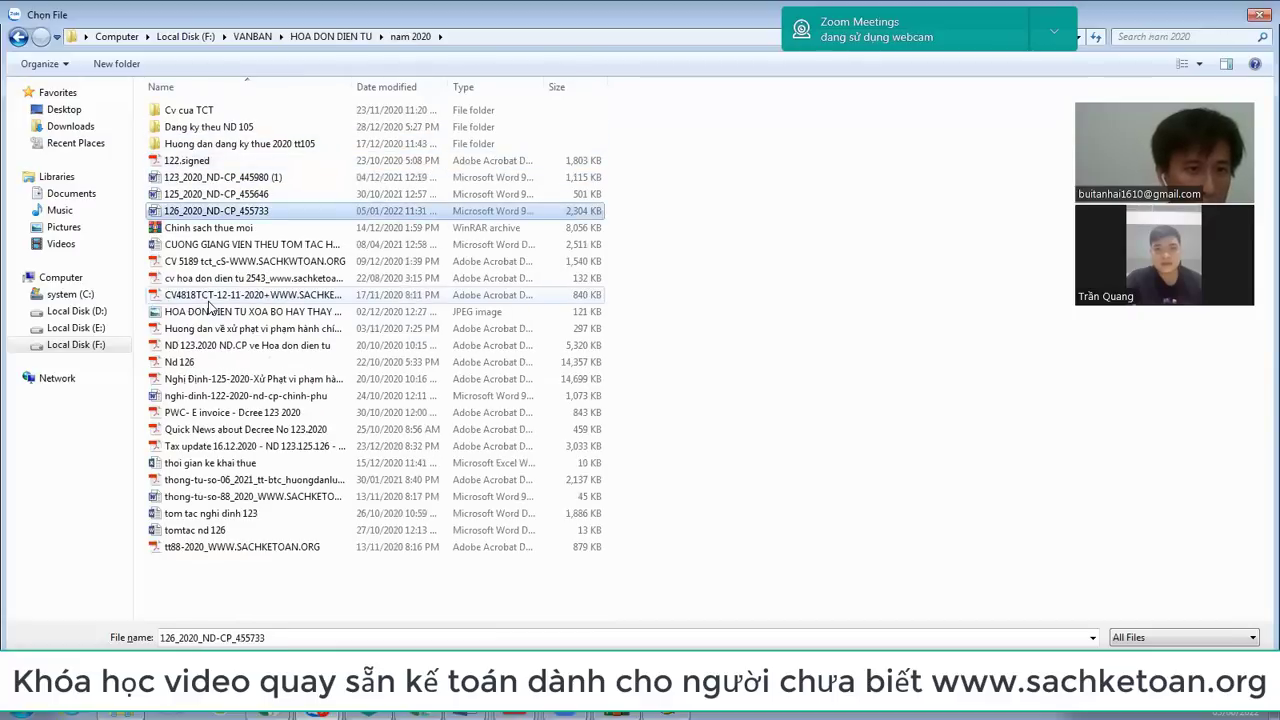
pyautogui.press('Return')
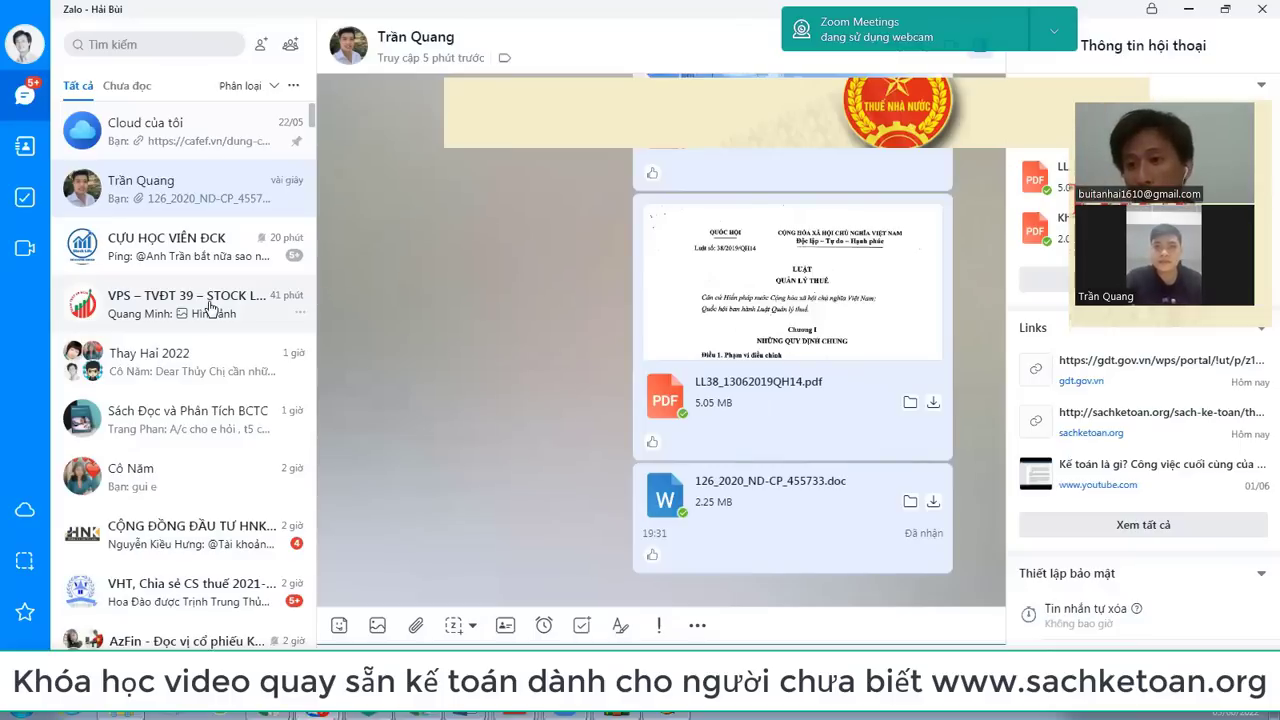
# Step: Send 123_2020_ND-CP_445980(1).doc from the nam 2020 folder to the chat
pyautogui.click(415, 625)
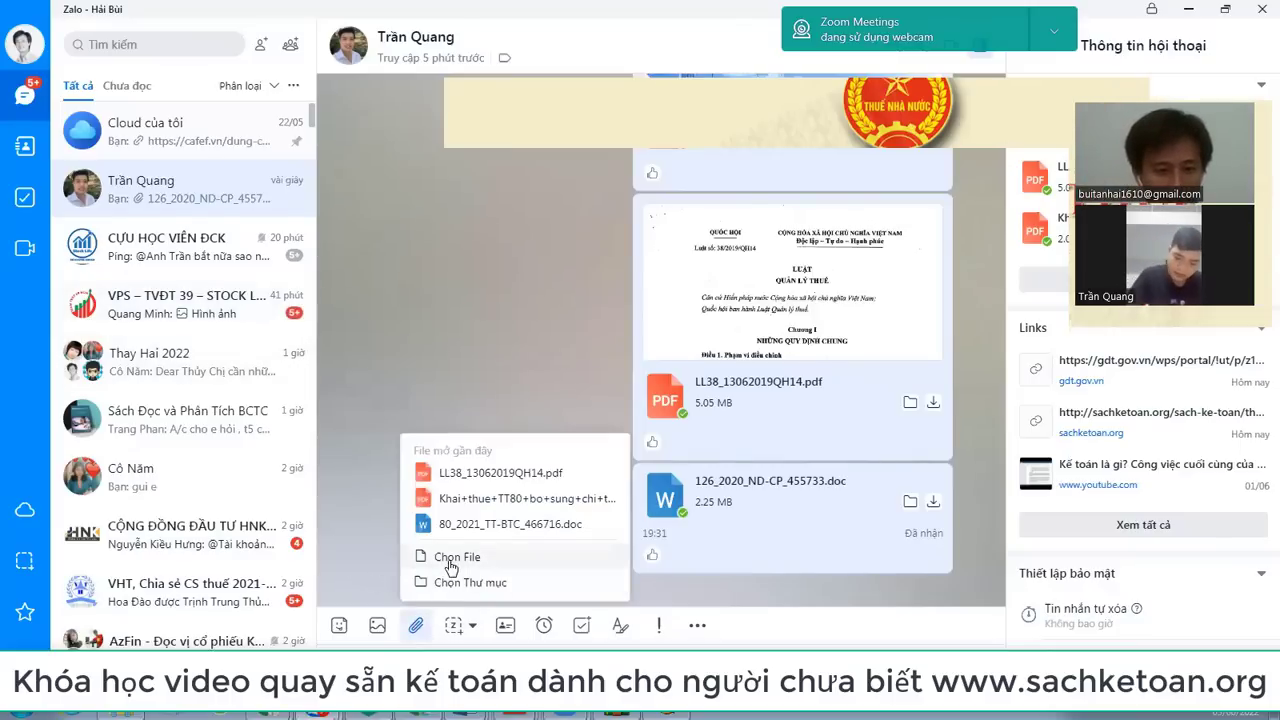
pyautogui.click(457, 556)
pyautogui.doubleClick(217, 177)
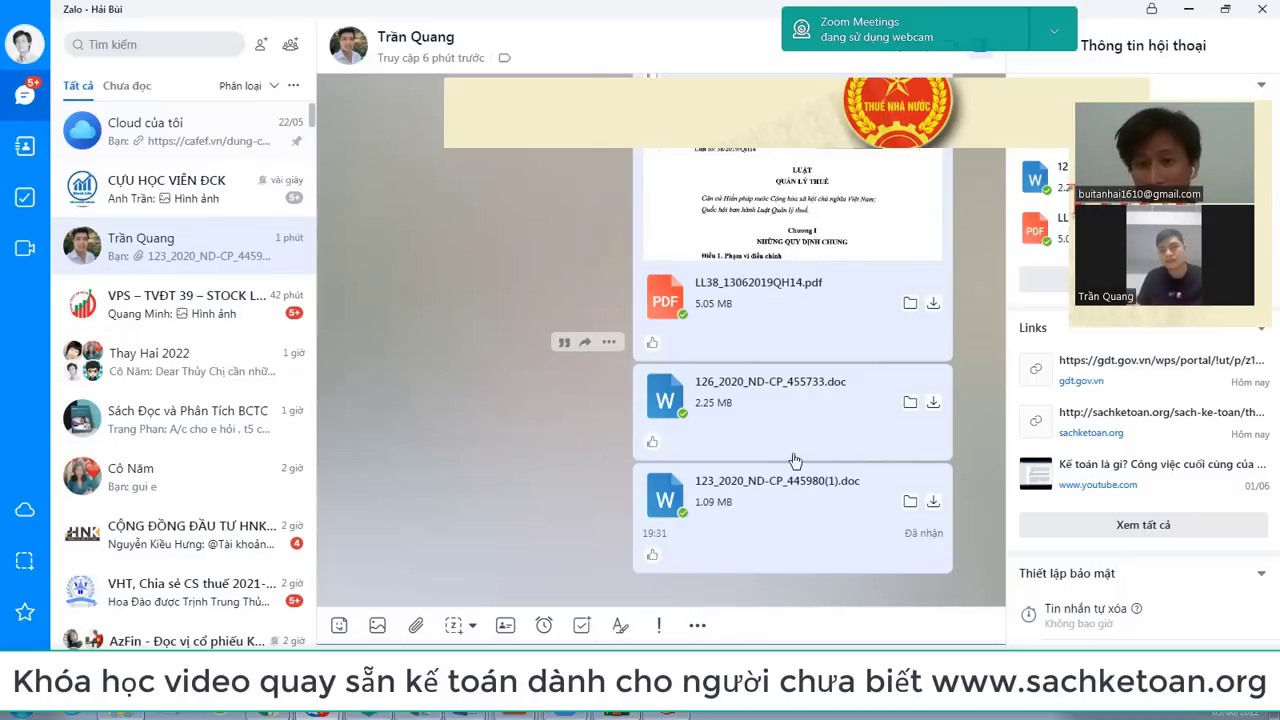
# Step: Attach 125_2020_ND-CP_455646.doc from the nam 2020 folder and send it in the Zalo chat
pyautogui.click(413, 625)
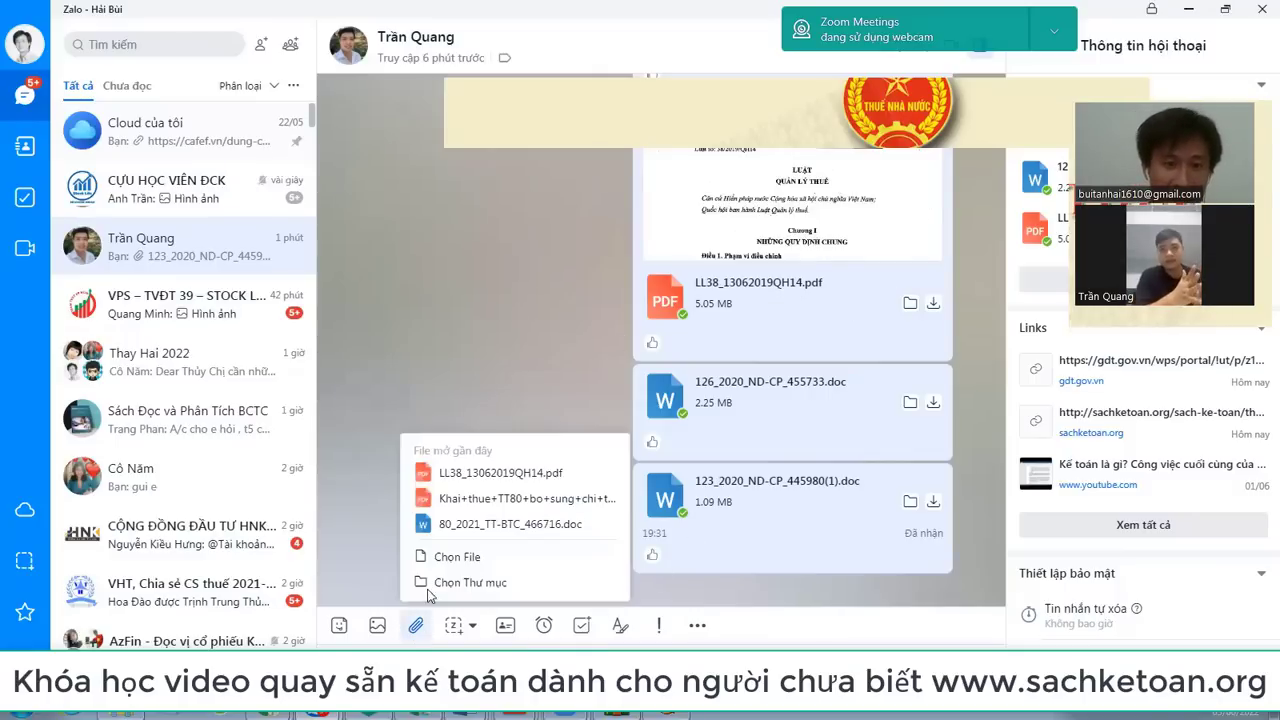
pyautogui.click(449, 566)
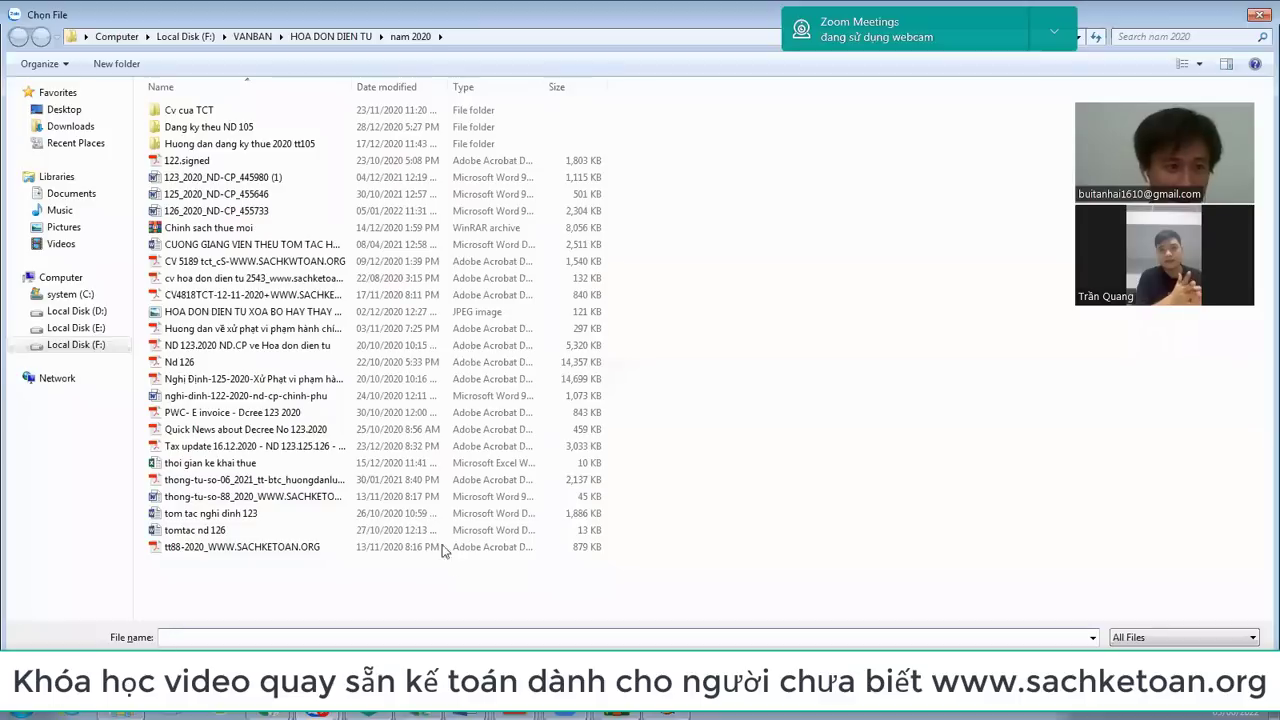
pyautogui.click(241, 196)
pyautogui.doubleClick(241, 194)
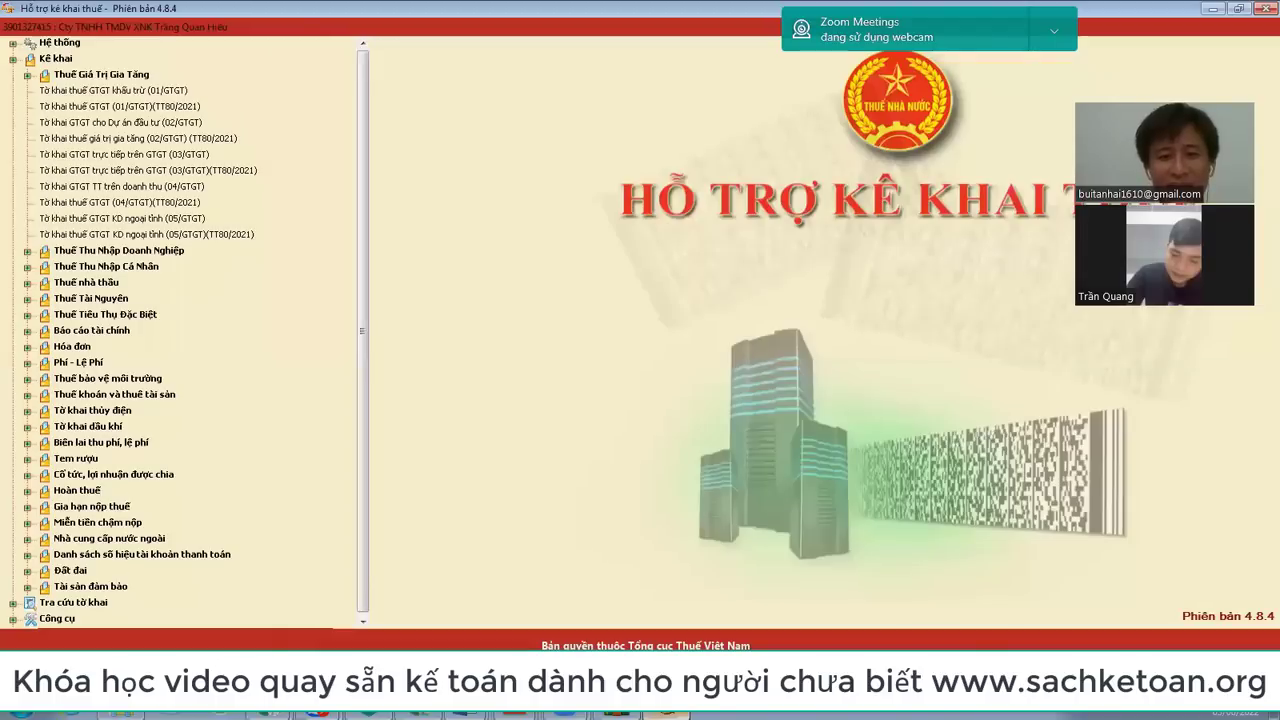
# Step: Switch from Zalo to the HTKK window listing the VAT declaration forms
pyautogui.click(664, 716)
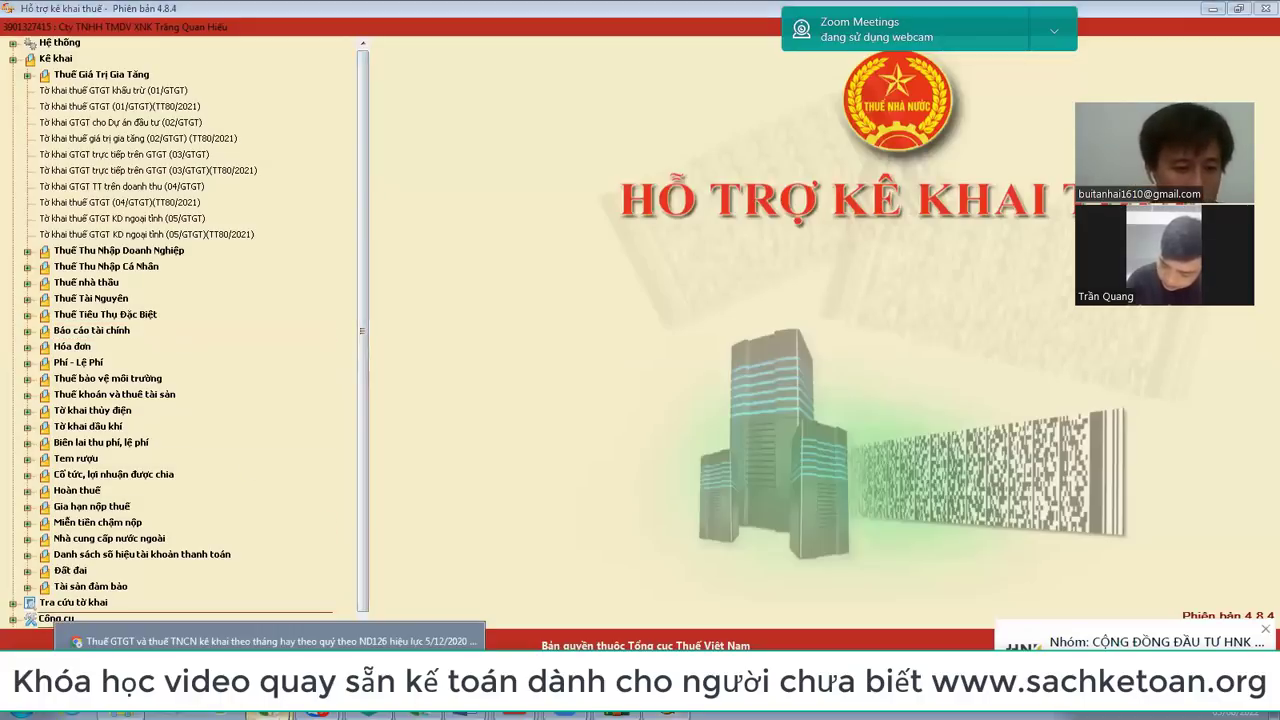
# Step: In the browser, move around the eTax portal and start the business taxpayer login
pyautogui.click(318, 712)
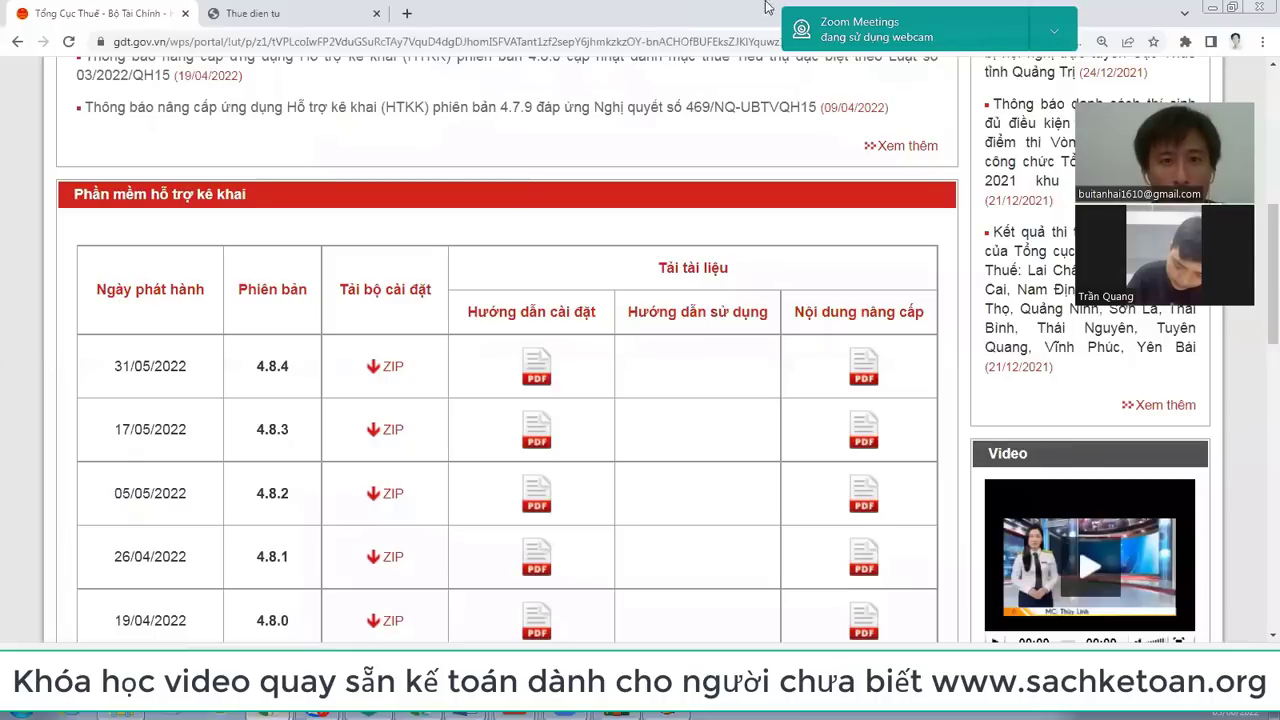
pyautogui.click(287, 10)
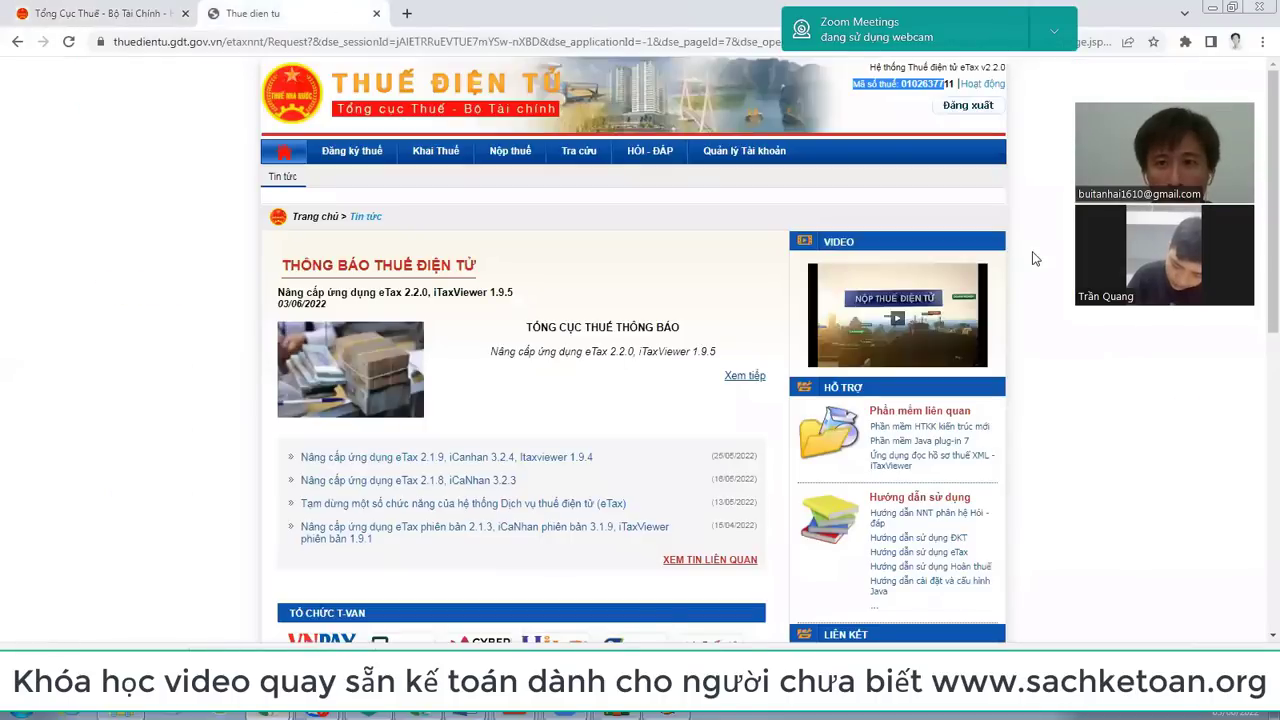
pyautogui.click(290, 165)
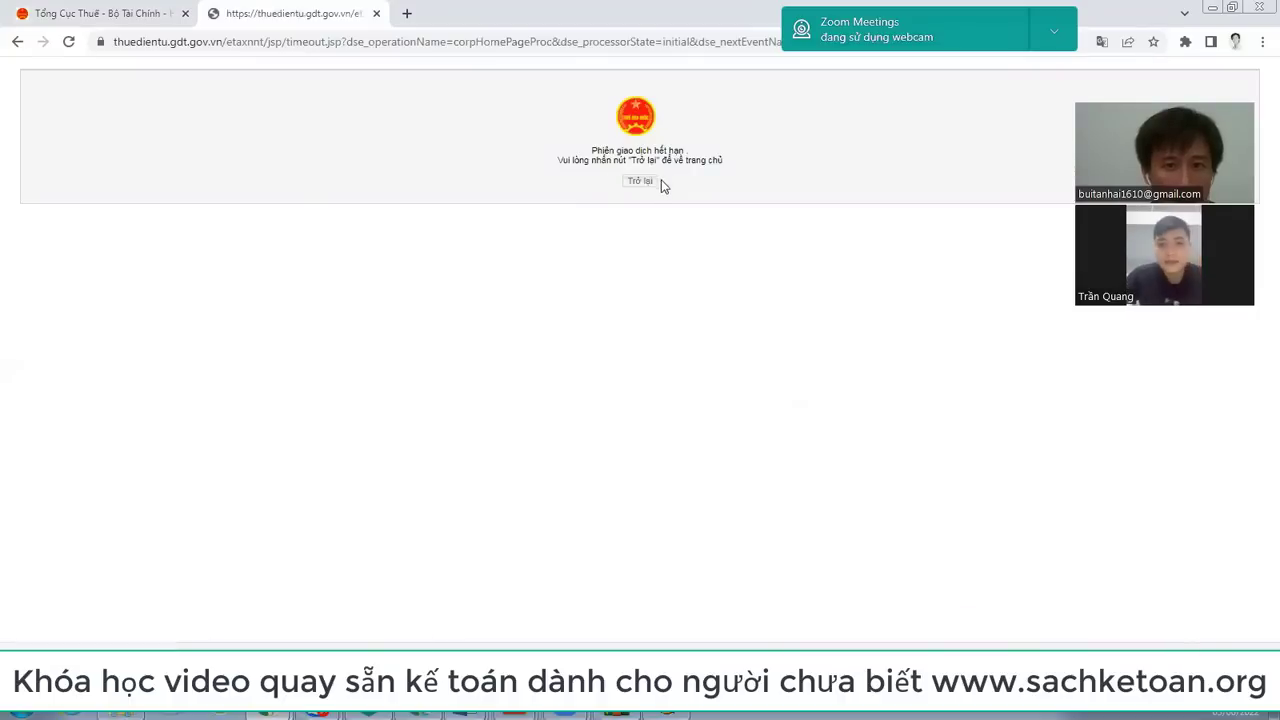
pyautogui.click(640, 182)
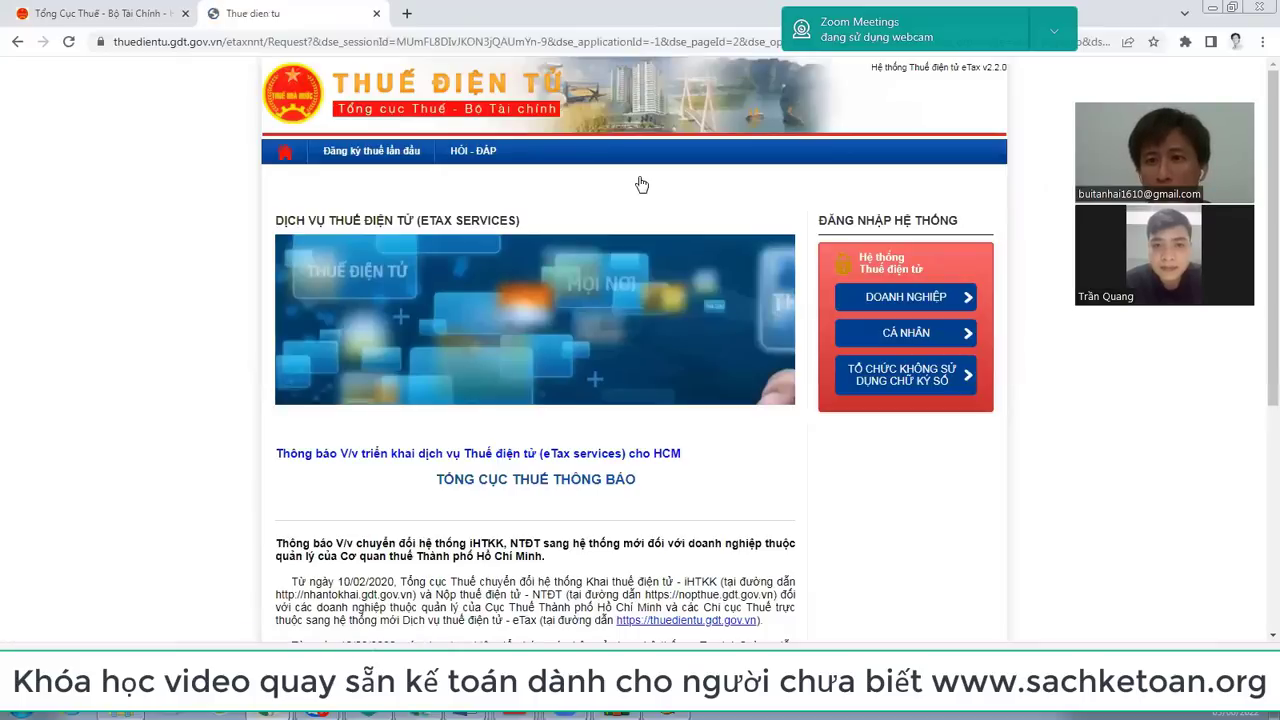
pyautogui.click(912, 298)
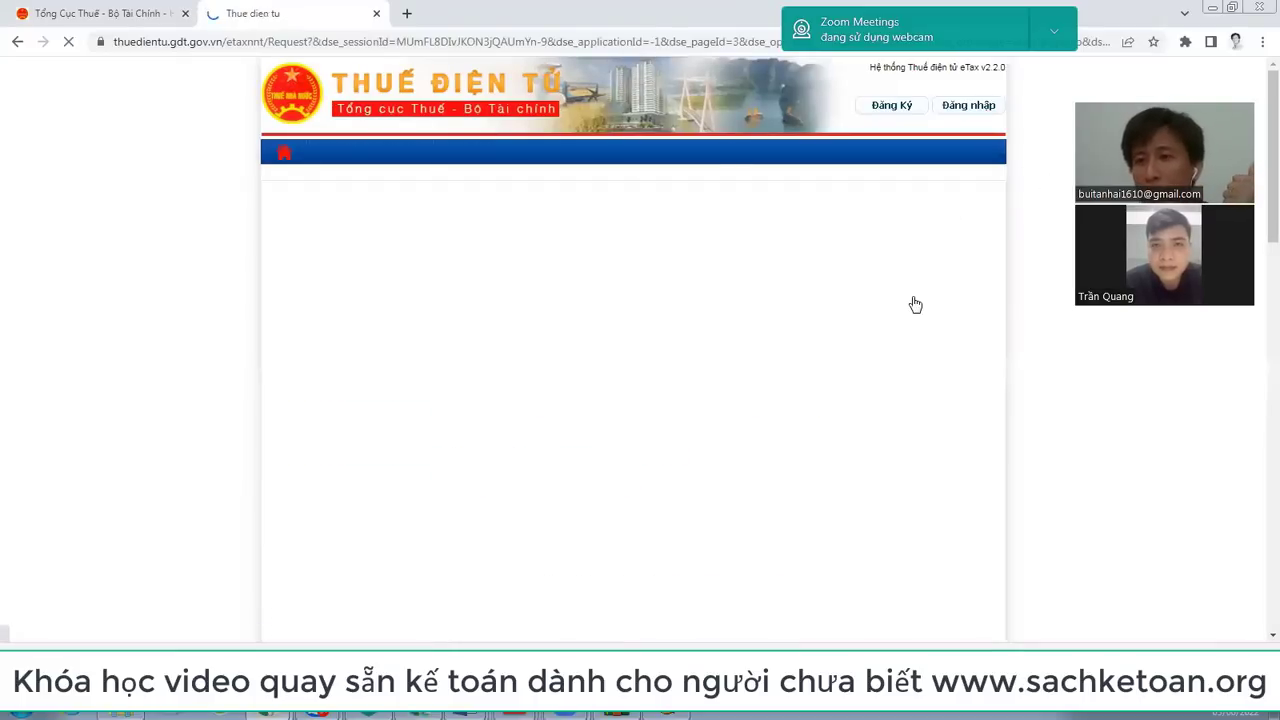
pyautogui.scroll(-1, 915, 304)
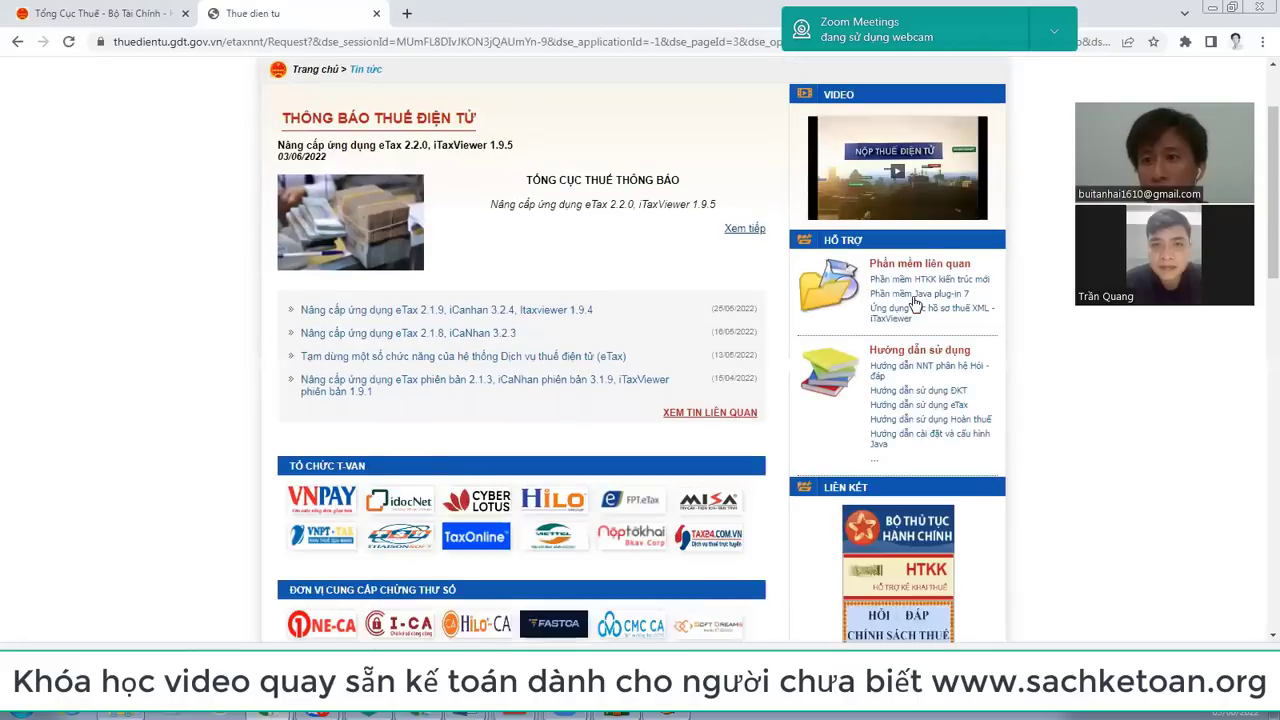
pyautogui.scroll(1, 913, 303)
# Step: Fill in the captcha twice, submit the eTax system login, then close the login tab
pyautogui.click(998, 163)
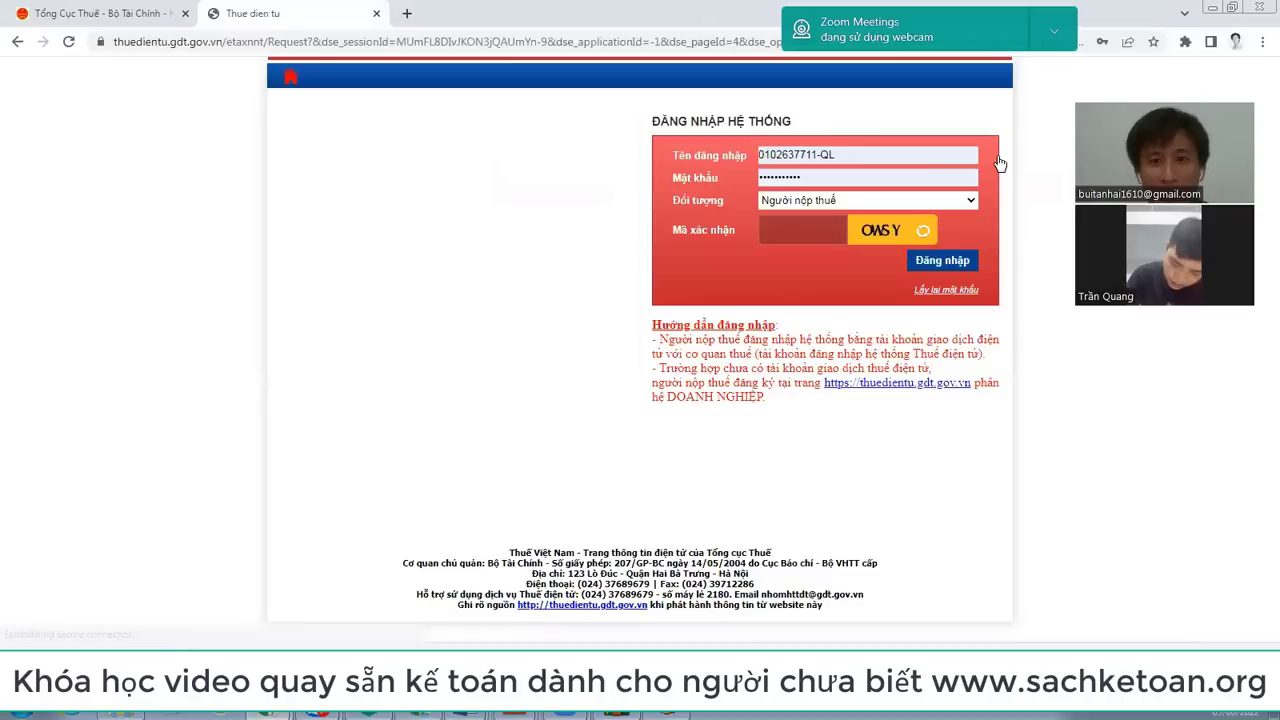
pyautogui.click(811, 228)
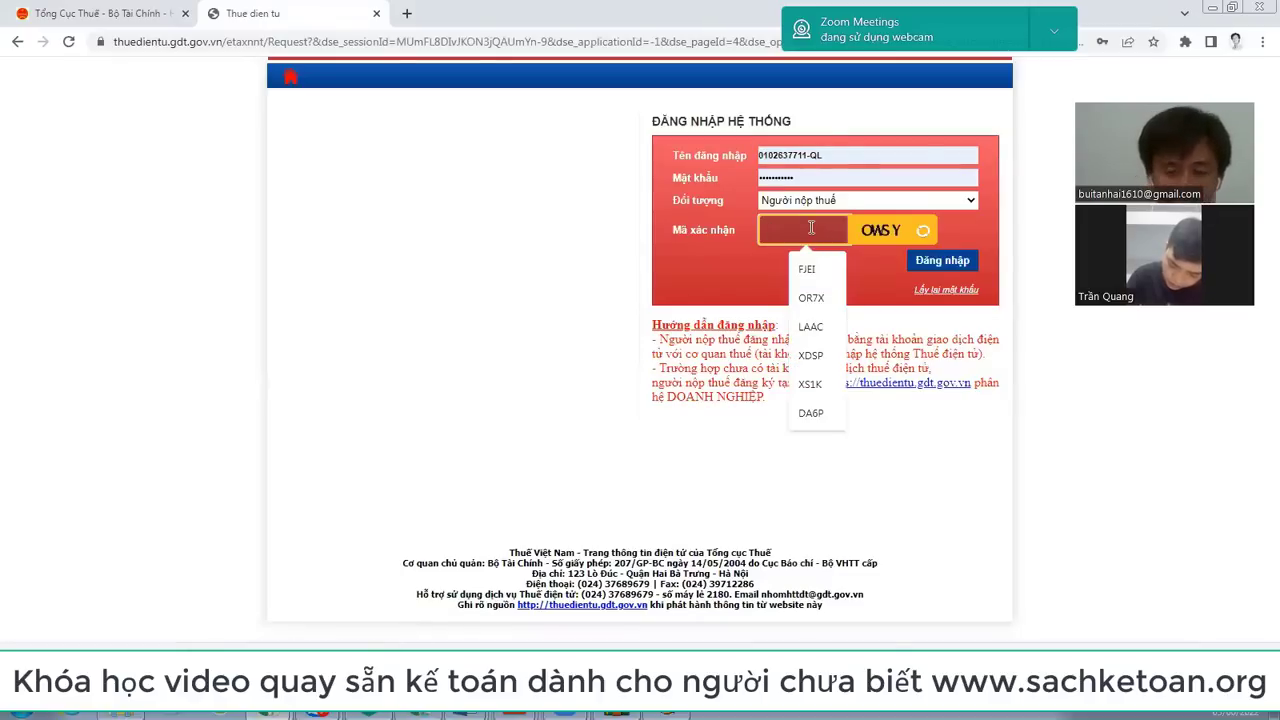
pyautogui.write('0MSY')
pyautogui.click(941, 261)
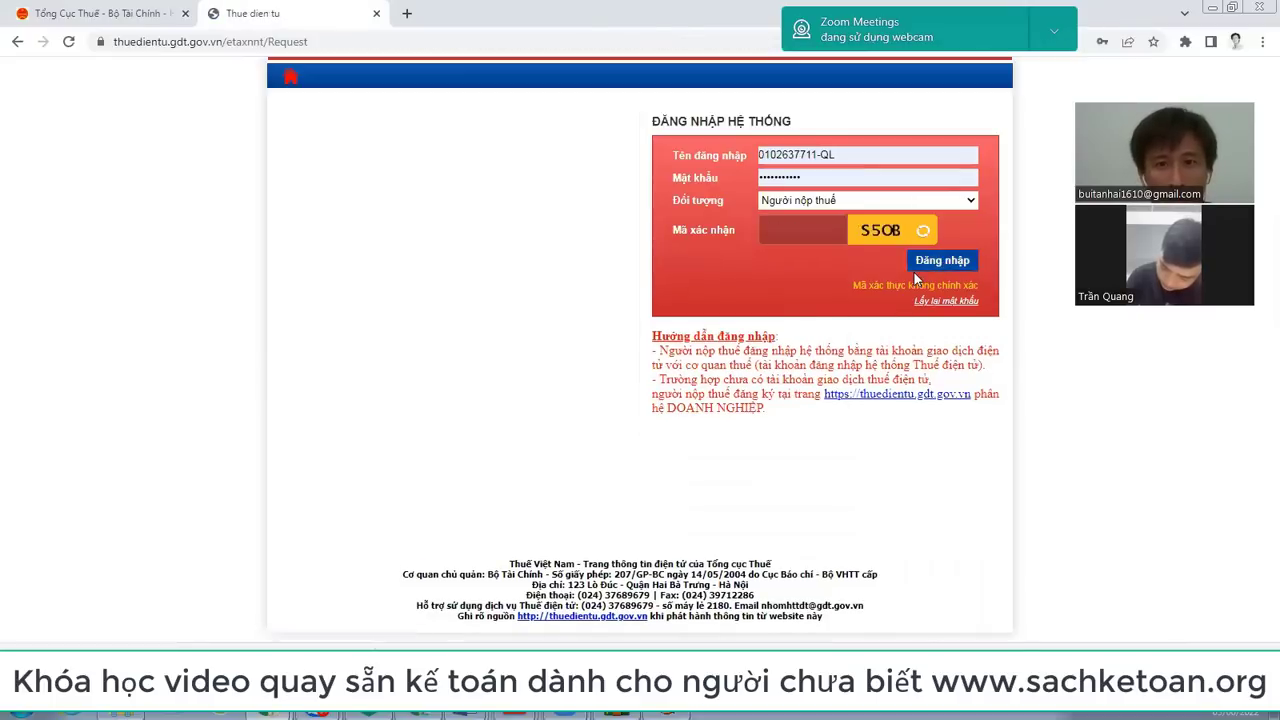
pyautogui.click(800, 226)
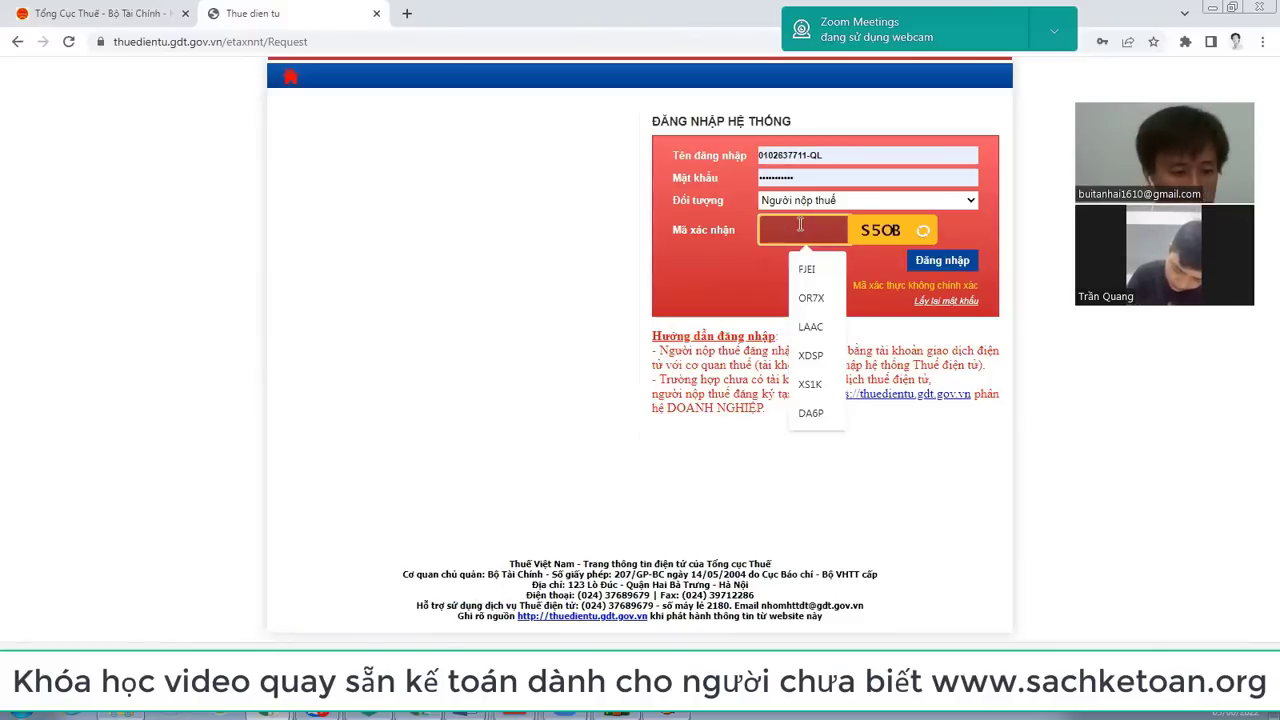
pyautogui.write('S5')
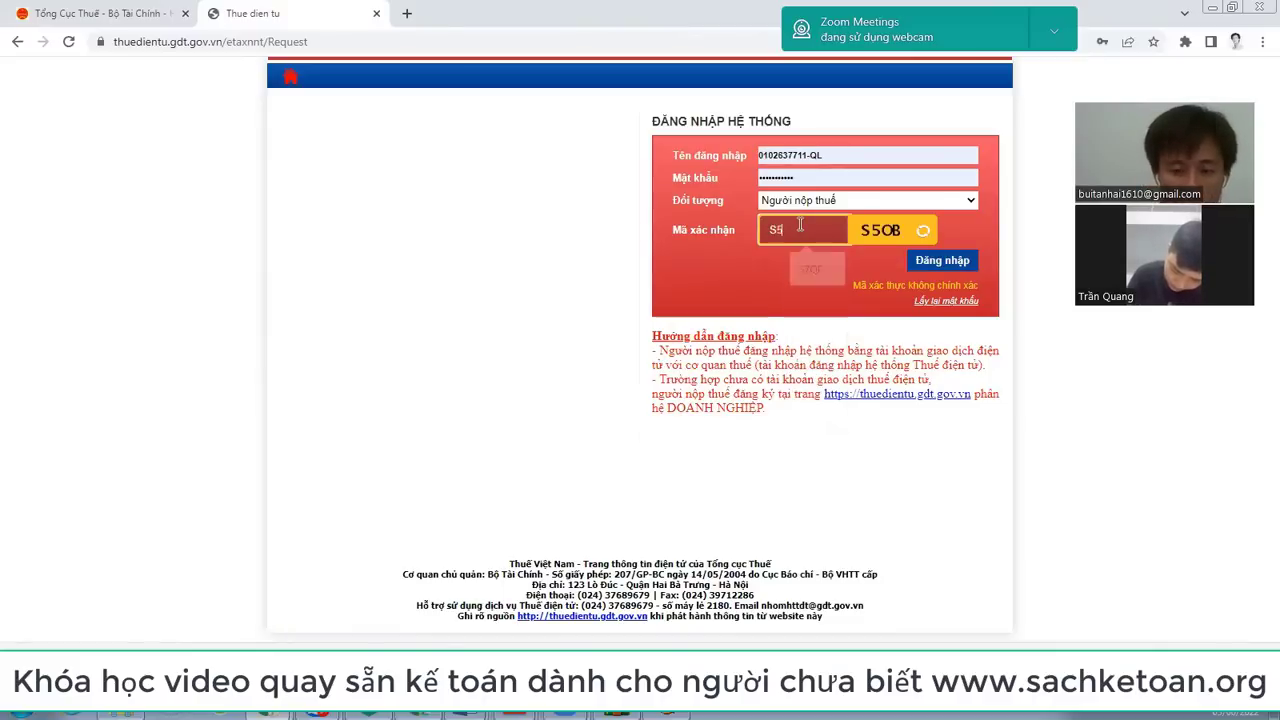
pyautogui.write('0B')
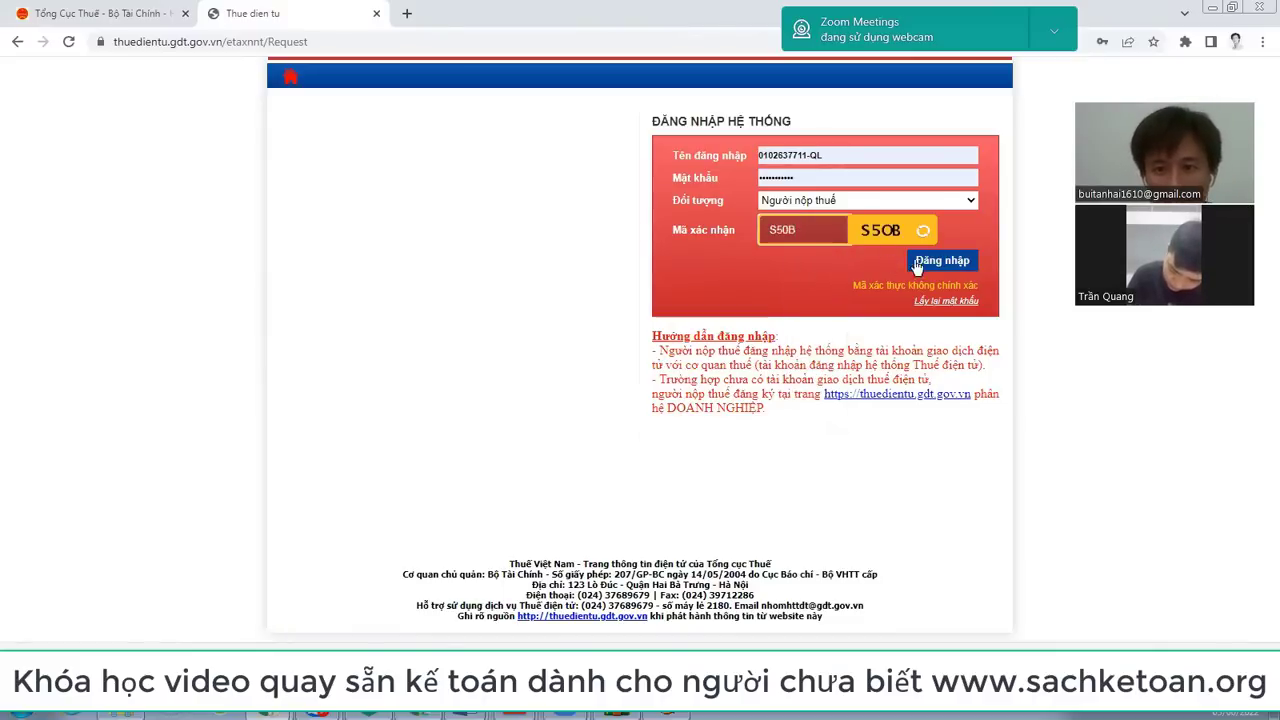
pyautogui.click(943, 262)
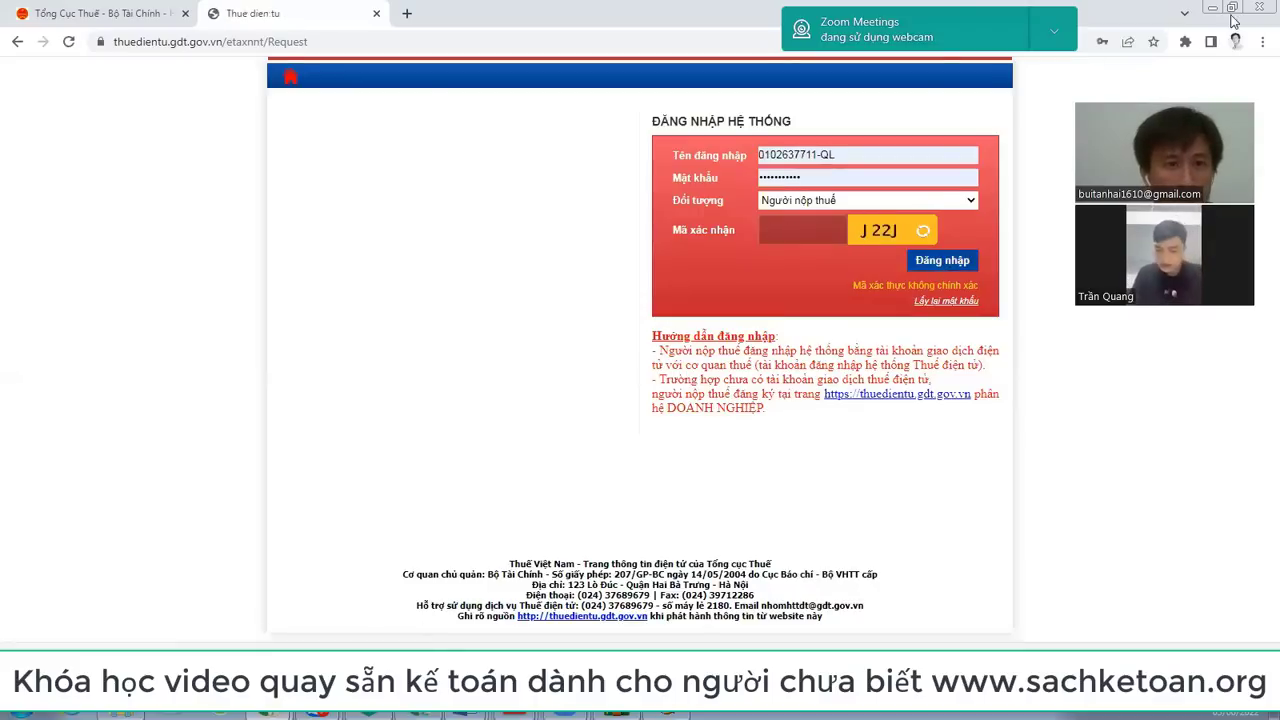
pyautogui.click(376, 13)
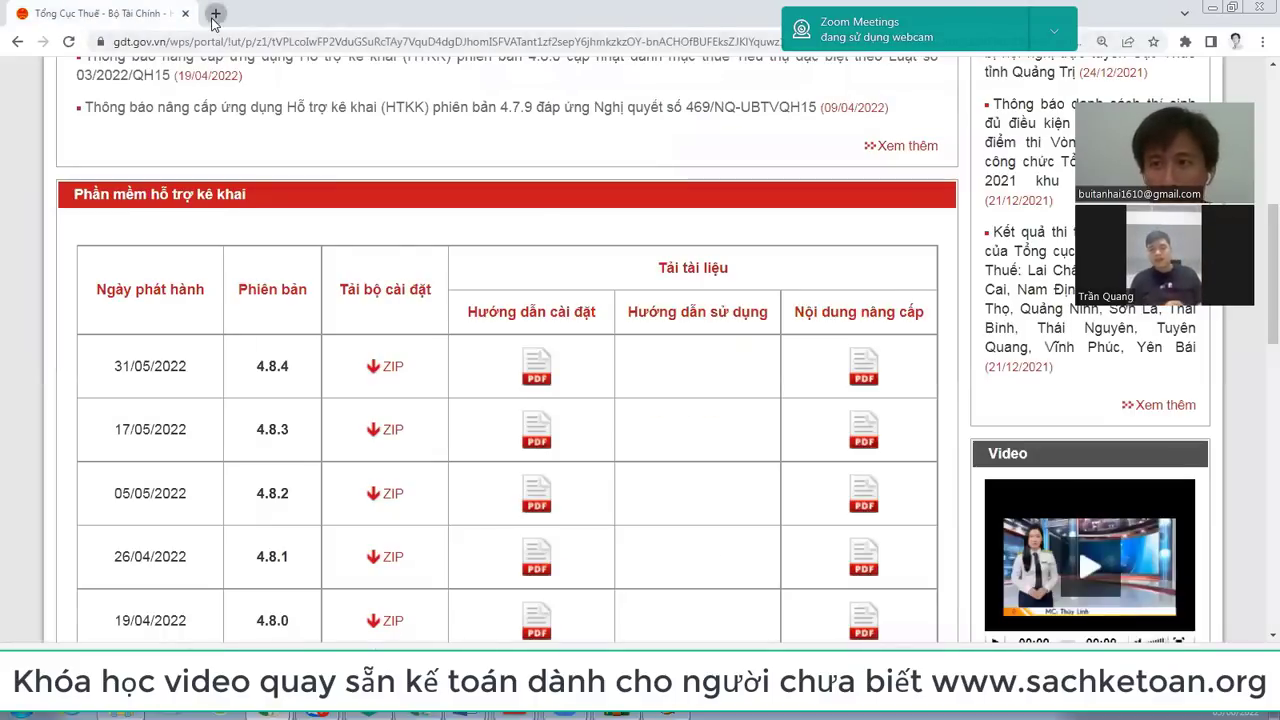
# Step: Open the eTax website thuedientu.gdt.gov.vn in a new tab and reposition the tax article window
pyautogui.click(214, 14)
pyautogui.write('THU')
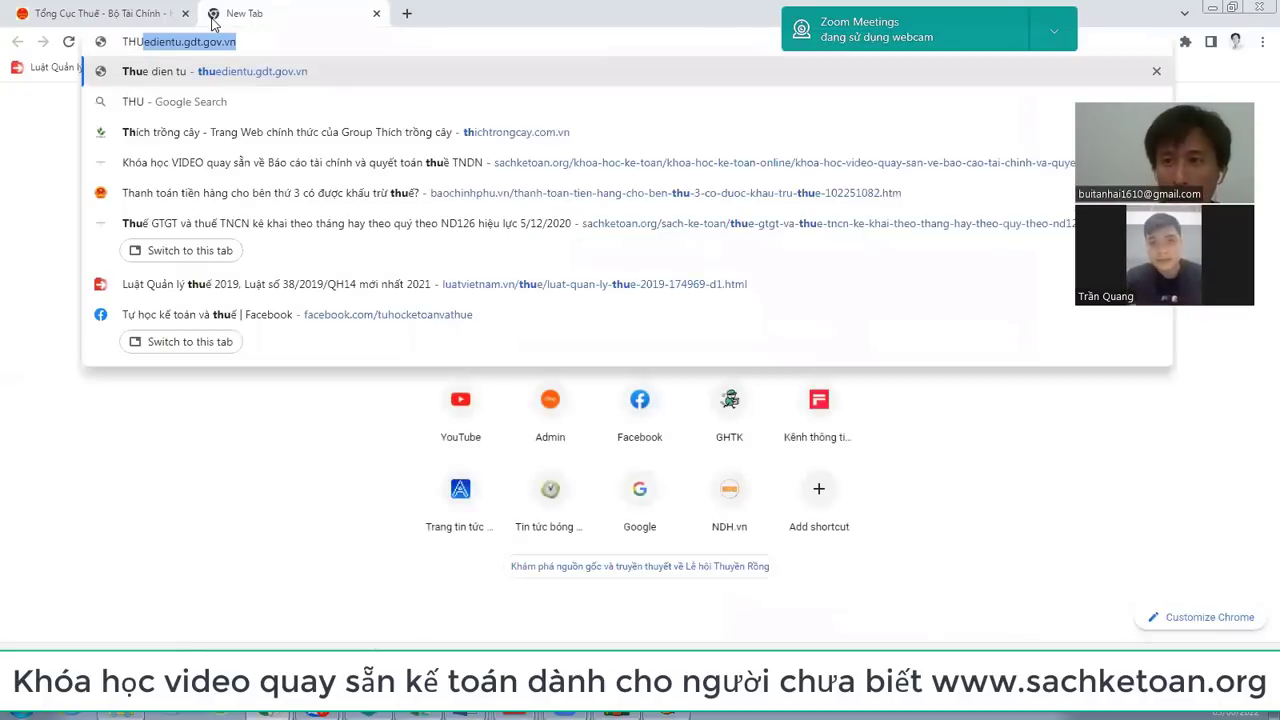
pyautogui.press('Return')
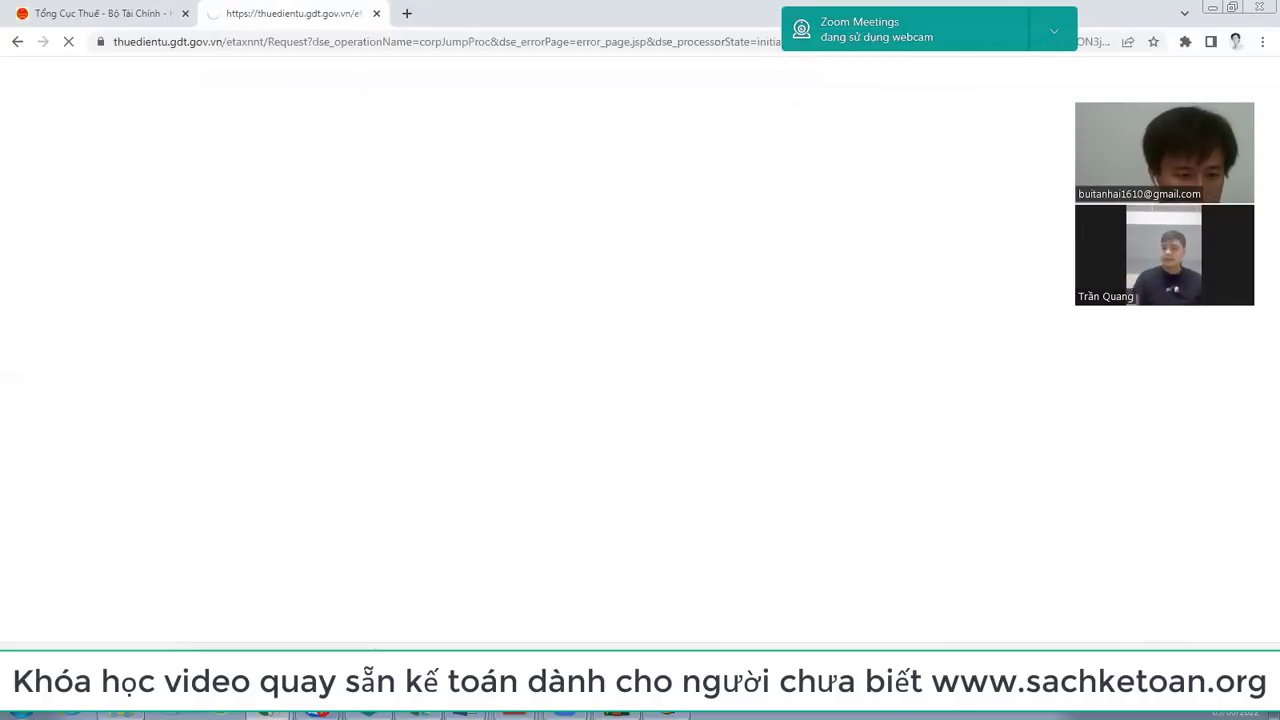
pyautogui.hotkey('alt', 'Tab')
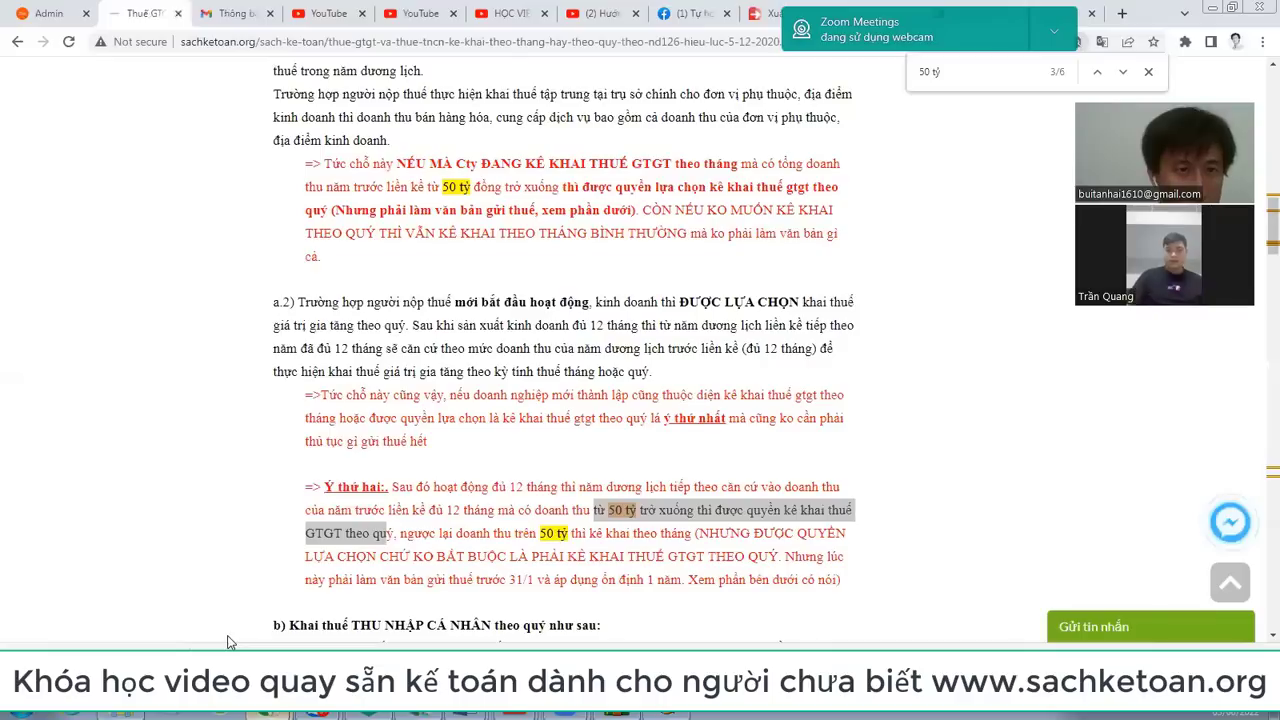
pyautogui.click(986, 25)
pyautogui.moveTo(986, 18); pyautogui.dragTo(1040, 124)
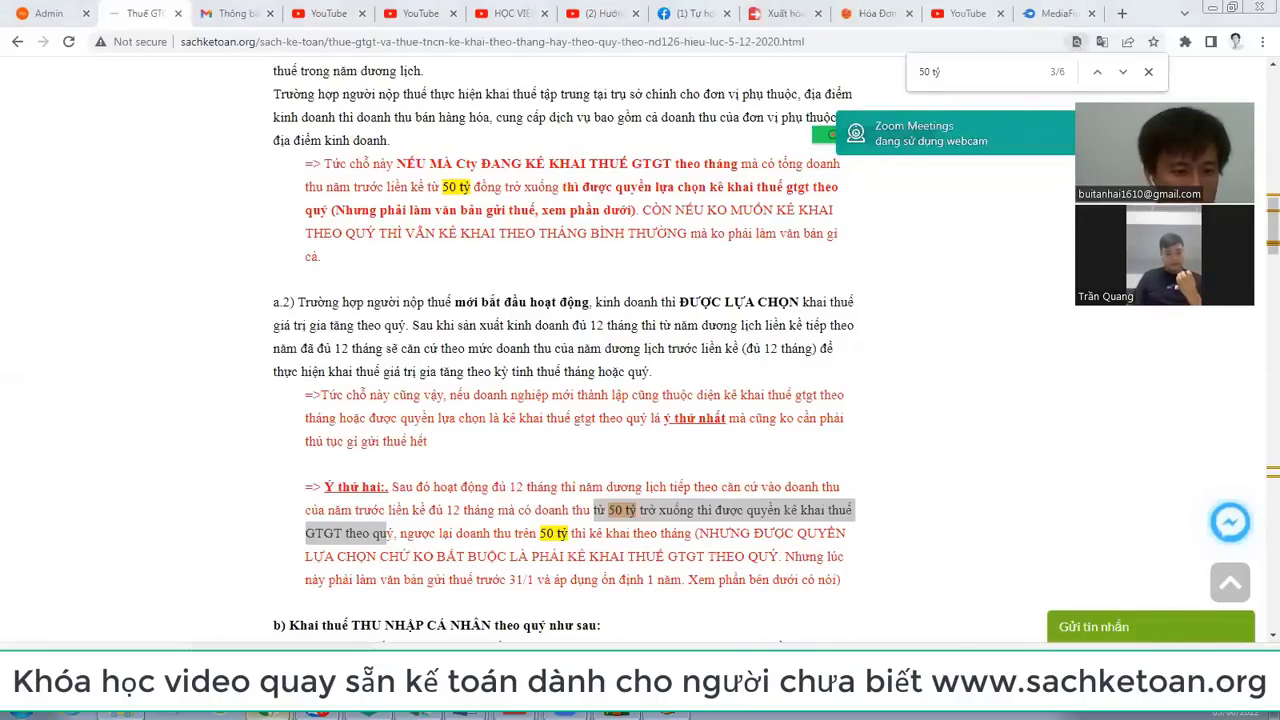
pyautogui.hotkey('alt', 'Tab')
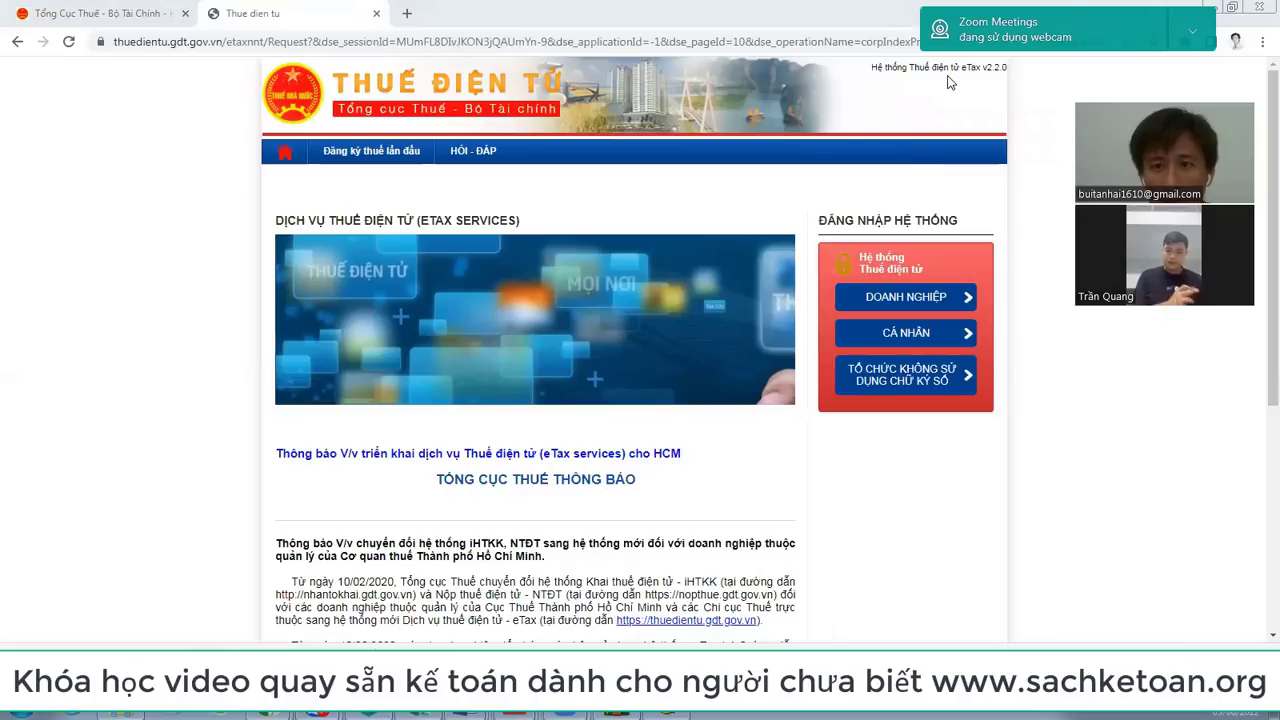
# Step: Log in as a business taxpayer with the captcha code, then return to HTKK
pyautogui.click(897, 148)
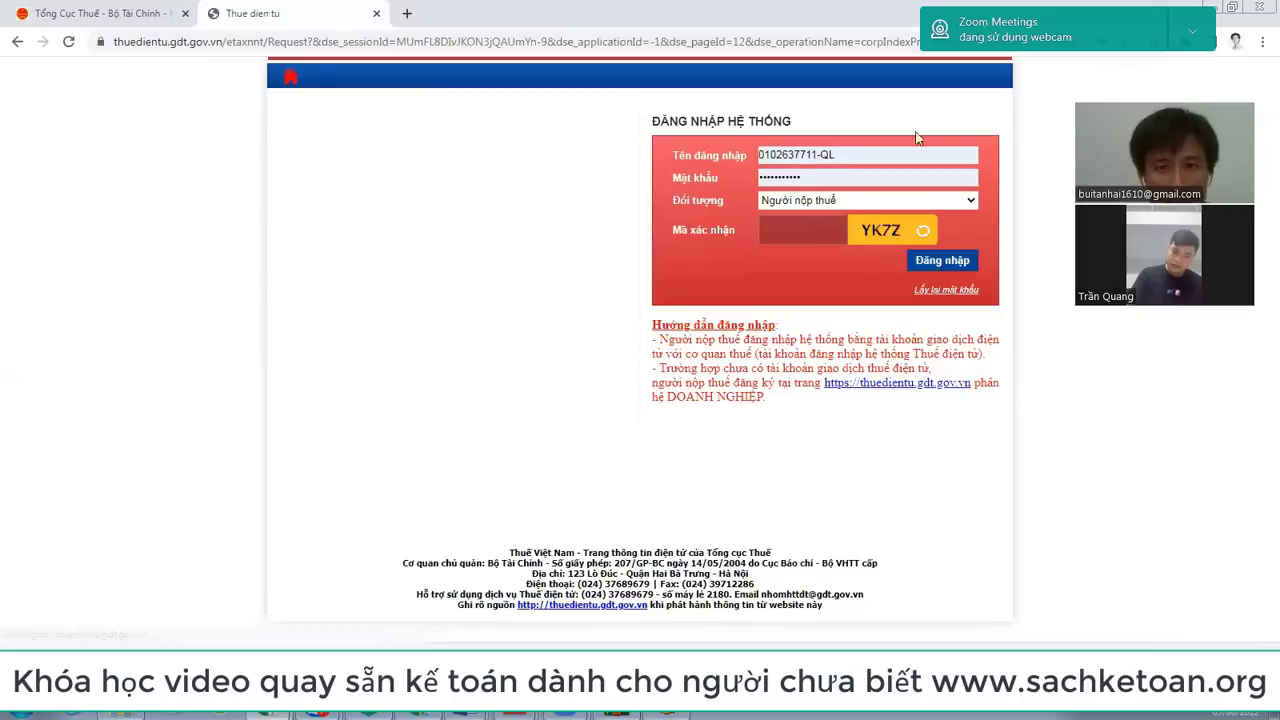
pyautogui.click(820, 222)
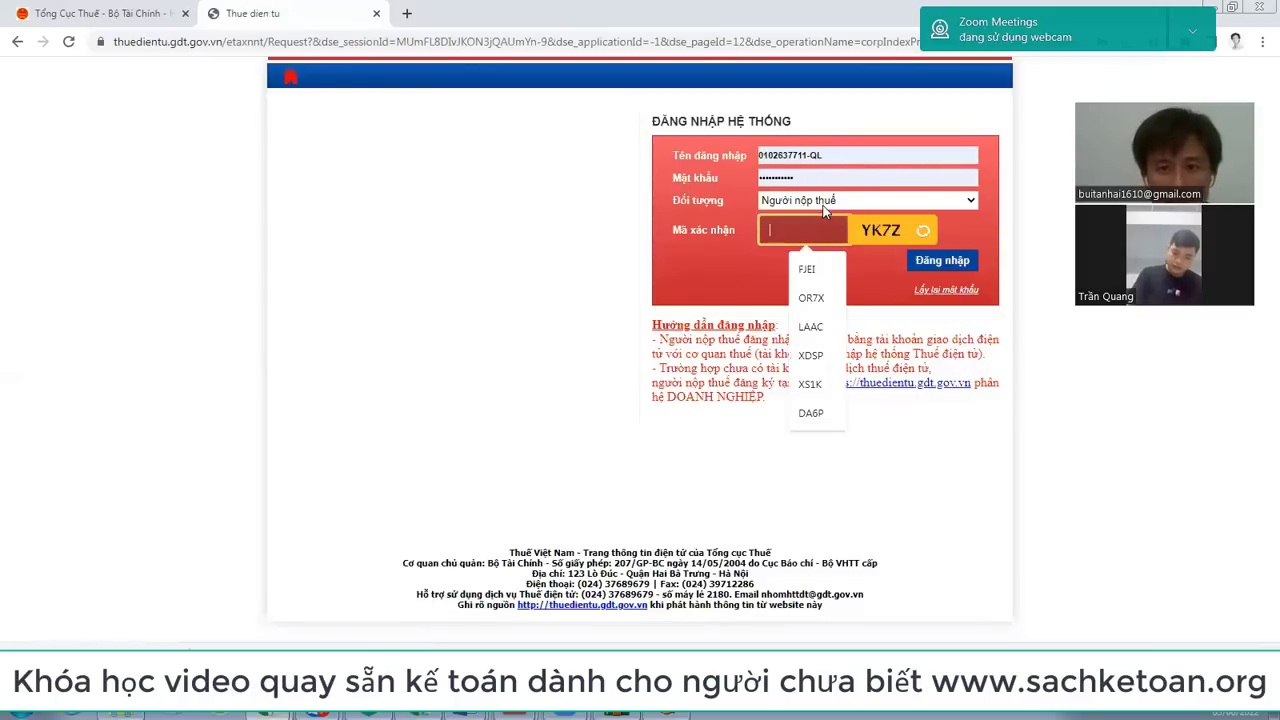
pyautogui.write('YK7Z')
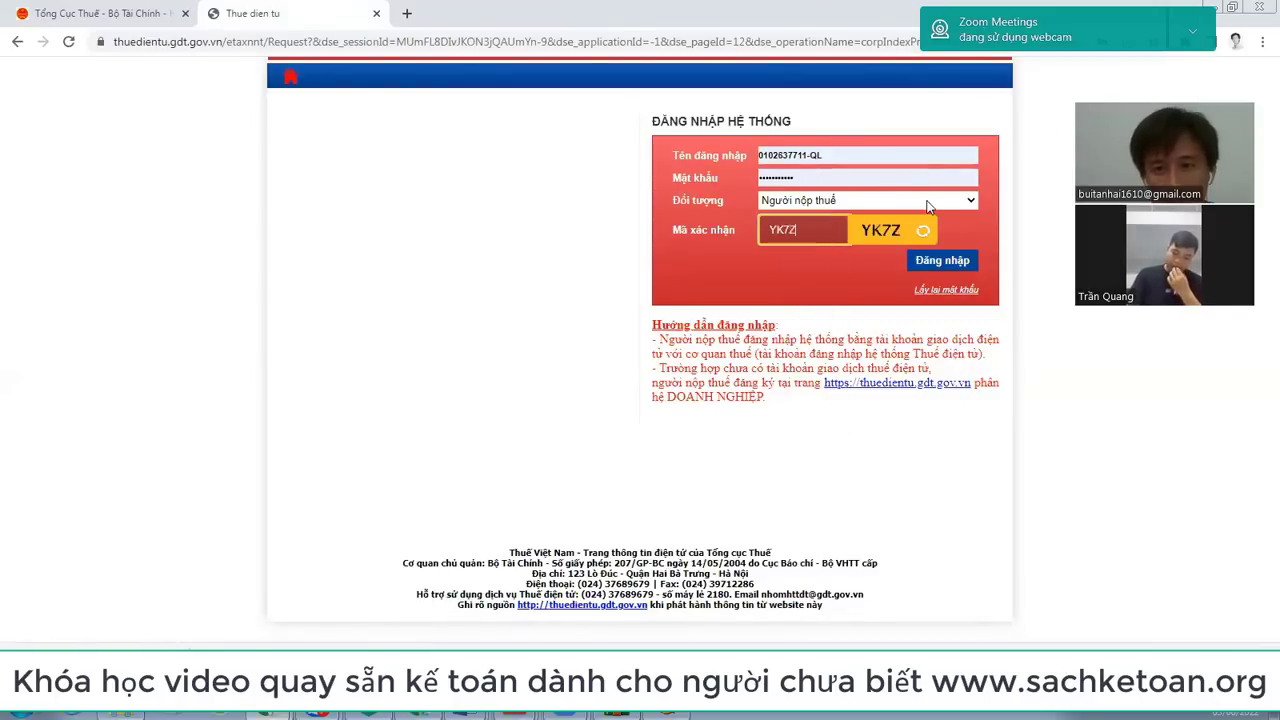
pyautogui.press('Return')
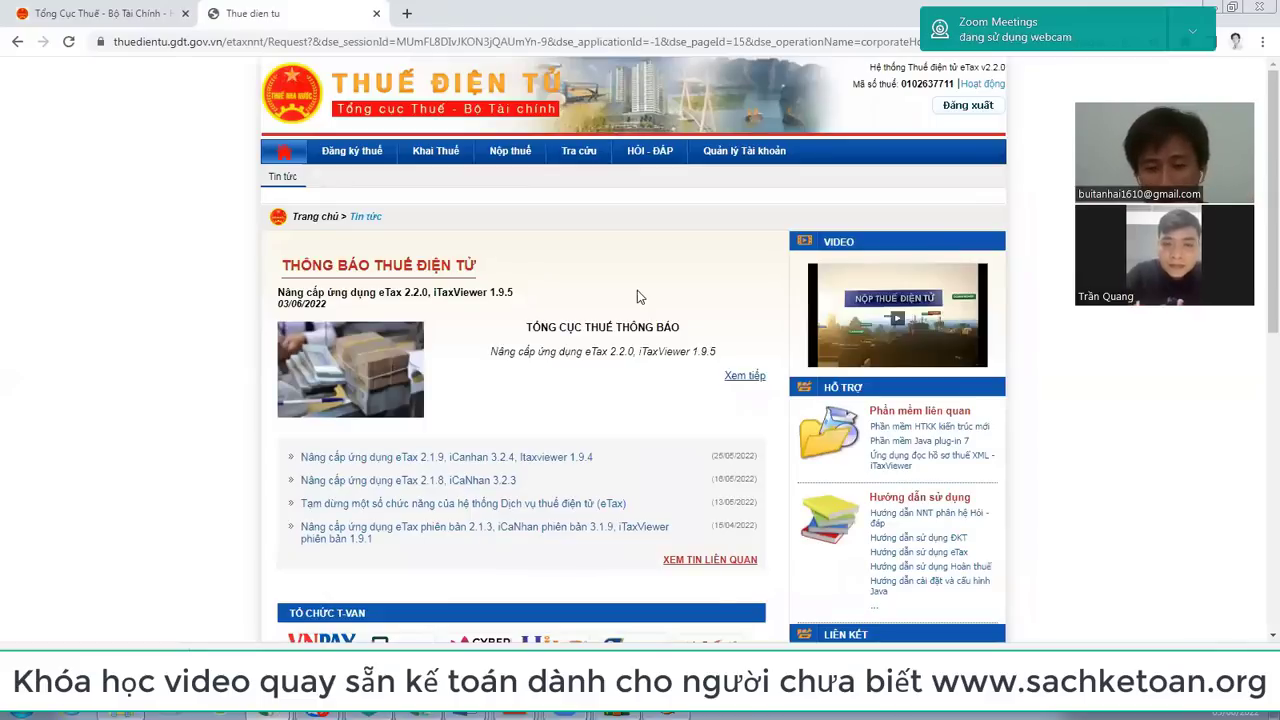
pyautogui.hotkey('alt', 'Tab')
# Step: Open 01/GTGT for month 05/2022, dismiss the validity warning, and pick the TT80/2021 version
pyautogui.click(151, 93)
pyautogui.doubleClick(151, 95)
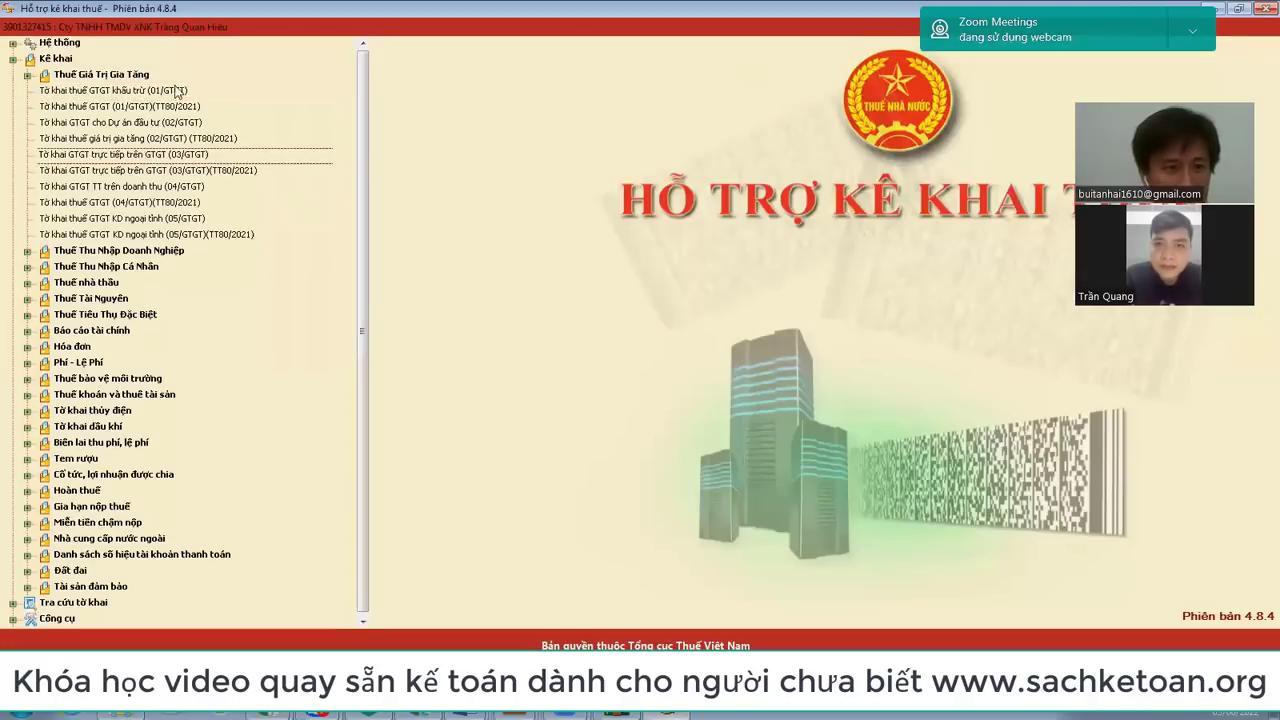
pyautogui.doubleClick(168, 94)
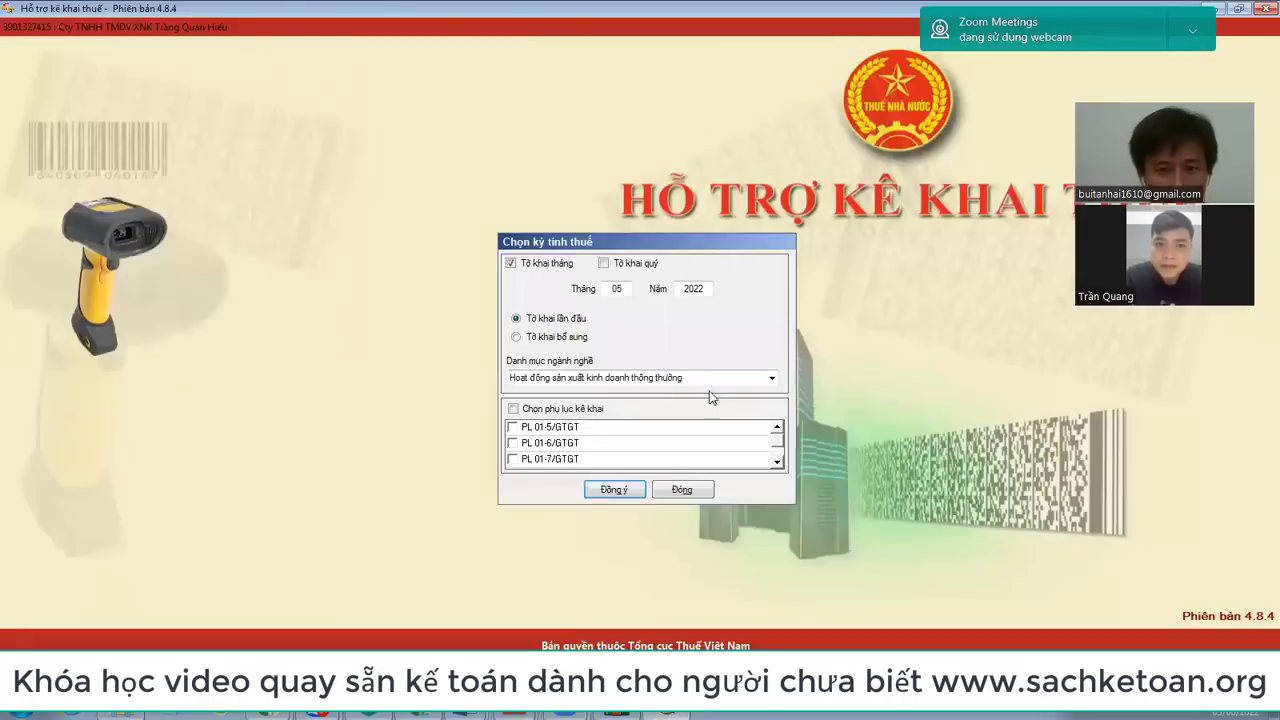
pyautogui.click(616, 488)
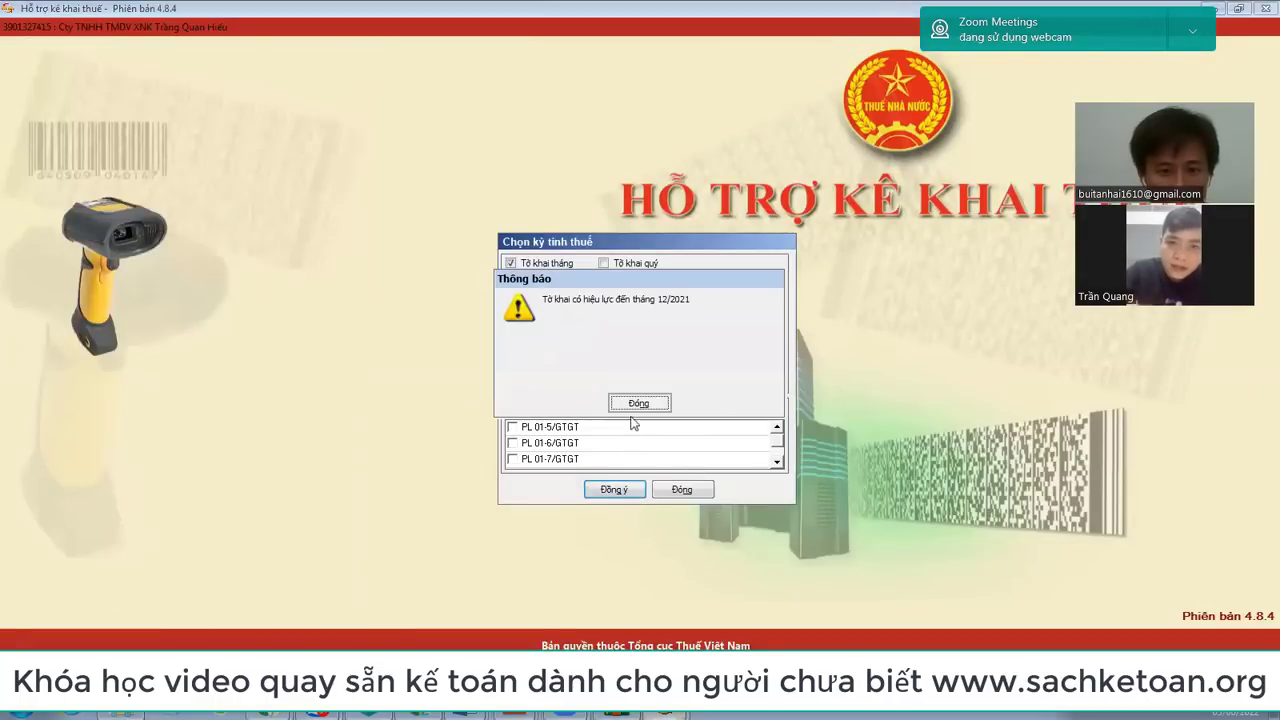
pyautogui.click(640, 403)
pyautogui.click(682, 489)
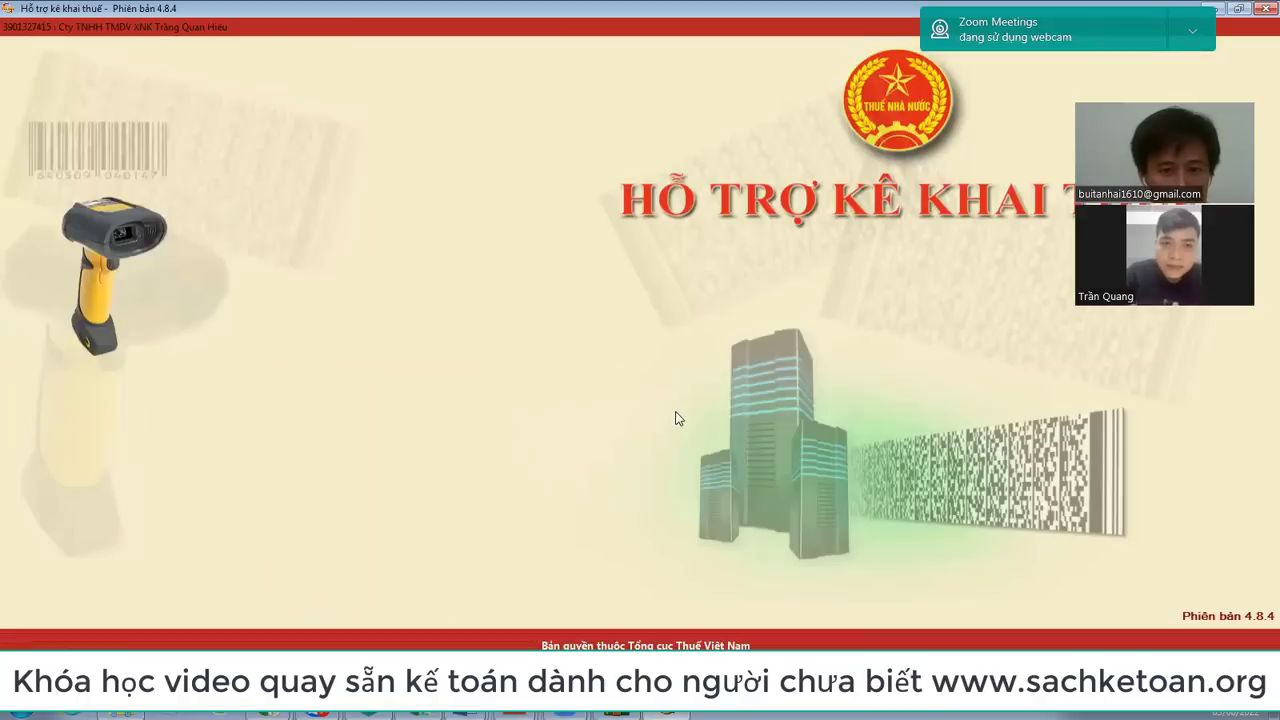
pyautogui.click(614, 534)
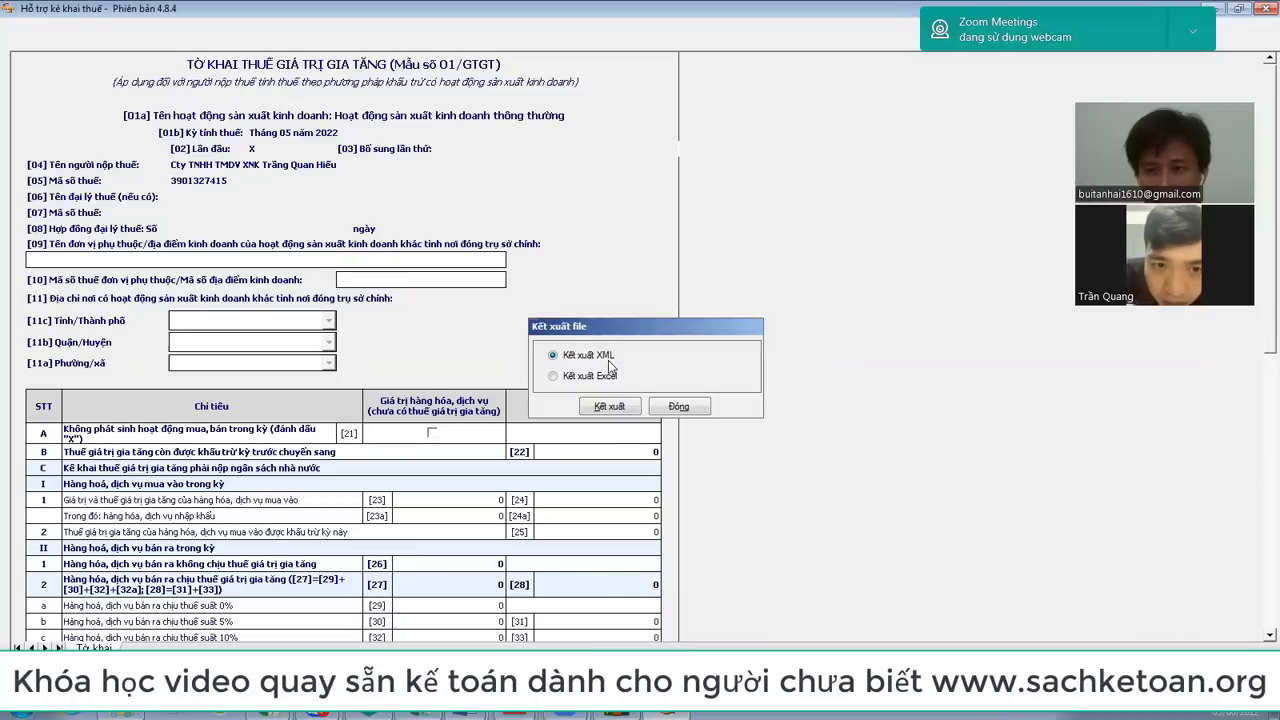
# Step: Try exporting the May 2022 01/GTGT return to XML, cancelling the Save As dialog
pyautogui.click(682, 408)
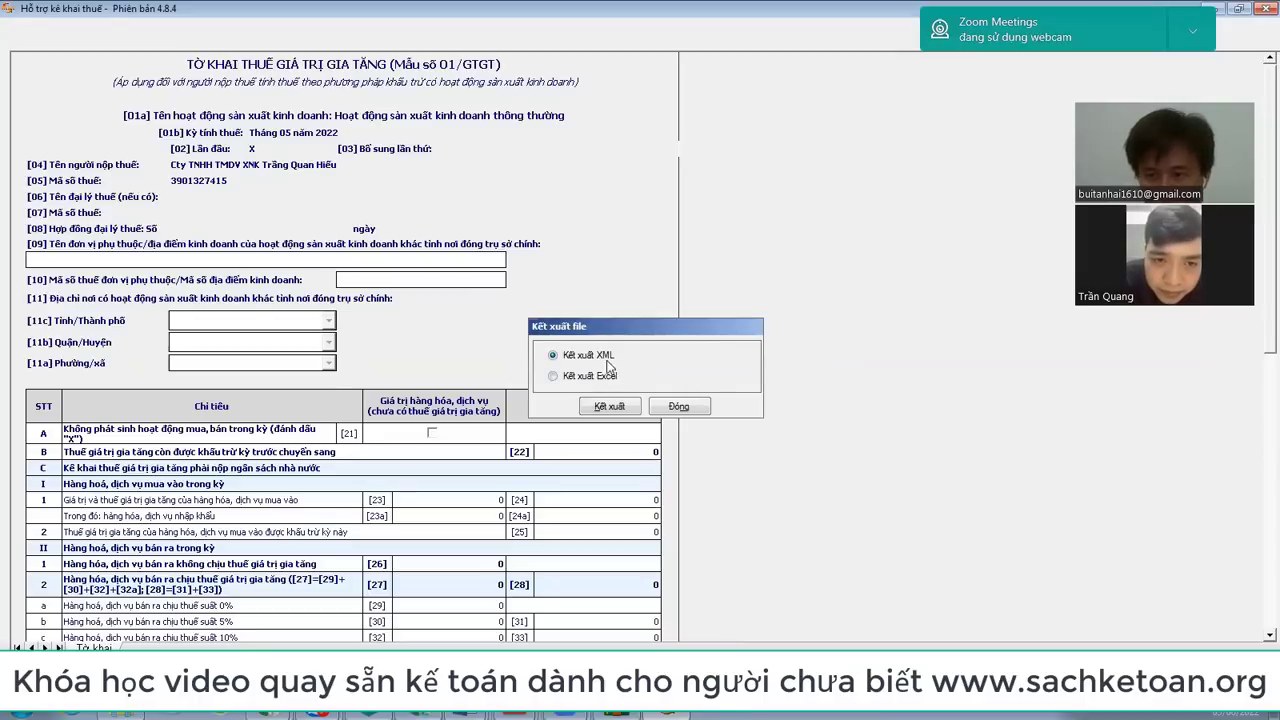
pyautogui.click(614, 406)
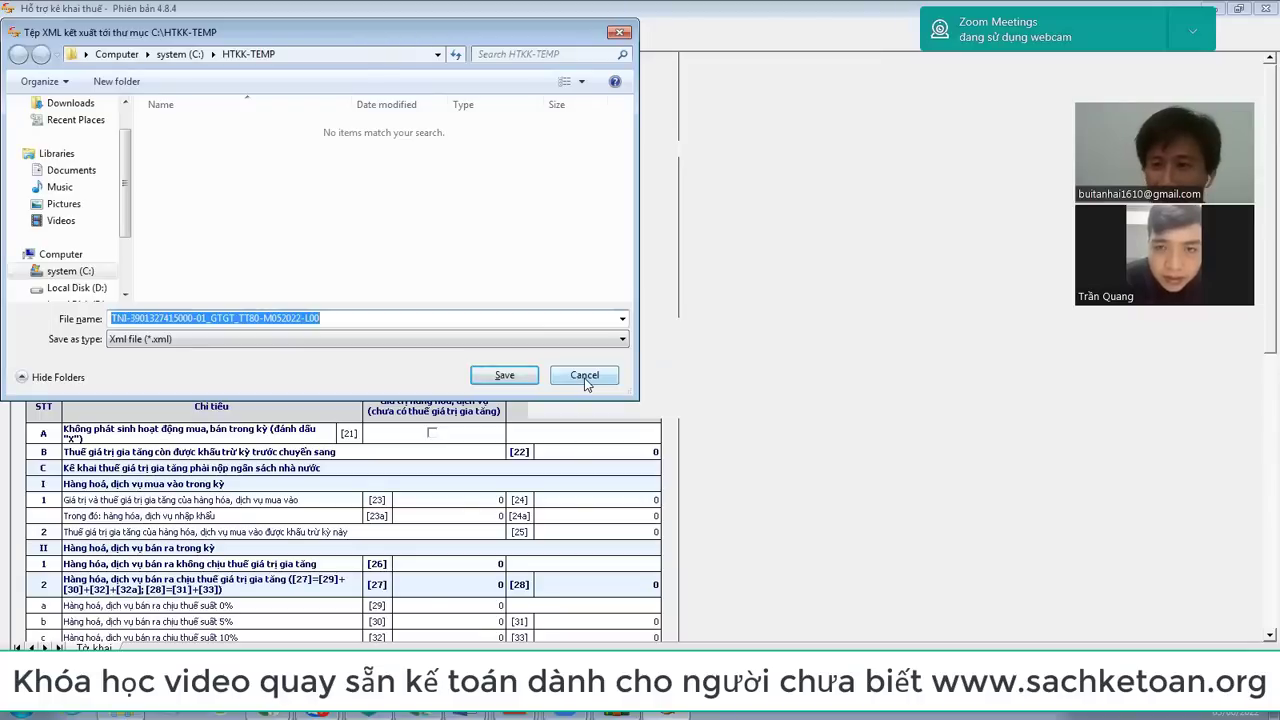
pyautogui.click(585, 378)
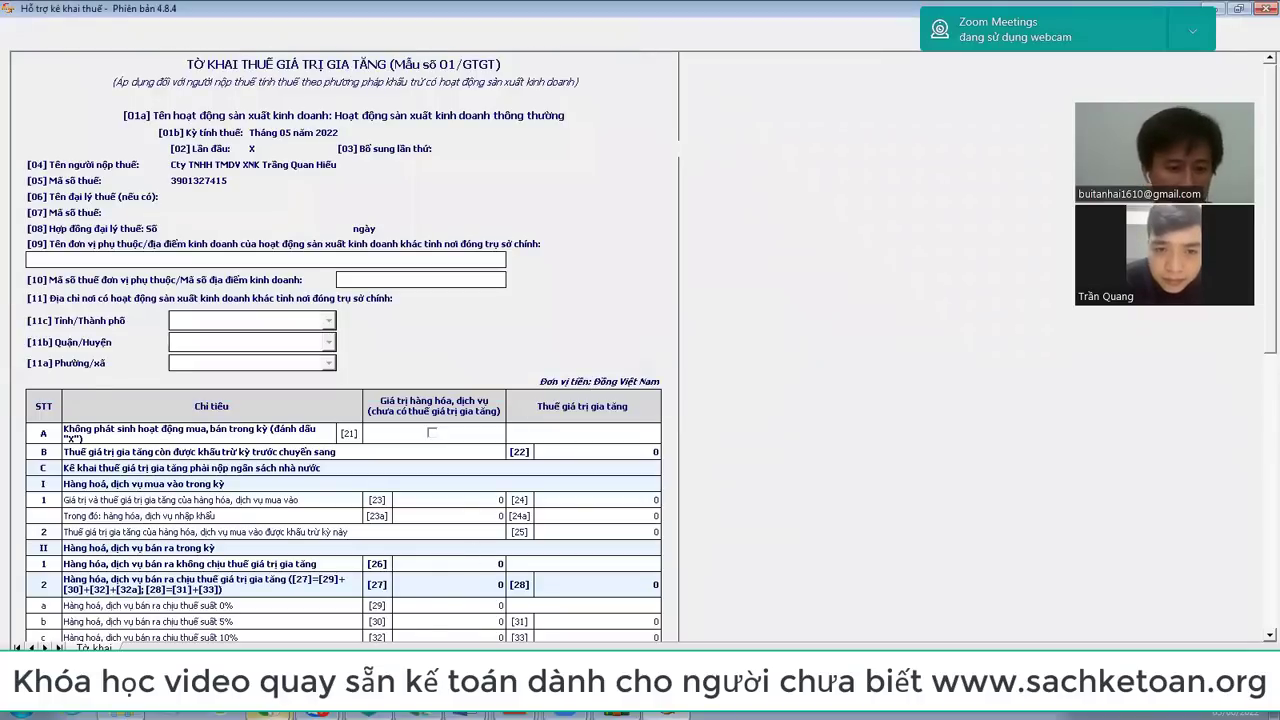
# Step: Check the browser windows, retry the XML export and cancel it, then go to the eTax portal
pyautogui.moveTo(277, 710)
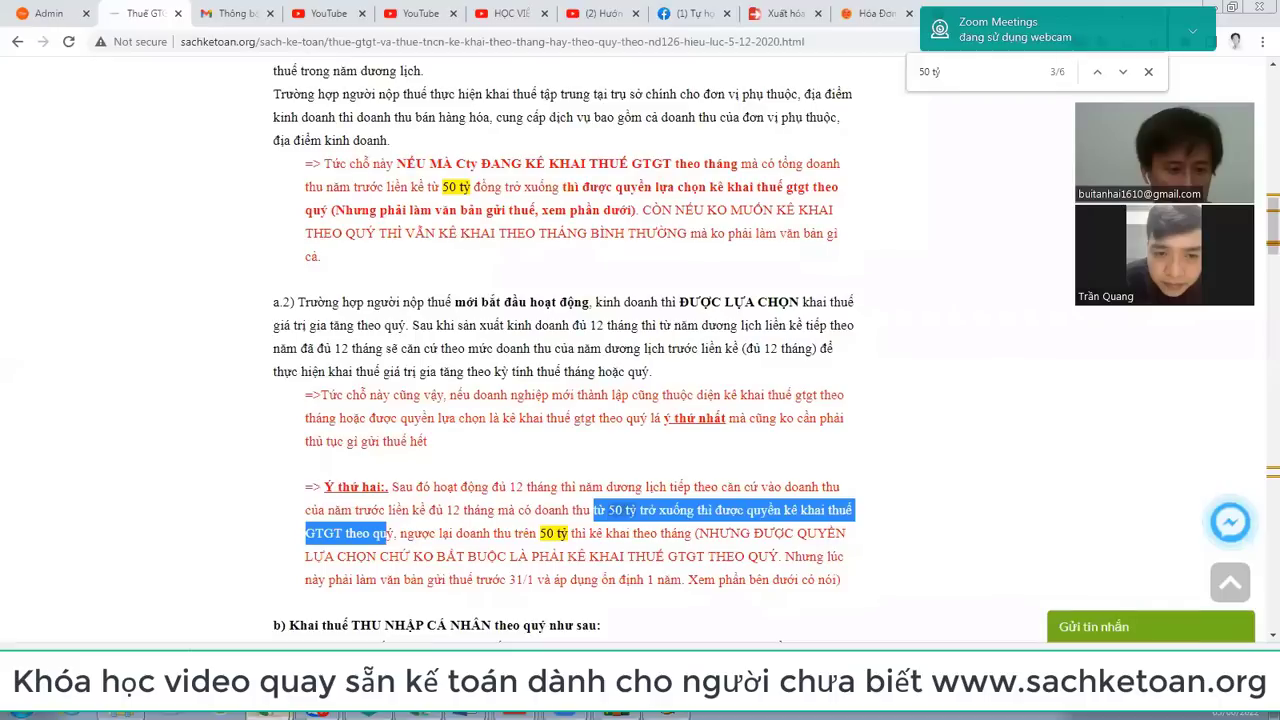
pyautogui.click(270, 641)
pyautogui.hotkey('alt', 'Tab')
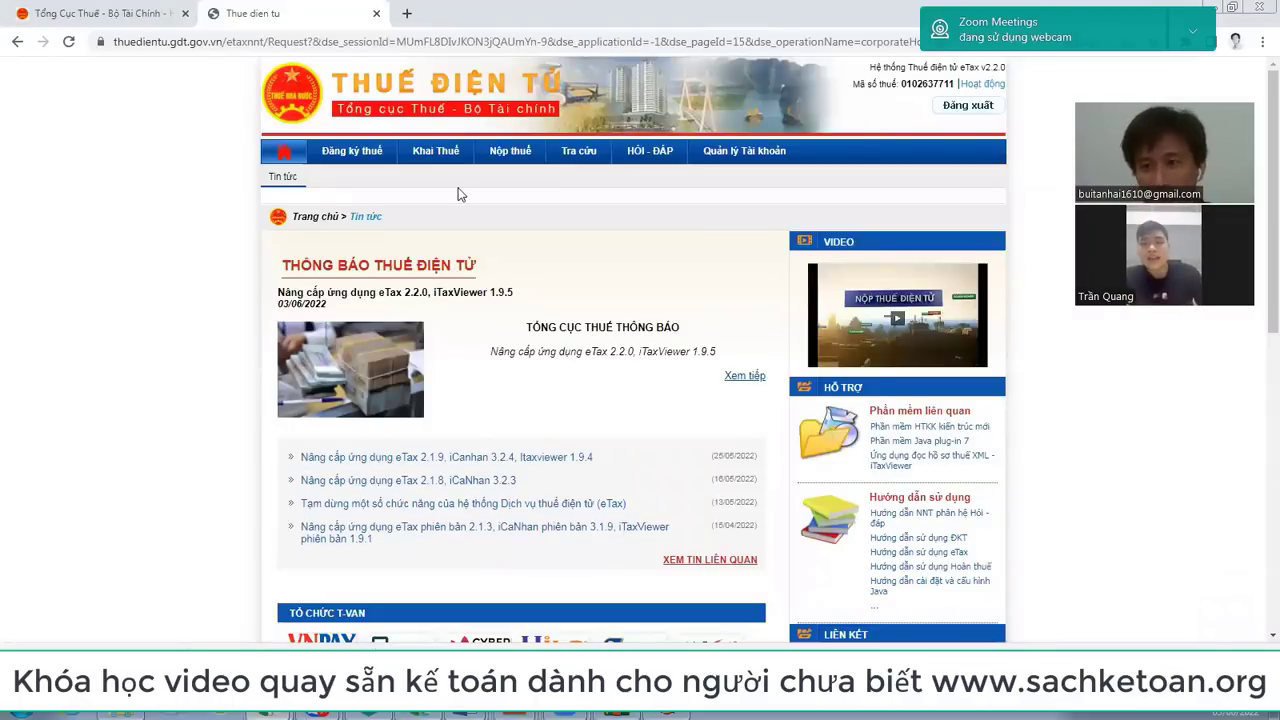
pyautogui.hotkey('alt', 'Tab')
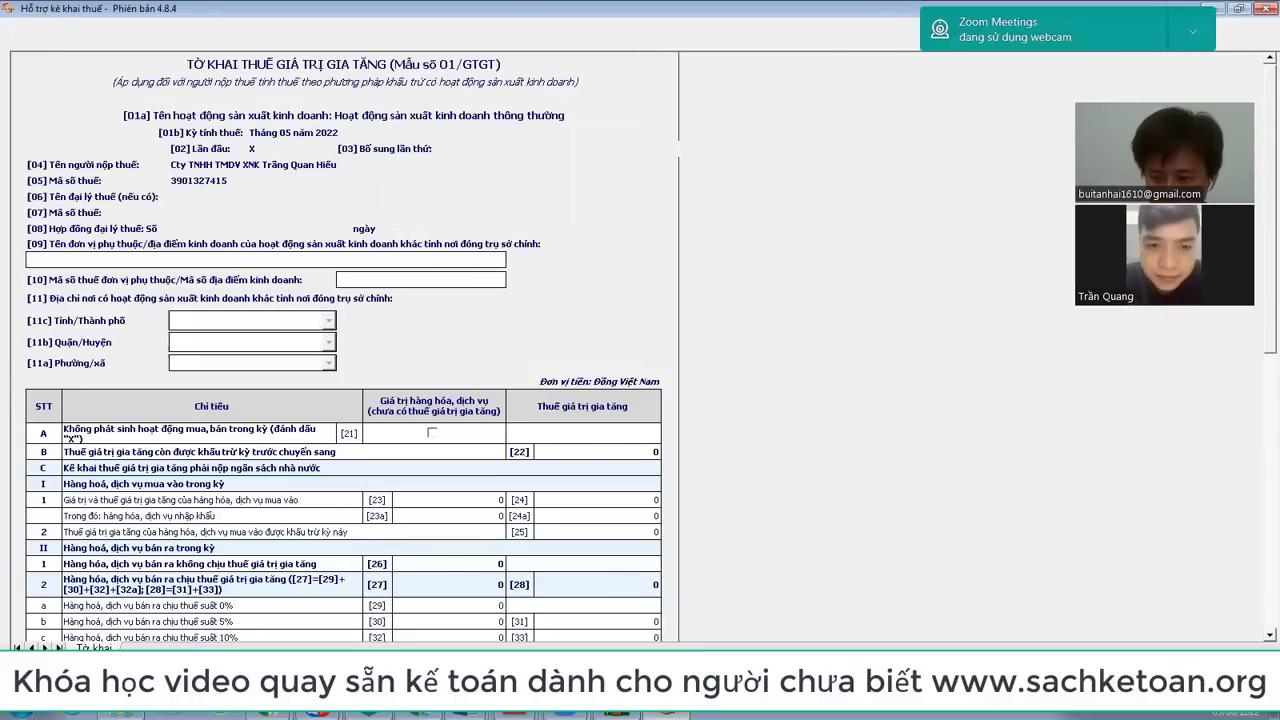
pyautogui.click(614, 406)
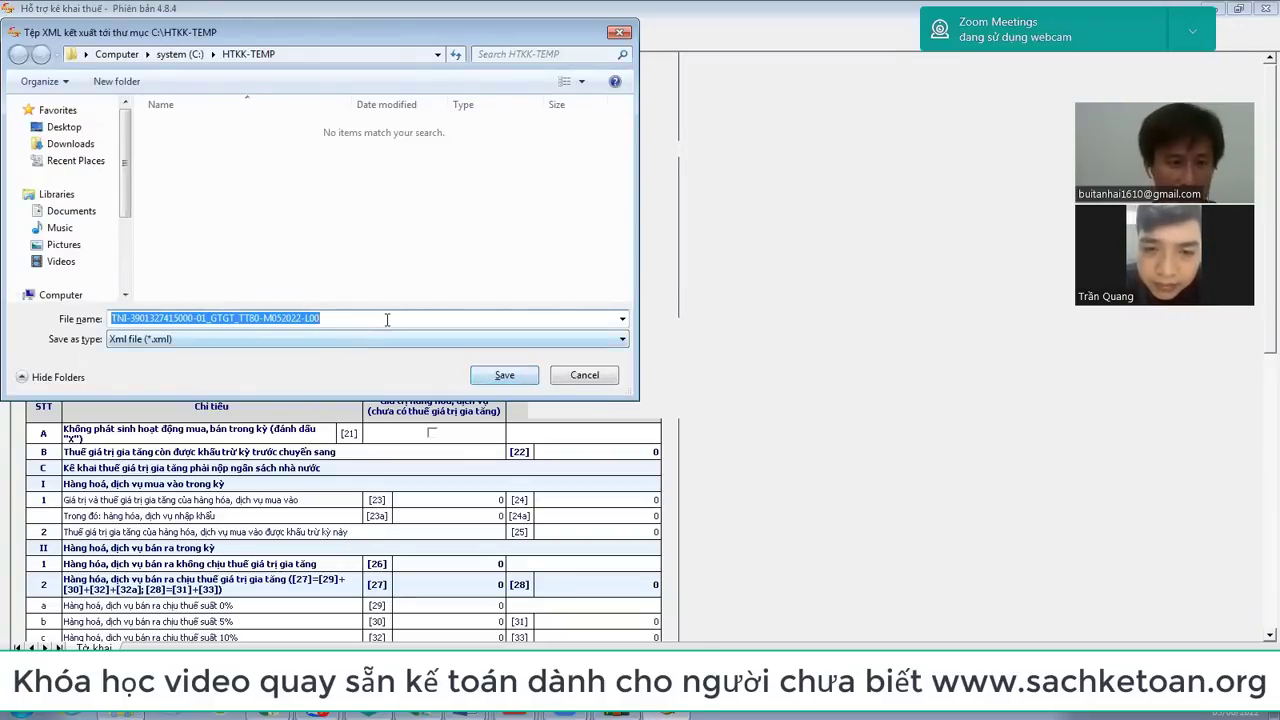
pyautogui.click(595, 377)
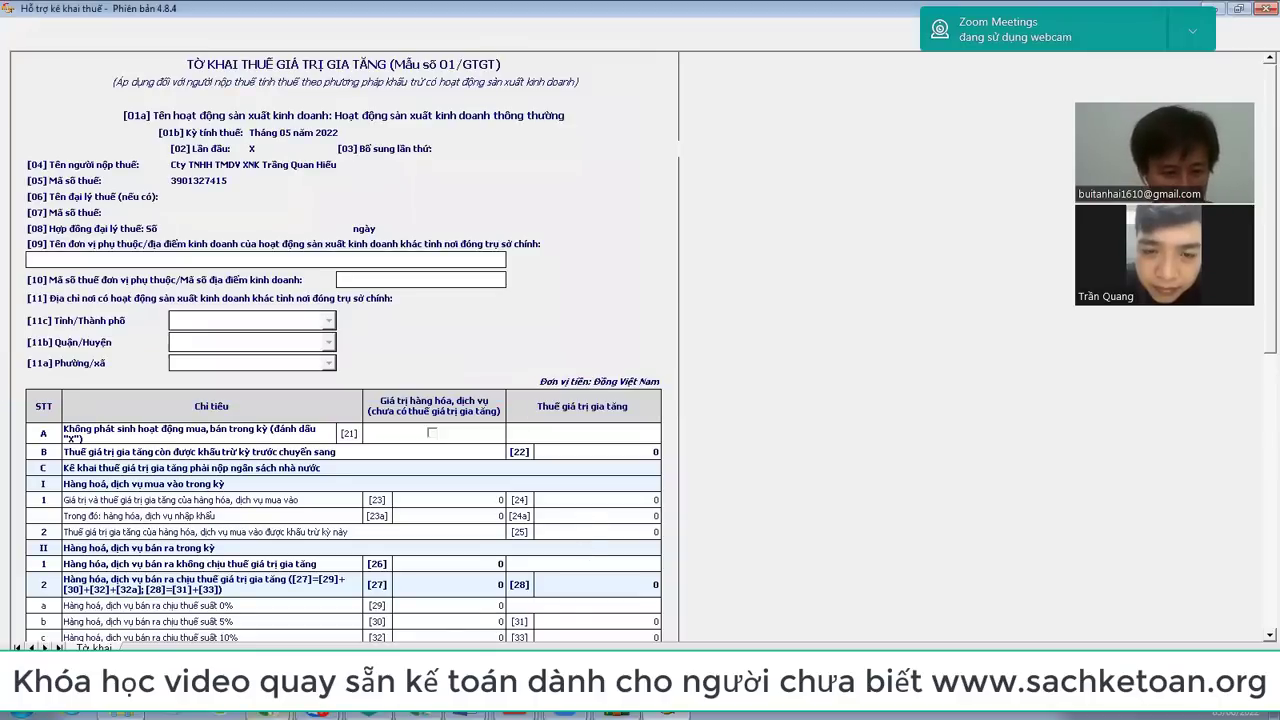
pyautogui.click(236, 594)
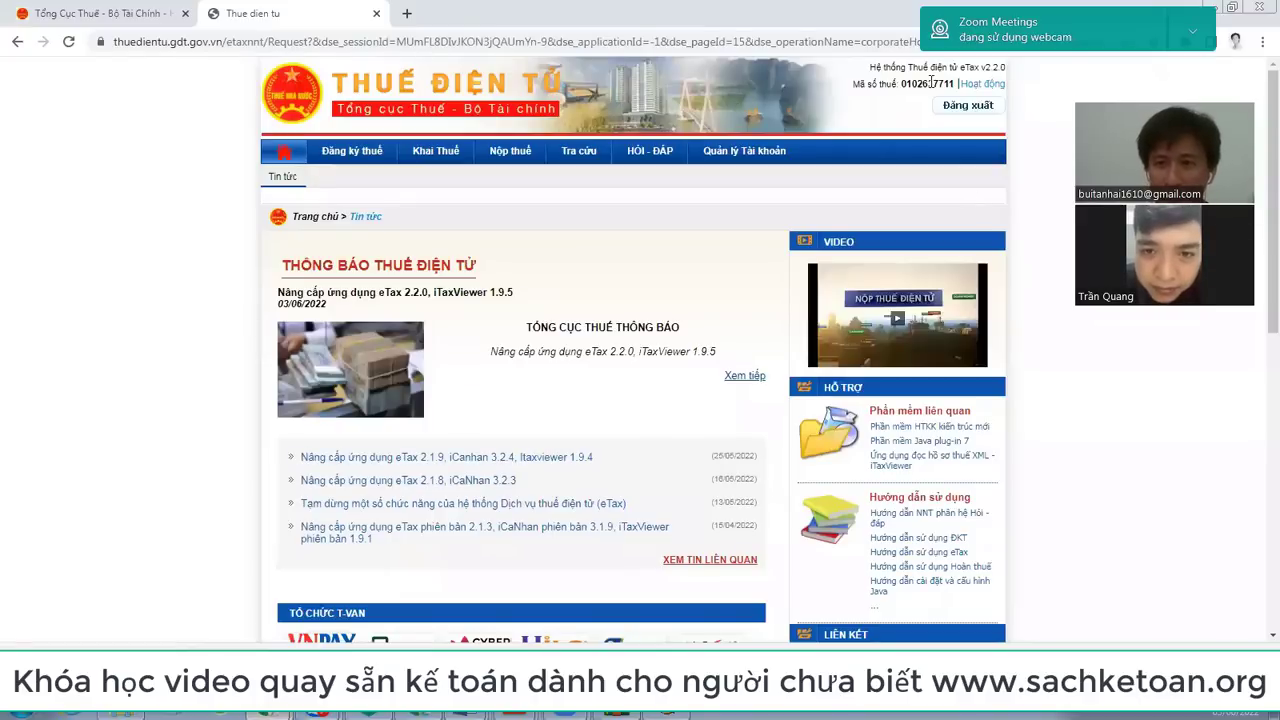
# Step: Open the Đăng ký thuế section and glance at the Hồ sơ đăng ký thuế dossier list
pyautogui.click(361, 157)
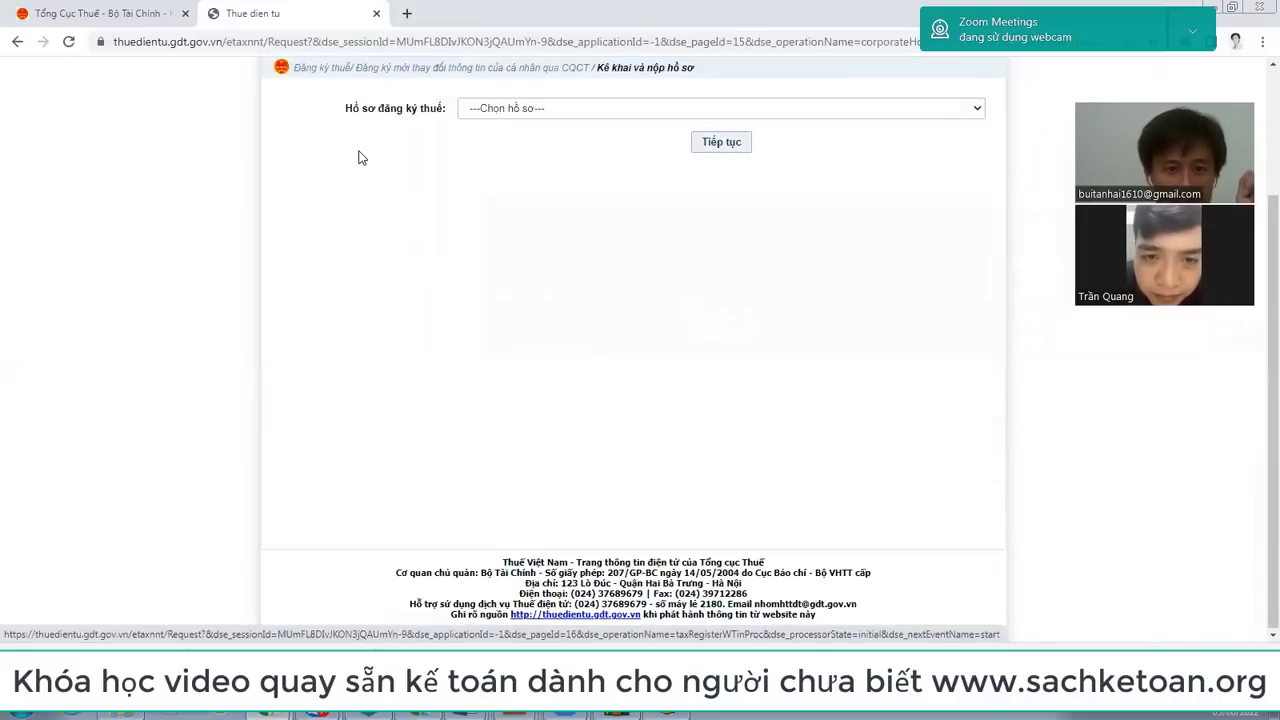
pyautogui.scroll(2, 900, 210)
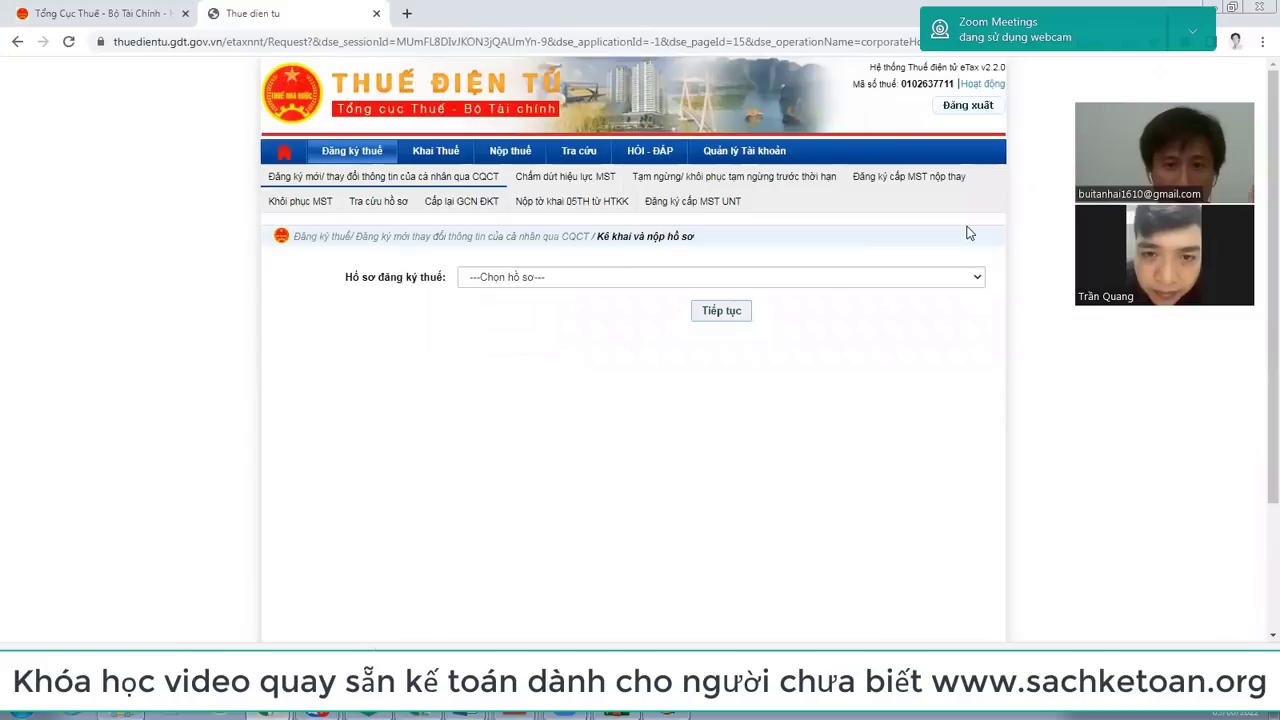
pyautogui.scroll(-2, 968, 232)
pyautogui.click(981, 120)
pyautogui.click(981, 120)
pyautogui.scroll(2, 485, 184)
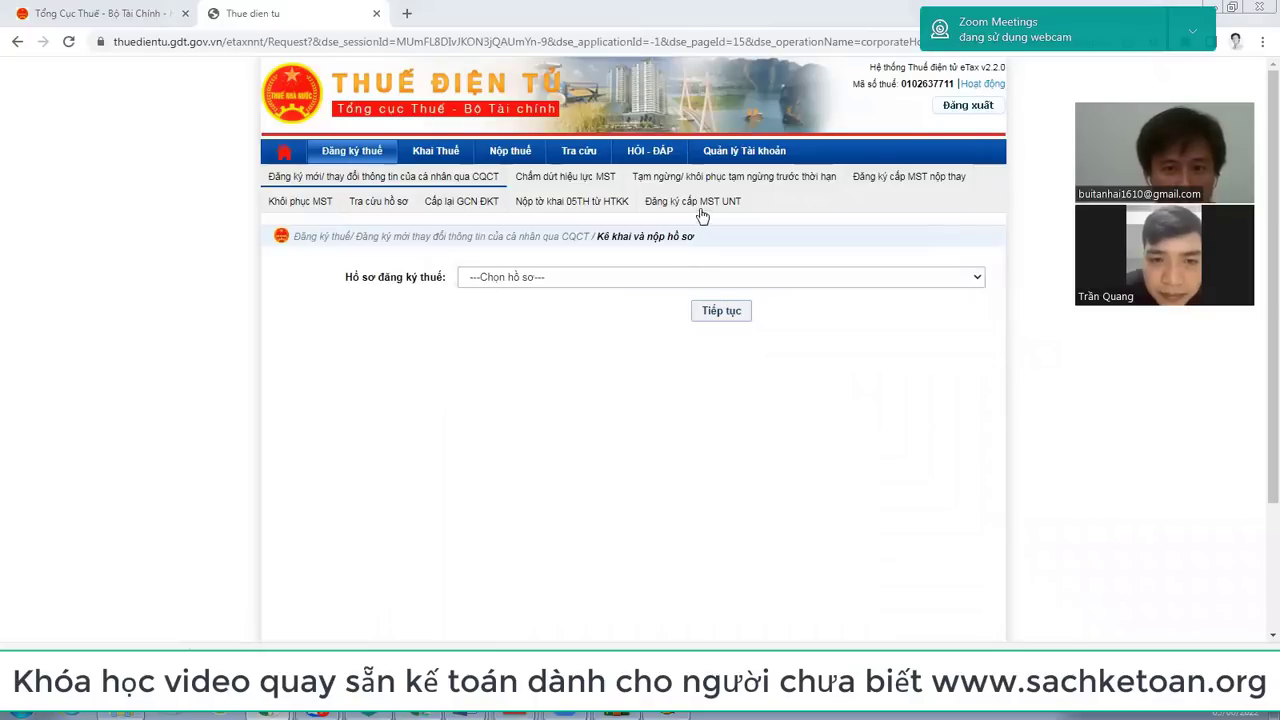
# Step: Check the dossier types on Đăng ký mới/thay đổi thông tin, then go to Khai Thuế
pyautogui.click(384, 185)
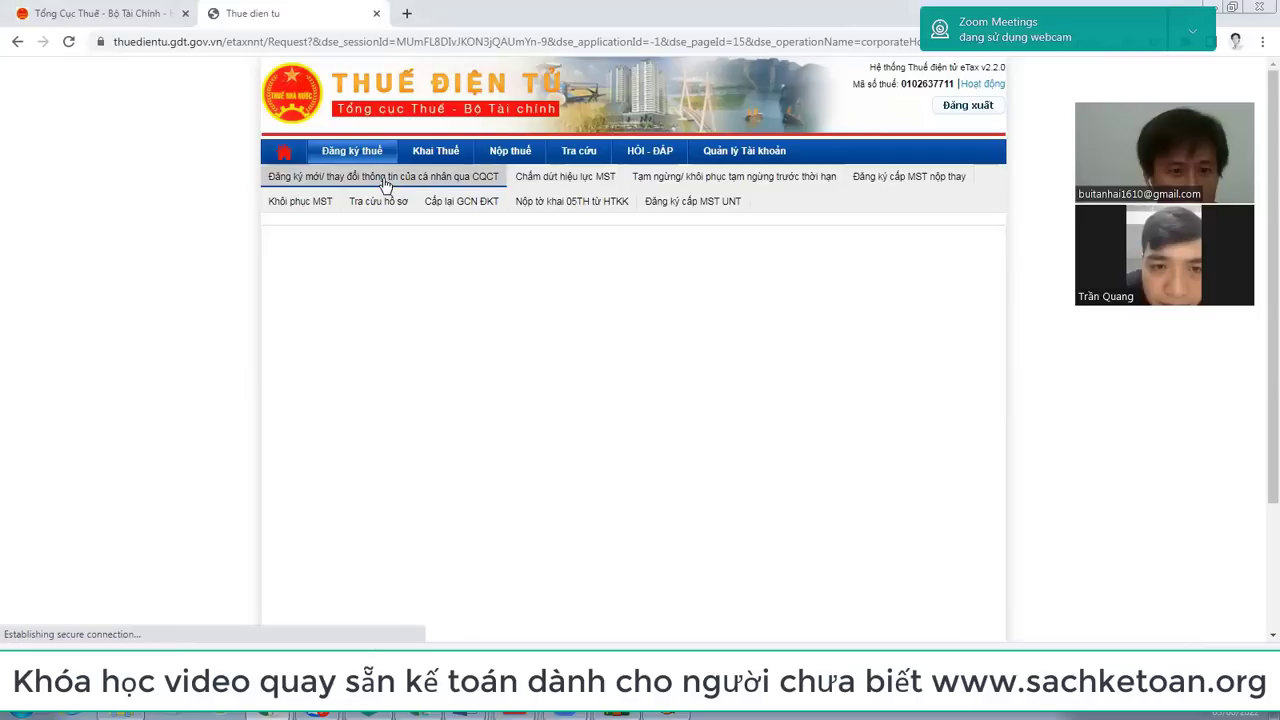
pyautogui.scroll(-2, 384, 185)
pyautogui.click(714, 114)
pyautogui.click(714, 116)
pyautogui.scroll(3, 616, 338)
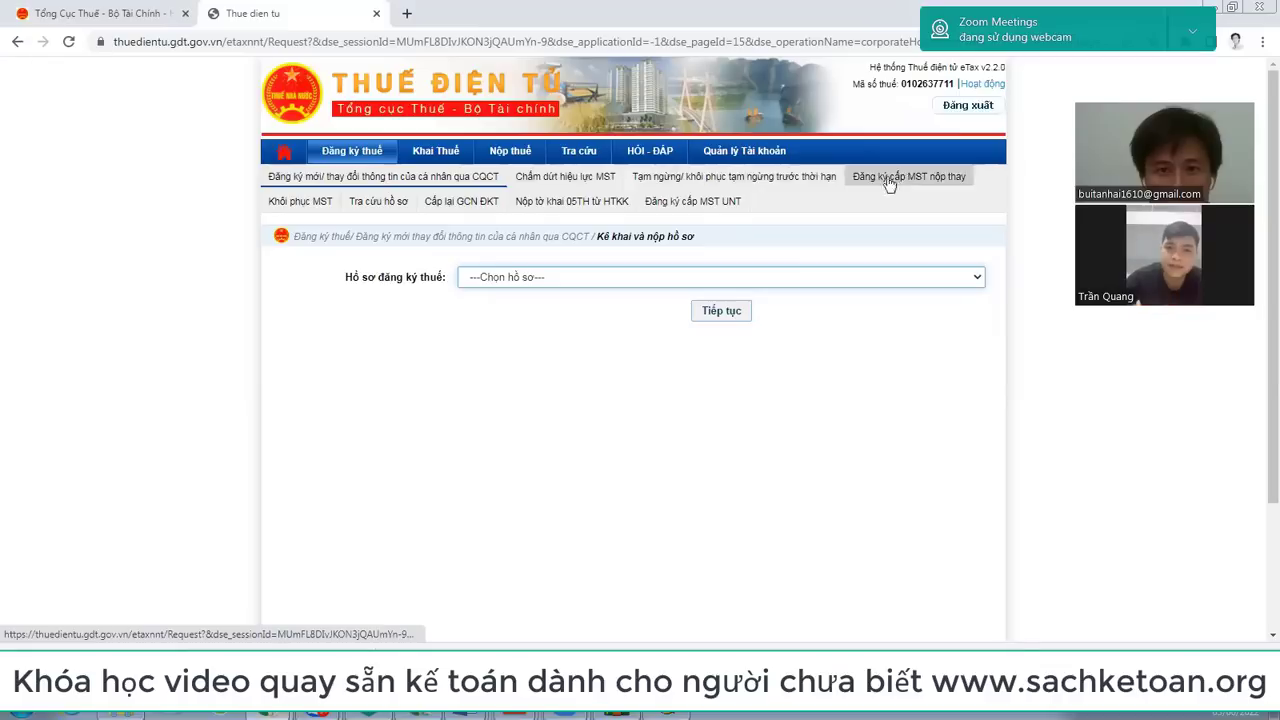
pyautogui.click(442, 148)
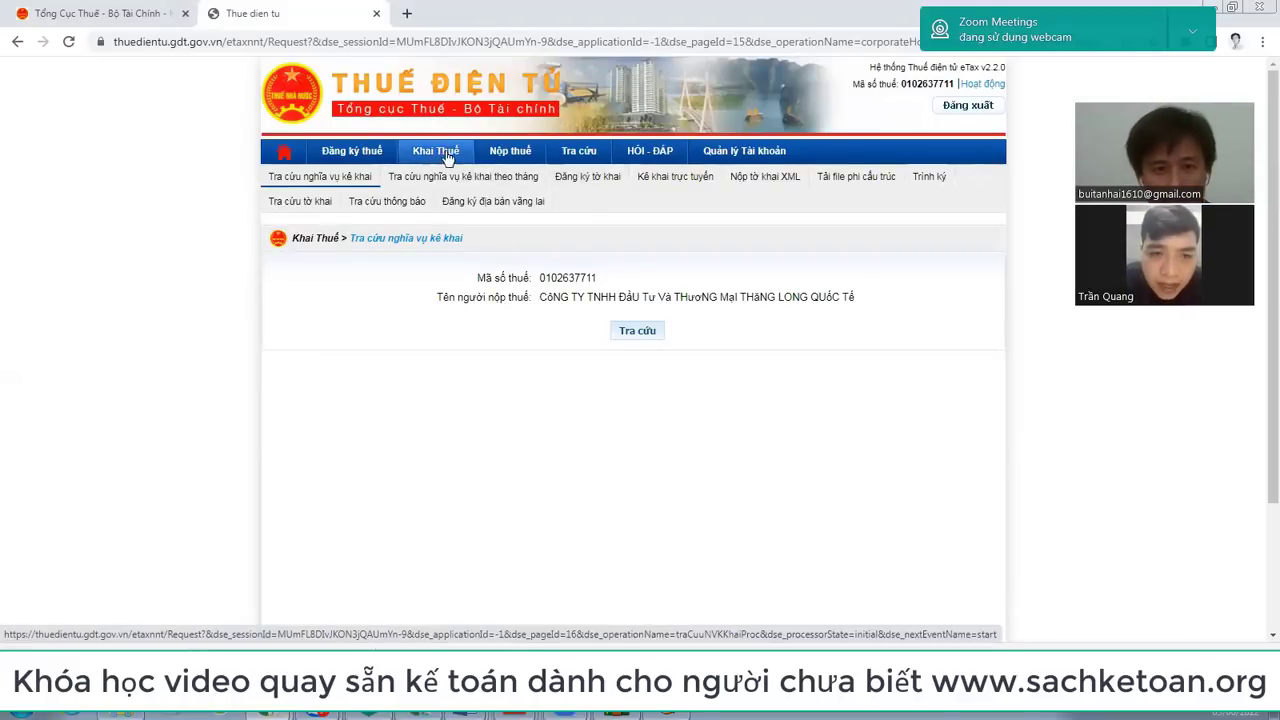
# Step: Open Đăng ký tờ khai and scroll the registered list, highlighting the VAT through Môn bài sections
pyautogui.click(603, 187)
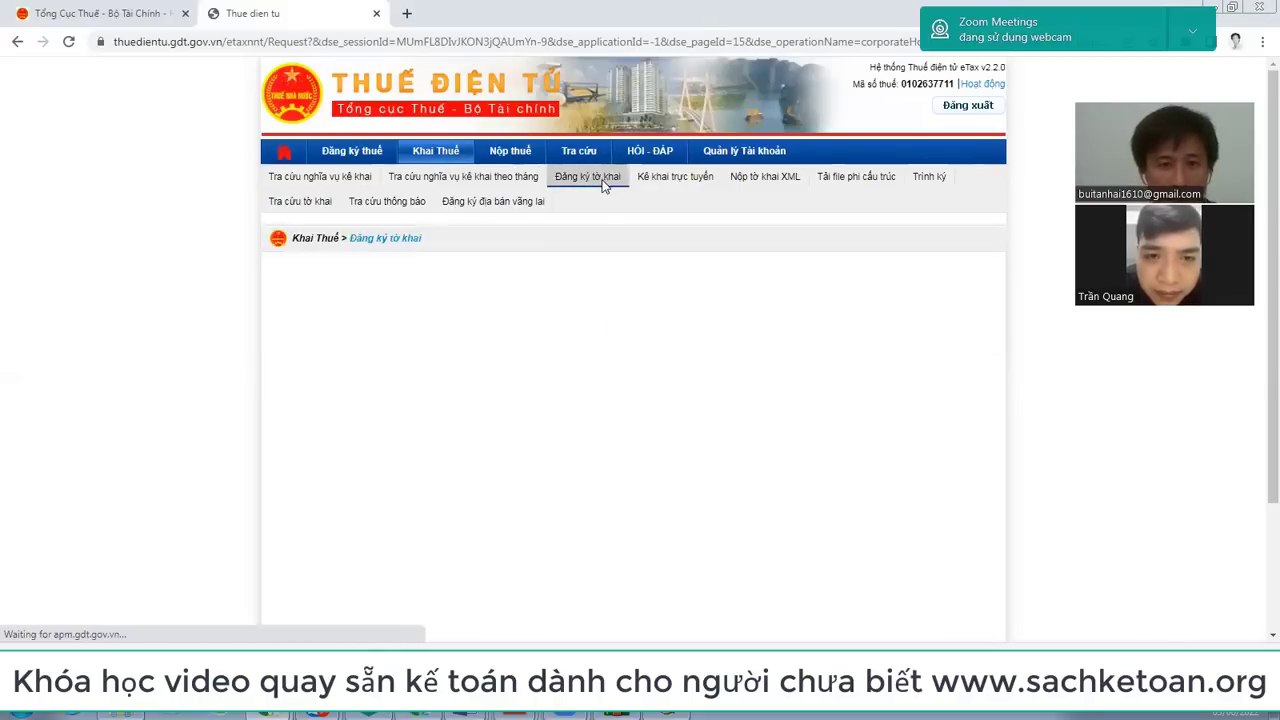
pyautogui.scroll(2, 584, 270)
pyautogui.scroll(-3, 584, 270)
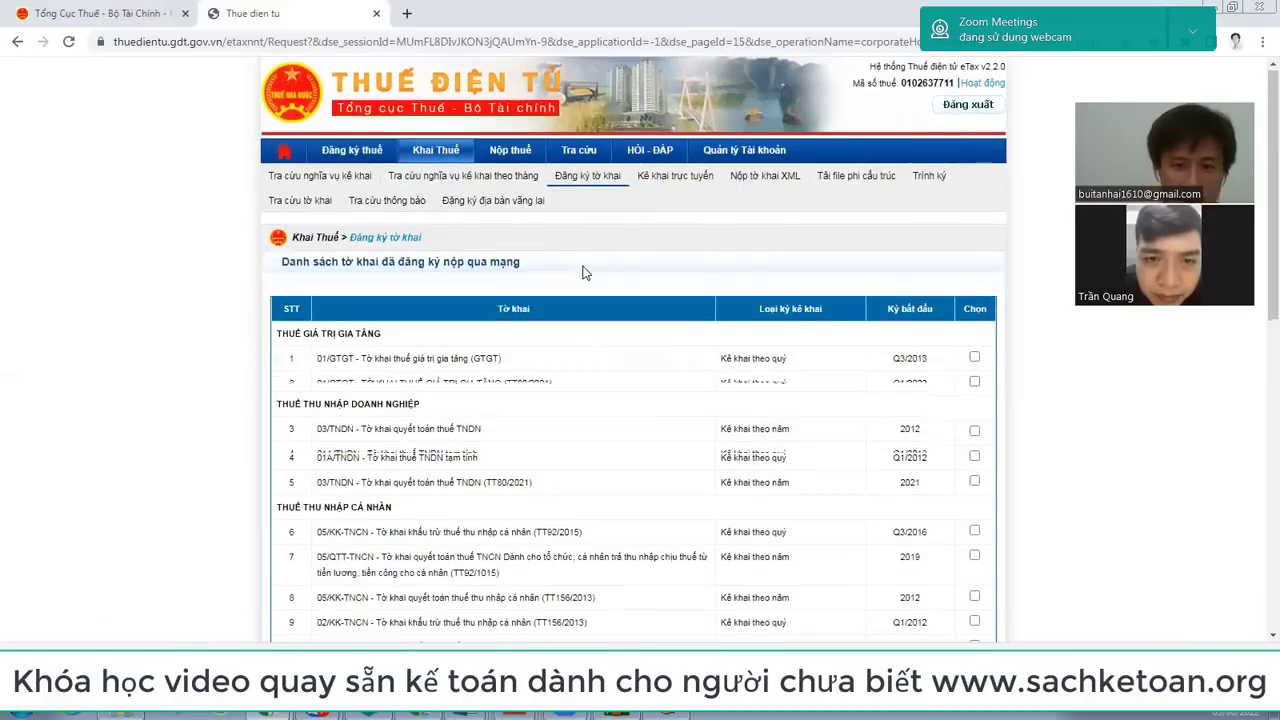
pyautogui.scroll(-4, 586, 272)
pyautogui.scroll(6, 435, 197)
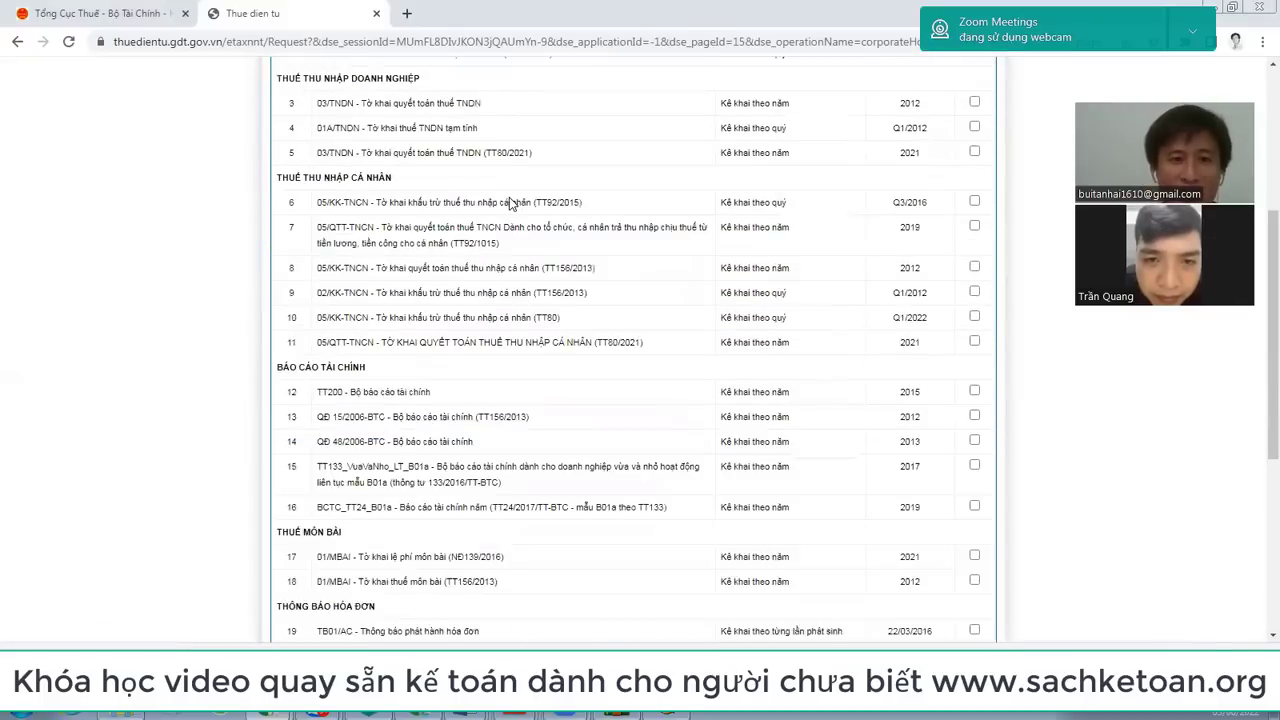
pyautogui.scroll(1, 435, 197)
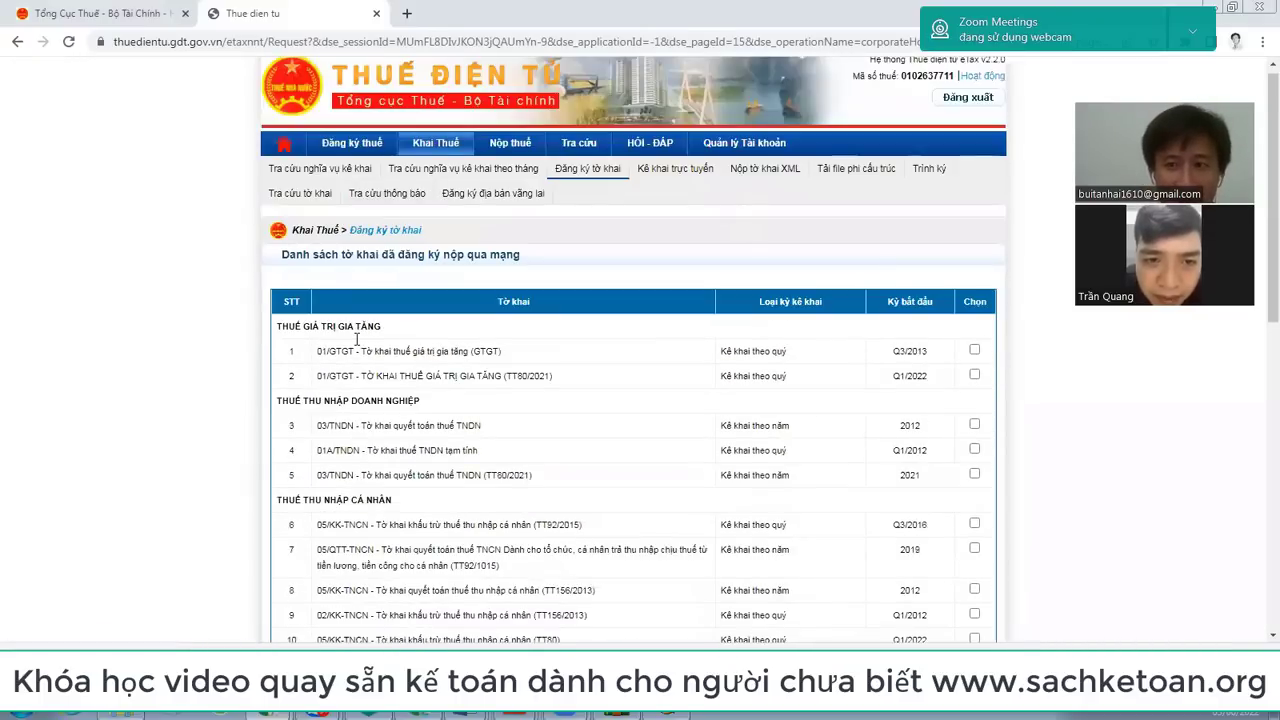
pyautogui.scroll(-1, 356, 340)
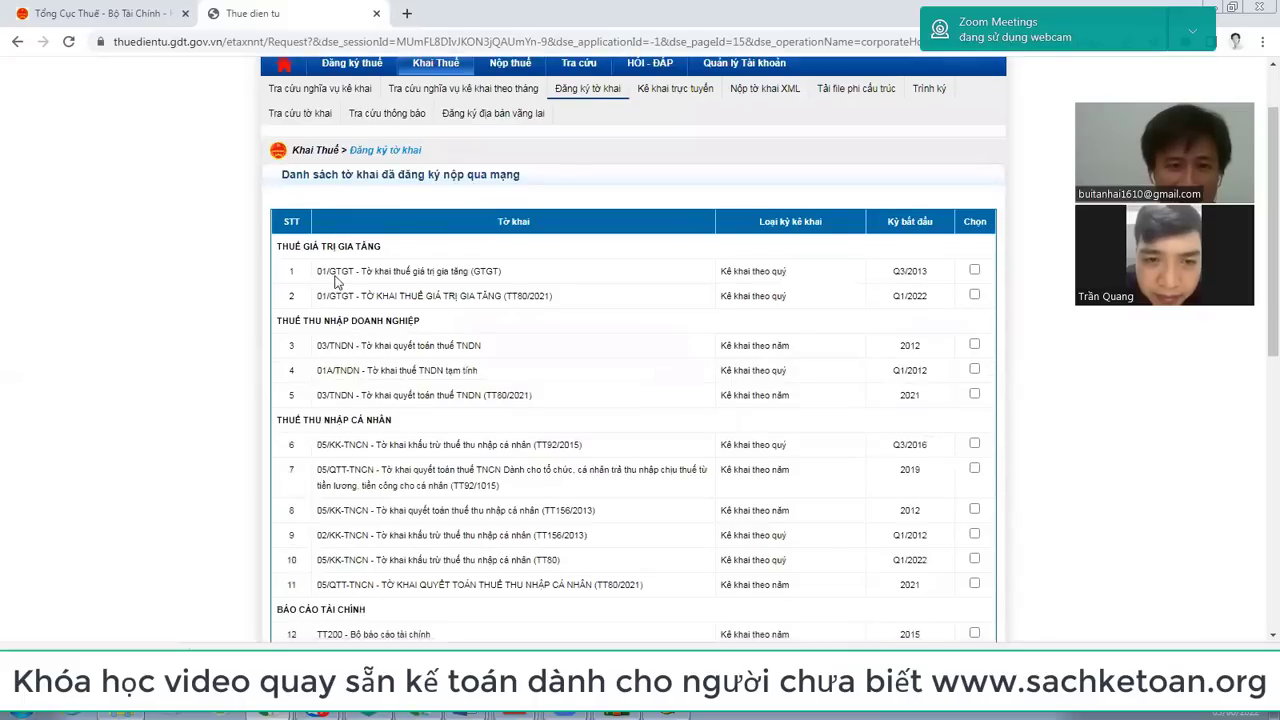
pyautogui.moveTo(281, 242); pyautogui.dragTo(407, 242)
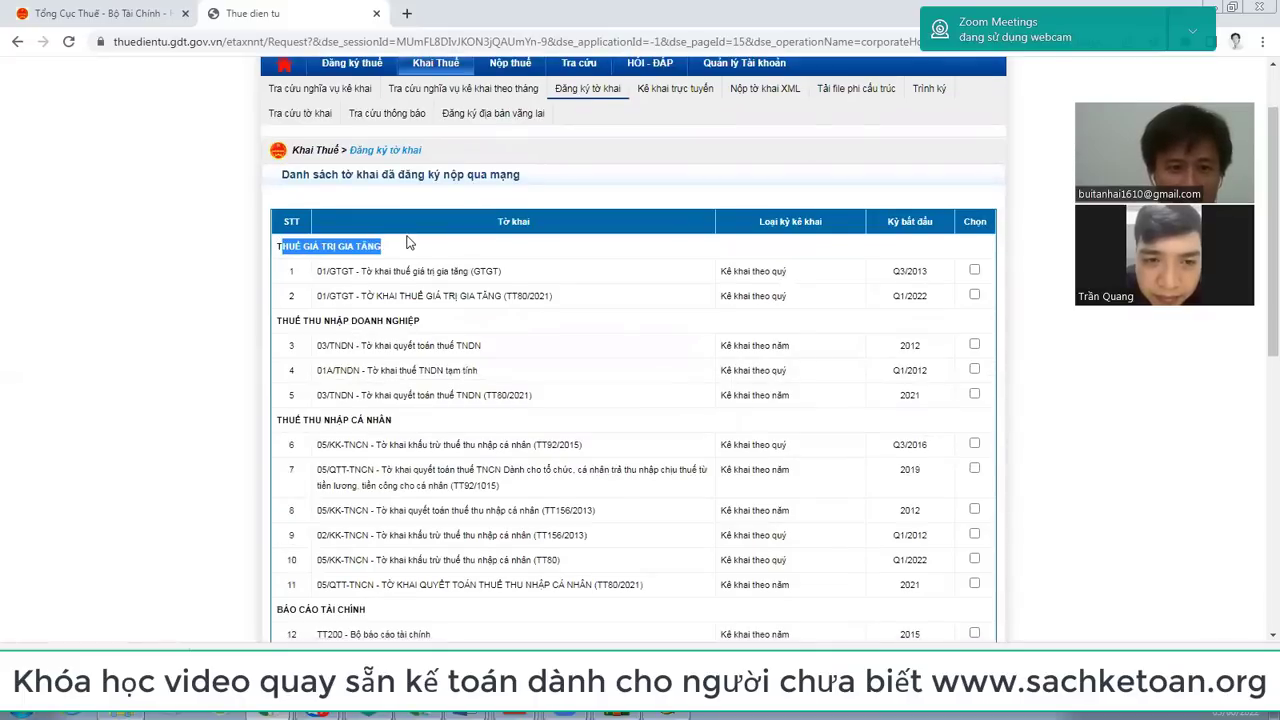
pyautogui.moveTo(405, 320); pyautogui.dragTo(485, 320)
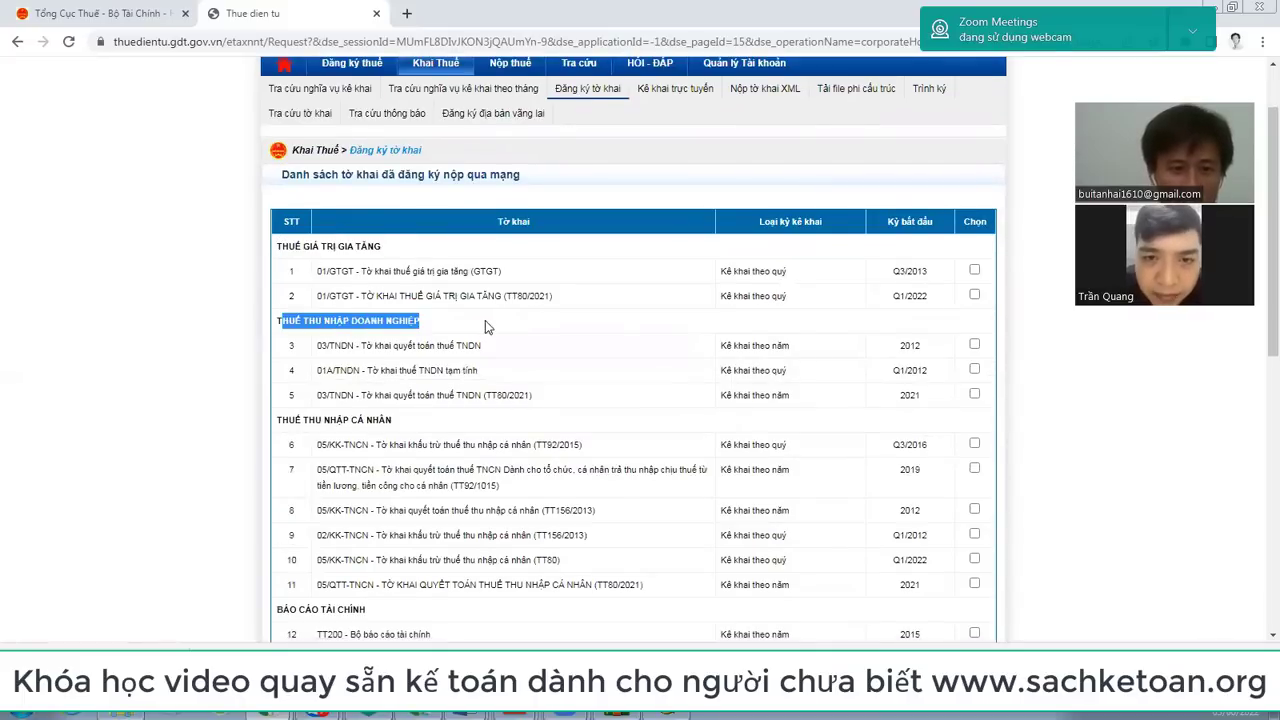
pyautogui.scroll(-2, 485, 320)
pyautogui.moveTo(302, 260); pyautogui.dragTo(392, 260)
pyautogui.scroll(-2, 390, 348)
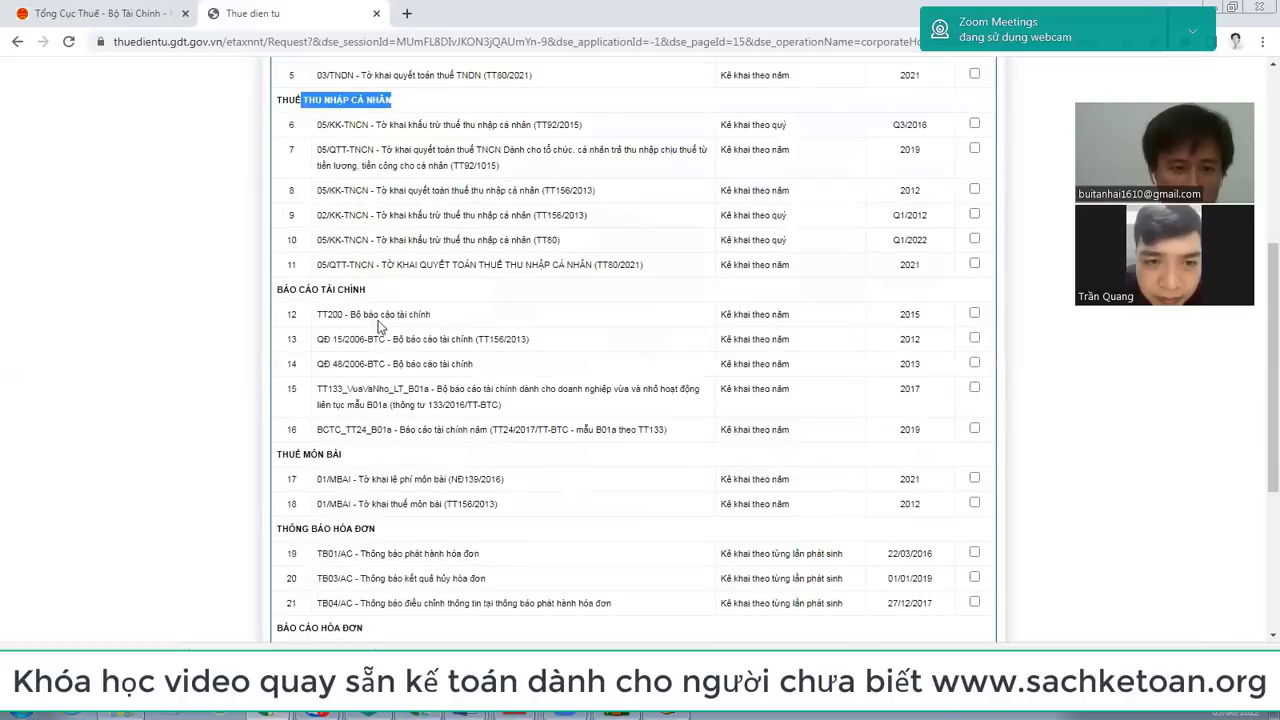
pyautogui.moveTo(283, 289); pyautogui.dragTo(366, 289)
pyautogui.moveTo(350, 456); pyautogui.dragTo(252, 463)
pyautogui.scroll(-3, 252, 463)
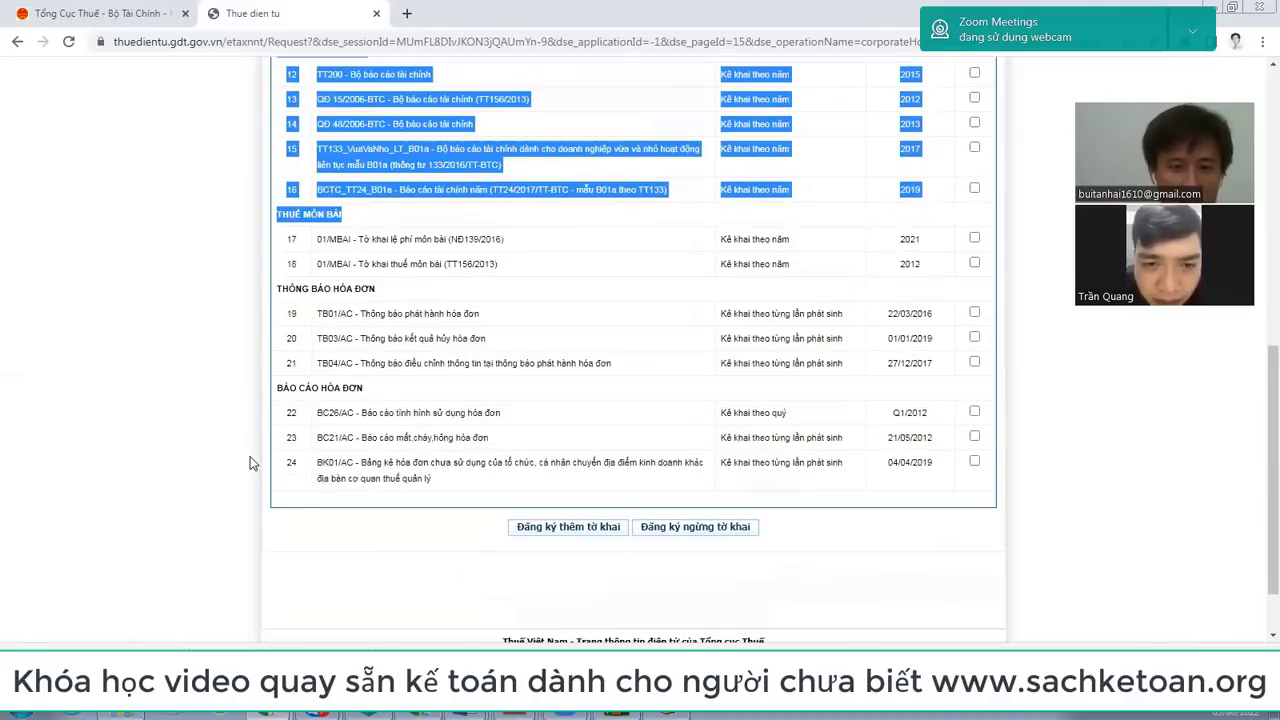
pyautogui.scroll(3, 252, 463)
pyautogui.scroll(-4, 252, 463)
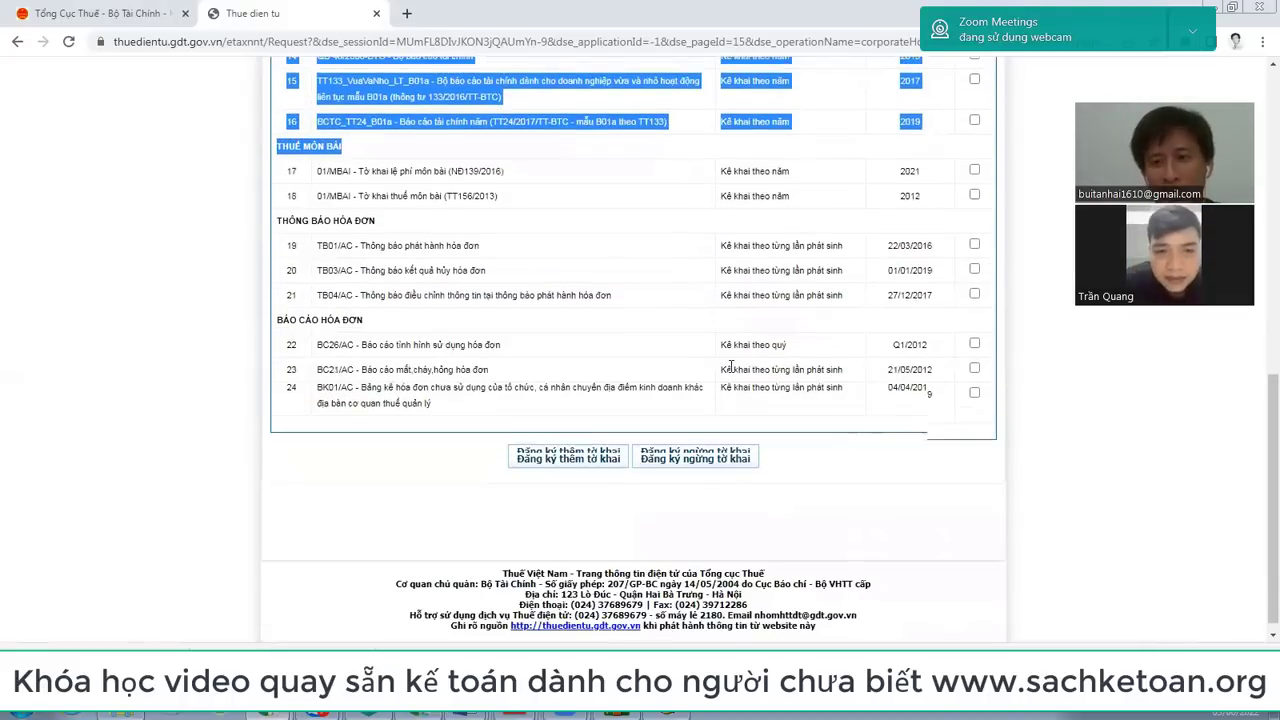
pyautogui.scroll(7, 219, 360)
pyautogui.click(163, 314)
pyautogui.scroll(3, 518, 280)
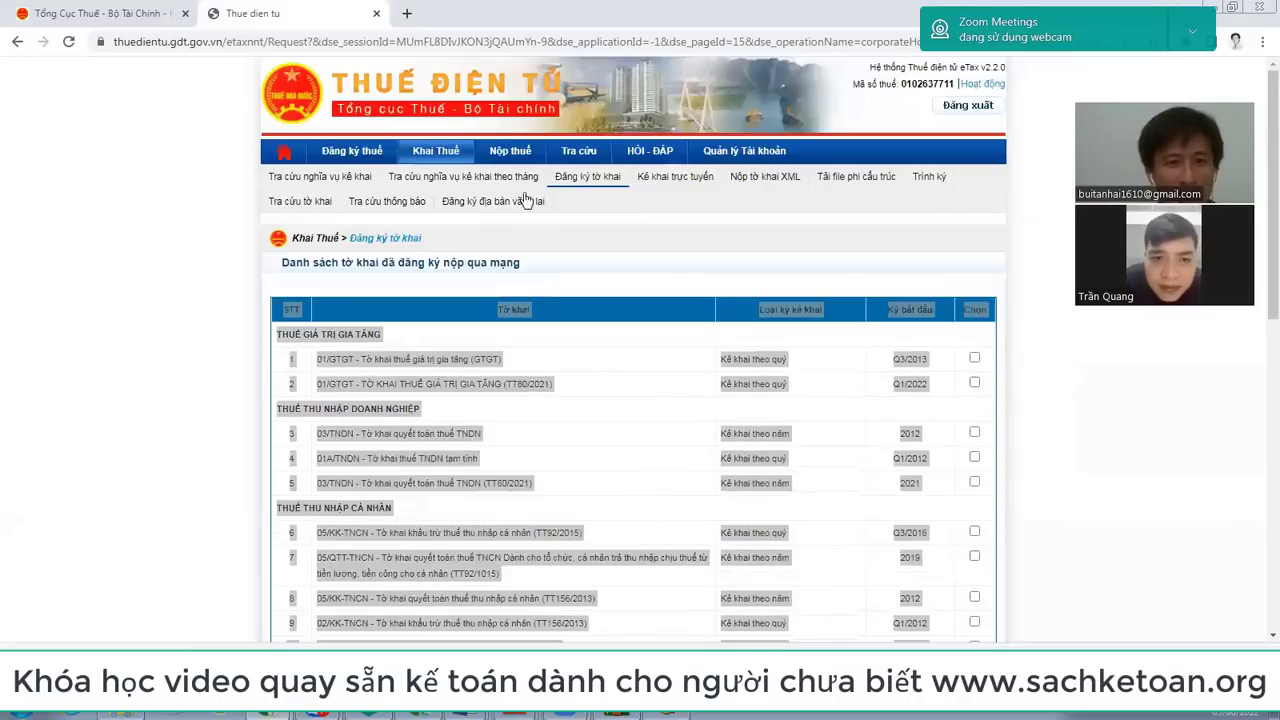
# Step: Reopen the registered list and highlight the VAT heading and business licence tax rows 17–18
pyautogui.click(447, 157)
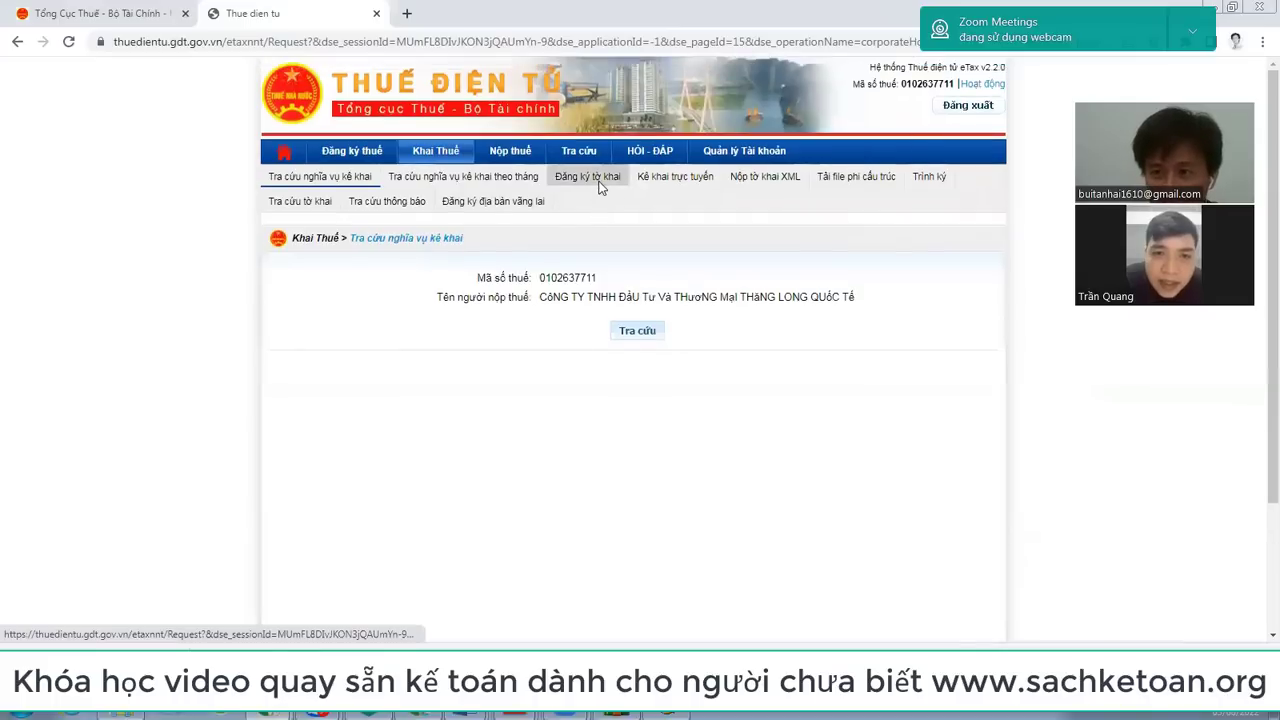
pyautogui.click(600, 188)
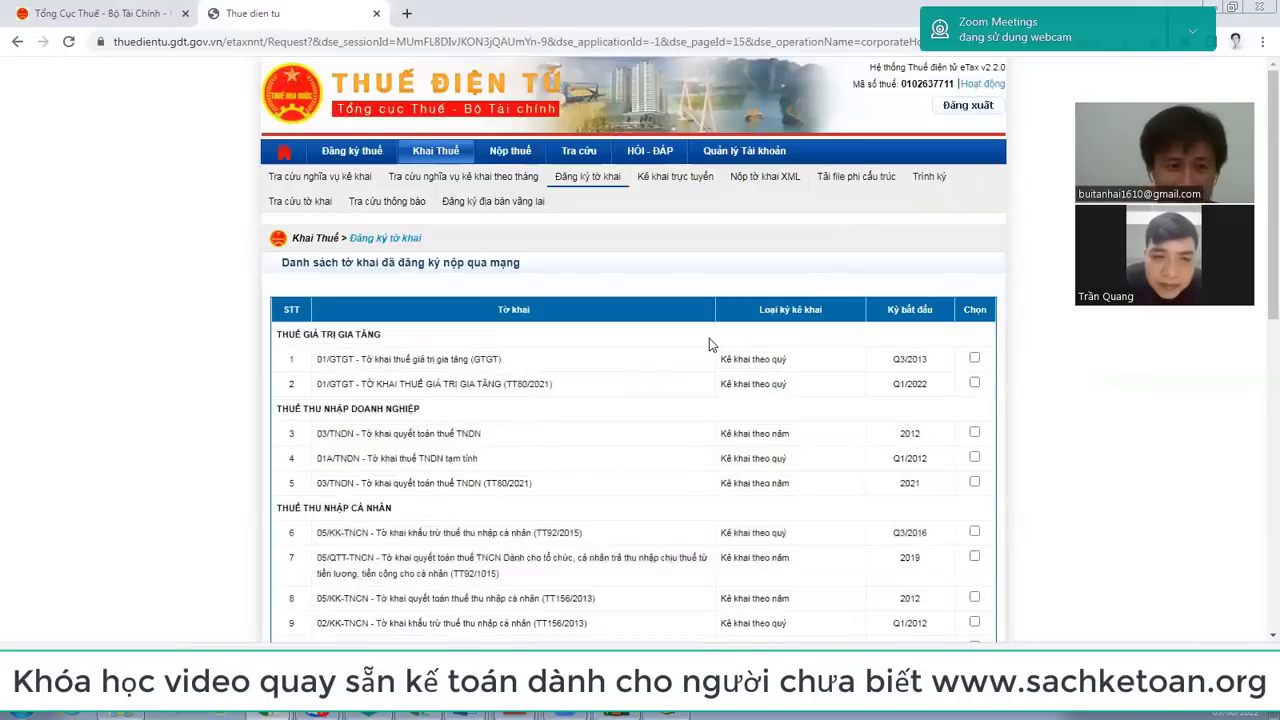
pyautogui.scroll(-2, 432, 216)
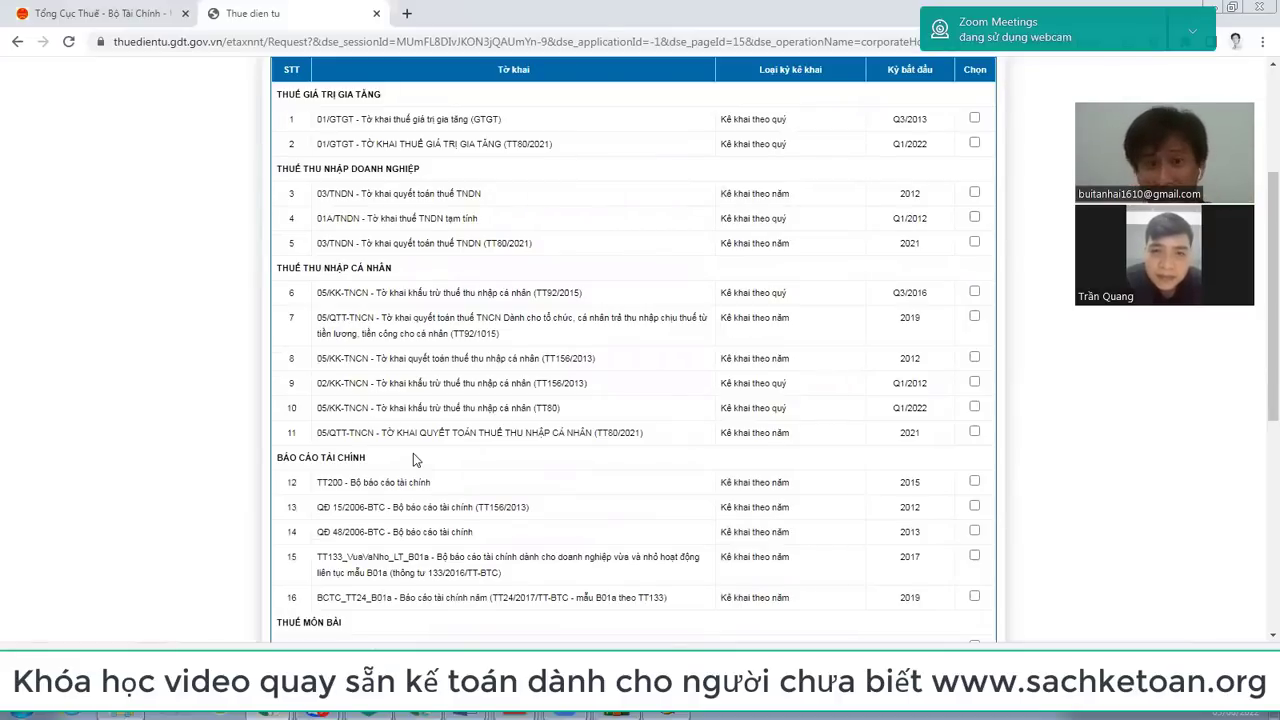
pyautogui.scroll(3, 413, 453)
pyautogui.moveTo(282, 335); pyautogui.dragTo(382, 338)
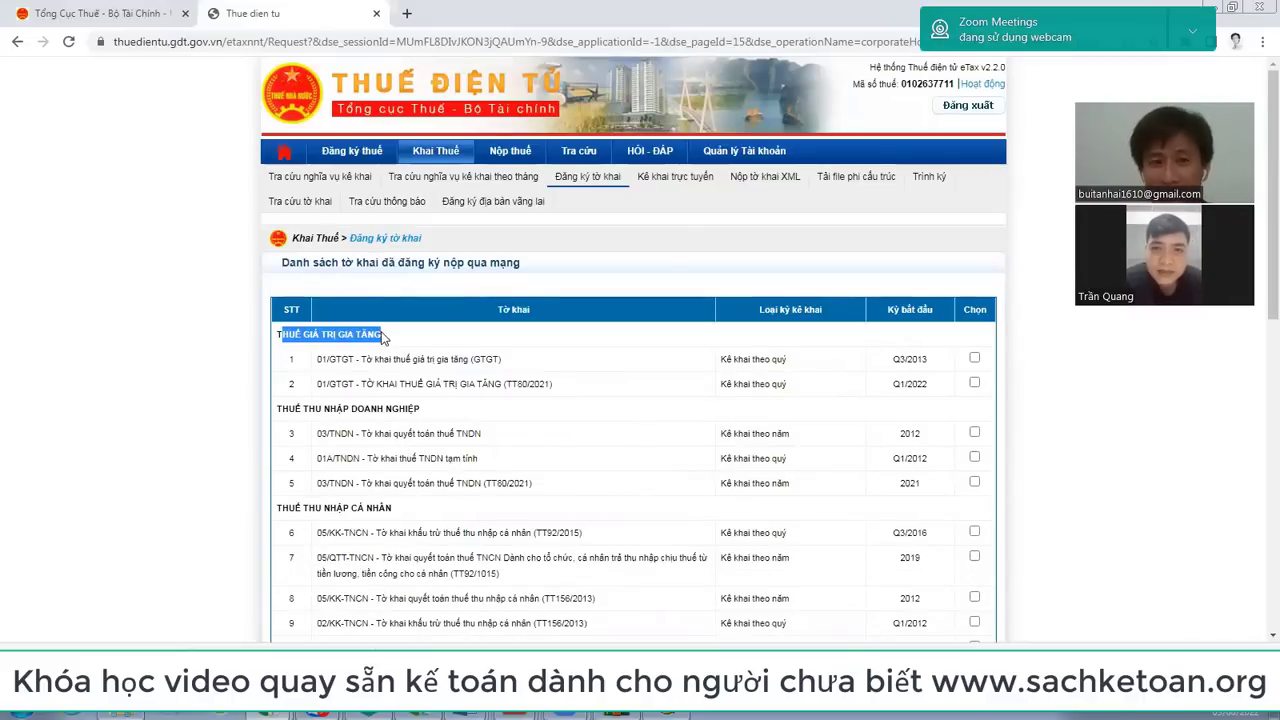
pyautogui.scroll(-6, 381, 338)
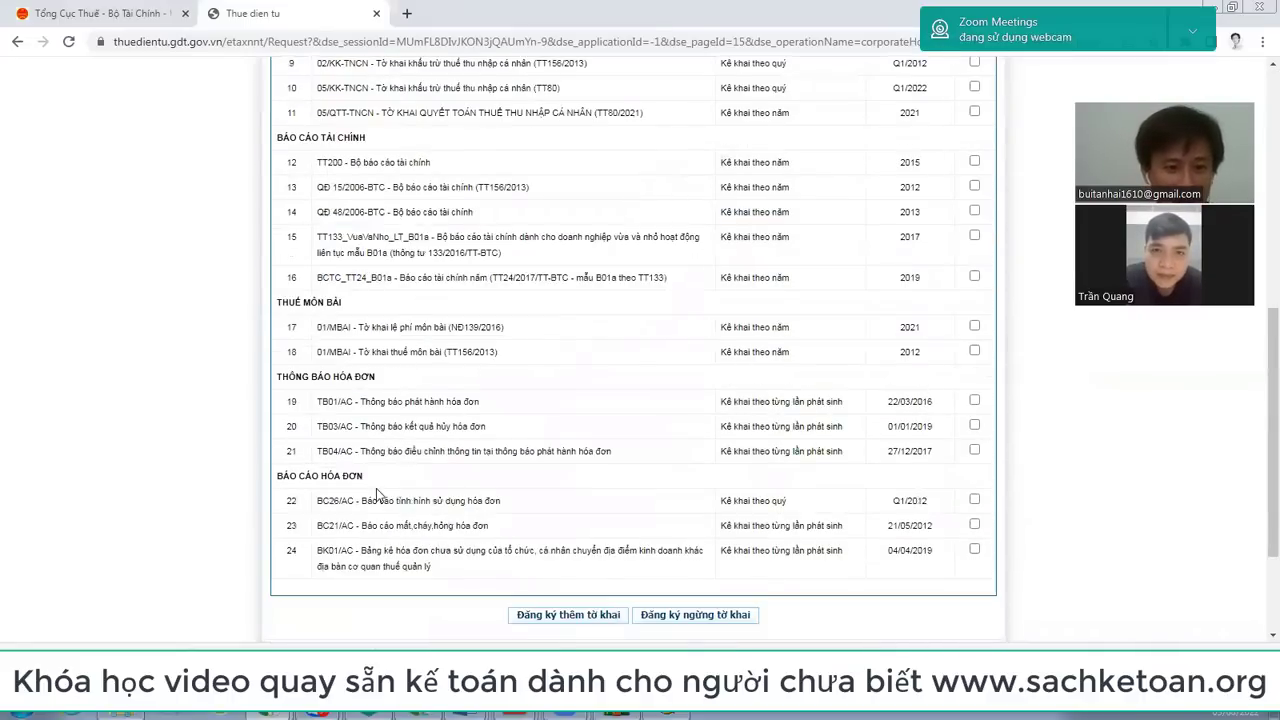
pyautogui.moveTo(277, 301); pyautogui.dragTo(529, 354)
pyautogui.scroll(6, 529, 354)
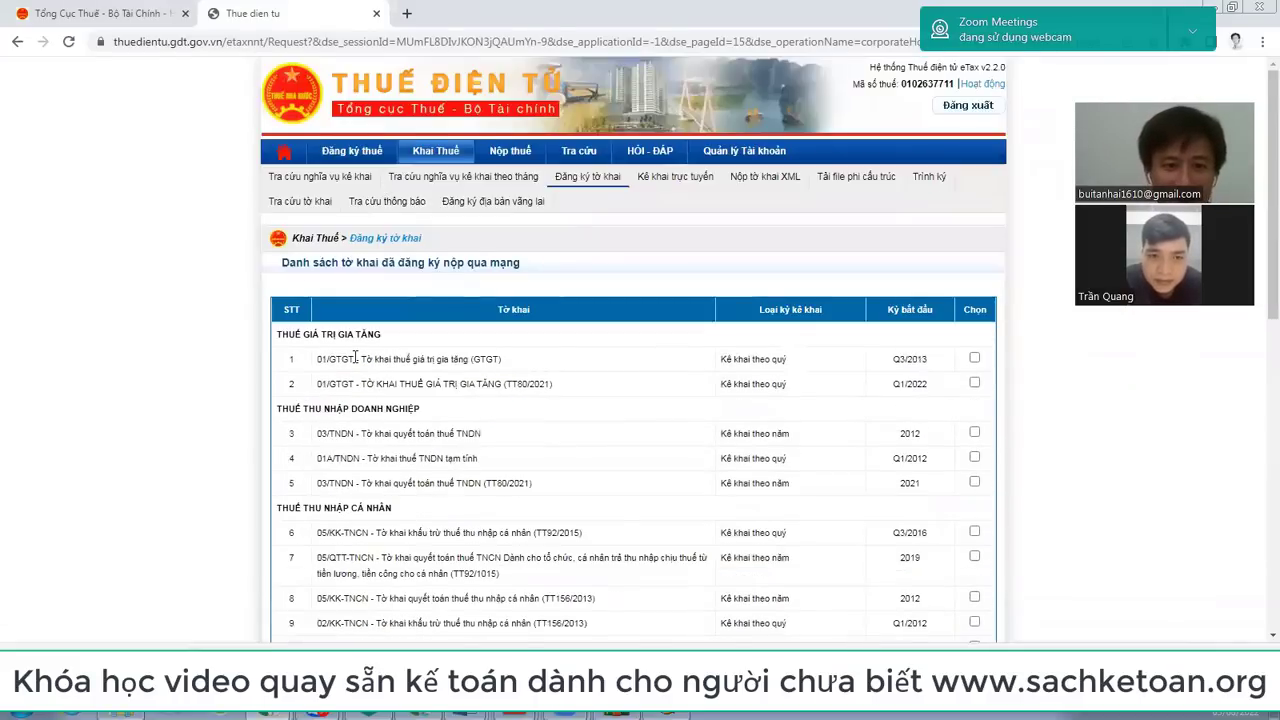
pyautogui.scroll(-2, 355, 358)
pyautogui.scroll(-6, 671, 578)
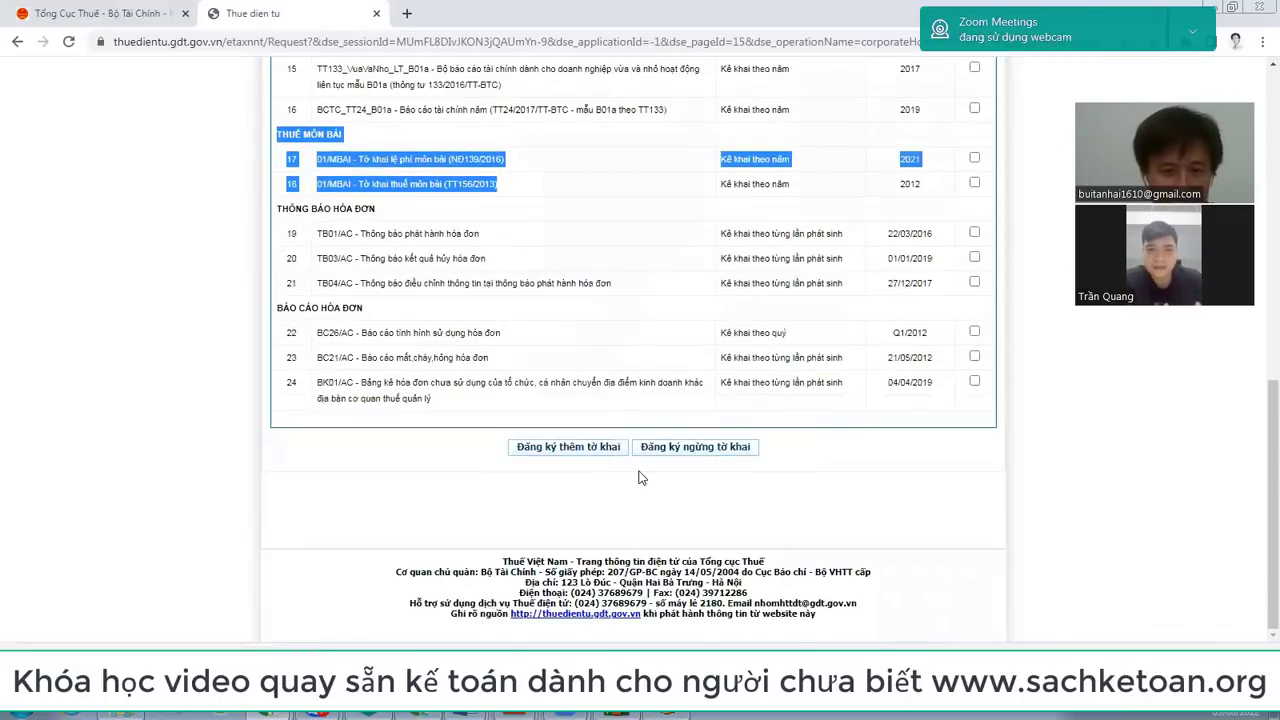
# Step: Start Đăng ký thêm tờ khai and highlight the new table's THUẾ GIÁ TRỊ GIA TĂNG heading
pyautogui.click(583, 453)
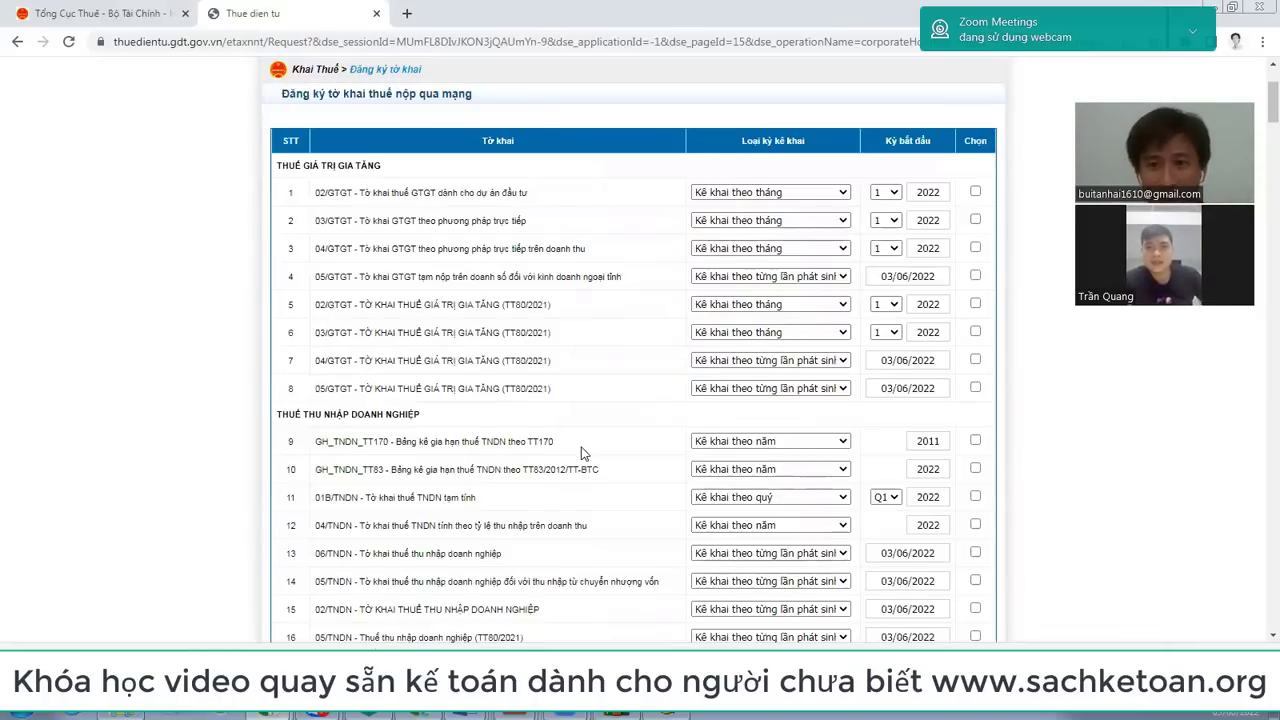
pyautogui.scroll(1, 583, 453)
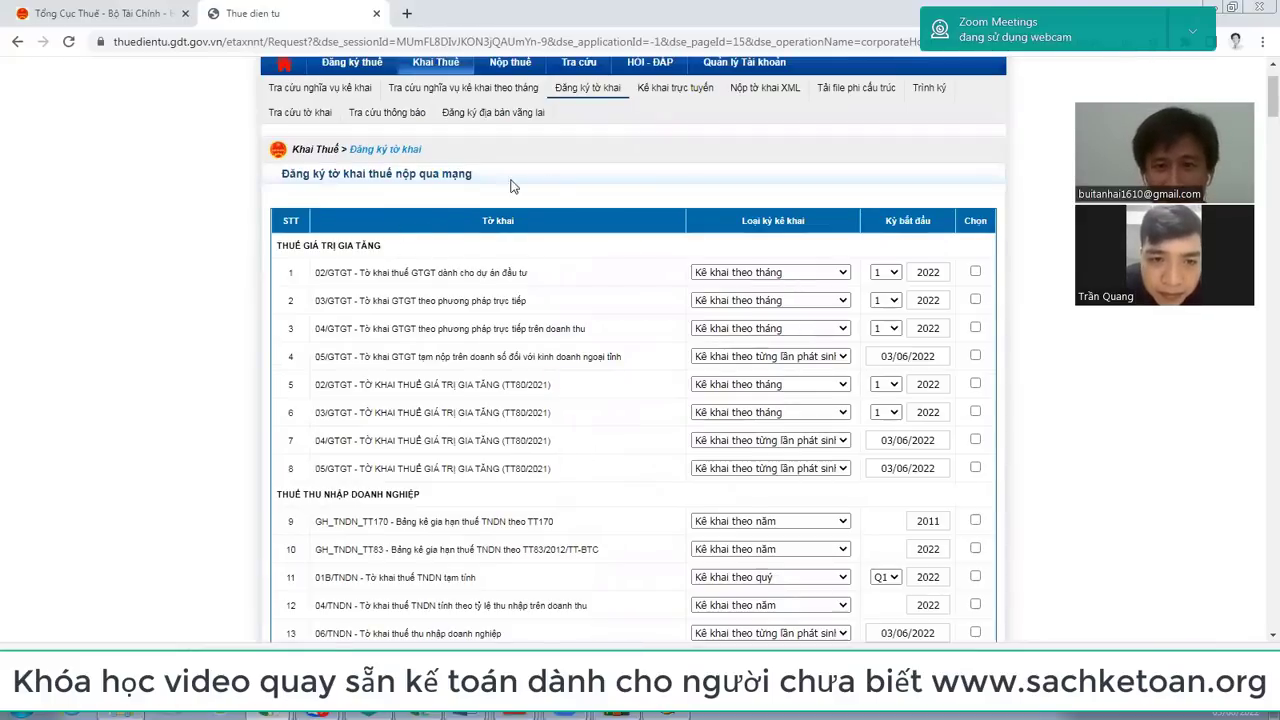
pyautogui.tripleClick(312, 248)
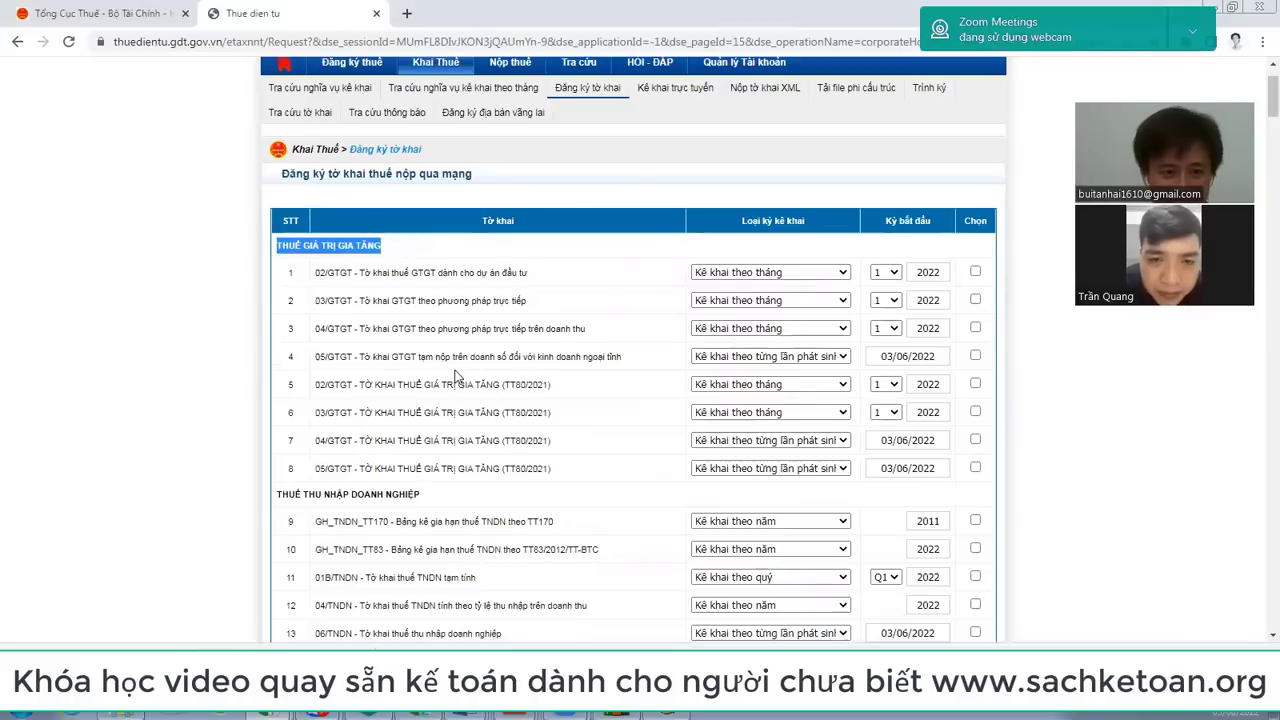
# Step: Close 01/GTGT in HTKK and select 02/GTGT in the tree, comparing it with the eTax registration form
pyautogui.hotkey('alt', 'Tab')
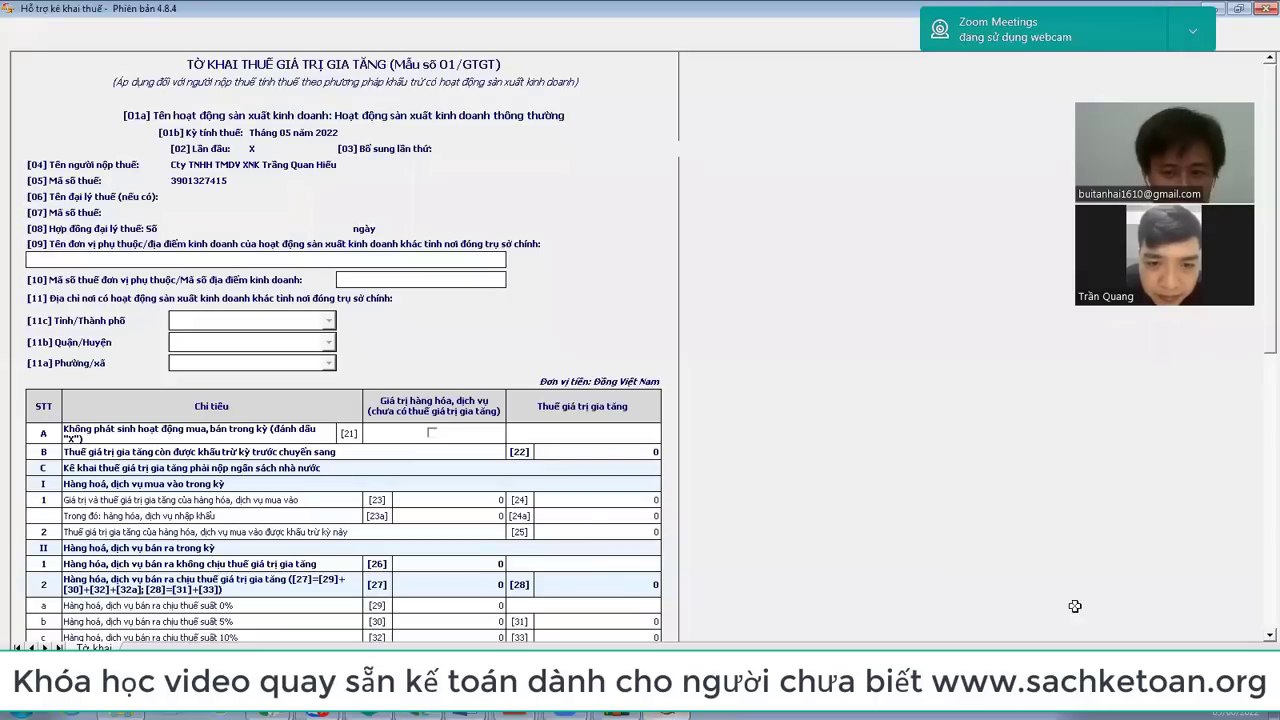
pyautogui.press('Escape')
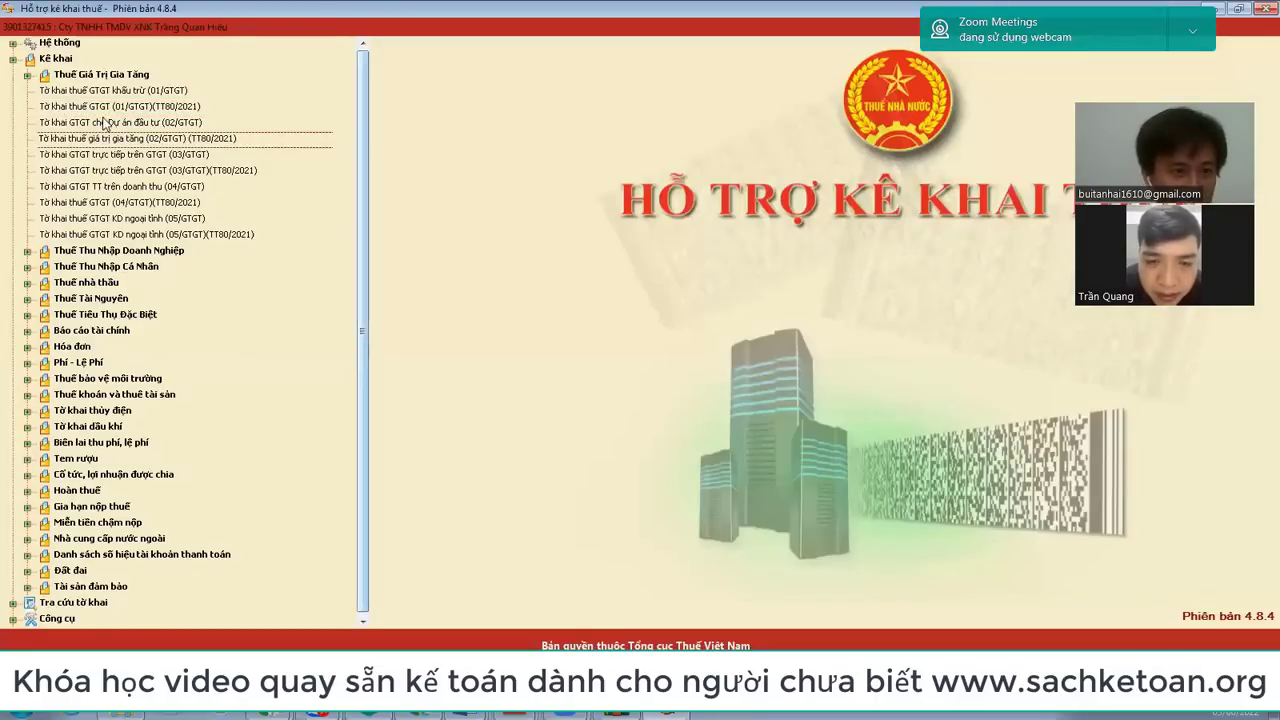
pyautogui.click(150, 123)
pyautogui.hotkey('alt', 'Tab')
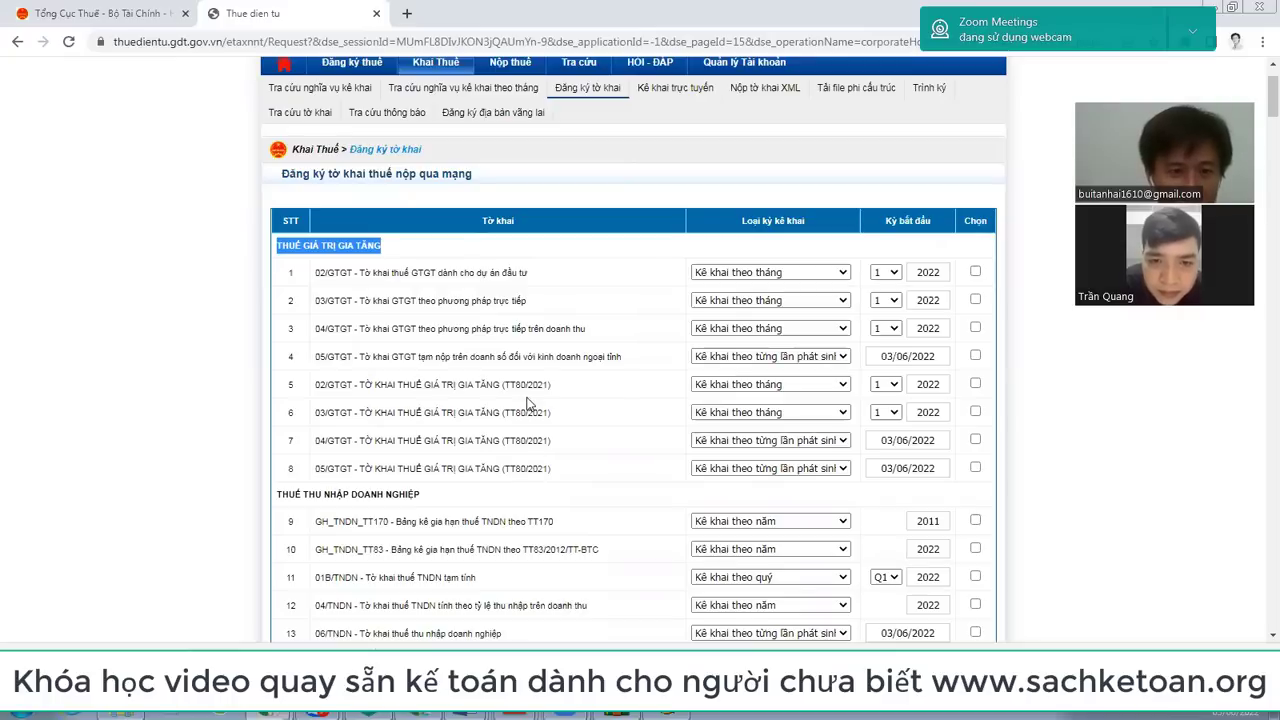
pyautogui.hotkey('alt', 'Tab')
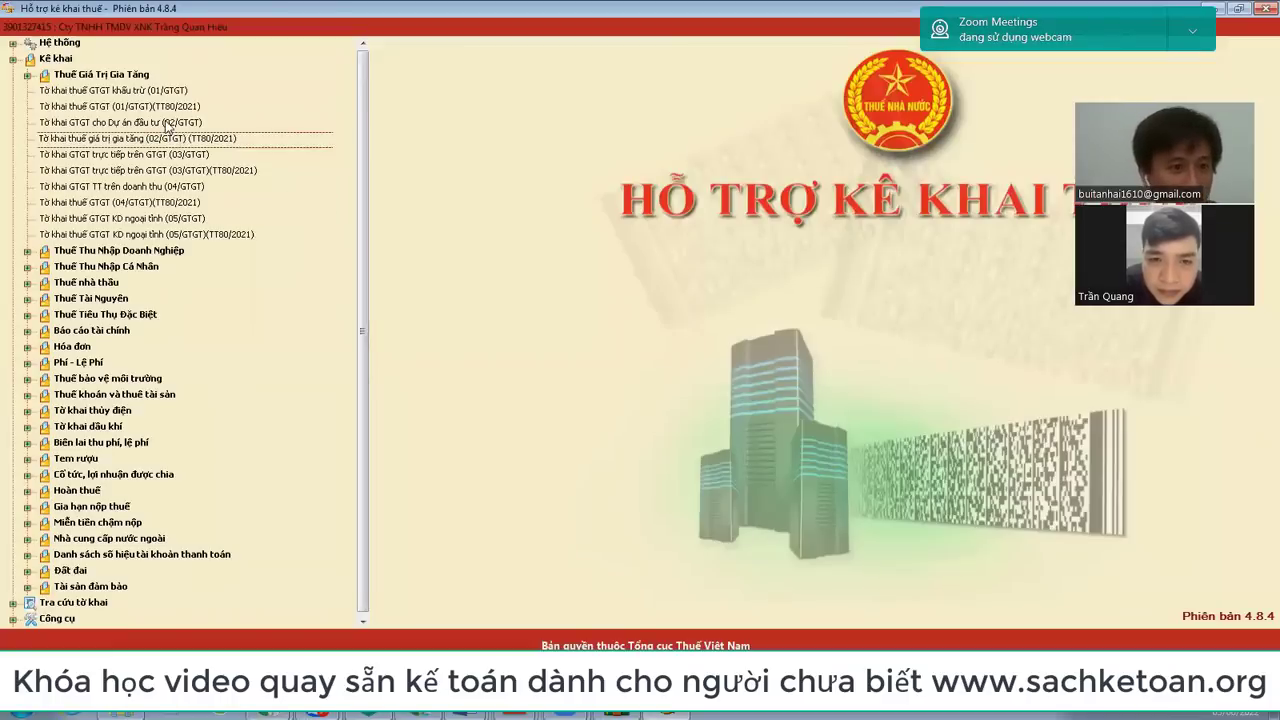
pyautogui.click(160, 122)
pyautogui.hotkey('alt', 'Tab')
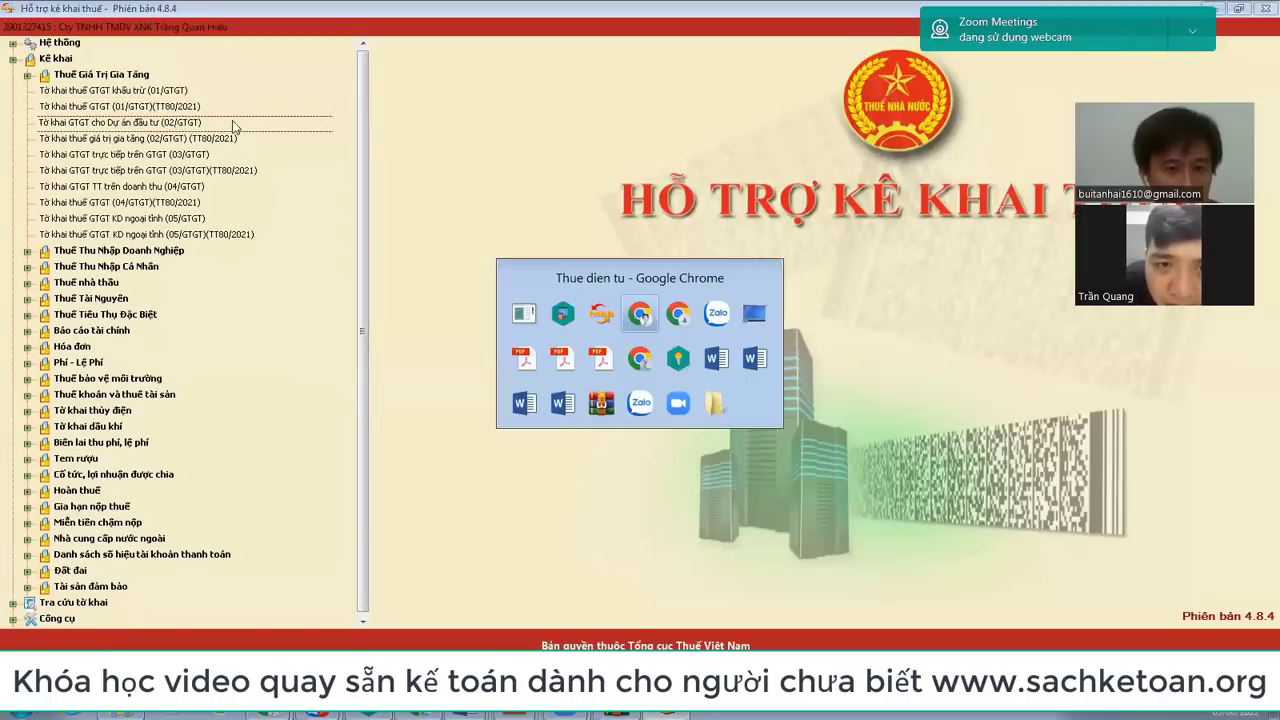
pyautogui.scroll(2, 515, 215)
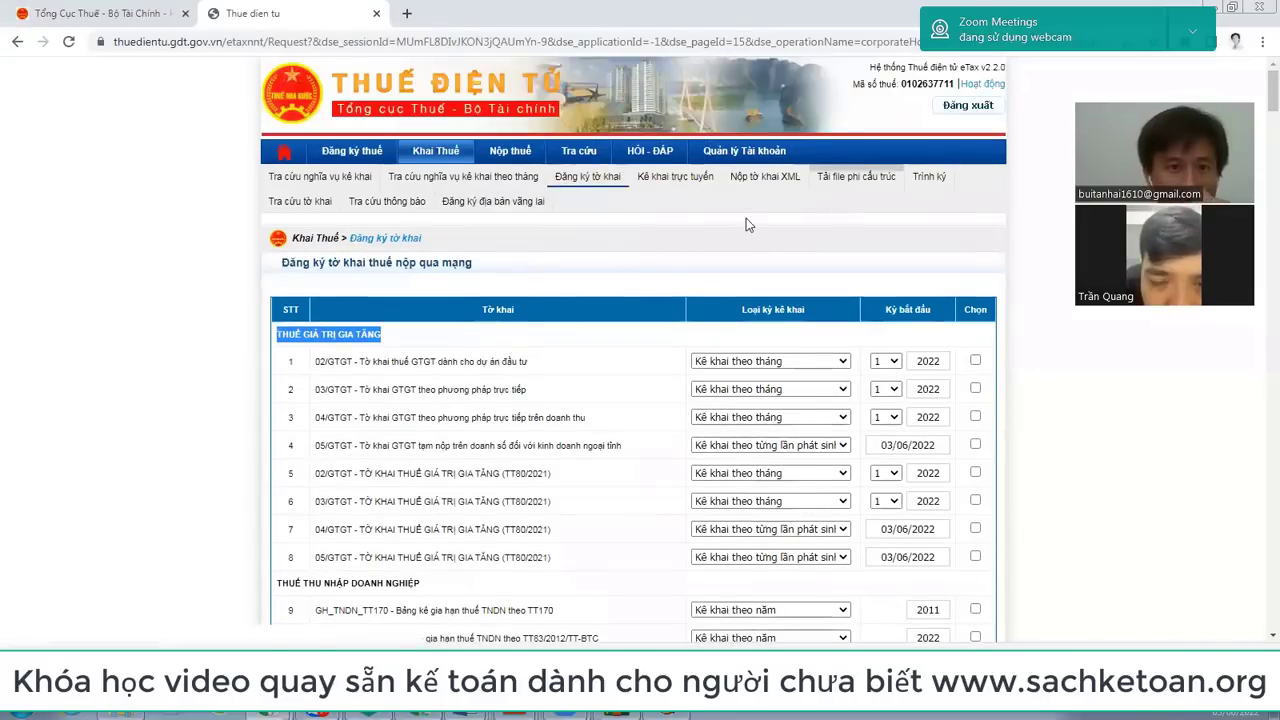
pyautogui.click(581, 183)
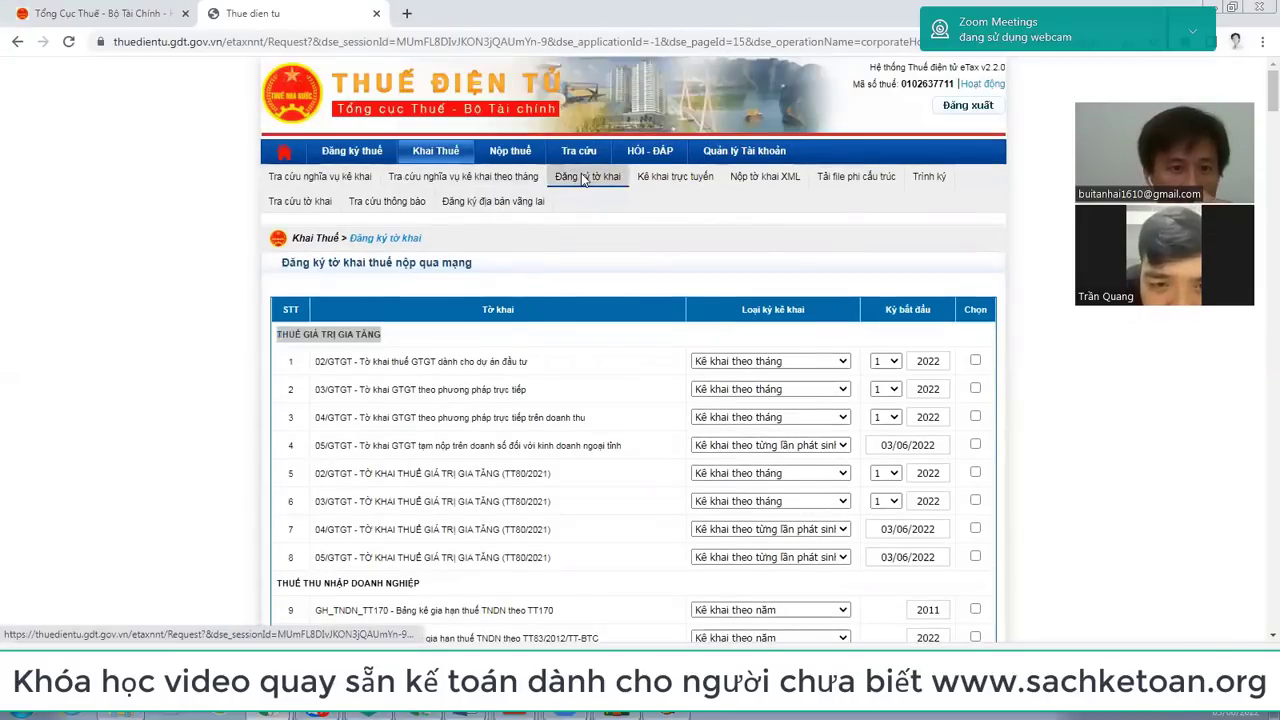
pyautogui.scroll(-2, 584, 180)
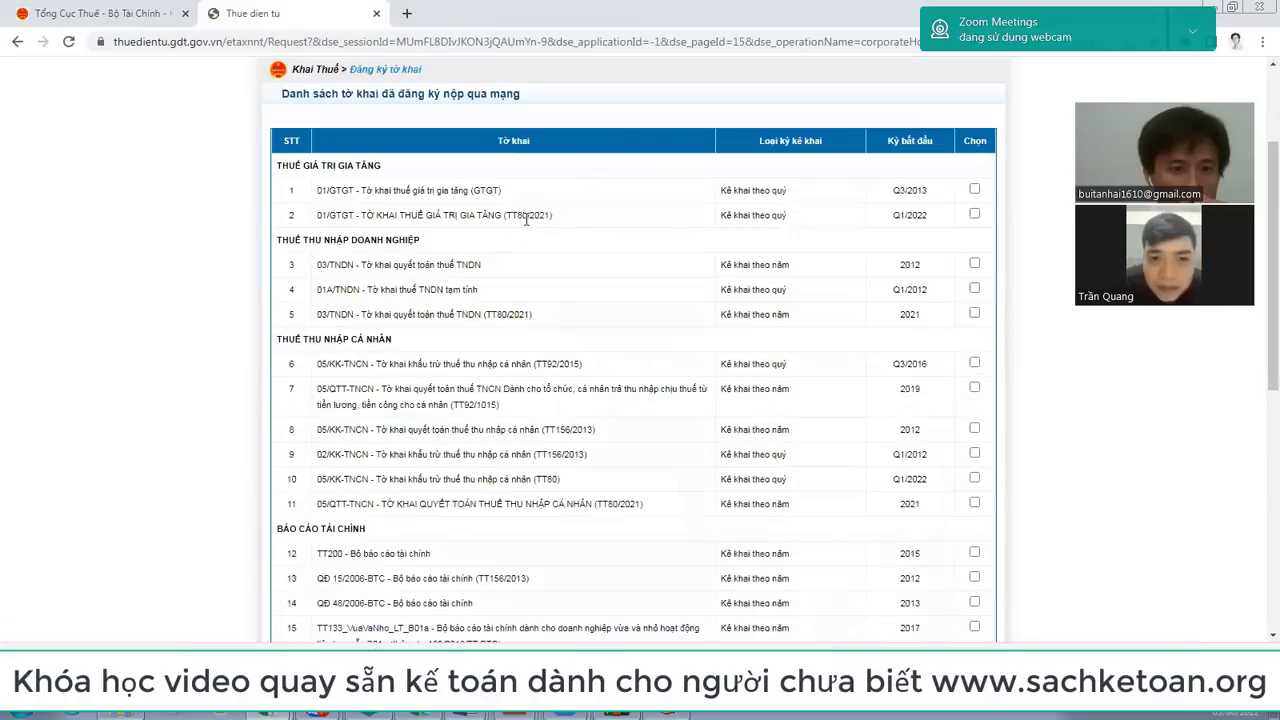
pyautogui.scroll(1, 489, 240)
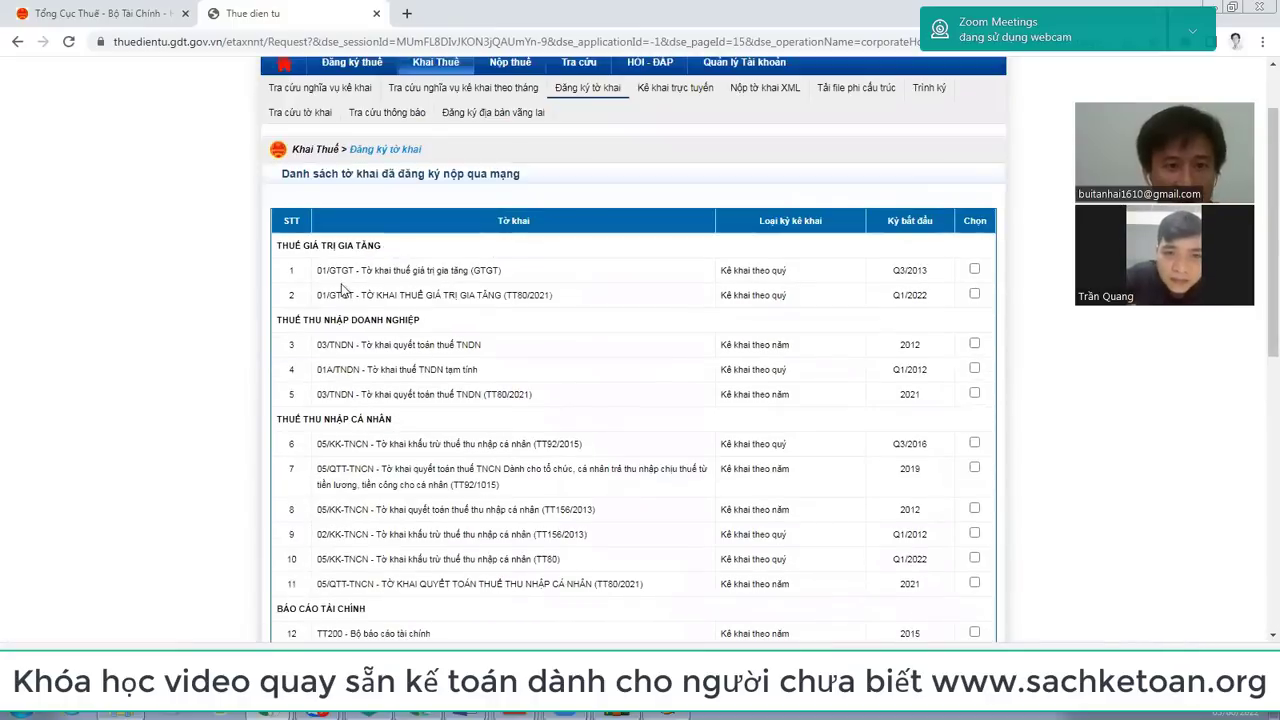
pyautogui.moveTo(316, 297); pyautogui.dragTo(578, 311)
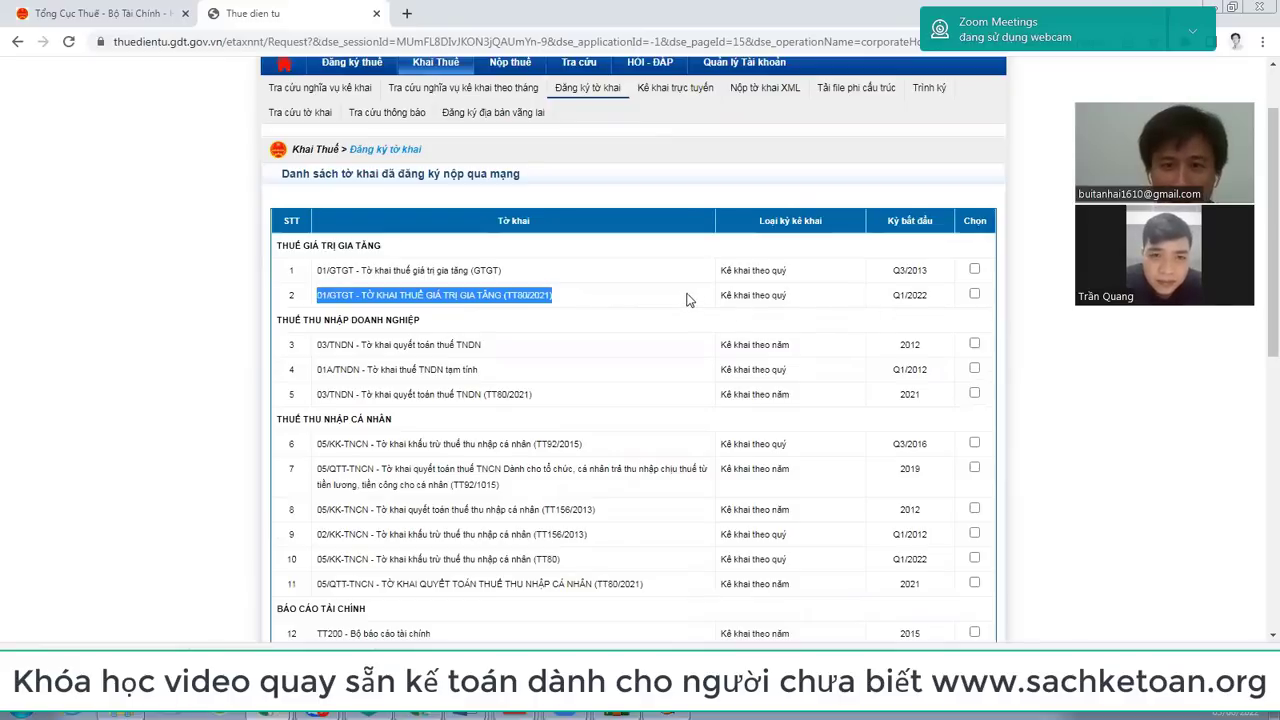
pyautogui.scroll(1, 688, 298)
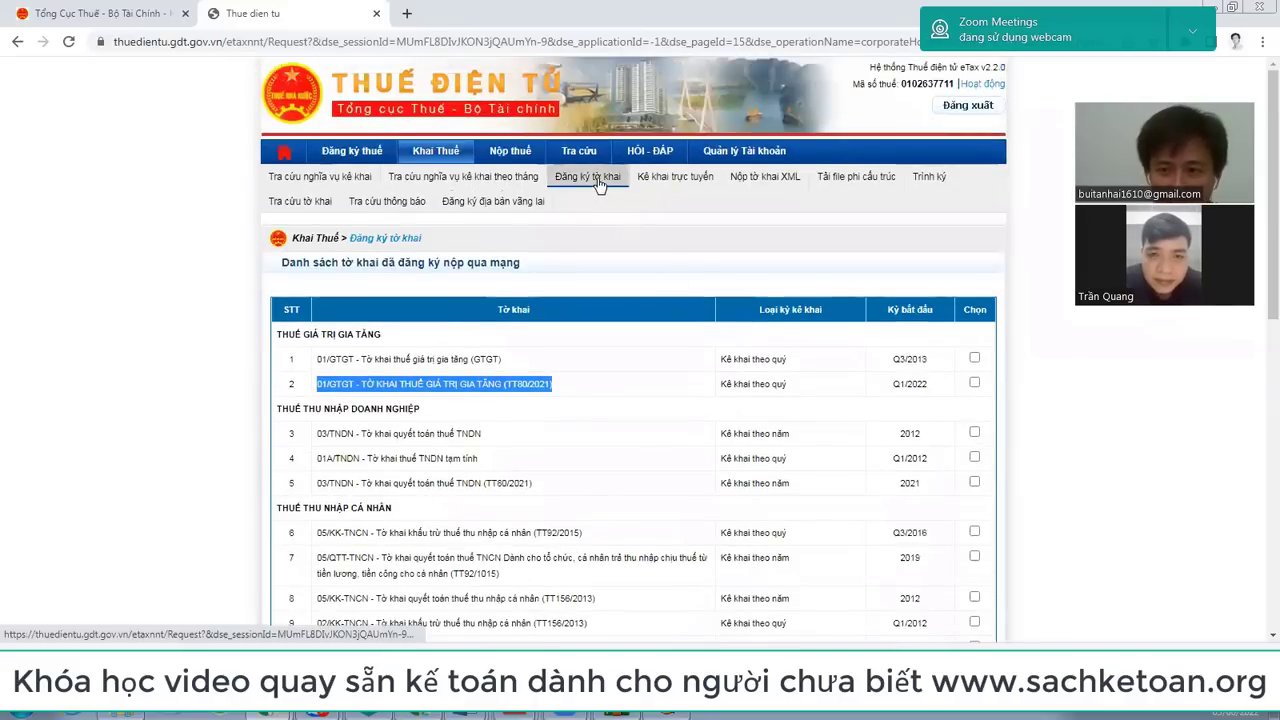
pyautogui.click(320, 384)
pyautogui.moveTo(320, 384); pyautogui.dragTo(586, 376)
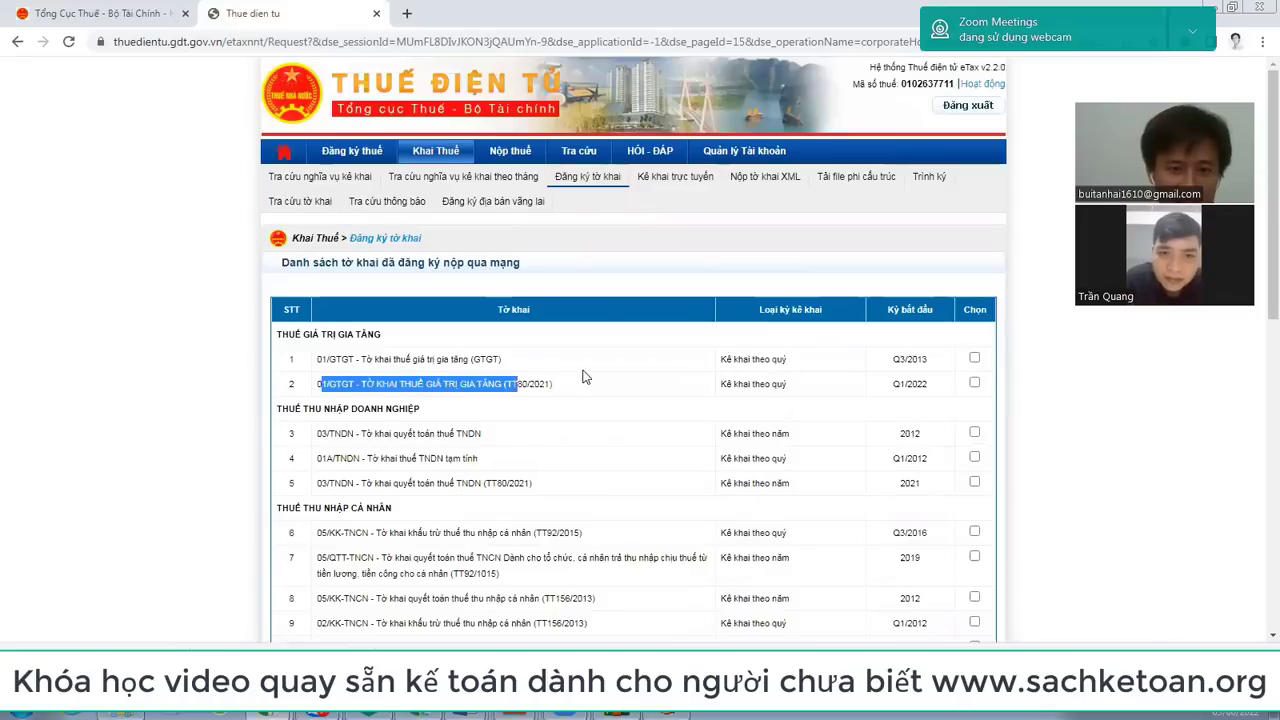
pyautogui.click(591, 182)
pyautogui.scroll(-7, 634, 412)
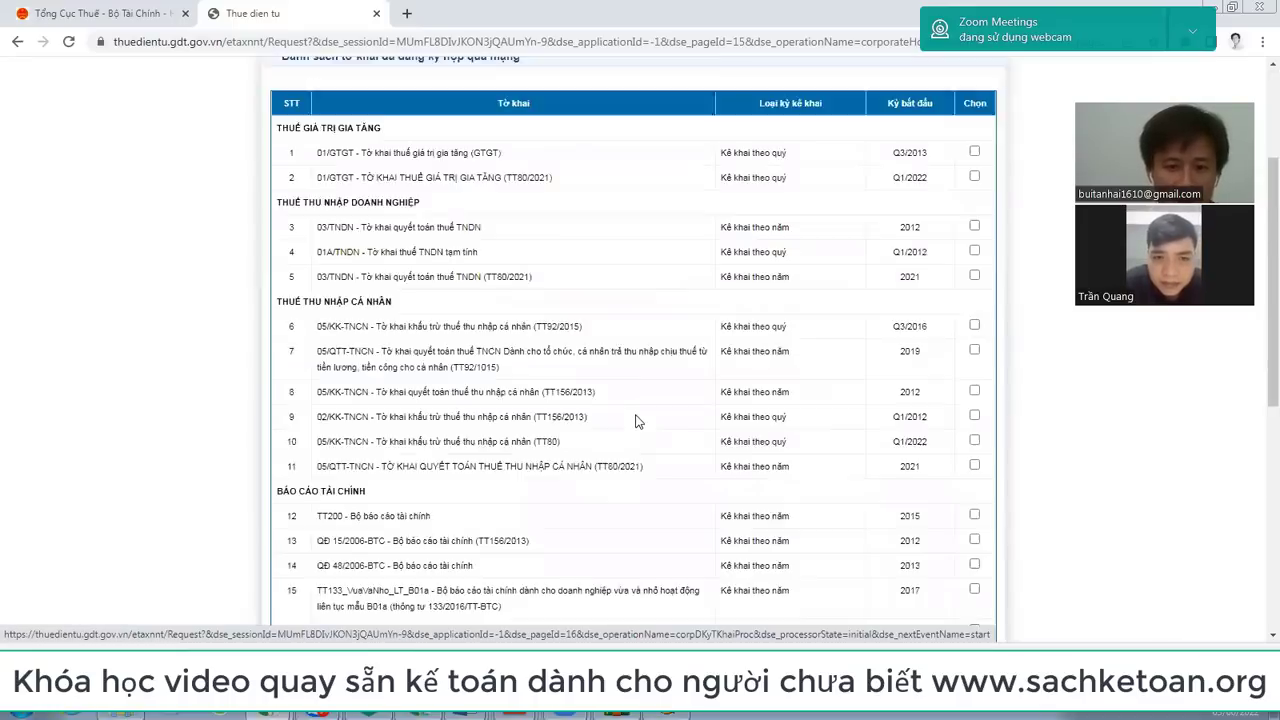
pyautogui.click(591, 450)
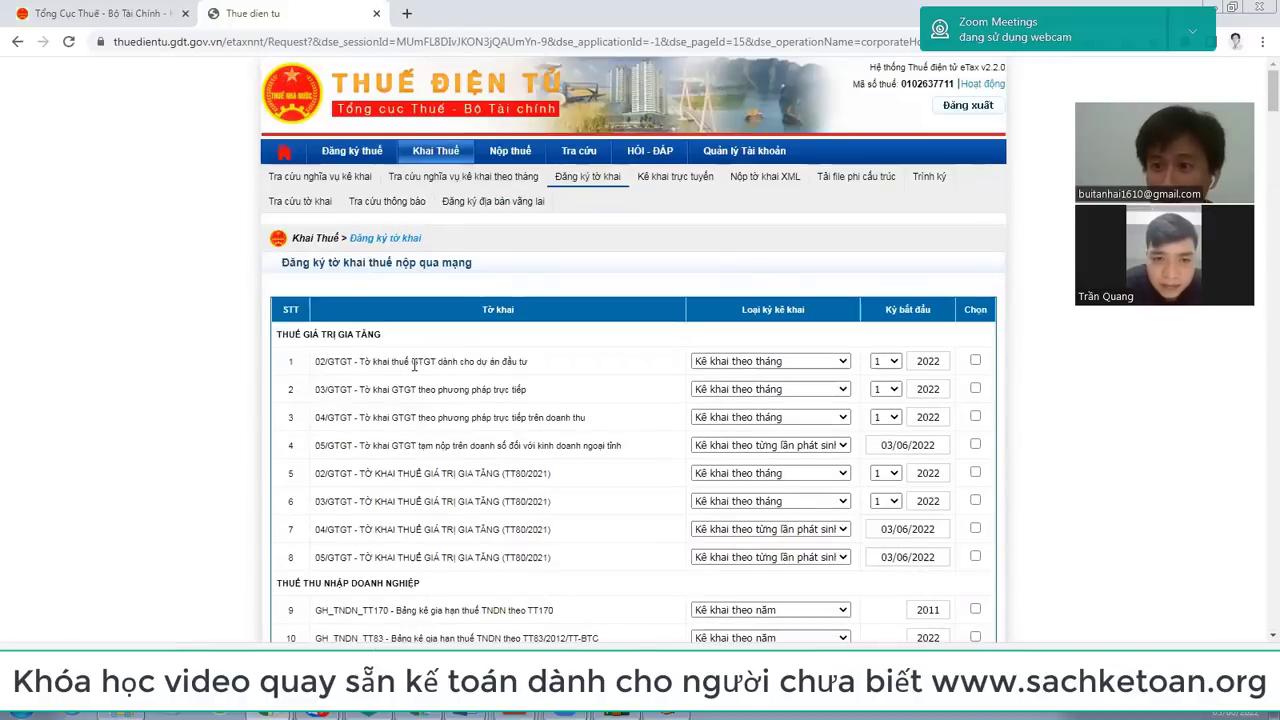
# Step: Make row 1 (02/GTGT) a quarterly declaration with Q2 as the starting period
pyautogui.scroll(-1, 815, 485)
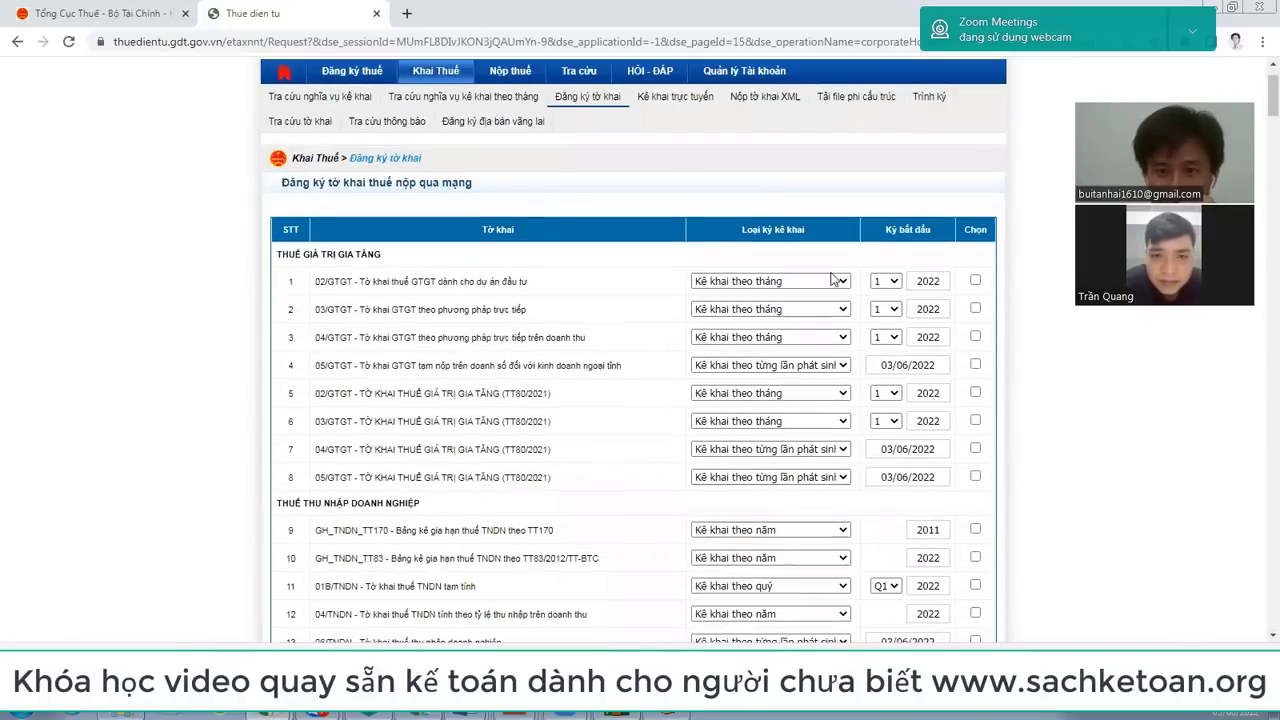
pyautogui.click(840, 281)
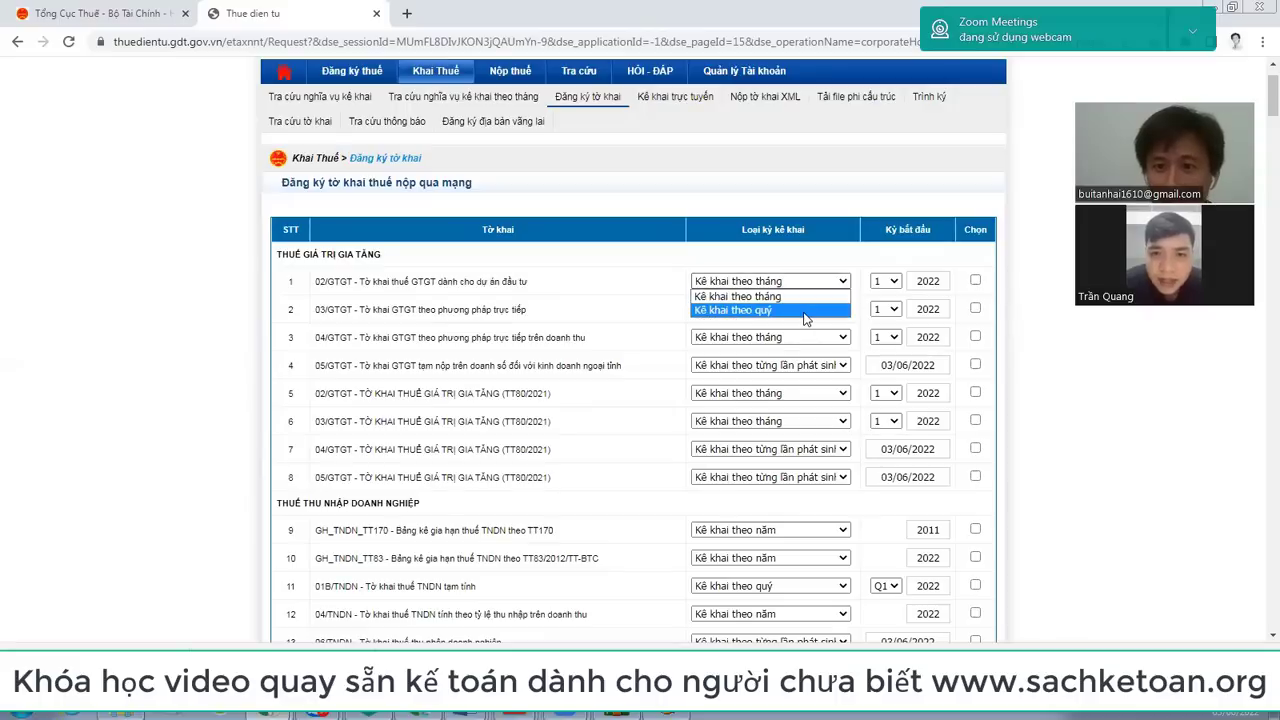
pyautogui.click(806, 311)
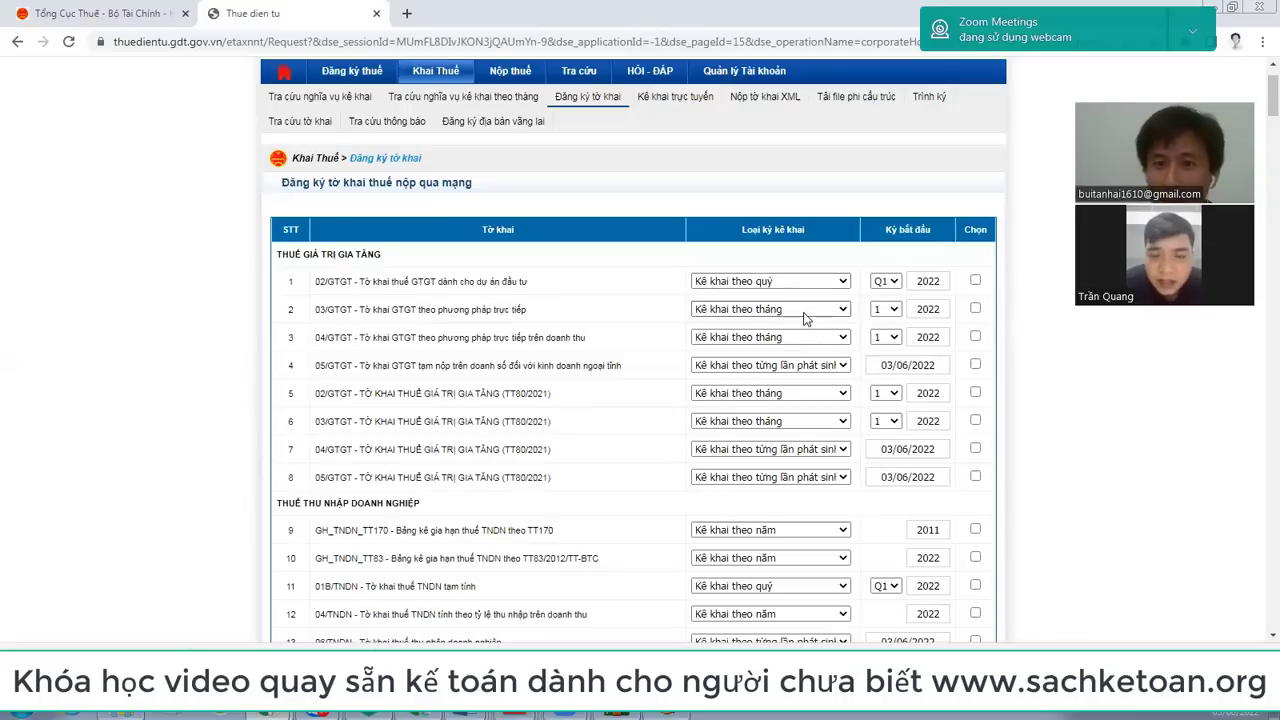
pyautogui.click(895, 283)
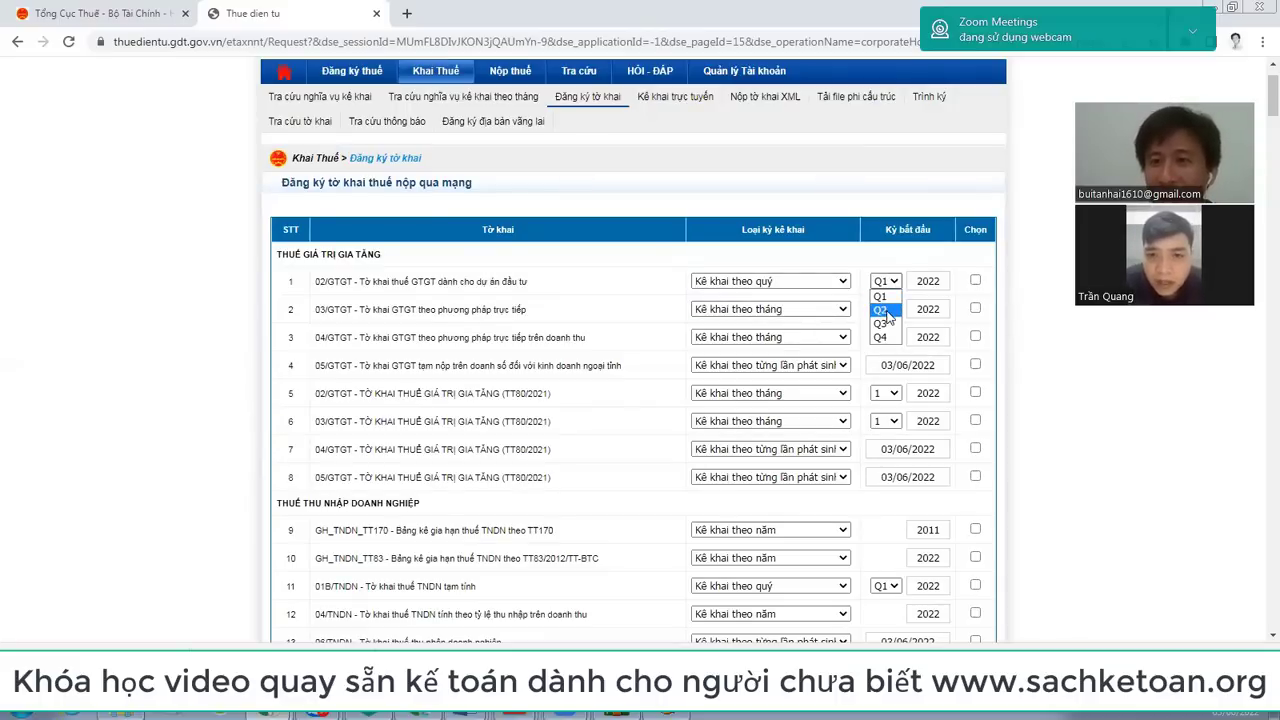
pyautogui.click(883, 311)
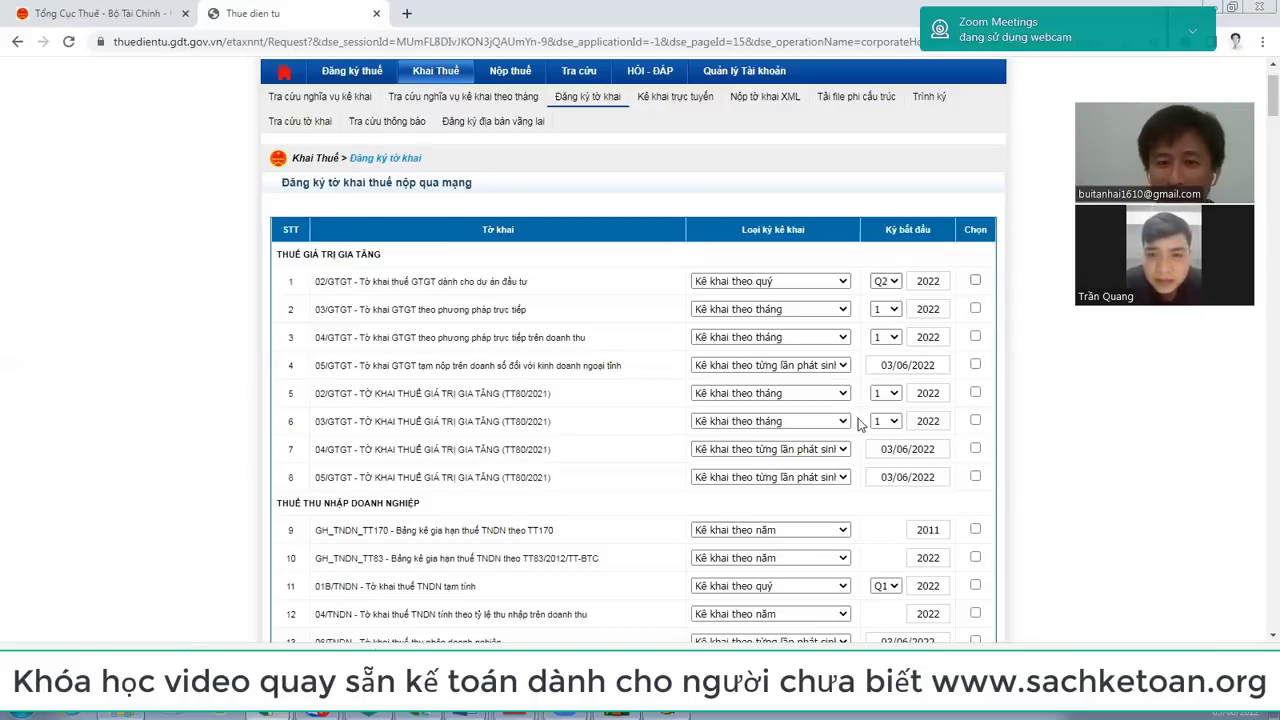
# Step: Scroll down through the 218-declaration registration list and back up again
pyautogui.scroll(-10, 800, 487)
pyautogui.scroll(-20, 800, 487)
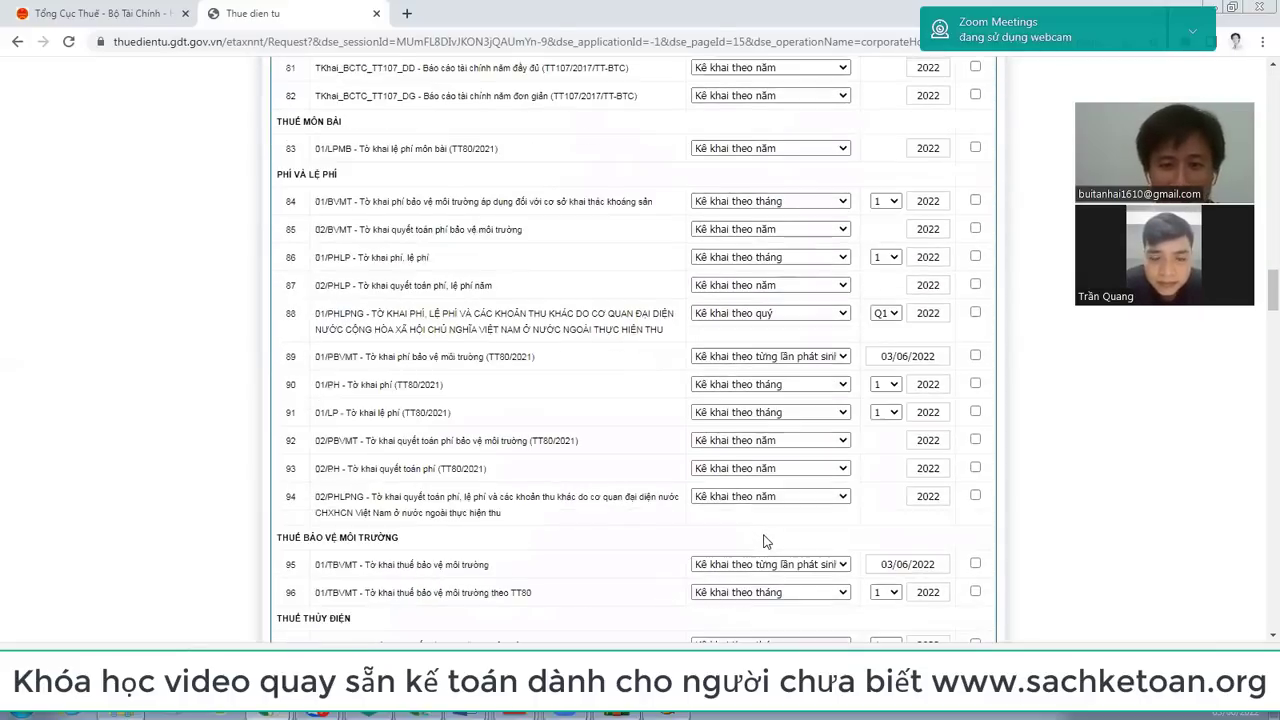
pyautogui.scroll(-15, 768, 540)
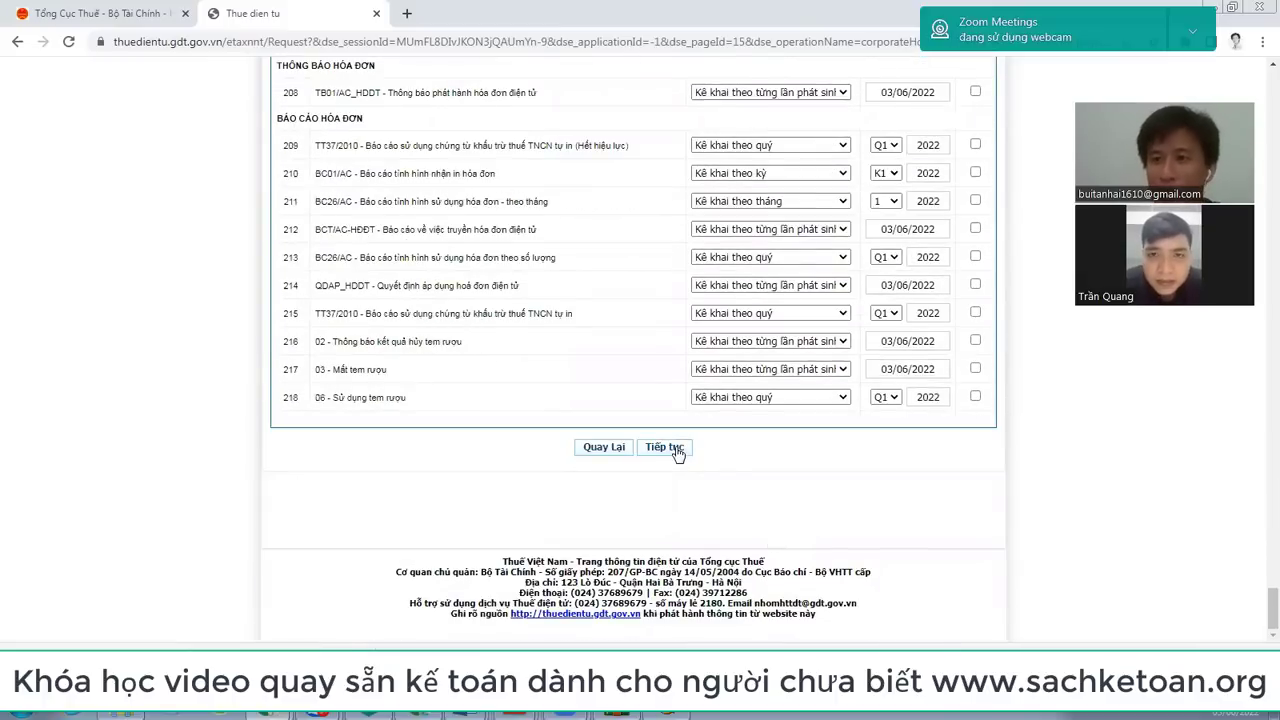
pyautogui.scroll(15, 677, 452)
pyautogui.scroll(10, 677, 452)
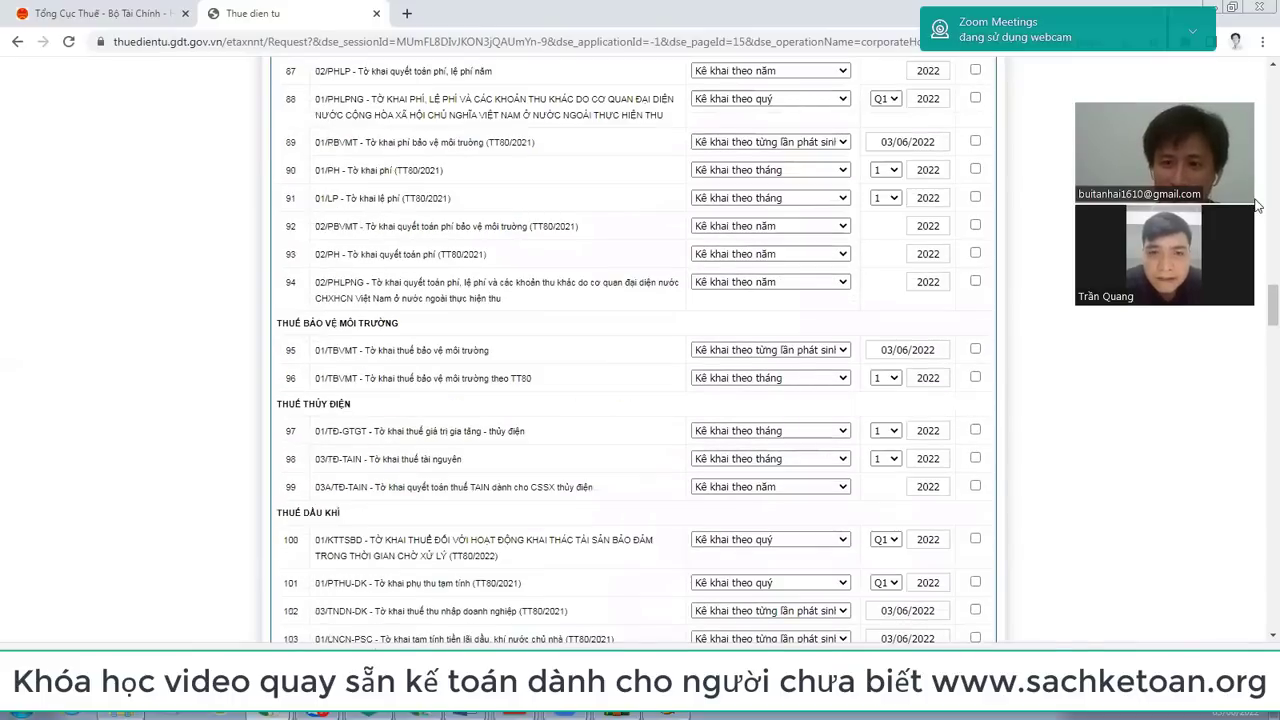
pyautogui.scroll(20, 586, 180)
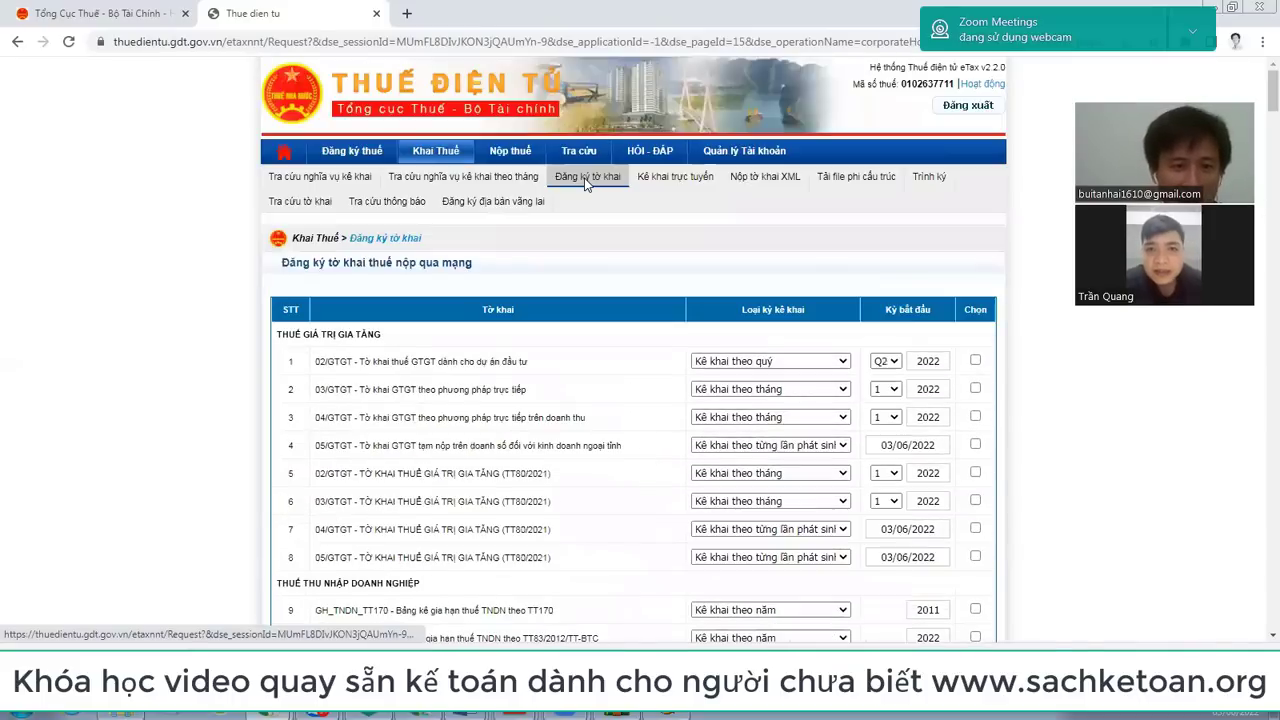
# Step: Reopen the registered-declarations list and highlight the 01/GTGT (TT80/2021) quarterly entry from Q1/2022
pyautogui.click(586, 171)
pyautogui.scroll(-2, 400, 310)
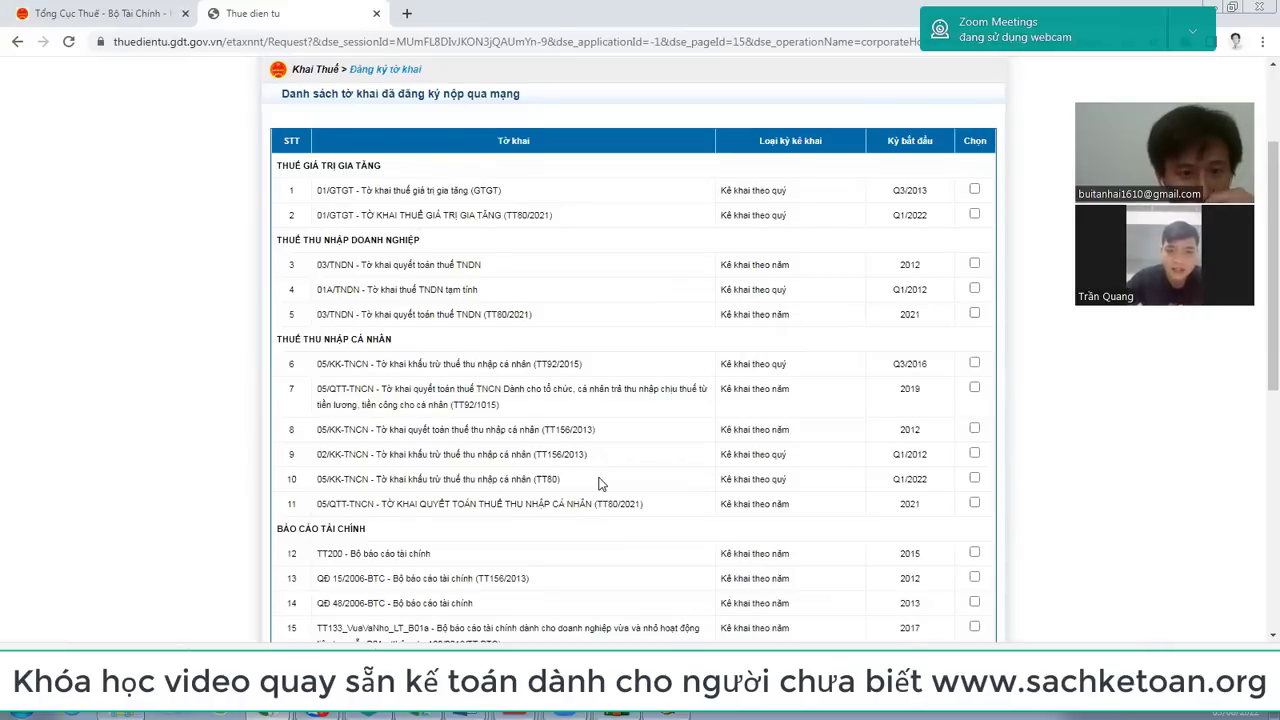
pyautogui.moveTo(314, 216); pyautogui.dragTo(567, 214)
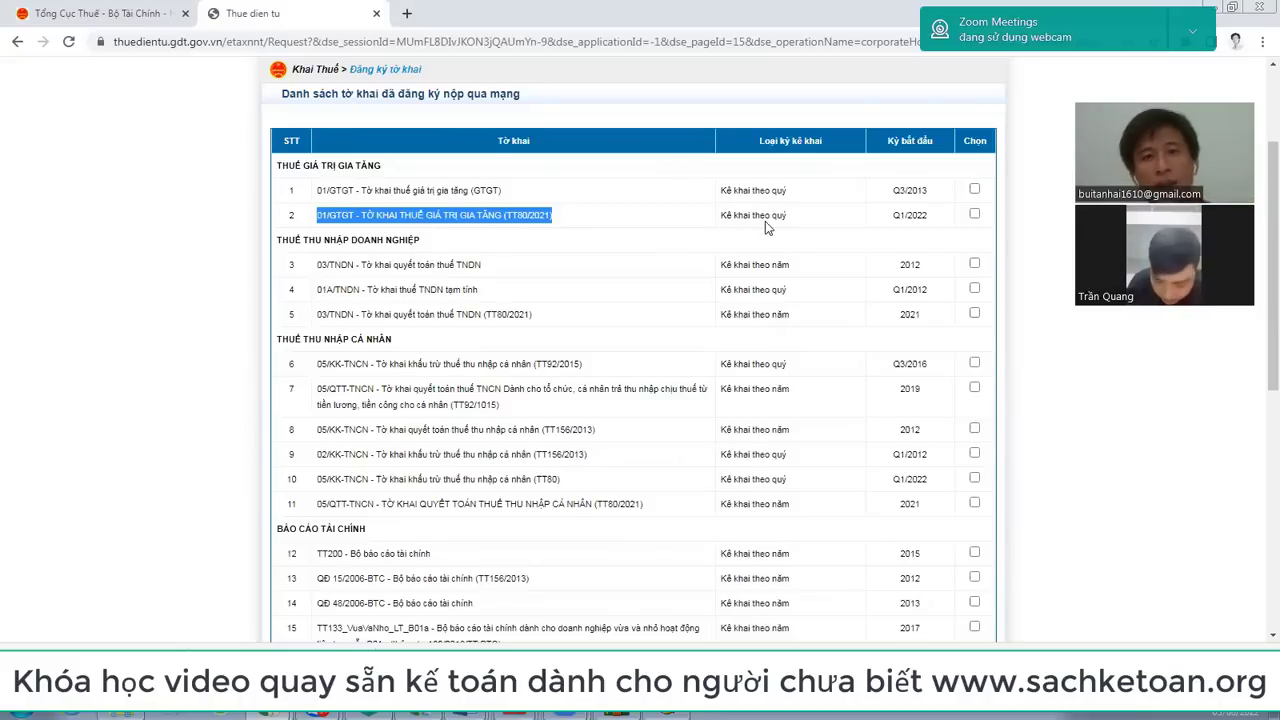
pyautogui.scroll(3, 765, 224)
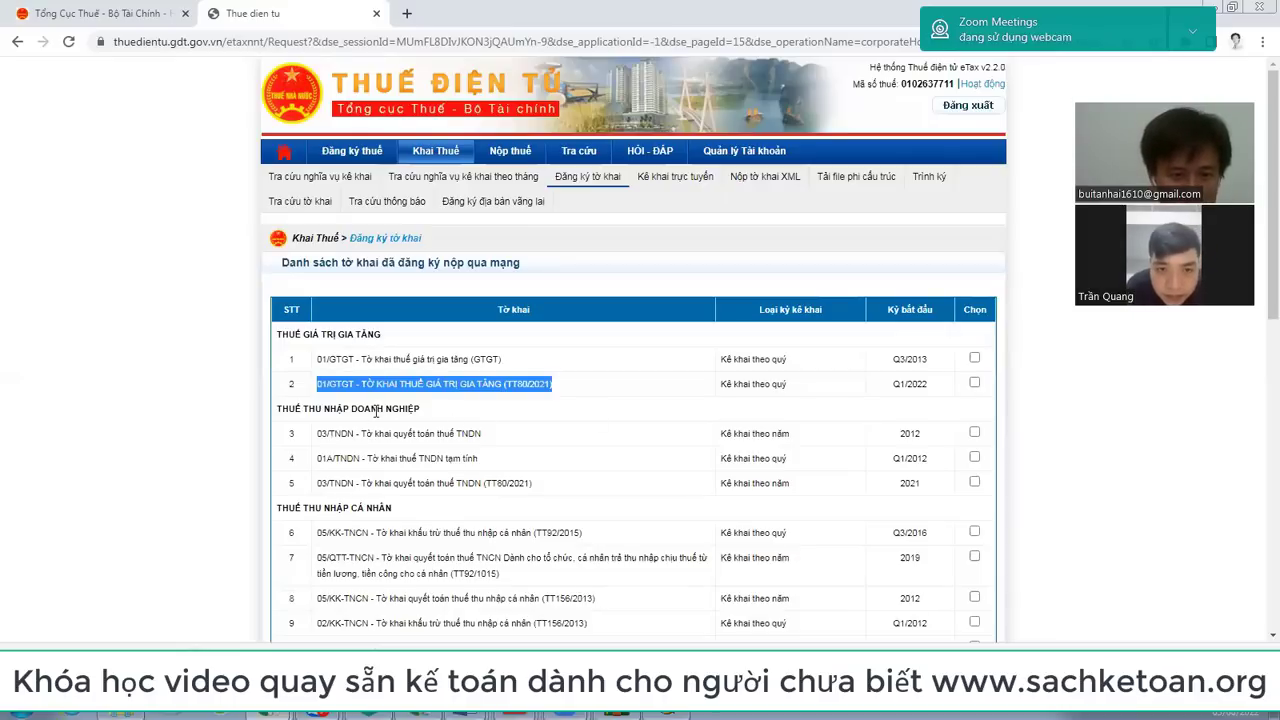
pyautogui.moveTo(320, 480); pyautogui.dragTo(575, 483)
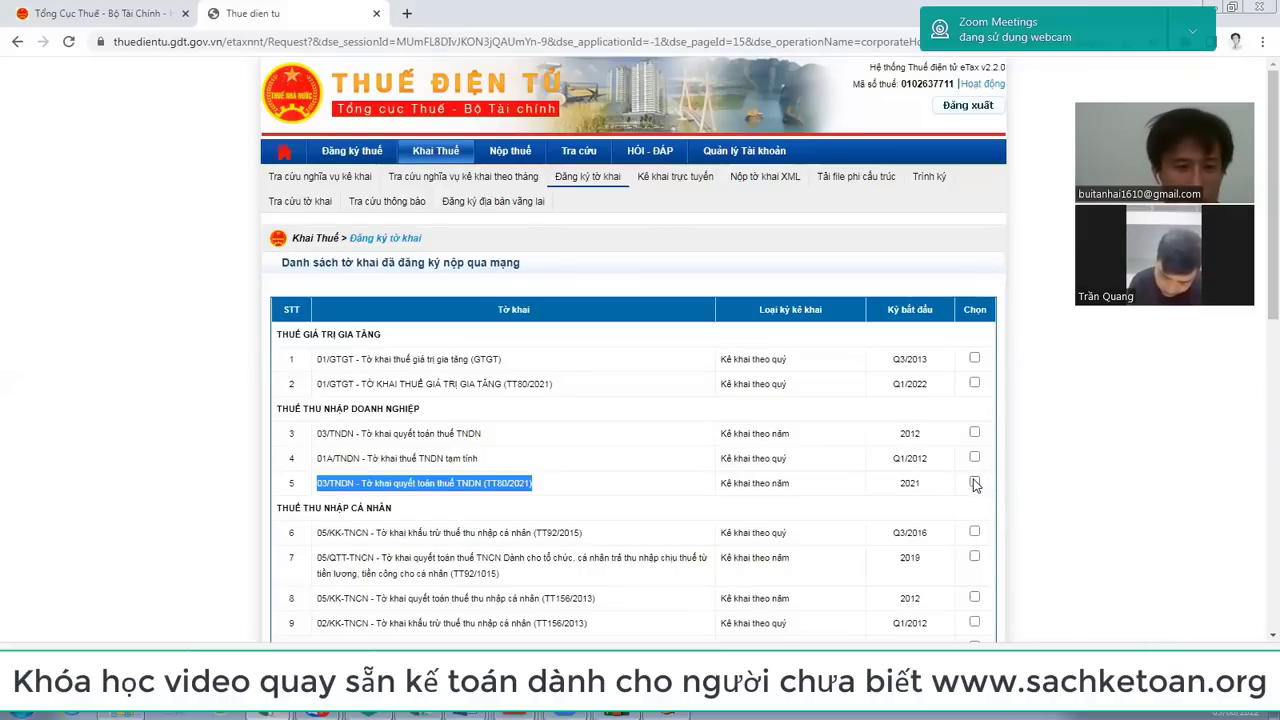
pyautogui.scroll(-1, 530, 505)
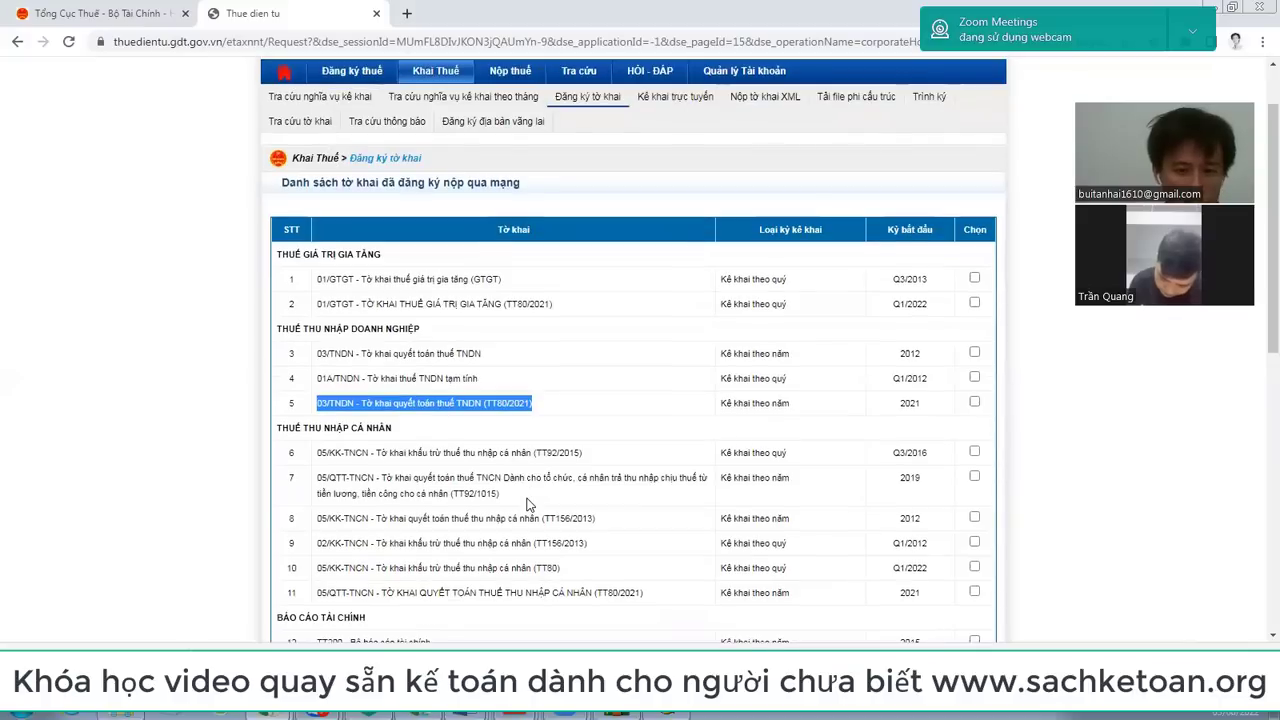
pyautogui.click(320, 567)
pyautogui.moveTo(320, 567); pyautogui.dragTo(996, 589)
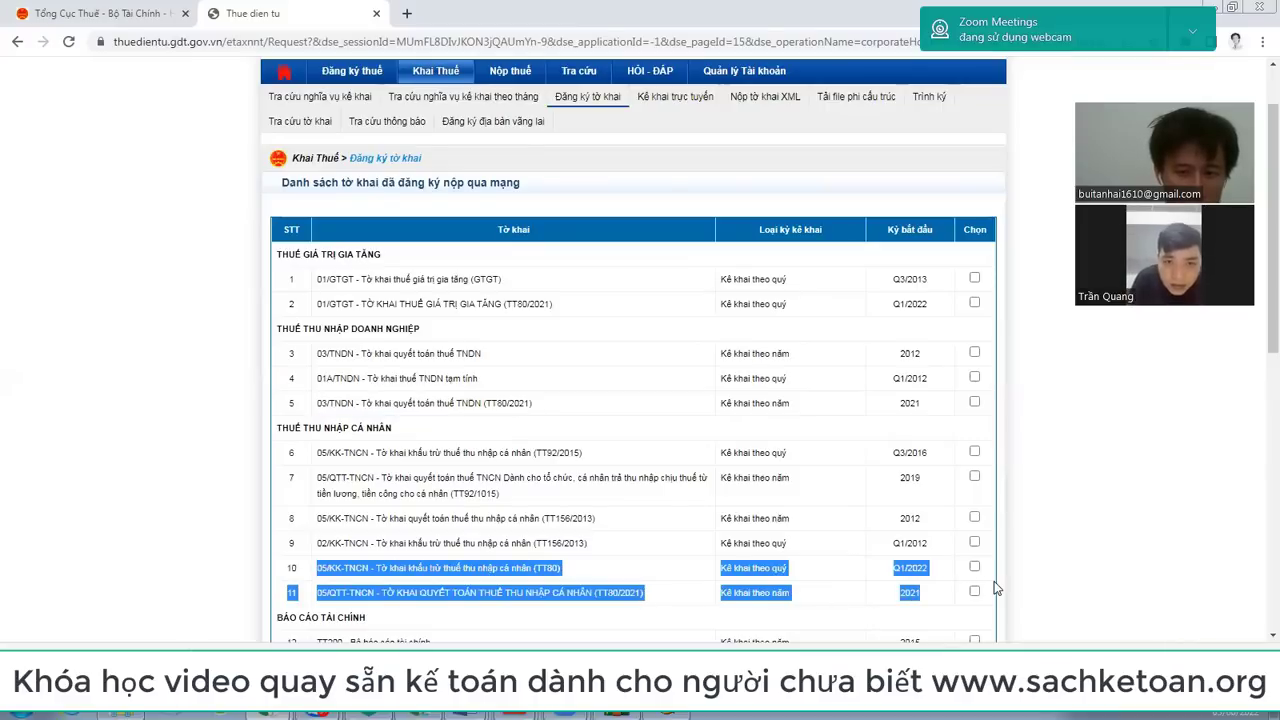
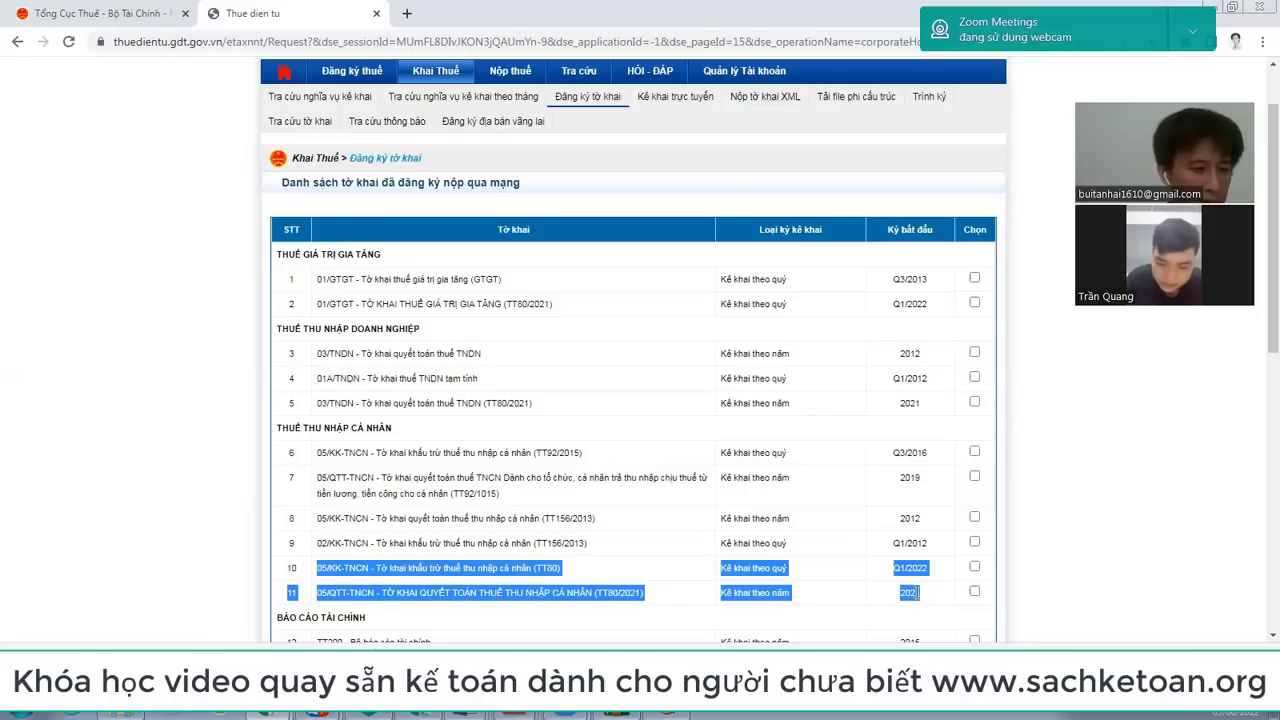
# Step: Highlight the TT200 financial report row (row 12) in the registered list, then clear it
pyautogui.scroll(-4, 731, 480)
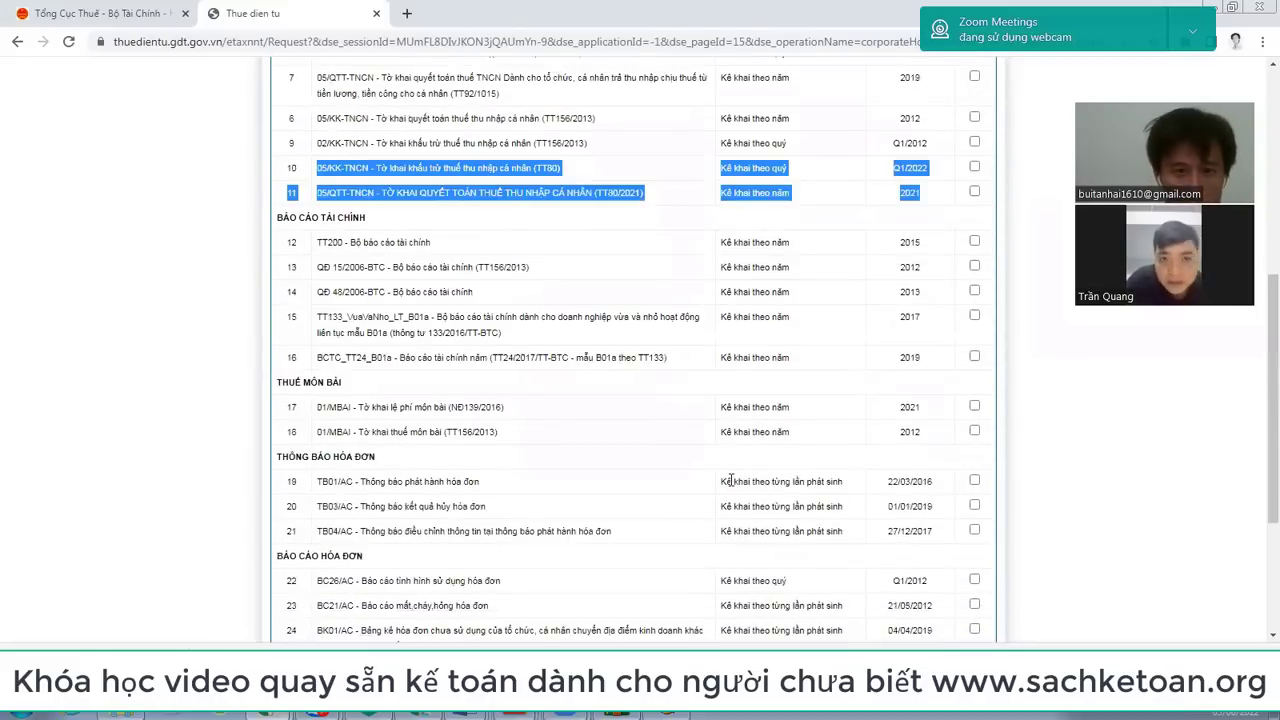
pyautogui.scroll(-2, 470, 290)
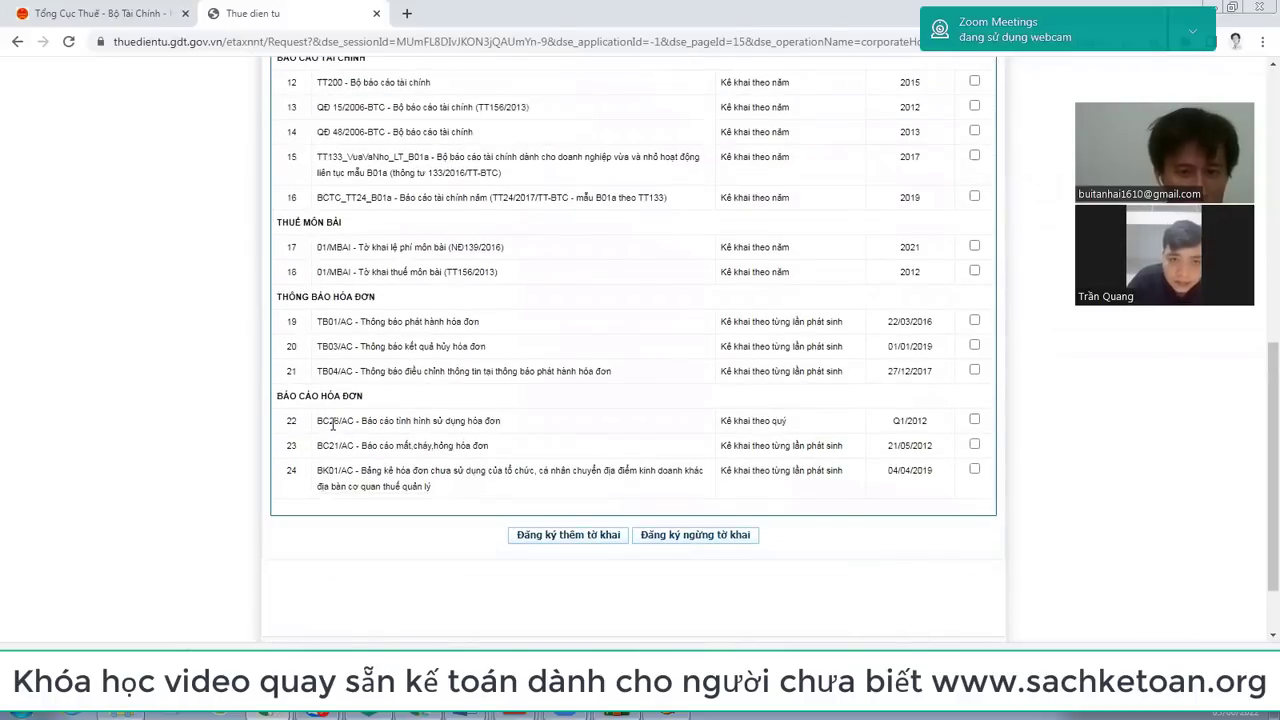
pyautogui.scroll(3, 333, 425)
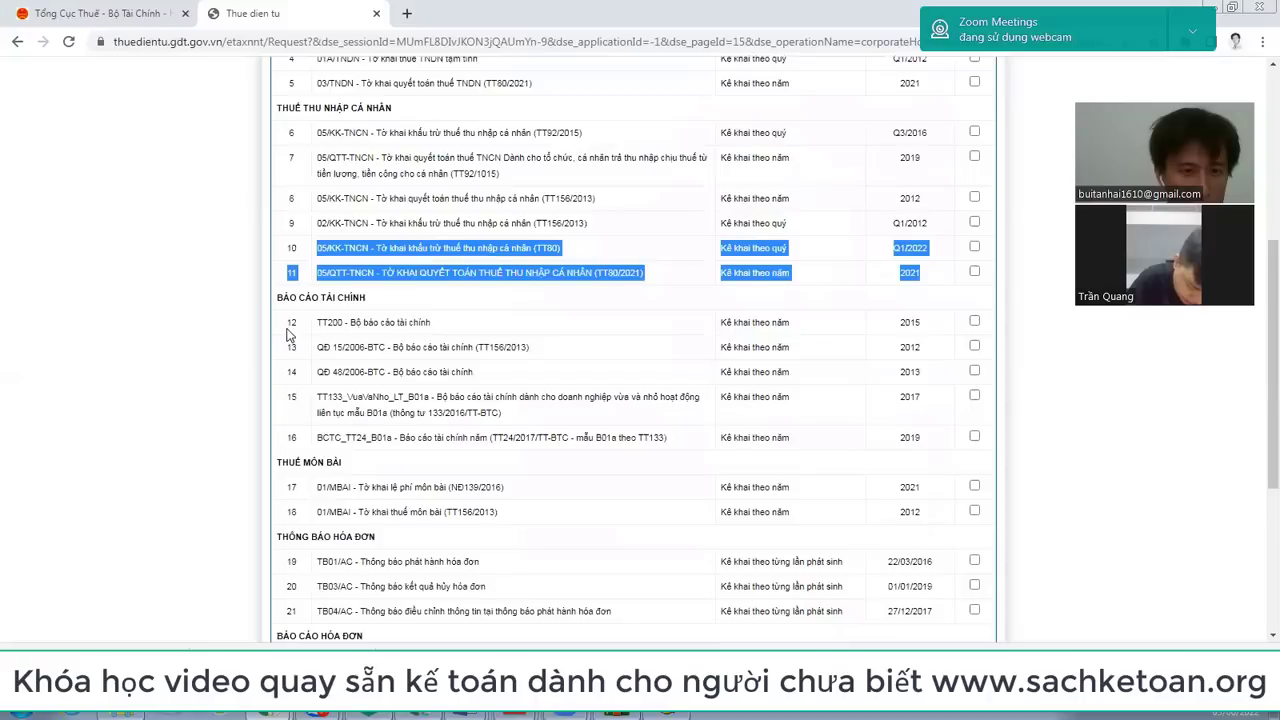
pyautogui.moveTo(288, 324); pyautogui.dragTo(1000, 328)
pyautogui.click(949, 328)
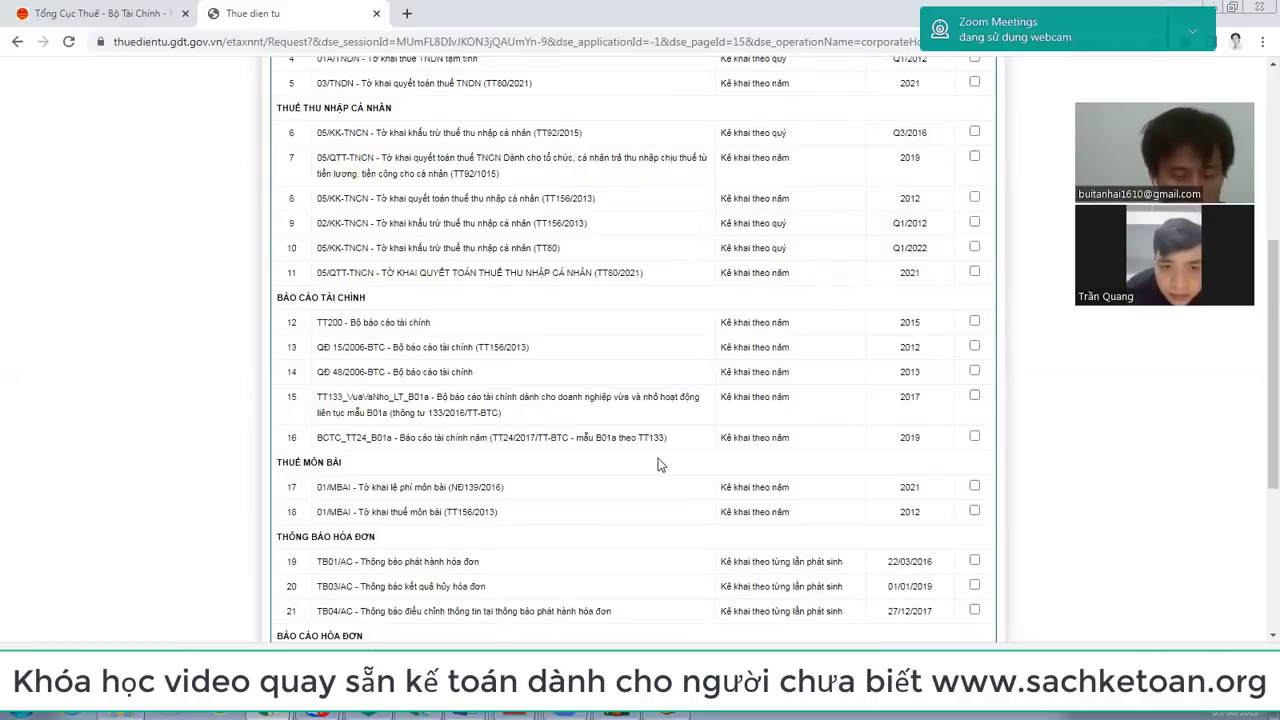
# Step: Highlight the TT80/2021 VAT, corporate tax finalisation, income-tax rows and the TT200 entry
pyautogui.scroll(-3, 658, 464)
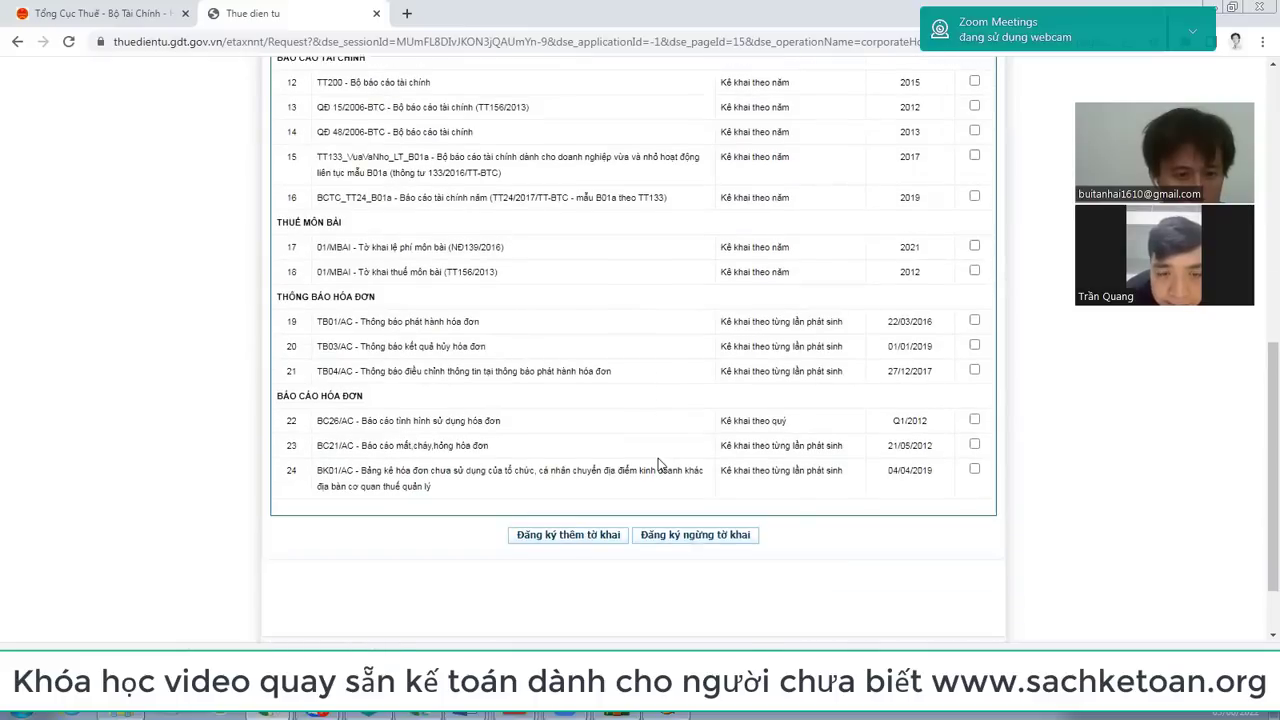
pyautogui.scroll(2, 658, 464)
pyautogui.scroll(2, 658, 464)
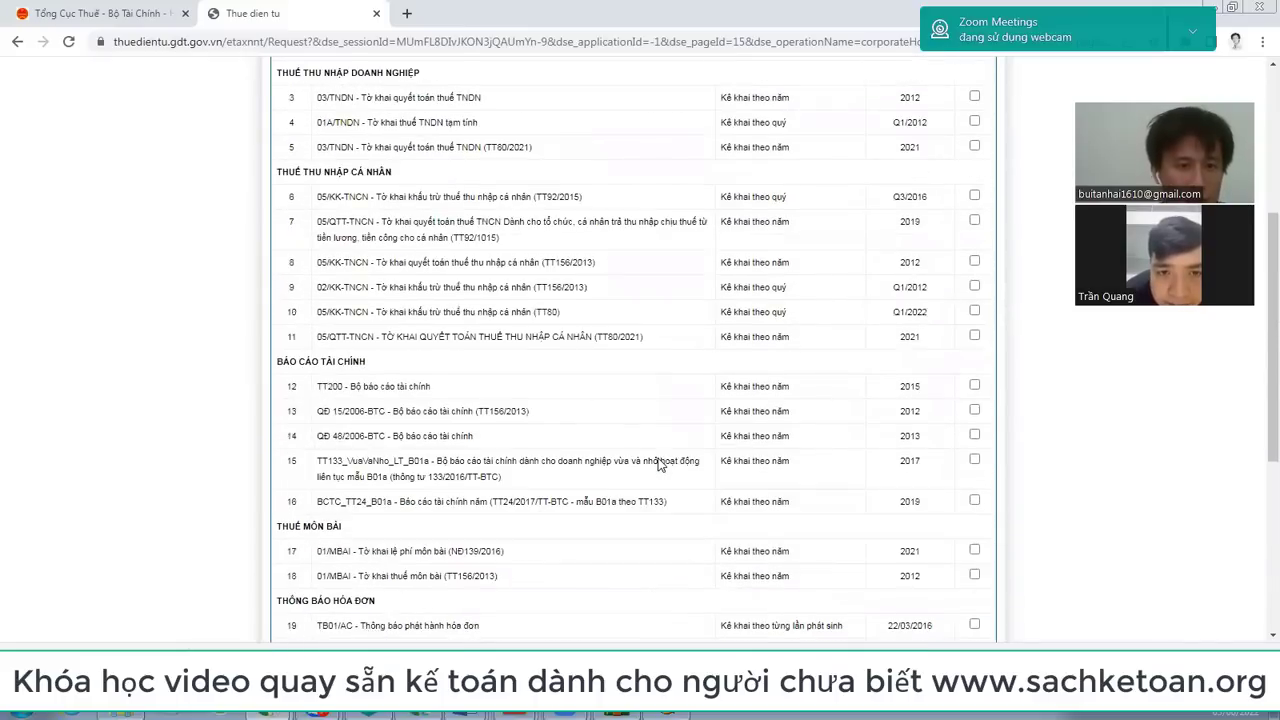
pyautogui.scroll(4, 658, 464)
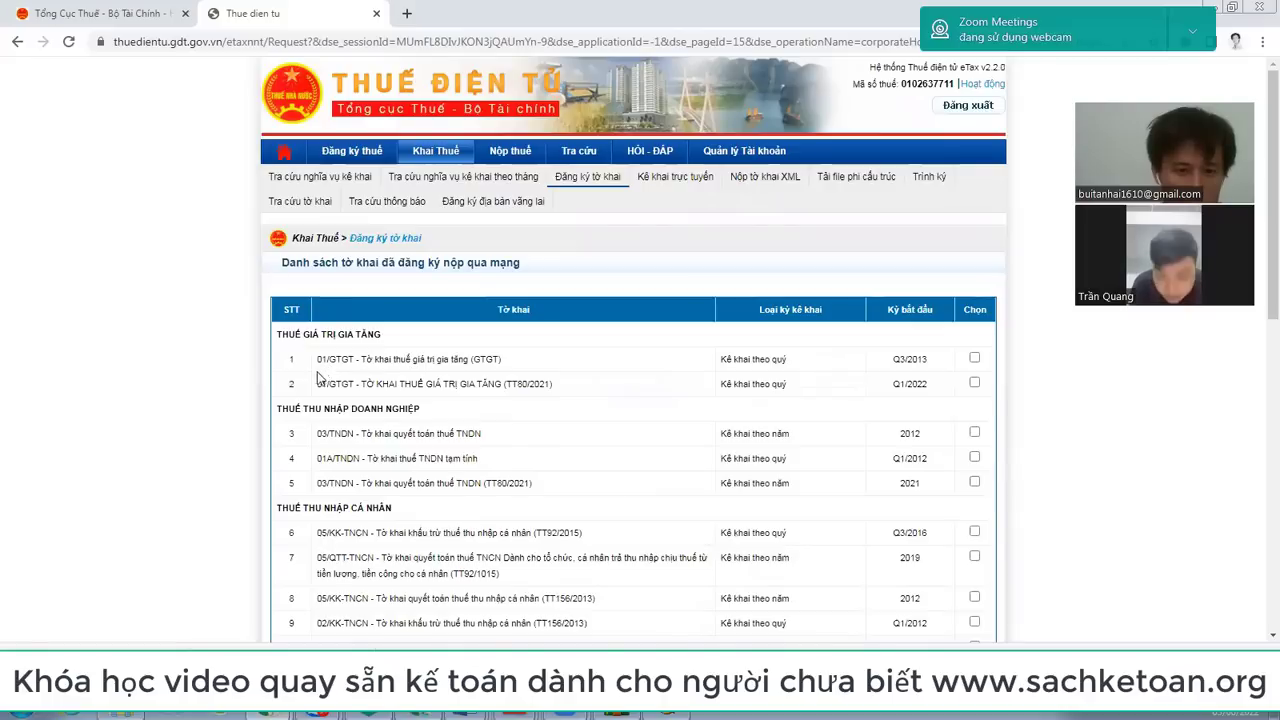
pyautogui.moveTo(290, 387); pyautogui.dragTo(988, 394)
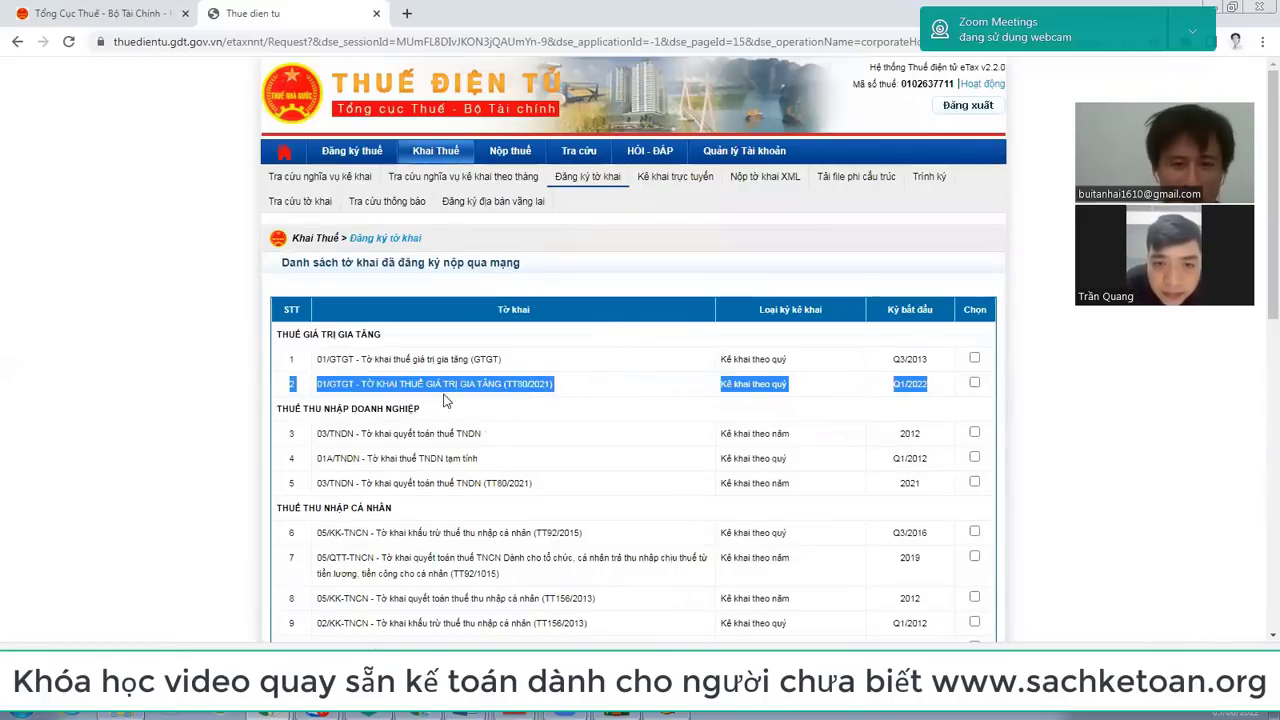
pyautogui.scroll(-1, 402, 391)
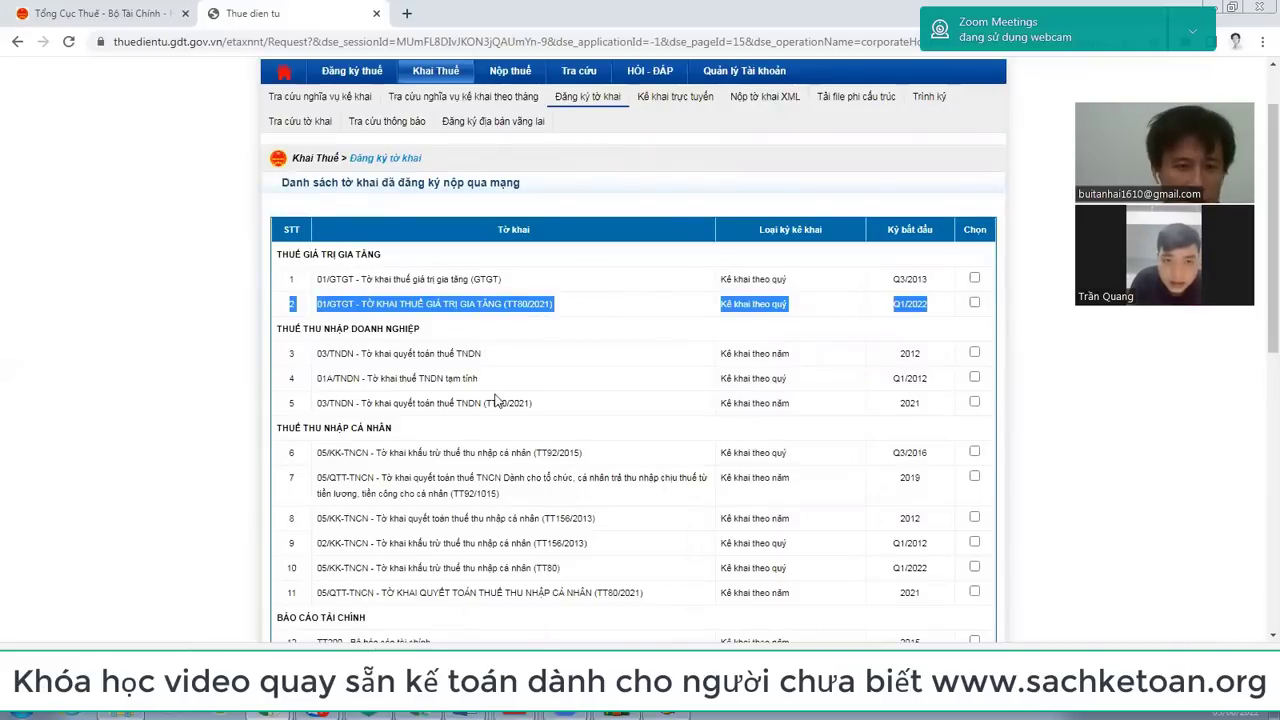
pyautogui.moveTo(285, 403); pyautogui.dragTo(955, 403)
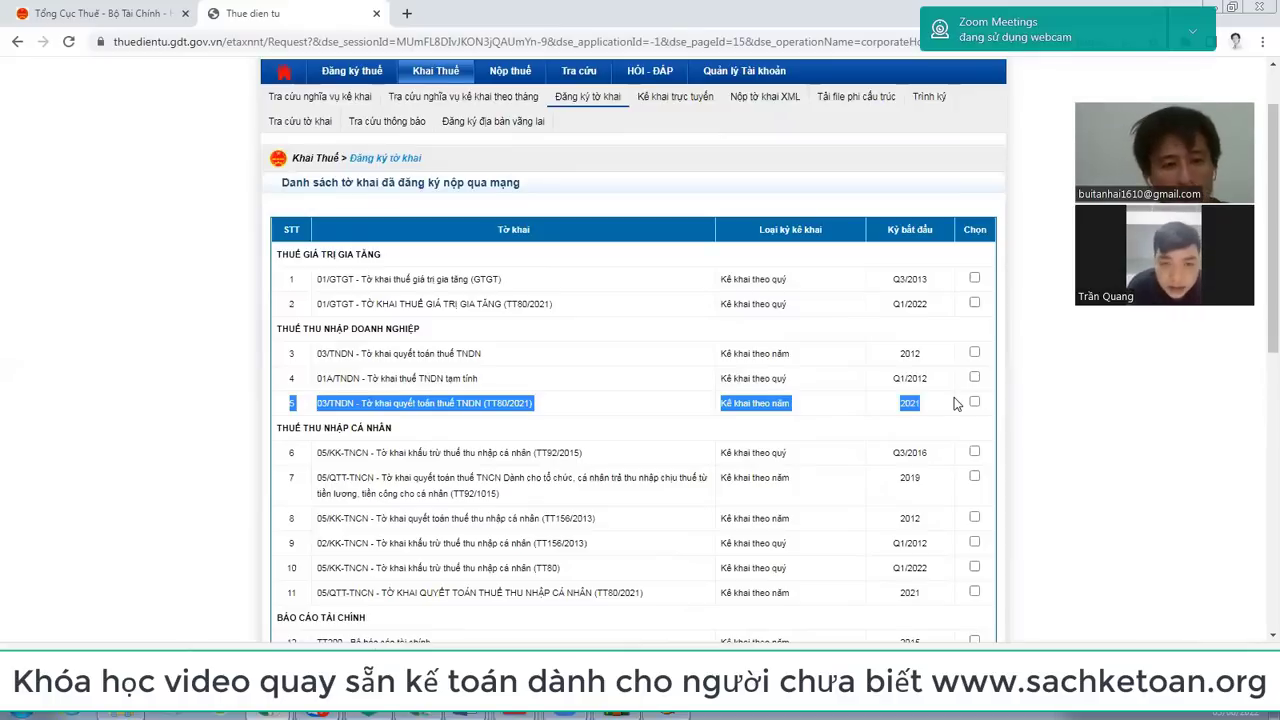
pyautogui.scroll(-3, 550, 444)
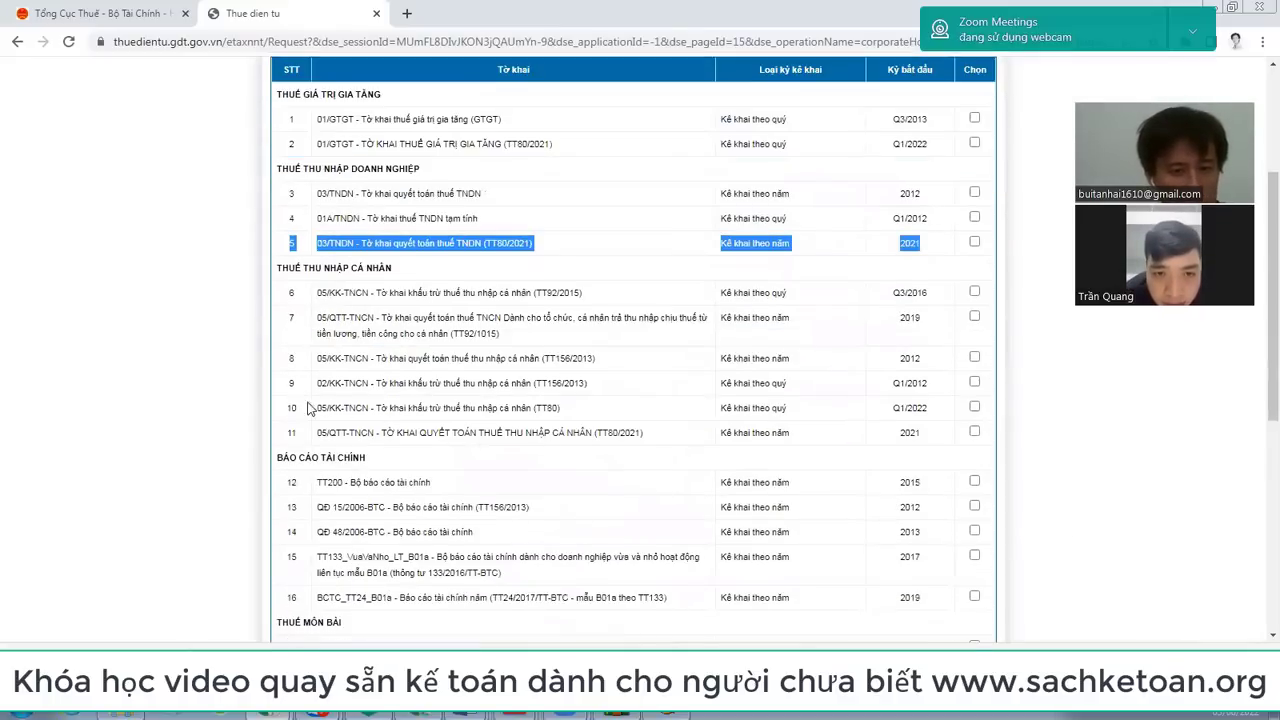
pyautogui.moveTo(287, 414); pyautogui.dragTo(966, 434)
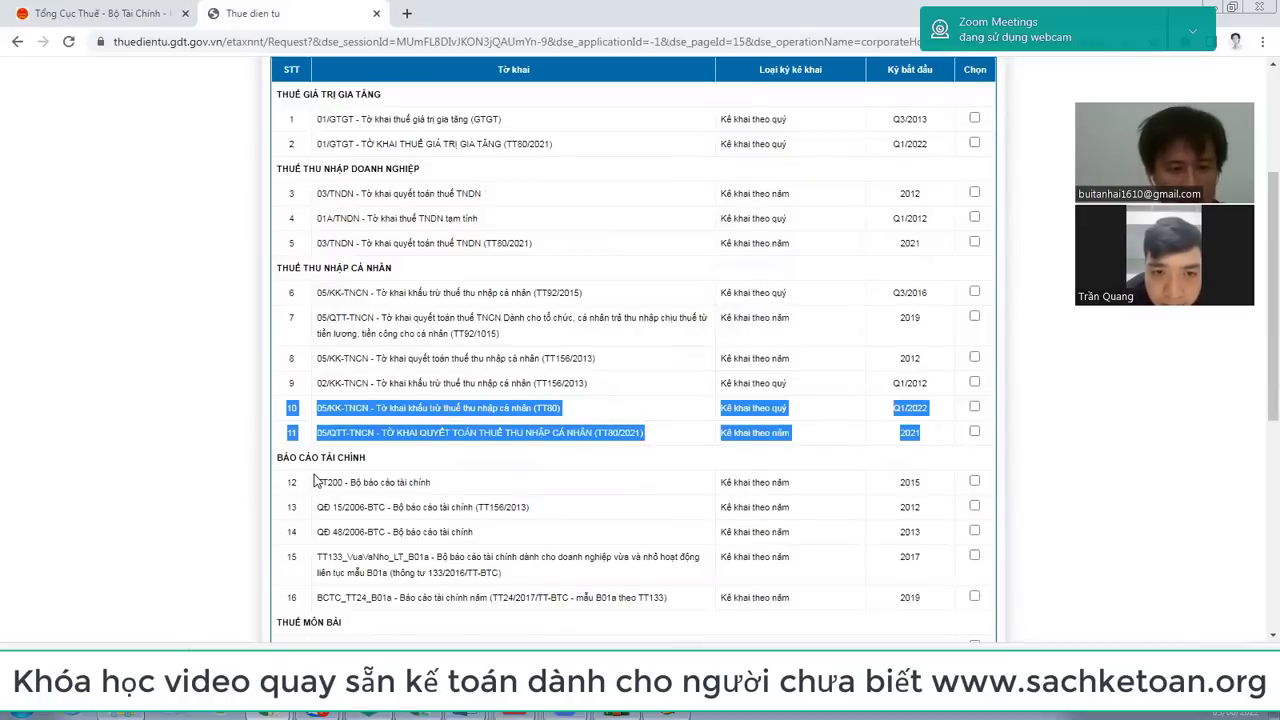
pyautogui.moveTo(314, 483); pyautogui.dragTo(470, 484)
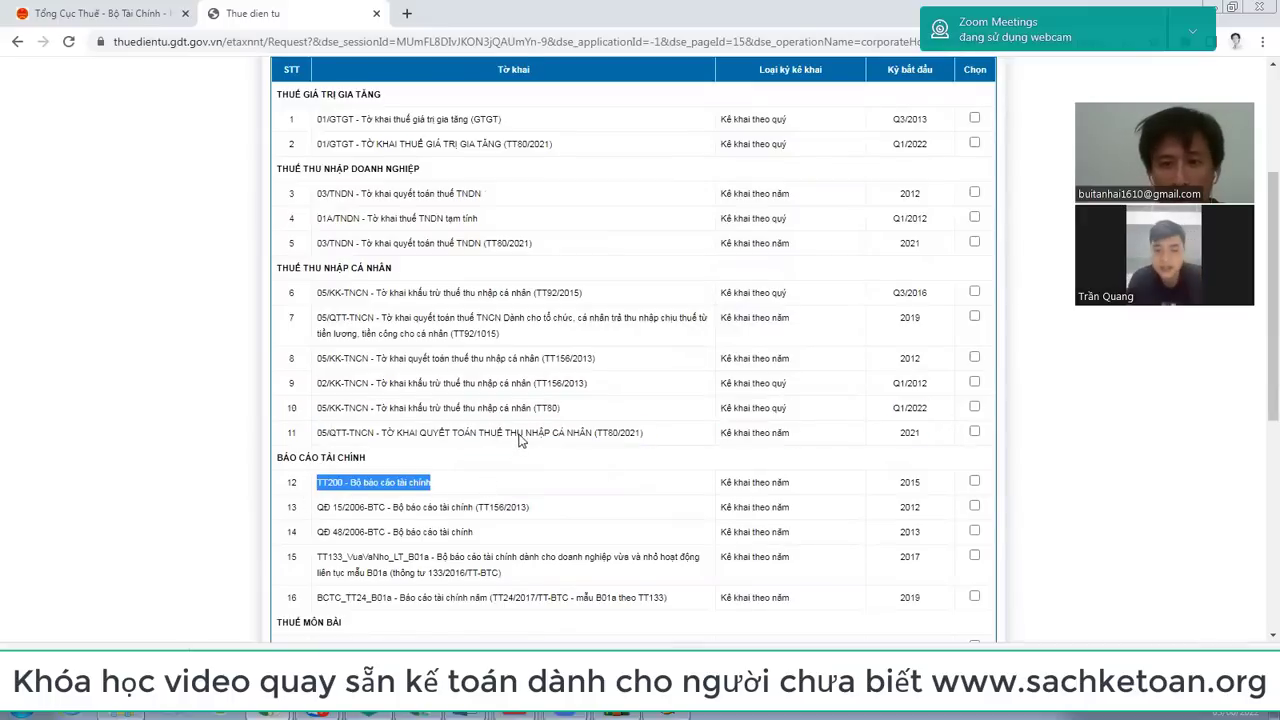
pyautogui.scroll(3, 517, 443)
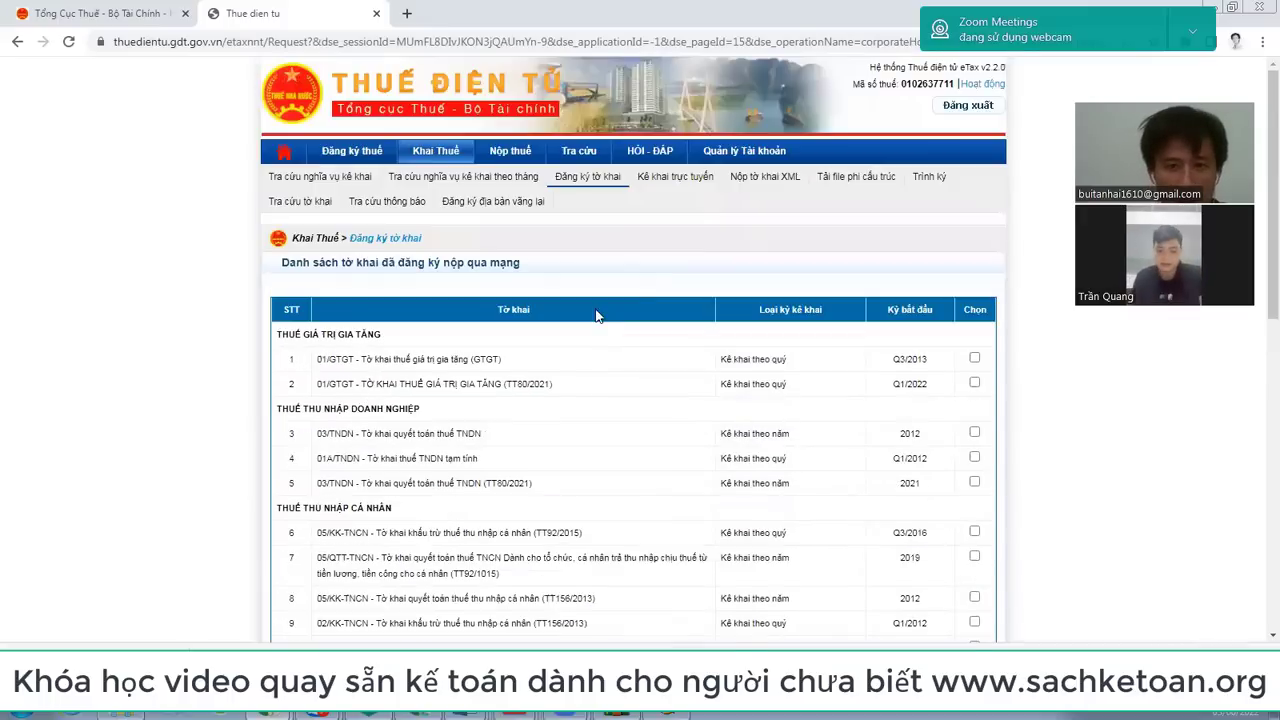
# Step: Reload the registered declarations list several times and look through it
pyautogui.click(590, 186)
pyautogui.click(588, 177)
pyautogui.scroll(-1, 333, 385)
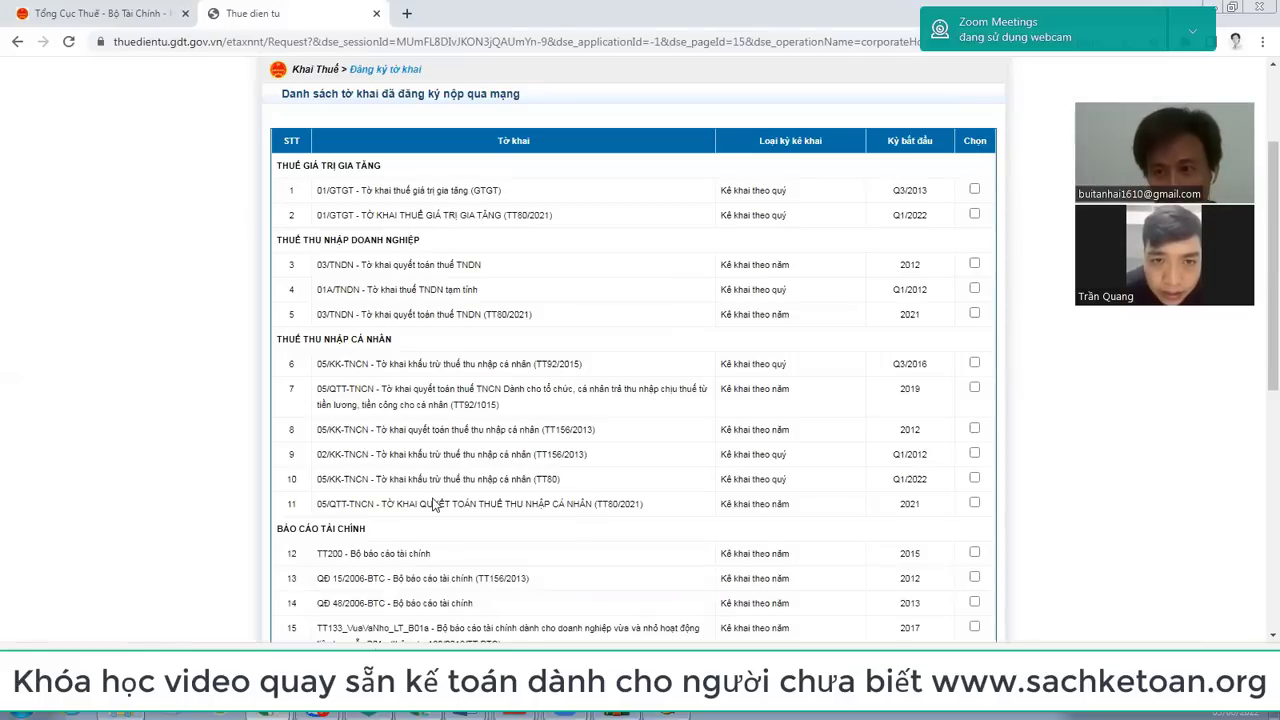
pyautogui.scroll(2, 452, 345)
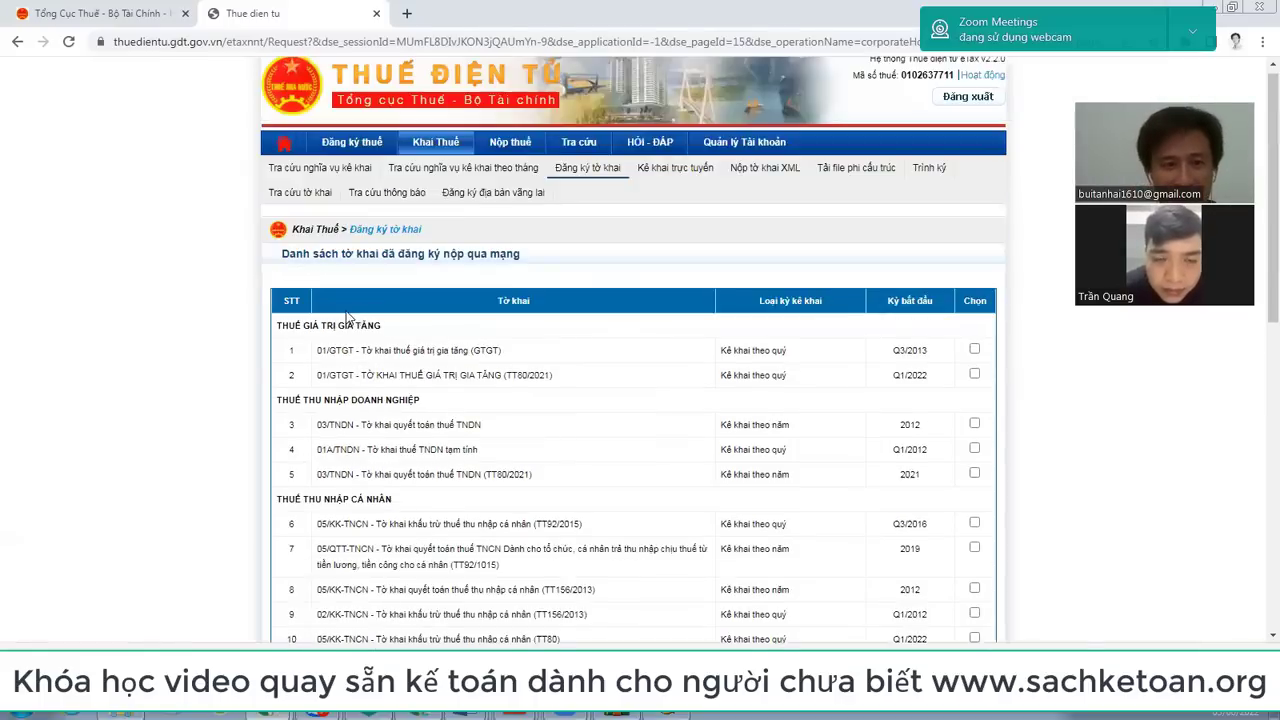
pyautogui.scroll(1, 600, 184)
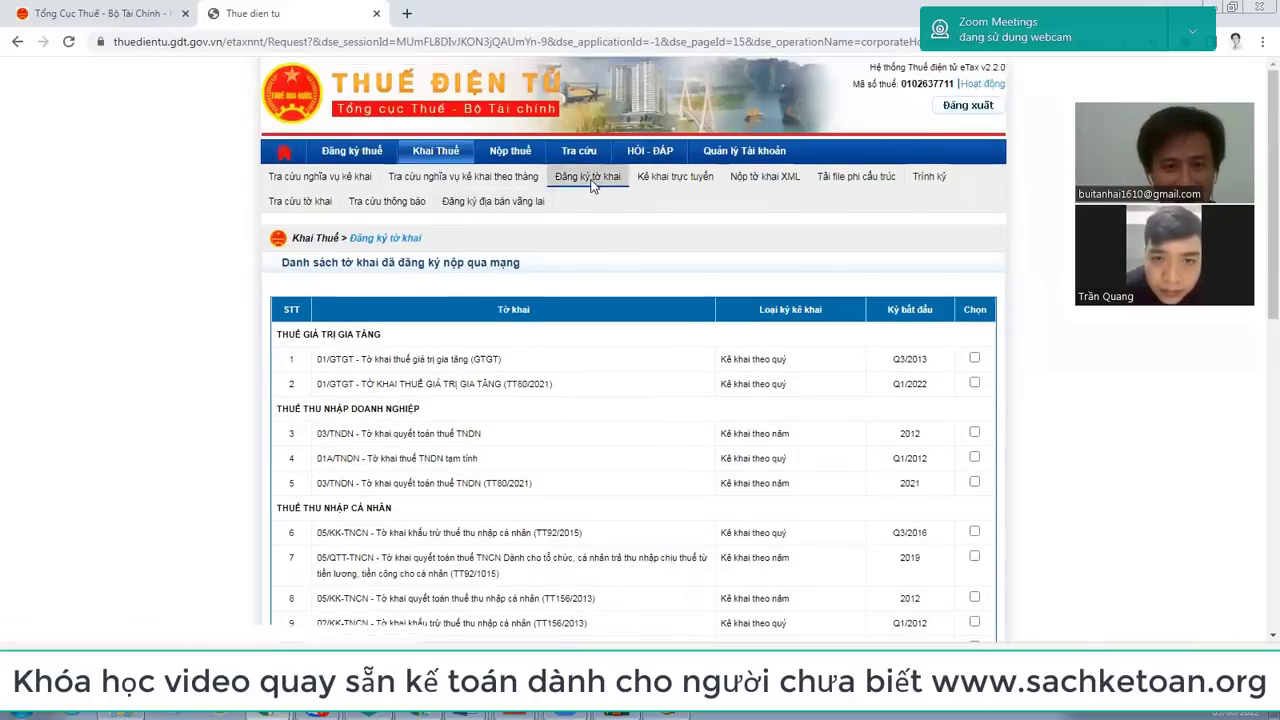
pyautogui.click(591, 185)
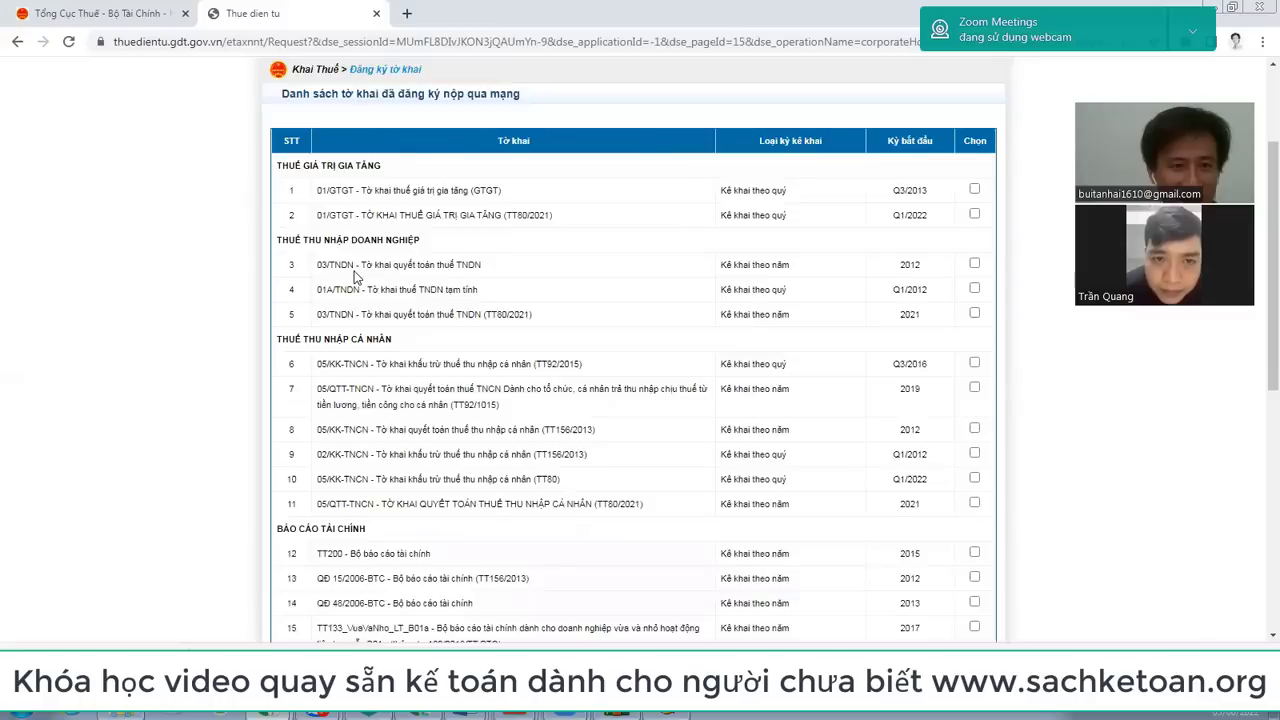
pyautogui.scroll(-1, 365, 296)
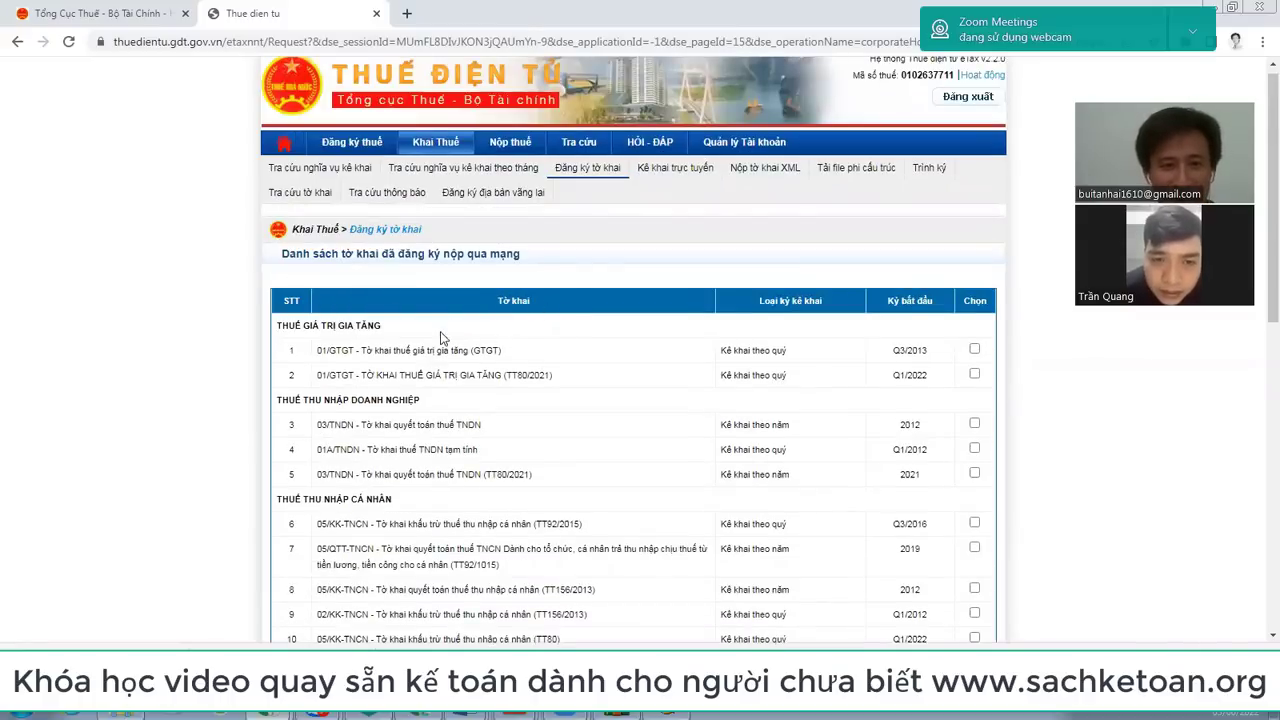
pyautogui.scroll(-4, 437, 366)
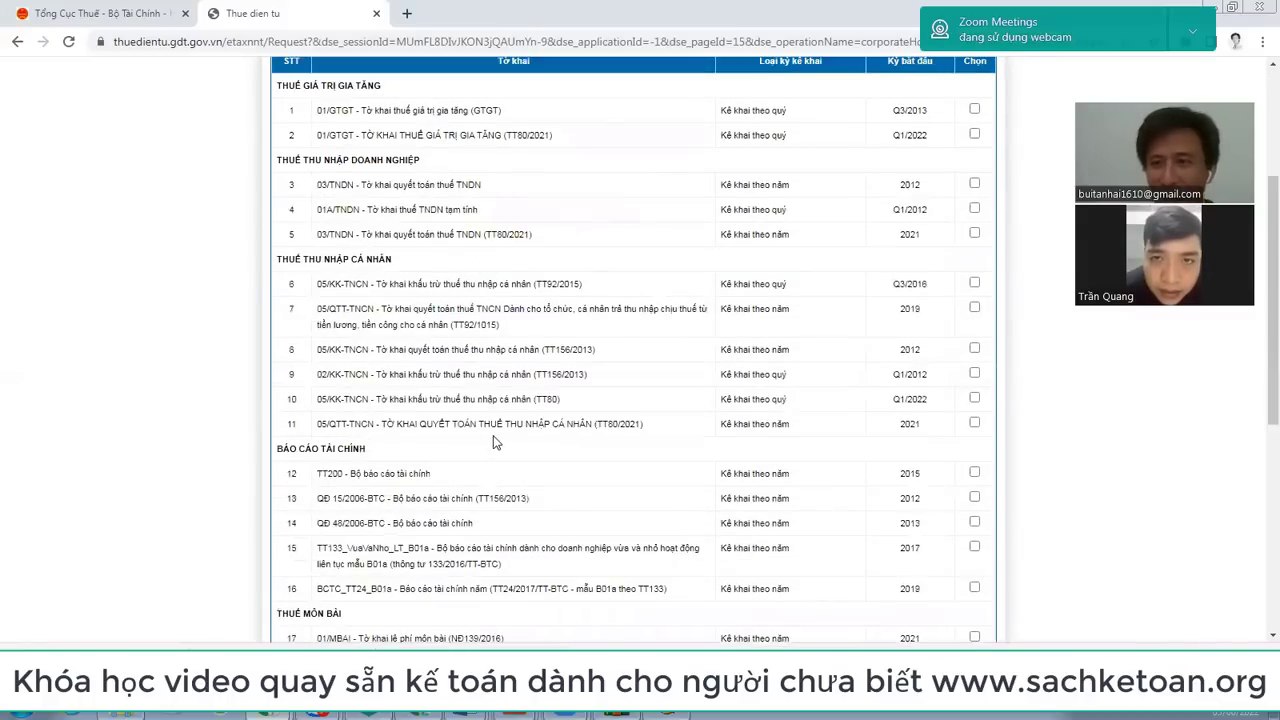
pyautogui.scroll(4, 495, 445)
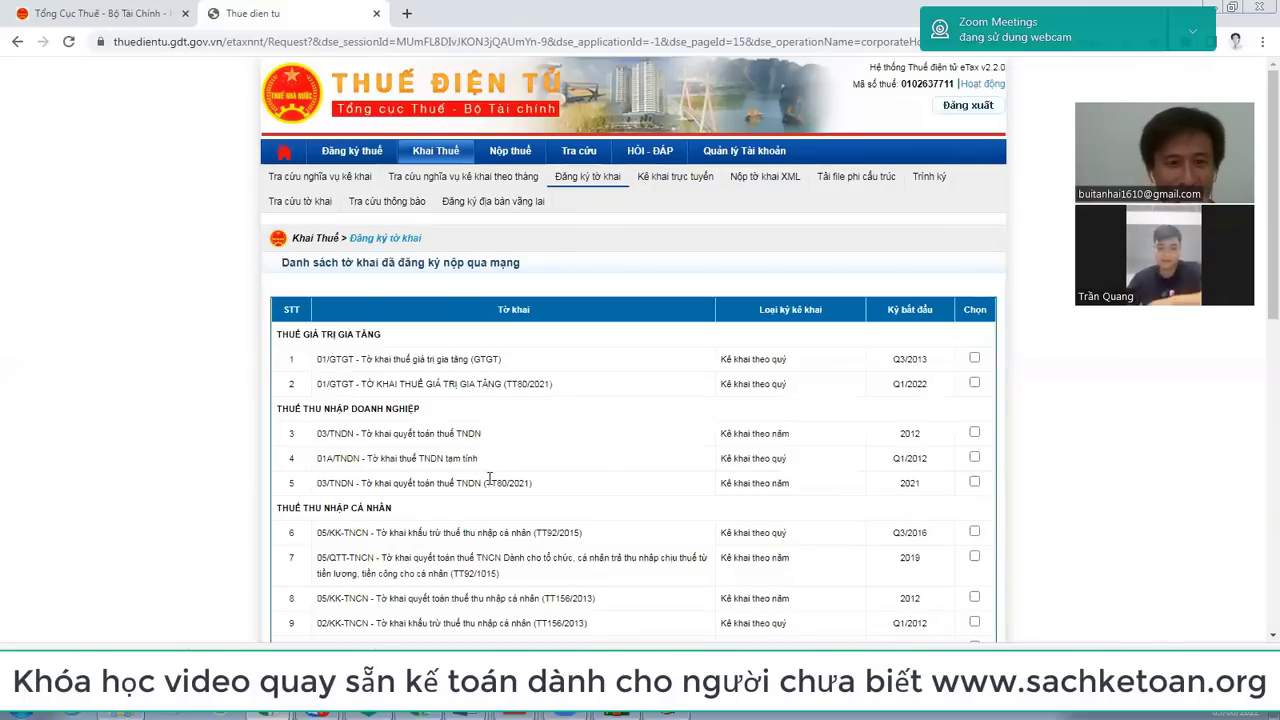
pyautogui.scroll(-8, 600, 488)
pyautogui.scroll(8, 638, 490)
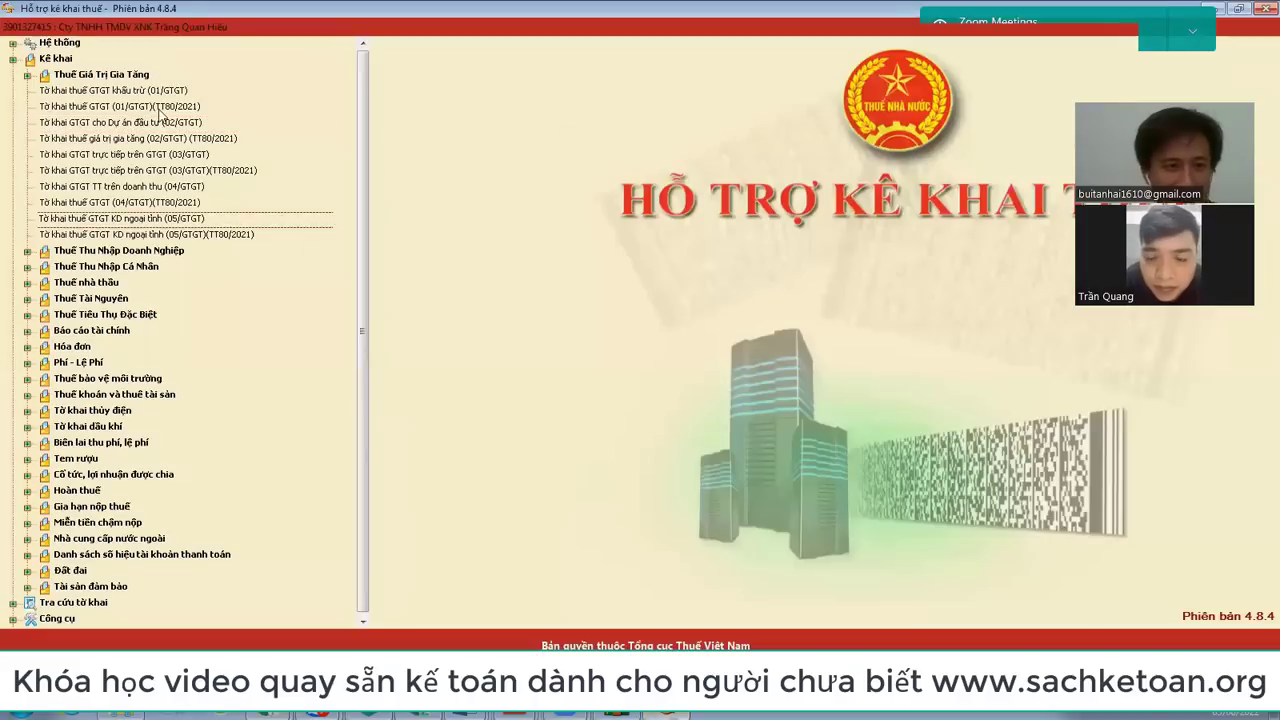
# Step: Open the 01/GTGT VAT declaration in HTKK for the monthly period May 2022
pyautogui.doubleClick(160, 91)
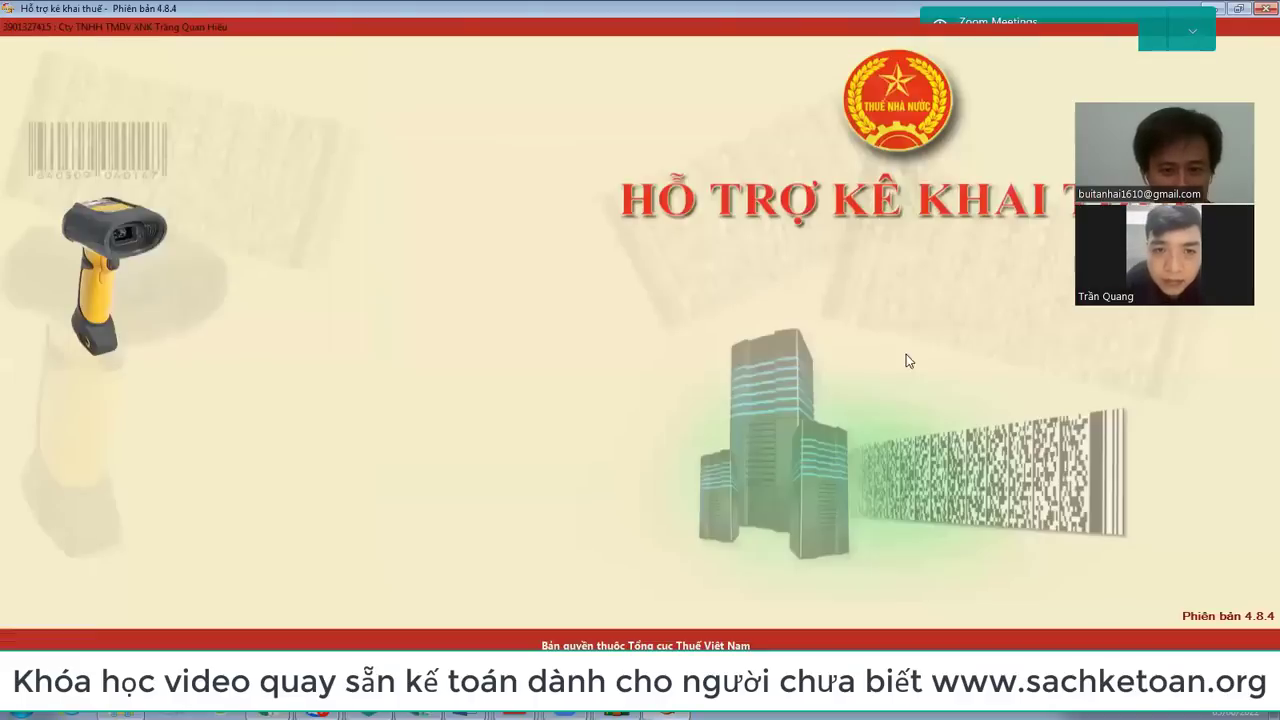
pyautogui.click(614, 489)
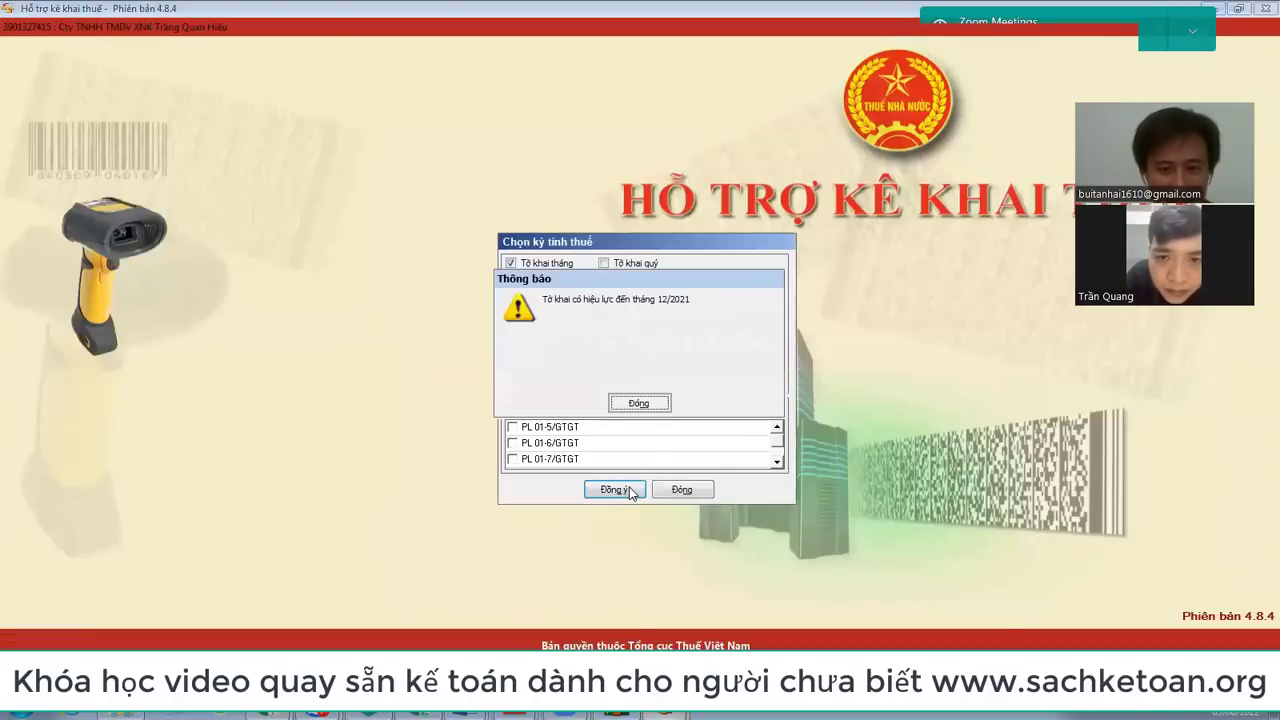
pyautogui.click(645, 403)
pyautogui.click(682, 490)
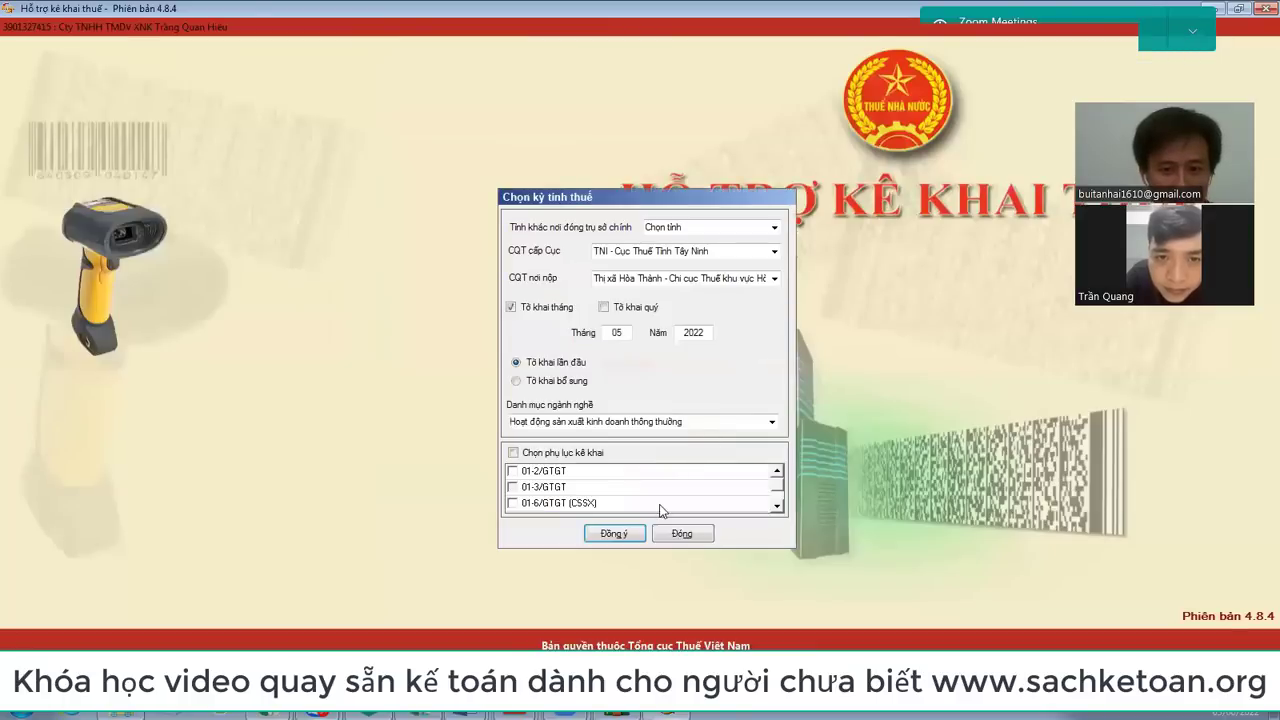
pyautogui.click(618, 532)
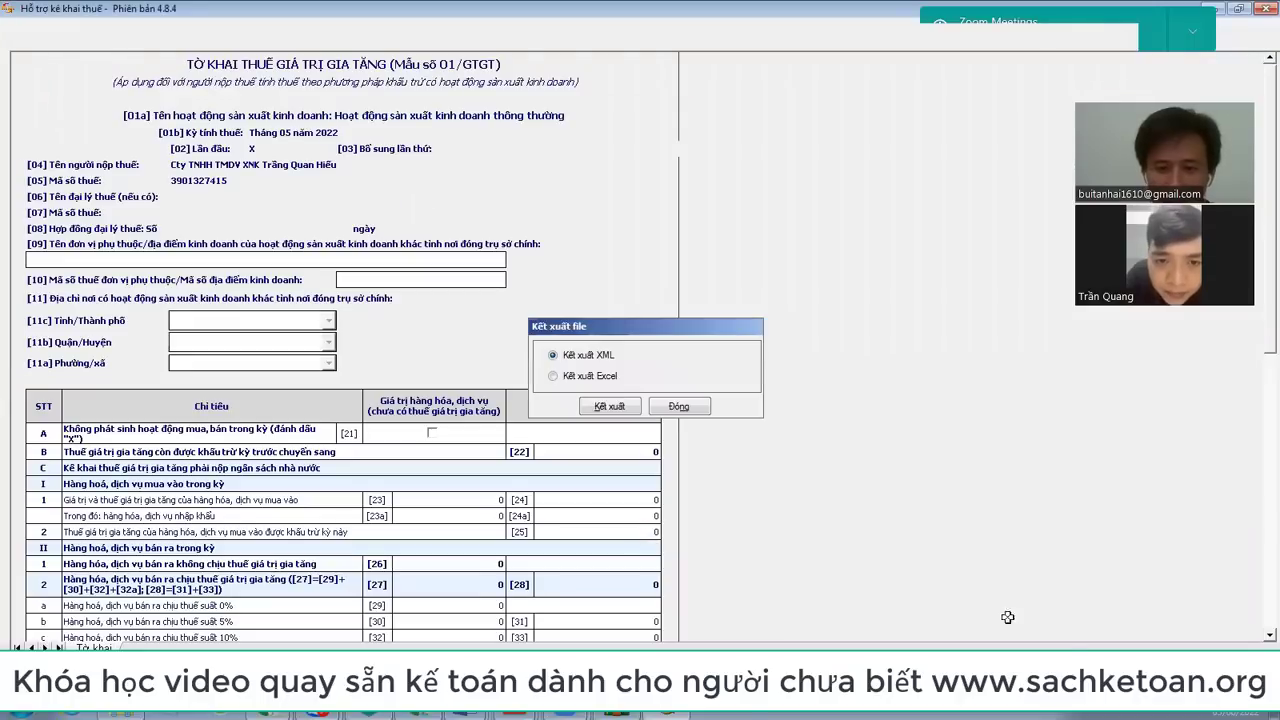
# Step: Cancel the declaration's XML export and return to the eTax portal in Chrome
pyautogui.click(614, 412)
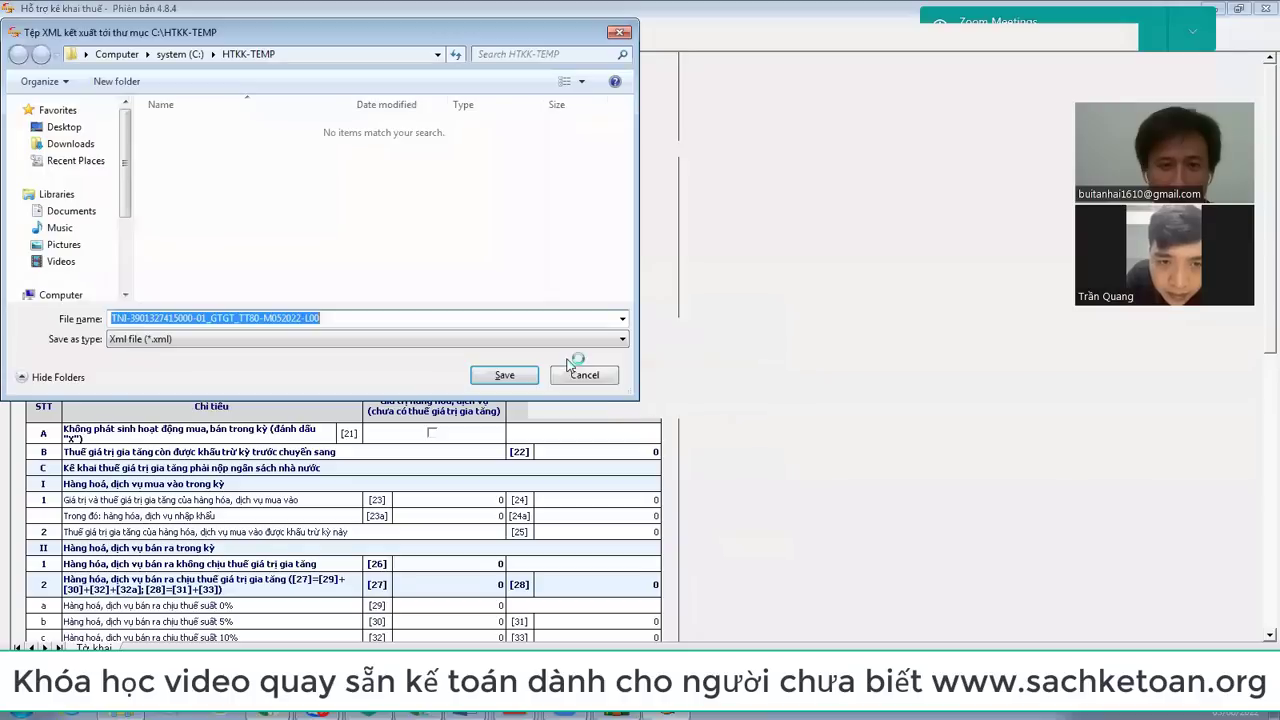
pyautogui.click(585, 376)
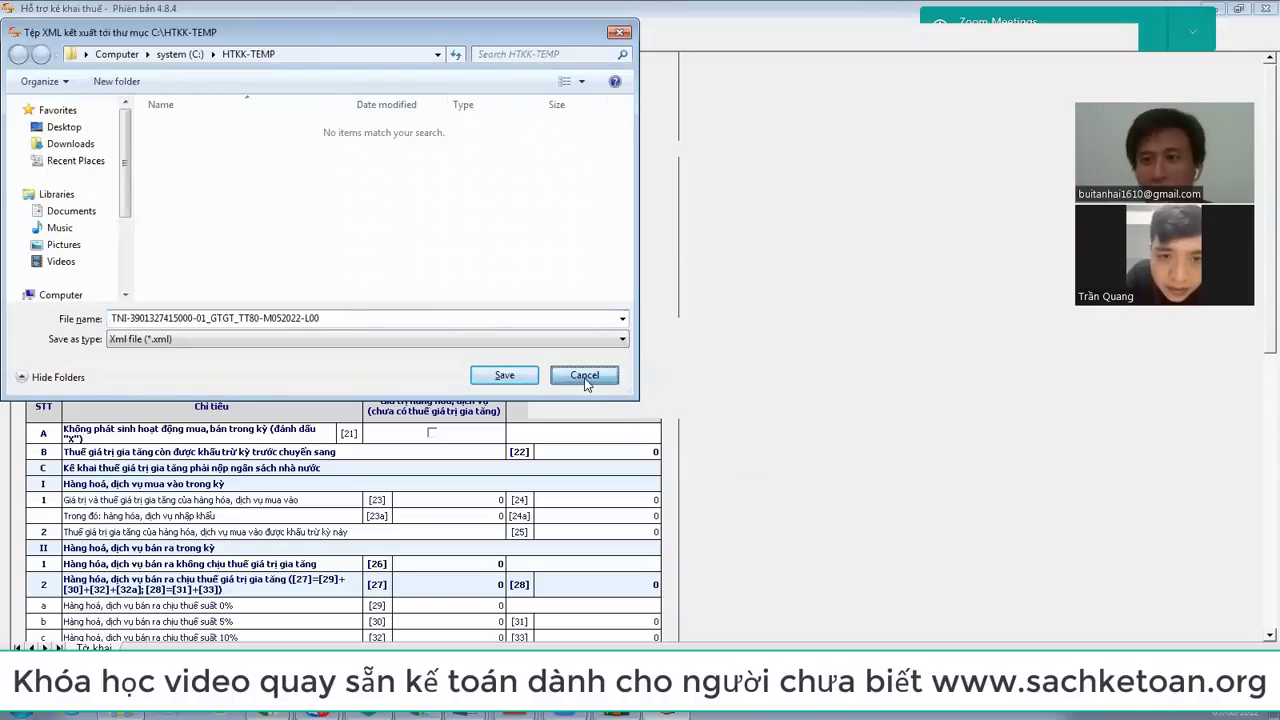
pyautogui.hotkey('alt', 'Tab')
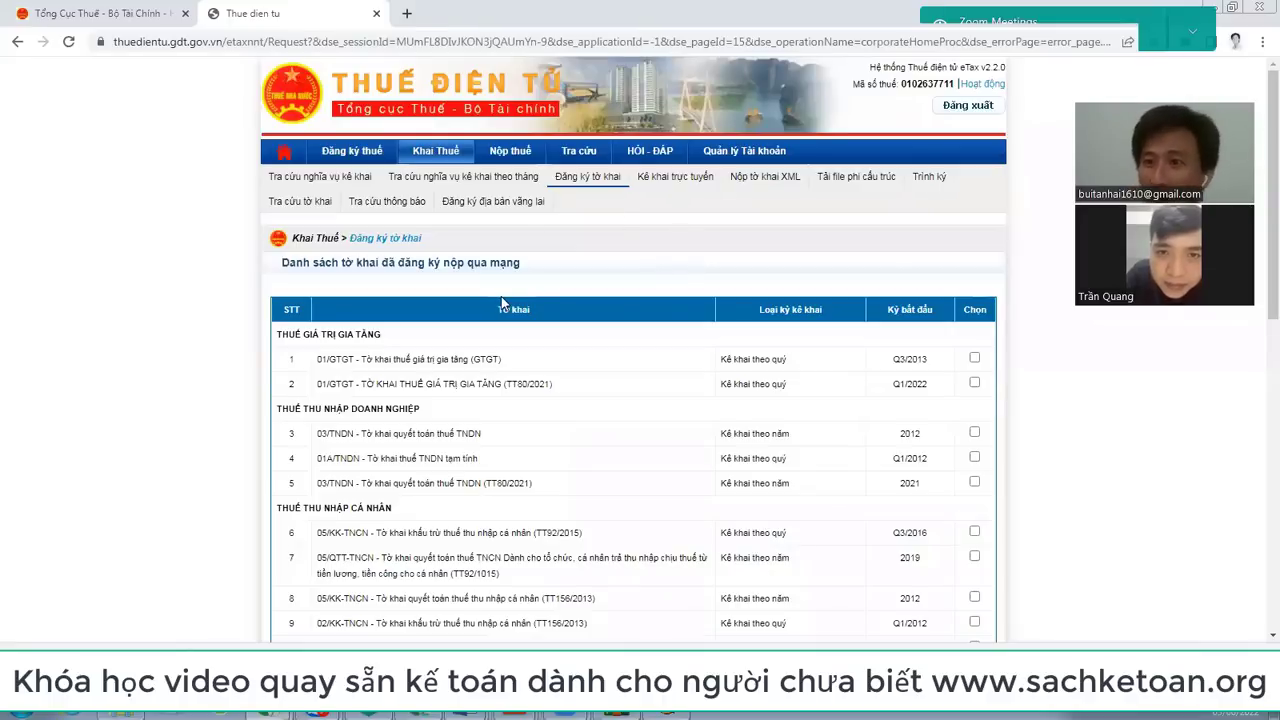
# Step: Open the Nộp tờ khai XML form and dismiss the file chooser without attaching anything
pyautogui.click(781, 179)
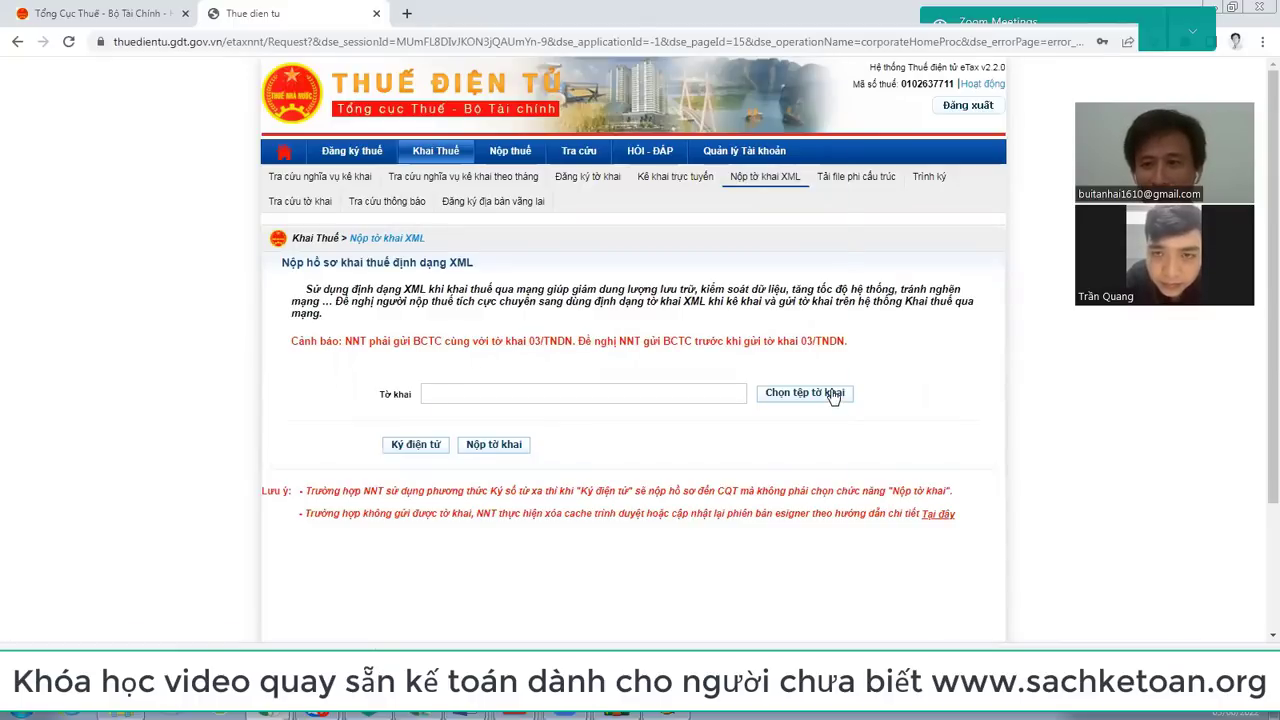
pyautogui.click(833, 395)
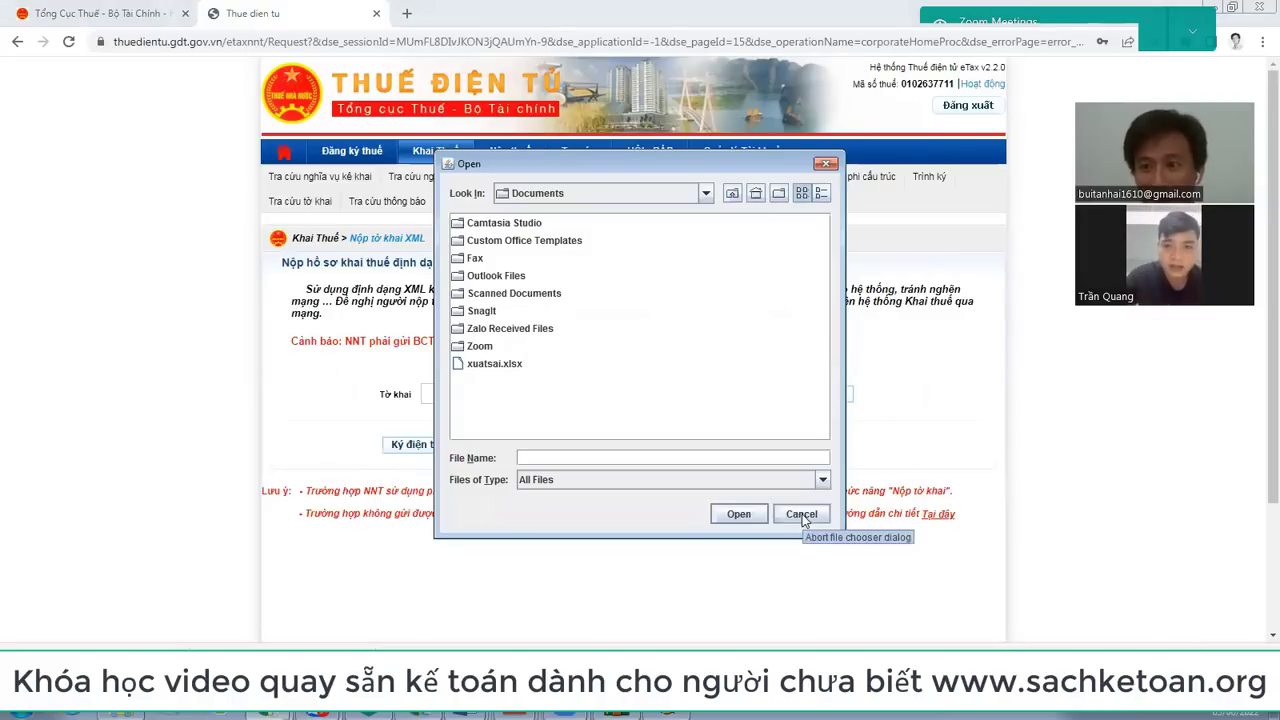
pyautogui.click(802, 514)
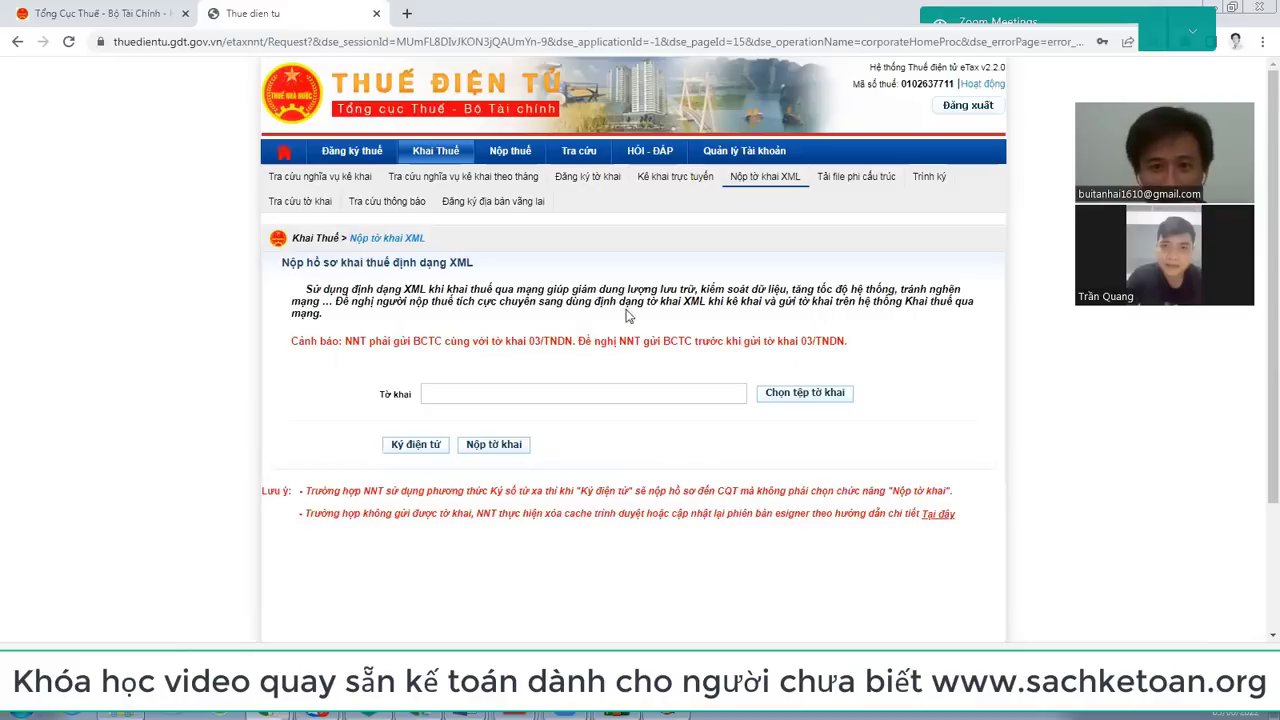
# Step: View the account information page and select the account's e-mail, then return to Khai Thuế
pyautogui.click(747, 152)
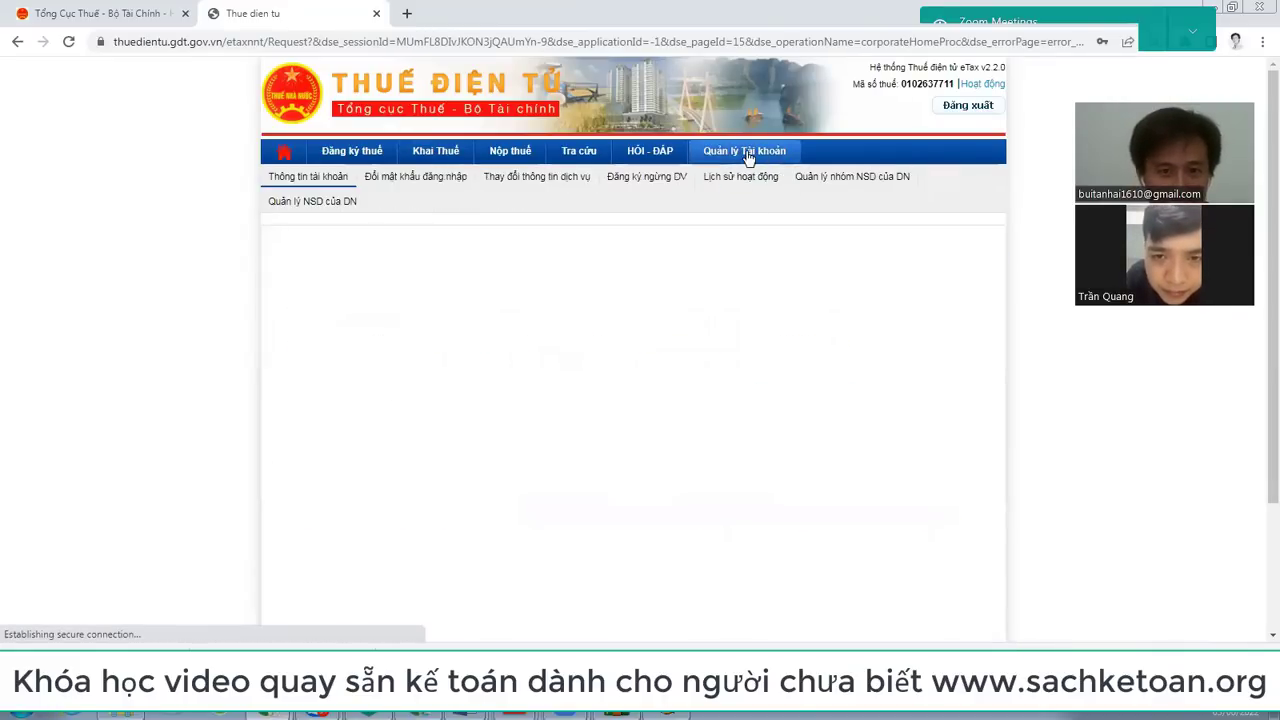
pyautogui.scroll(-3, 747, 157)
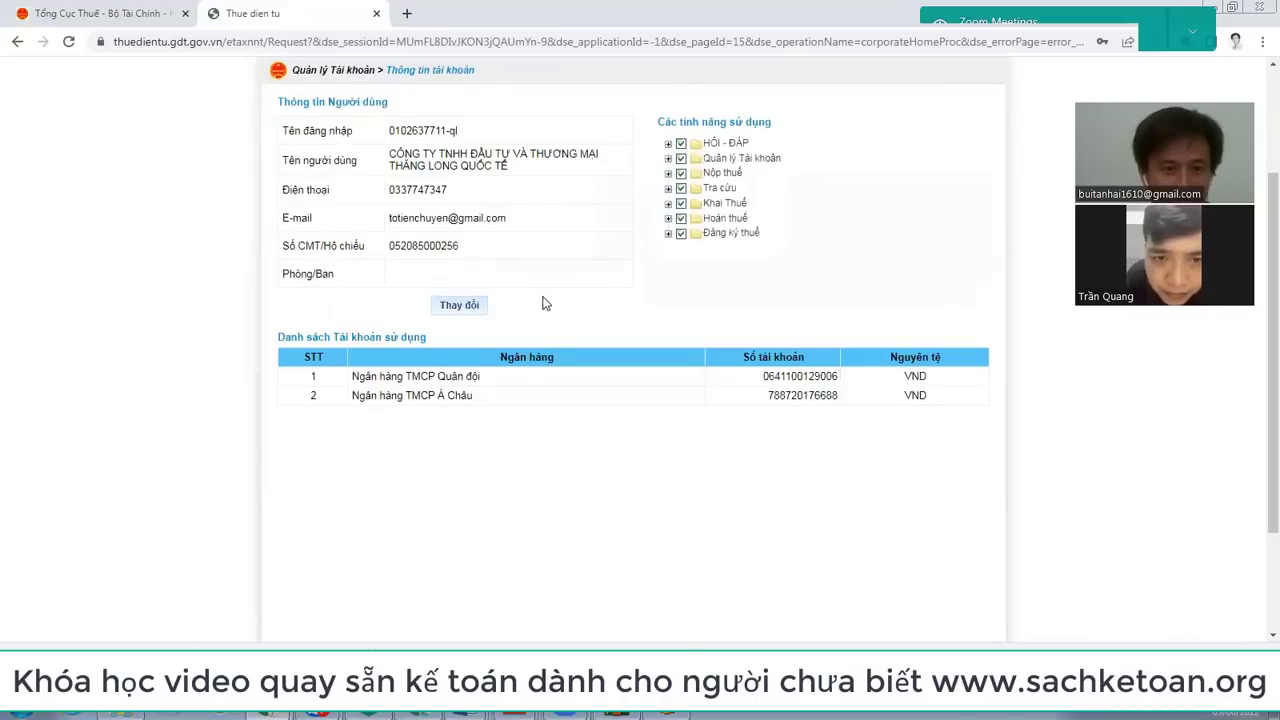
pyautogui.scroll(3, 549, 298)
pyautogui.moveTo(389, 377); pyautogui.dragTo(573, 381)
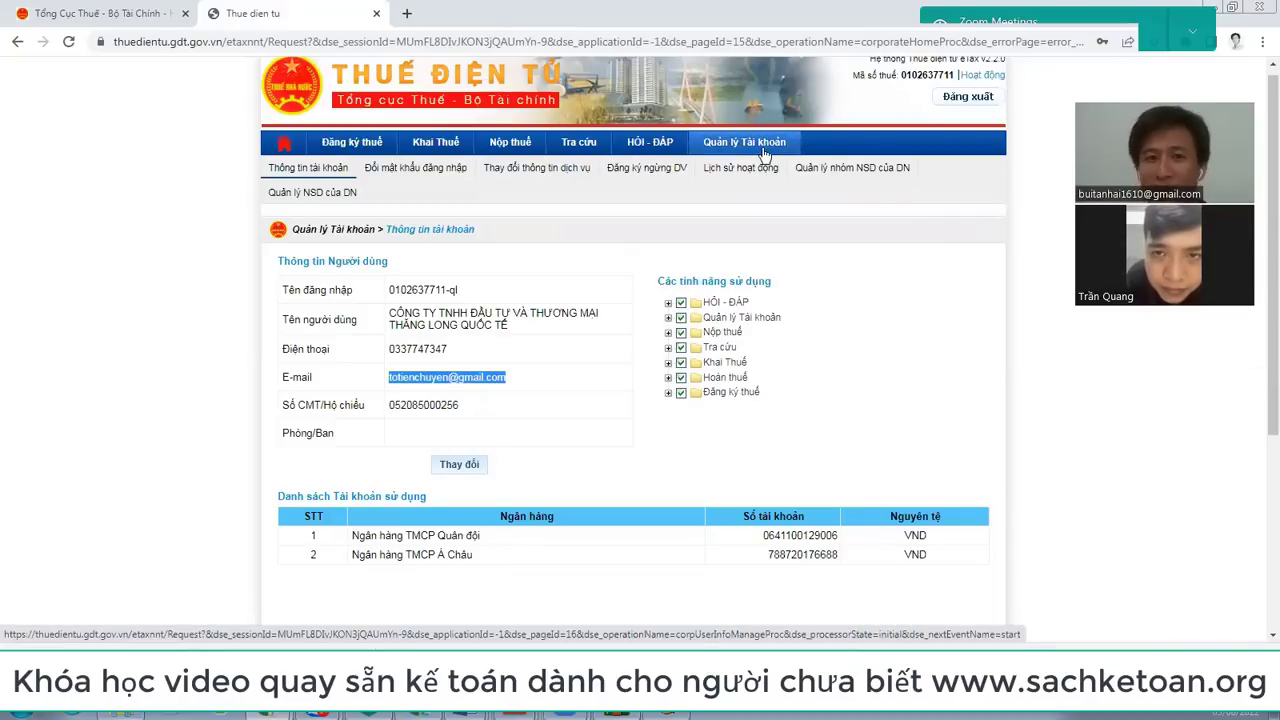
pyautogui.click(516, 386)
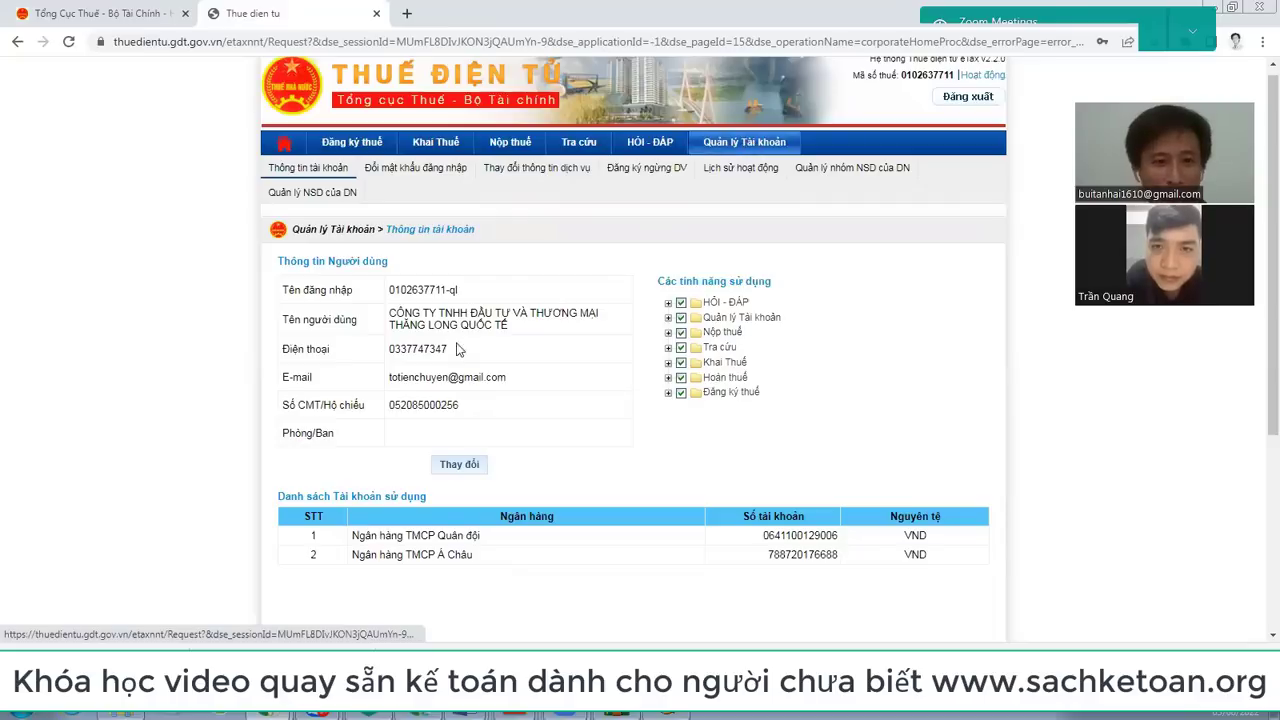
pyautogui.moveTo(390, 378); pyautogui.dragTo(527, 381)
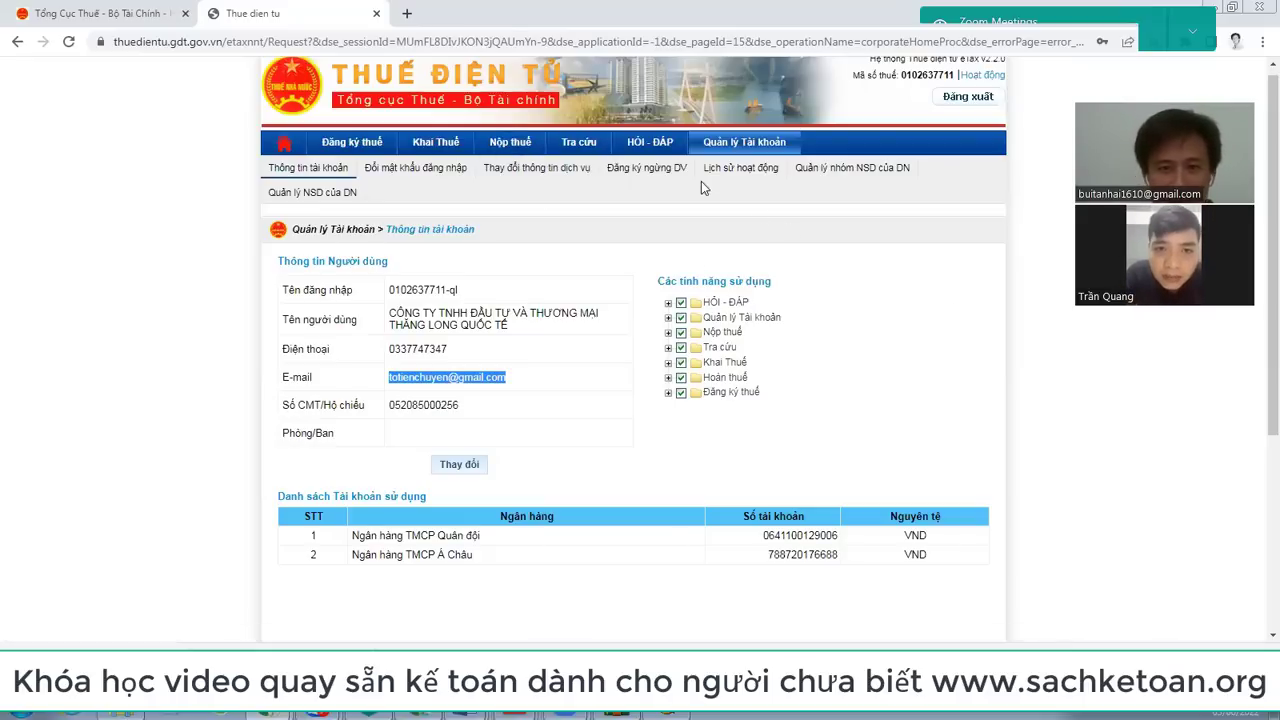
pyautogui.click(440, 140)
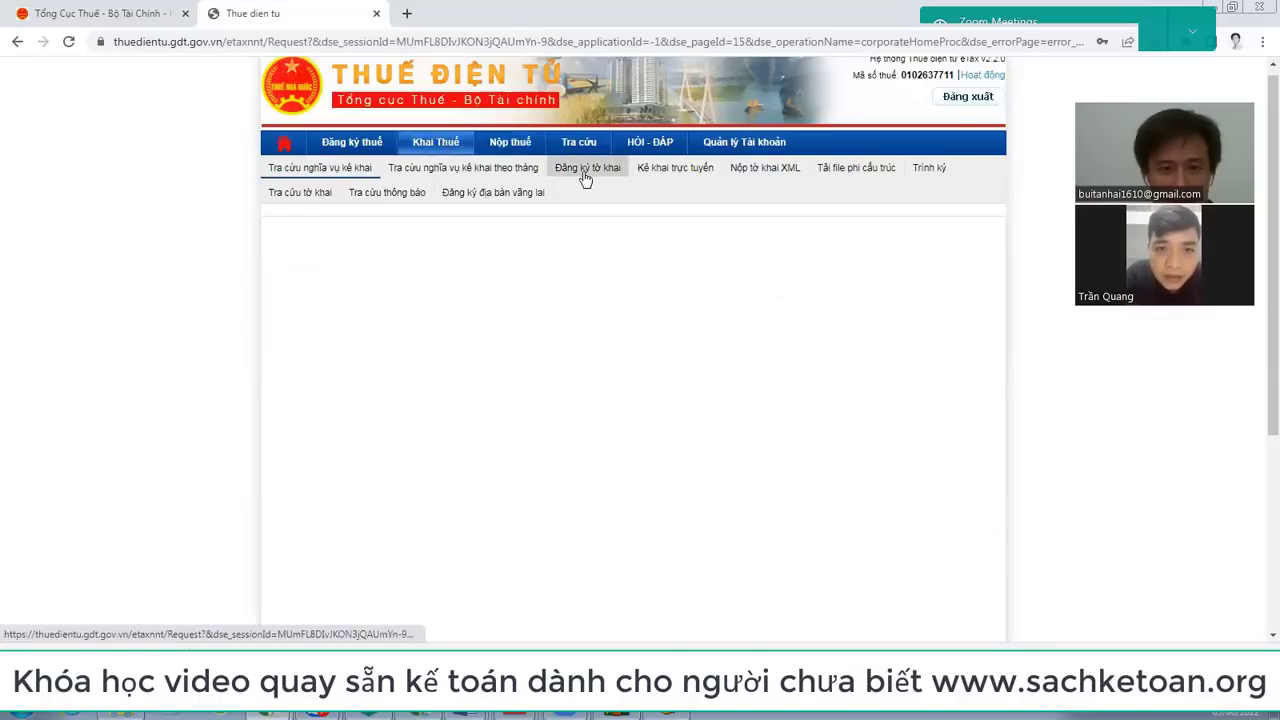
# Step: Show the registered declarations list, then open Nộp tờ khai XML, cancelling the file chooser
pyautogui.scroll(-2, 583, 178)
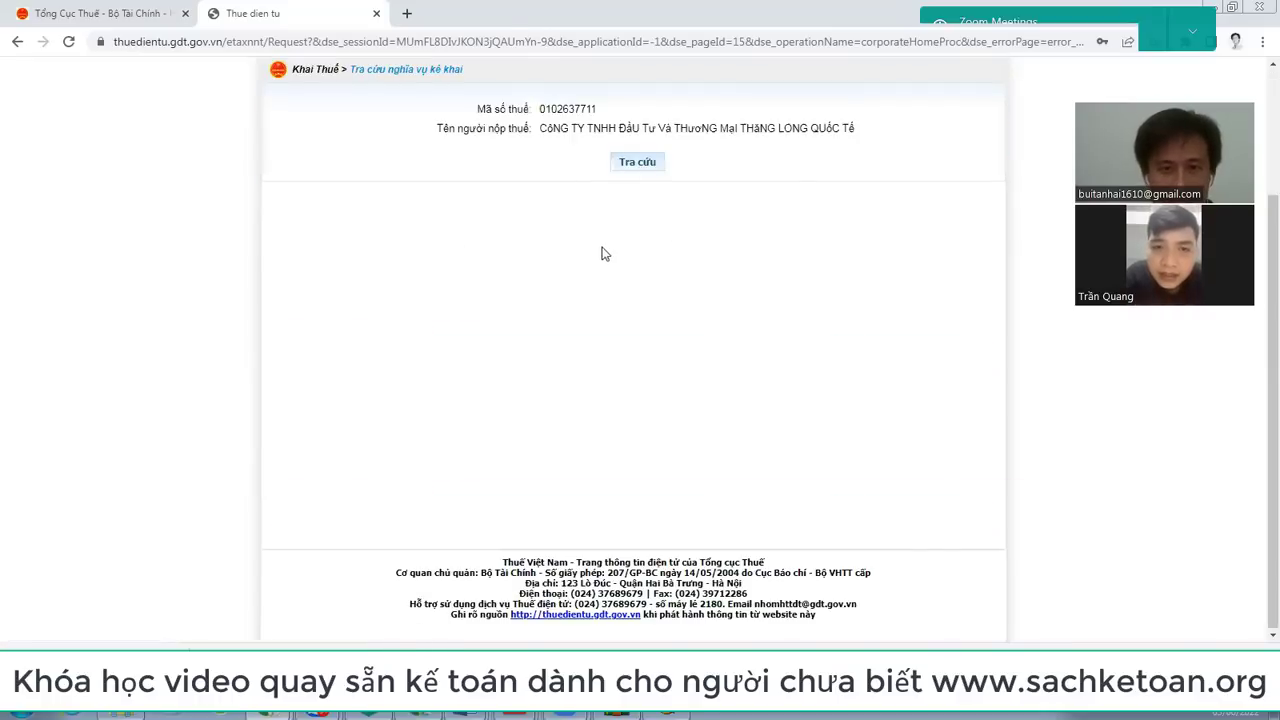
pyautogui.scroll(2, 585, 224)
pyautogui.click(590, 180)
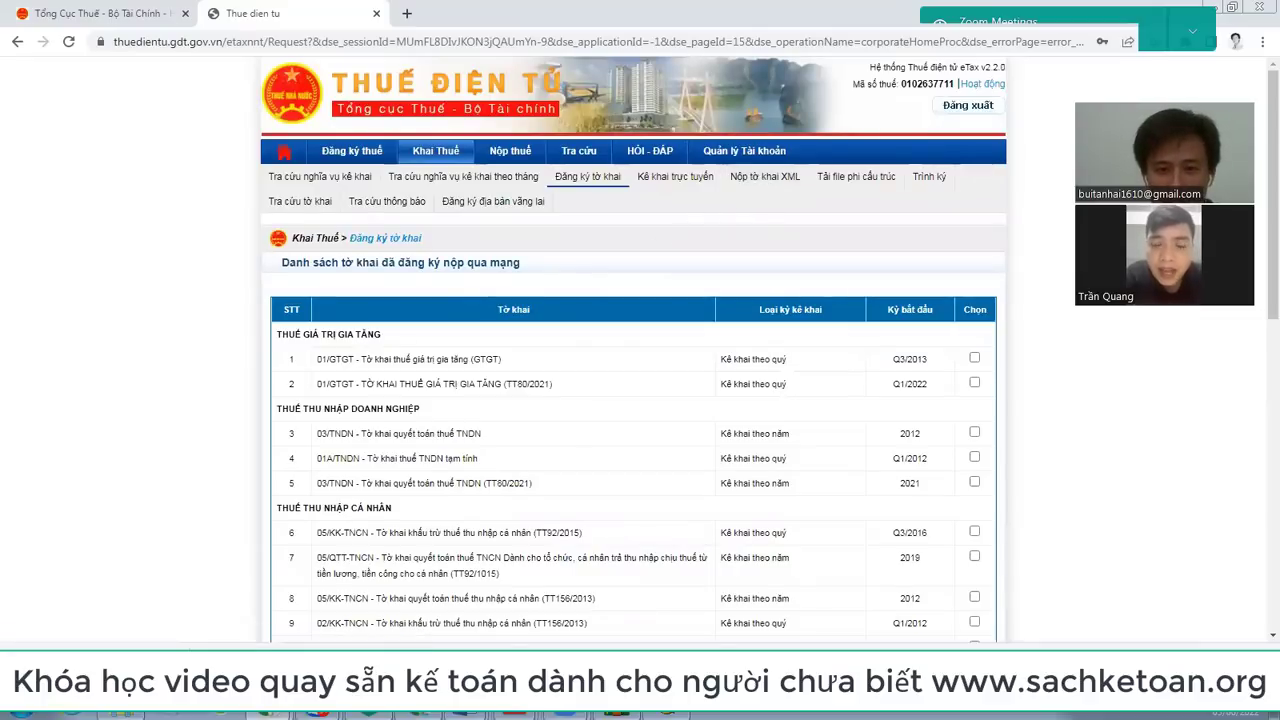
pyautogui.click(781, 176)
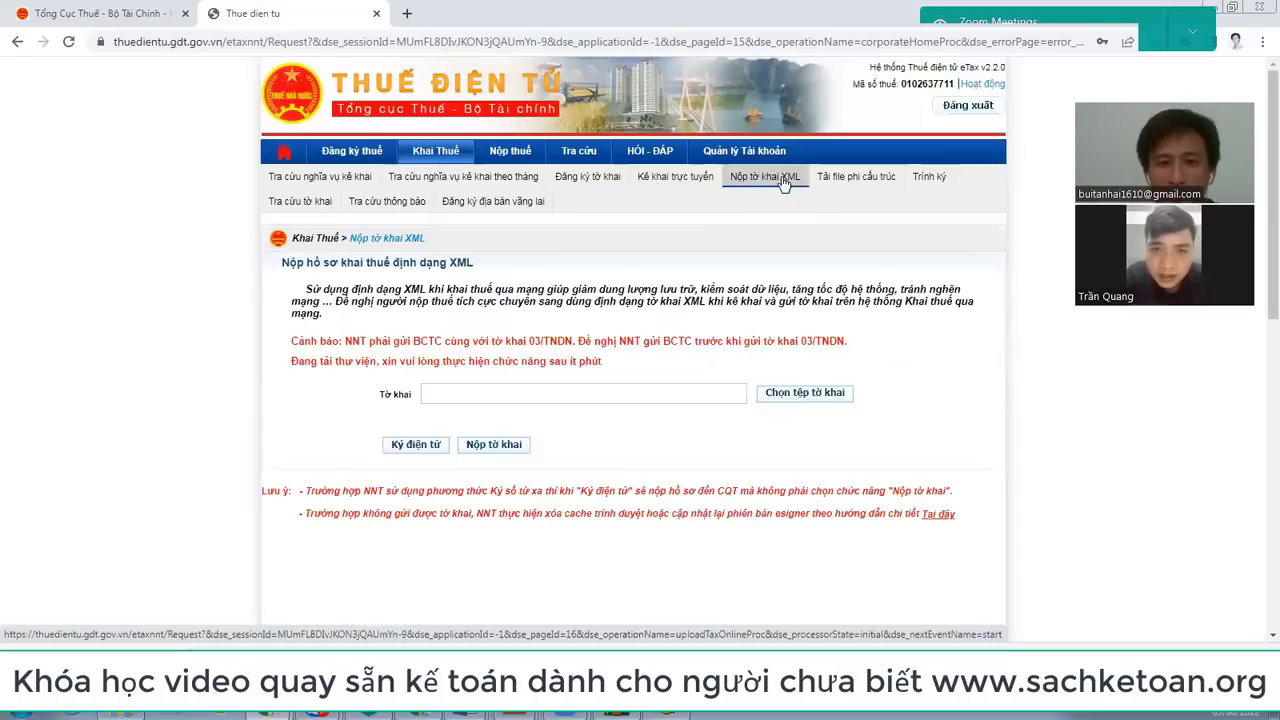
pyautogui.click(798, 390)
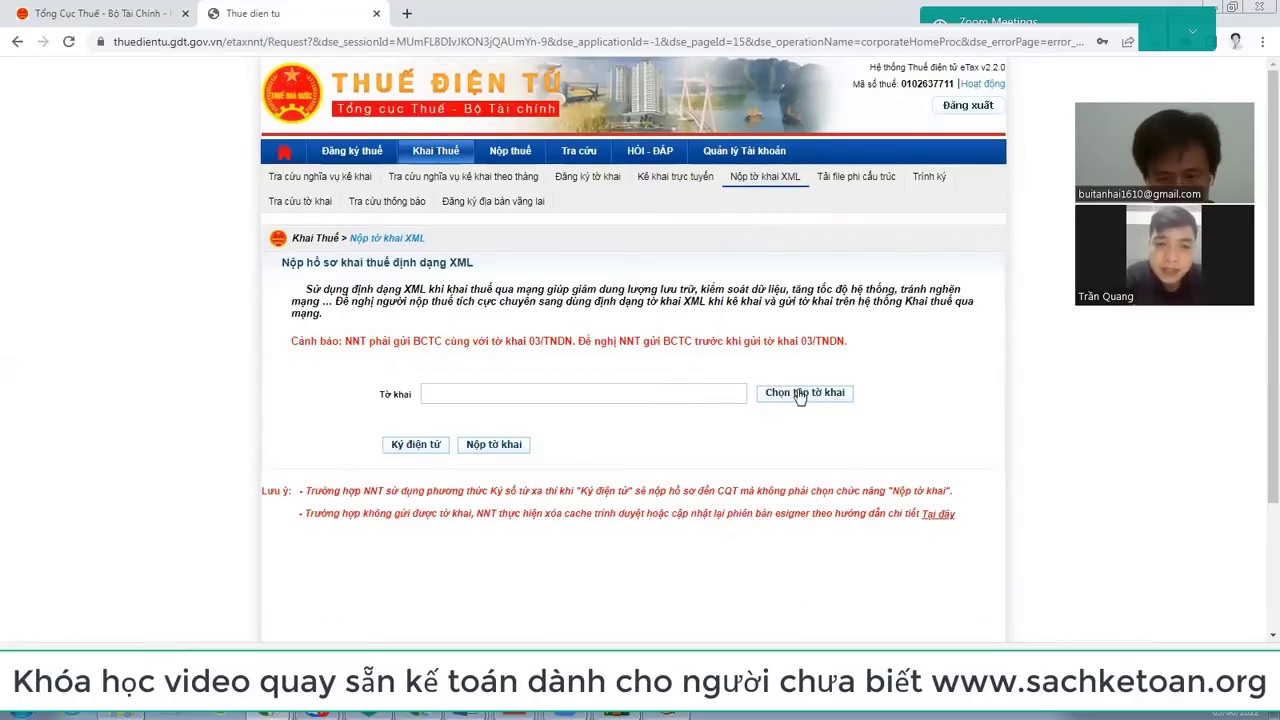
pyautogui.click(801, 513)
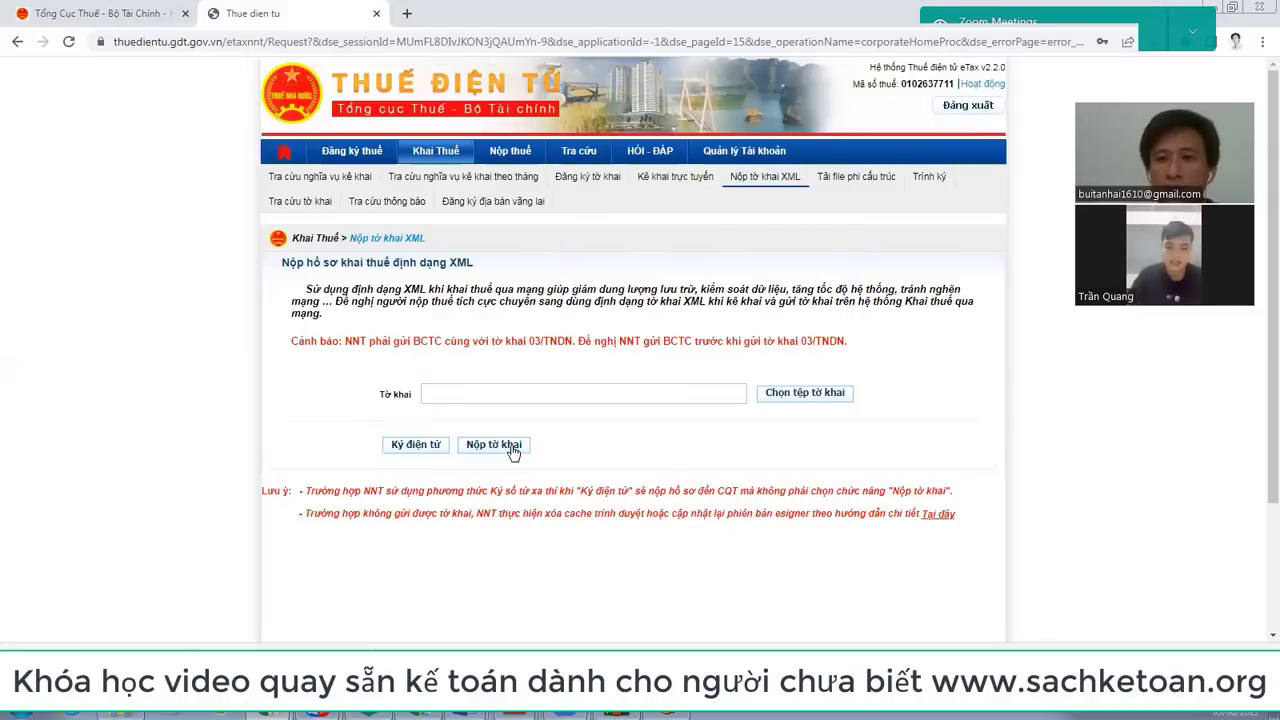
pyautogui.click(760, 155)
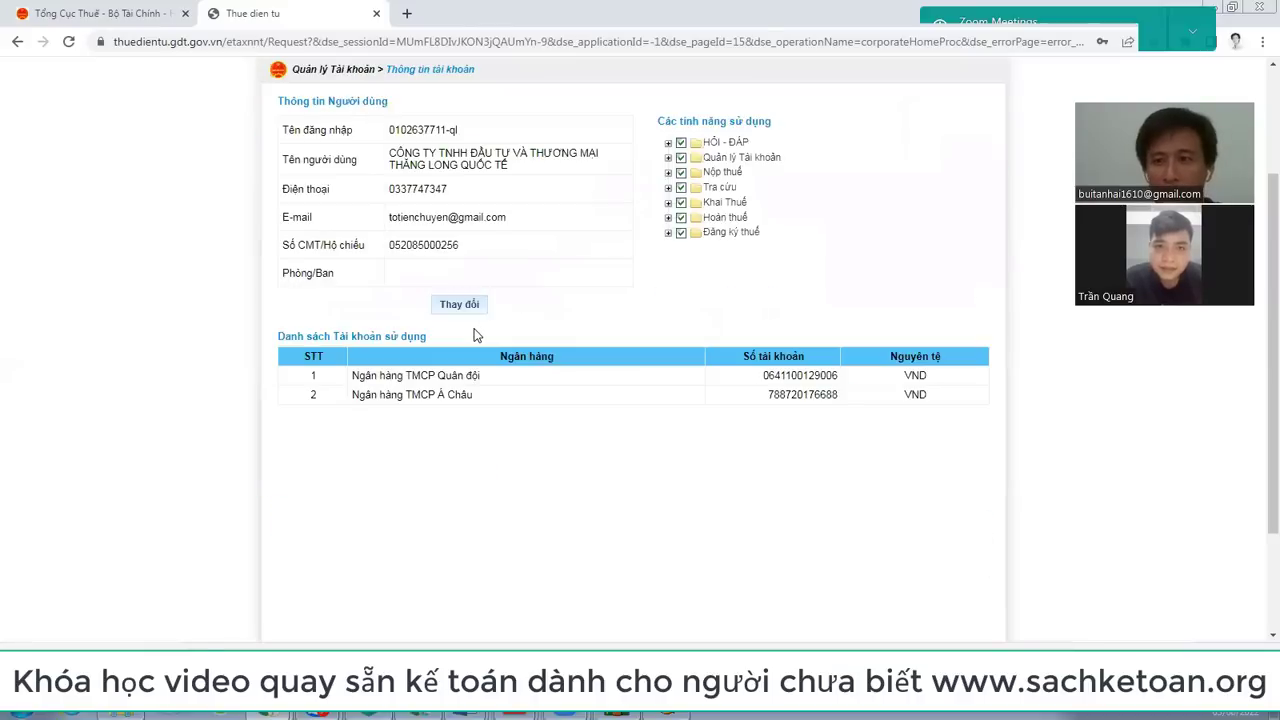
pyautogui.scroll(2, 476, 336)
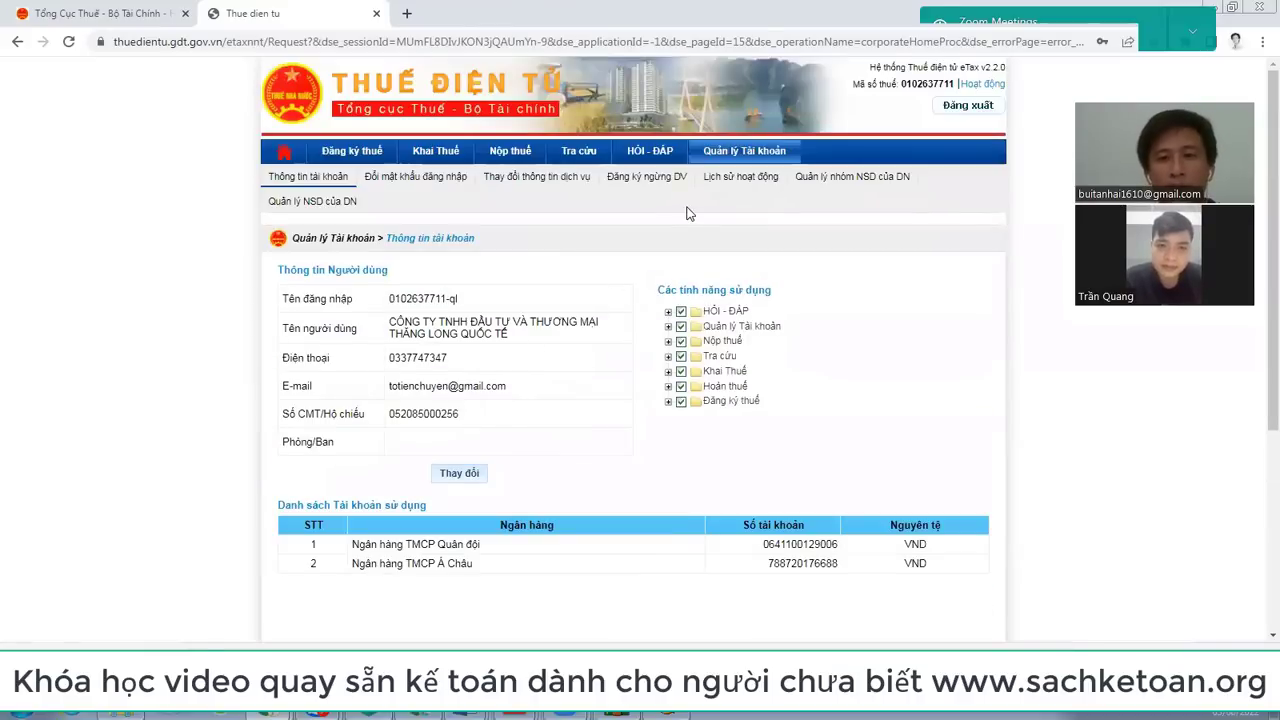
pyautogui.click(443, 160)
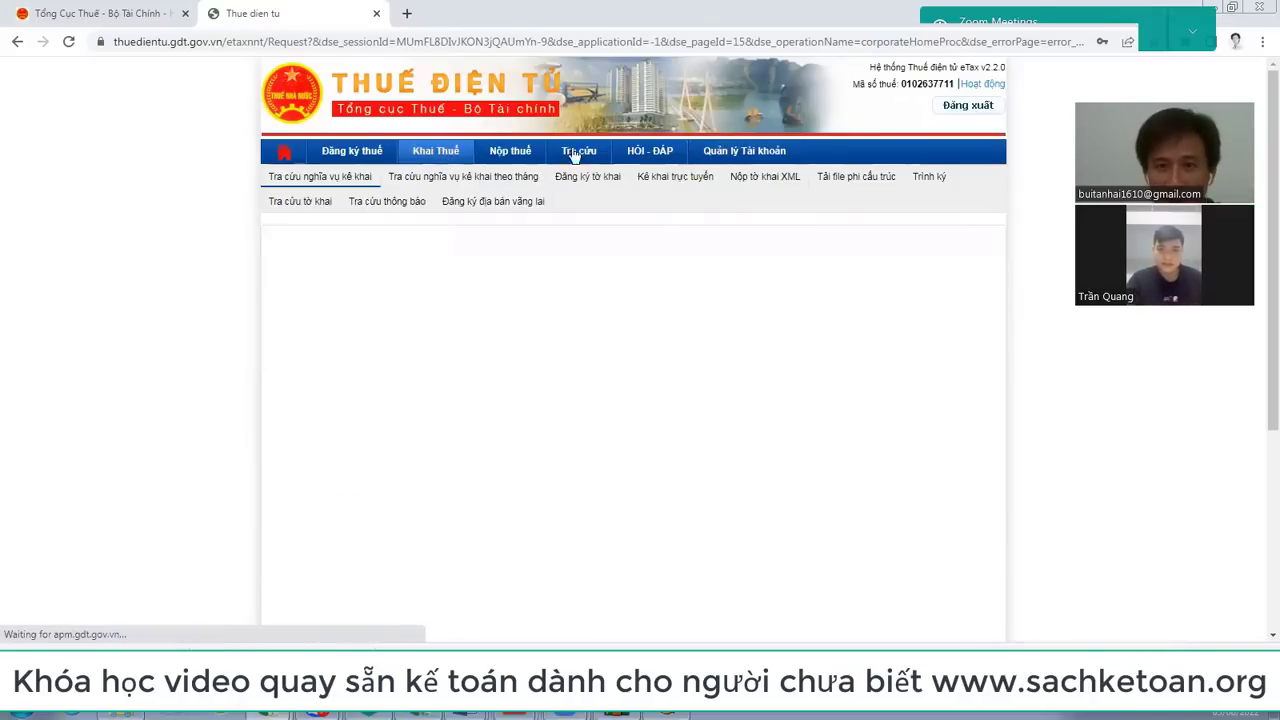
pyautogui.scroll(-3, 770, 185)
pyautogui.scroll(3, 771, 220)
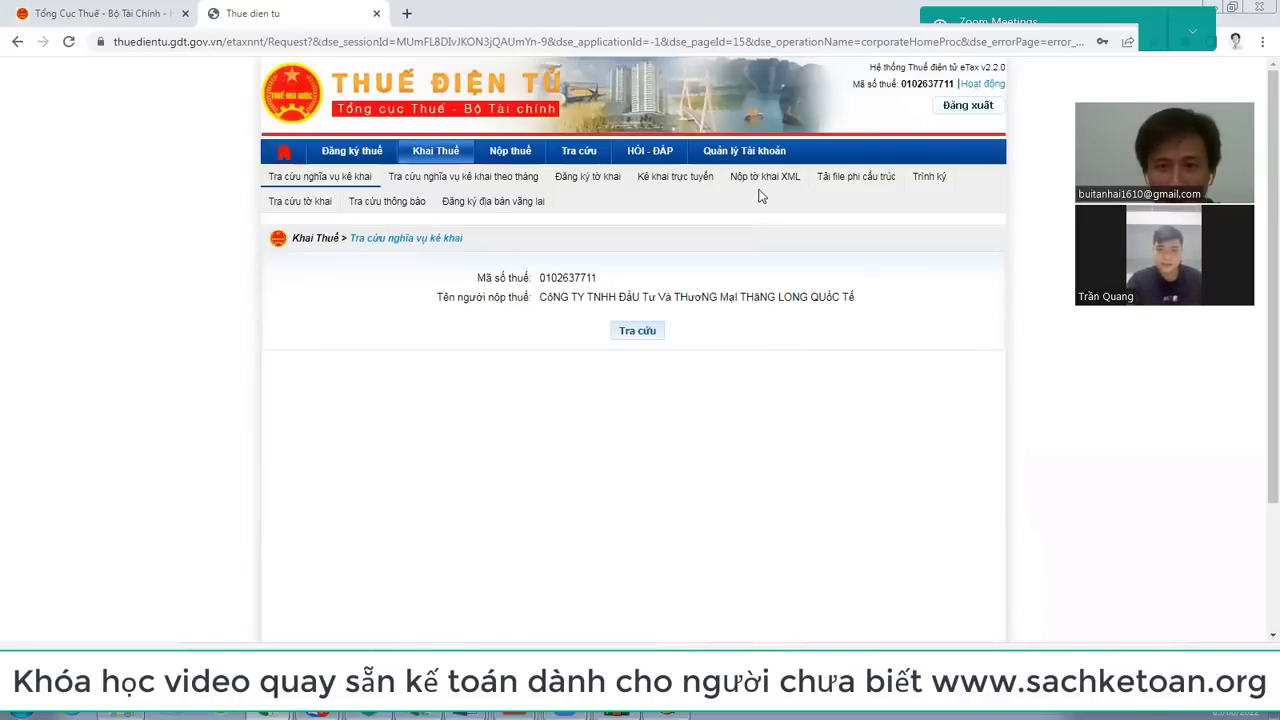
pyautogui.click(767, 178)
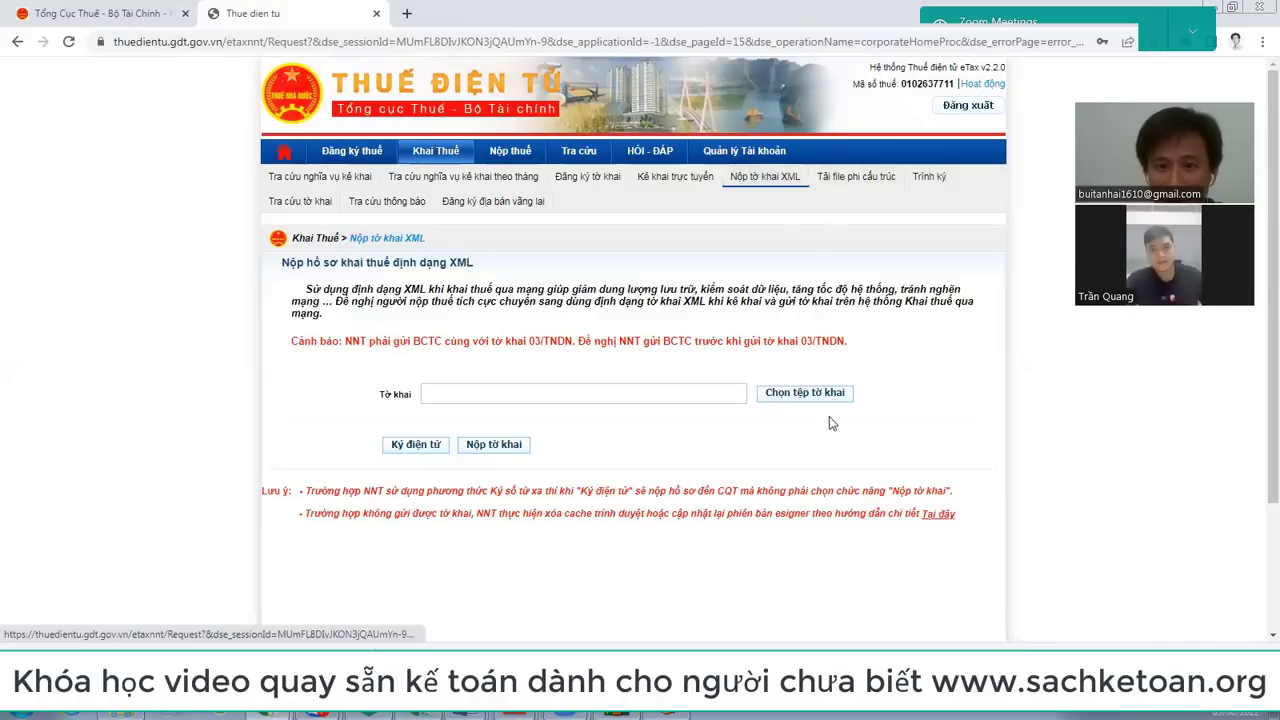
# Step: Open Trình ký to see the pending Q1/2017 01/GTGT declaration awaiting signature
pyautogui.click(930, 178)
pyautogui.scroll(-2, 930, 175)
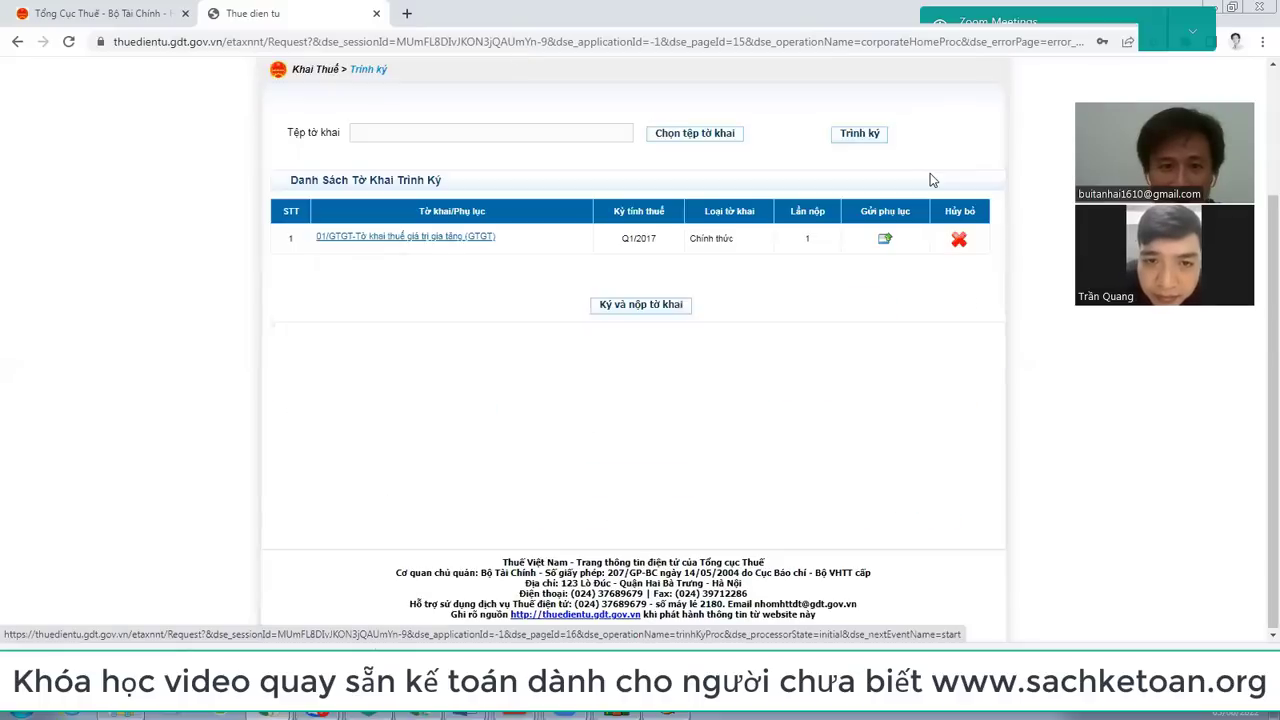
pyautogui.scroll(2, 660, 308)
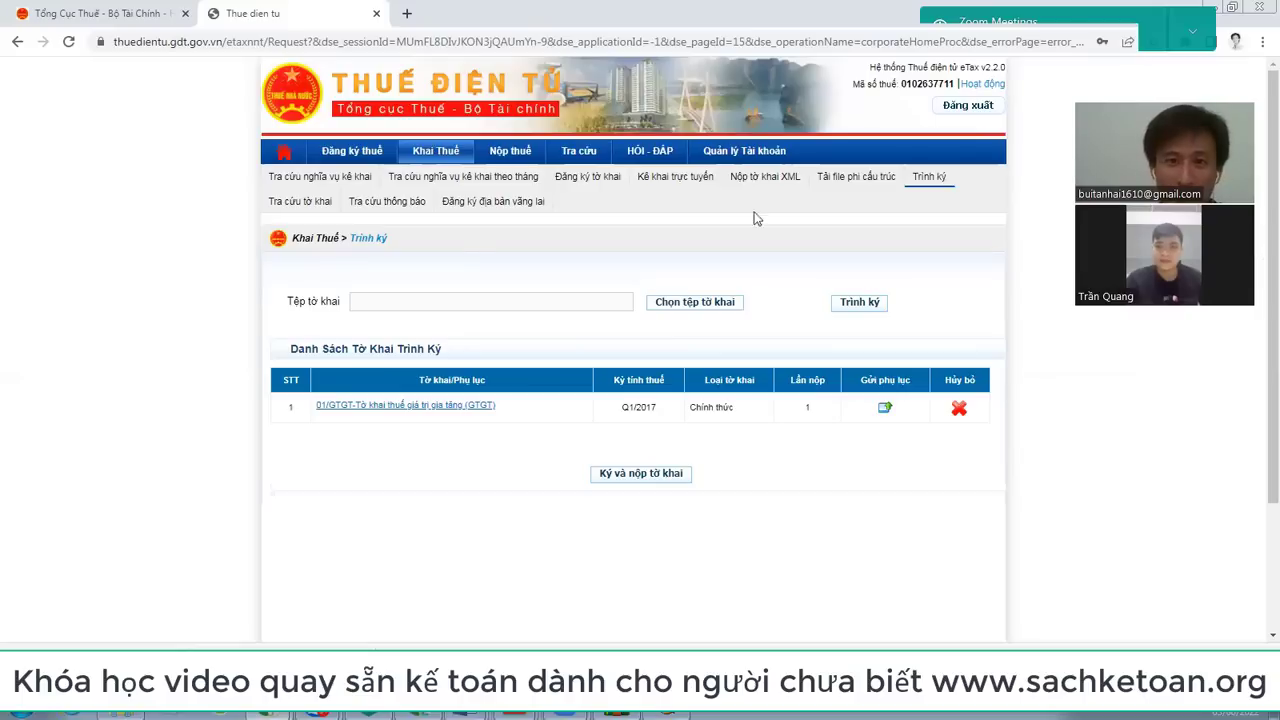
# Step: Check the Số thuế còn phải nộp lookup's Loại thuế filter, then go back to Tra cứu nghĩa vụ kê khai
pyautogui.click(580, 151)
pyautogui.scroll(-2, 588, 157)
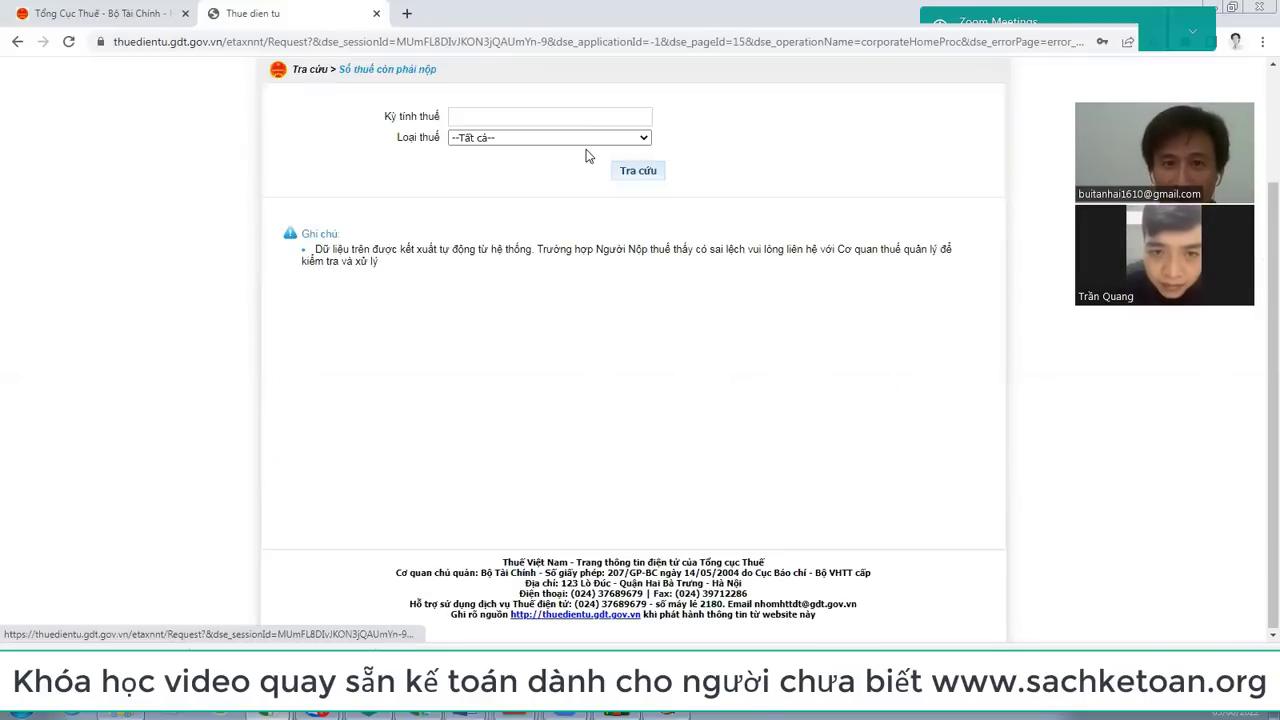
pyautogui.scroll(2, 588, 157)
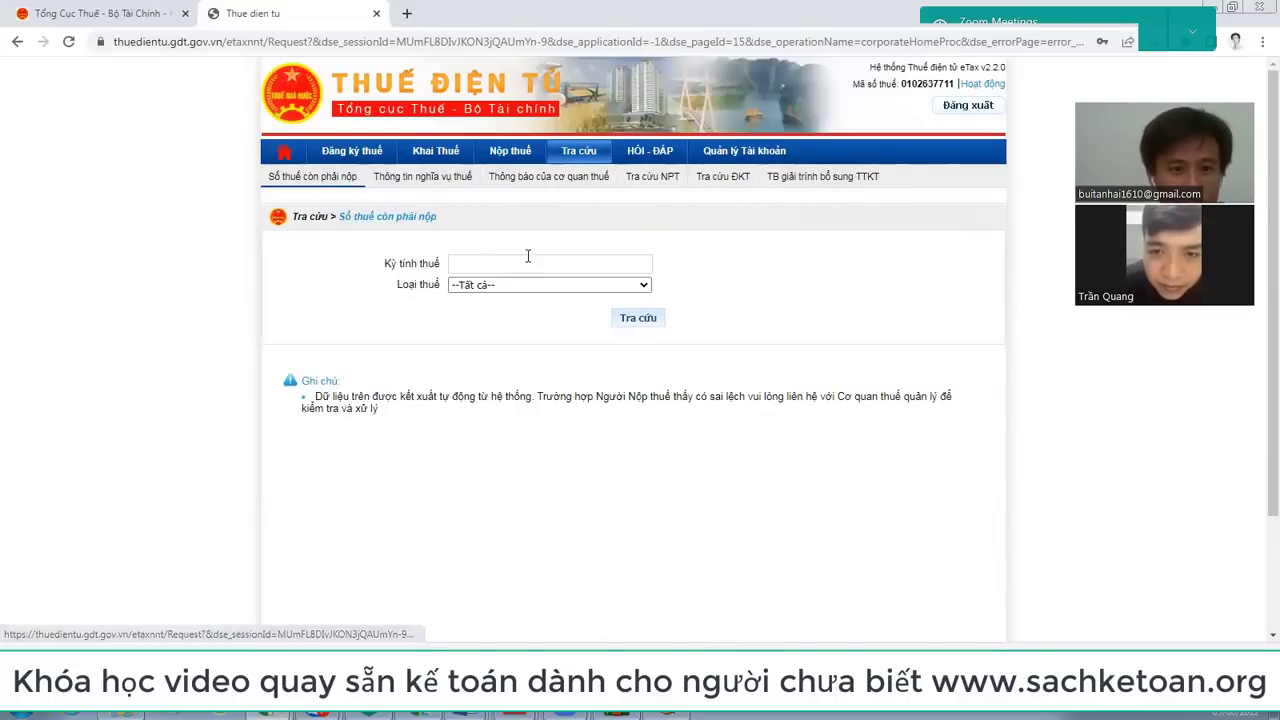
pyautogui.click(644, 287)
pyautogui.click(644, 287)
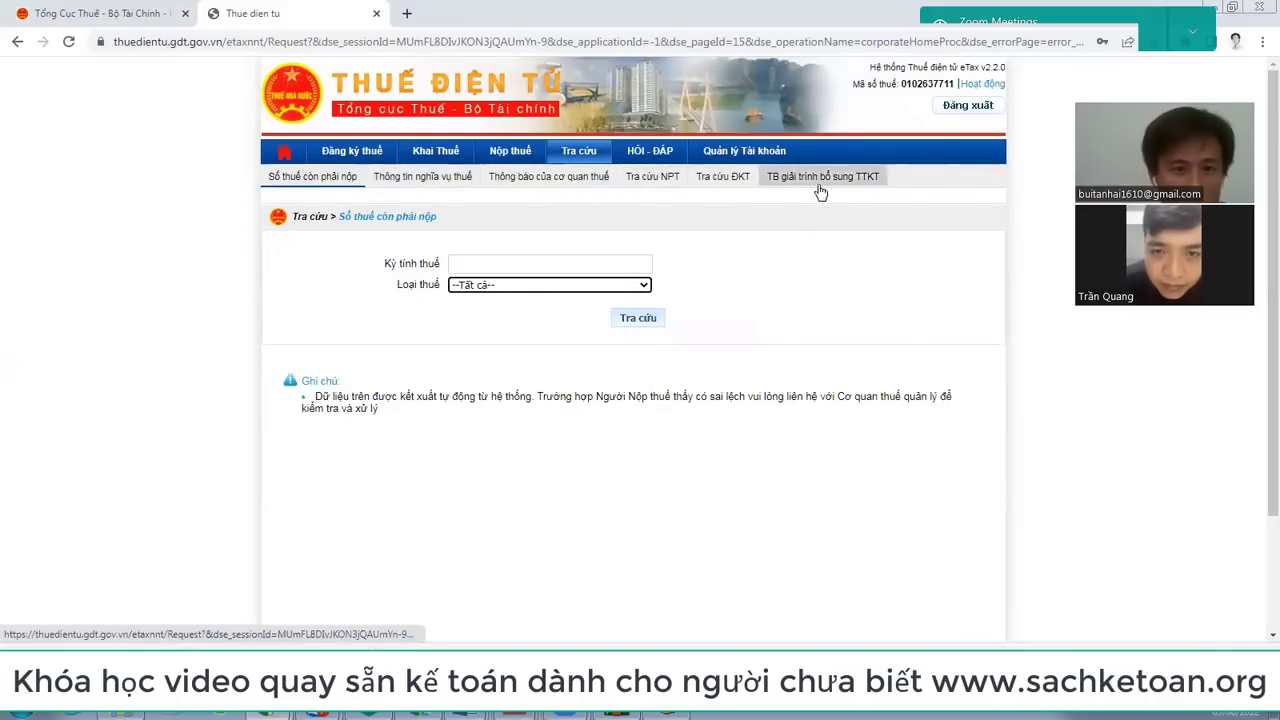
pyautogui.click(445, 153)
pyautogui.scroll(-2, 447, 155)
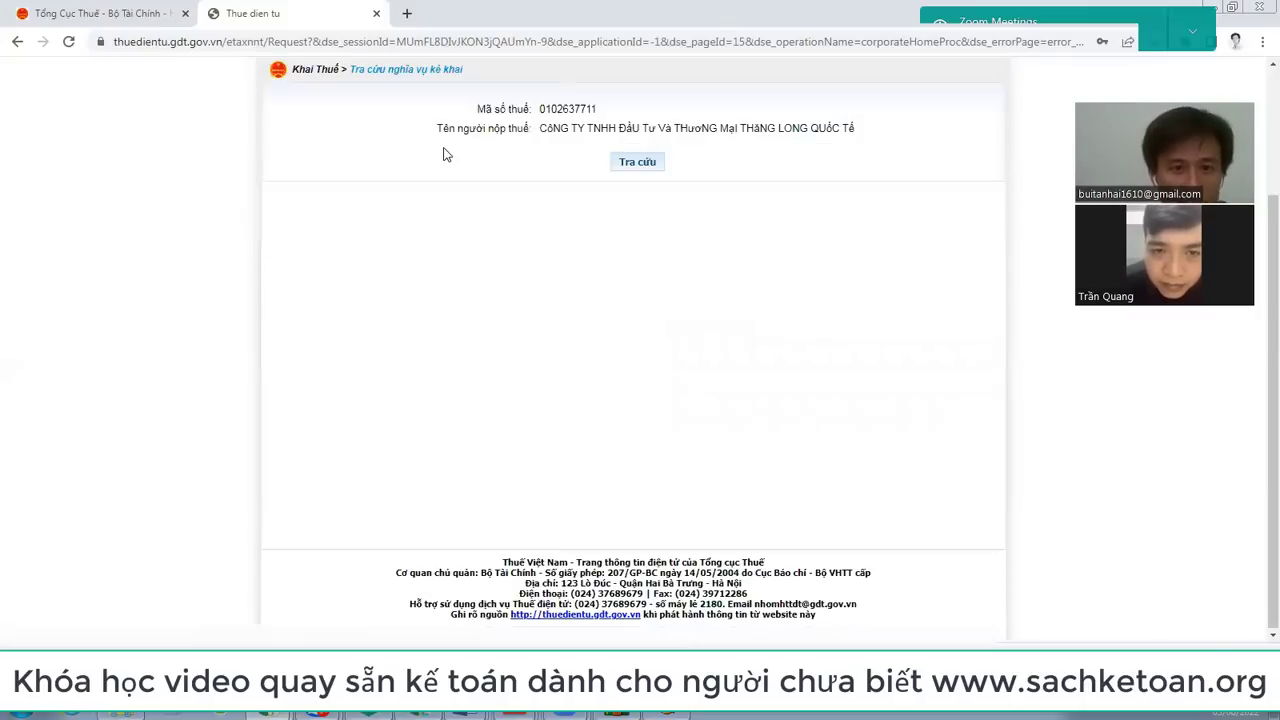
pyautogui.scroll(2, 648, 230)
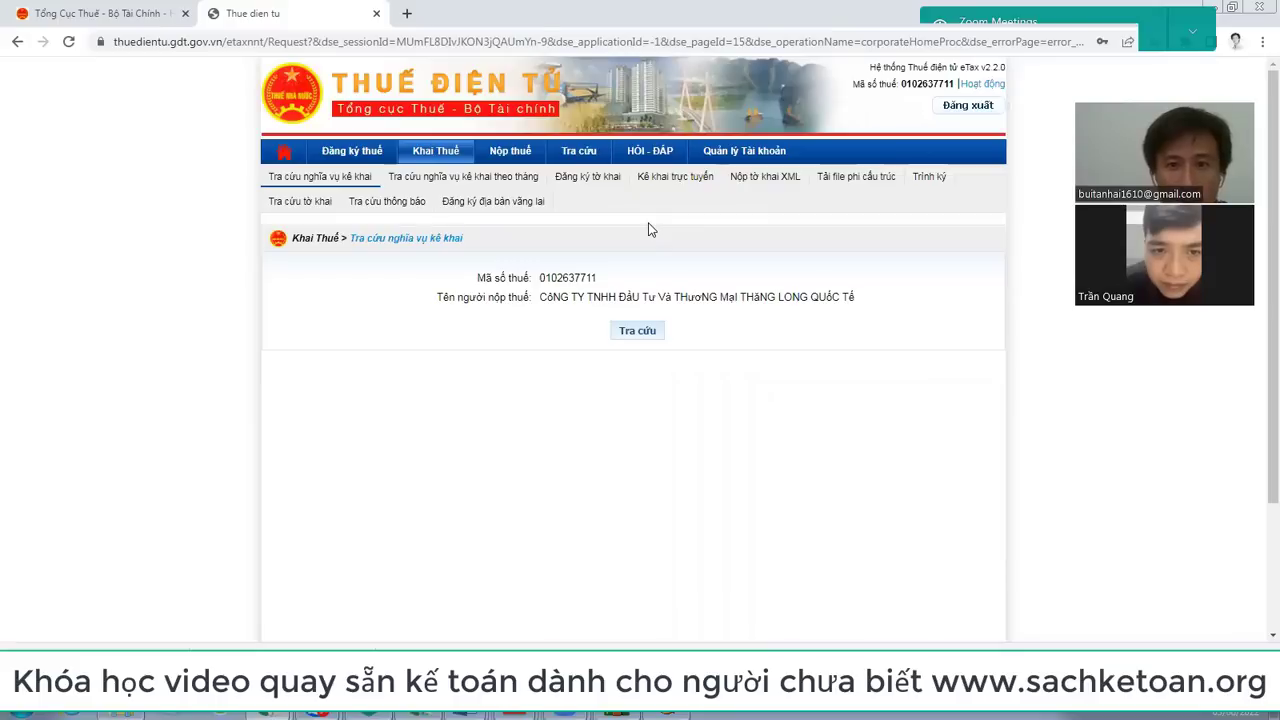
# Step: Search for 01/GTGT (TT80/2021) declarations filed from 01/01/2022 to 01/06/2022
pyautogui.click(323, 209)
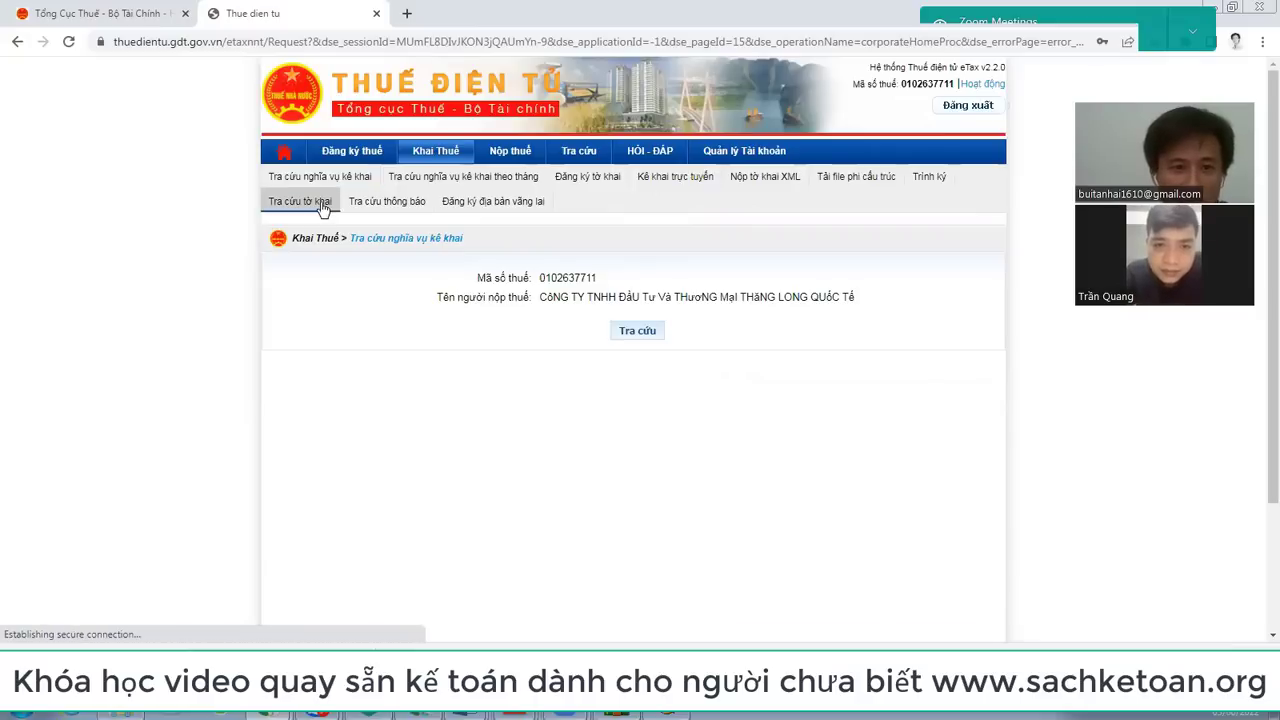
pyautogui.scroll(-2, 334, 214)
pyautogui.scroll(1, 800, 244)
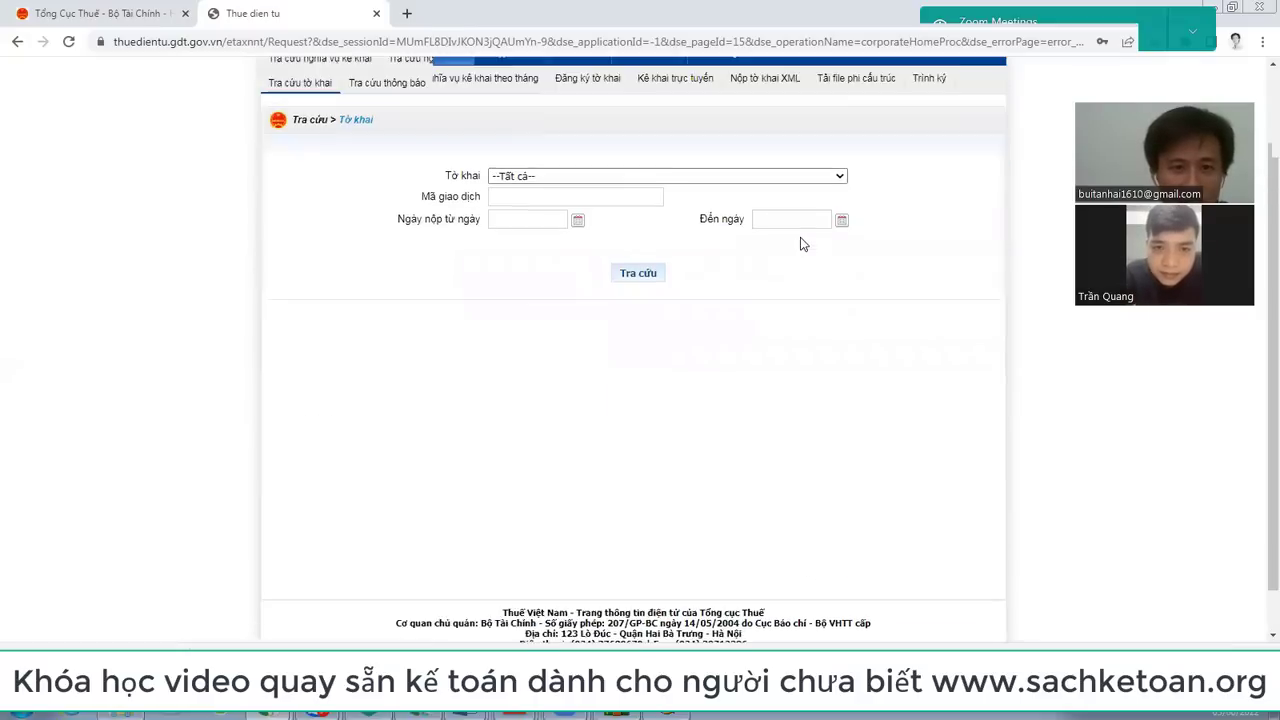
pyautogui.scroll(1, 800, 244)
pyautogui.click(834, 287)
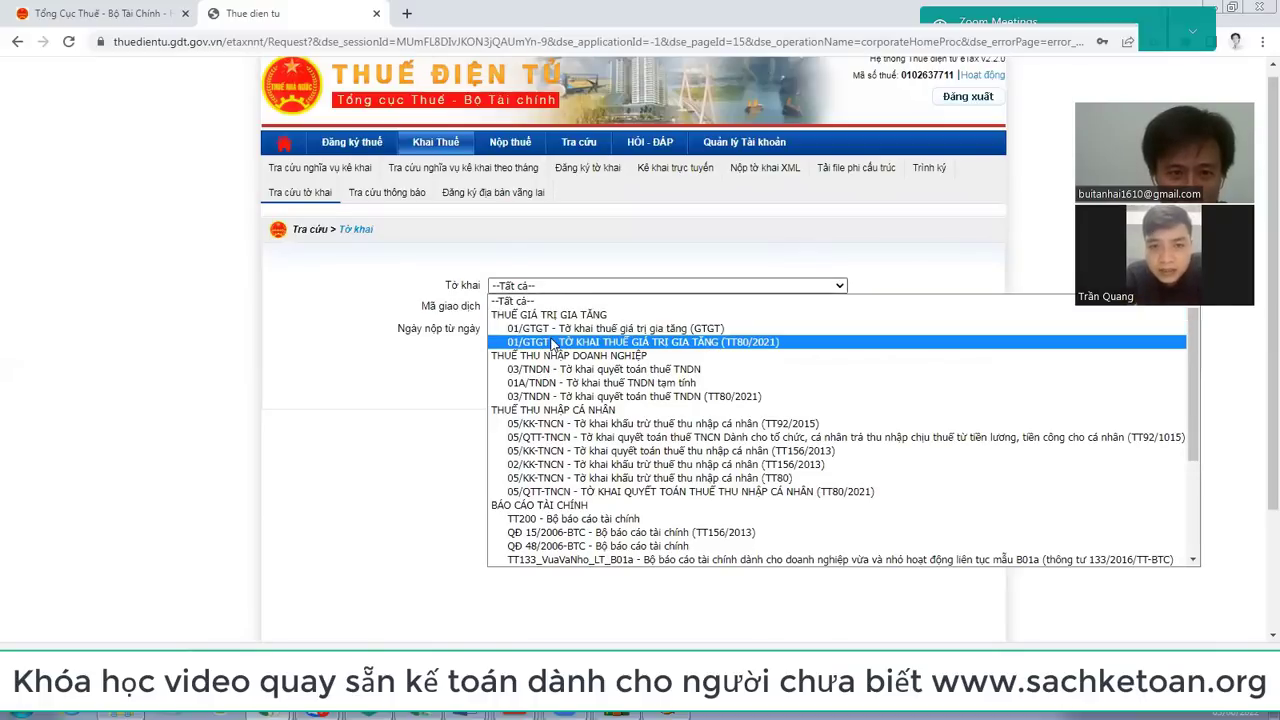
pyautogui.click(553, 342)
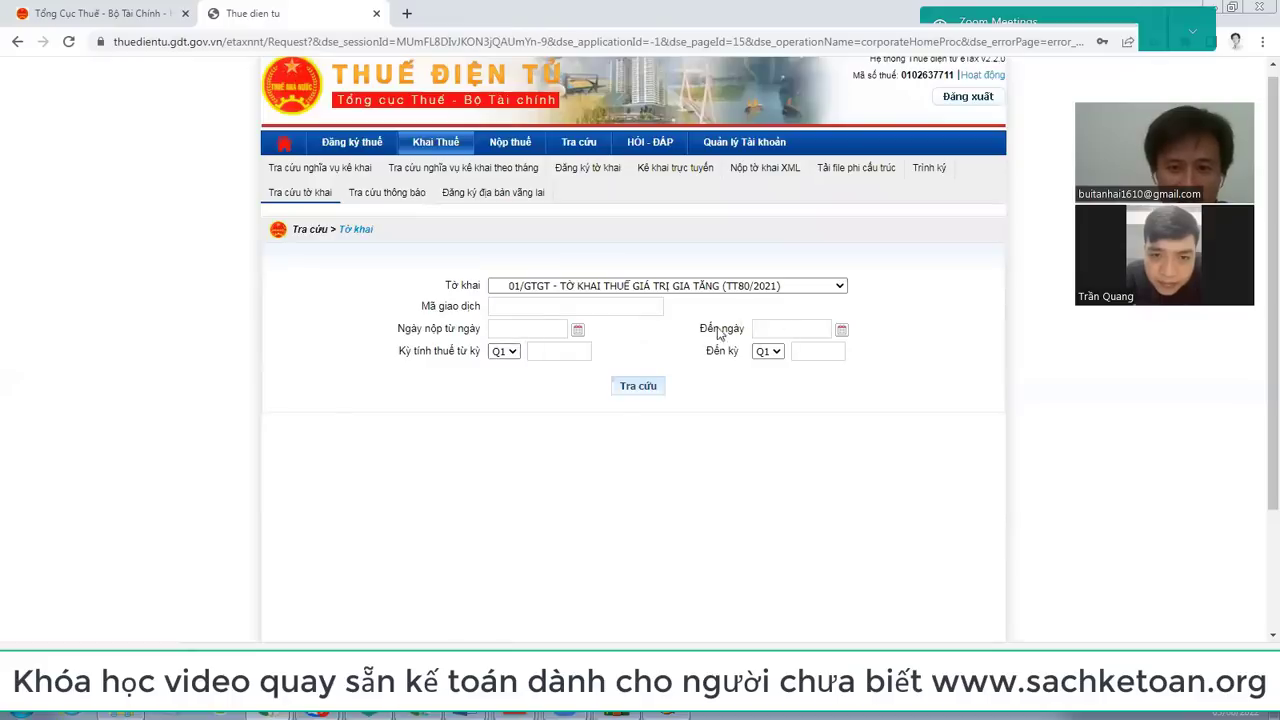
pyautogui.click(526, 328)
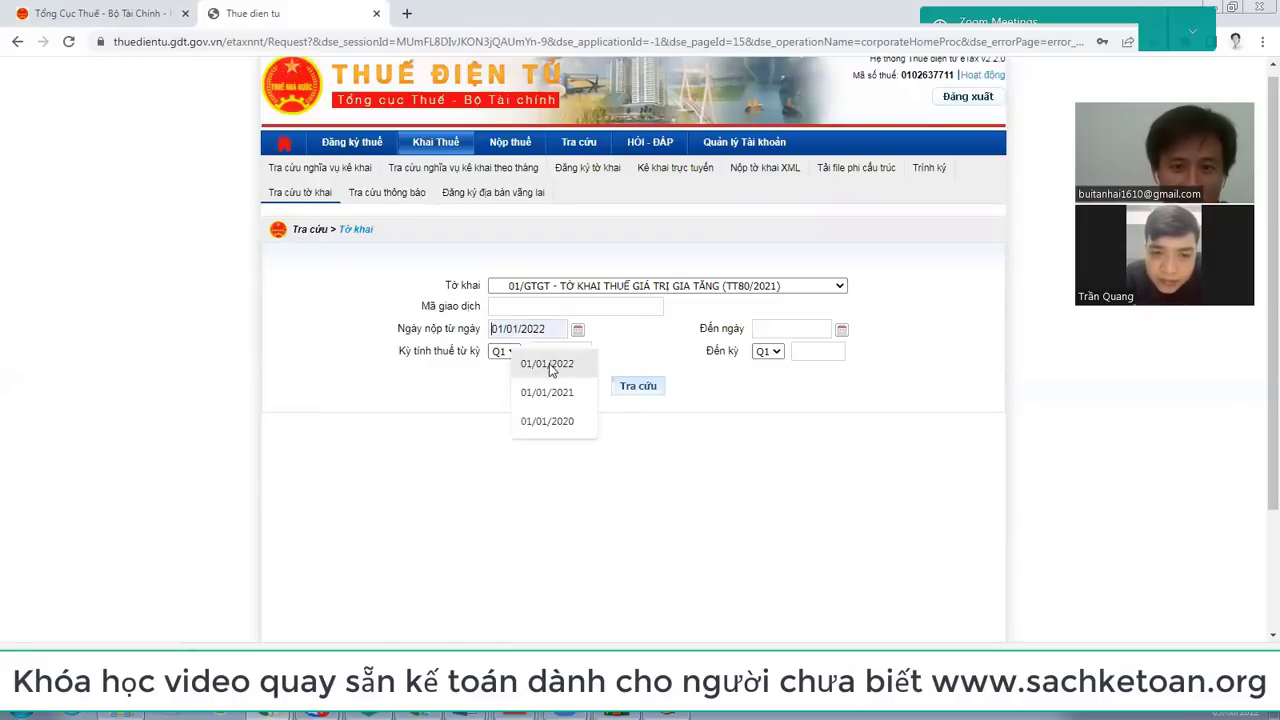
pyautogui.click(549, 363)
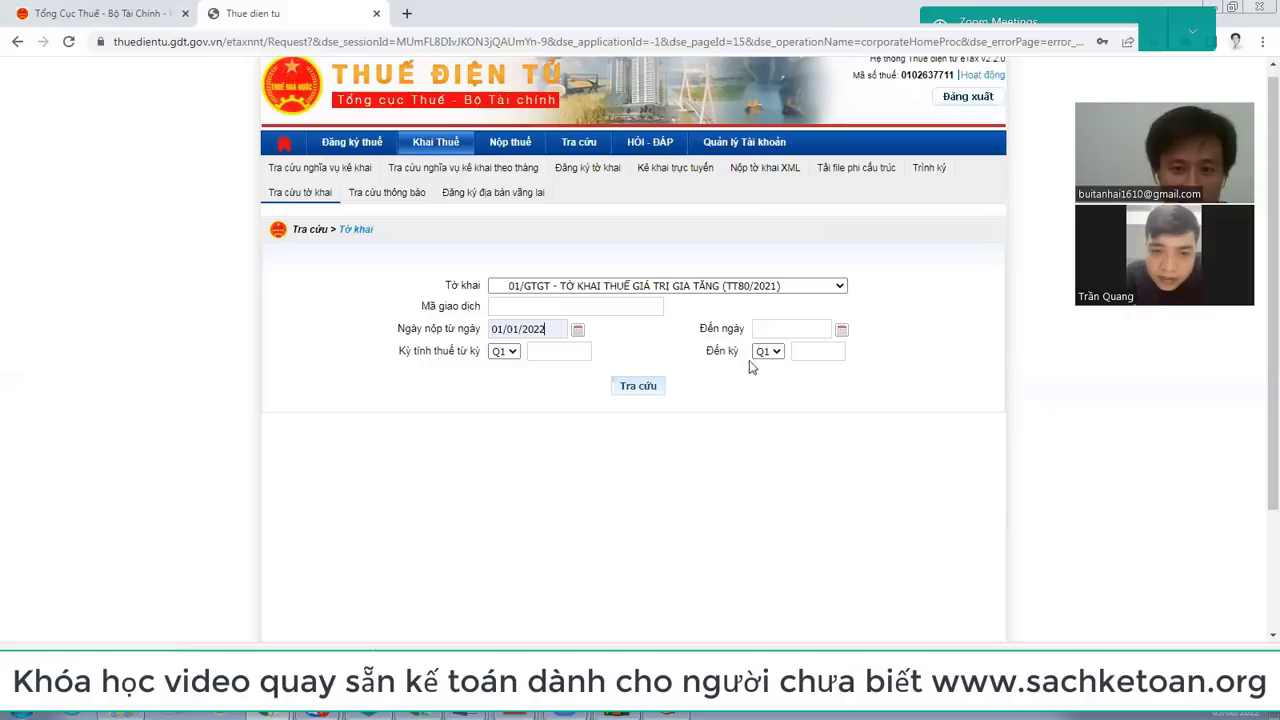
pyautogui.click(840, 332)
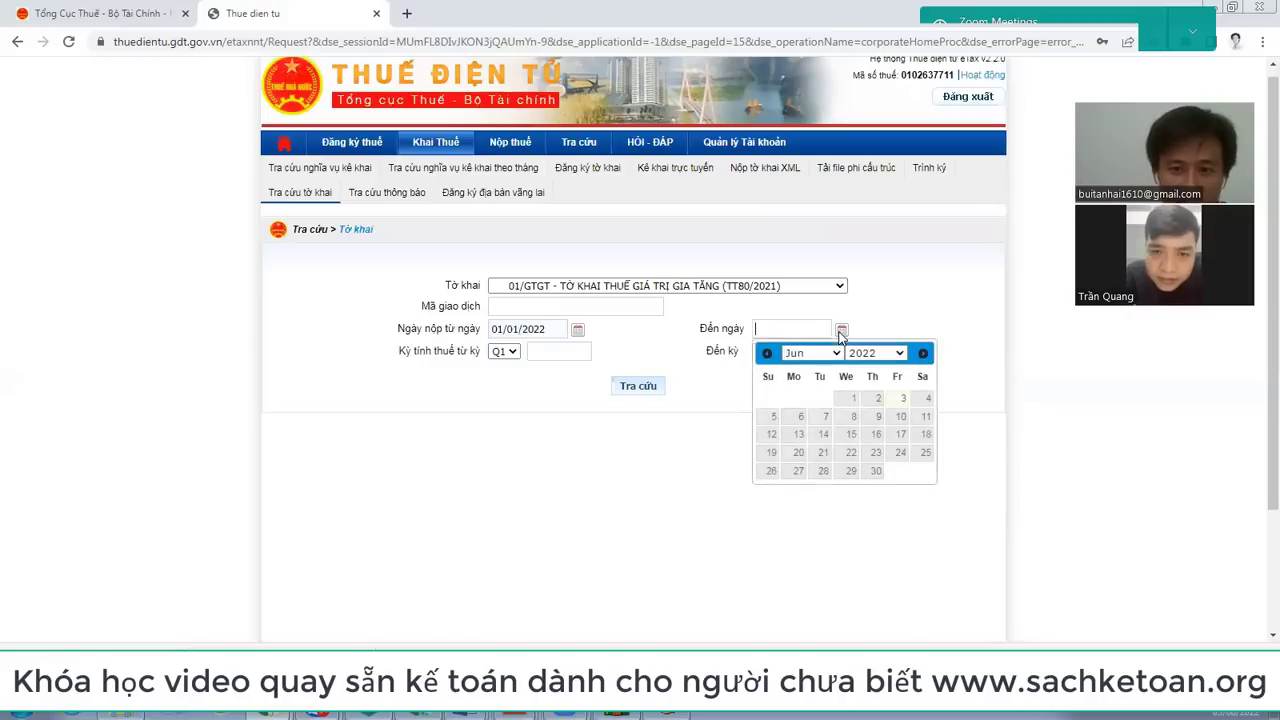
pyautogui.click(852, 401)
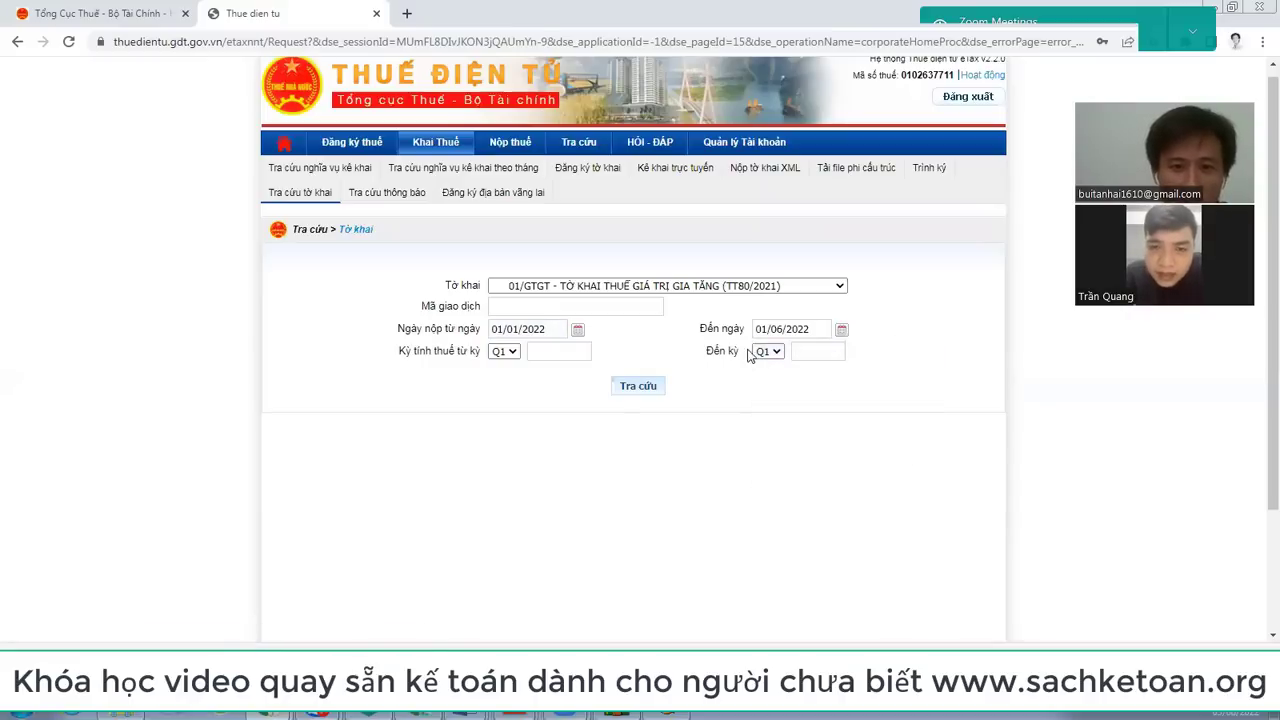
pyautogui.click(641, 388)
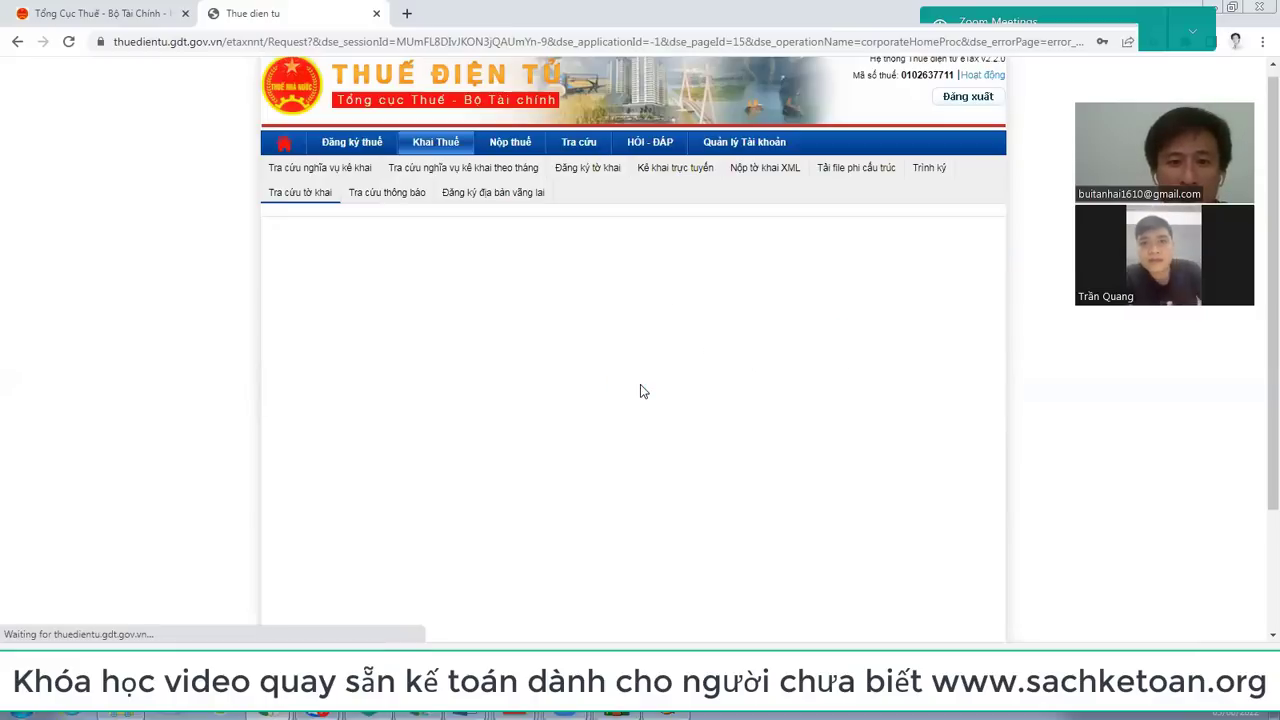
# Step: Highlight the Trạng thái column showing the Q1/2022 return was accepted (chấp nhận)
pyautogui.scroll(-1, 640, 384)
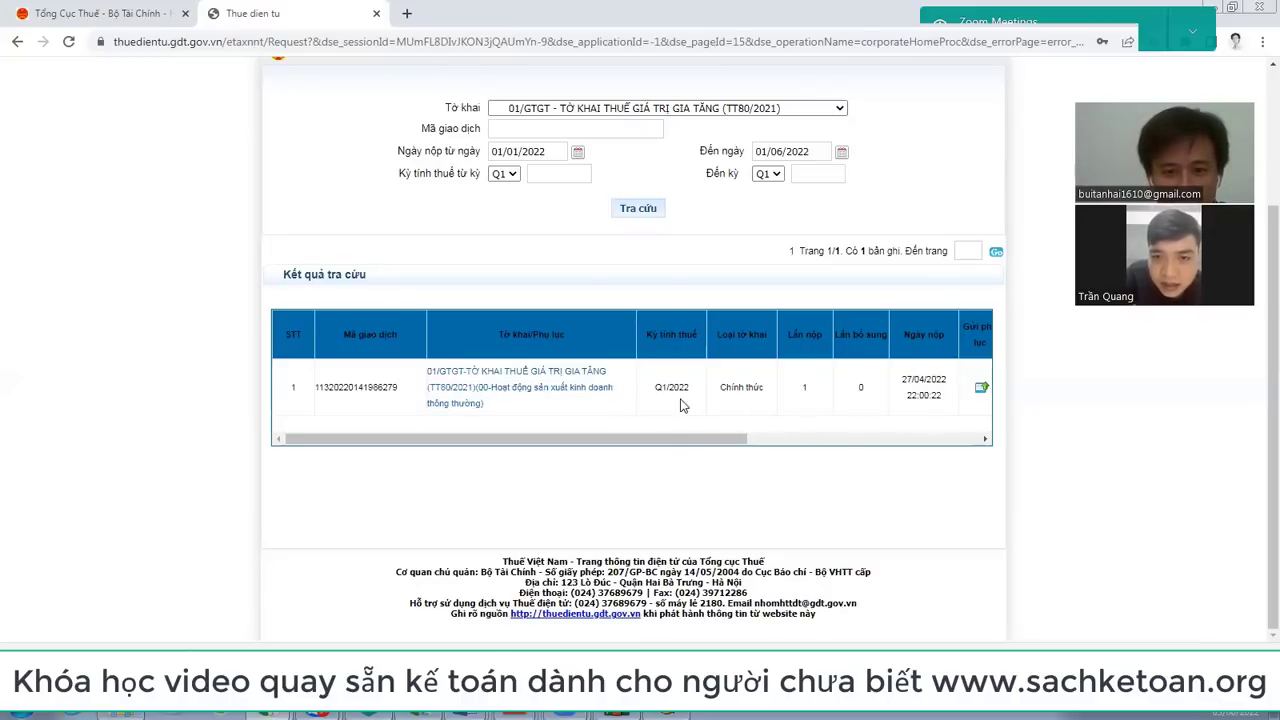
pyautogui.moveTo(697, 440); pyautogui.dragTo(877, 434)
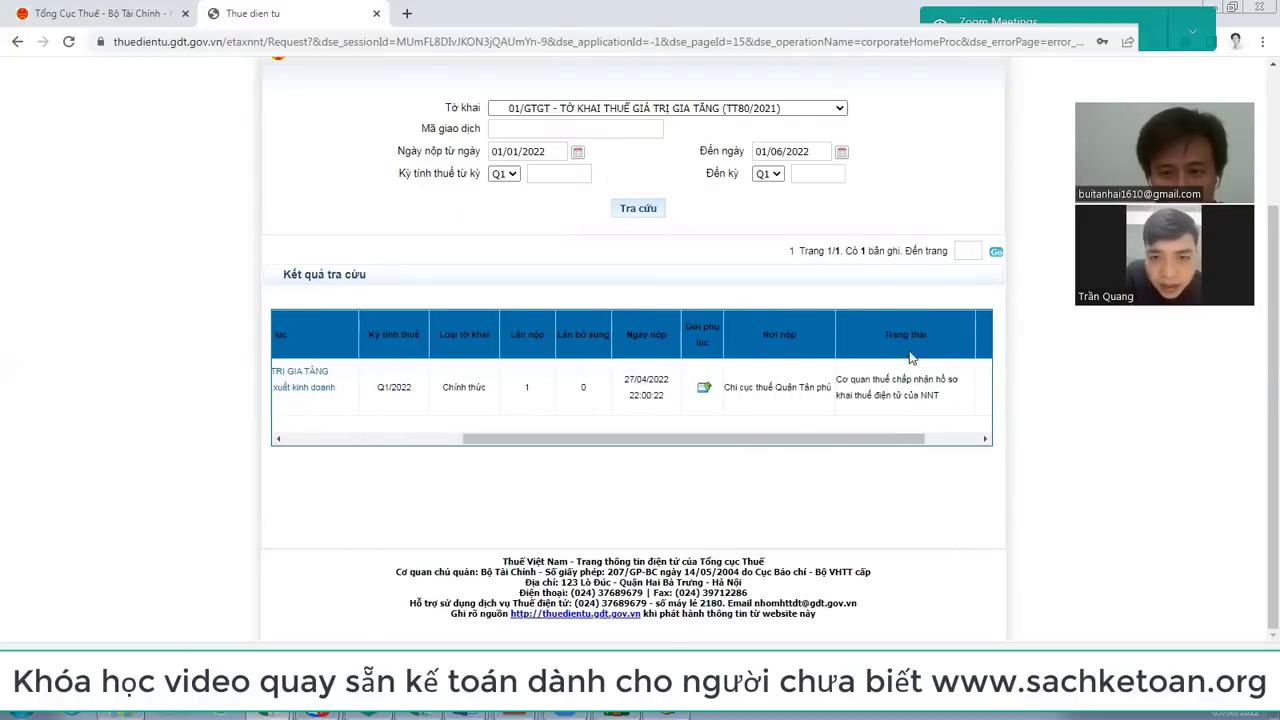
pyautogui.moveTo(932, 349); pyautogui.dragTo(941, 341)
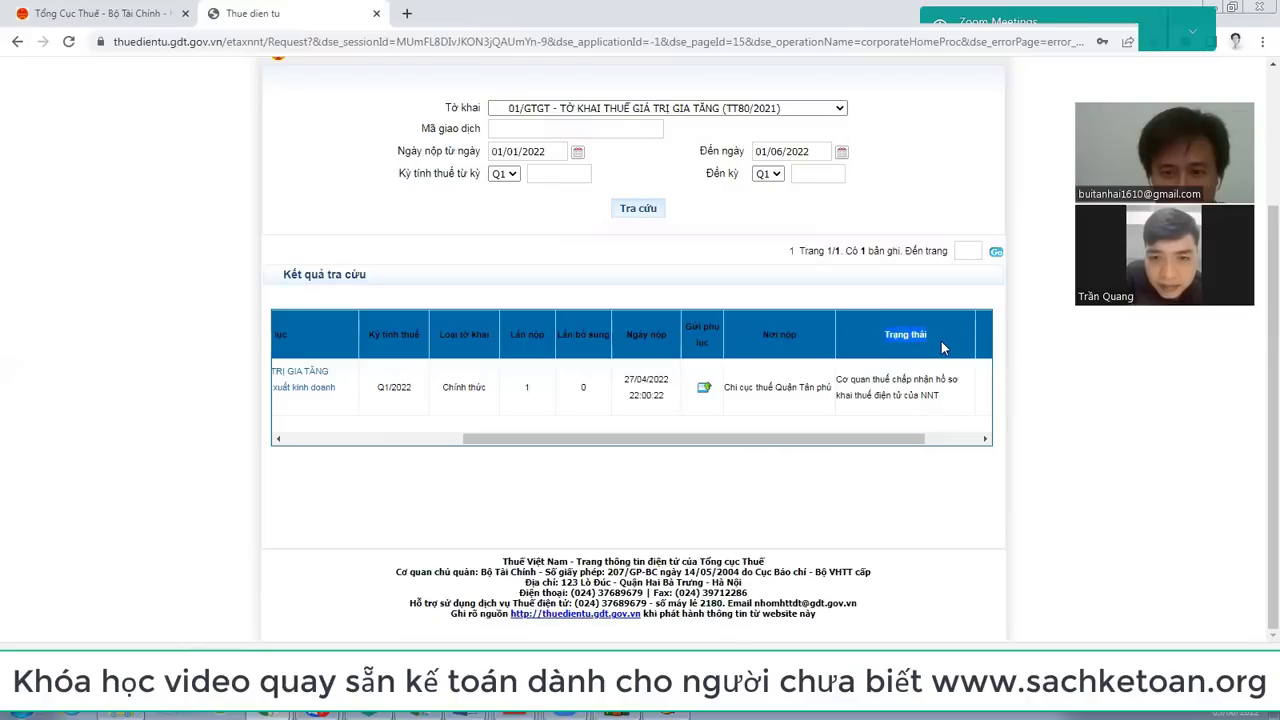
pyautogui.doubleClick(895, 379)
pyautogui.moveTo(936, 374); pyautogui.dragTo(936, 374)
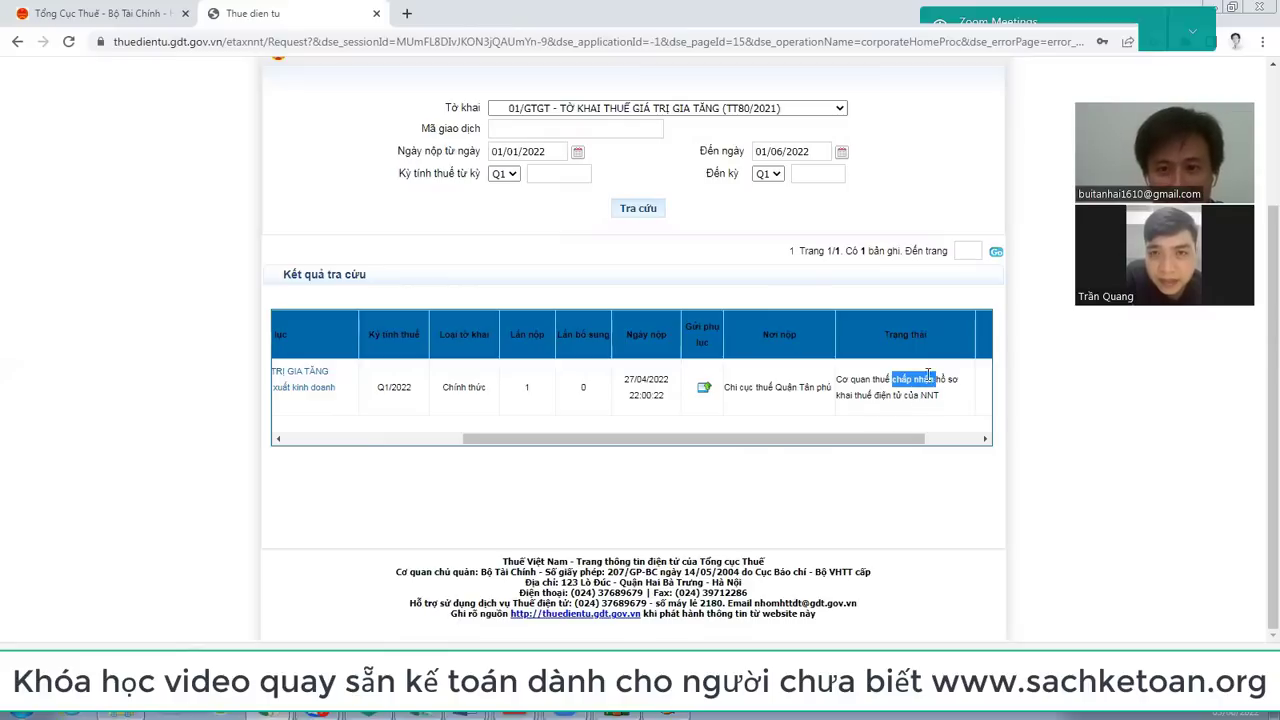
pyautogui.scroll(3, 930, 373)
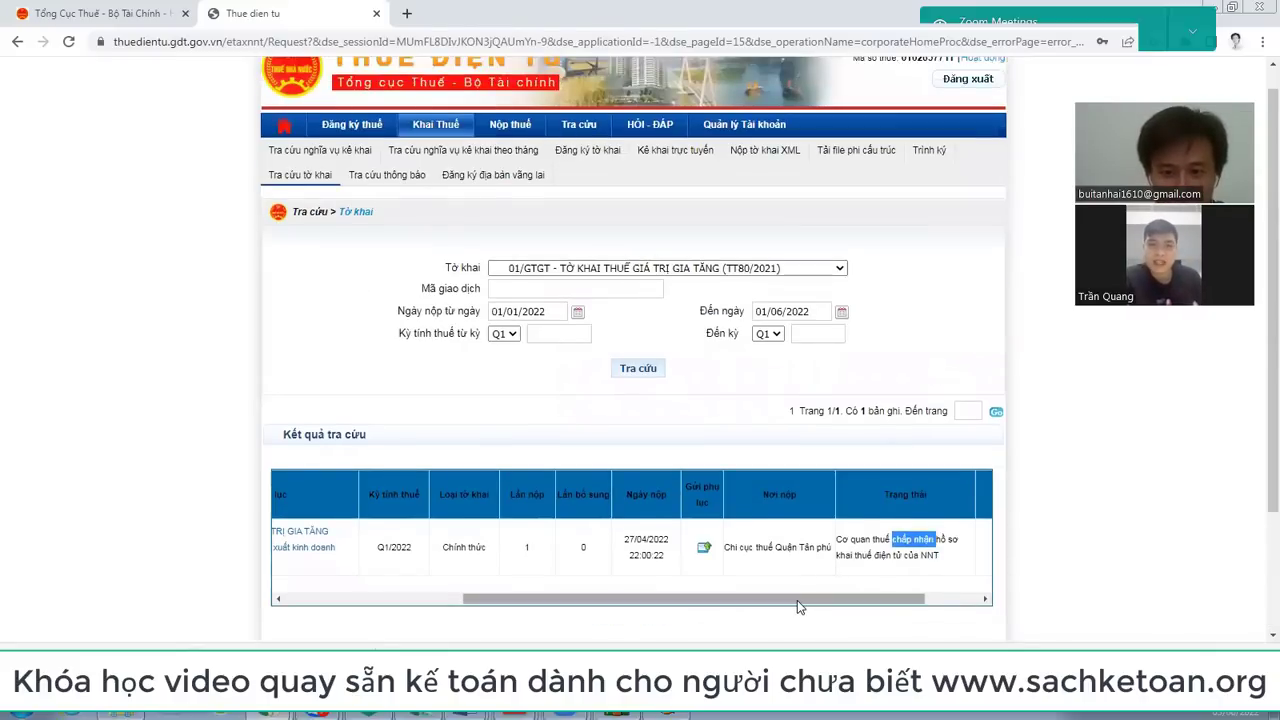
pyautogui.moveTo(797, 600); pyautogui.dragTo(940, 598)
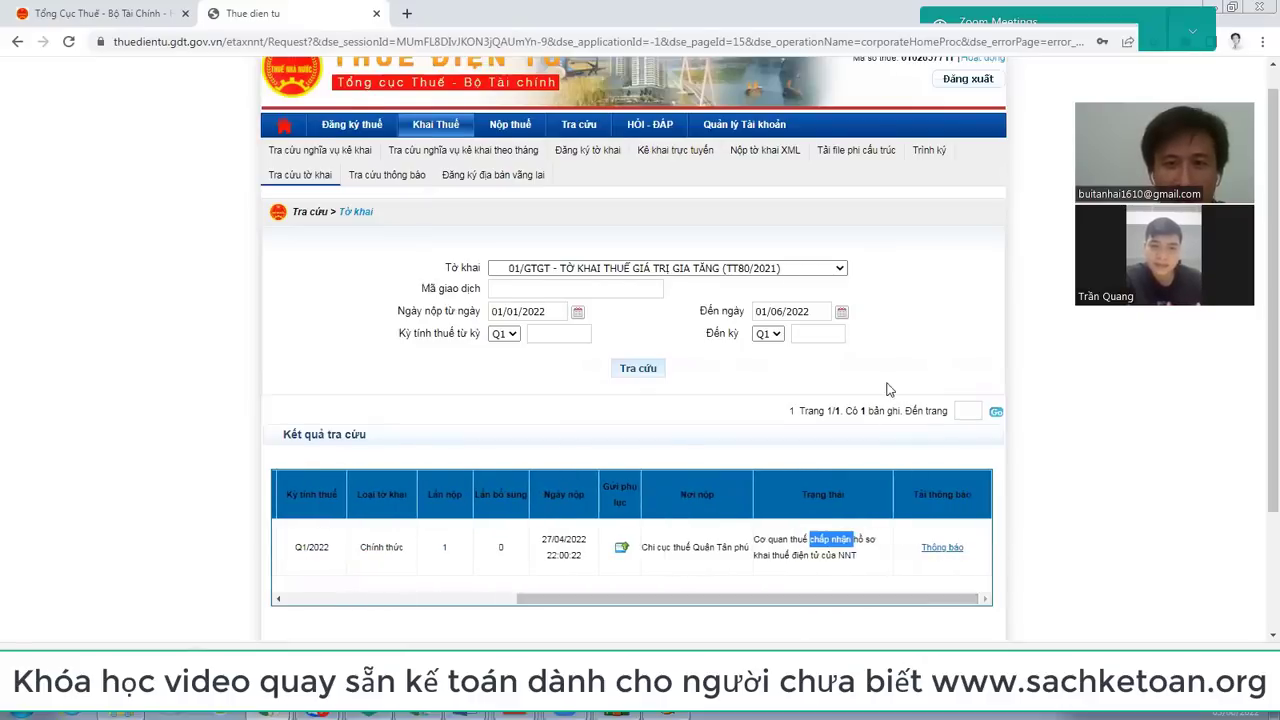
pyautogui.scroll(1, 900, 370)
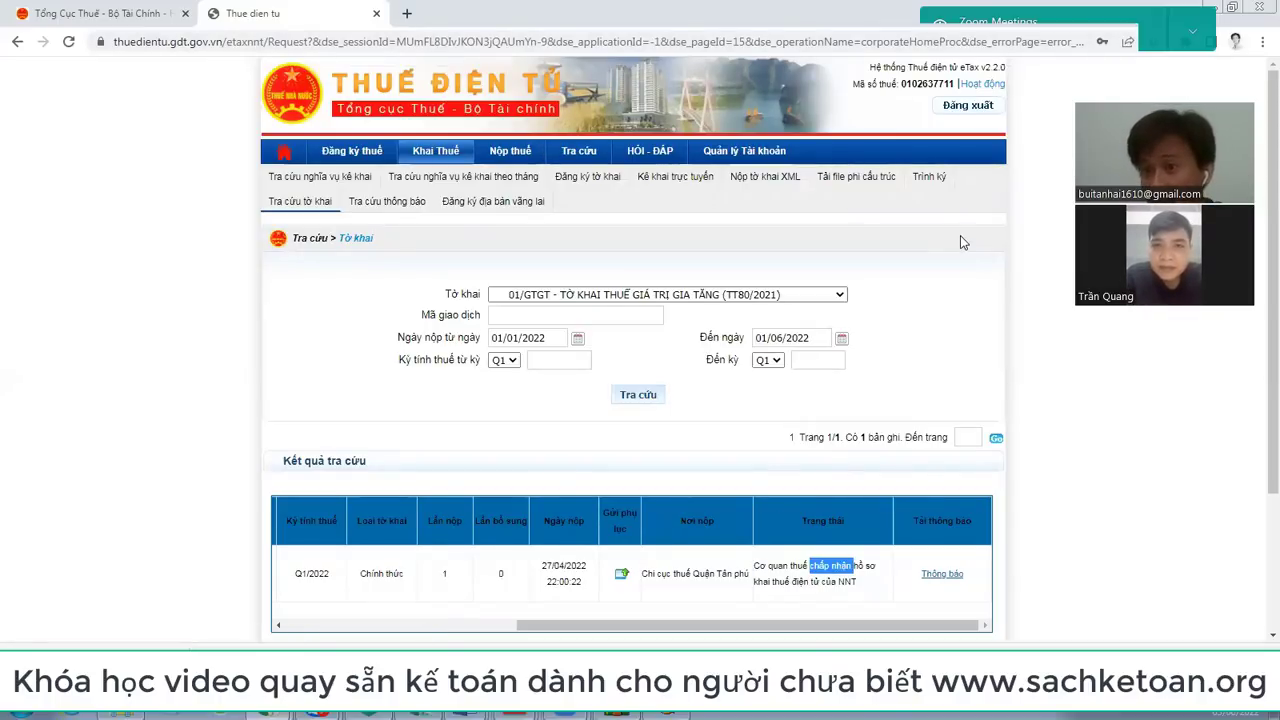
# Step: Under Nộp thuế, select Ngân hàng TMCP Á Châu as the paying bank and continue
pyautogui.click(519, 156)
pyautogui.scroll(-3, 519, 158)
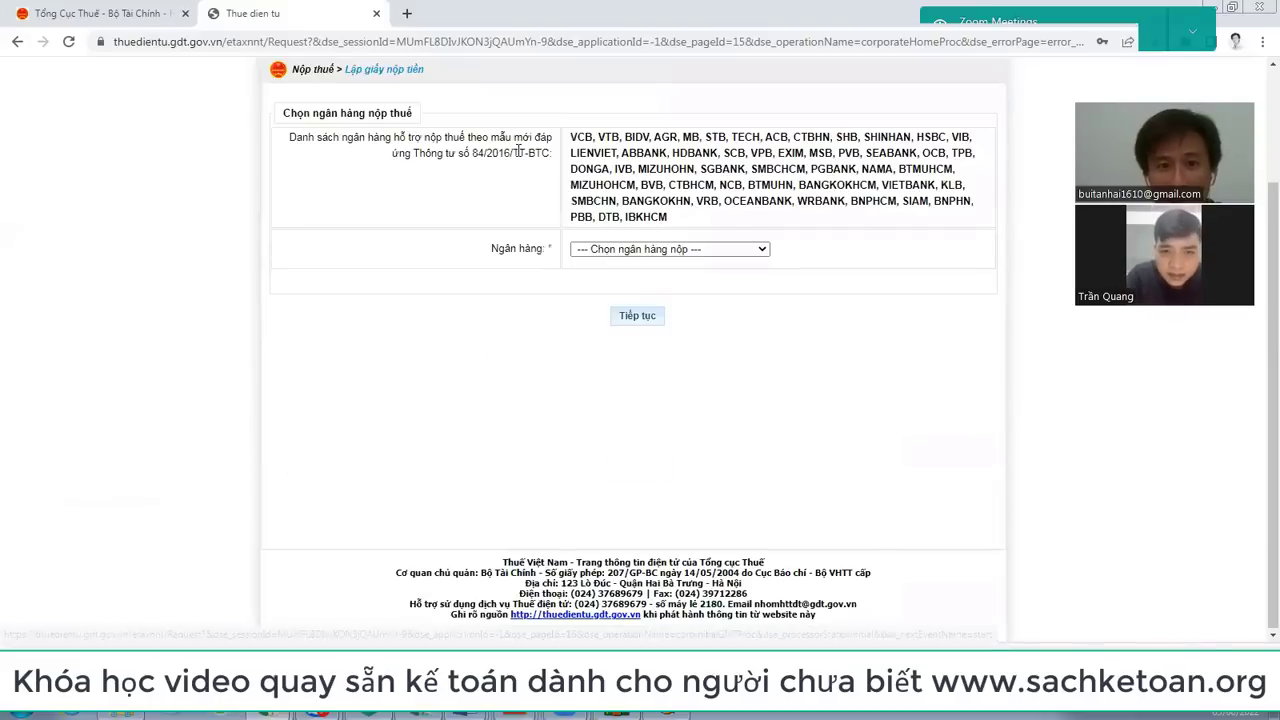
pyautogui.scroll(3, 725, 305)
pyautogui.click(740, 397)
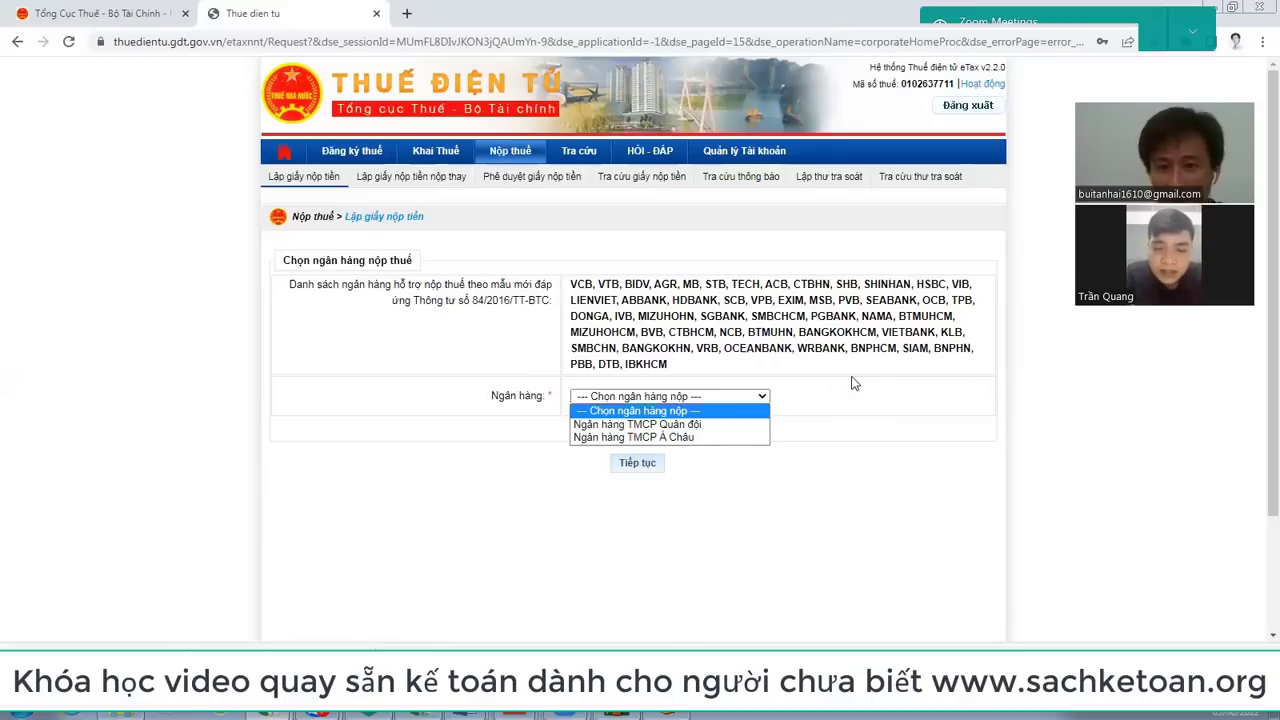
pyautogui.click(902, 430)
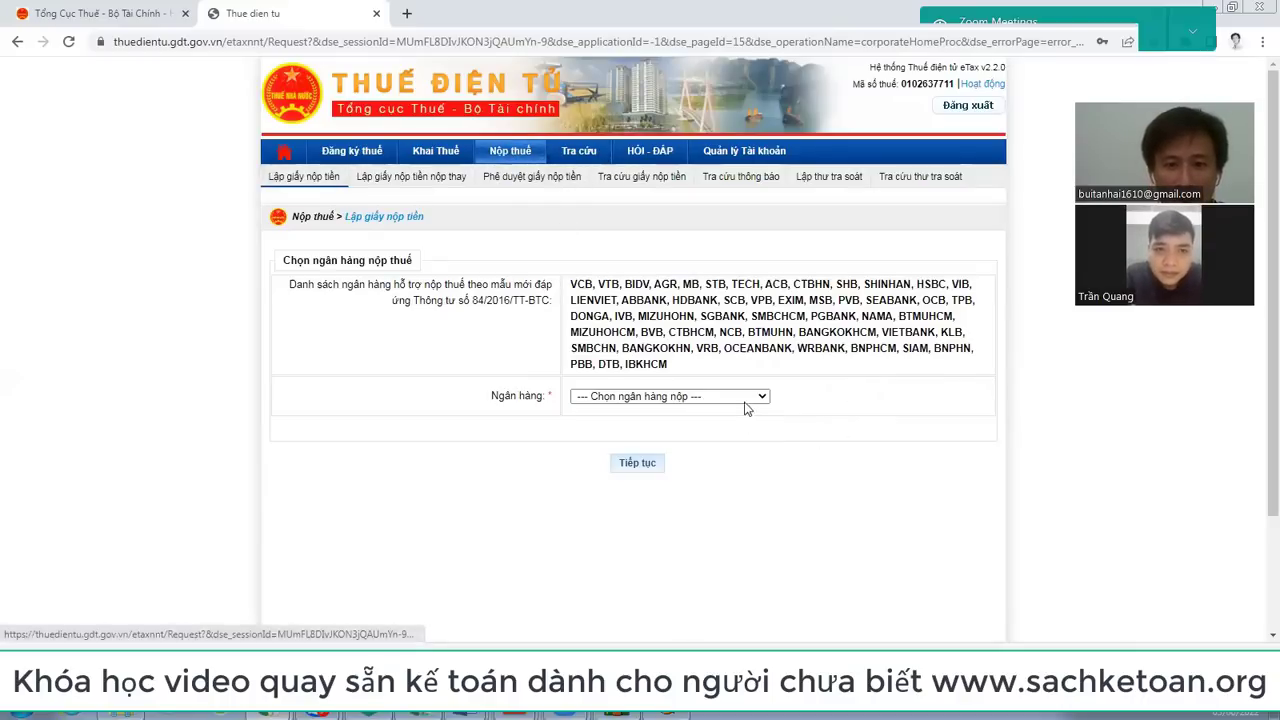
pyautogui.scroll(-2, 748, 380)
pyautogui.scroll(2, 690, 370)
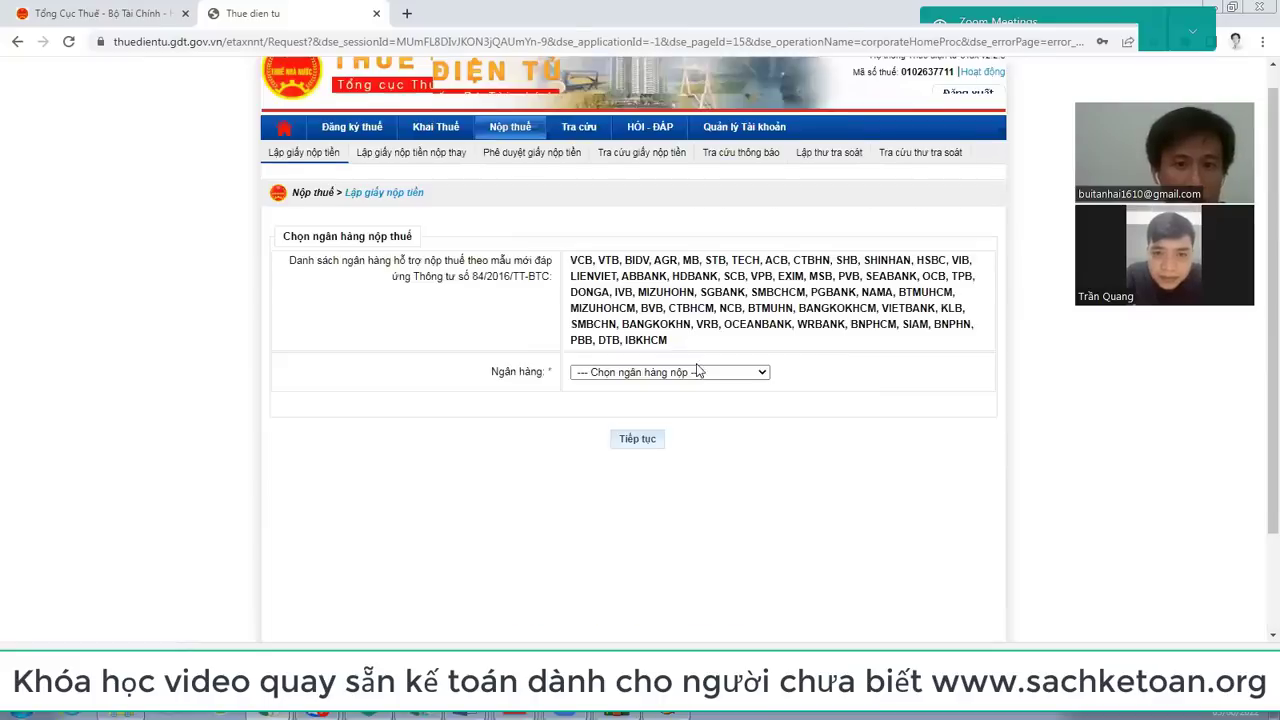
pyautogui.click(700, 396)
pyautogui.click(686, 437)
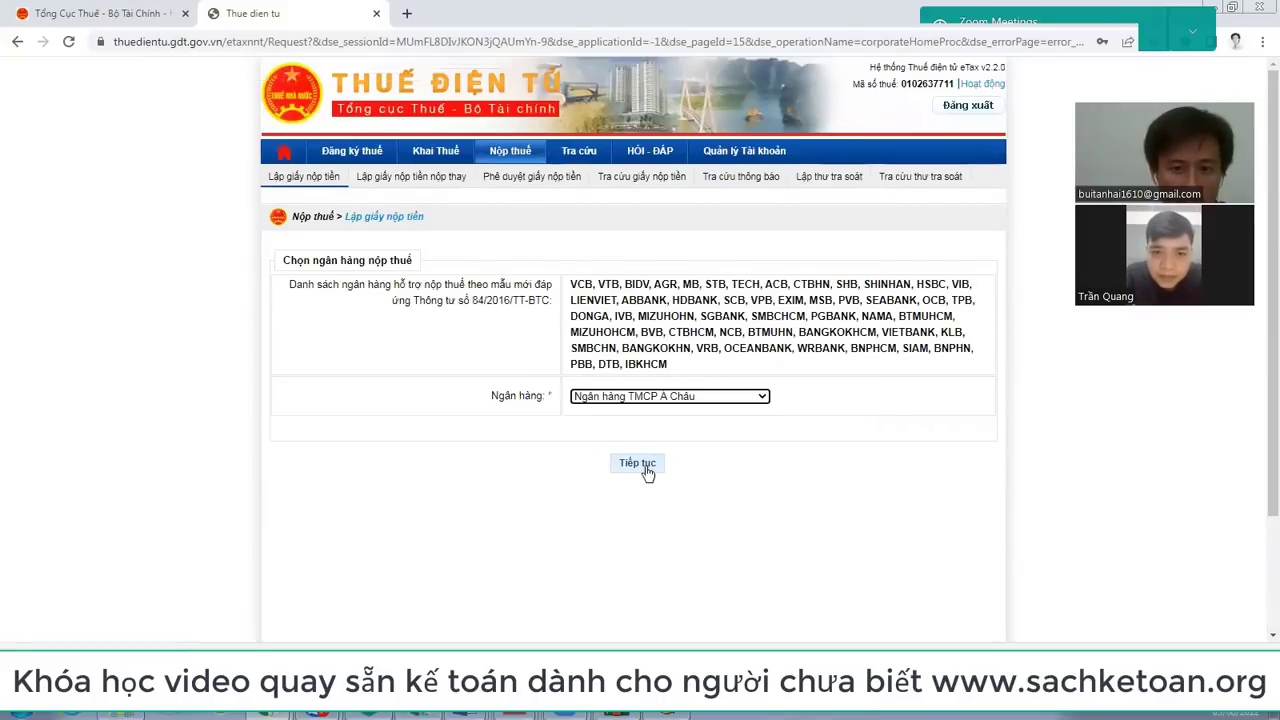
pyautogui.click(648, 466)
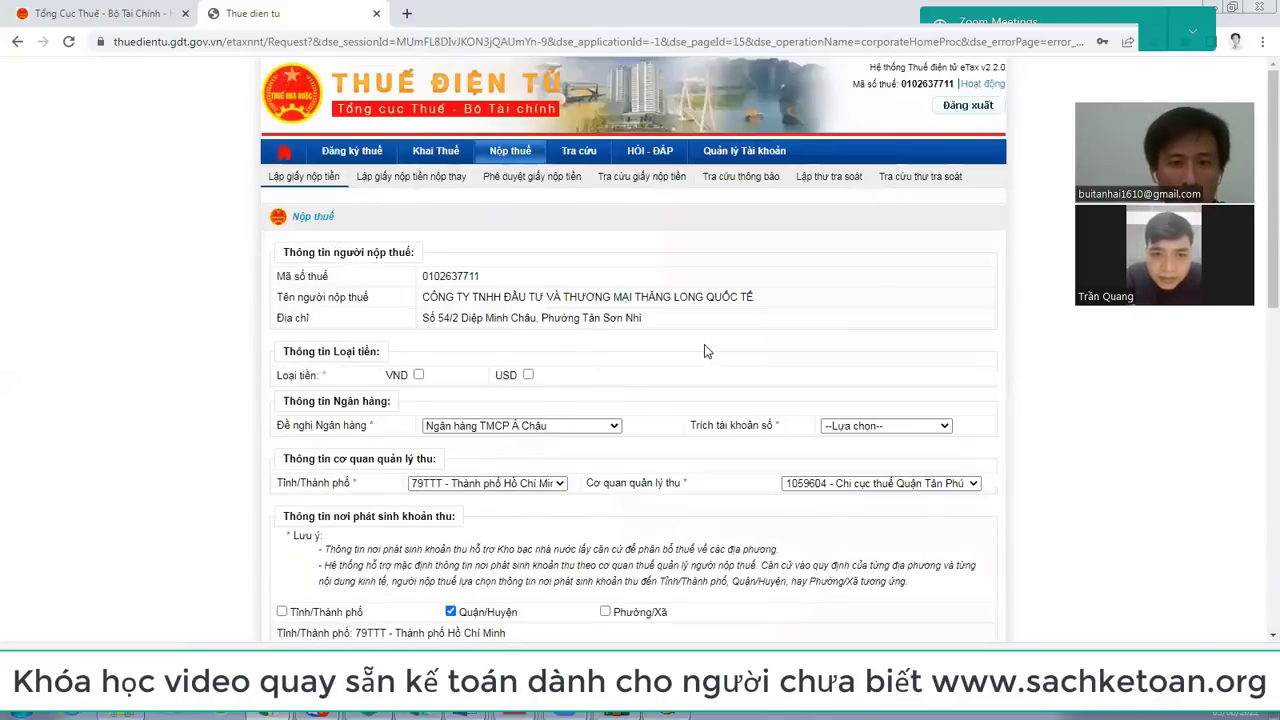
# Step: Set the payment slip's currency to VND
pyautogui.scroll(-6, 704, 344)
pyautogui.scroll(8, 712, 352)
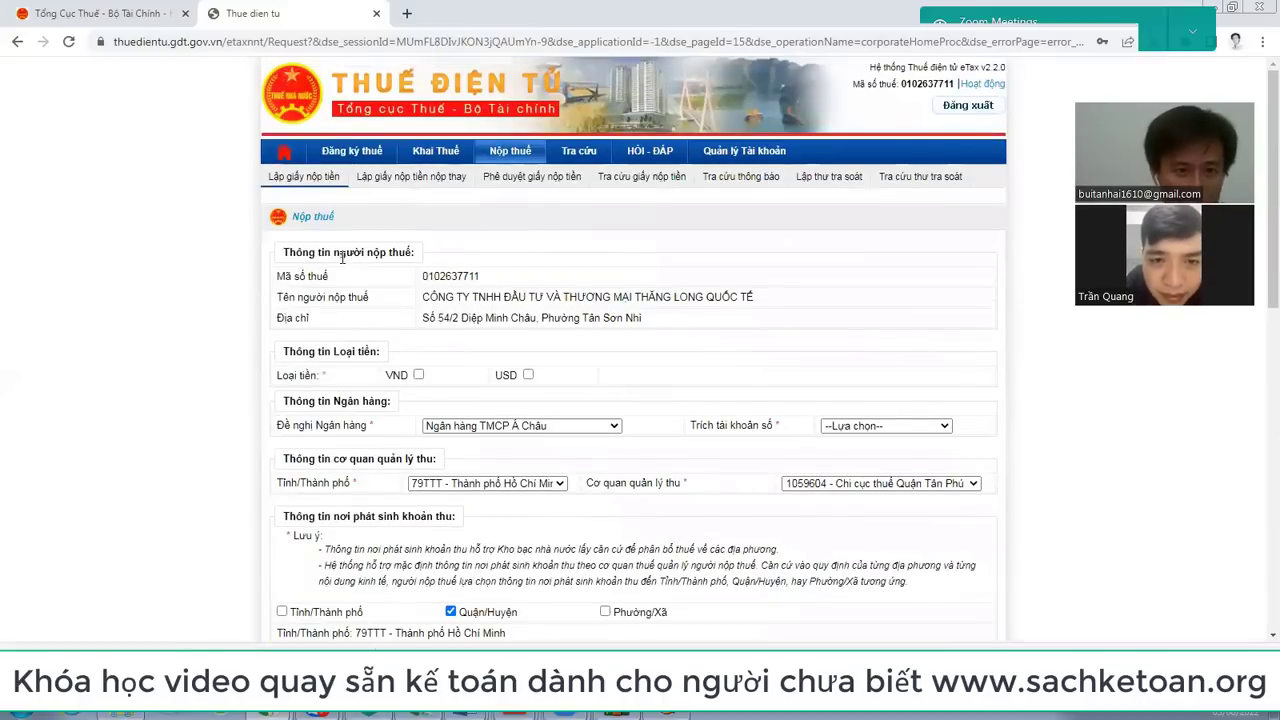
pyautogui.scroll(-2, 420, 221)
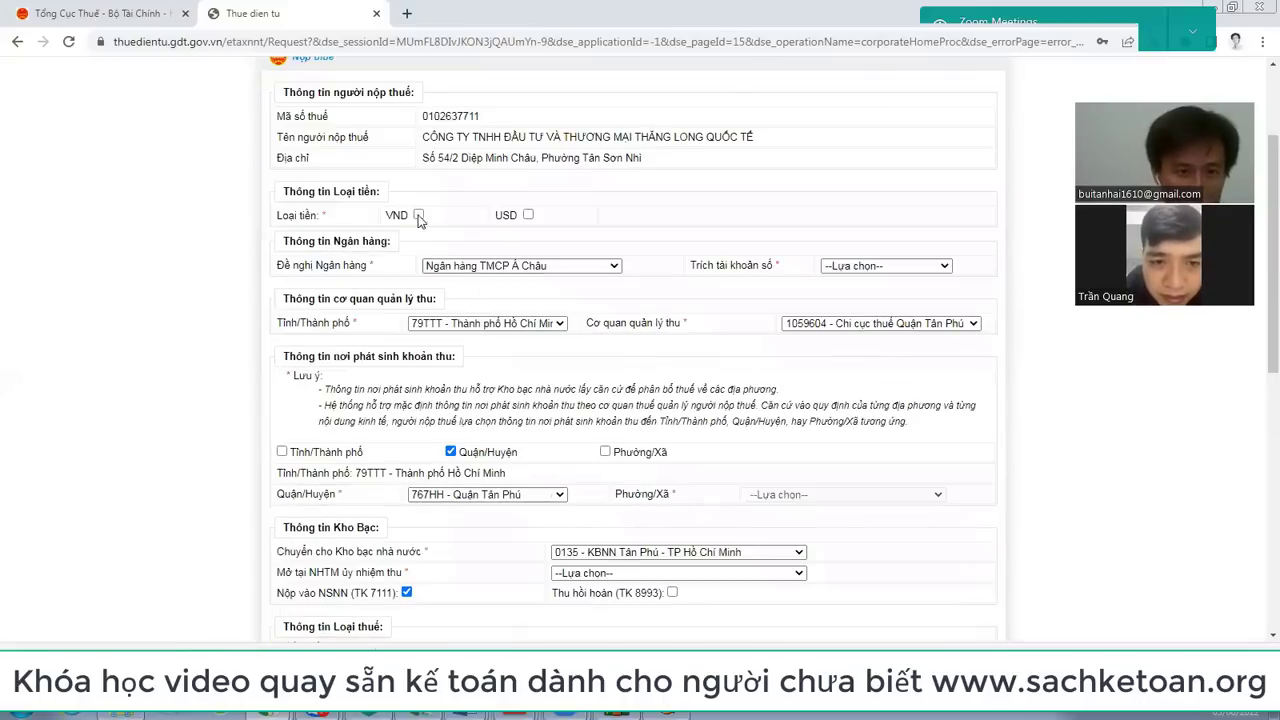
pyautogui.click(419, 216)
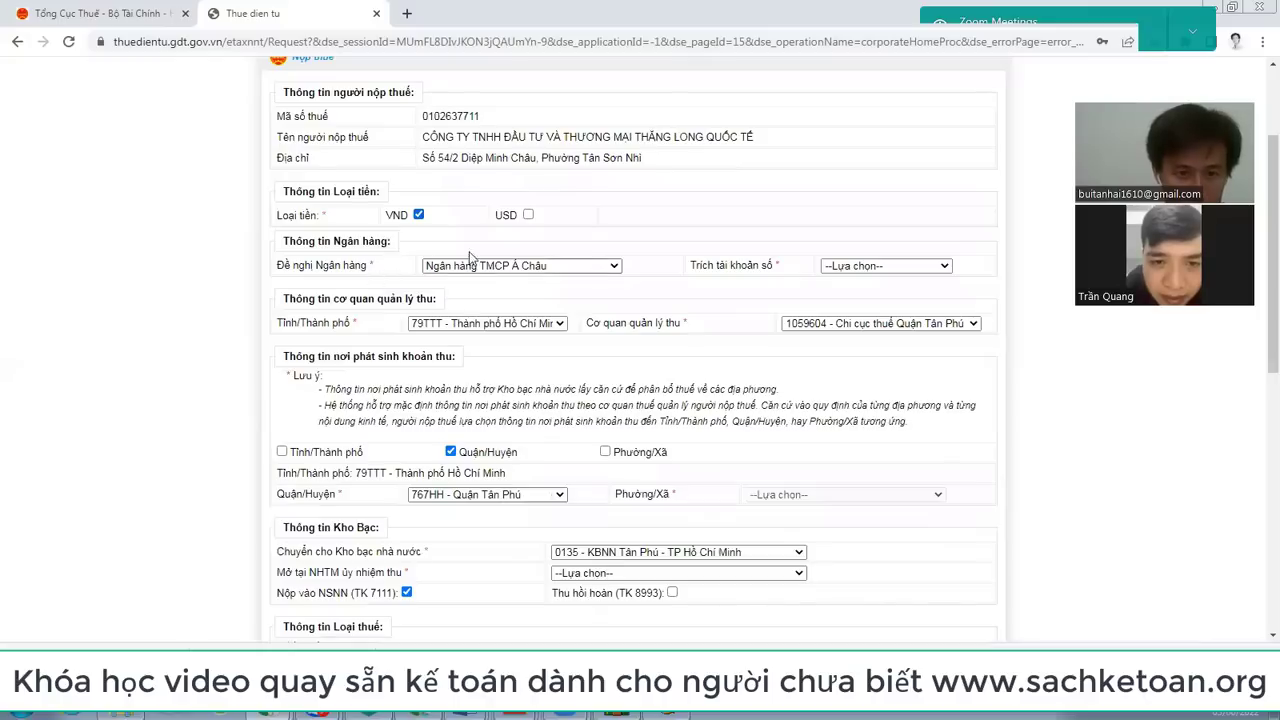
pyautogui.scroll(-2, 507, 344)
pyautogui.scroll(-2, 495, 318)
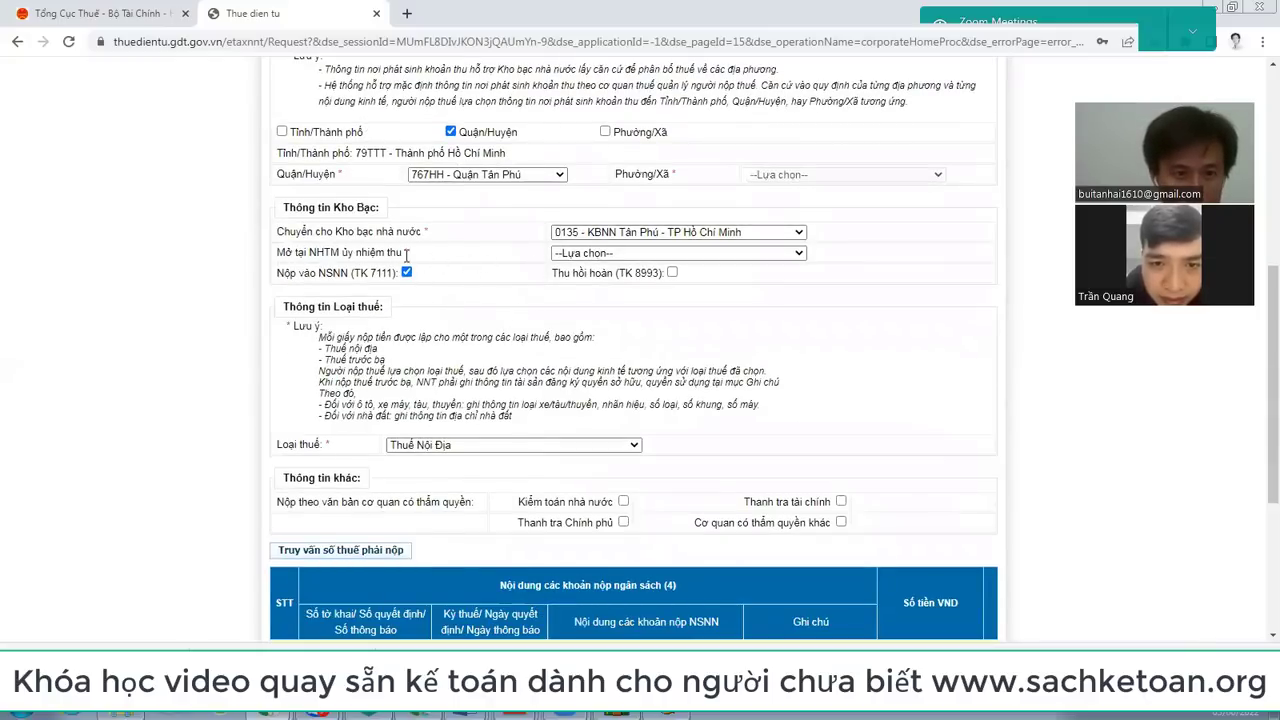
pyautogui.click(801, 254)
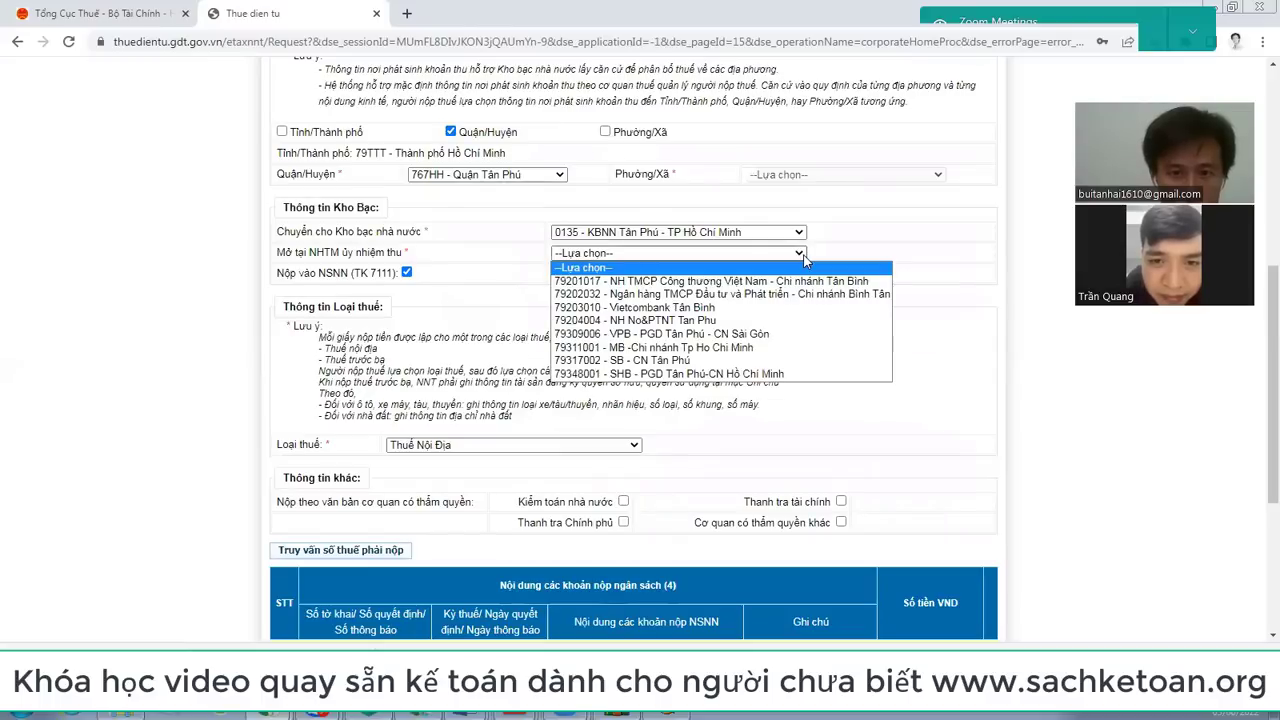
pyautogui.click(804, 256)
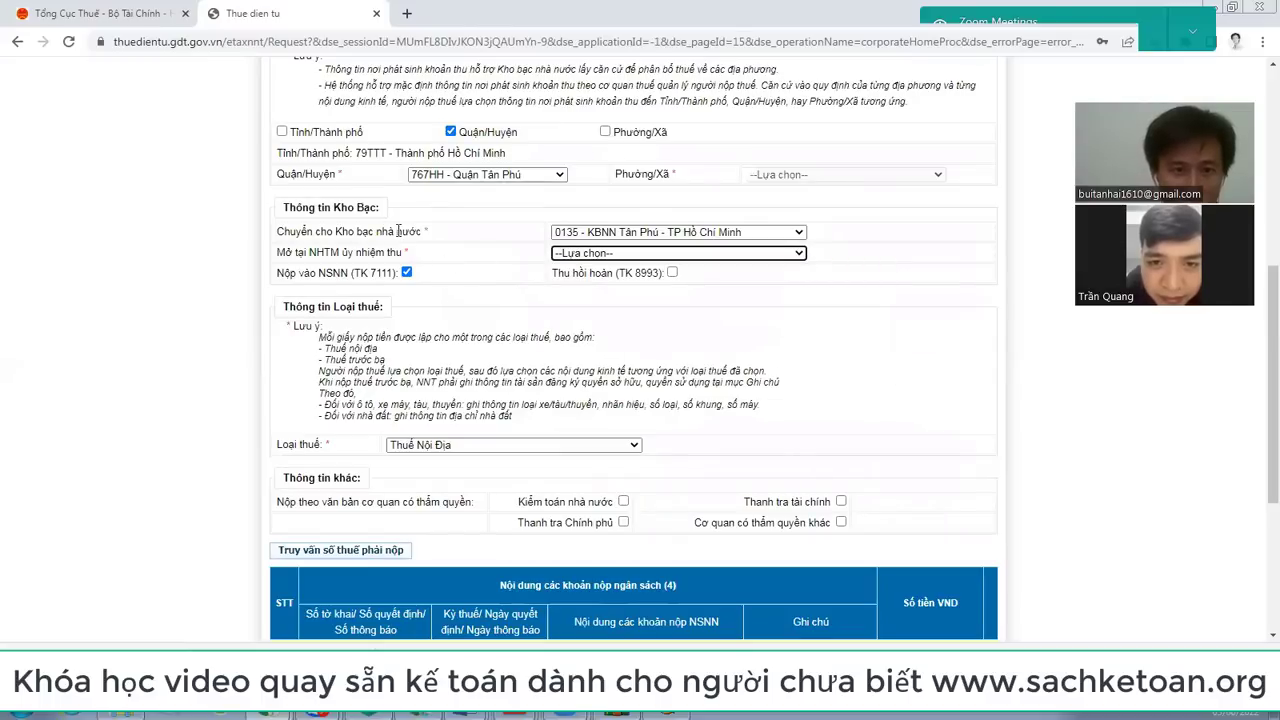
pyautogui.click(917, 185)
pyautogui.scroll(2, 590, 334)
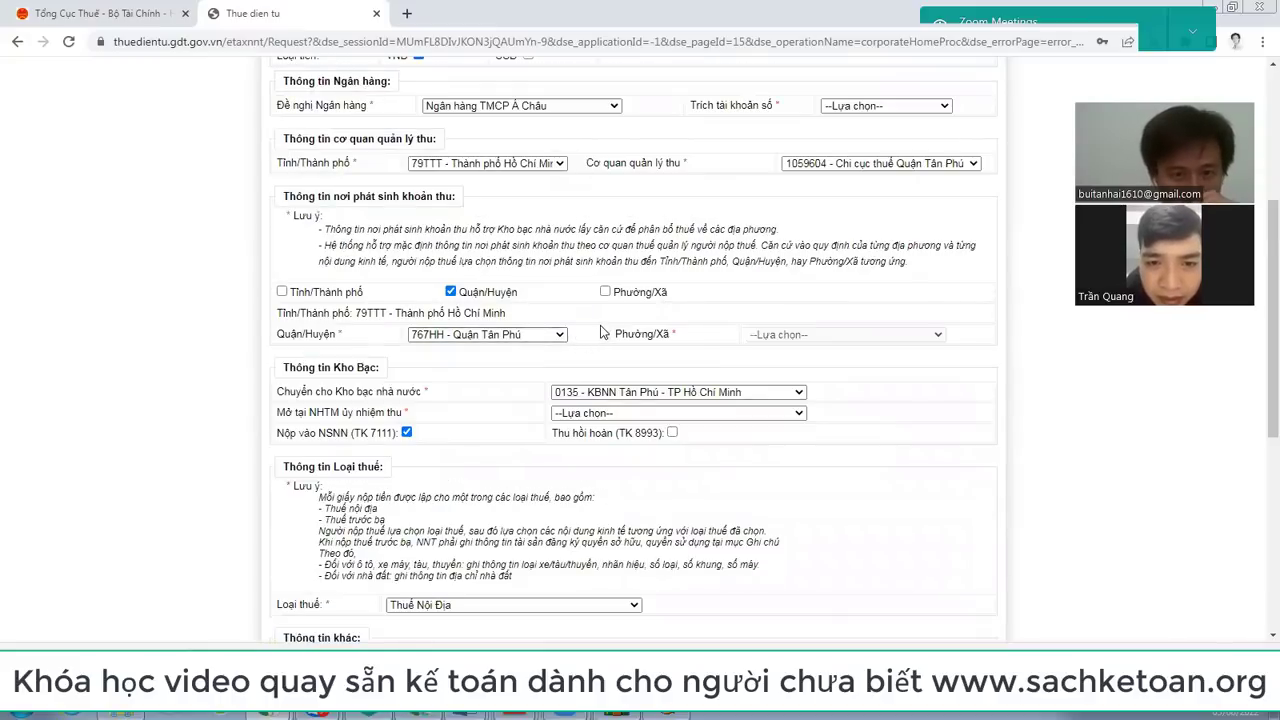
# Step: Choose Vietcombank Tân Bình as the collecting branch and select the company account to debit
pyautogui.click(744, 413)
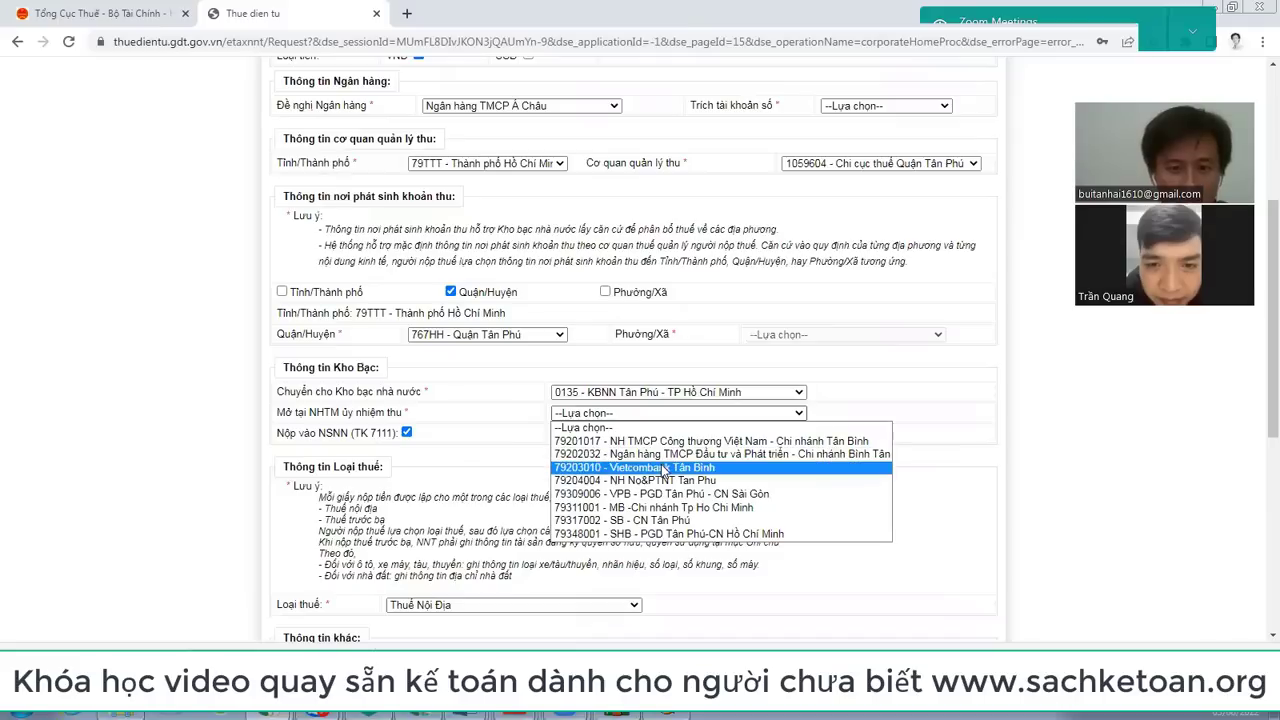
pyautogui.click(662, 468)
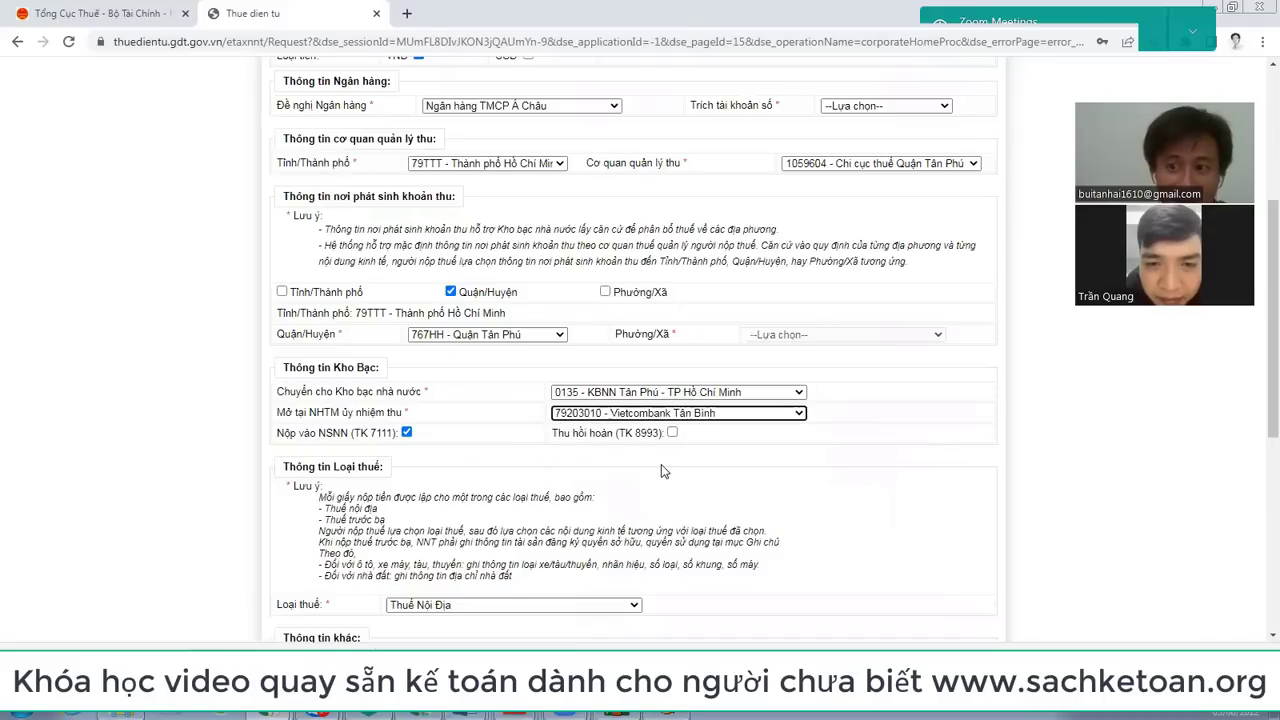
pyautogui.scroll(4, 692, 346)
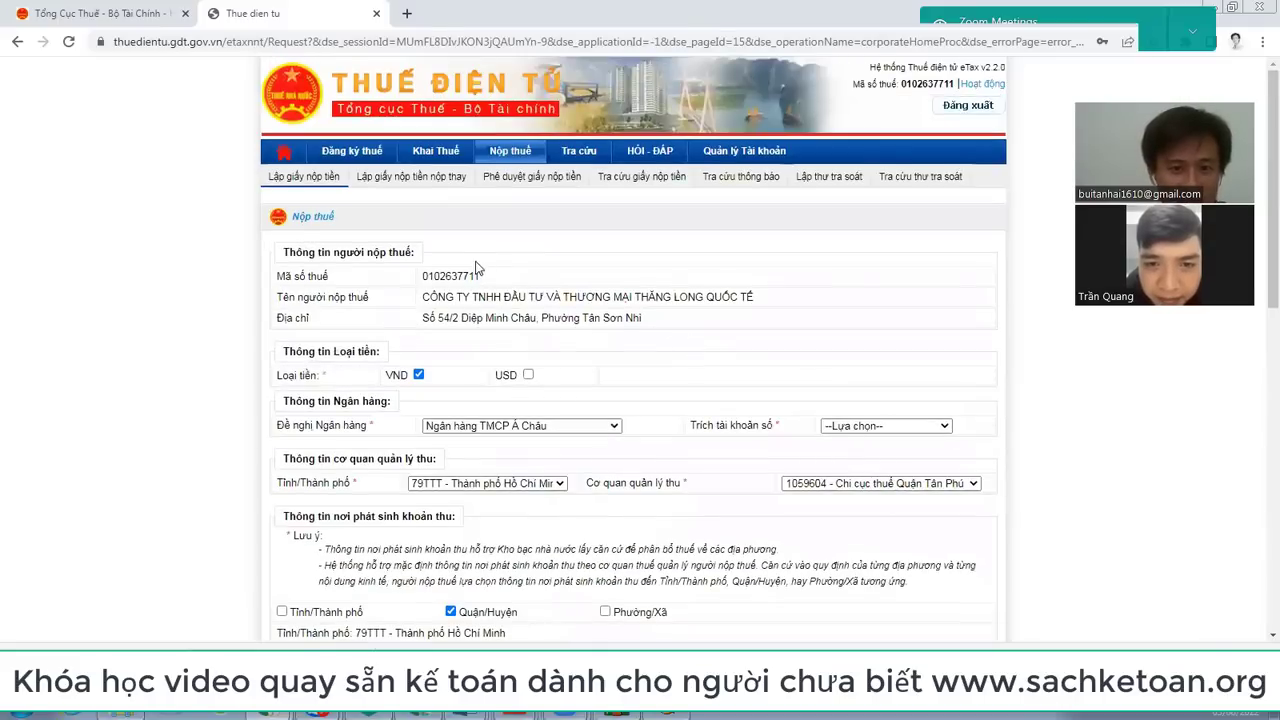
pyautogui.scroll(-3, 743, 380)
pyautogui.click(886, 186)
pyautogui.click(880, 214)
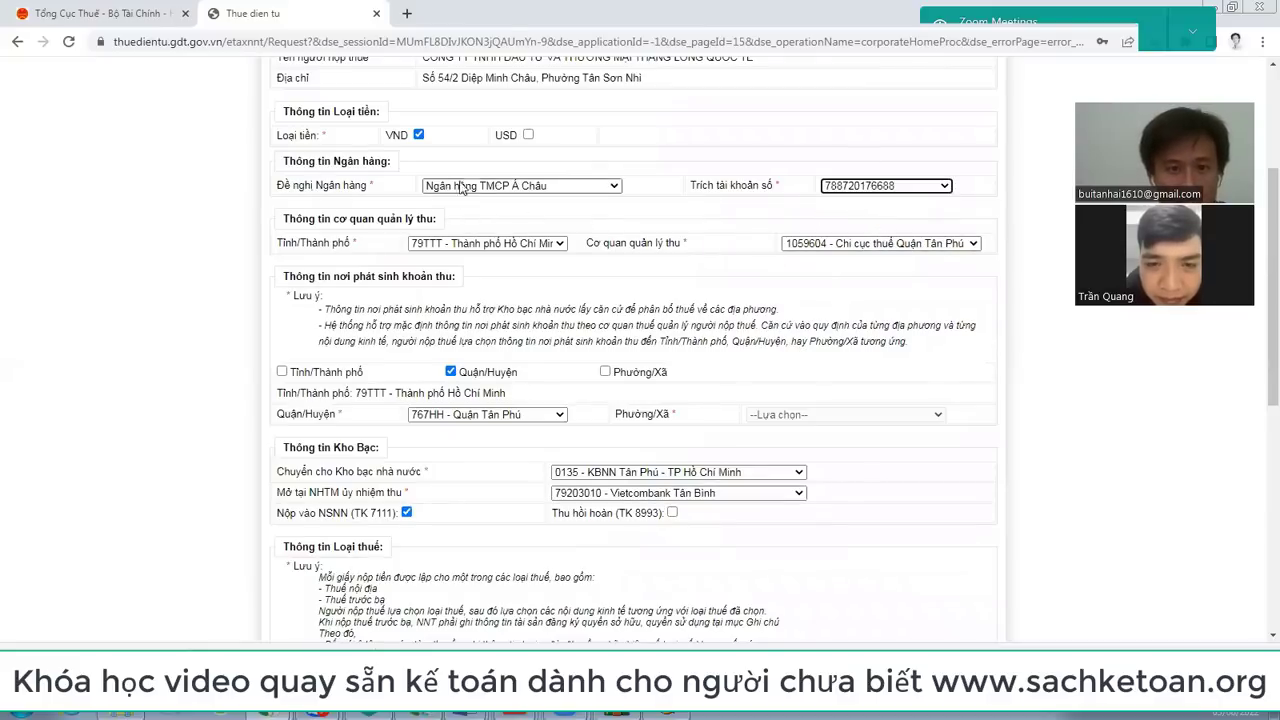
pyautogui.scroll(2, 517, 197)
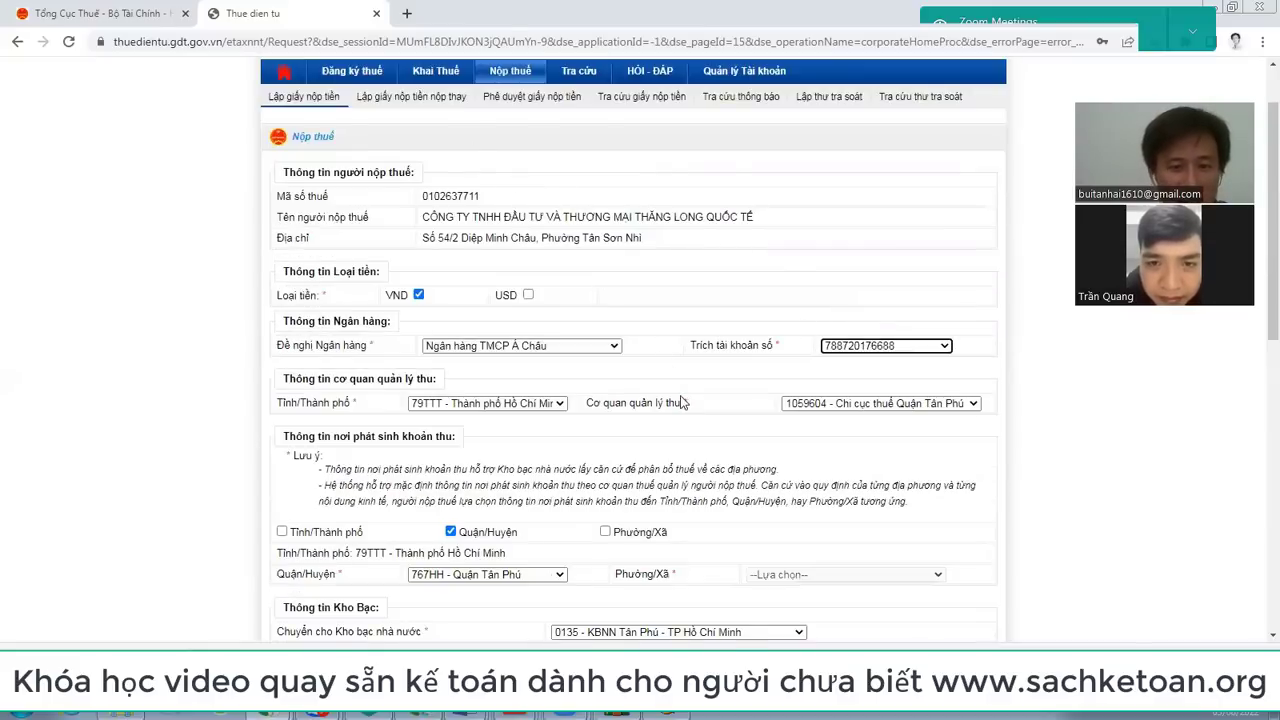
pyautogui.scroll(-9, 688, 405)
pyautogui.scroll(2, 701, 414)
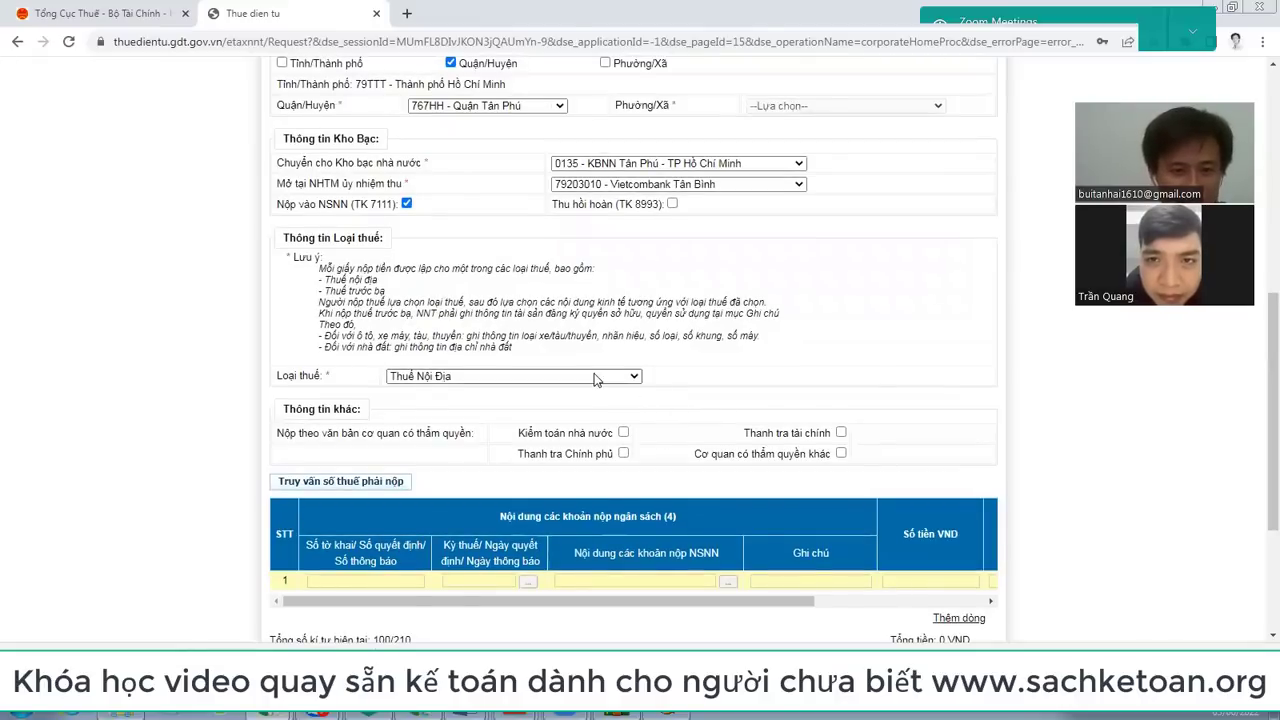
pyautogui.scroll(2, 714, 316)
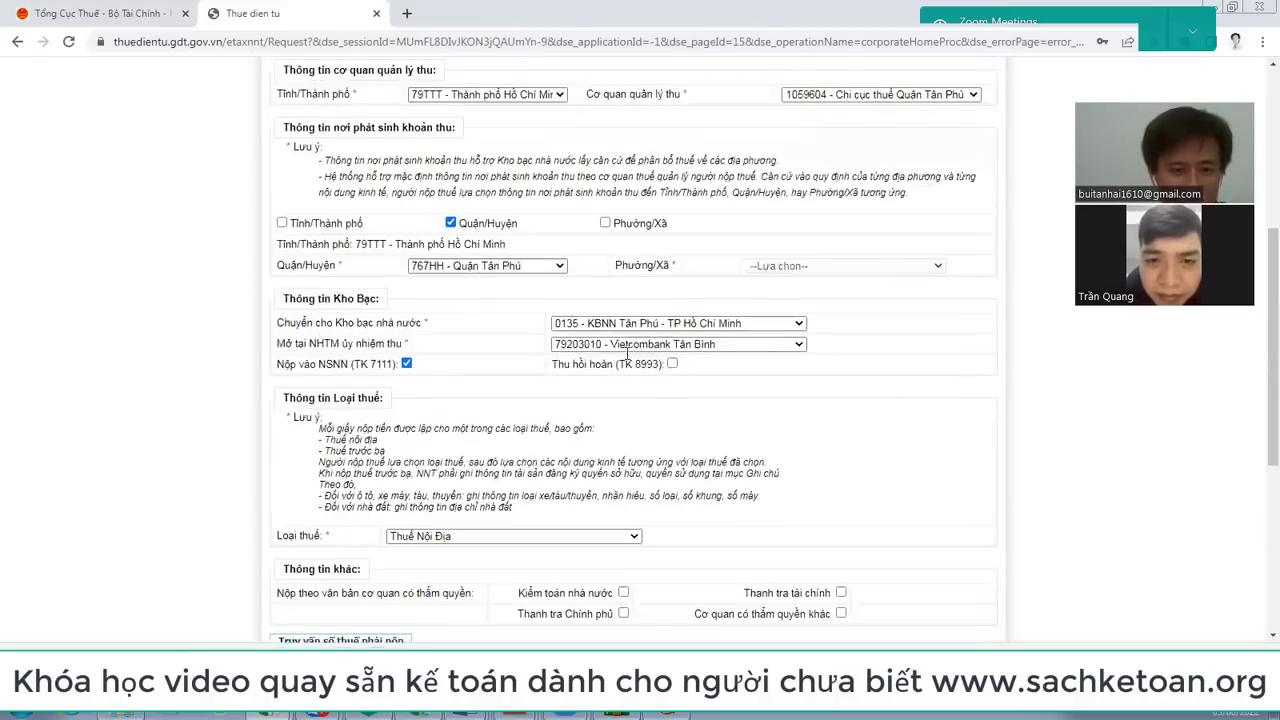
pyautogui.scroll(-4, 546, 370)
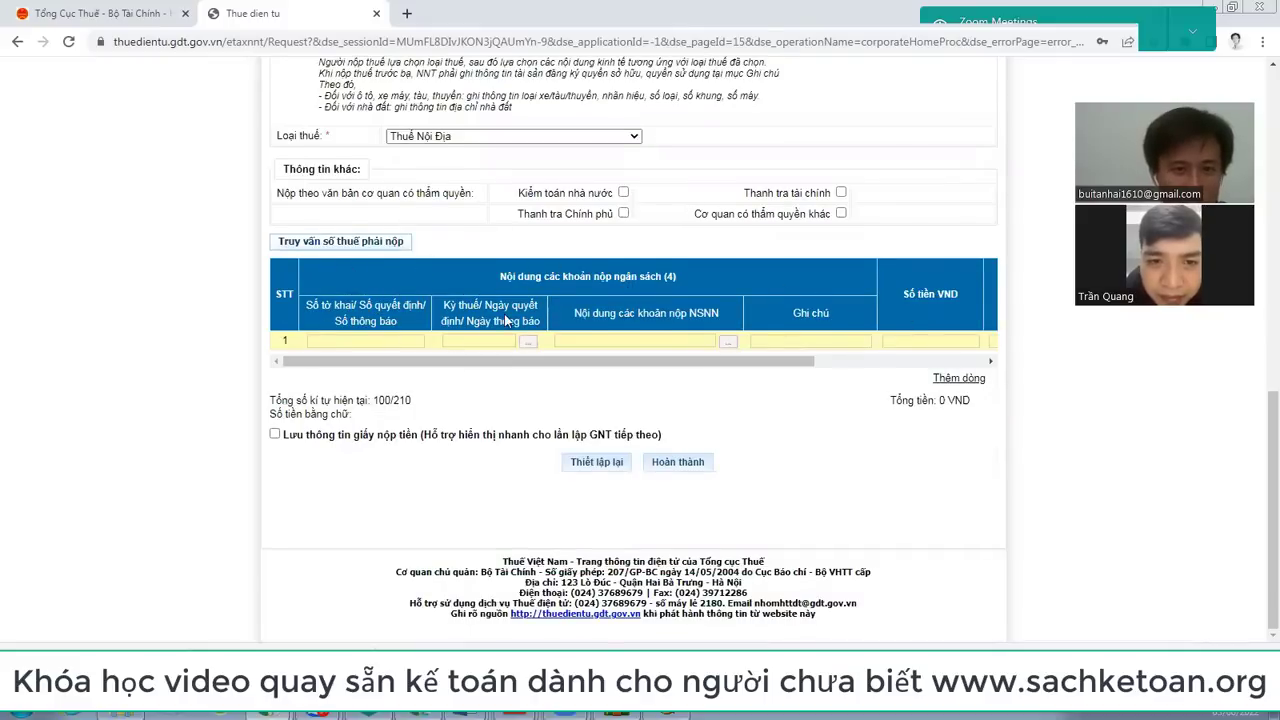
# Step: Set the first payment row's quarterly tax period to 00/Q2/2022 and bring up the budget-item list
pyautogui.click(385, 340)
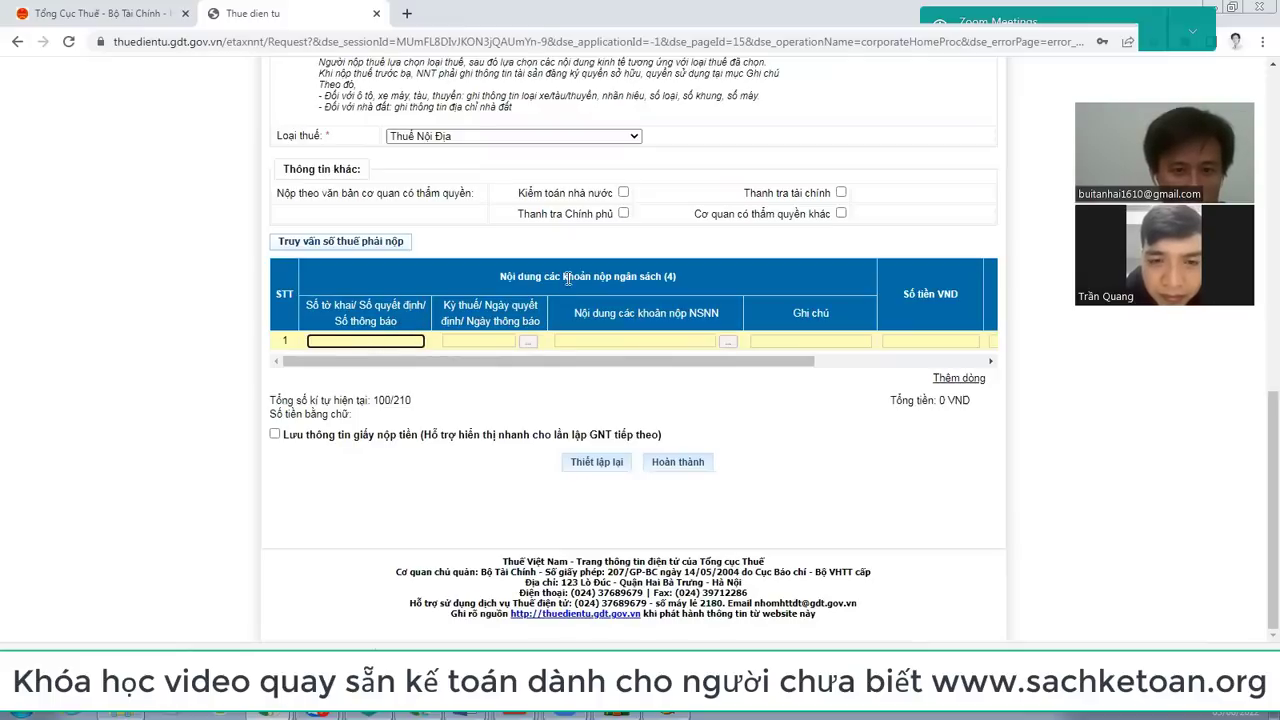
pyautogui.click(528, 343)
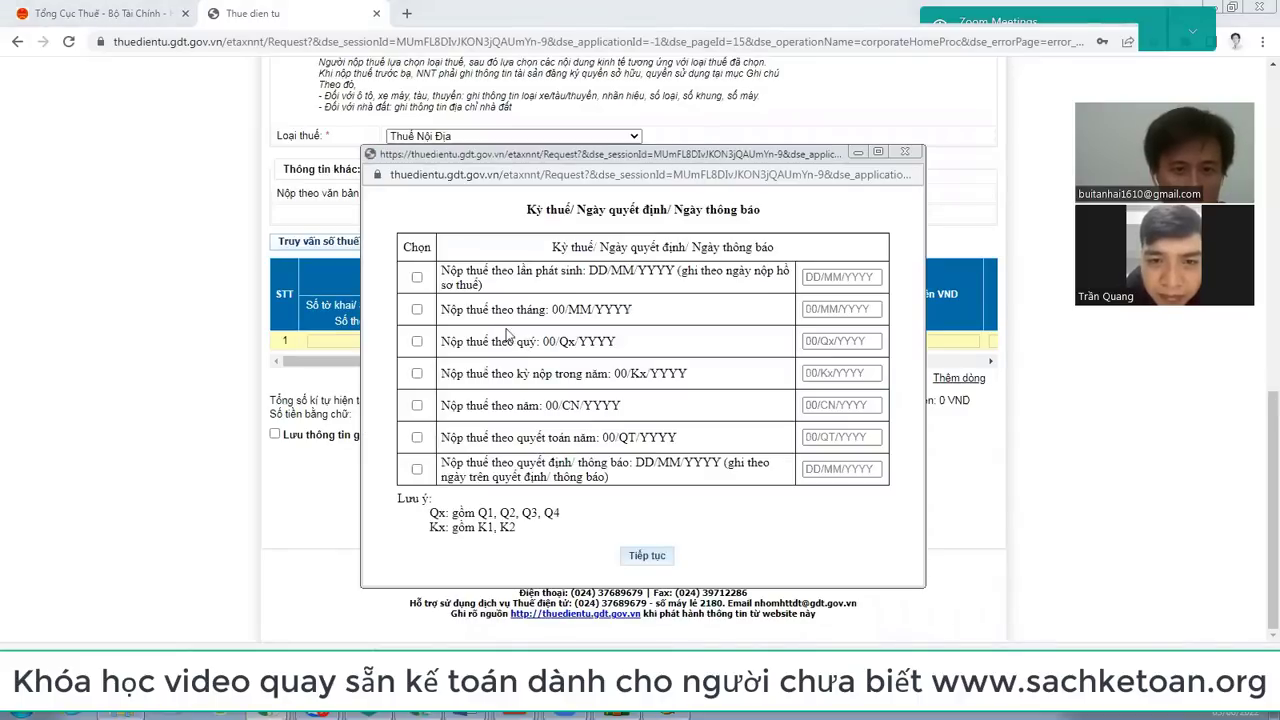
pyautogui.click(417, 342)
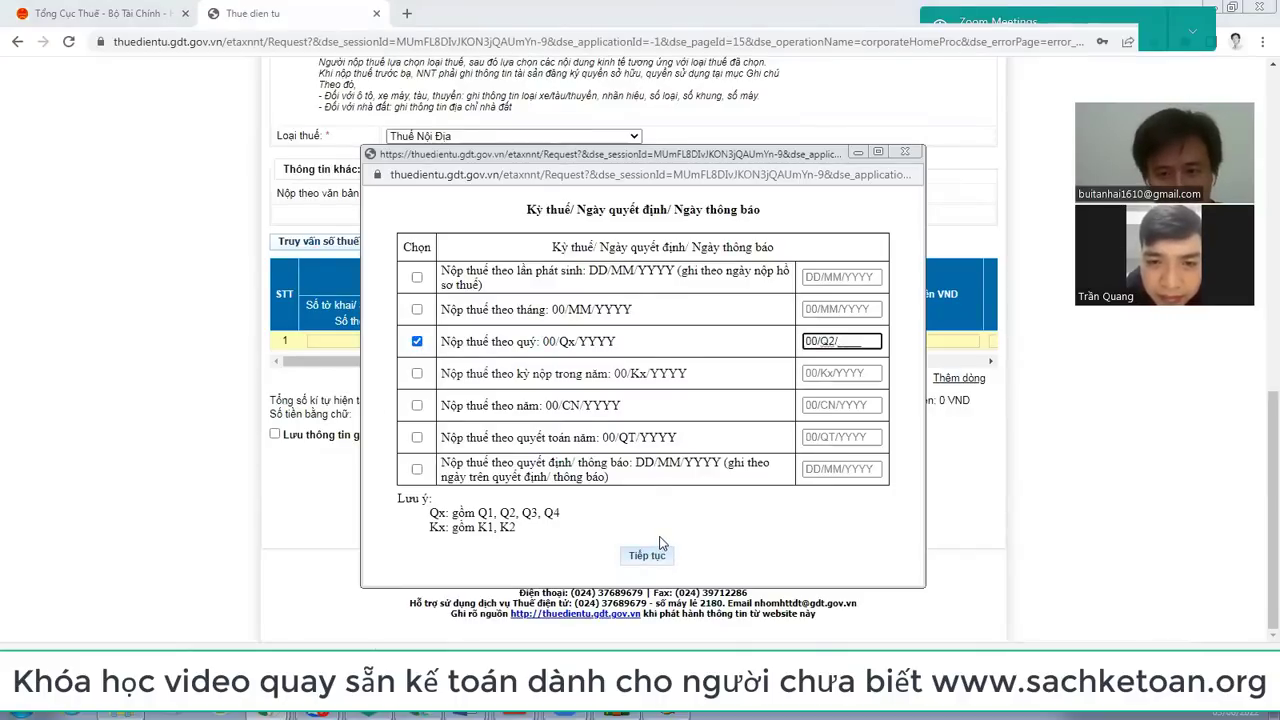
pyautogui.click(660, 545)
pyautogui.click(784, 257)
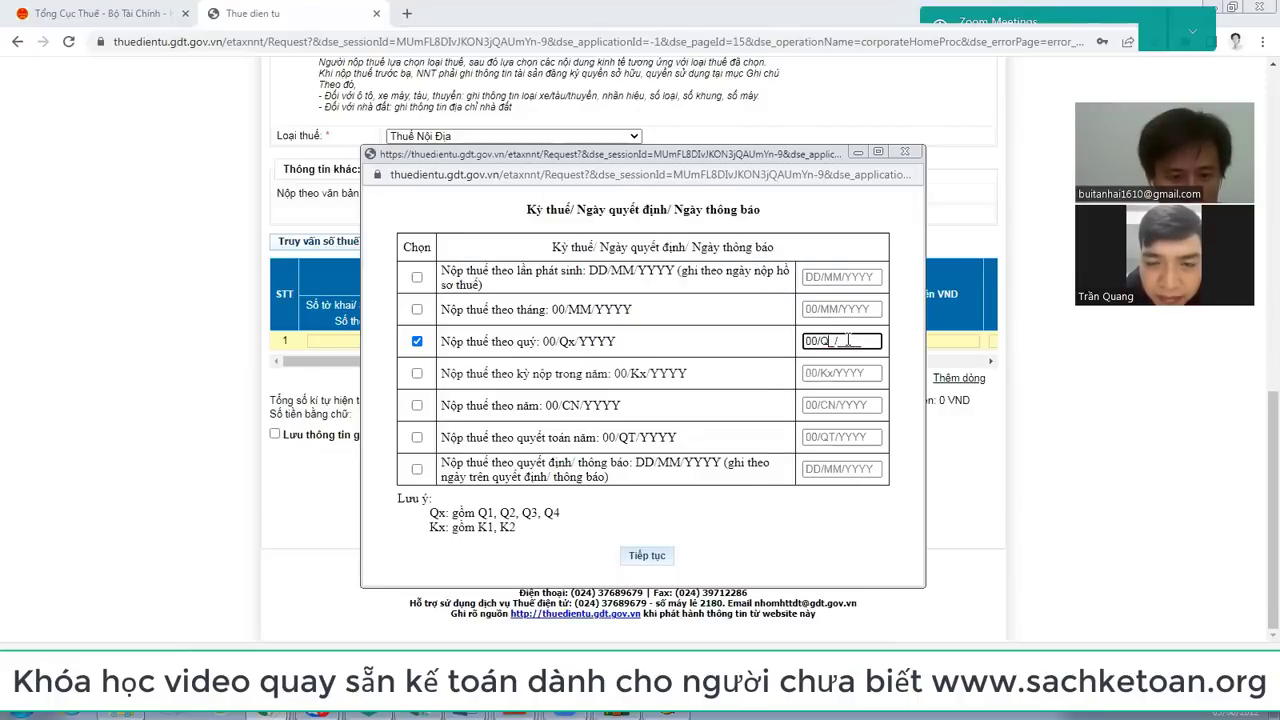
pyautogui.write('2')
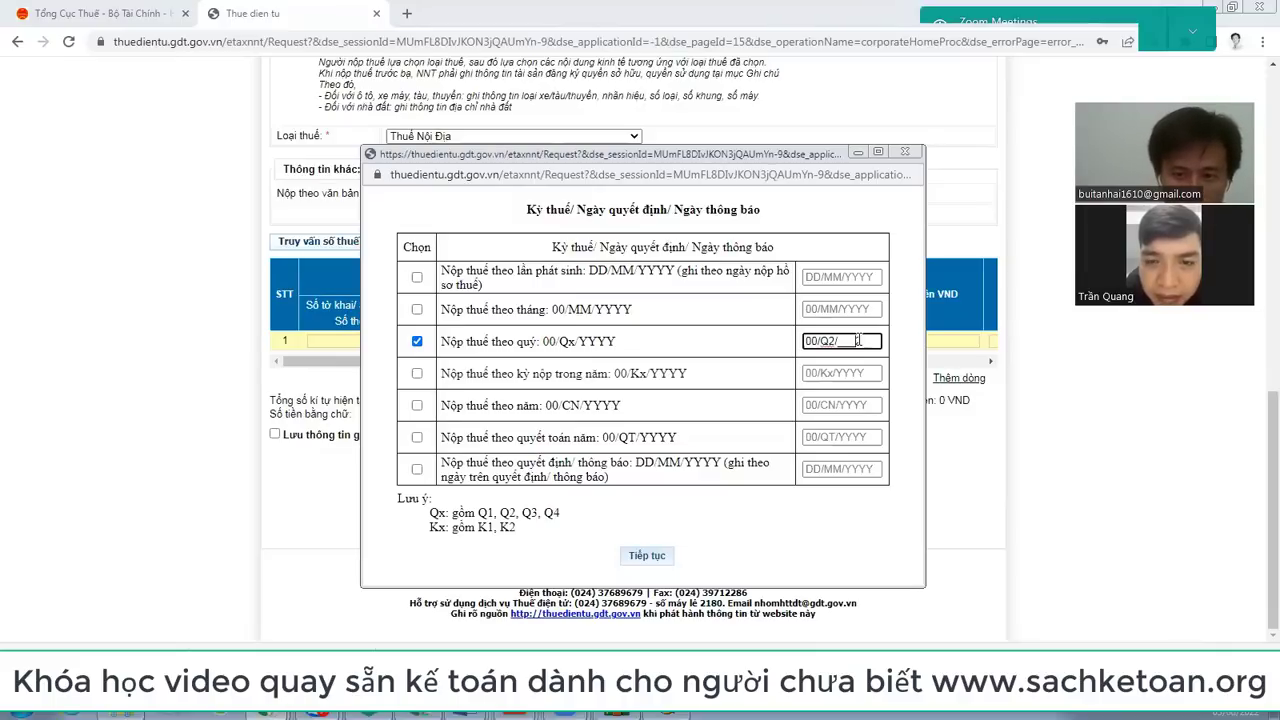
pyautogui.write('2022')
pyautogui.click(658, 561)
pyautogui.click(629, 339)
pyautogui.click(731, 342)
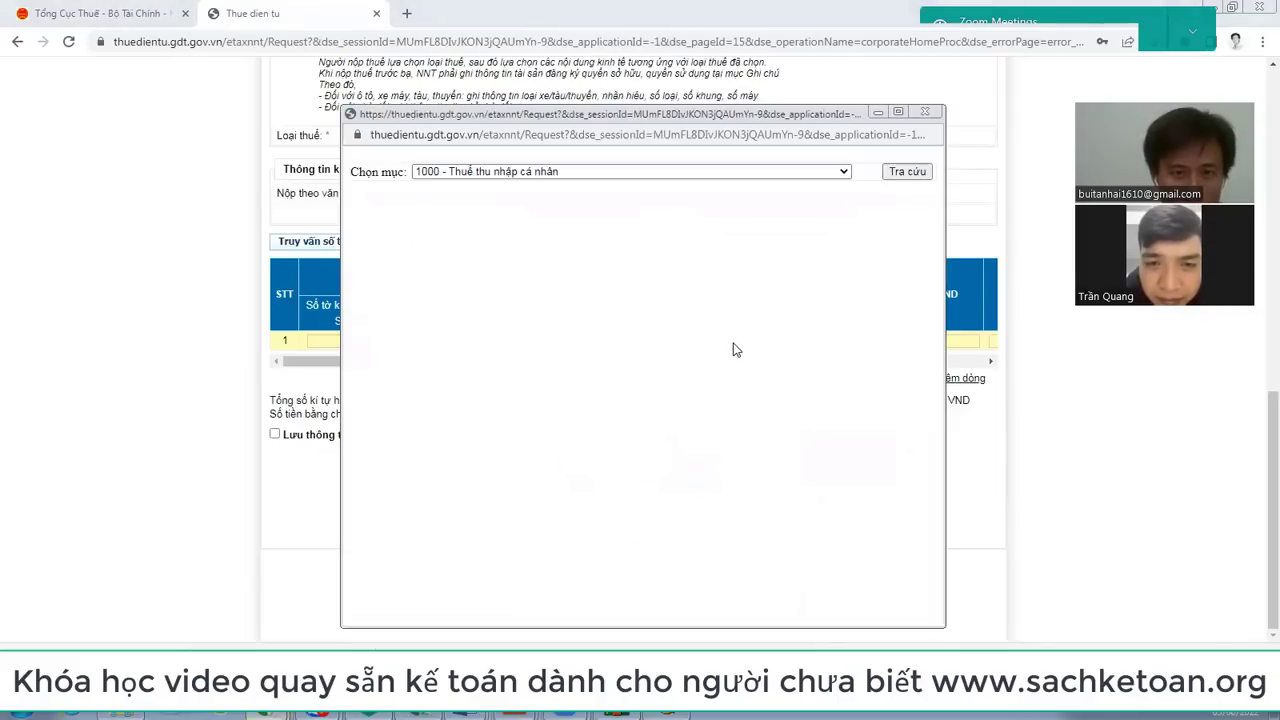
# Step: Set the payment row's budget content code to 1701 under VAT category 1700
pyautogui.click(844, 172)
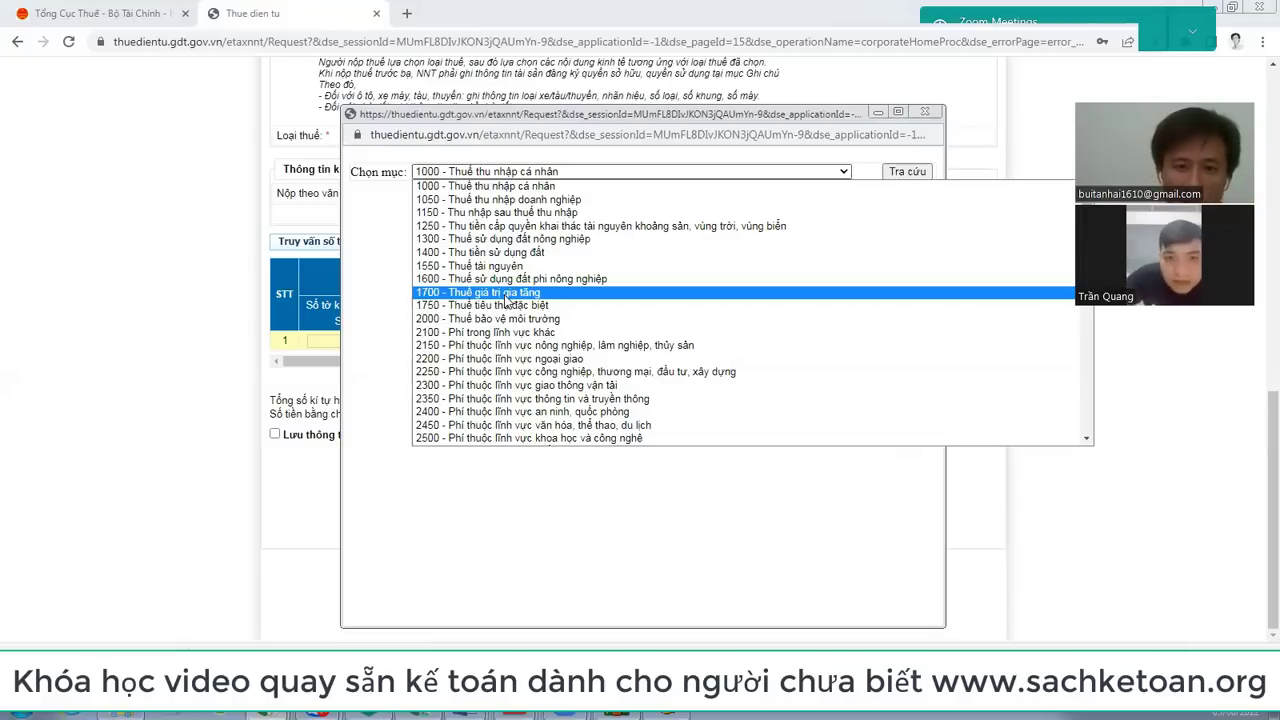
pyautogui.click(506, 298)
pyautogui.click(896, 176)
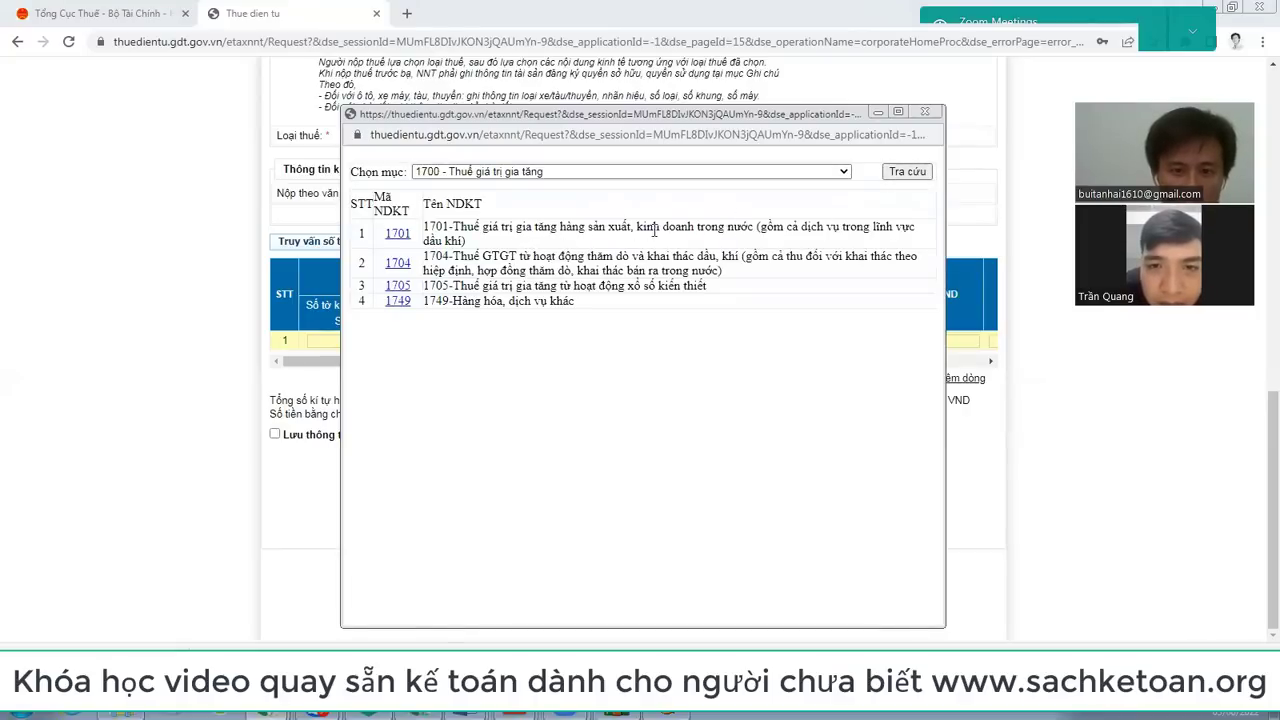
pyautogui.click(397, 236)
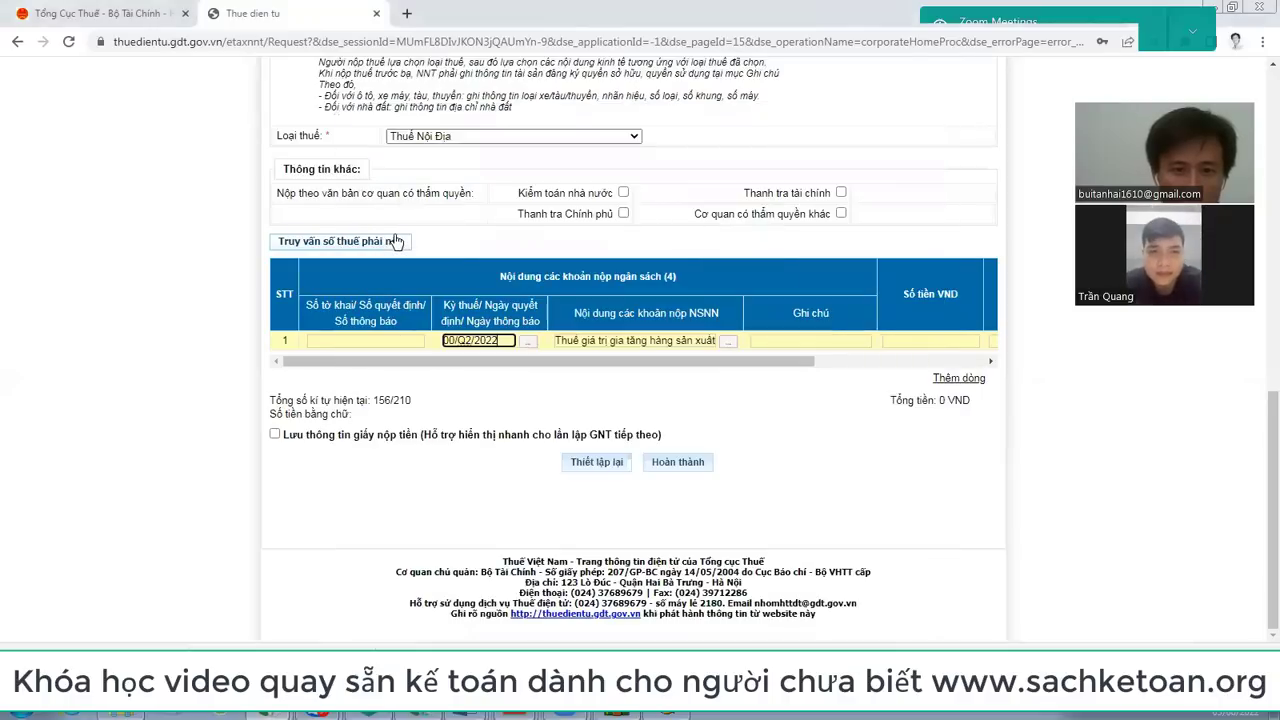
# Step: Enter the note 'NOP TIEN QUY 2' and an amount of 2,000,000 VND on the payment row
pyautogui.click(793, 341)
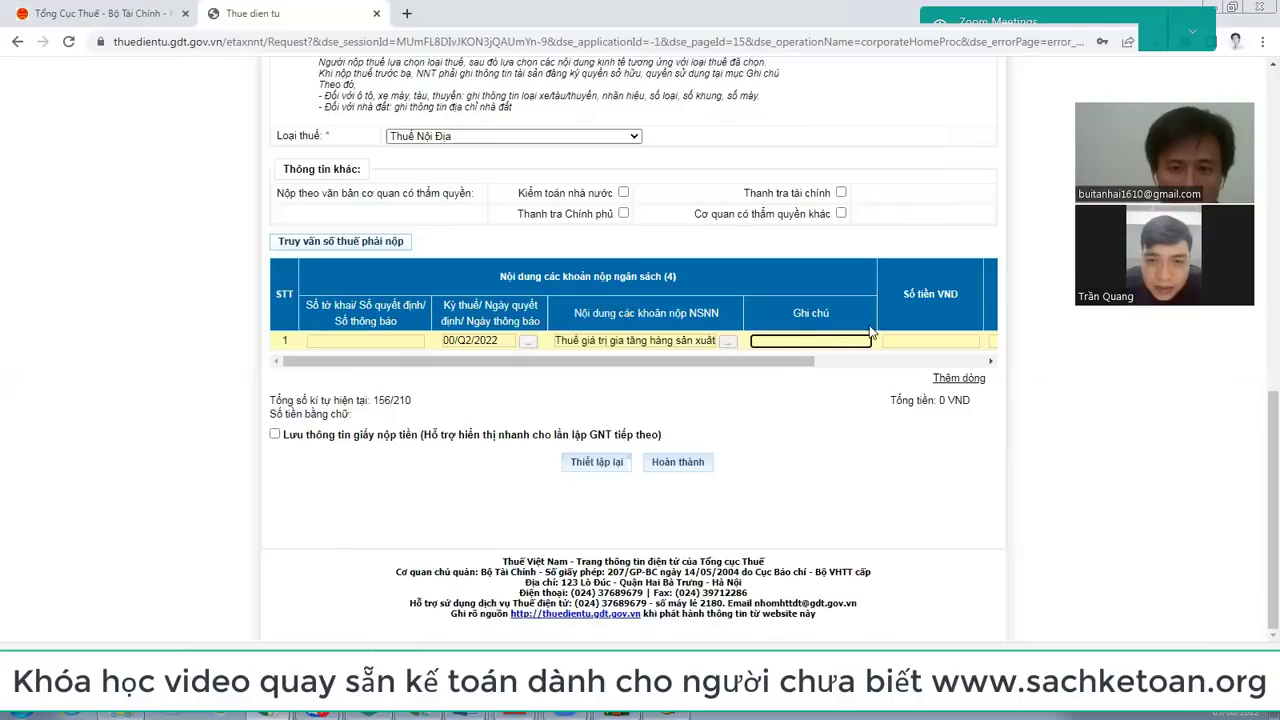
pyautogui.write('NOP TIEN QUY 2')
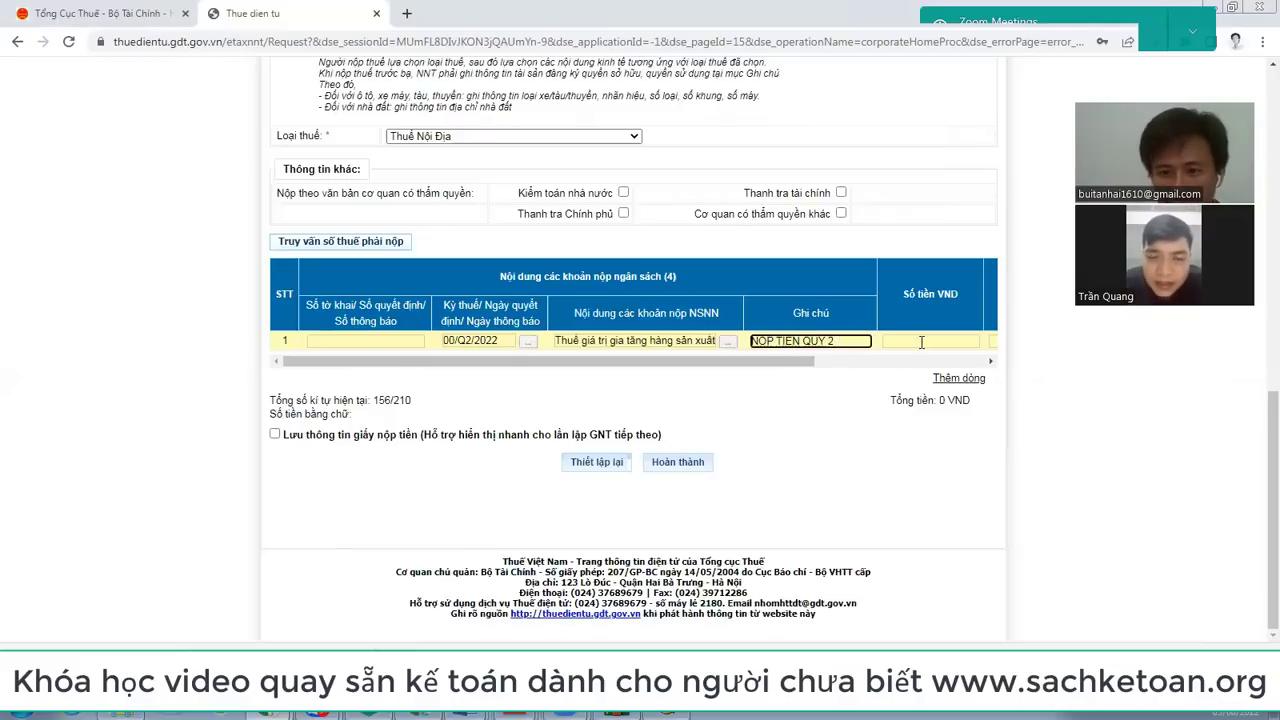
pyautogui.click(921, 342)
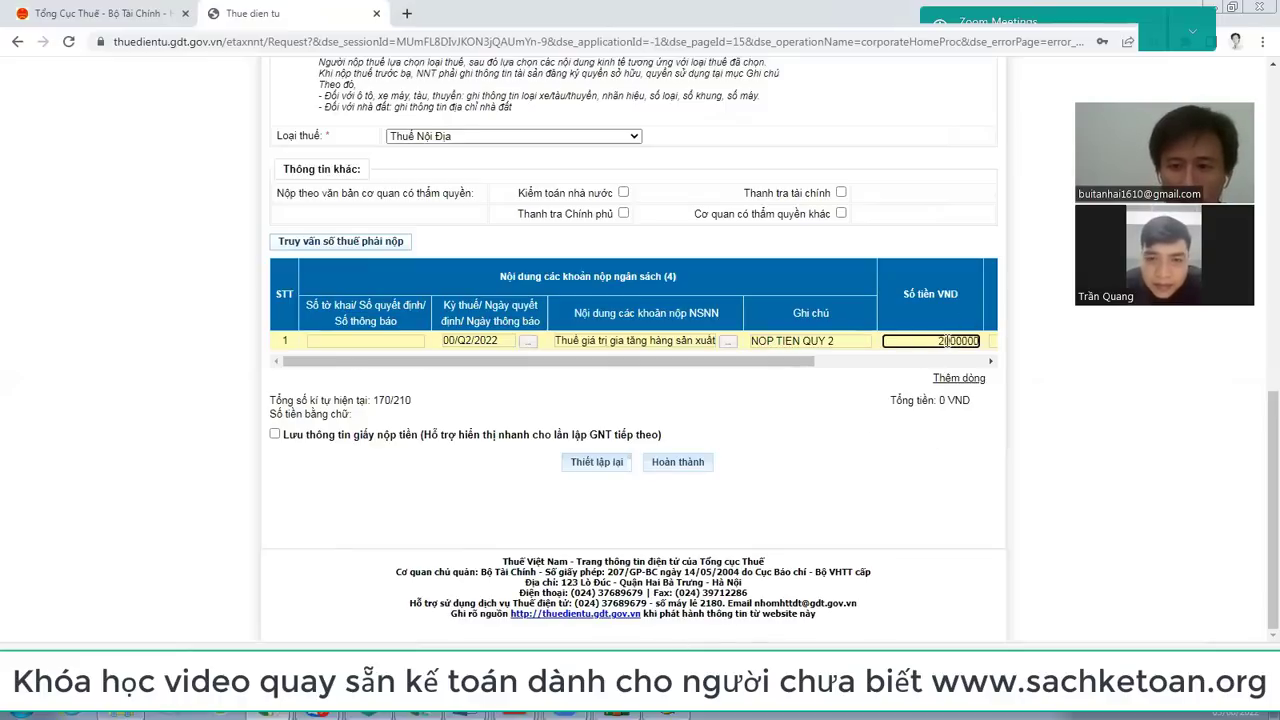
pyautogui.press('Tab')
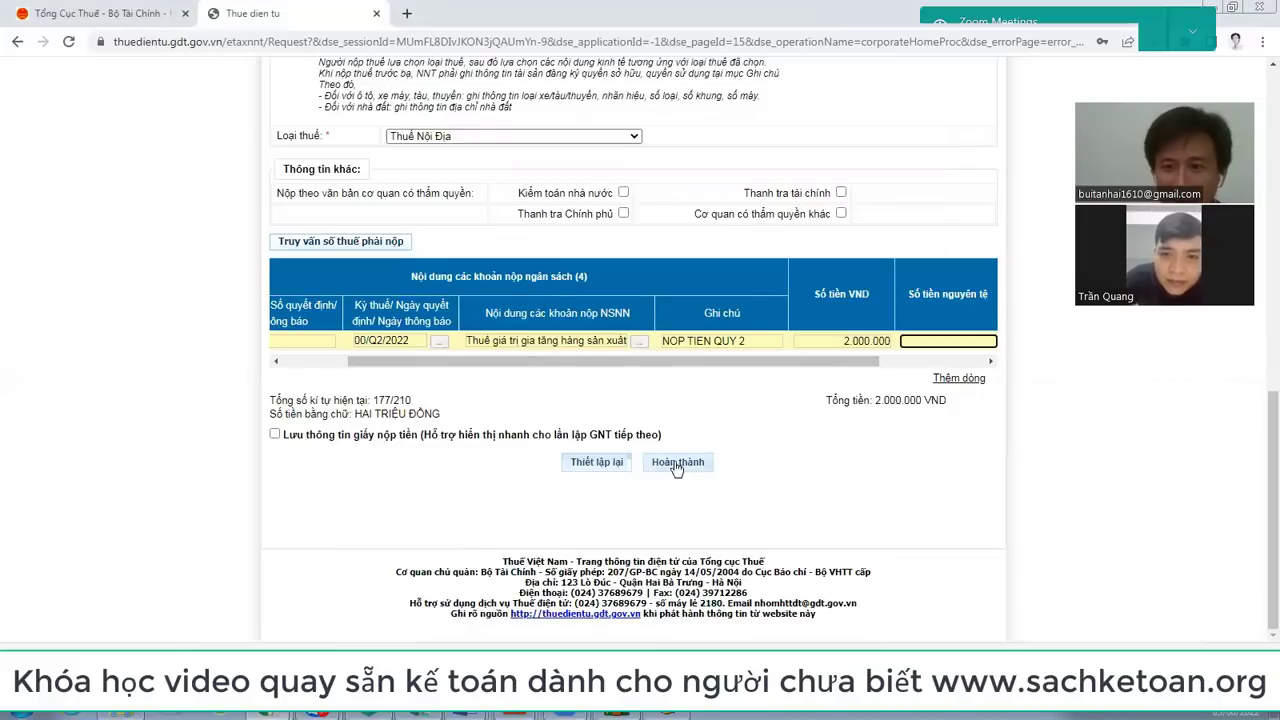
pyautogui.scroll(2, 677, 466)
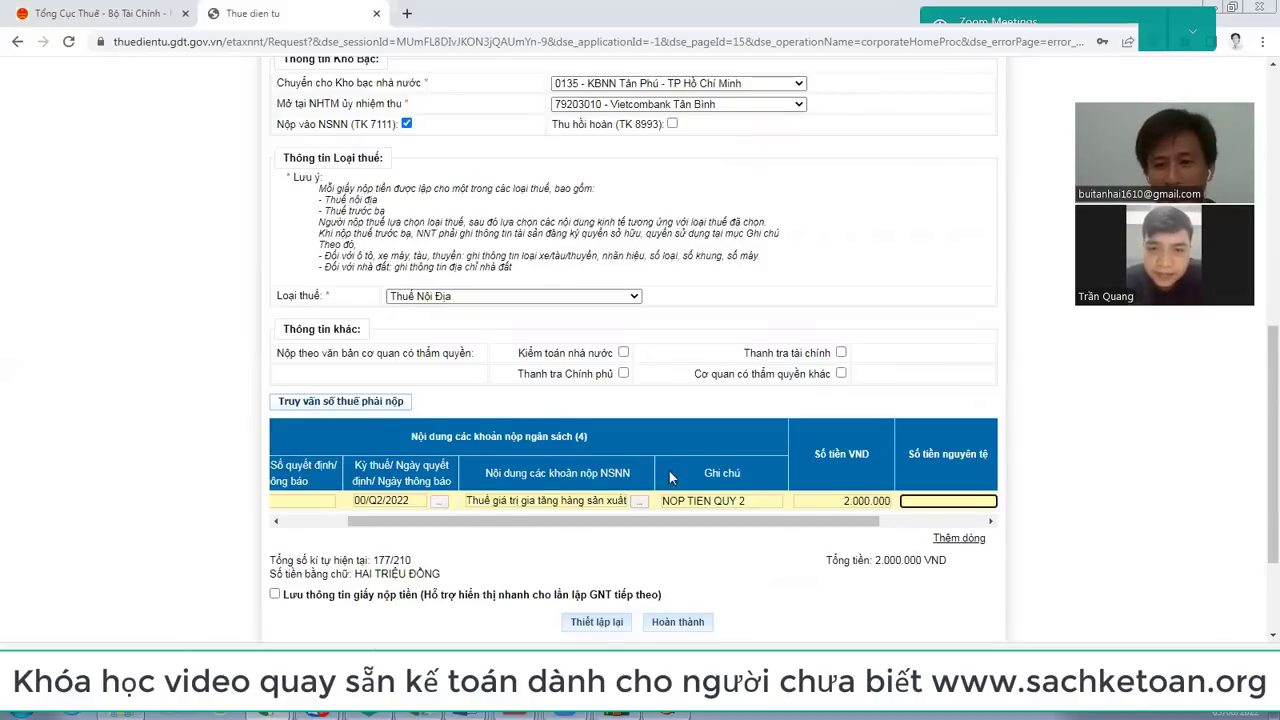
pyautogui.scroll(-2, 669, 471)
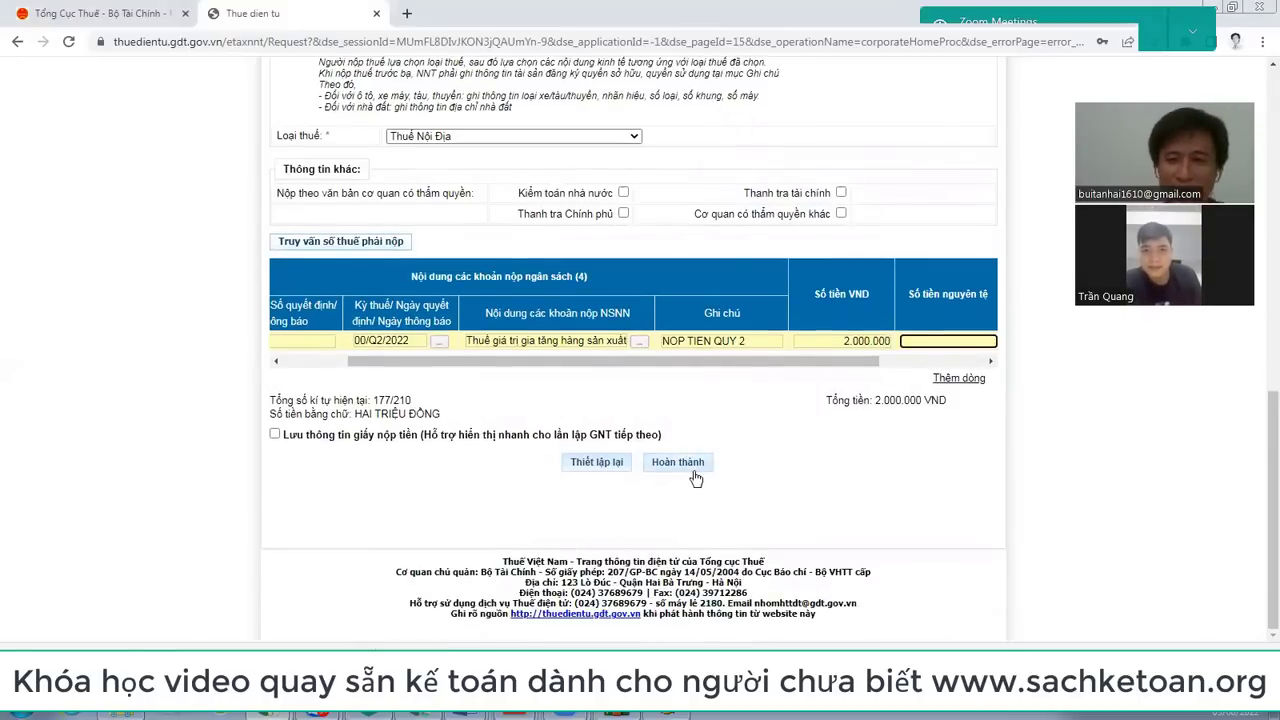
# Step: Generate the C1-02/NS state-budget payment slip for 2,000,000 VND and scroll through it to review
pyautogui.click(700, 467)
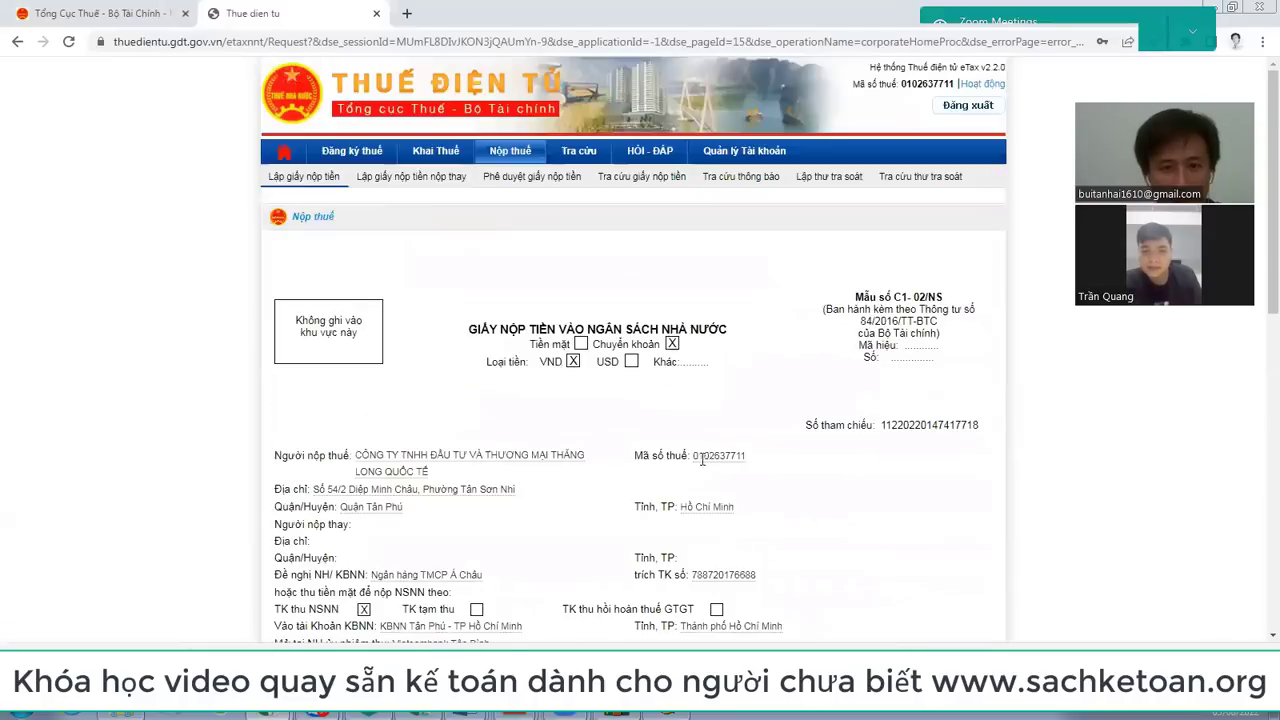
pyautogui.scroll(-2, 712, 440)
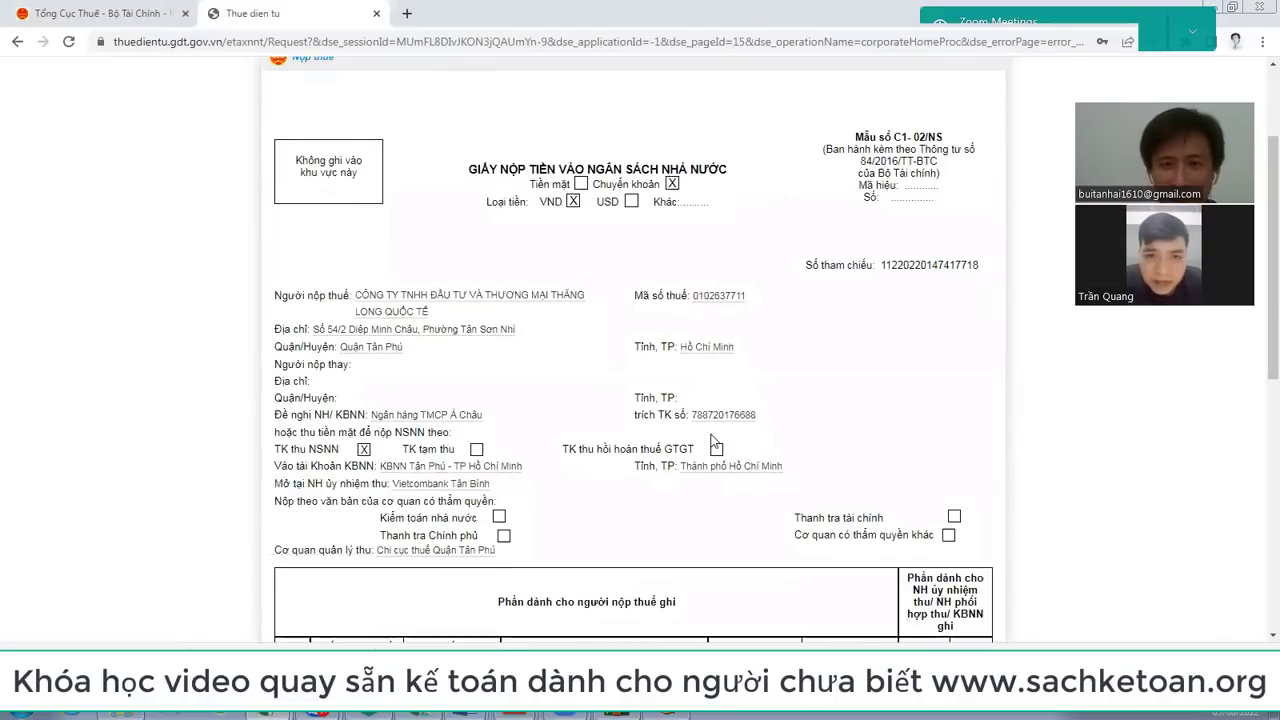
pyautogui.scroll(-7, 716, 444)
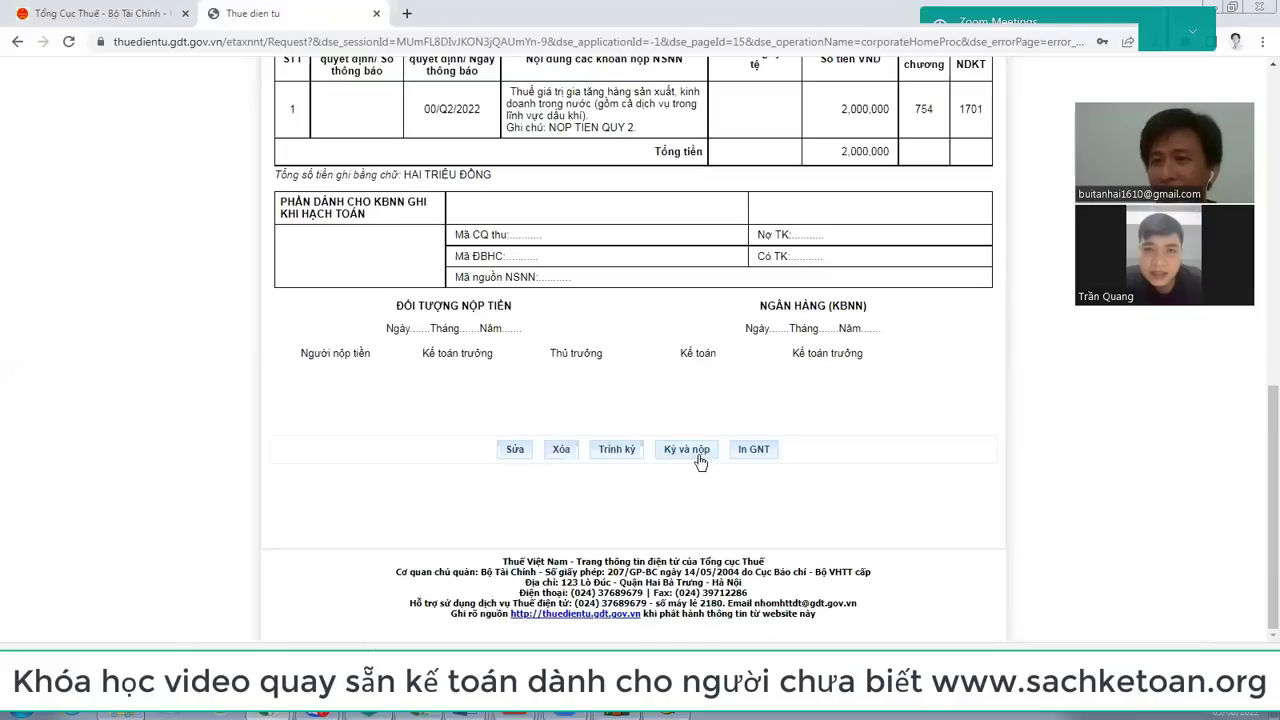
pyautogui.scroll(5, 700, 460)
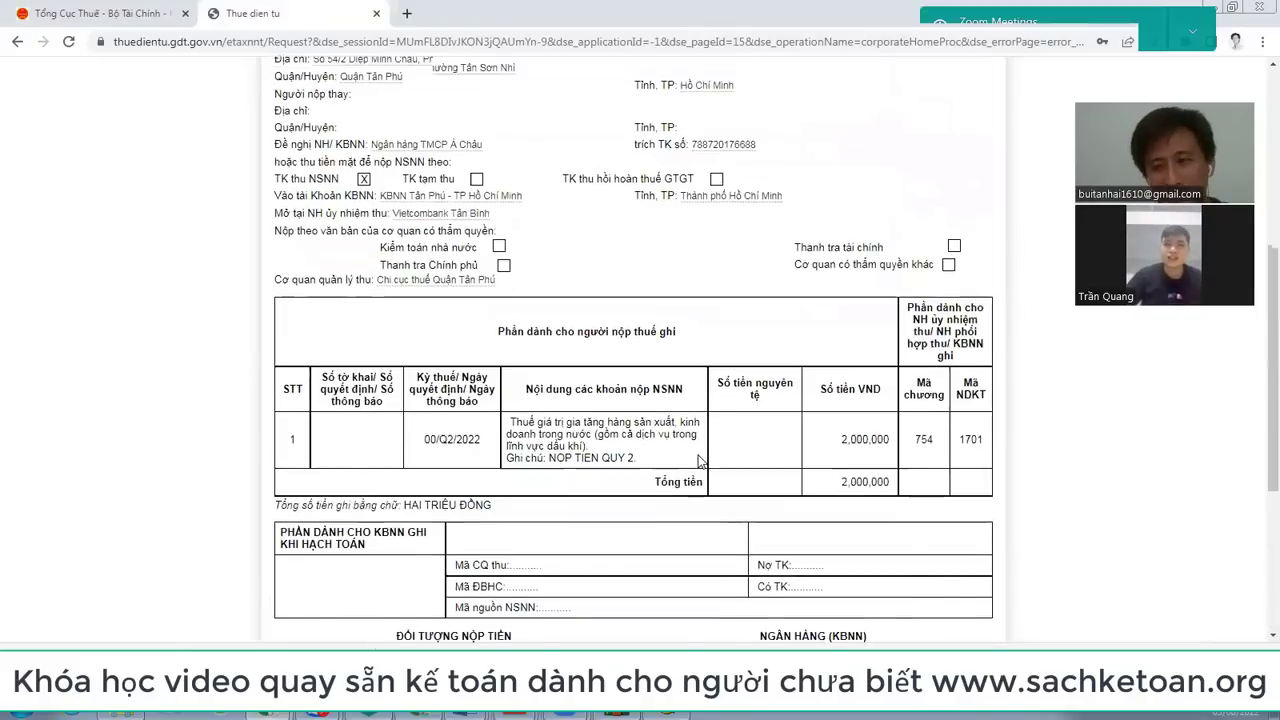
pyautogui.scroll(-4, 700, 461)
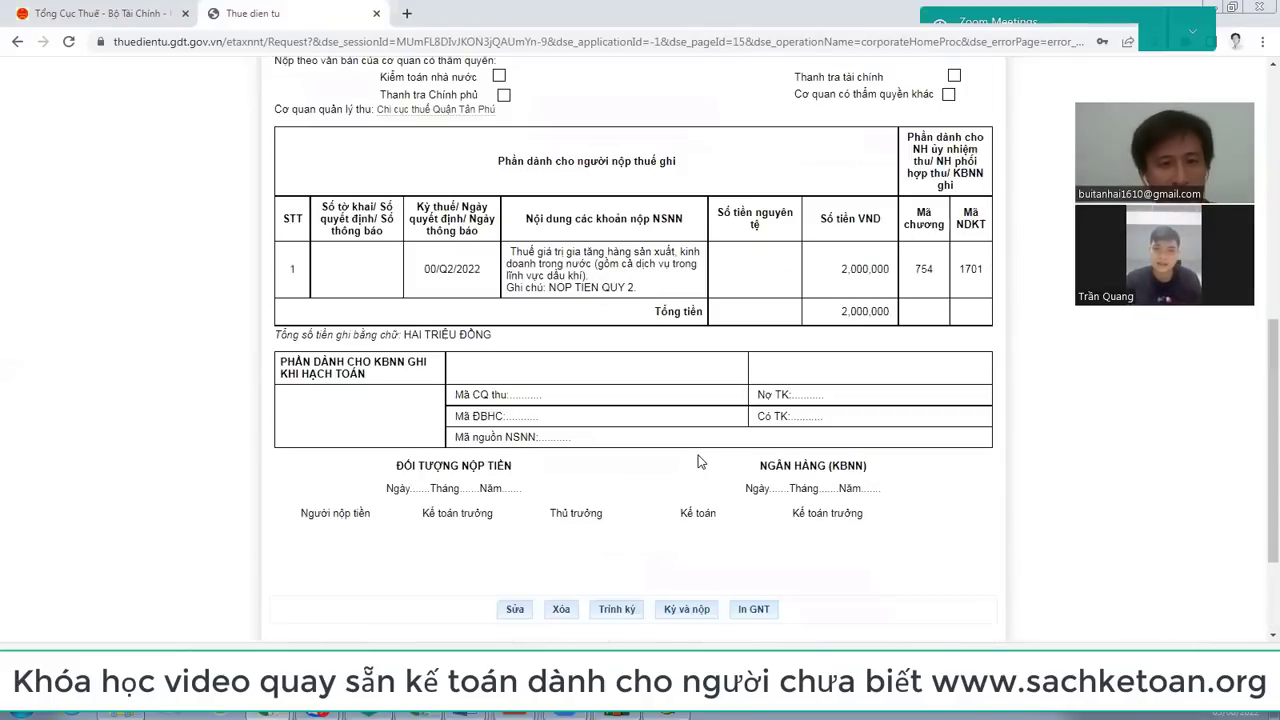
pyautogui.scroll(1, 700, 462)
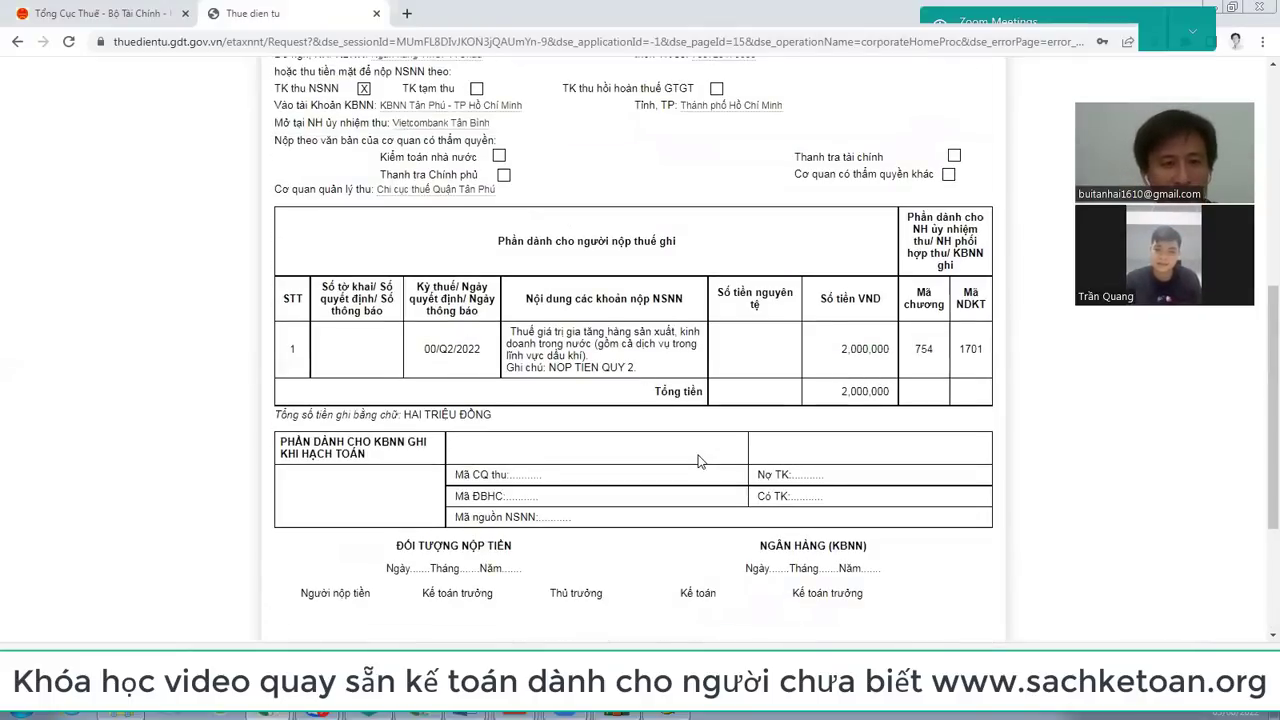
pyautogui.scroll(5, 700, 461)
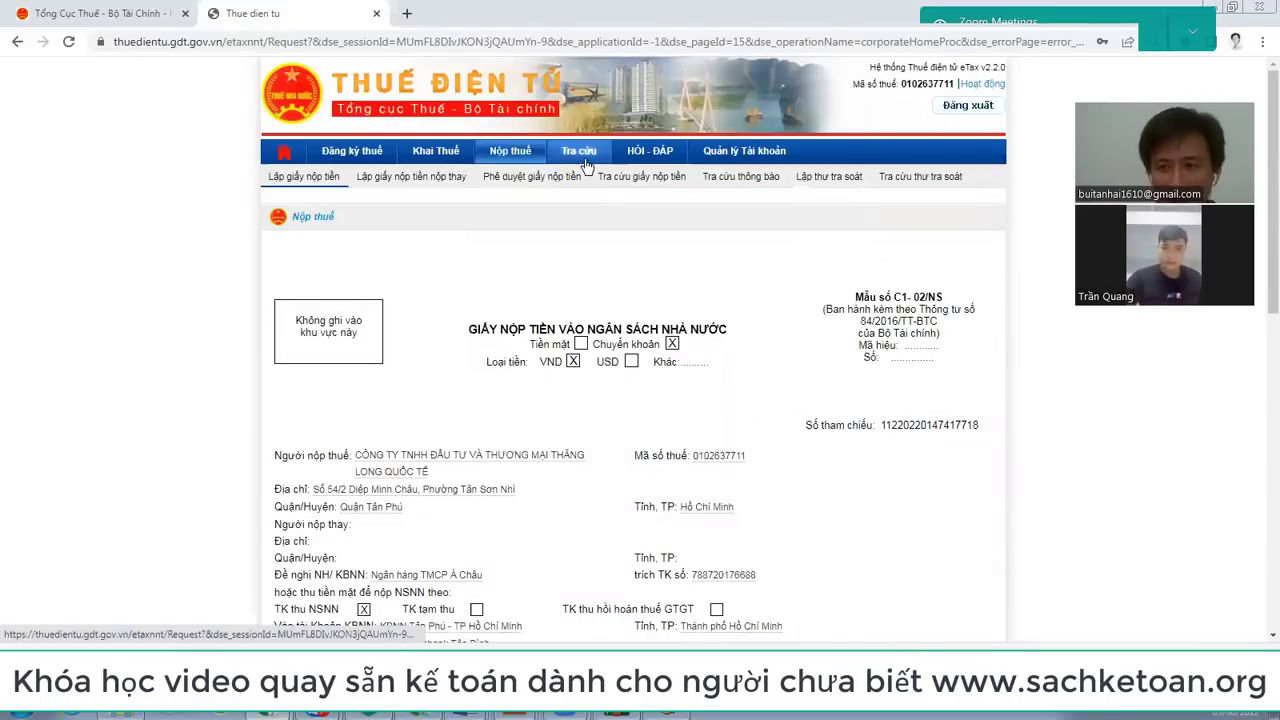
# Step: Pass through the payment slip lookup and open the Khai Thuế 'Tra cứu nghĩa vụ kê khai' page
pyautogui.click(643, 177)
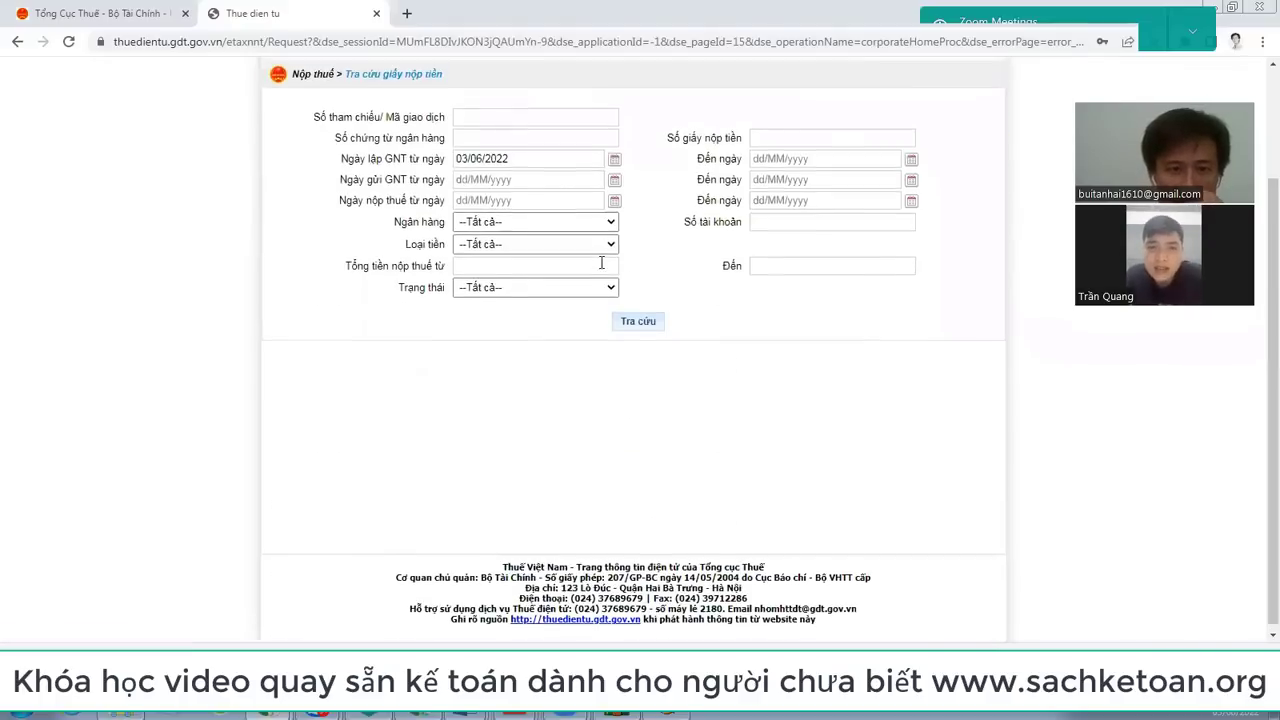
pyautogui.scroll(-3, 600, 375)
pyautogui.scroll(3, 589, 357)
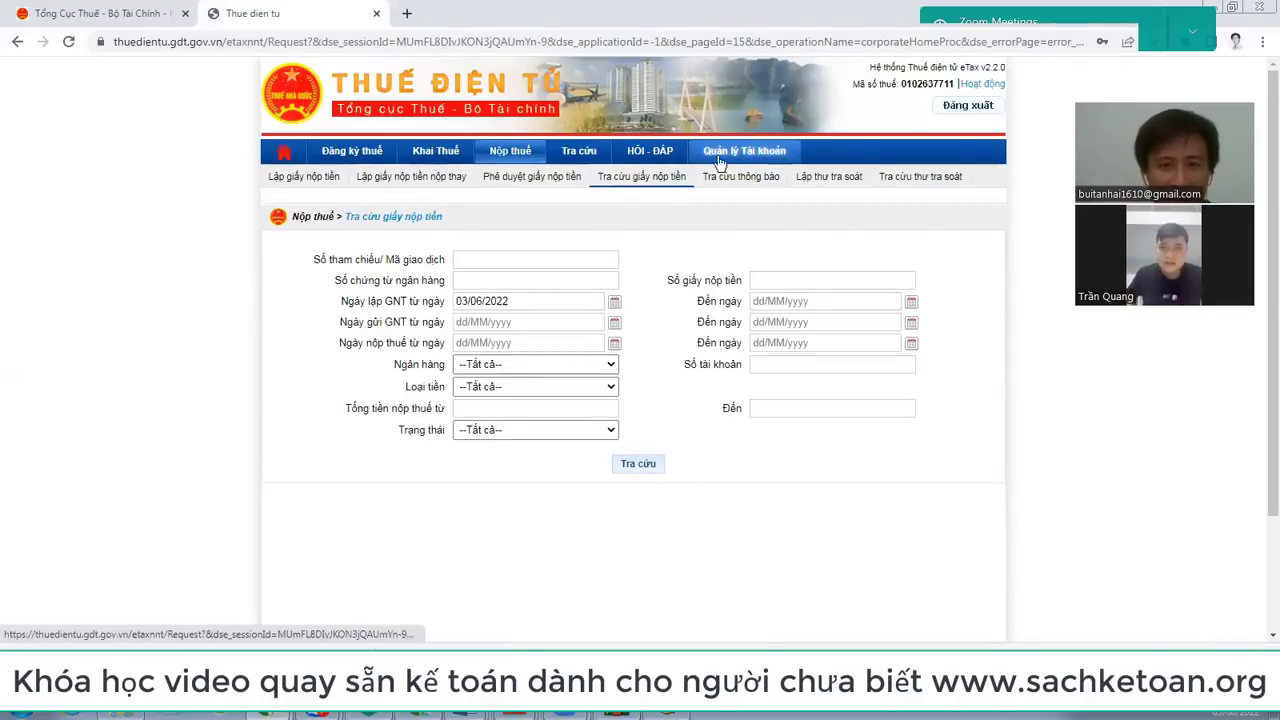
pyautogui.click(448, 160)
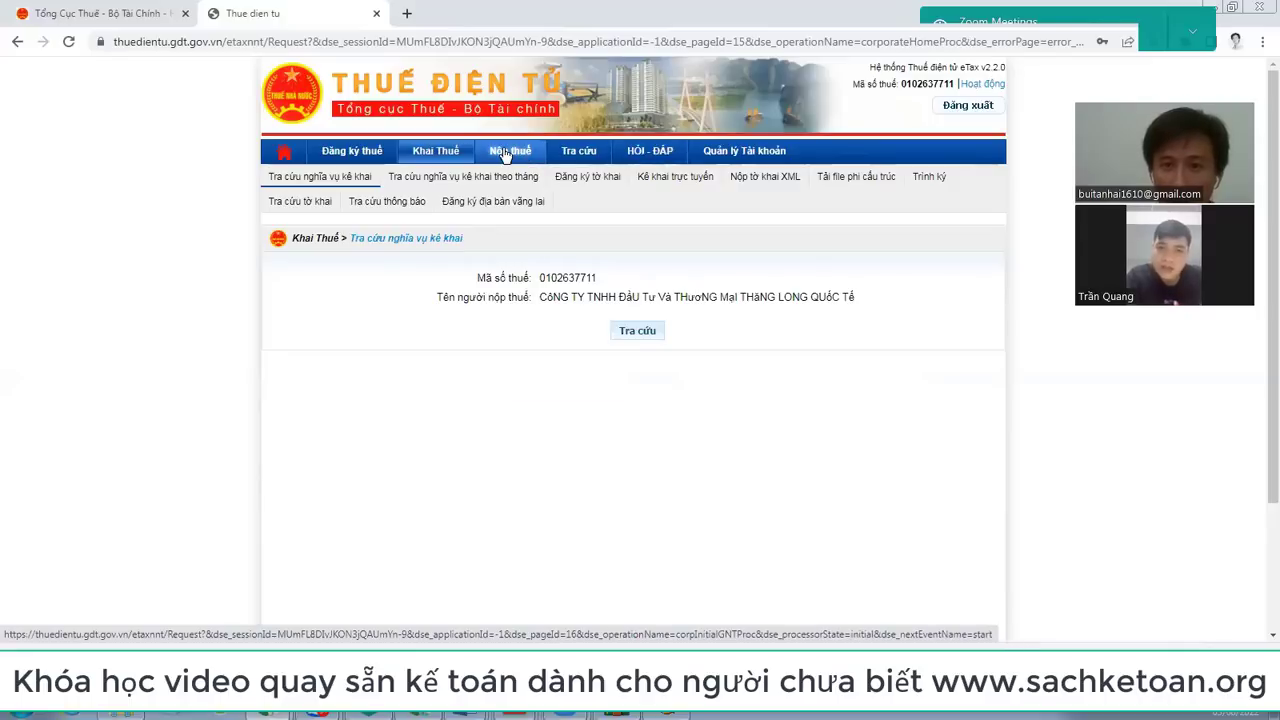
# Step: Go from Tra cứu to Nộp thuế to reach the 'Lập giấy nộp tiền' bank-selection page
pyautogui.click(578, 152)
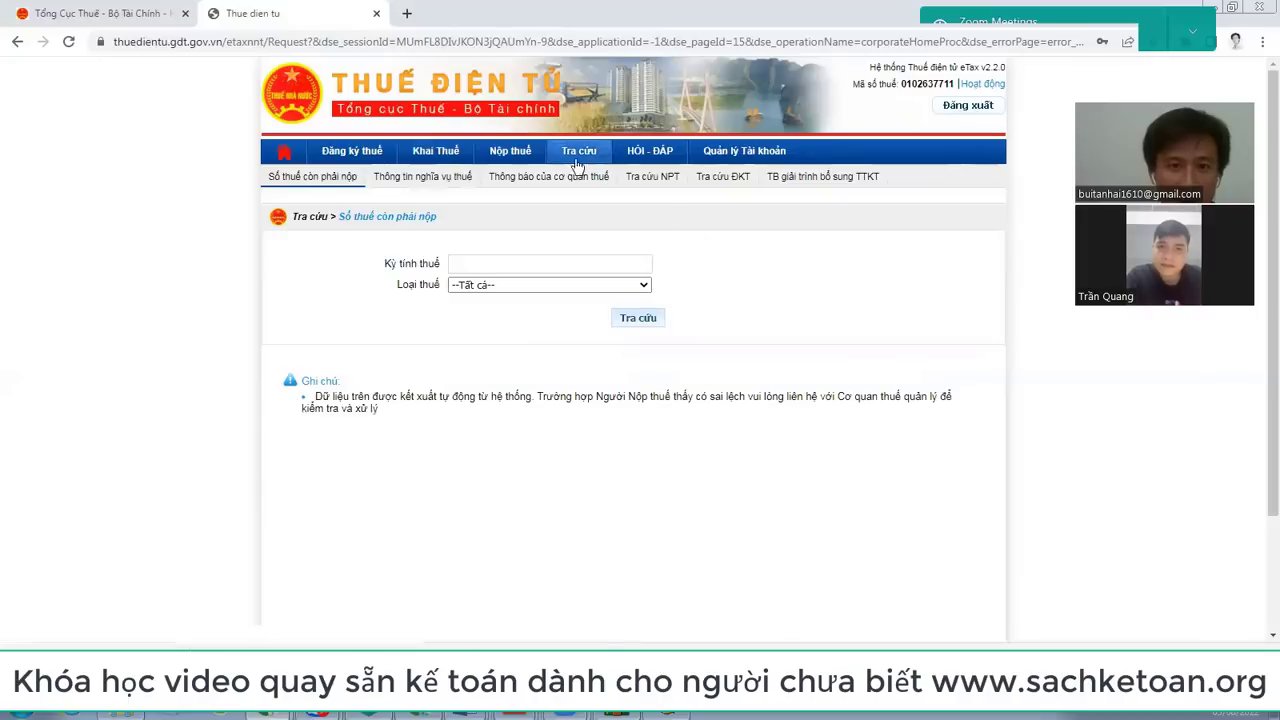
pyautogui.click(520, 153)
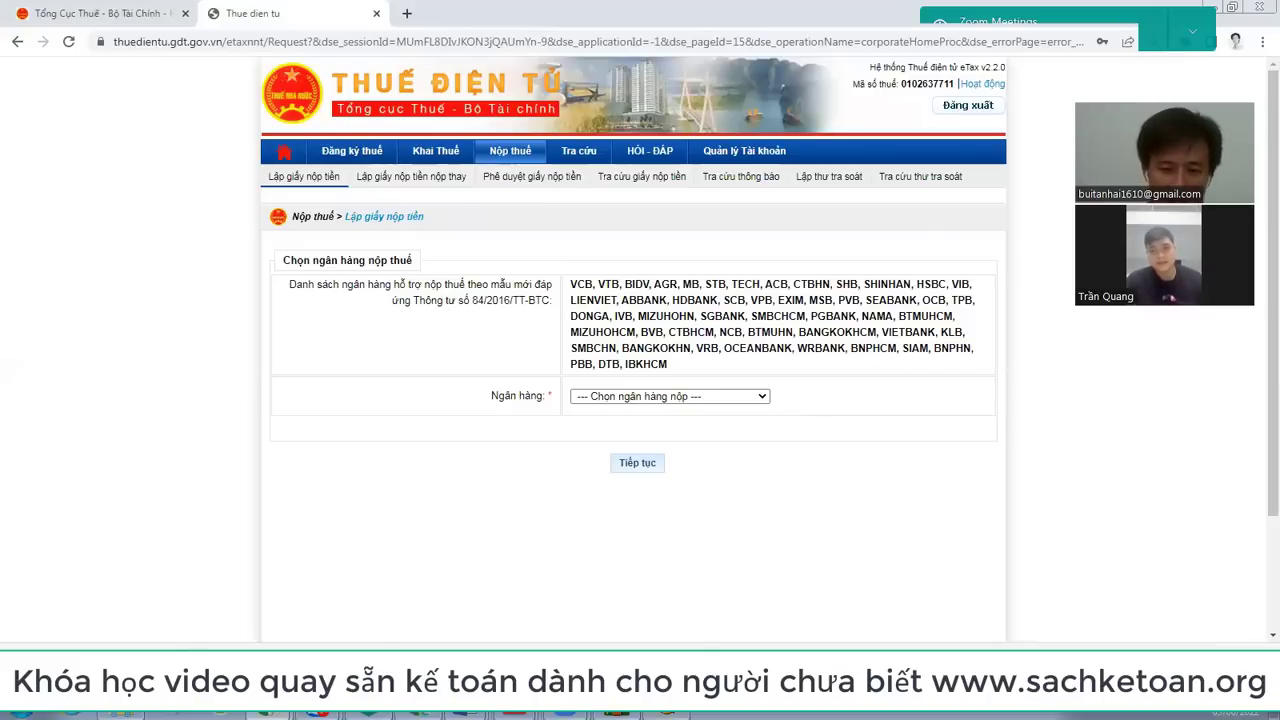
# Step: Switch to HTKK and close the open May 2022 VAT return, cancelling a premature new declaration
pyautogui.click(665, 714)
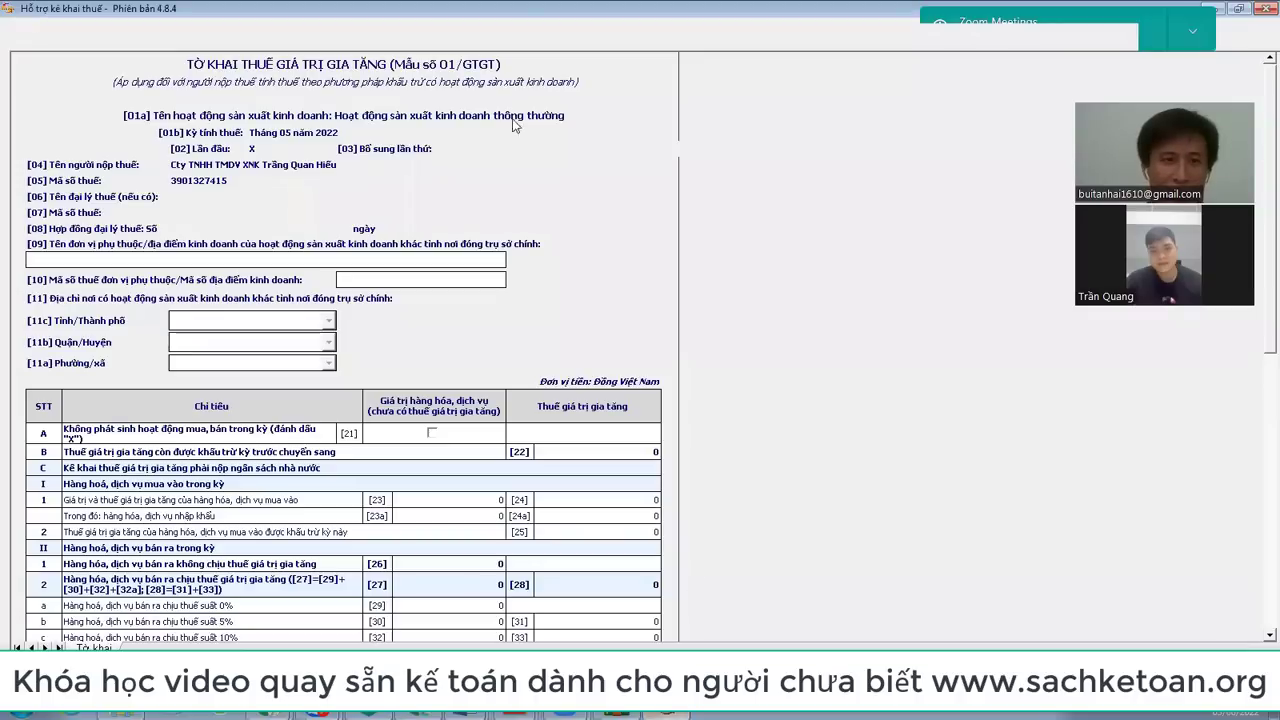
pyautogui.click(1225, 665)
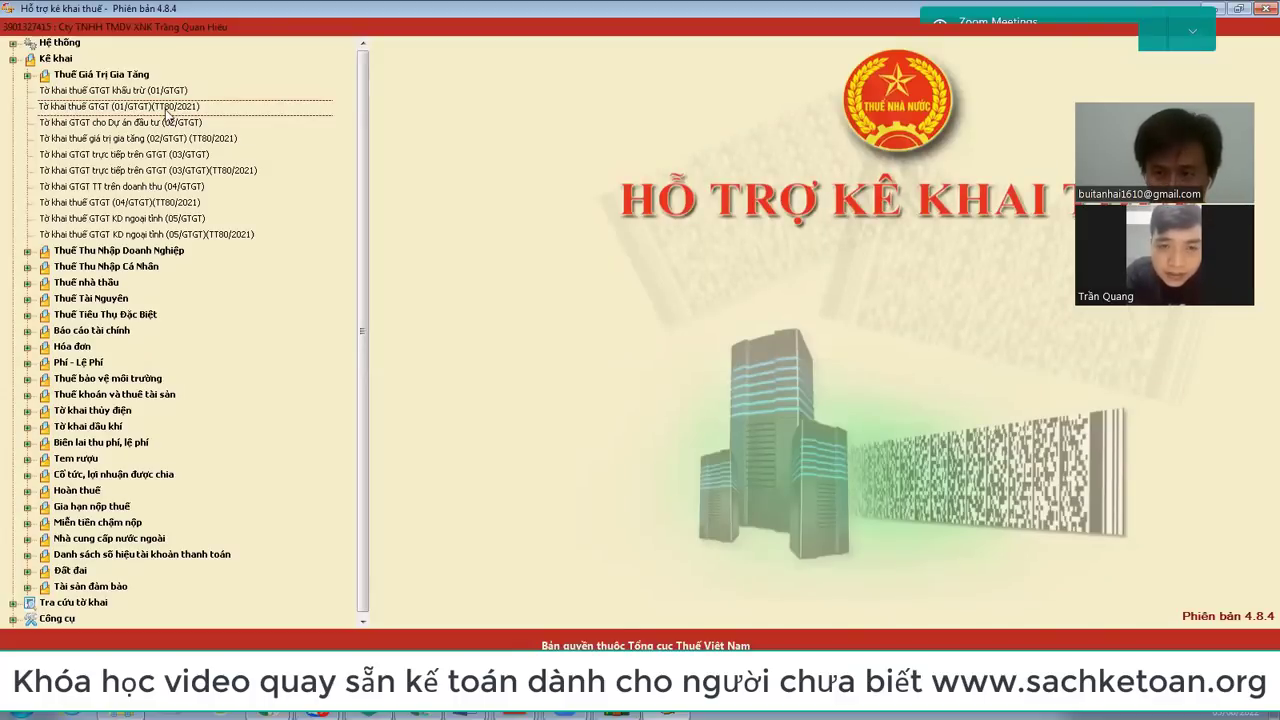
pyautogui.doubleClick(165, 109)
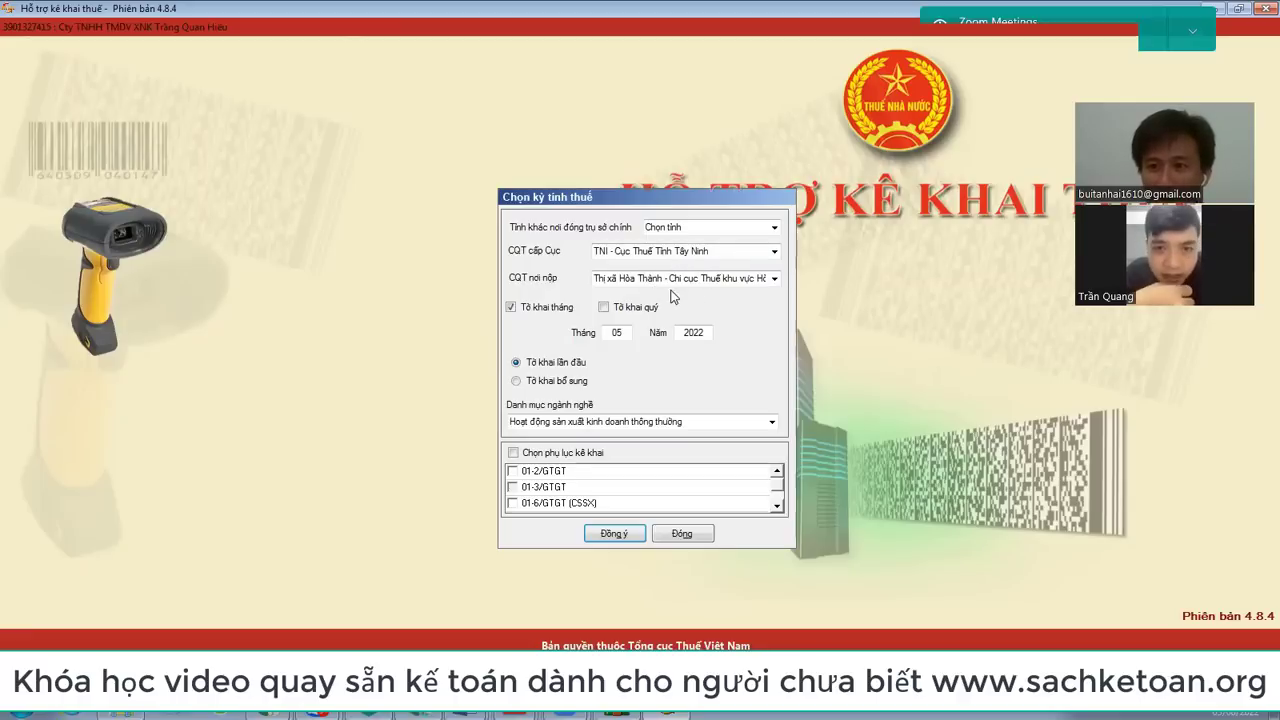
pyautogui.click(684, 533)
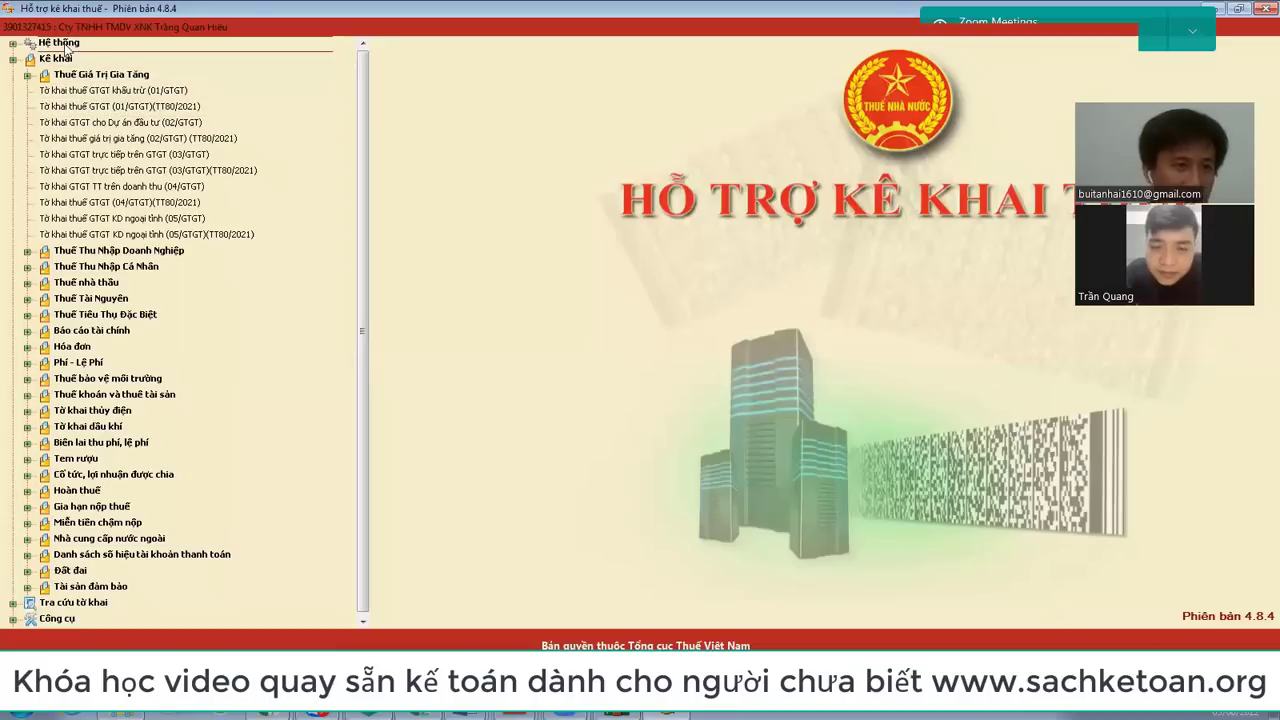
# Step: Check the company's taxpayer information, then start a 01/GTGT (TT80/2021) VAT declaration
pyautogui.click(13, 43)
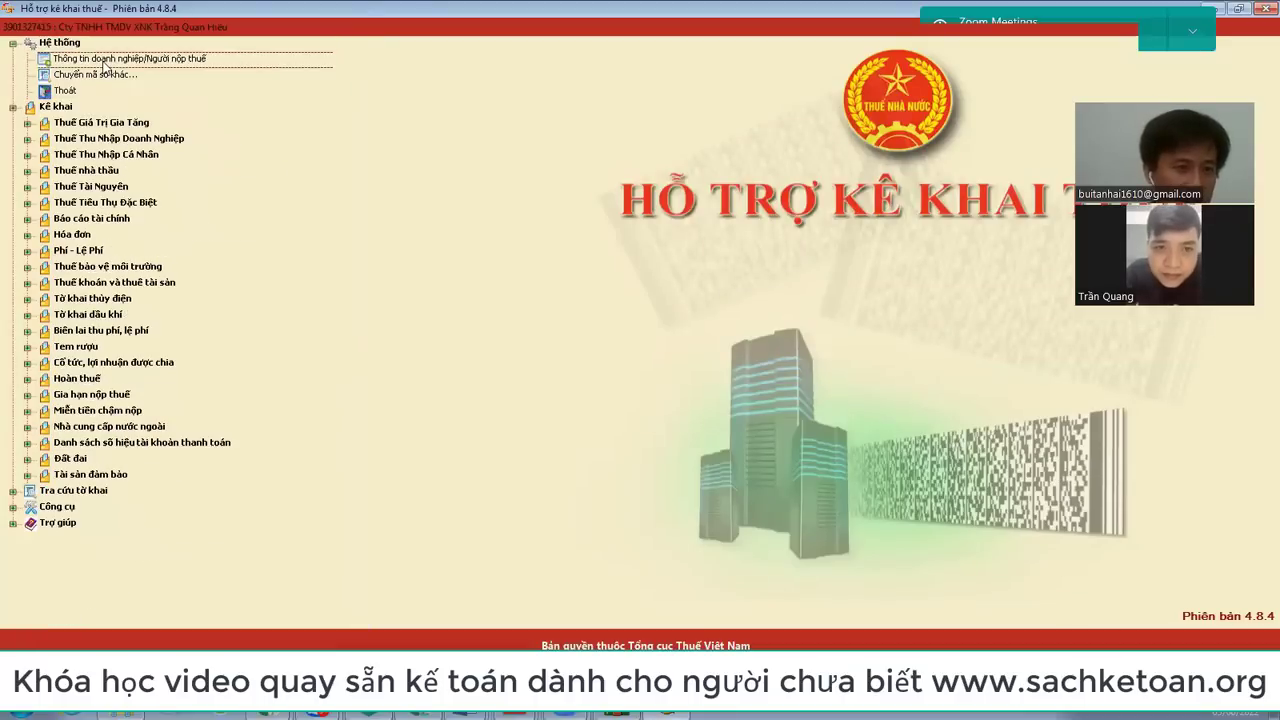
pyautogui.doubleClick(106, 63)
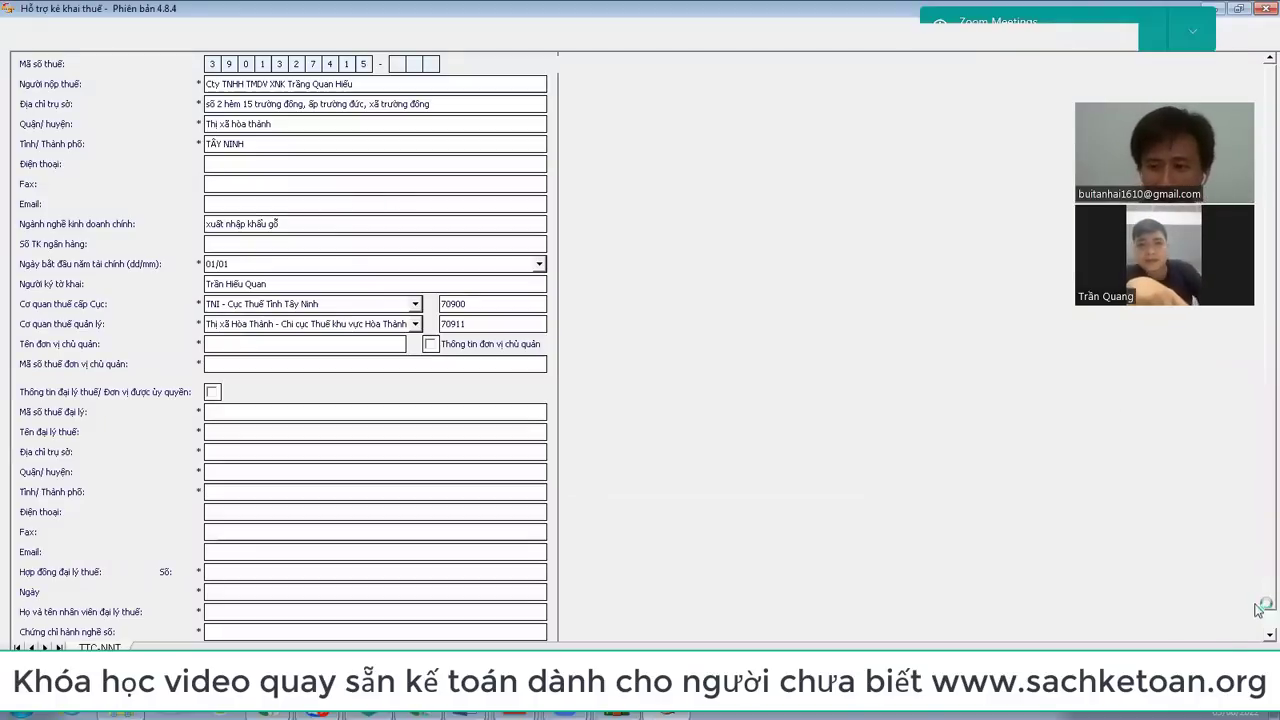
pyautogui.press('Escape')
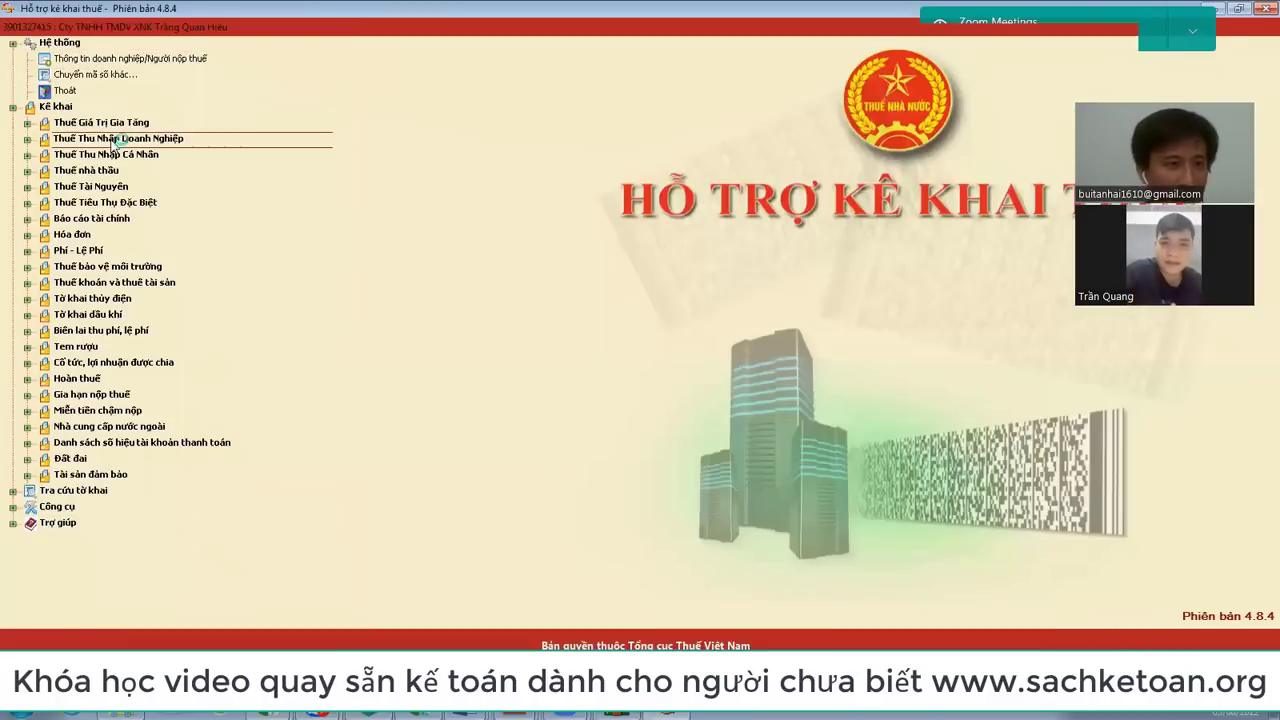
pyautogui.click(115, 122)
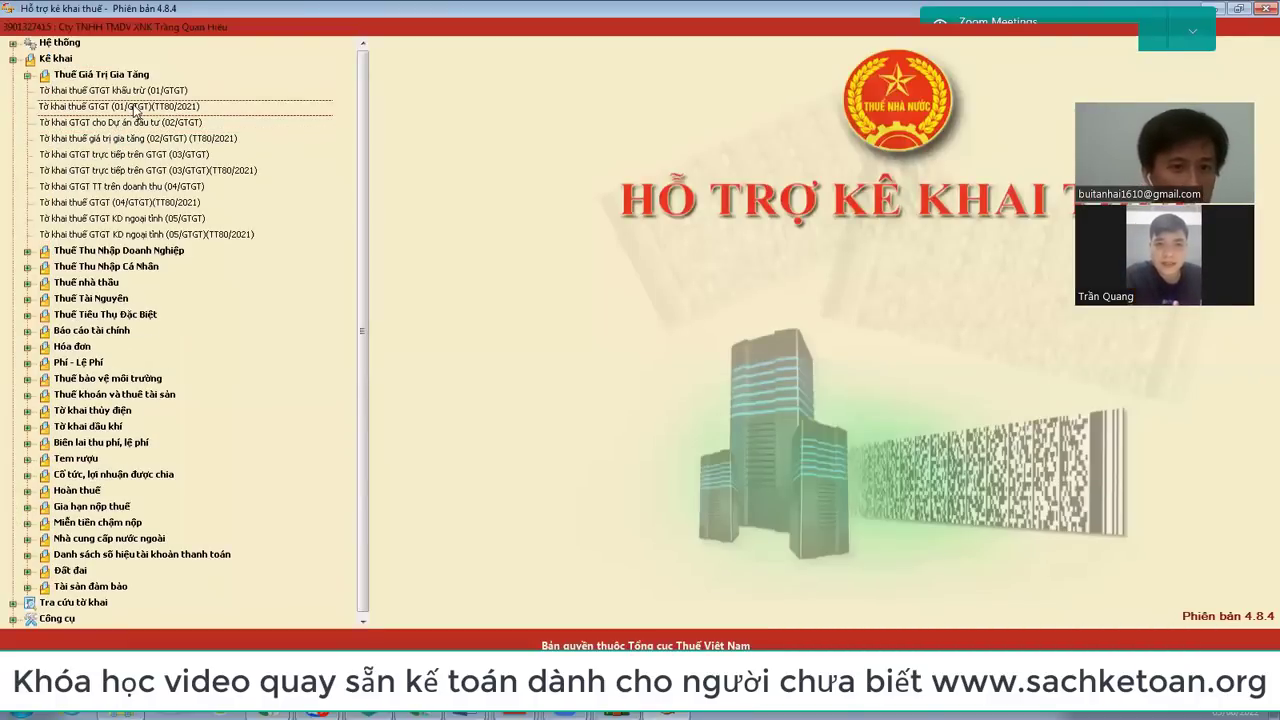
pyautogui.doubleClick(135, 107)
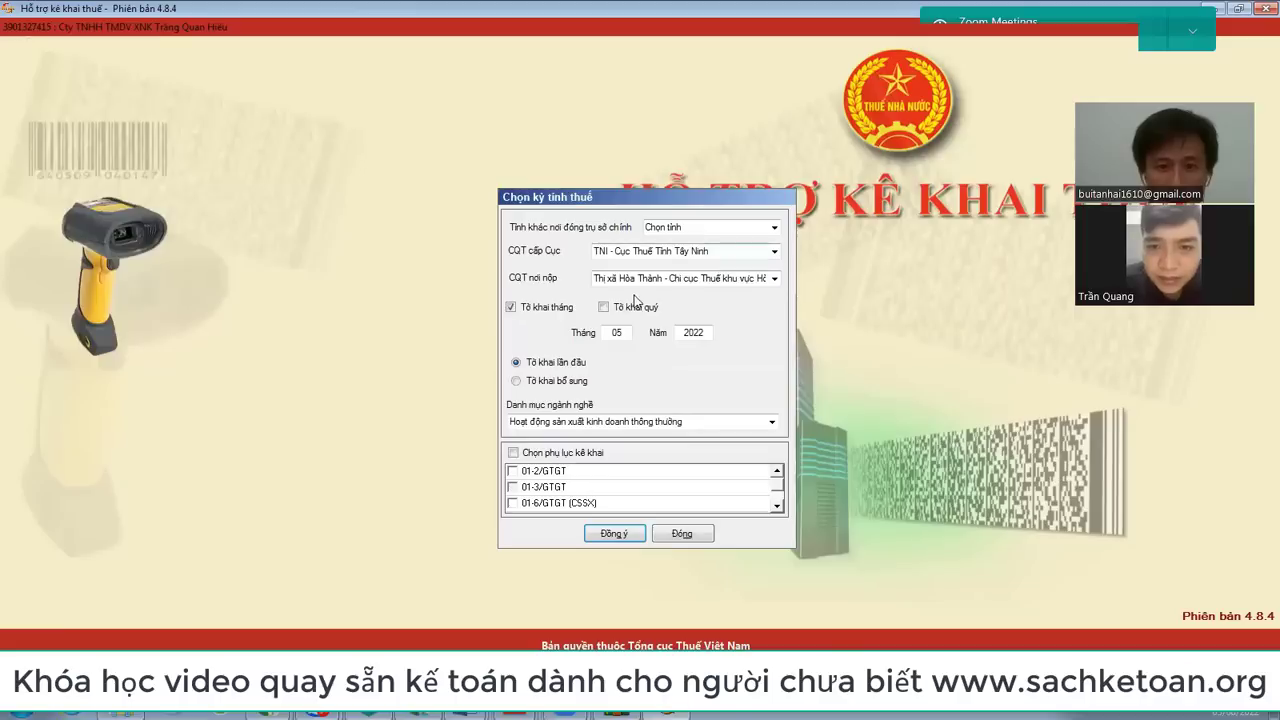
# Step: Make the declaration quarterly for Quarter 2 with the PL 43/2022/QH15 appendix, then return to the eTax browser
pyautogui.click(626, 311)
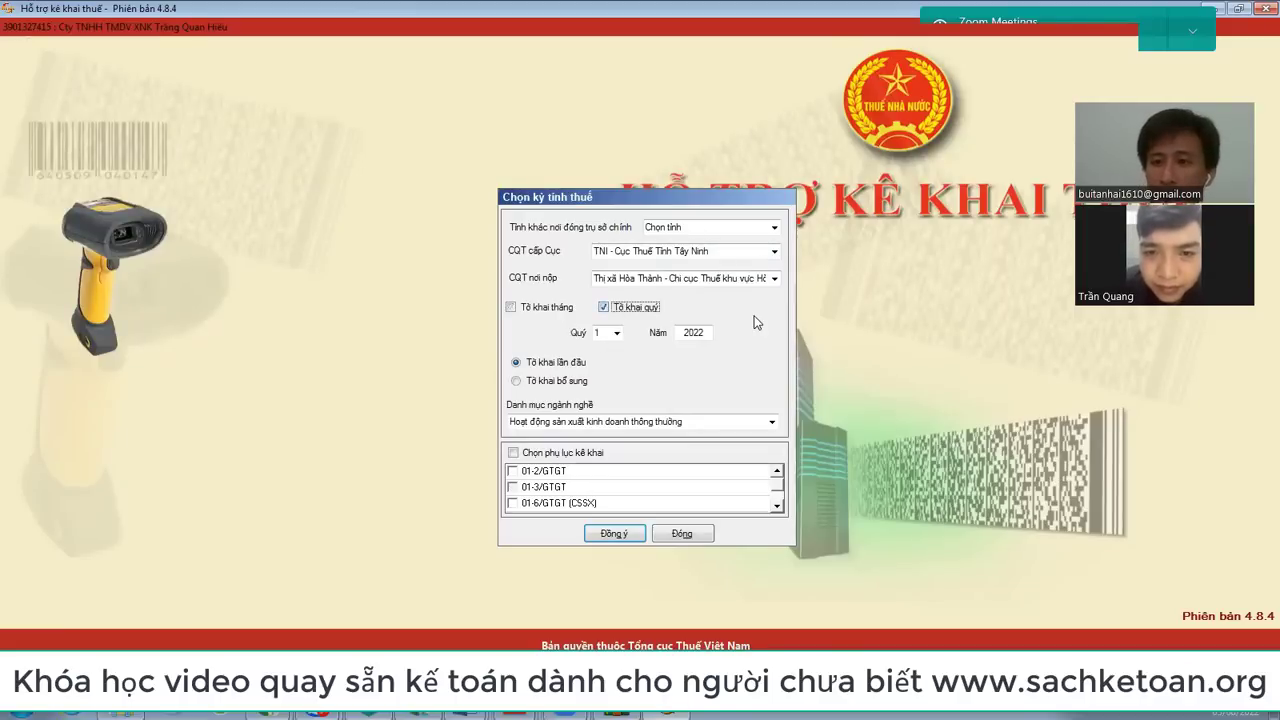
pyautogui.click(612, 333)
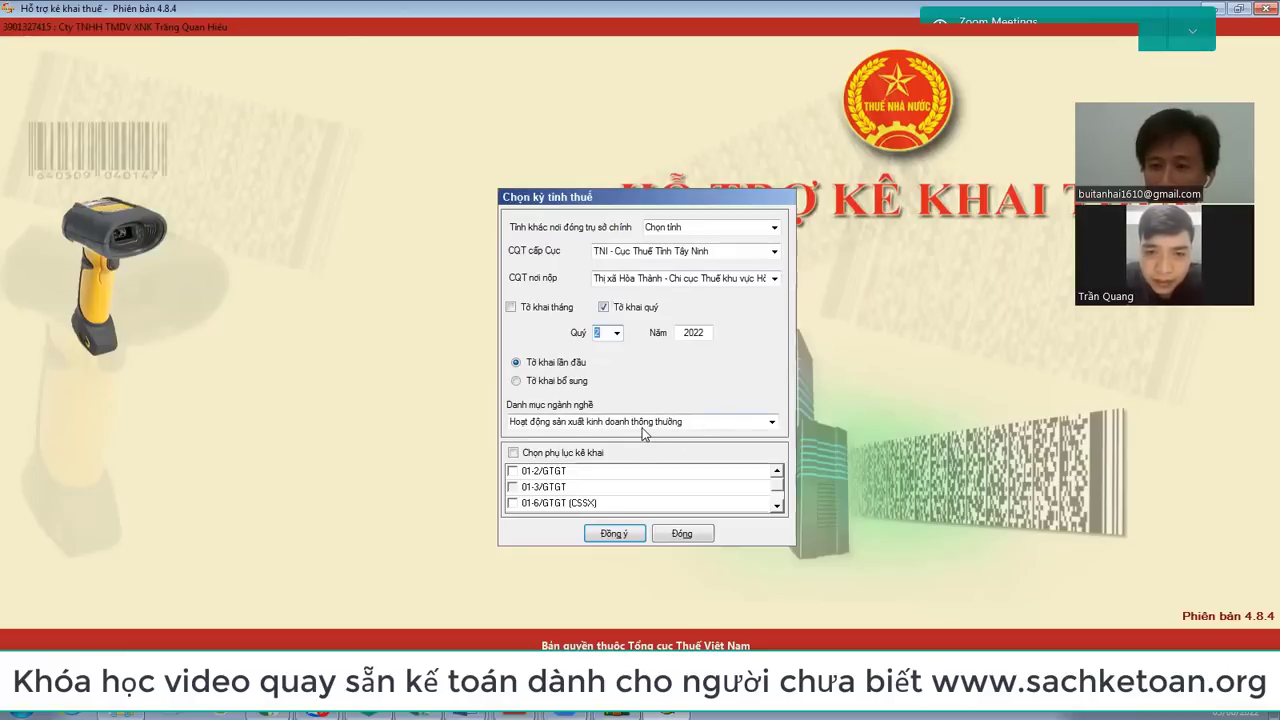
pyautogui.doubleClick(776, 507)
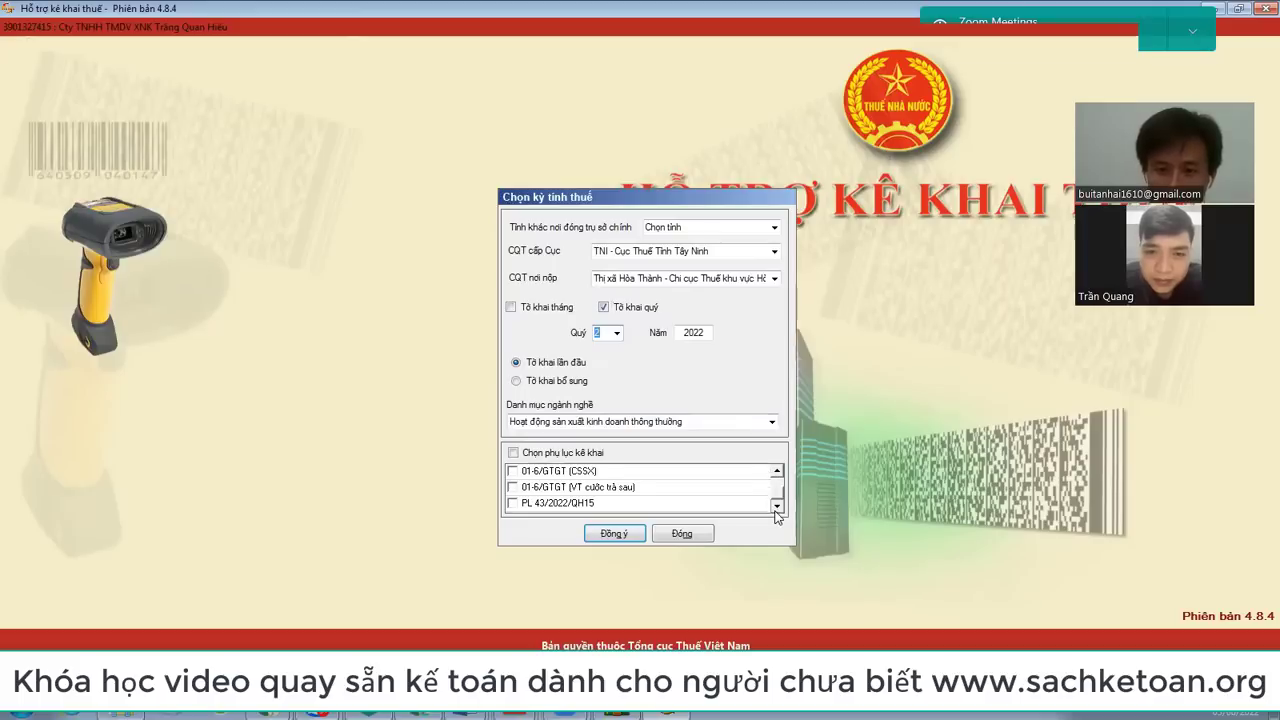
pyautogui.click(514, 504)
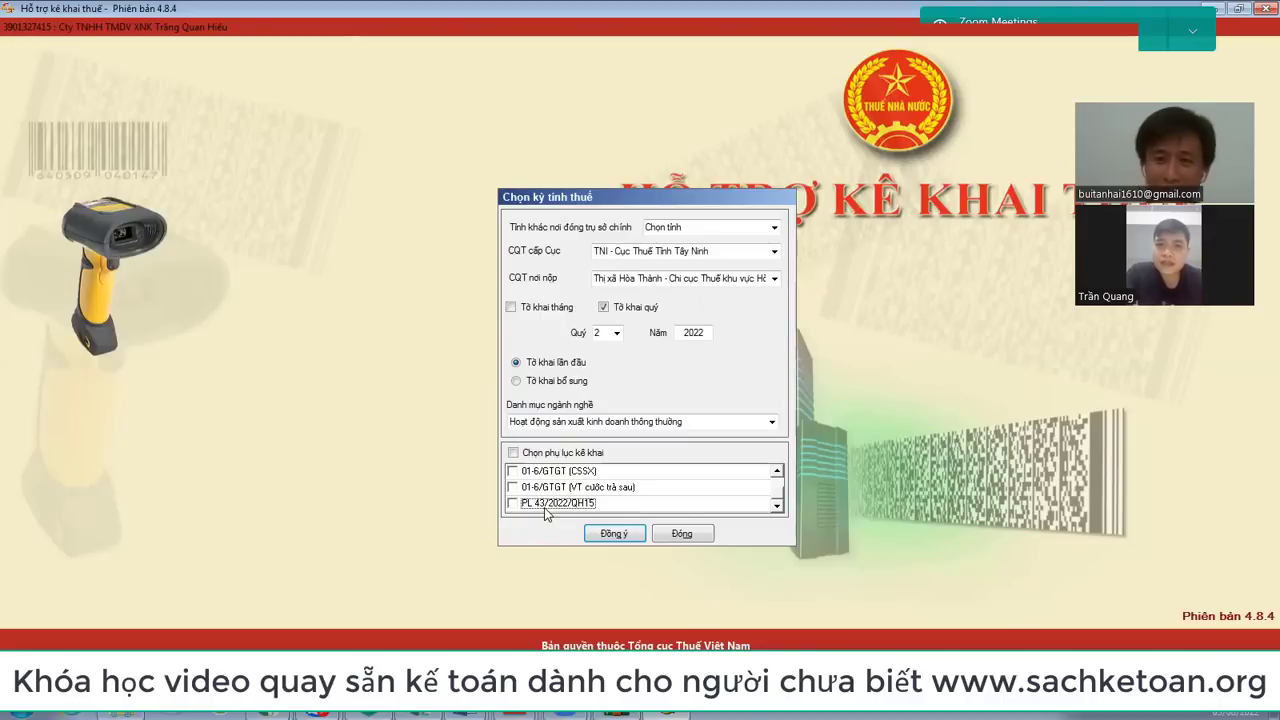
pyautogui.click(272, 712)
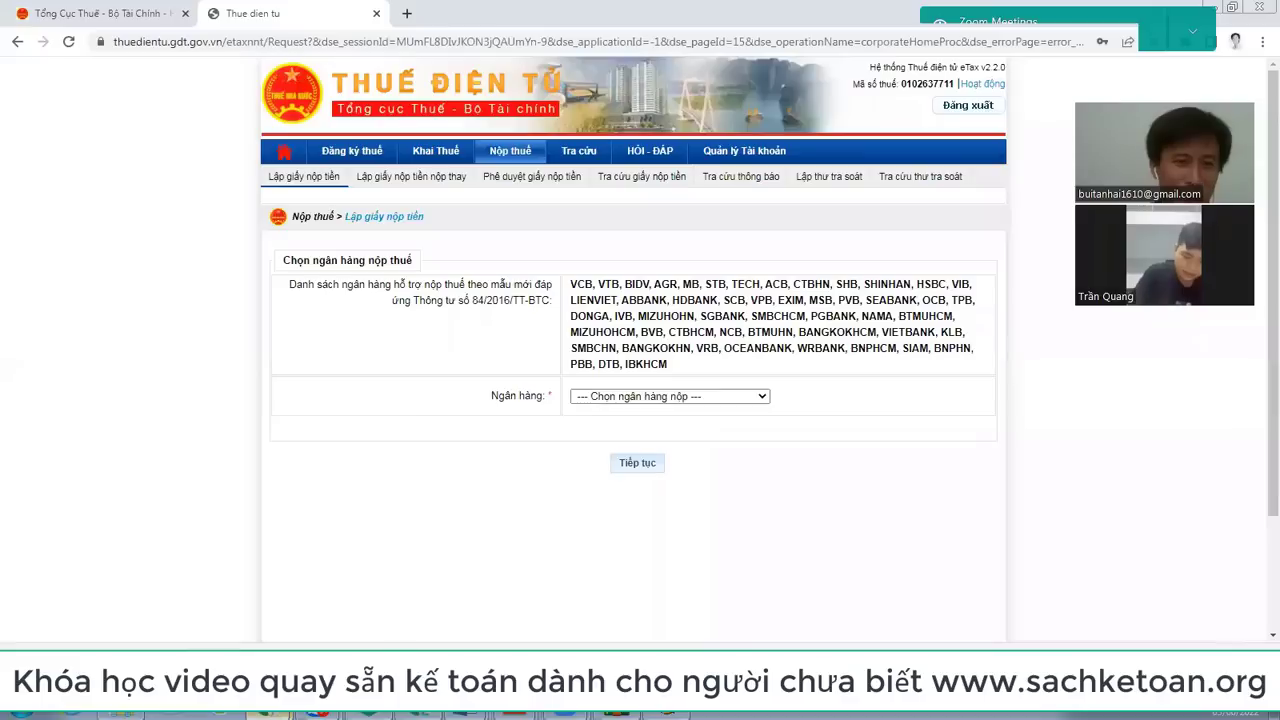
pyautogui.click(270, 641)
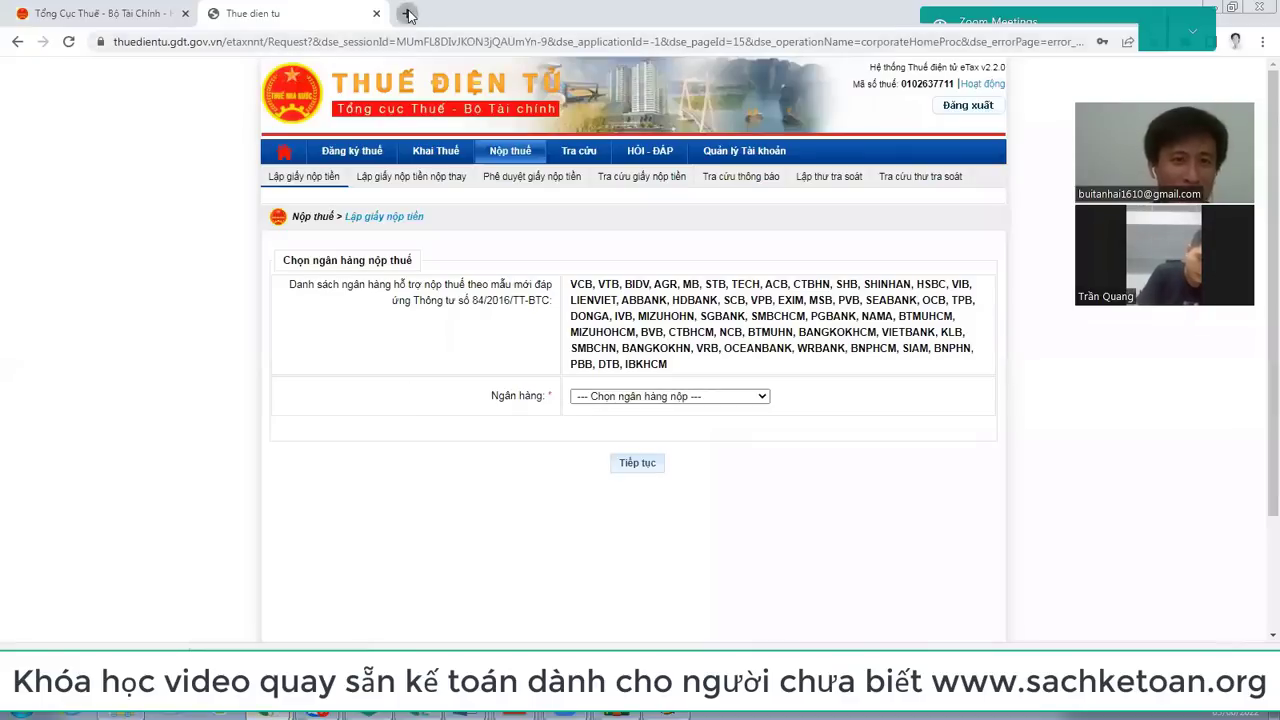
# Step: Google 'nd 15' in a new tab and open Decree 15/2022/NĐ-CP on Thư Viện Pháp Luật
pyautogui.click(406, 14)
pyautogui.write('GOO')
pyautogui.press('Return')
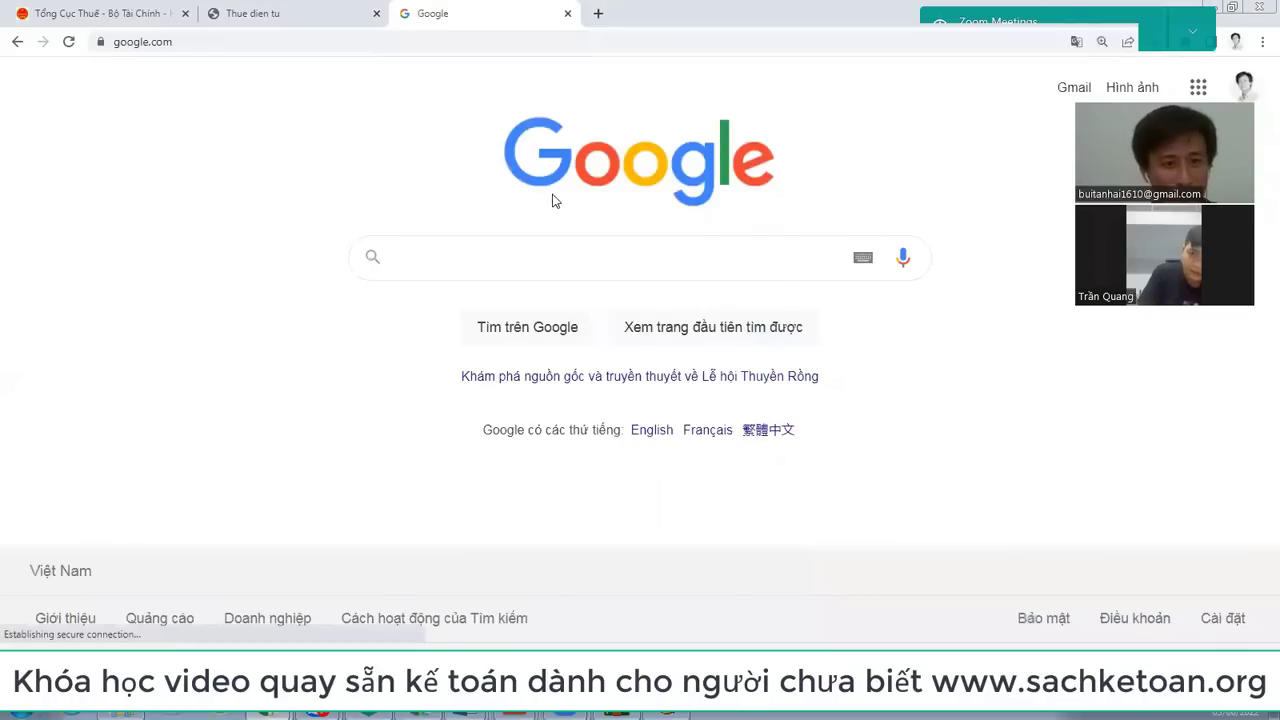
pyautogui.write('nd 15')
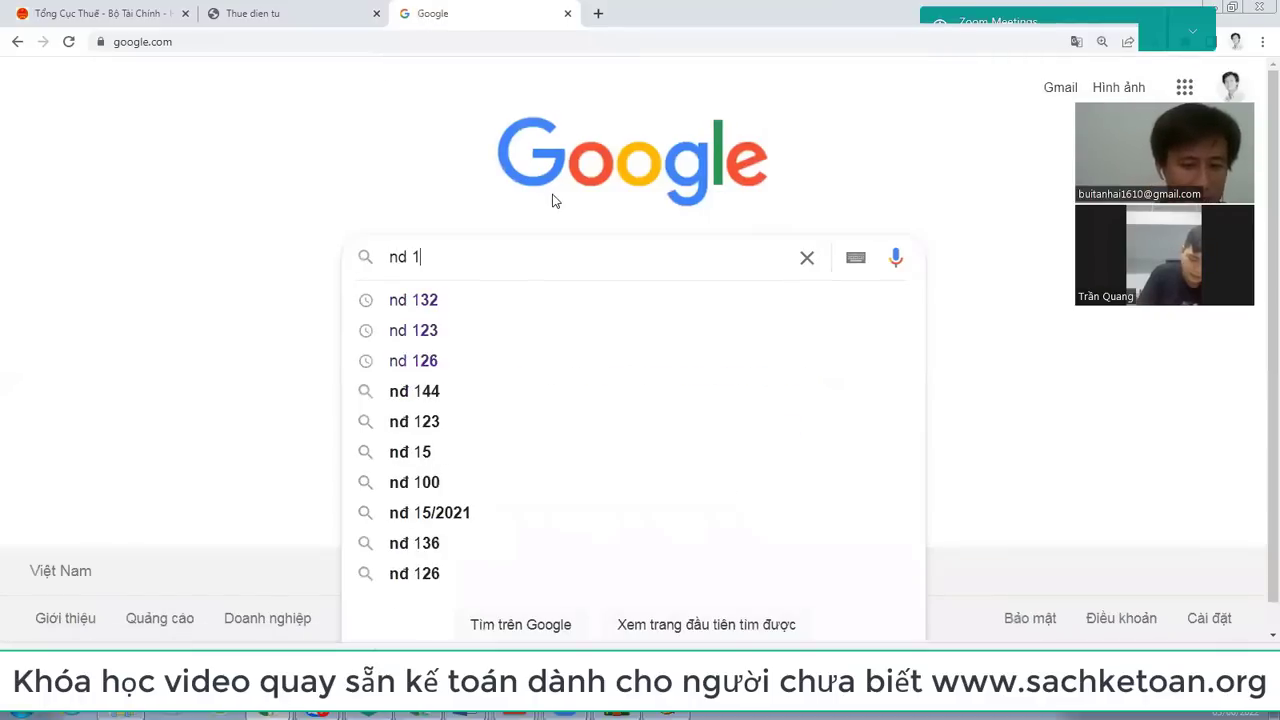
pyautogui.press('Return')
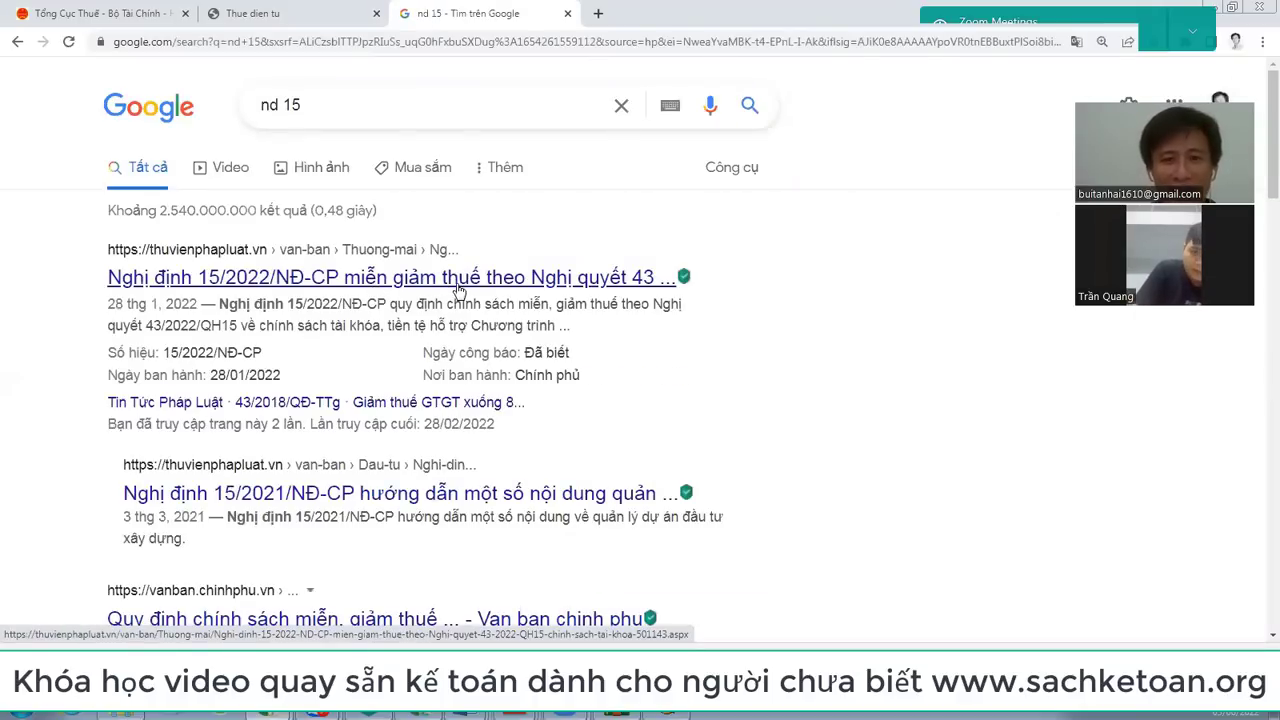
pyautogui.click(460, 289)
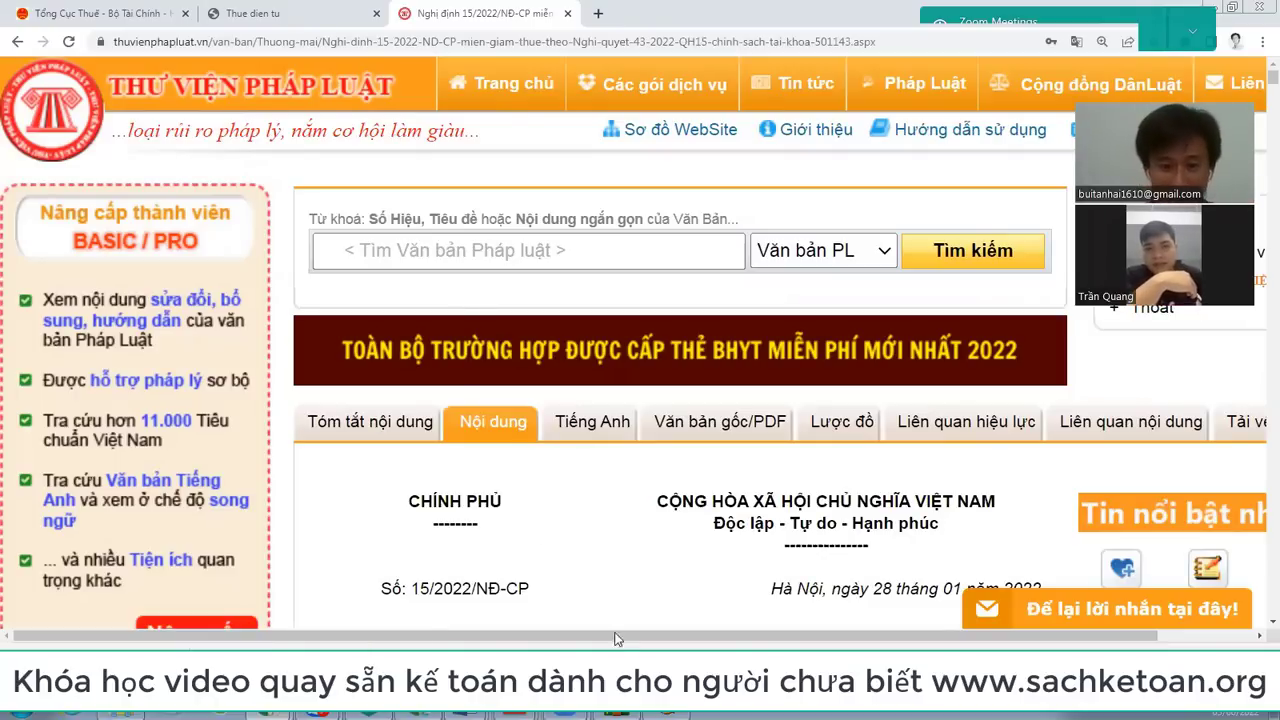
# Step: Back in HTKK, tick the PL 43/2022/QH15 appendix in the declaration list
pyautogui.hotkey('alt', 'Tab')
pyautogui.click(559, 507)
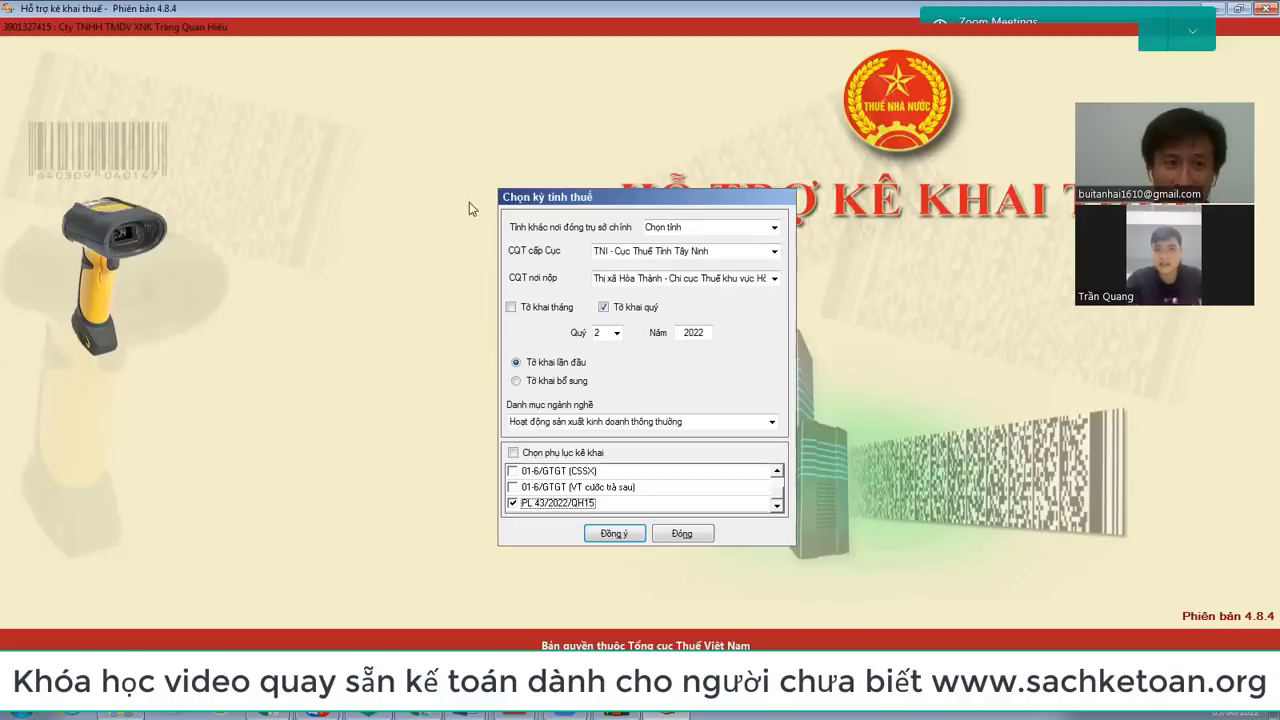
# Step: Try the supplementary filing fields, then settle on a first-time (lần đầu) declaration
pyautogui.click(576, 386)
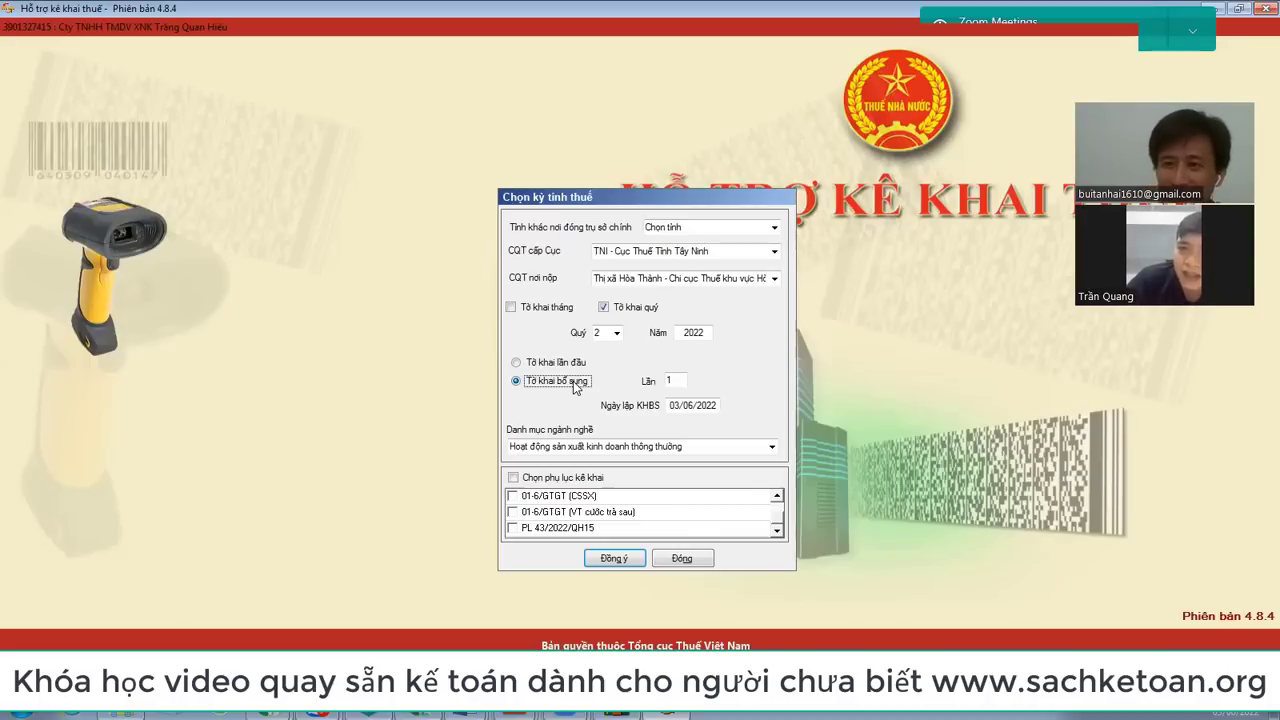
pyautogui.click(559, 365)
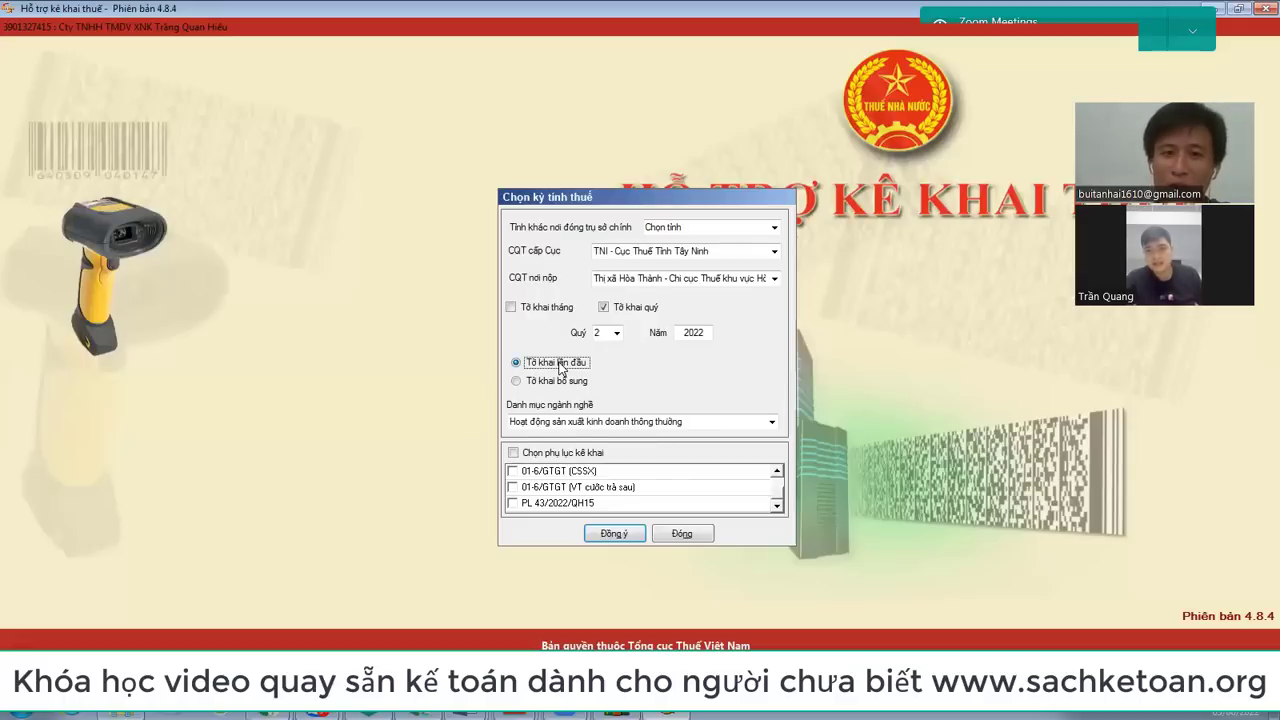
pyautogui.click(548, 384)
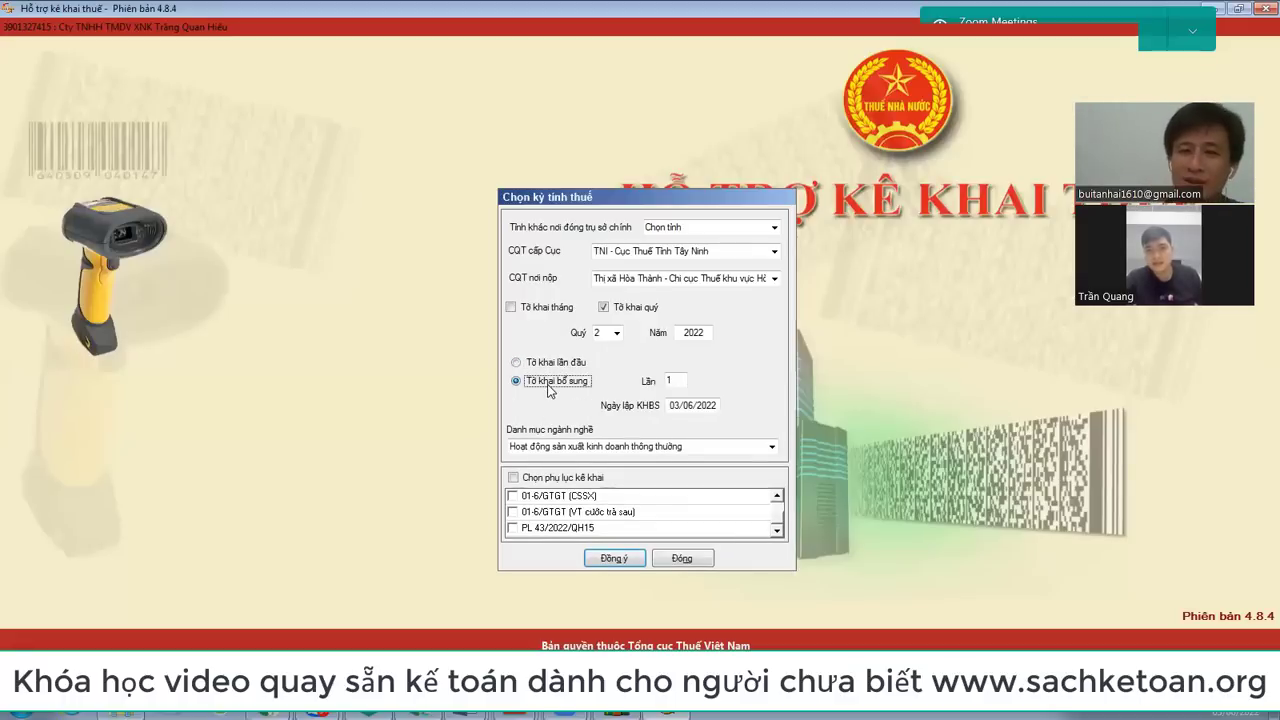
pyautogui.click(681, 380)
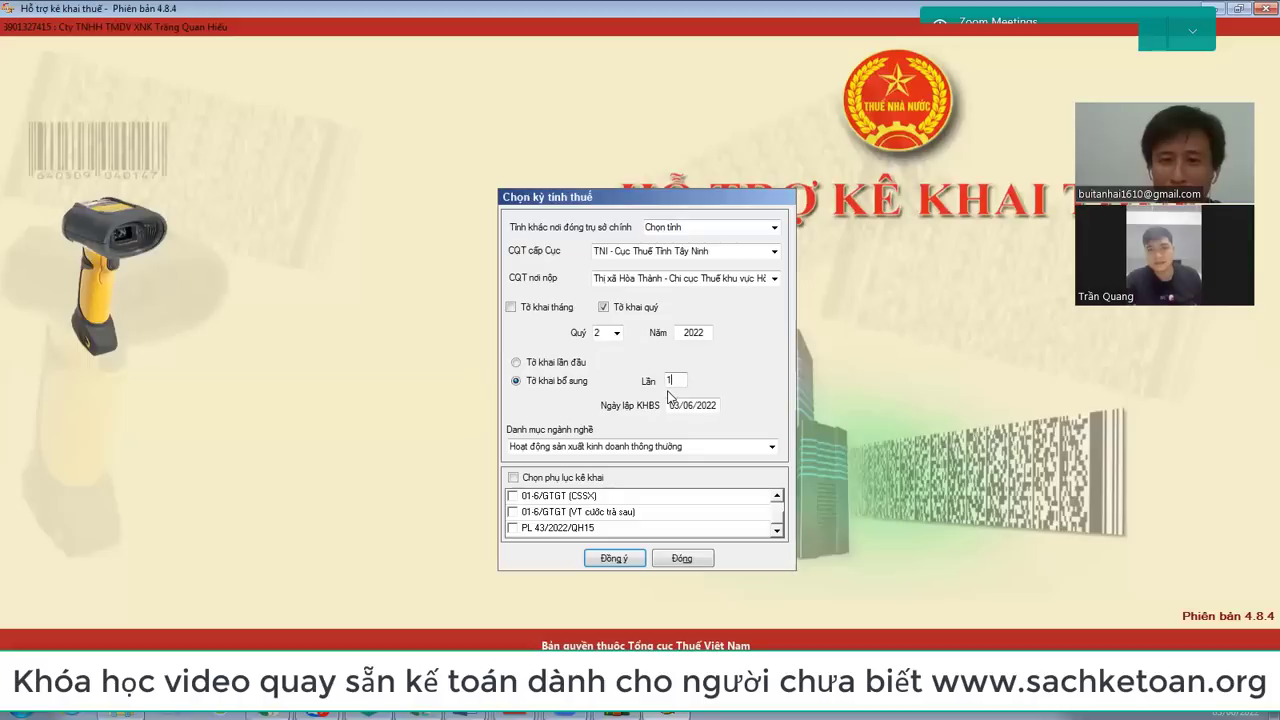
pyautogui.click(710, 409)
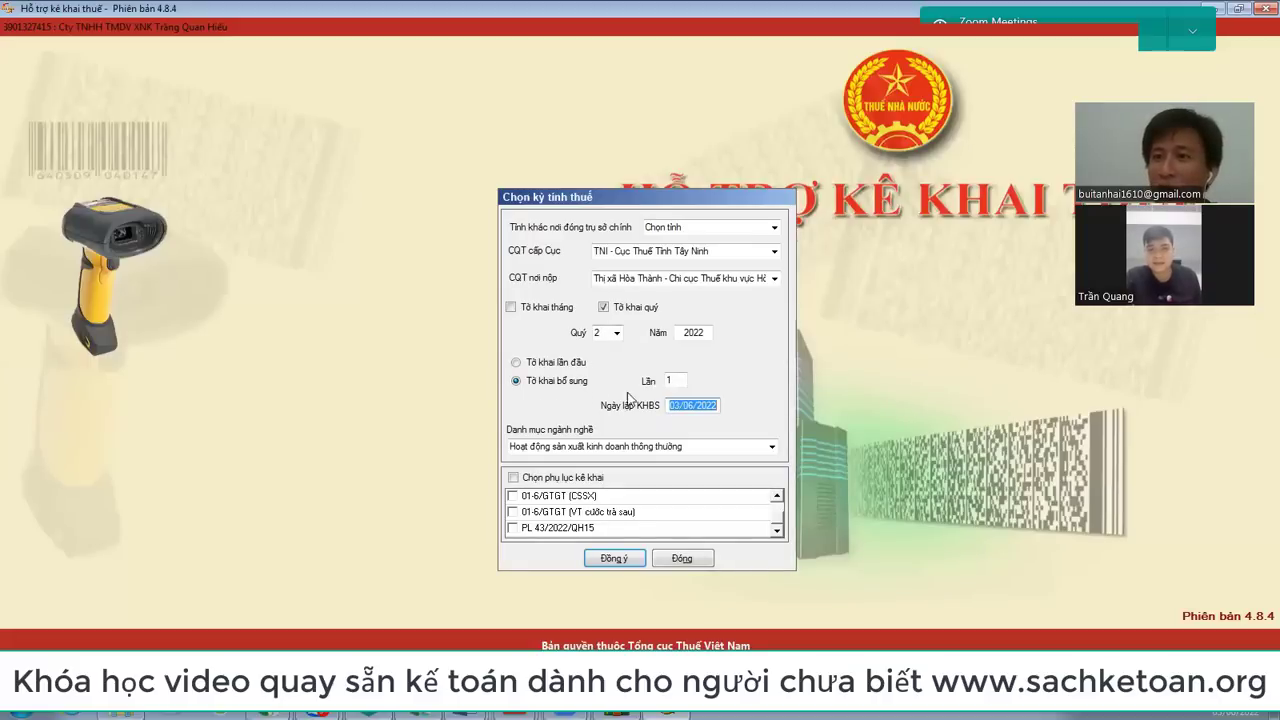
pyautogui.click(563, 365)
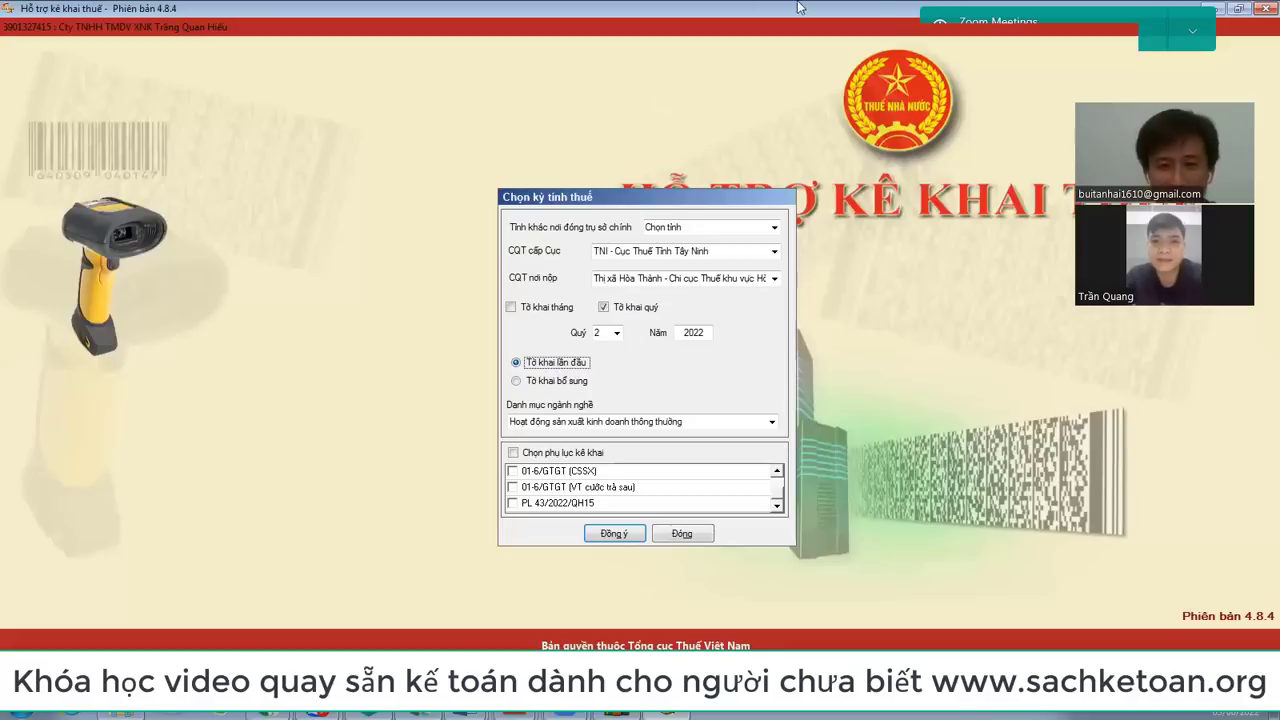
# Step: Tick the PL 43/2022/QH15 appendix in the Chọn phụ lục kê khai list
pyautogui.click(513, 505)
pyautogui.scroll(1, 718, 480)
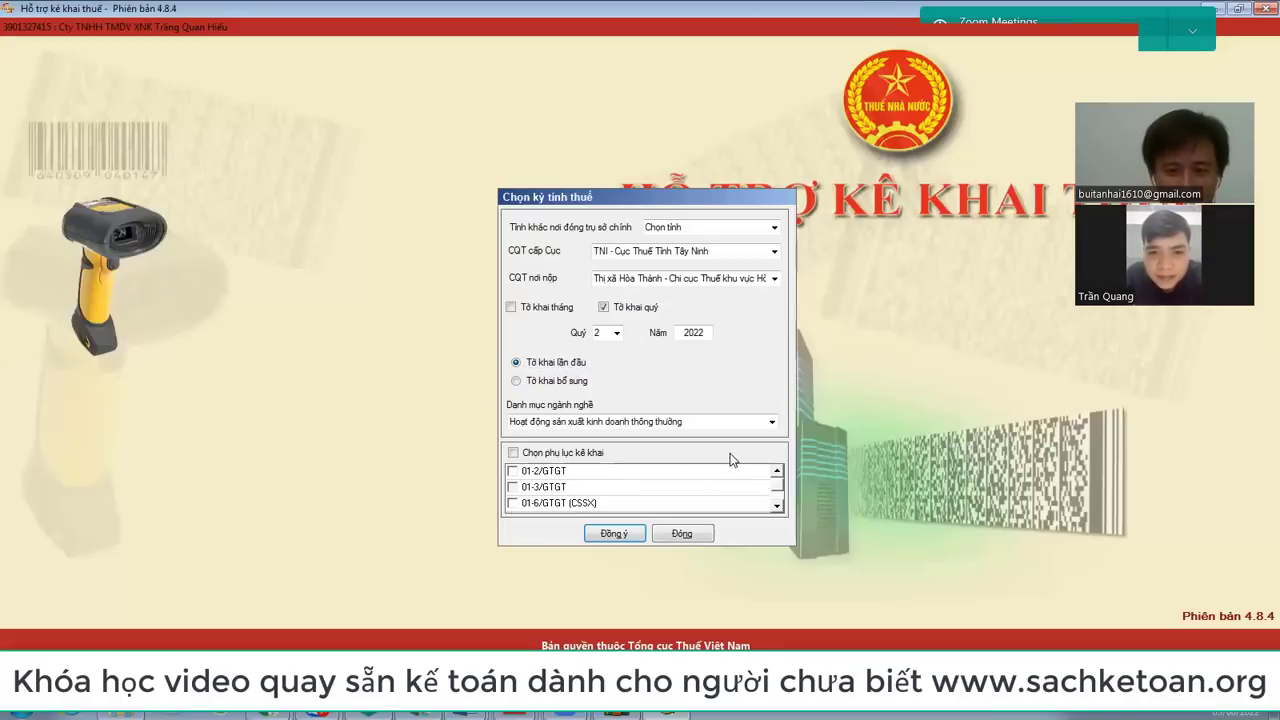
pyautogui.scroll(-1, 730, 460)
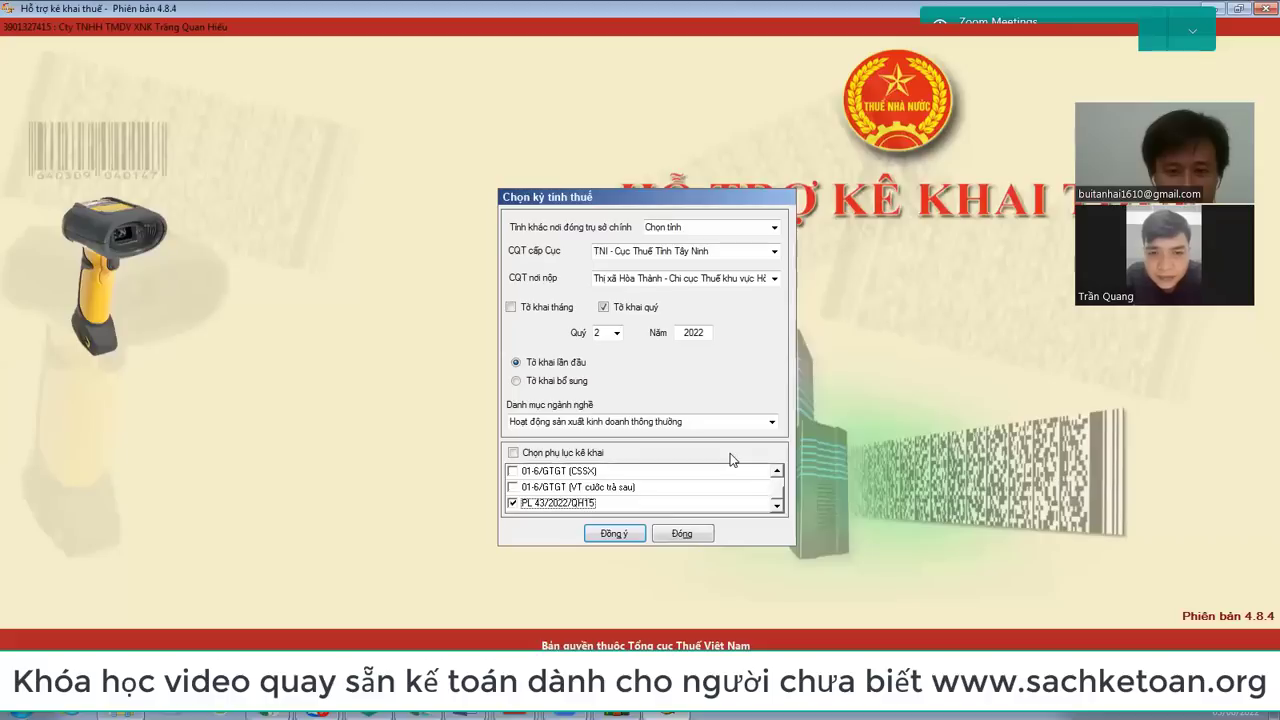
# Step: Open the Q2/2022 01/GTGT form and scroll through its header and declaration table
pyautogui.click(613, 536)
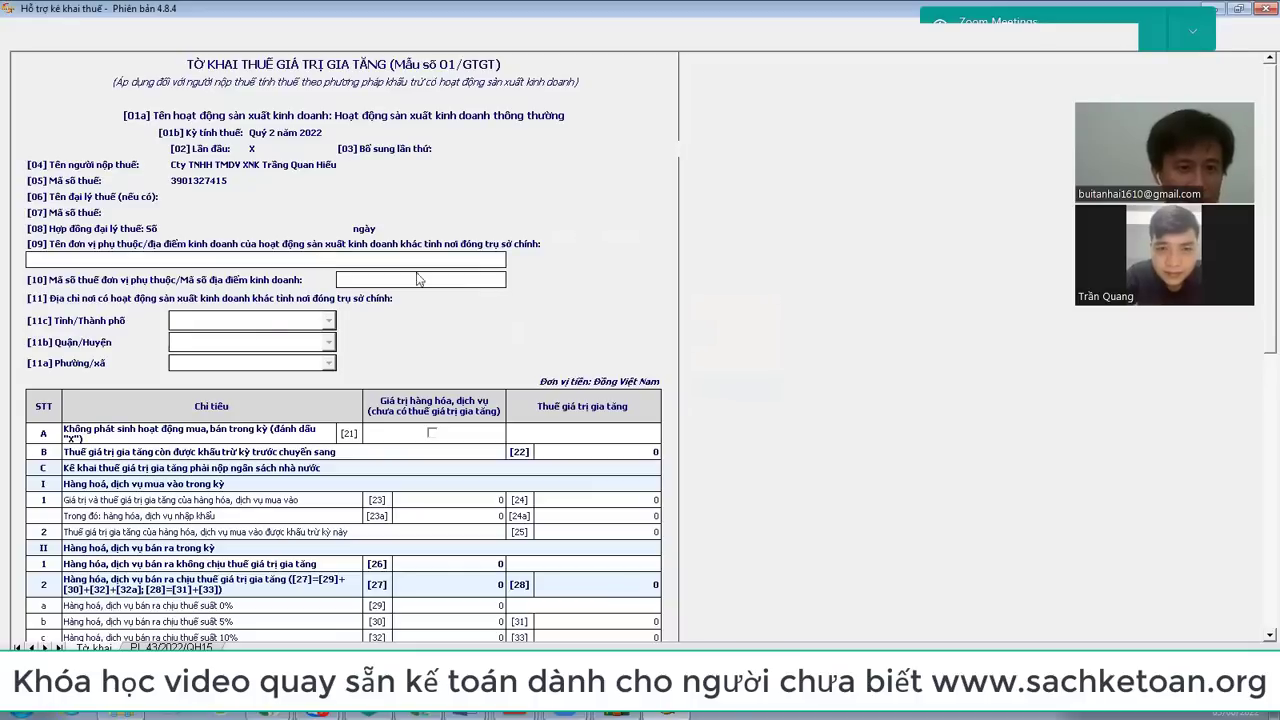
pyautogui.scroll(-3, 437, 188)
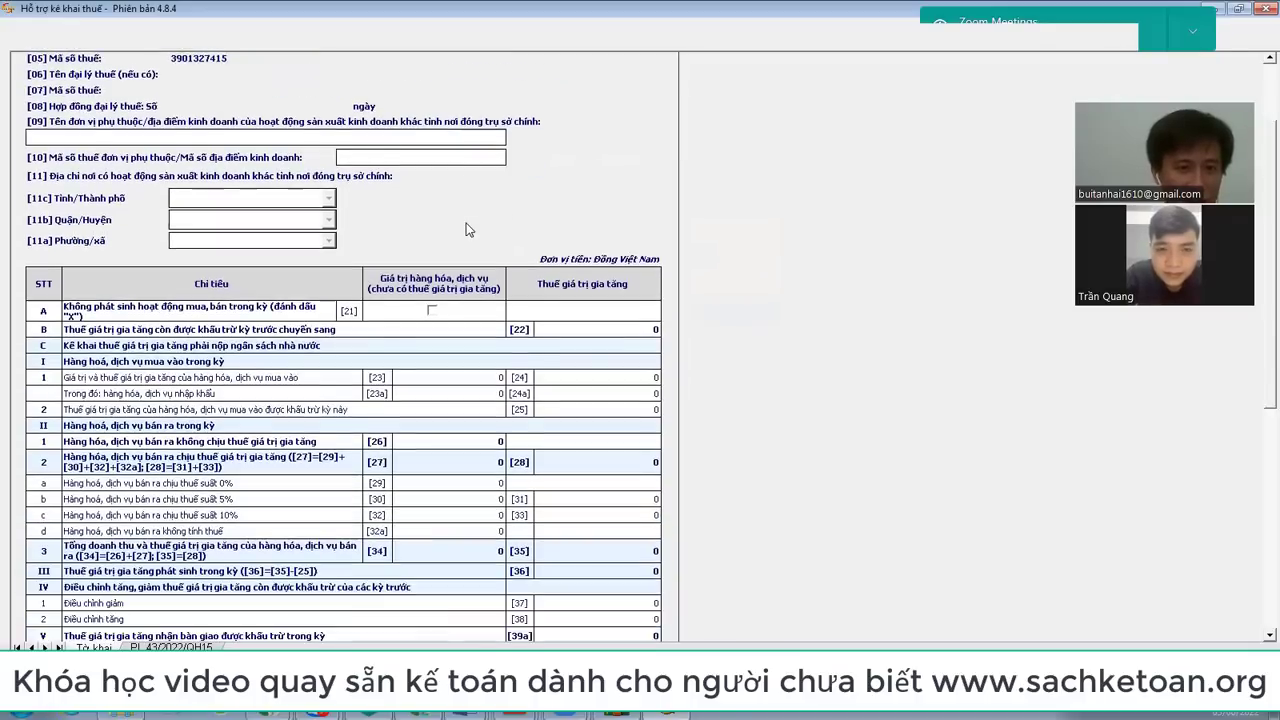
pyautogui.scroll(3, 466, 229)
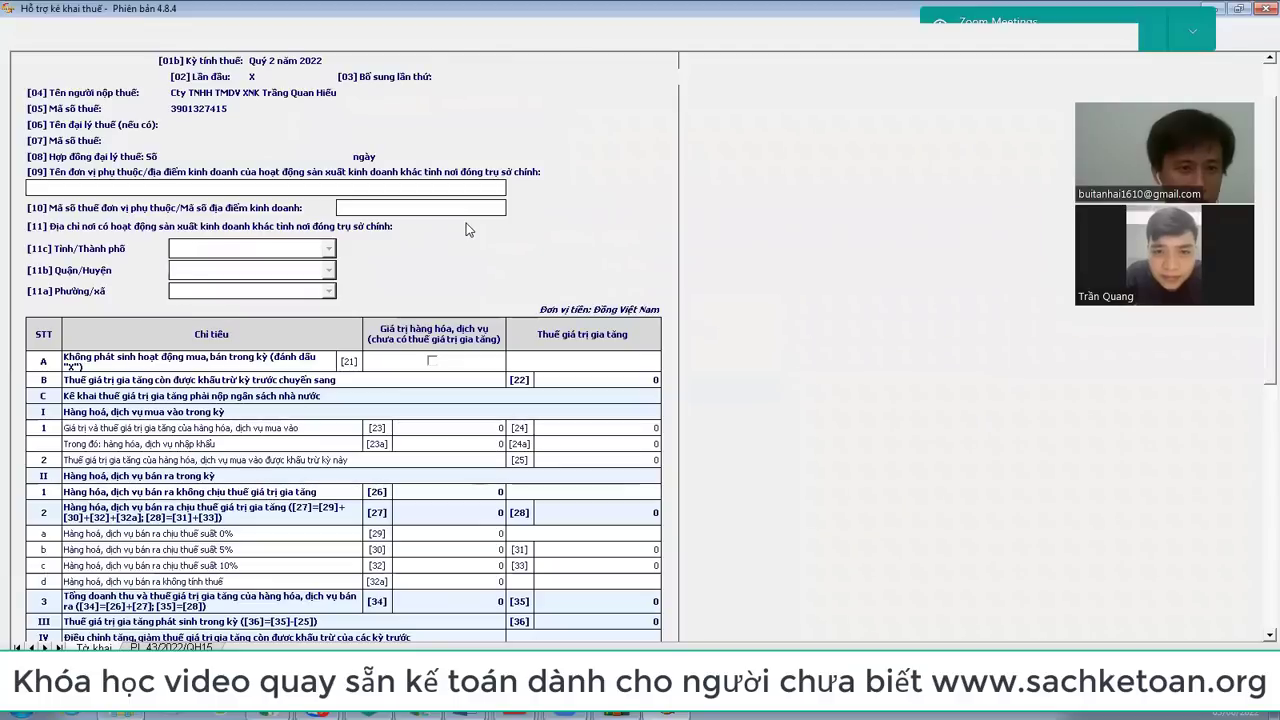
pyautogui.scroll(-3, 594, 285)
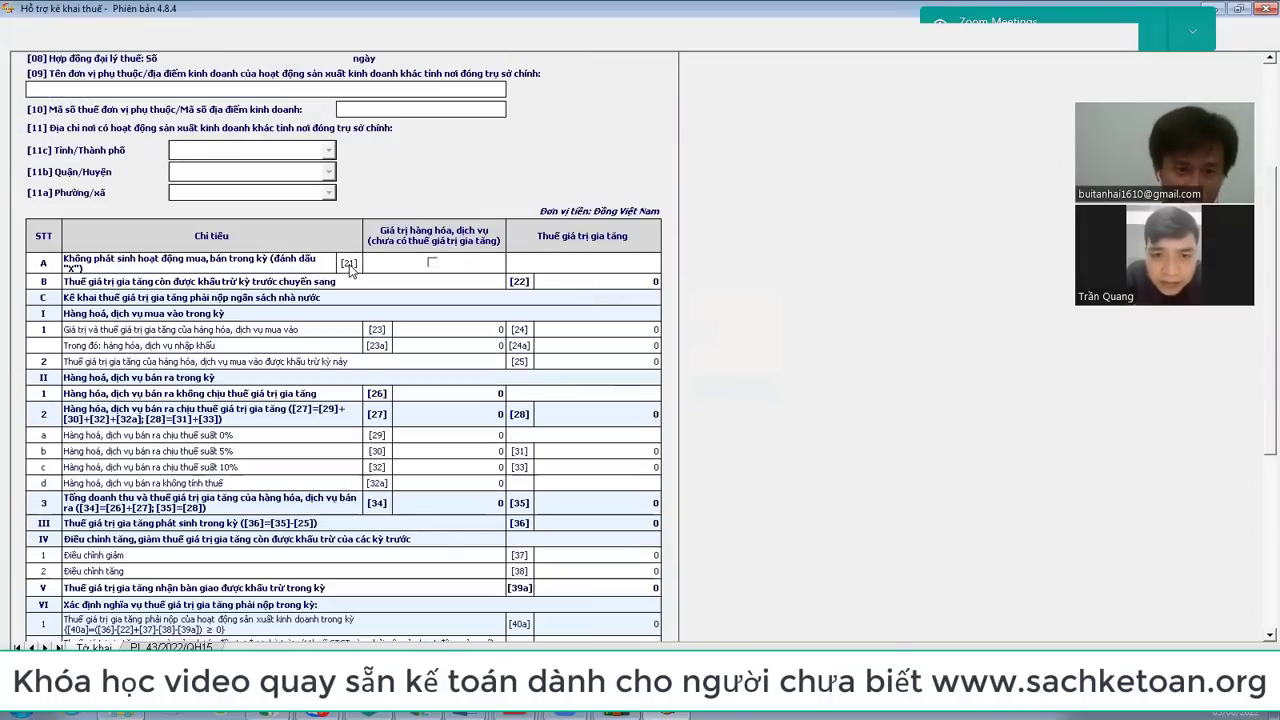
pyautogui.scroll(-4, 463, 297)
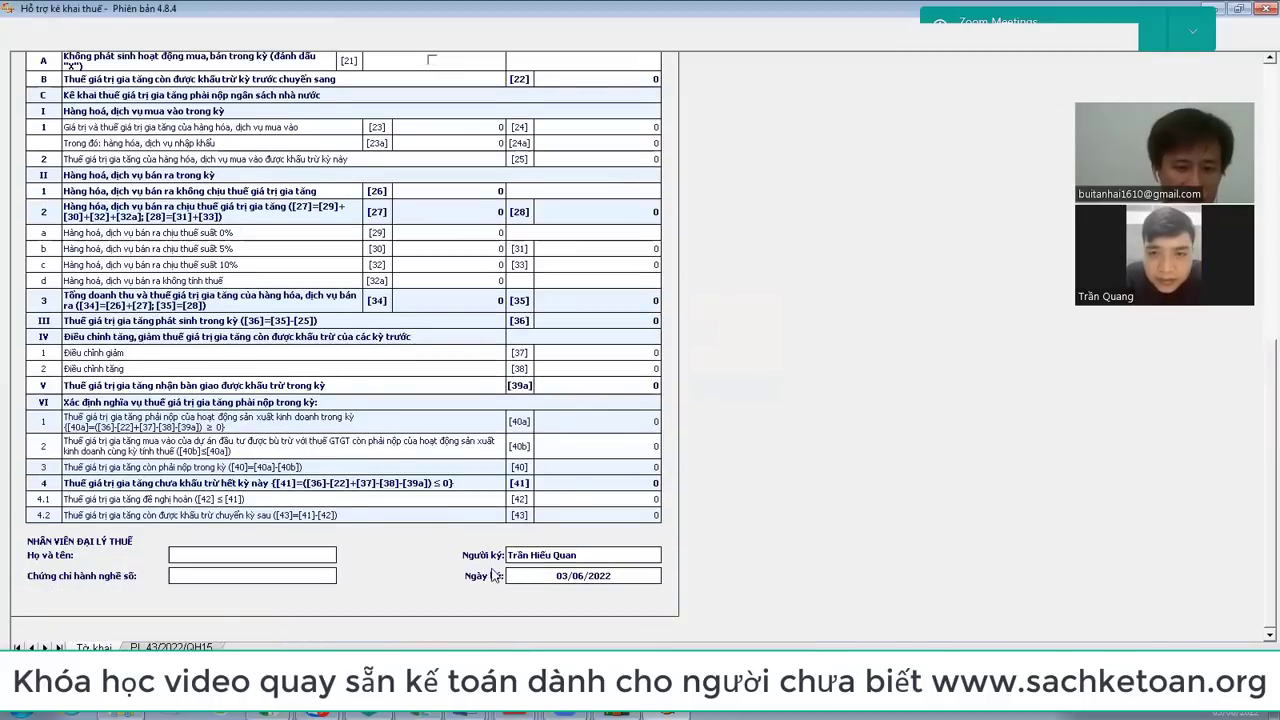
# Step: Select the Ngày ký signing date 03/06/2022, then scroll back to the top of the form
pyautogui.click(590, 577)
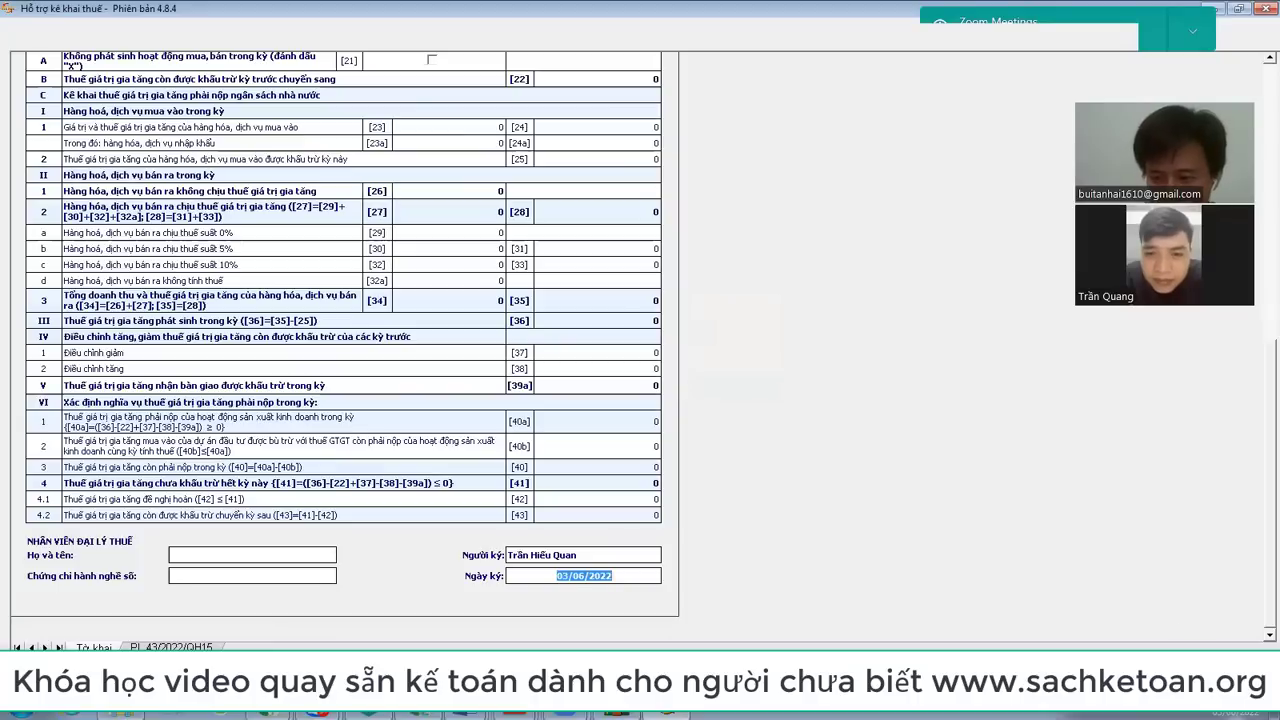
pyautogui.scroll(3, 572, 320)
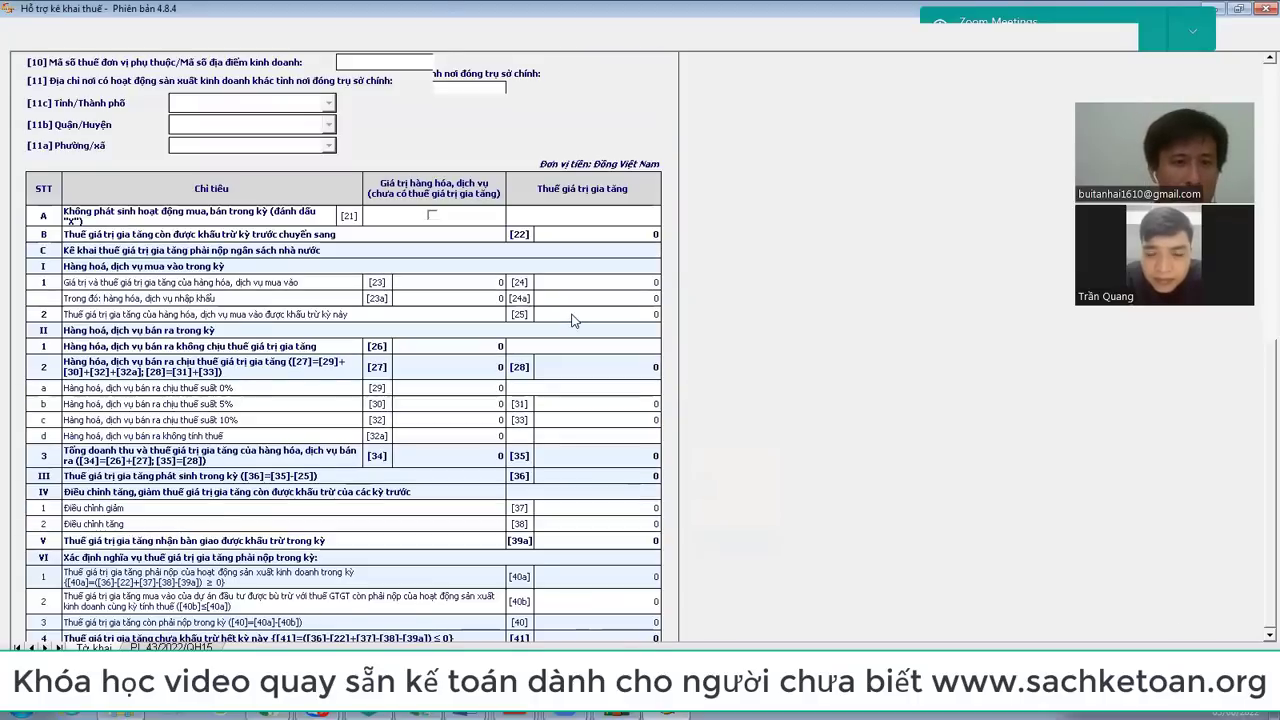
pyautogui.scroll(1, 572, 320)
pyautogui.scroll(3, 574, 320)
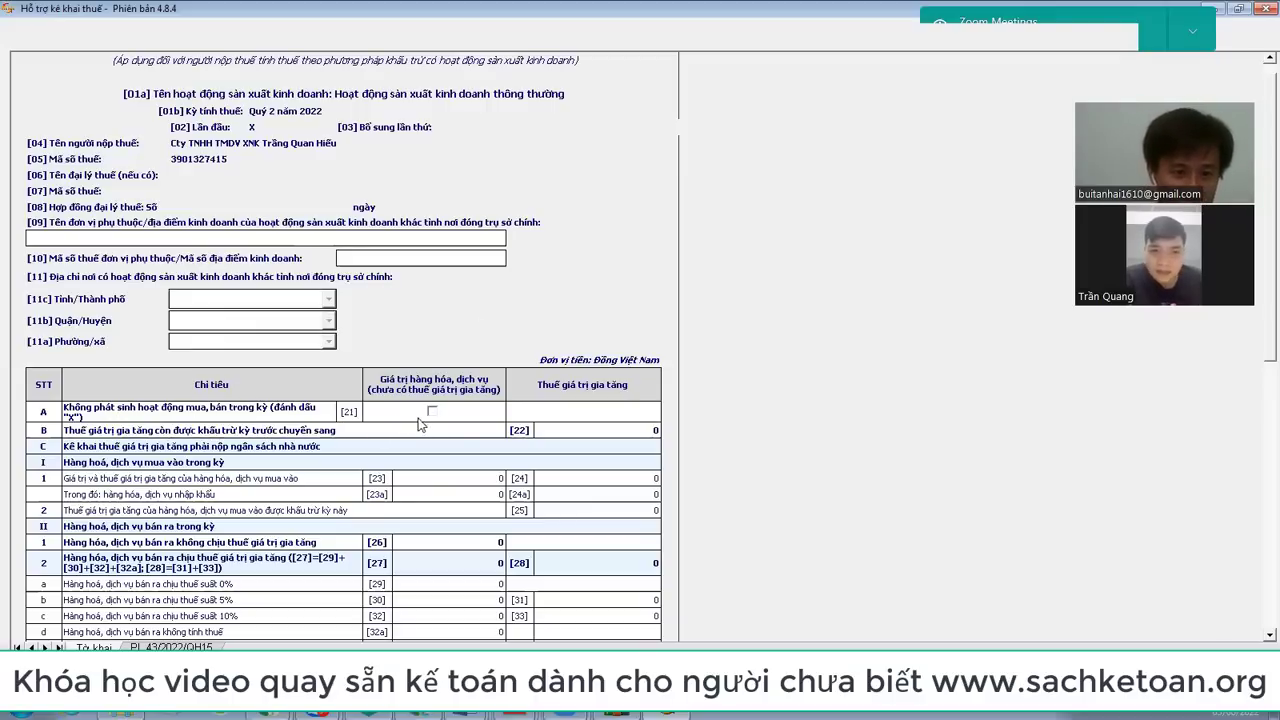
# Step: Decline marking row A [21], select the carried-forward input VAT cell [22], then show the desktop
pyautogui.click(432, 411)
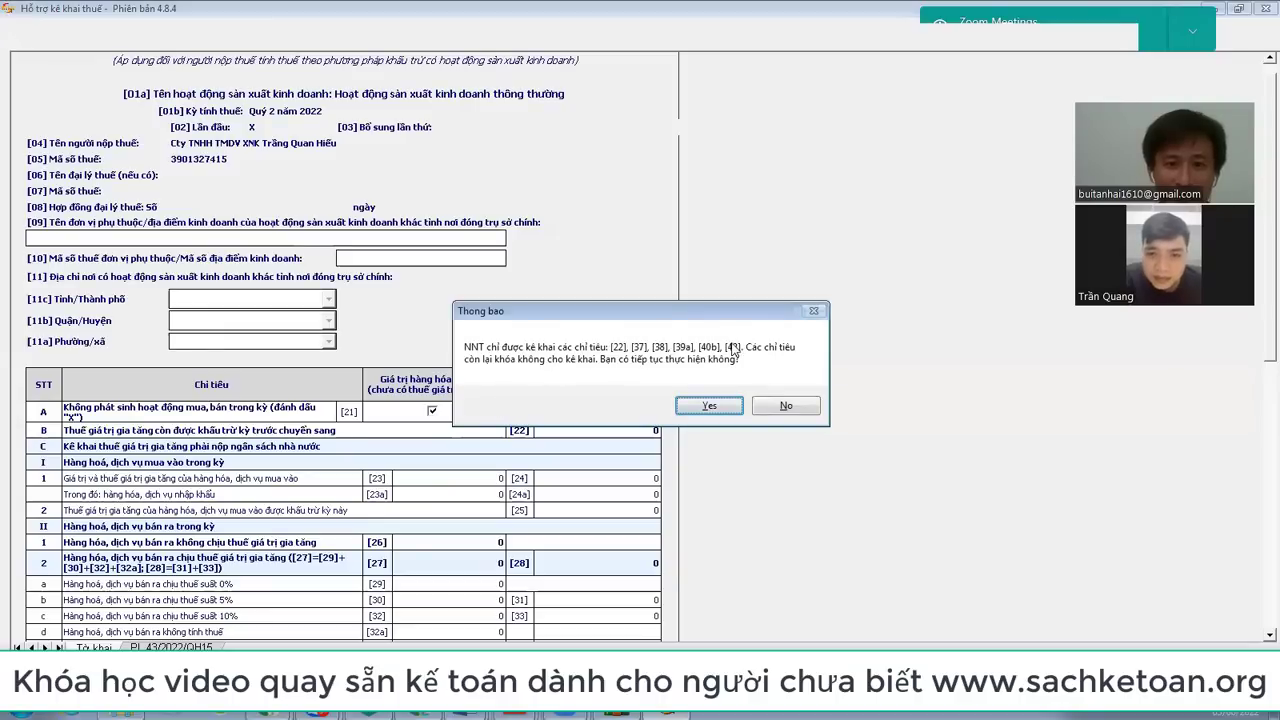
pyautogui.click(786, 405)
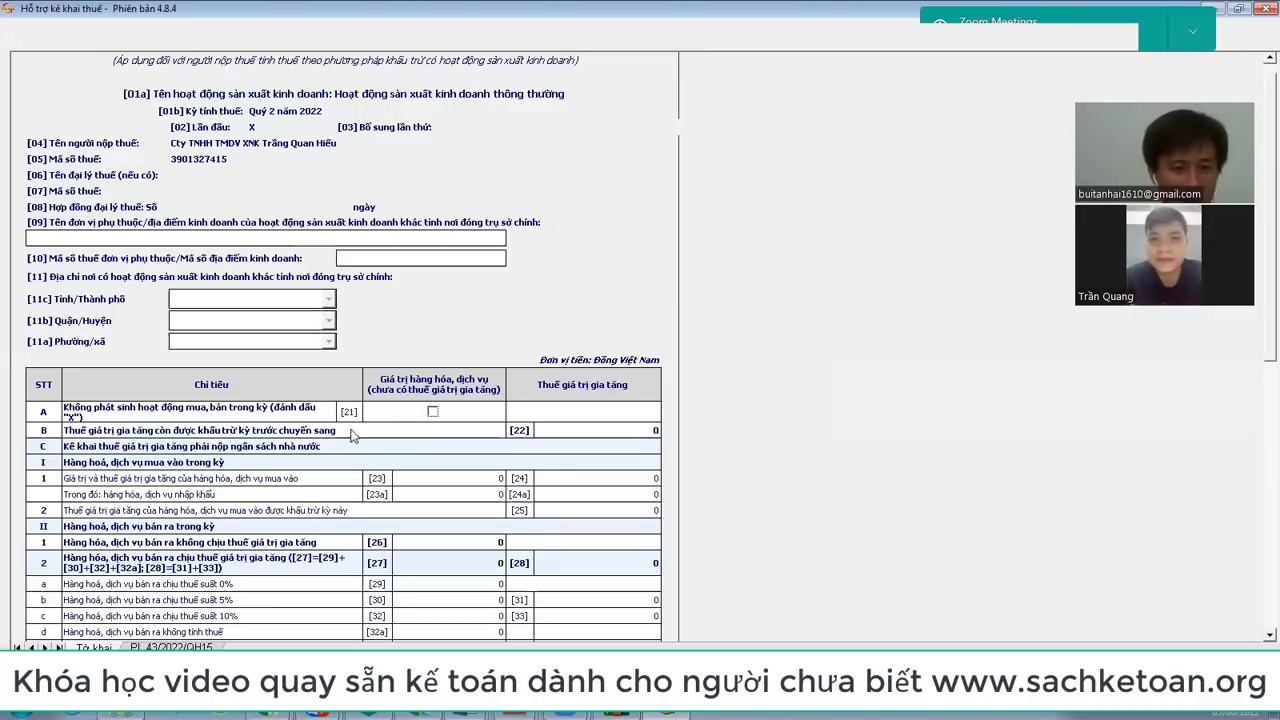
pyautogui.click(598, 431)
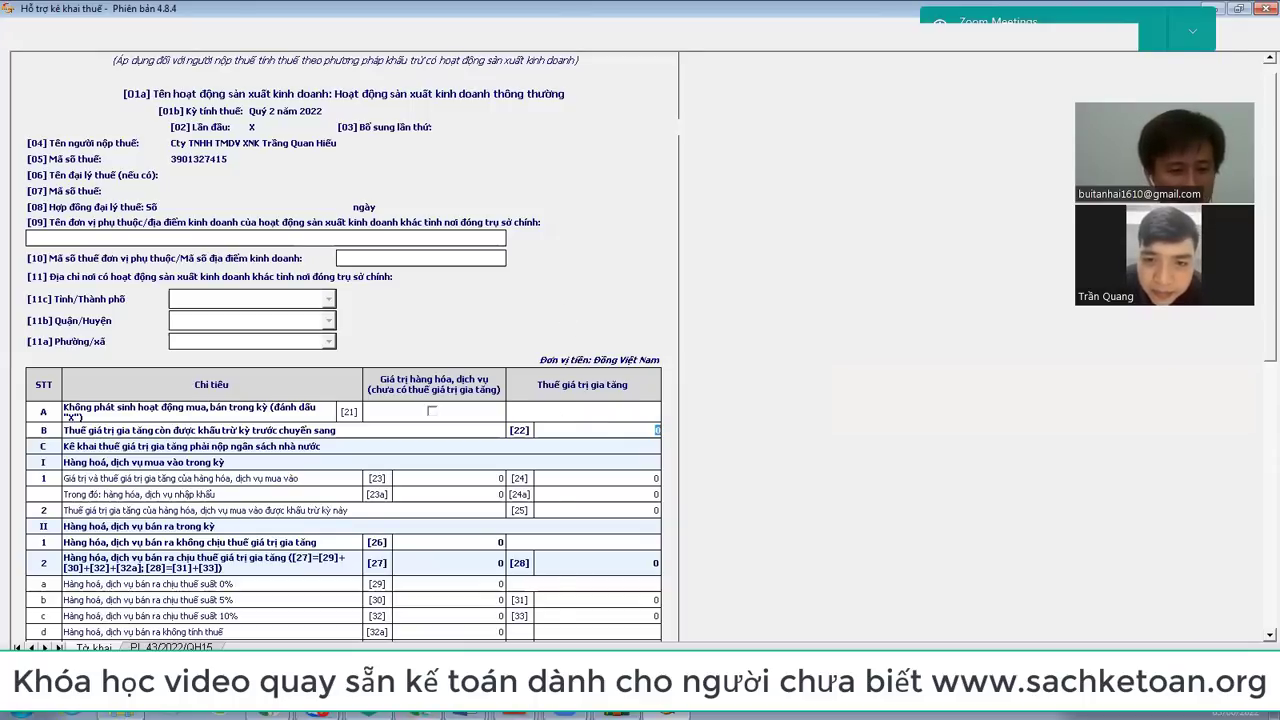
pyautogui.press('super+d')
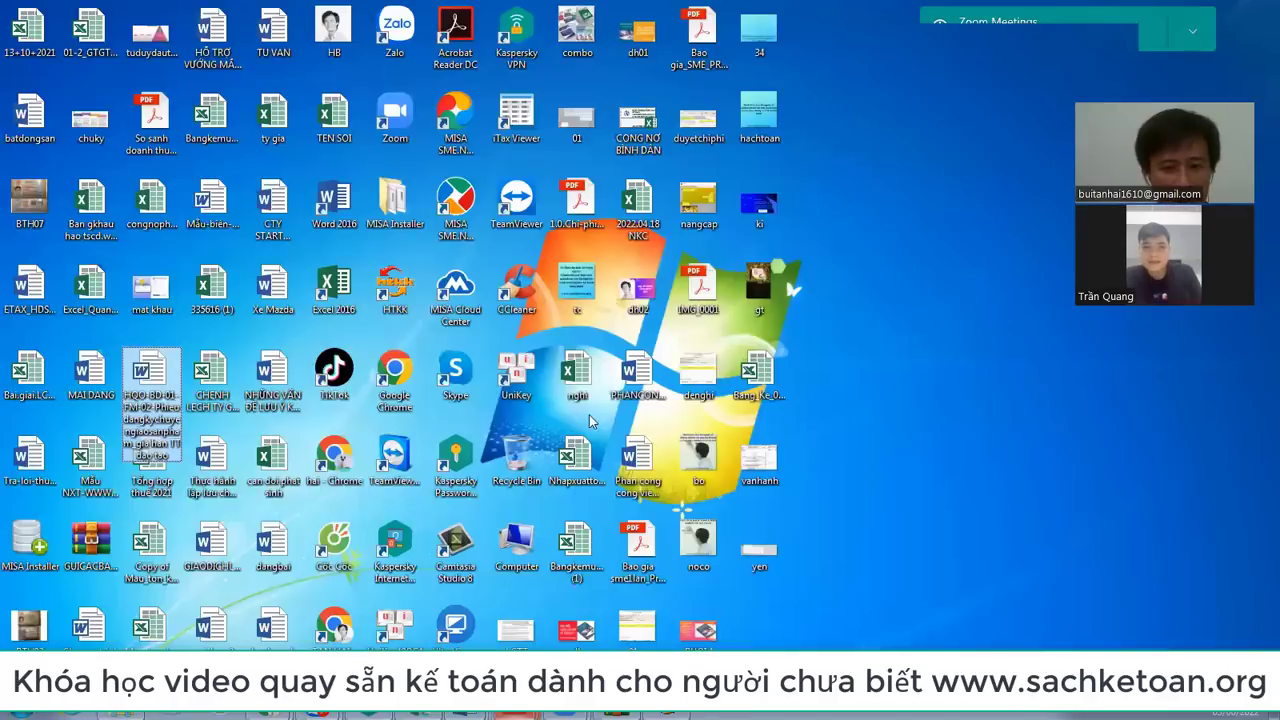
# Step: Open the nghi workbook and enter 'thue gtgt phải nộp hàng quý, hàng tháng' in C6
pyautogui.click(577, 376)
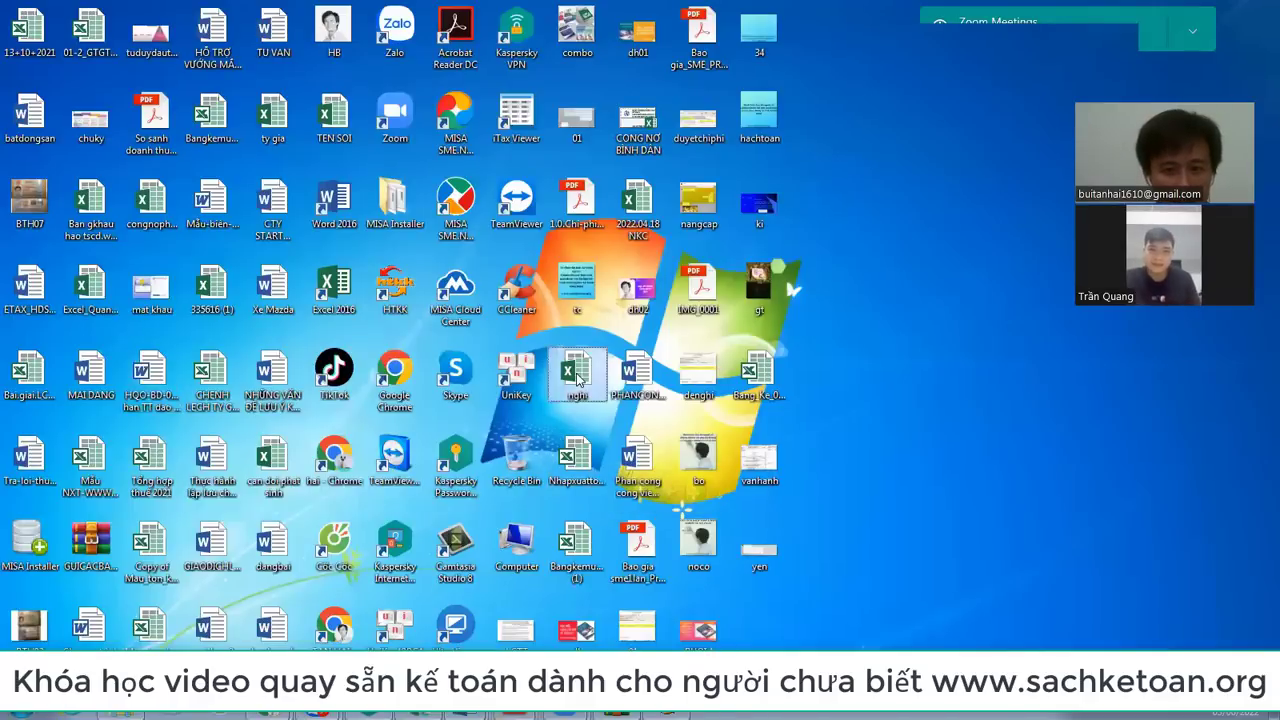
pyautogui.doubleClick(576, 375)
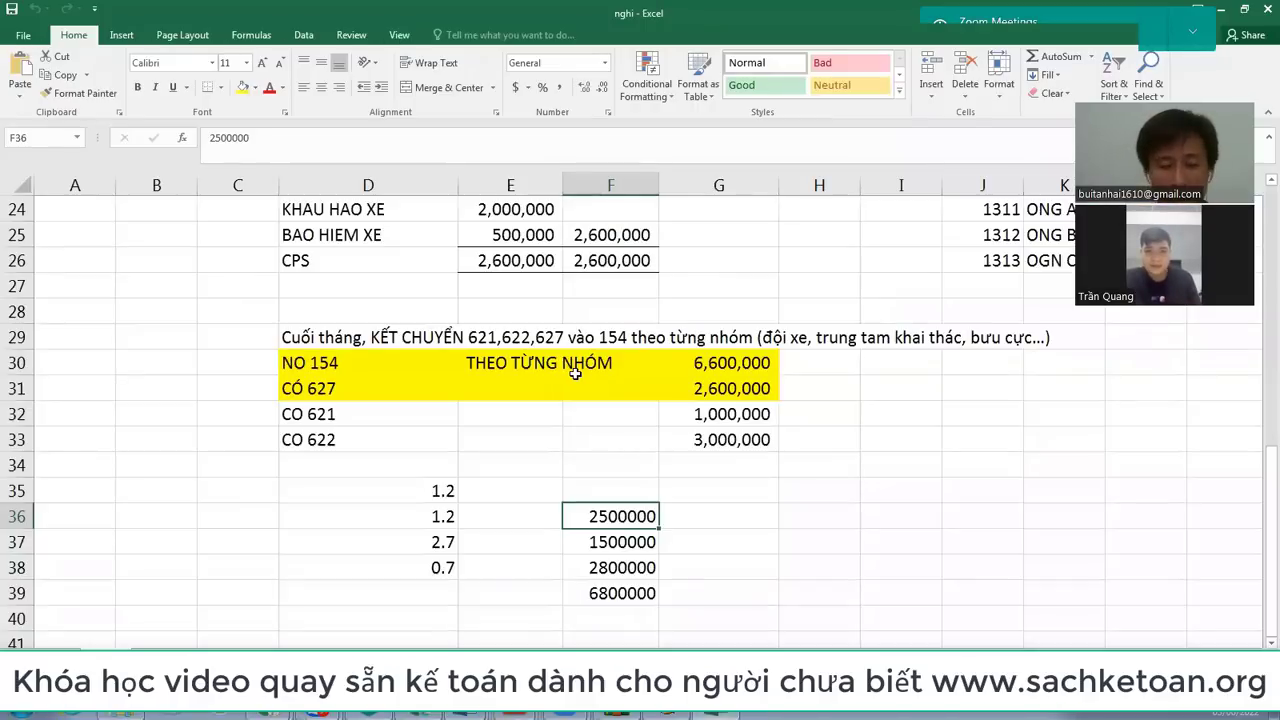
pyautogui.scroll(4, 309, 354)
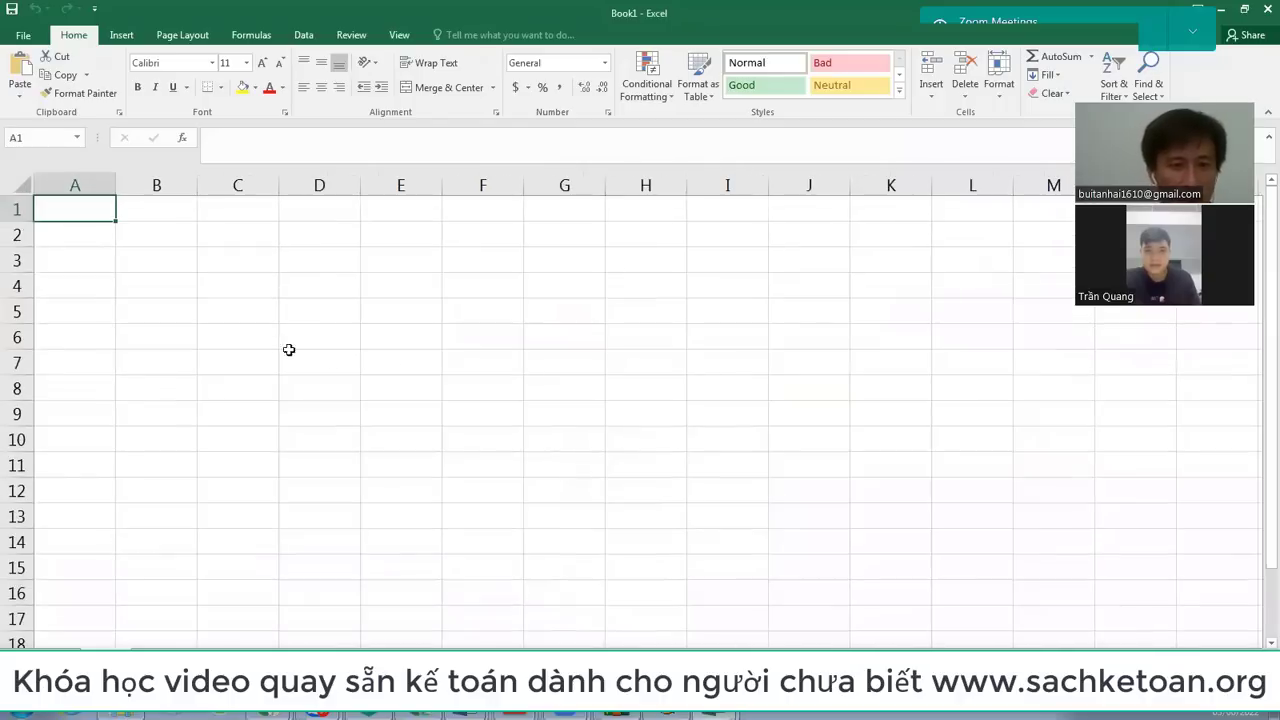
pyautogui.click(266, 340)
pyautogui.write('thue')
pyautogui.write(' gtgt phải n')
pyautogui.write('ộp')
pyautogui.write(' hà')
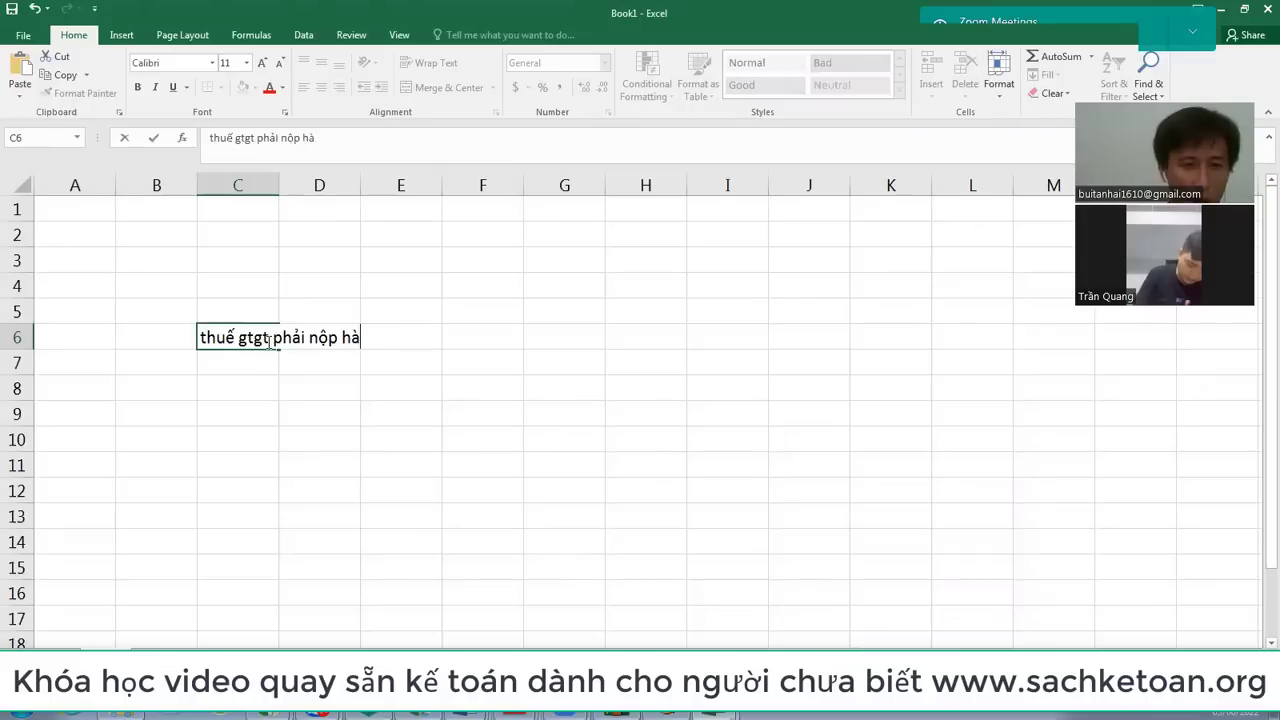
pyautogui.write('ng quý, hàng tháng')
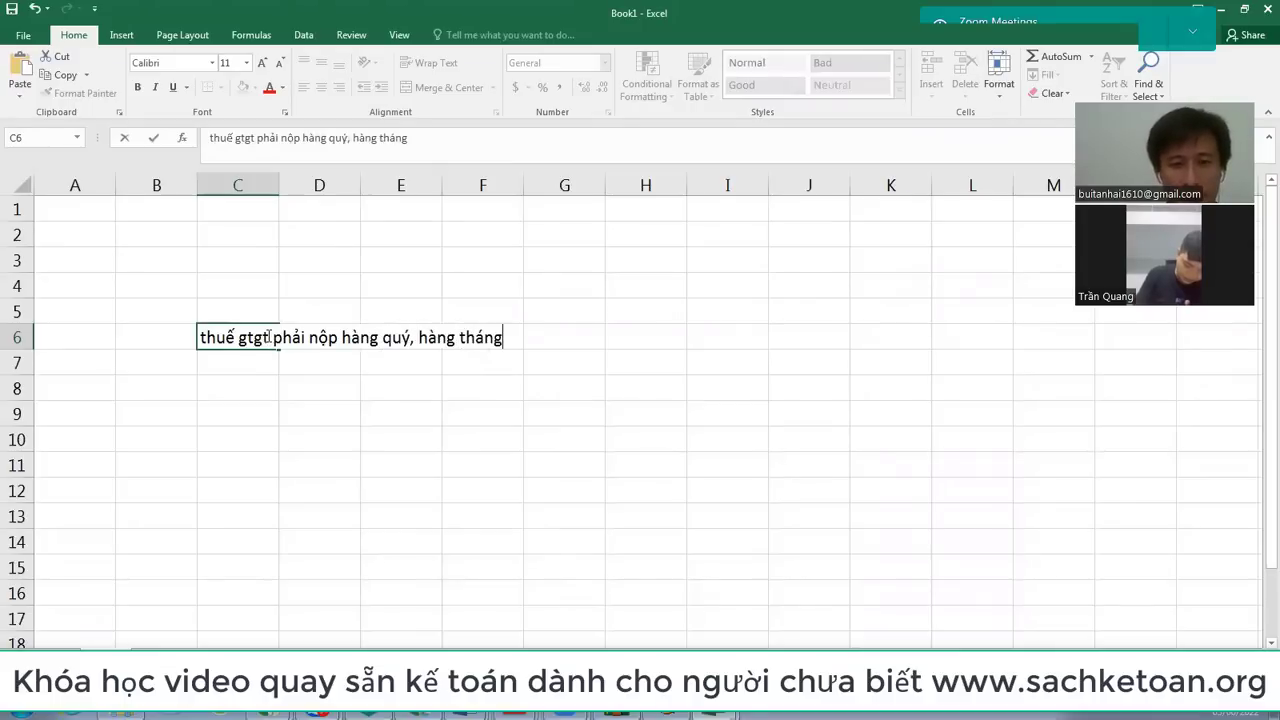
pyautogui.press('Return')
# Step: Enter the output VAT heading 'THUE GTGT ĐẦU RA (TỨC LÀ HÓA ĐƠN XUẤT RA TRONG QUÝ)' in D7 and autofit column D
pyautogui.press('Right')
pyautogui.write('THUE ')
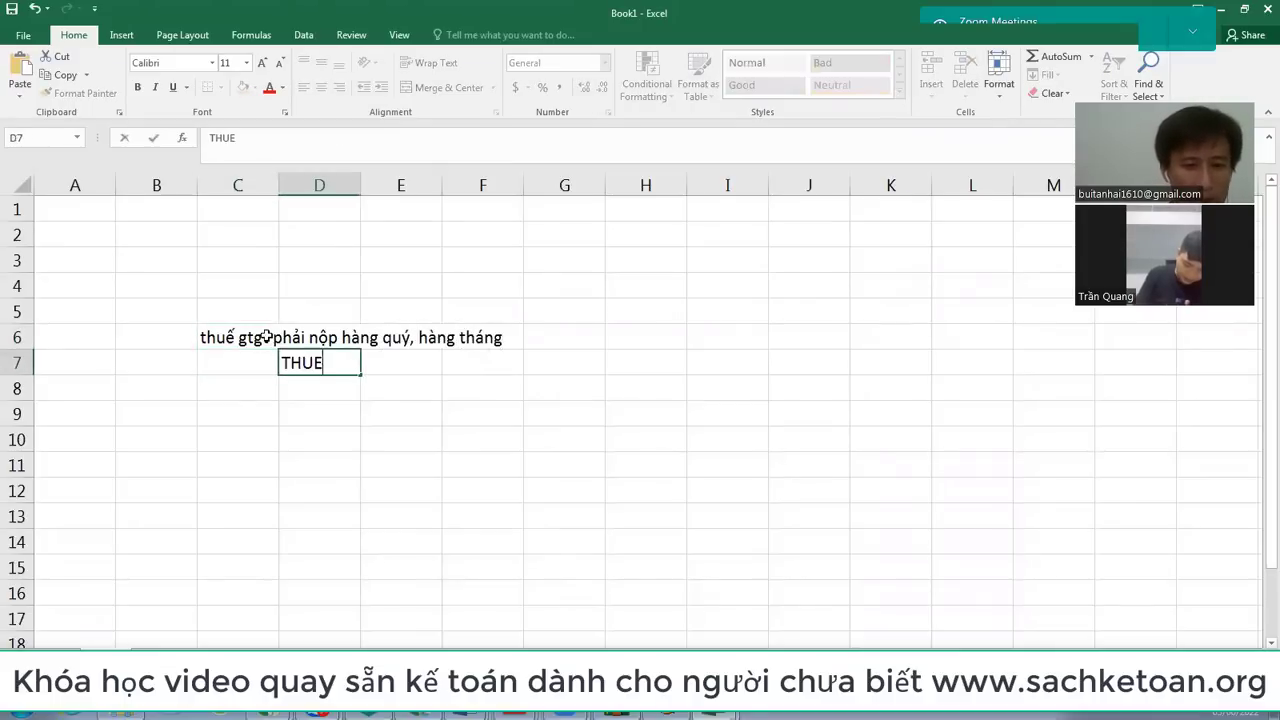
pyautogui.write('GTGT ĐẦU R')
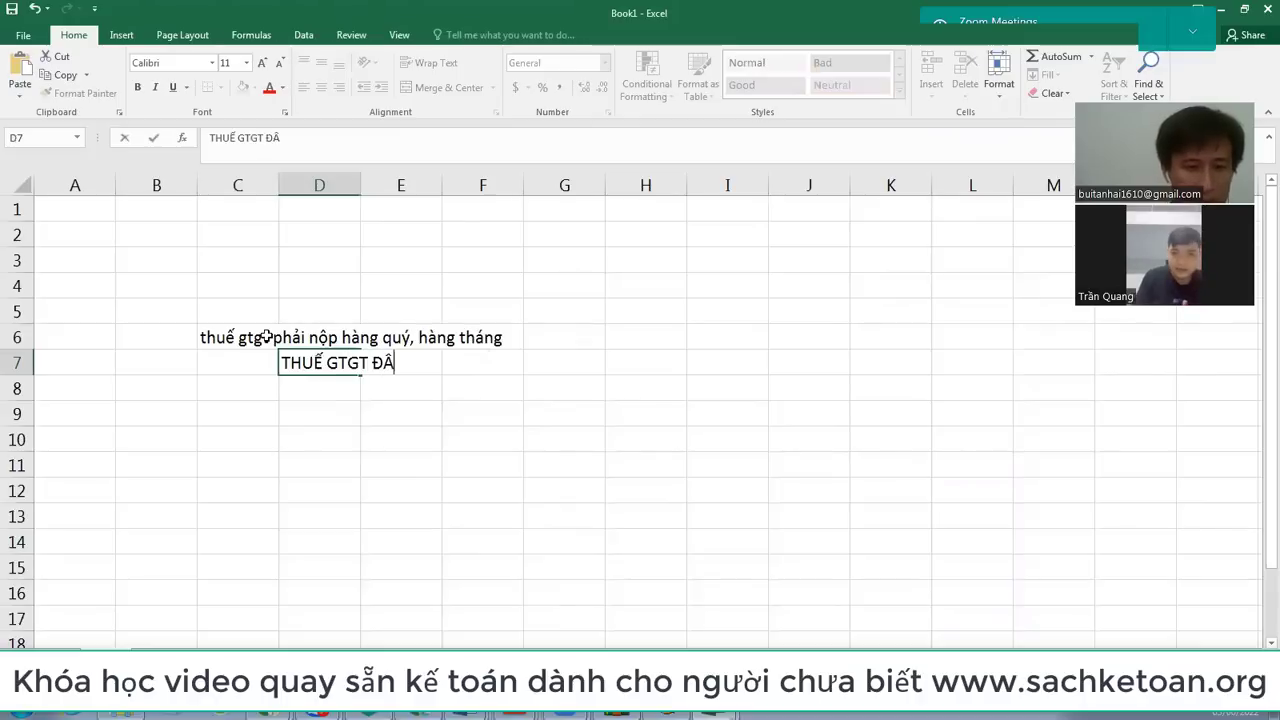
pyautogui.write('A (TỨ')
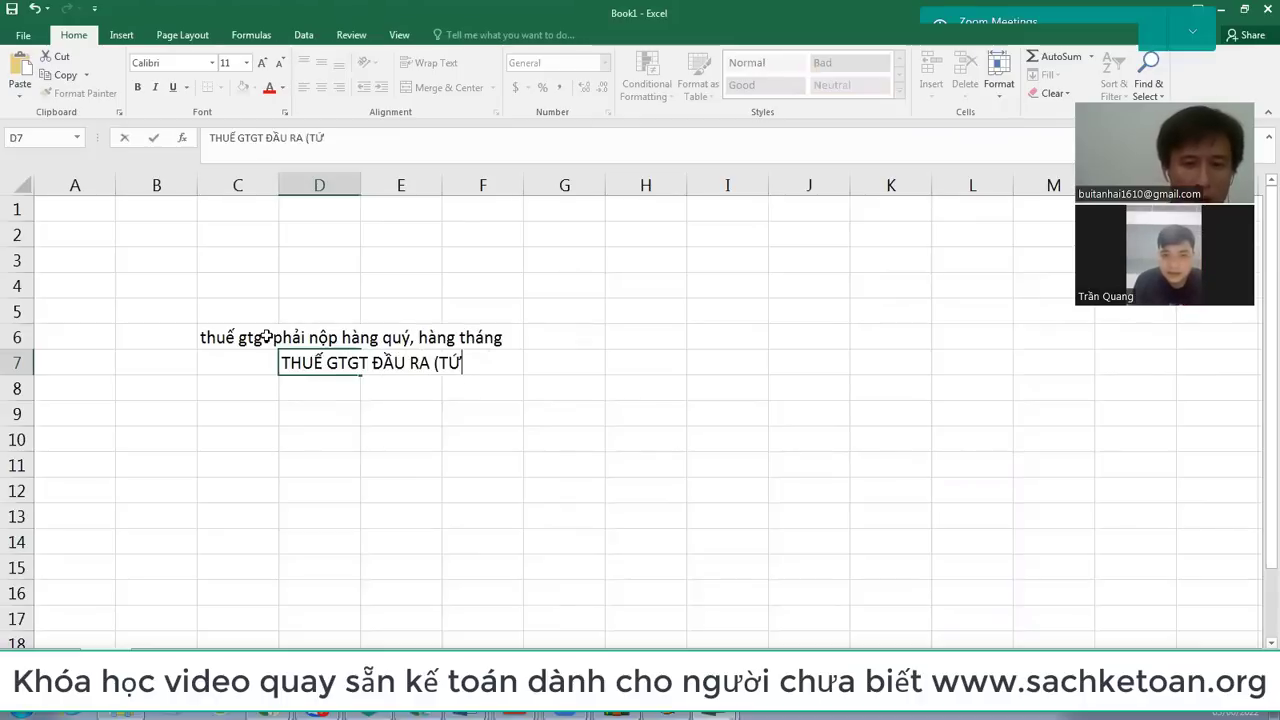
pyautogui.write('C LÀ HÓA')
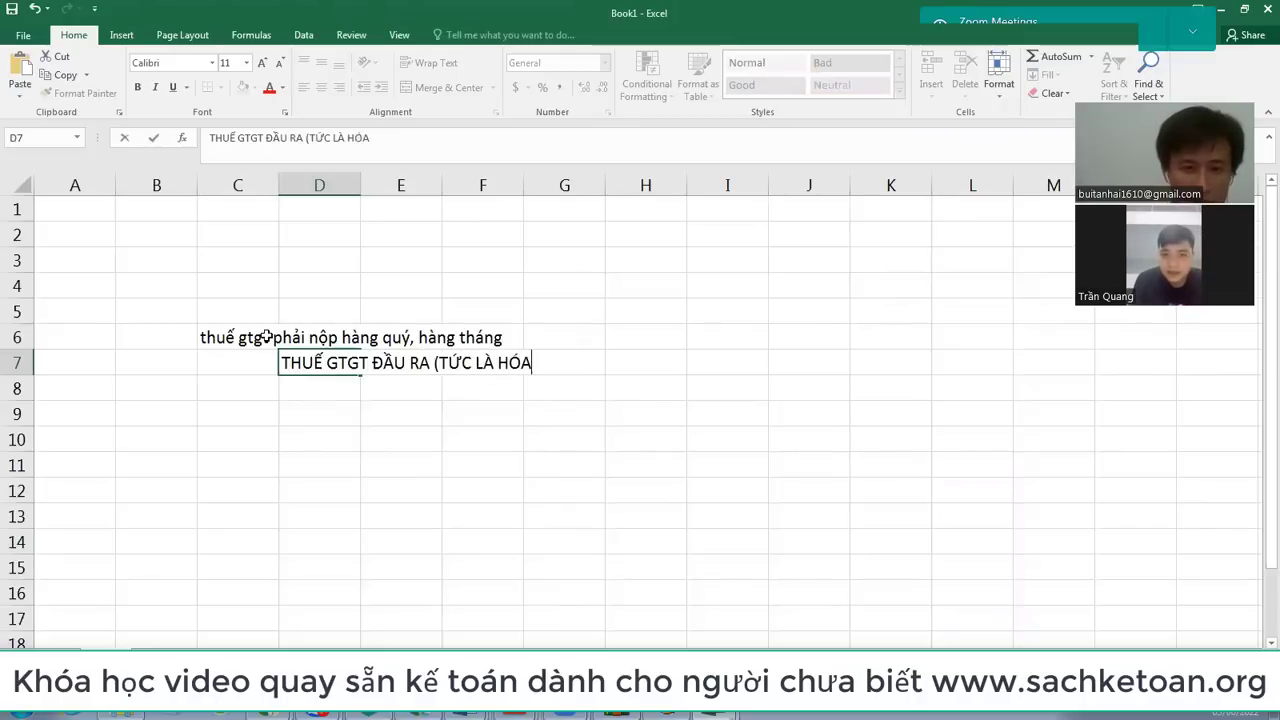
pyautogui.write(' ĐƠN XUA')
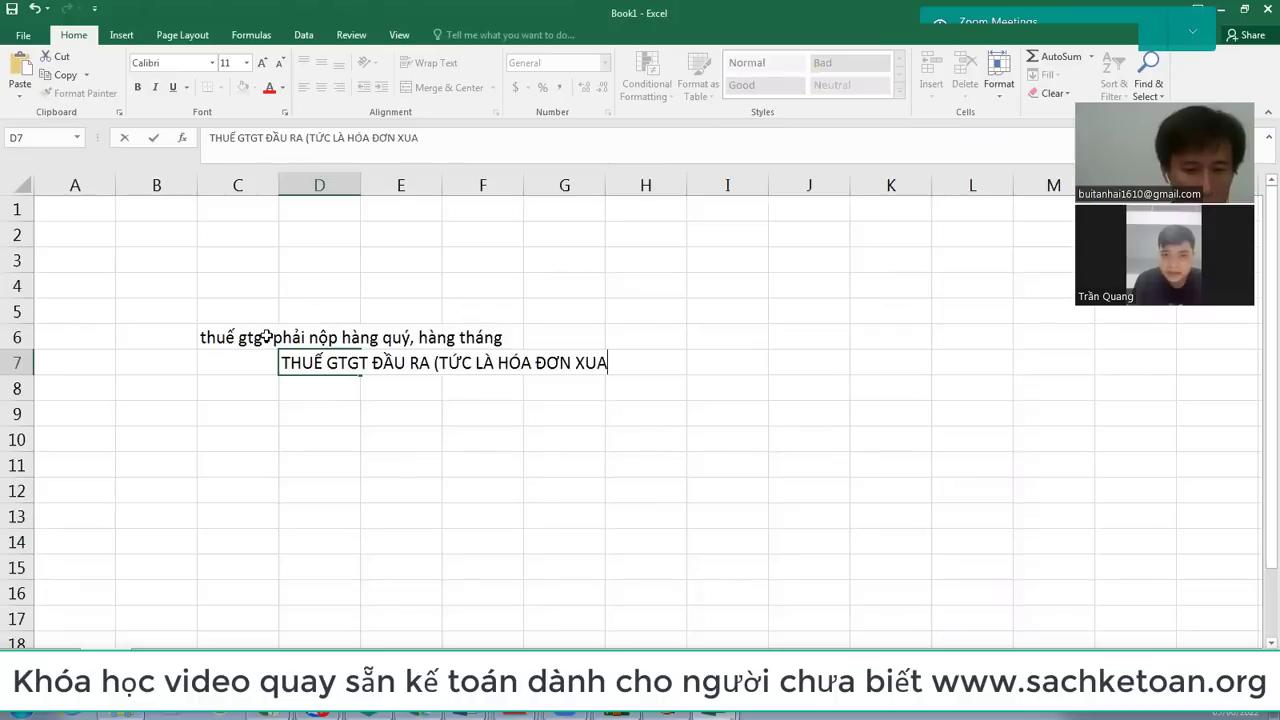
pyautogui.write('ẤT R')
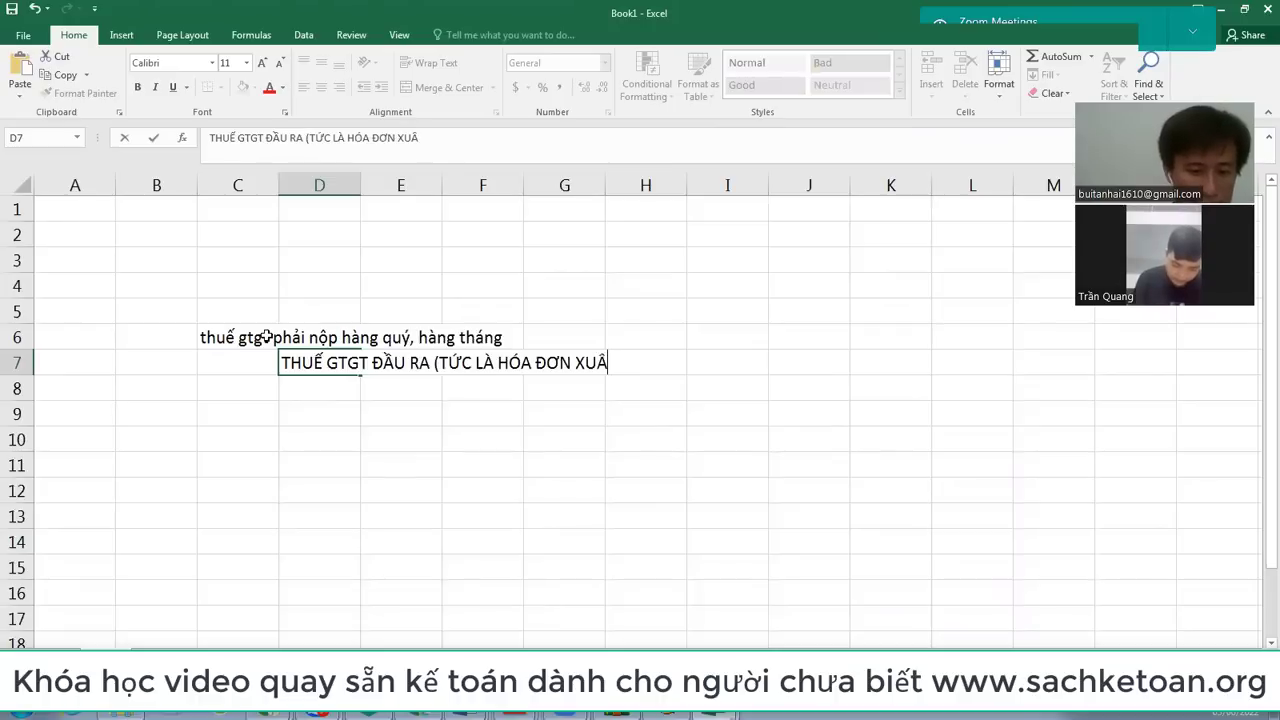
pyautogui.write('A TRONG QUÝ)')
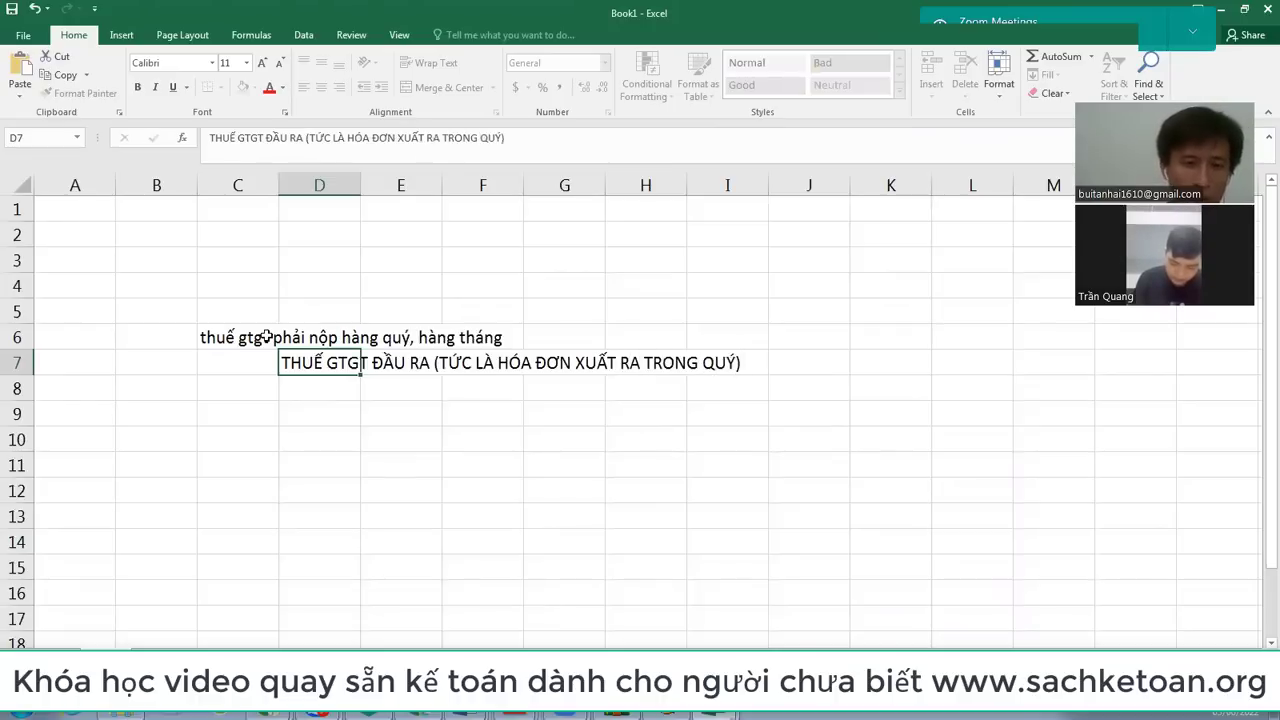
pyautogui.press('Return')
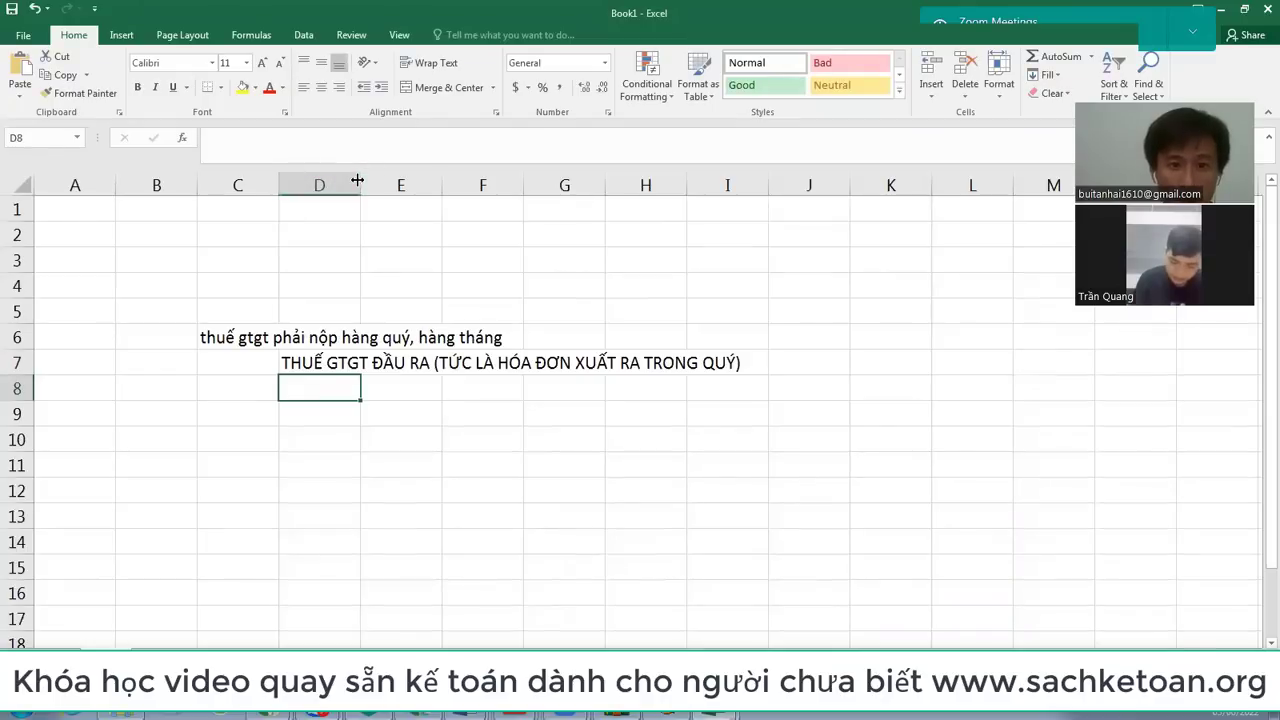
pyautogui.doubleClick(361, 180)
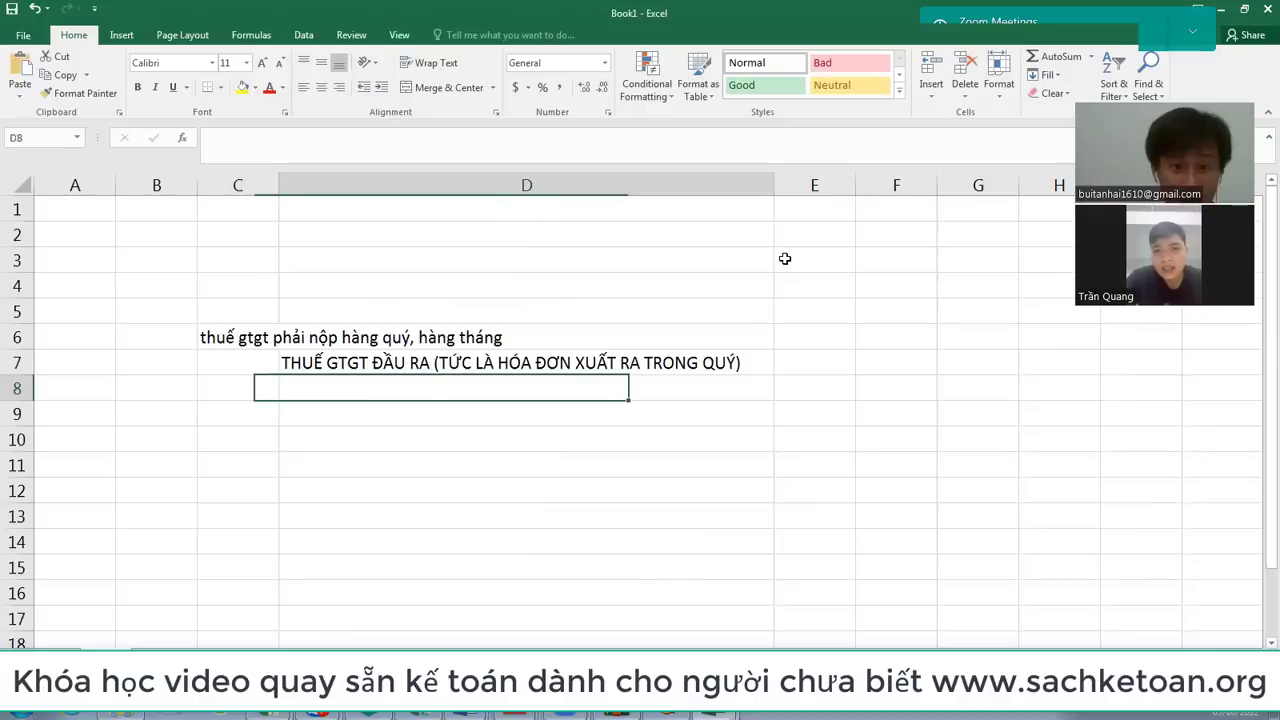
# Step: Type 'TRỪ THUẾ GTGT ĐẦU VÀO CỦA QUÝ ĐÓ' in D8 below the output VAT line
pyautogui.press('Up')
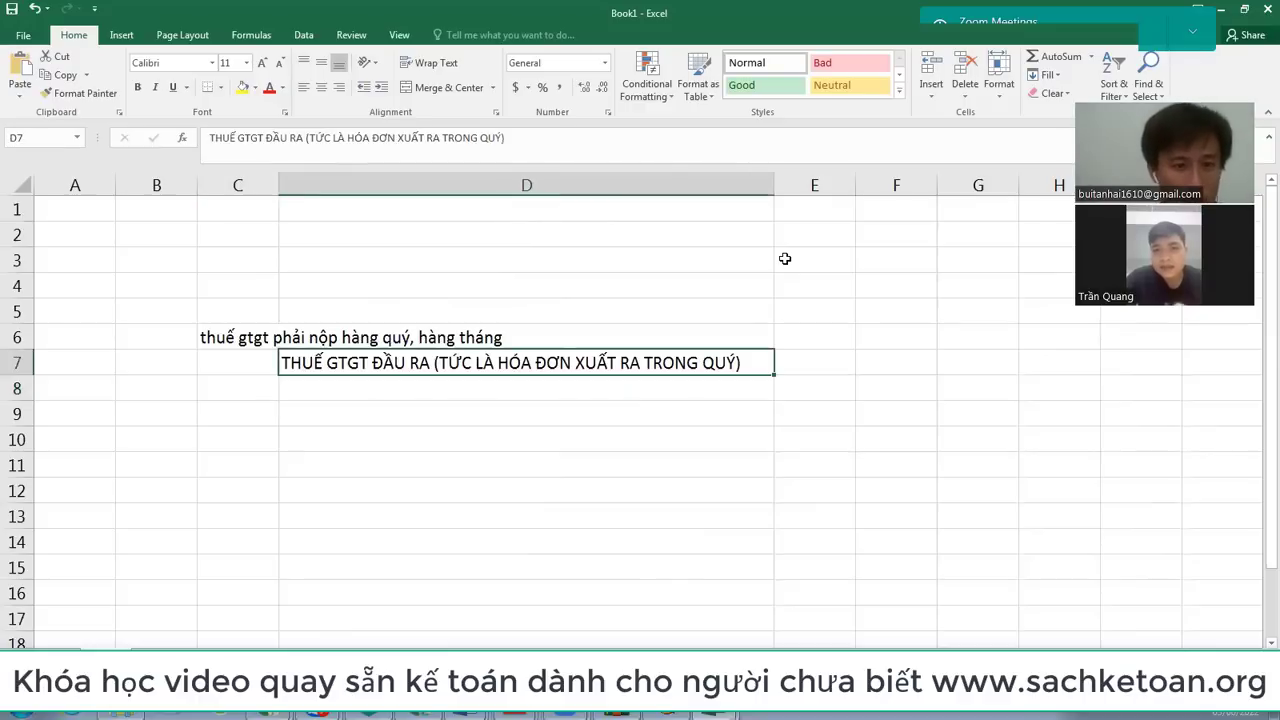
pyautogui.press('Up')
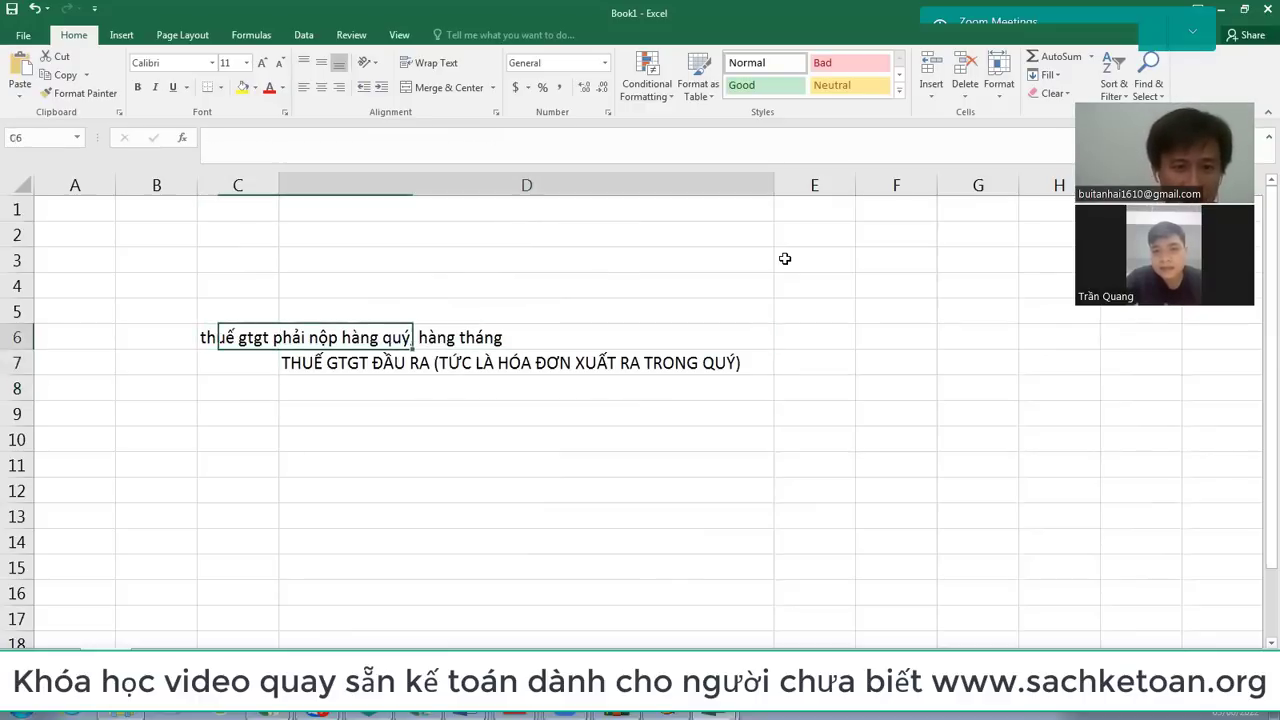
pyautogui.press('Down')
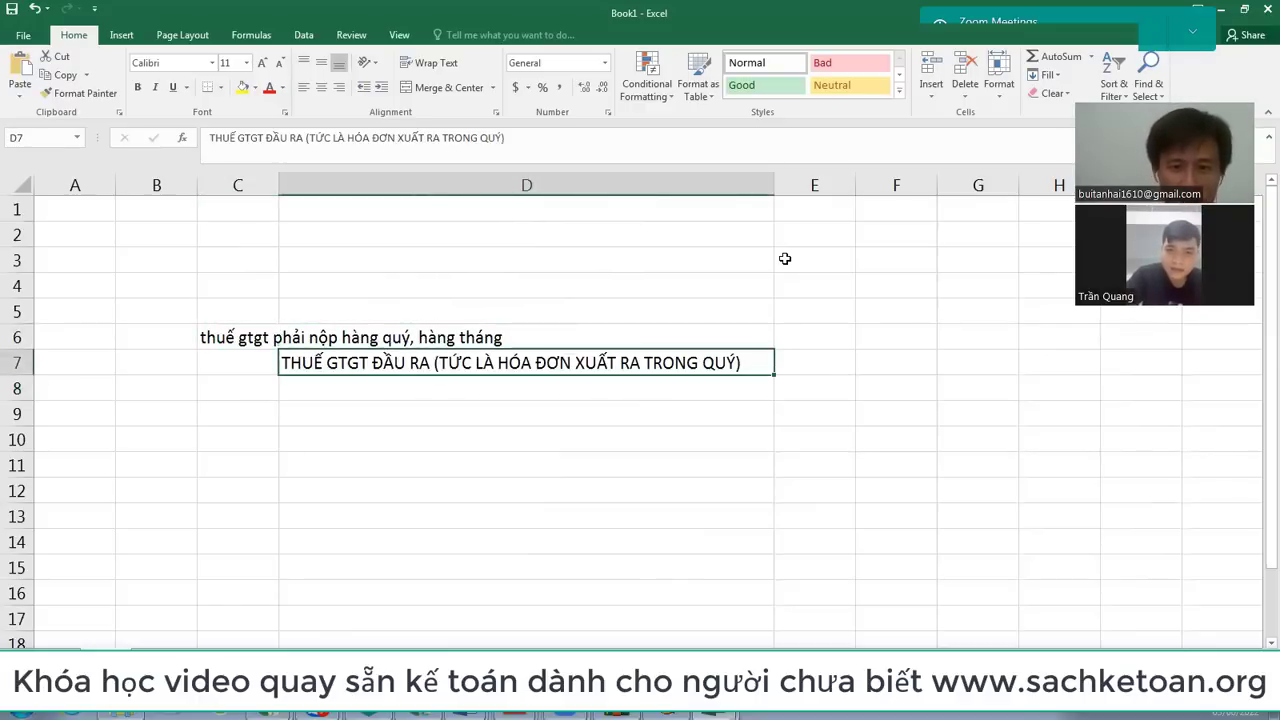
pyautogui.press('Right')
pyautogui.press('Left')
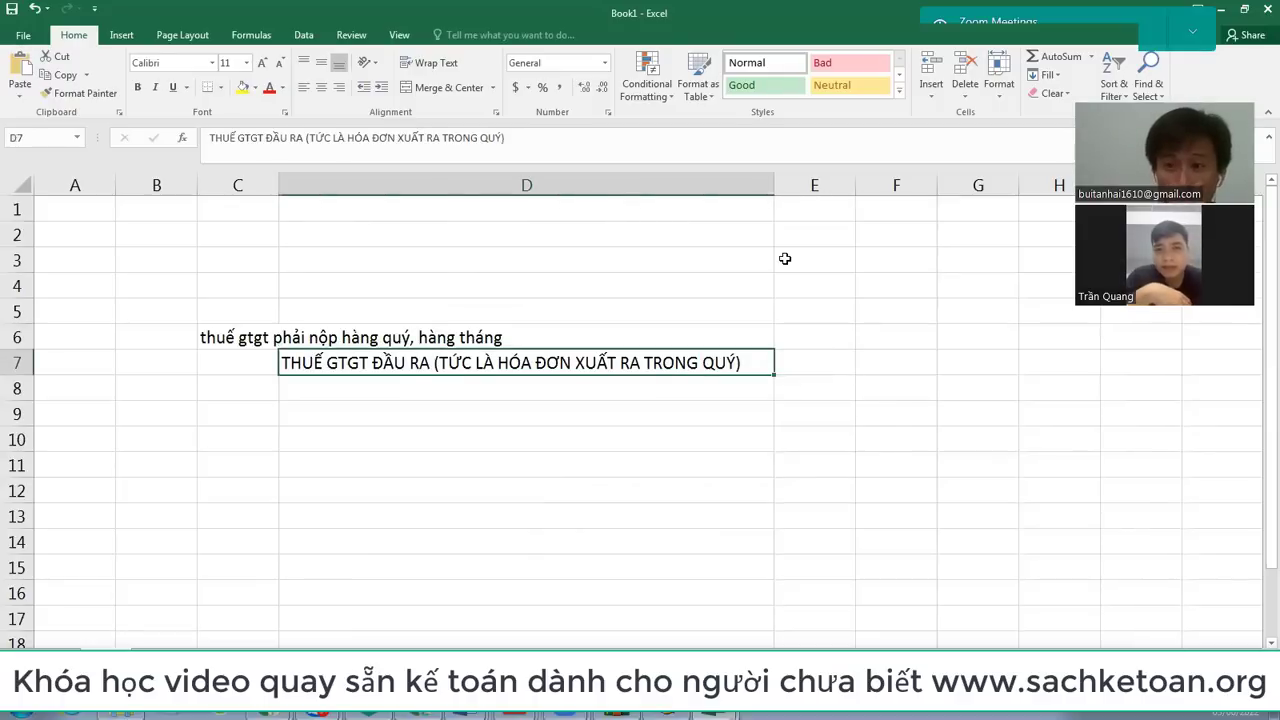
pyautogui.press('Down')
pyautogui.write('TERU2')
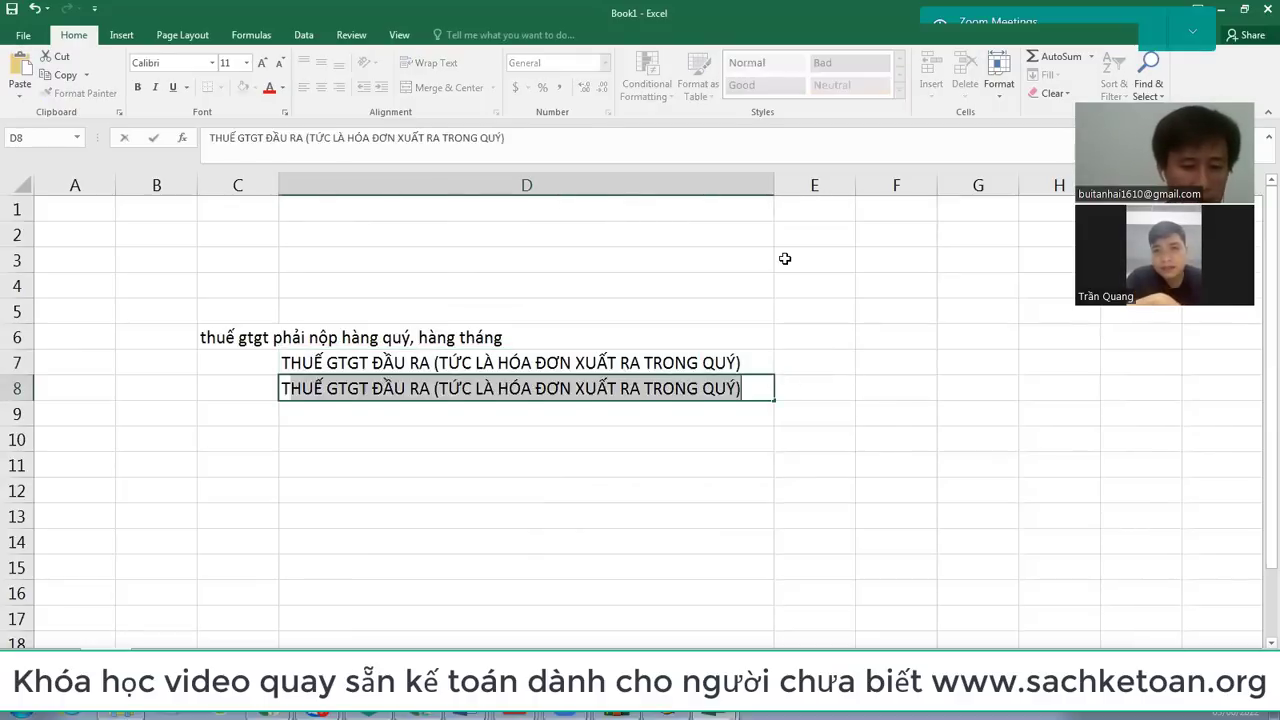
pyautogui.press('BackSpace')
pyautogui.press('BackSpace')
pyautogui.press('BackSpace')
pyautogui.press('BackSpace')
pyautogui.write('RỪ THUE')
pyautogui.write('761')
pyautogui.press('BackSpace')
pyautogui.press('BackSpace')
pyautogui.press('BackSpace')
pyautogui.press('BackSpace')
pyautogui.write('Ế GTGT ')
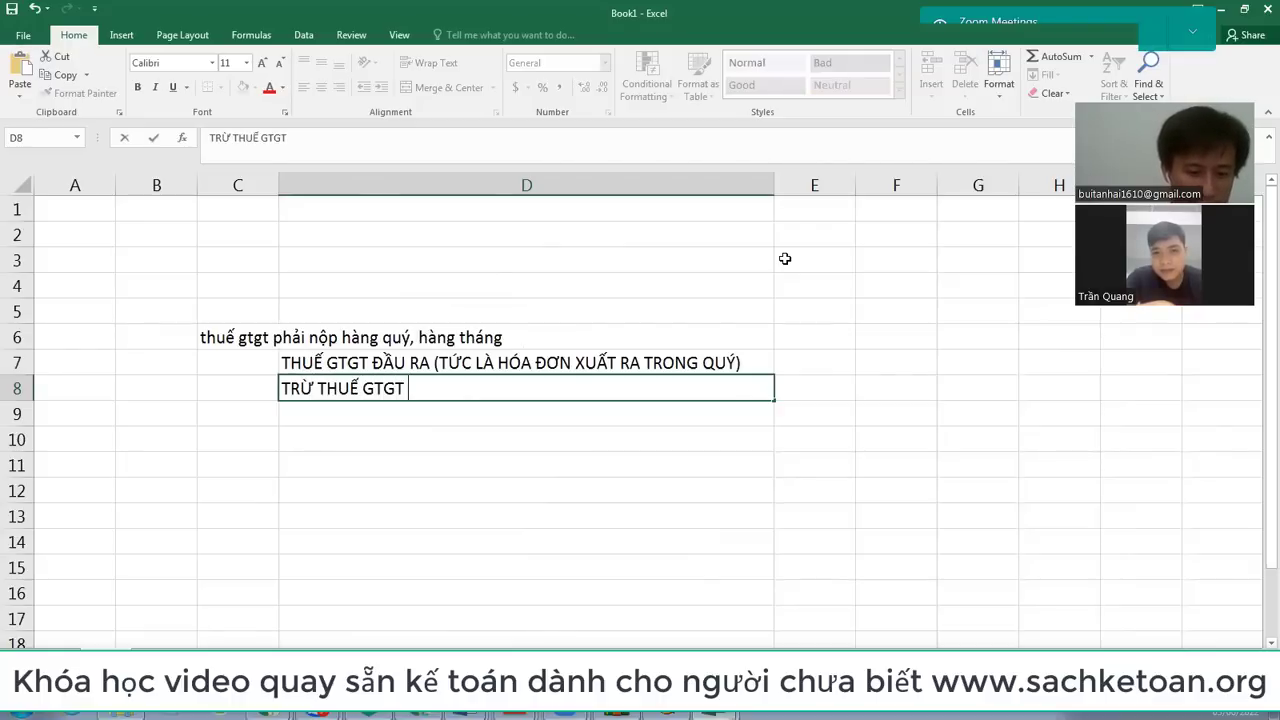
pyautogui.write('ĐẦU VÀO CUA')
pyautogui.write('QUY1')
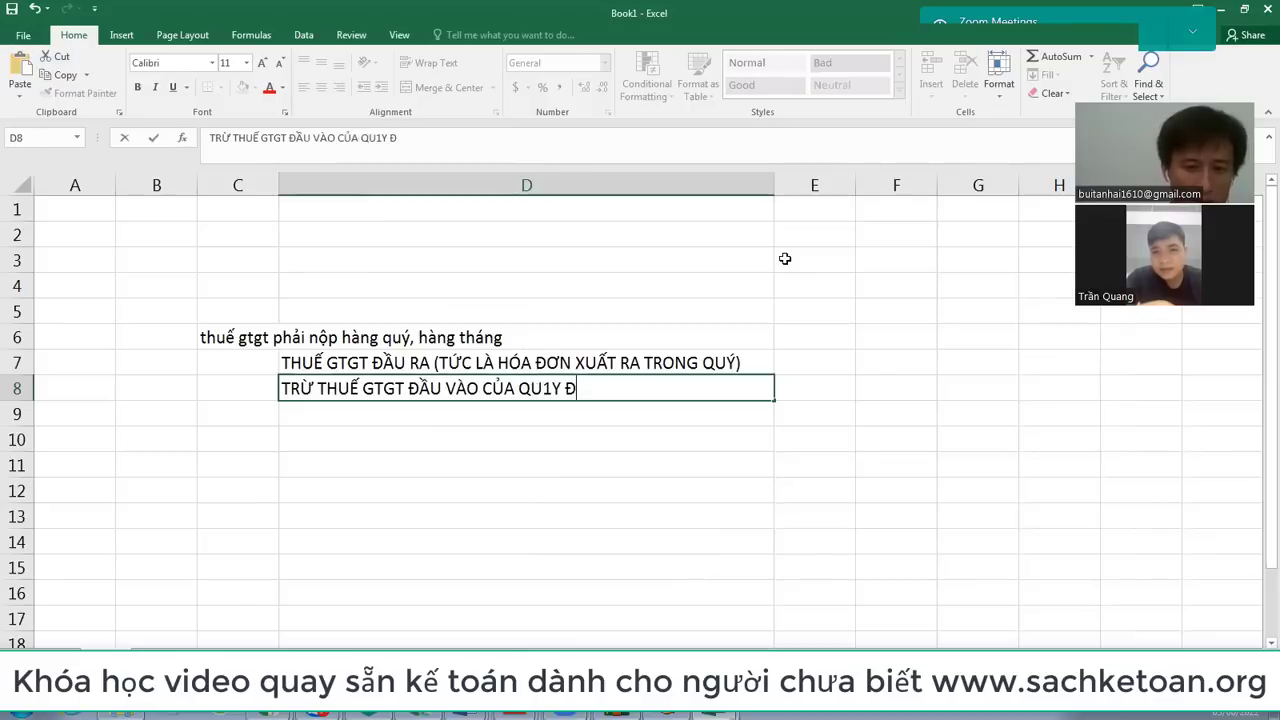
pyautogui.press('BackSpace')
pyautogui.write('1')
pyautogui.press('BackSpace')
pyautogui.write('Y ĐÔ')
pyautogui.press('BackSpace')
pyautogui.press('BackSpace')
pyautogui.press('BackSpace')
pyautogui.press('BackSpace')
pyautogui.write('Ý Đ')
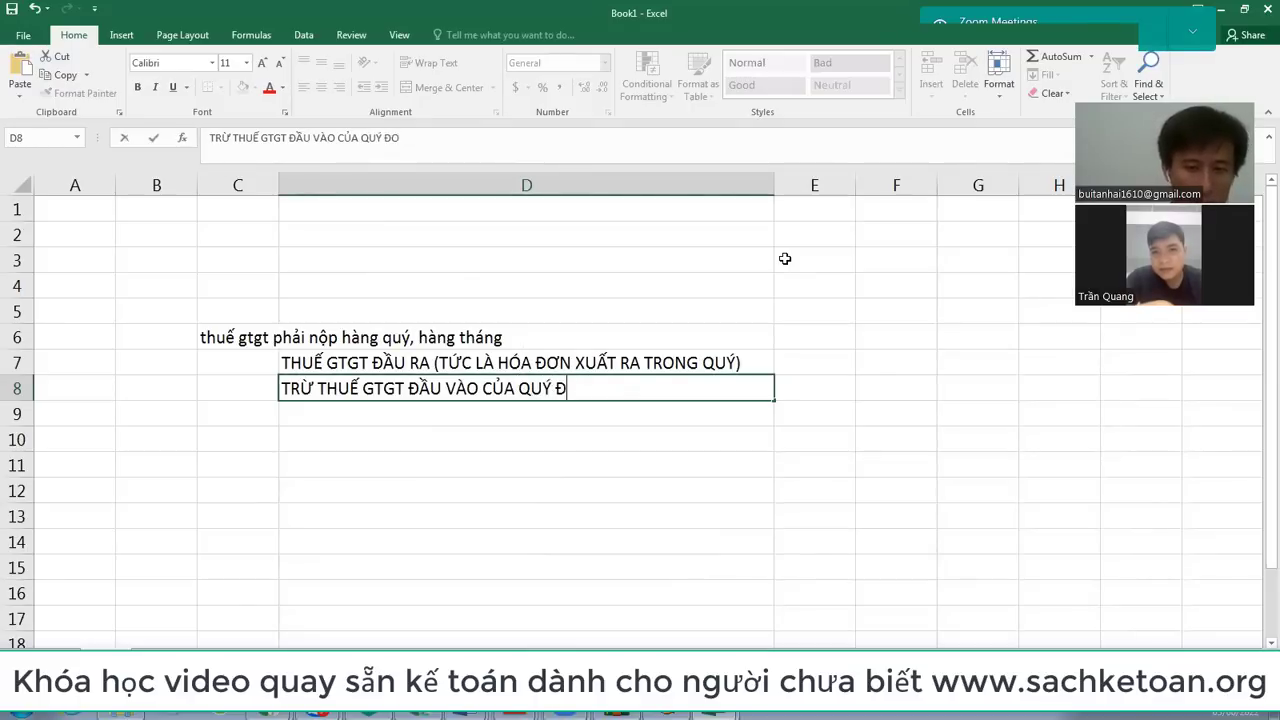
pyautogui.write('Ó, THÁNG ĐO')
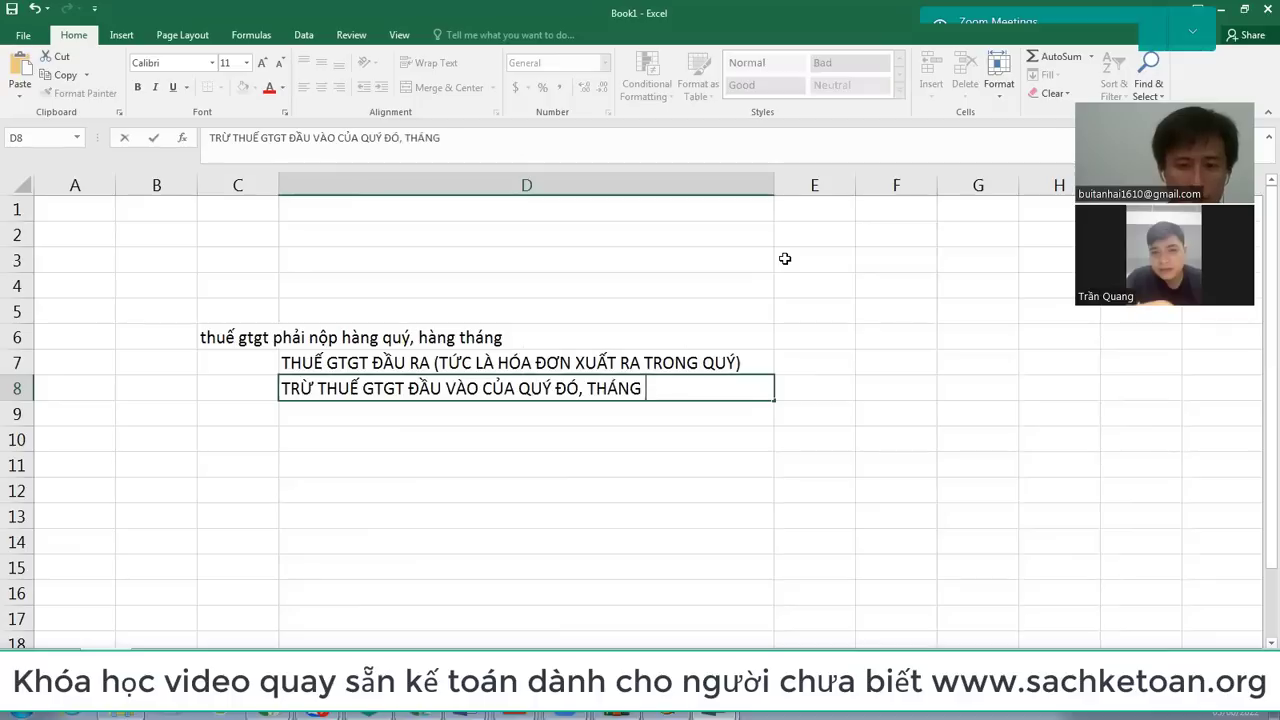
pyautogui.press('BackSpace')
pyautogui.press('BackSpace')
pyautogui.press('BackSpace')
pyautogui.press('BackSpace')
pyautogui.press('BackSpace')
pyautogui.press('BackSpace')
pyautogui.press('BackSpace')
pyautogui.press('BackSpace')
pyautogui.press('BackSpace')
pyautogui.press('BackSpace')
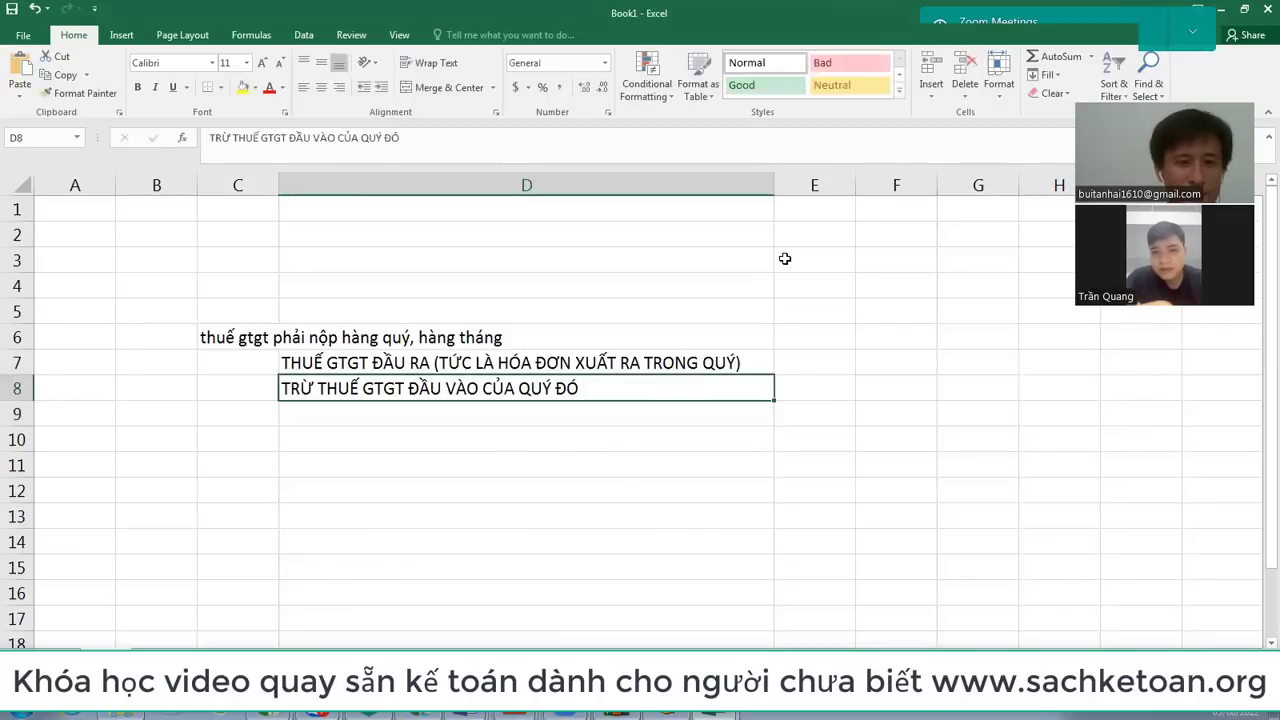
pyautogui.press('Up')
pyautogui.press('Up')
# Step: Shorten the C6 heading to 'thuế gtgt phải nộp hàng quý' by removing ', hàng tháng'
pyautogui.press('Left')
pyautogui.press('F2')
pyautogui.press('BackSpace')
pyautogui.press('BackSpace')
pyautogui.press('BackSpace')
pyautogui.press('BackSpace')
pyautogui.press('BackSpace')
pyautogui.press('BackSpace')
pyautogui.press('BackSpace')
pyautogui.press('BackSpace')
pyautogui.press('BackSpace')
pyautogui.press('BackSpace')
pyautogui.press('BackSpace')
pyautogui.press('BackSpace')
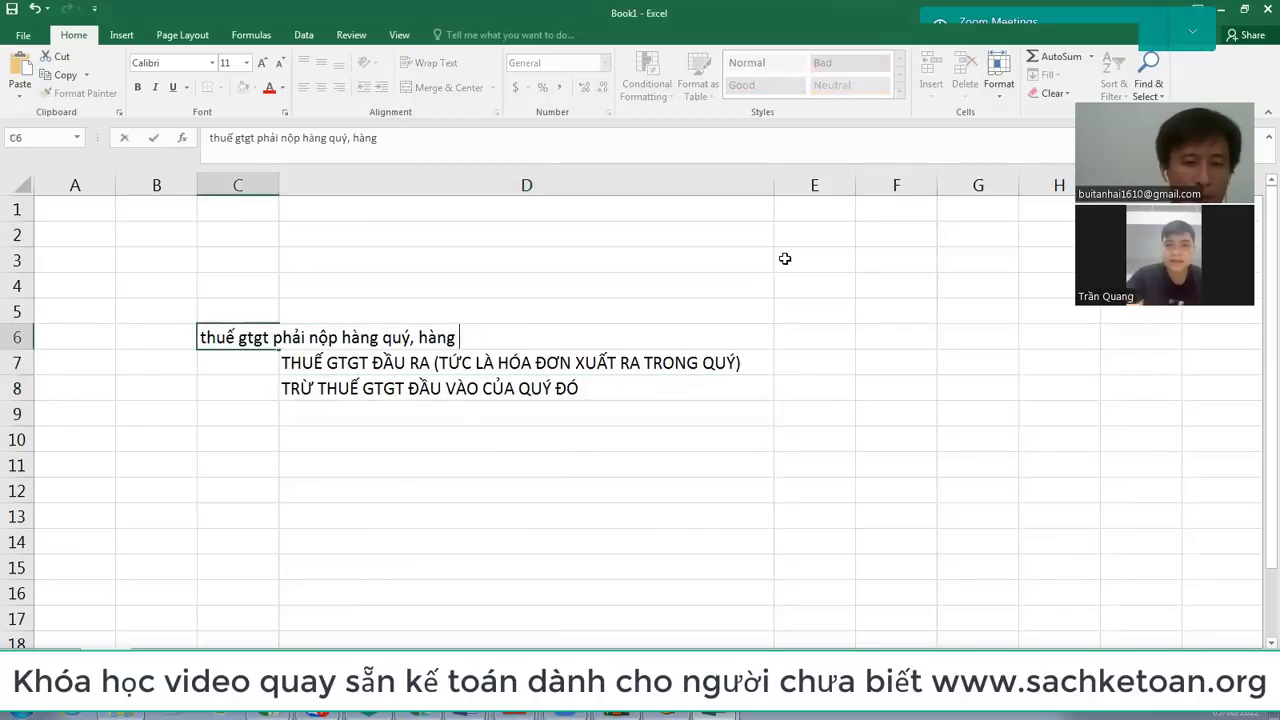
pyautogui.press('Return')
pyautogui.press('Down')
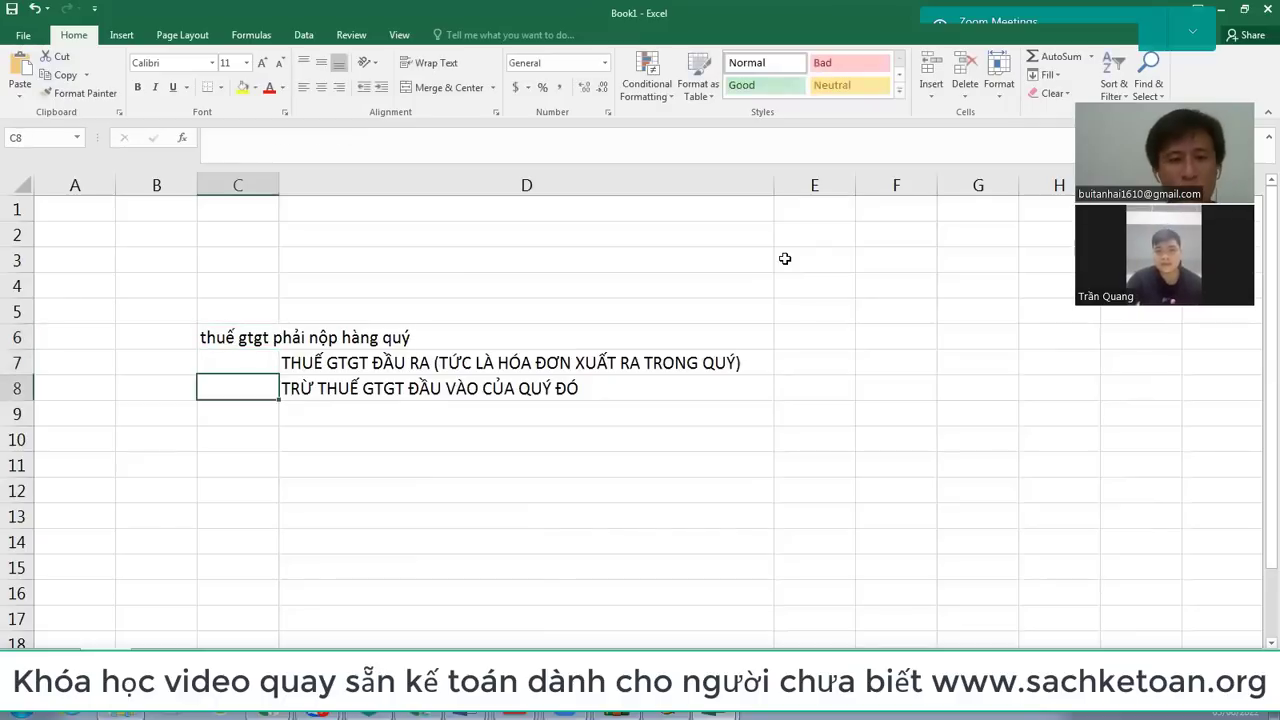
pyautogui.press('Up')
pyautogui.press('Right')
pyautogui.press('Right')
pyautogui.press('Right')
pyautogui.press('Up')
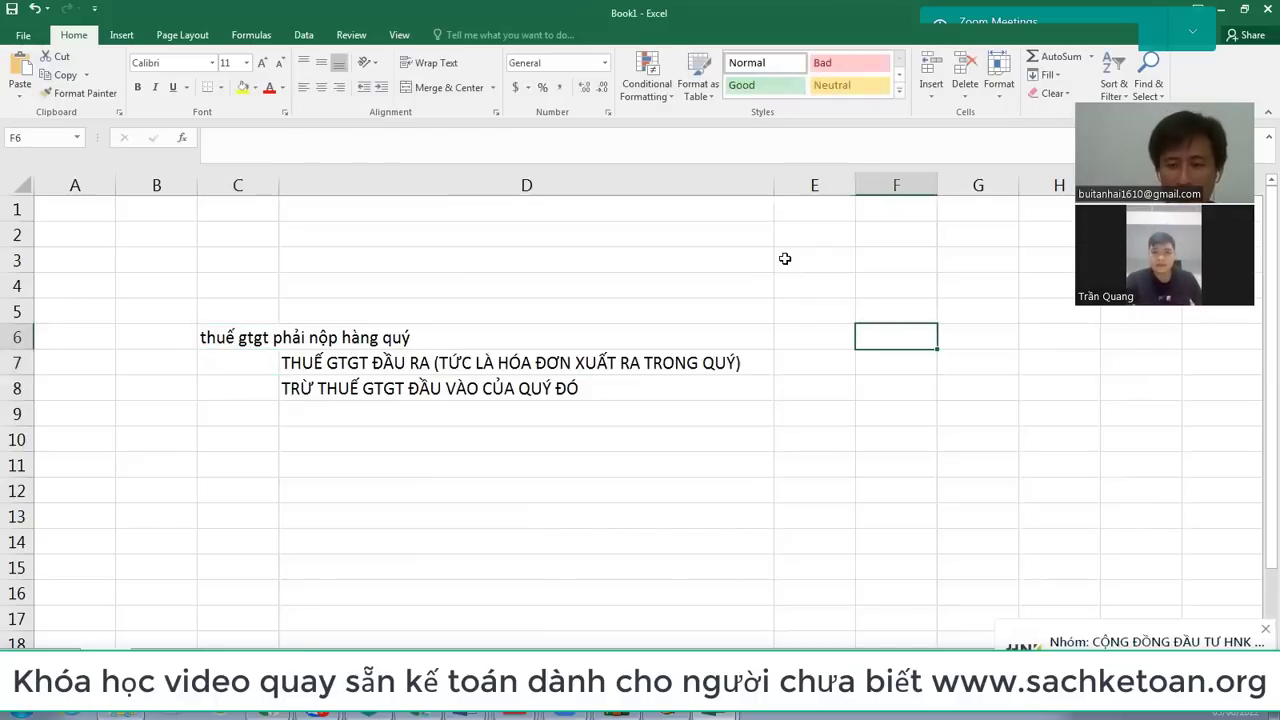
pyautogui.press('Right')
pyautogui.press('Right')
pyautogui.press('Right')
pyautogui.press('Right')
pyautogui.press('Right')
# Step: Enter month numbers 4, 5 and 6 across F6:H6
pyautogui.press('Left')
pyautogui.press('Left')
pyautogui.press('Left')
pyautogui.press('Left')
pyautogui.press('Left')
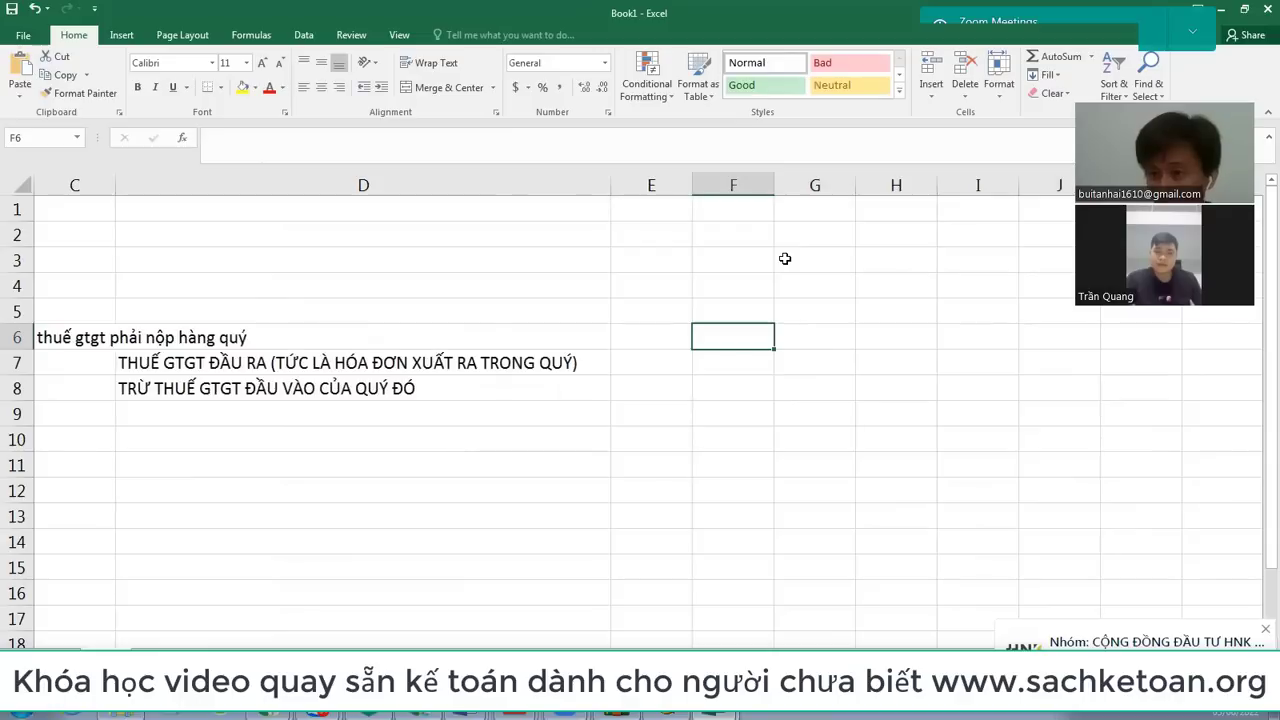
pyautogui.write('4')
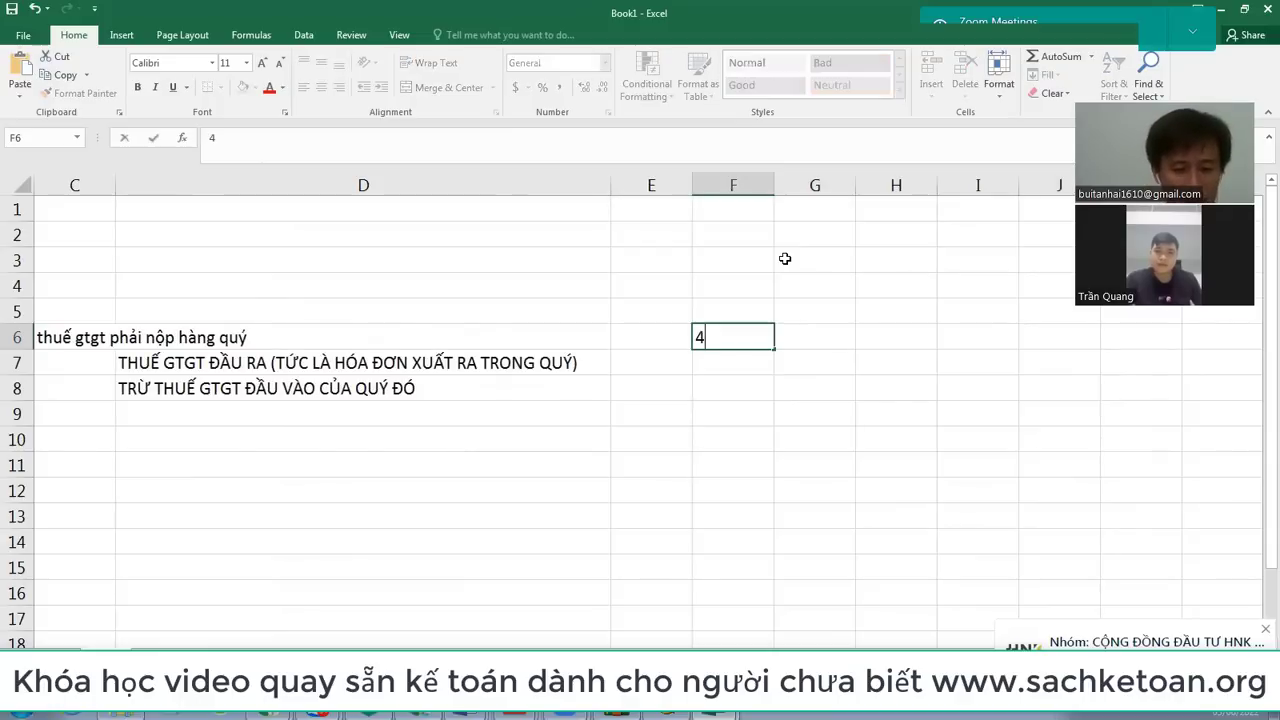
pyautogui.press('Right')
pyautogui.write('6')
pyautogui.press('Right')
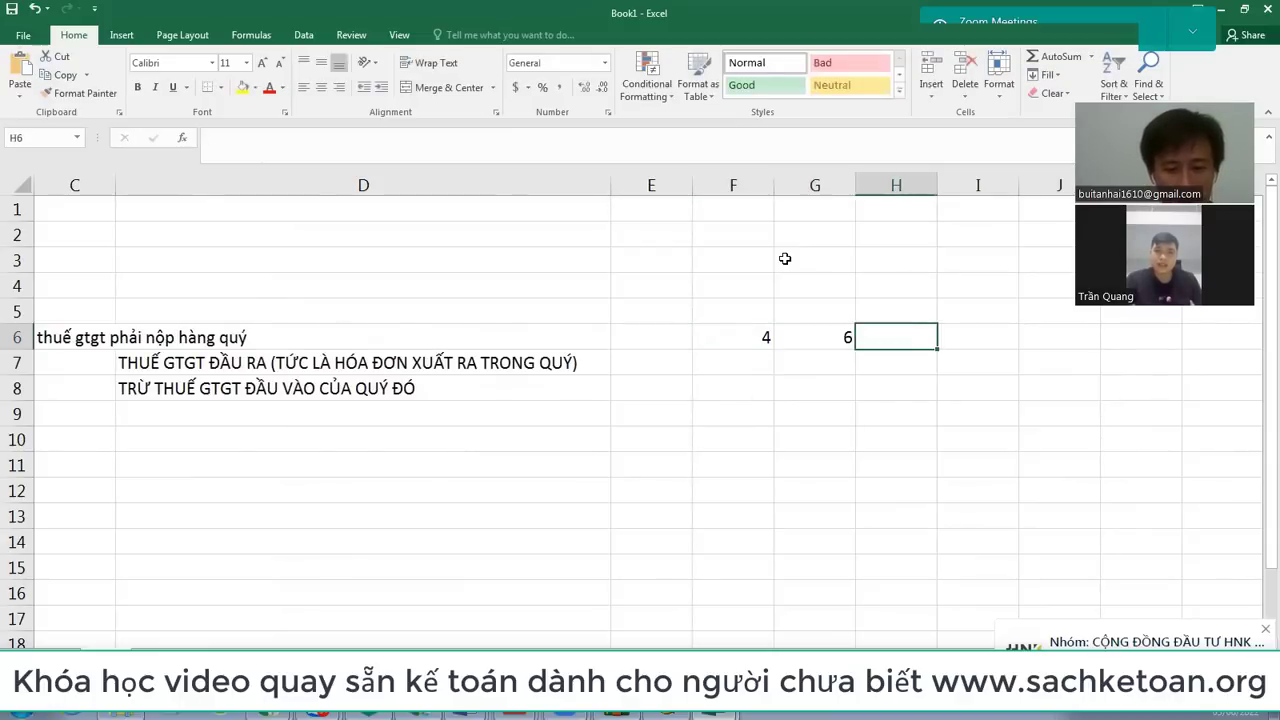
pyautogui.write('6')
pyautogui.press('Right')
pyautogui.press('Left')
pyautogui.press('Left')
pyautogui.write('5')
pyautogui.press('Right')
pyautogui.press('Down')
pyautogui.press('Left')
pyautogui.press('Left')
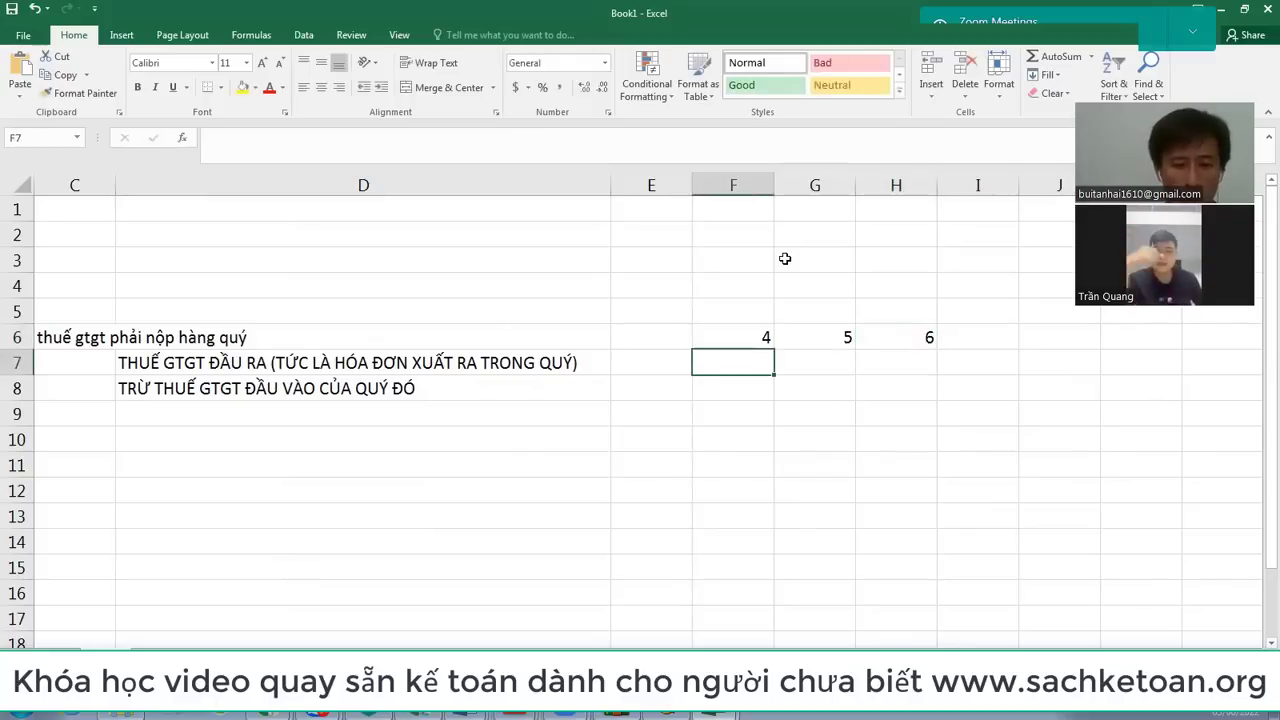
# Step: Enter output VAT amounts 100000000 in F7 and 20000000 in G7
pyautogui.write('100000000')
pyautogui.press('Return')
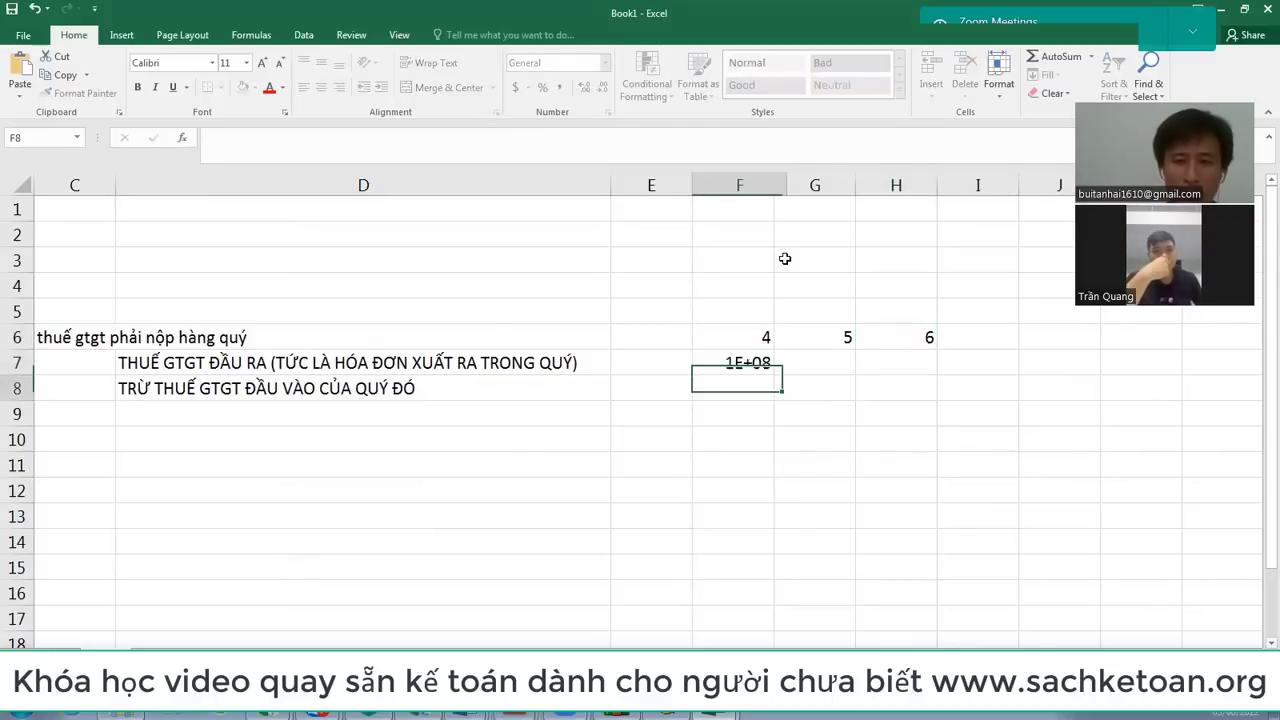
pyautogui.press('Up')
pyautogui.press('Right')
pyautogui.write('20000000')
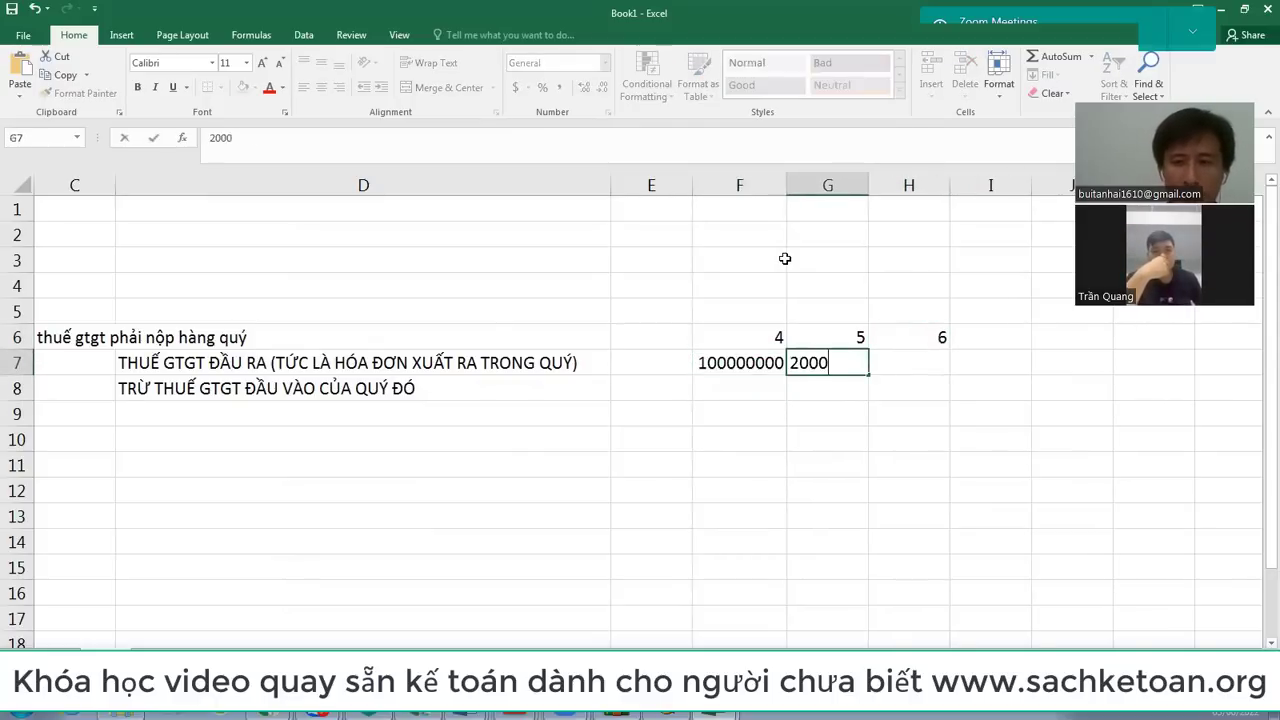
pyautogui.press('Return')
# Step: Format the amount cells with thousands separators and no decimal places
pyautogui.press('Up')
pyautogui.press('Left')
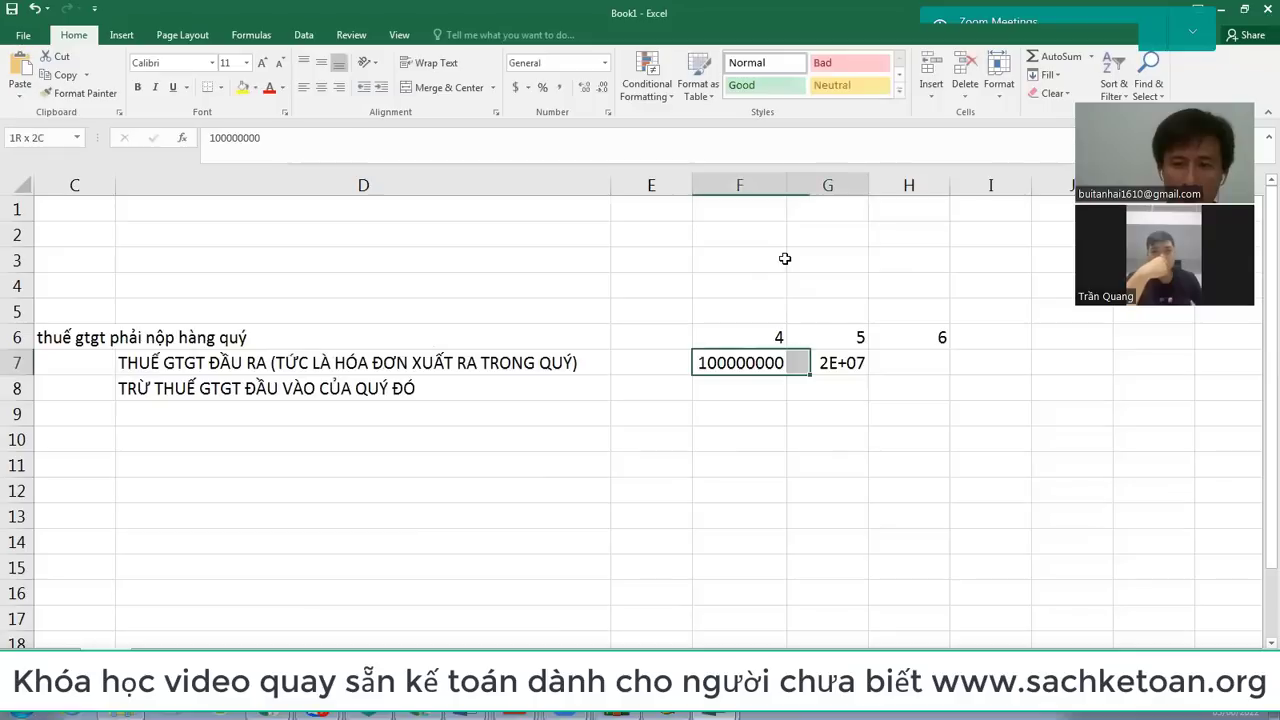
pyautogui.hotkey('shift', 'Right')
pyautogui.hotkey('shift', 'Right')
pyautogui.hotkey('shift', 'Down')
pyautogui.hotkey('shift', 'Down')
pyautogui.hotkey('shift', 'Down')
pyautogui.hotkey('shift', 'Down')
pyautogui.hotkey('shift', 'Down')
pyautogui.hotkey('shift', 'Down')
pyautogui.hotkey('shift', 'Down')
pyautogui.hotkey('shift', 'Down')
pyautogui.hotkey('shift', 'Down')
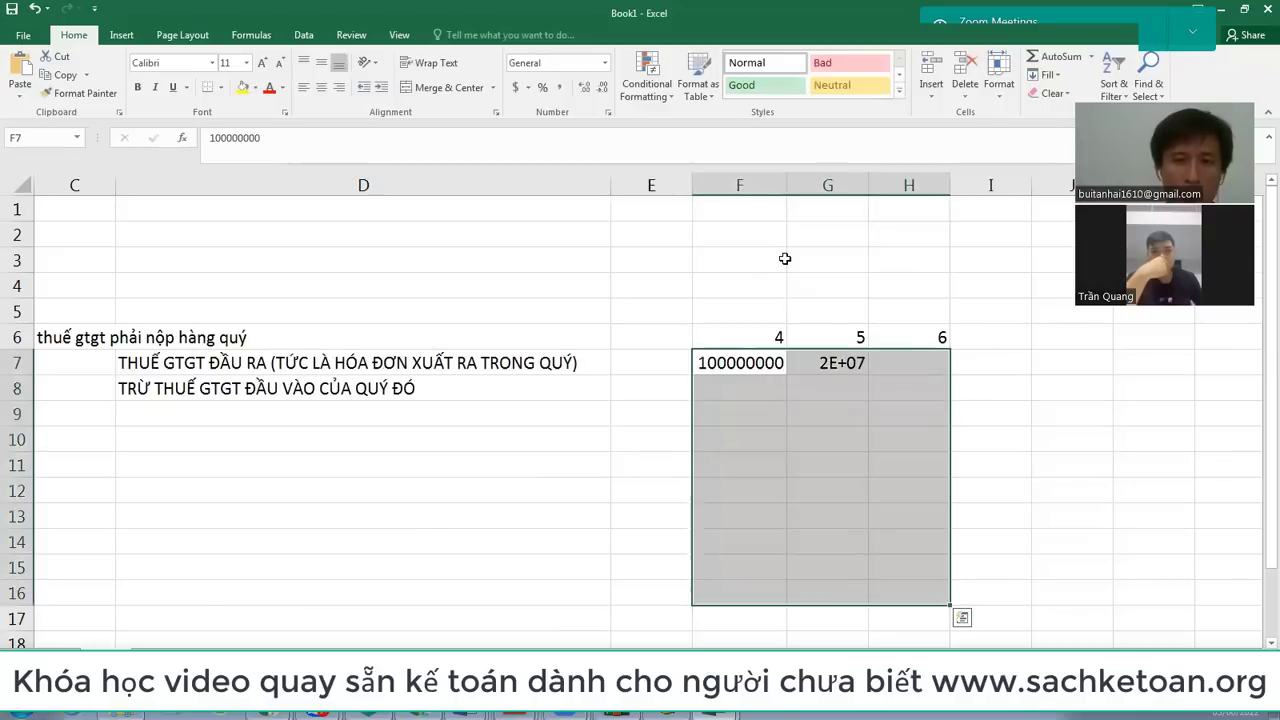
pyautogui.click(562, 89)
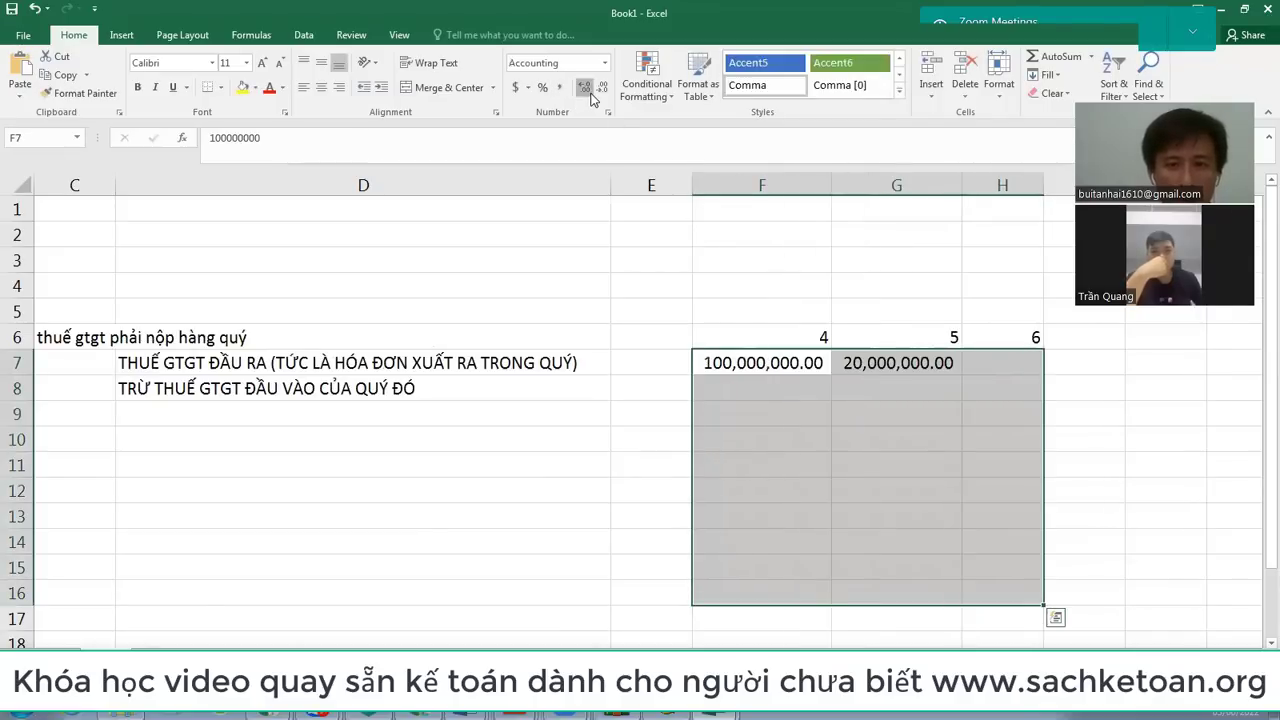
pyautogui.doubleClick(585, 88)
pyautogui.doubleClick(965, 360)
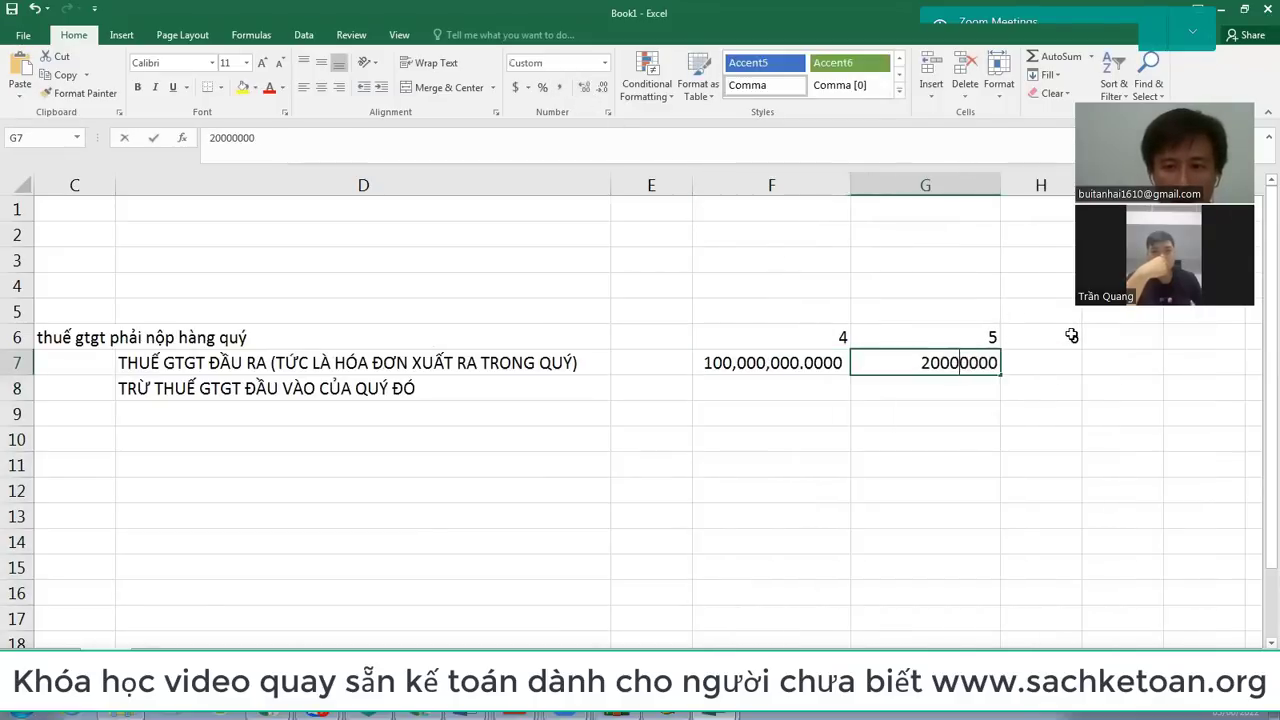
pyautogui.press('Return')
pyautogui.press('Up')
pyautogui.press('Left')
pyautogui.hotkey('shift', 'Right')
pyautogui.hotkey('shift', 'Right')
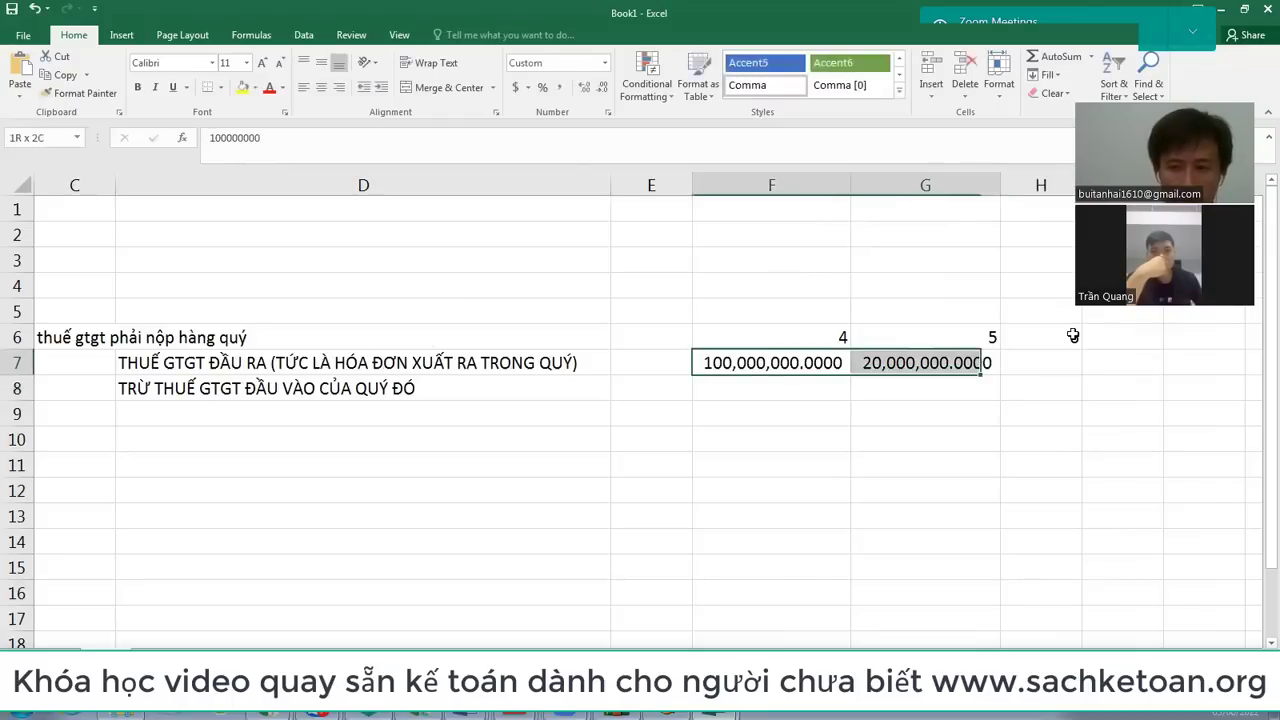
pyautogui.hotkey('shift', 'Down')
pyautogui.hotkey('shift', 'Down')
pyautogui.hotkey('shift', 'Down')
pyautogui.hotkey('shift', 'Down')
pyautogui.hotkey('shift', 'Down')
pyautogui.hotkey('shift', 'Down')
pyautogui.hotkey('shift', 'Down')
pyautogui.hotkey('shift', 'Down')
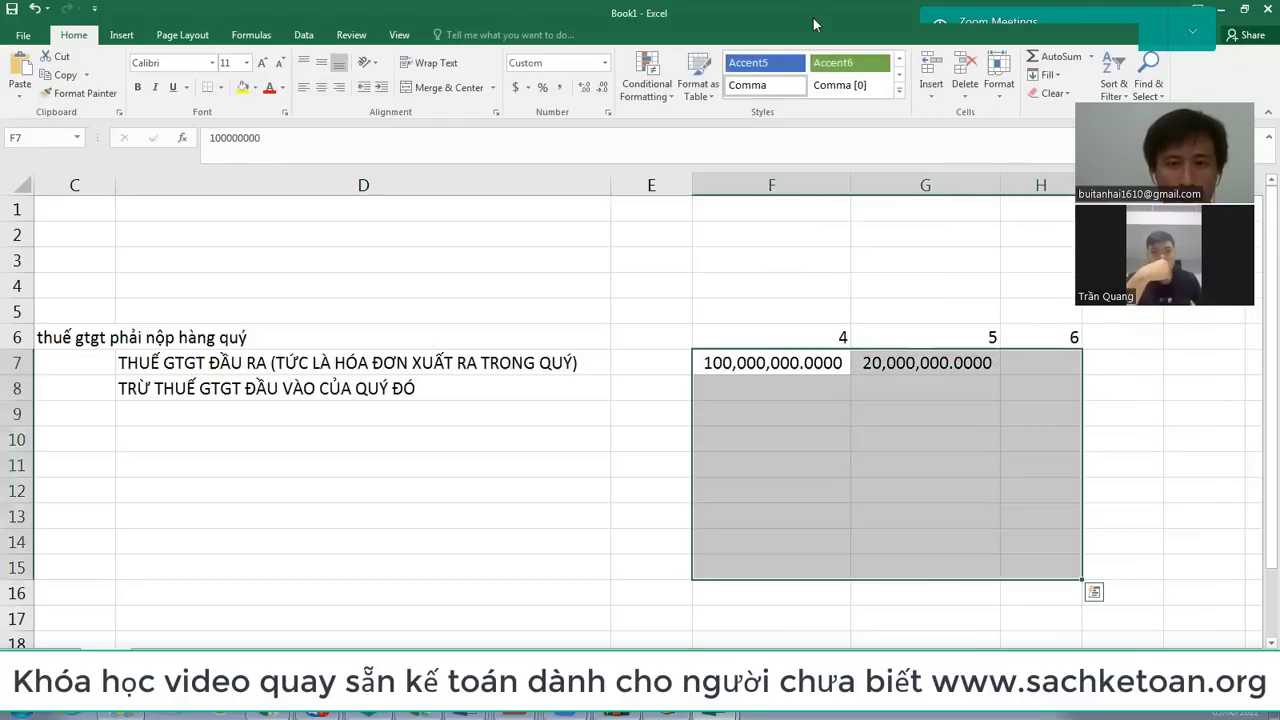
pyautogui.hotkey('alt', 'h')
pyautogui.press('0')
pyautogui.hotkey('alt', 'h')
pyautogui.press('0')
pyautogui.hotkey('alt', 'h')
pyautogui.press('0')
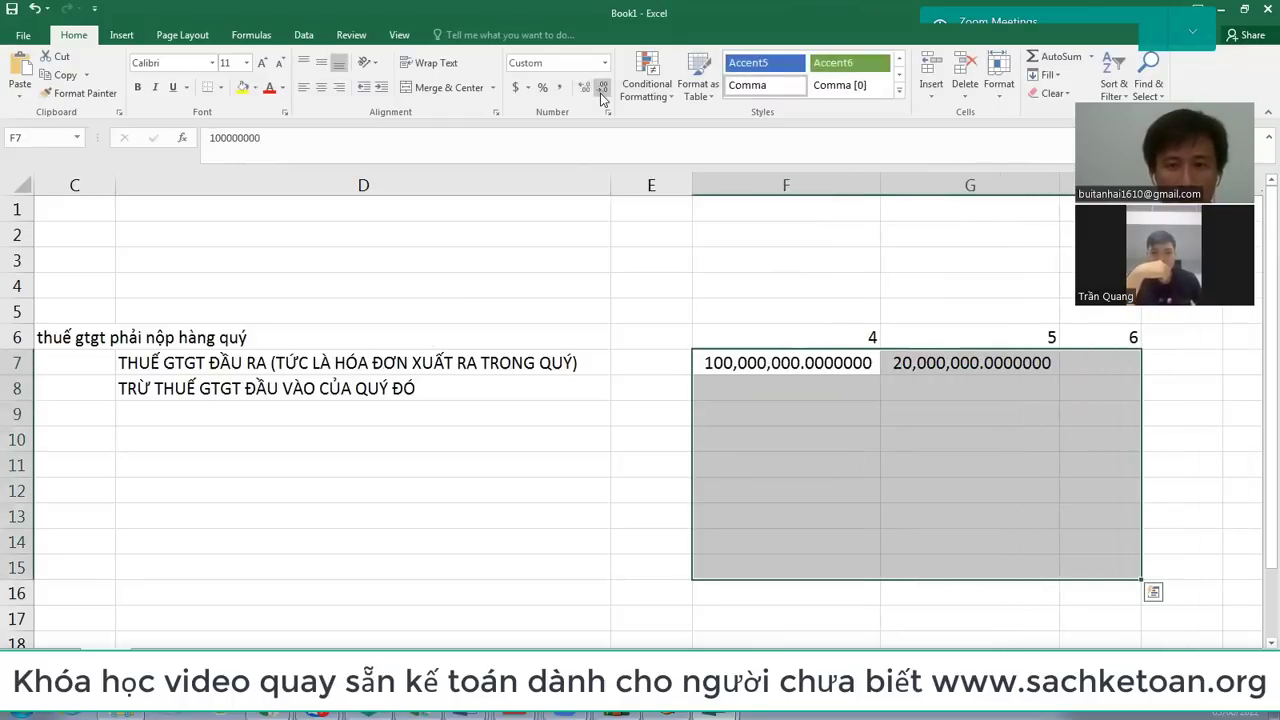
pyautogui.click(602, 88)
pyautogui.click(602, 88)
pyautogui.click(602, 88)
pyautogui.click(602, 88)
pyautogui.click(602, 88)
pyautogui.click(602, 88)
pyautogui.click(602, 90)
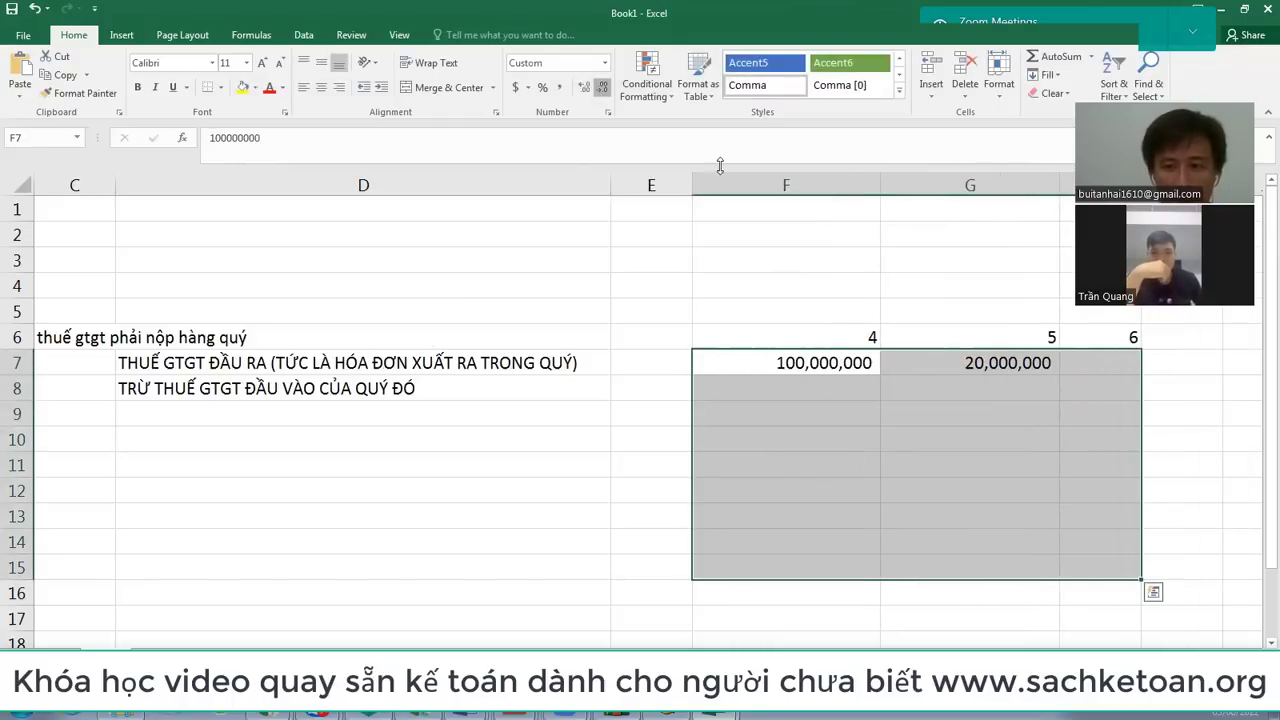
# Step: Correct G7 to 200,000,000 and enter 300,000,000 in H7
pyautogui.doubleClick(1006, 362)
pyautogui.write('0')
pyautogui.press('Return')
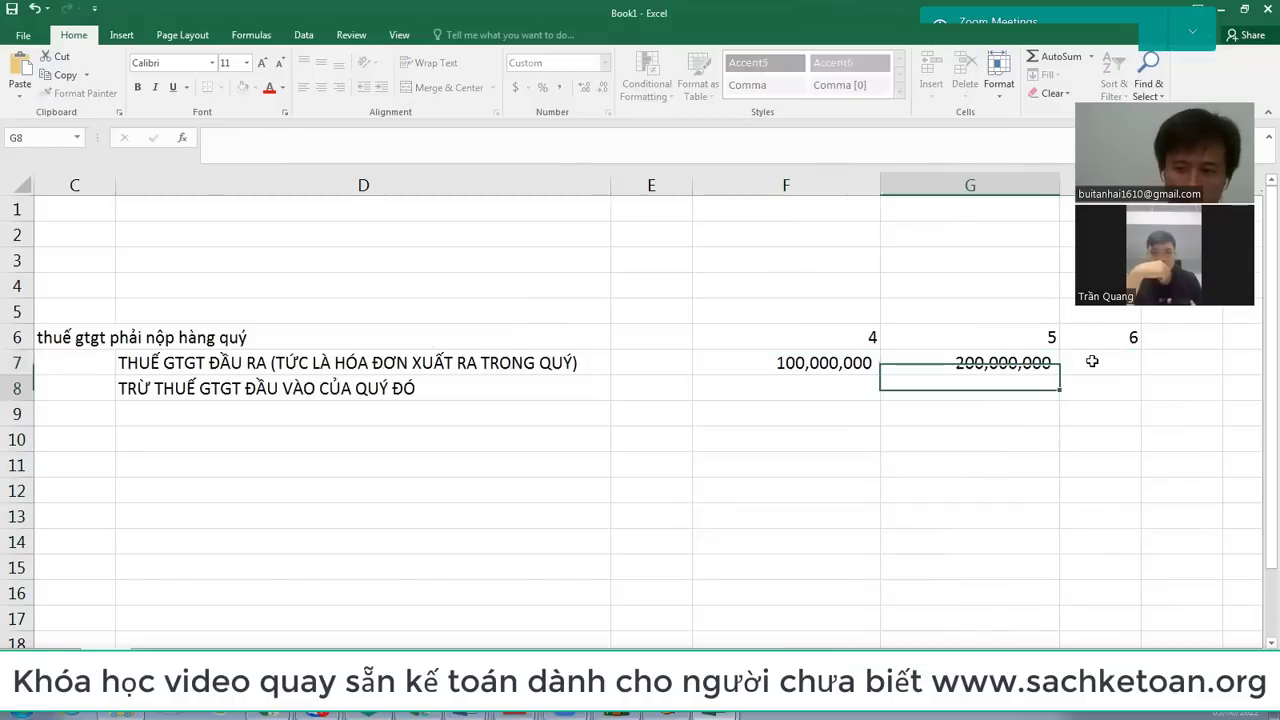
pyautogui.press('Up')
pyautogui.click(1092, 362)
pyautogui.write('300,000,000')
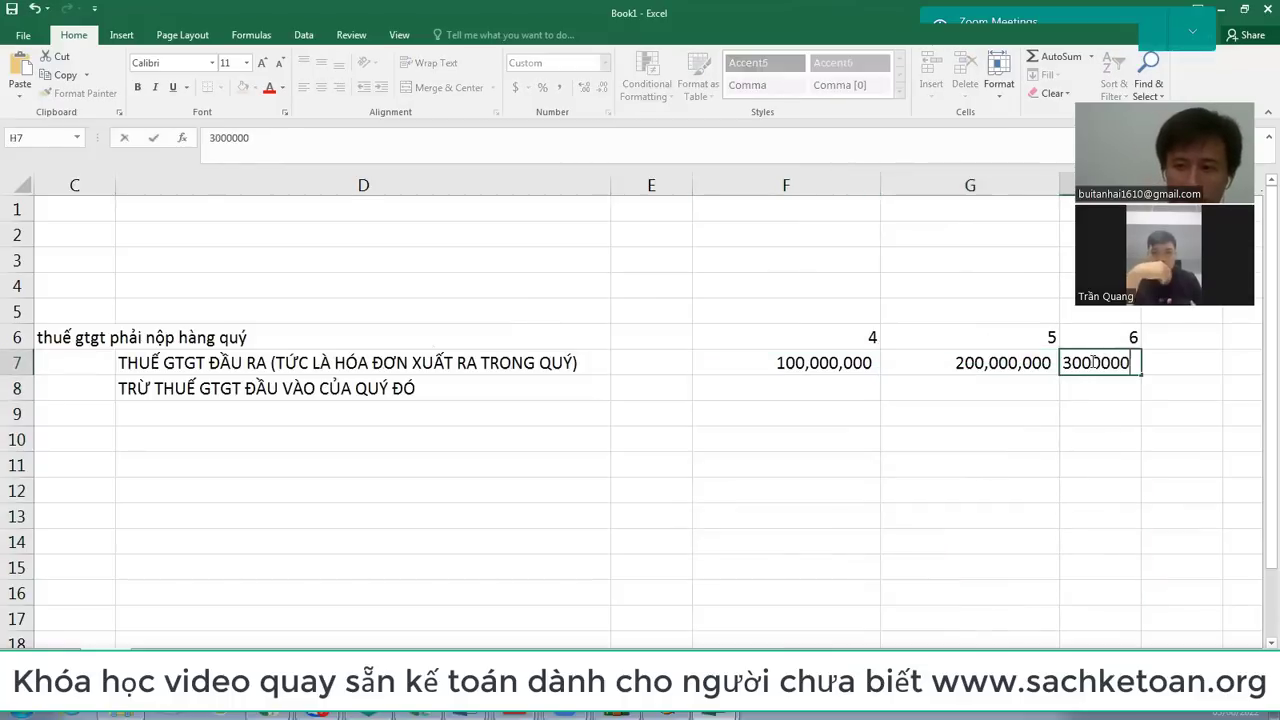
pyautogui.press('Return')
pyautogui.click(1090, 362)
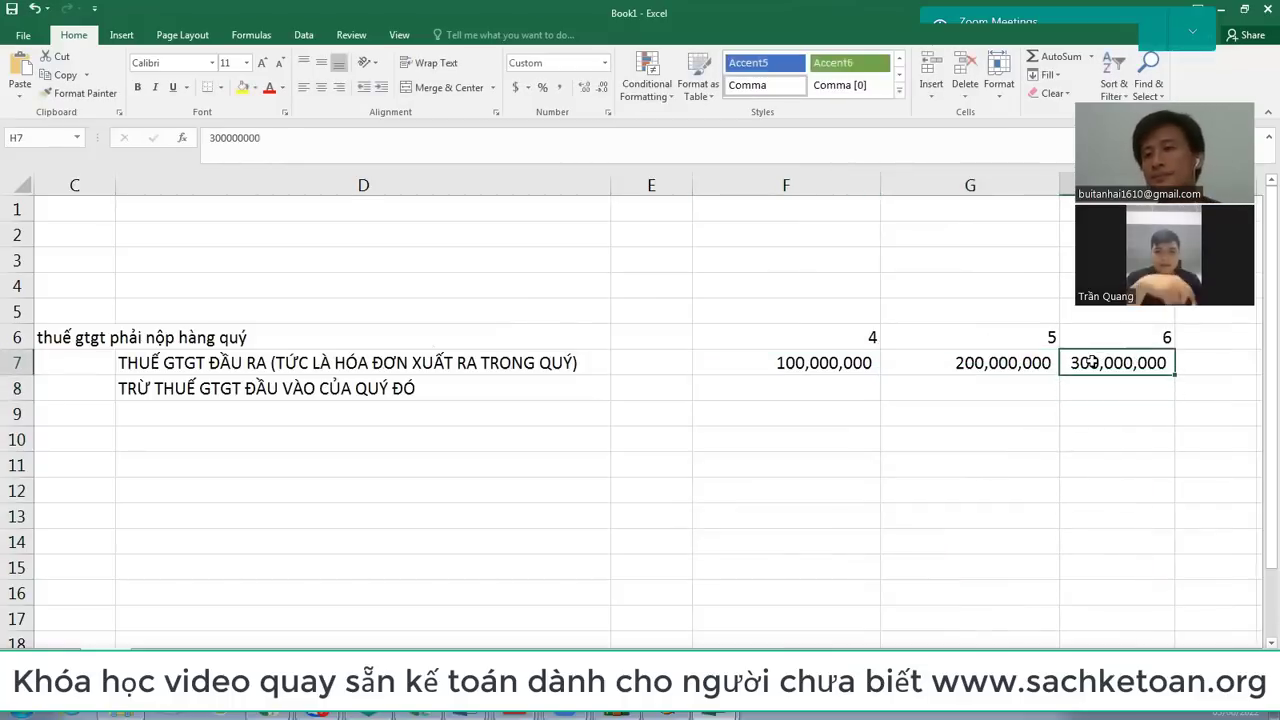
pyautogui.press('Left')
pyautogui.press('Left')
pyautogui.press('Left')
pyautogui.press('Left')
pyautogui.press('Down')
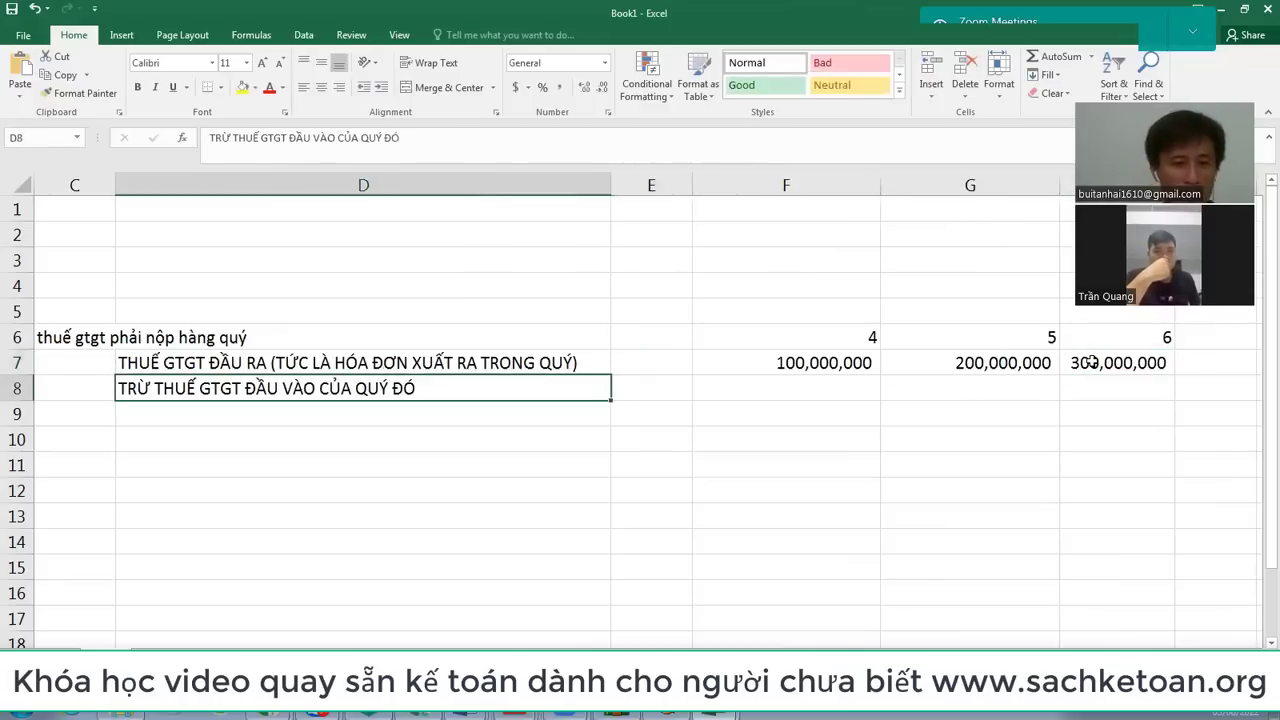
# Step: Cut the input VAT deduction label from D8 and paste it into D11
pyautogui.hotkey('ctrl', 'x')
pyautogui.press('Down')
pyautogui.press('Down')
pyautogui.press('Down')
pyautogui.hotkey('ctrl', 'v')
pyautogui.press('Right')
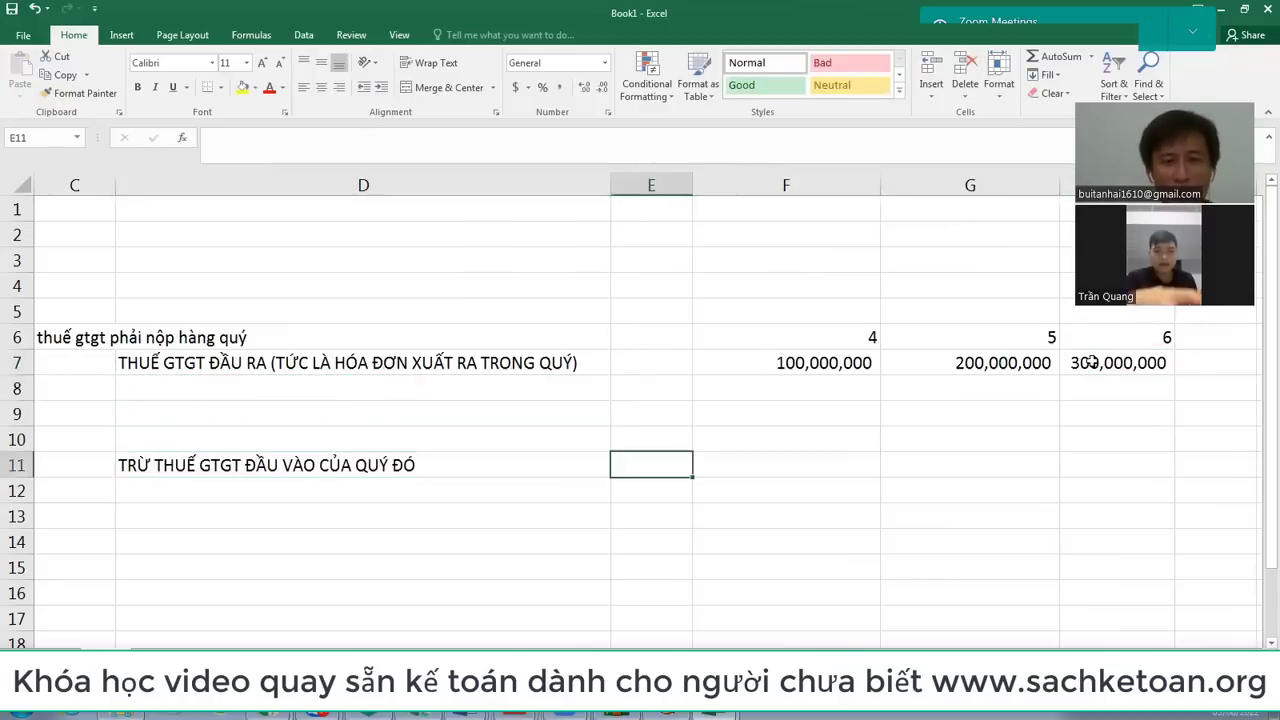
pyautogui.press('Up')
pyautogui.press('Up')
pyautogui.press('Left')
pyautogui.press('Up')
# Step: Label D8 'BÁN TRONG NƯỚC' and D9 'XUẤT KHẨU'
pyautogui.write('BÁN ')
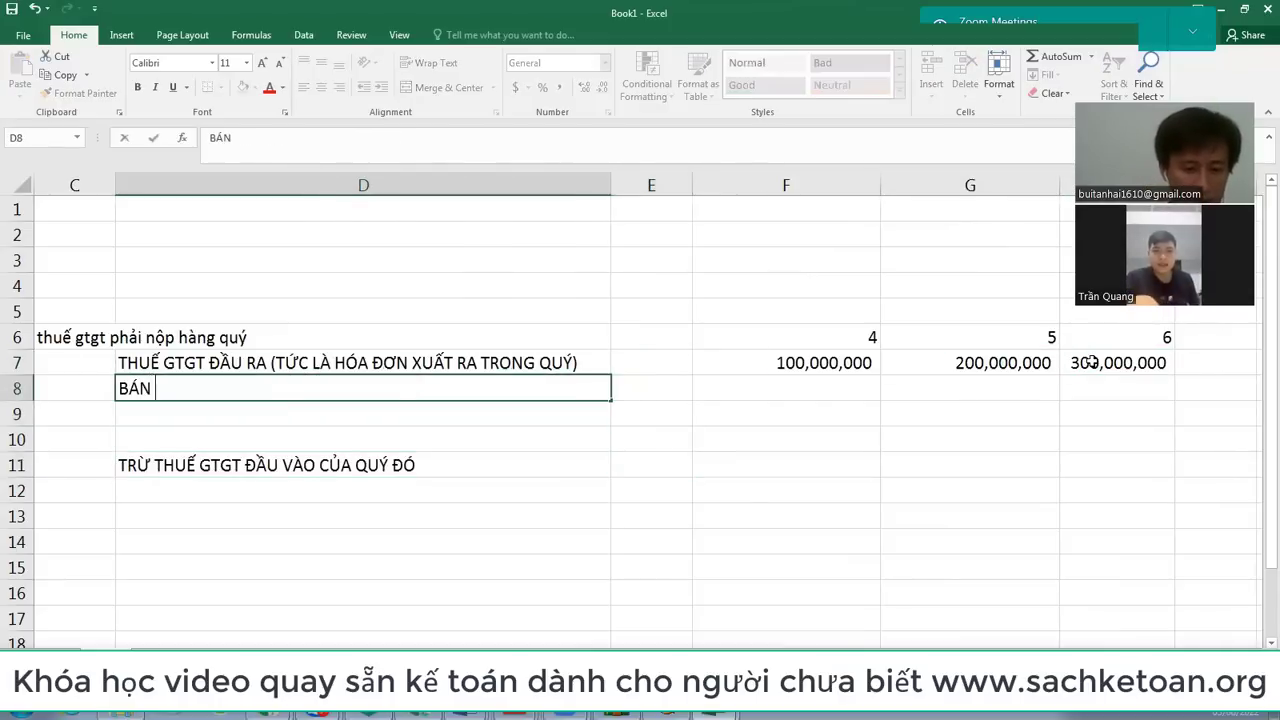
pyautogui.write('TRONG NUOsvc')
pyautogui.press('Return')
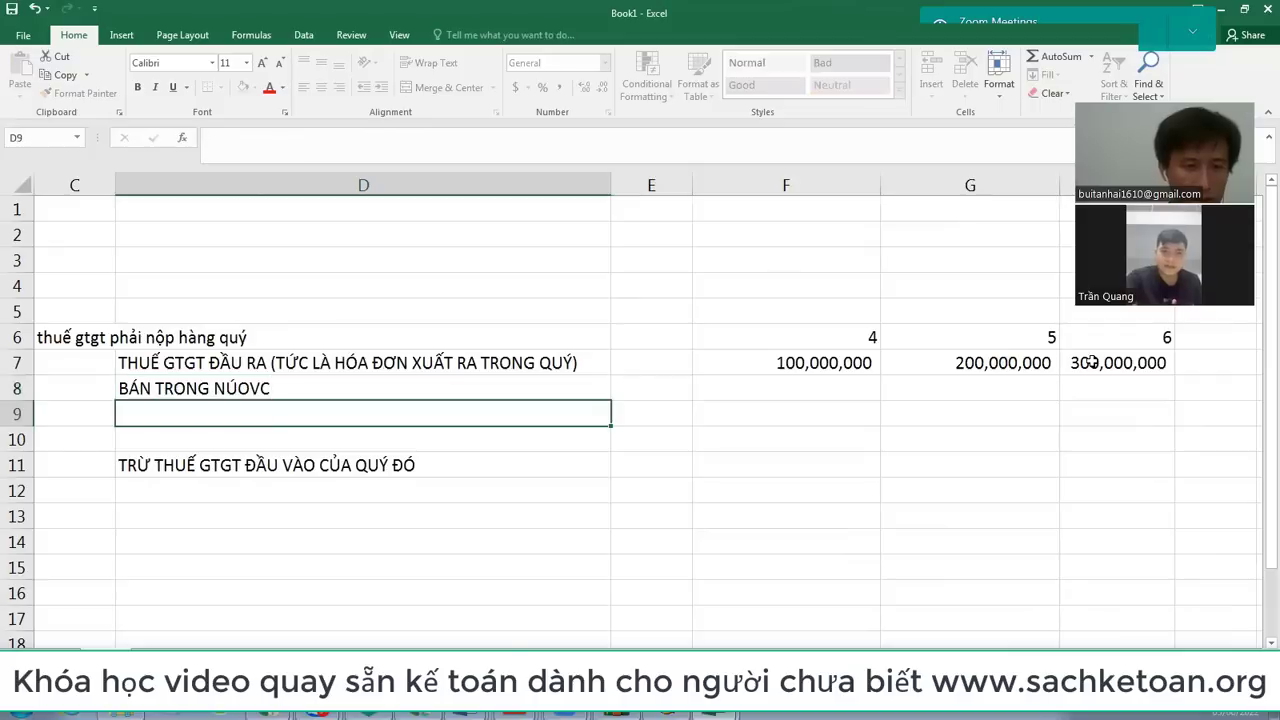
pyautogui.press('Up')
pyautogui.press('F2')
pyautogui.press('BackSpace')
pyautogui.press('BackSpace')
pyautogui.press('BackSpace')
pyautogui.press('BackSpace')
pyautogui.write('ƯỚC')
pyautogui.press('Return')
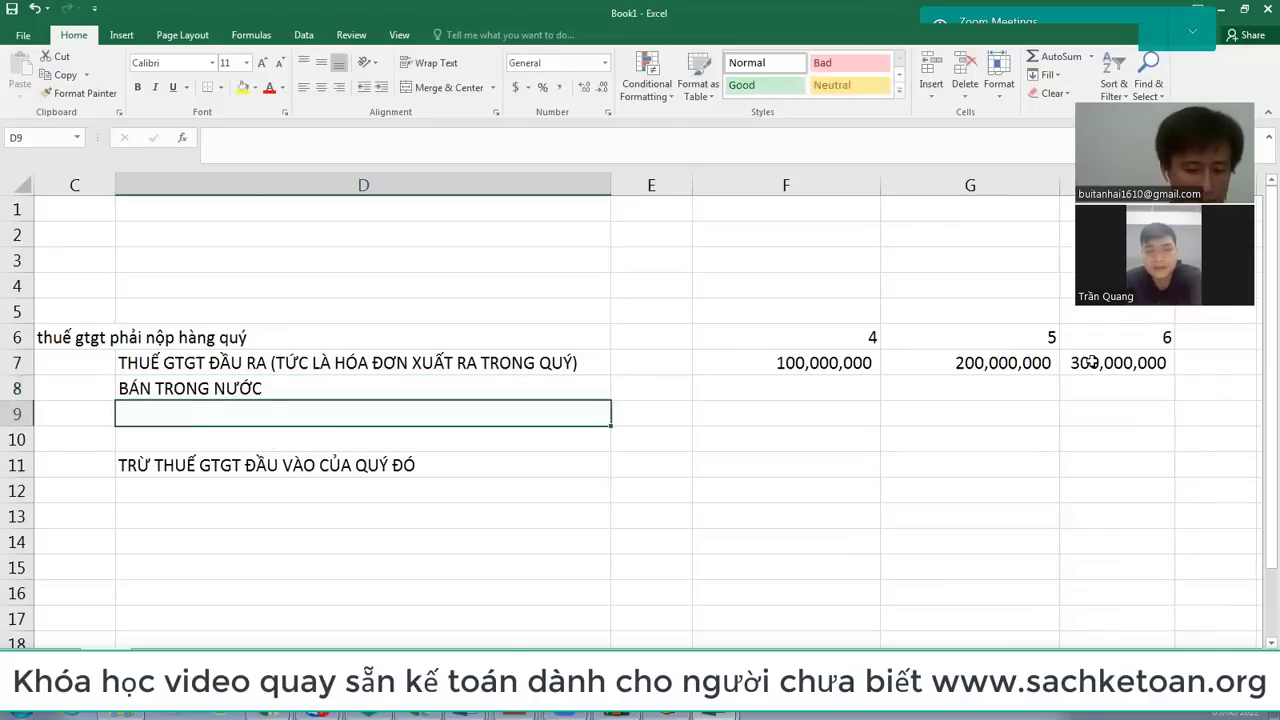
pyautogui.write('XUẤT KH')
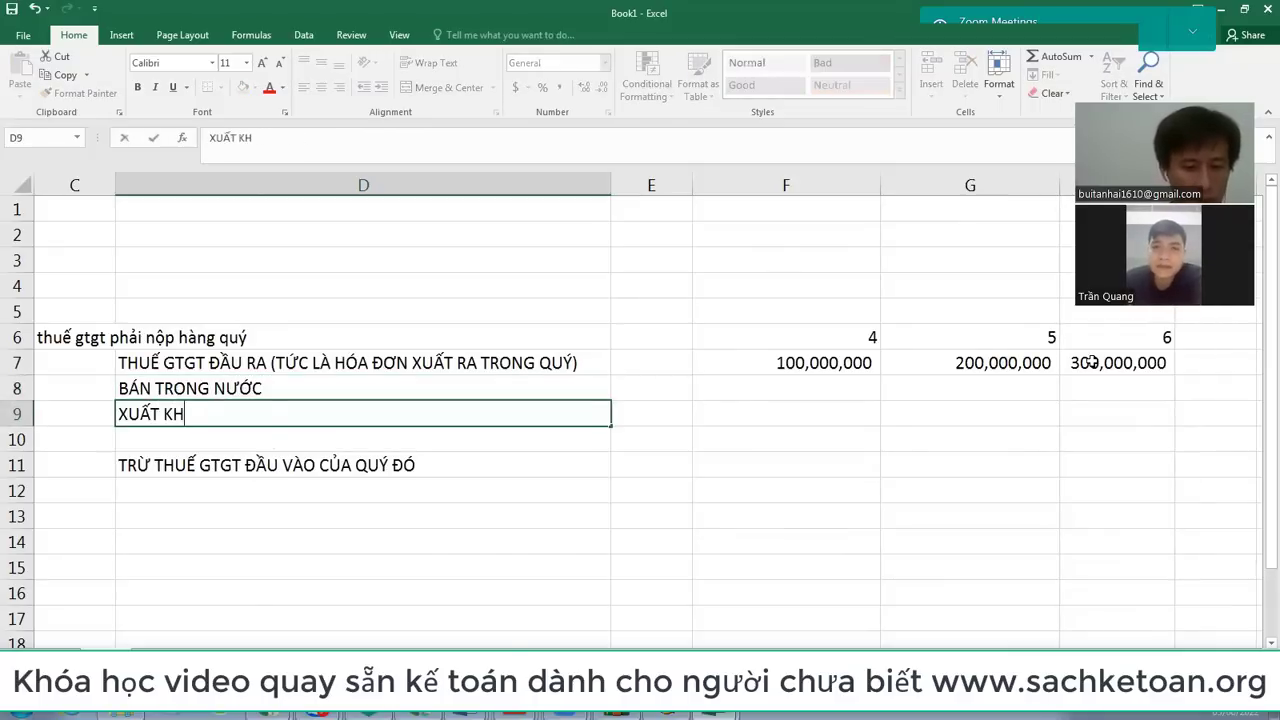
pyautogui.write('ẨU')
pyautogui.press('Tab')
# Step: Enter =F7*10% in F8 and copy it to G8:H8 for the monthly 10% domestic-sales VAT
pyautogui.press('Up')
pyautogui.press('Right')
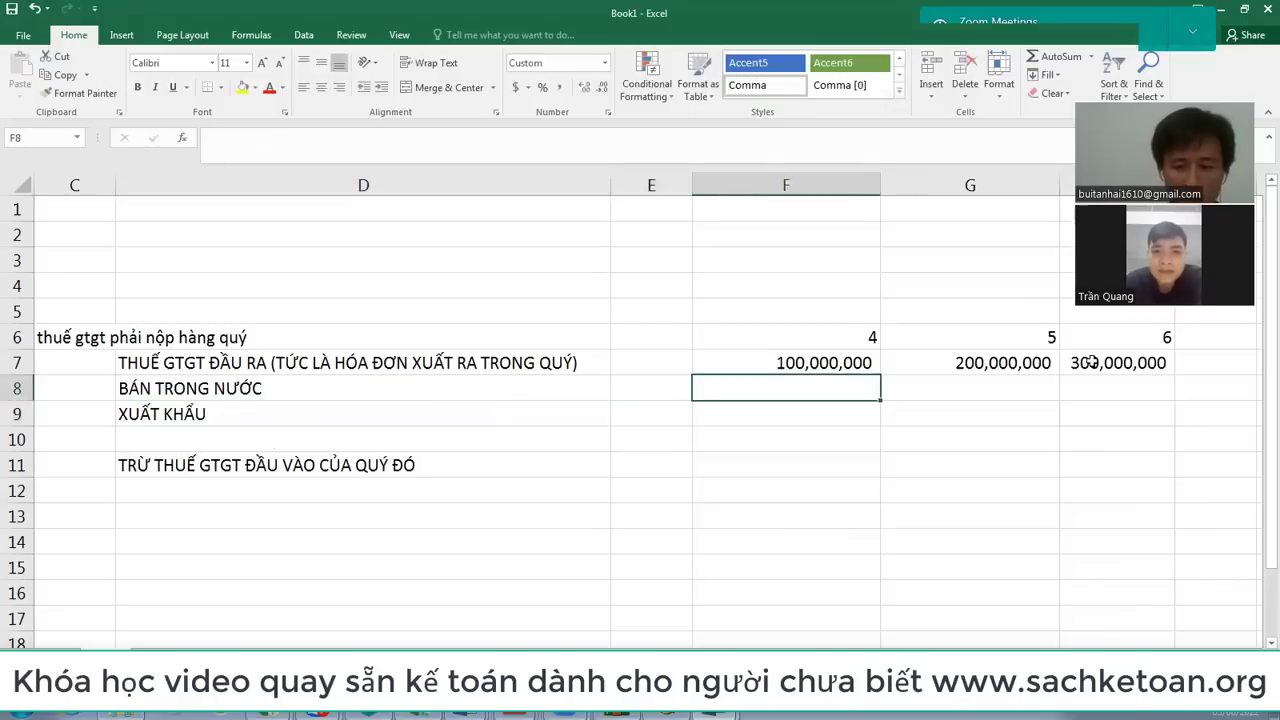
pyautogui.write('=')
pyautogui.press('Up')
pyautogui.write('*10%')
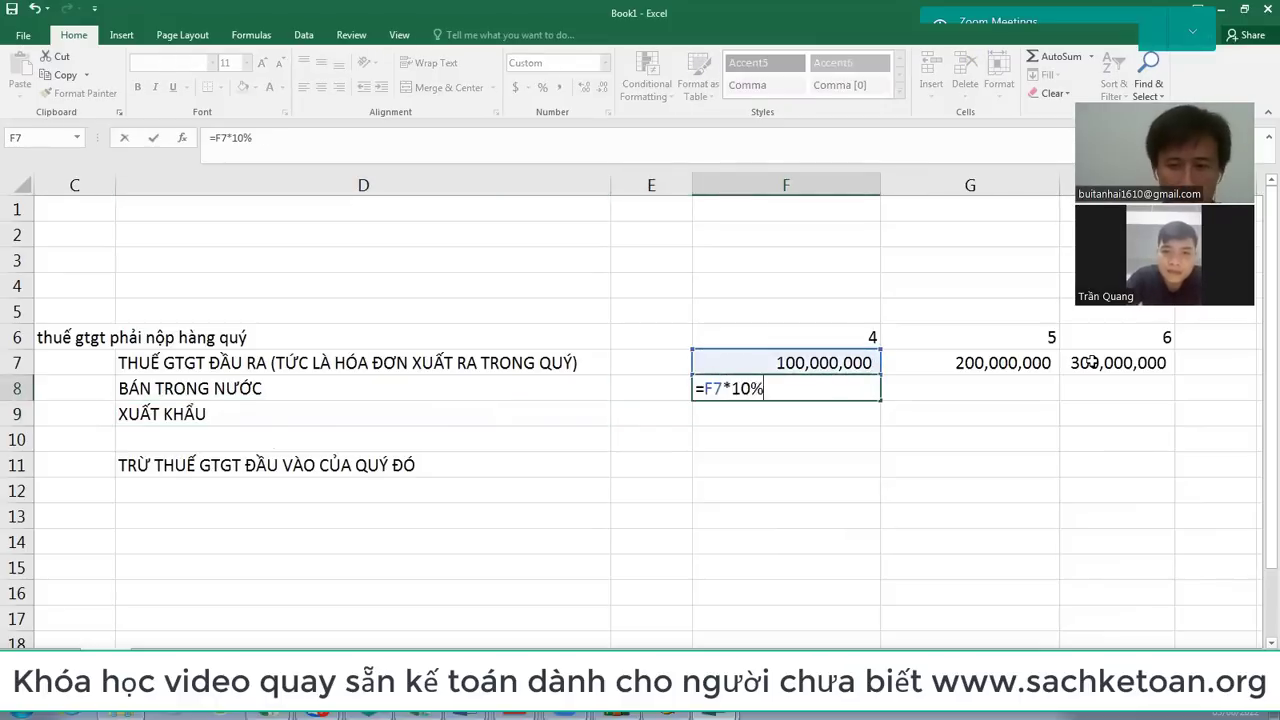
pyautogui.hotkey('ctrl', 'Return')
pyautogui.hotkey('ctrl', 'c')
pyautogui.press('Right')
pyautogui.hotkey('shift', 'Right')
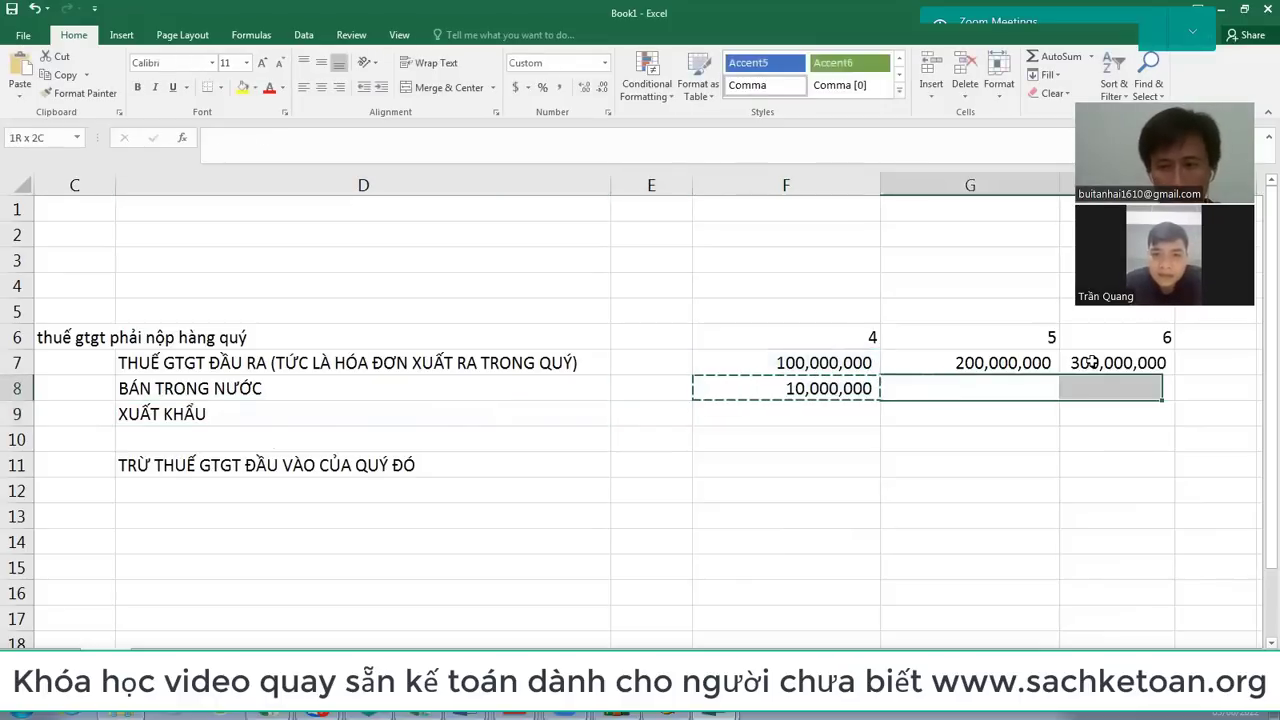
pyautogui.hotkey('ctrl', 'v')
# Step: Total F7:H7 with SUM in I7 (600,000,000) and copy the total formula to I8
pyautogui.press('Right')
pyautogui.press('Right')
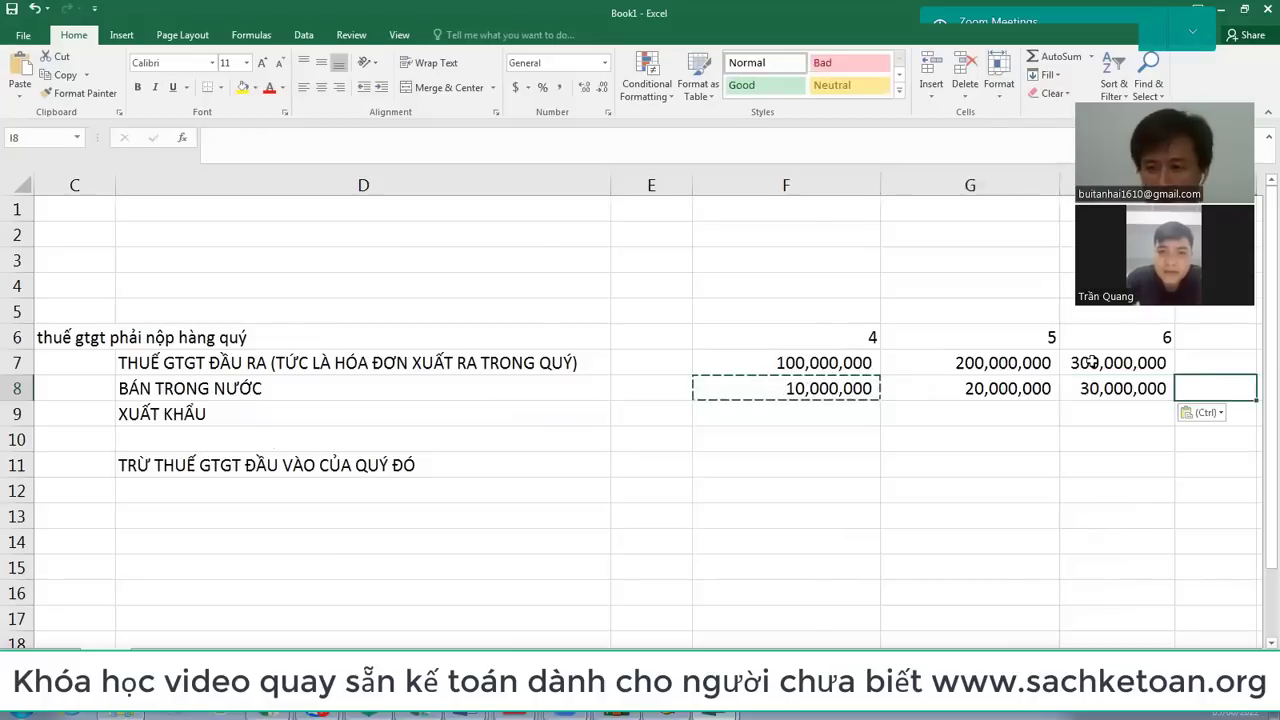
pyautogui.press('Up')
pyautogui.write('=SUM(')
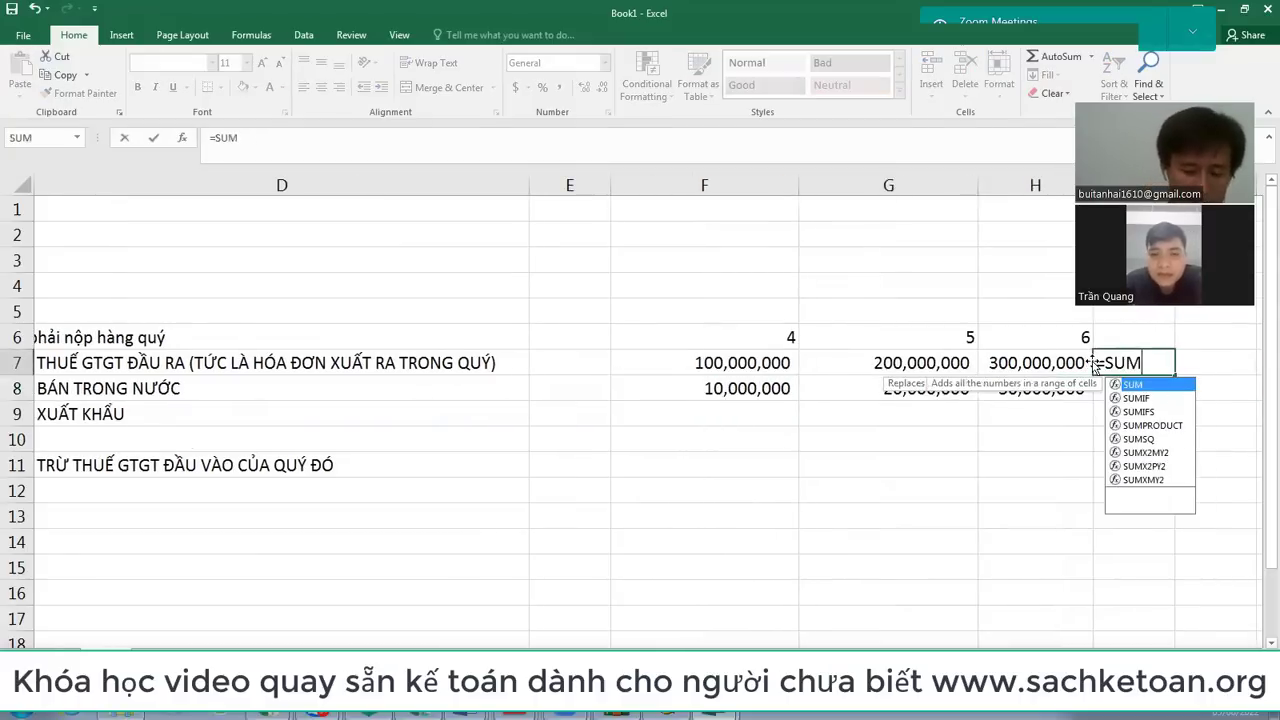
pyautogui.press('Left')
pyautogui.hotkey('shift', 'Left')
pyautogui.hotkey('shift', 'Left')
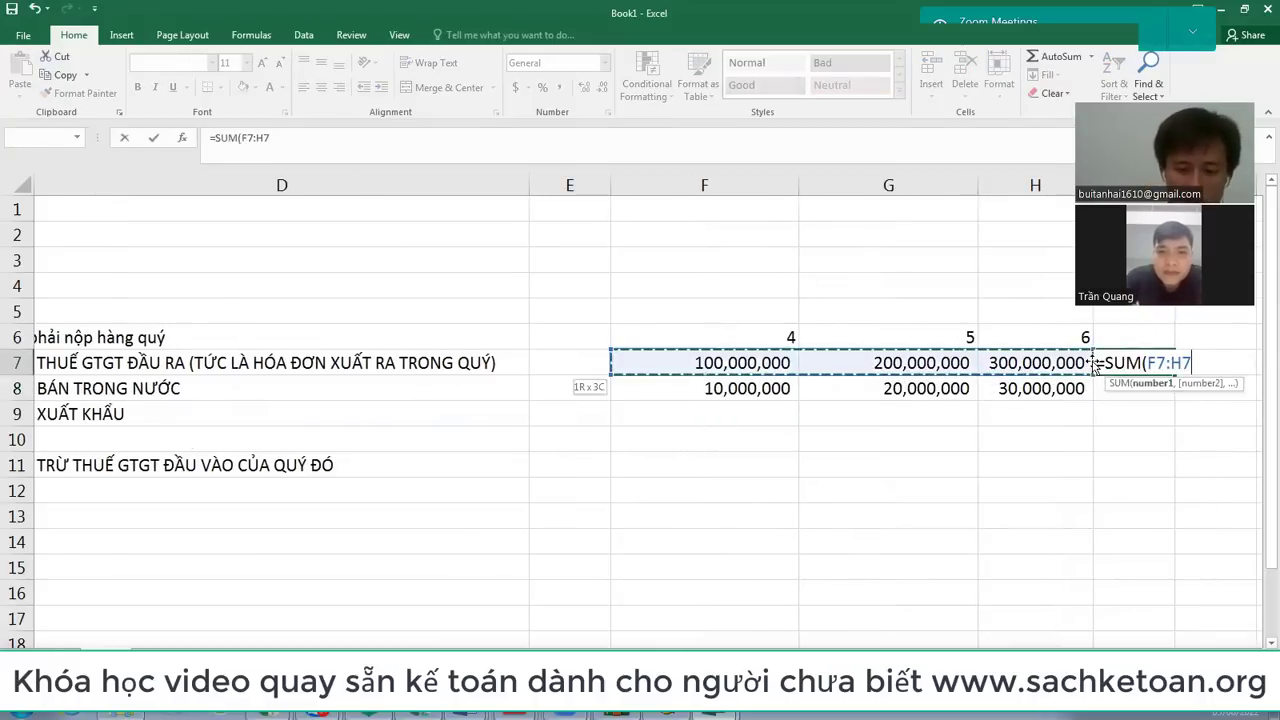
pyautogui.press('Return')
pyautogui.press('Up')
pyautogui.hotkey('ctrl', 'c')
pyautogui.press('Down')
pyautogui.hotkey('ctrl', 'v')
# Step: Make the I7:I8 totals, 600,000,000 and 60,000,000, bold
pyautogui.press('Left')
pyautogui.press('Left')
pyautogui.hotkey('shift', 'Right')
pyautogui.press('Left')
pyautogui.press('Right')
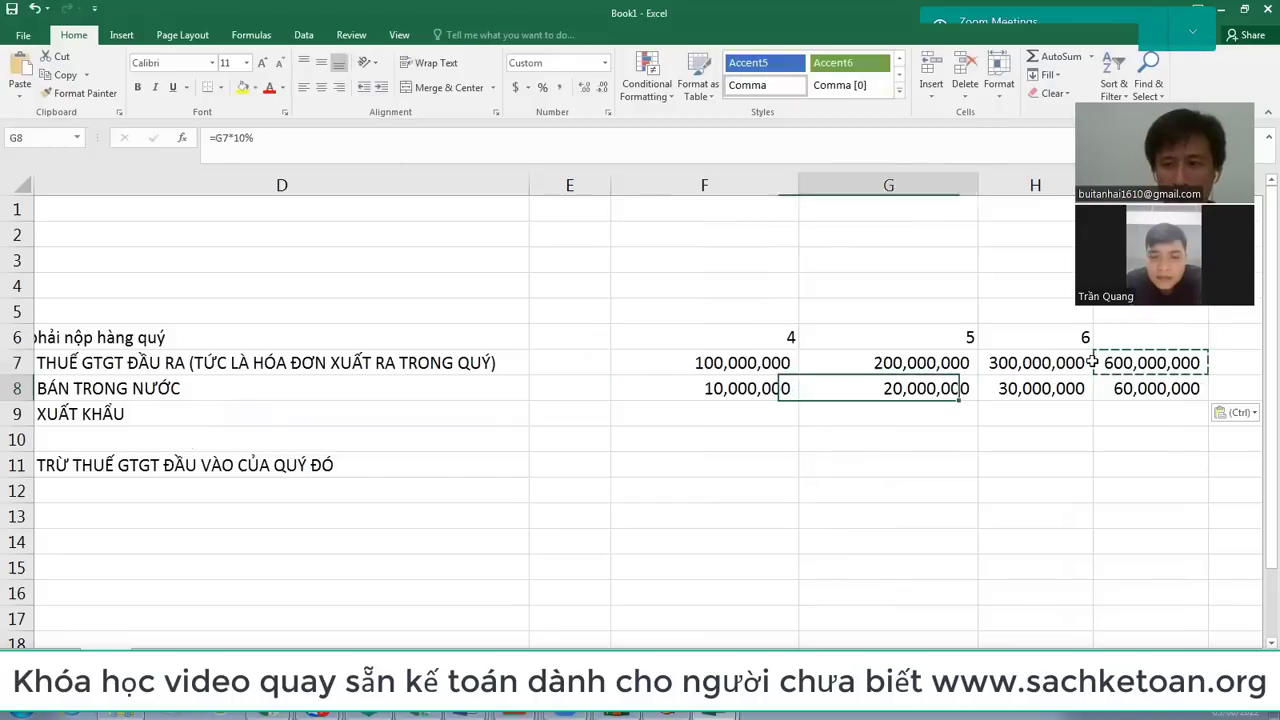
pyautogui.press('Right')
pyautogui.press('Right')
pyautogui.hotkey('shift', 'Up')
pyautogui.hotkey('ctrl', 'b')
pyautogui.press('Down')
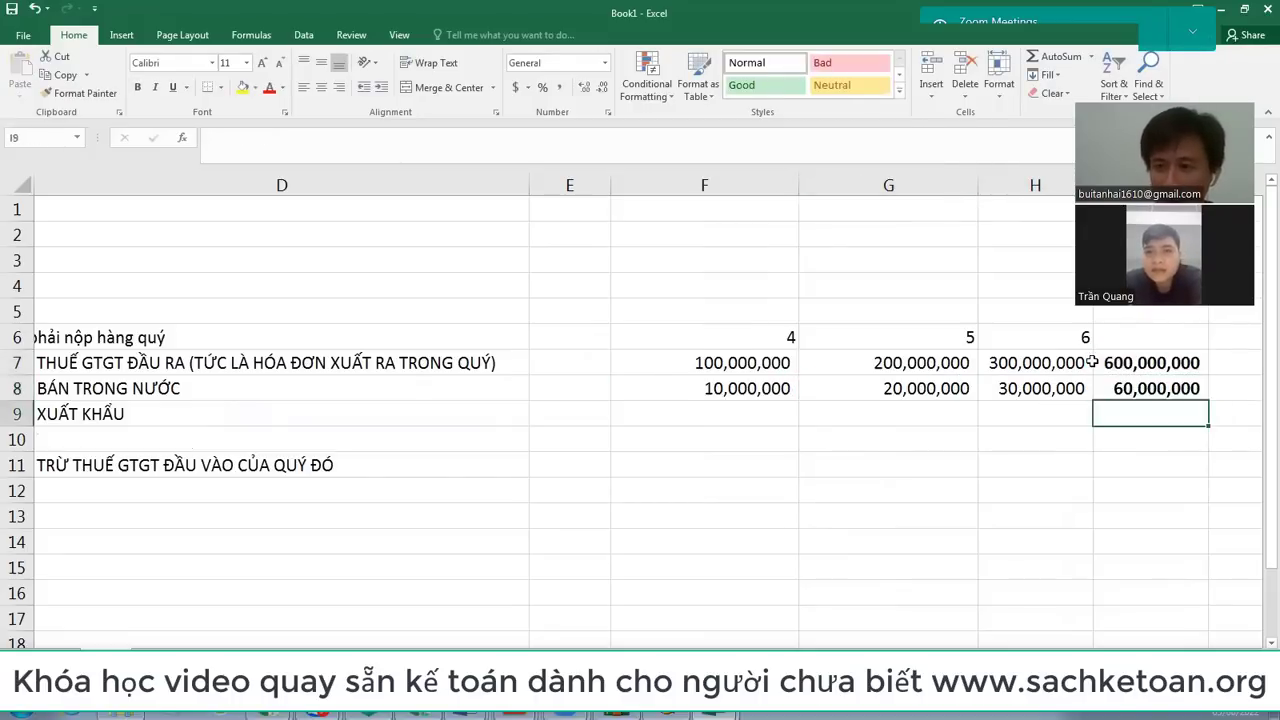
pyautogui.press('Left')
pyautogui.press('Left')
pyautogui.press('Left')
pyautogui.press('Left')
pyautogui.press('Left')
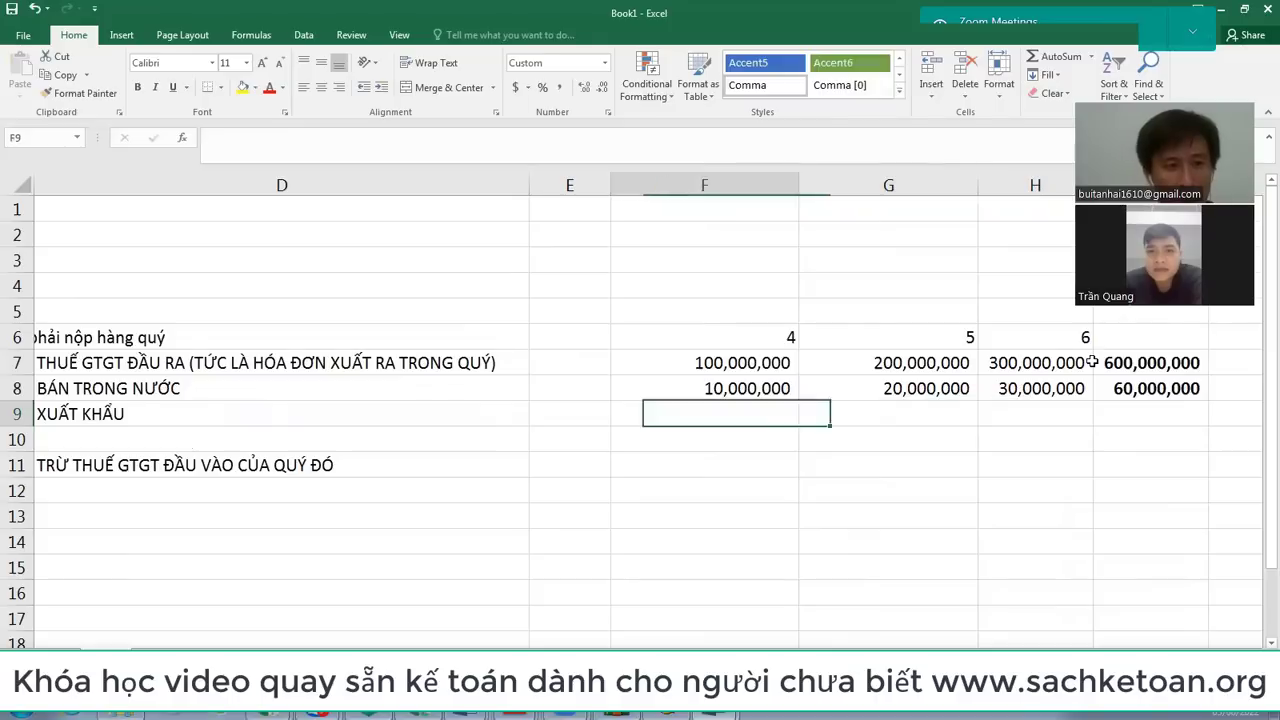
pyautogui.press('Right')
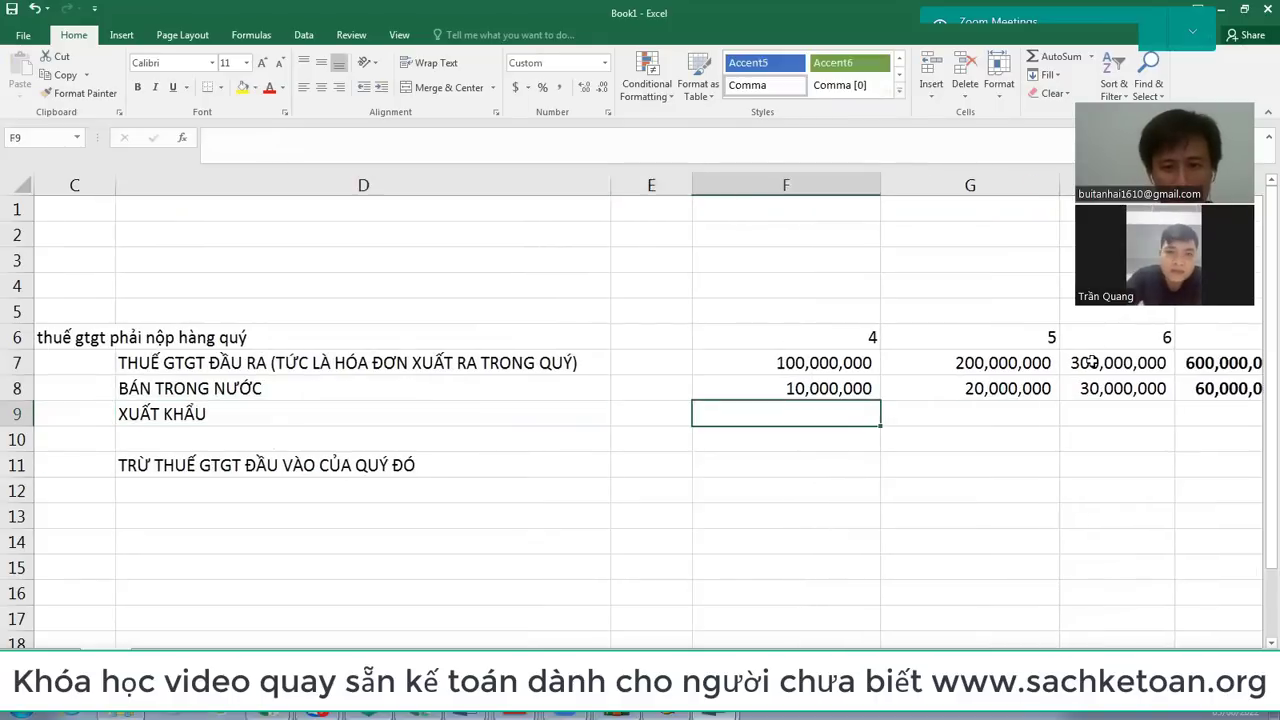
# Step: Add a 'THUE SUAT' heading in E7 with rates 10% in E8 and 0% in E9
pyautogui.press('Up')
pyautogui.write('10%')
pyautogui.press('Return')
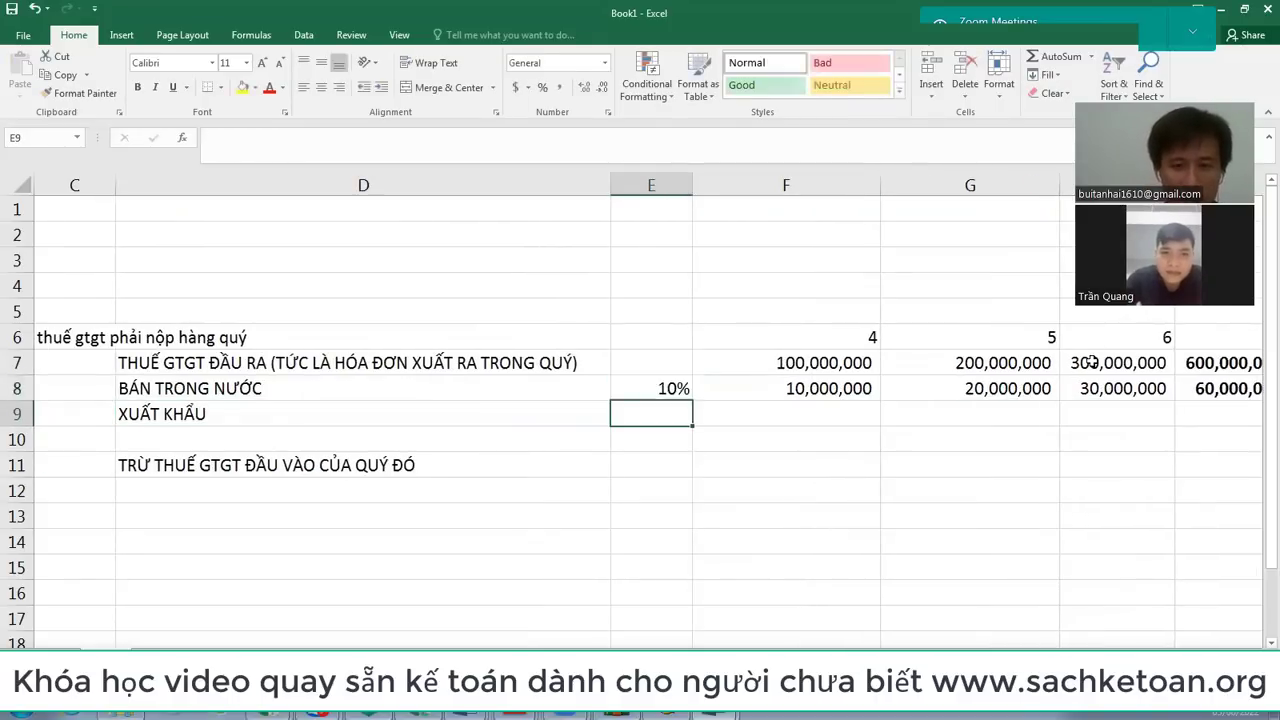
pyautogui.press('Up')
pyautogui.press('Up')
pyautogui.write('THUE SUAT')
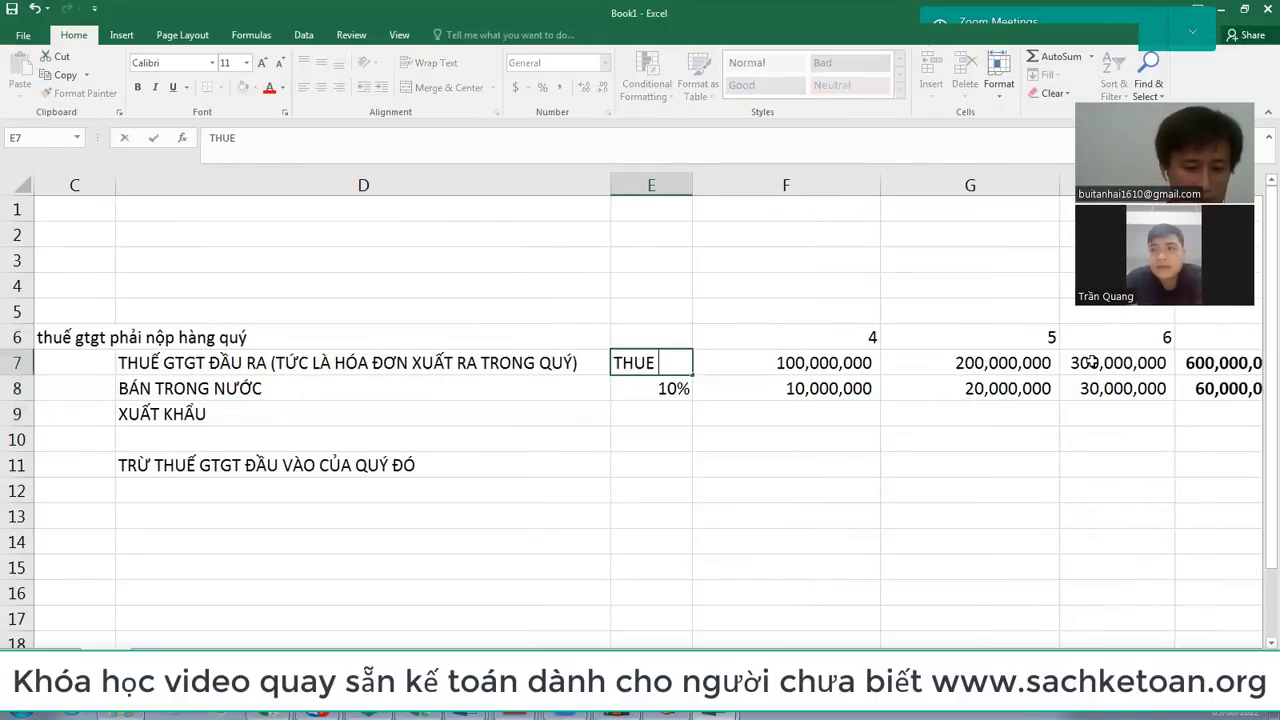
pyautogui.press('Return')
pyautogui.press('Return')
pyautogui.write('0%')
pyautogui.press('Return')
pyautogui.press('Up')
# Step: Enter =F7*$E$9 in F9 and copy it to G9:H9, giving zero export VAT each month
pyautogui.press('Right')
pyautogui.press('Up')
pyautogui.press('Down')
pyautogui.write('=')
pyautogui.press('Up')
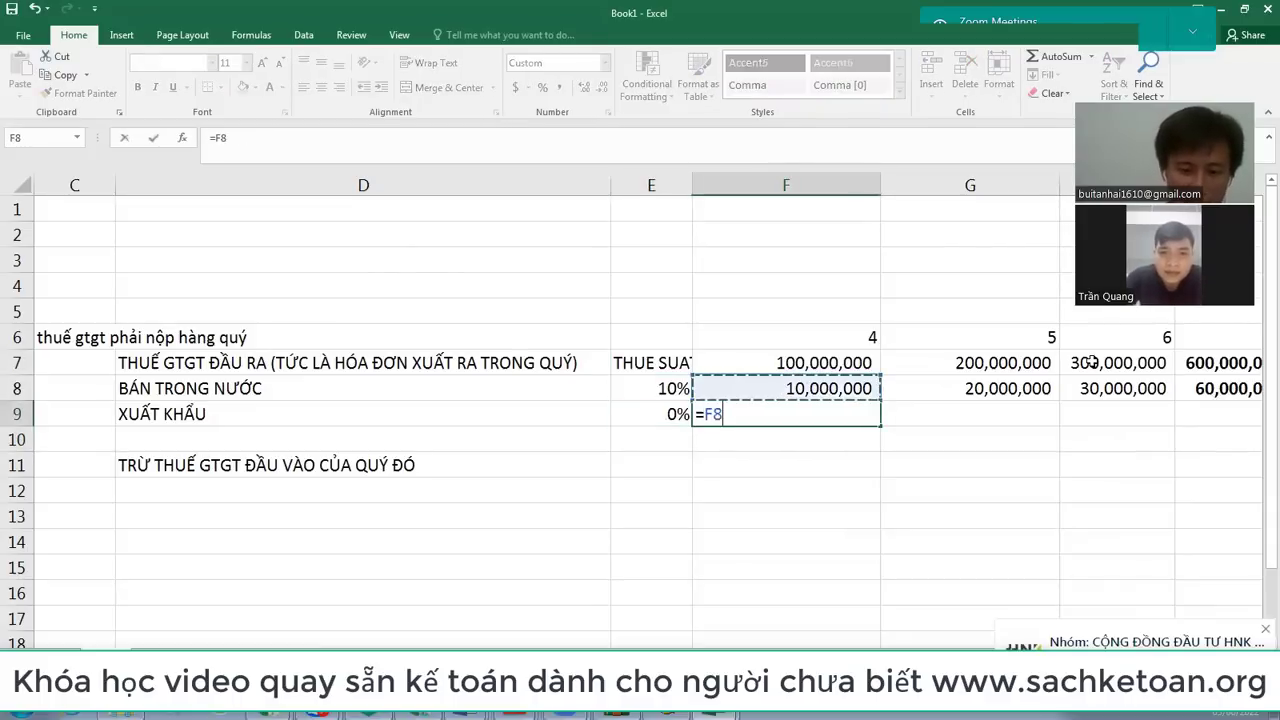
pyautogui.press('Up')
pyautogui.write('*')
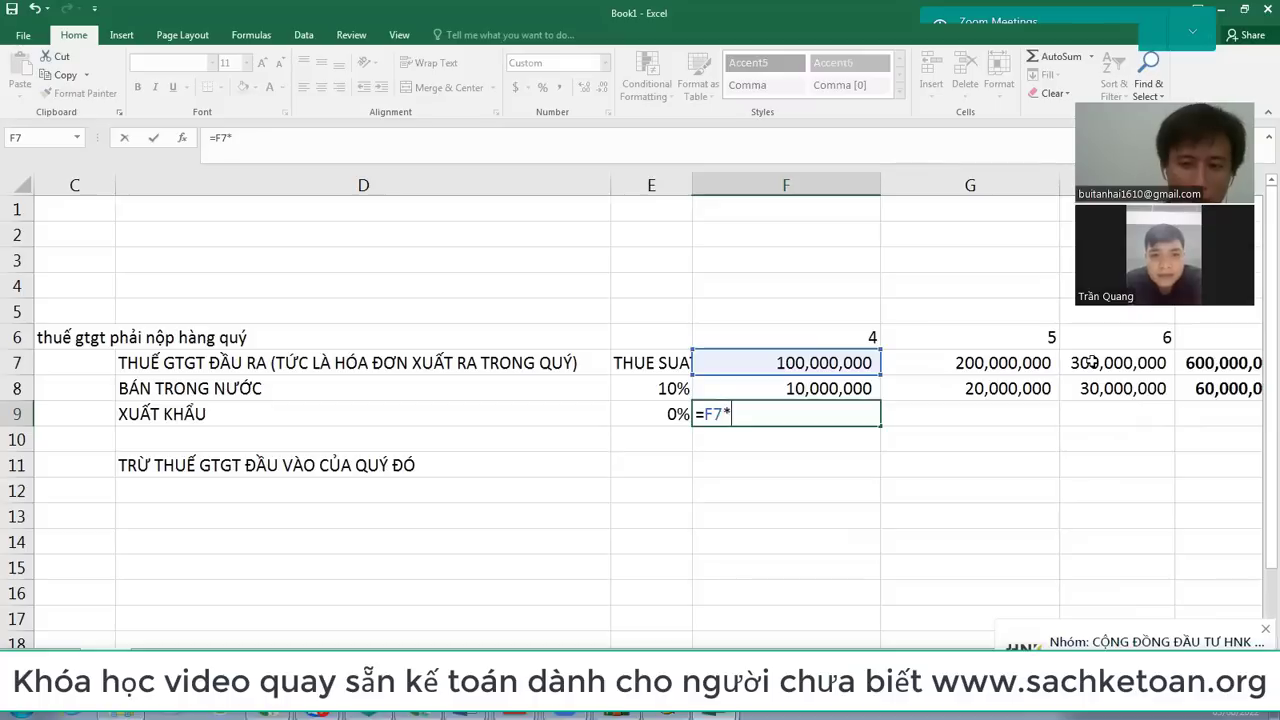
pyautogui.press('Left')
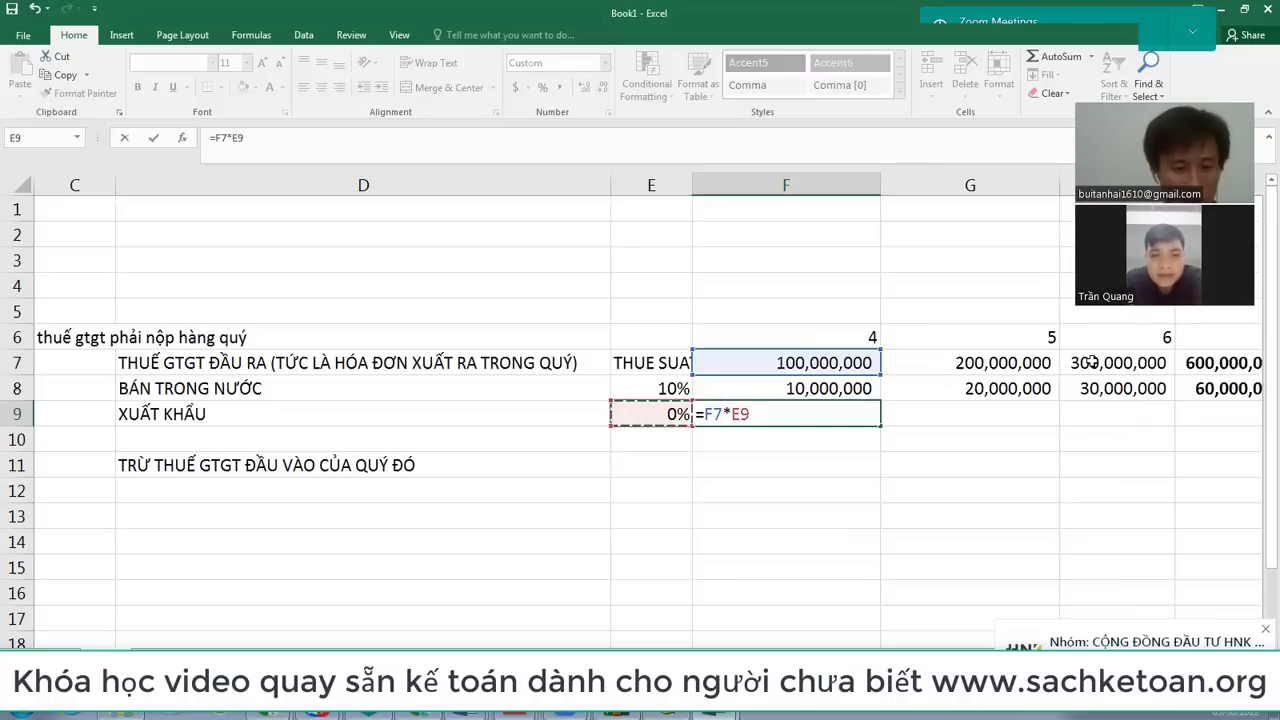
pyautogui.press('F4')
pyautogui.press('Return')
pyautogui.press('Up')
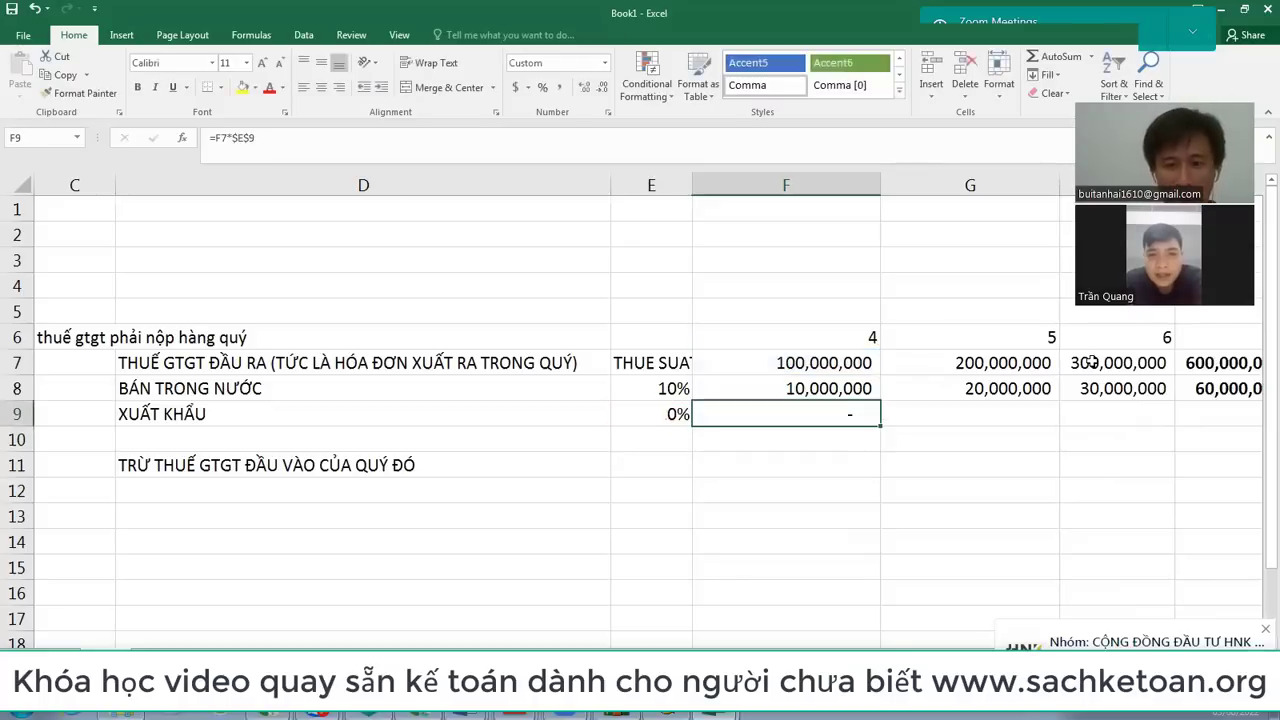
pyautogui.hotkey('ctrl', 'c')
pyautogui.press('Right')
pyautogui.hotkey('shift', 'Right')
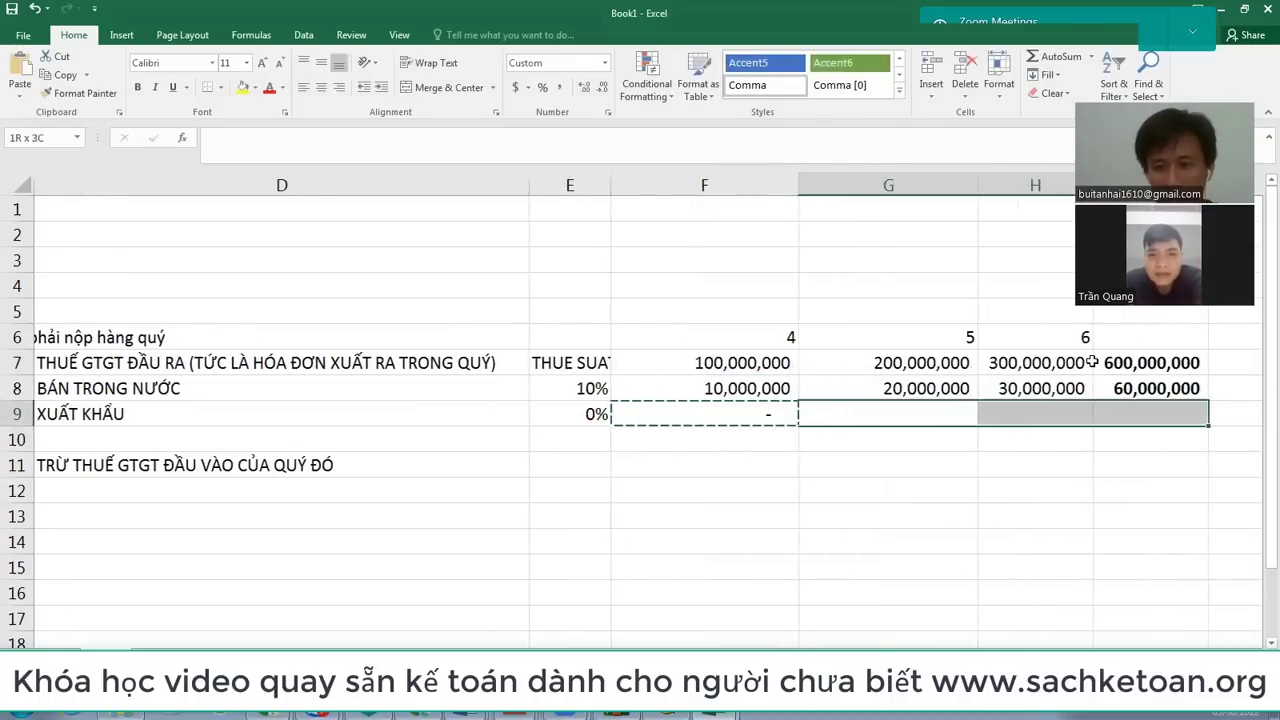
pyautogui.hotkey('ctrl', 'v')
# Step: Type 600,000,000 in J7 and 0 in J9
pyautogui.press('Right')
pyautogui.press('Right')
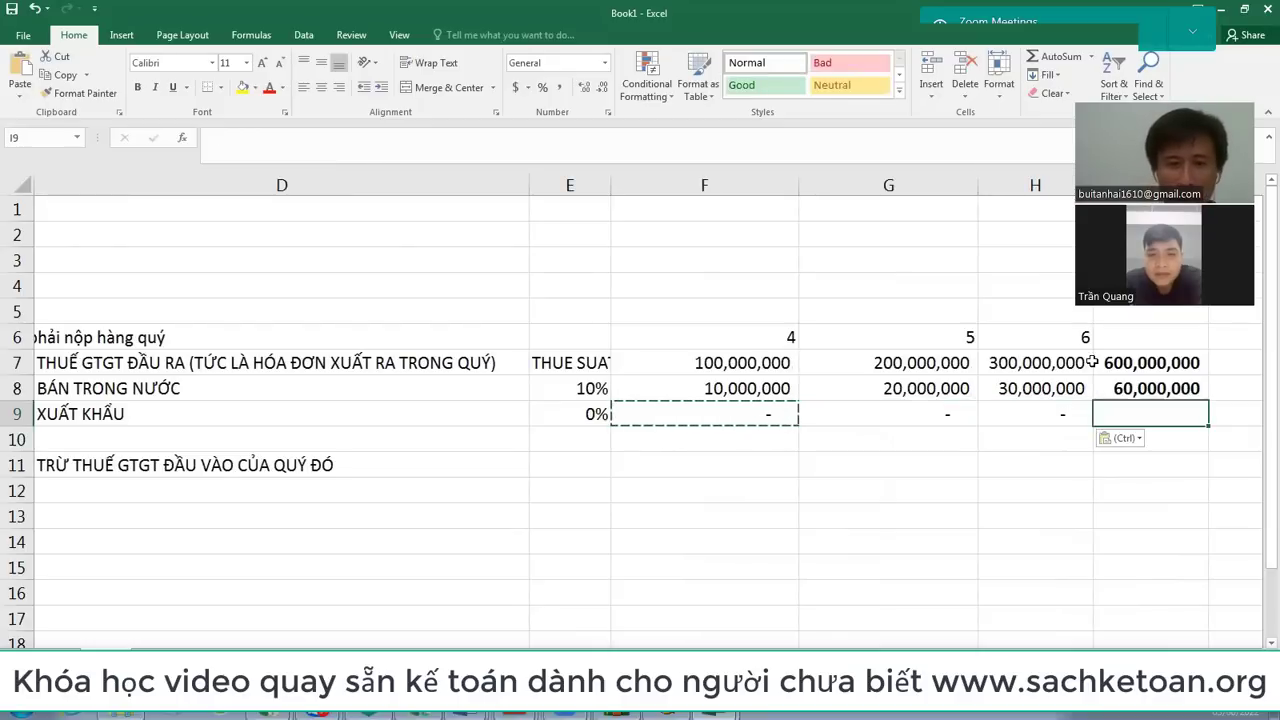
pyautogui.press('Right')
pyautogui.press('Right')
pyautogui.press('Up')
pyautogui.press('Up')
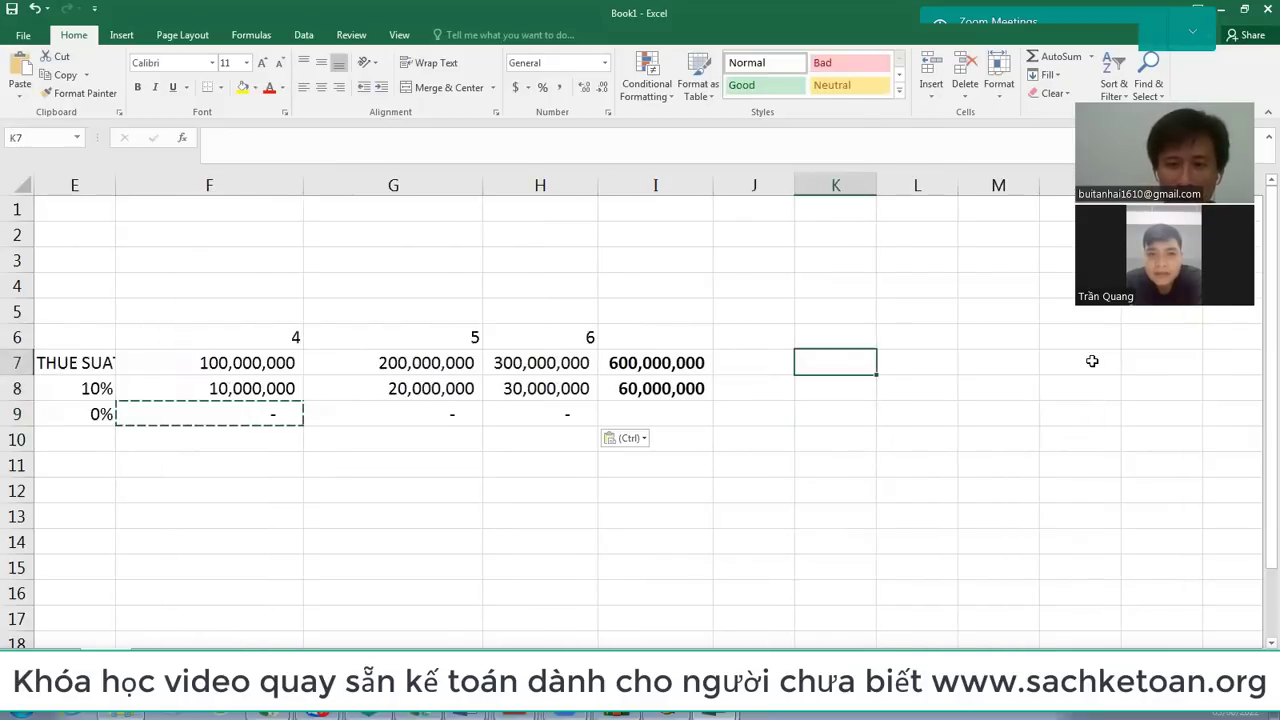
pyautogui.press('Left')
pyautogui.write('600,000,')
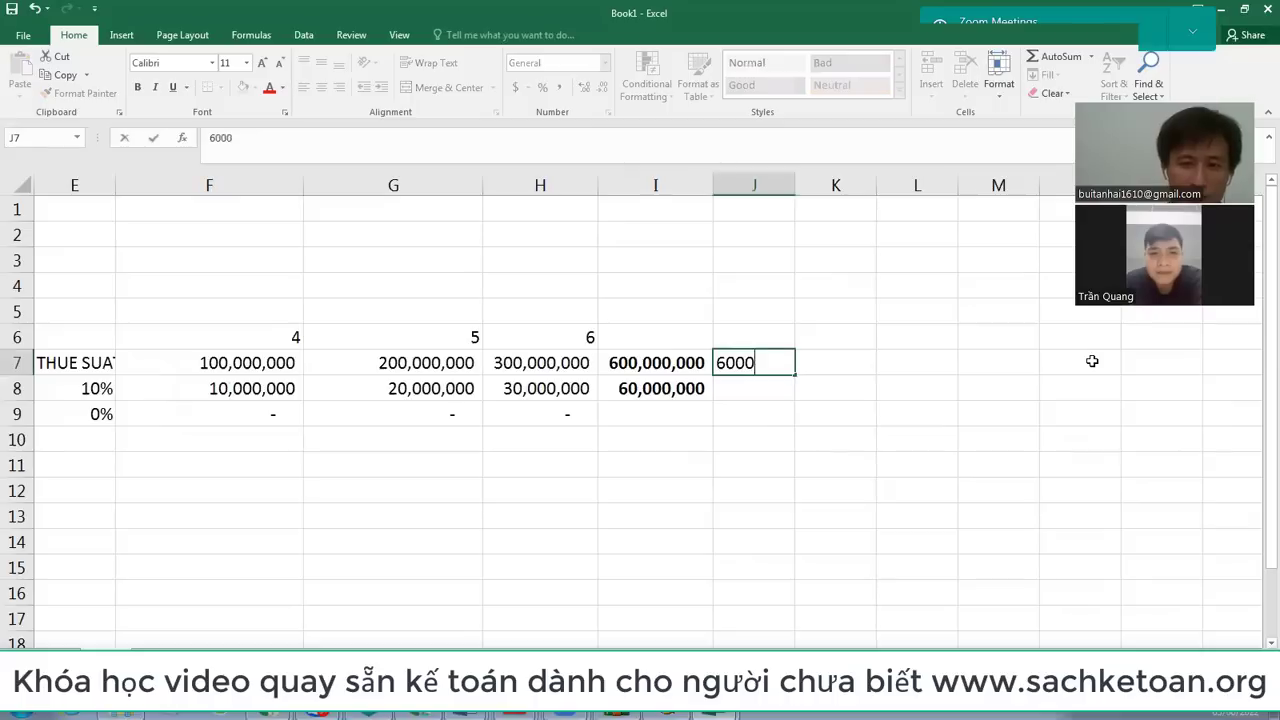
pyautogui.write('00000')
pyautogui.press('Return')
pyautogui.press('Return')
pyautogui.write('0')
pyautogui.hotkey('ctrl', 'Return')
pyautogui.press('Return')
pyautogui.press('Up')
pyautogui.press('Left')
pyautogui.press('Home')
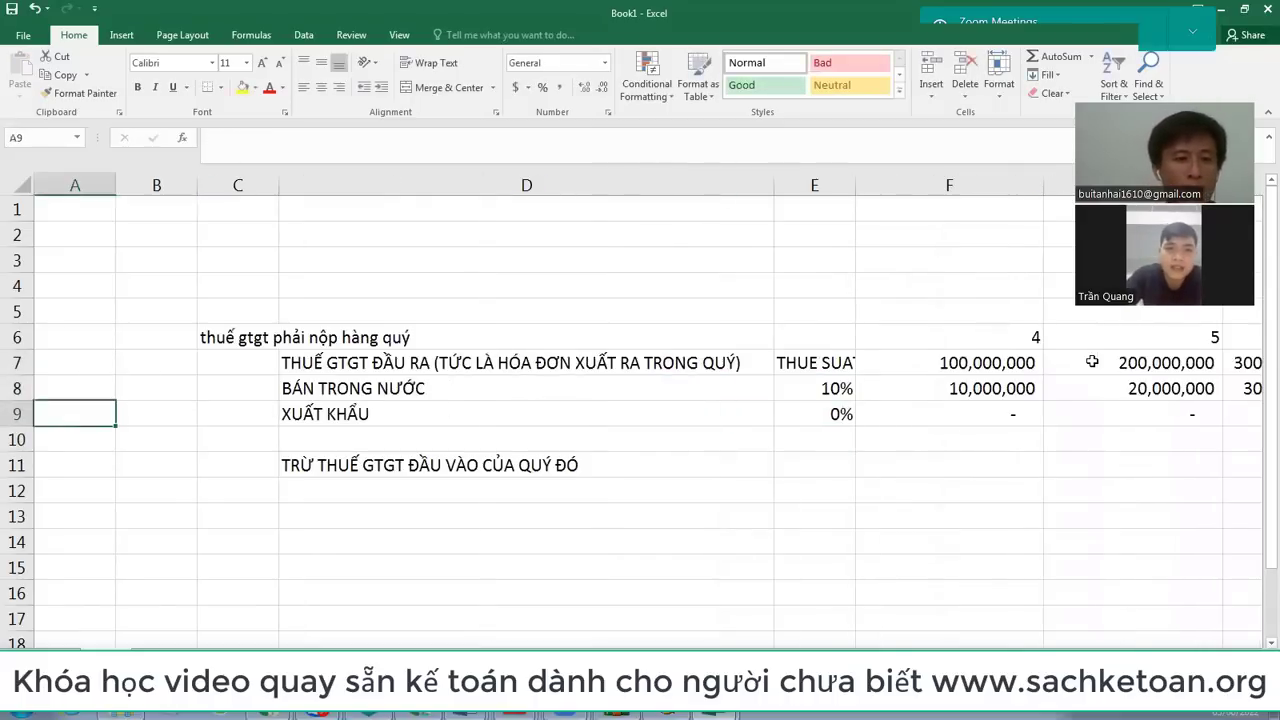
# Step: Delete the empty column B and make column A much narrower
pyautogui.click(156, 185)
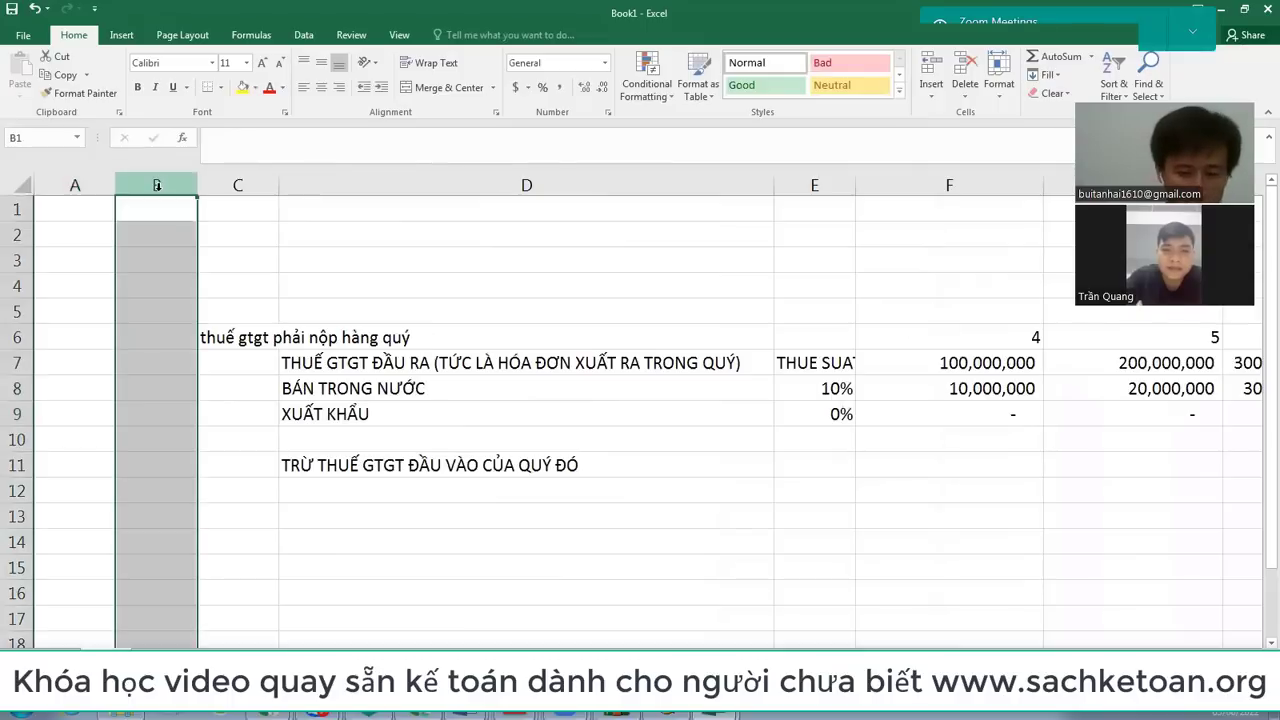
pyautogui.hotkey('ctrl', '-')
pyautogui.press('Down')
pyautogui.press('Down')
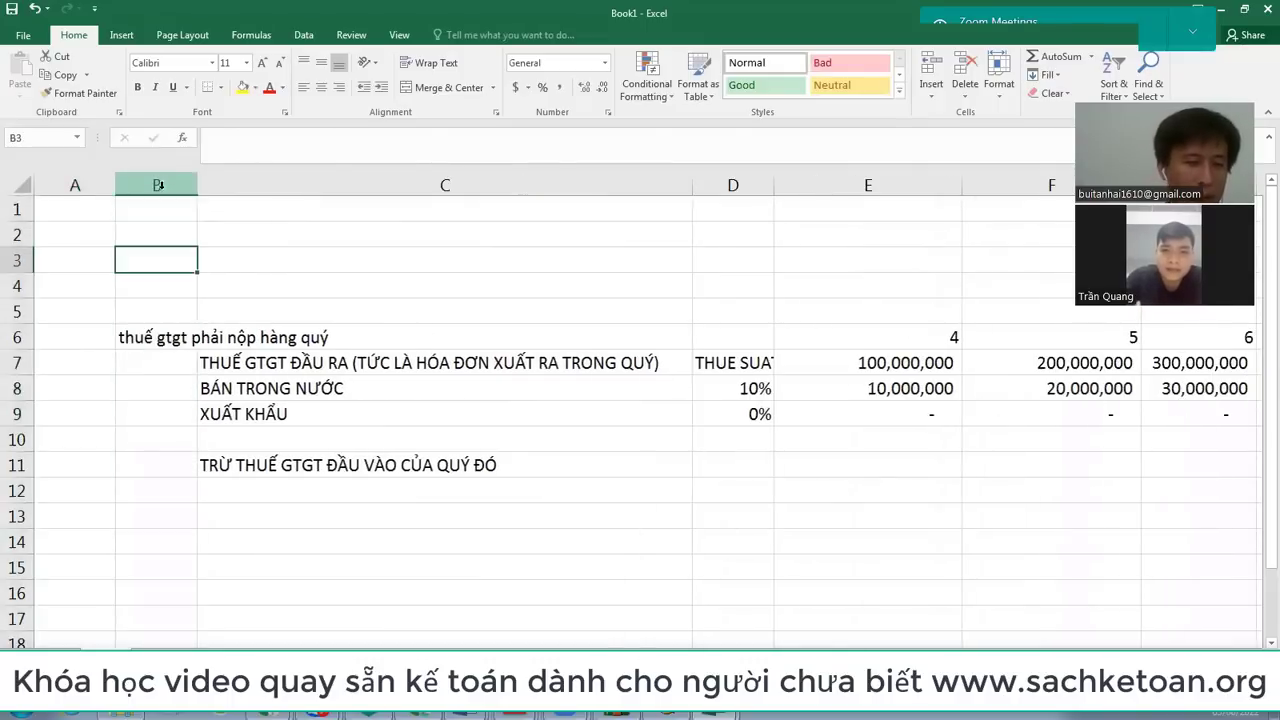
pyautogui.moveTo(115, 185); pyautogui.dragTo(47, 193)
# Step: Add a 'vat' row in D12 with 5,000,000, 8,000,000 and 15,000,000 in E12:G12
pyautogui.click(660, 462)
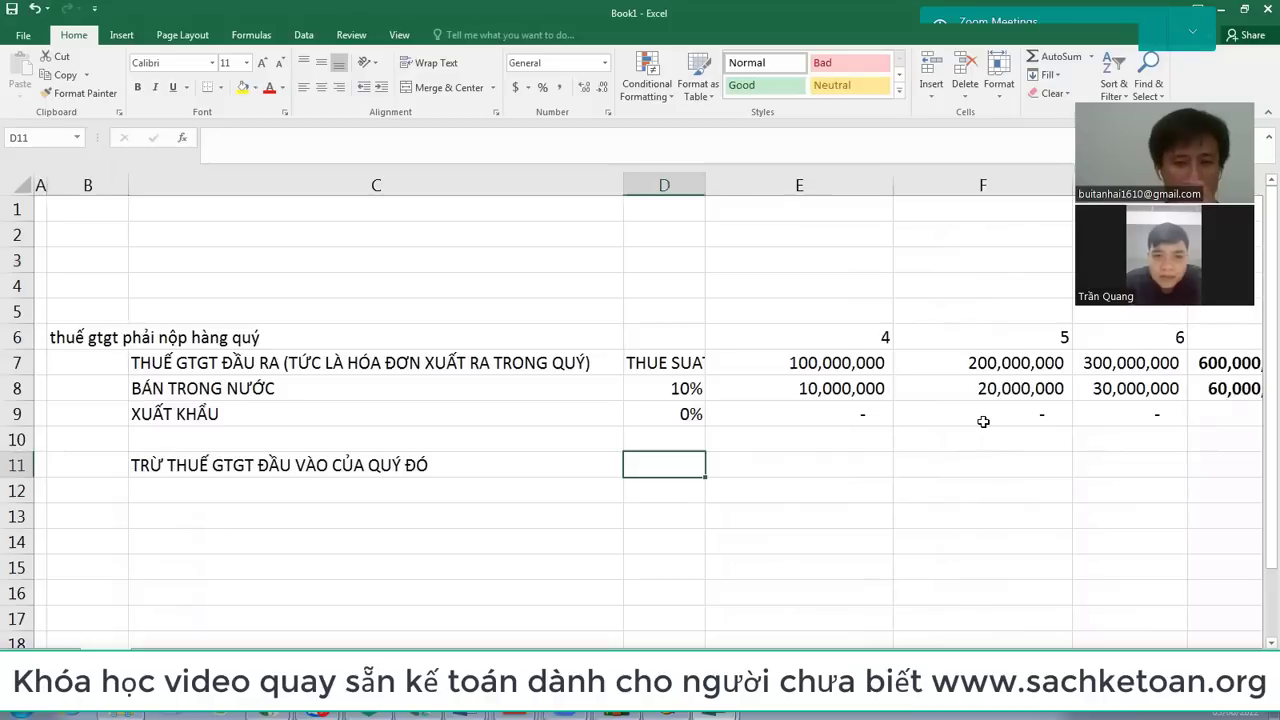
pyautogui.press('Right')
pyautogui.press('Down')
pyautogui.press('Left')
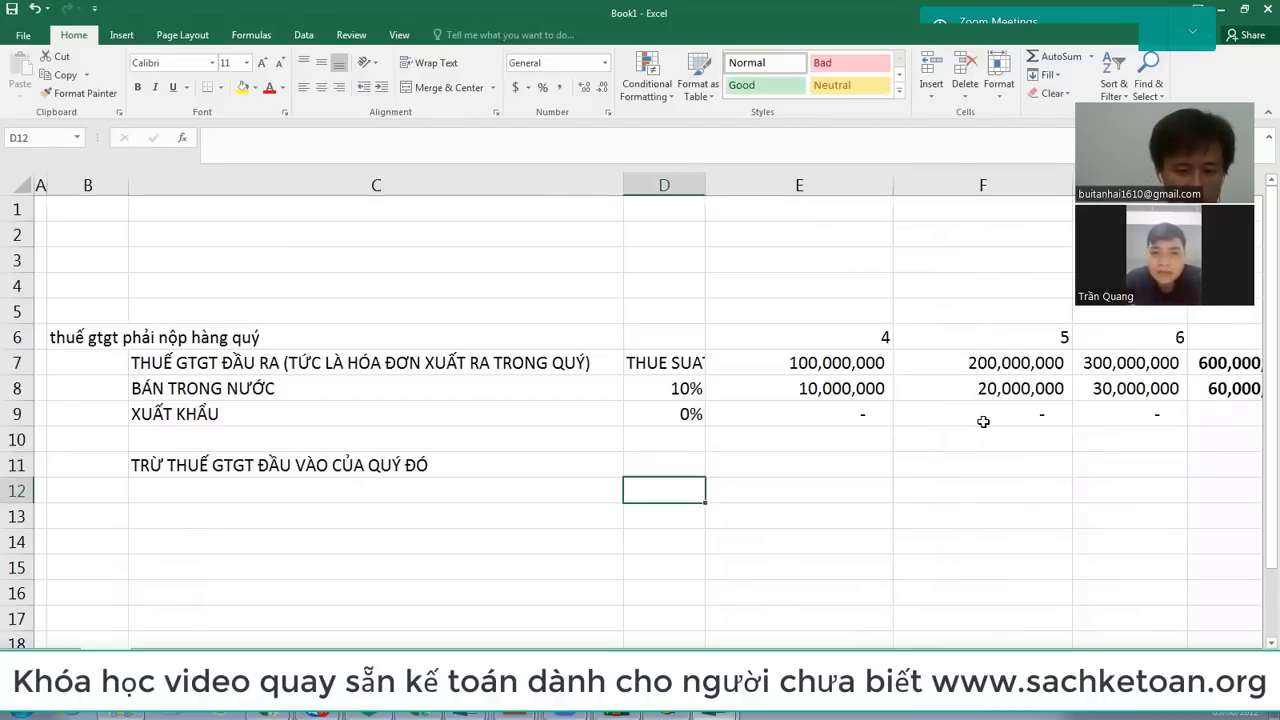
pyautogui.write('vat')
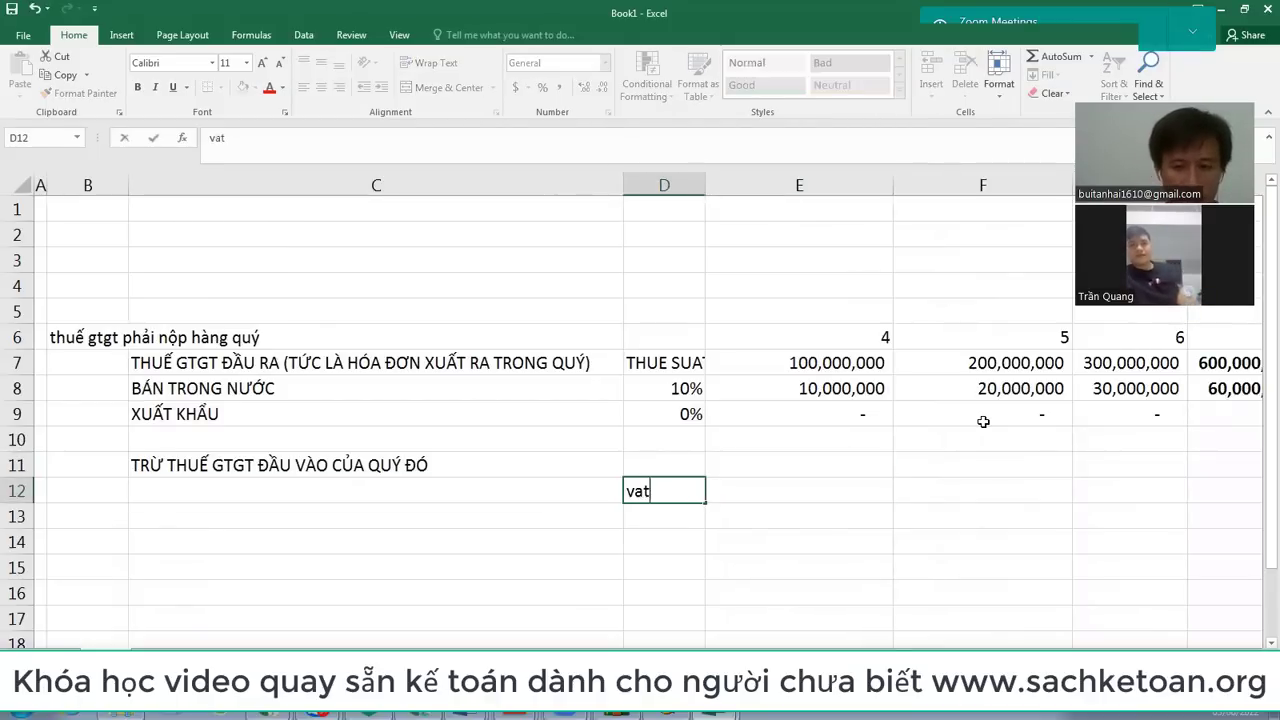
pyautogui.press('Right')
pyautogui.write('5000000')
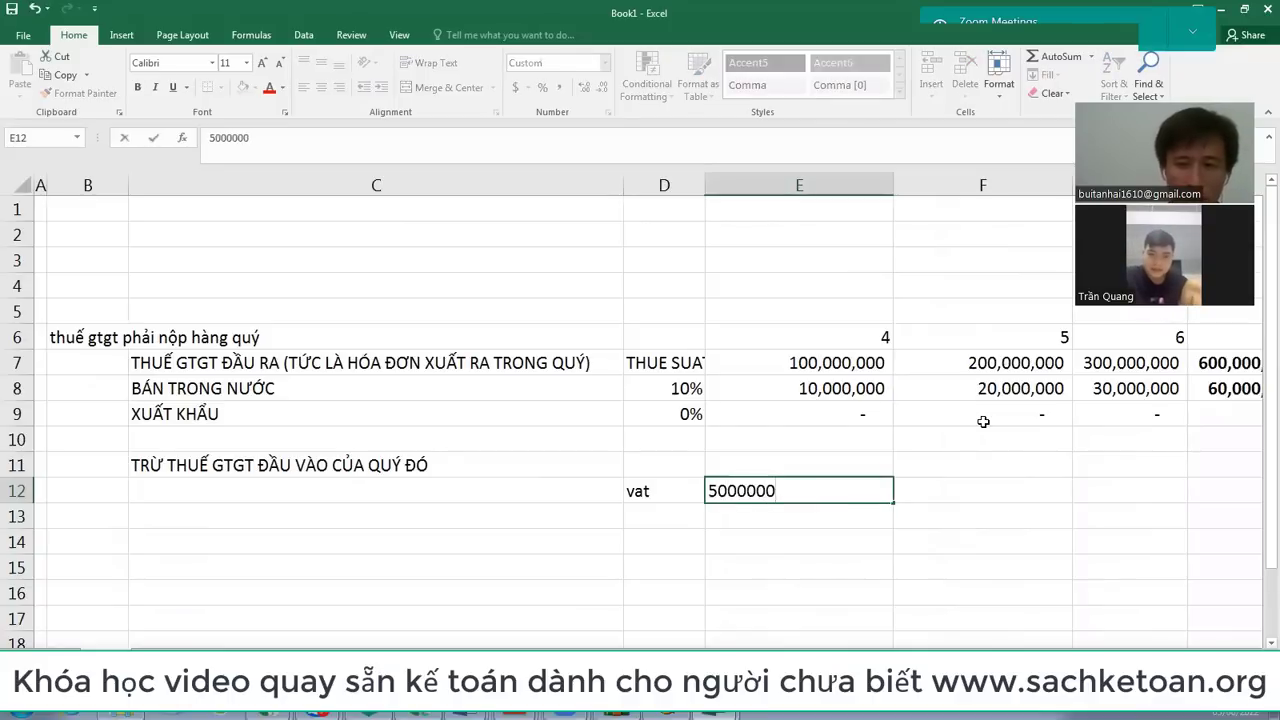
pyautogui.press('Right')
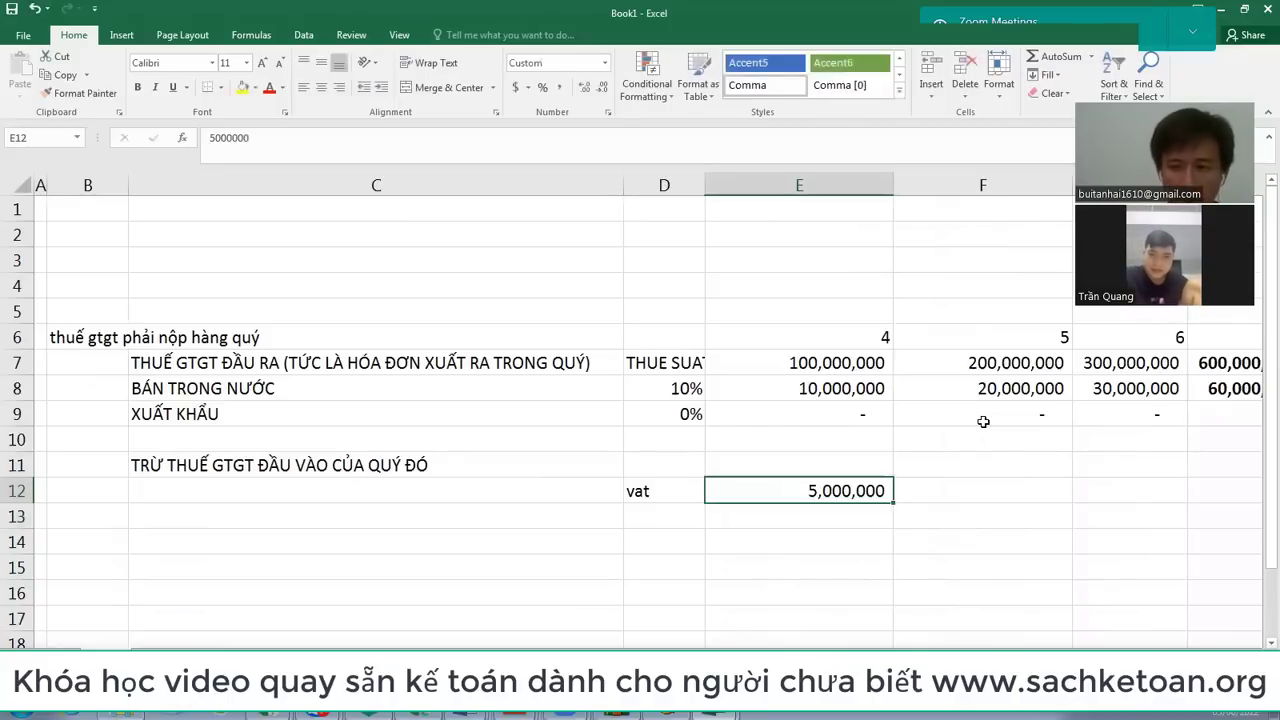
pyautogui.write('8000000')
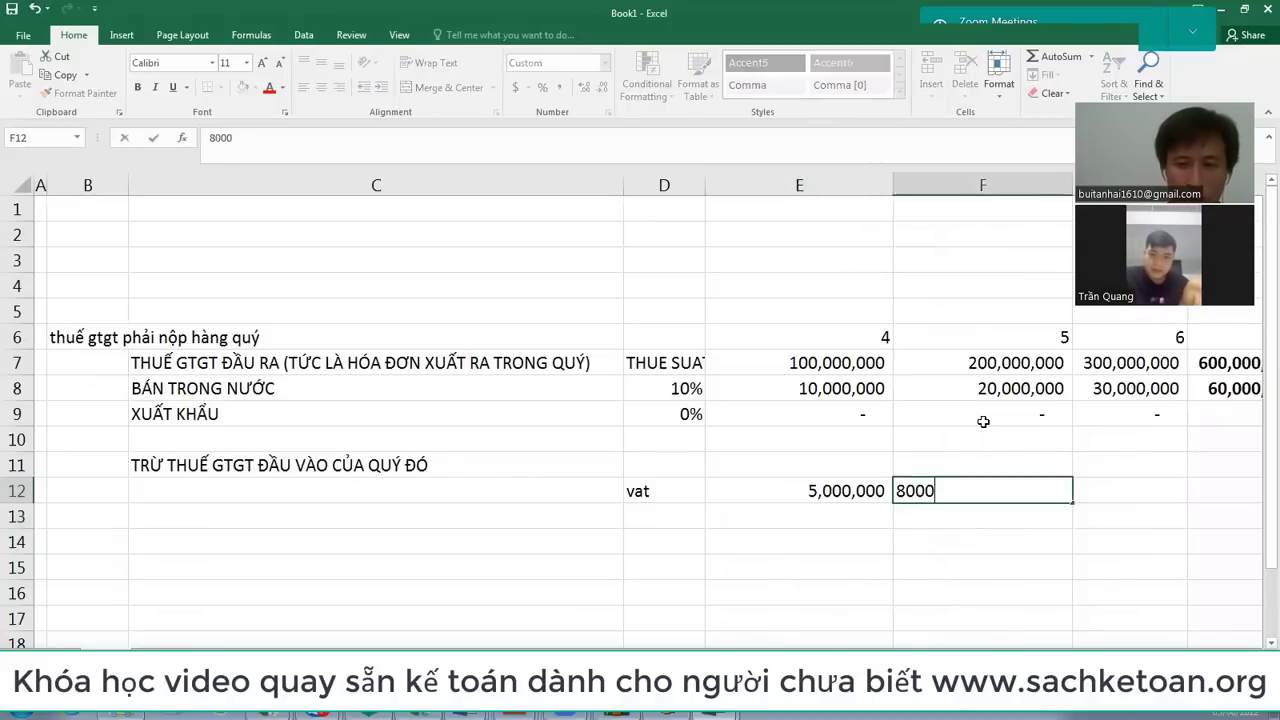
pyautogui.press('Right')
pyautogui.write('15,000,000')
pyautogui.press('Left')
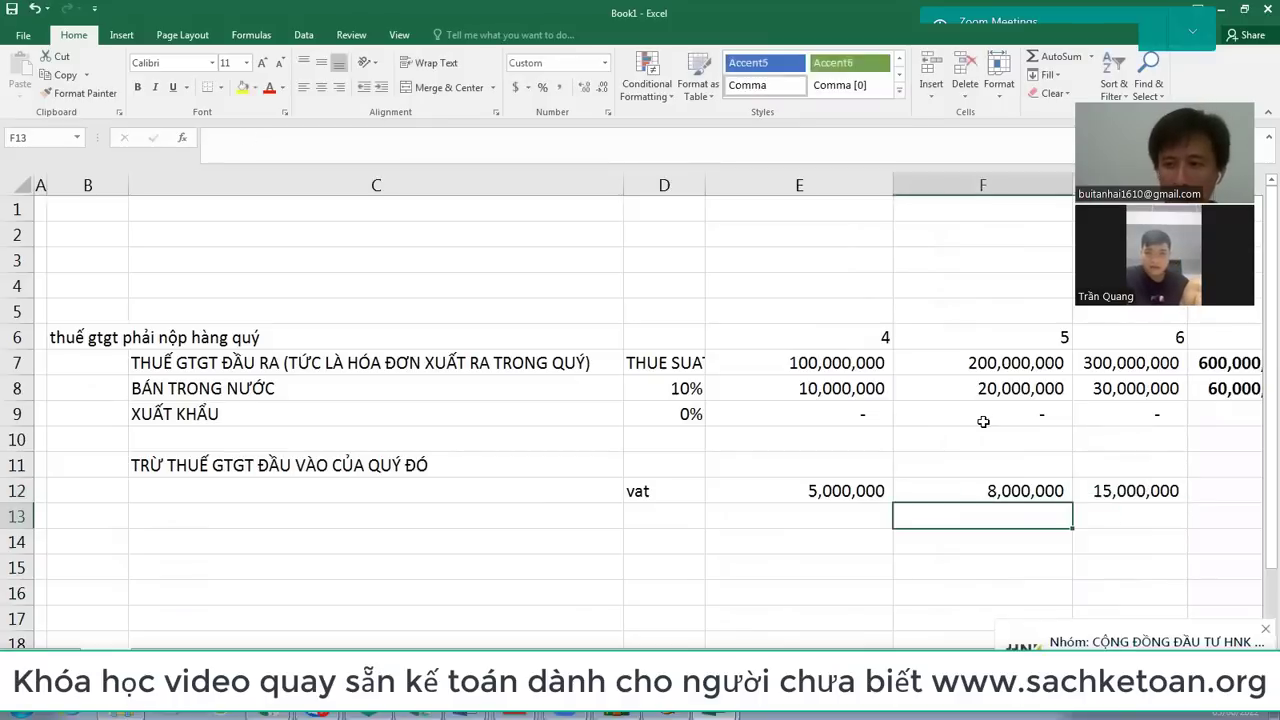
# Step: Sum E12:G12 in H12 to get 28,000,000 and make the total bold
pyautogui.press('Right')
pyautogui.press('Right')
pyautogui.press('Right')
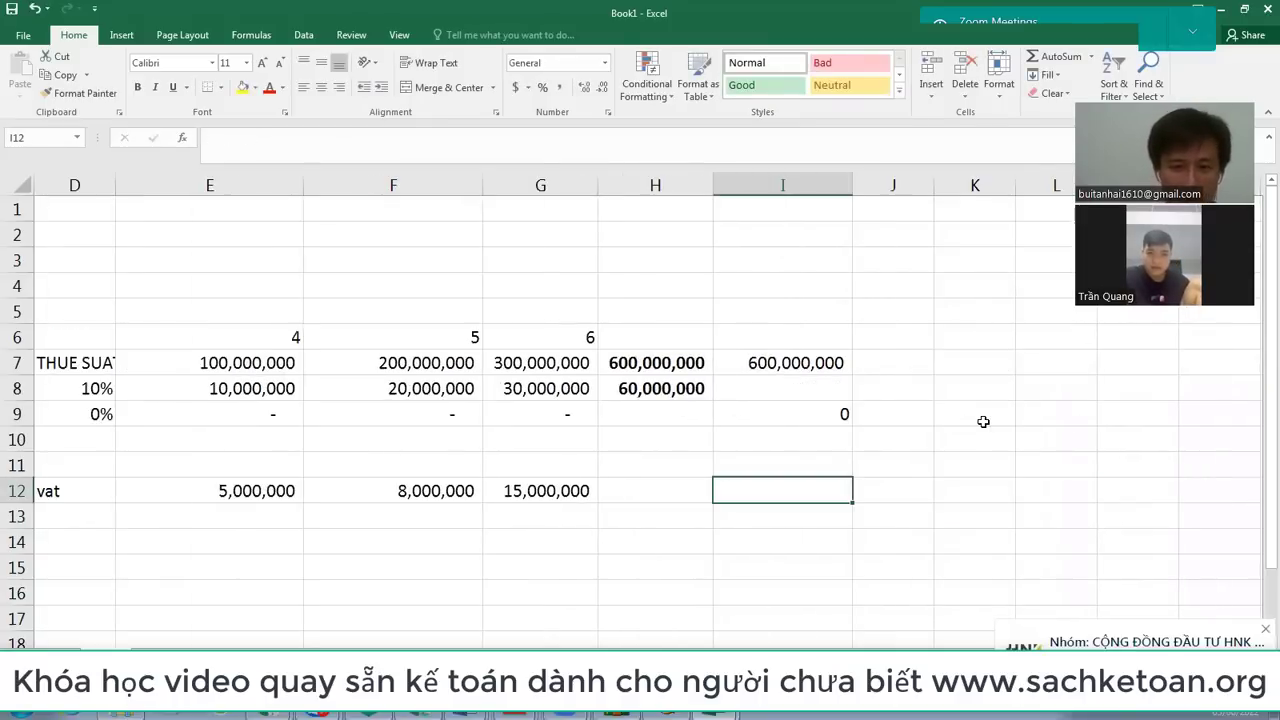
pyautogui.press('Left')
pyautogui.write('=SUM')
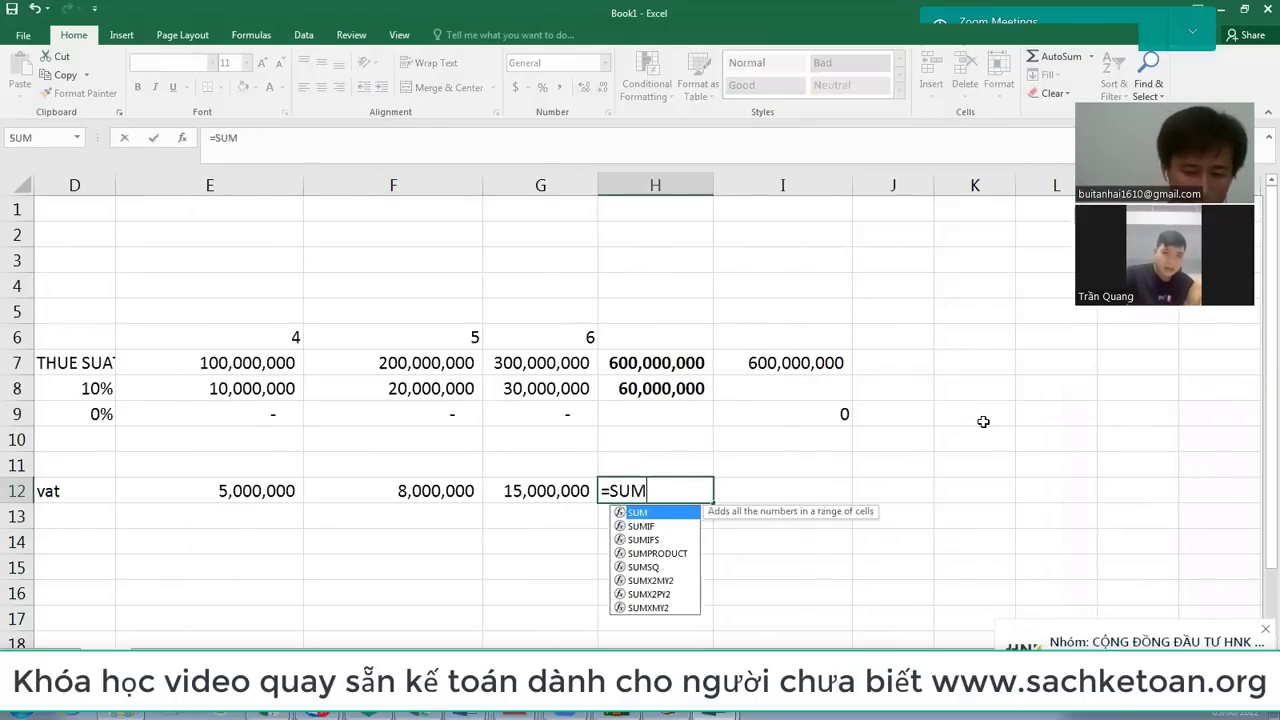
pyautogui.write('(')
pyautogui.press('Left')
pyautogui.hotkey('shift', 'Left')
pyautogui.hotkey('shift', 'Left')
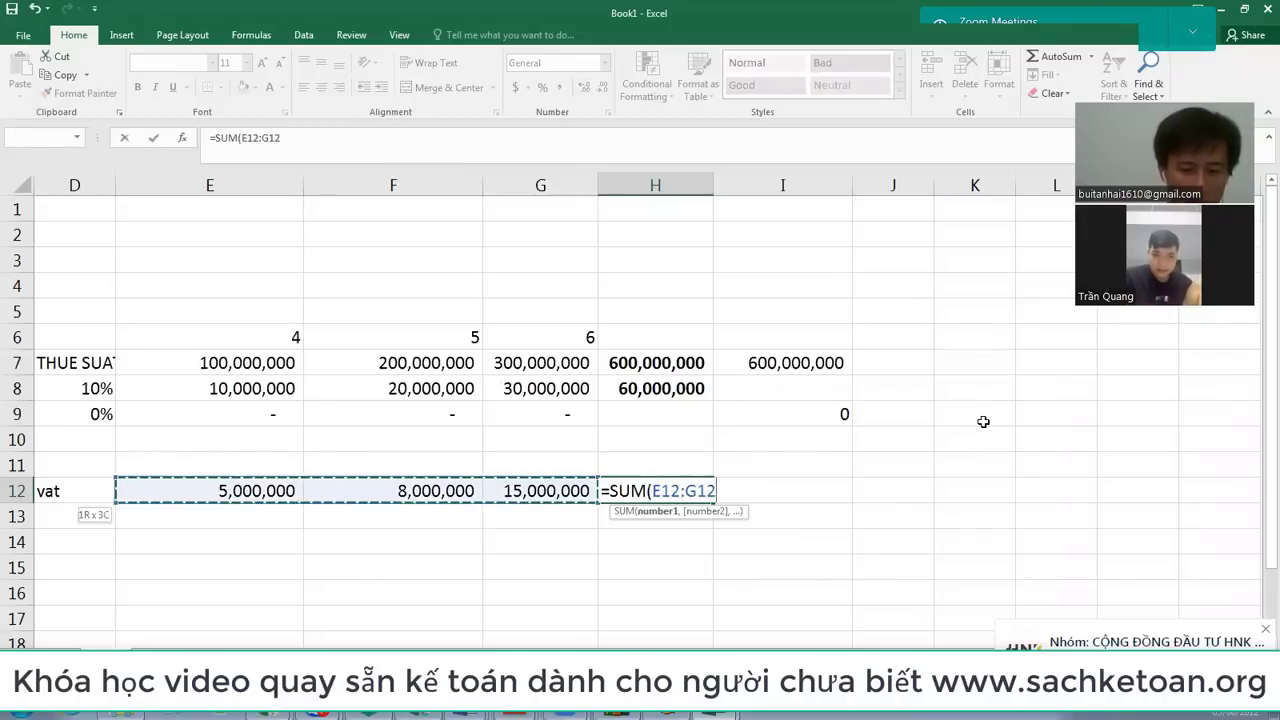
pyautogui.write(')')
pyautogui.press('Return')
pyautogui.press('Up')
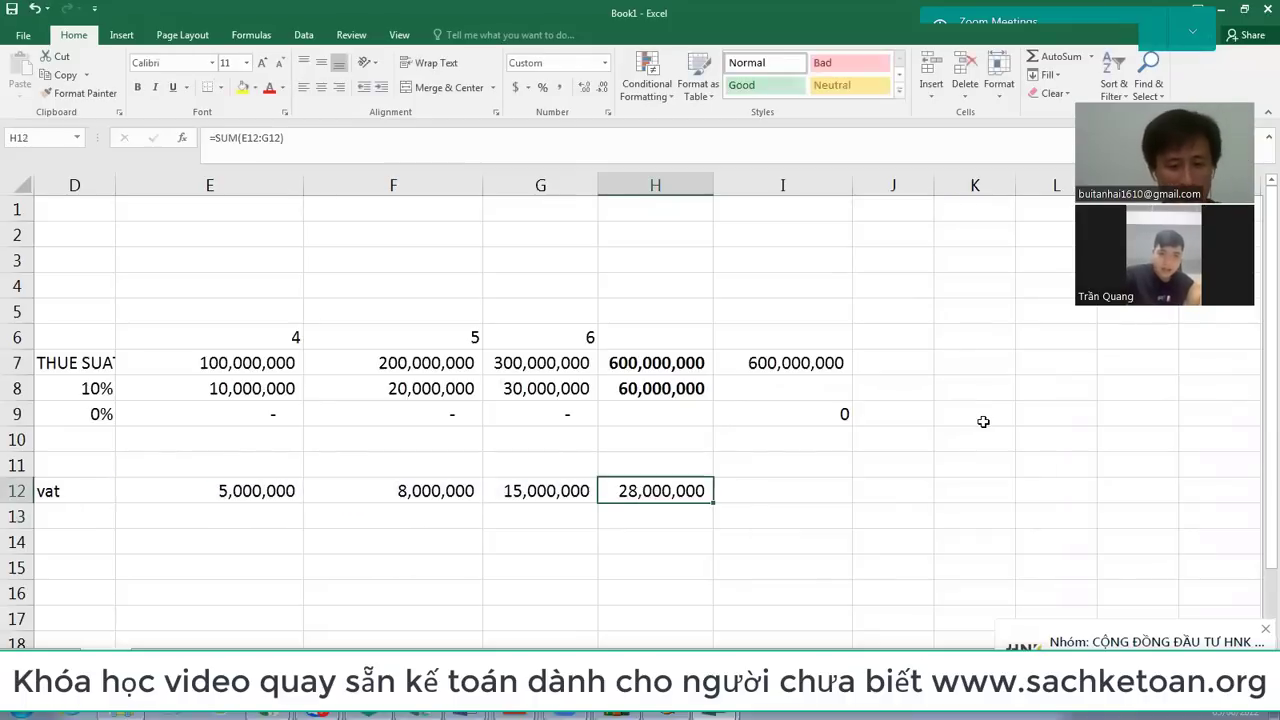
pyautogui.hotkey('ctrl', 'b')
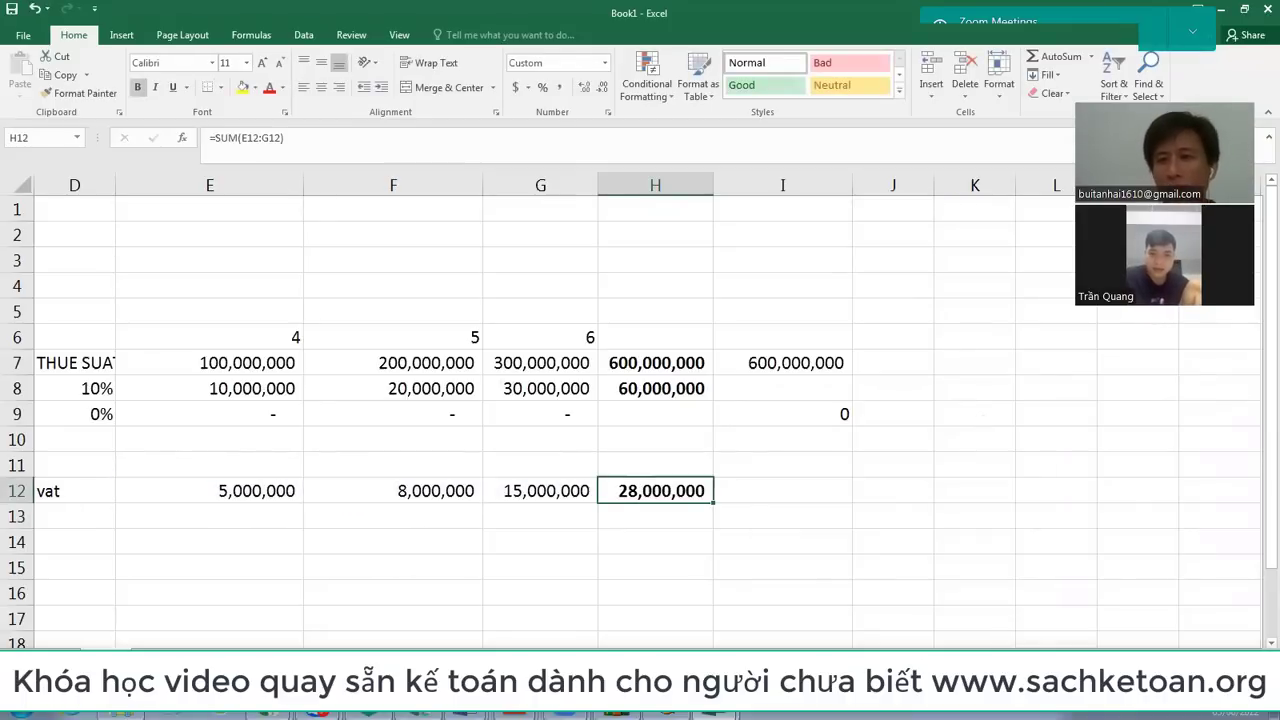
pyautogui.press('Up')
pyautogui.press('Up')
pyautogui.press('Up')
pyautogui.press('Up')
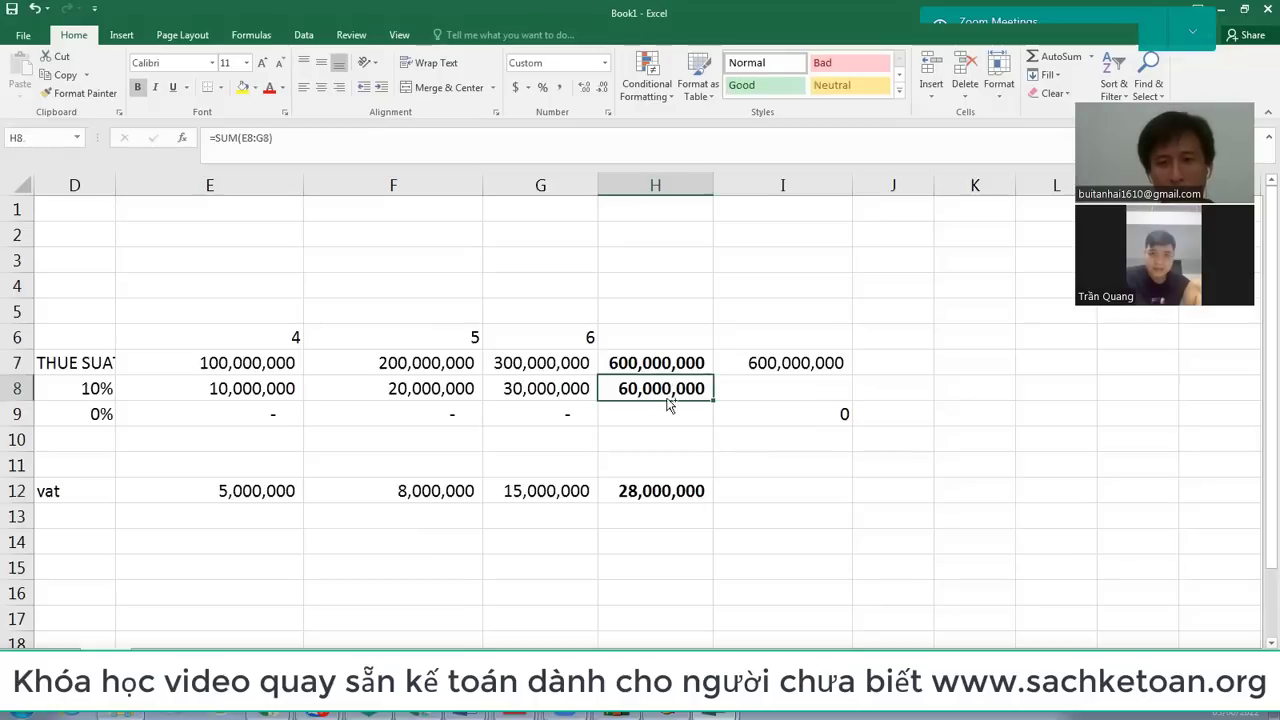
# Step: Fill the H8 output total yellow and the H12 input total red
pyautogui.keyDown('ctrl'); pyautogui.click(653, 489); pyautogui.keyUp('ctrl')
pyautogui.click(243, 87)
pyautogui.click(685, 439)
pyautogui.click(664, 490)
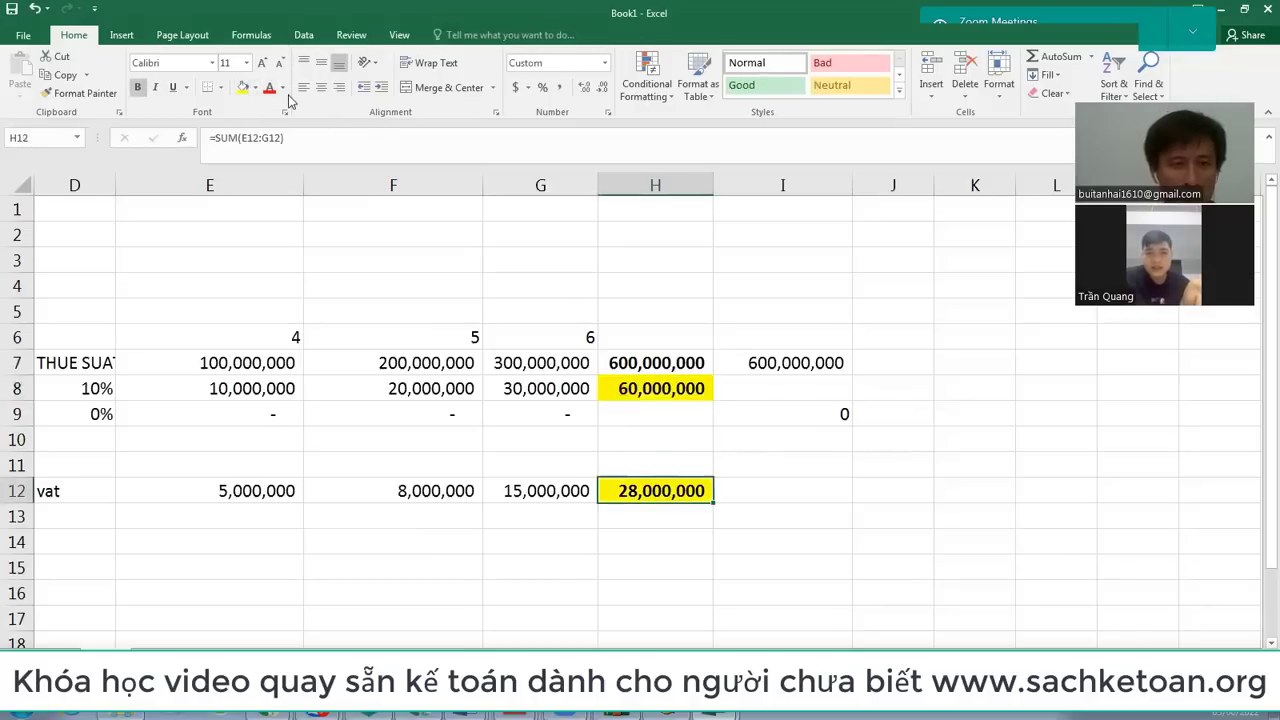
pyautogui.click(255, 88)
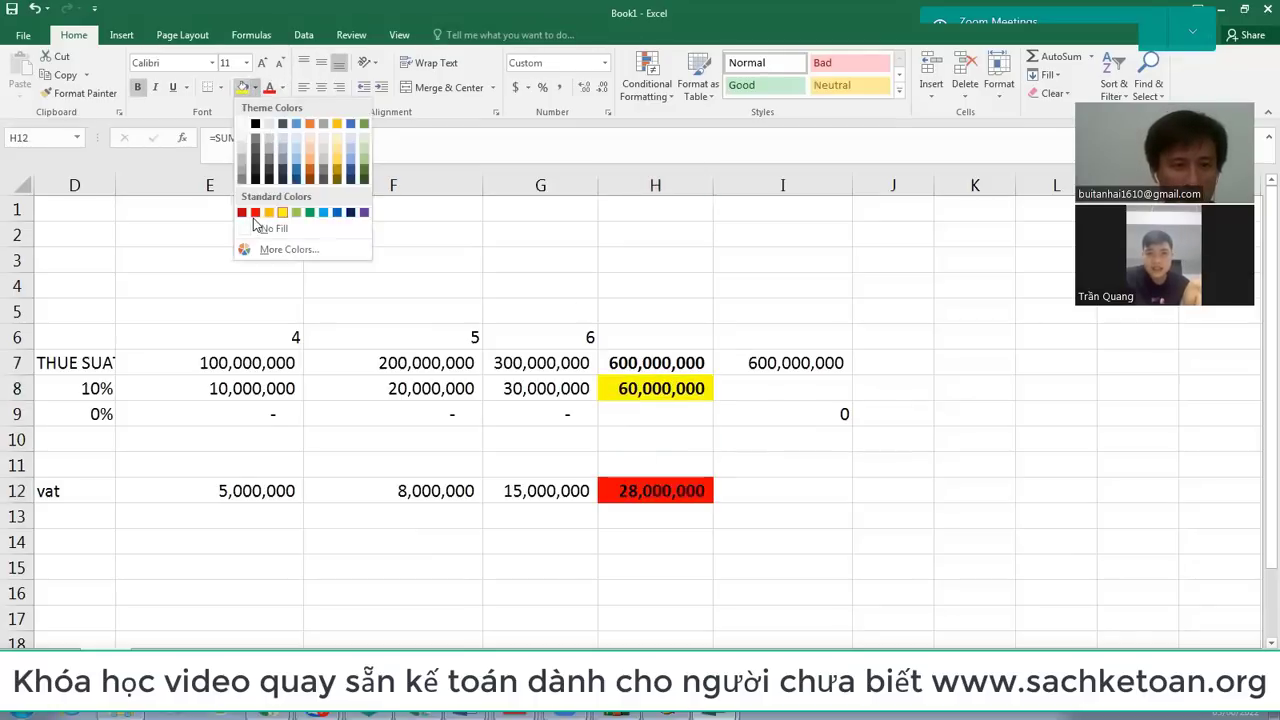
pyautogui.click(255, 213)
# Step: Type 'THUẾ PHẢI NỘP VỀ gtgt' in F14 and begin an H14 formula referencing H8
pyautogui.click(543, 533)
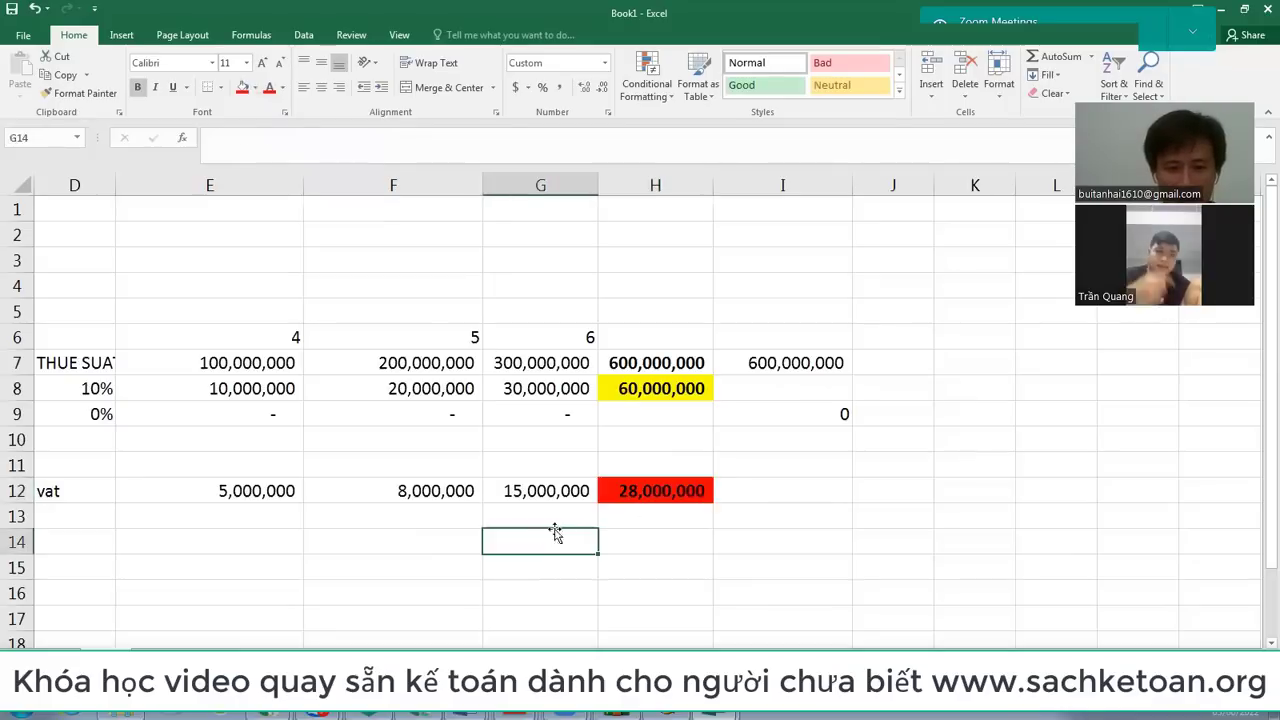
pyautogui.press('Left')
pyautogui.press('Right')
pyautogui.press('Left')
pyautogui.write('THUẾ PHẢI NỘP')
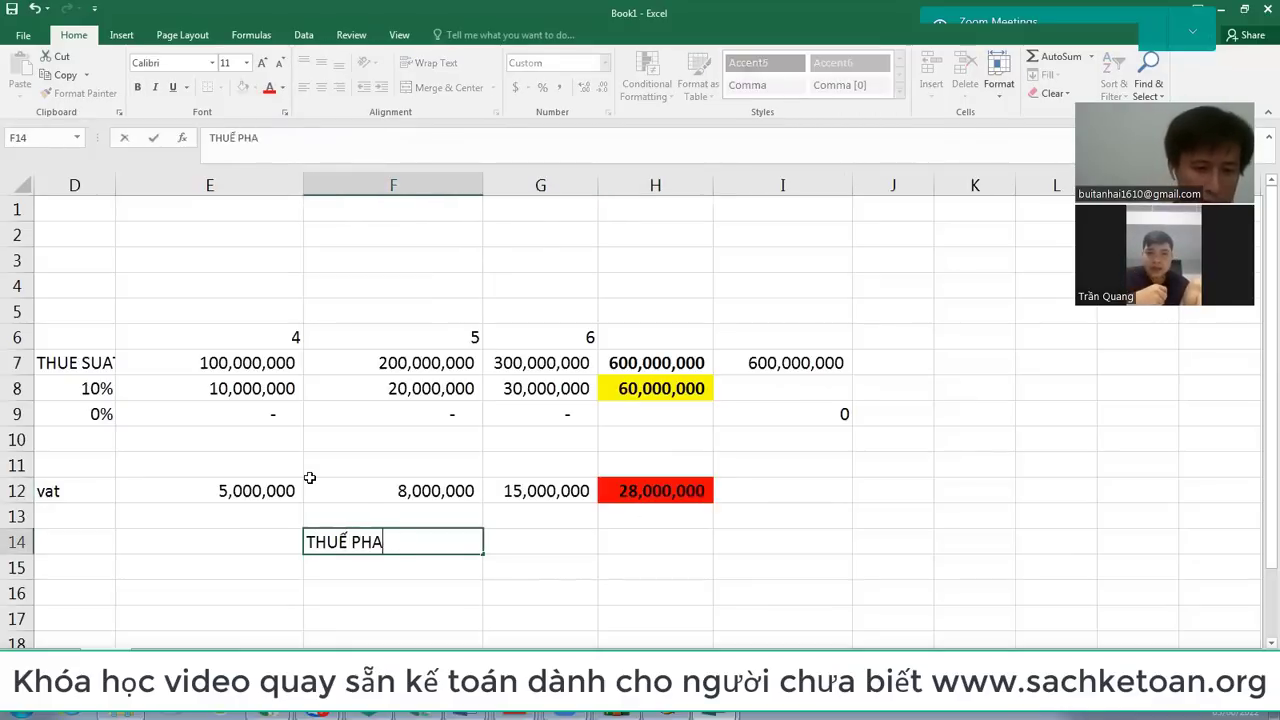
pyautogui.write(' VỀ ')
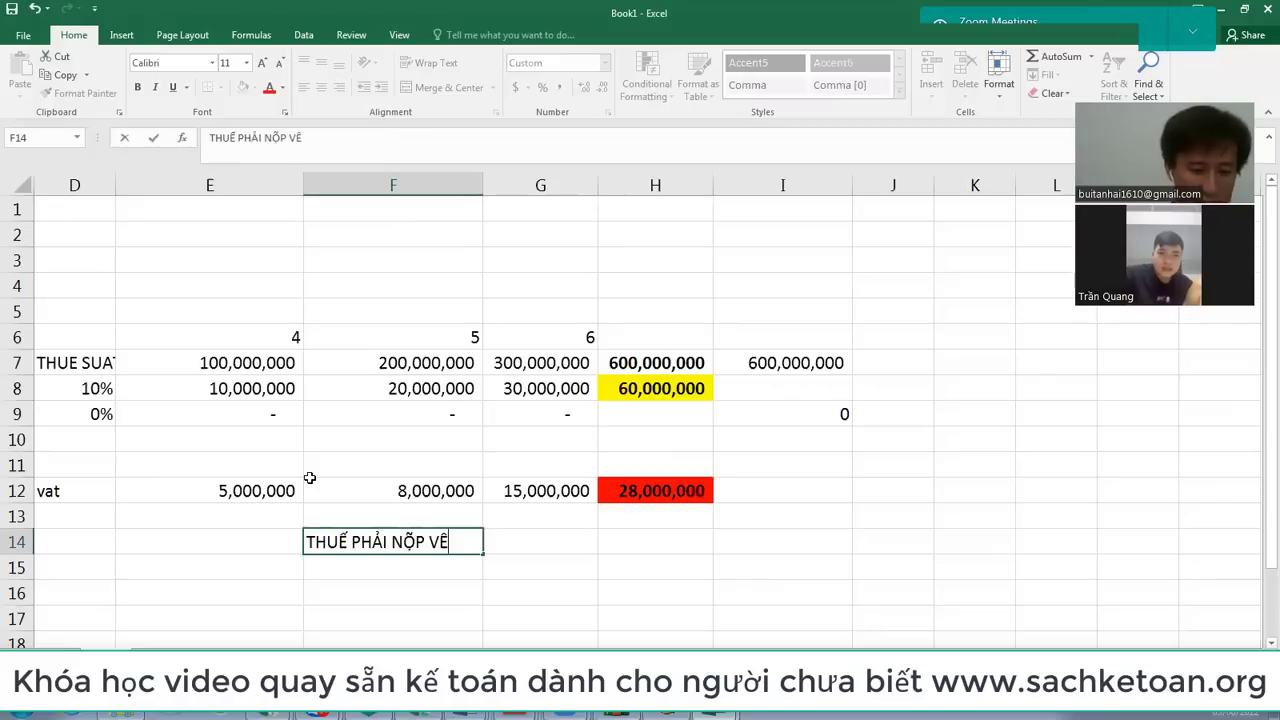
pyautogui.write('gtgt')
pyautogui.press('Return')
pyautogui.press('Up')
pyautogui.press('Right')
pyautogui.press('Right')
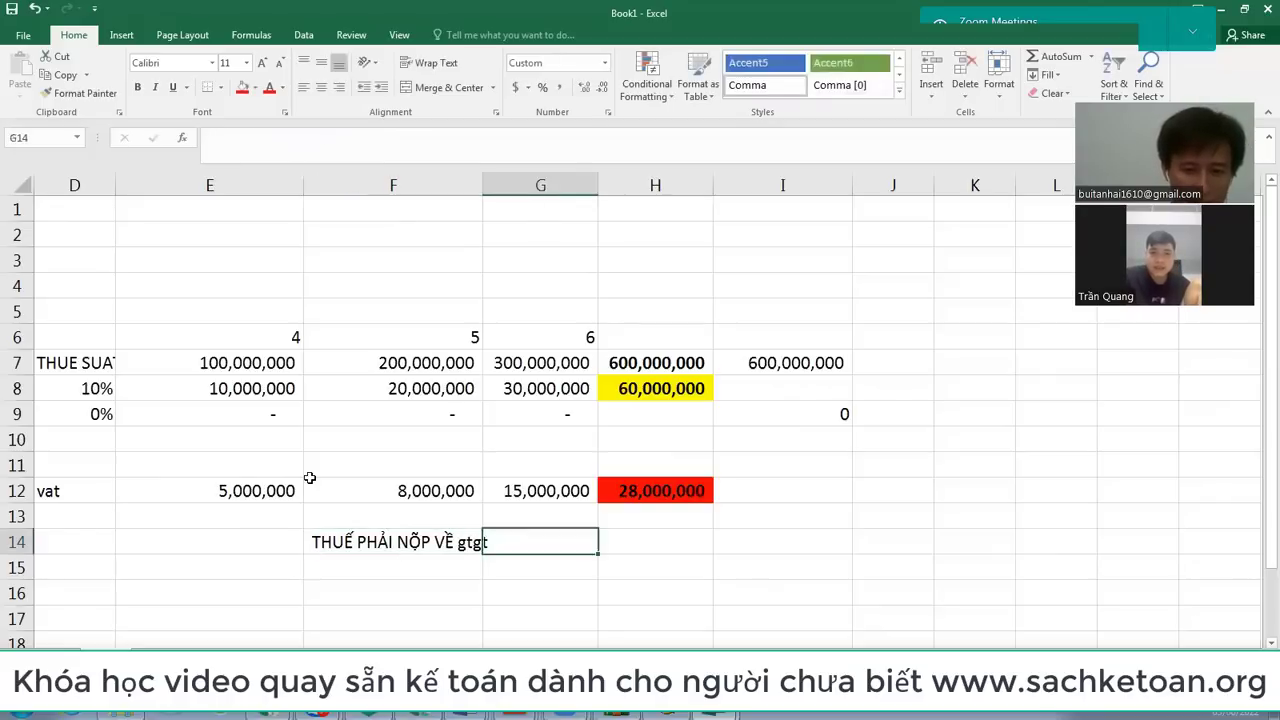
pyautogui.write('=')
pyautogui.press('Up')
pyautogui.press('Up')
pyautogui.press('Up')
pyautogui.press('Up')
pyautogui.press('Up')
pyautogui.press('Up')
# Step: Complete H14 as =H8-H12, giving 32,000,000 VAT payable
pyautogui.write('-')
pyautogui.press('Up')
pyautogui.press('Up')
pyautogui.press('Return')
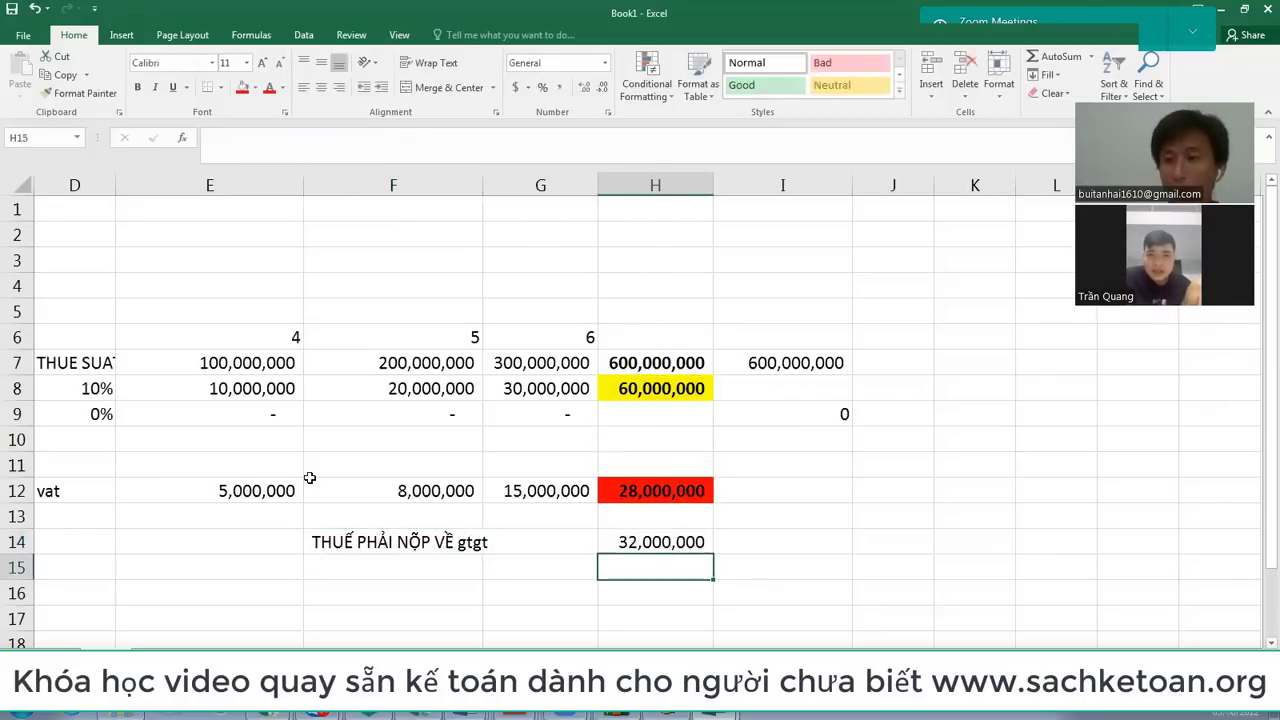
pyautogui.press('Up')
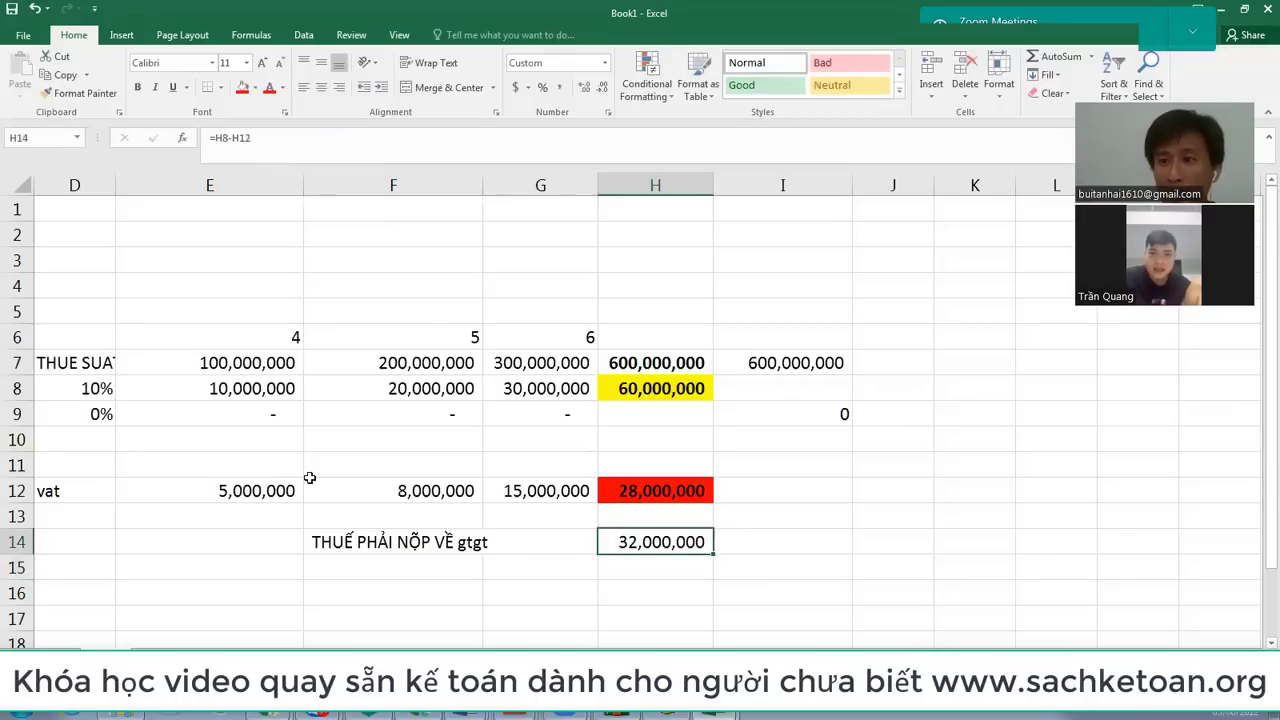
# Step: Fill the month headers 4, 5, 6 in E6:G6 red
pyautogui.moveTo(268, 327); pyautogui.dragTo(569, 335)
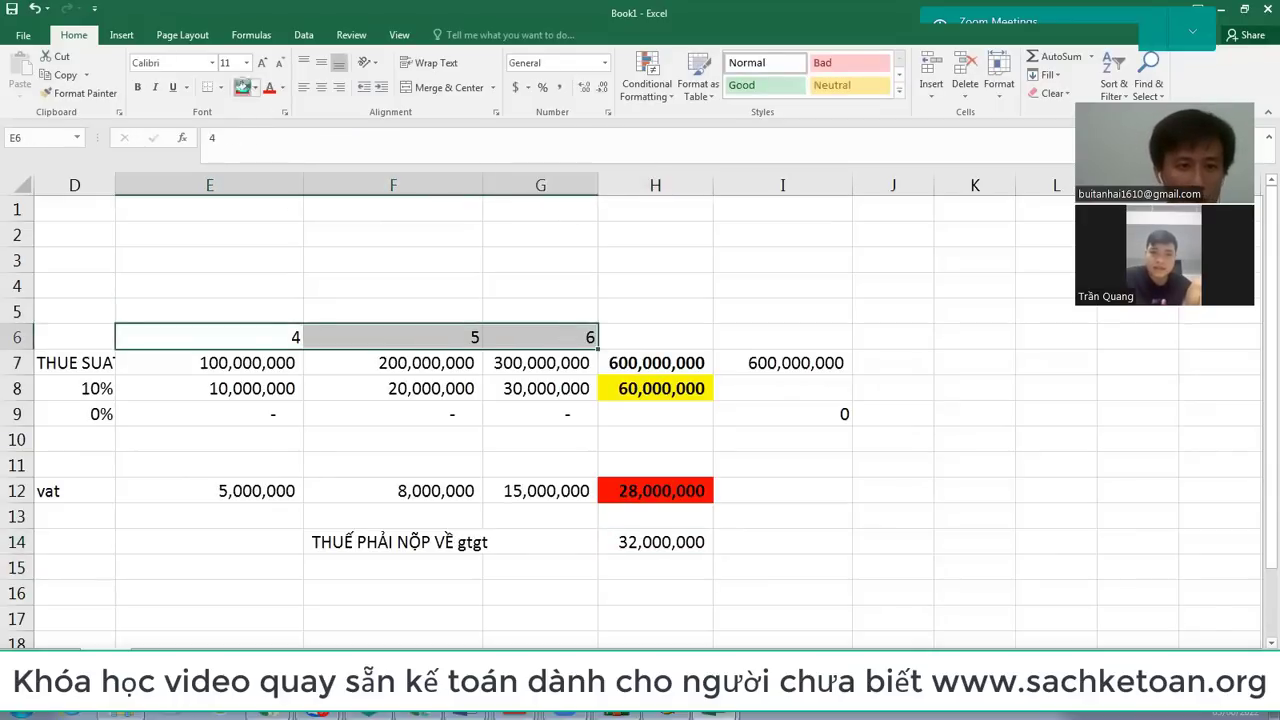
pyautogui.click(242, 88)
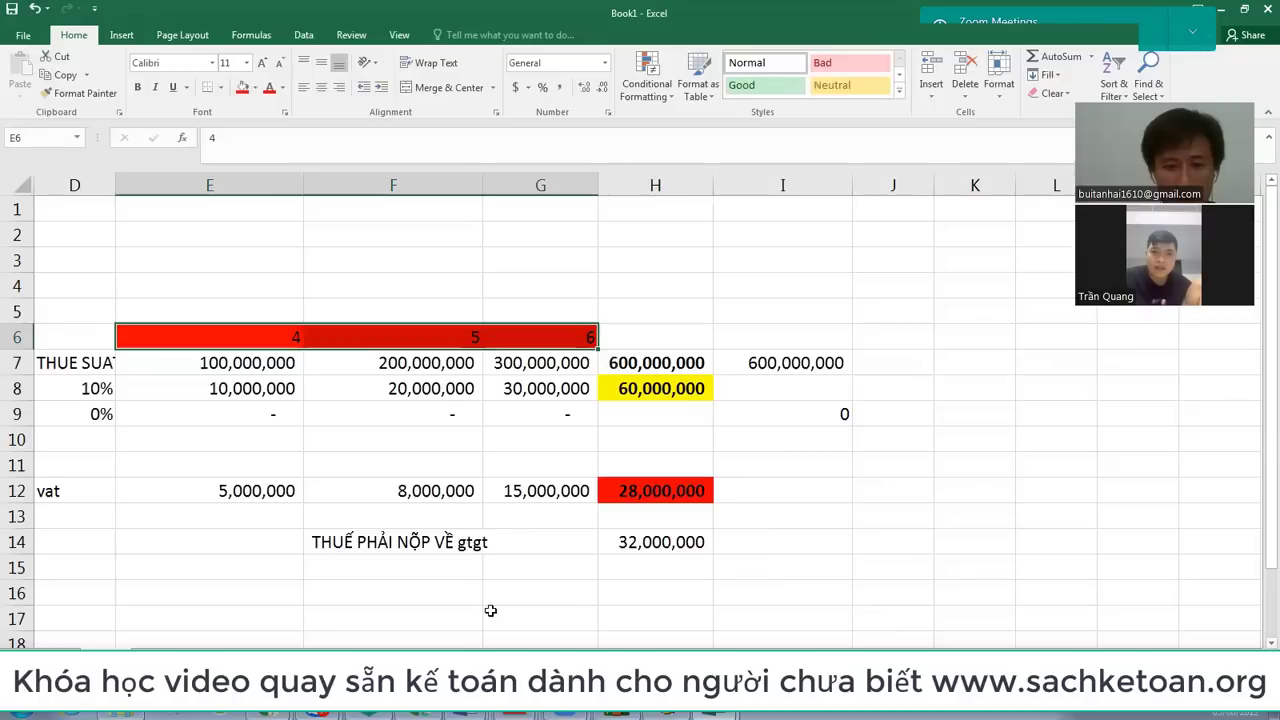
pyautogui.click(500, 594)
# Step: Write the G16 note that VAT is paid with the declaration, deadline 31/7/2022, in bold
pyautogui.write('Ngày')
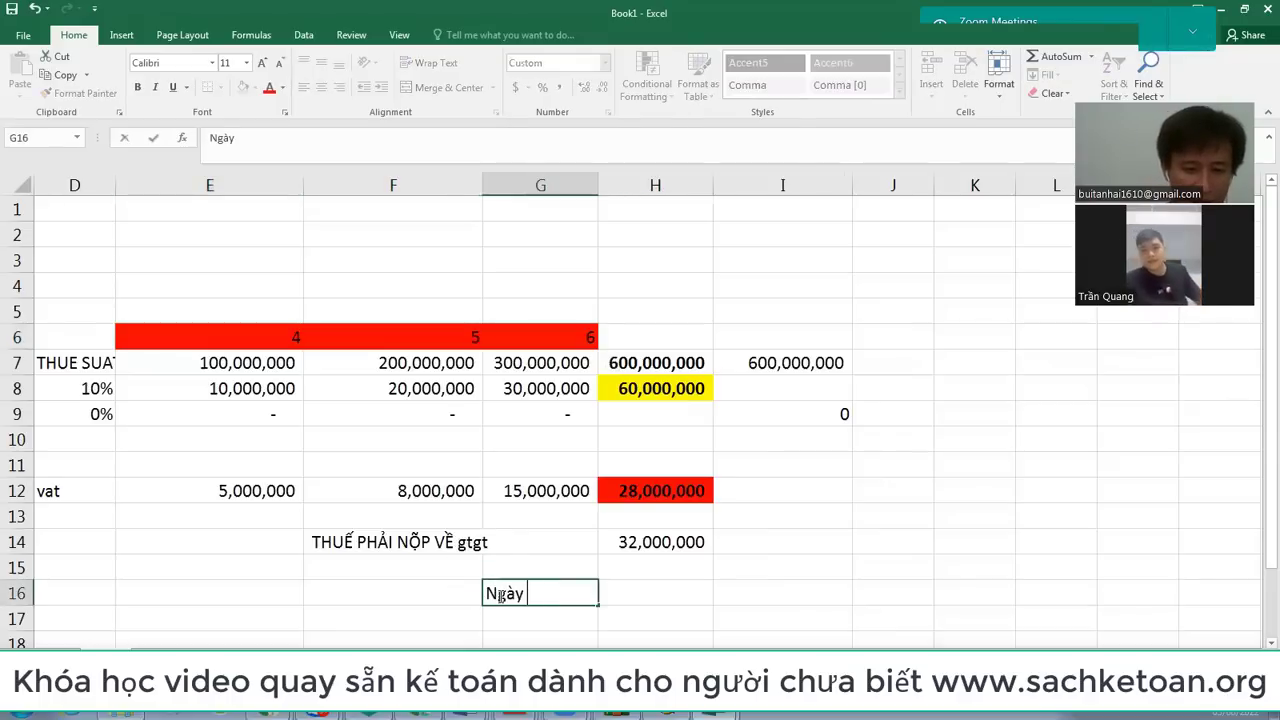
pyautogui.write(' nộp tiề')
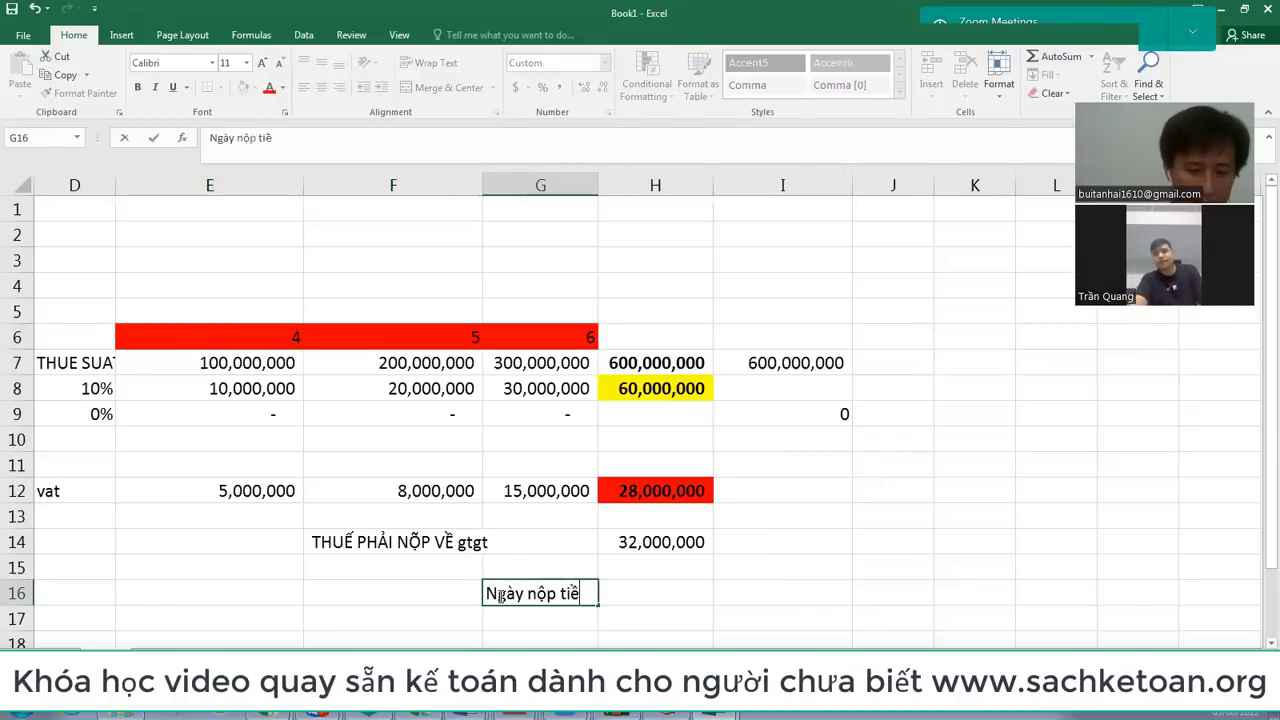
pyautogui.write('n thuế la')
pyautogui.write(' cùng ')
pyautogui.write('với nagy2 n')
pyautogui.press('BackSpace')
pyautogui.press('BackSpace')
pyautogui.press('BackSpace')
pyautogui.write('gày noộp ti7')
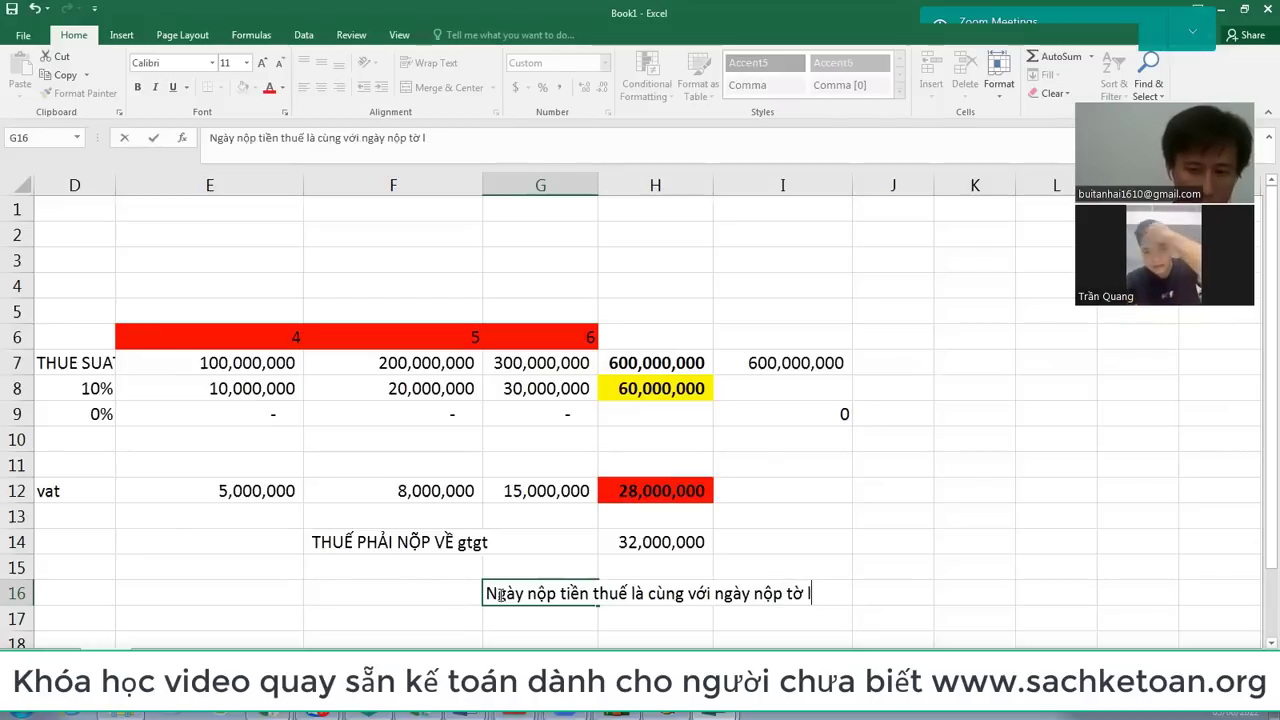
pyautogui.write('khai tức')
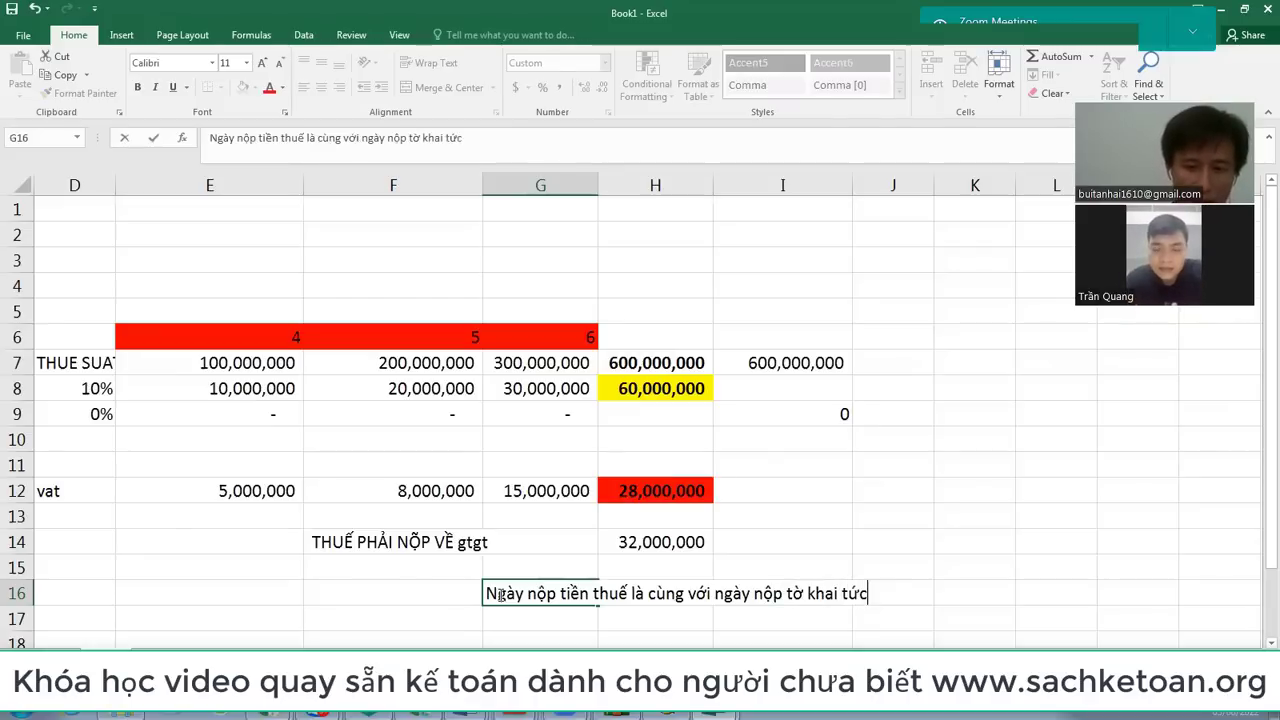
pyautogui.write(' la ngày cuối là ngày ')
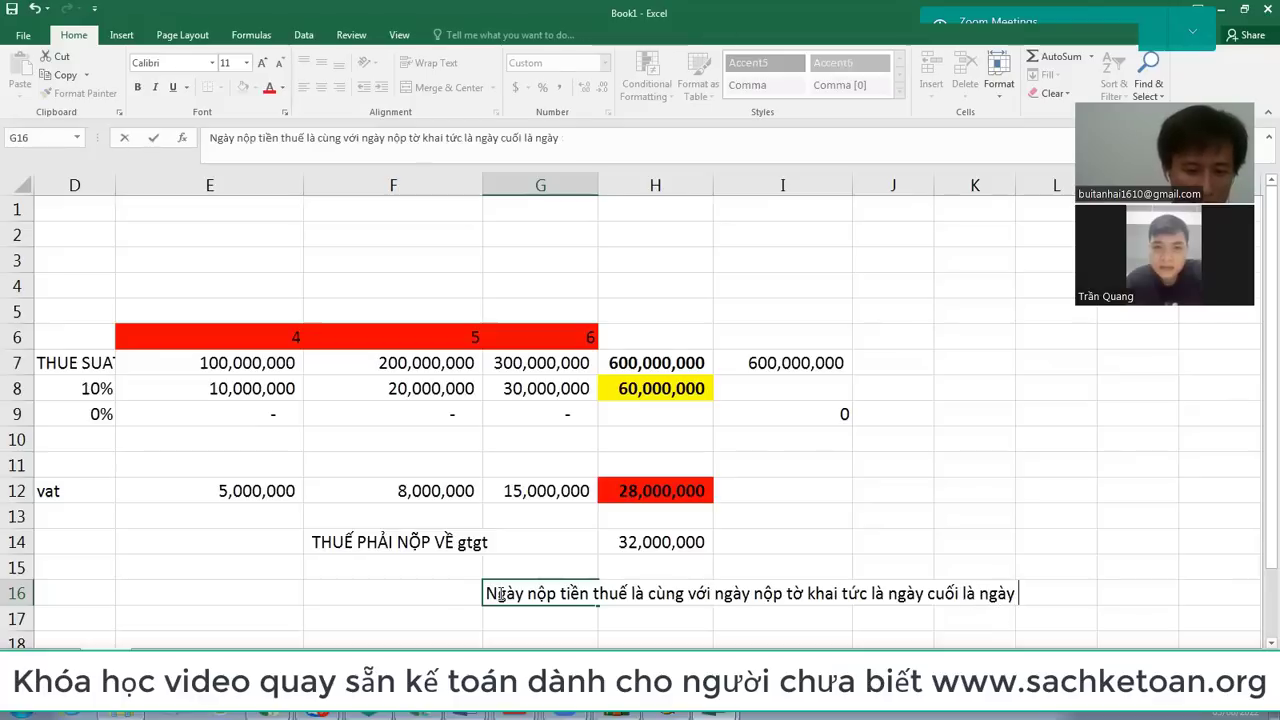
pyautogui.write('31/7')
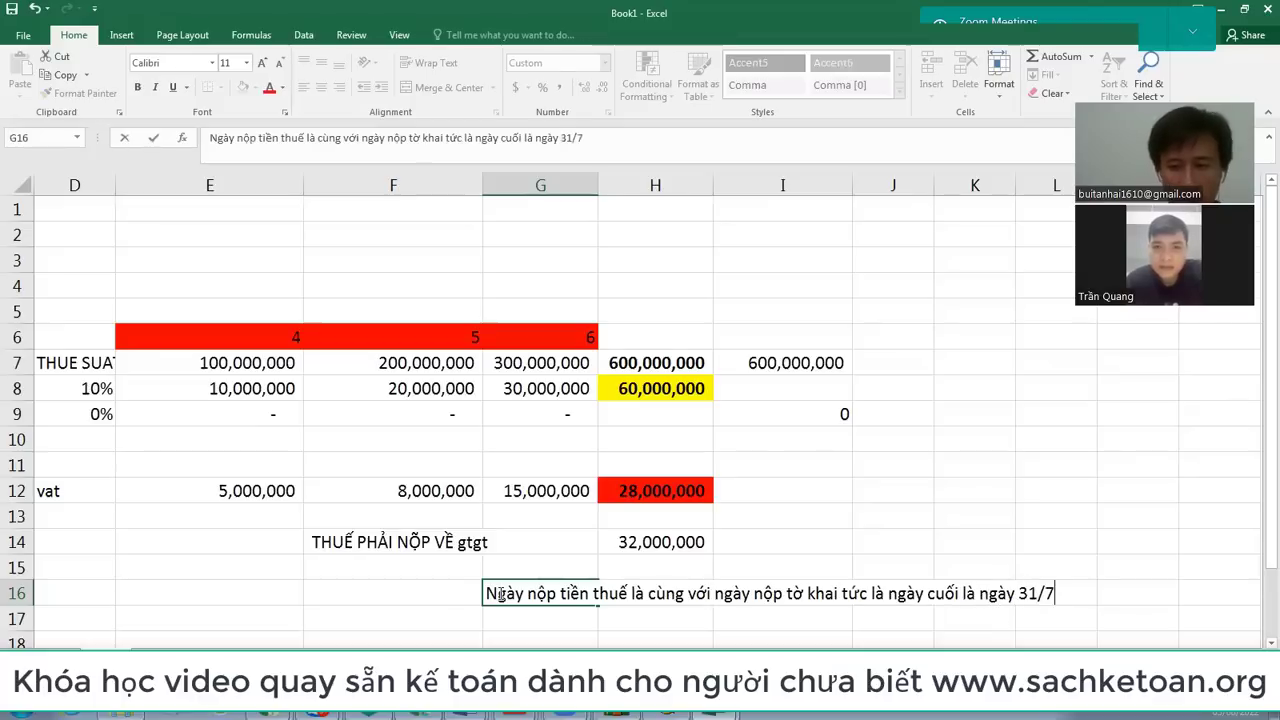
pyautogui.write('/2022')
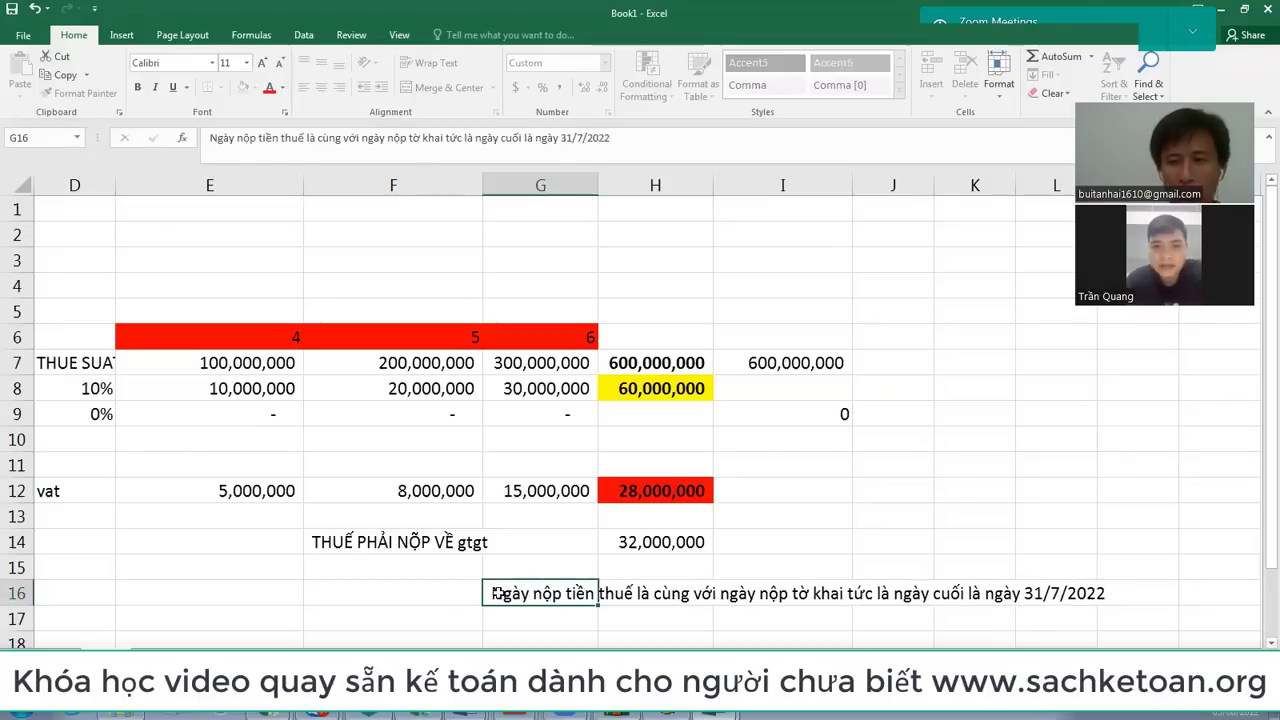
pyautogui.press('Return')
pyautogui.click(497, 593)
pyautogui.hotkey('ctrl', 'b')
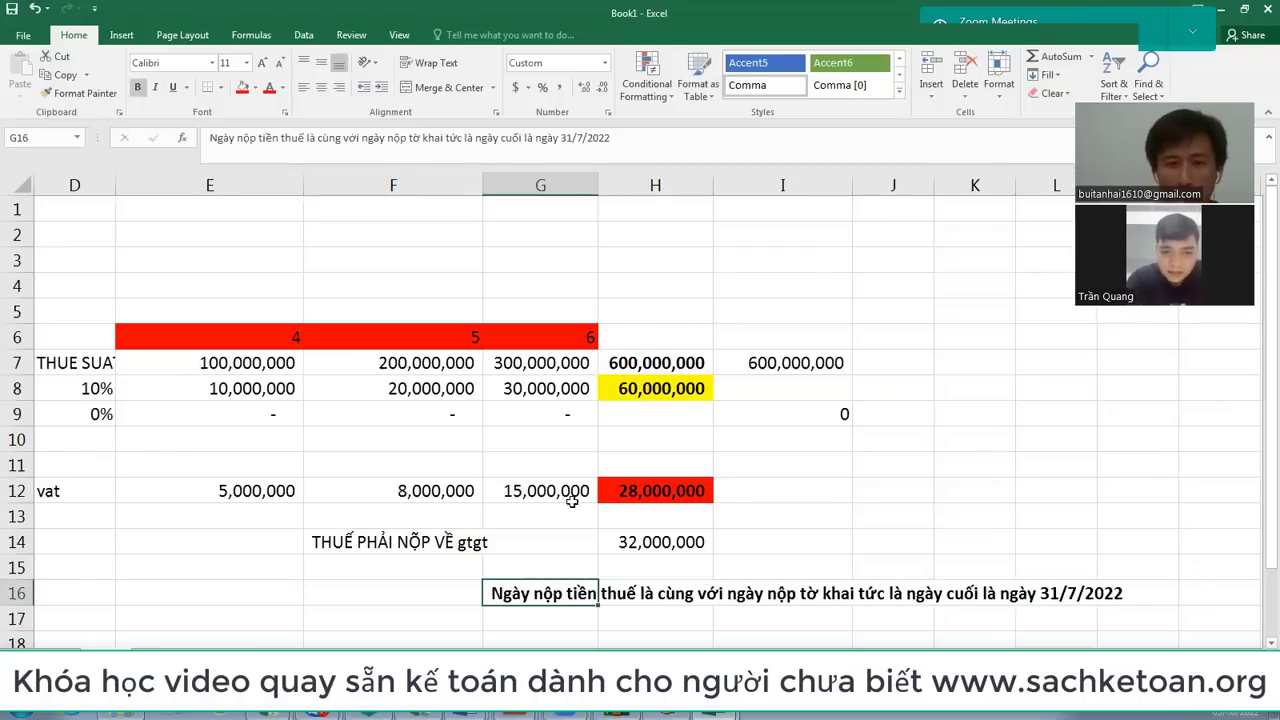
# Step: Enter =I9-H12 in I12, showing (28,000,000) carried-forward input VAT
pyautogui.moveTo(245, 388); pyautogui.dragTo(580, 390)
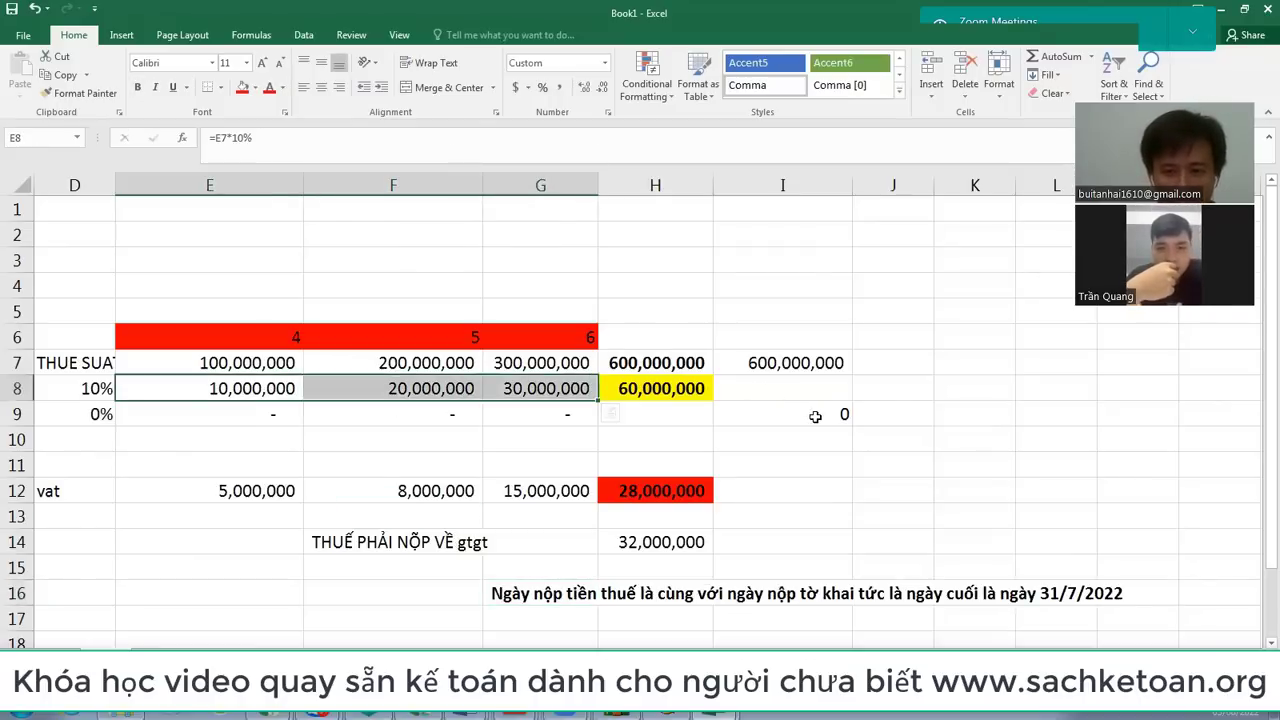
pyautogui.click(815, 416)
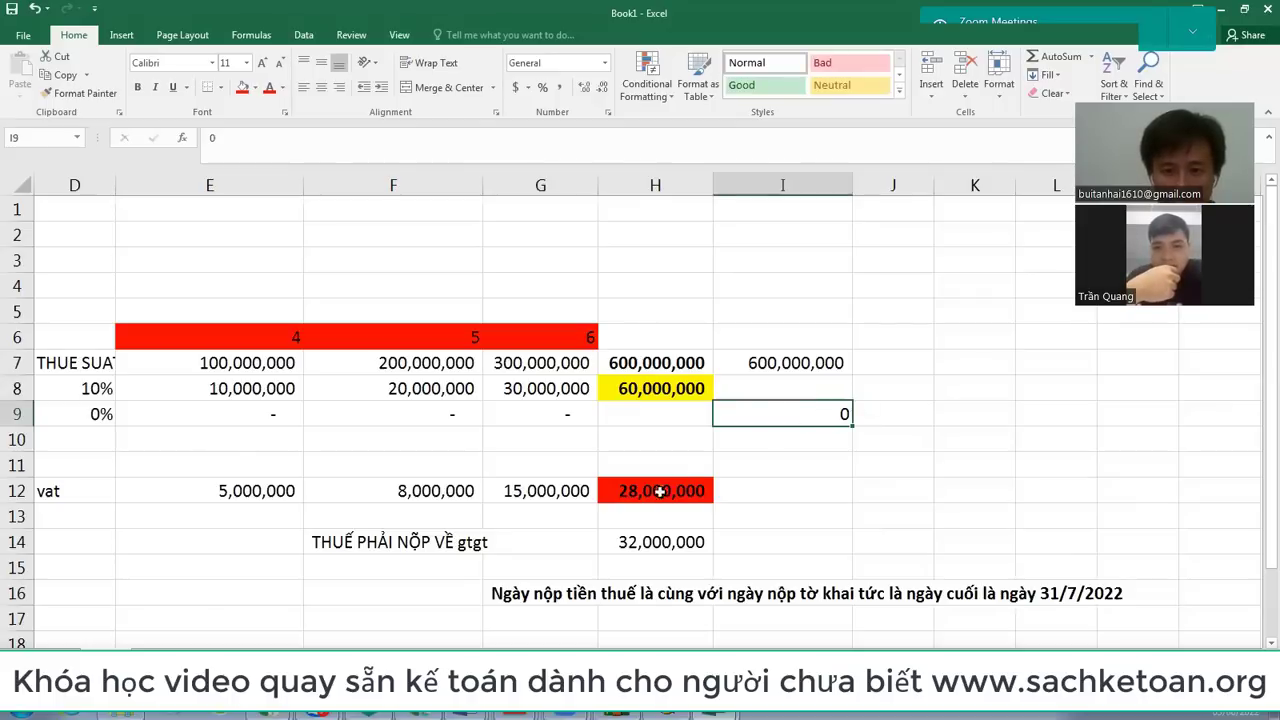
pyautogui.click(648, 494)
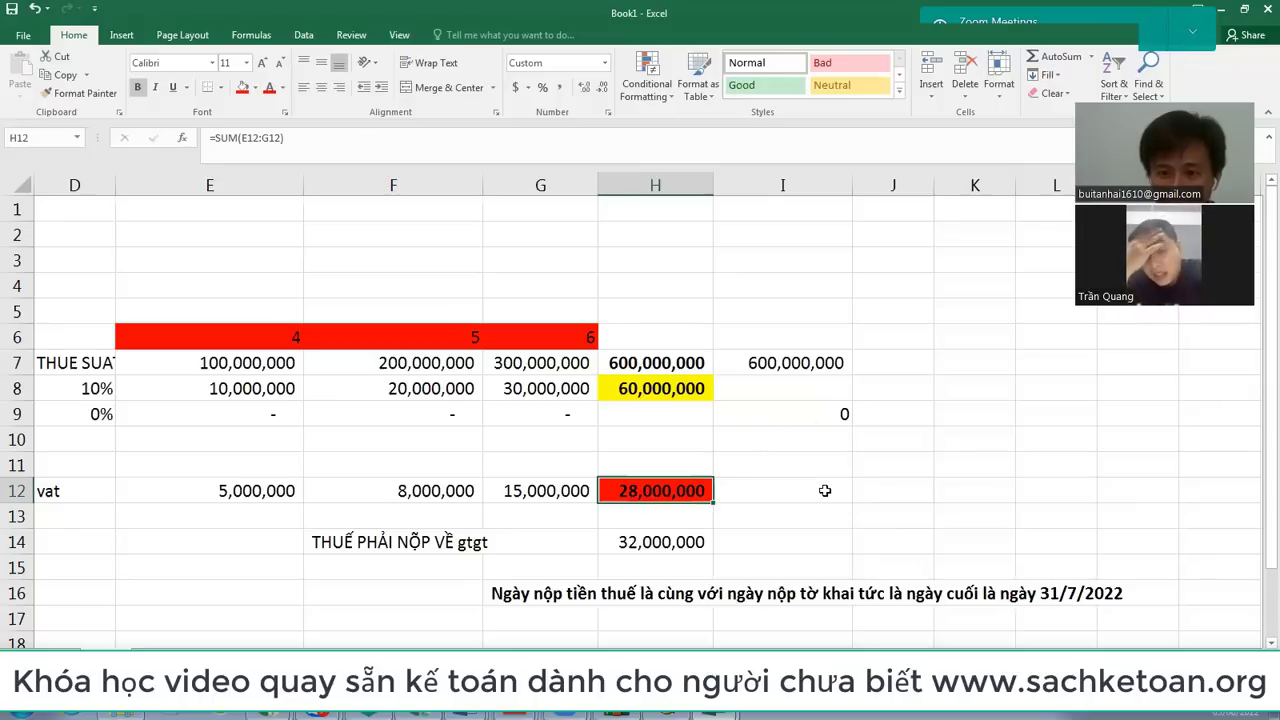
pyautogui.click(825, 490)
pyautogui.write('=')
pyautogui.press('Up')
pyautogui.press('Up')
pyautogui.press('Up')
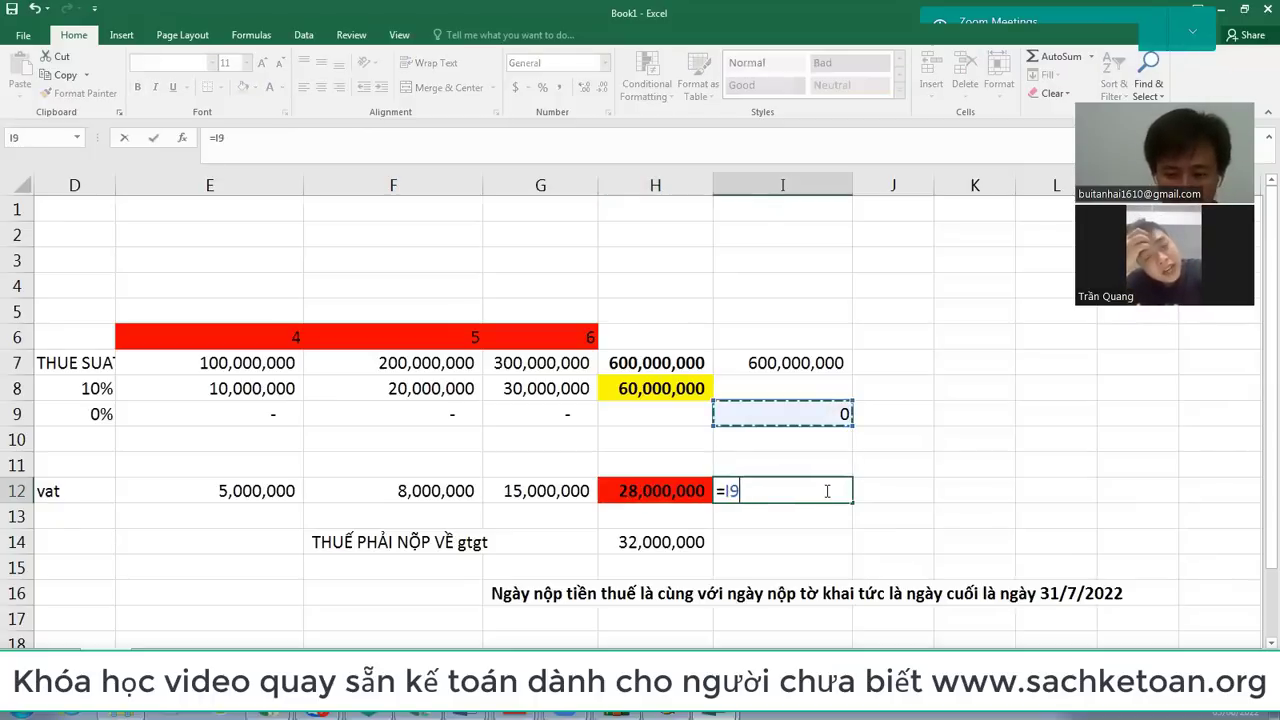
pyautogui.write('-')
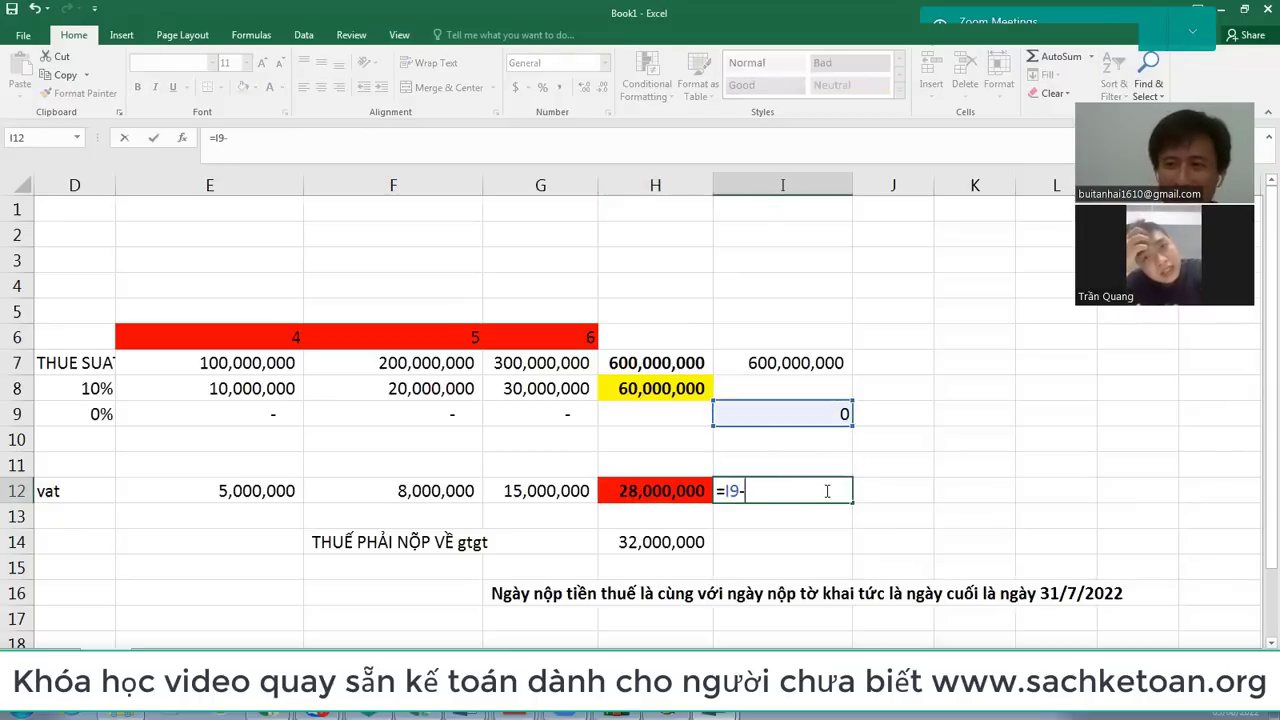
pyautogui.press('Left')
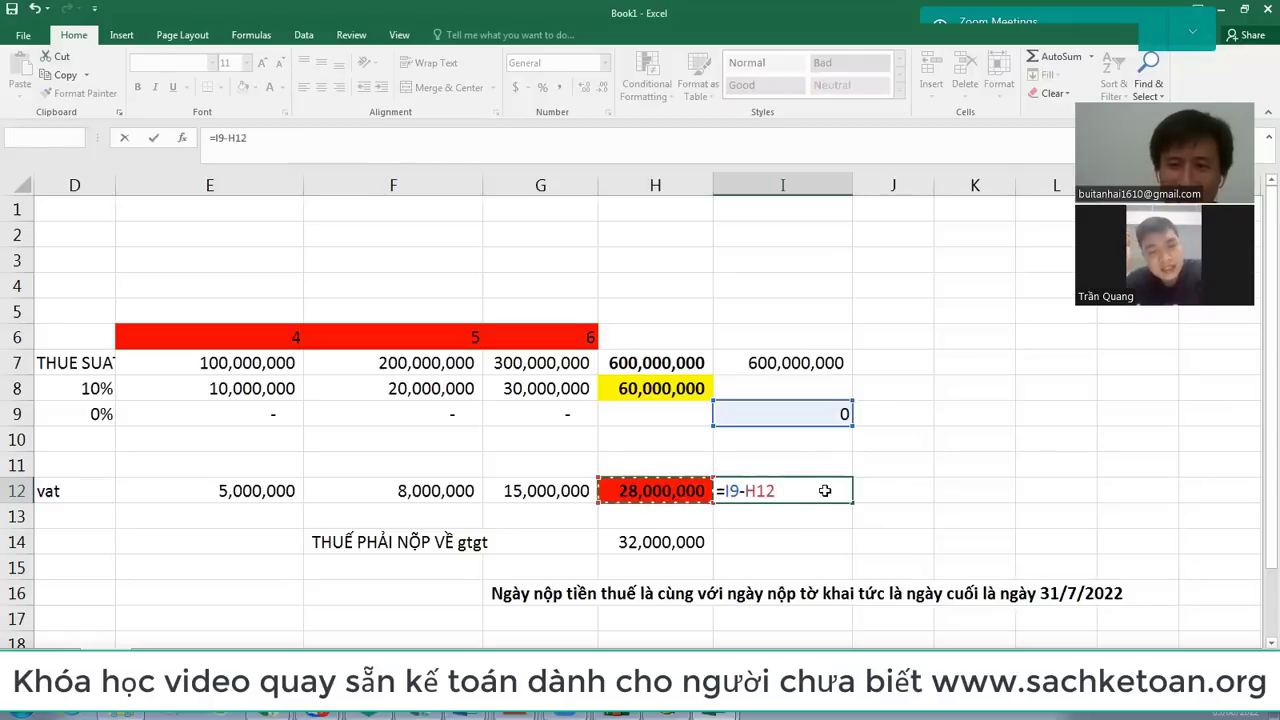
pyautogui.hotkey('ctrl', 'Return')
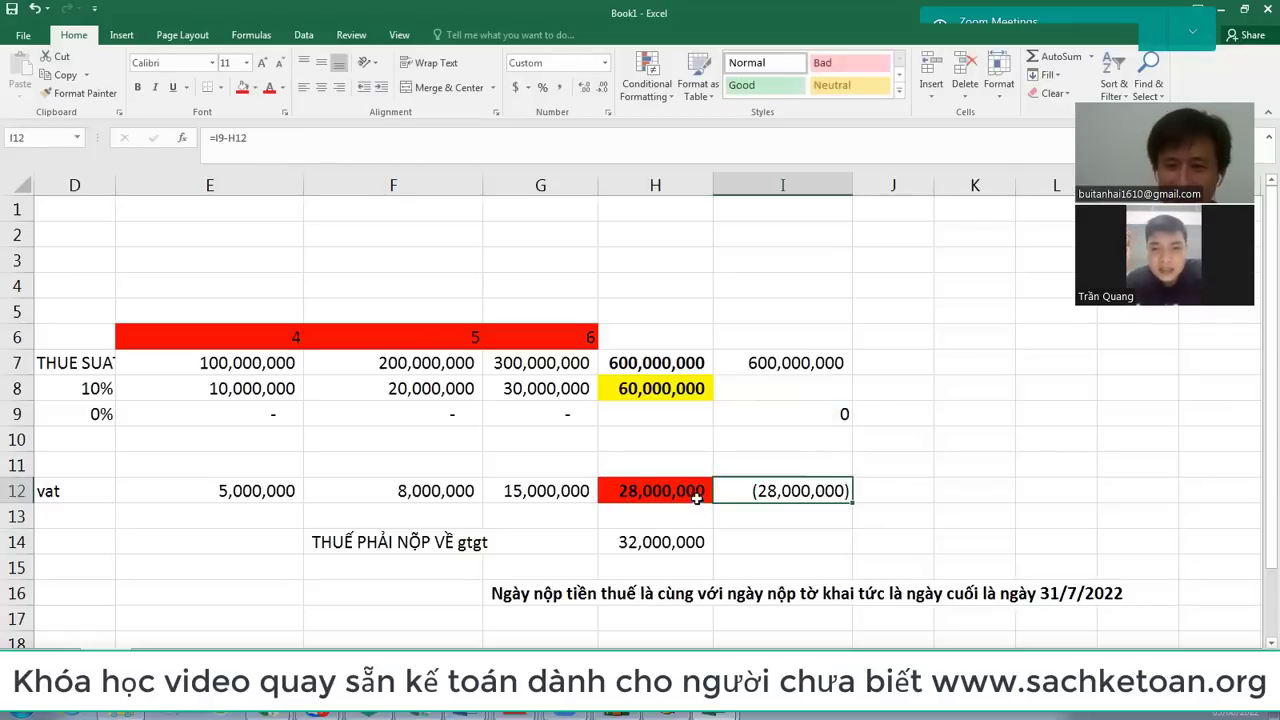
pyautogui.click(640, 485)
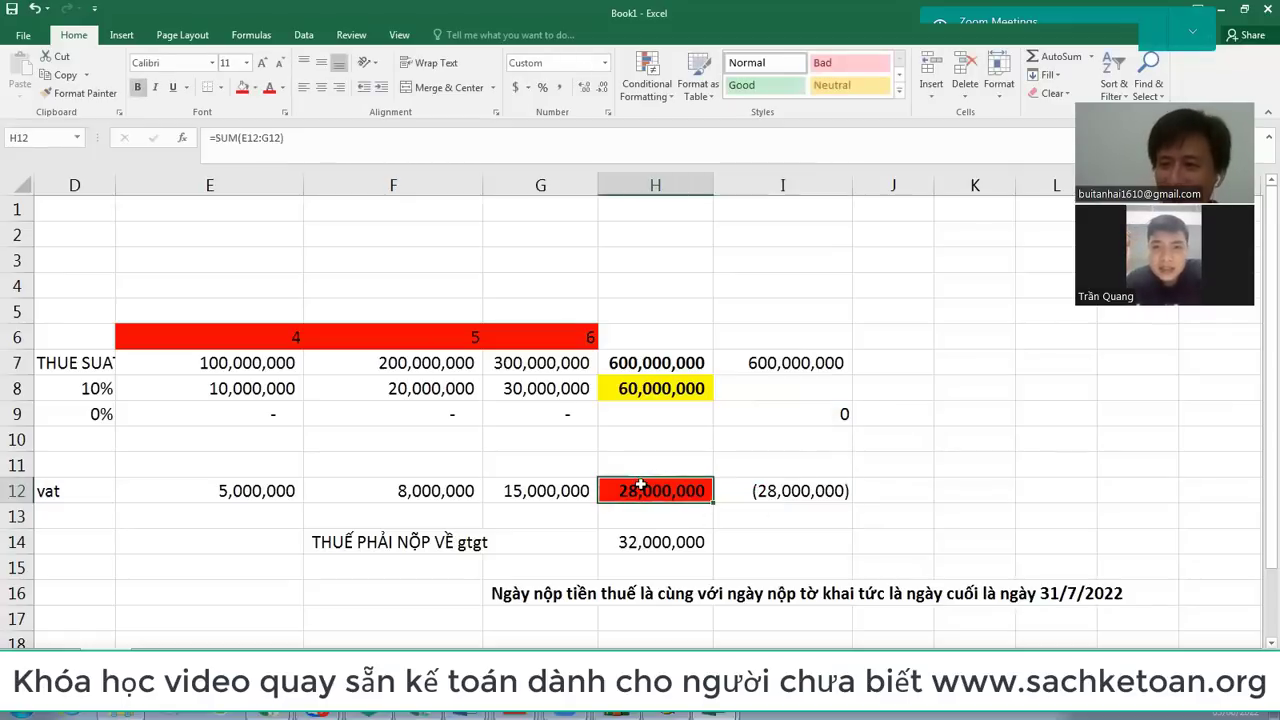
pyautogui.click(773, 491)
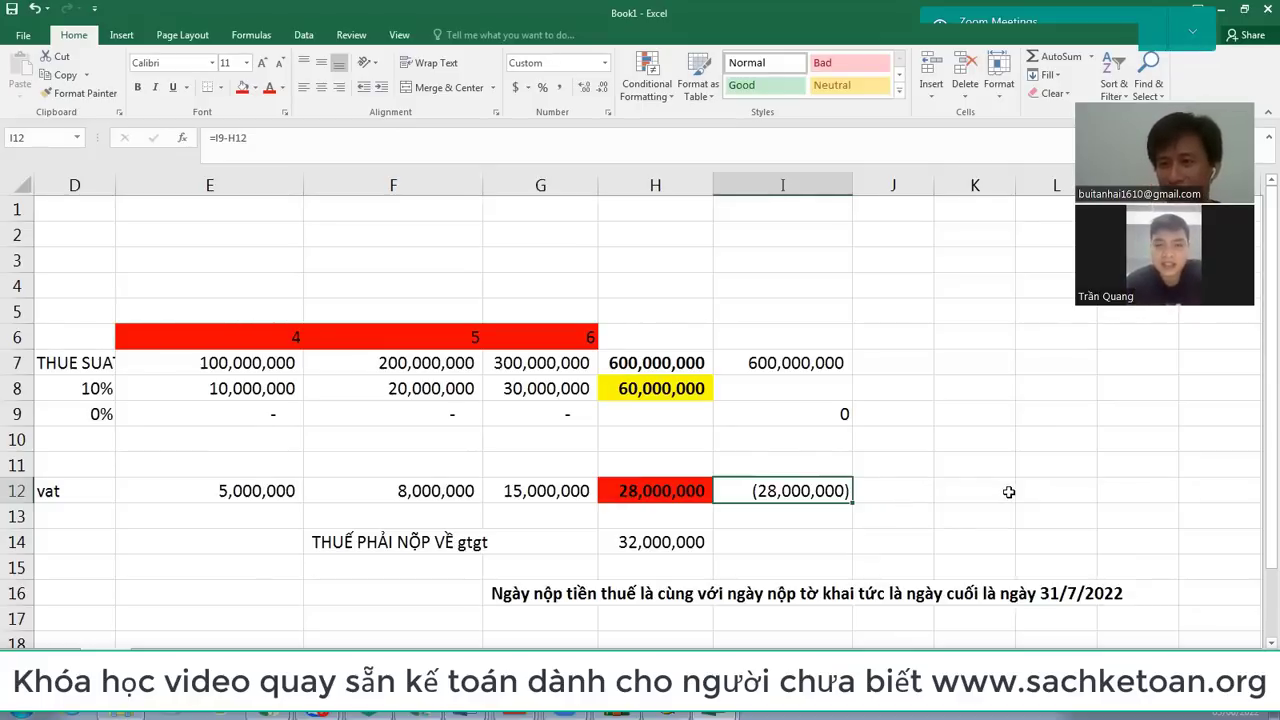
pyautogui.press('Left')
pyautogui.press('Left')
pyautogui.press('Left')
pyautogui.press('Left')
pyautogui.press('Left')
pyautogui.press('Left')
pyautogui.press('Left')
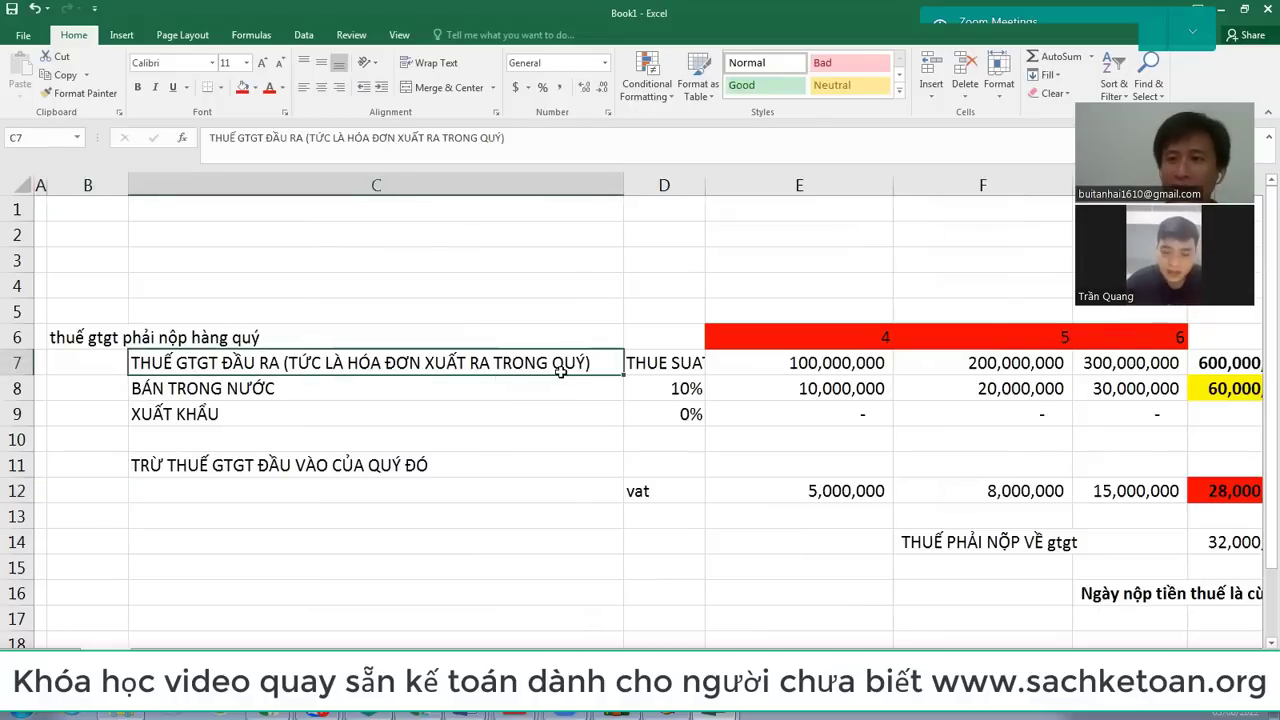
pyautogui.click(342, 464)
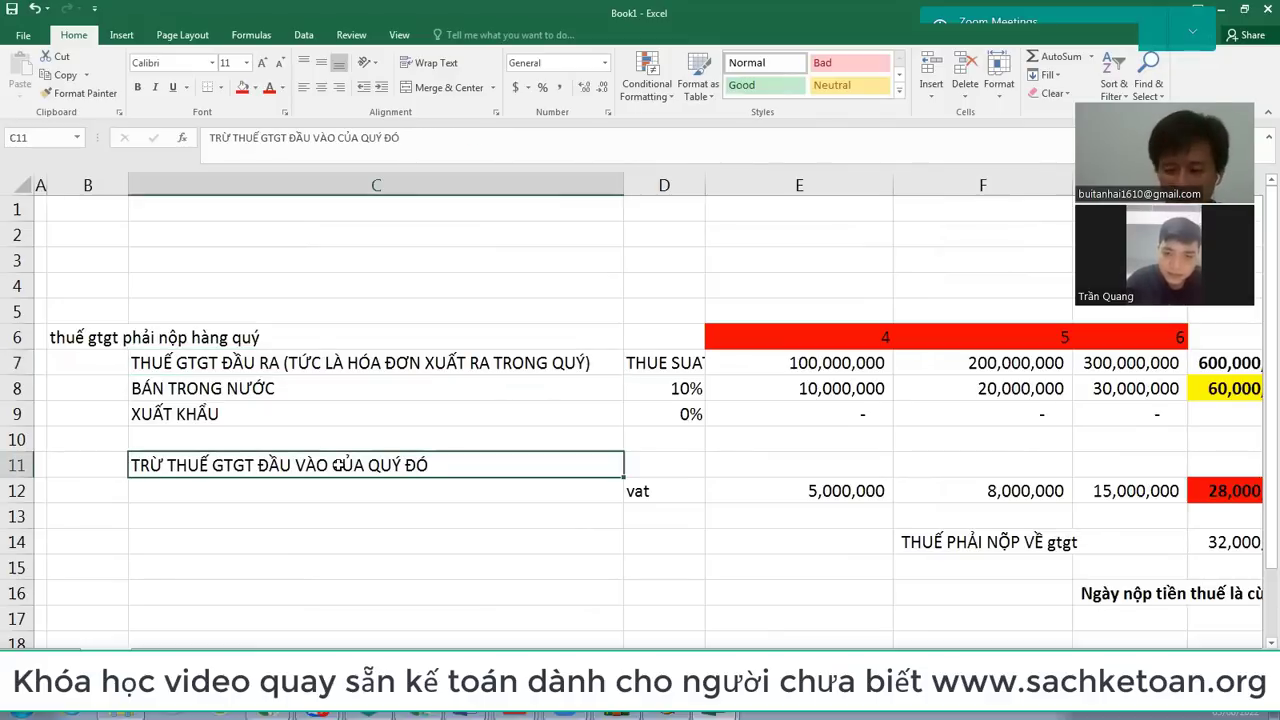
pyautogui.press('Right')
pyautogui.press('Right')
pyautogui.press('Right')
pyautogui.press('Right')
pyautogui.press('Right')
pyautogui.press('Right')
pyautogui.press('Right')
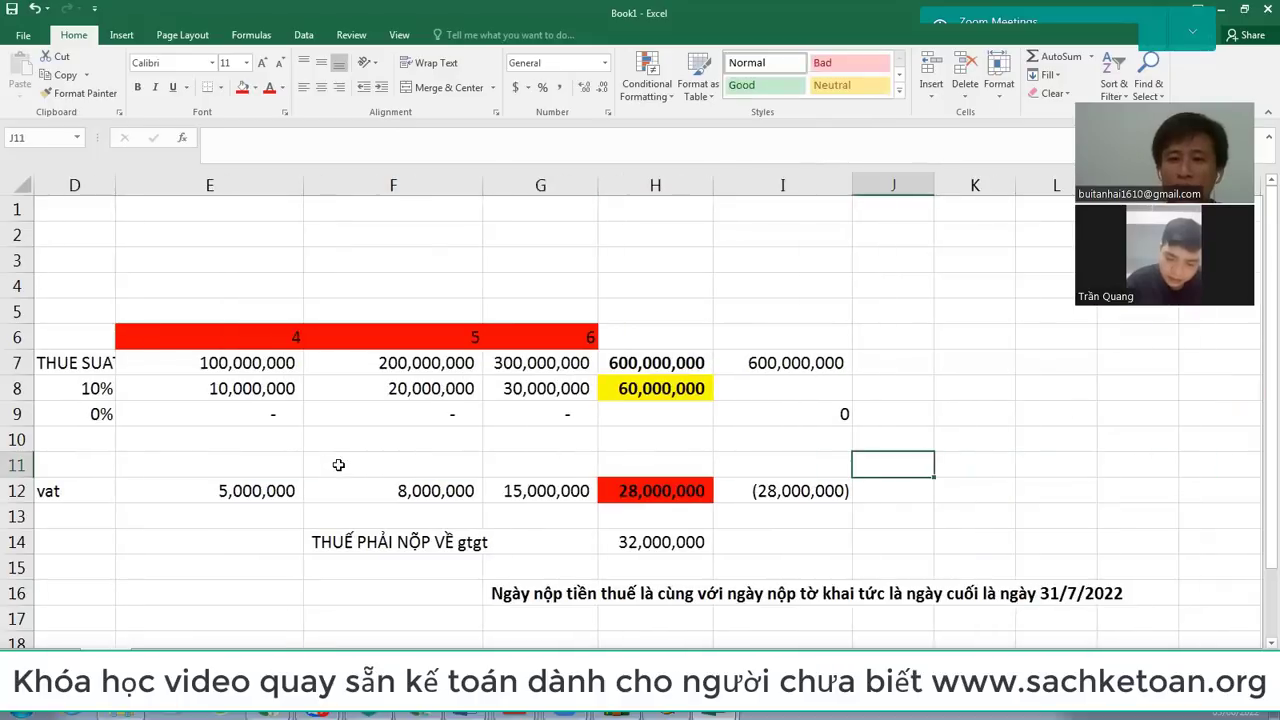
pyautogui.press('Down')
pyautogui.press('Left')
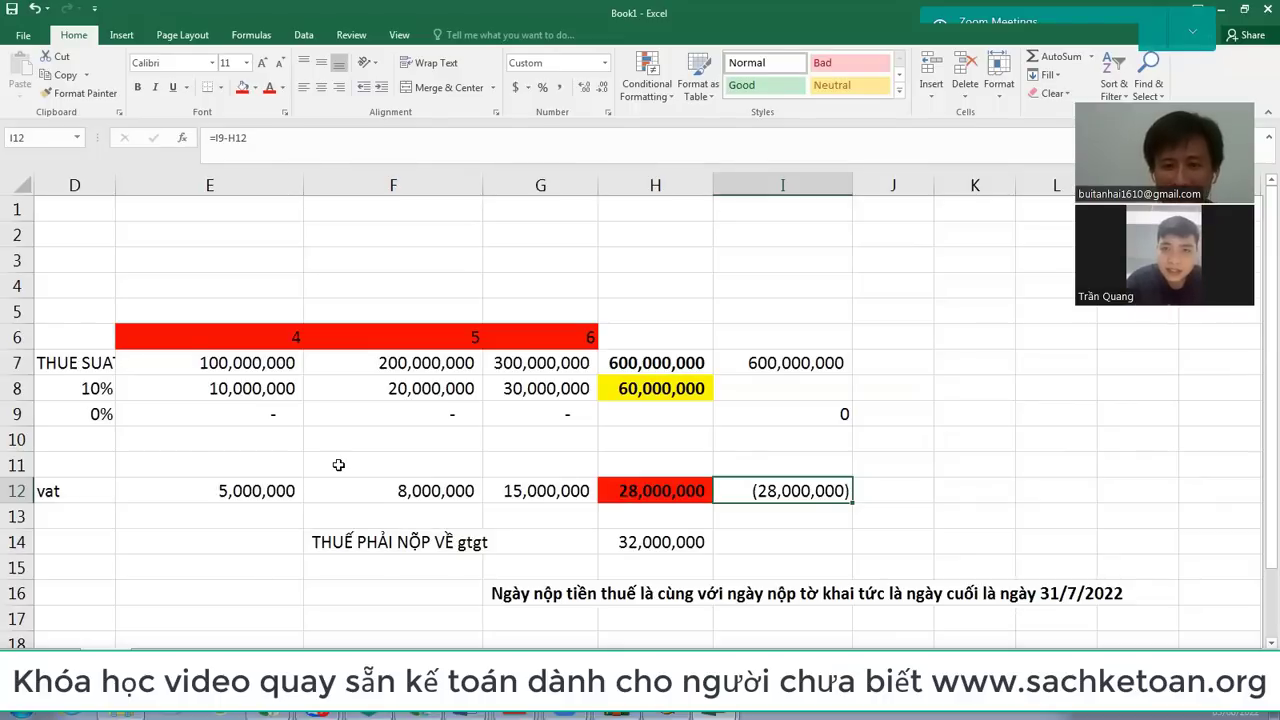
pyautogui.press('Left')
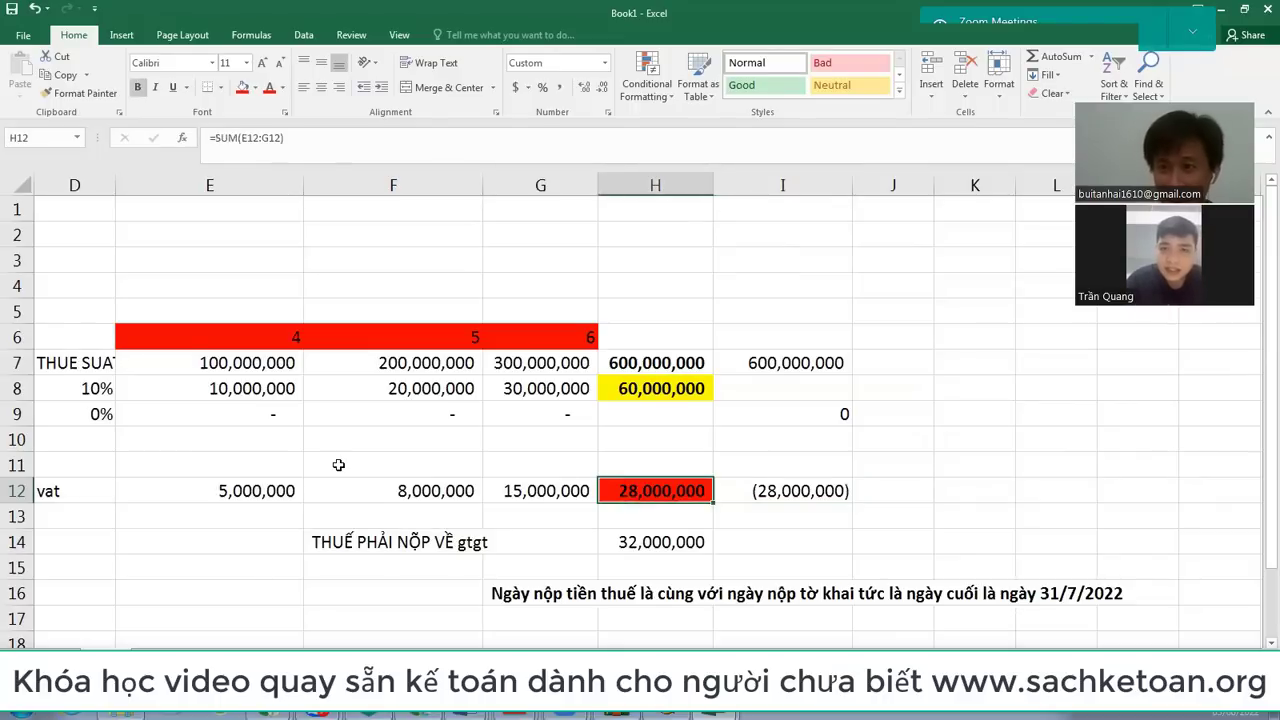
pyautogui.press('Right')
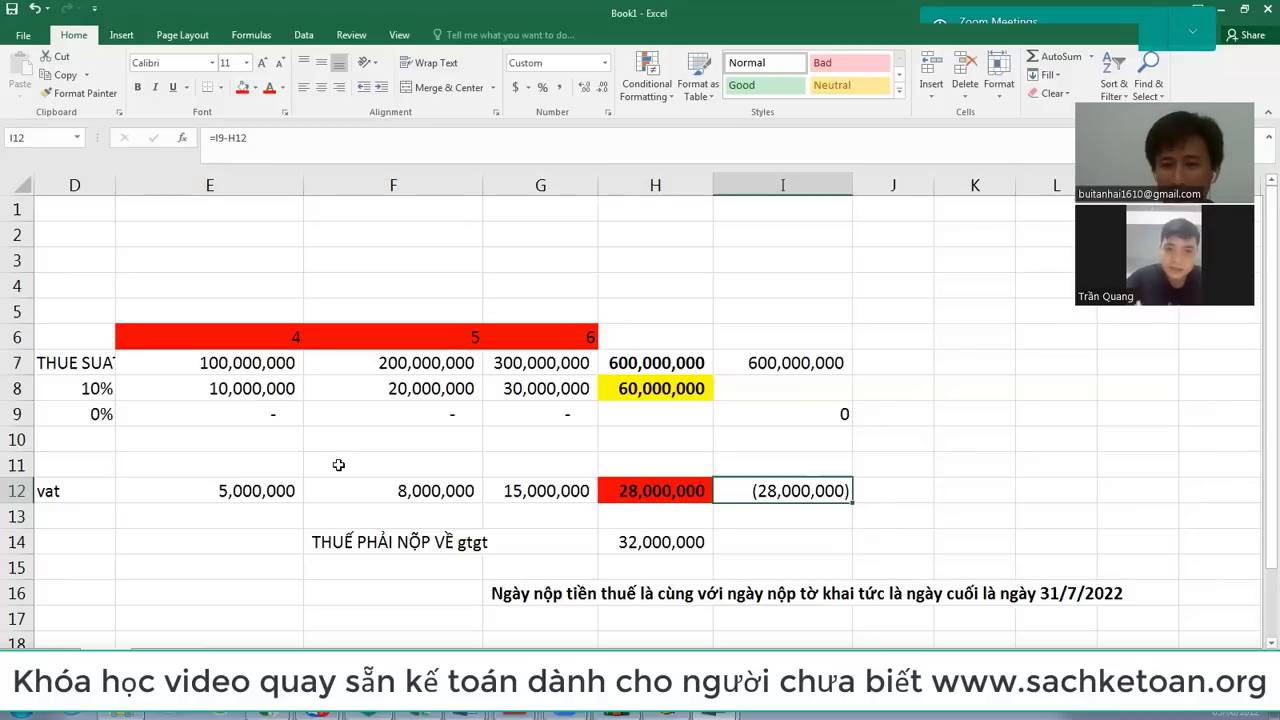
pyautogui.press('Left')
# Step: Append '+thuế gtgt đầu quý được khấu trừ' to the input VAT deduction label in C11
pyautogui.press('Left')
pyautogui.press('Left')
pyautogui.press('Left')
pyautogui.press('Left')
pyautogui.press('Left')
pyautogui.press('Left')
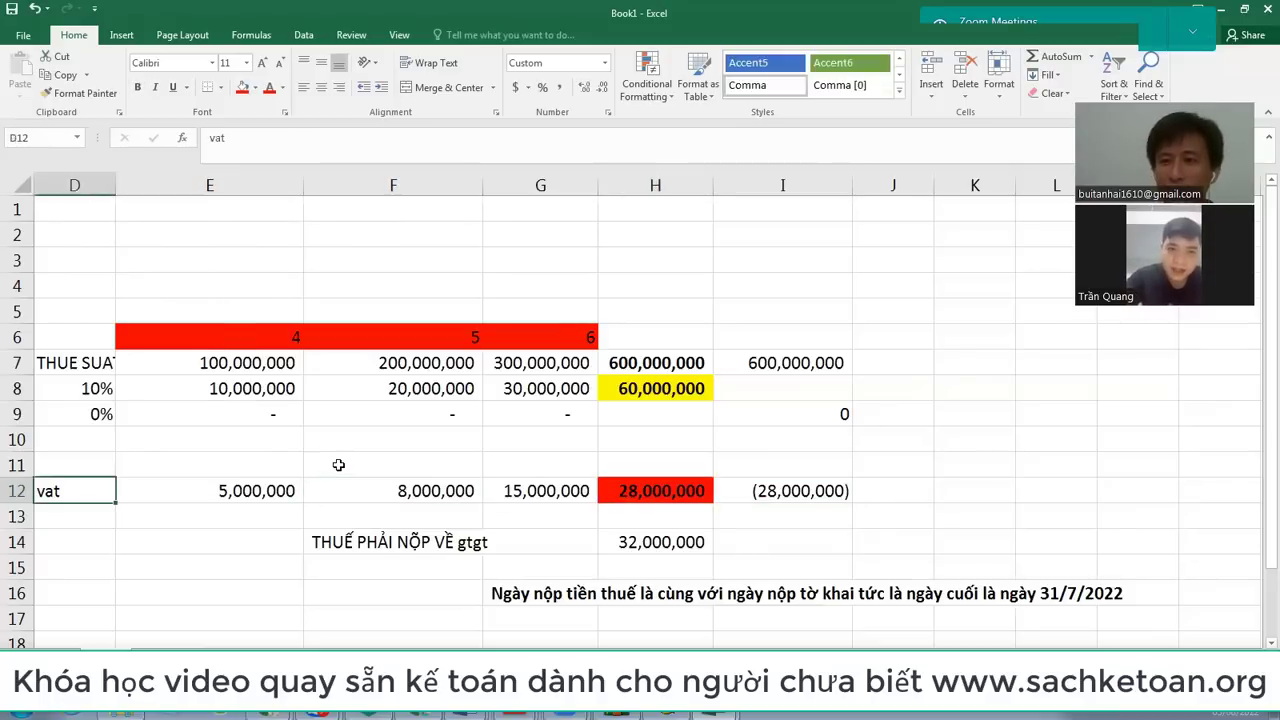
pyautogui.press('Right')
pyautogui.press('Right')
pyautogui.press('Left')
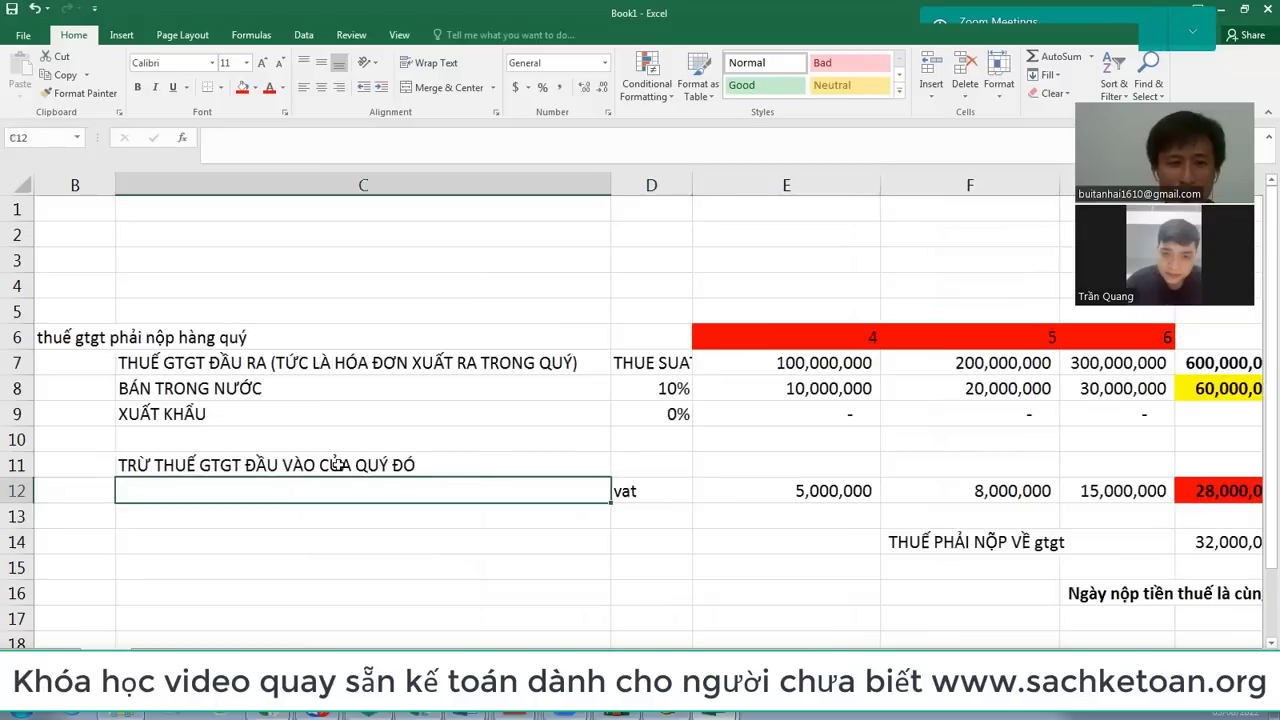
pyautogui.press('Left')
pyautogui.press('Up')
pyautogui.press('Up')
pyautogui.press('Up')
pyautogui.press('Up')
pyautogui.press('Up')
pyautogui.press('Down')
pyautogui.press('Down')
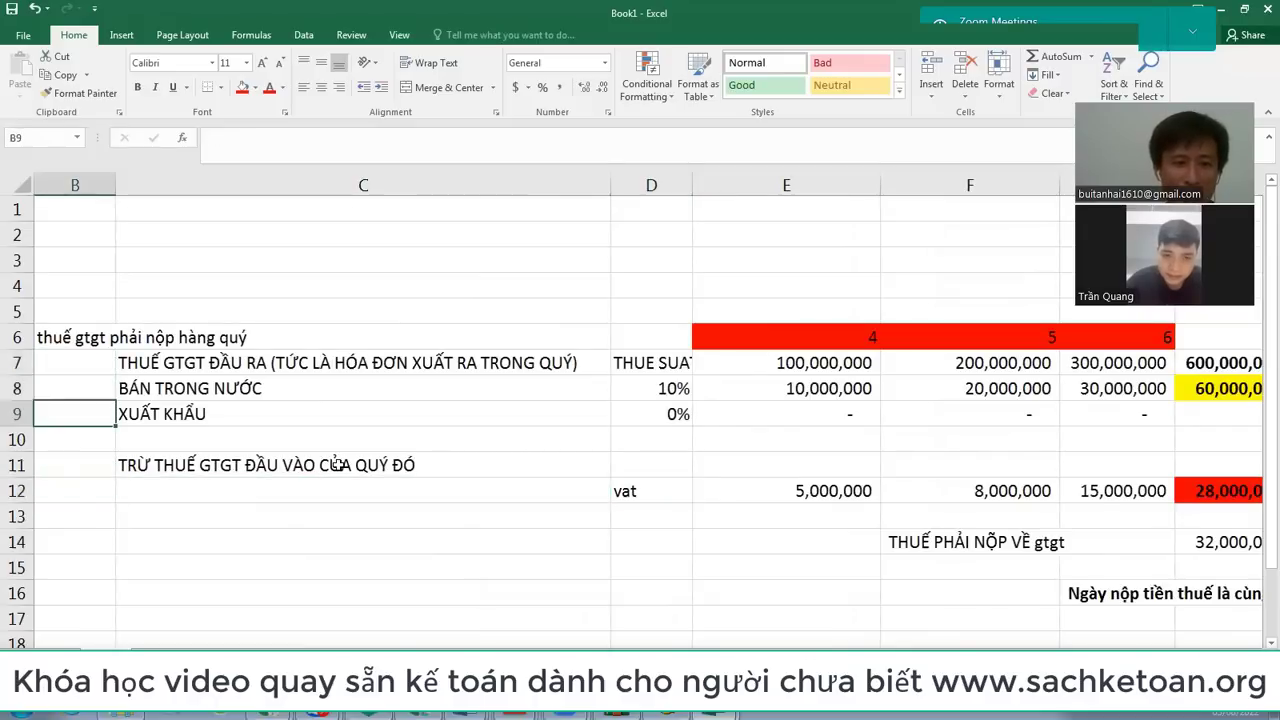
pyautogui.press('Right')
pyautogui.press('Down')
pyautogui.press('Right')
pyautogui.press('Down')
pyautogui.press('Left')
pyautogui.press('F2')
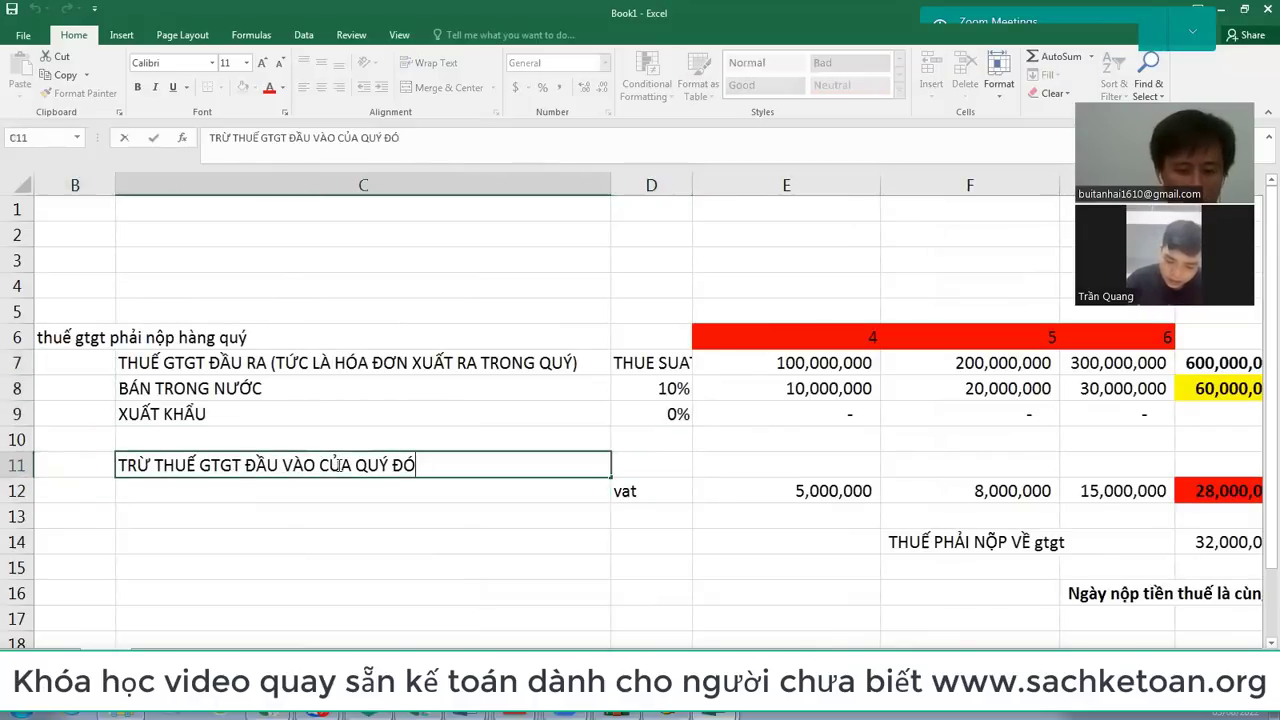
pyautogui.write('+')
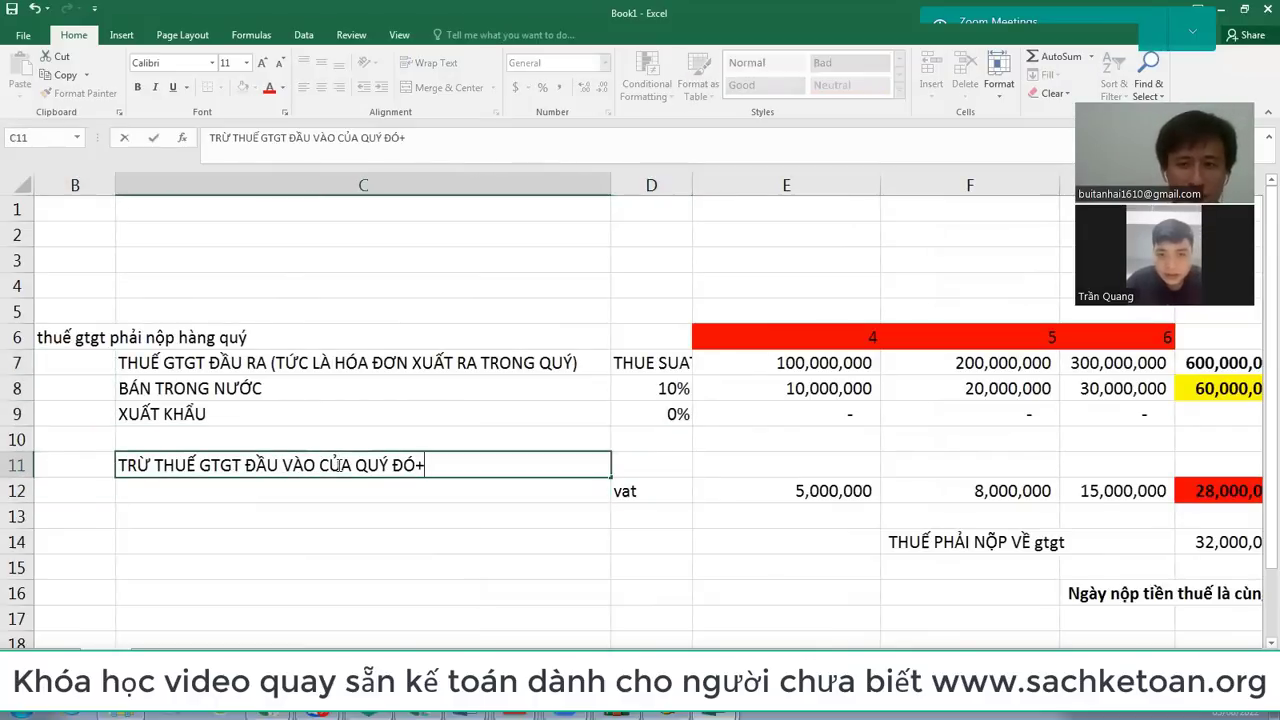
pyautogui.write('thuế gtgt')
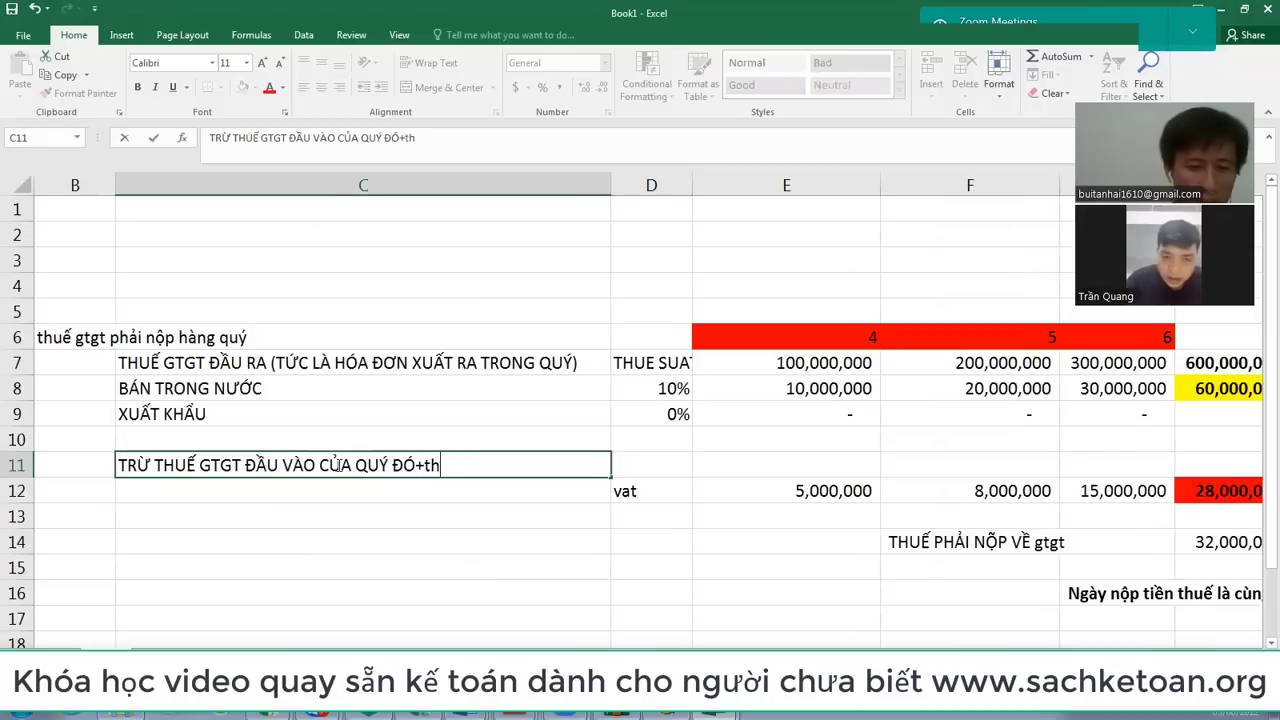
pyautogui.write(' đầu')
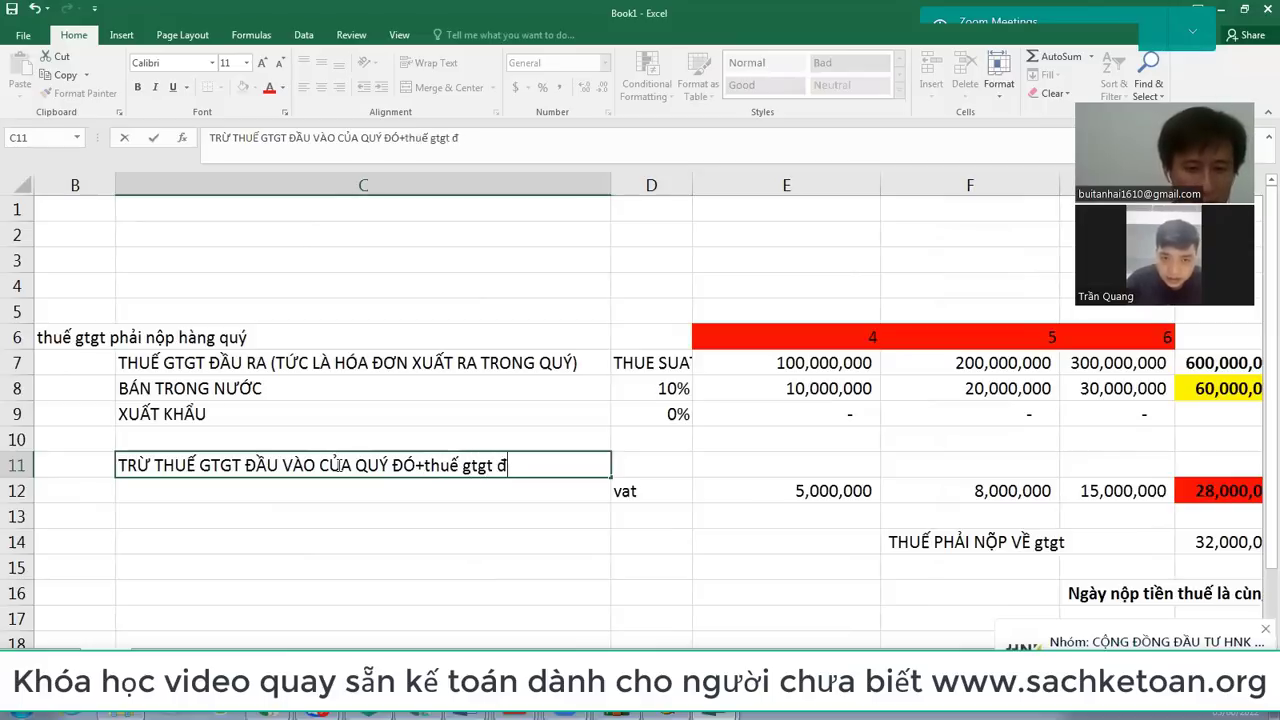
pyautogui.write(' qu')
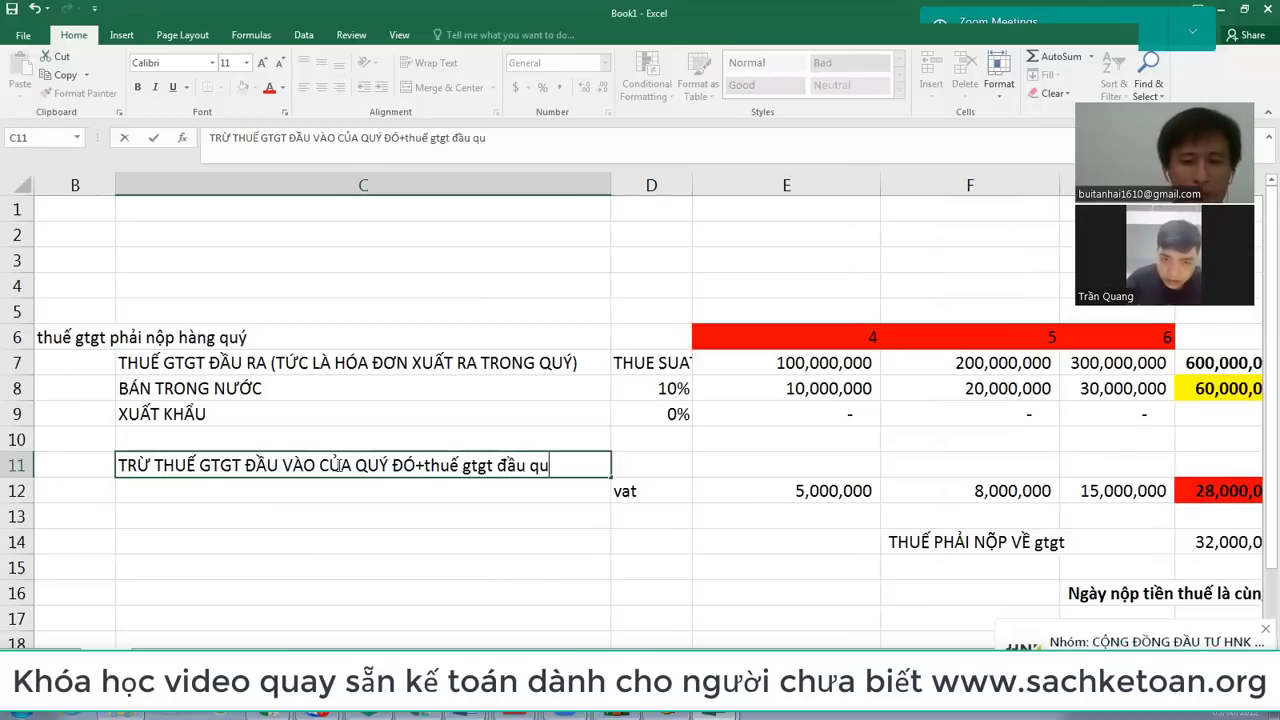
pyautogui.write('ý được kha')
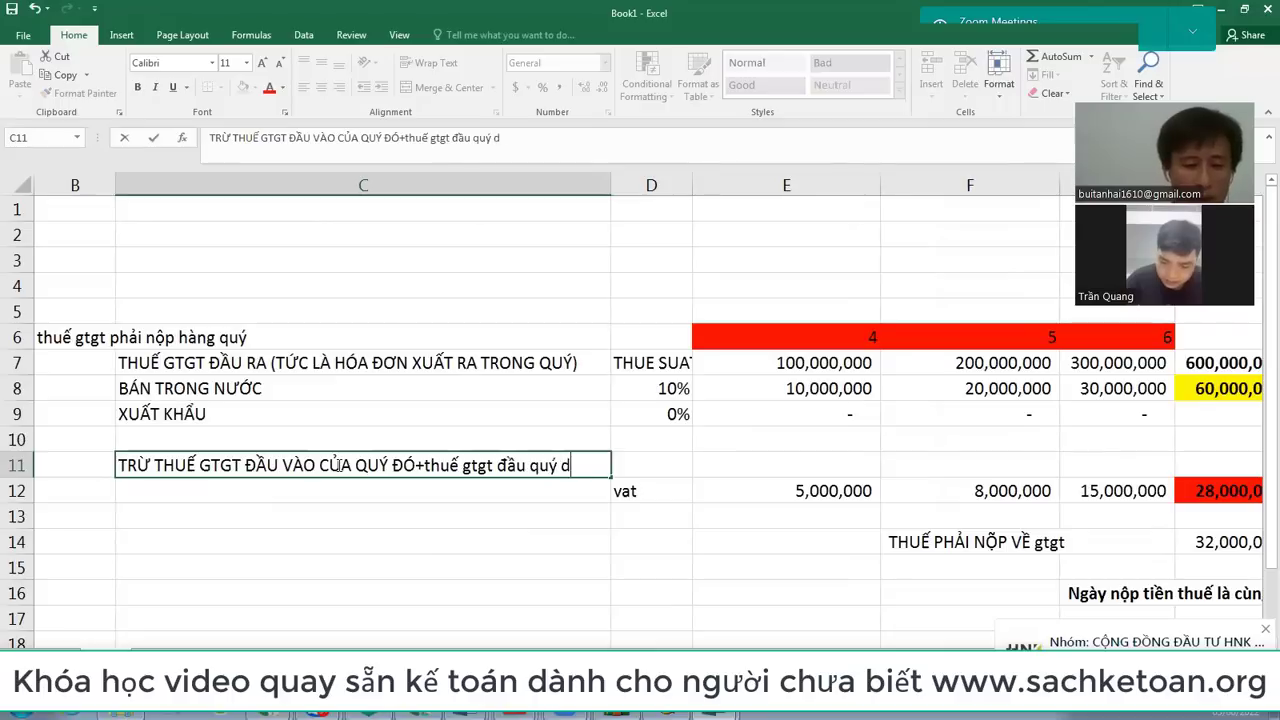
pyautogui.write('ẩu trừ')
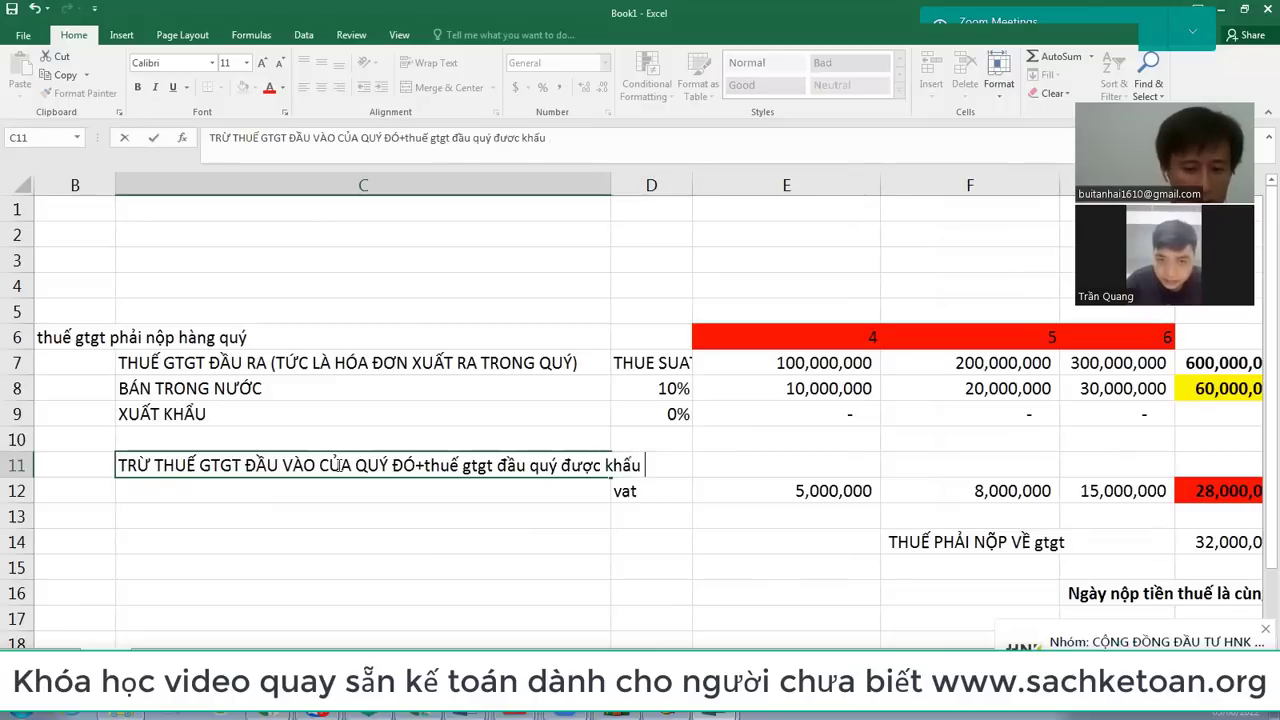
pyautogui.press('Return')
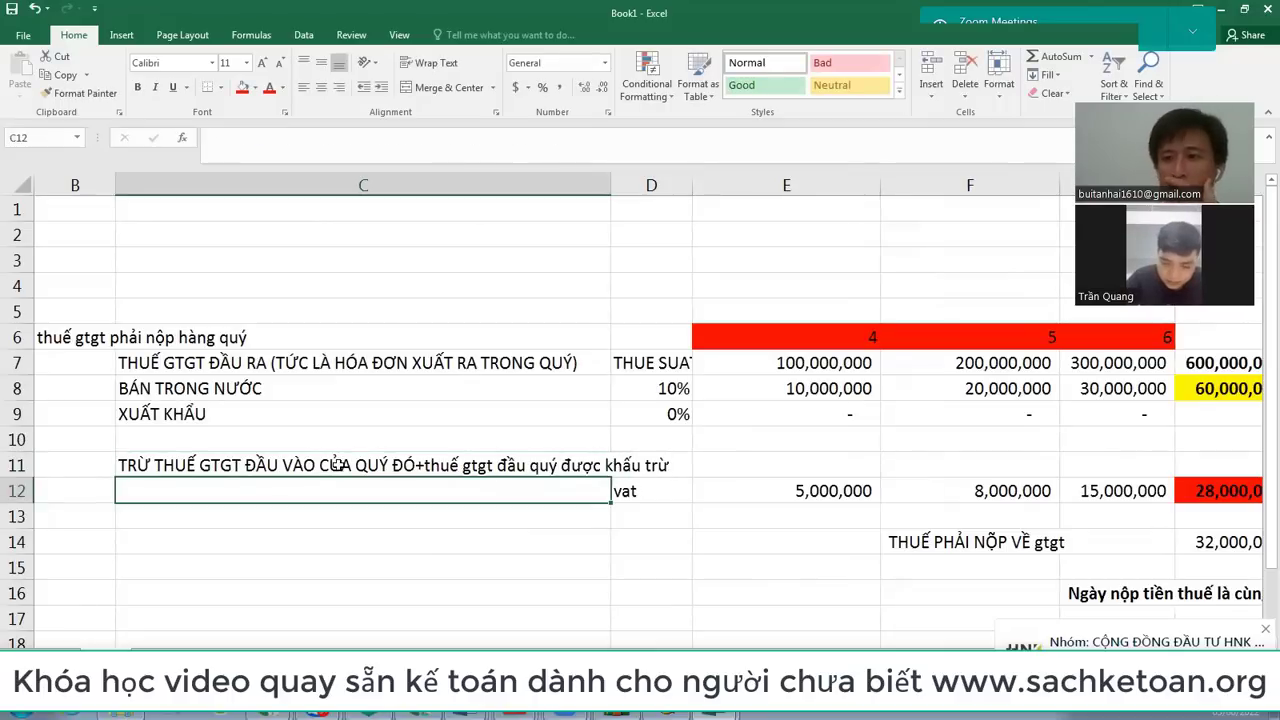
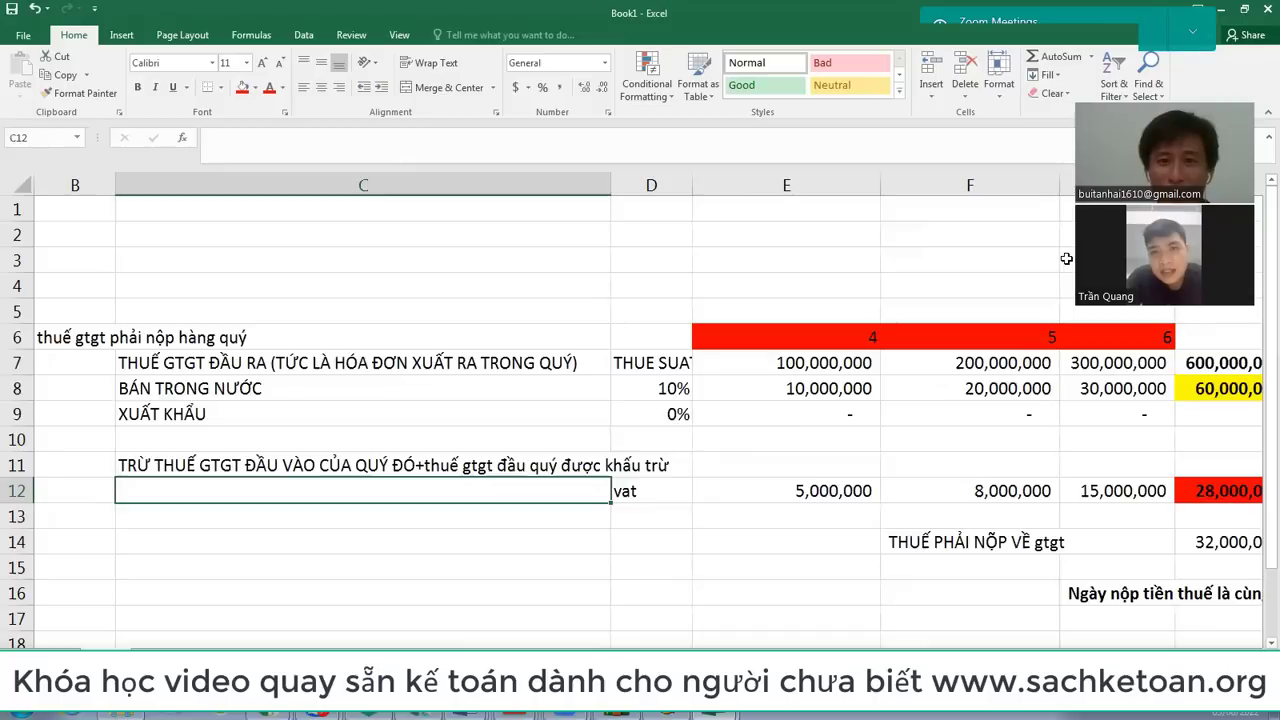
# Step: Enter the label 'quý 1/2022' in cell C5
pyautogui.click(466, 301)
pyautogui.write('quý ')
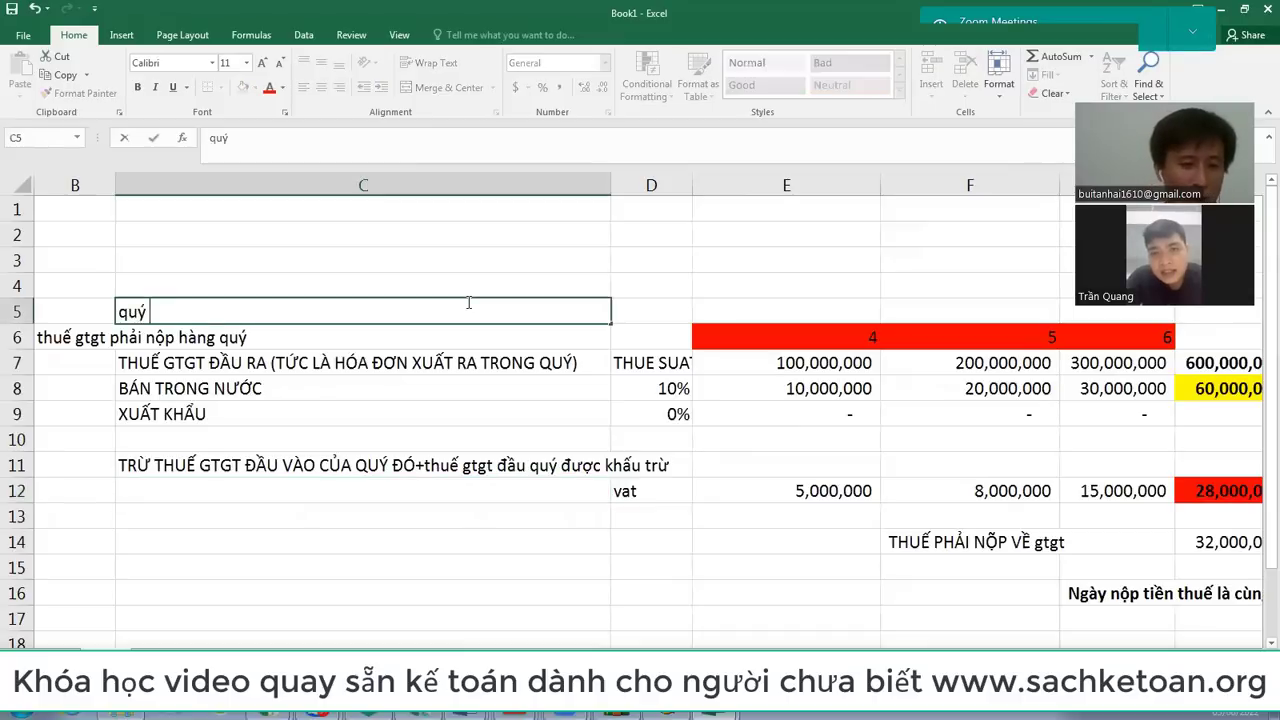
pyautogui.write('1/2022')
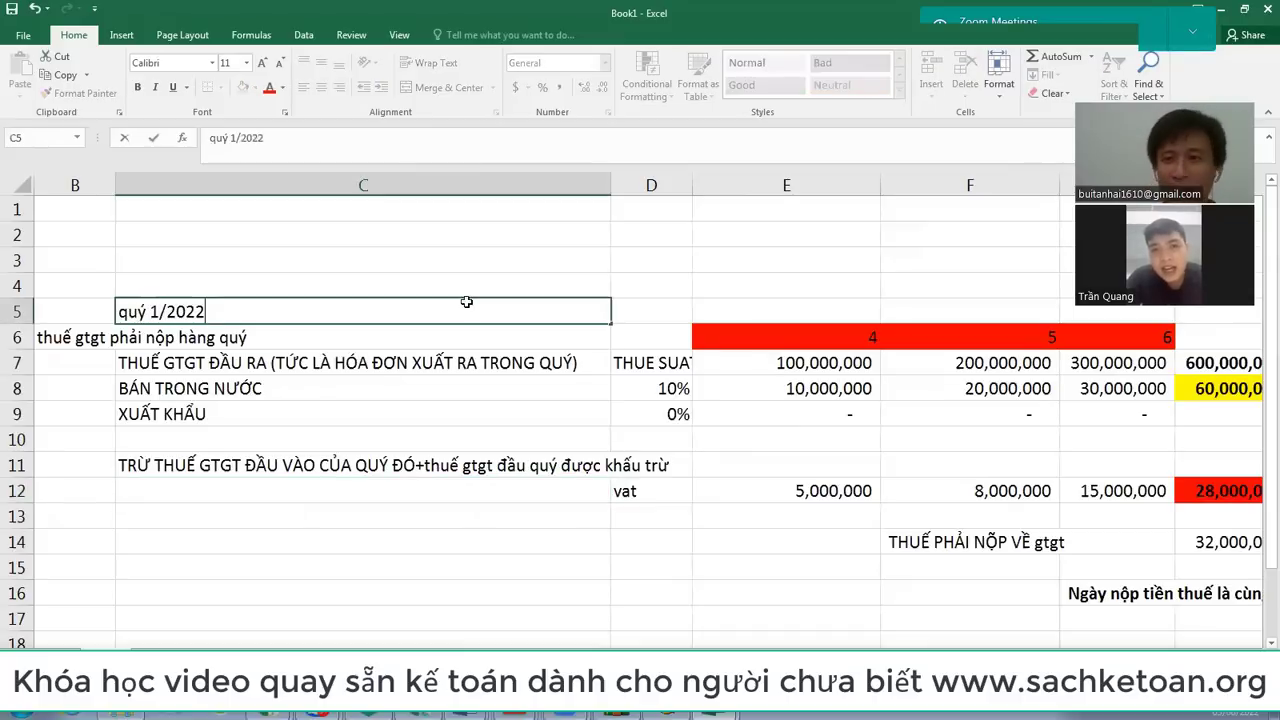
pyautogui.press('Return')
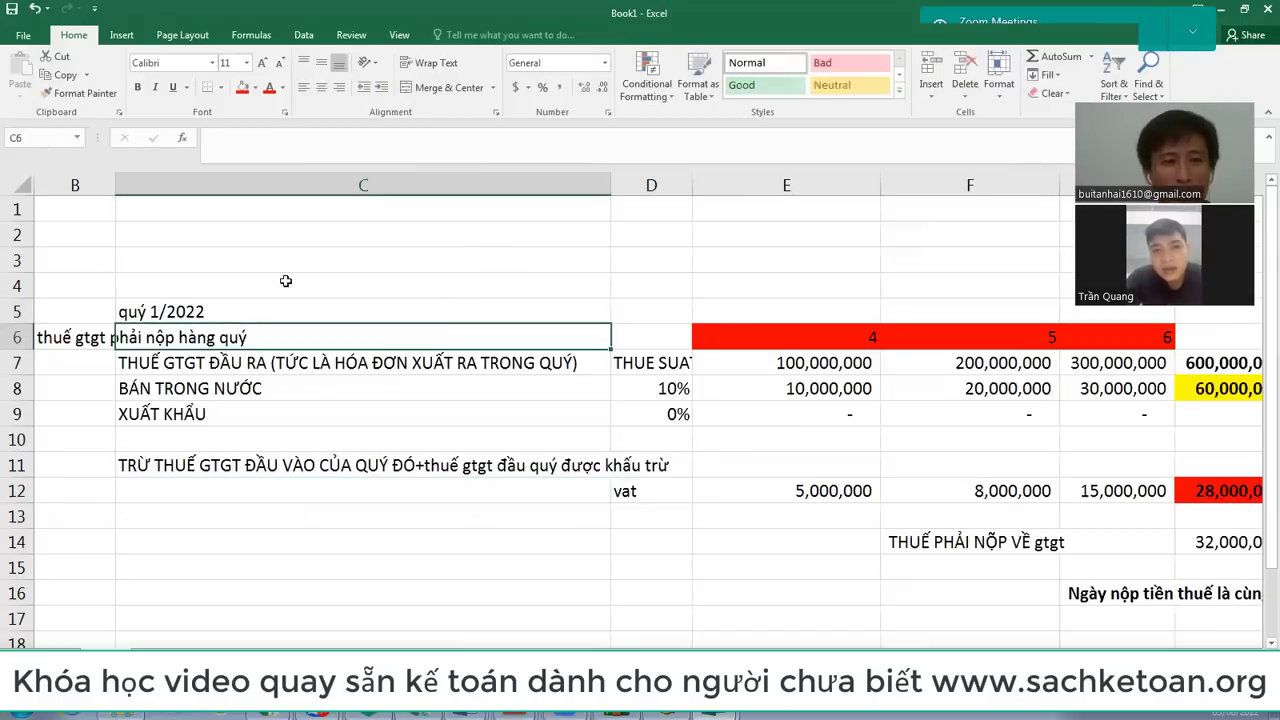
# Step: Enter =-15000000 in cell K12 on the input VAT row
pyautogui.click(247, 307)
pyautogui.press('Right')
pyautogui.press('Right')
pyautogui.press('Right')
pyautogui.press('Right')
pyautogui.press('Right')
pyautogui.press('Right')
pyautogui.press('Right')
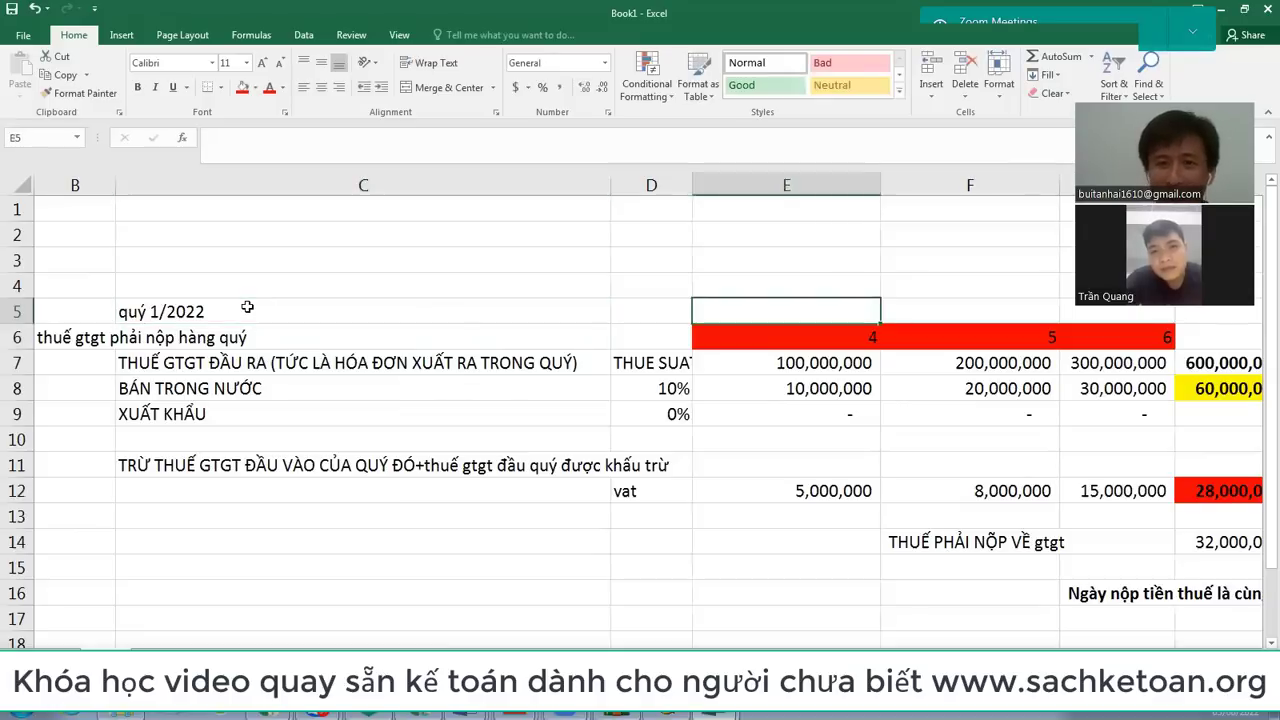
pyautogui.press('Down')
pyautogui.press('Down')
pyautogui.press('Down')
pyautogui.press('Down')
pyautogui.press('Down')
pyautogui.press('Down')
pyautogui.press('Down')
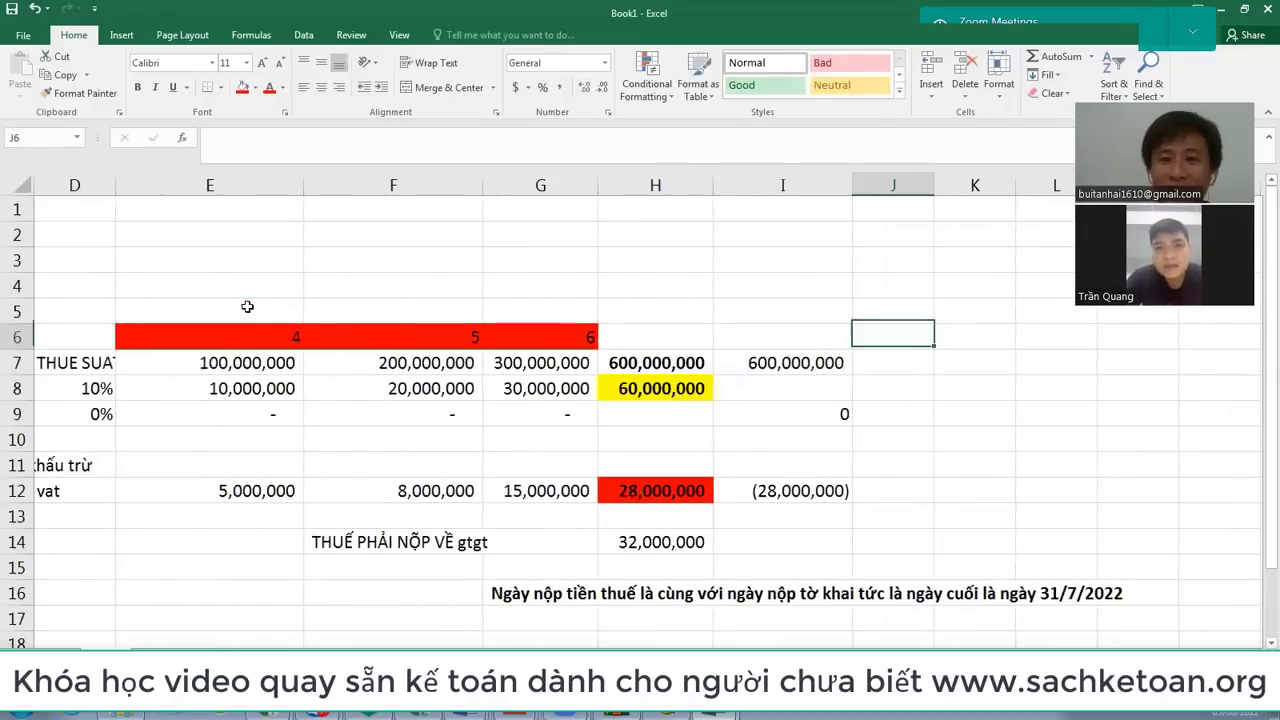
pyautogui.press('Left')
pyautogui.press('Right')
pyautogui.press('Right')
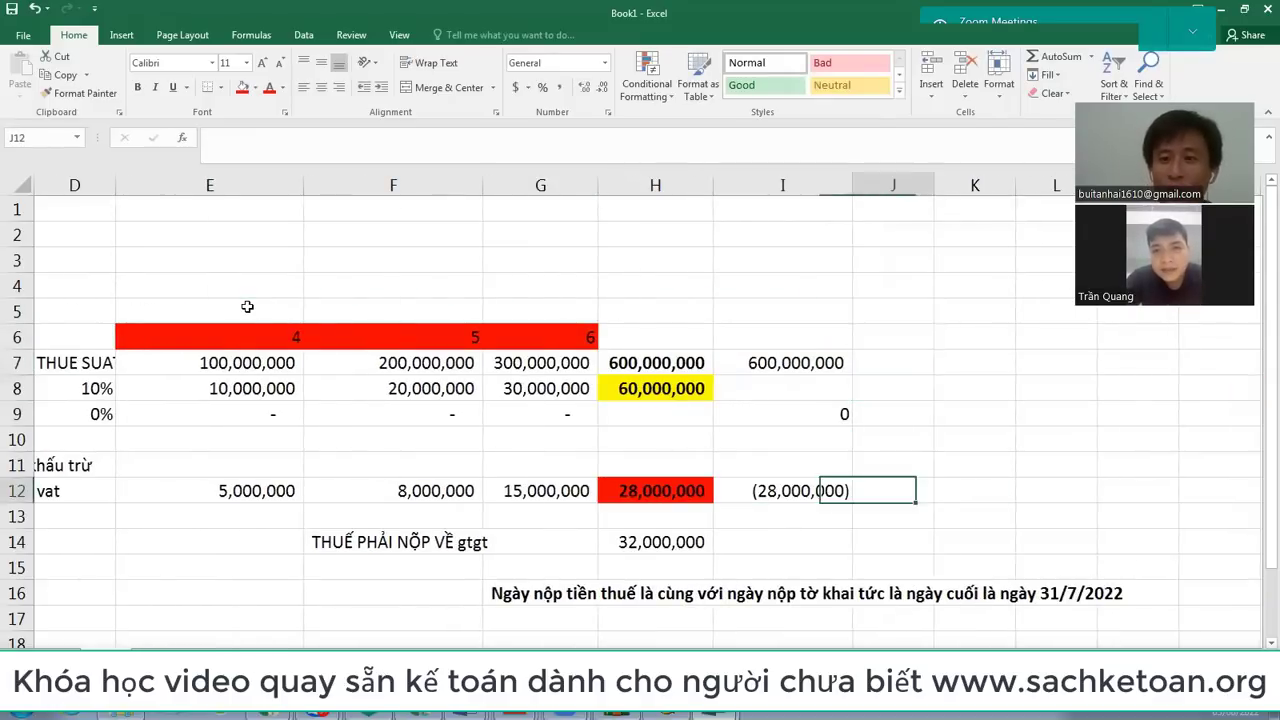
pyautogui.write('=')
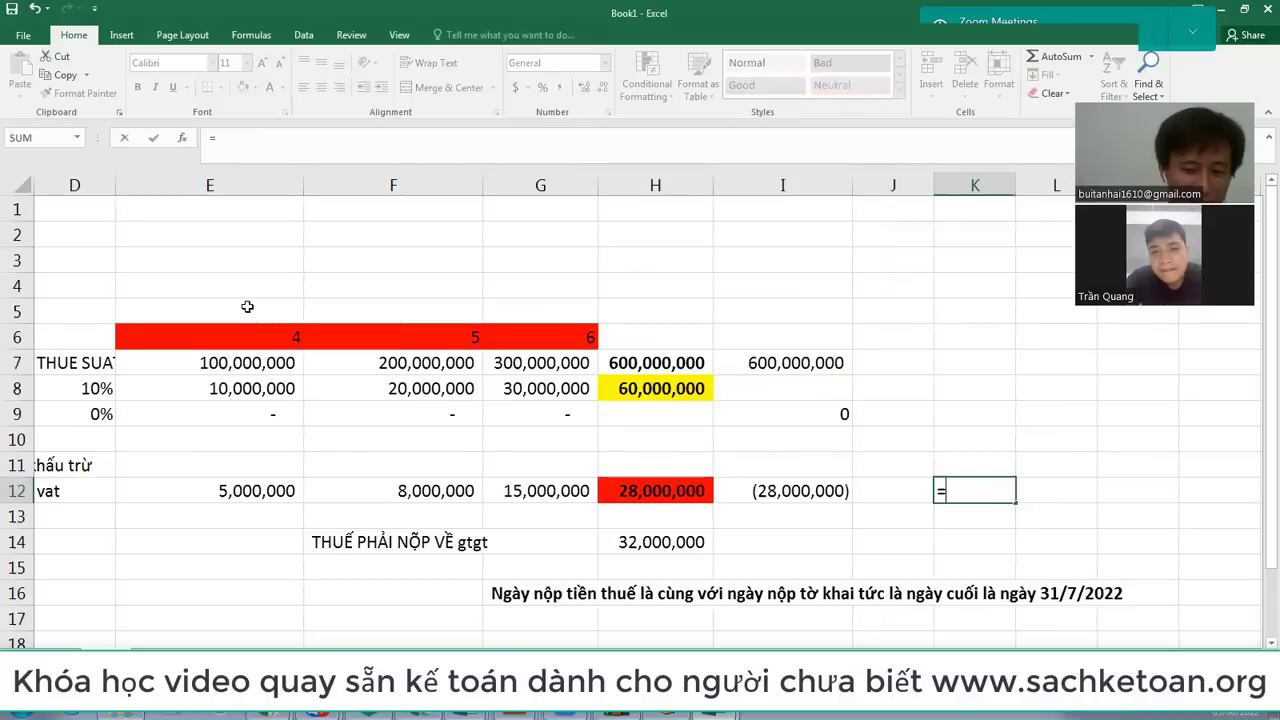
pyautogui.write('-15000000')
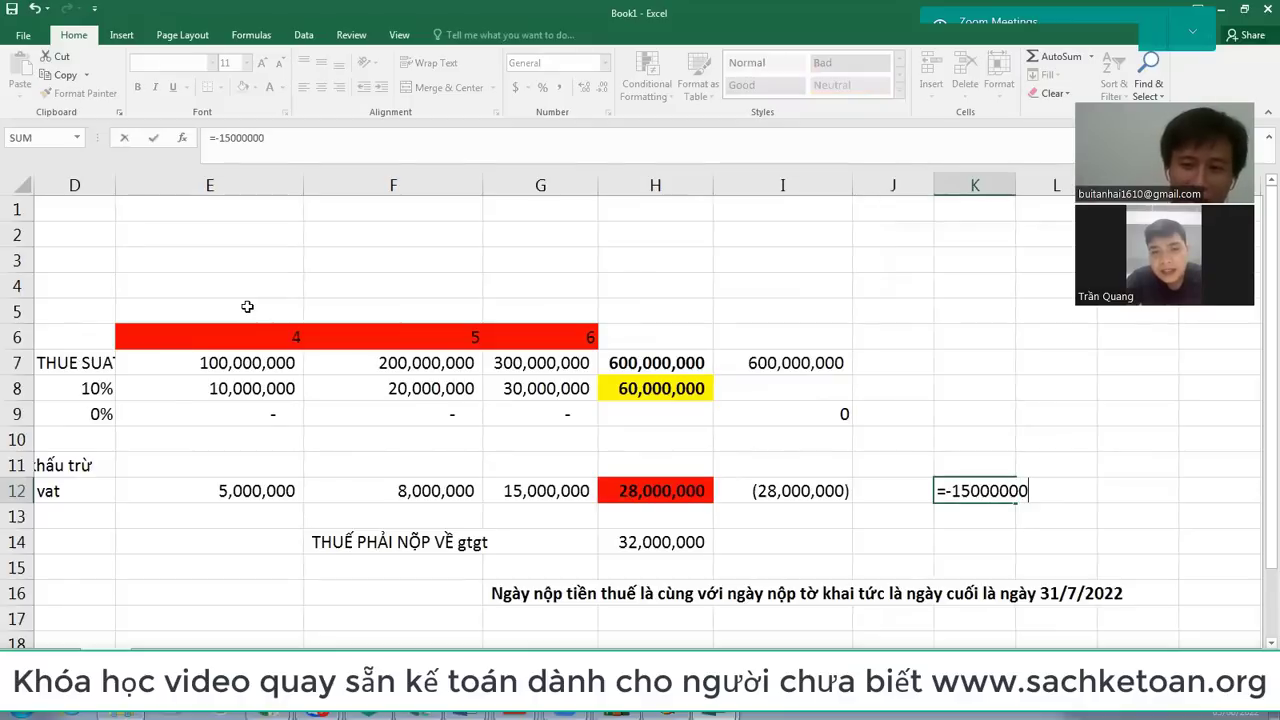
pyautogui.press('Return')
# Step: Format column K with Comma Style and no decimals, showing (15,000,000)
pyautogui.click(940, 184)
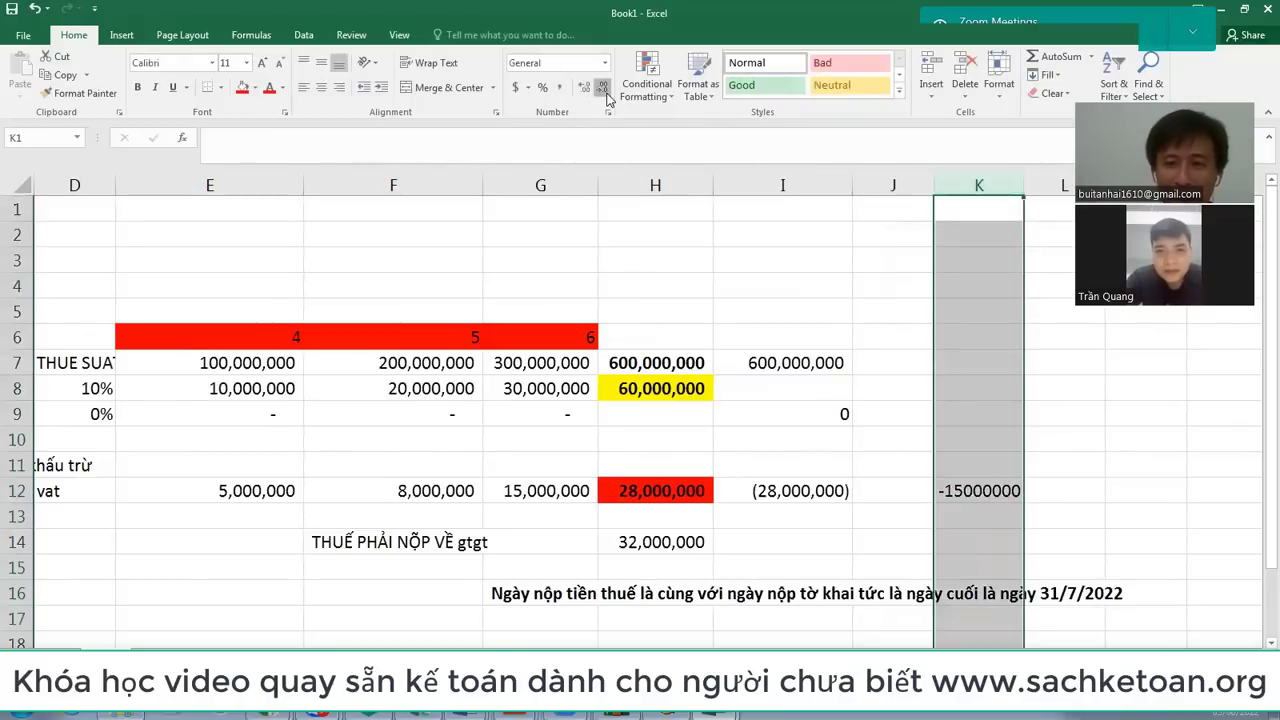
pyautogui.click(562, 90)
pyautogui.click(603, 87)
pyautogui.click(603, 87)
pyautogui.click(989, 332)
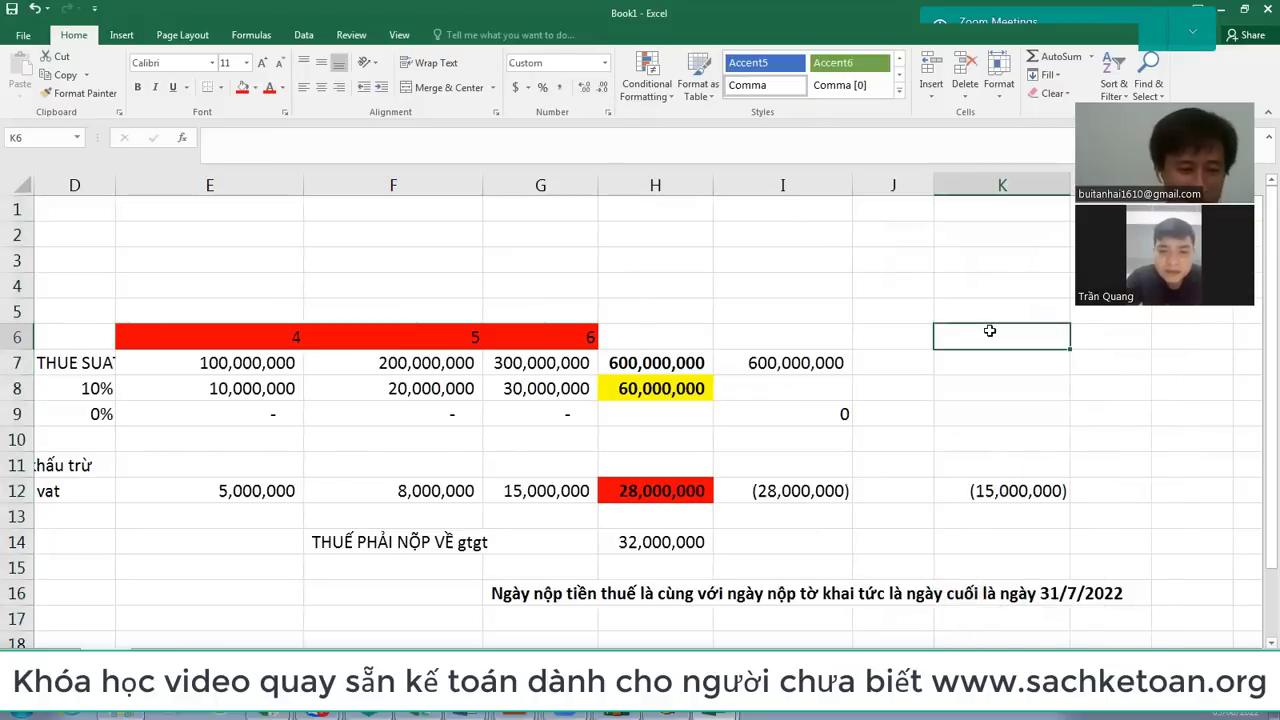
# Step: Label K6 'quy 1/2022' as the heading for the K12 figure
pyautogui.write('quy 1/2022')
pyautogui.press('Return')
pyautogui.click(989, 333)
pyautogui.click(1017, 491)
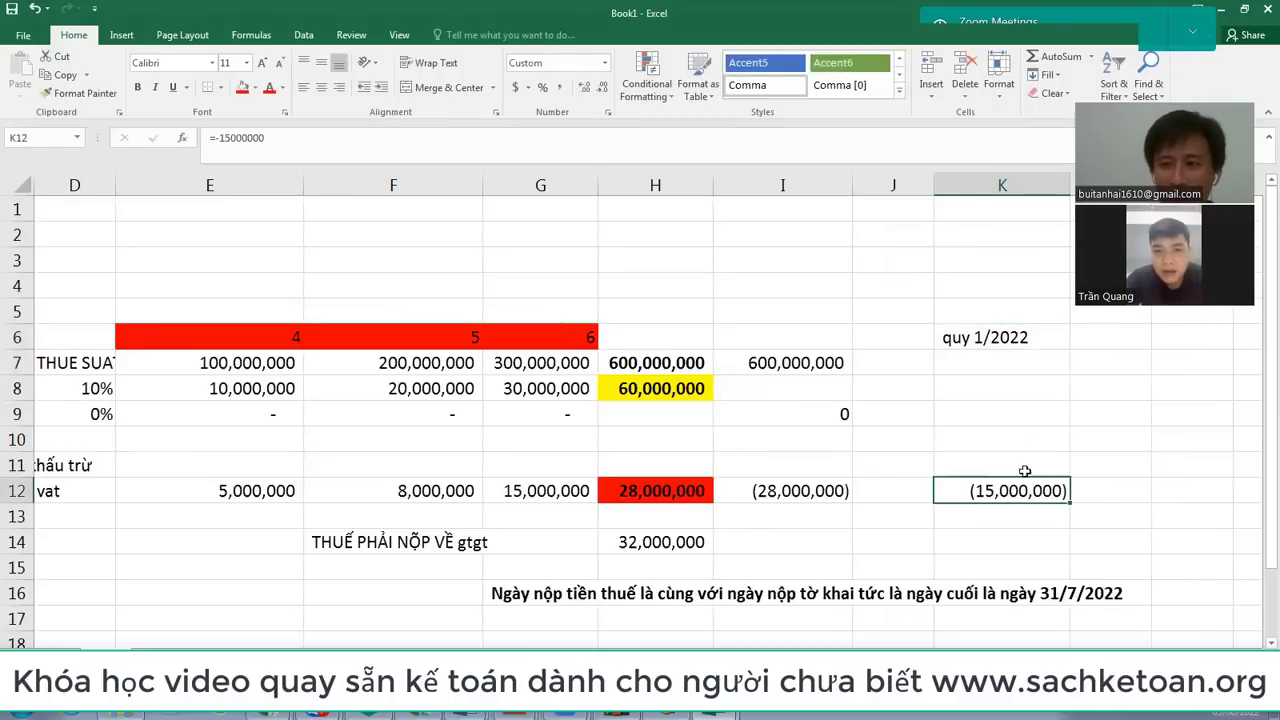
pyautogui.click(1015, 343)
pyautogui.click(993, 495)
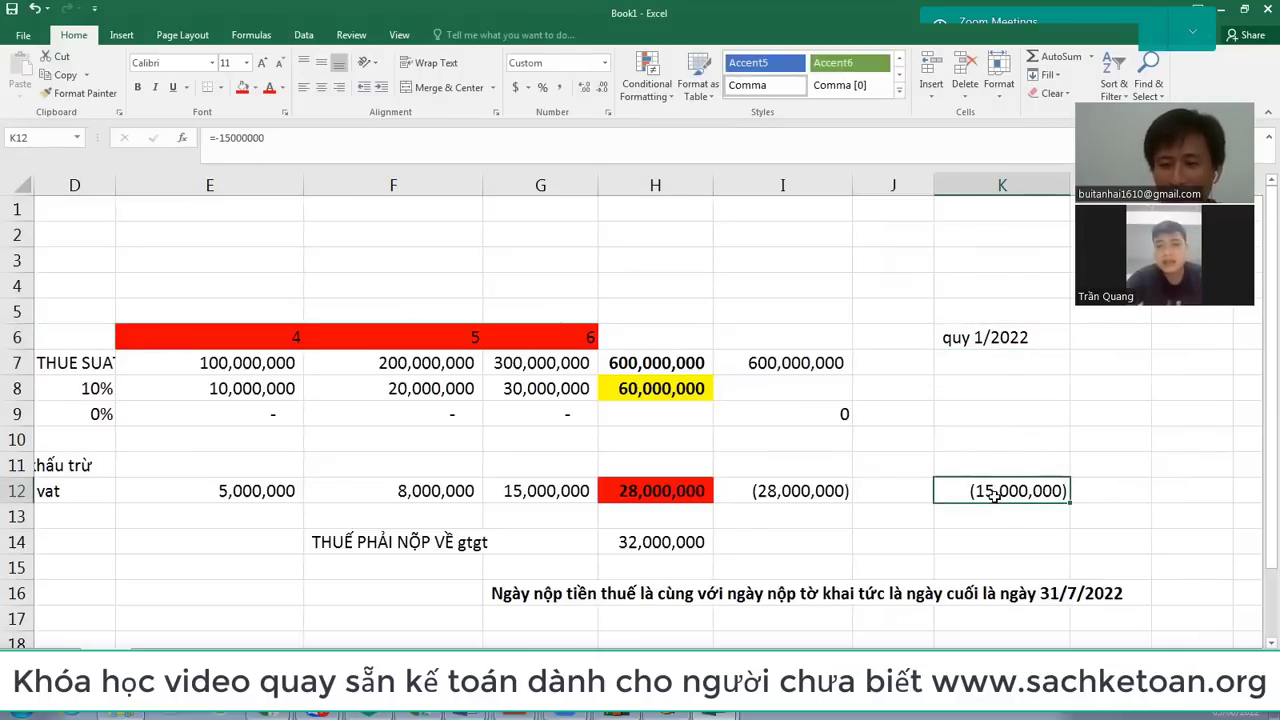
pyautogui.click(1040, 337)
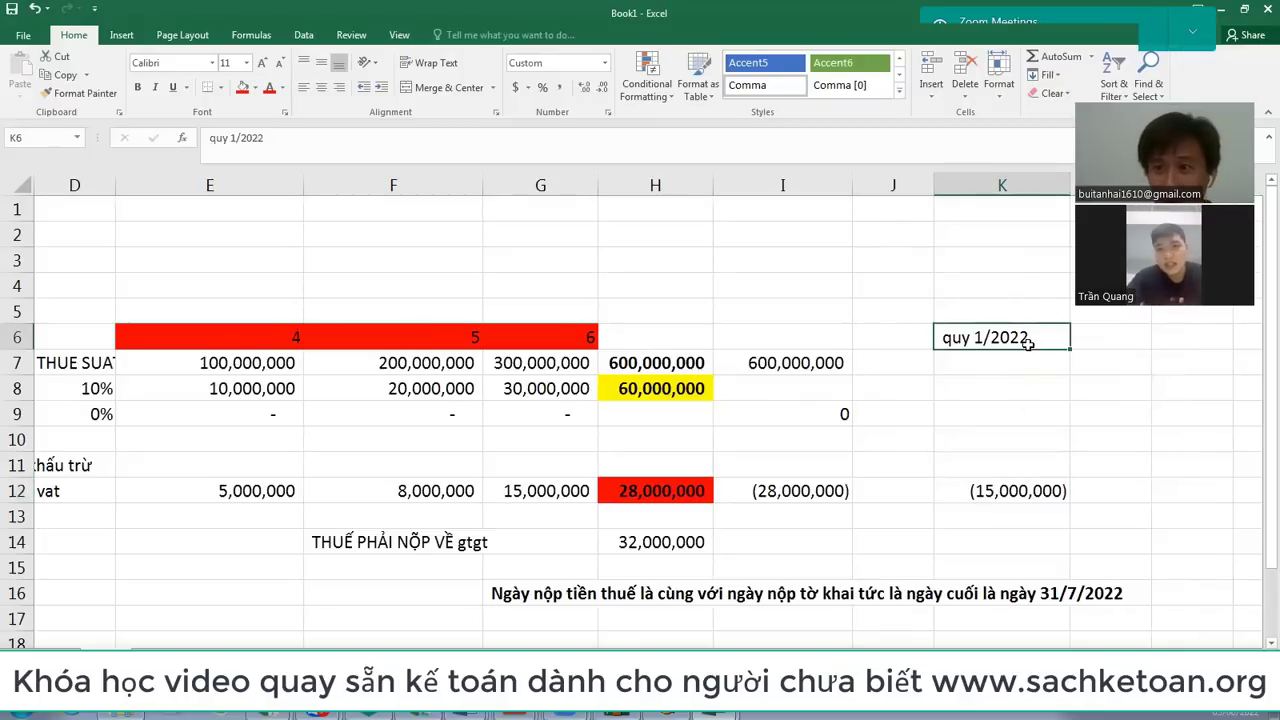
pyautogui.click(1029, 492)
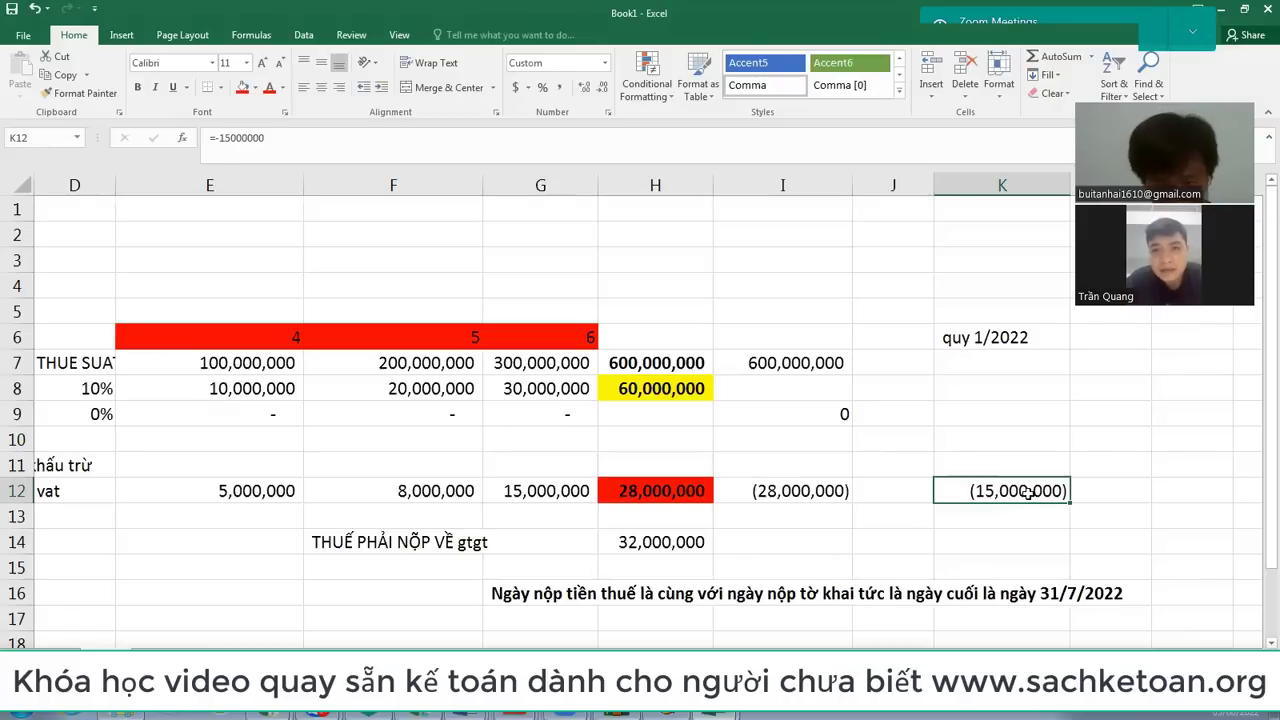
pyautogui.moveTo(1015, 340); pyautogui.dragTo(1029, 492)
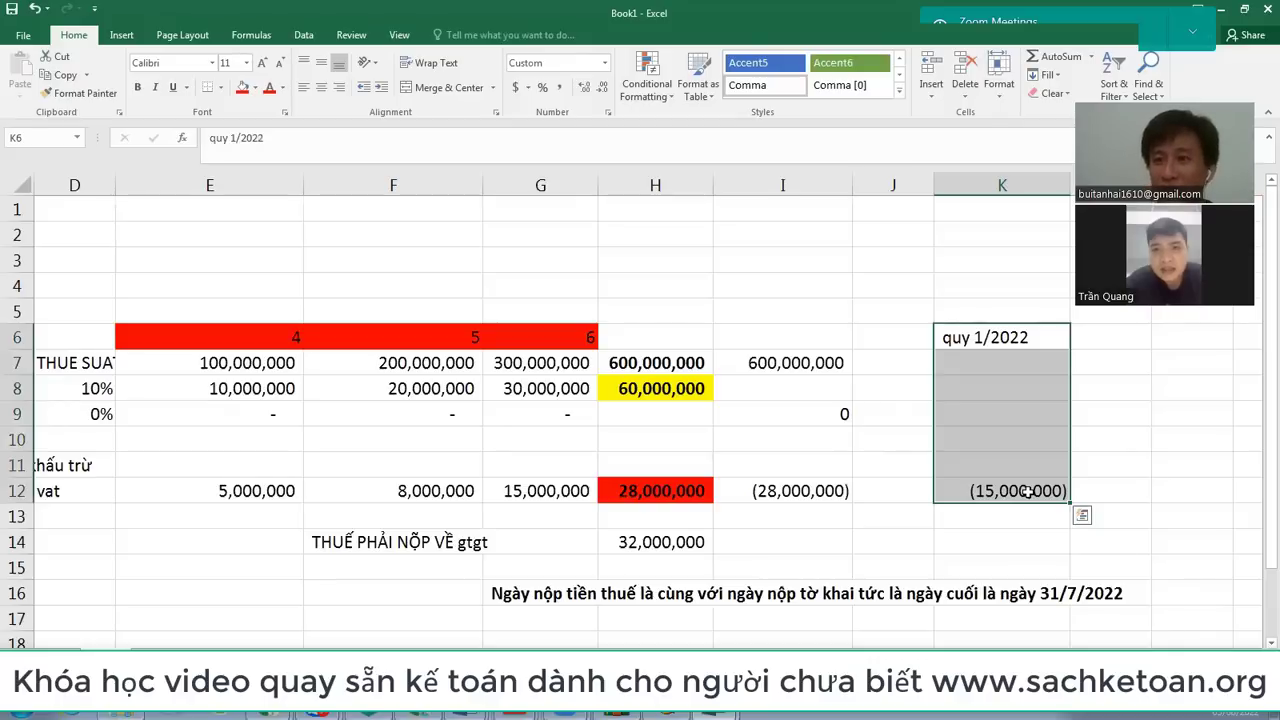
pyautogui.click(1010, 489)
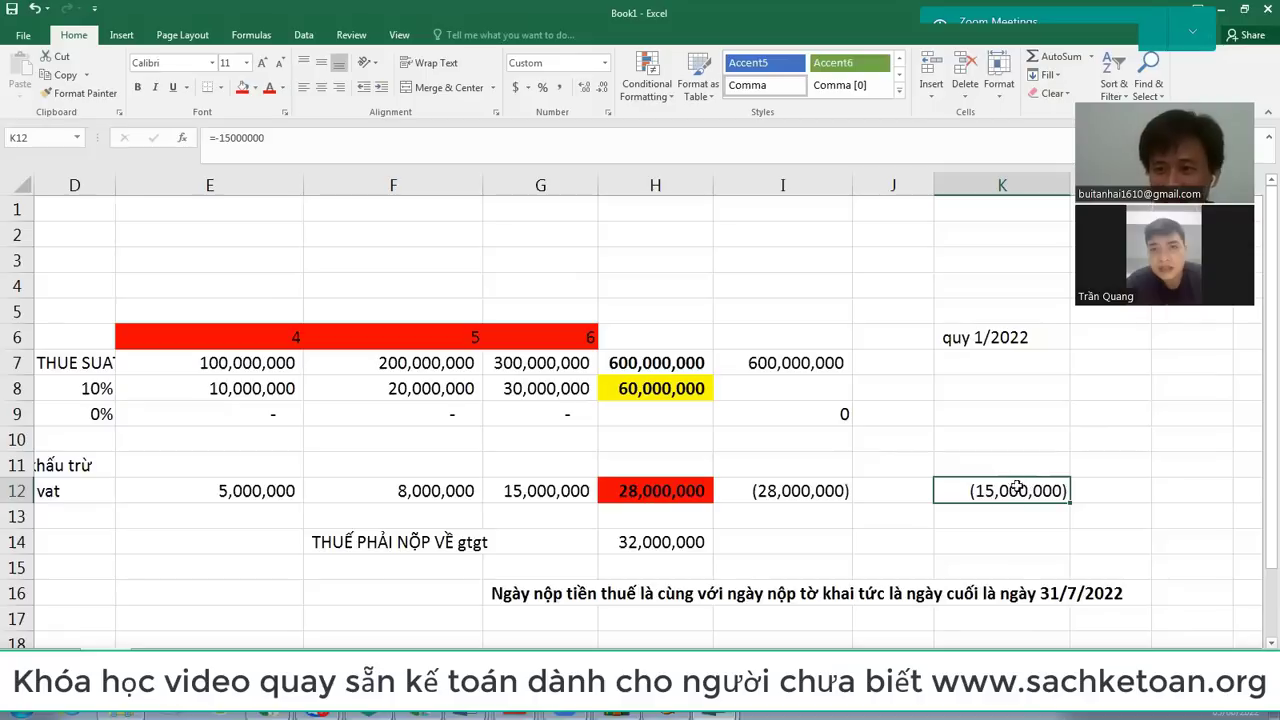
# Step: Review the H7 sales, H8 output VAT and H12 input VAT totals, then edit the H14 formula
pyautogui.click(668, 490)
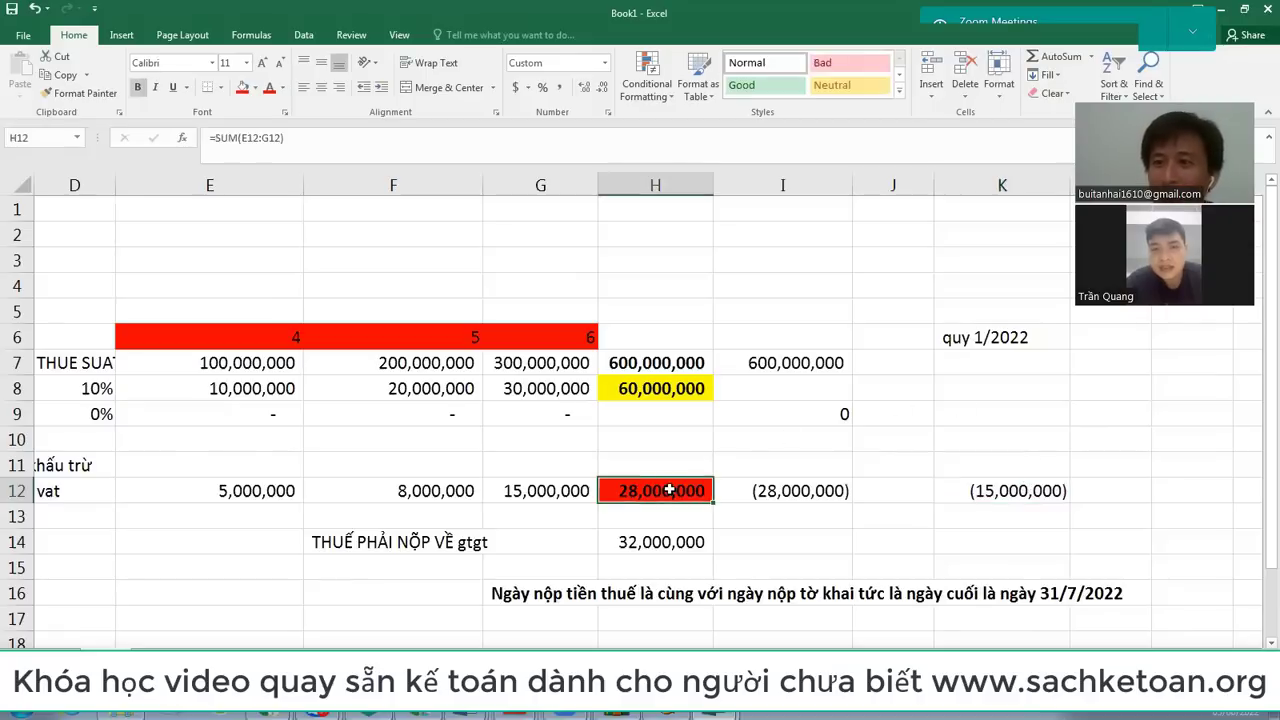
pyautogui.click(643, 365)
pyautogui.click(645, 389)
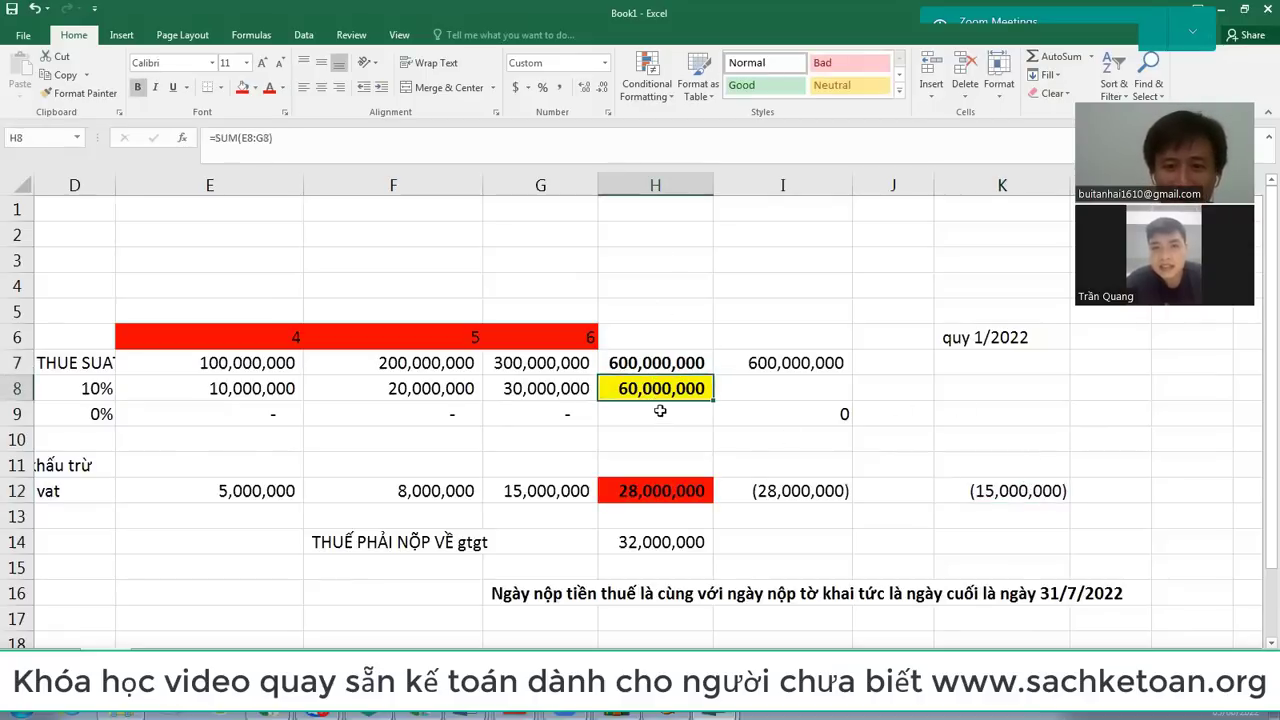
pyautogui.click(653, 491)
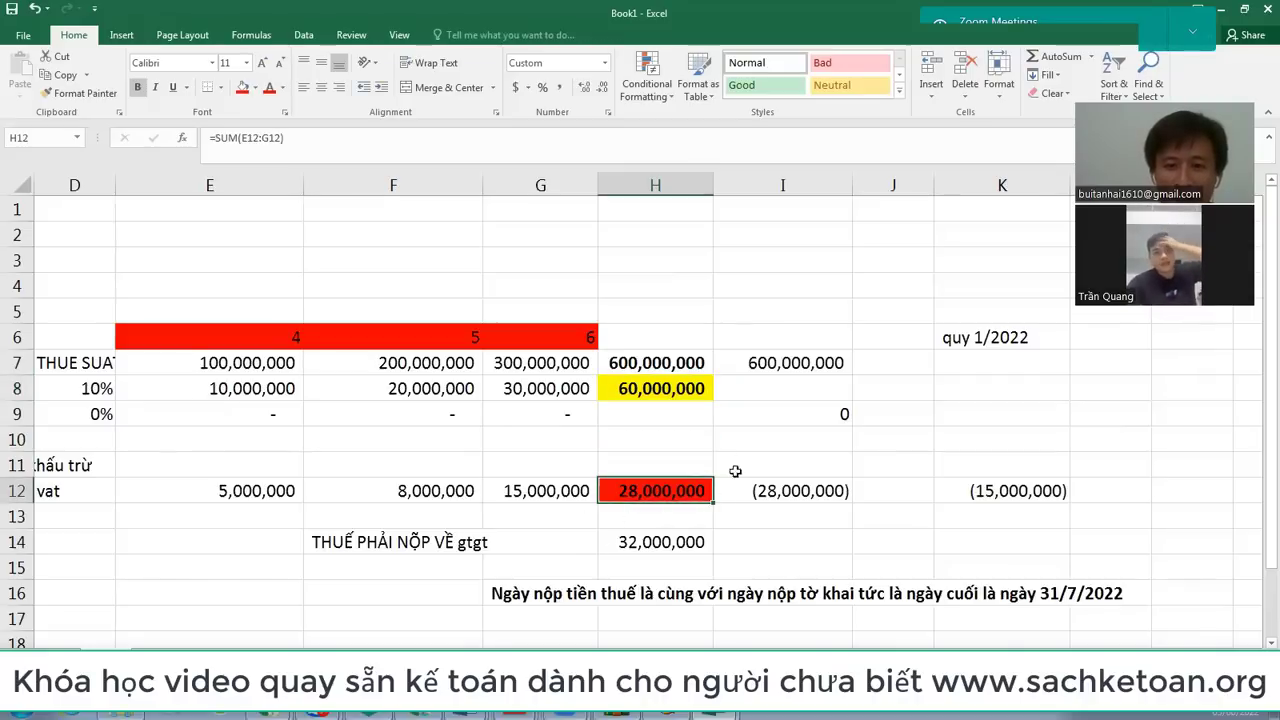
pyautogui.click(656, 545)
pyautogui.doubleClick(657, 545)
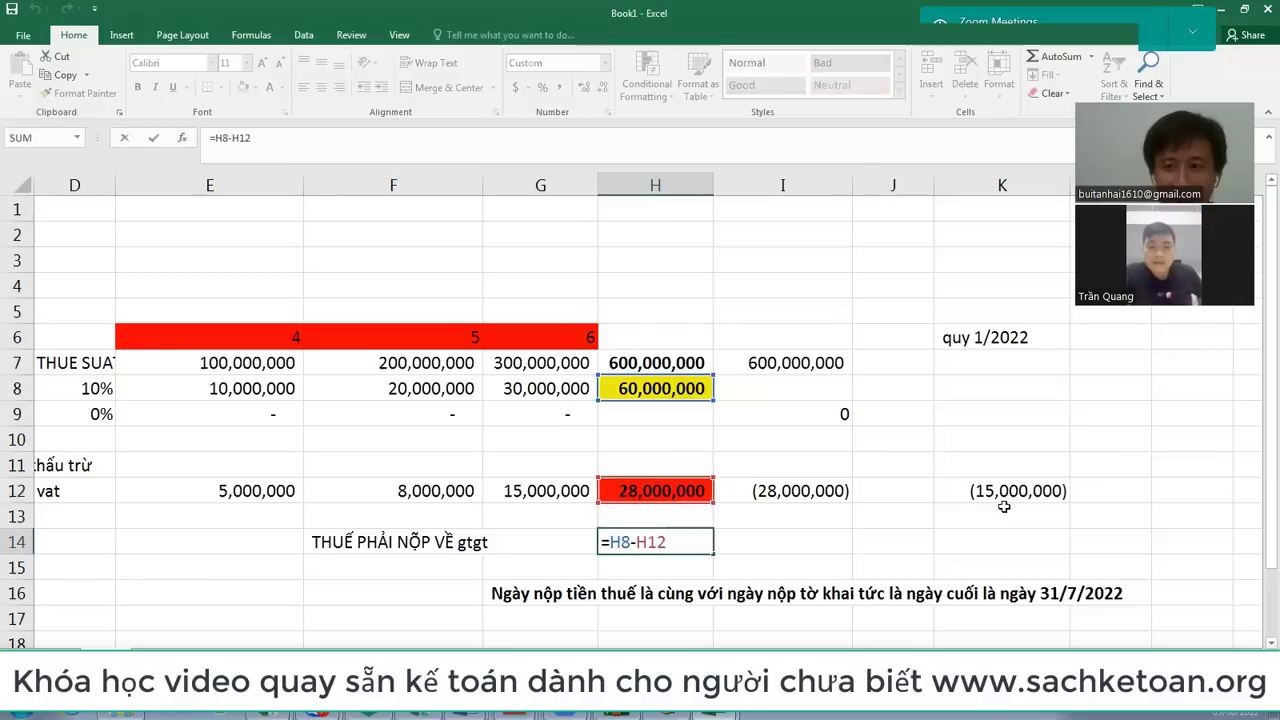
# Step: Review the figures in H7:K12 against the H14 payable formula and K12
pyautogui.press('Escape')
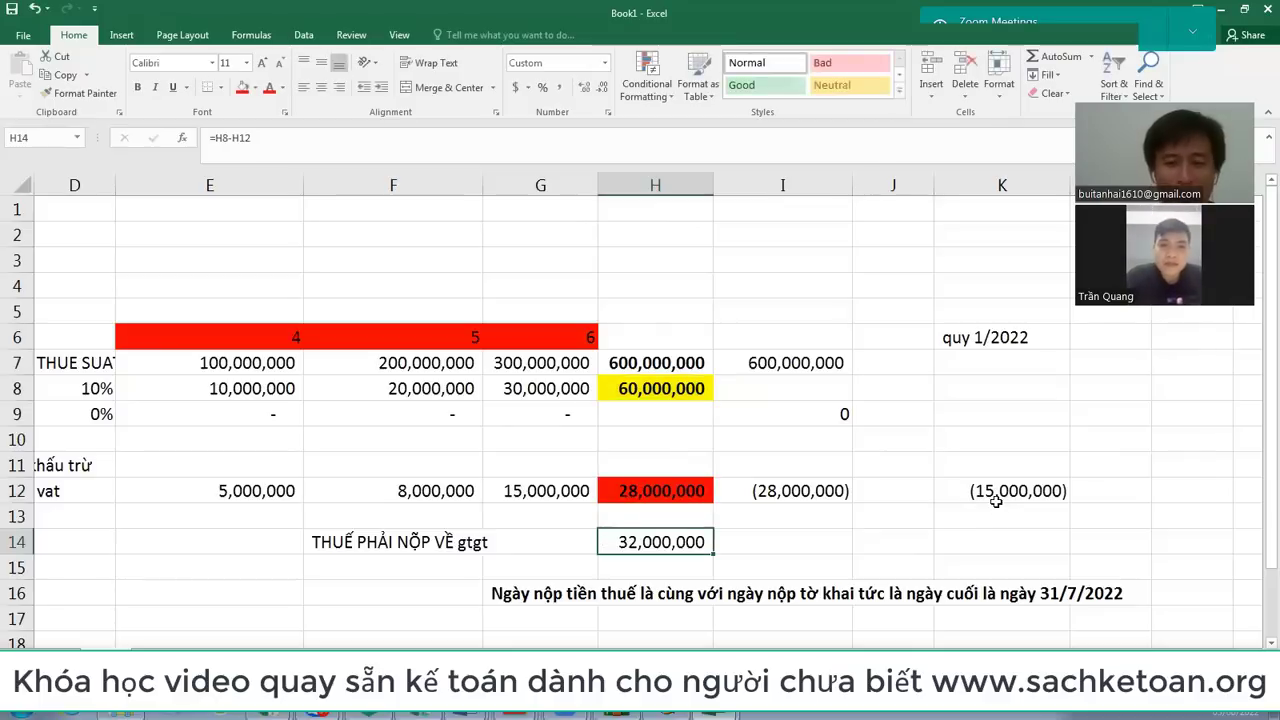
pyautogui.moveTo(680, 366); pyautogui.dragTo(984, 481)
pyautogui.click(680, 490)
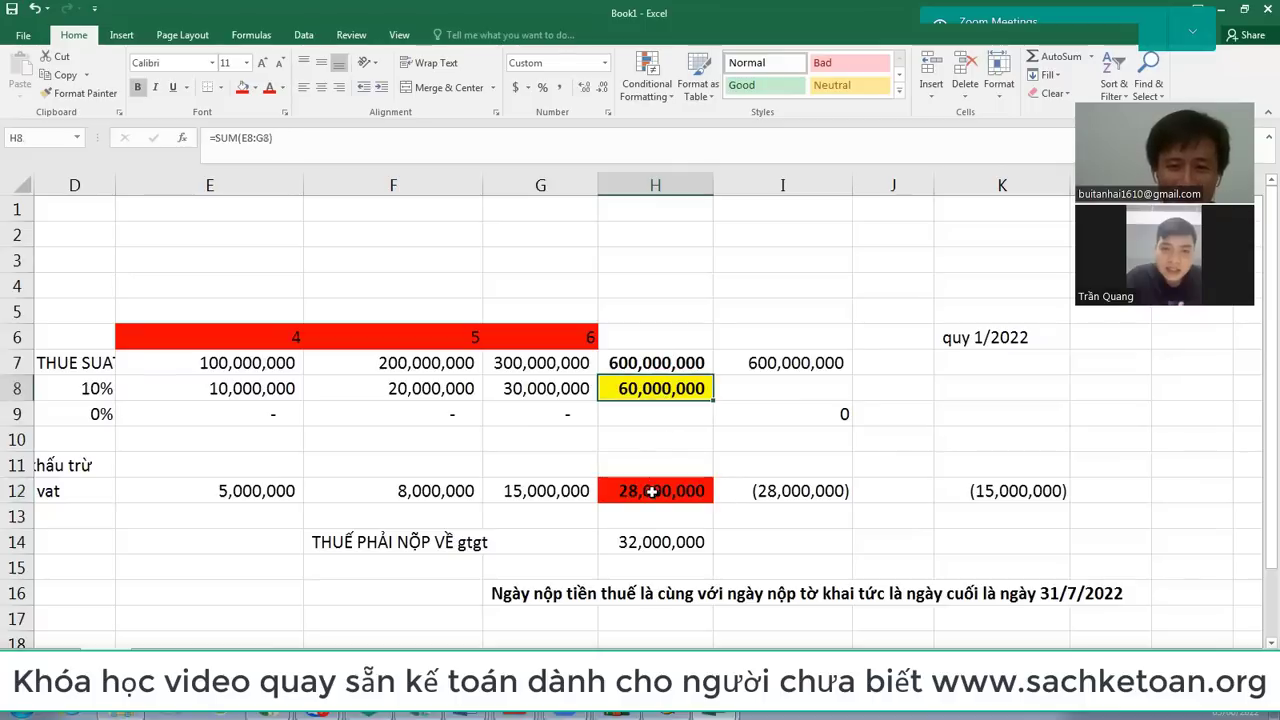
pyautogui.click(655, 541)
pyautogui.click(658, 490)
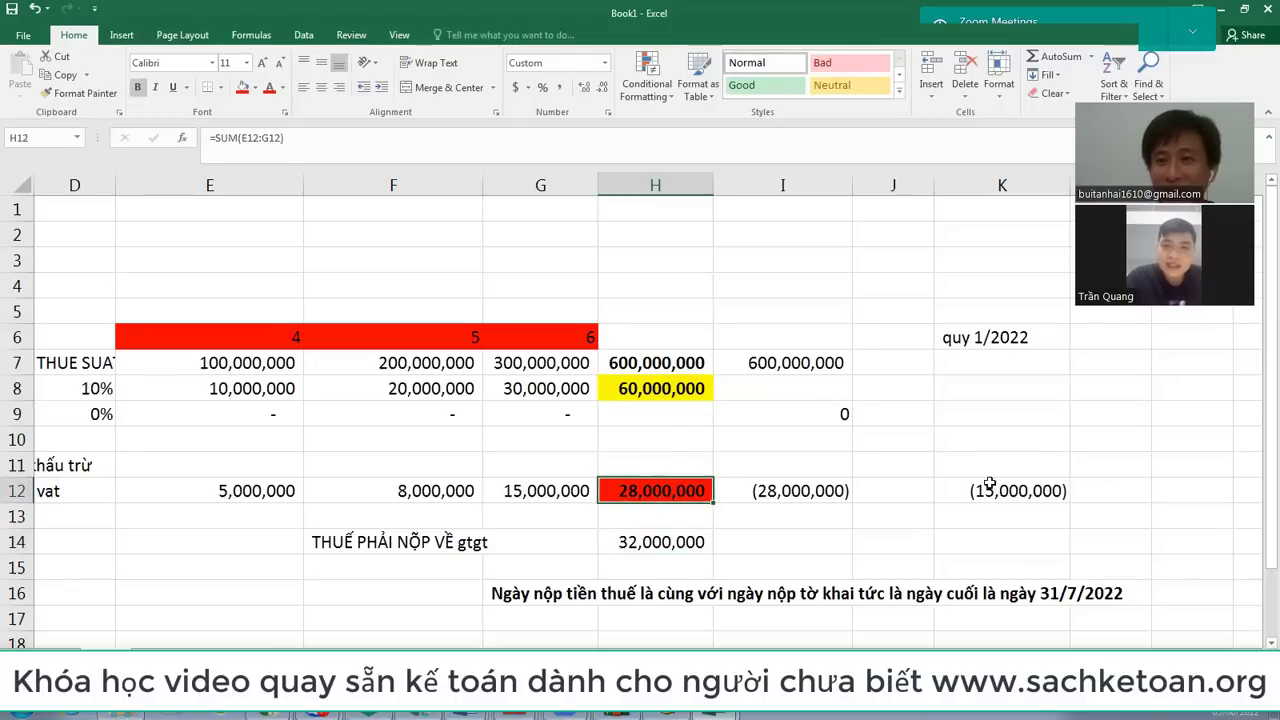
pyautogui.click(1019, 492)
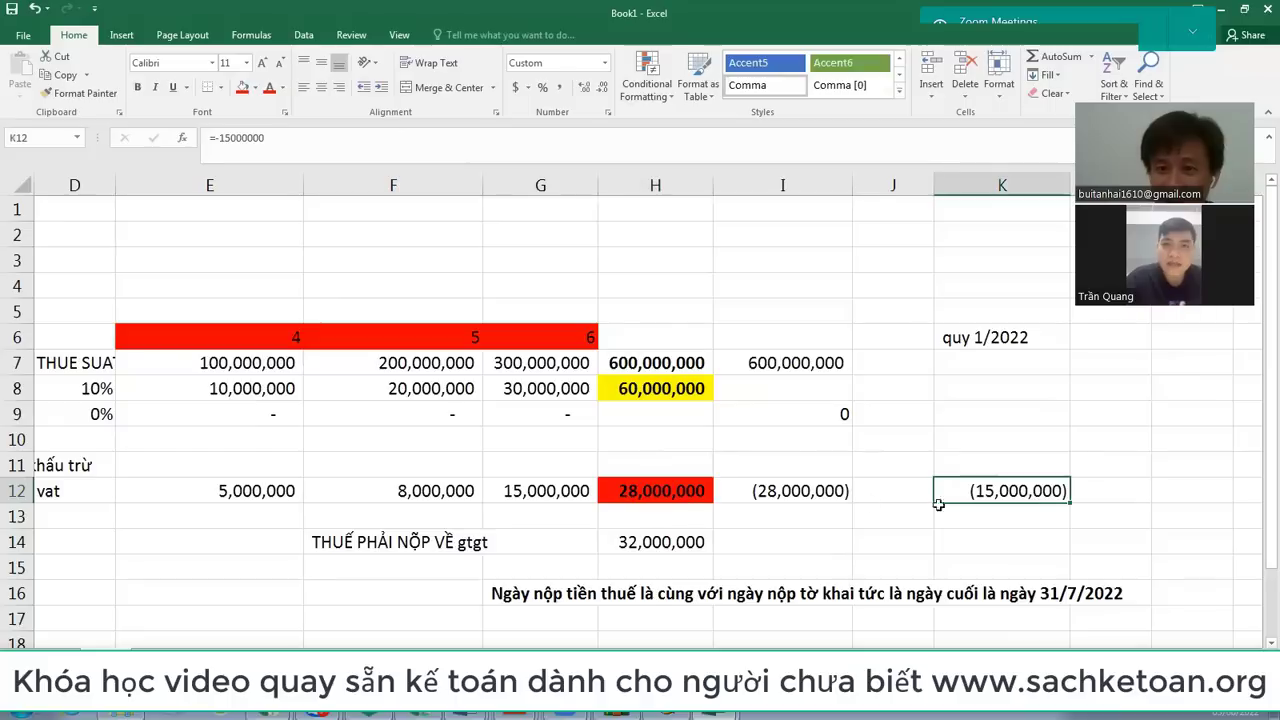
# Step: Try a -1500000 deduction in H14, then restore =H8-H12 at 32,000,000
pyautogui.doubleClick(660, 540)
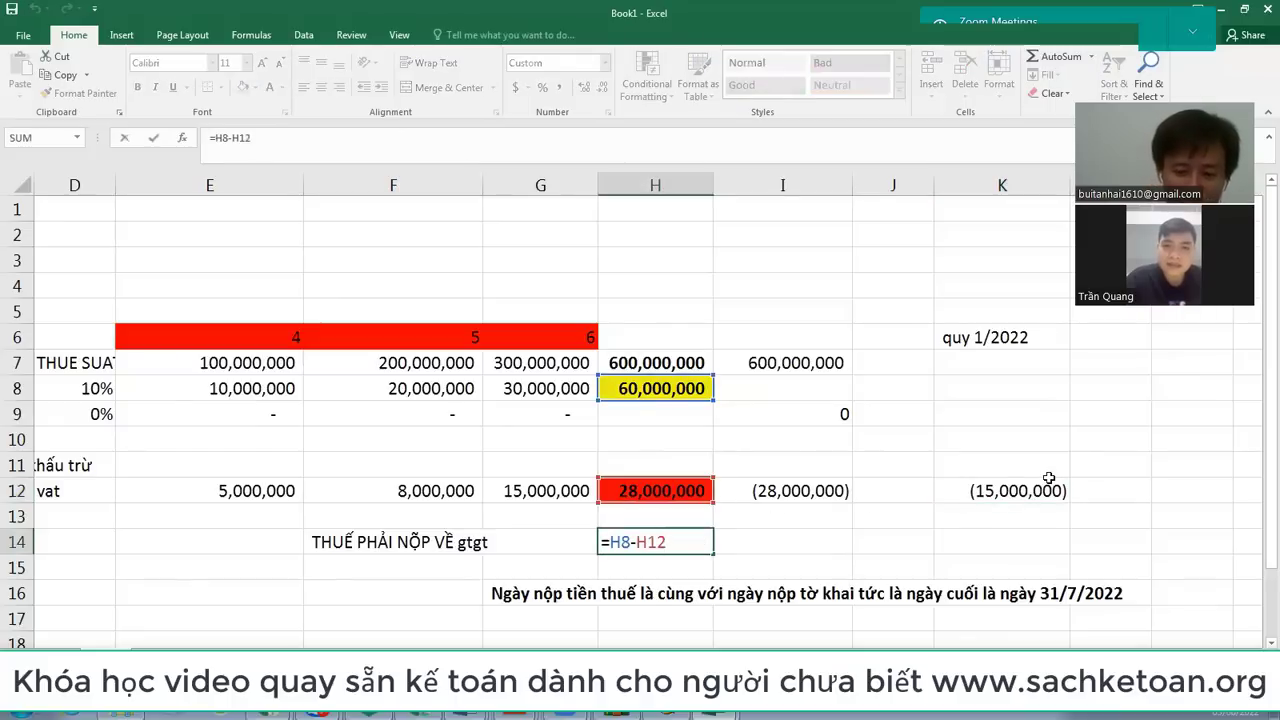
pyautogui.write('-1500000')
pyautogui.press('Return')
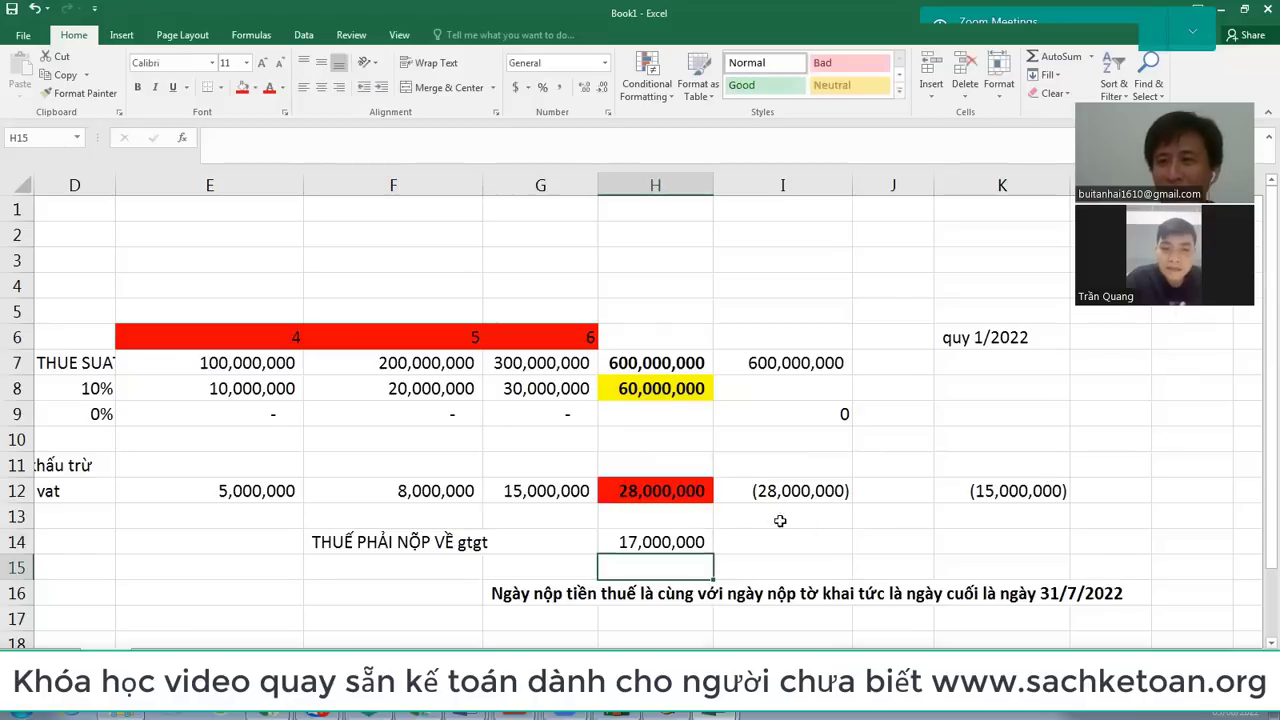
pyautogui.click(650, 541)
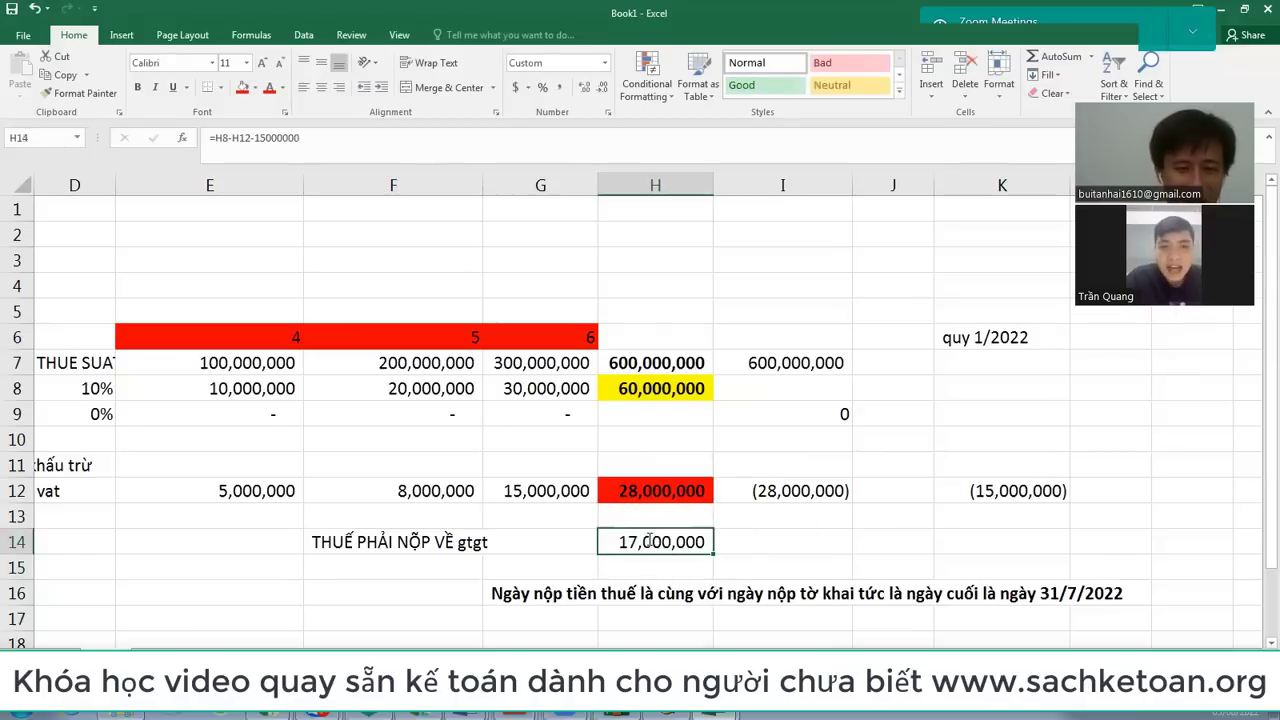
pyautogui.press('F2')
pyautogui.press('BackSpace')
pyautogui.press('BackSpace')
pyautogui.press('BackSpace')
pyautogui.press('BackSpace')
pyautogui.press('BackSpace')
pyautogui.press('BackSpace')
pyautogui.press('BackSpace')
pyautogui.press('BackSpace')
pyautogui.press('BackSpace')
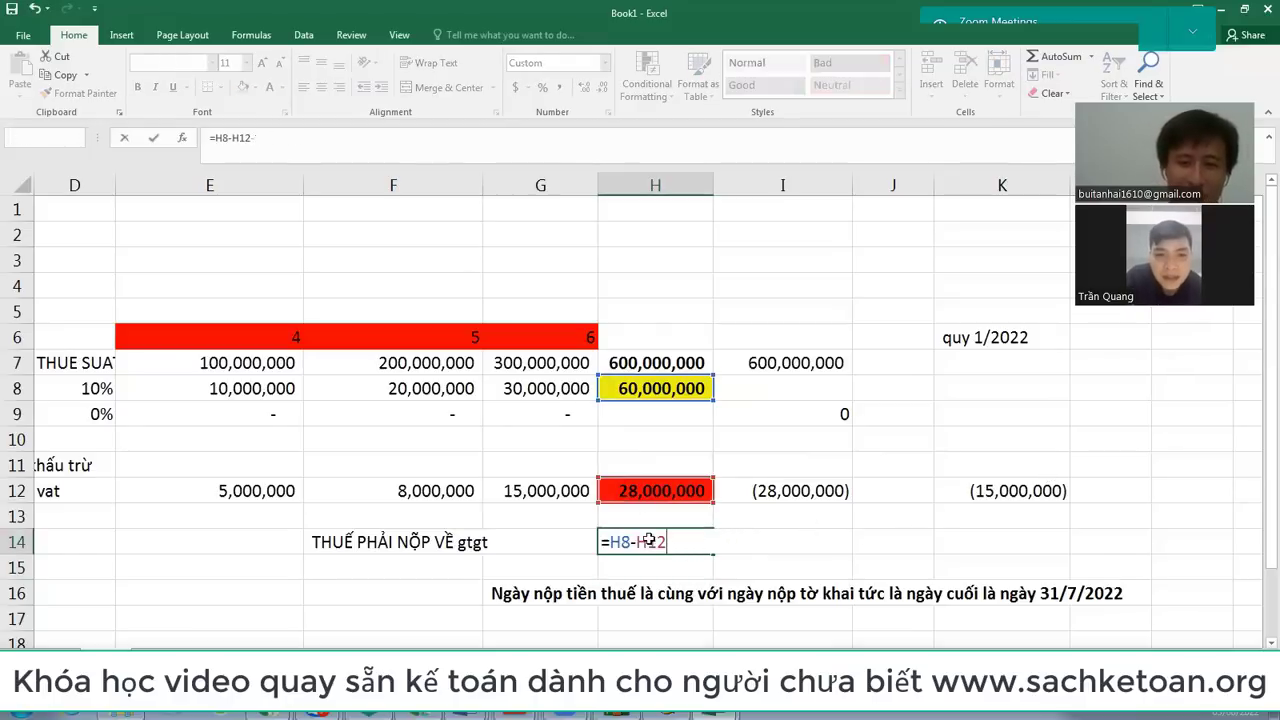
pyautogui.press('Return')
pyautogui.click(652, 538)
pyautogui.doubleClick(655, 537)
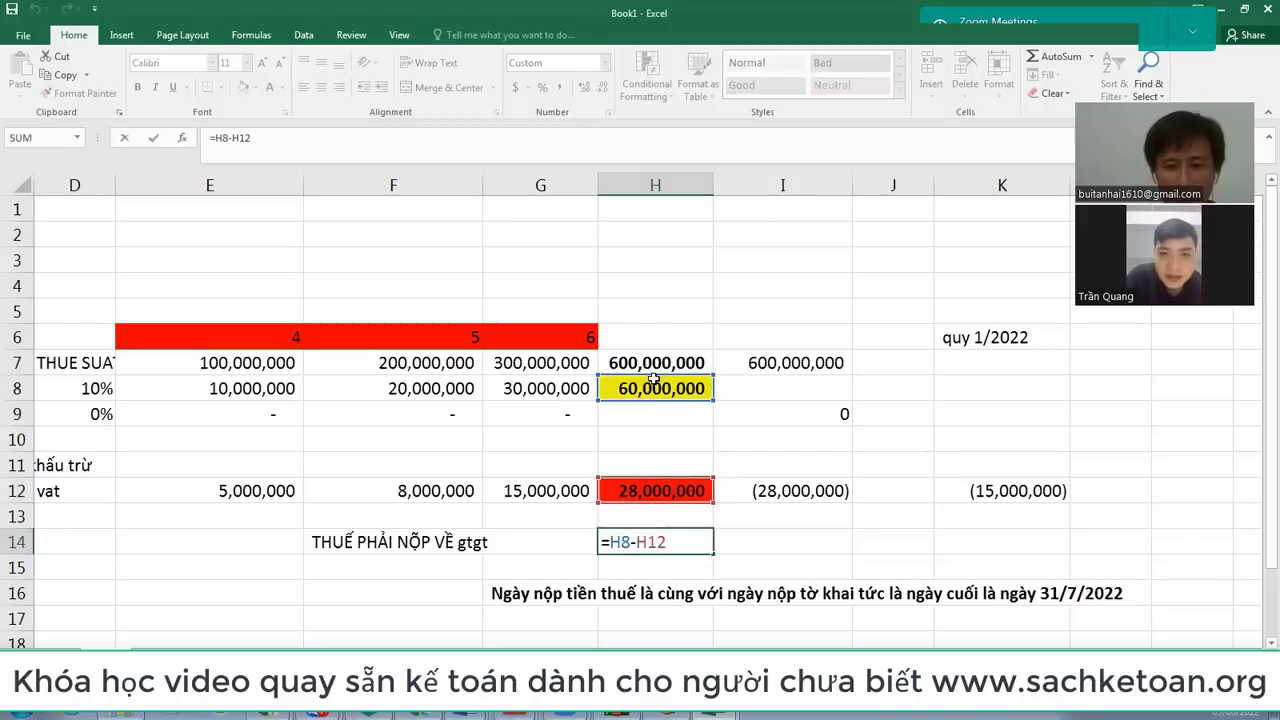
pyautogui.press('Return')
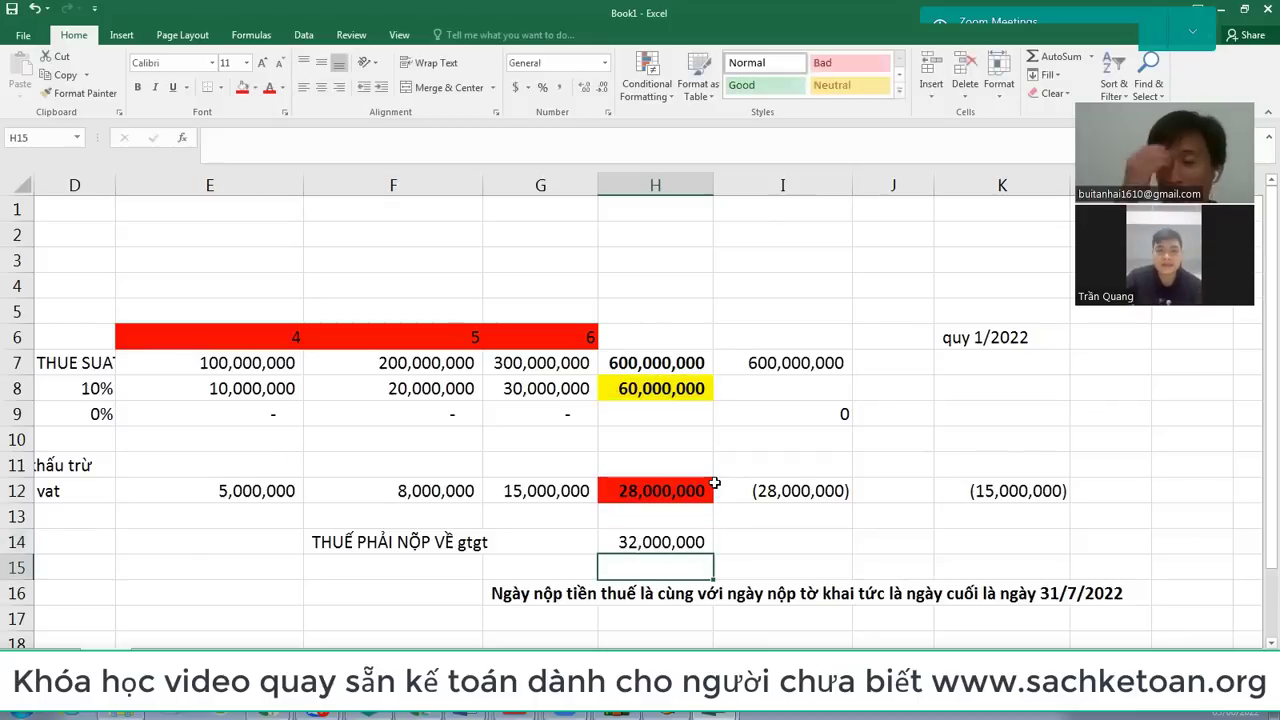
pyautogui.click(994, 337)
pyautogui.click(987, 490)
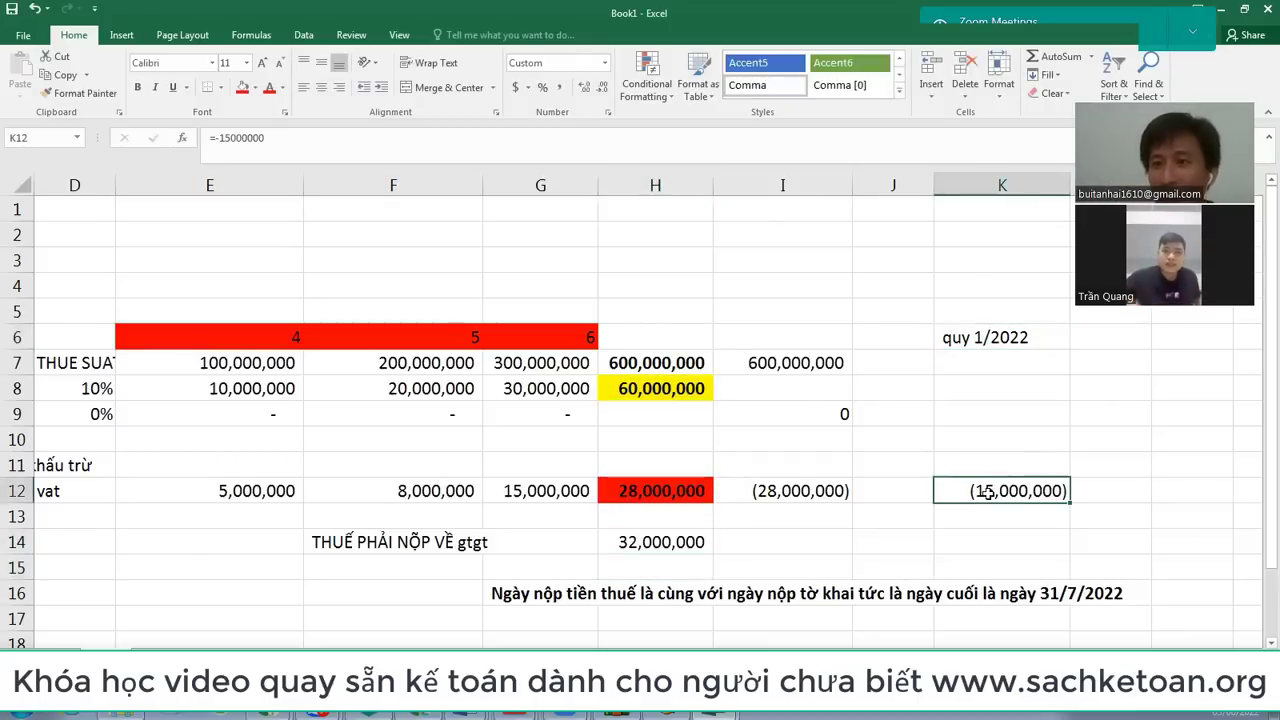
pyautogui.click(665, 545)
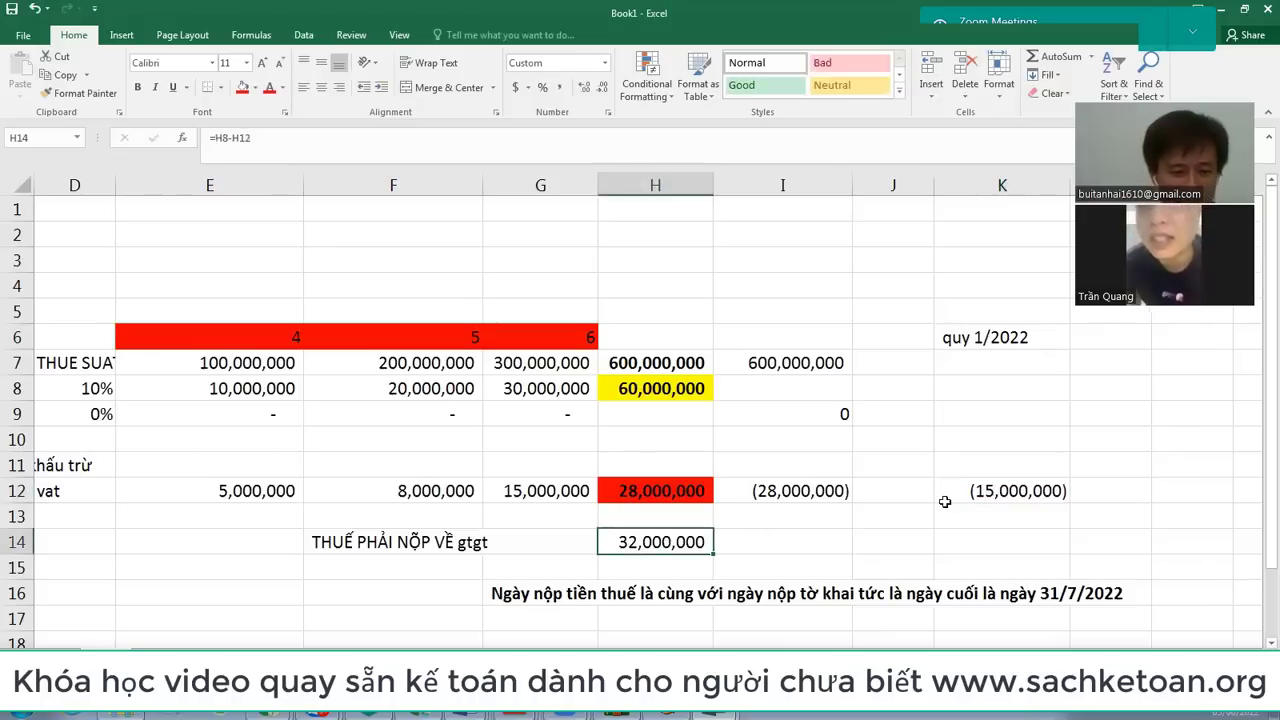
pyautogui.press('F2')
pyautogui.write('-15')
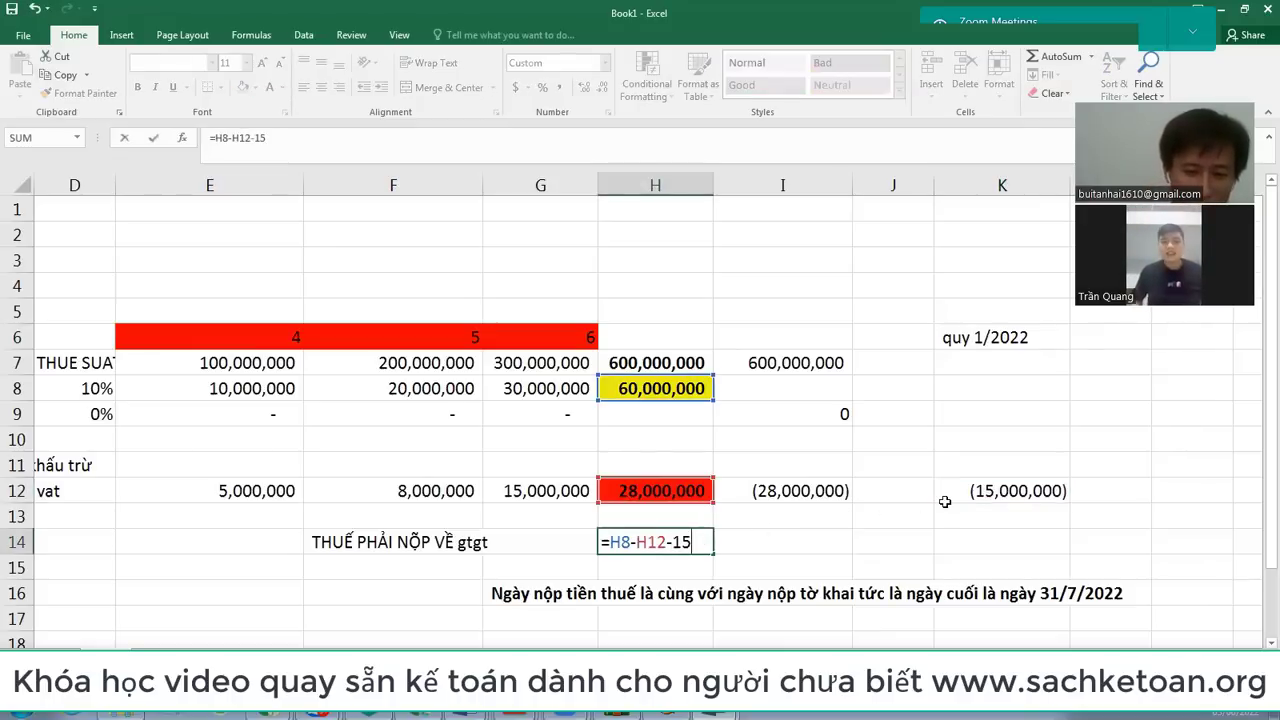
pyautogui.write('000000')
pyautogui.press('Return')
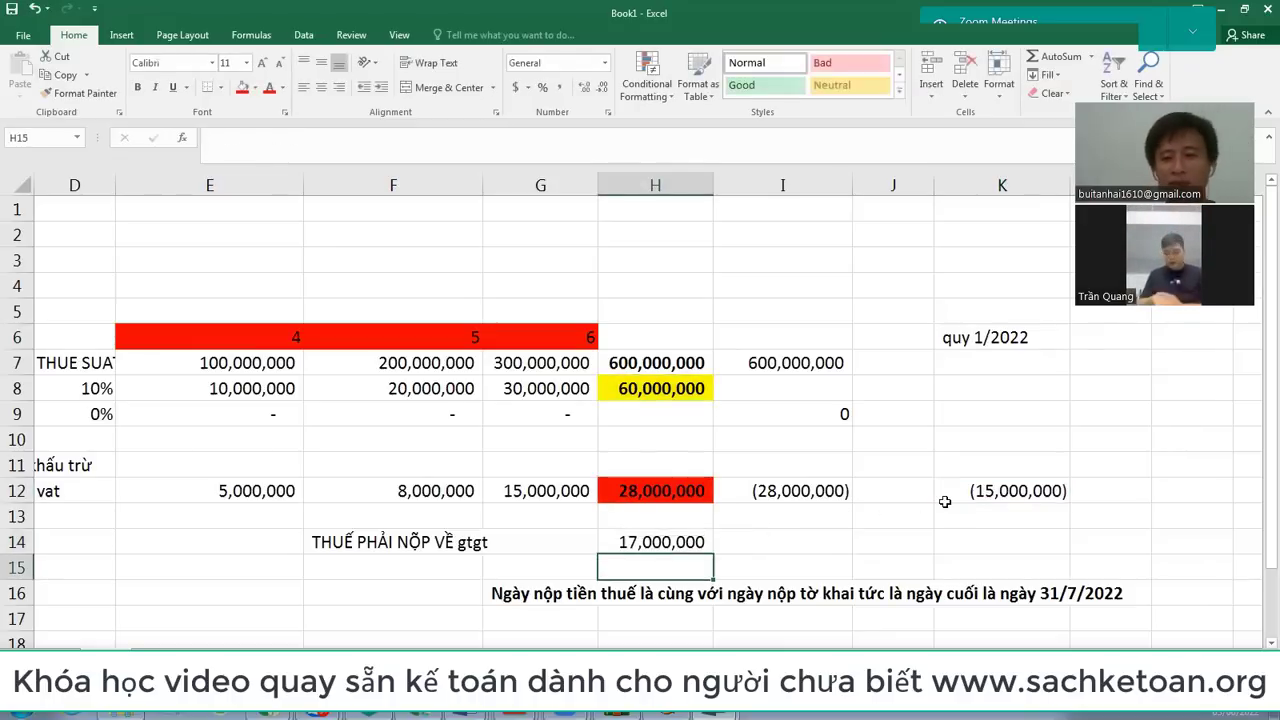
pyautogui.click(652, 545)
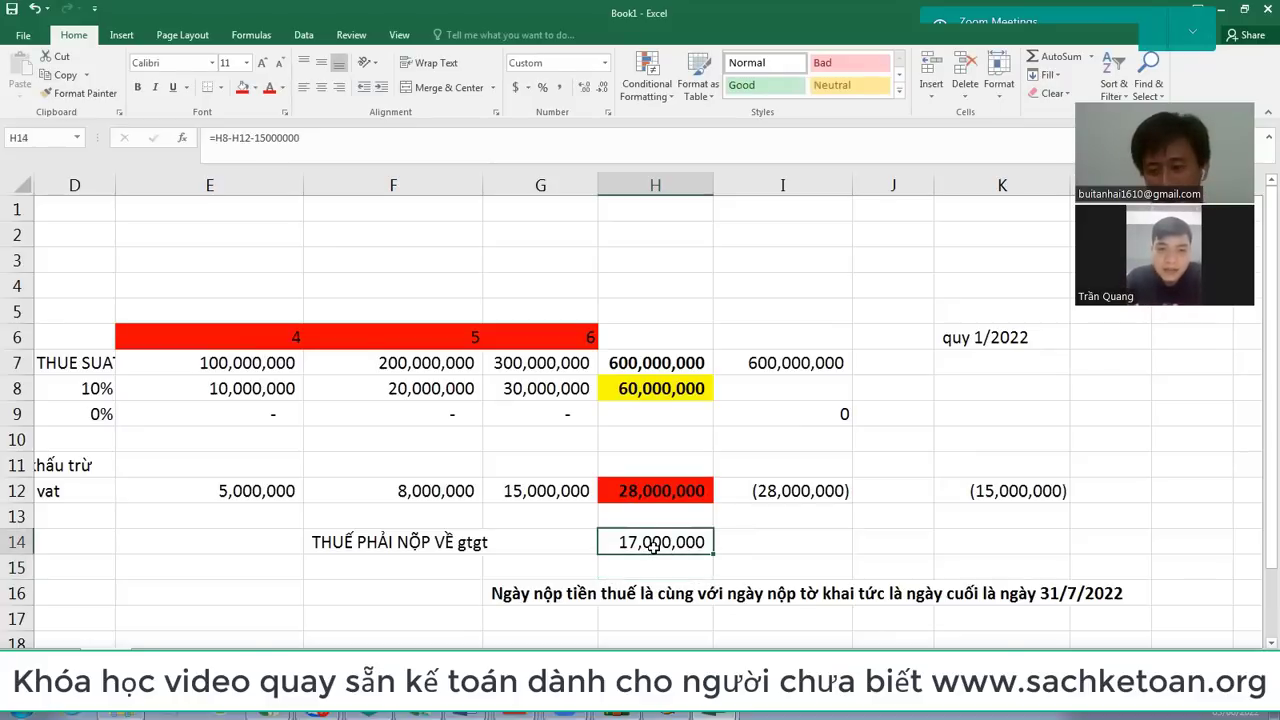
pyautogui.press('Left')
pyautogui.press('Left')
pyautogui.press('Left')
pyautogui.press('Left')
pyautogui.press('Left')
pyautogui.press('Left')
pyautogui.press('Left')
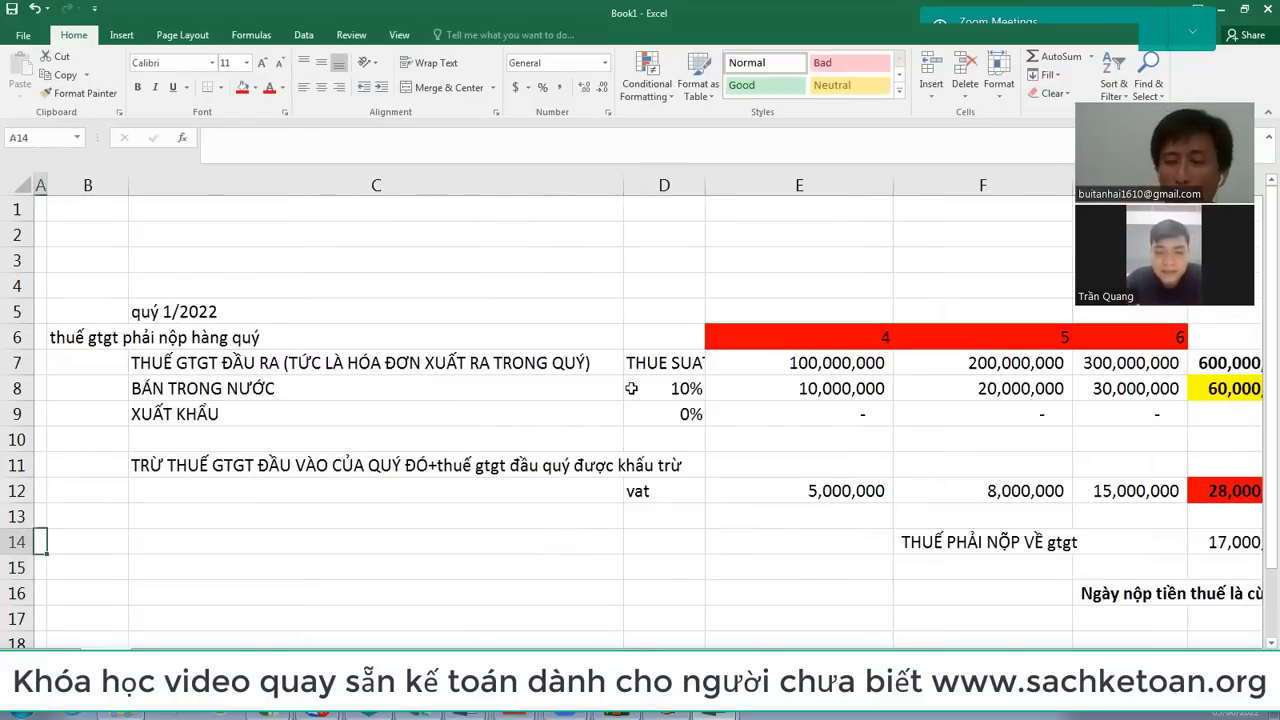
pyautogui.click(403, 363)
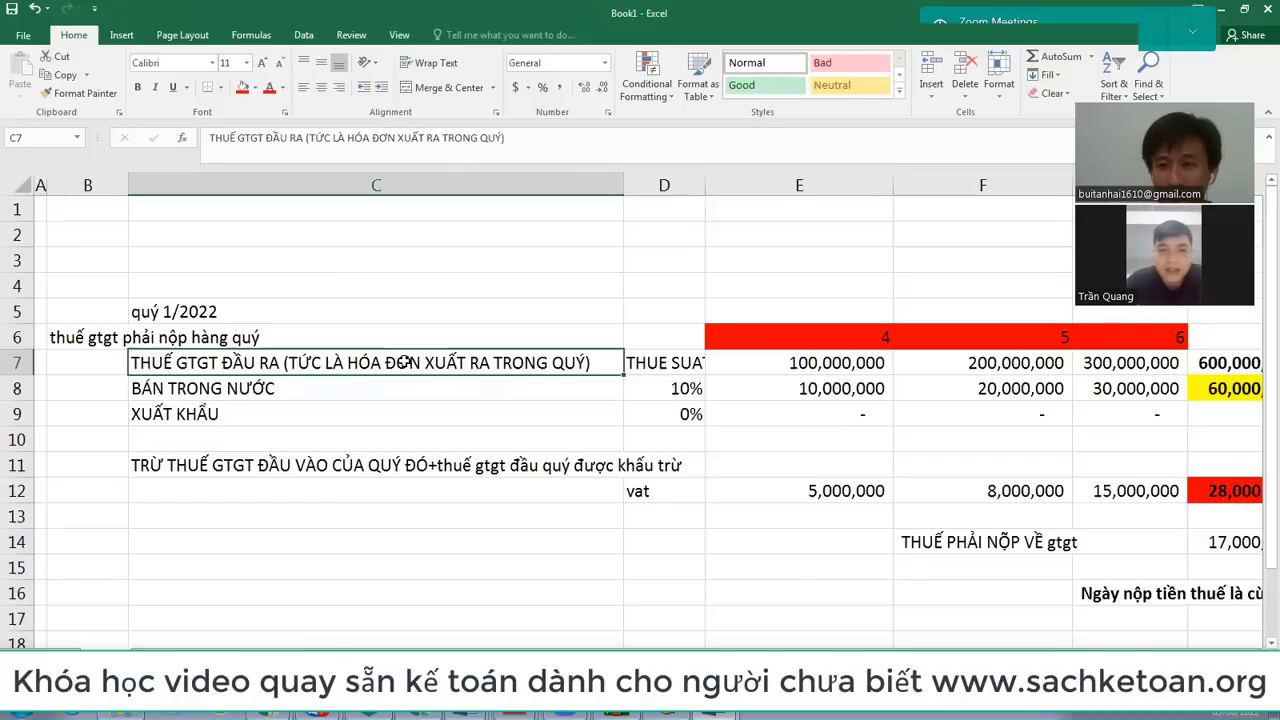
pyautogui.press('Right')
pyautogui.press('Right')
pyautogui.press('Right')
pyautogui.press('Right')
pyautogui.press('Right')
pyautogui.press('Right')
pyautogui.press('Right')
pyautogui.press('Right')
pyautogui.press('Right')
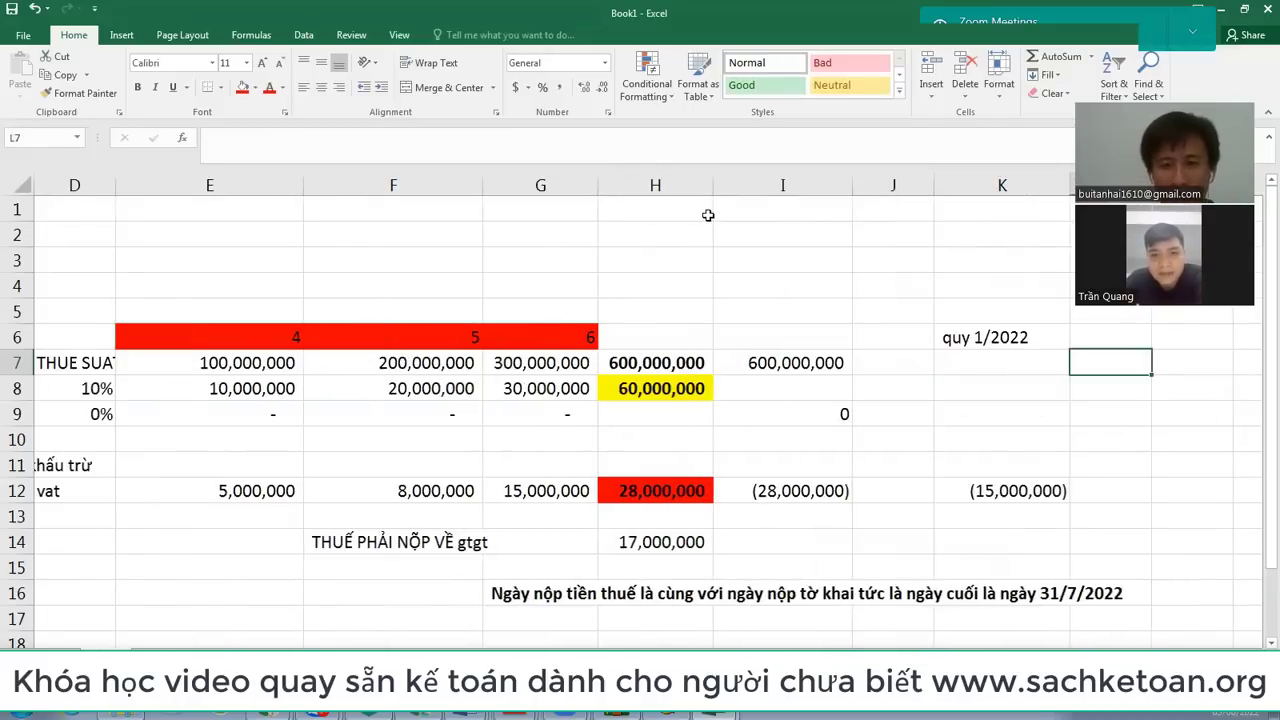
pyautogui.click(657, 184)
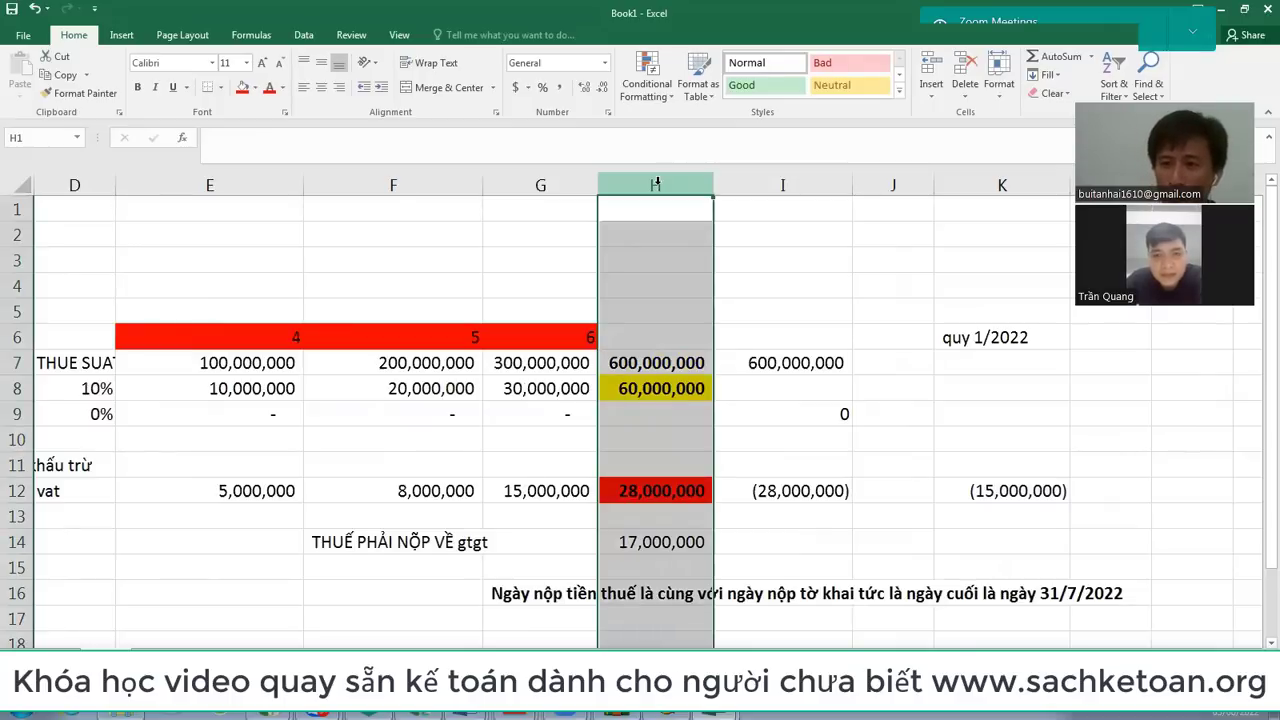
pyautogui.click(655, 496)
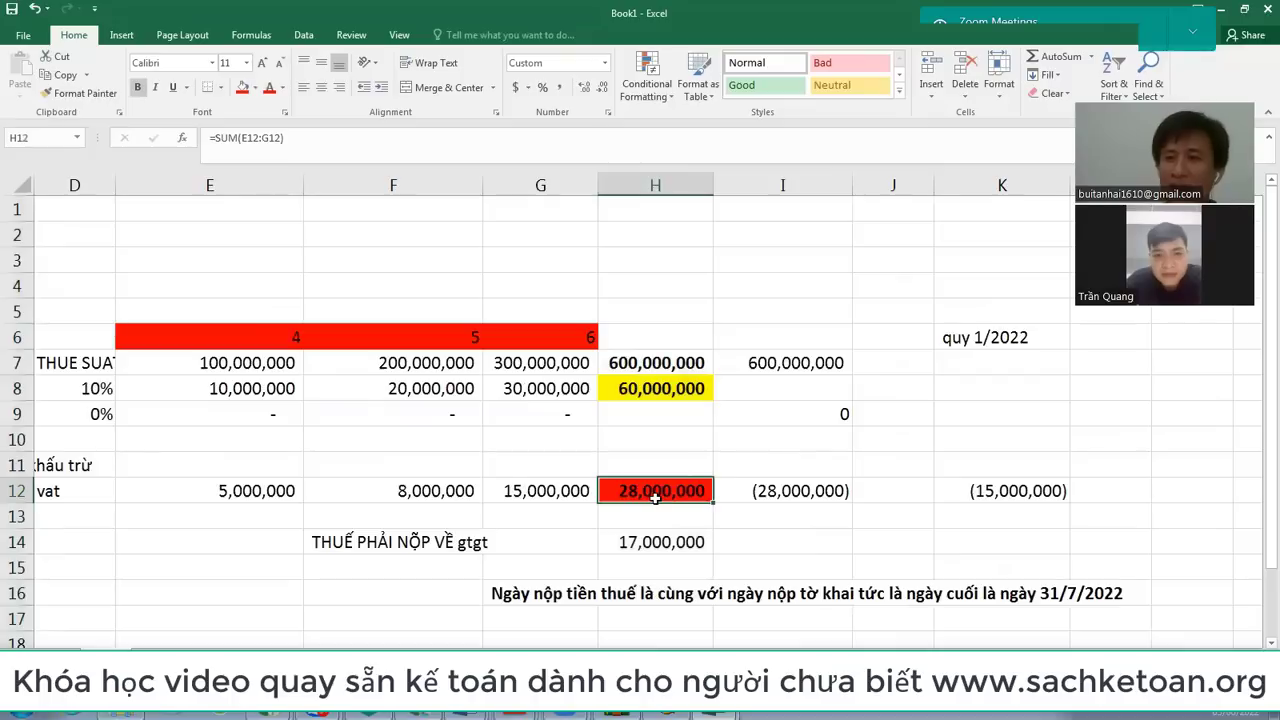
pyautogui.click(790, 489)
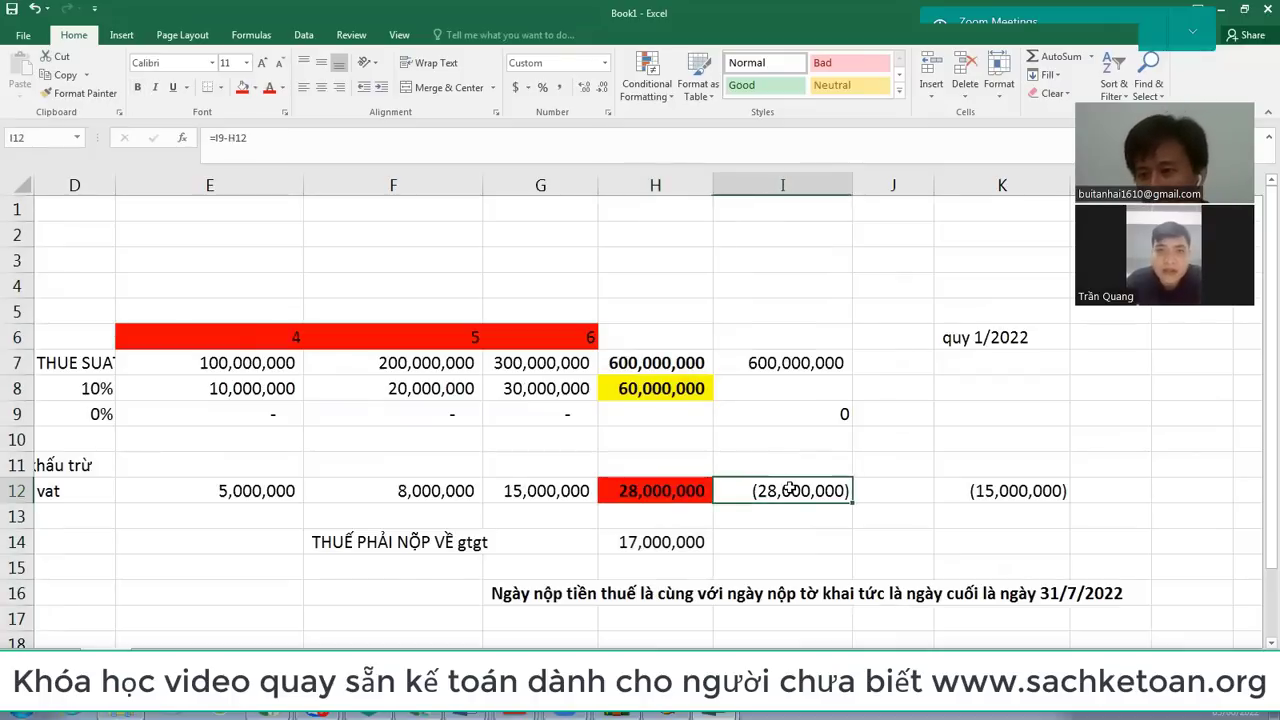
pyautogui.click(660, 490)
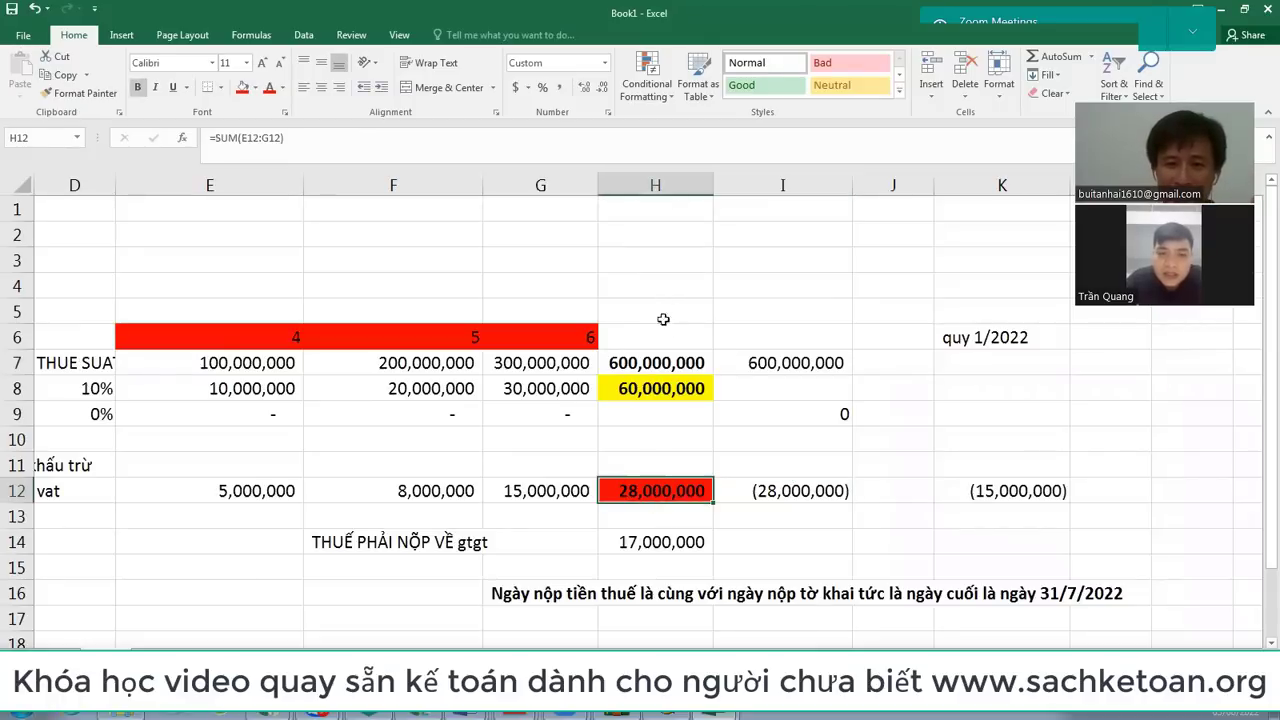
pyautogui.click(672, 714)
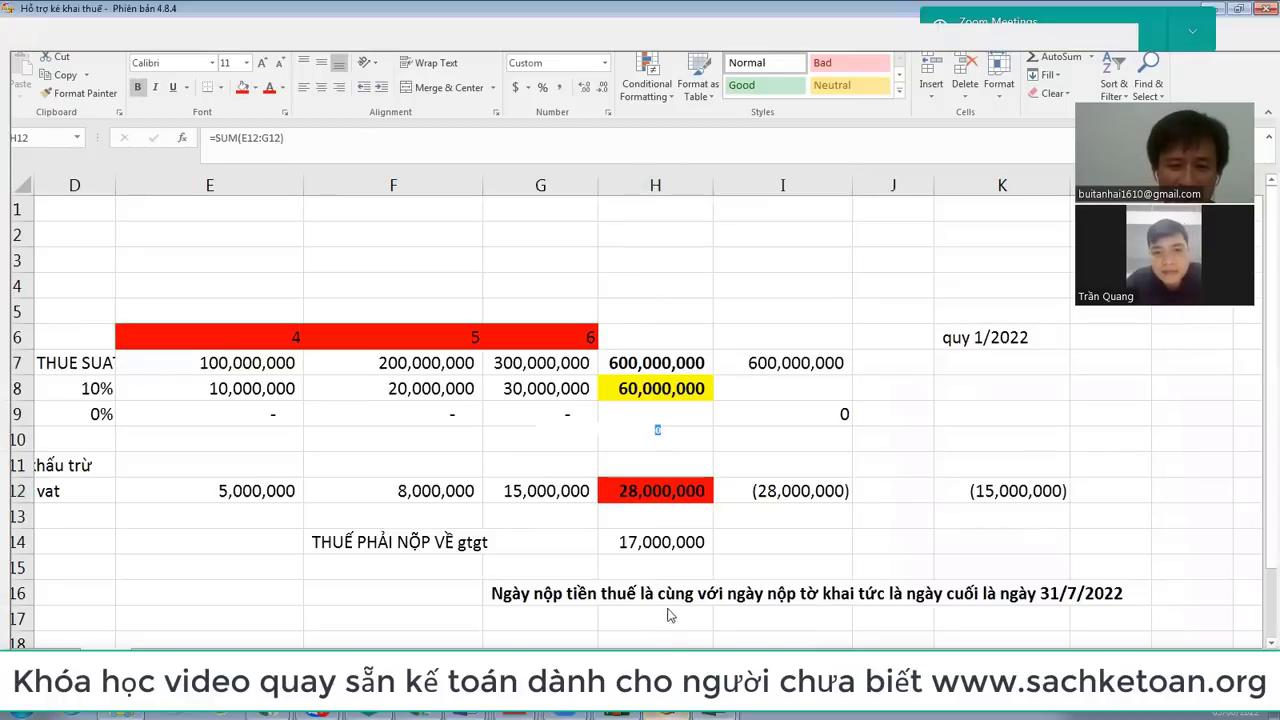
pyautogui.scroll(-6, 622, 598)
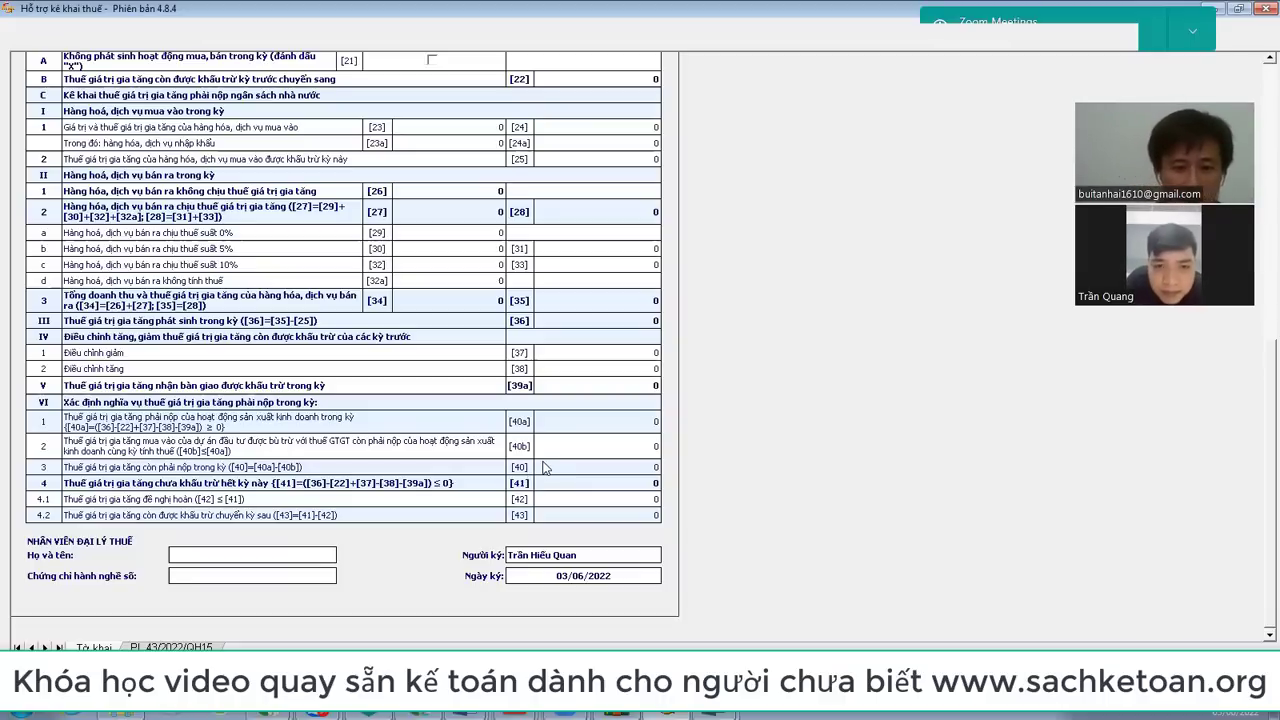
pyautogui.hotkey('alt', 'Tab')
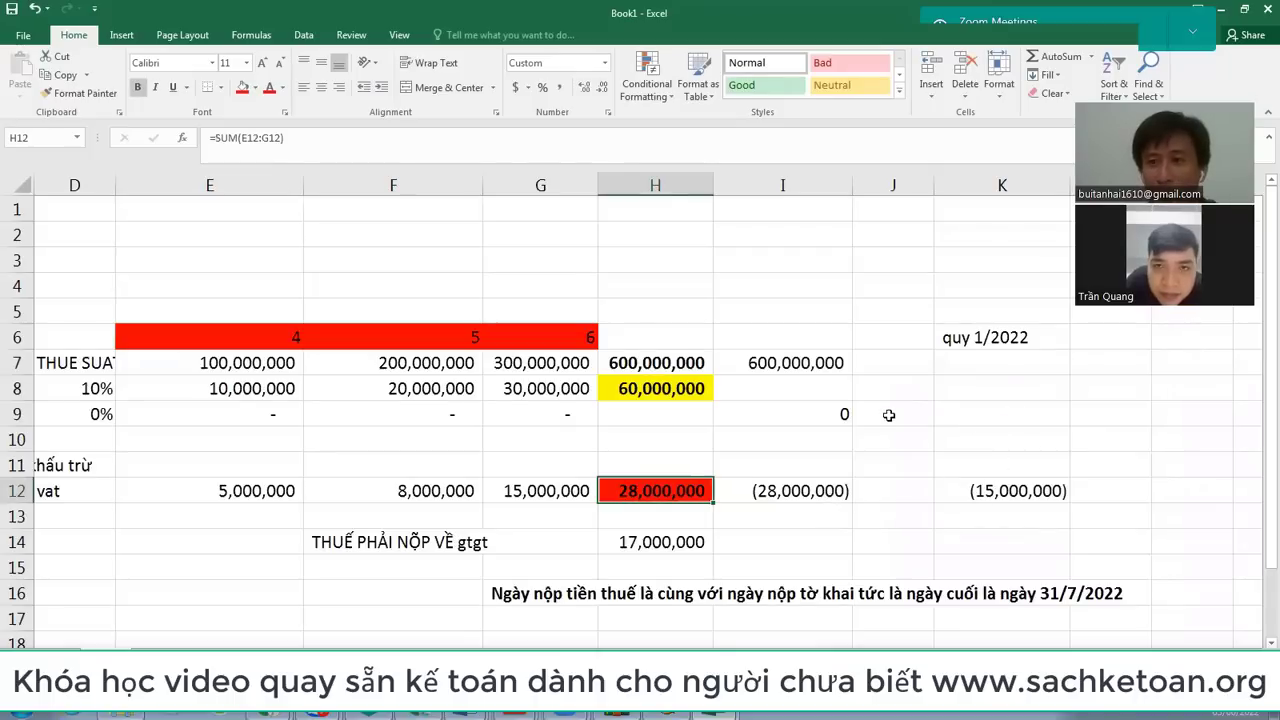
# Step: Inspect the carried-forward formula in I12, then switch back to HTKK
pyautogui.click(791, 185)
pyautogui.click(808, 484)
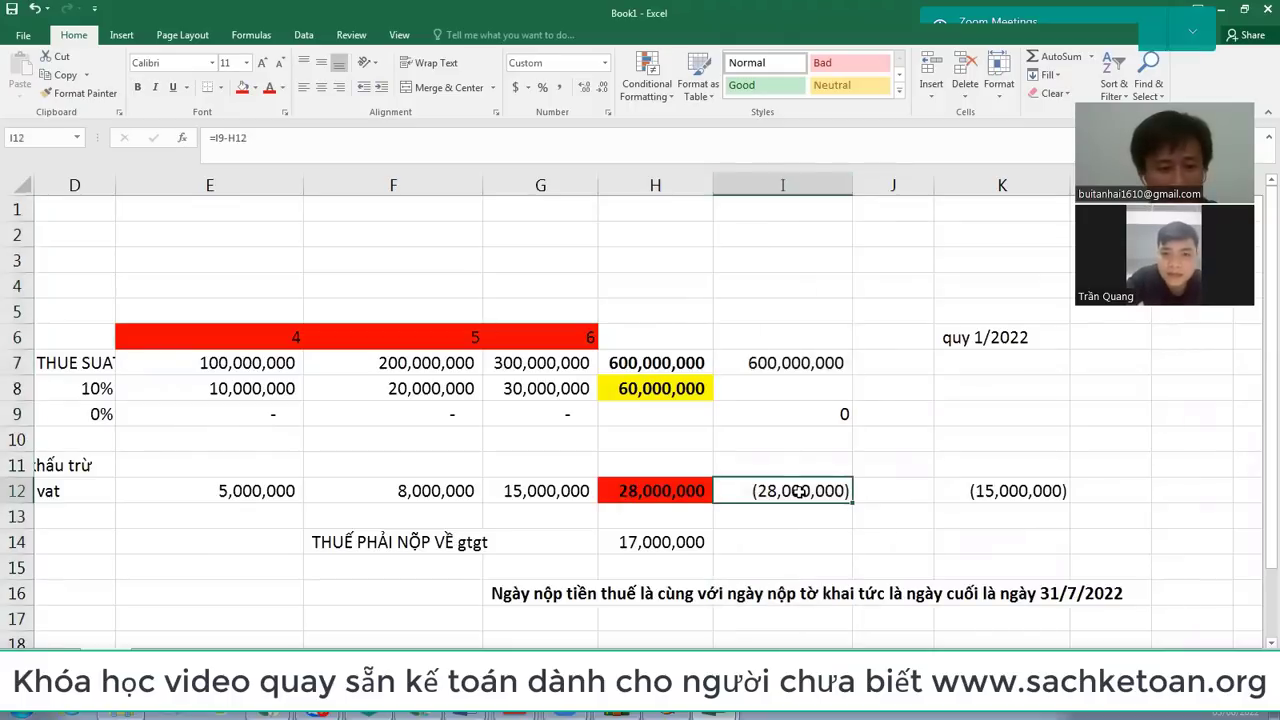
pyautogui.doubleClick(810, 488)
pyautogui.hotkey('alt', 'Tab')
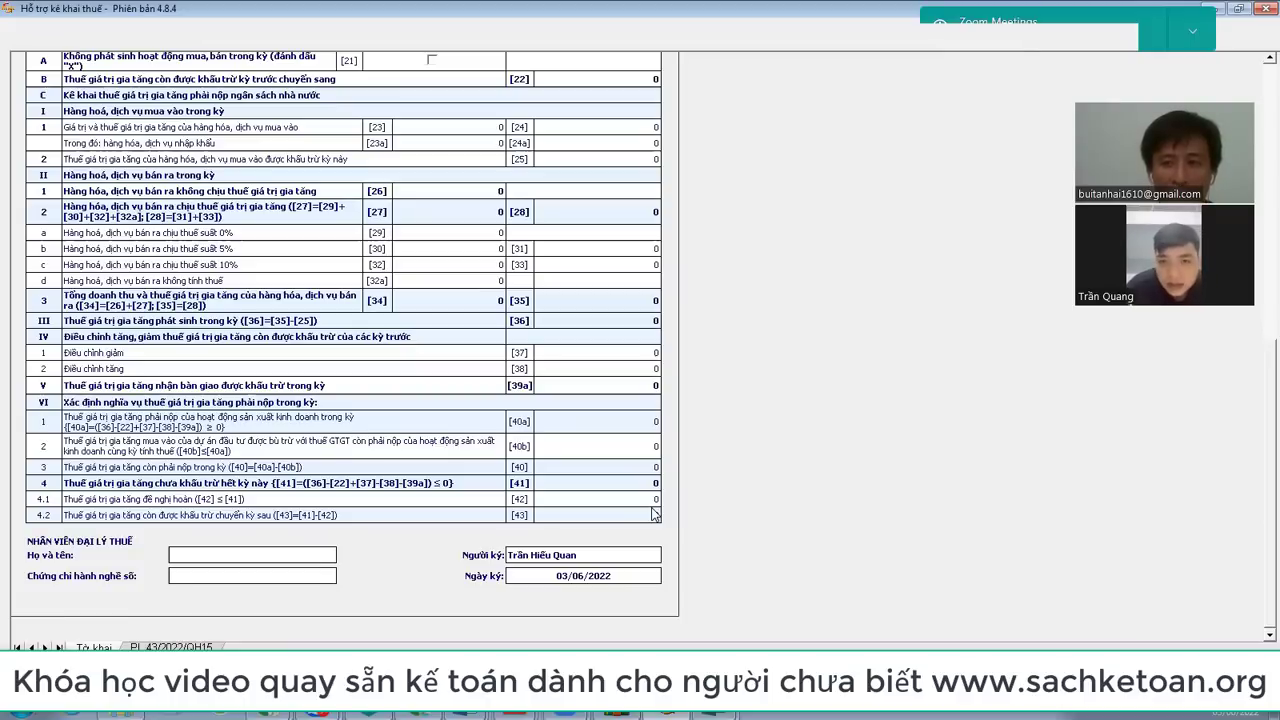
# Step: Scroll through the all-zero Quarter 2 2022 01/GTGT return, then bring up the file browser
pyautogui.scroll(5, 642, 424)
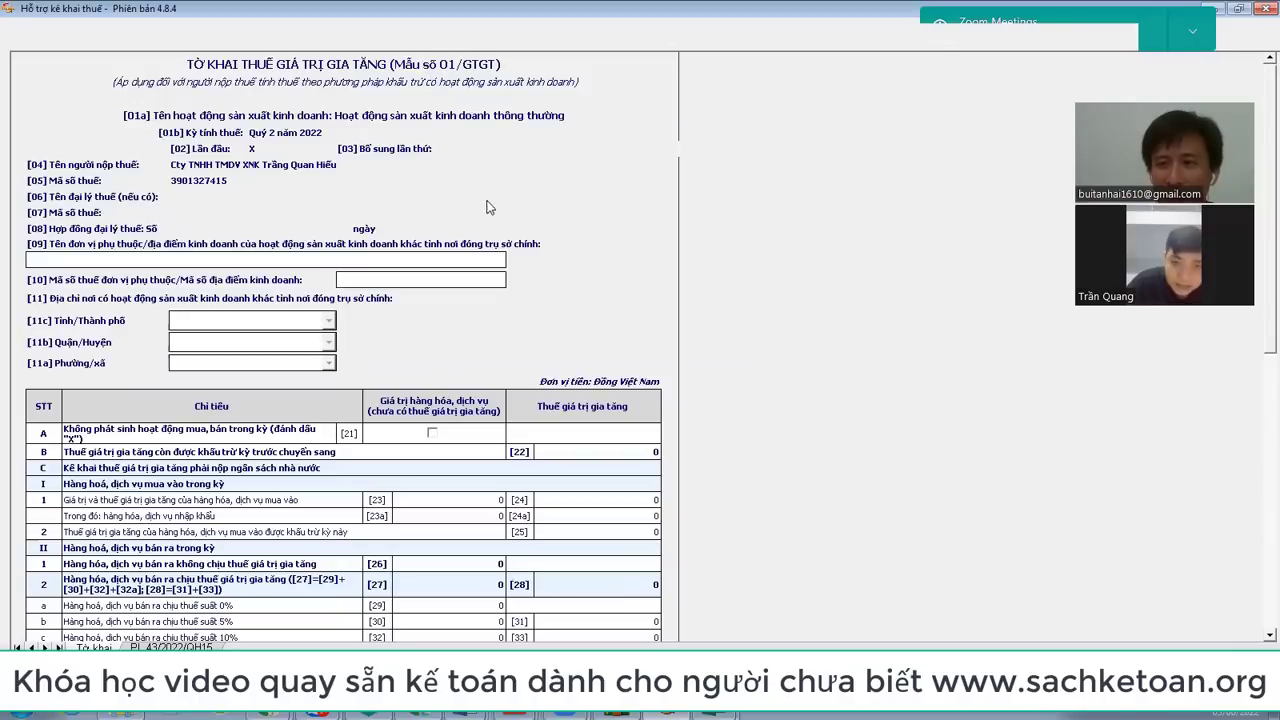
pyautogui.scroll(-8, 580, 370)
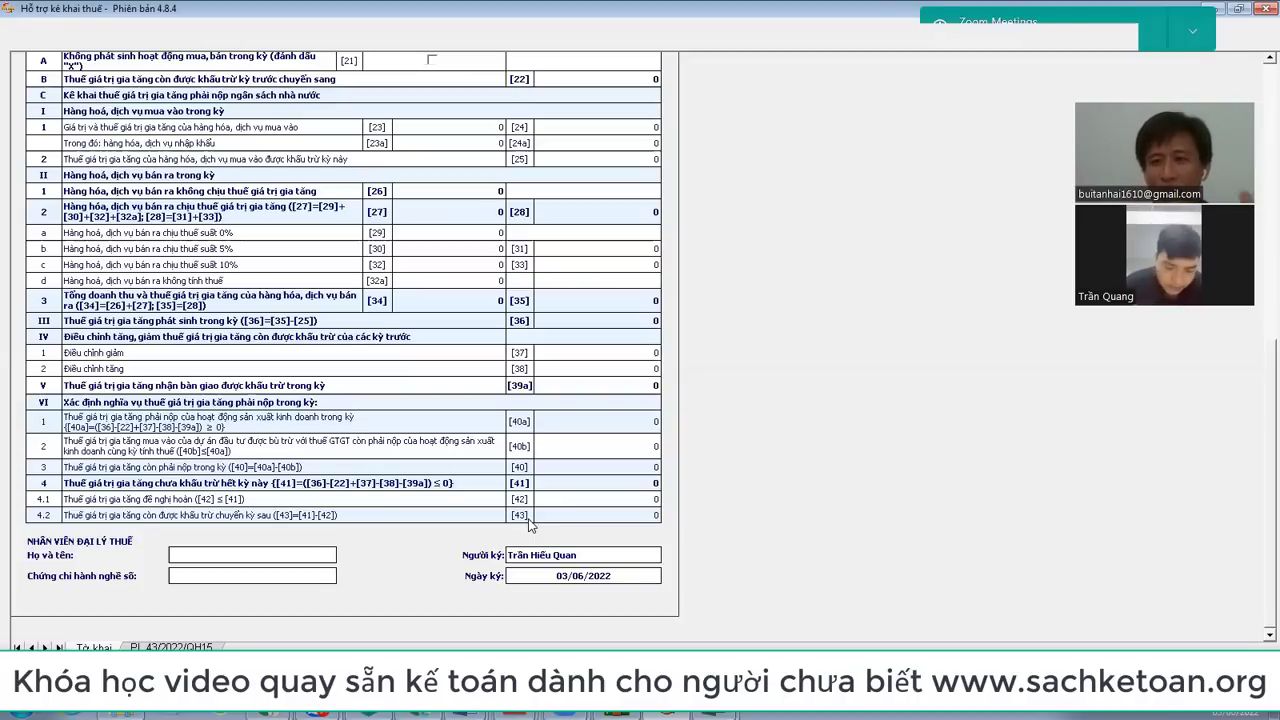
pyautogui.scroll(8, 530, 525)
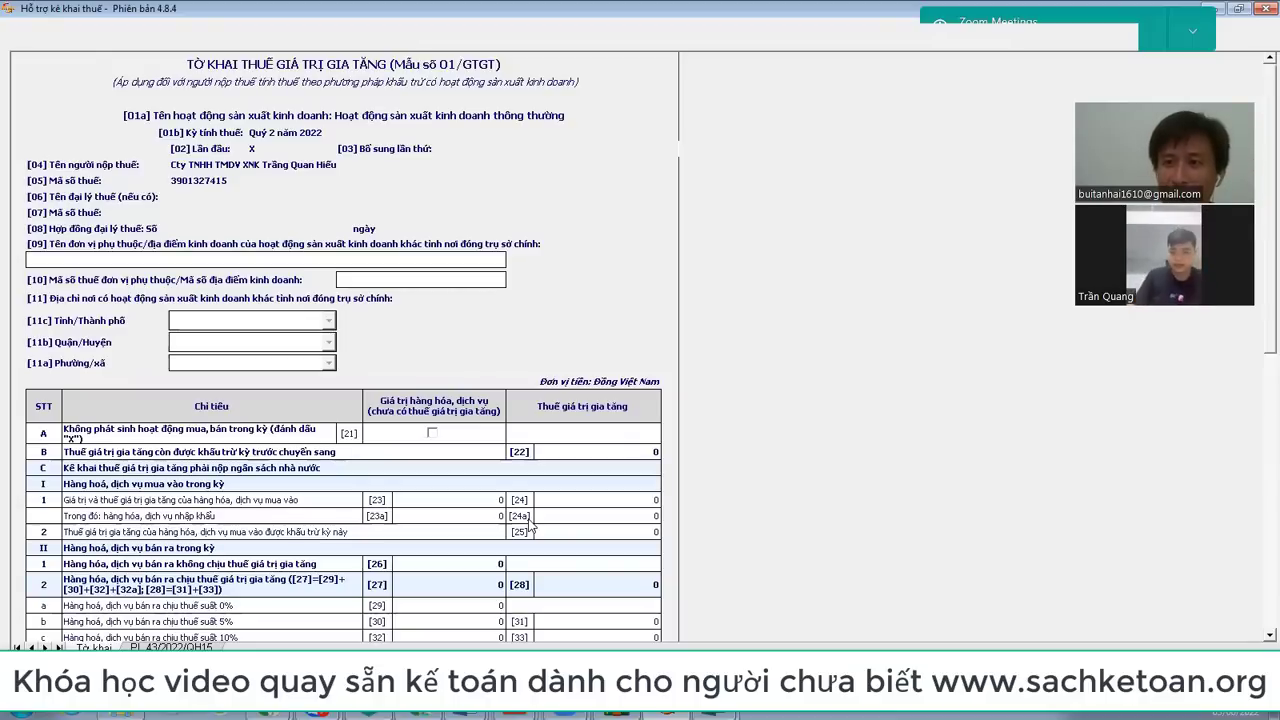
pyautogui.scroll(-8, 530, 527)
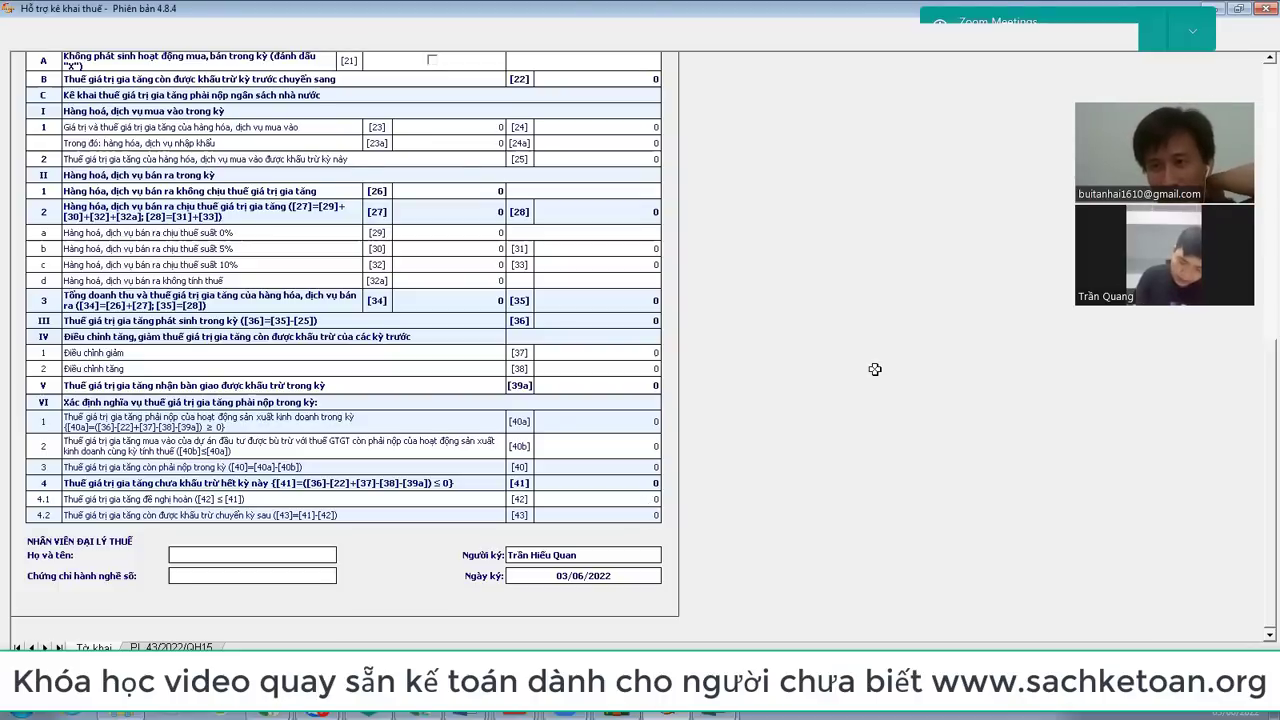
pyautogui.scroll(1, 875, 369)
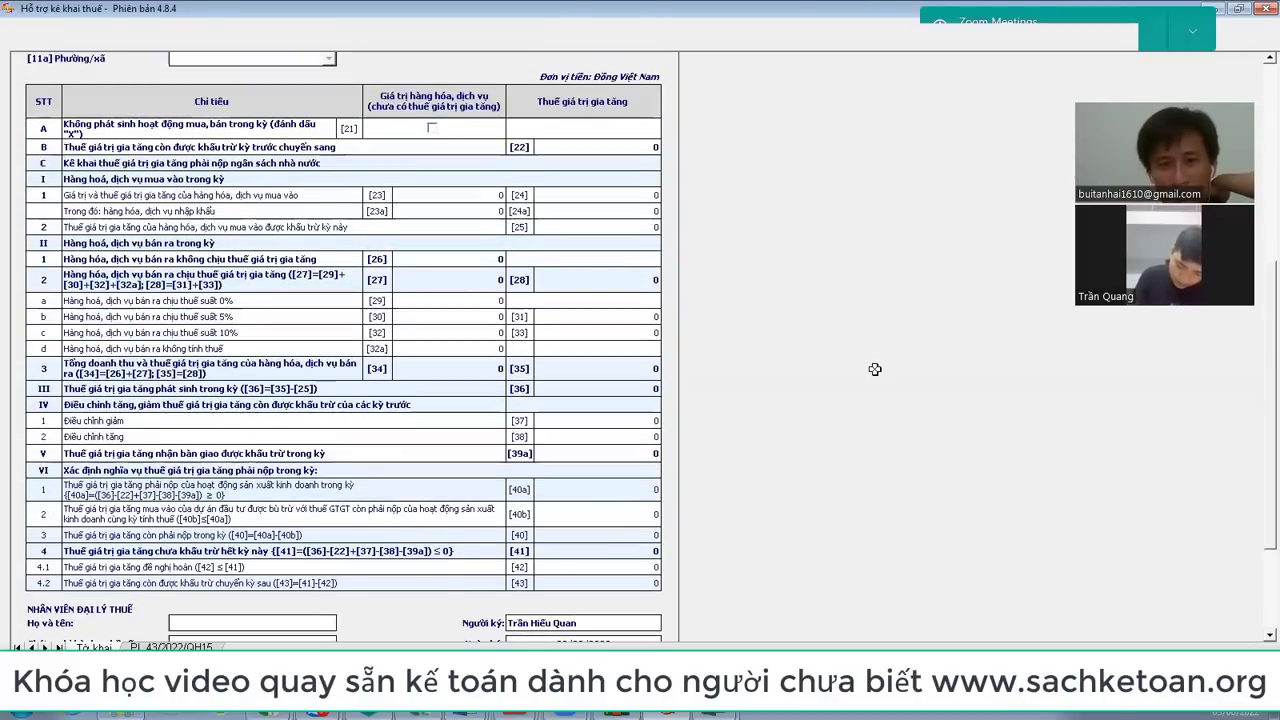
pyautogui.scroll(1, 875, 369)
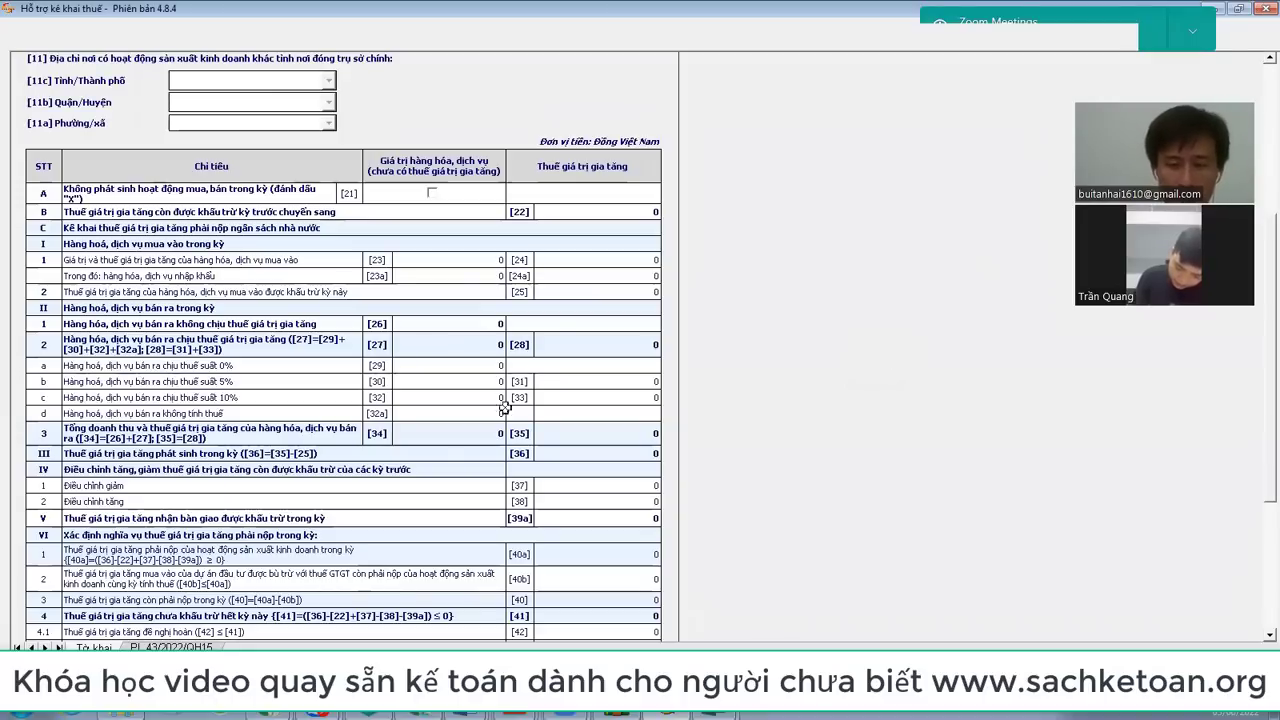
pyautogui.click(120, 716)
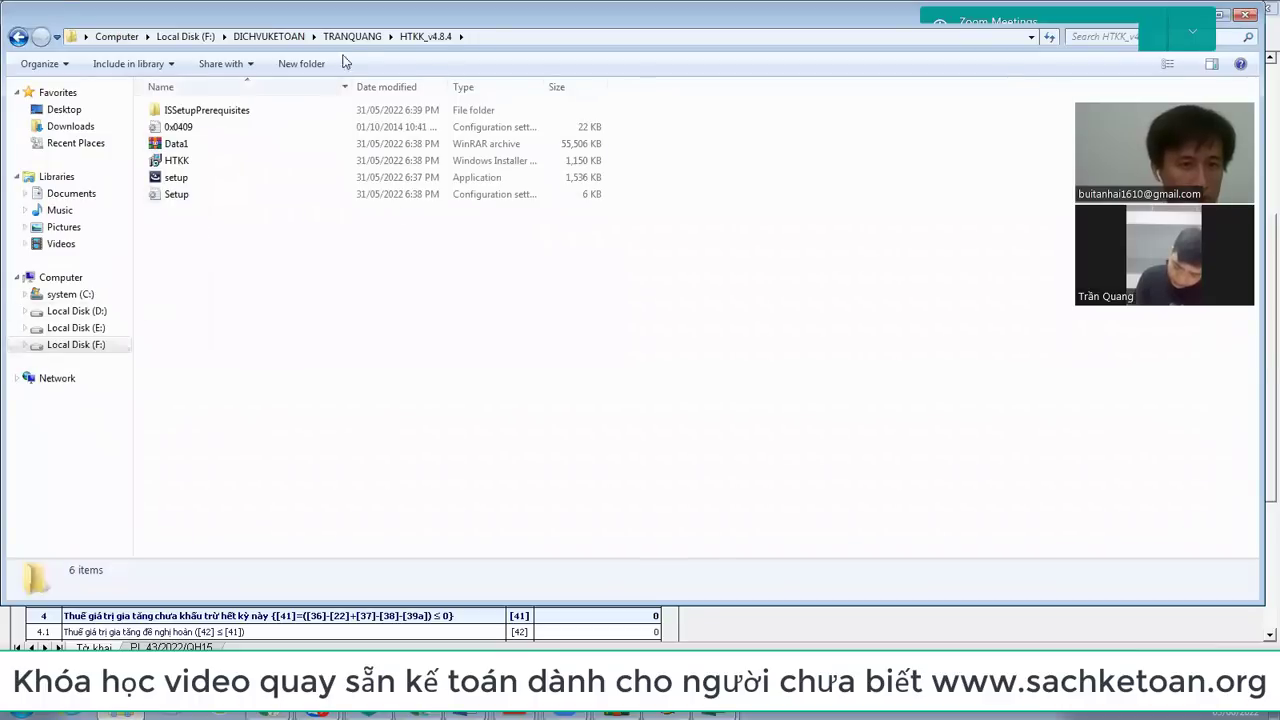
pyautogui.click(348, 38)
pyautogui.click(270, 135)
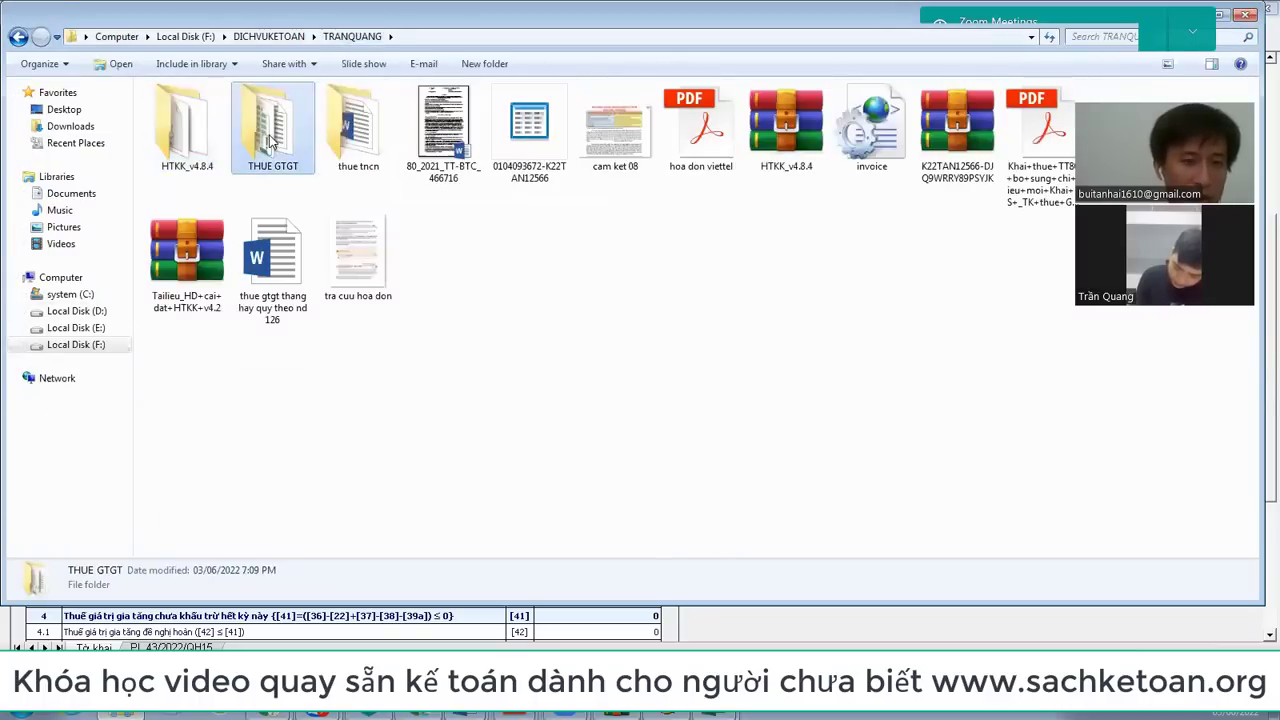
pyautogui.press('Down')
pyautogui.press('Up')
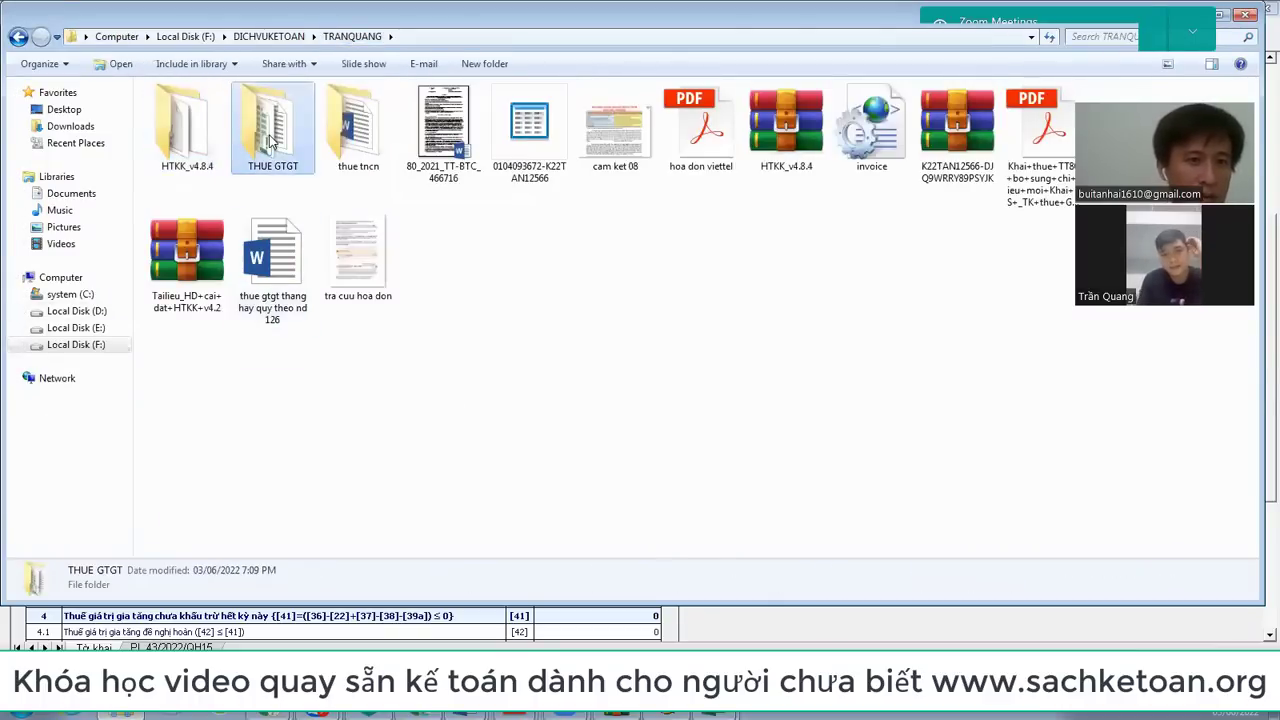
pyautogui.press('Return')
pyautogui.press('Down')
pyautogui.press('Up')
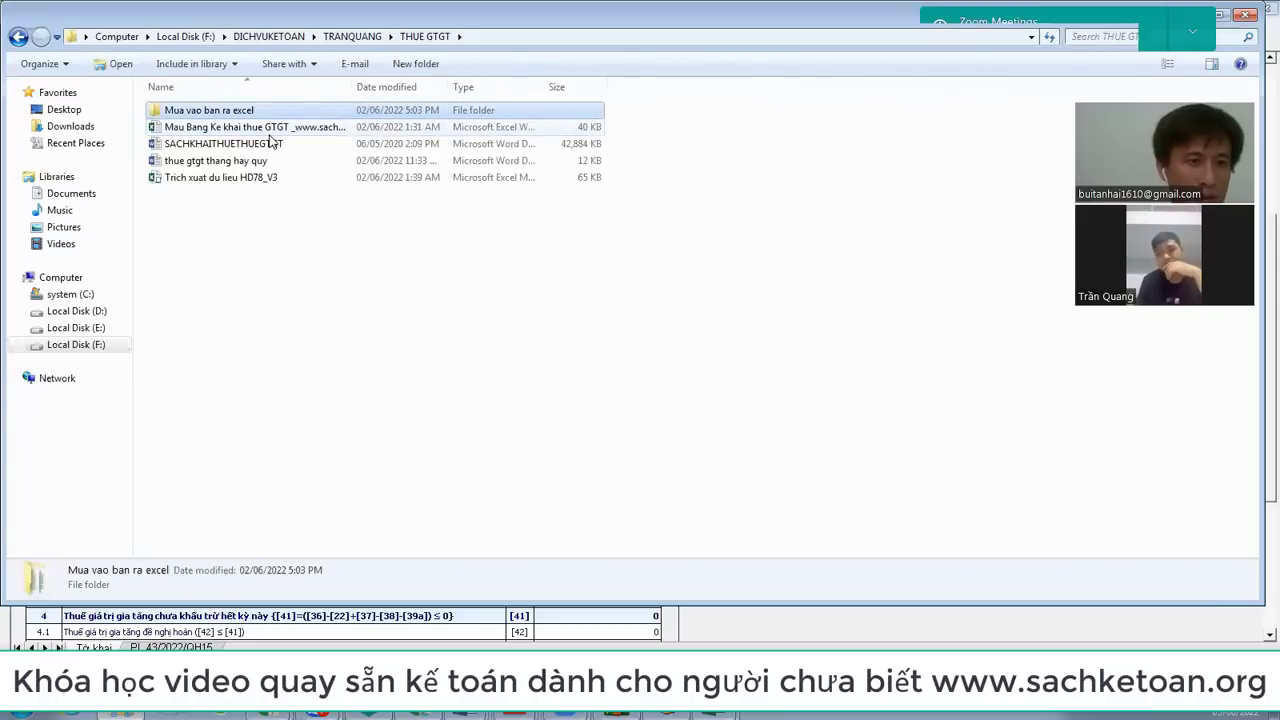
pyautogui.press('Down')
pyautogui.press('Down')
pyautogui.press('Up')
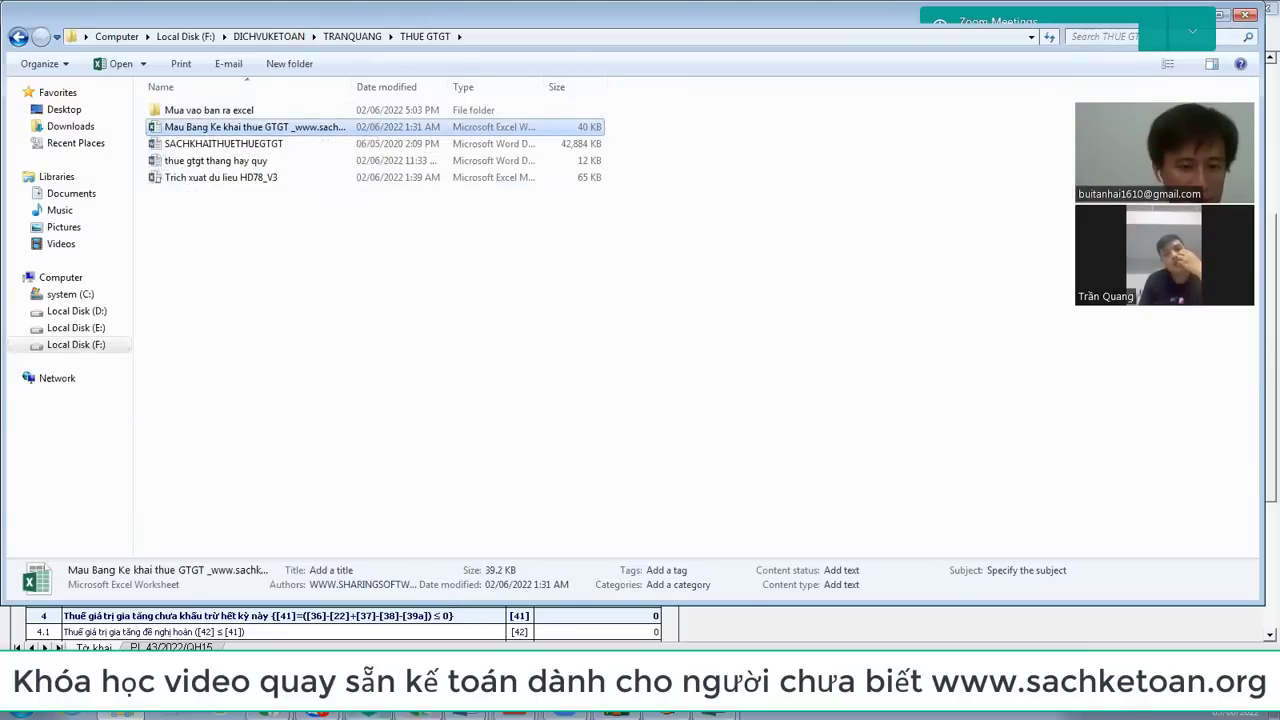
pyautogui.click(309, 714)
# Step: In the Zalo chat, start attaching a file from disk
pyautogui.click(300, 641)
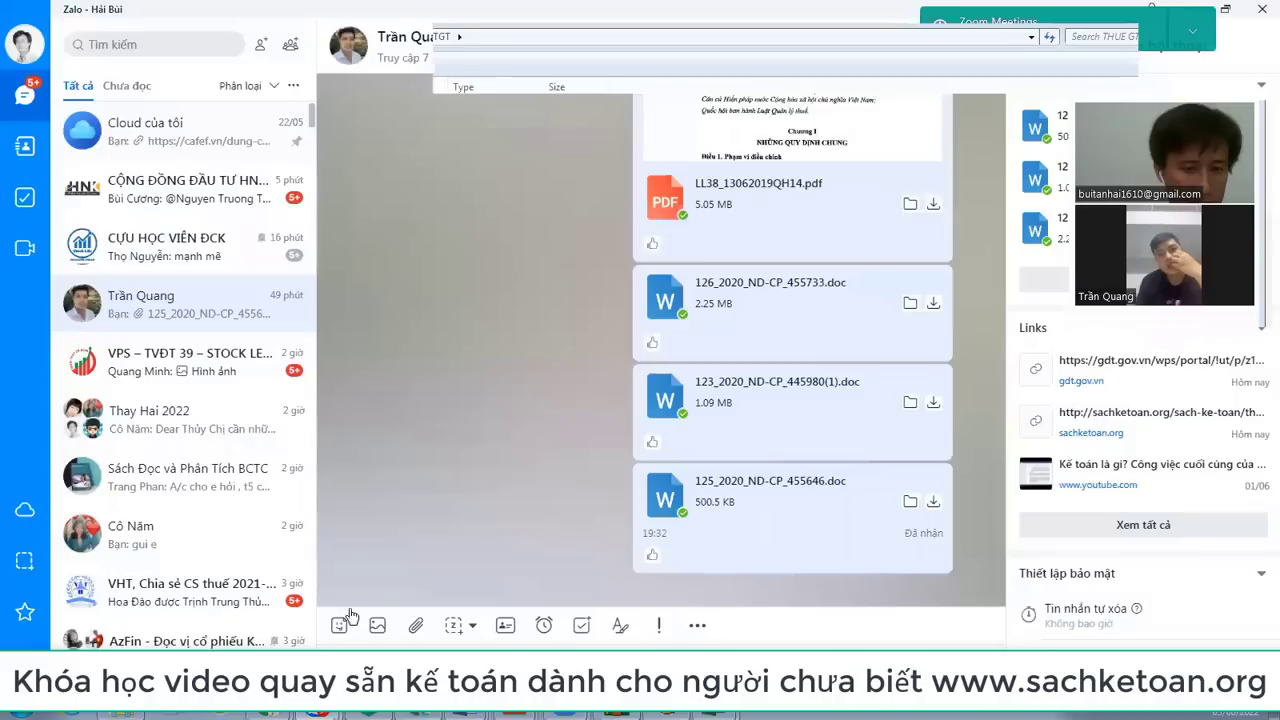
pyautogui.click(416, 626)
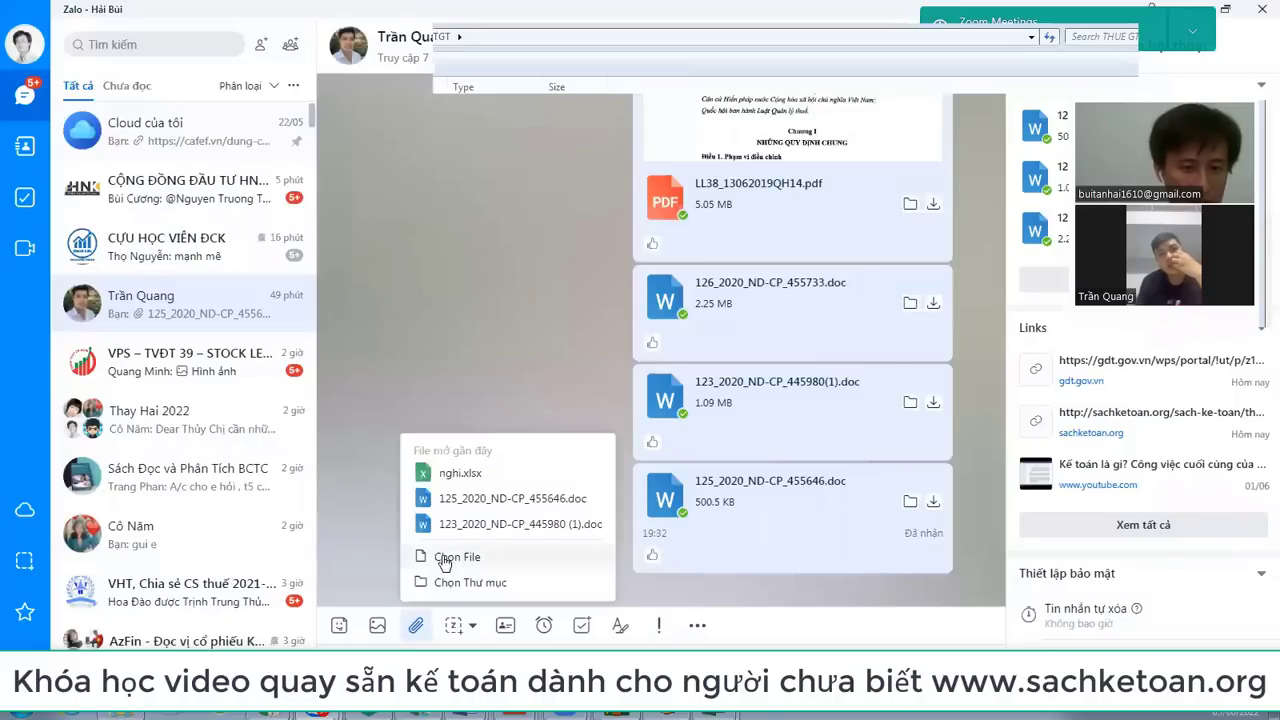
pyautogui.click(409, 557)
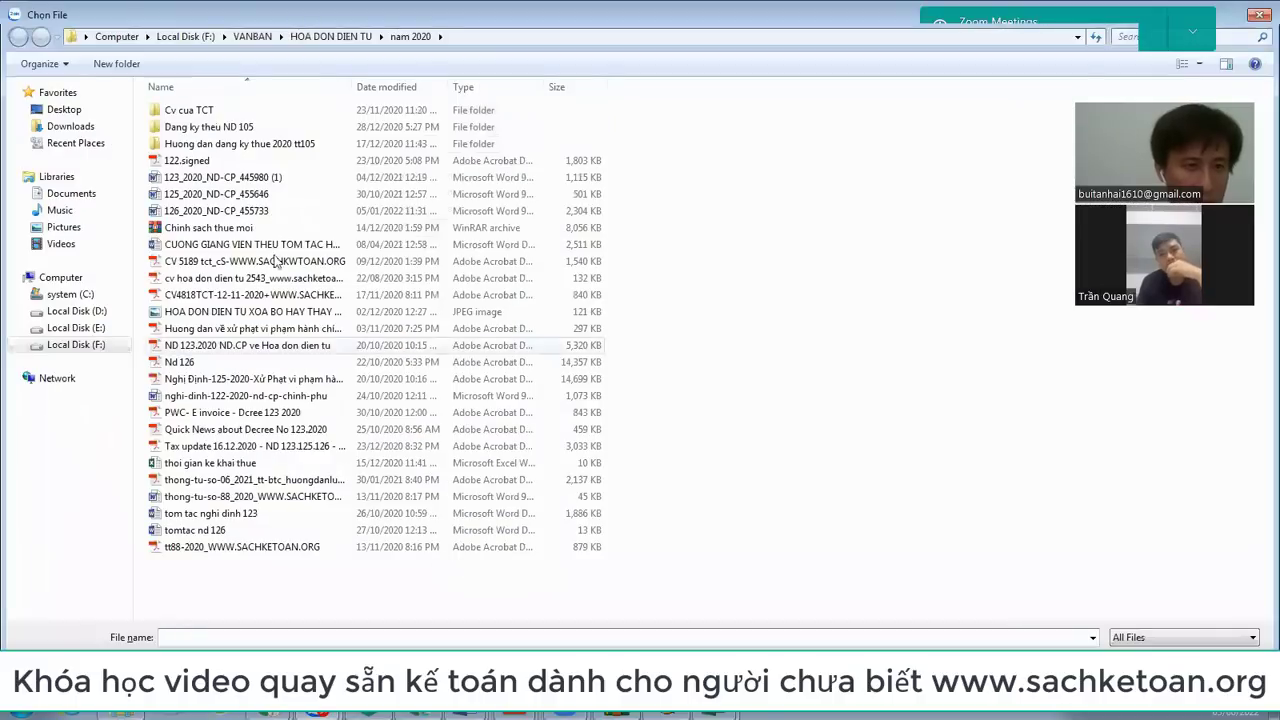
pyautogui.click(184, 36)
pyautogui.press('d')
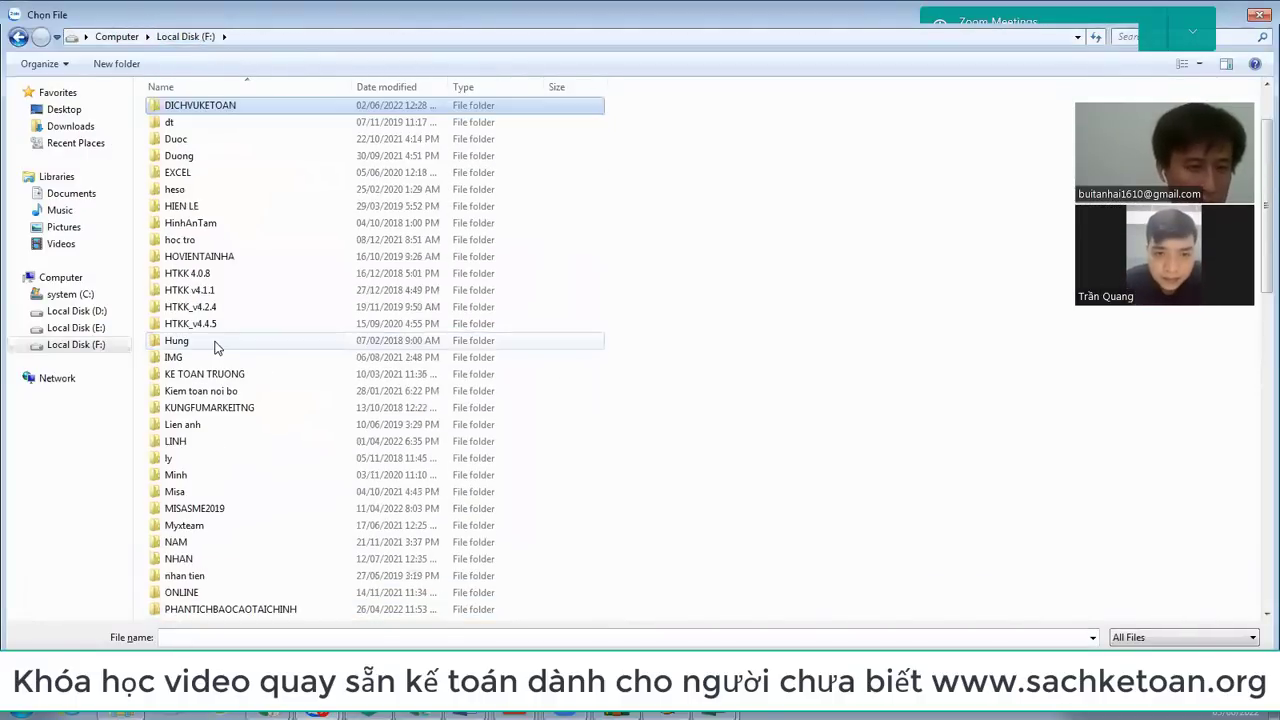
pyautogui.press('Return')
pyautogui.press('t')
pyautogui.press('h')
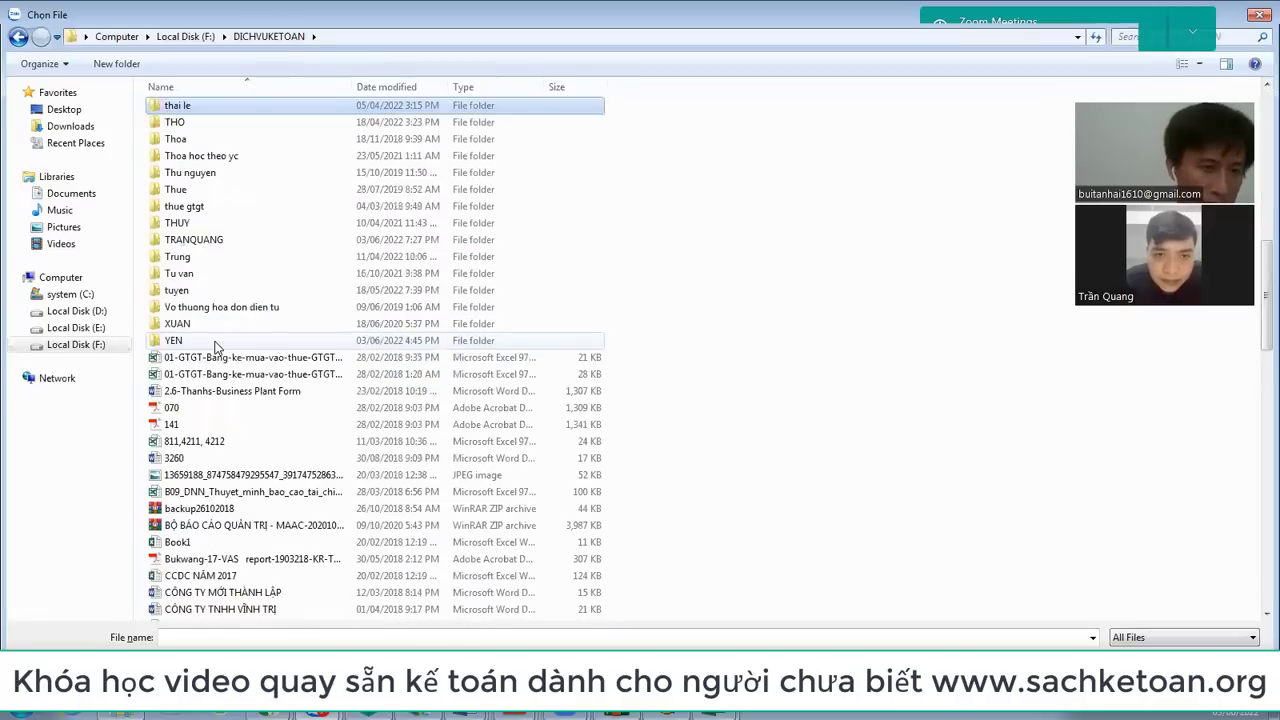
pyautogui.press('o')
pyautogui.press('a')
pyautogui.press('t')
pyautogui.press('r')
pyautogui.press('Return')
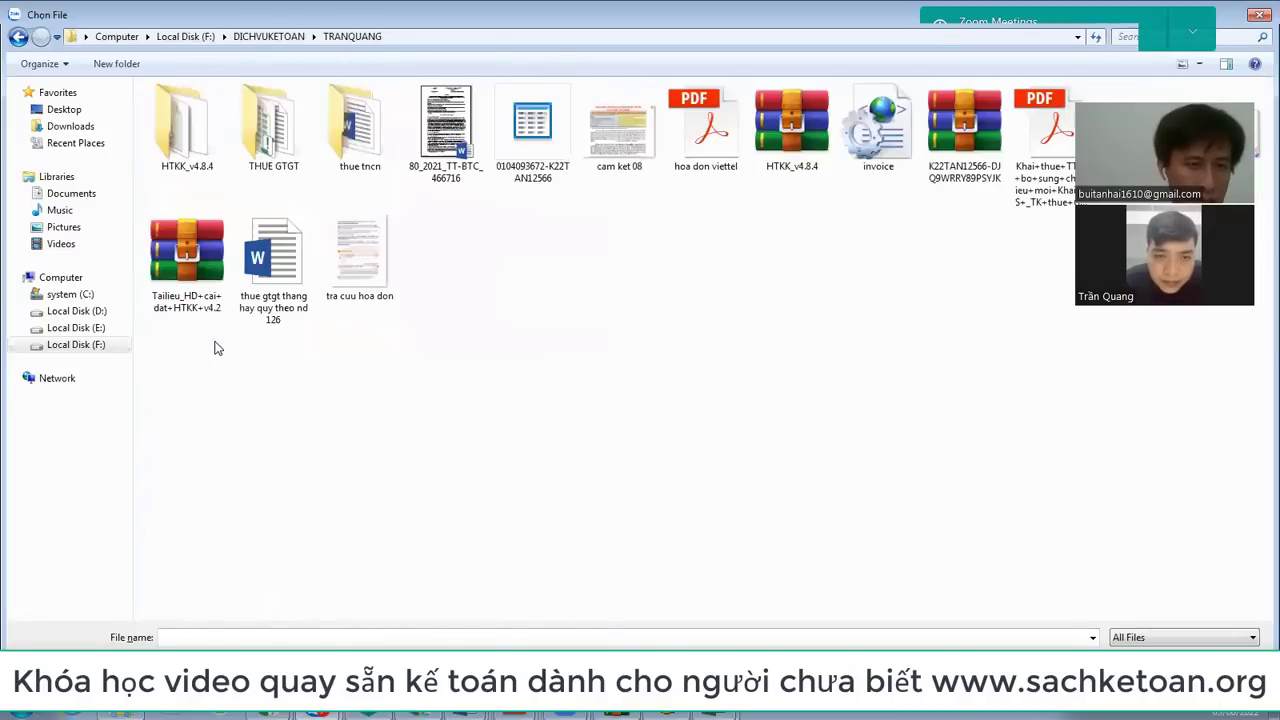
pyautogui.press('t')
pyautogui.press('h')
pyautogui.press('u')
pyautogui.press('Return')
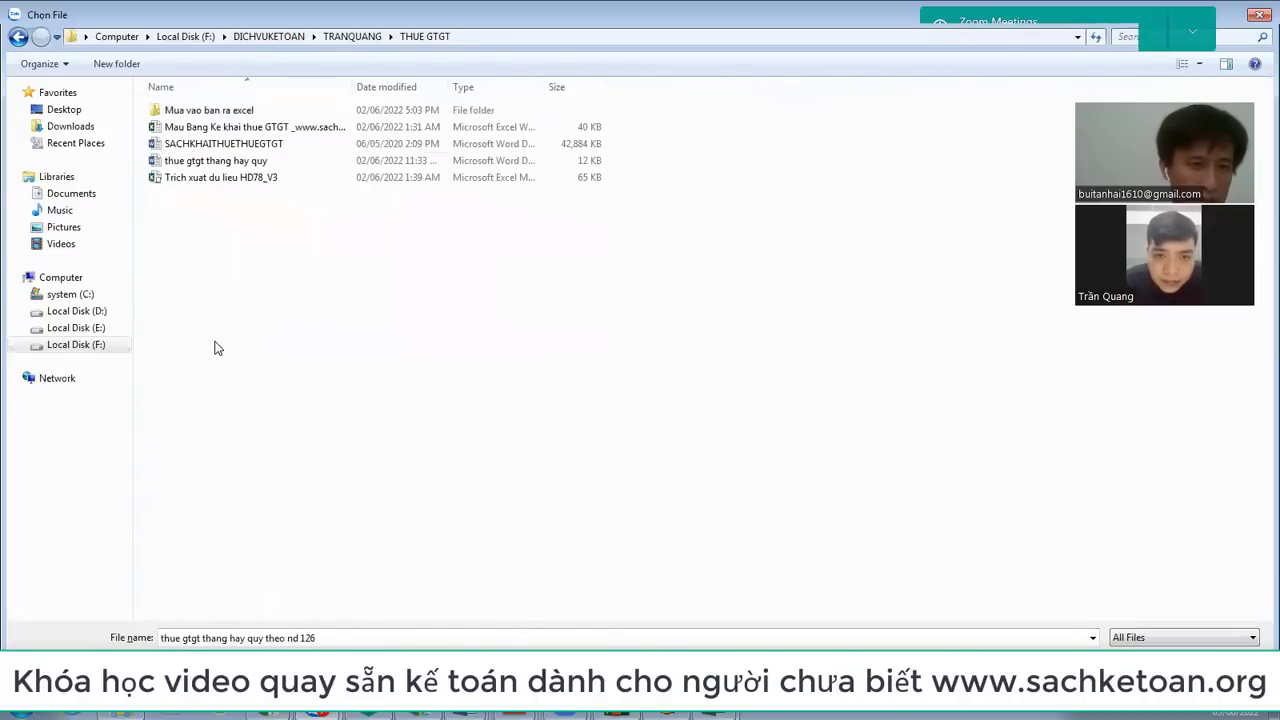
pyautogui.press('m')
pyautogui.press('u')
pyautogui.press('Return')
# Step: Select both Bang ke ban ra and Bang ke mua vao and send them
pyautogui.press('Down')
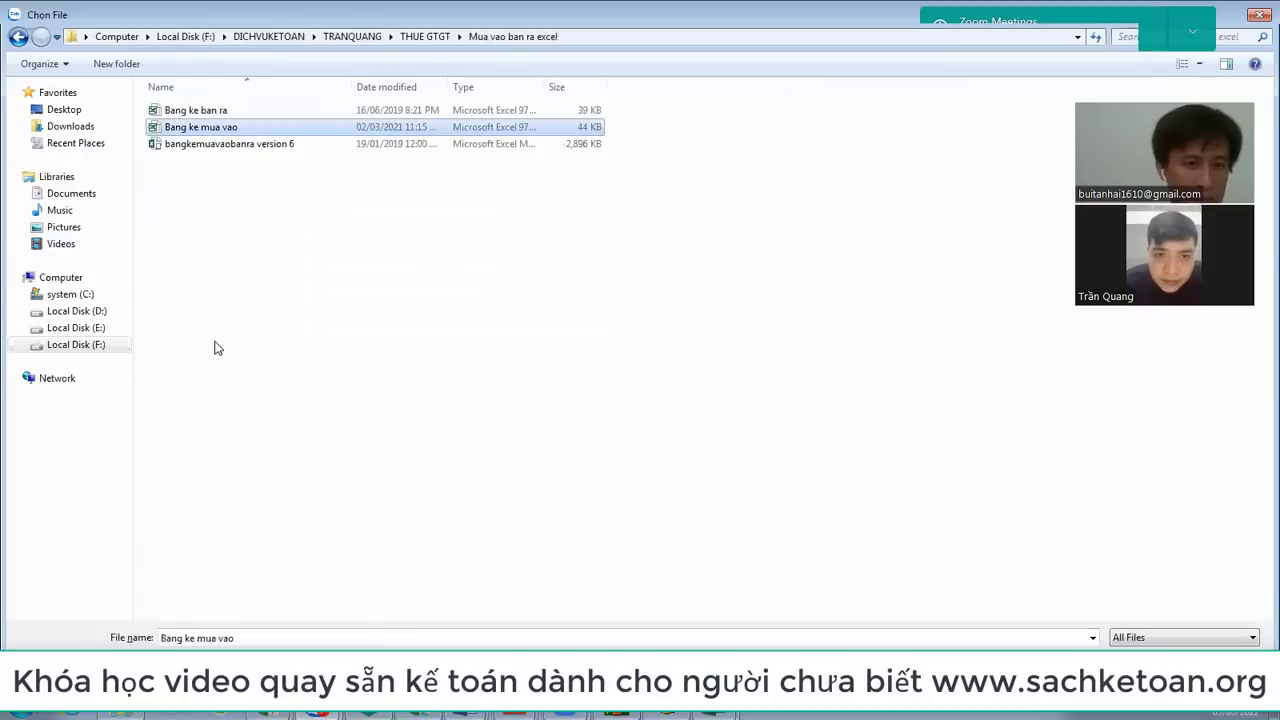
pyautogui.press('Up')
pyautogui.hotkey('shift', 'Down')
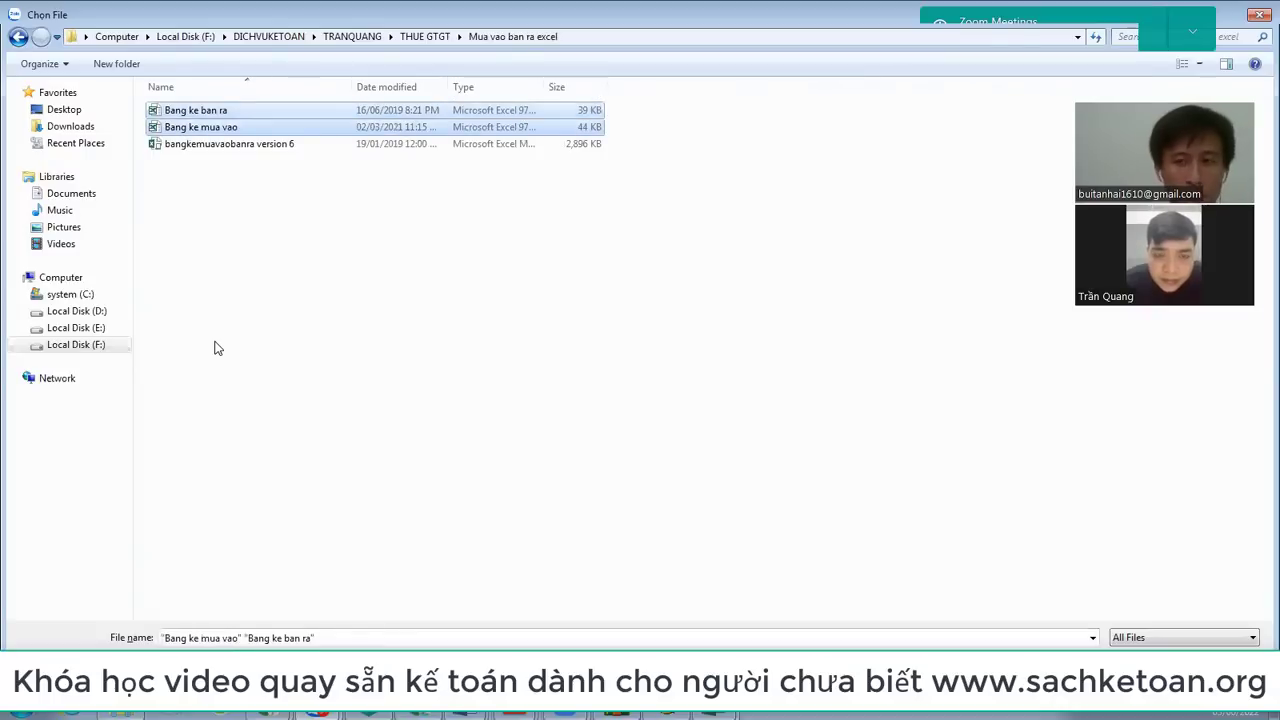
pyautogui.press('Return')
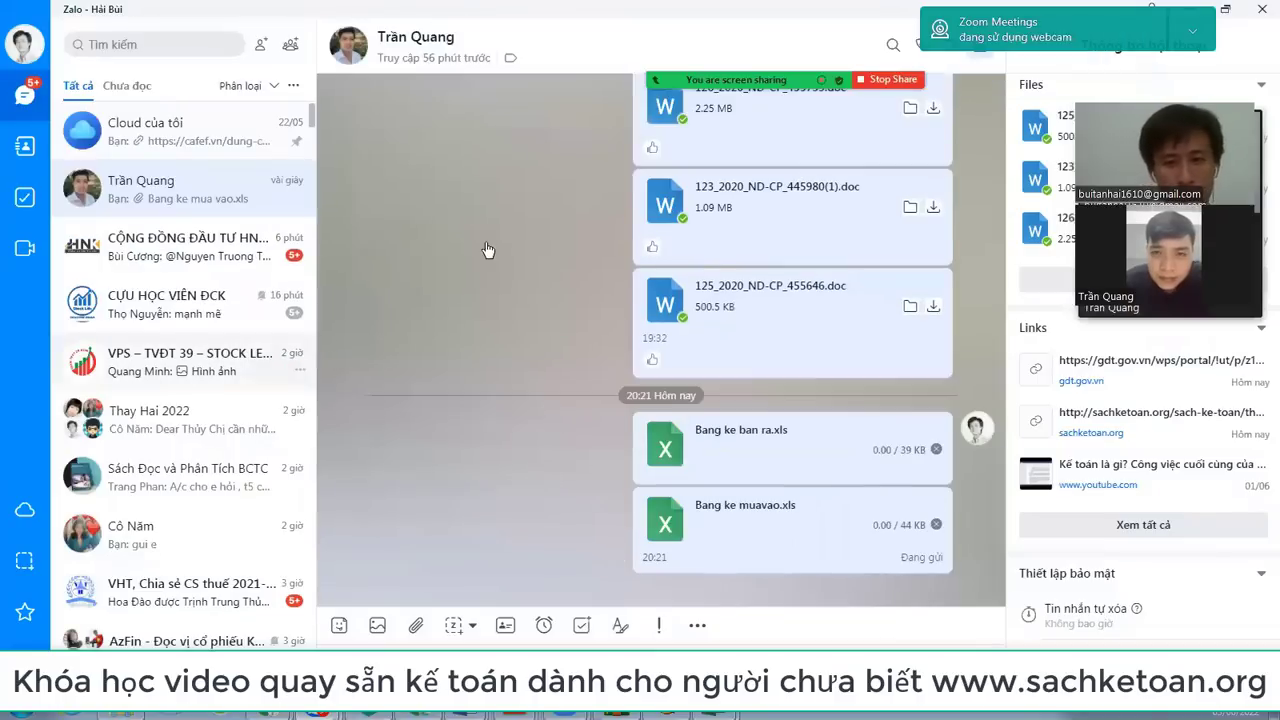
# Step: Open the Bang ke ban ra sales listing from the Mua vao ban ra excel folder
pyautogui.click(120, 715)
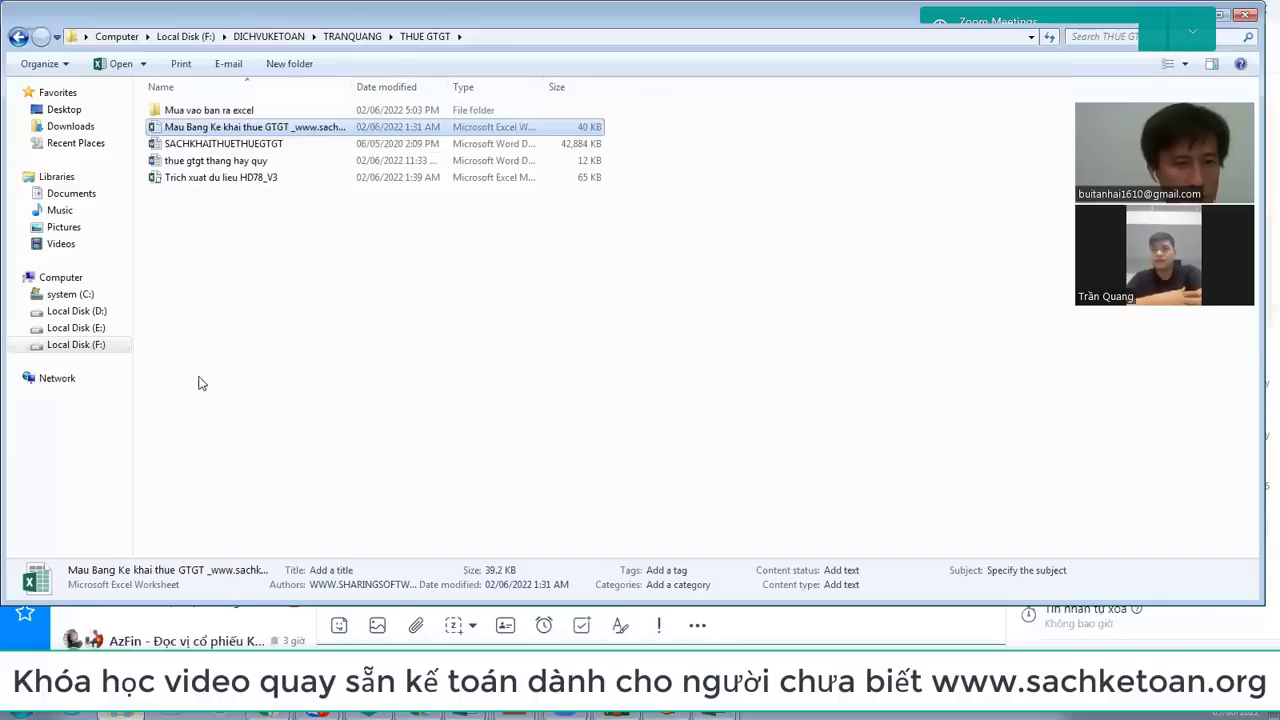
pyautogui.doubleClick(222, 112)
pyautogui.click(226, 116)
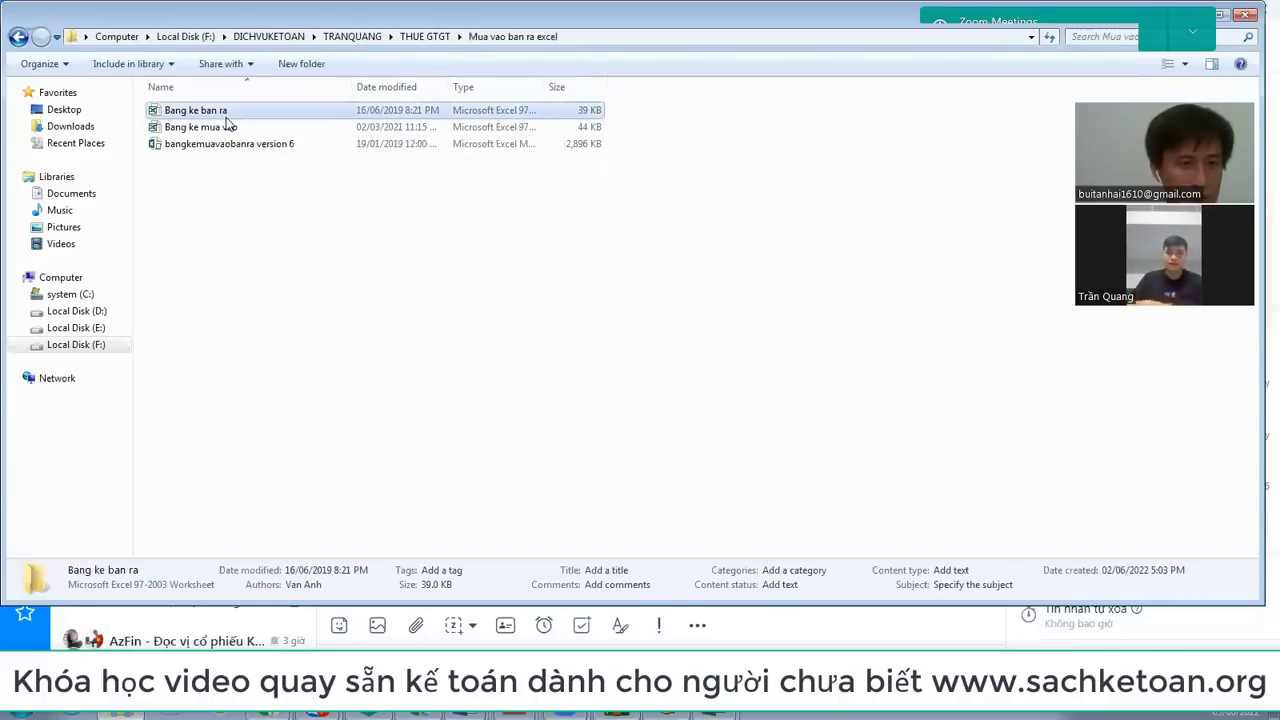
pyautogui.hotkey('alt', 'Tab')
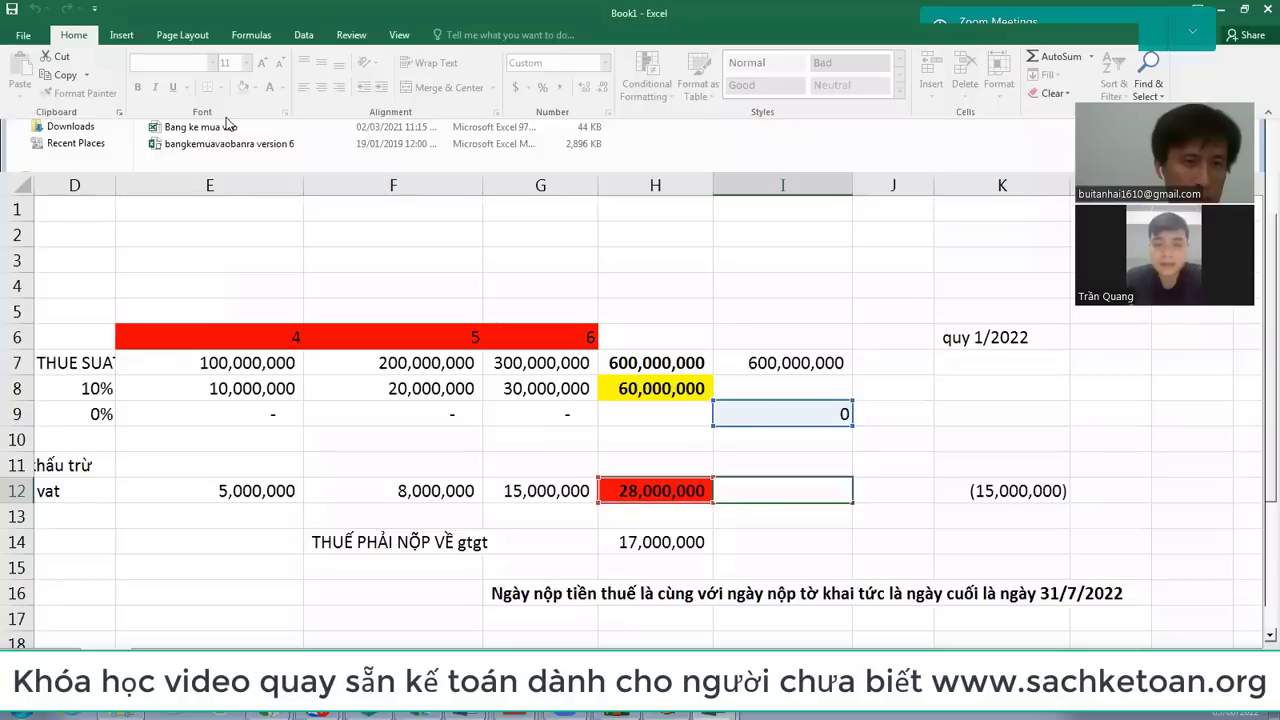
pyautogui.click(395, 252)
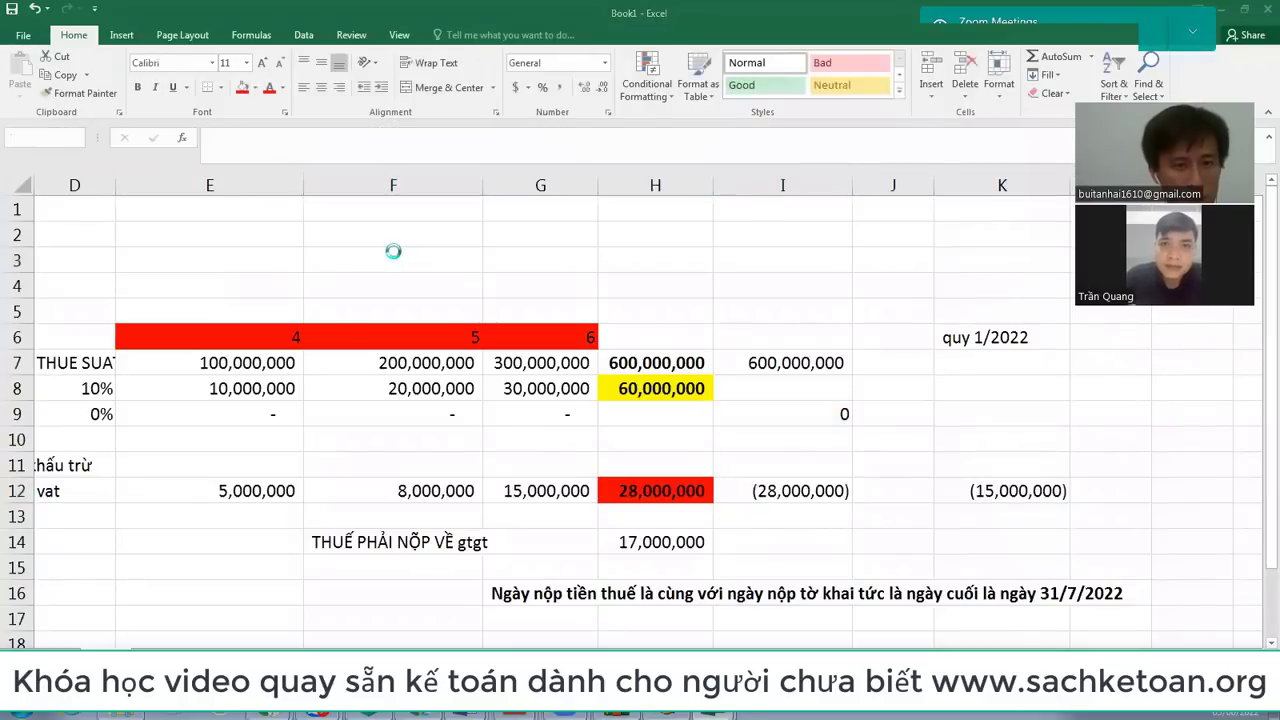
pyautogui.scroll(3, 467, 395)
pyautogui.scroll(2, 467, 395)
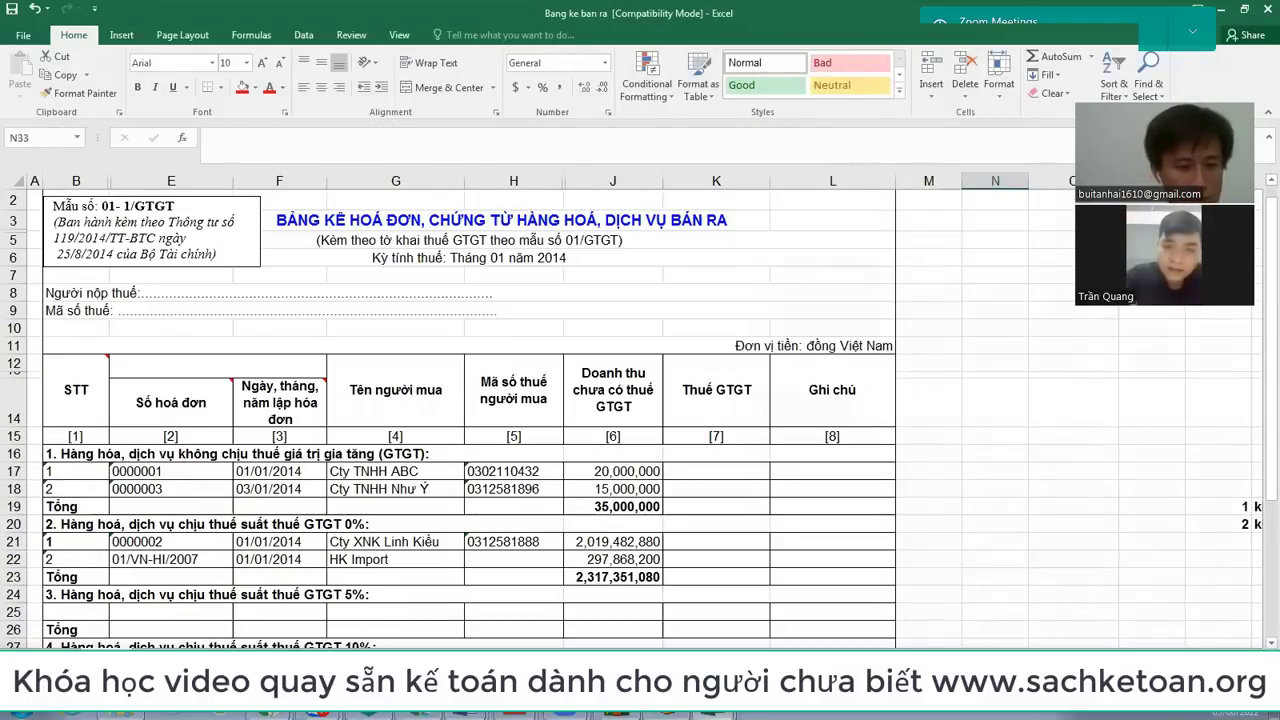
# Step: Open the Bang ke mua vao purchase listing, then switch to the nghi workbook
pyautogui.hotkey('alt', 'Tab')
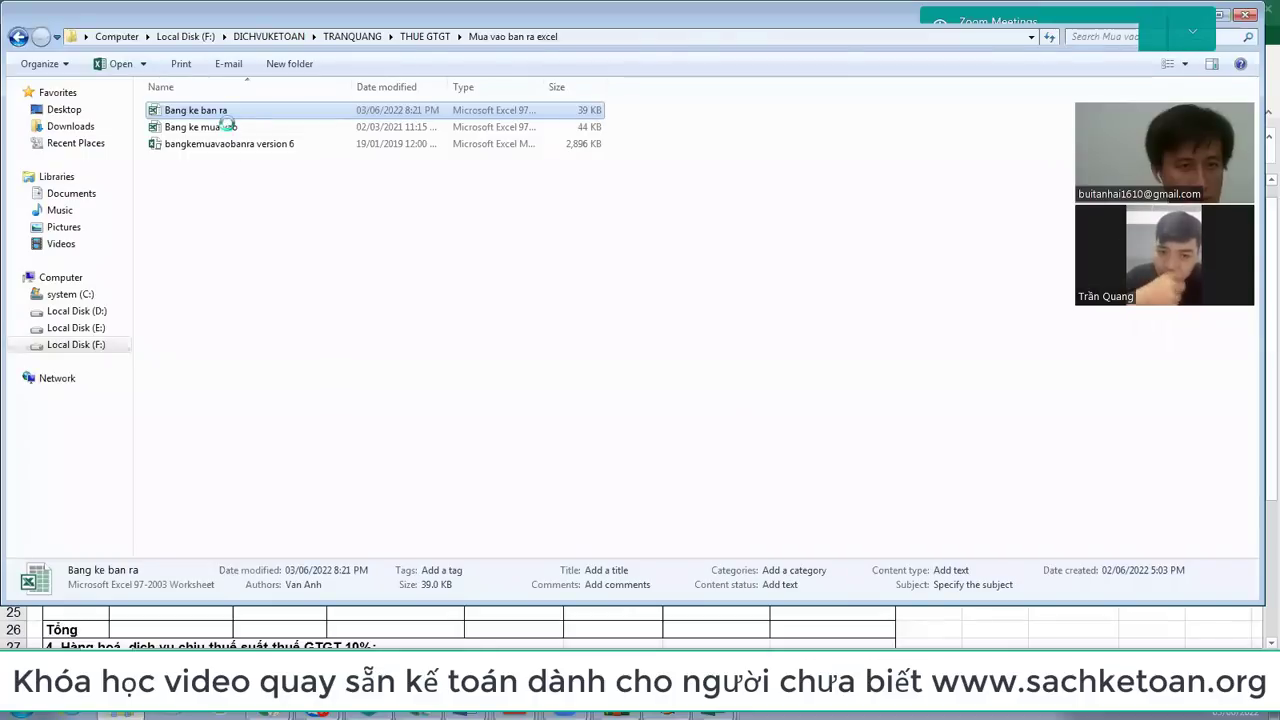
pyautogui.doubleClick(229, 129)
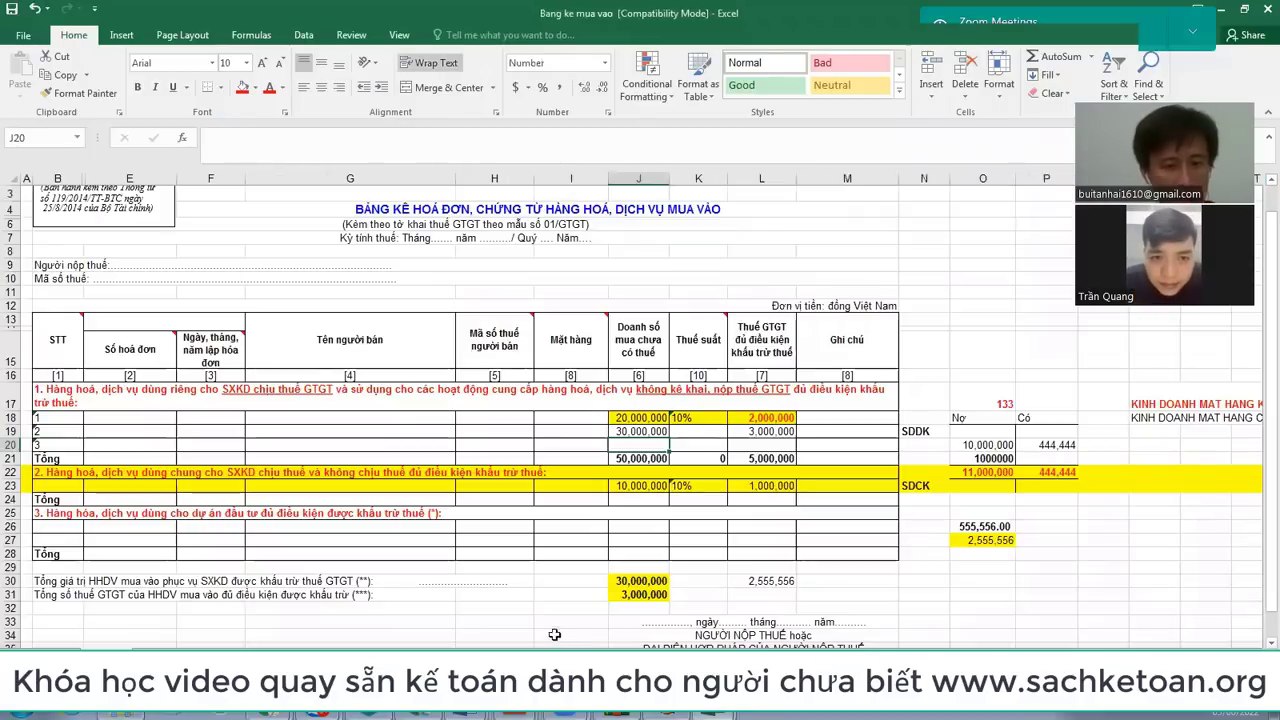
pyautogui.hotkey('ctrl', 'Tab')
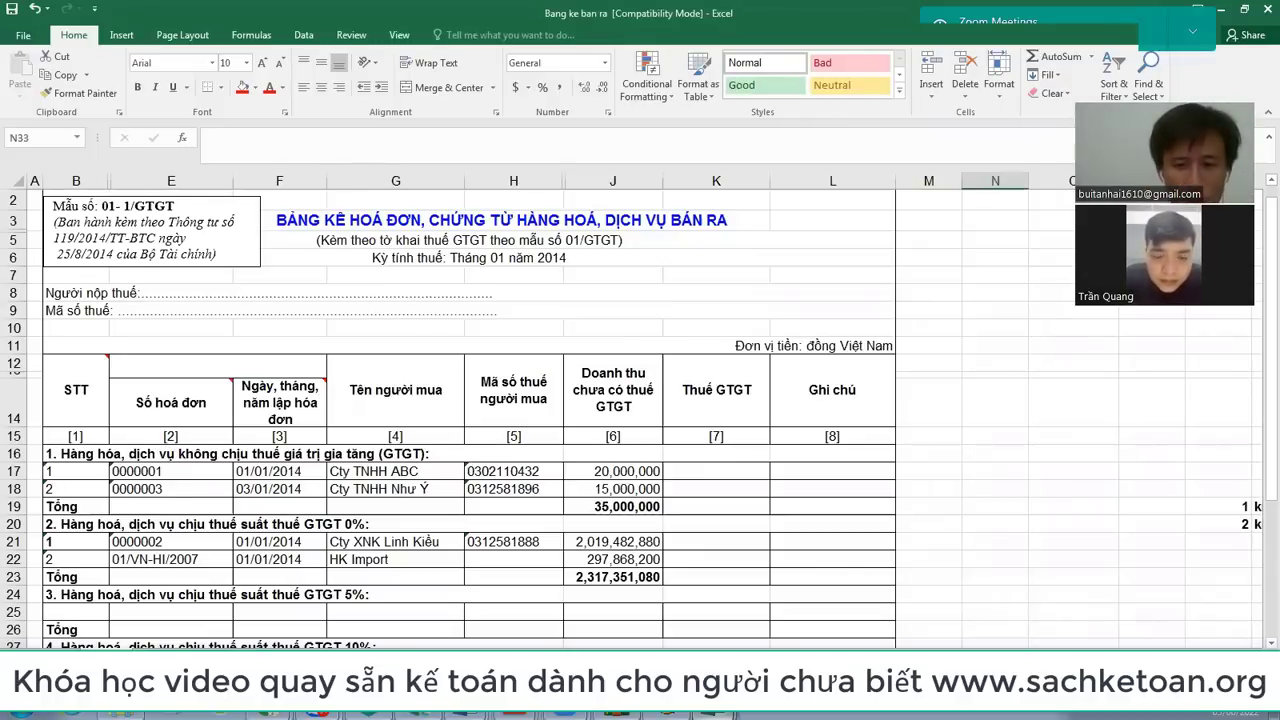
pyautogui.moveTo(714, 714)
pyautogui.click(650, 589)
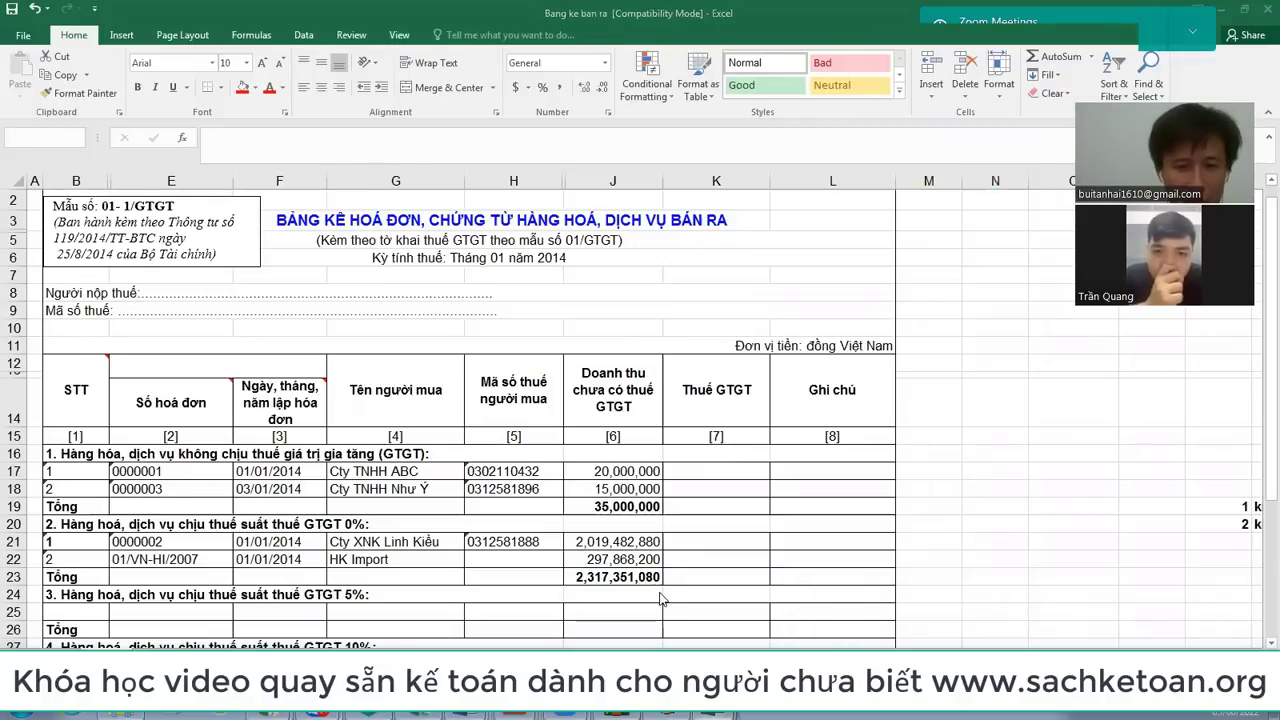
# Step: In Book1, fill C7 output VAT heading red and C11 deductible input VAT heading yellow
pyautogui.moveTo(714, 714)
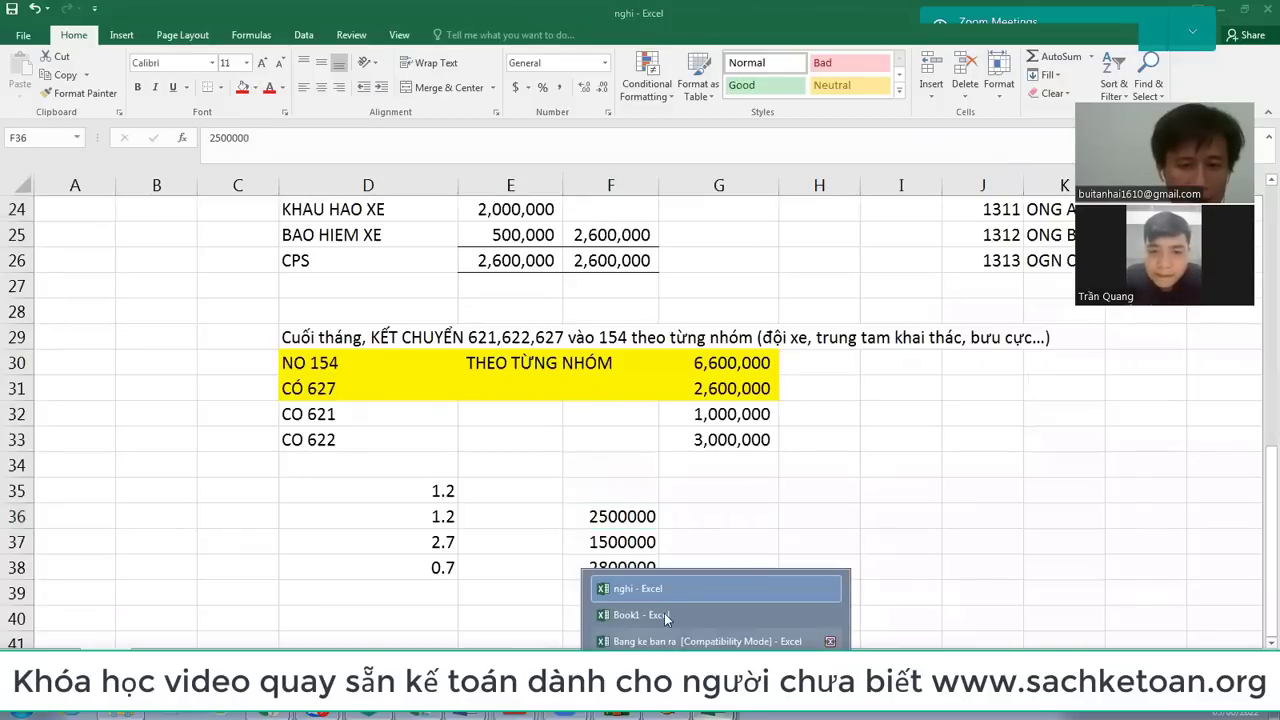
pyautogui.click(640, 612)
pyautogui.click(515, 459)
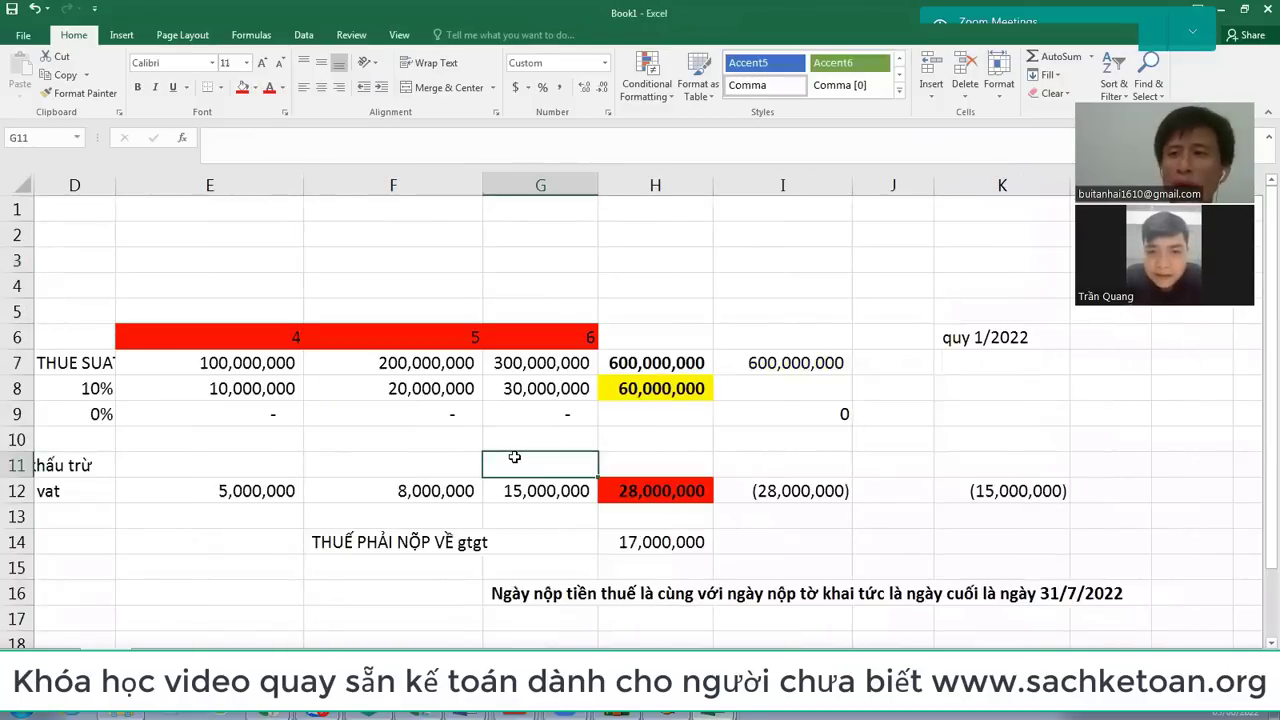
pyautogui.press('Left')
pyautogui.press('Left')
pyautogui.press('Left')
pyautogui.press('Left')
pyautogui.press('Left')
pyautogui.press('Left')
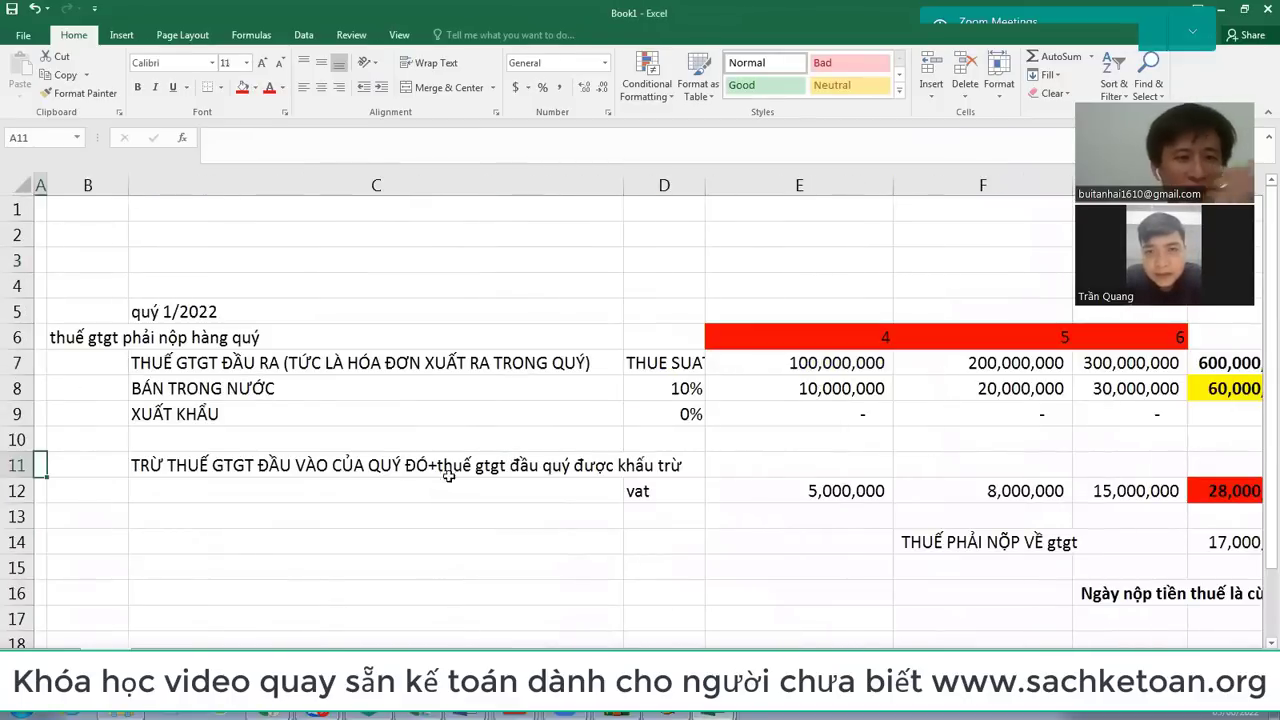
pyautogui.click(214, 365)
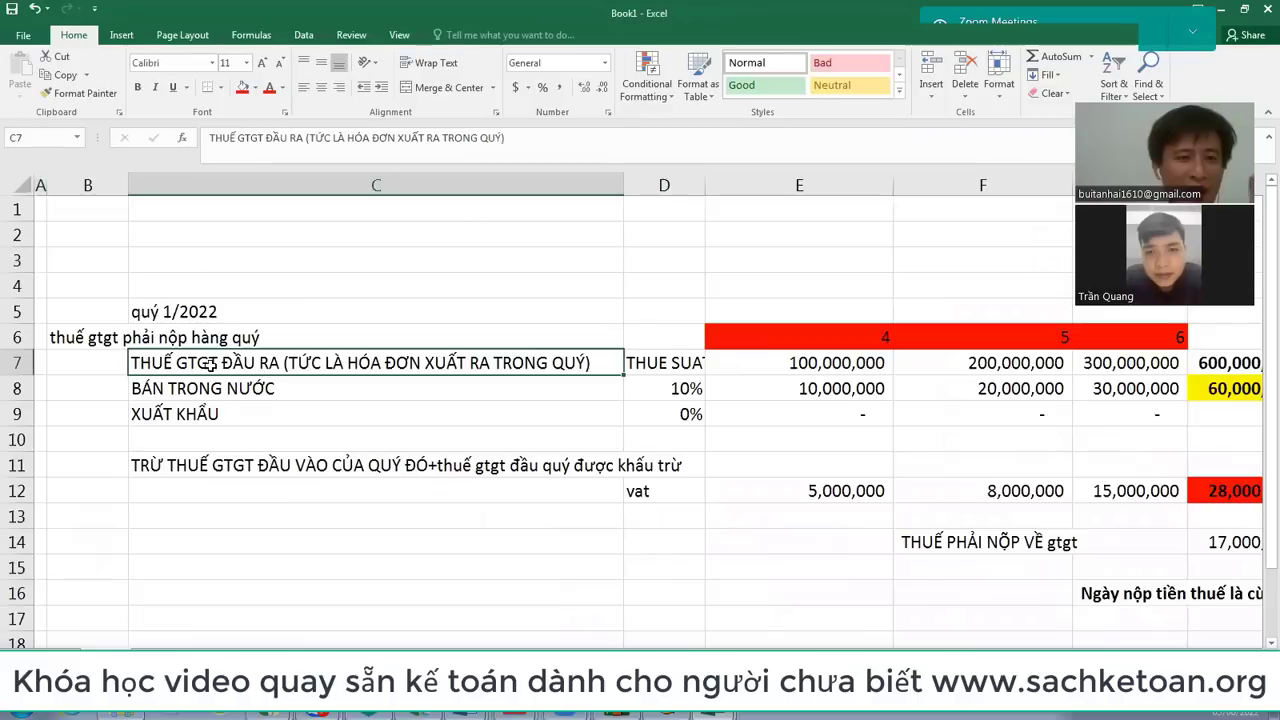
pyautogui.click(240, 88)
pyautogui.click(238, 470)
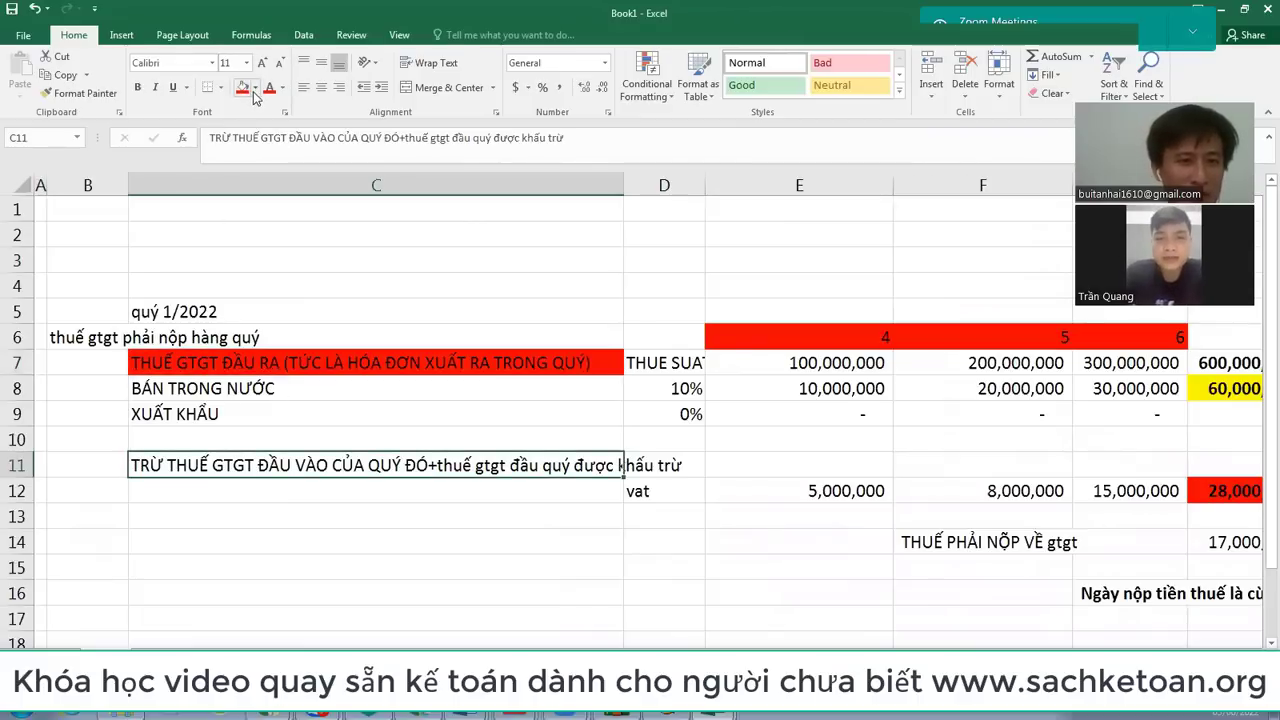
pyautogui.click(255, 90)
pyautogui.click(284, 214)
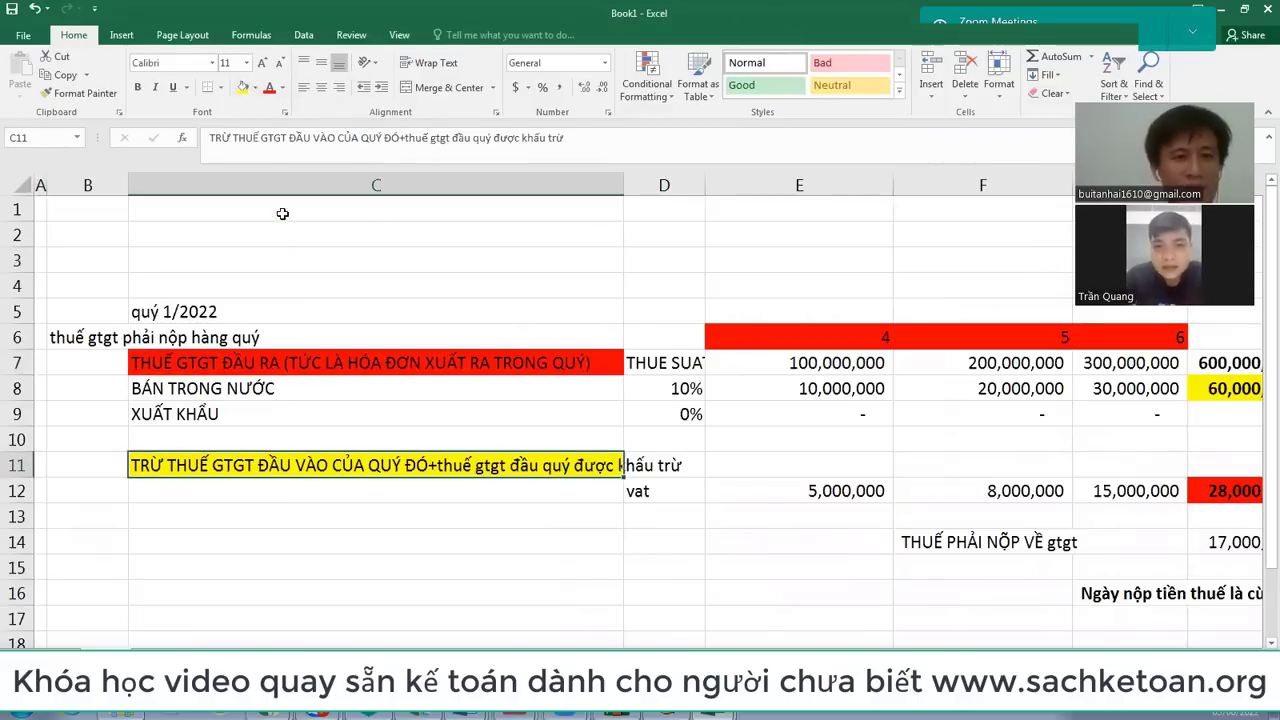
pyautogui.click(272, 363)
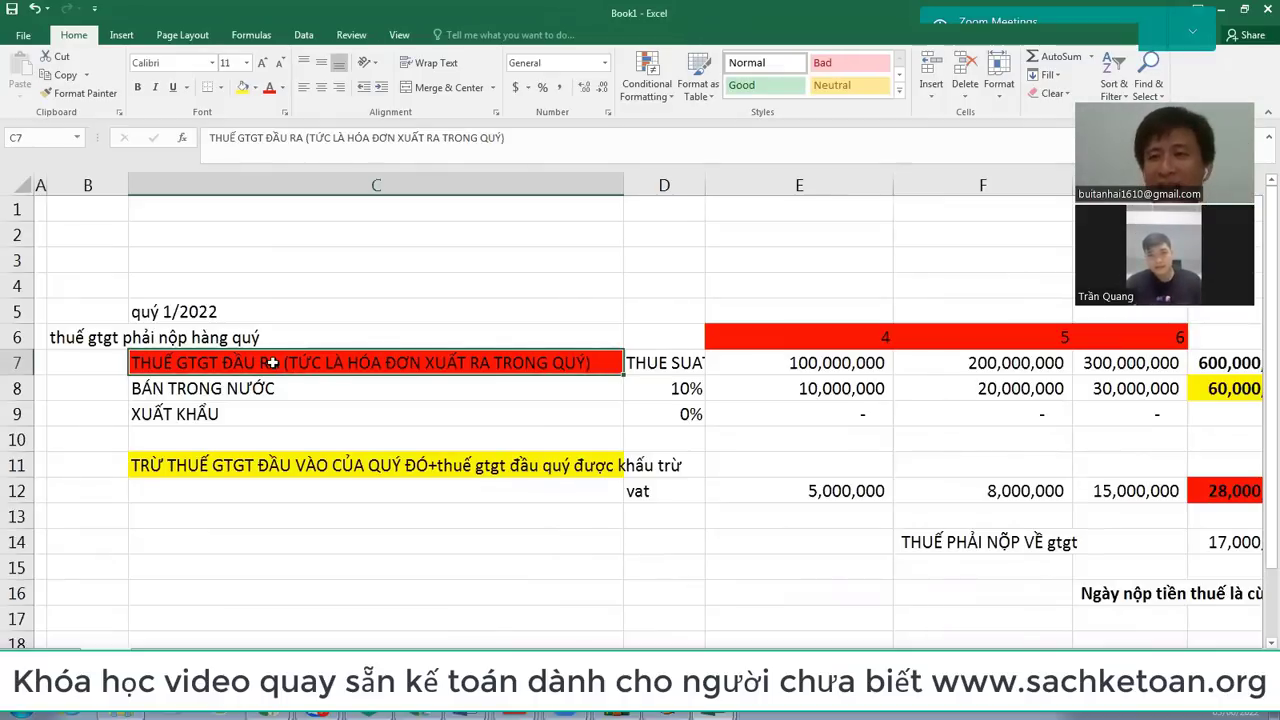
# Step: Review the month headers and row 7 sales figures 100,000,000 and 200,000,000
pyautogui.click(832, 345)
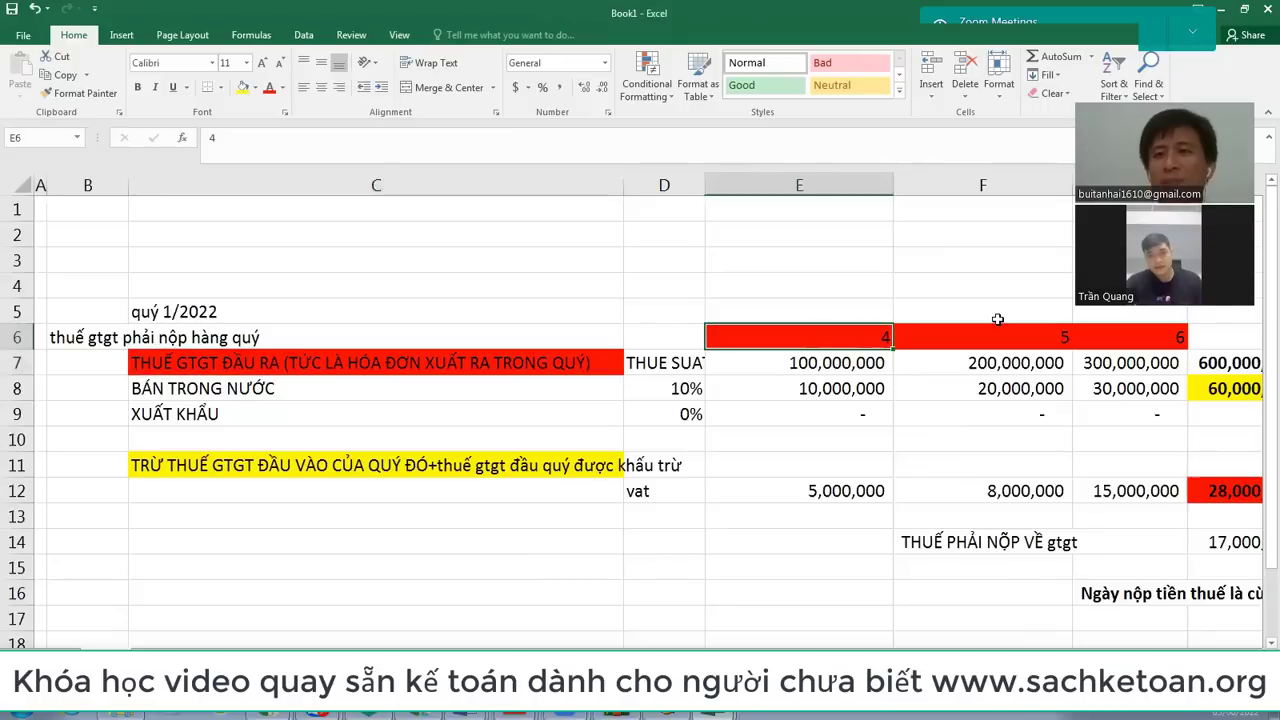
pyautogui.press('Right')
pyautogui.press('Right')
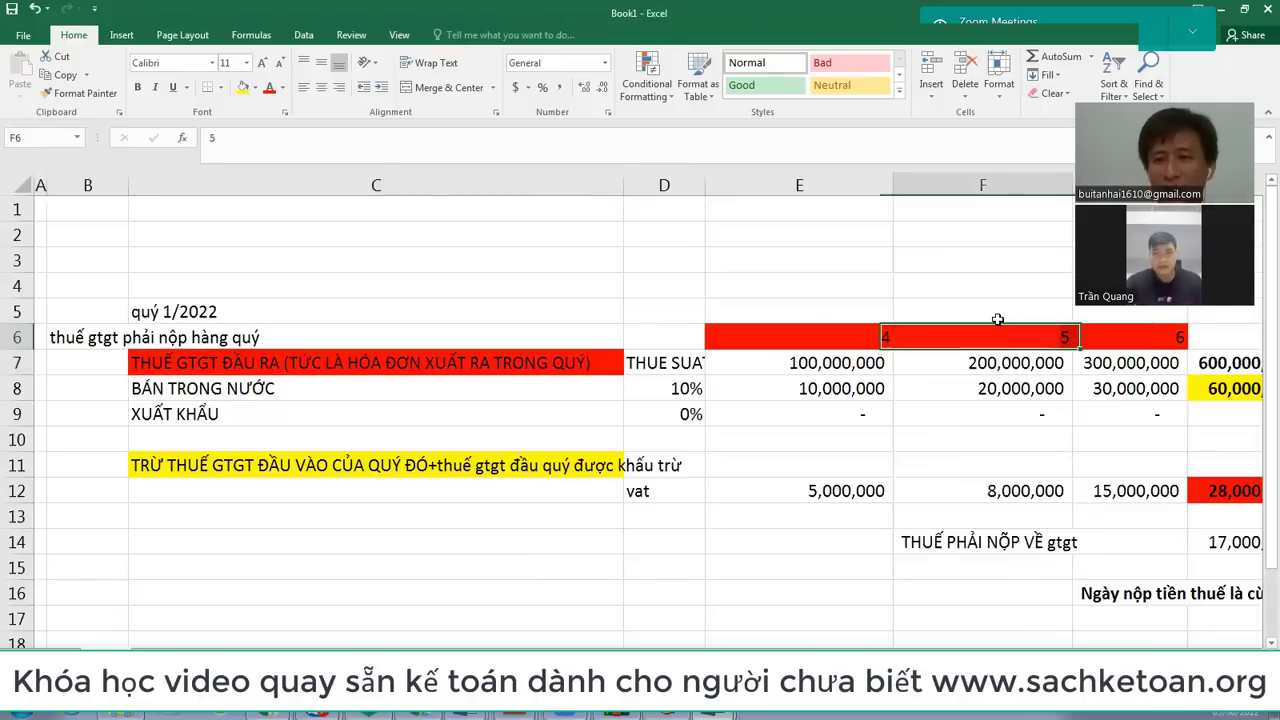
pyautogui.press('Right')
pyautogui.press('Right')
pyautogui.press('Up')
pyautogui.press('Up')
pyautogui.press('Left')
pyautogui.press('Left')
pyautogui.press('Left')
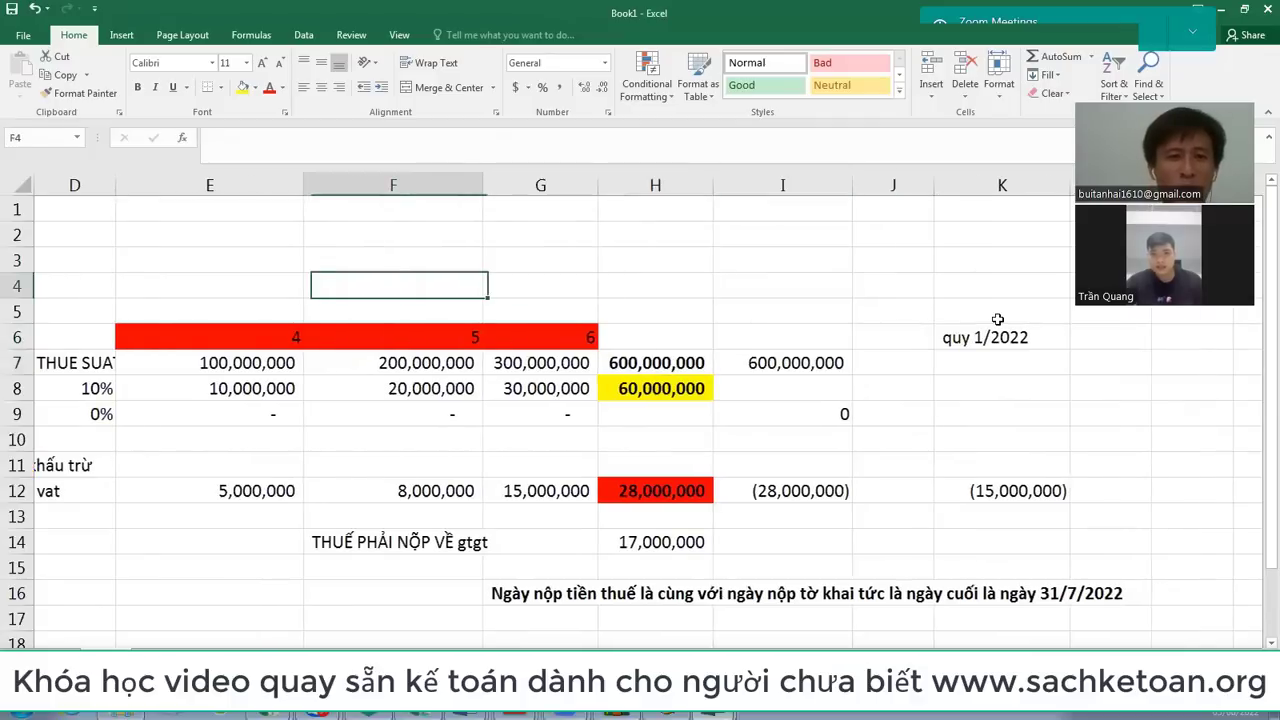
pyautogui.press('Down')
pyautogui.press('Left')
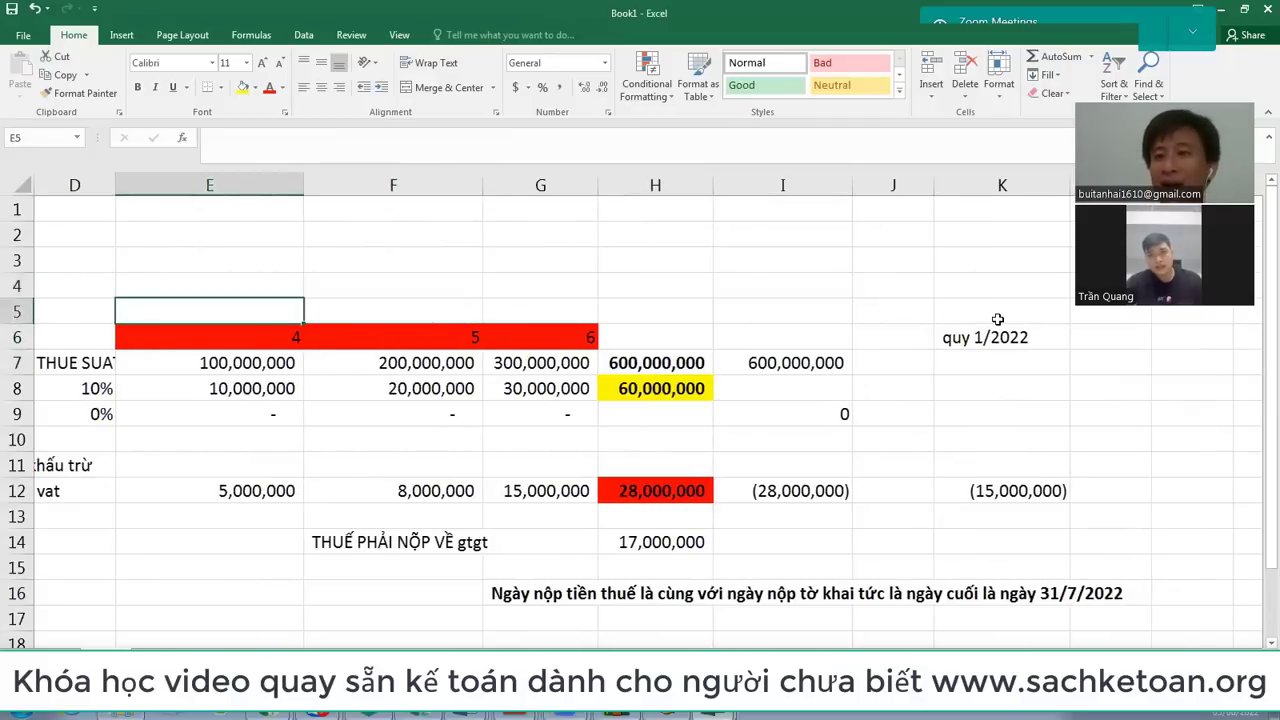
pyautogui.press('Down')
pyautogui.press('Down')
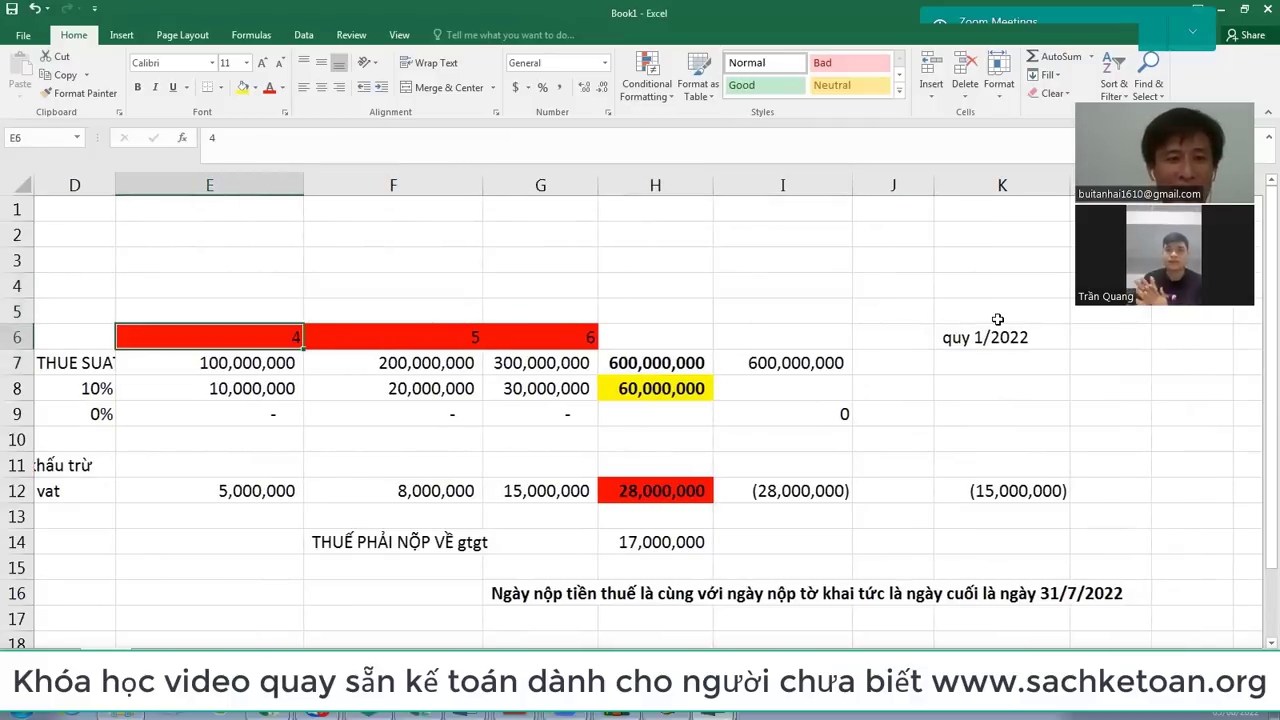
pyautogui.press('Right')
pyautogui.press('Right')
pyautogui.press('Left')
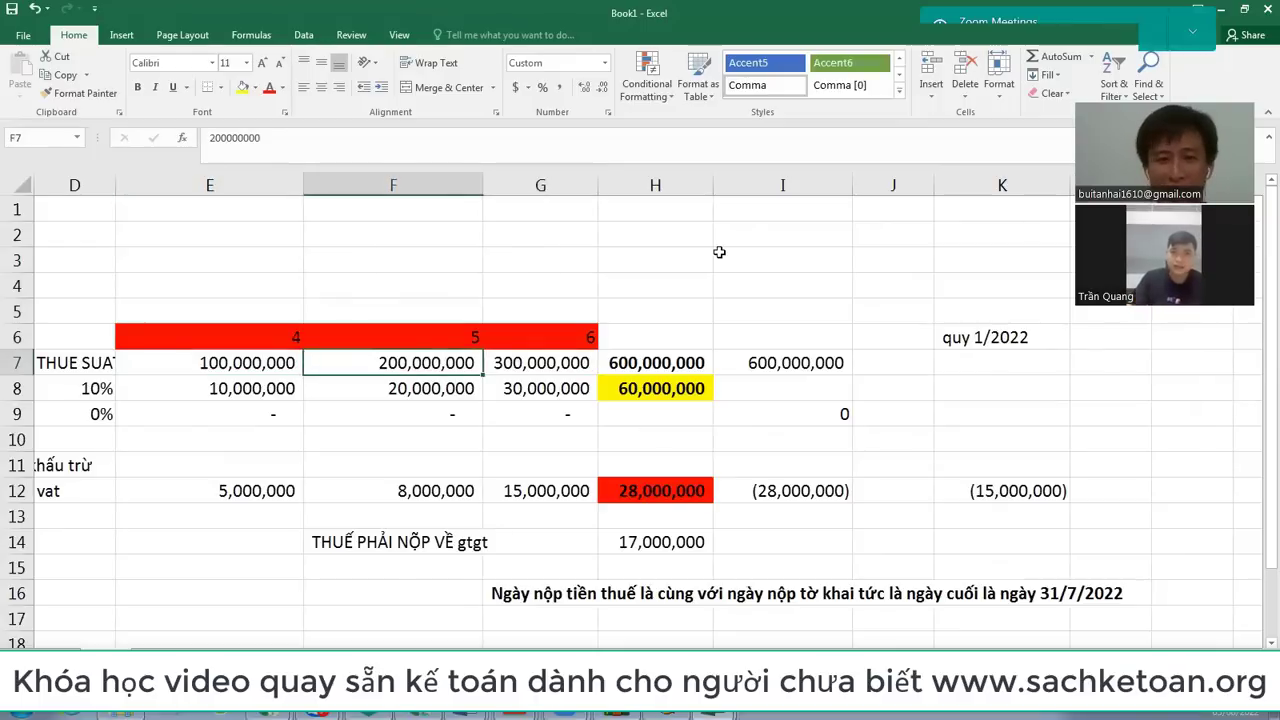
pyautogui.hotkey('ctrl', 'Tab')
pyautogui.hotkey('alt', 'Tab')
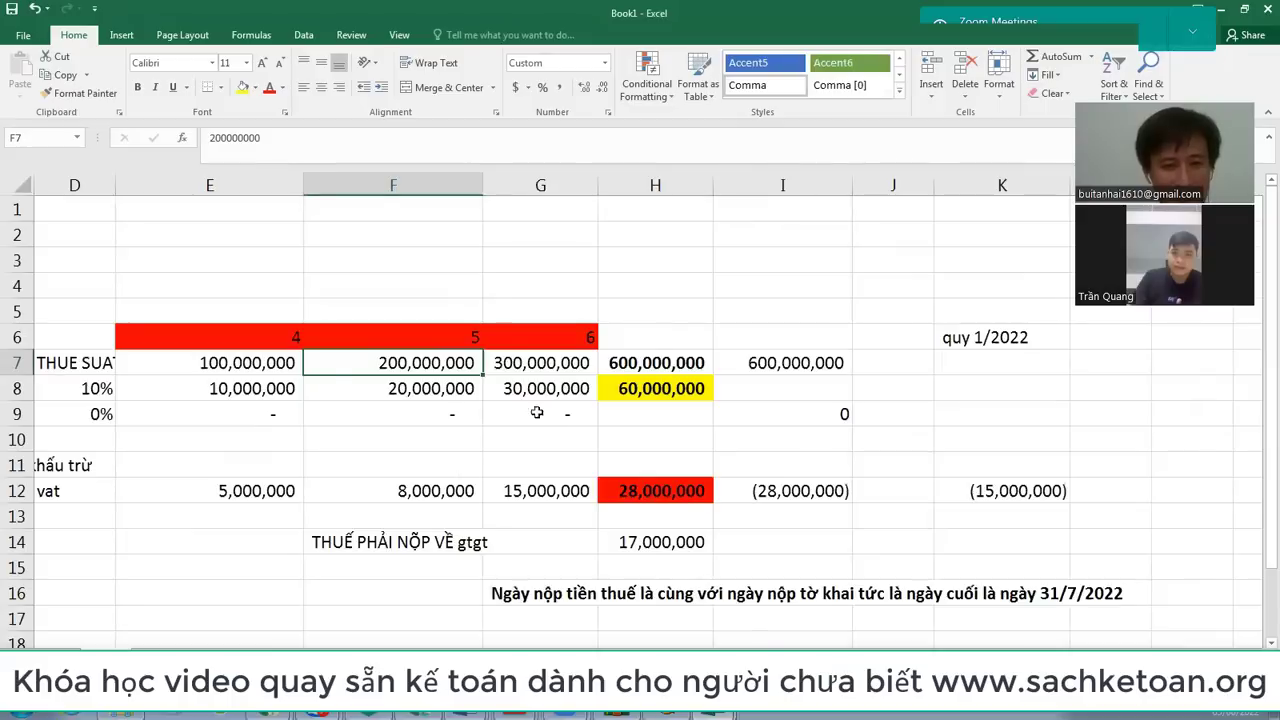
pyautogui.press('Left')
# Step: Switch from the month figures to the Bang ke ban ra sales workbook
pyautogui.moveTo(394, 370); pyautogui.dragTo(540, 366)
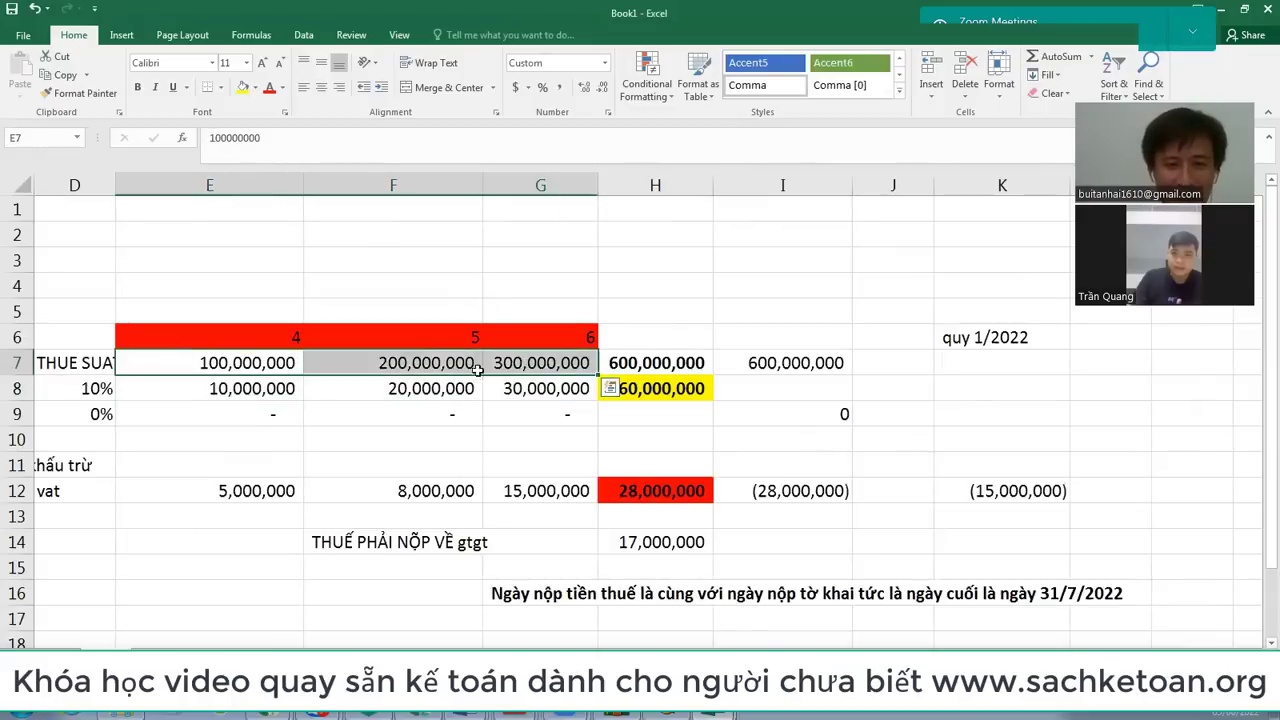
pyautogui.click(283, 366)
pyautogui.moveTo(715, 712)
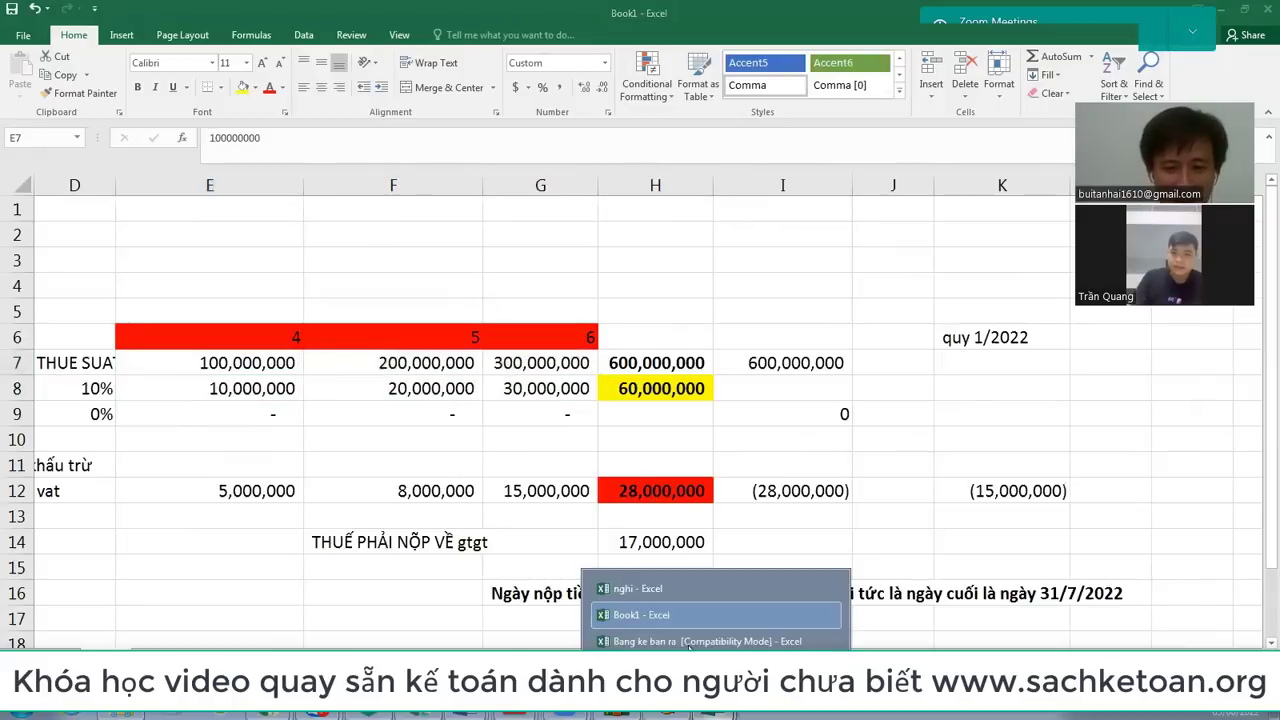
pyautogui.click(760, 634)
pyautogui.scroll(1, 645, 400)
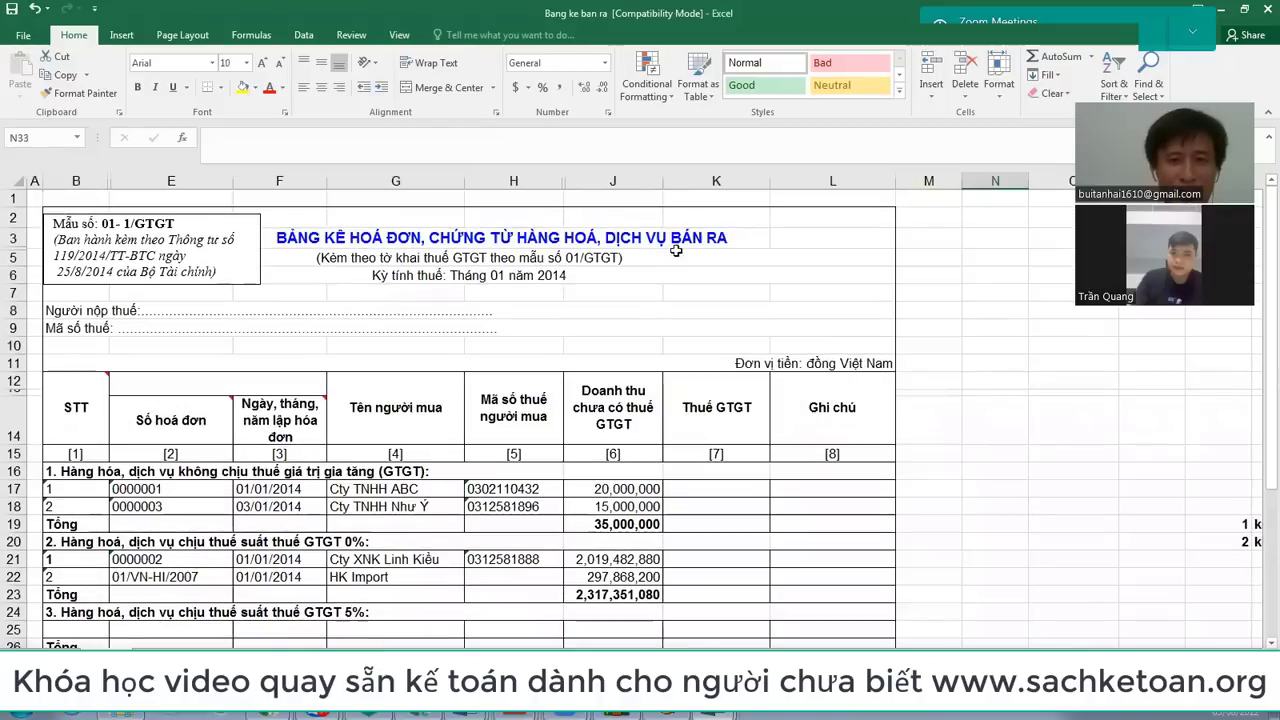
pyautogui.click(636, 243)
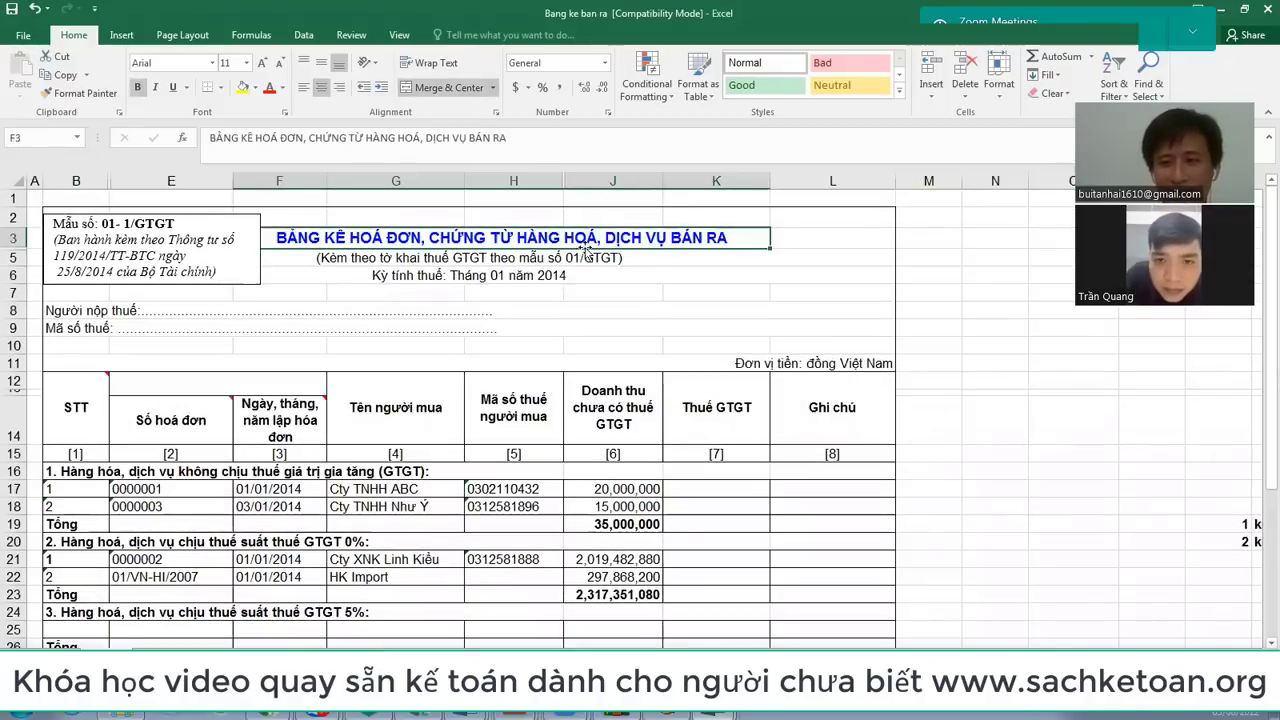
pyautogui.scroll(-2, 236, 451)
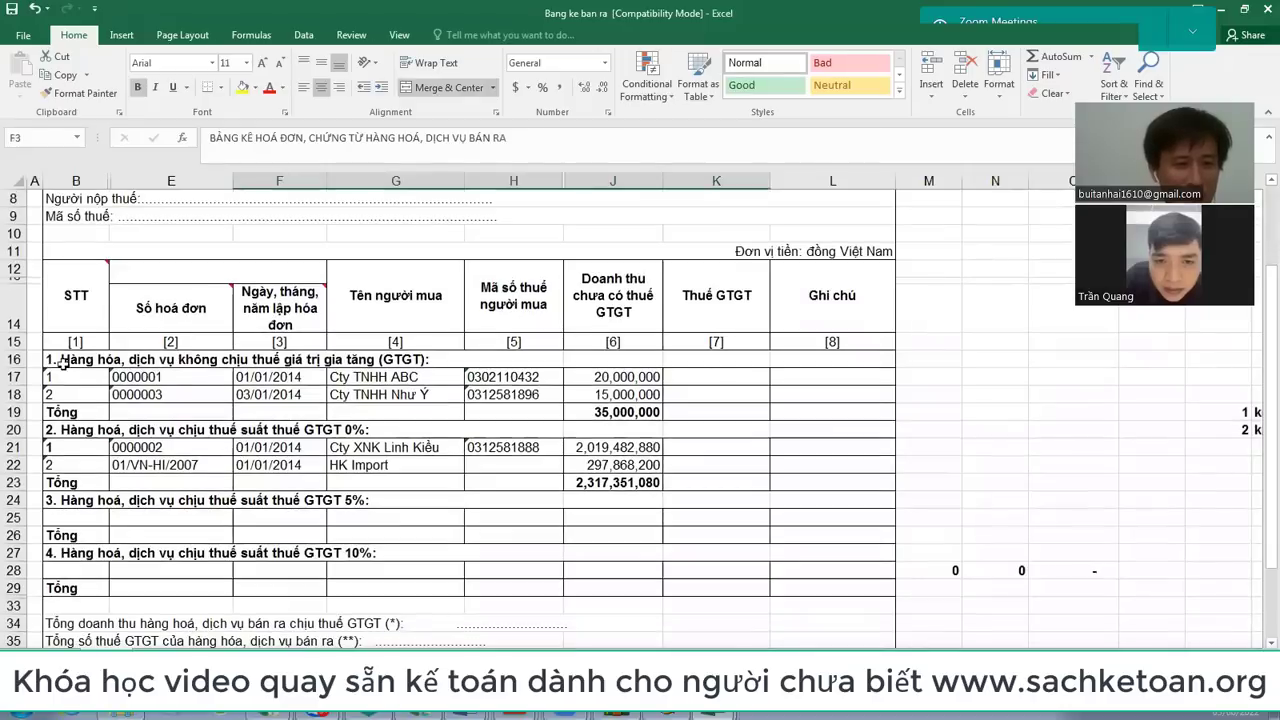
# Step: Fill the four section heading rows 16, 20, 24 and 27 yellow
pyautogui.click(12, 359)
pyautogui.keyDown('ctrl'); pyautogui.click(14, 429); pyautogui.keyUp('ctrl')
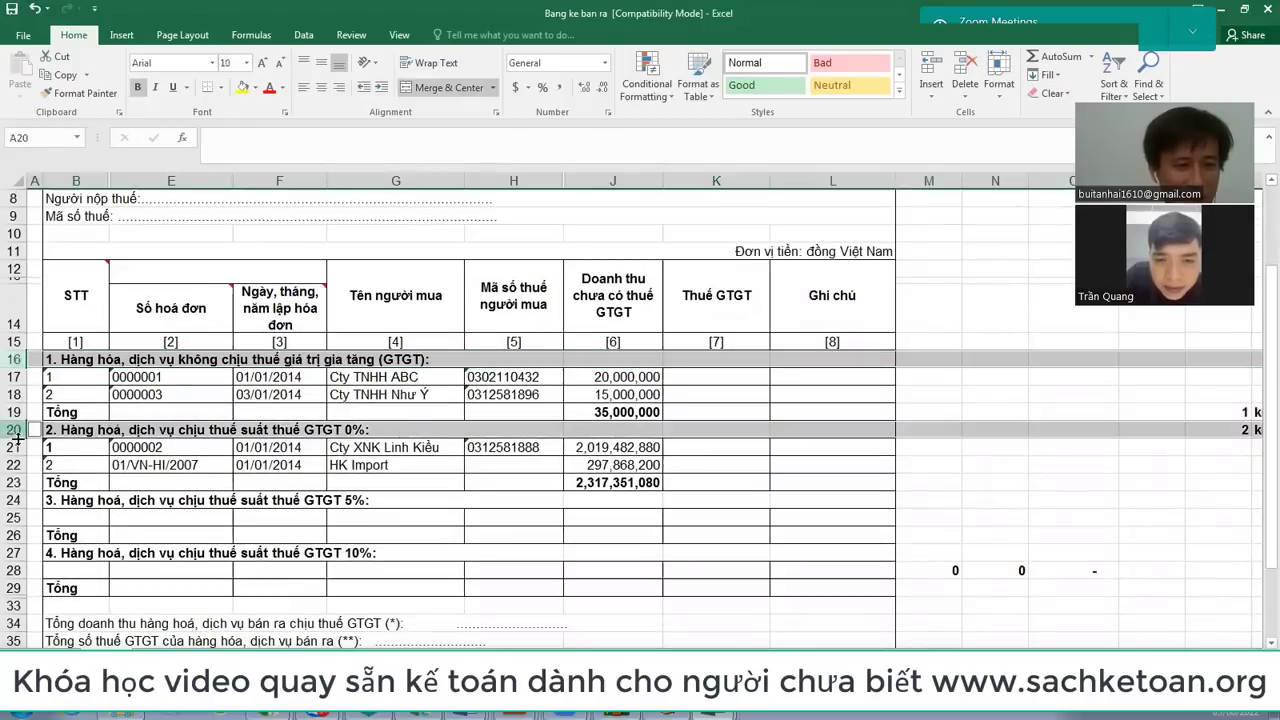
pyautogui.keyDown('ctrl'); pyautogui.click(14, 500); pyautogui.keyUp('ctrl')
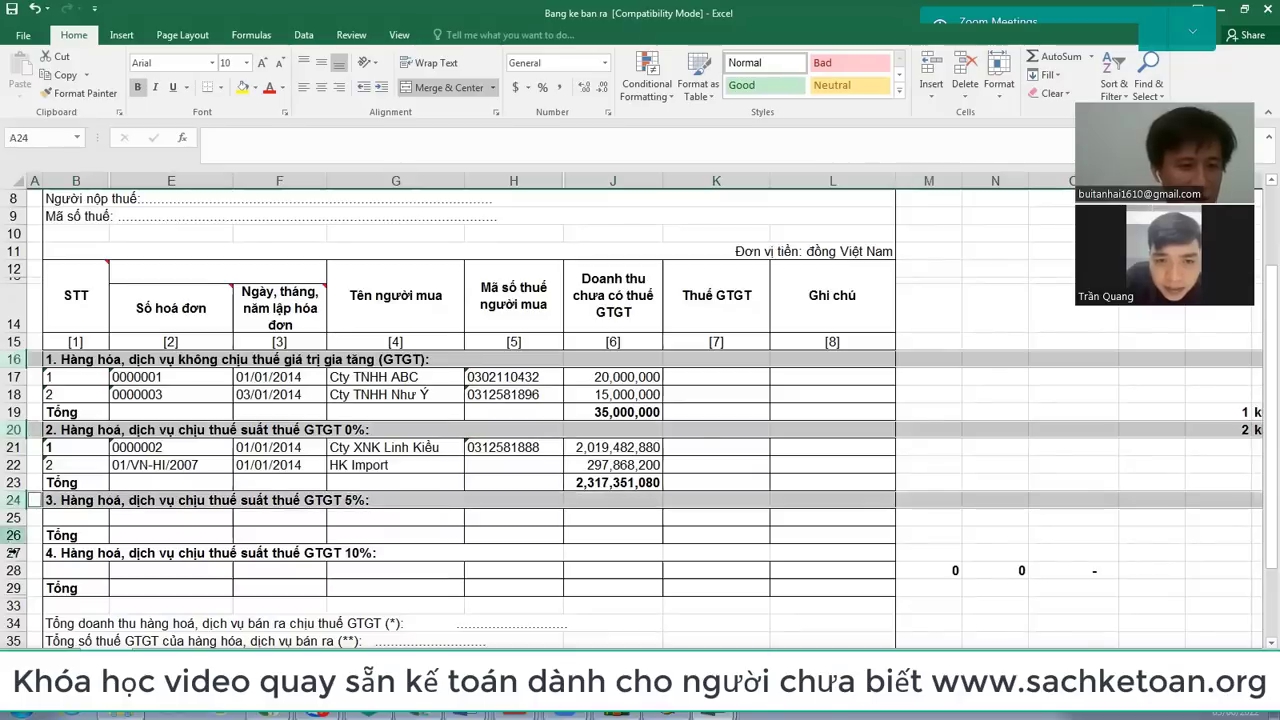
pyautogui.keyDown('ctrl'); pyautogui.click(14, 552); pyautogui.keyUp('ctrl')
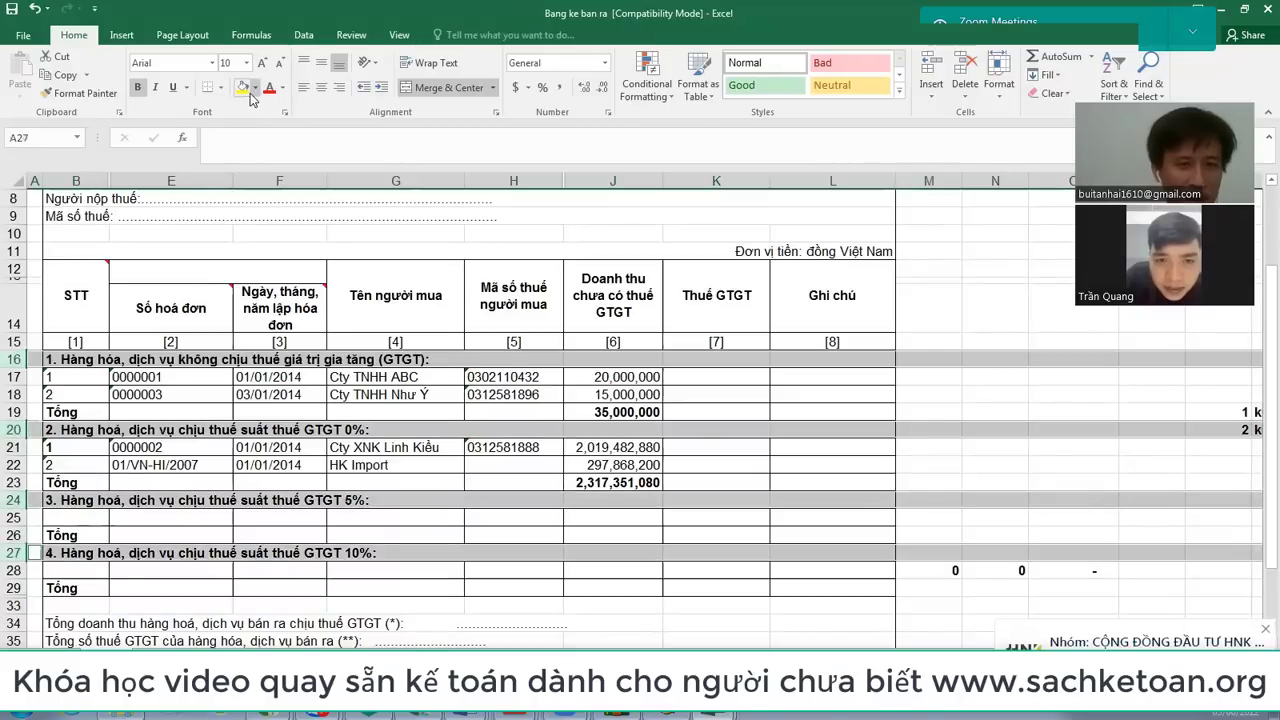
pyautogui.click(242, 87)
pyautogui.click(410, 377)
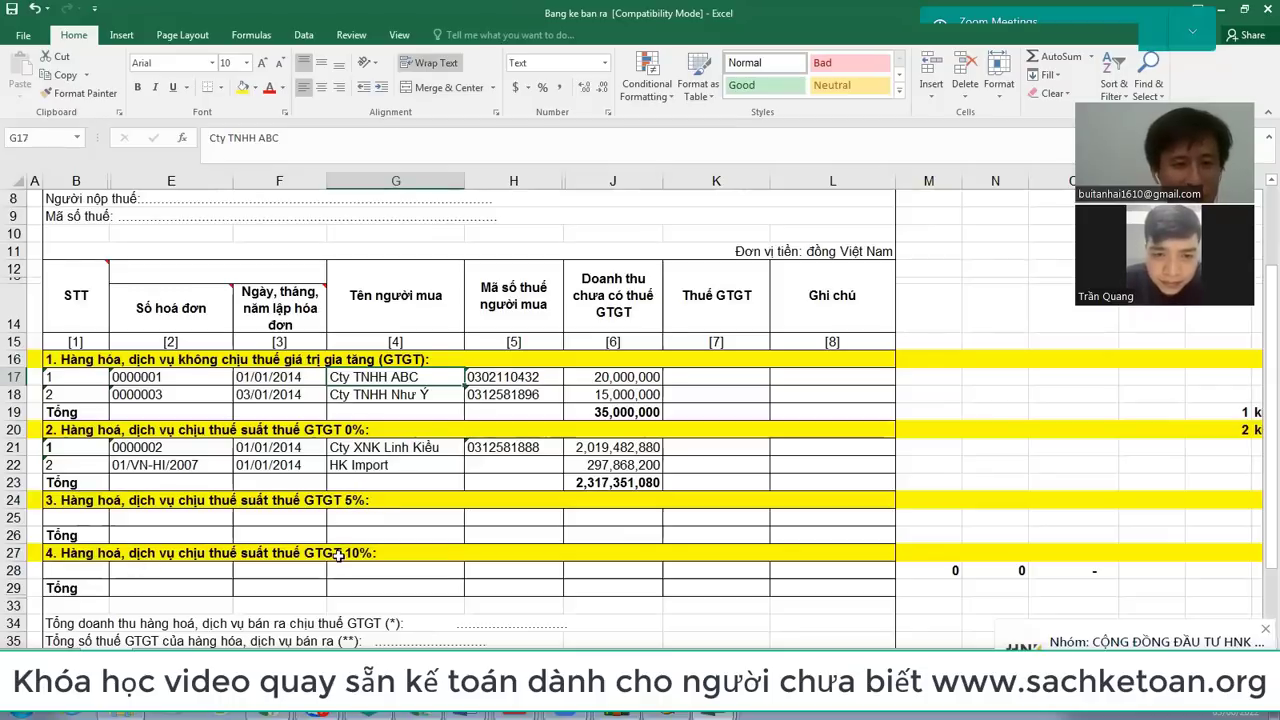
pyautogui.click(340, 556)
pyautogui.click(355, 432)
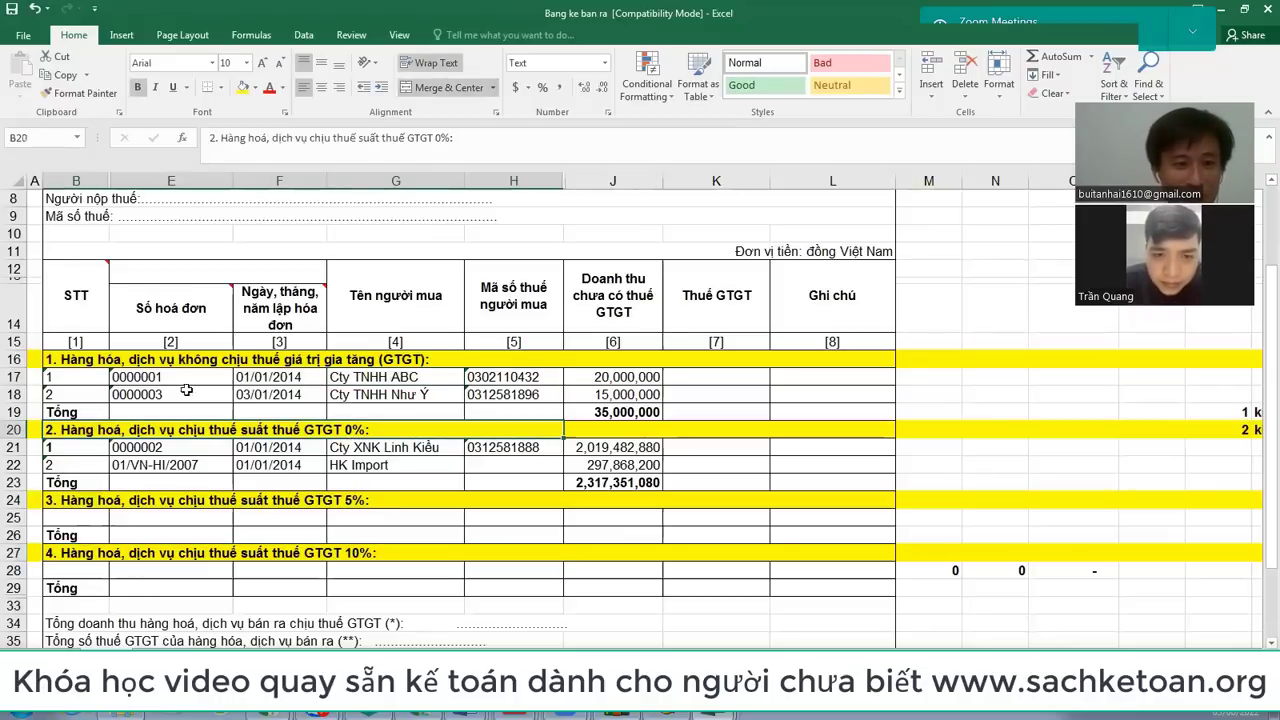
# Step: Clear the sample invoices in B17:J18 and B21:J22 under sections 1 and 2
pyautogui.moveTo(76, 384); pyautogui.dragTo(612, 397)
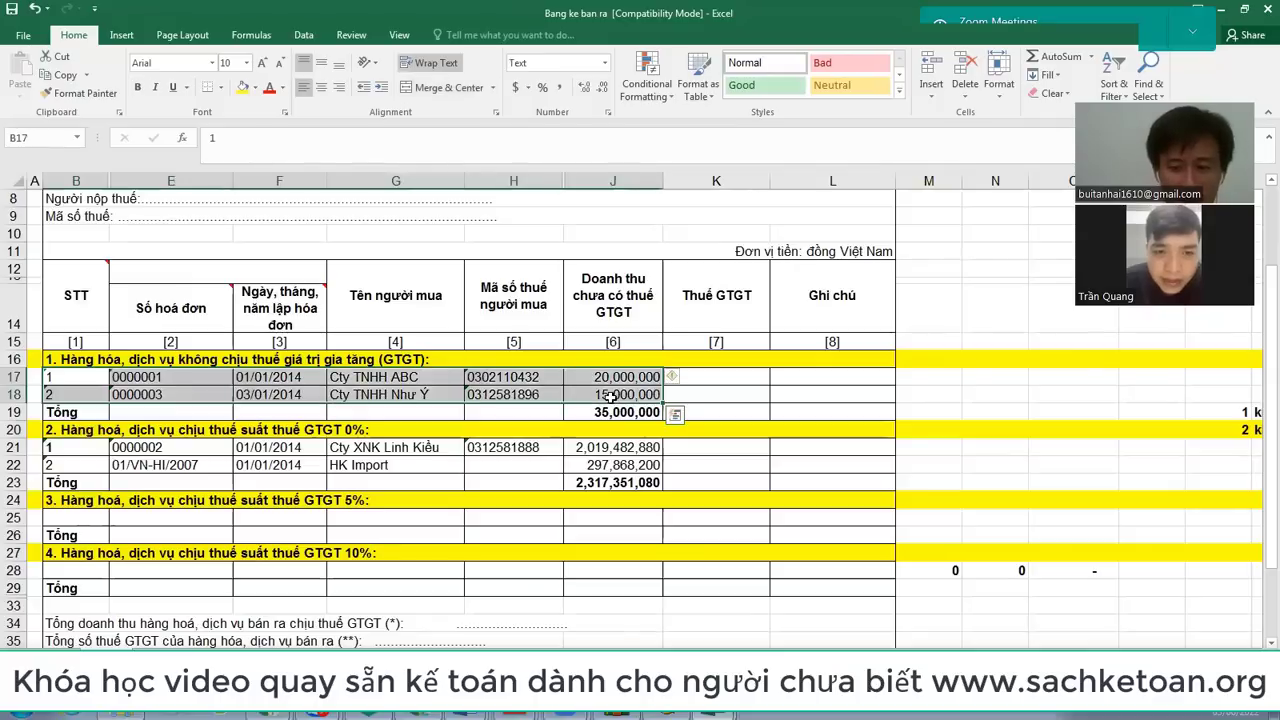
pyautogui.press('Delete')
pyautogui.moveTo(74, 447); pyautogui.dragTo(583, 469)
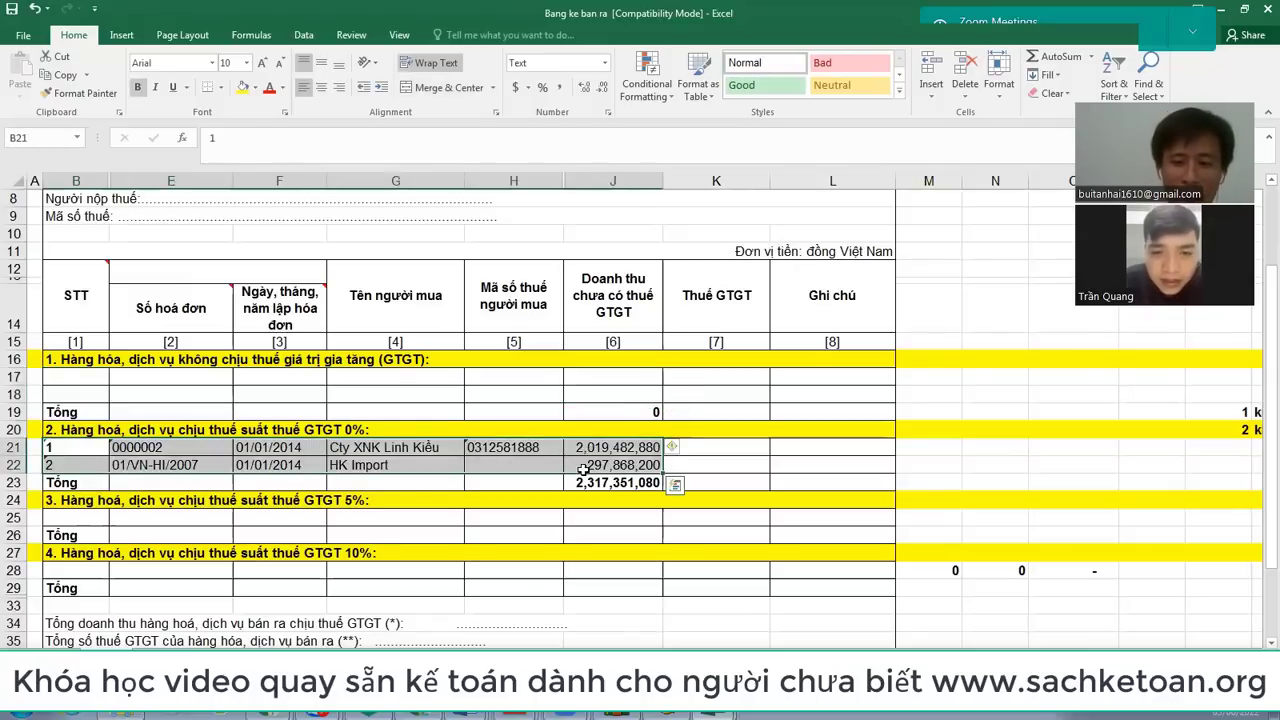
pyautogui.press('Delete')
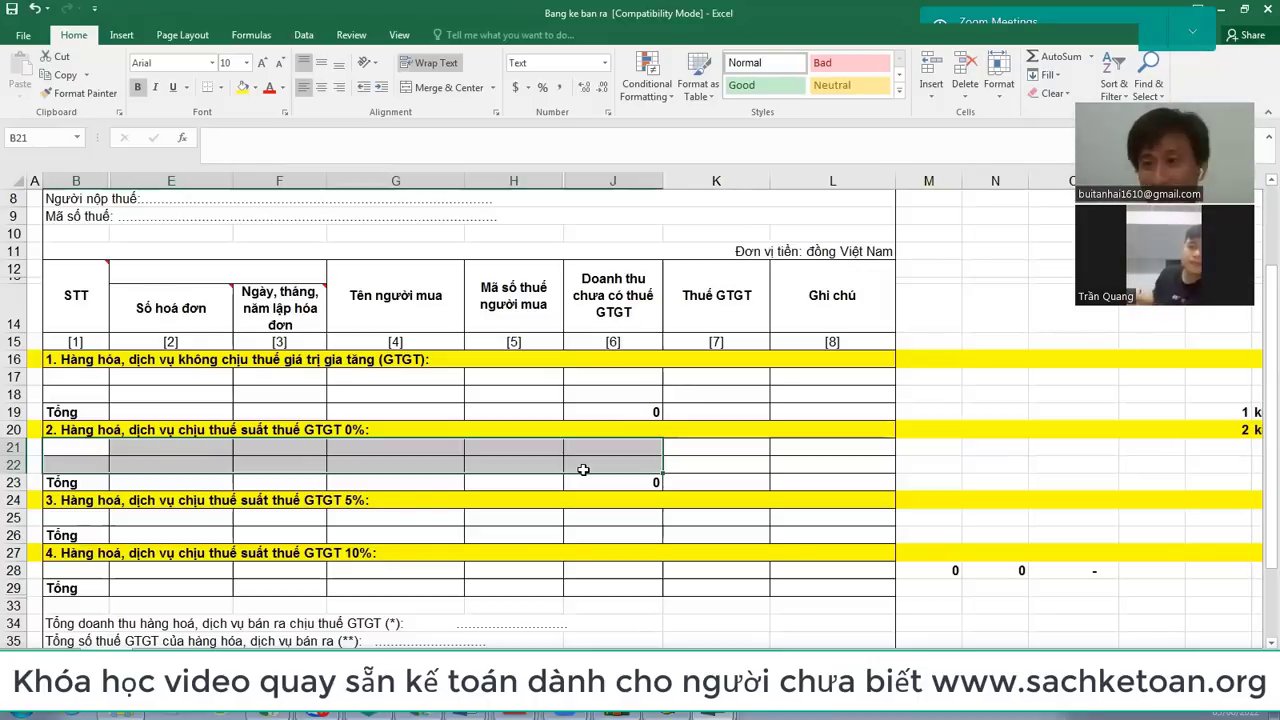
# Step: Enter invoice 1234 dated 3/6/2022 for Cty ABC, its tax code and 100,000,000 revenue
pyautogui.click(135, 452)
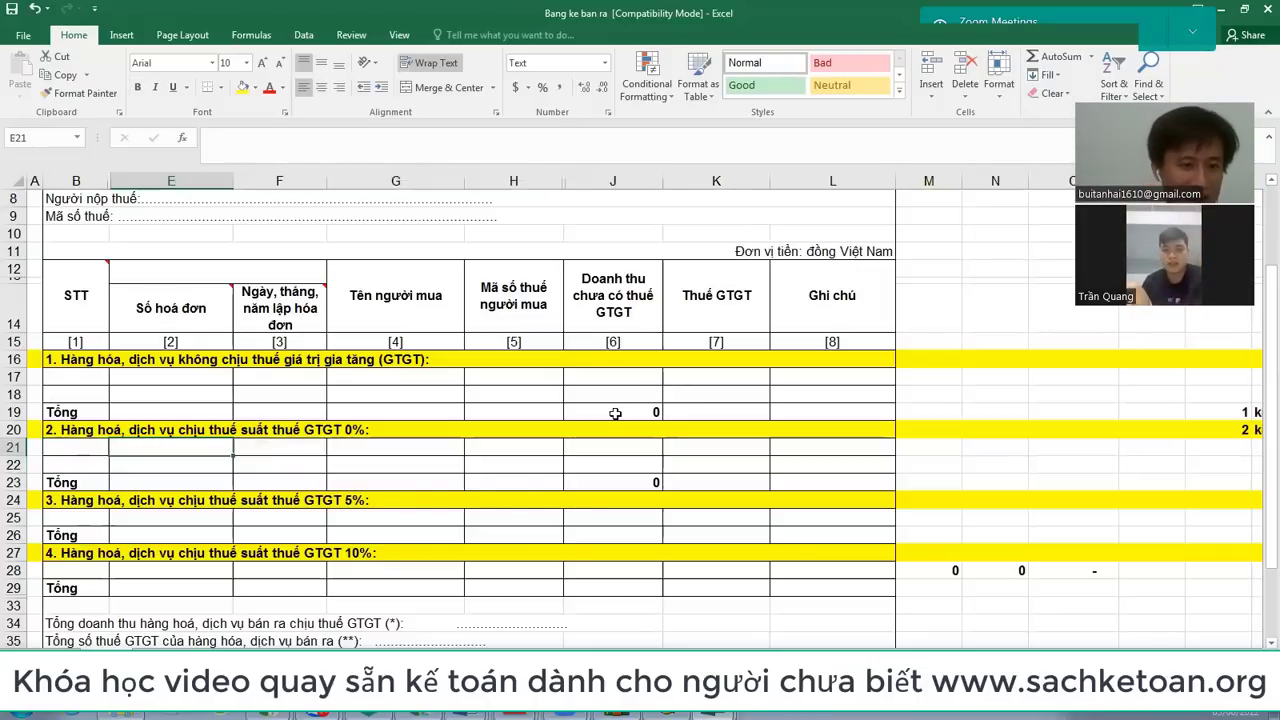
pyautogui.write('1234')
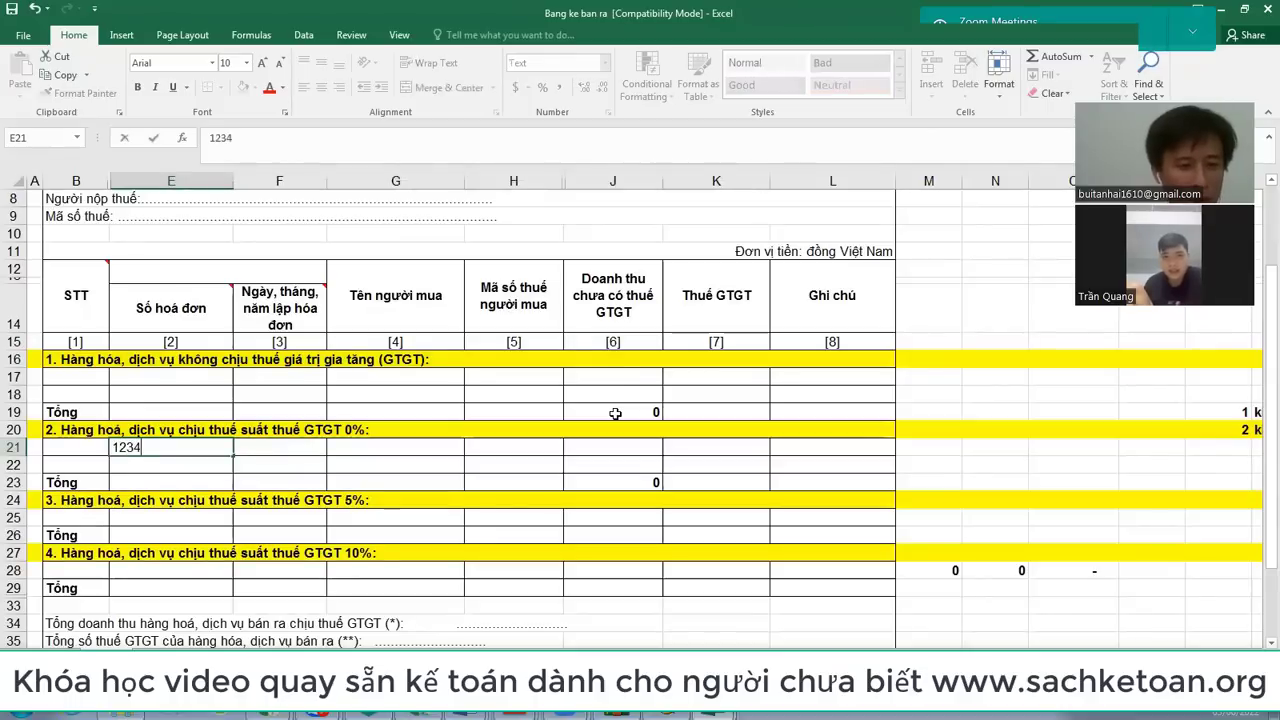
pyautogui.press('Tab')
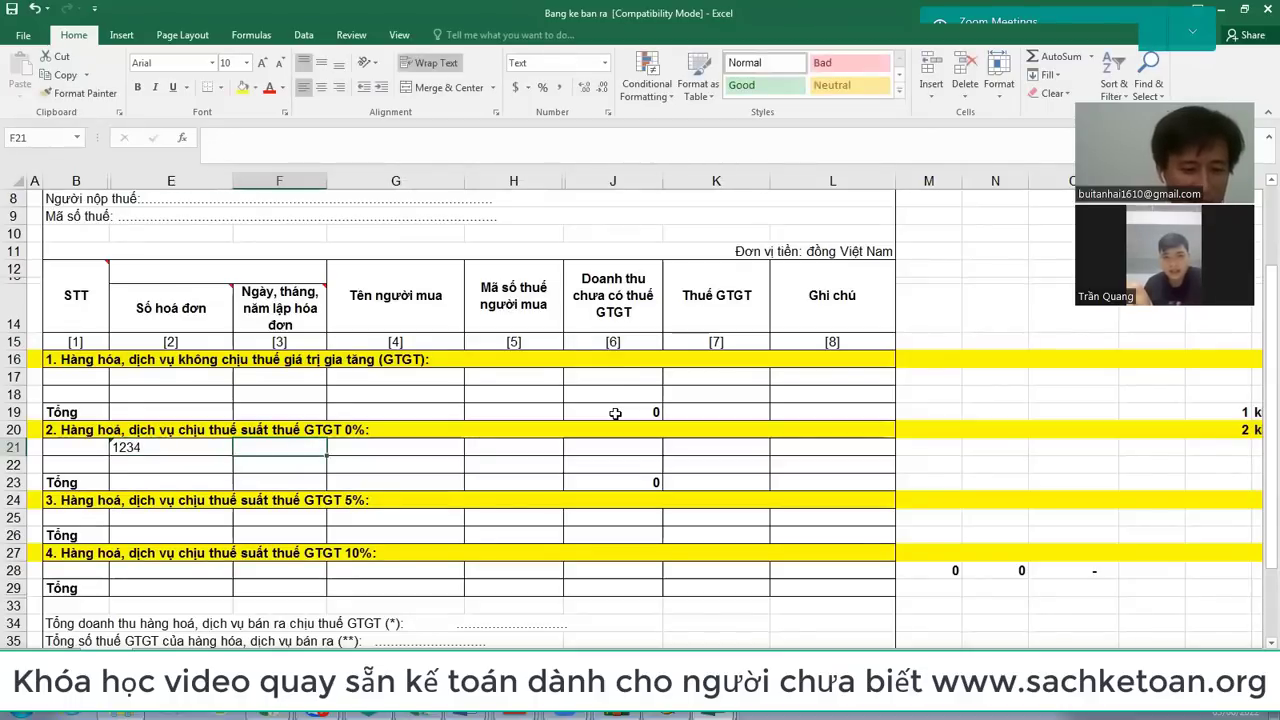
pyautogui.write('3/6/2022')
pyautogui.press('Tab')
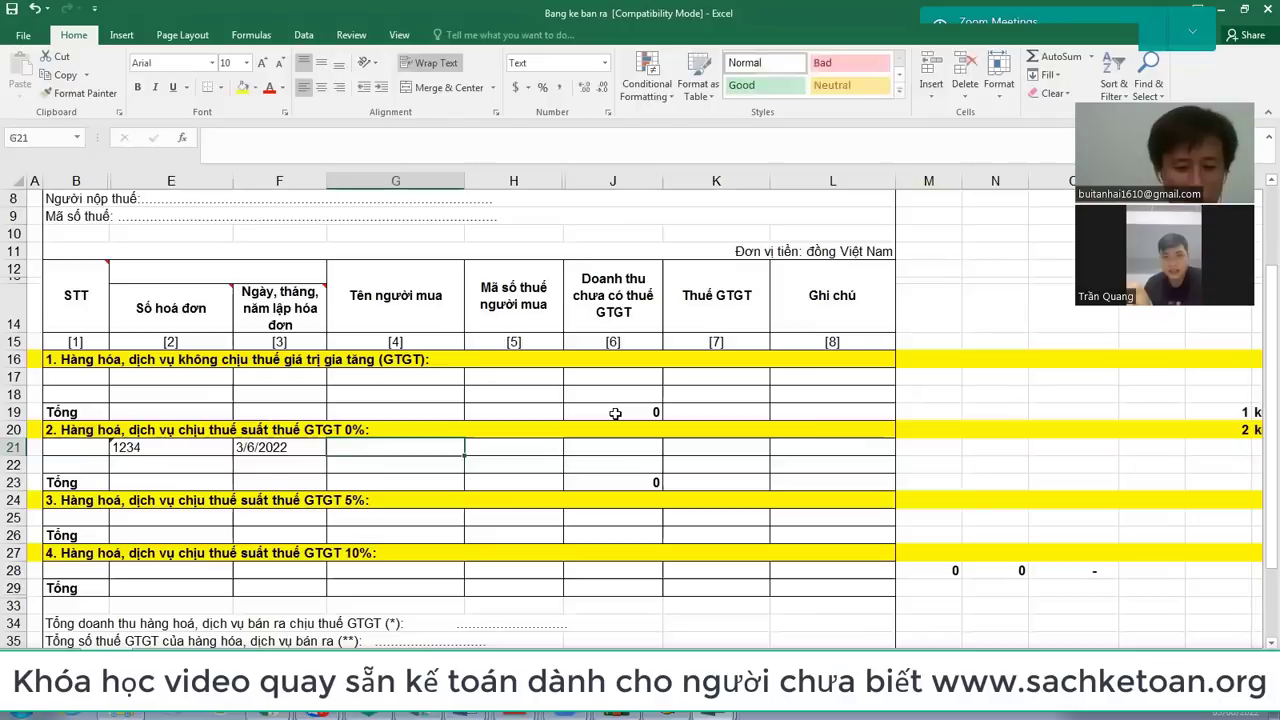
pyautogui.write('Cty ABC')
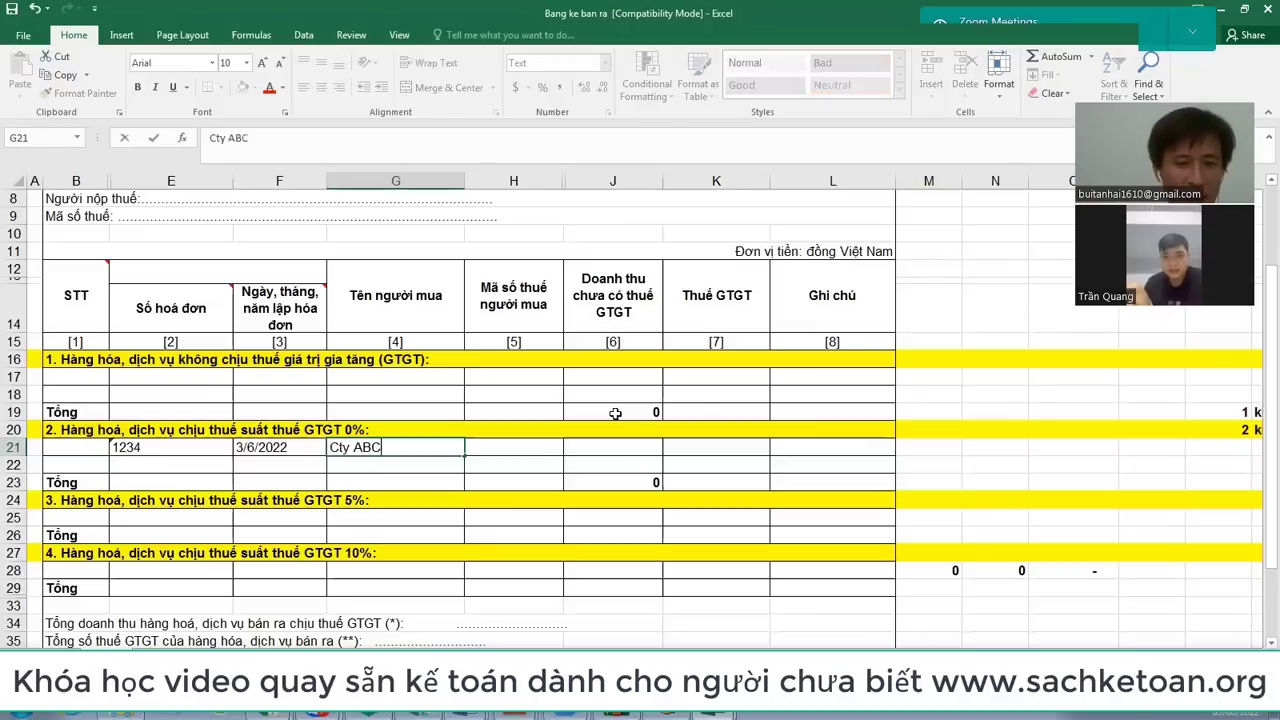
pyautogui.press('Tab')
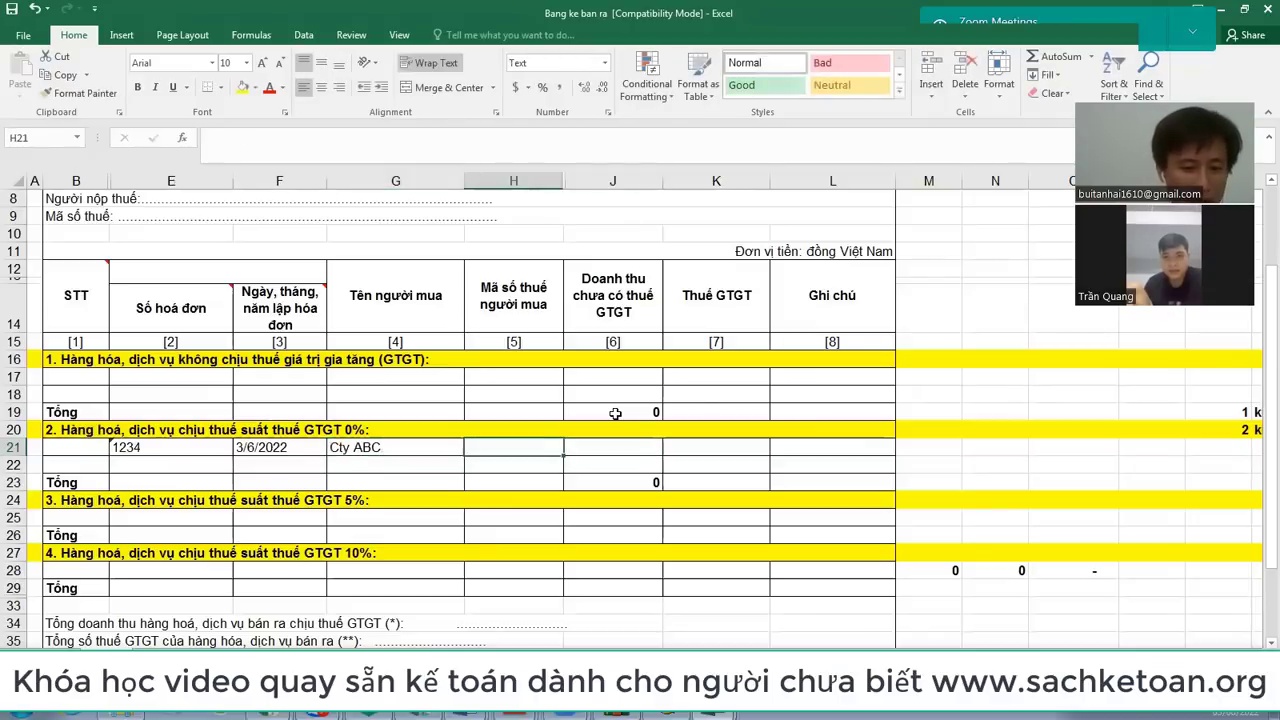
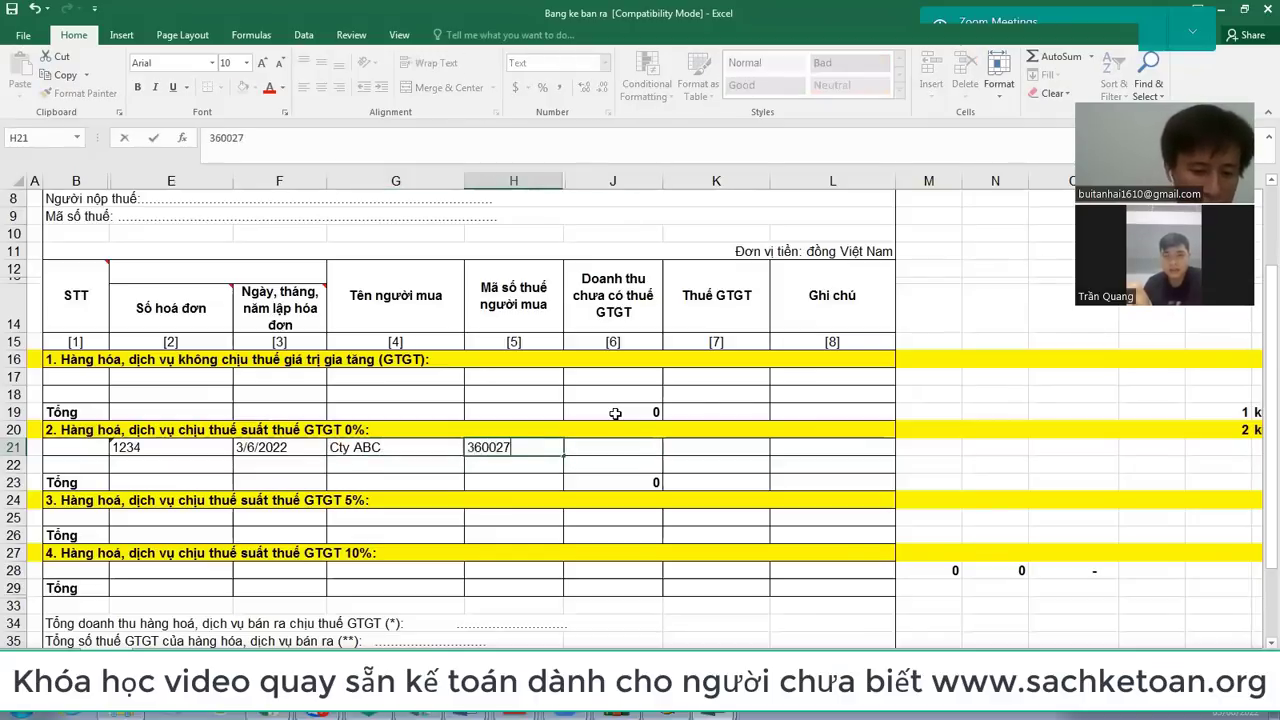
pyautogui.press('Tab')
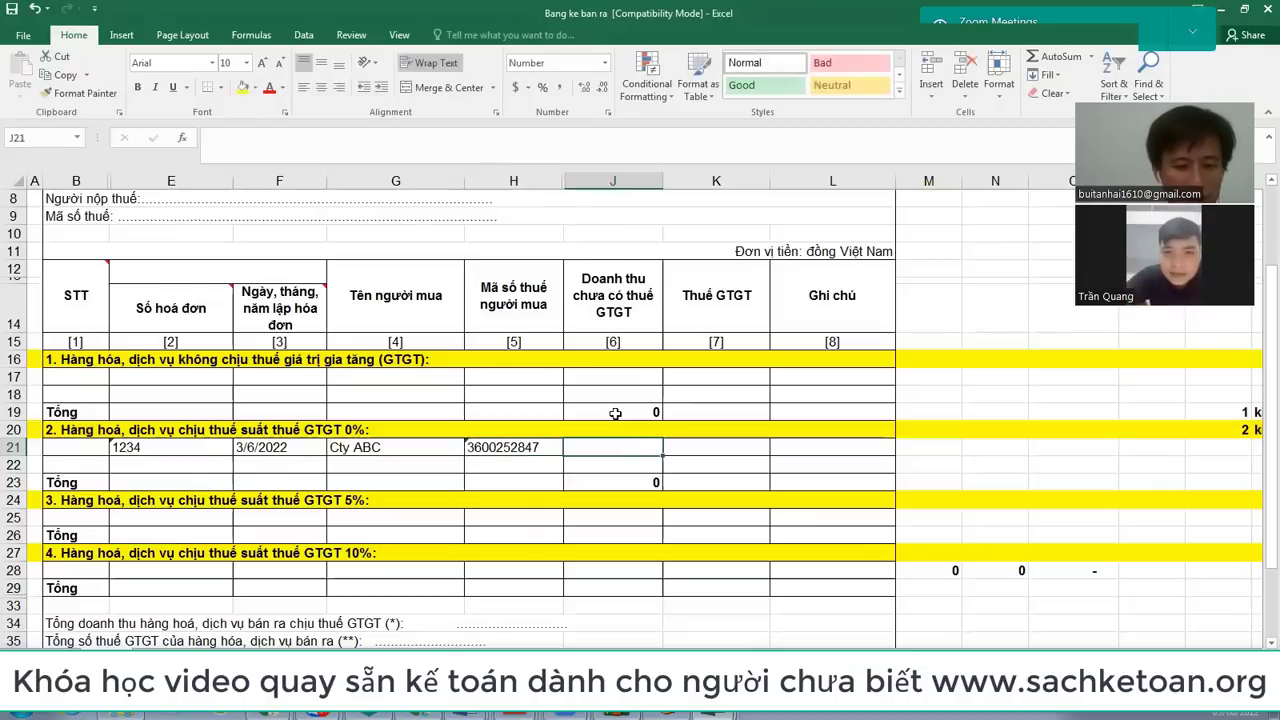
pyautogui.write('100000000')
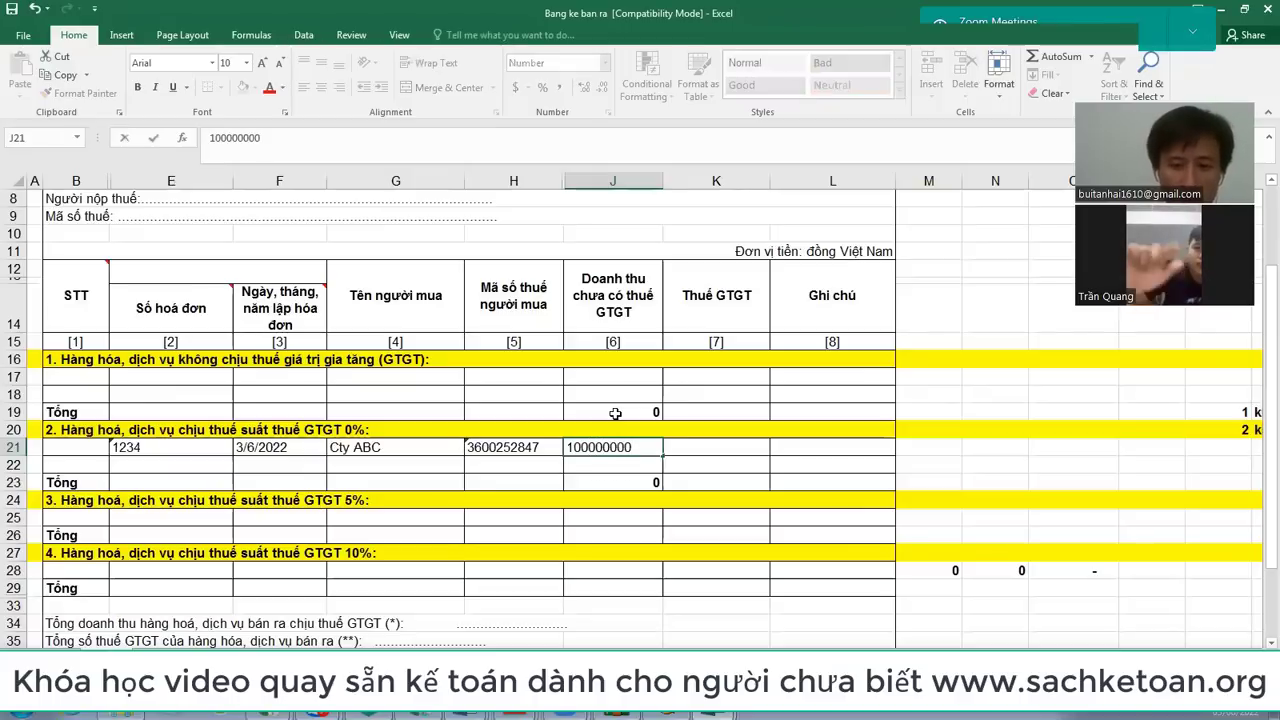
pyautogui.press('Return')
# Step: Insert a blank row at row 22 below the first invoice
pyautogui.press('Left')
pyautogui.press('Left')
pyautogui.press('Left')
pyautogui.press('Left')
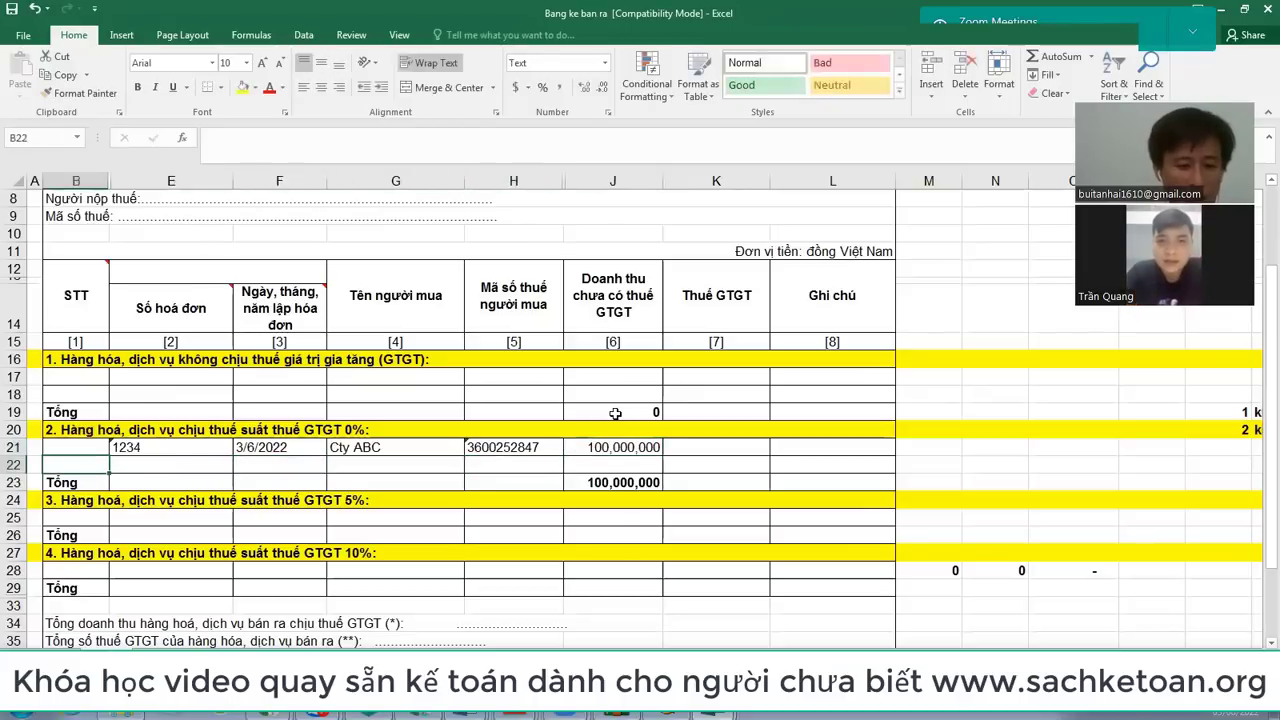
pyautogui.hotkey('ctrl', 'shift', '=')
pyautogui.scroll(2, 614, 350)
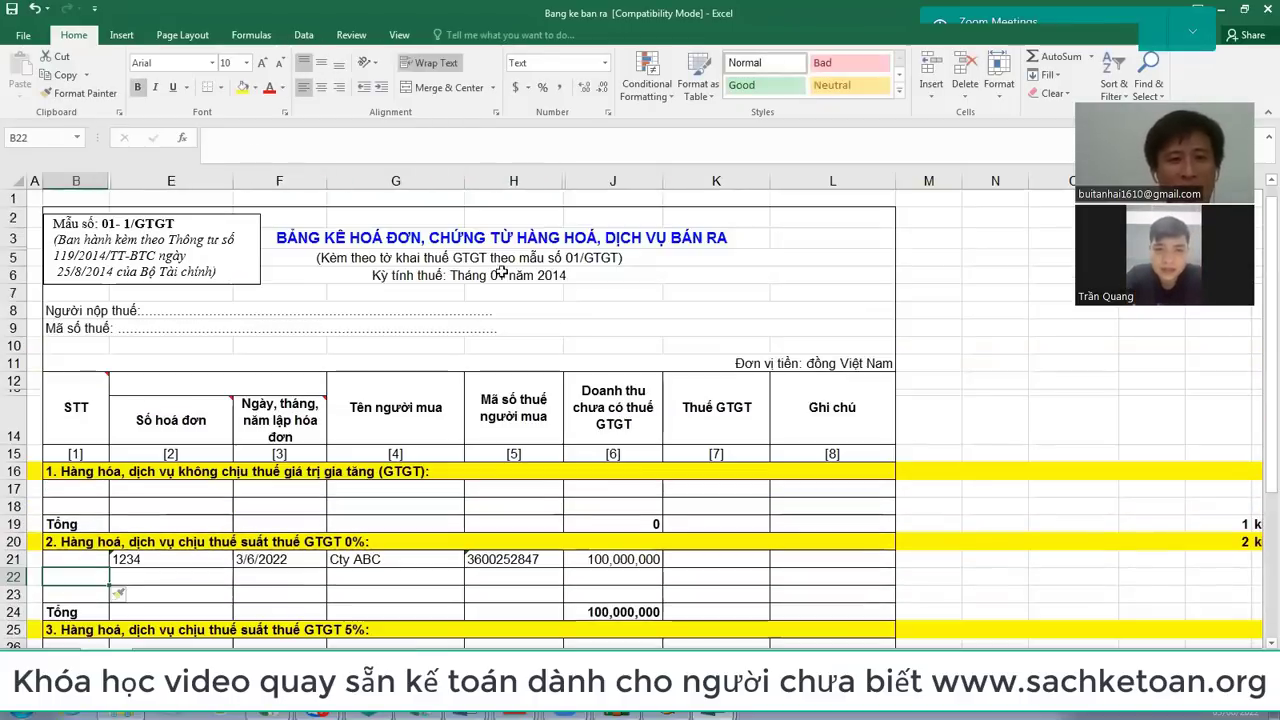
# Step: Enter 200,000,000 revenue in J22 and a 30,000,000 amount in J23
pyautogui.click(427, 241)
pyautogui.scroll(-2, 427, 241)
pyautogui.moveTo(145, 471)
pyautogui.mouseDown()
pyautogui.moveTo(564, 494)
pyautogui.moveTo(628, 481)
pyautogui.mouseUp()
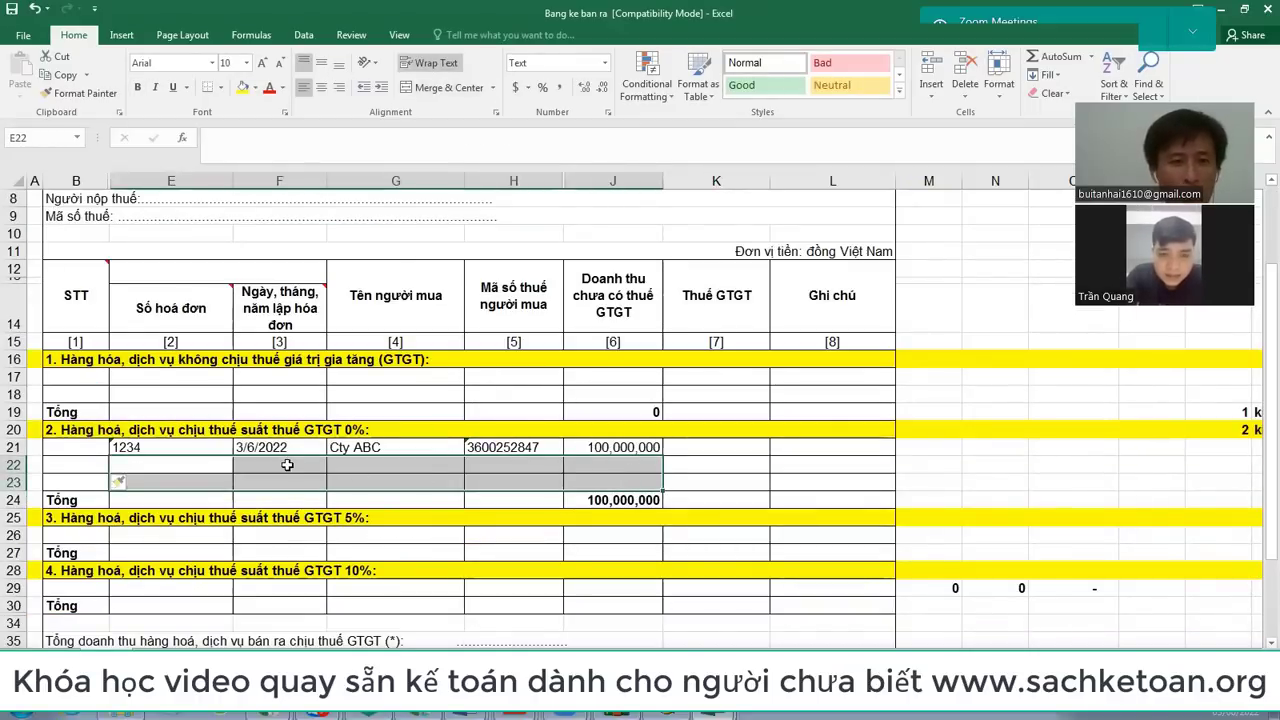
pyautogui.click(627, 463)
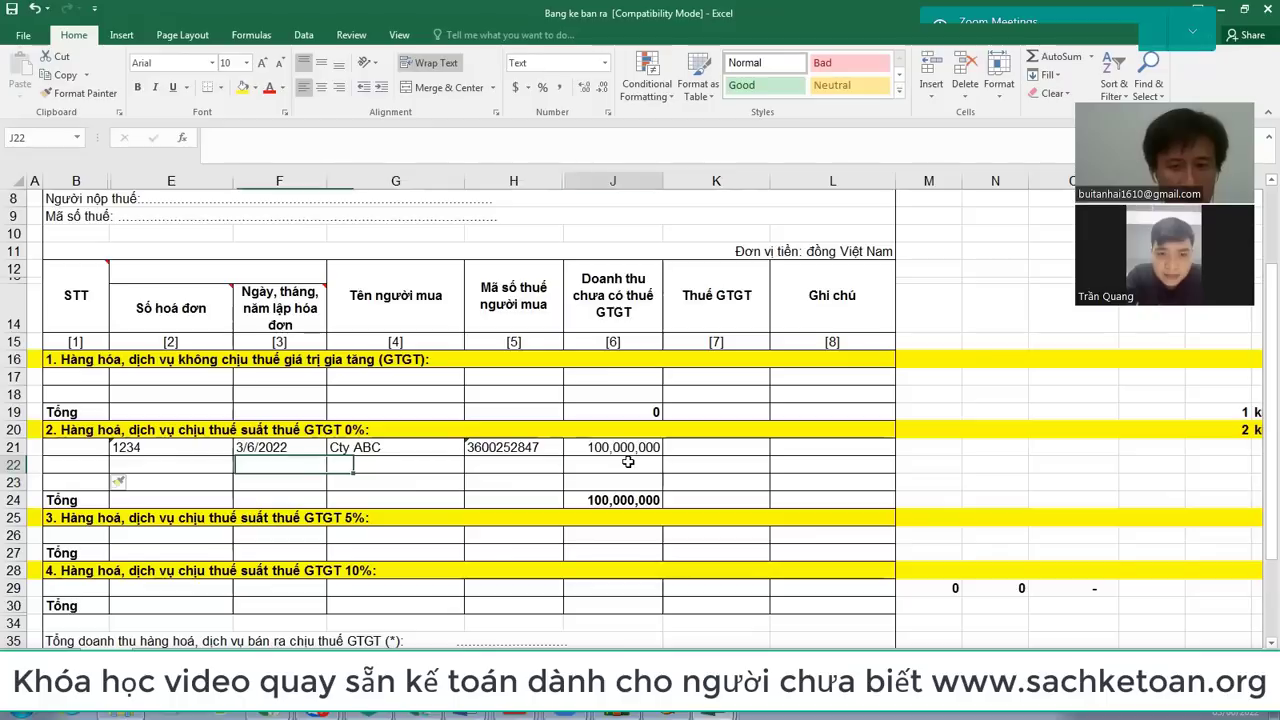
pyautogui.write('20,000,000')
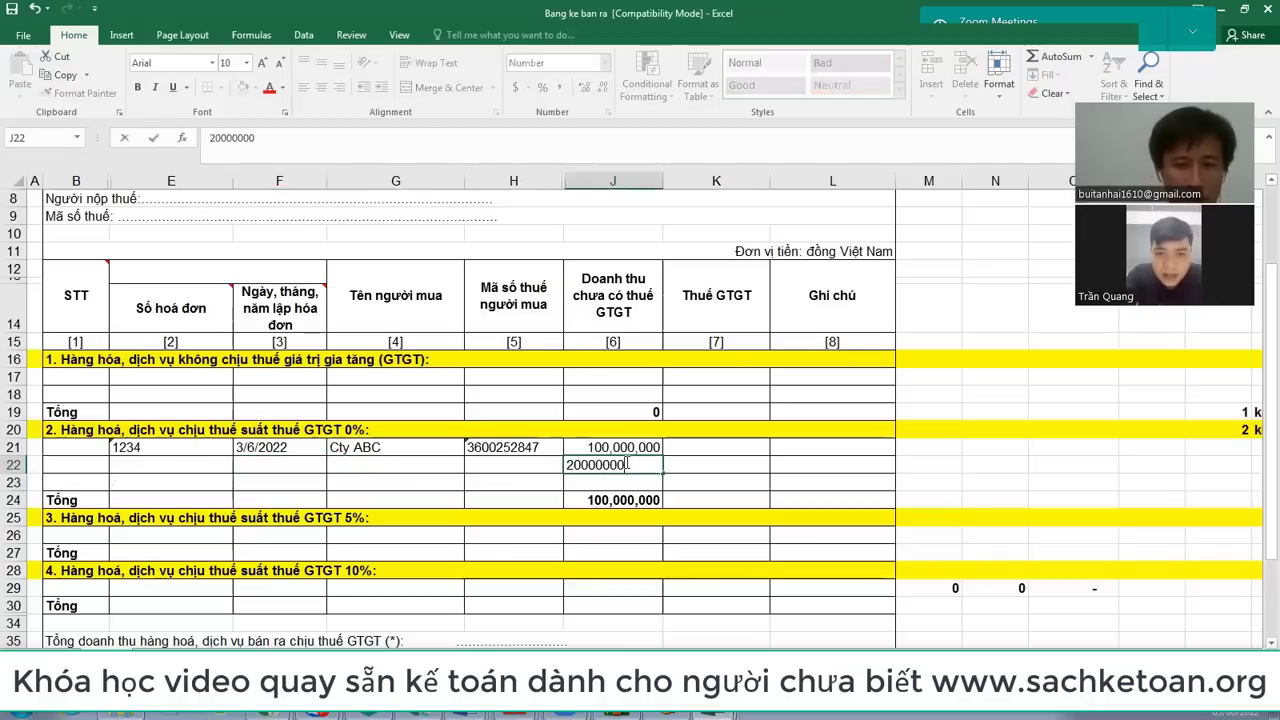
pyautogui.press('Return')
pyautogui.click(624, 463)
pyautogui.write('200000000')
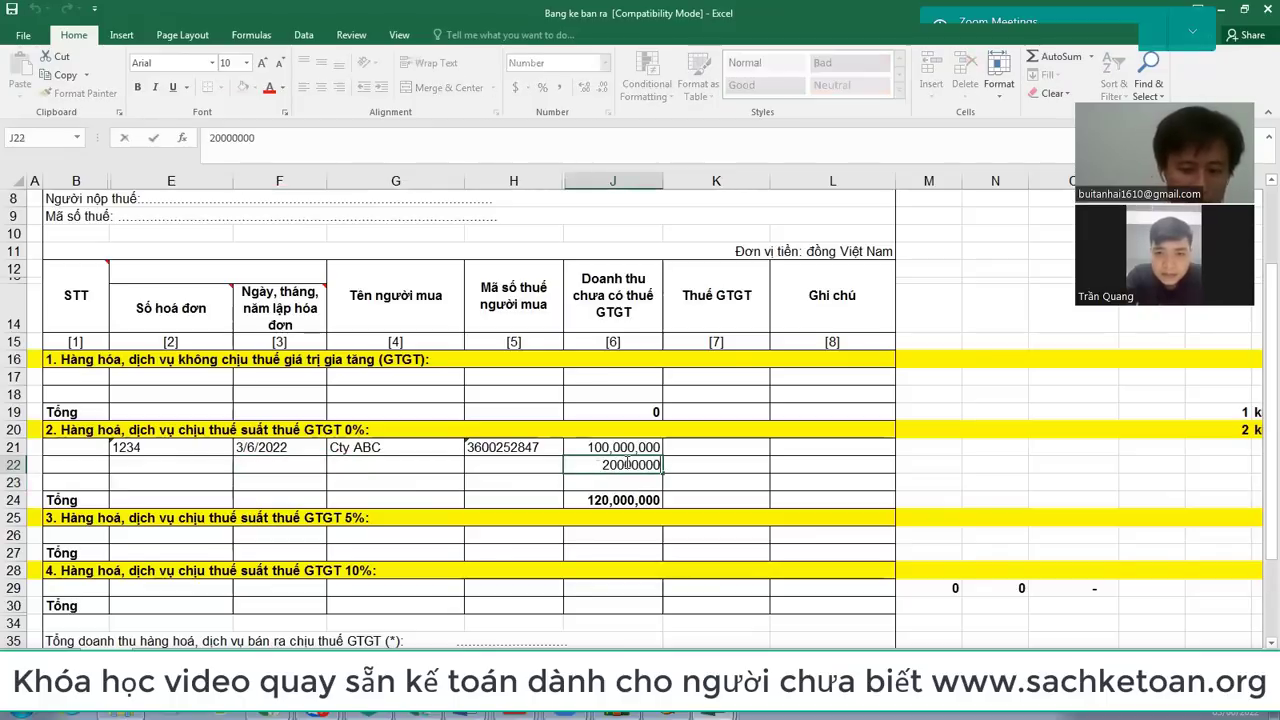
pyautogui.press('Return')
pyautogui.write('30000000')
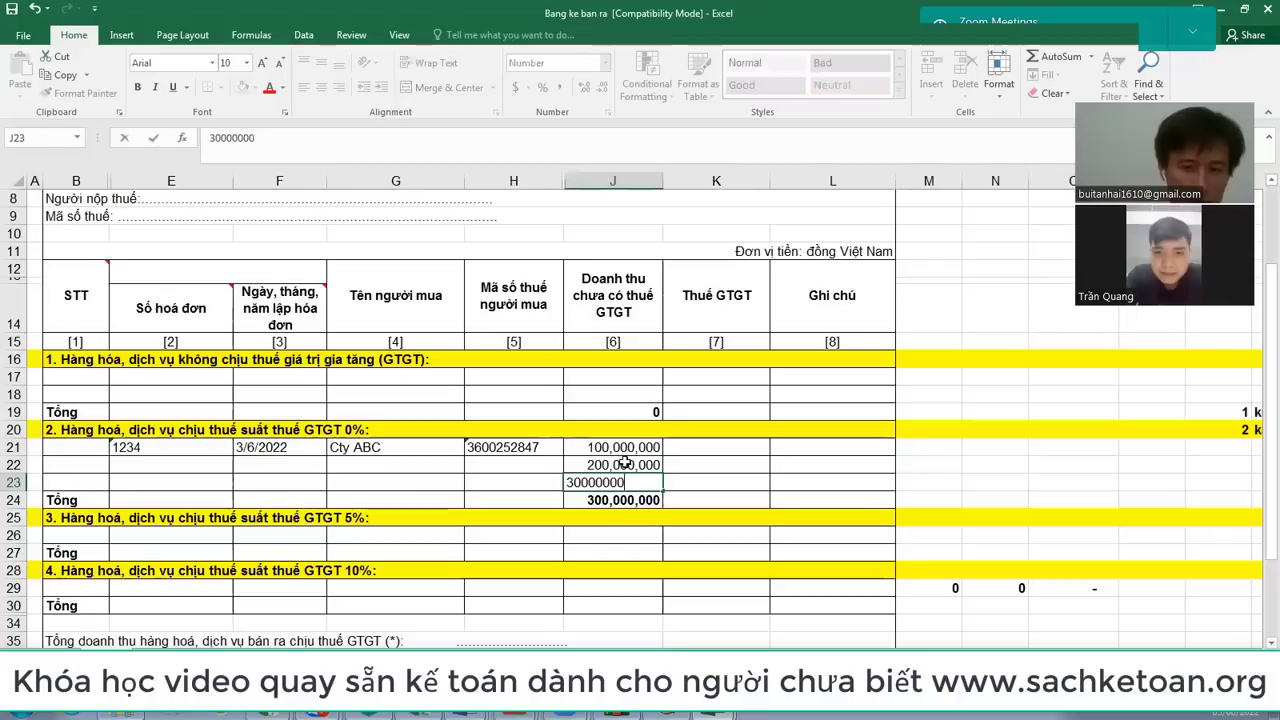
pyautogui.press('Return')
# Step: Paste the invoice cells, correct J23 to 300,000,000, and select rows E21:J23
pyautogui.moveTo(151, 457); pyautogui.dragTo(407, 458)
pyautogui.click(181, 448)
pyautogui.write('1234\t3/6/2022\tCty ABC')
pyautogui.doubleClick(600, 482)
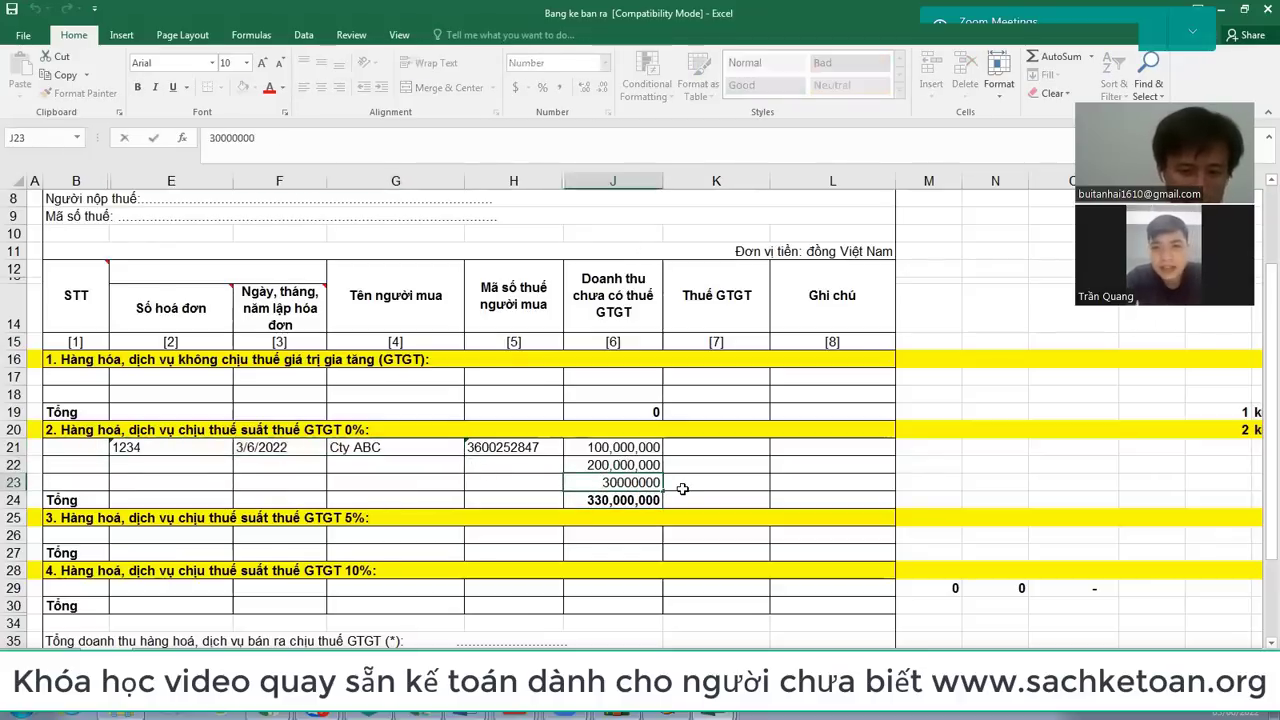
pyautogui.write('0')
pyautogui.press('Return')
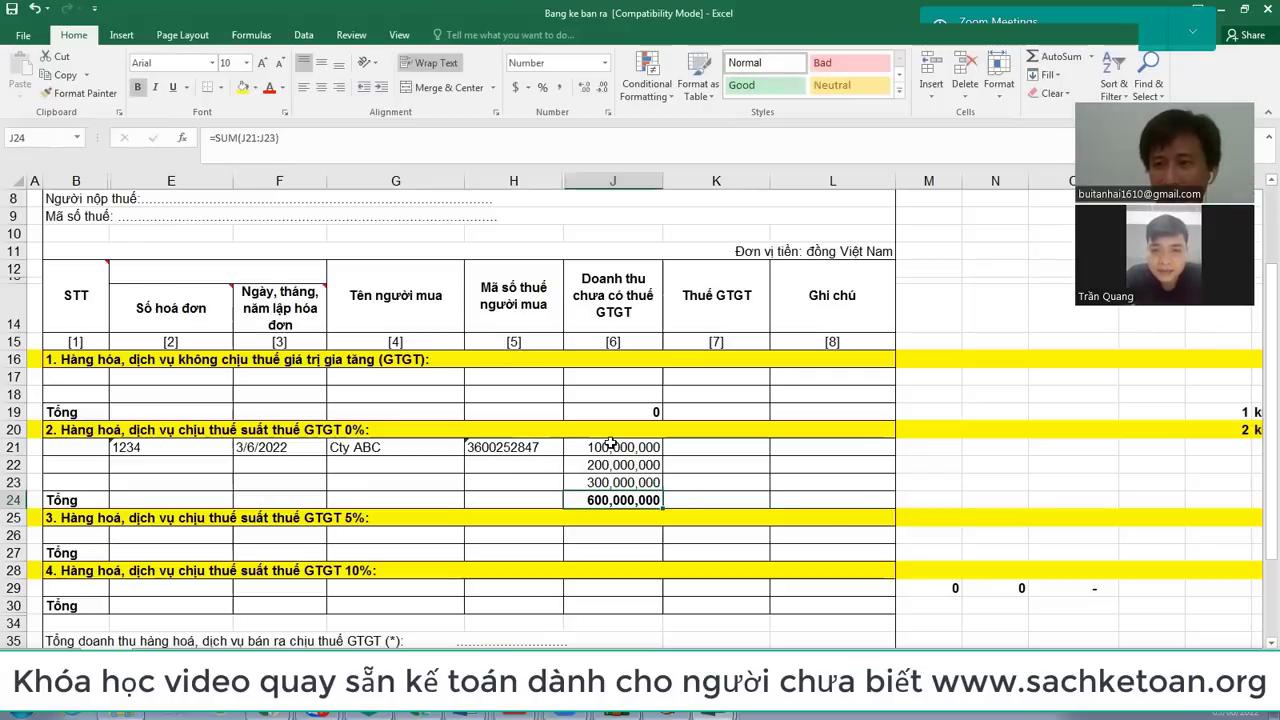
pyautogui.moveTo(155, 449); pyautogui.dragTo(620, 482)
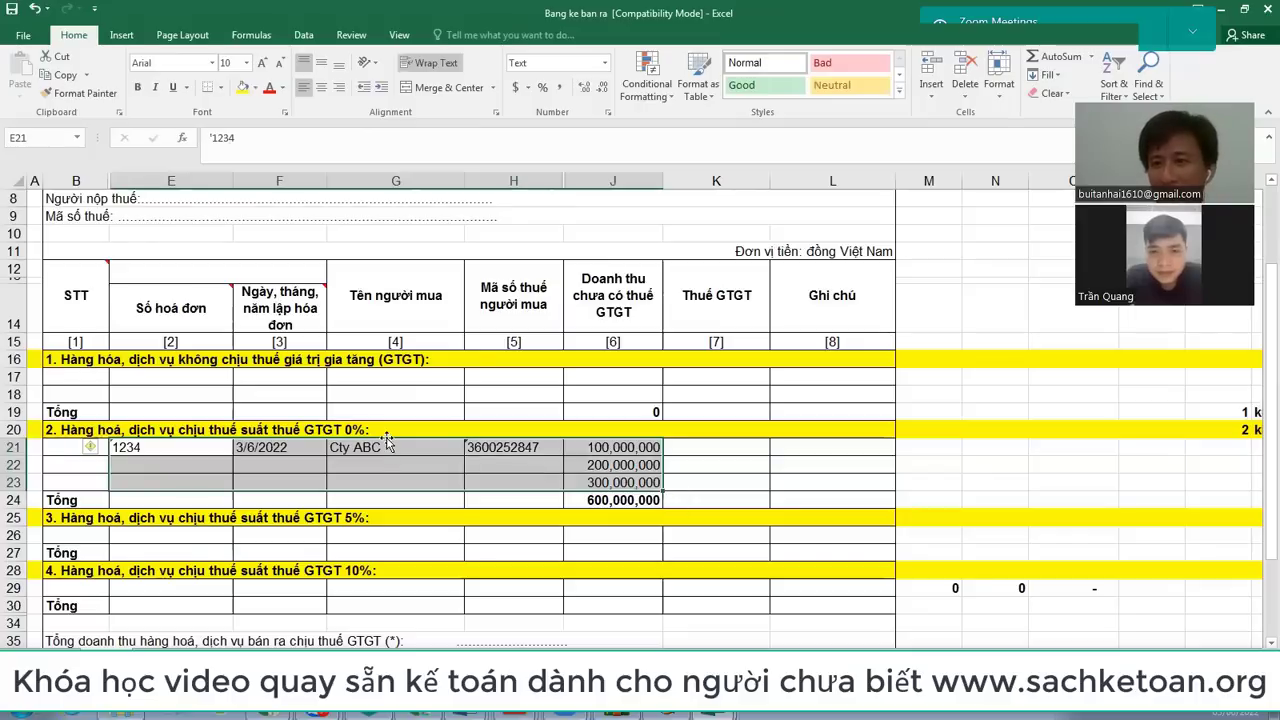
# Step: Insert an extra 10% VAT row, verify the 600,000,000 zero-rated total, then switch to HTKK
pyautogui.click(385, 586)
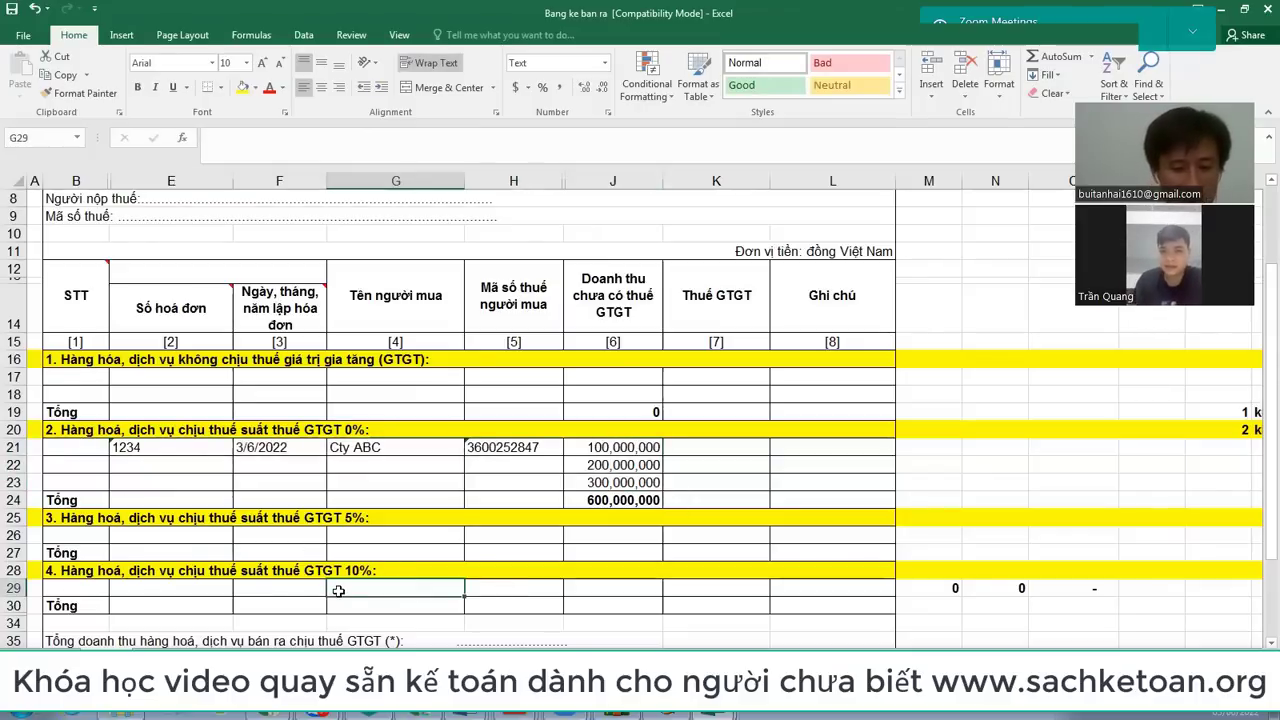
pyautogui.hotkey('ctrl', 'shift', '+')
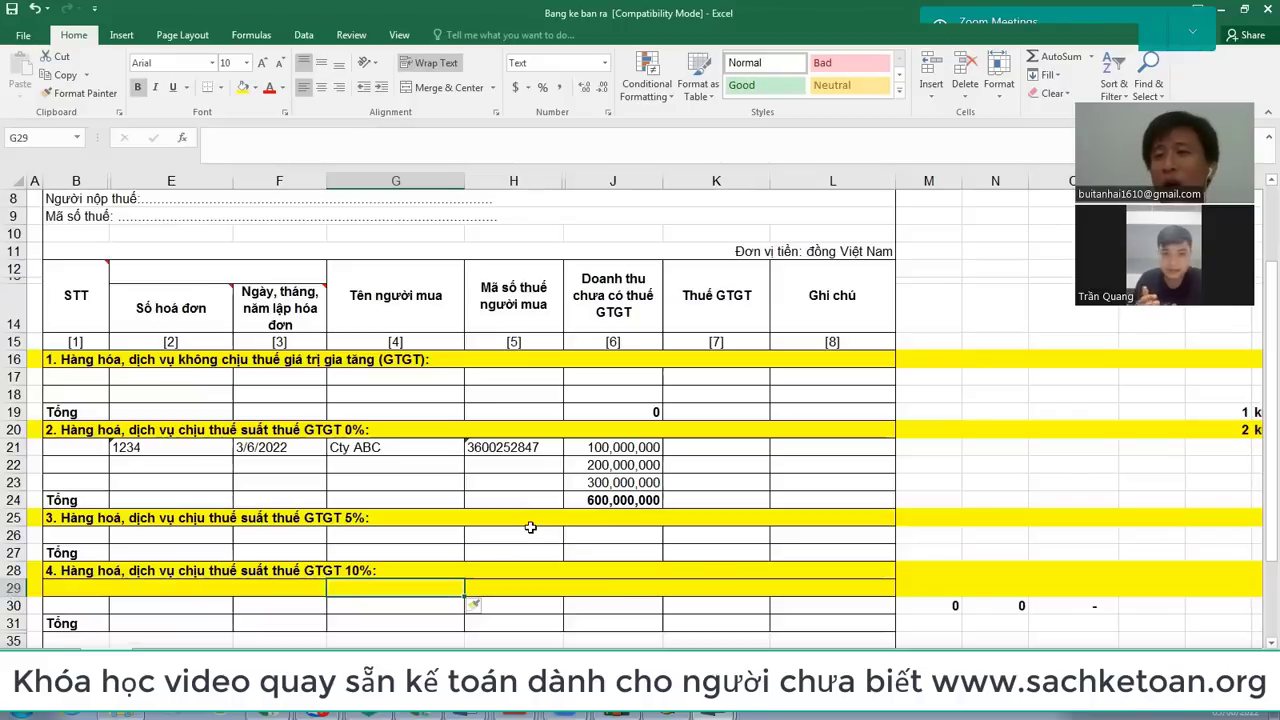
pyautogui.click(362, 430)
pyautogui.click(365, 516)
pyautogui.press('Down')
pyautogui.press('Down')
pyautogui.press('Down')
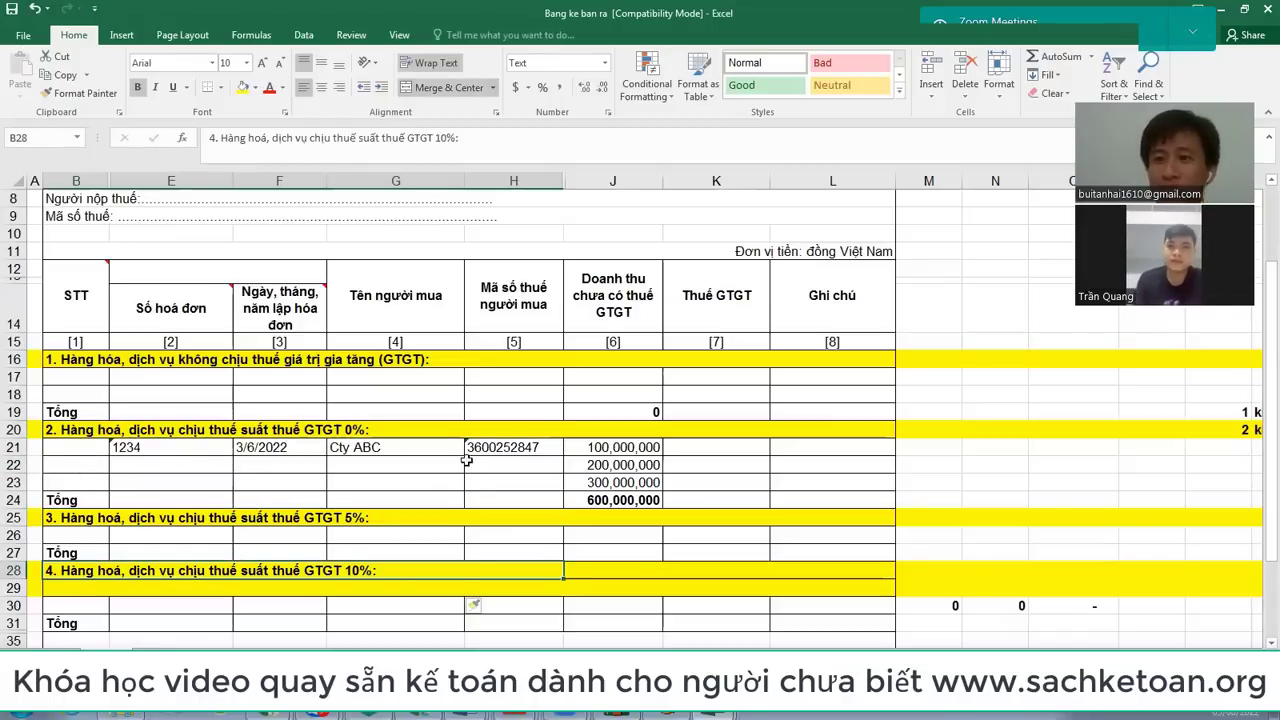
pyautogui.click(626, 502)
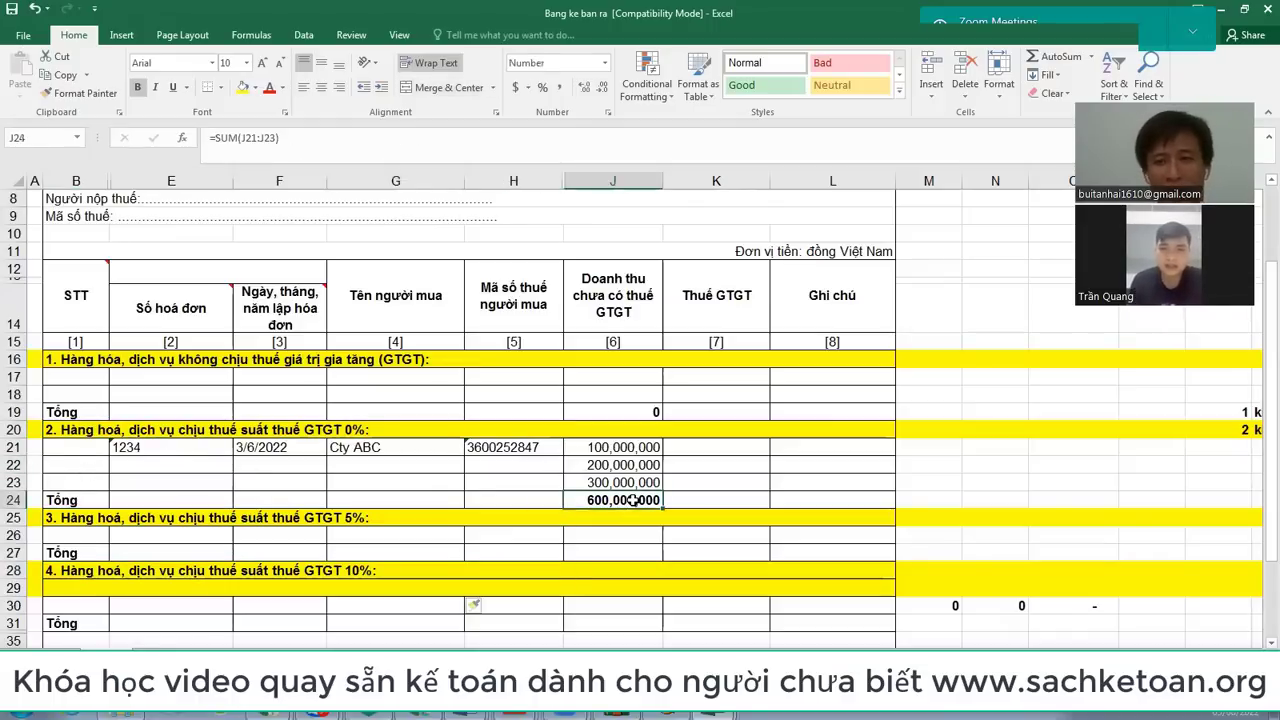
pyautogui.scroll(1, 633, 500)
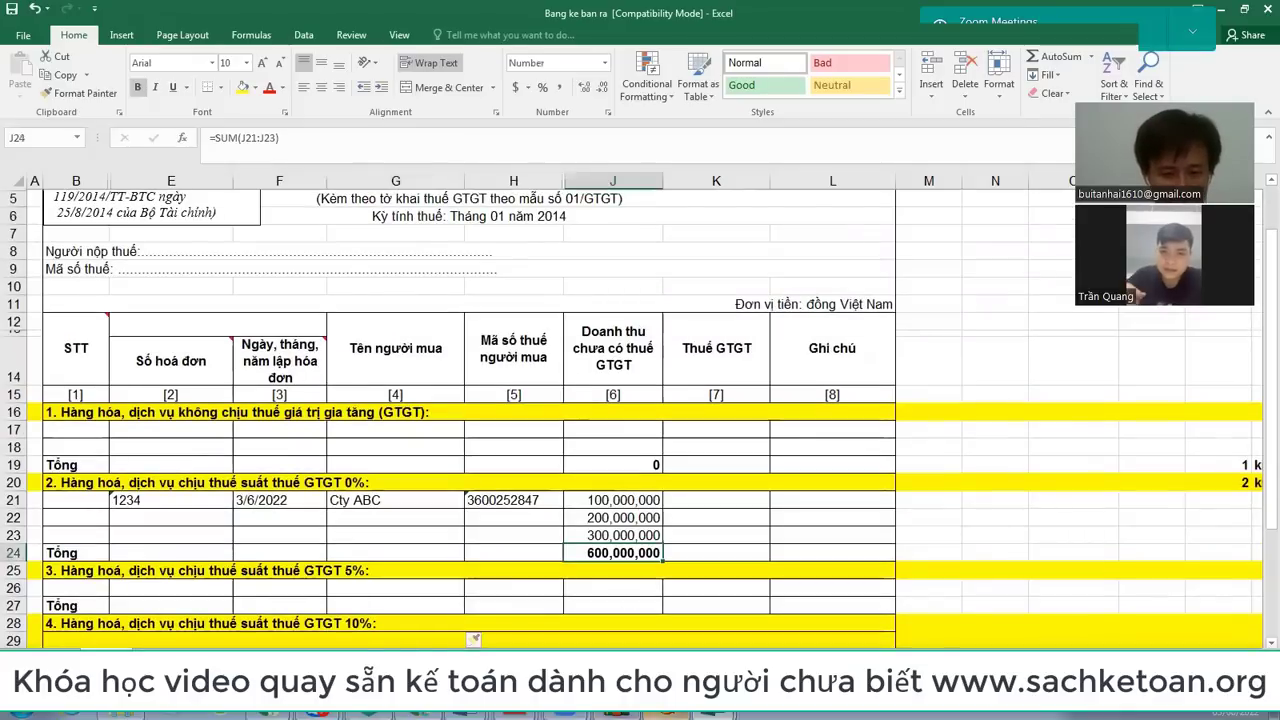
pyautogui.click(614, 716)
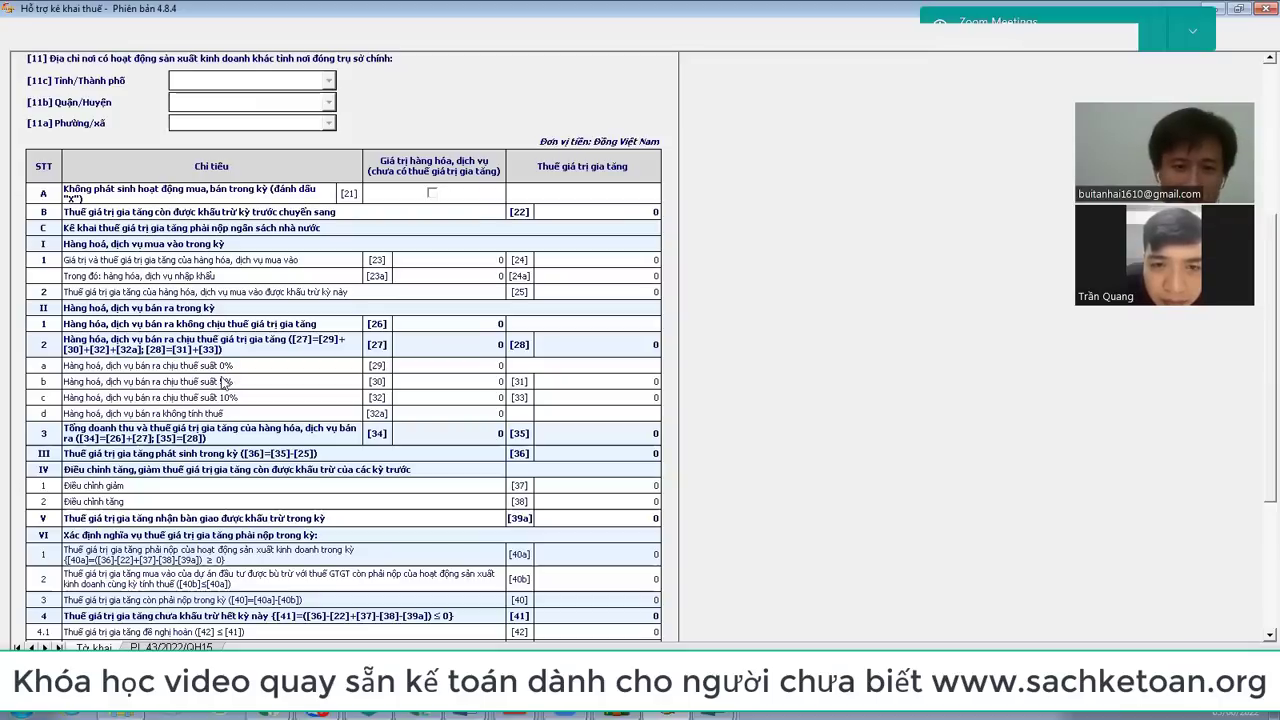
# Step: Enter 600.000.000 into HTKK item [29], matching Excel's J24 zero-rated total
pyautogui.click(435, 367)
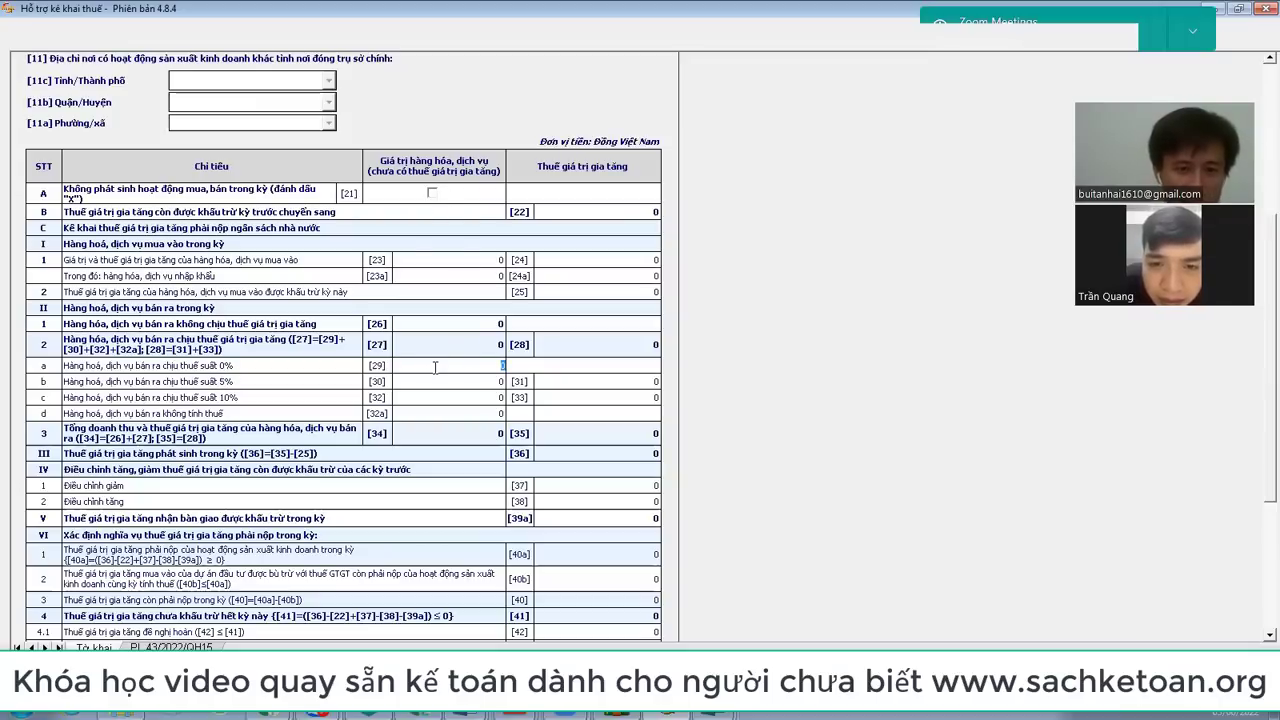
pyautogui.hotkey('alt', 'Tab')
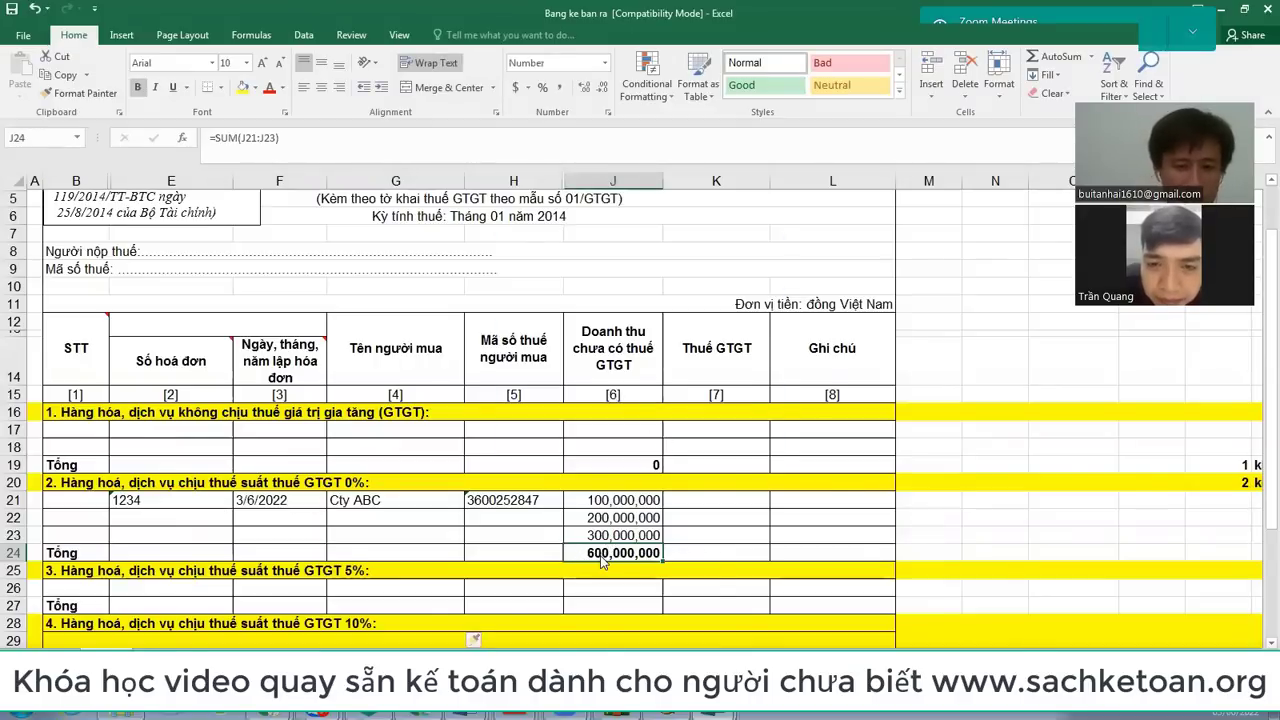
pyautogui.hotkey('alt', 'Tab')
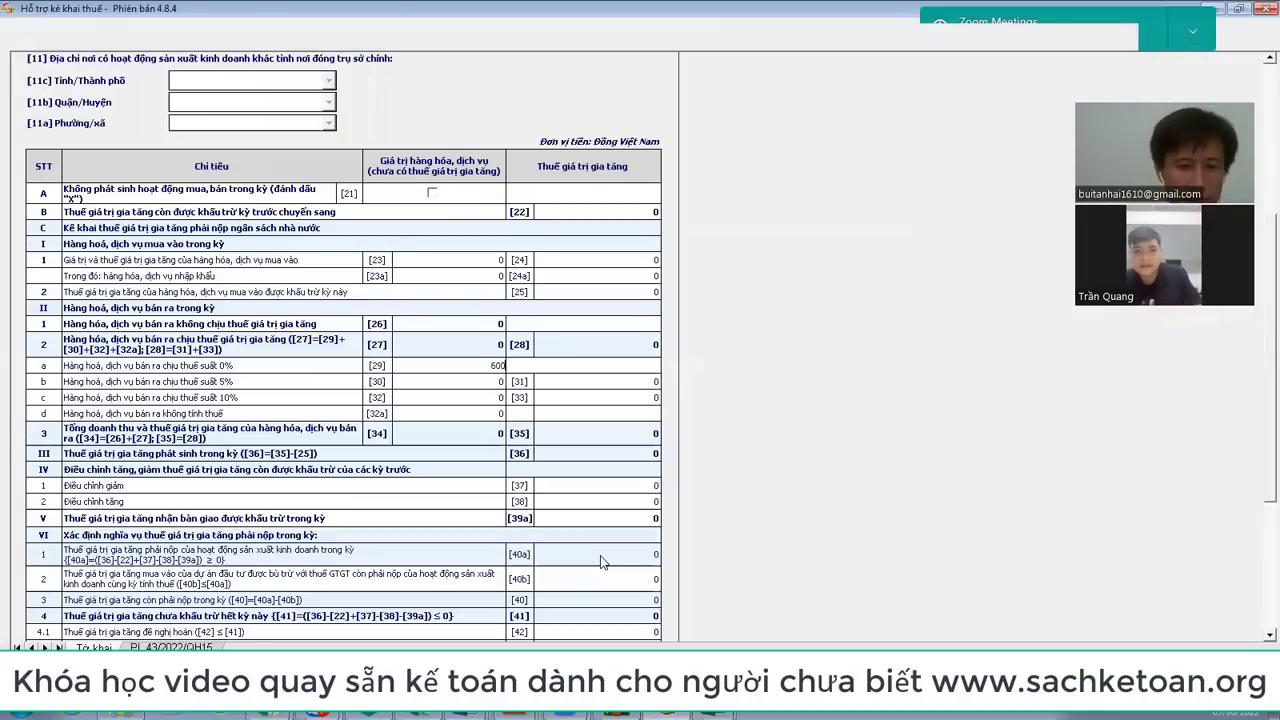
pyautogui.press('Return')
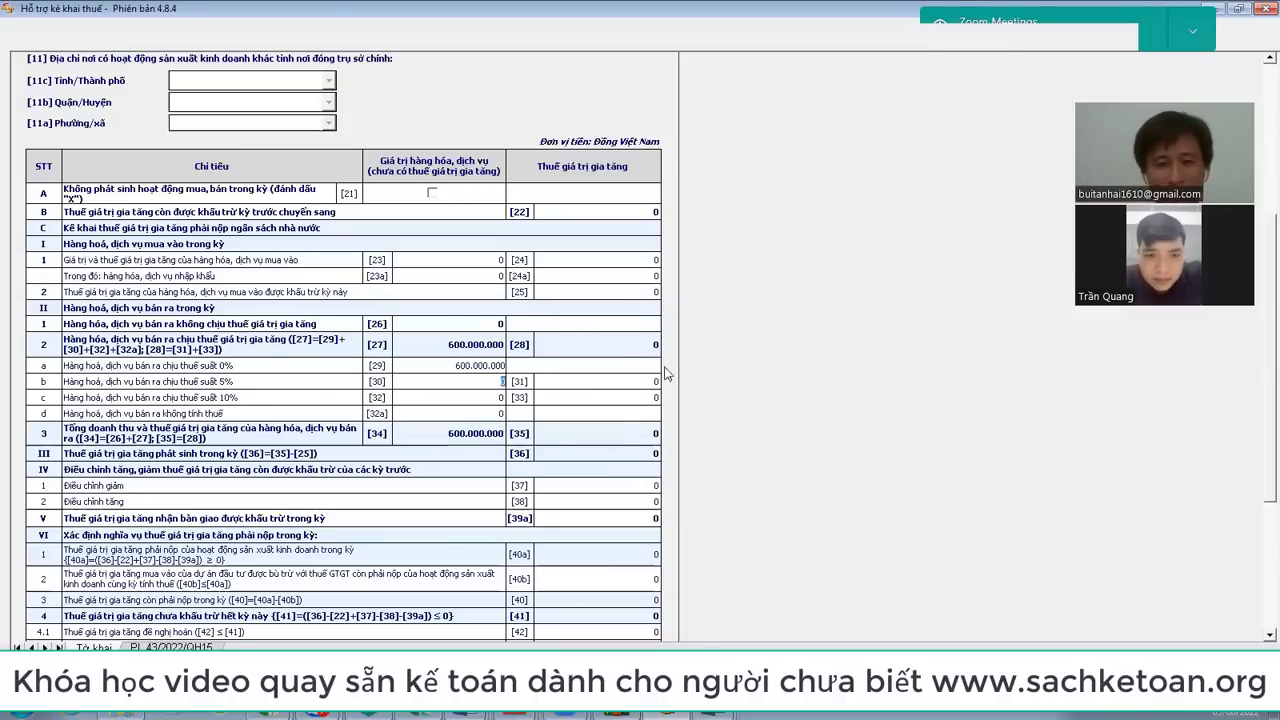
pyautogui.hotkey('alt', 'Tab')
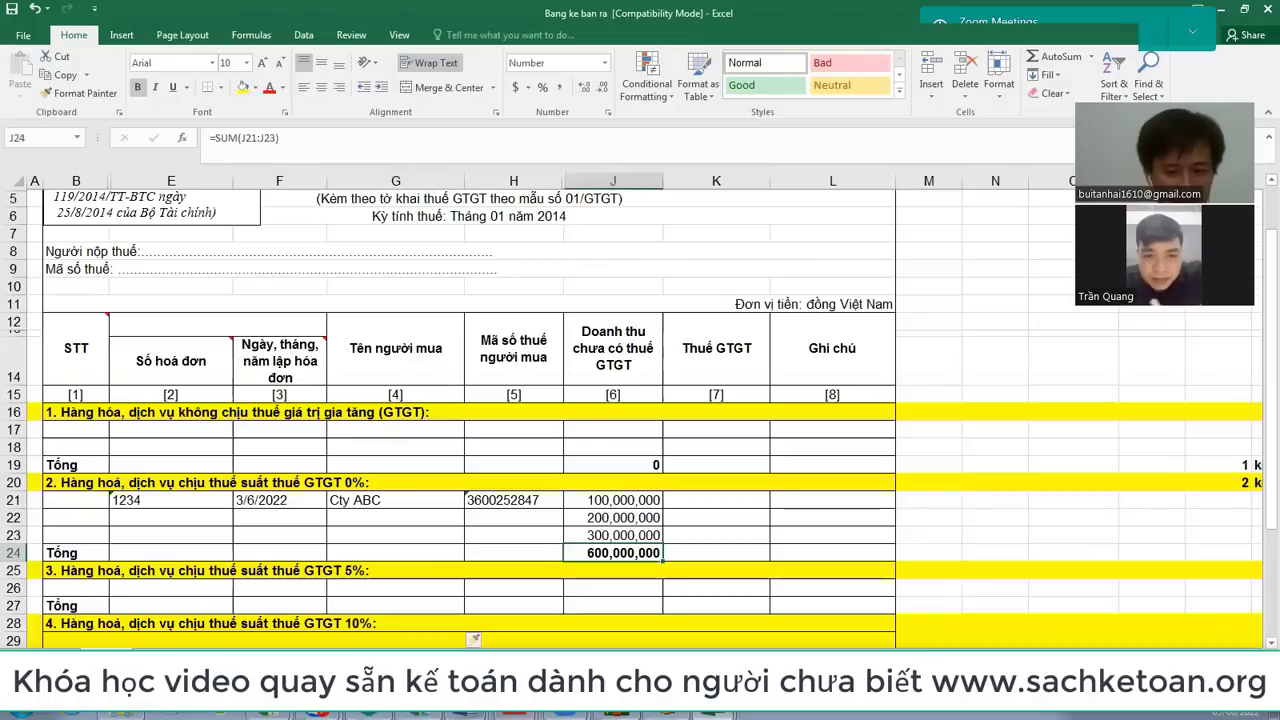
# Step: Bring up the Bang ke mua vao purchase listing and select its title cell F4
pyautogui.moveTo(716, 715)
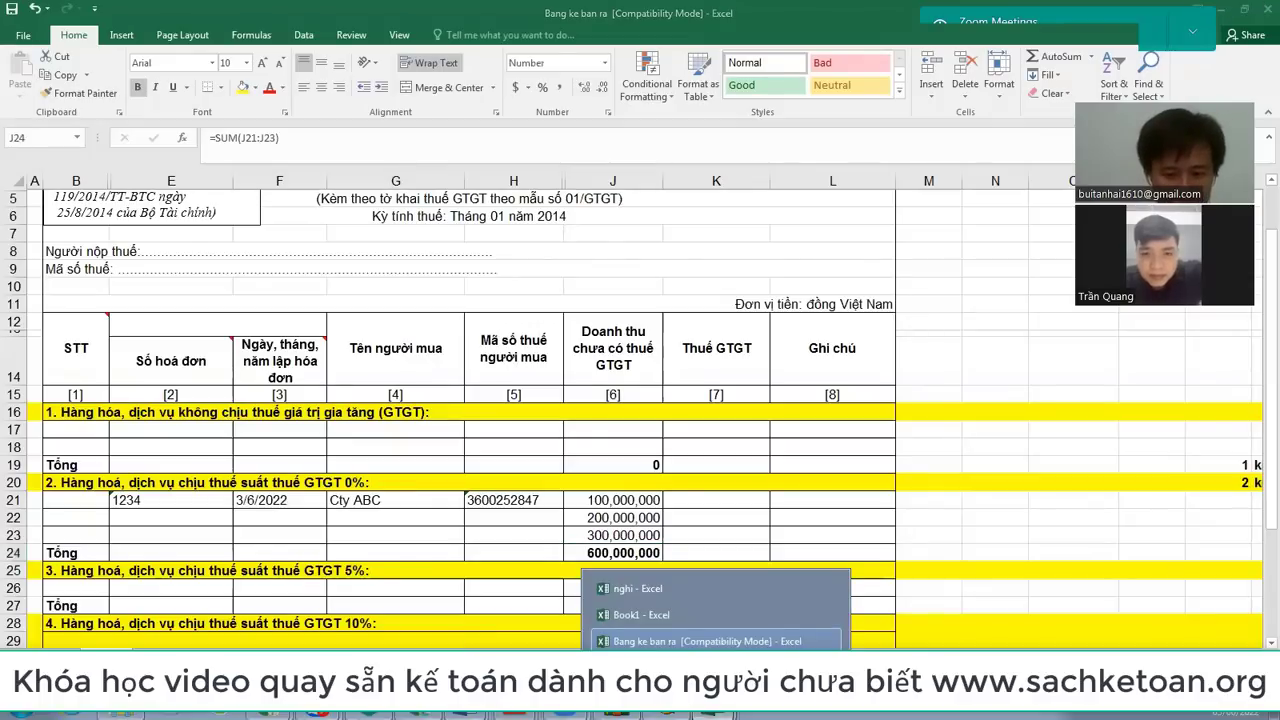
pyautogui.click(700, 667)
pyautogui.click(641, 210)
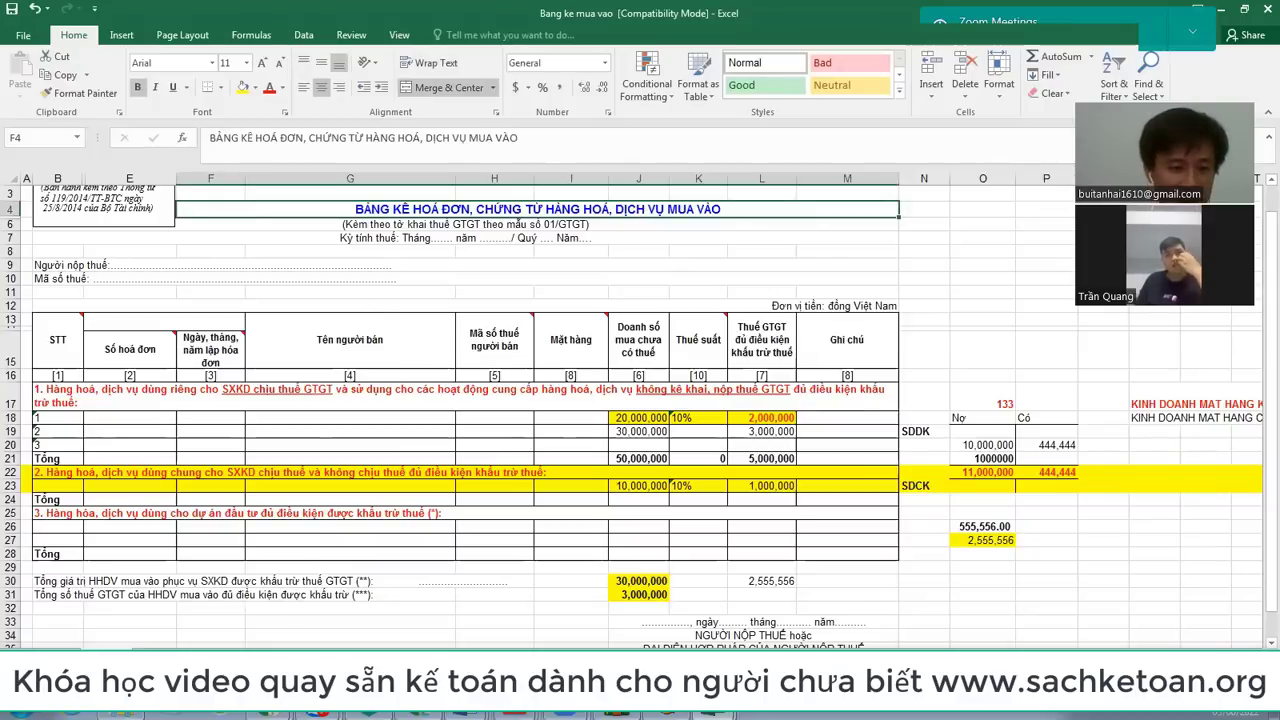
pyautogui.moveTo(279, 714)
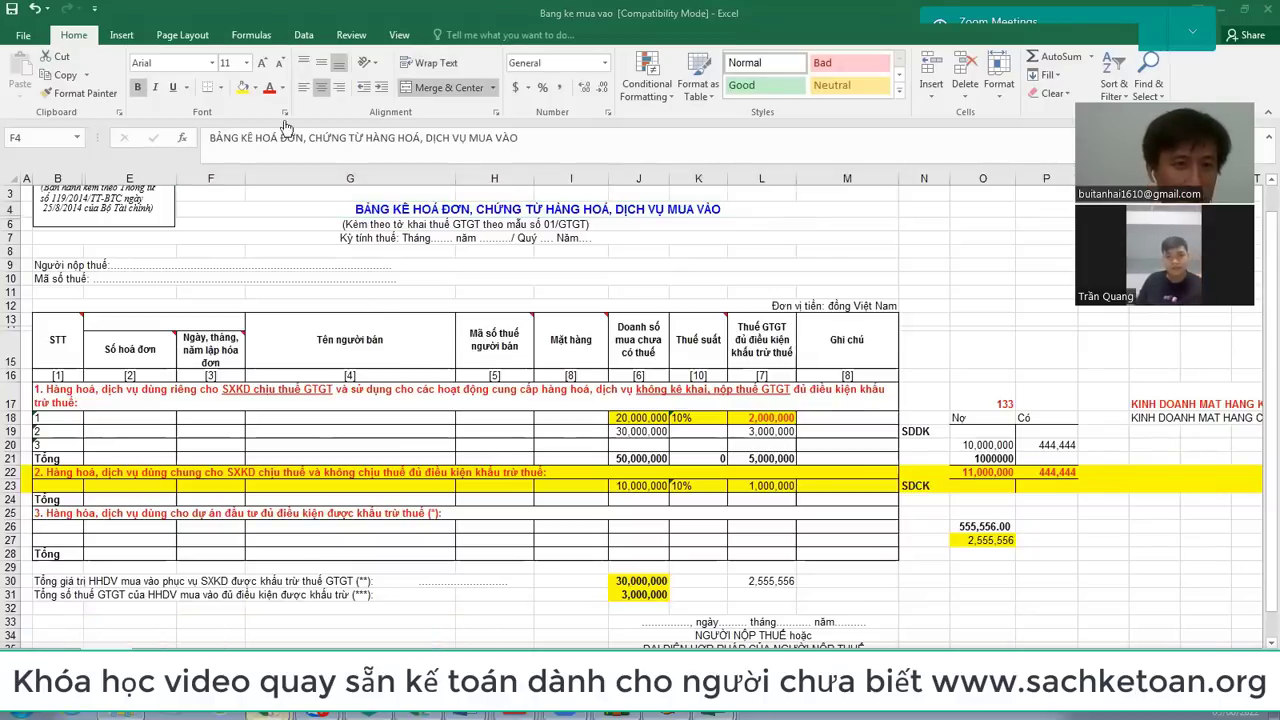
pyautogui.click(270, 638)
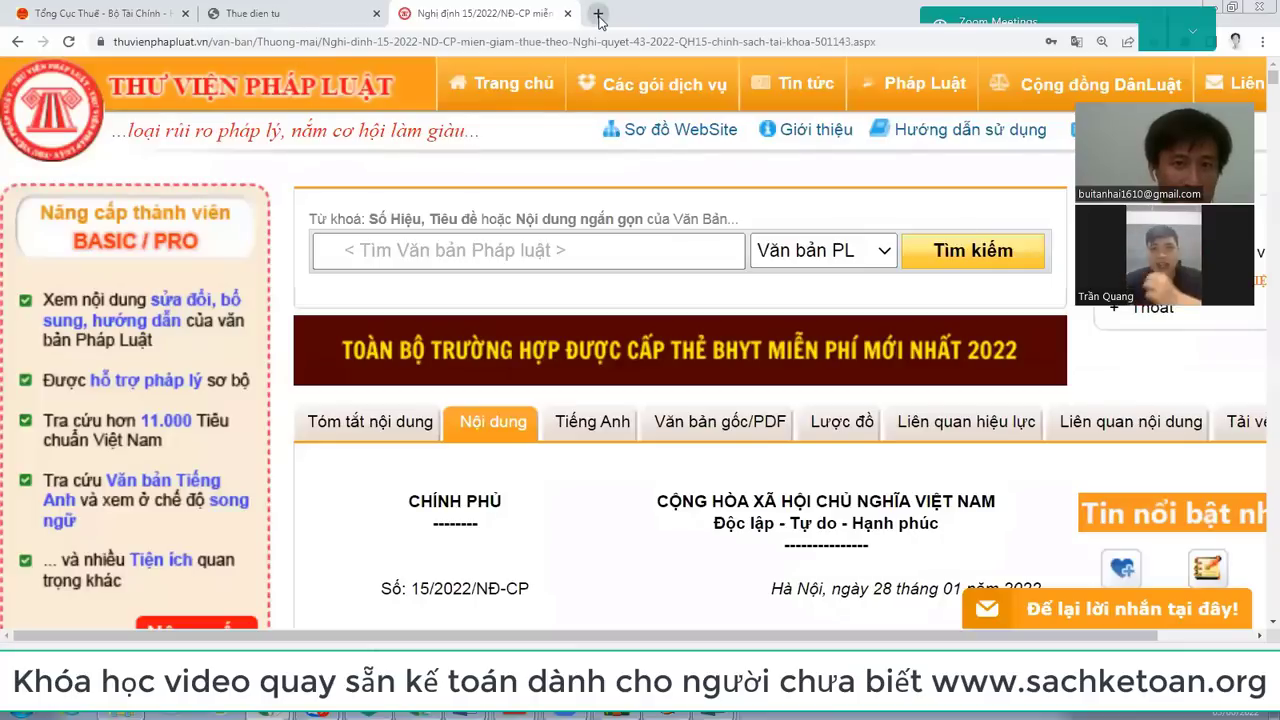
# Step: Load Gmail in a new browser tab
pyautogui.click(598, 14)
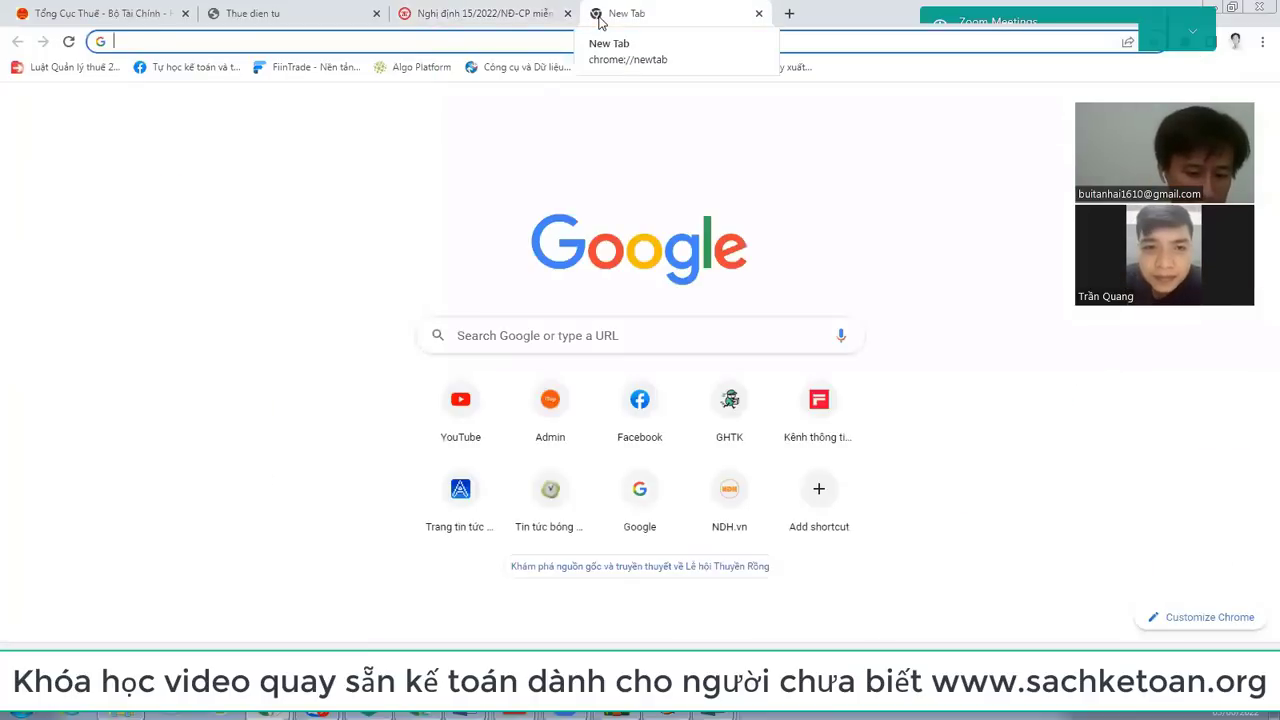
pyautogui.write('gmail')
pyautogui.press('Return')
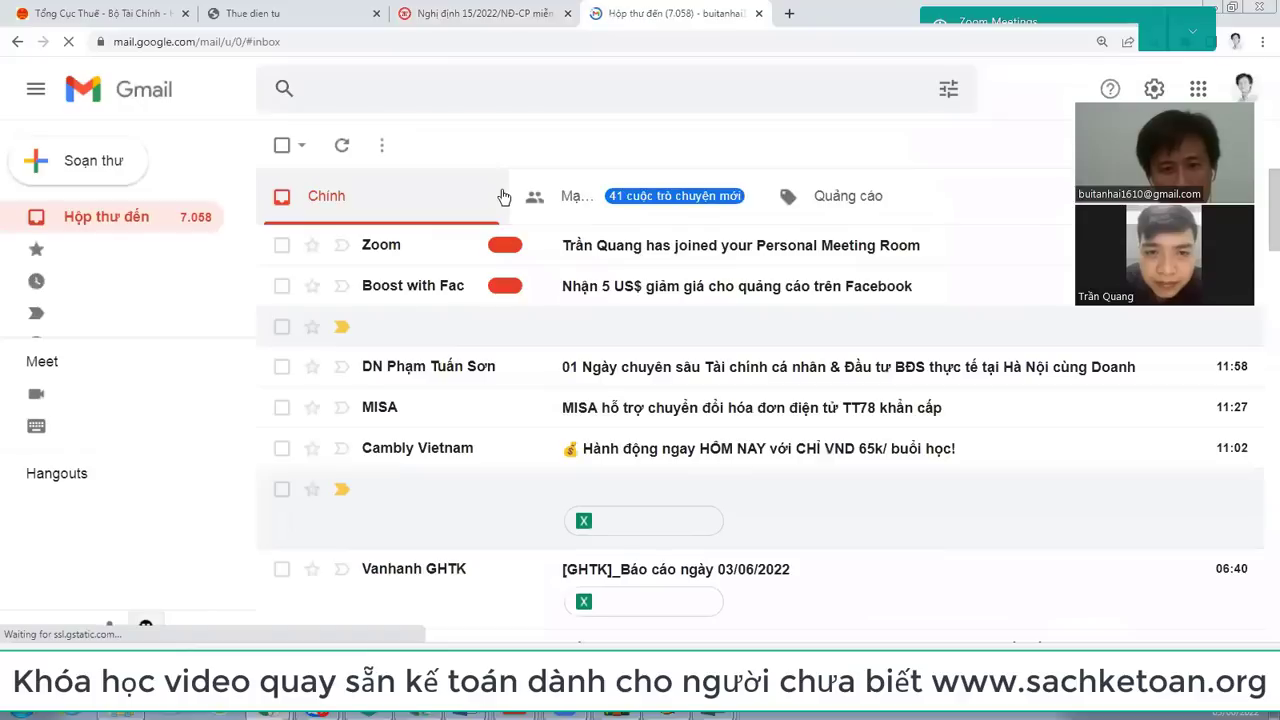
# Step: Search the mailbox for 'hóa đơn điện tử' and open the Viettel Post e-invoice email
pyautogui.click(417, 91)
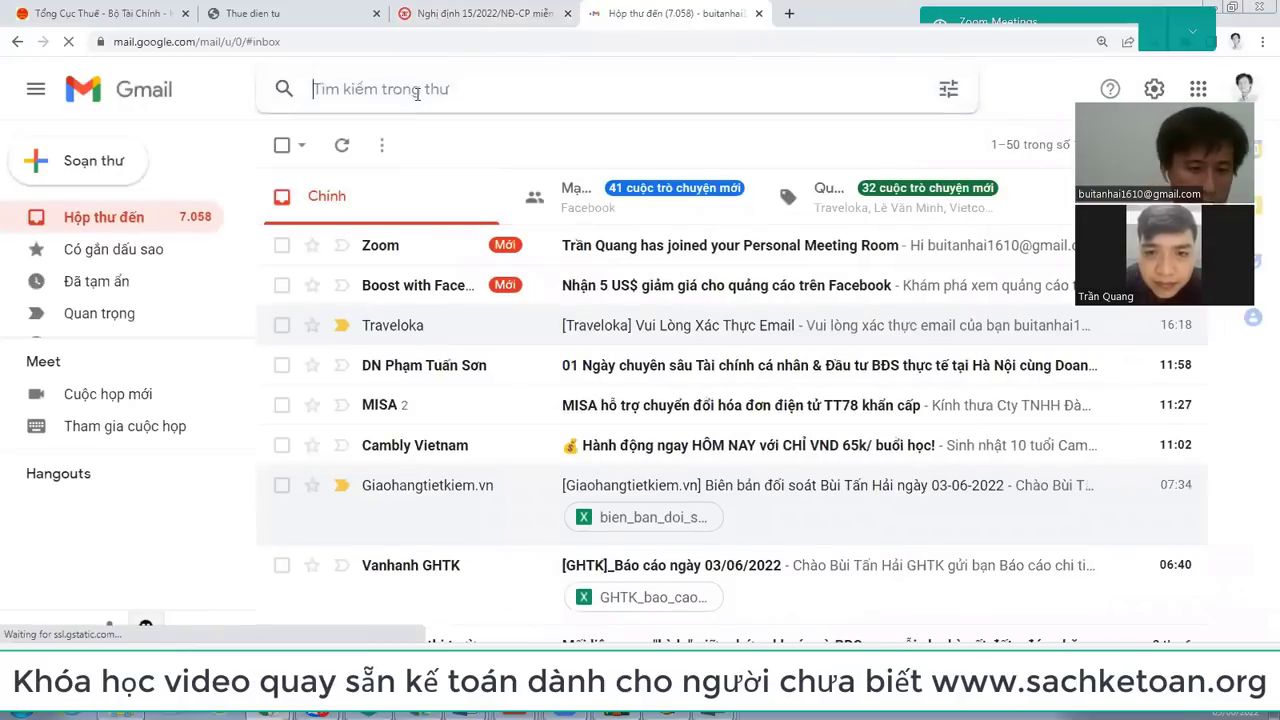
pyautogui.write('hoas ddown ddieenj tuw')
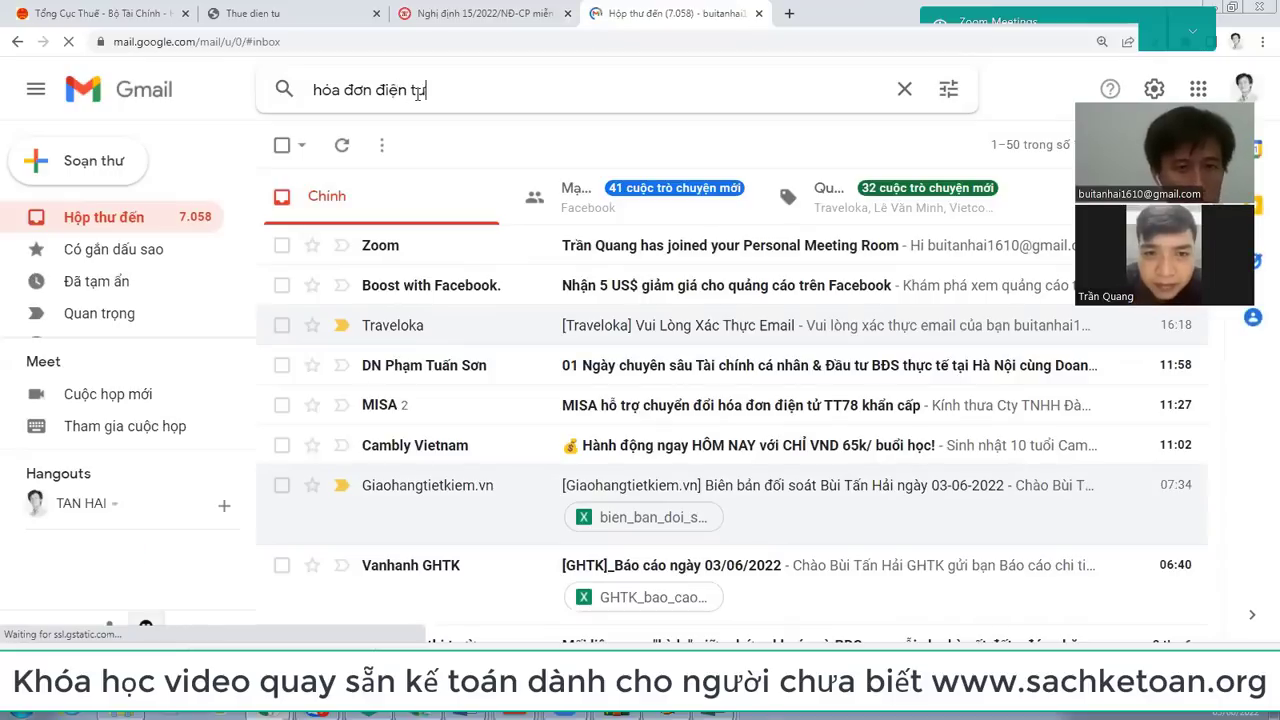
pyautogui.write('r')
pyautogui.press('Return')
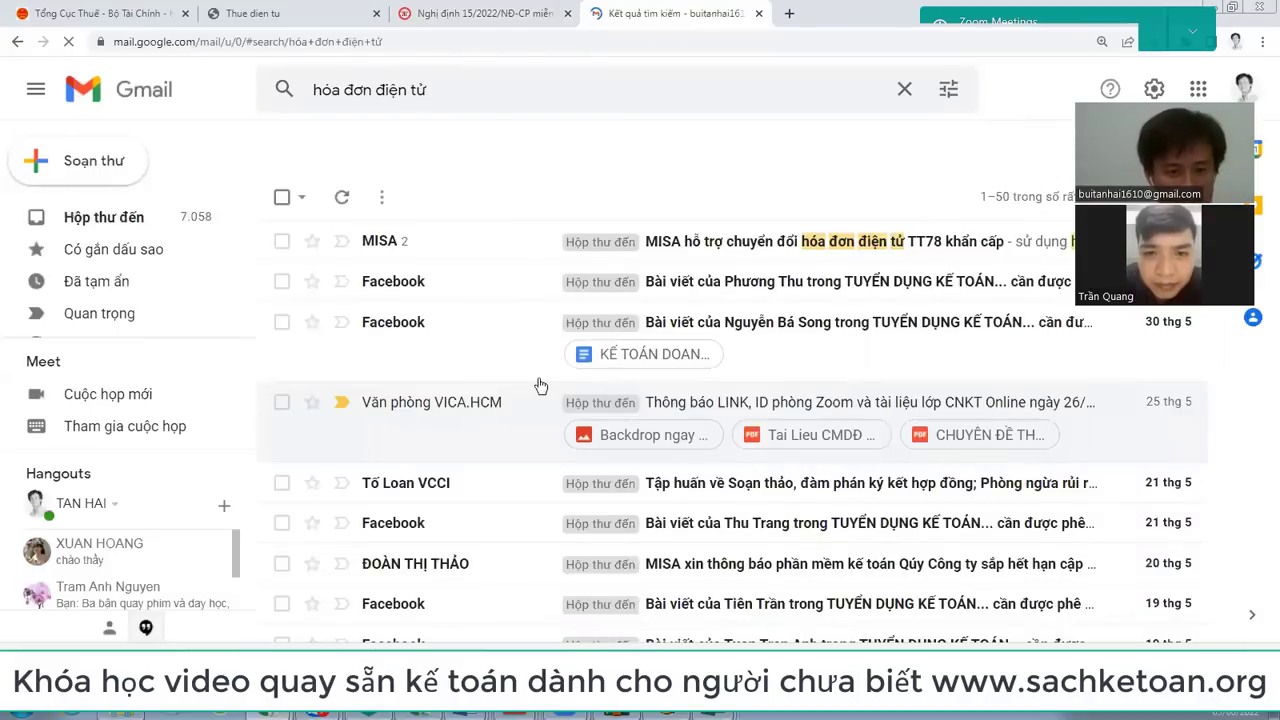
pyautogui.scroll(-2, 540, 385)
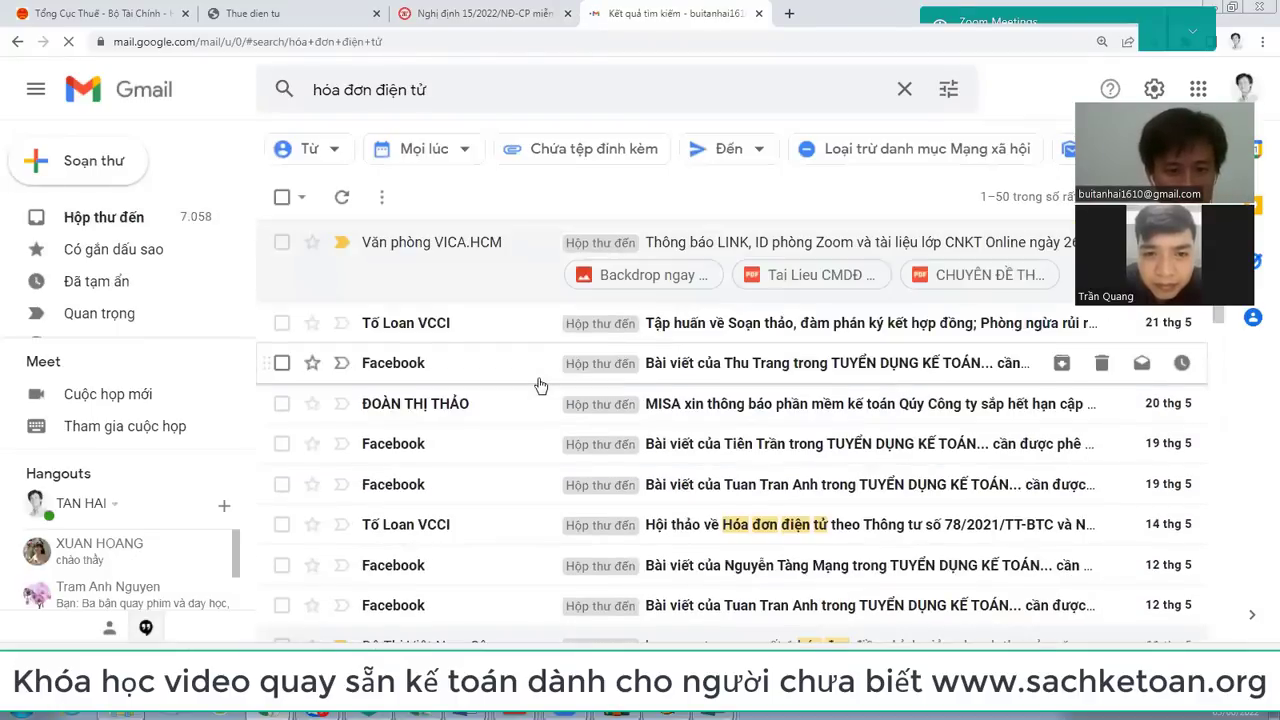
pyautogui.scroll(-4, 540, 385)
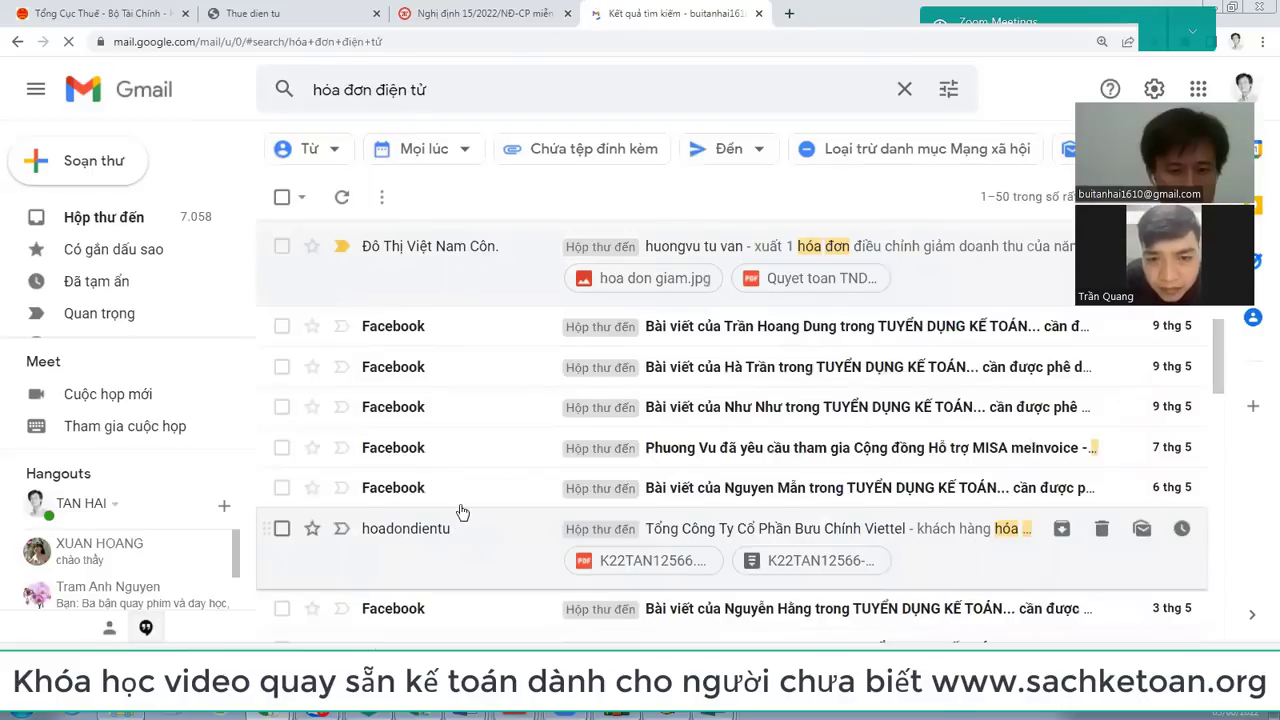
pyautogui.scroll(-5, 458, 508)
pyautogui.scroll(1, 452, 342)
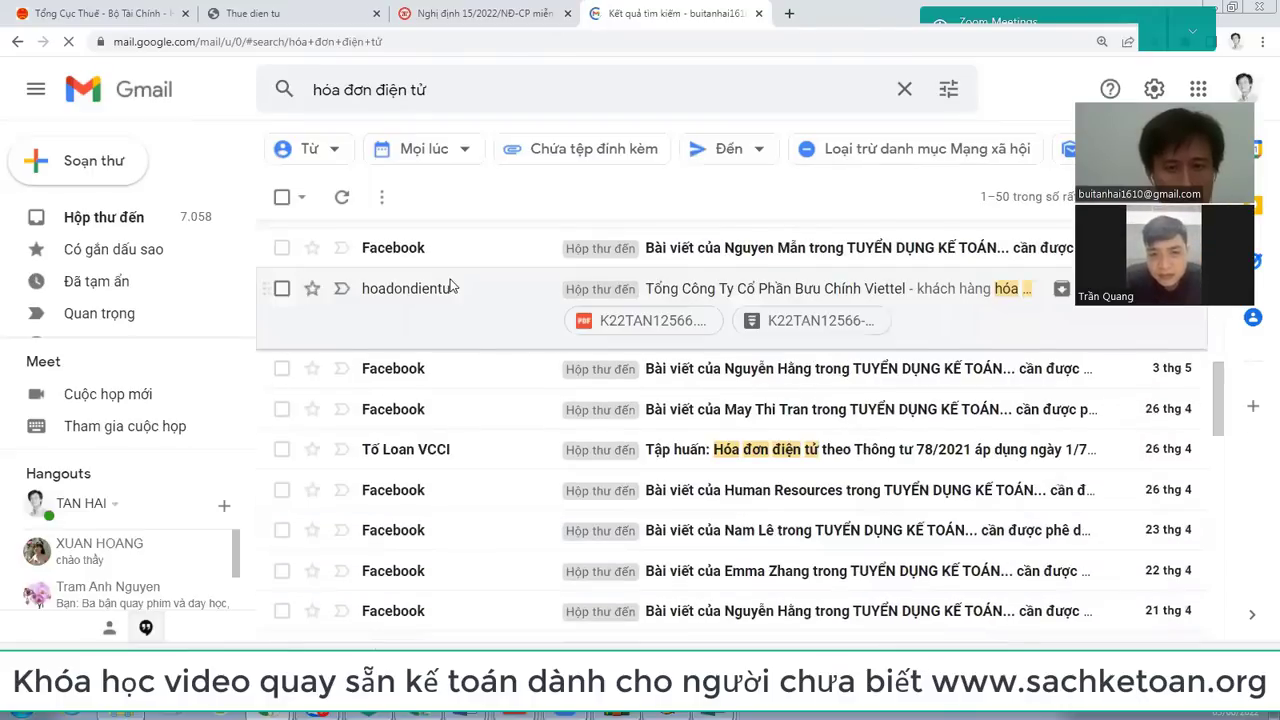
pyautogui.click(452, 288)
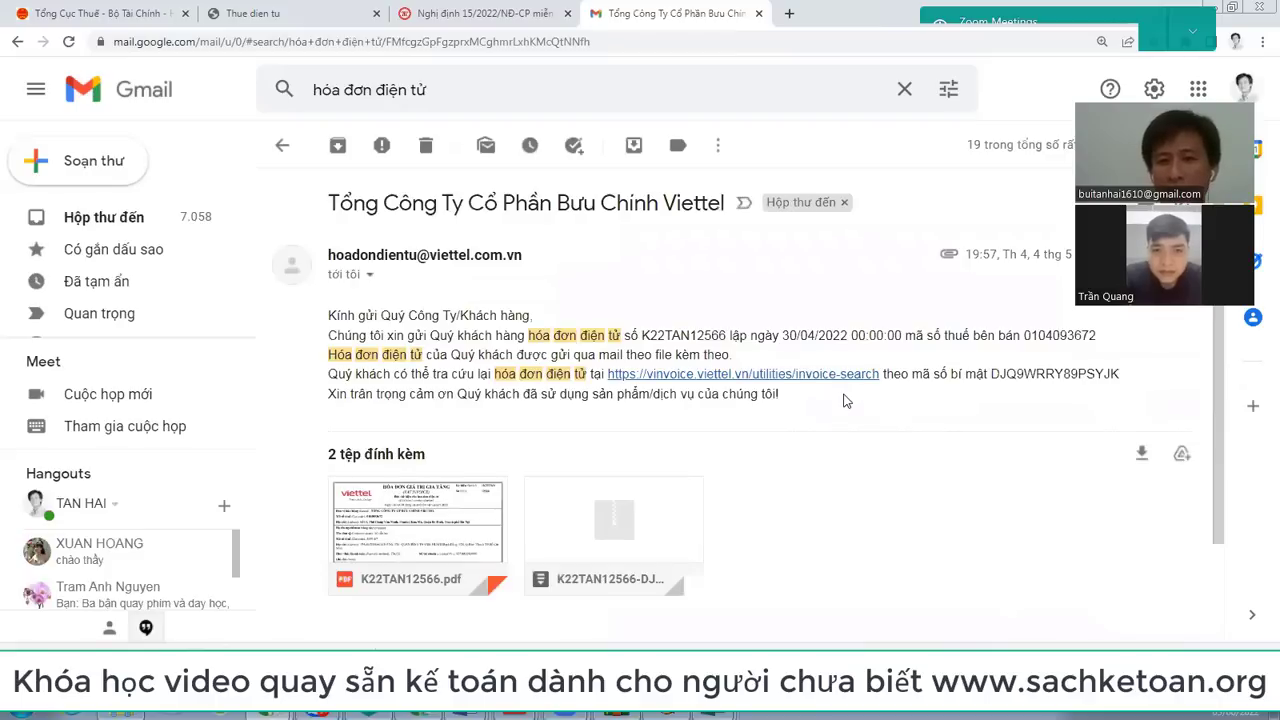
pyautogui.moveTo(780, 394); pyautogui.dragTo(328, 318)
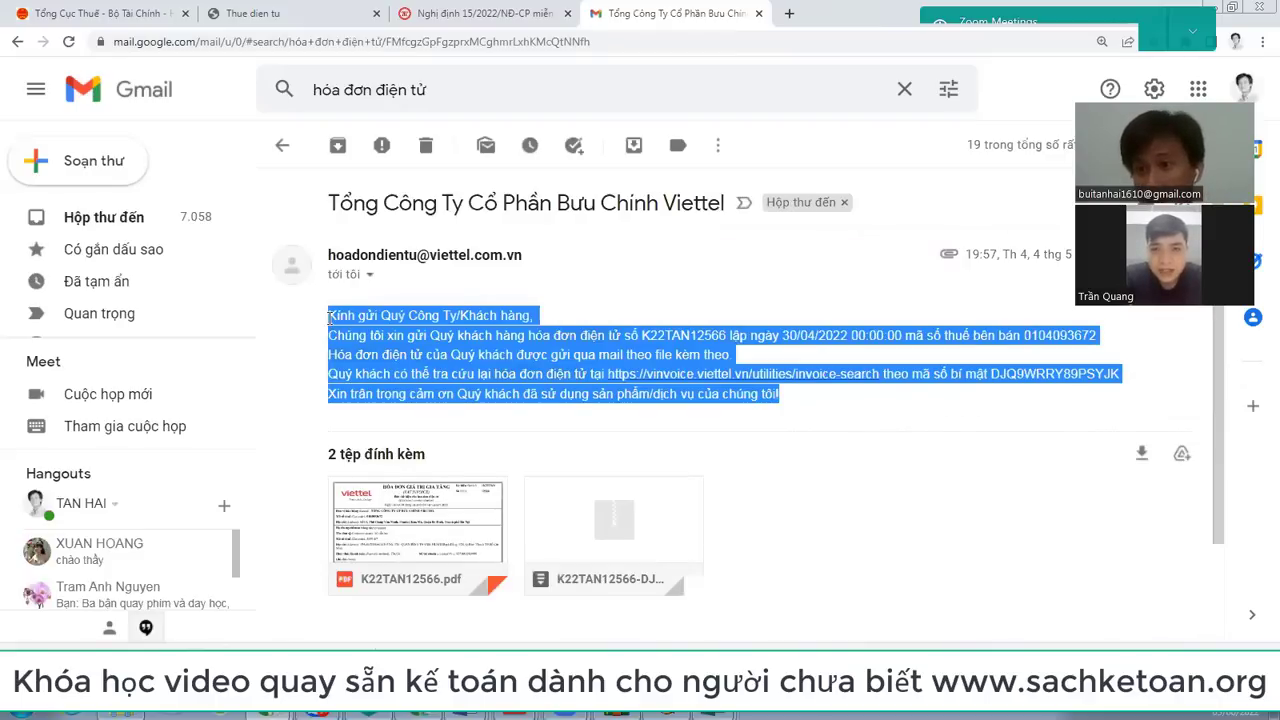
pyautogui.click(825, 351)
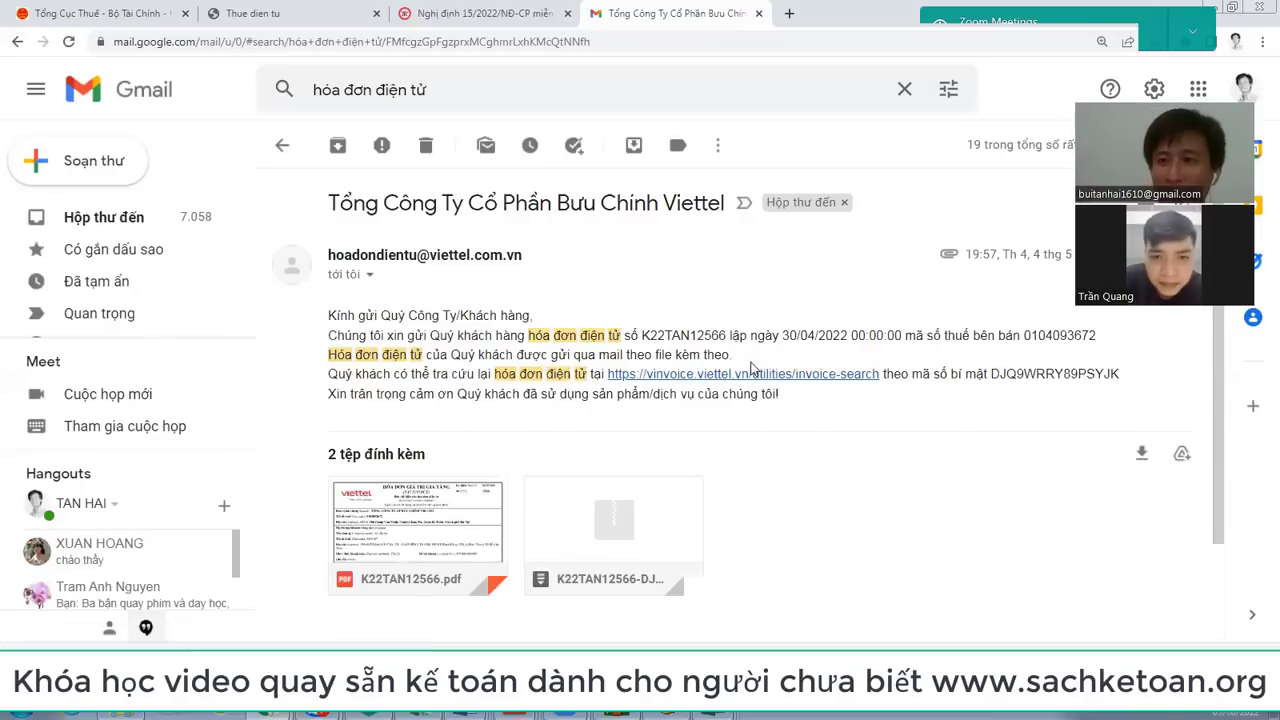
pyautogui.moveTo(514, 200); pyautogui.dragTo(700, 226)
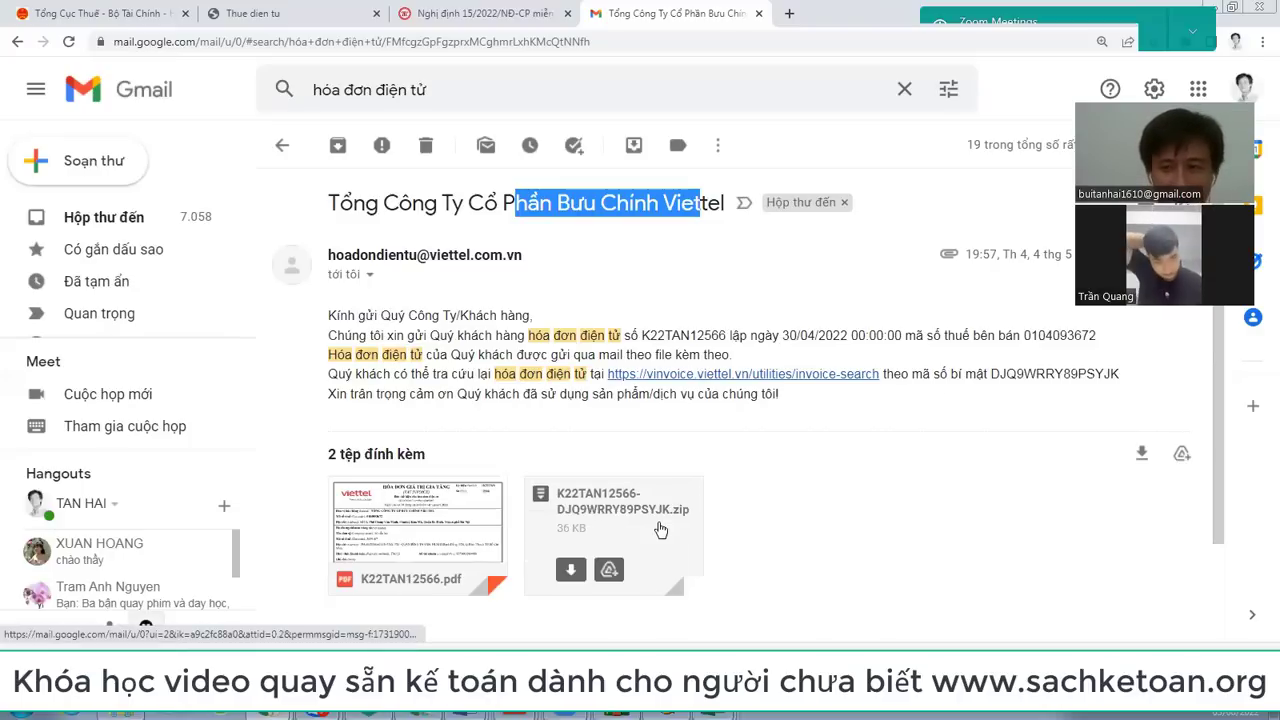
# Step: Preview invoice K22TAN12566.pdf (67.645 plus 8% VAT, 73.057 total), then close it
pyautogui.click(440, 540)
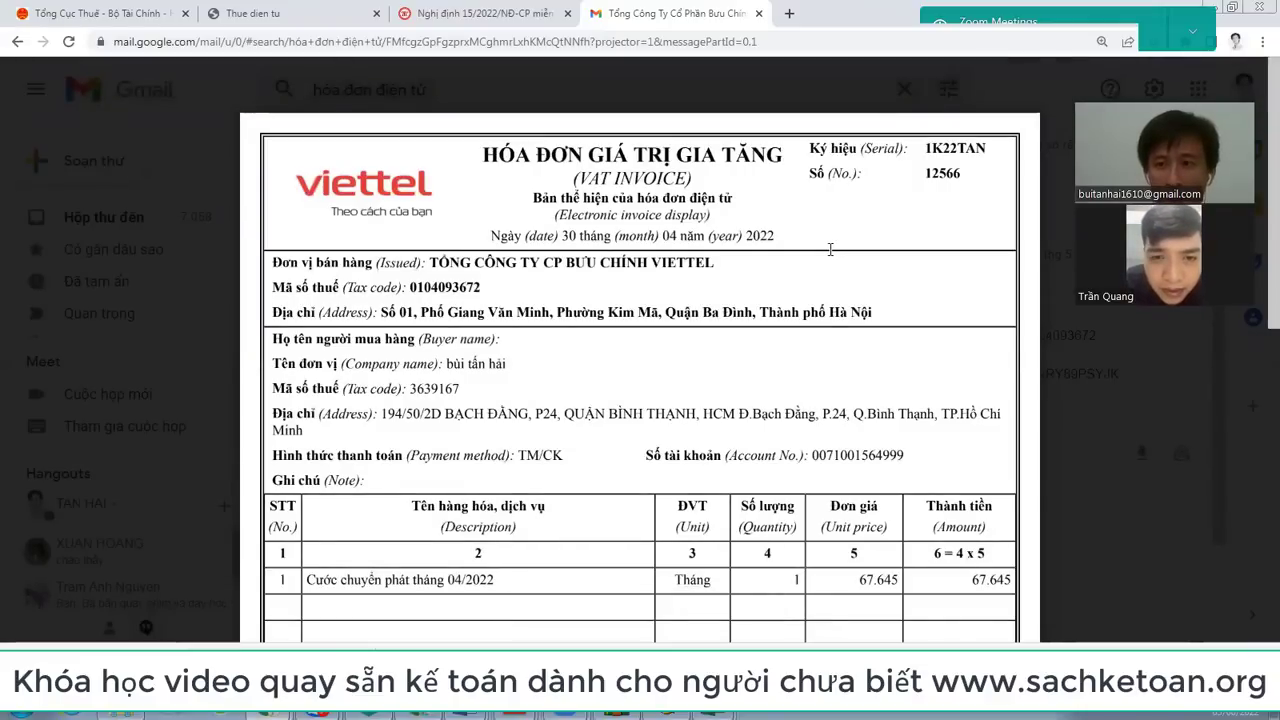
pyautogui.scroll(-5, 830, 249)
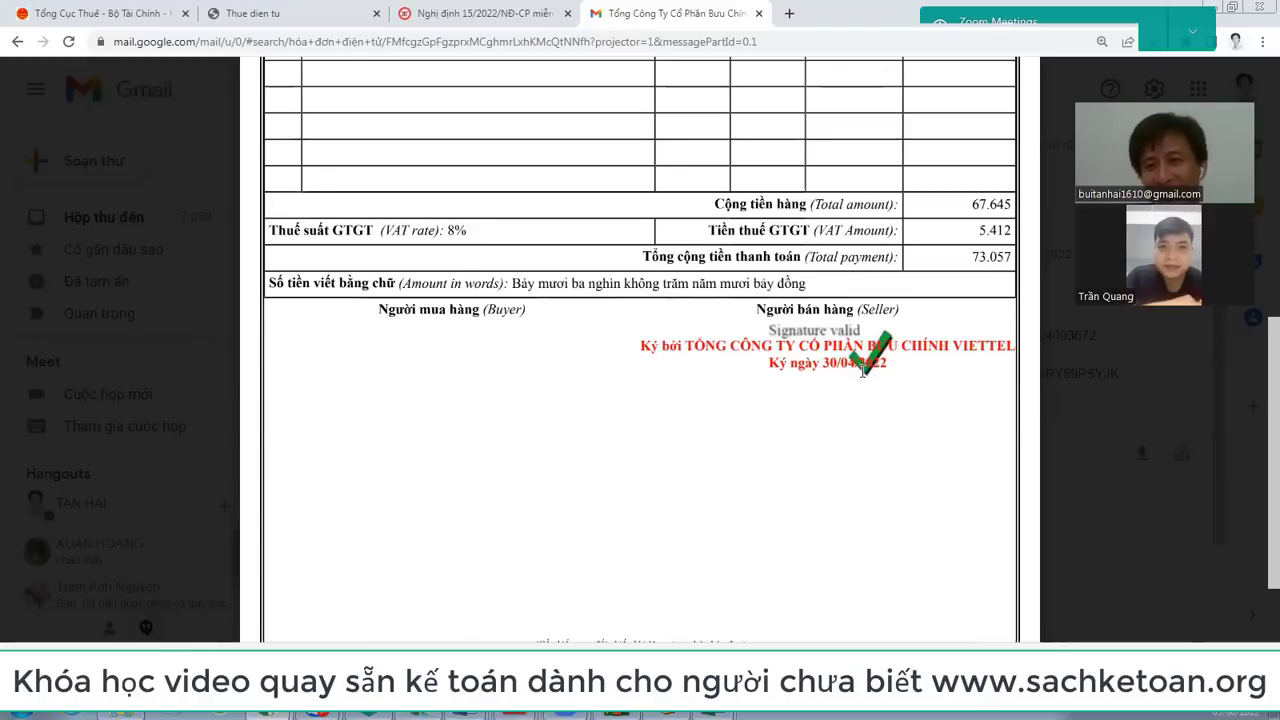
pyautogui.scroll(3, 864, 370)
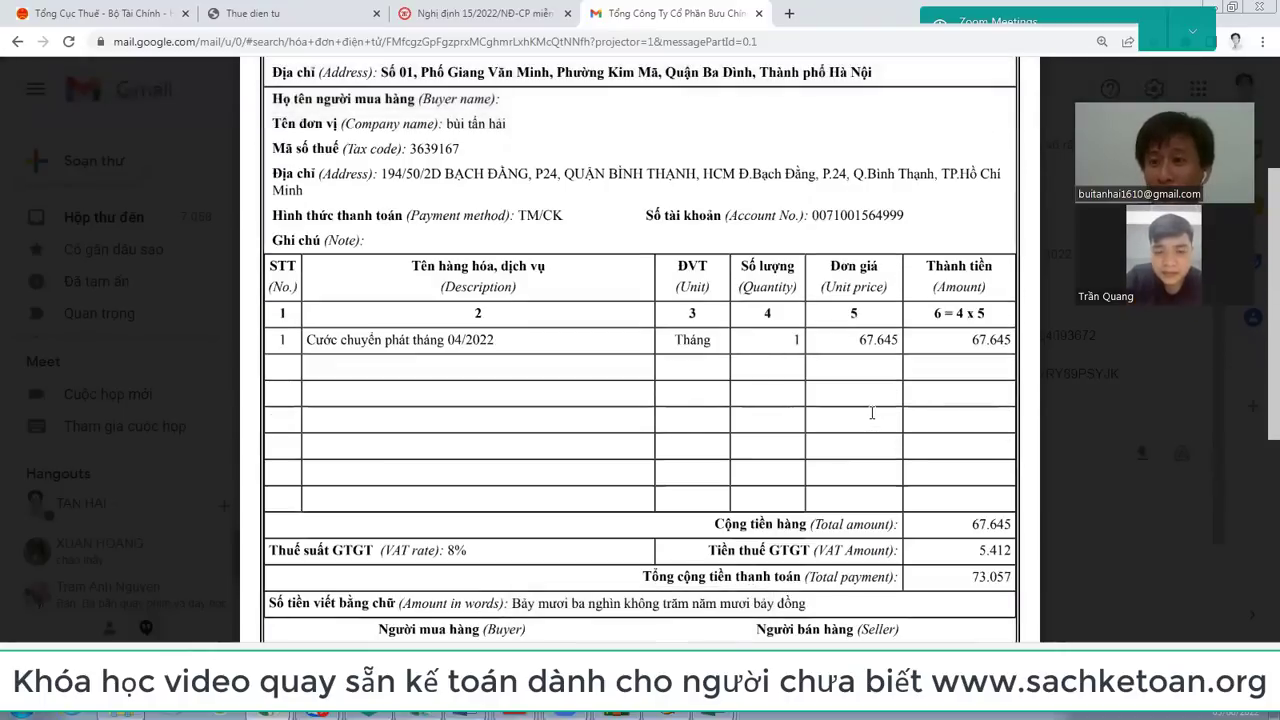
pyautogui.scroll(-3, 872, 413)
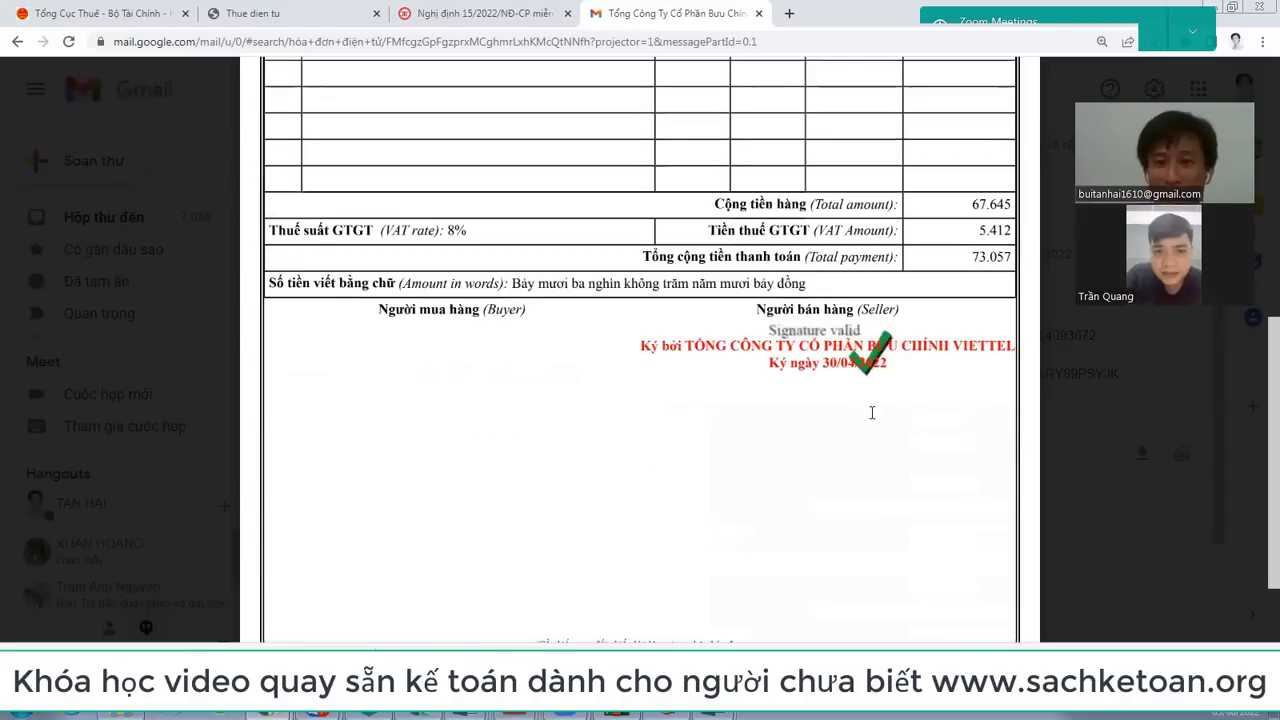
pyautogui.scroll(3, 872, 413)
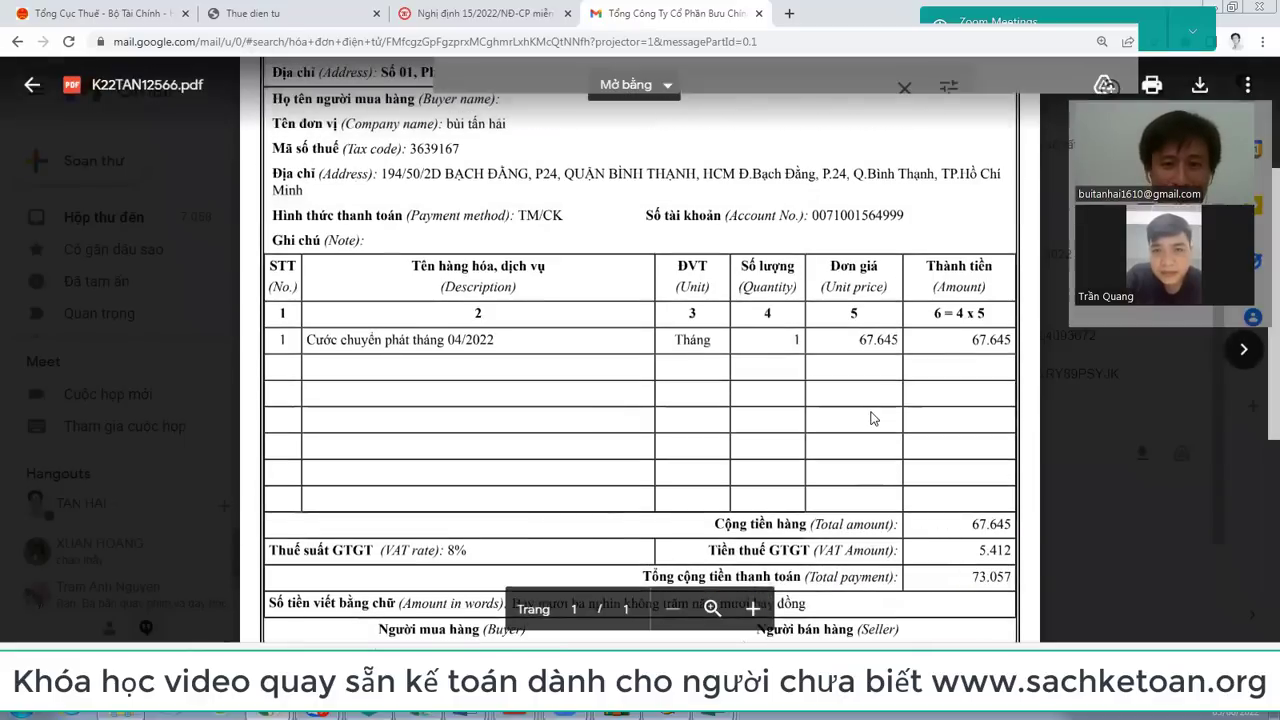
pyautogui.press('Escape')
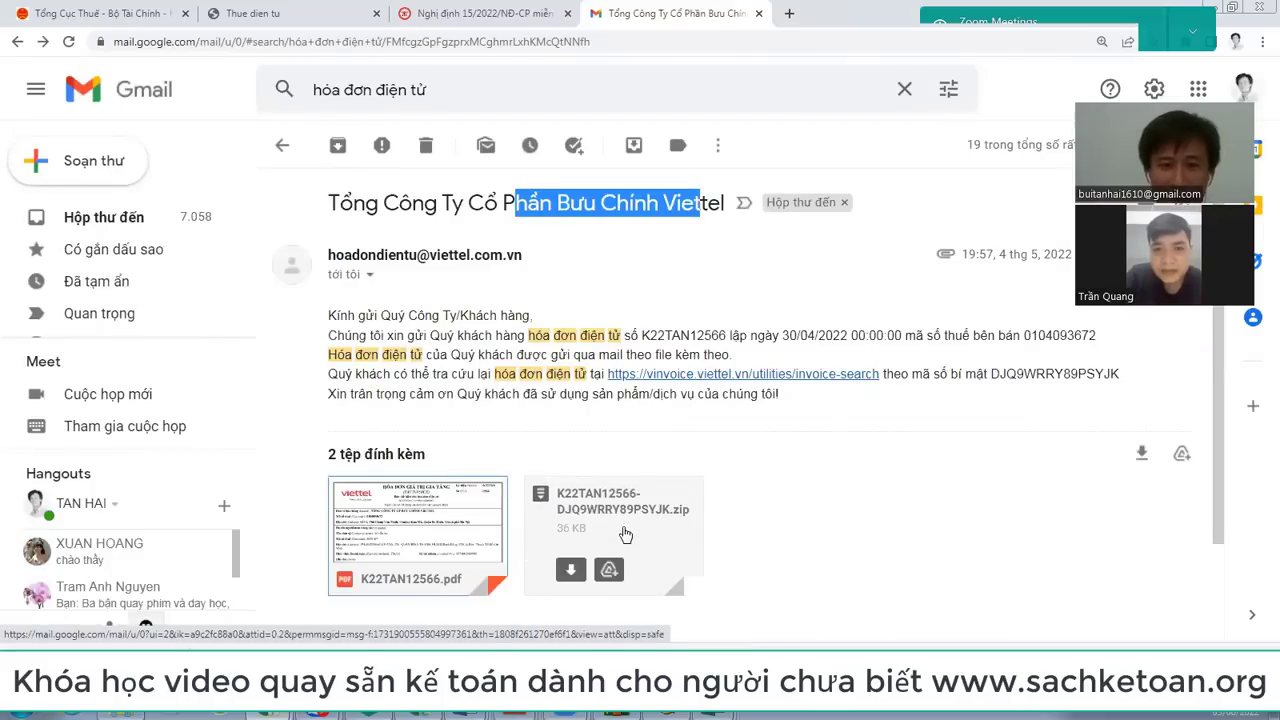
pyautogui.moveTo(638, 520)
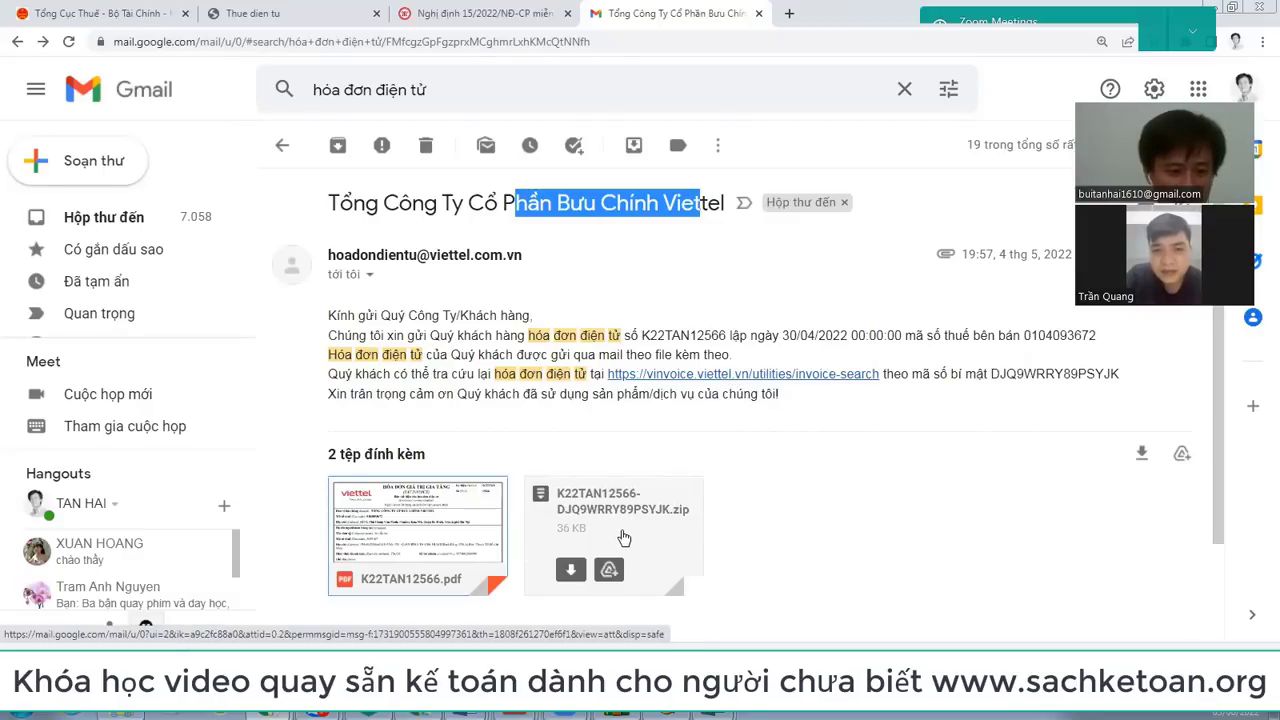
pyautogui.click(621, 533)
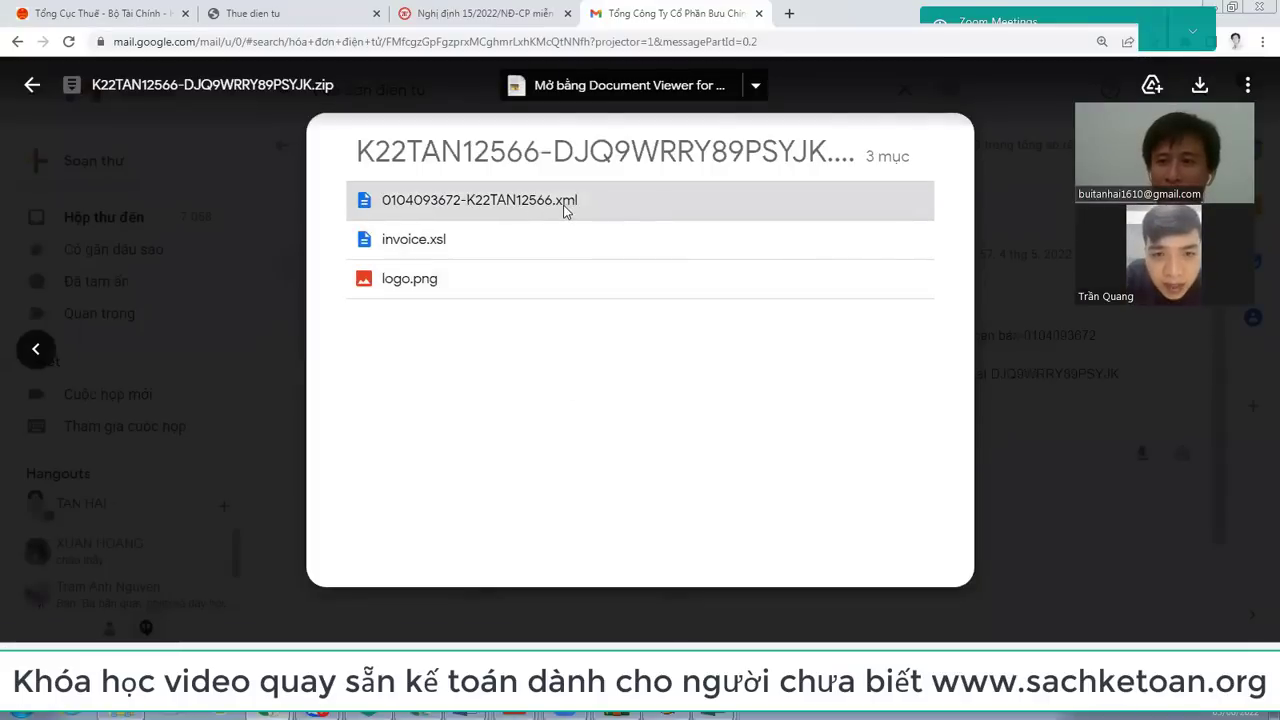
pyautogui.press('Escape')
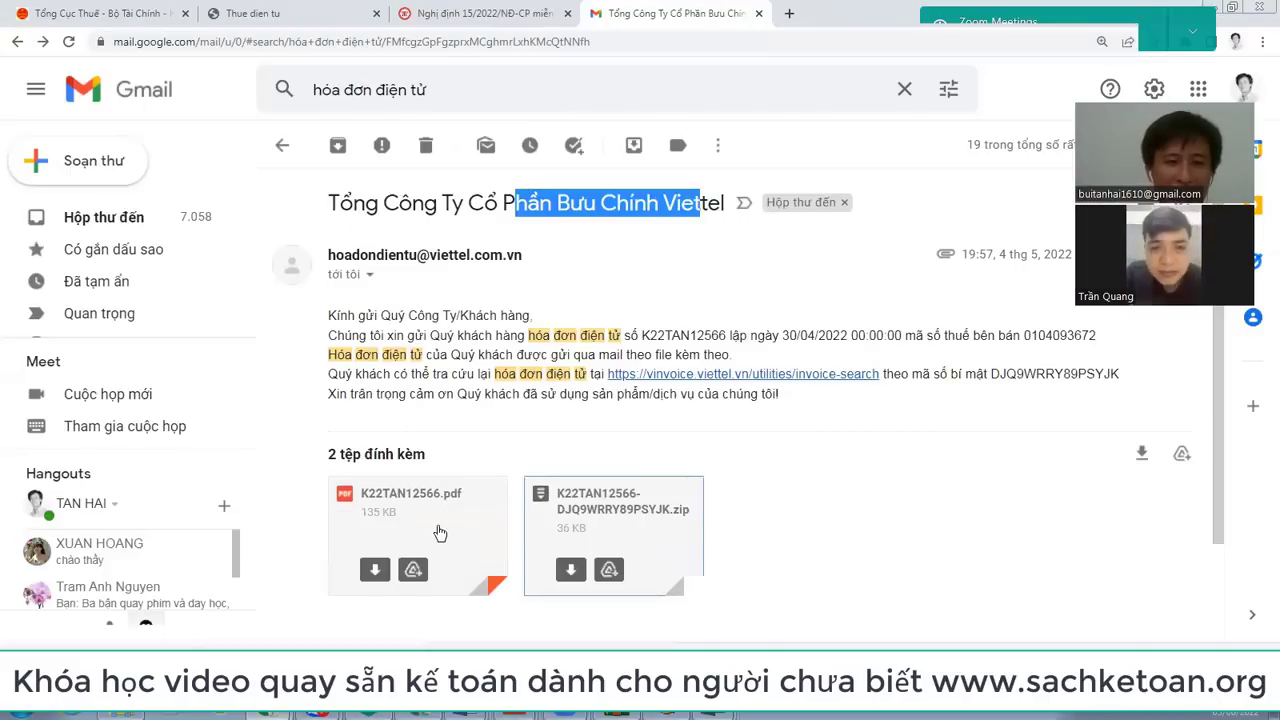
pyautogui.click(440, 525)
pyautogui.scroll(-4, 800, 322)
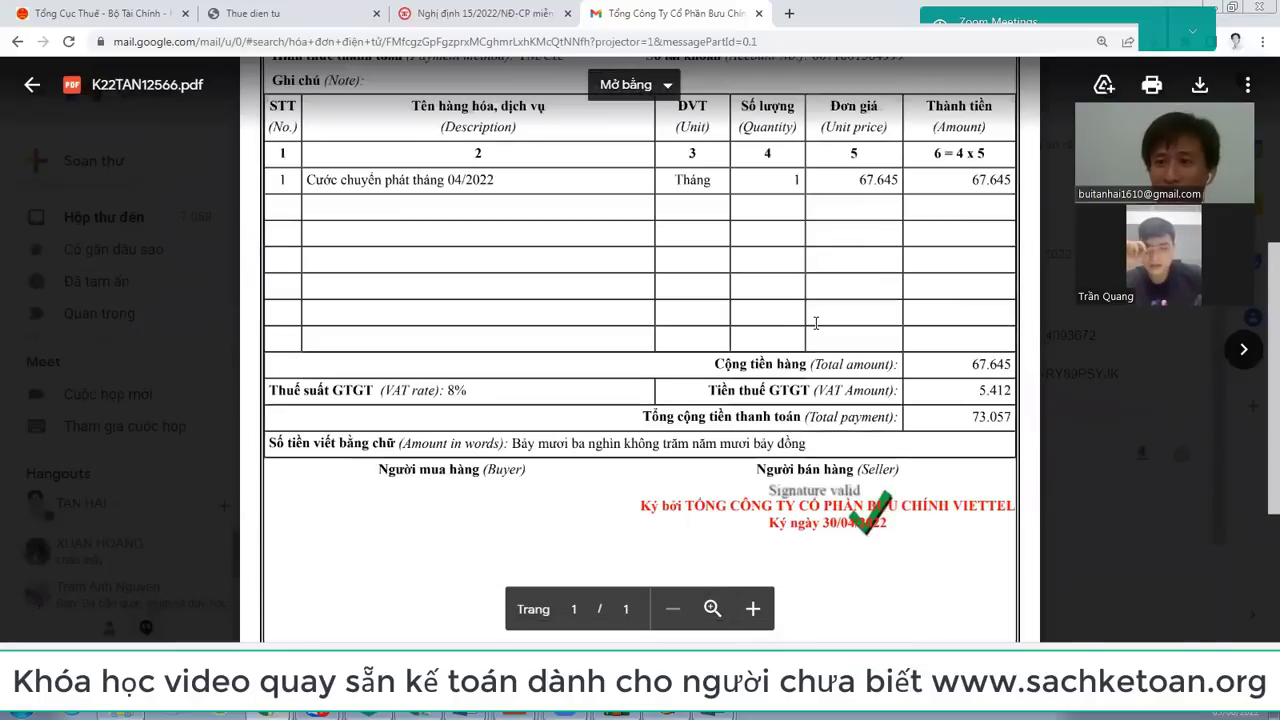
pyautogui.press('Escape')
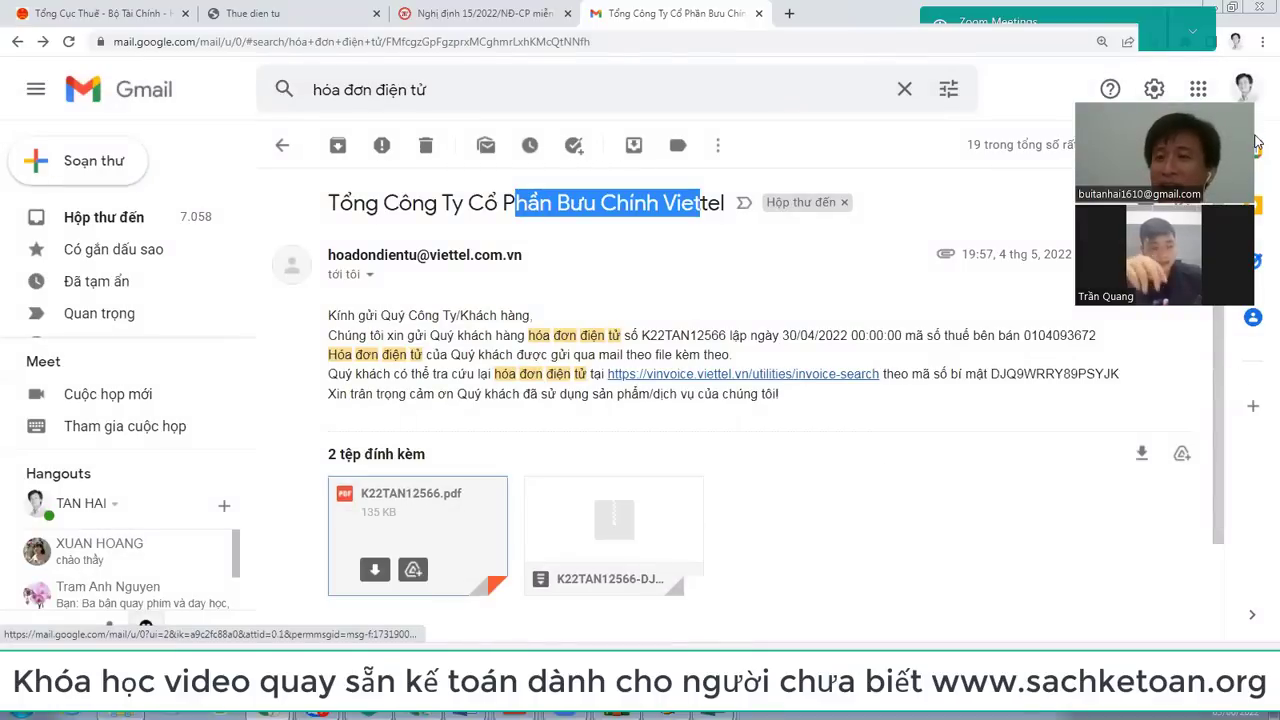
pyautogui.click(449, 518)
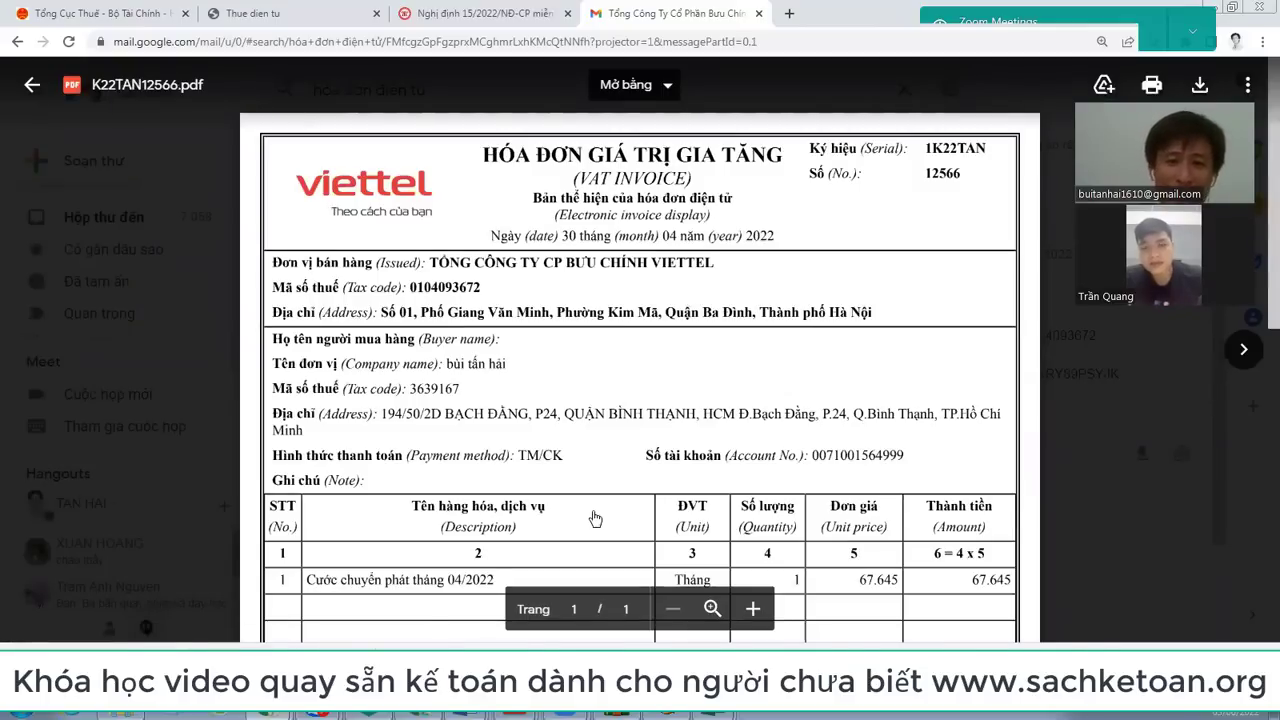
pyautogui.press('Escape')
pyautogui.click(666, 515)
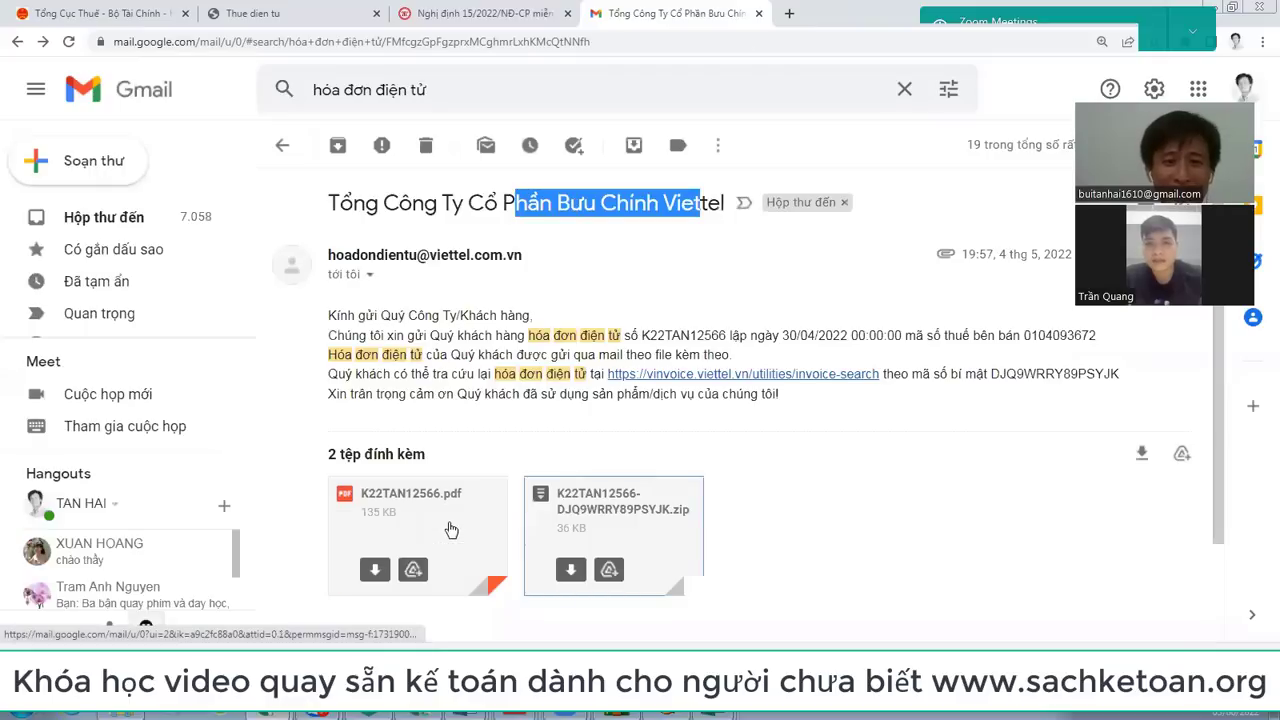
pyautogui.click(450, 525)
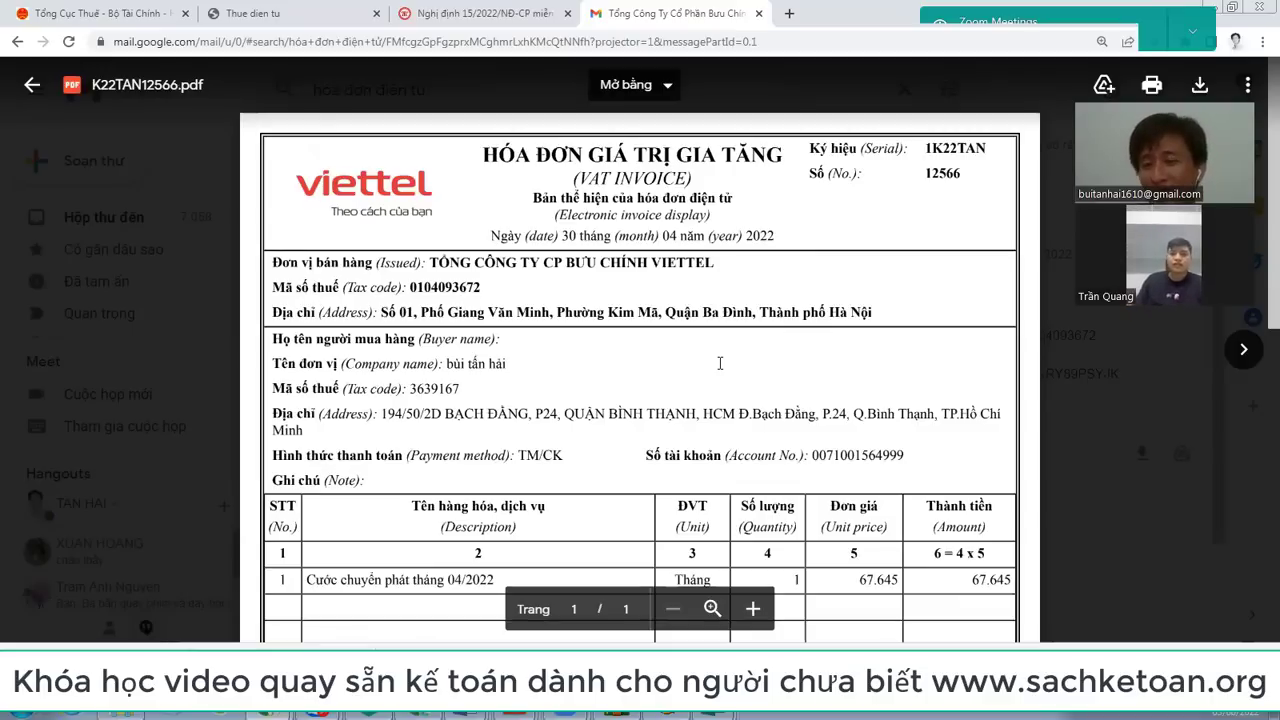
pyautogui.press('Escape')
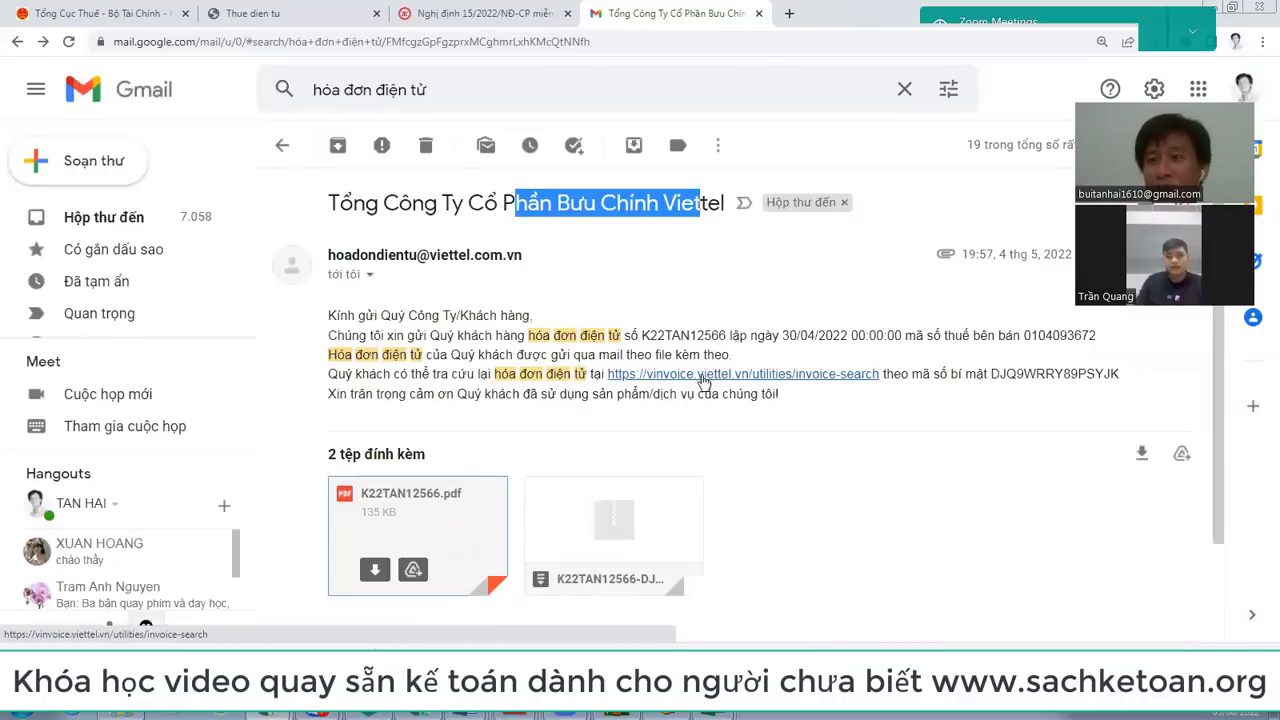
pyautogui.moveTo(600, 517)
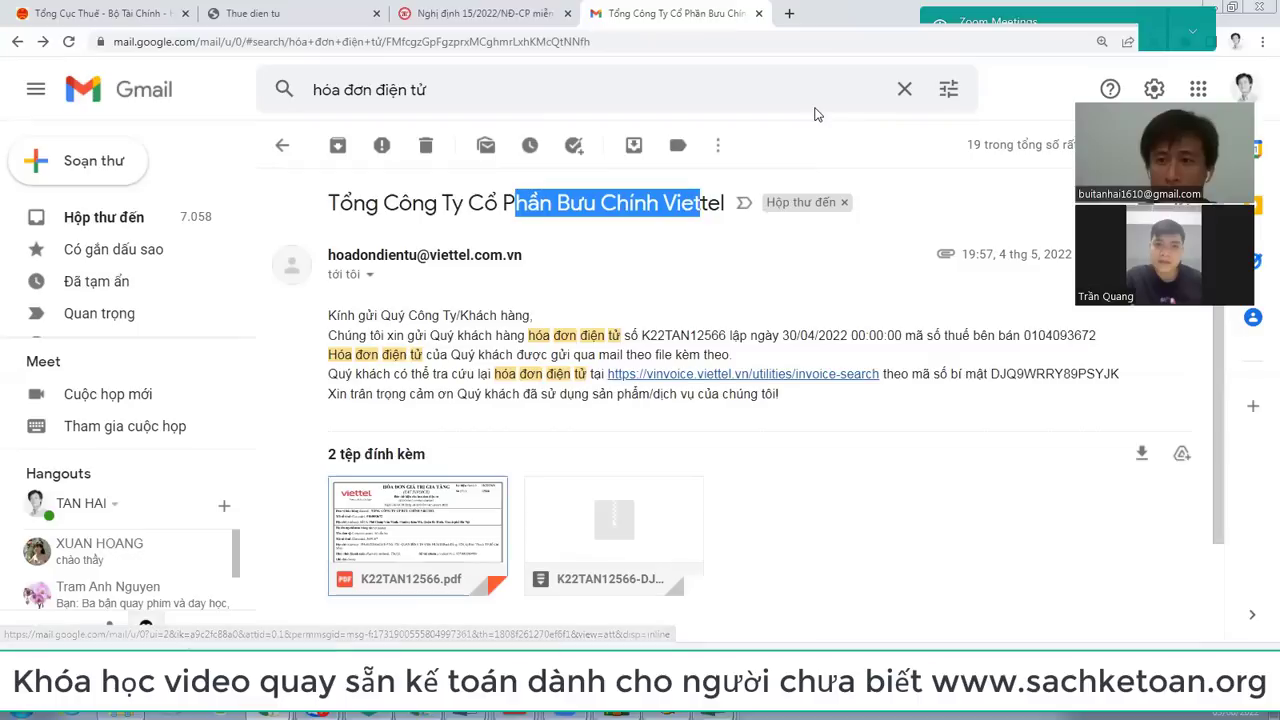
# Step: Sign in to hoadondientu.gdt.gov.vn in a new tab, entering the captcha code
pyautogui.click(789, 13)
pyautogui.write('hoa')
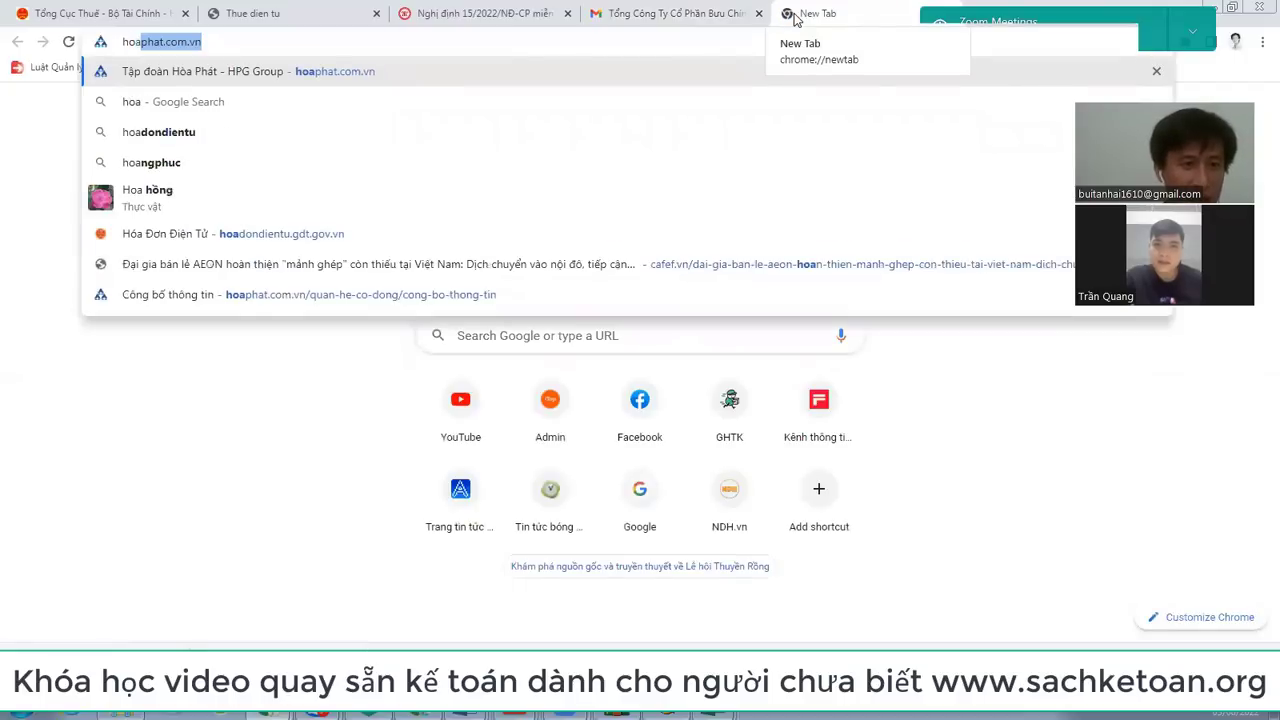
pyautogui.write('d')
pyautogui.press('Return')
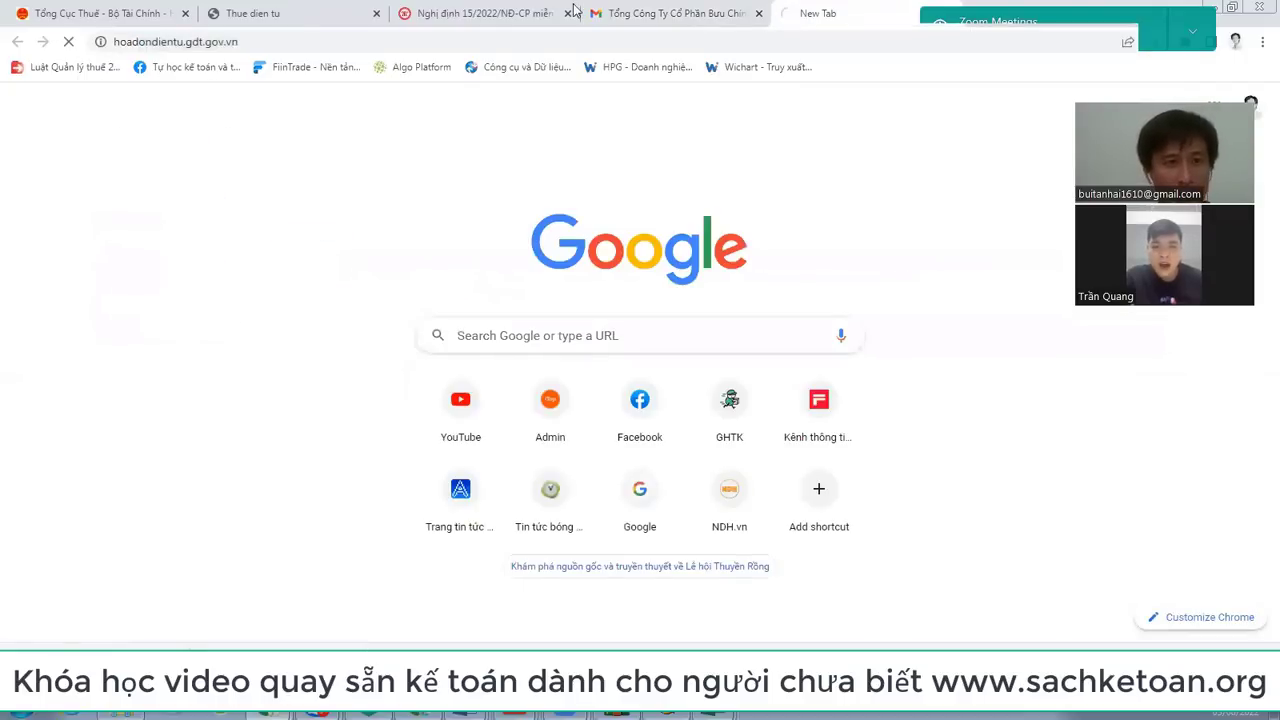
pyautogui.click(268, 44)
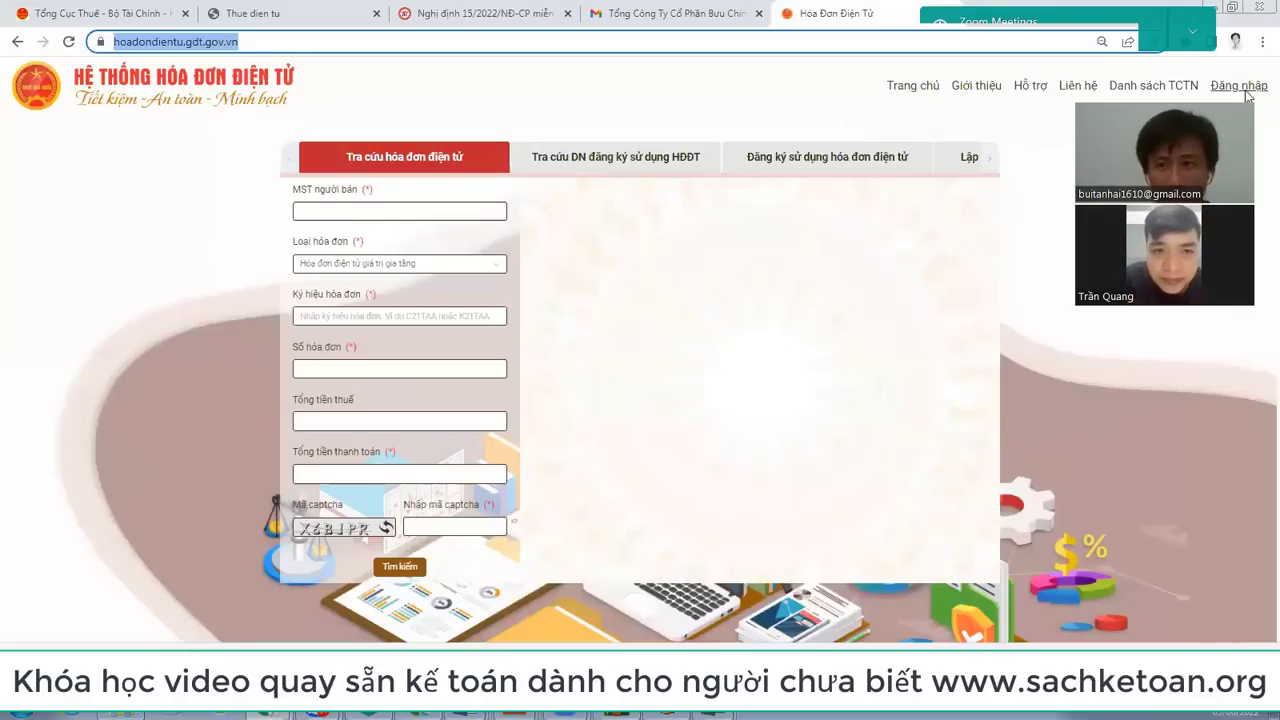
pyautogui.click(1245, 90)
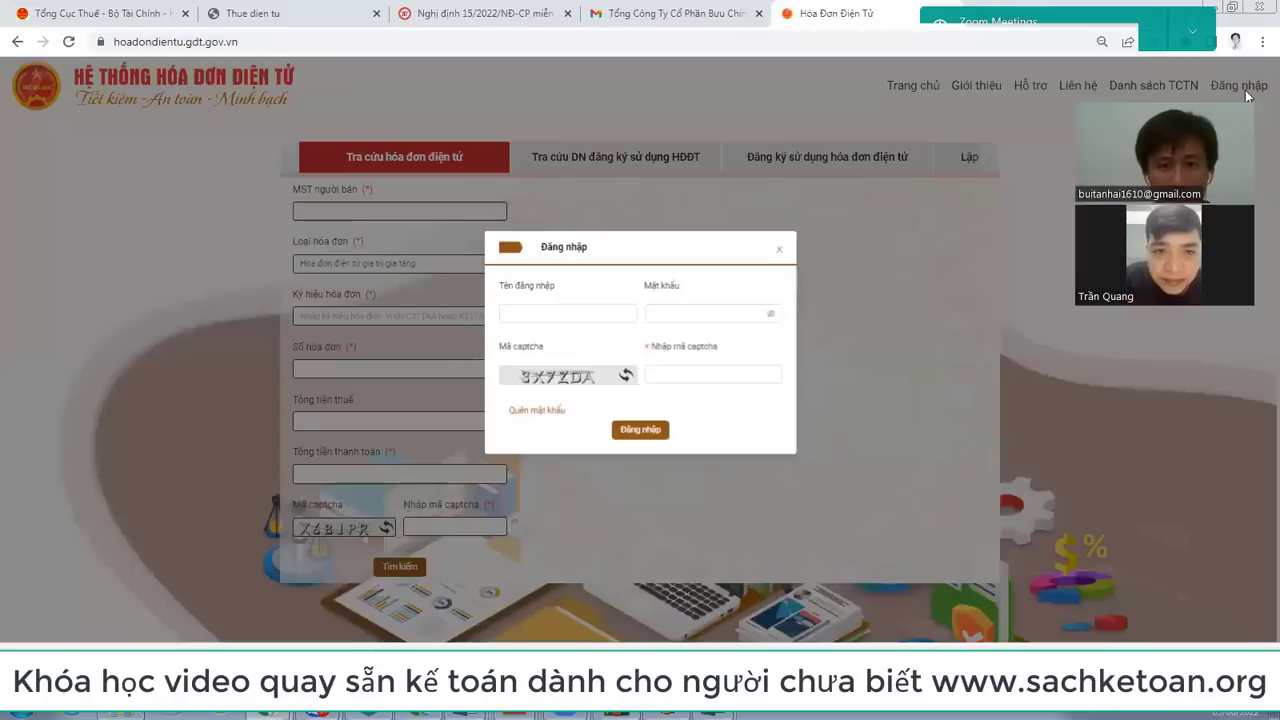
pyautogui.click(678, 375)
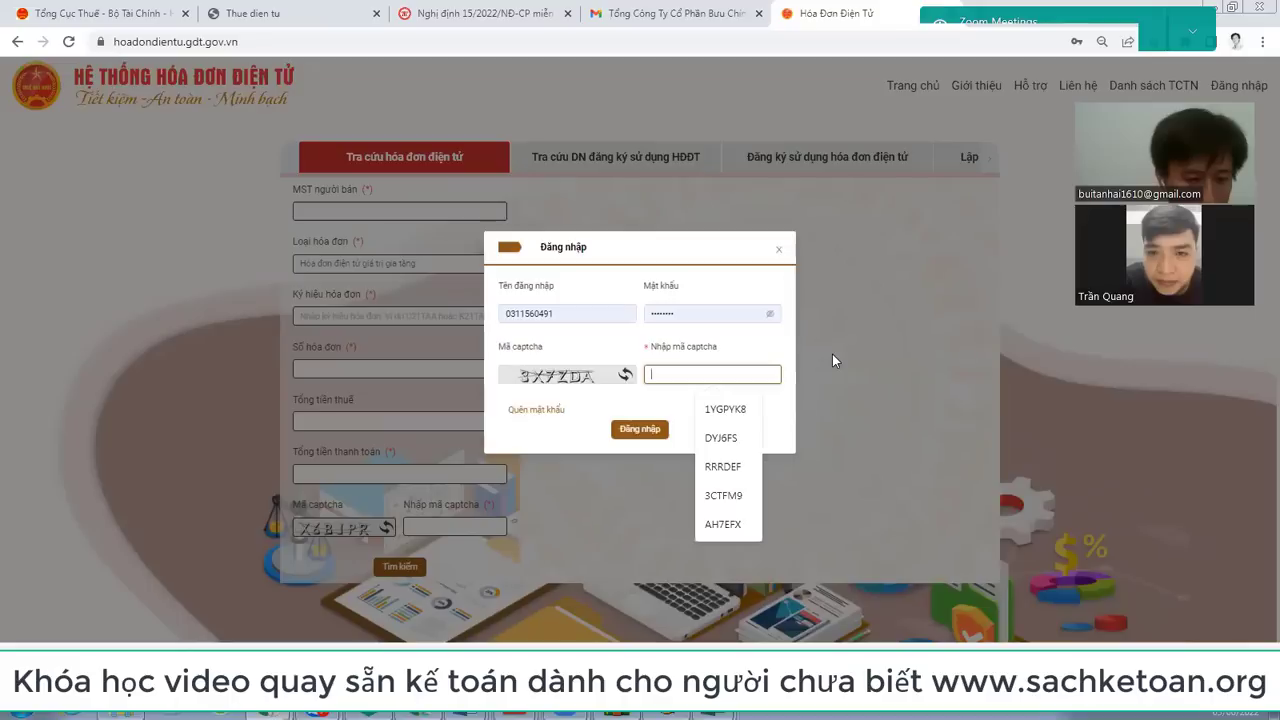
pyautogui.write('3')
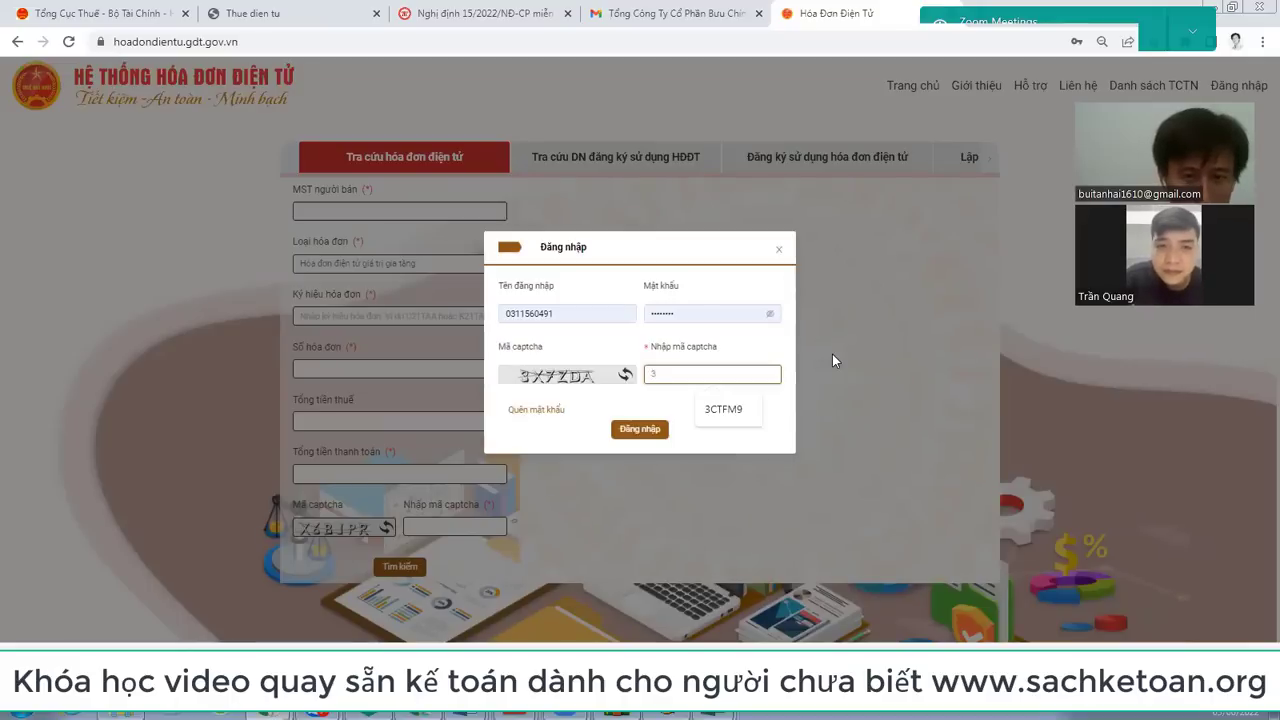
pyautogui.write('X')
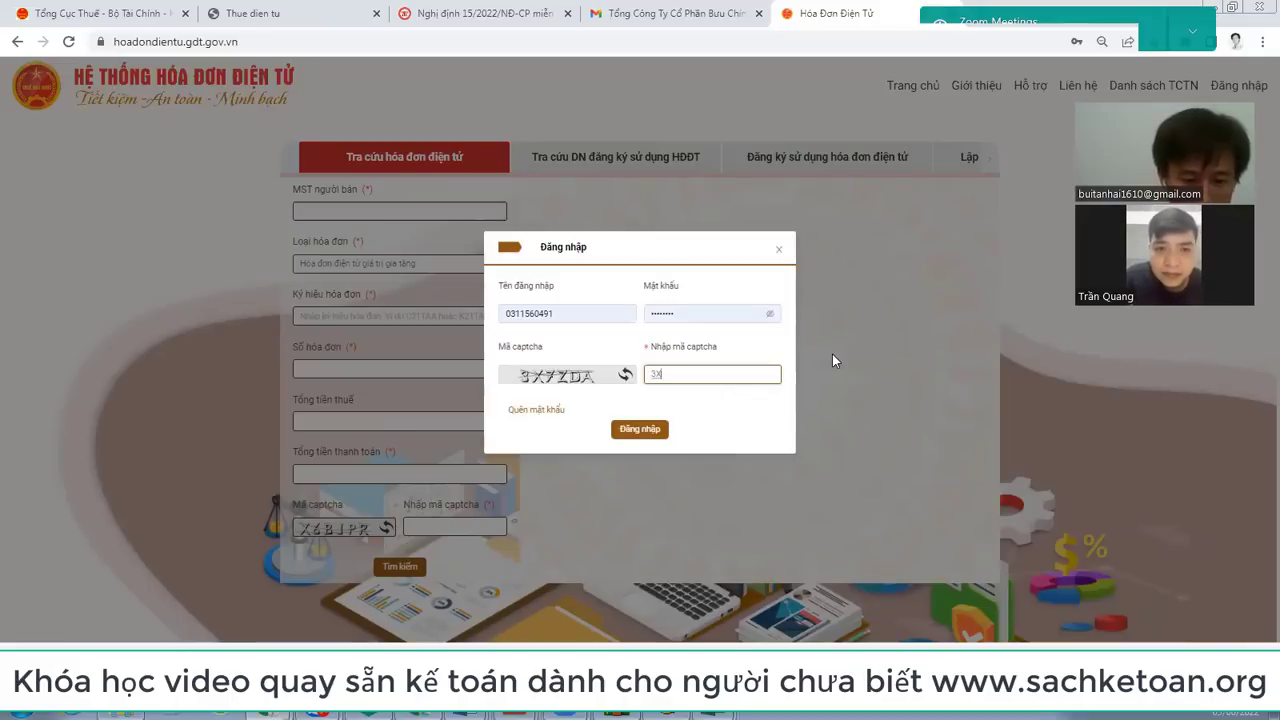
pyautogui.write('7ZDA')
pyautogui.click(658, 440)
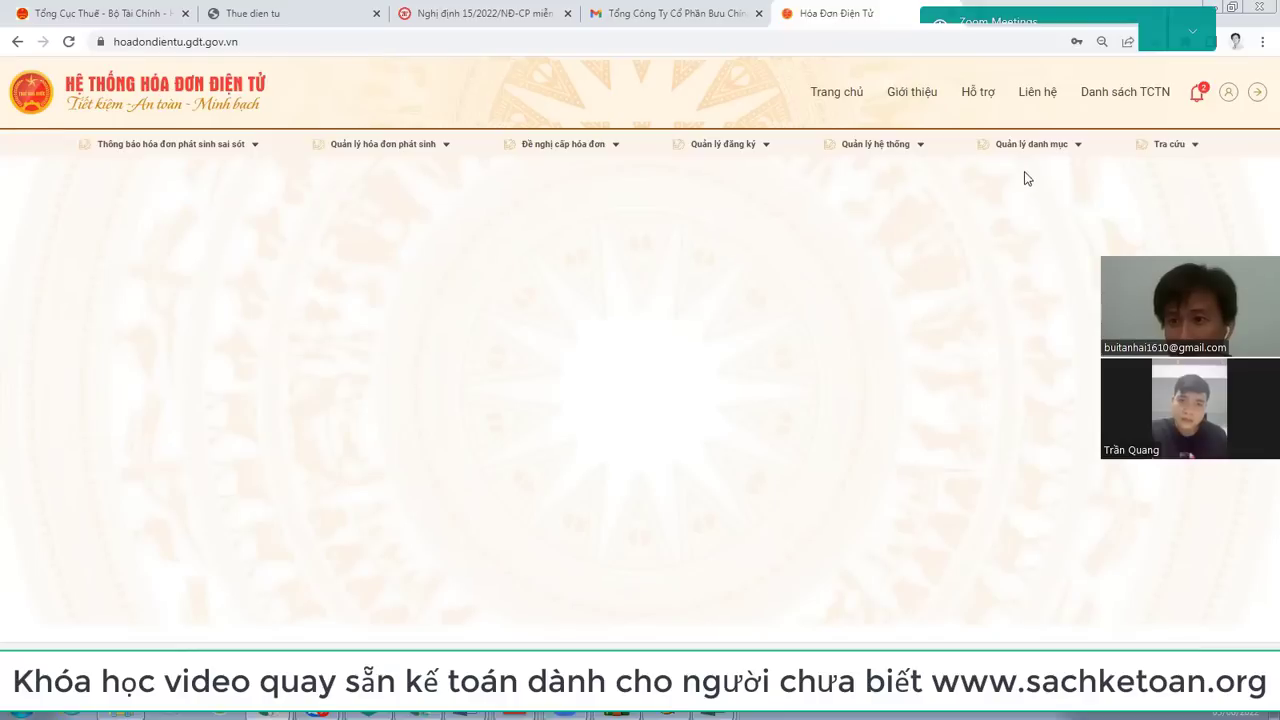
# Step: Show the Tra cứu lookup menu on the e-invoice portal
pyautogui.click(1194, 148)
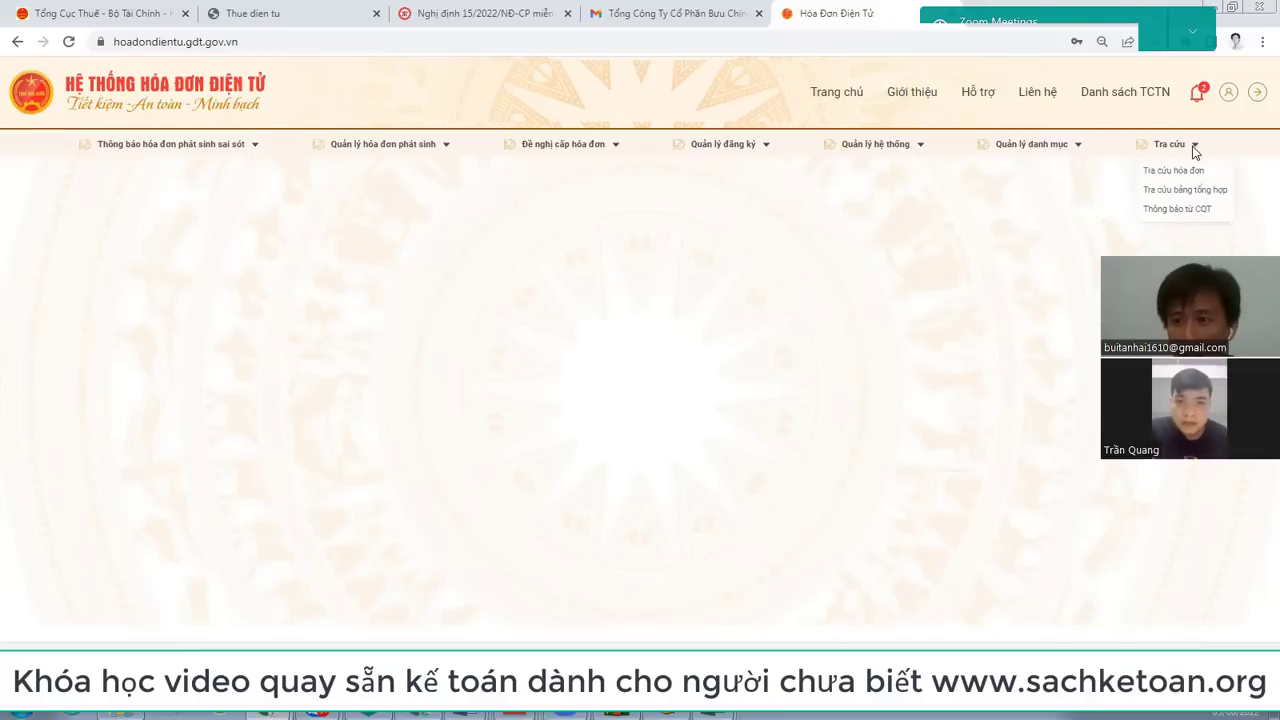
pyautogui.click(208, 42)
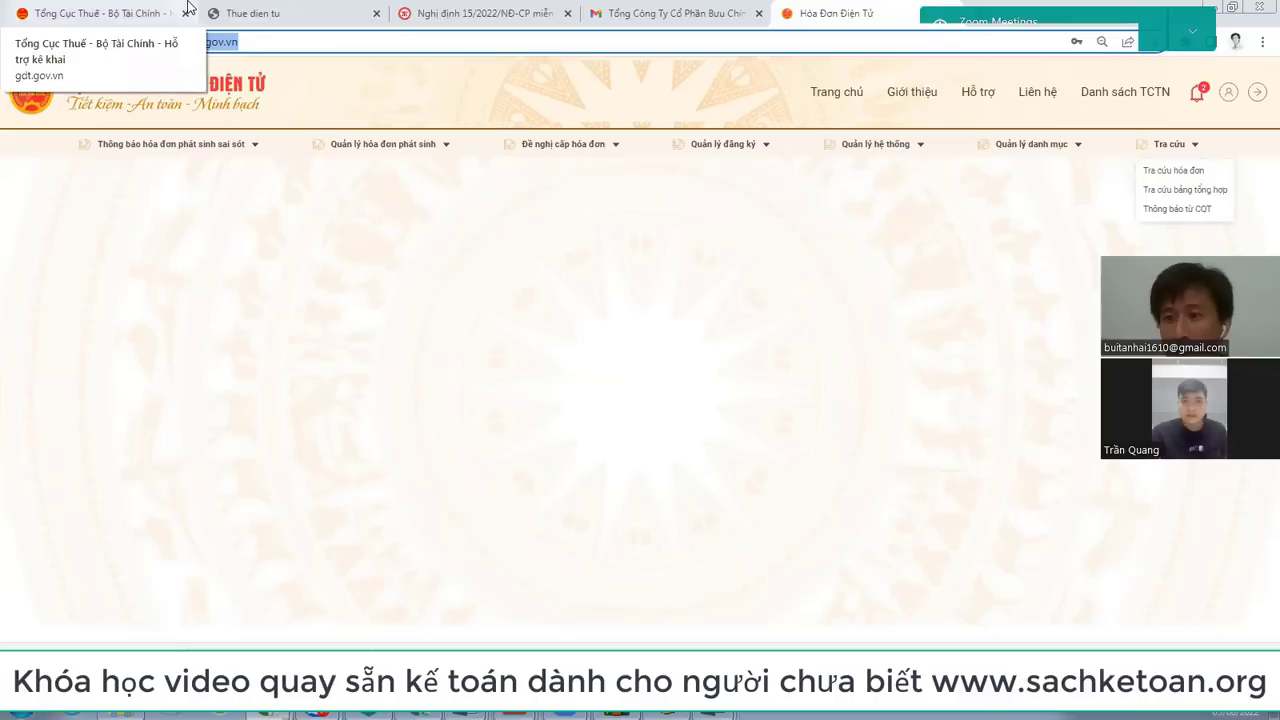
# Step: Search purchased e-invoices dated 04/05/2022 to 03/06/2022, which returns no invoices
pyautogui.click(1172, 170)
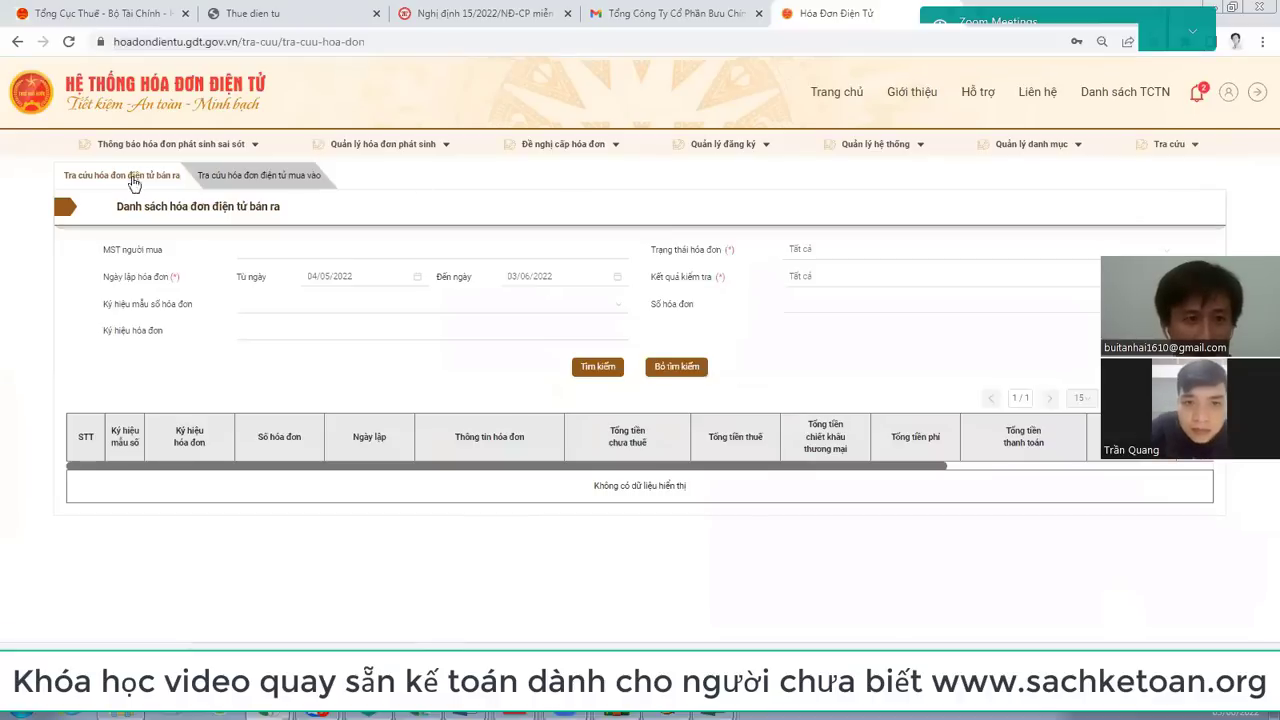
pyautogui.click(303, 180)
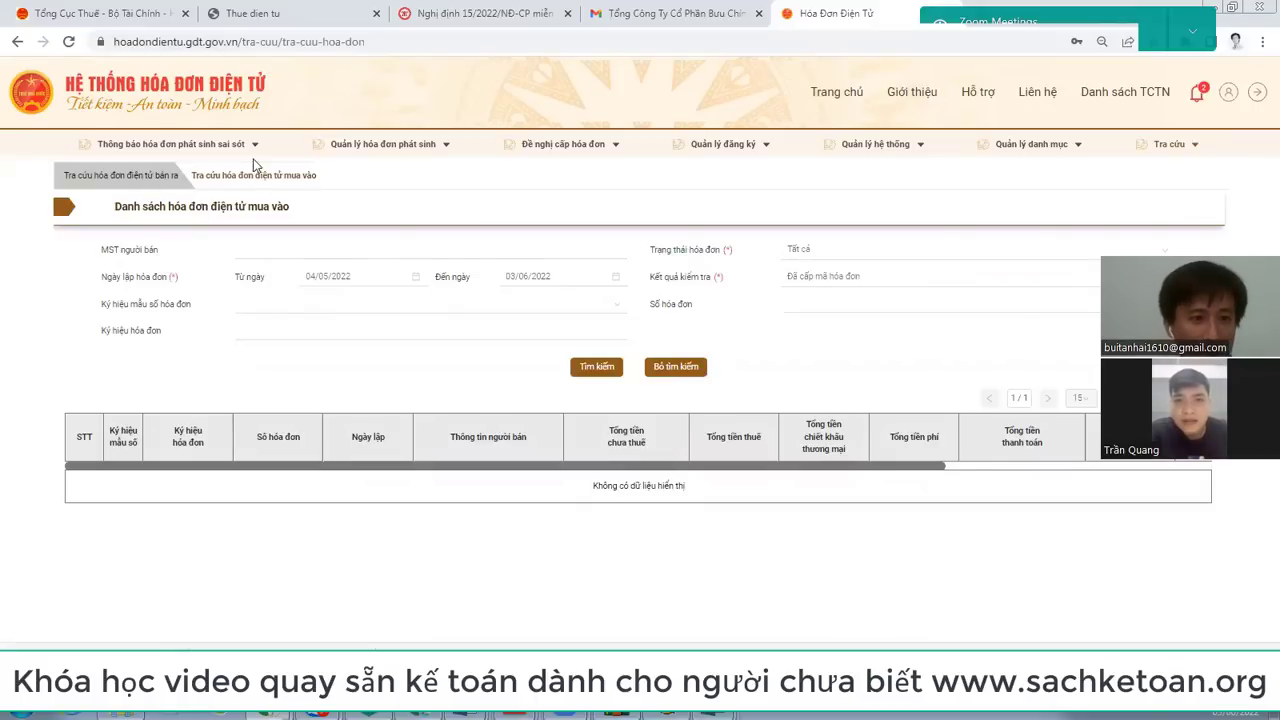
pyautogui.click(182, 185)
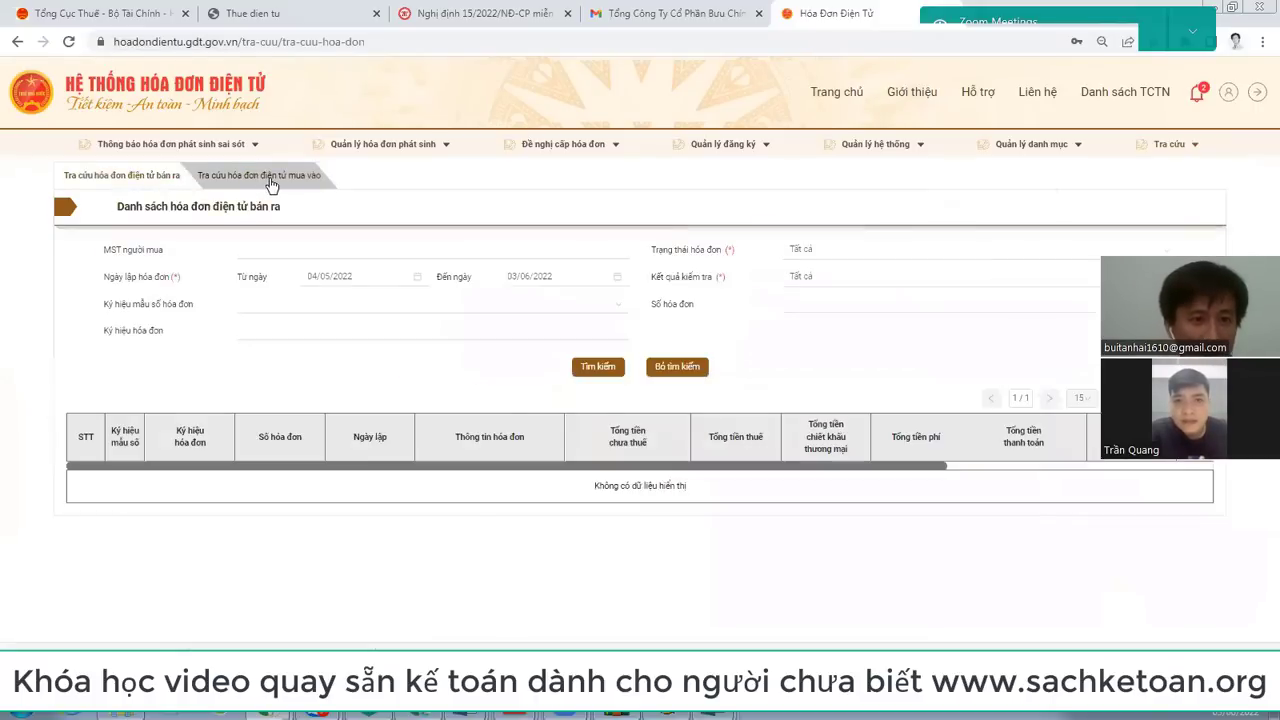
pyautogui.click(271, 183)
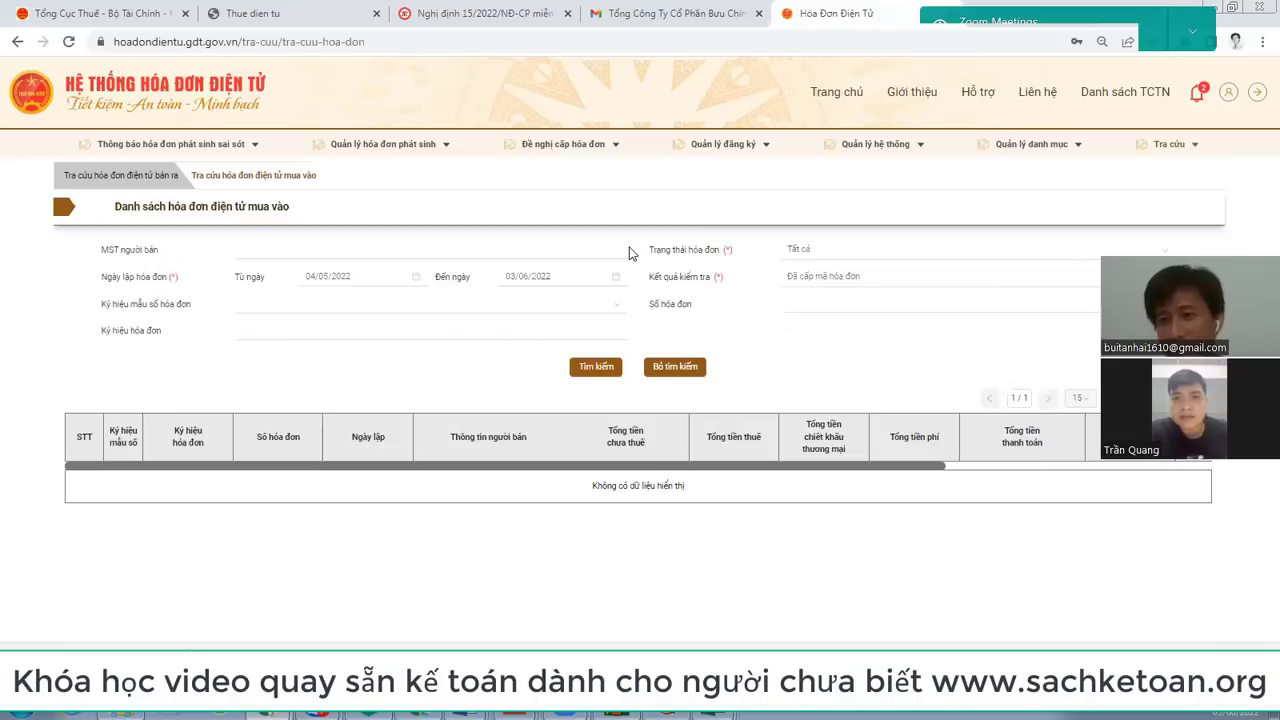
pyautogui.click(280, 252)
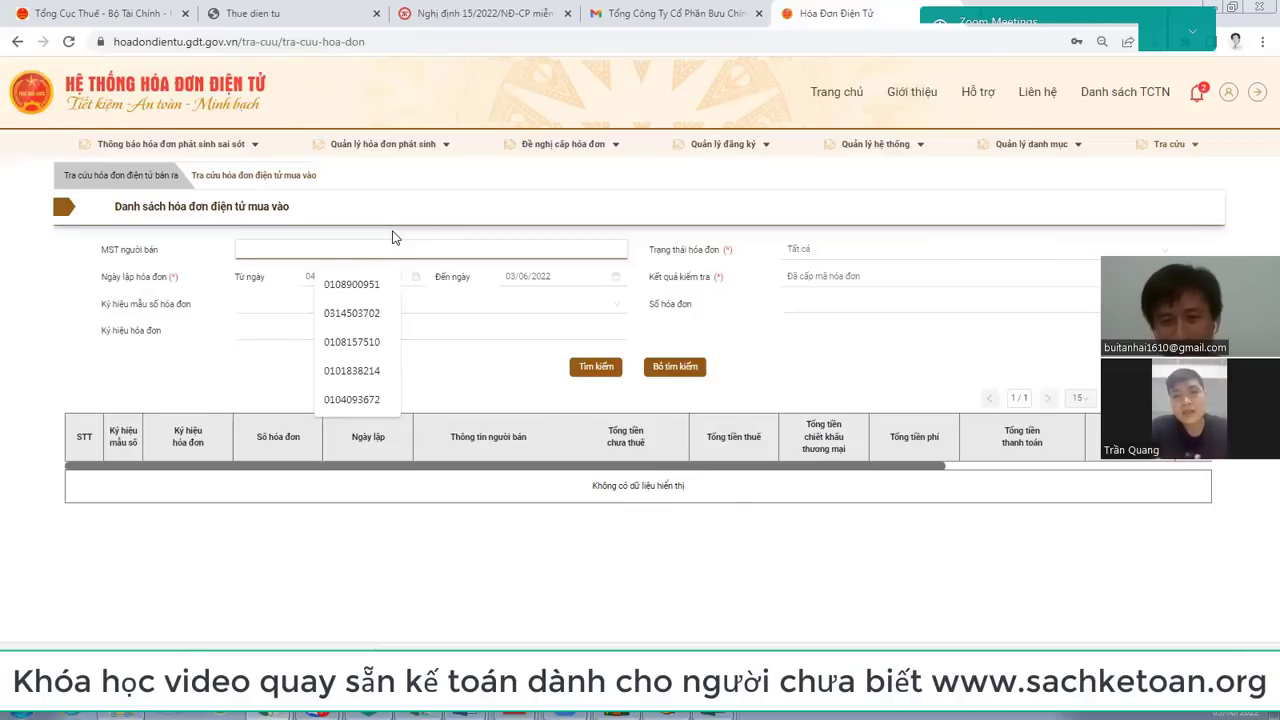
pyautogui.click(278, 175)
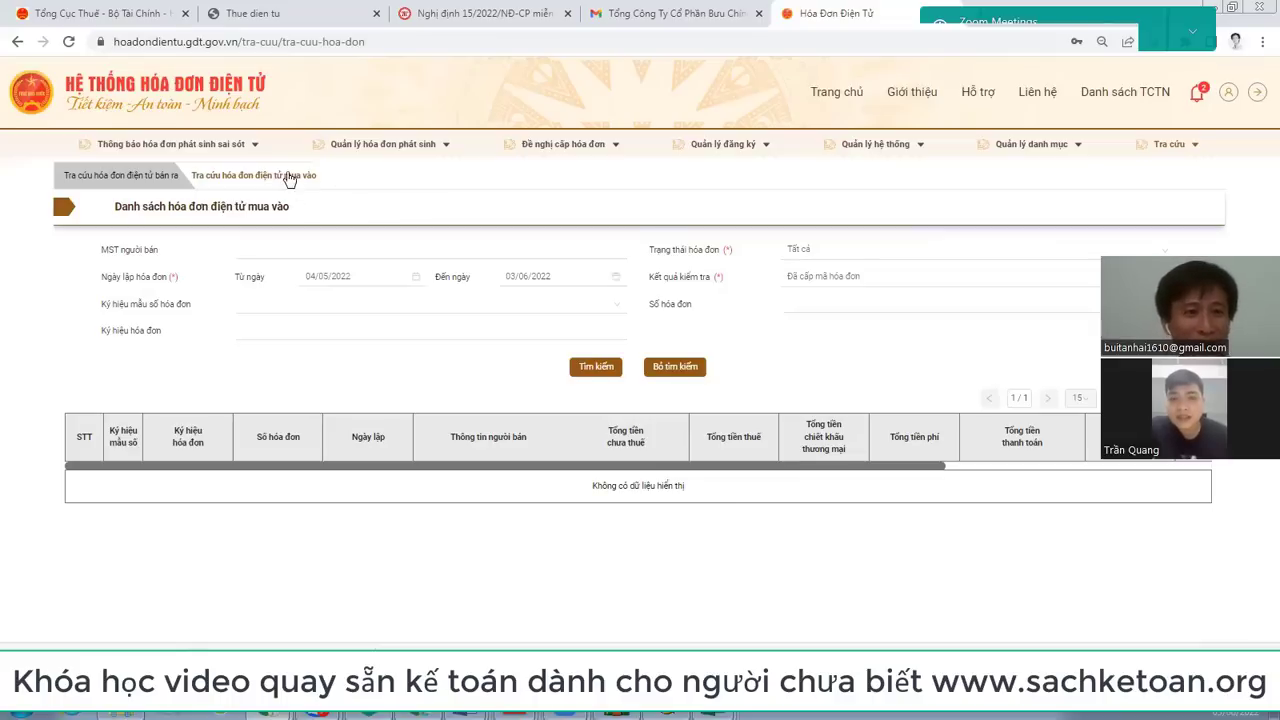
pyautogui.click(145, 178)
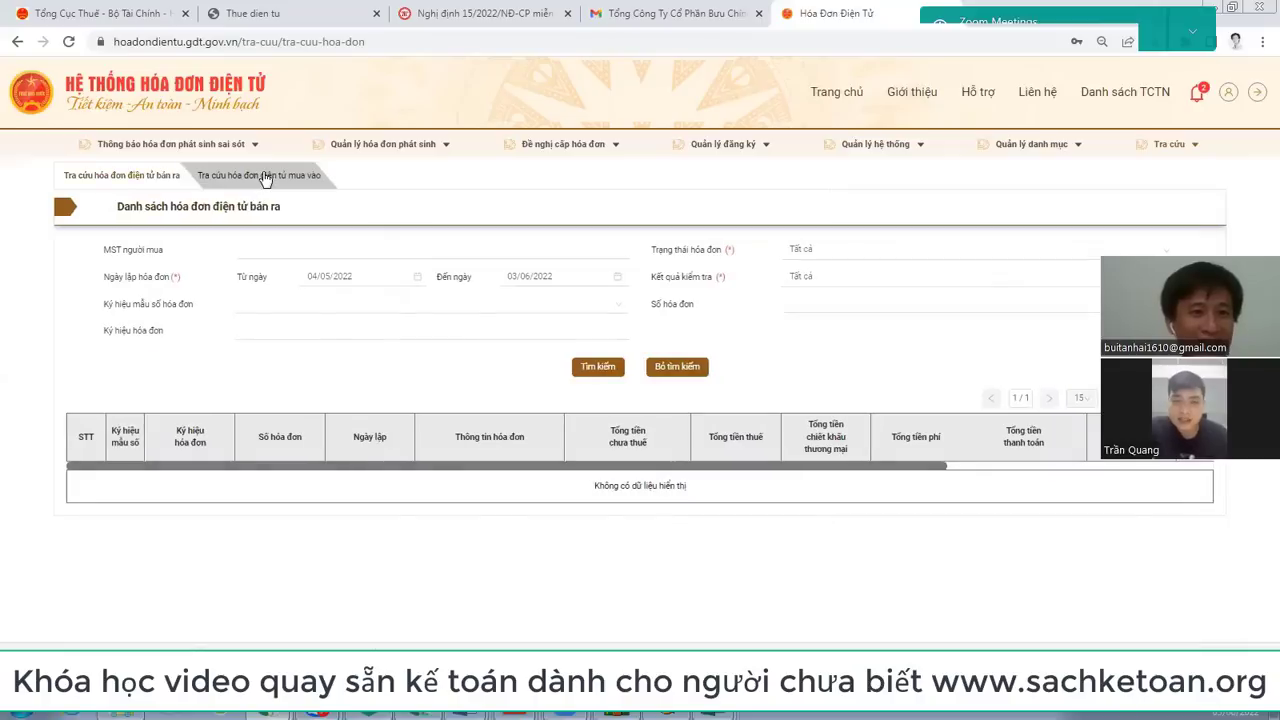
pyautogui.click(253, 176)
# Step: Start editing the lookup page's web address, then cancel the edit
pyautogui.click(205, 42)
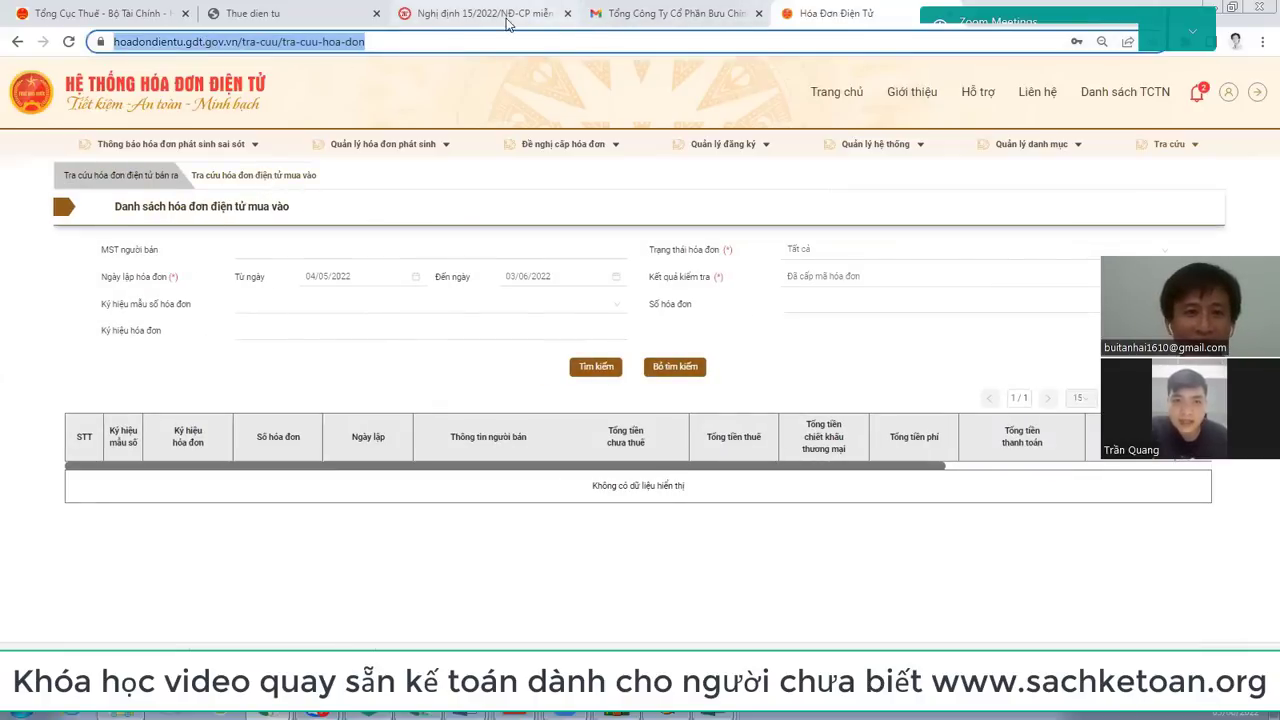
pyautogui.click(430, 41)
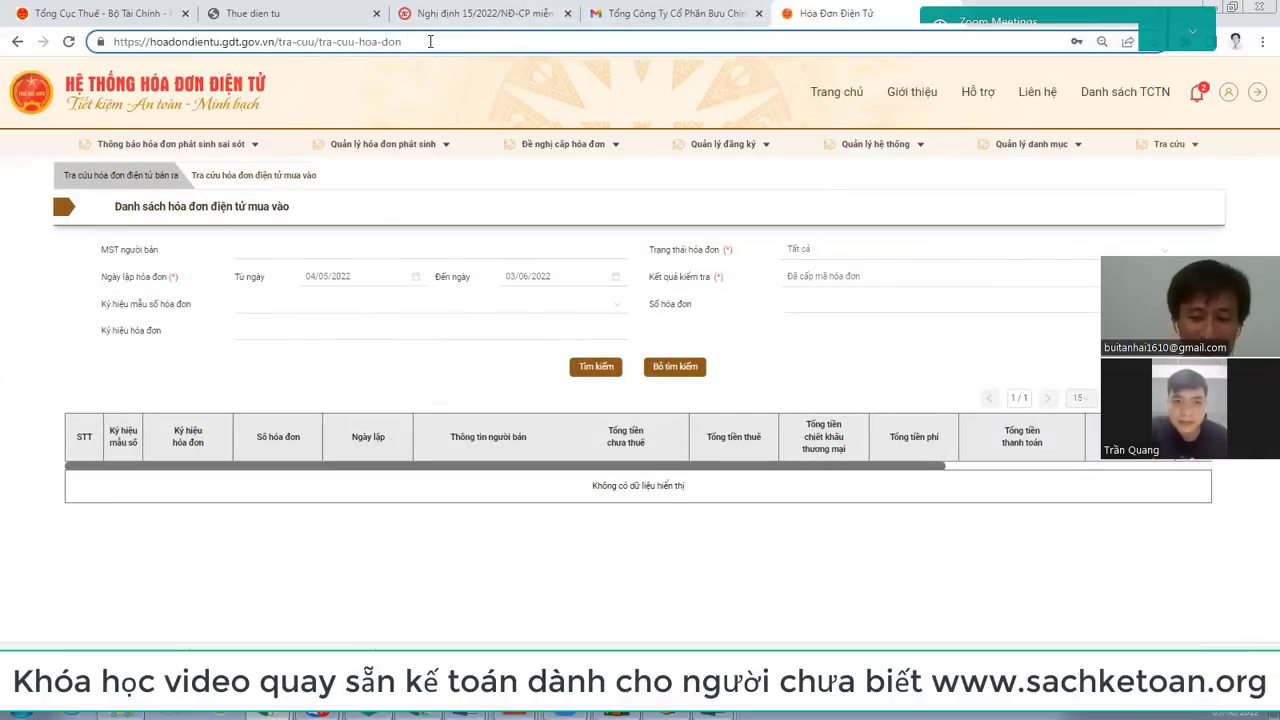
pyautogui.press('BackSpace')
pyautogui.press('BackSpace')
pyautogui.press('BackSpace')
pyautogui.press('BackSpace')
pyautogui.press('BackSpace')
pyautogui.press('BackSpace')
pyautogui.press('BackSpace')
pyautogui.press('BackSpace')
pyautogui.press('BackSpace')
pyautogui.press('BackSpace')
pyautogui.press('BackSpace')
pyautogui.press('BackSpace')
pyautogui.press('BackSpace')
pyautogui.press('BackSpace')
pyautogui.press('BackSpace')
pyautogui.press('BackSpace')
pyautogui.press('BackSpace')
pyautogui.press('BackSpace')
pyautogui.press('BackSpace')
pyautogui.press('BackSpace')
pyautogui.press('BackSpace')
pyautogui.press('BackSpace')
pyautogui.press('BackSpace')
pyautogui.press('BackSpace')
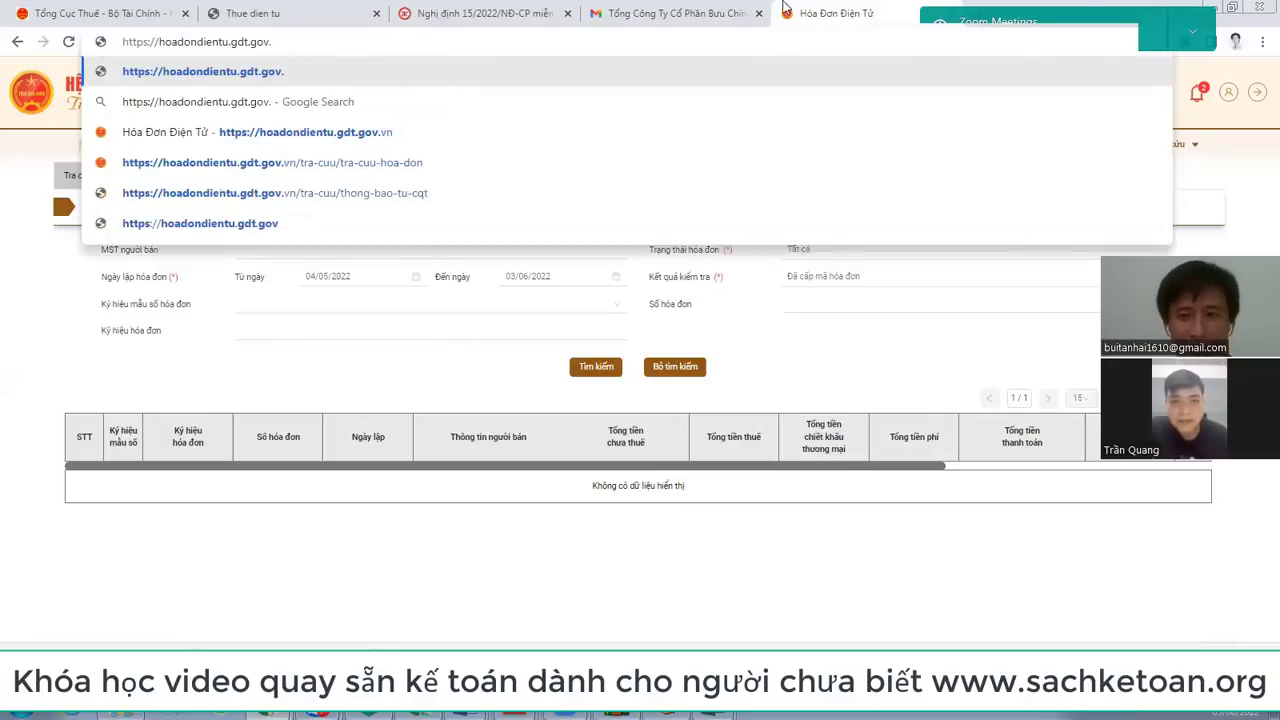
pyautogui.press('Escape')
# Step: Sign out of the invoice portal, dismiss the login form, and return to the Viettel invoice email
pyautogui.click(1258, 93)
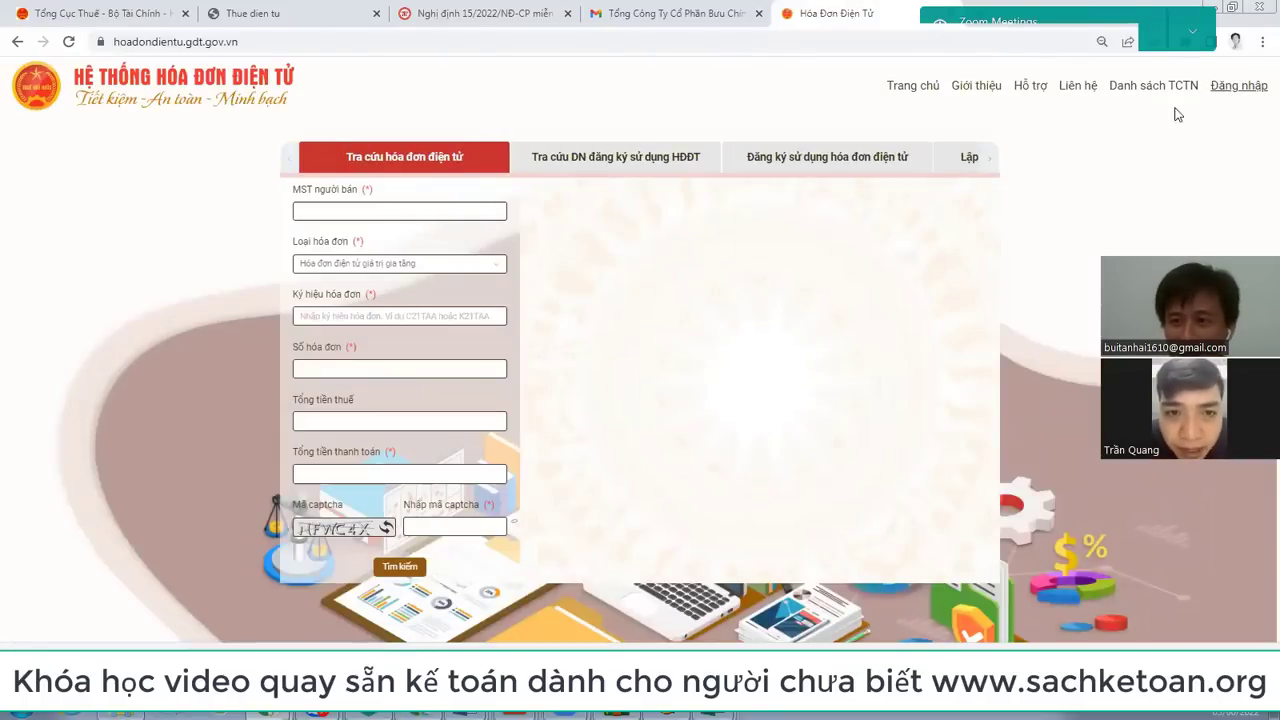
pyautogui.click(1255, 88)
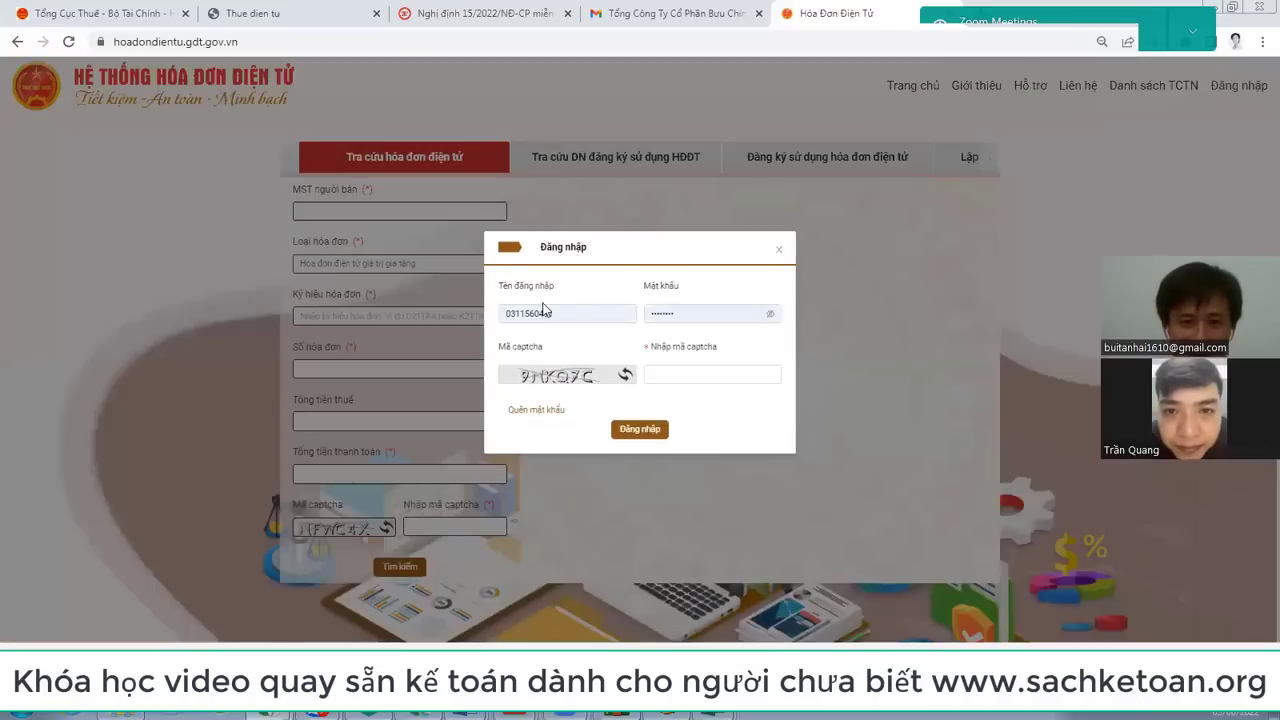
pyautogui.click(685, 316)
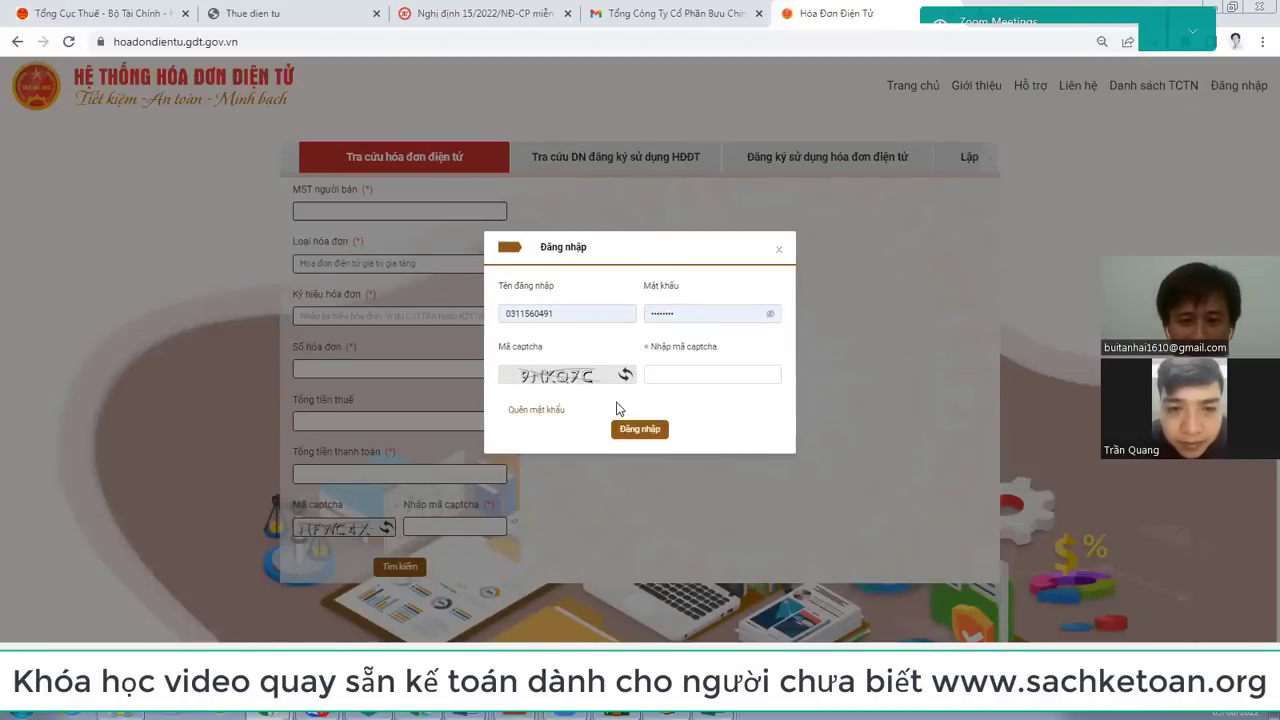
pyautogui.click(779, 254)
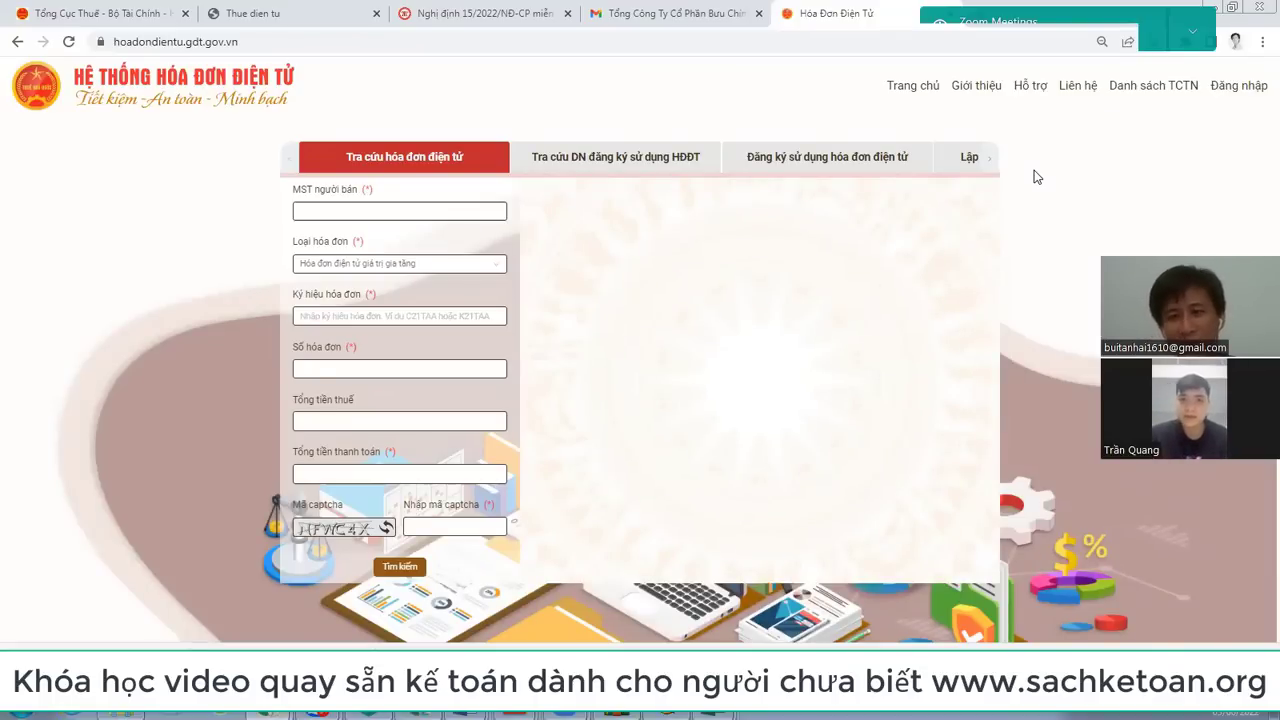
pyautogui.click(660, 14)
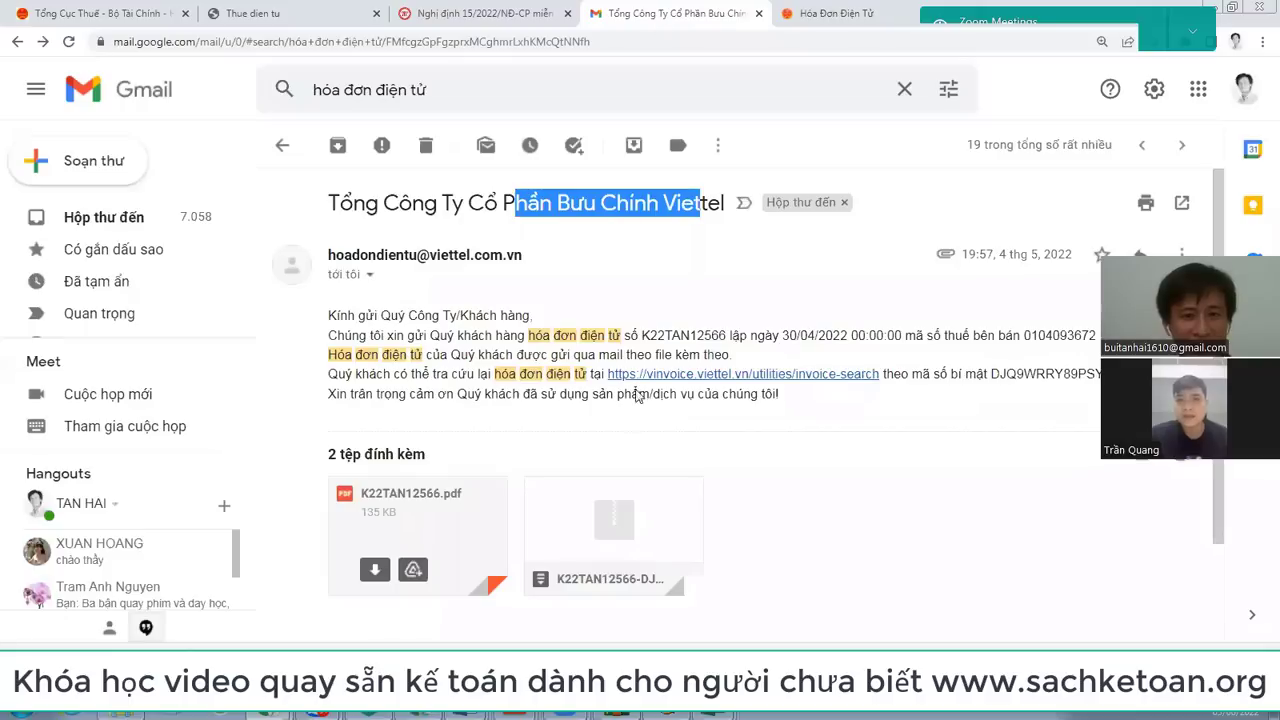
# Step: Preview the K22TAN12566.pdf invoice dated 30/04/2022 for a 67.645 delivery charge
pyautogui.moveTo(624, 534)
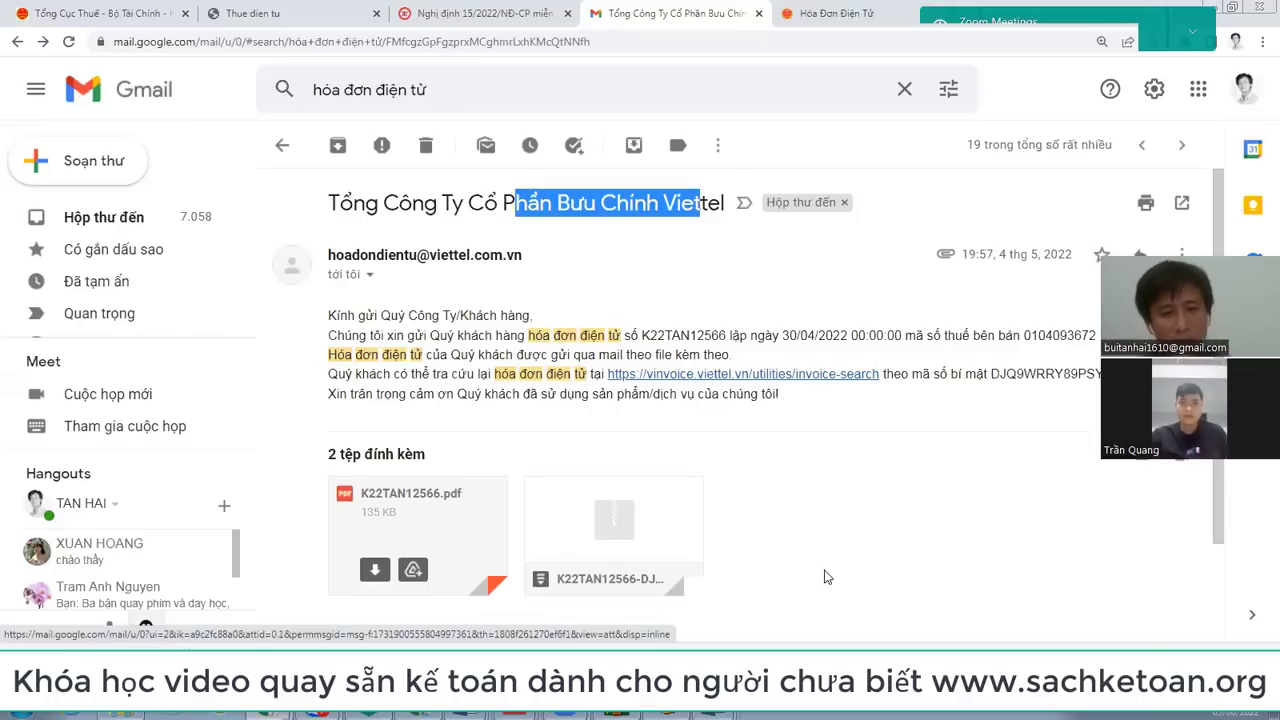
pyautogui.click(456, 538)
pyautogui.scroll(-3, 817, 231)
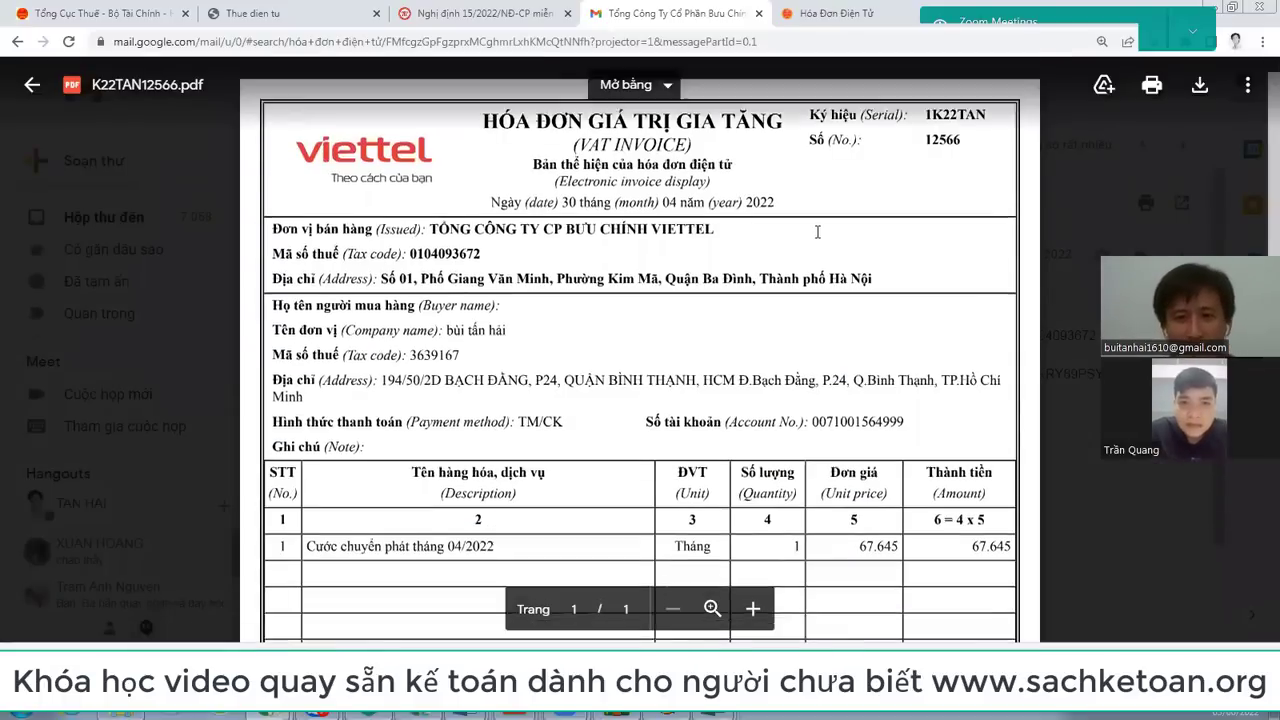
pyautogui.scroll(3, 817, 231)
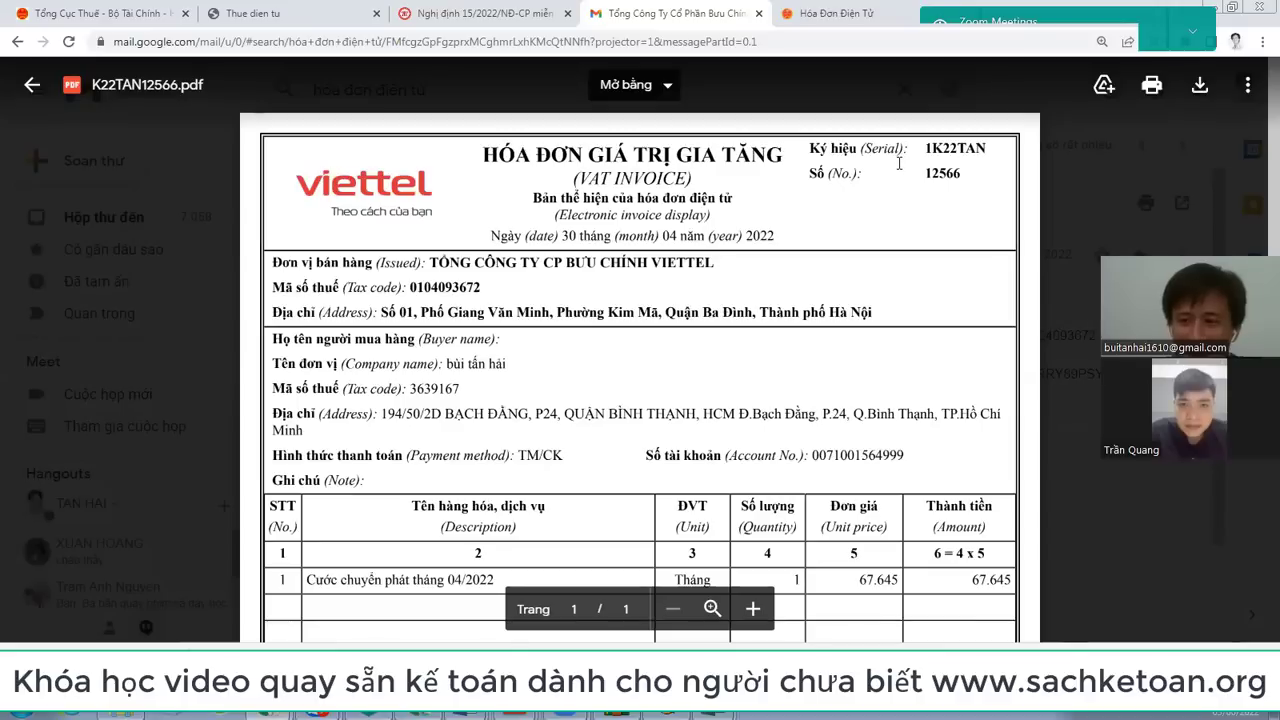
pyautogui.moveTo(720, 712)
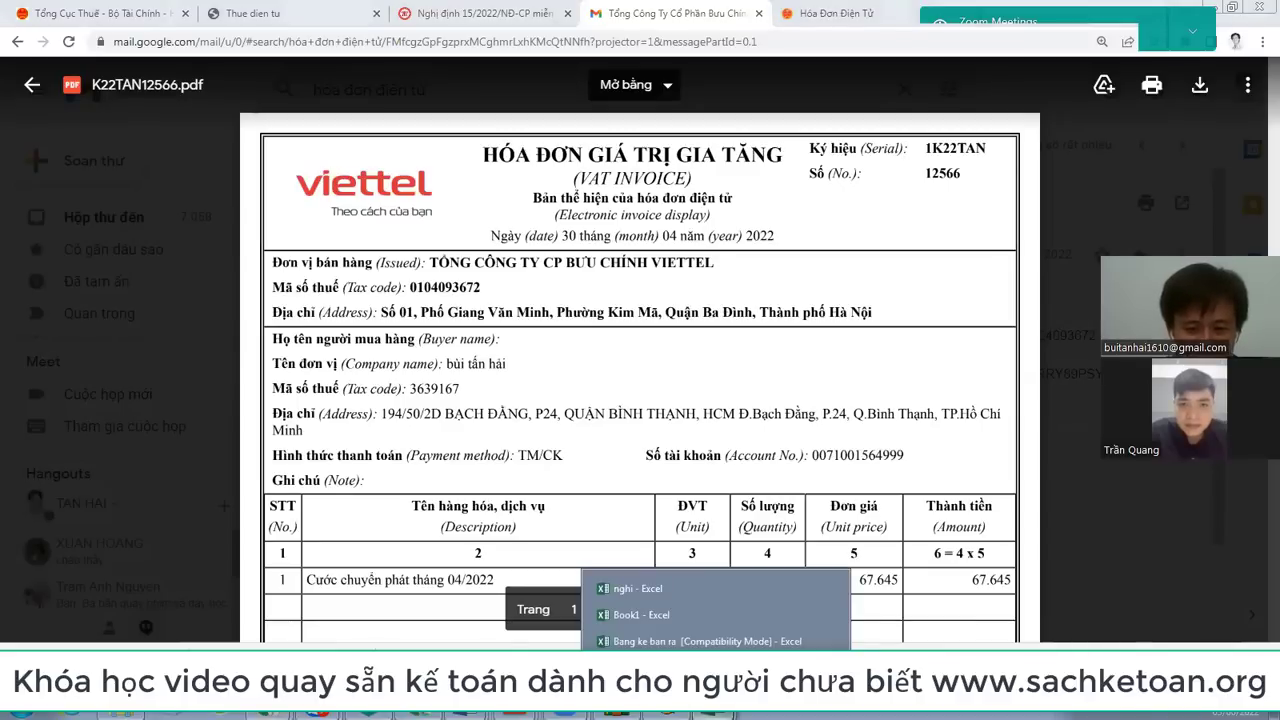
pyautogui.click(700, 667)
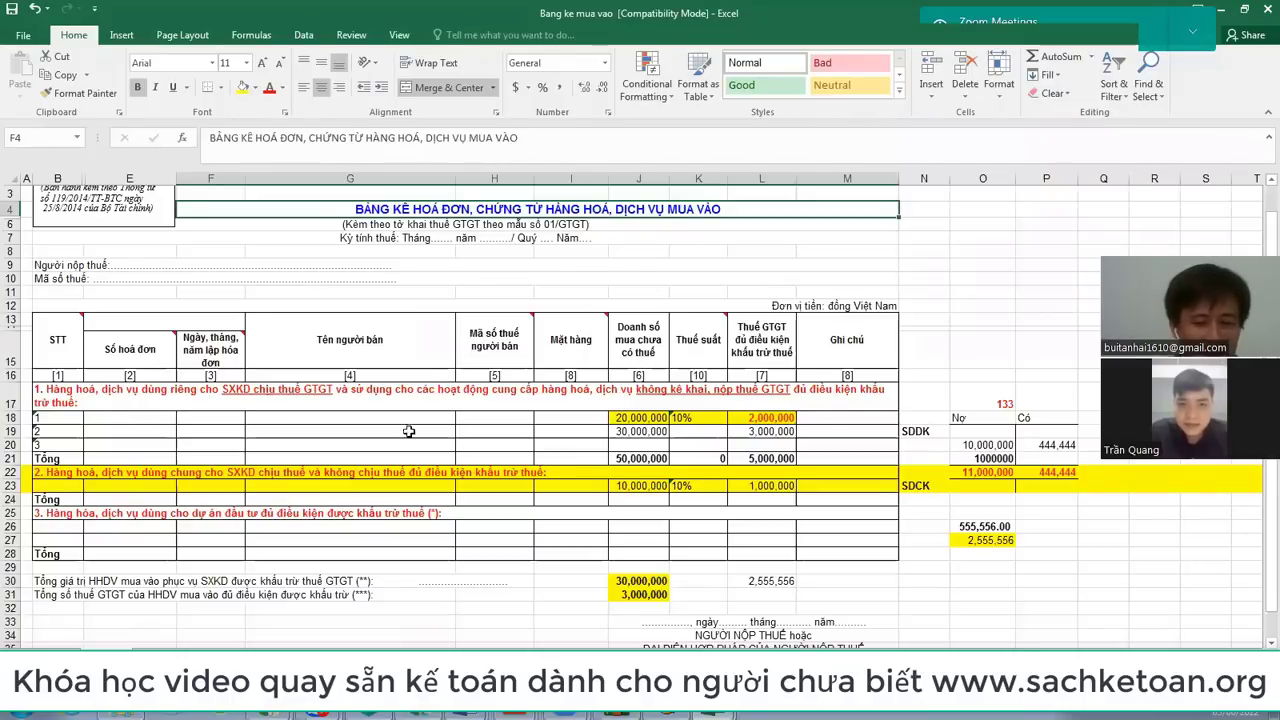
pyautogui.hotkey('alt', 'Tab')
pyautogui.hotkey('alt', 'Tab')
pyautogui.hotkey('alt', 'Tab')
pyautogui.scroll(-3, 939, 444)
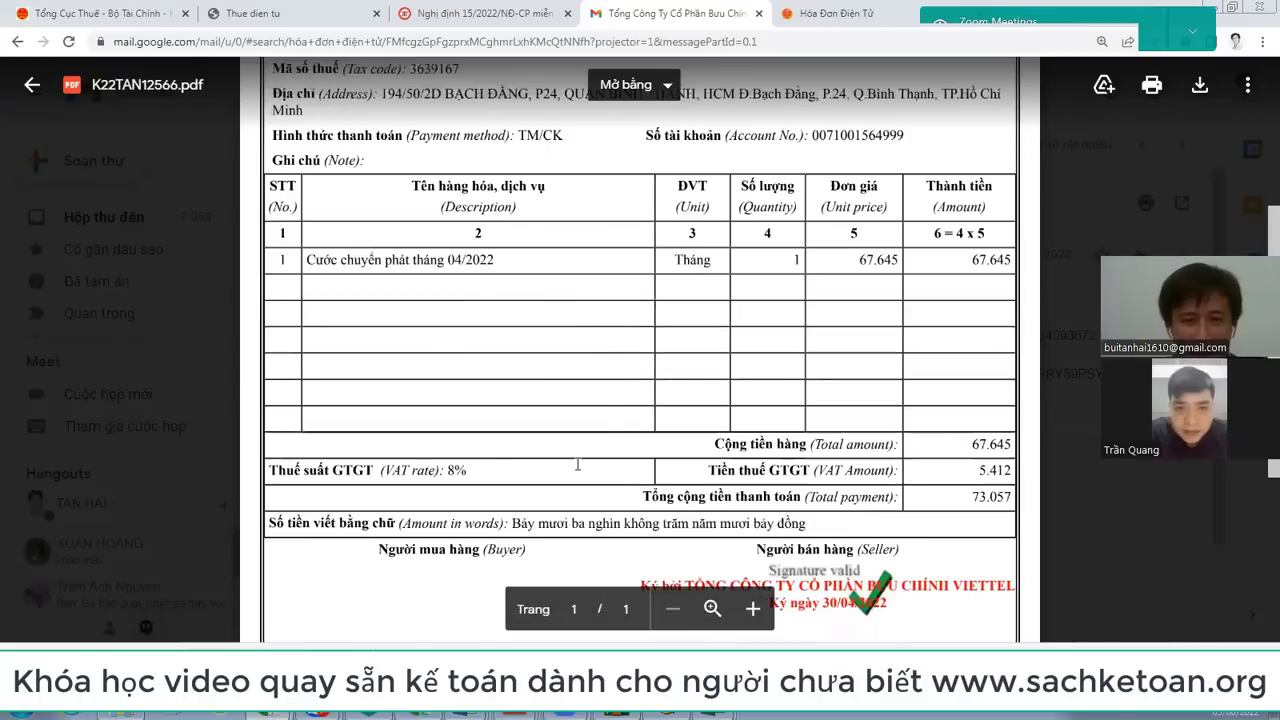
pyautogui.moveTo(619, 476); pyautogui.dragTo(575, 460)
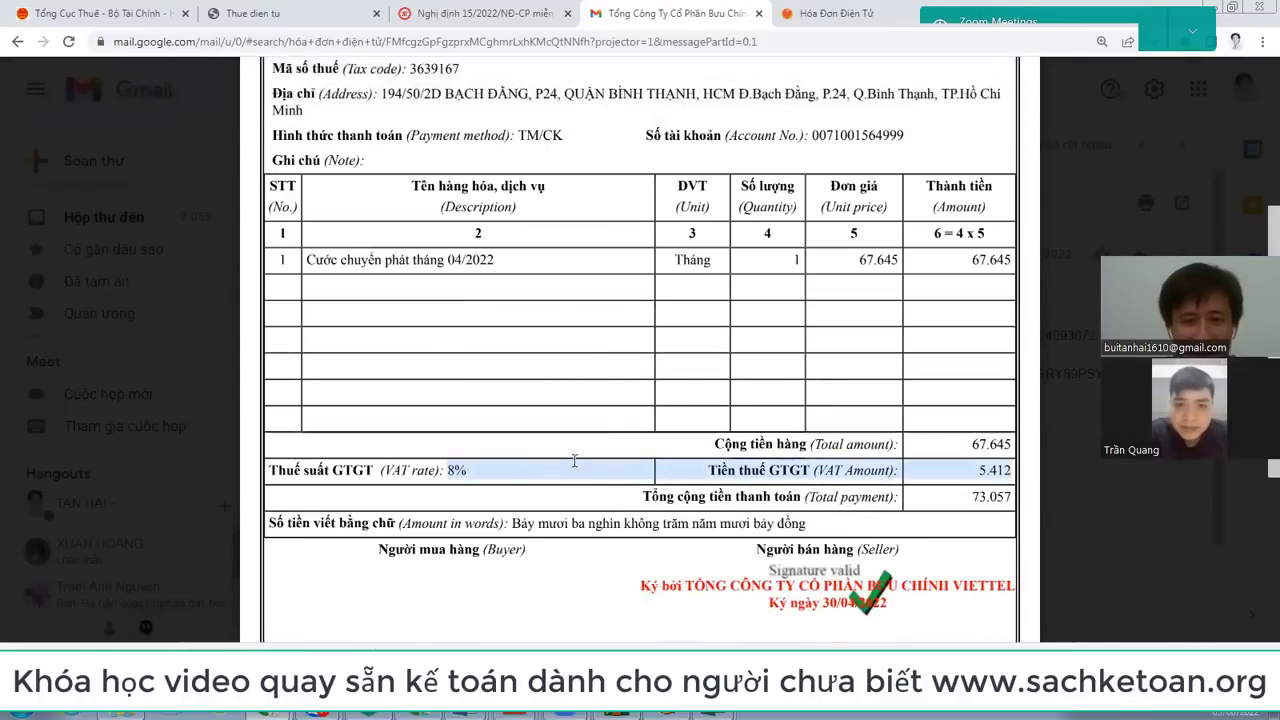
pyautogui.click(505, 476)
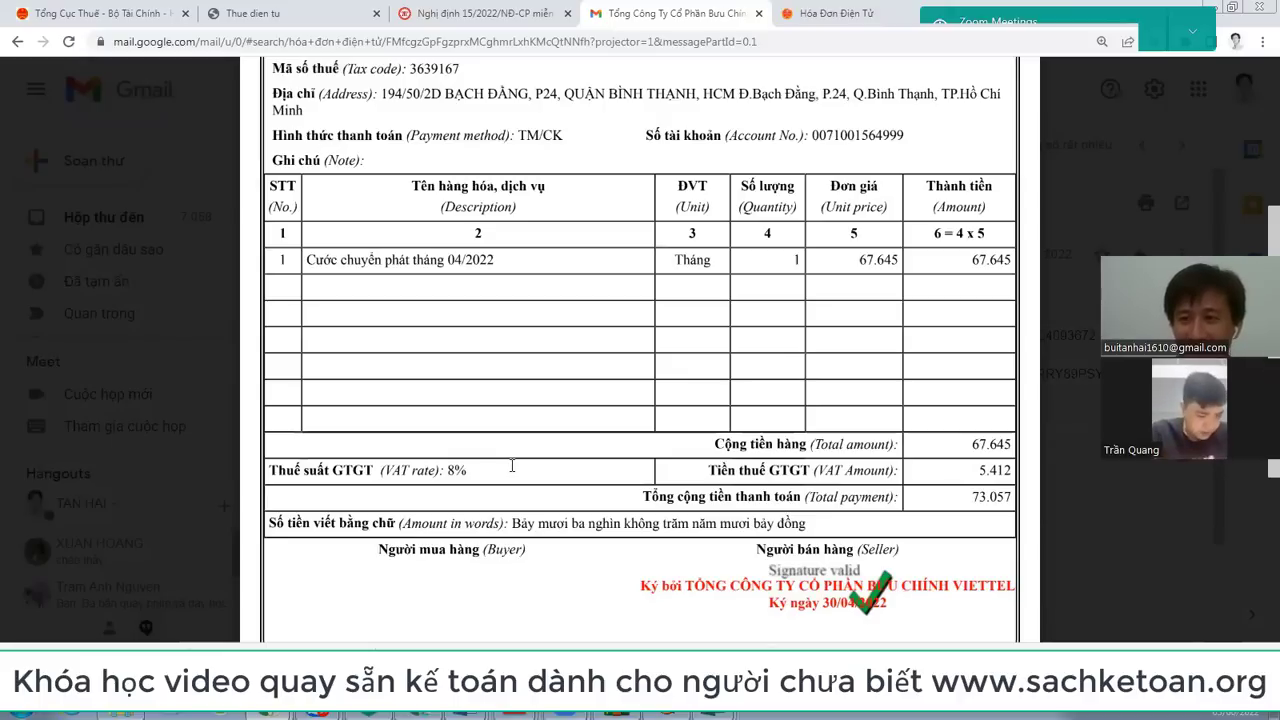
pyautogui.scroll(3, 512, 467)
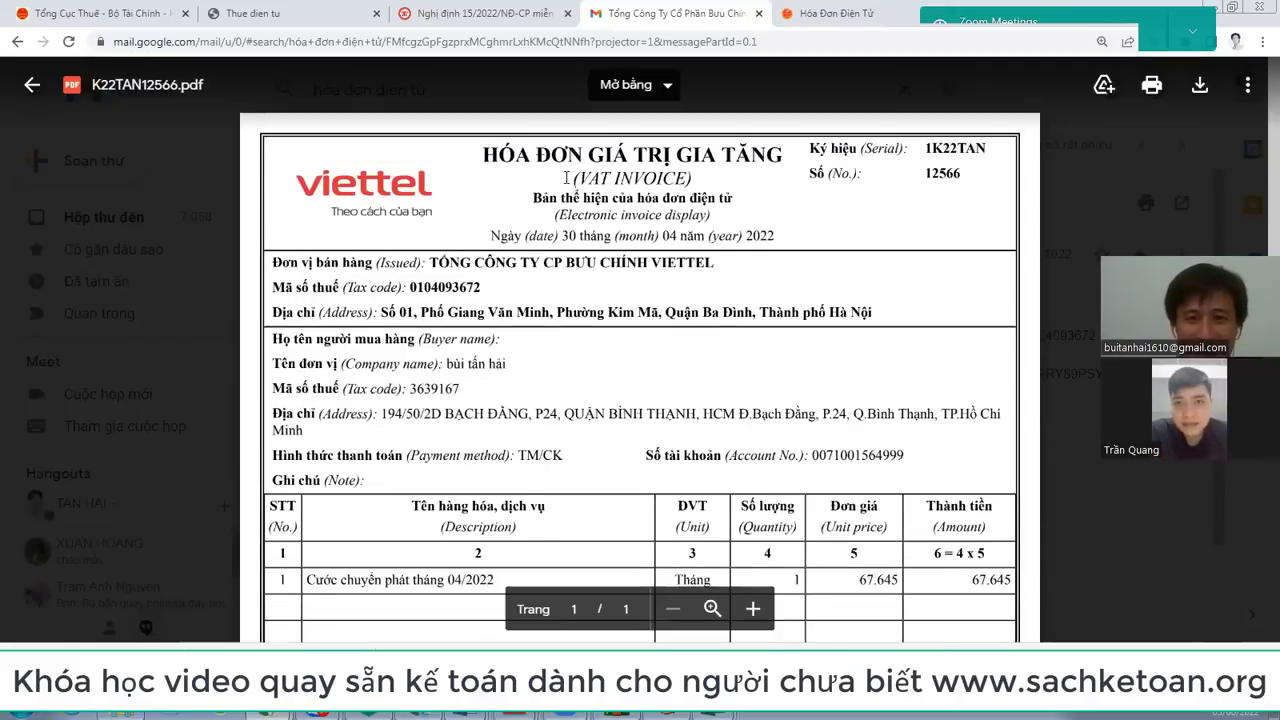
pyautogui.scroll(-5, 566, 177)
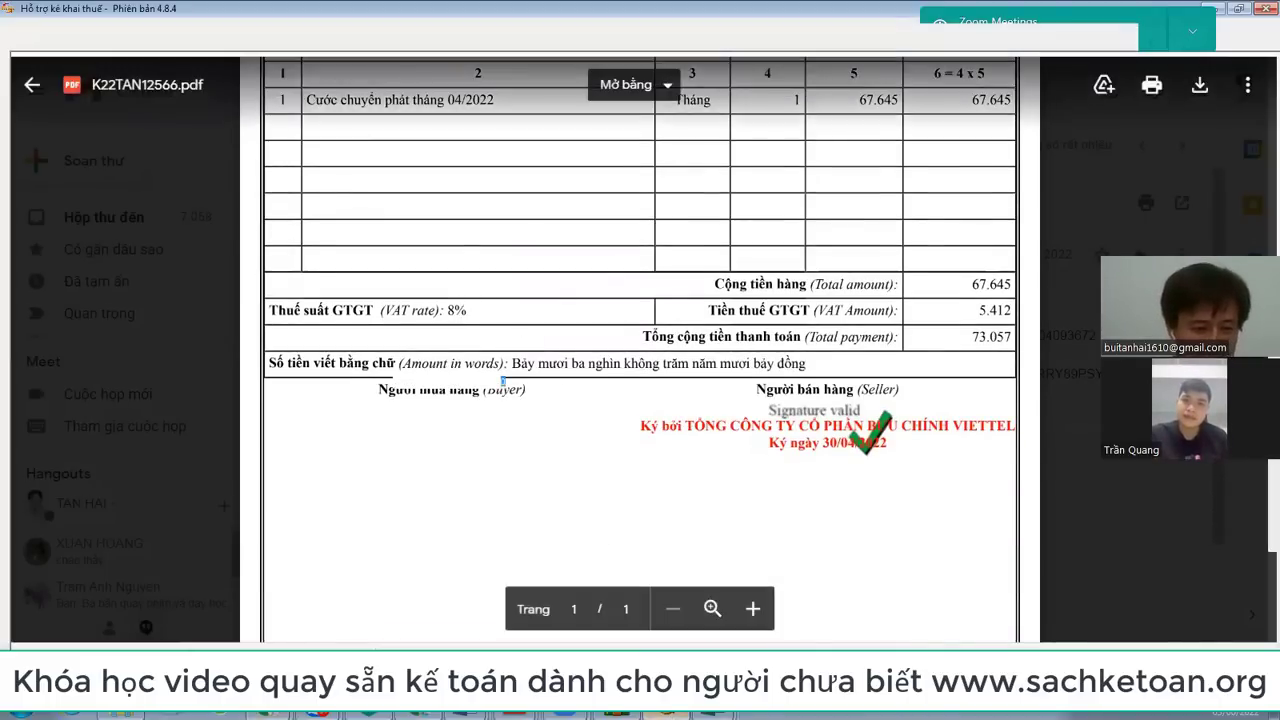
# Step: Compare HTKK's PL 43/2022/QH15 appendix with the invoice PDF, then bring up Bang ke mua vao
pyautogui.hotkey('alt', 'Tab')
pyautogui.click(205, 646)
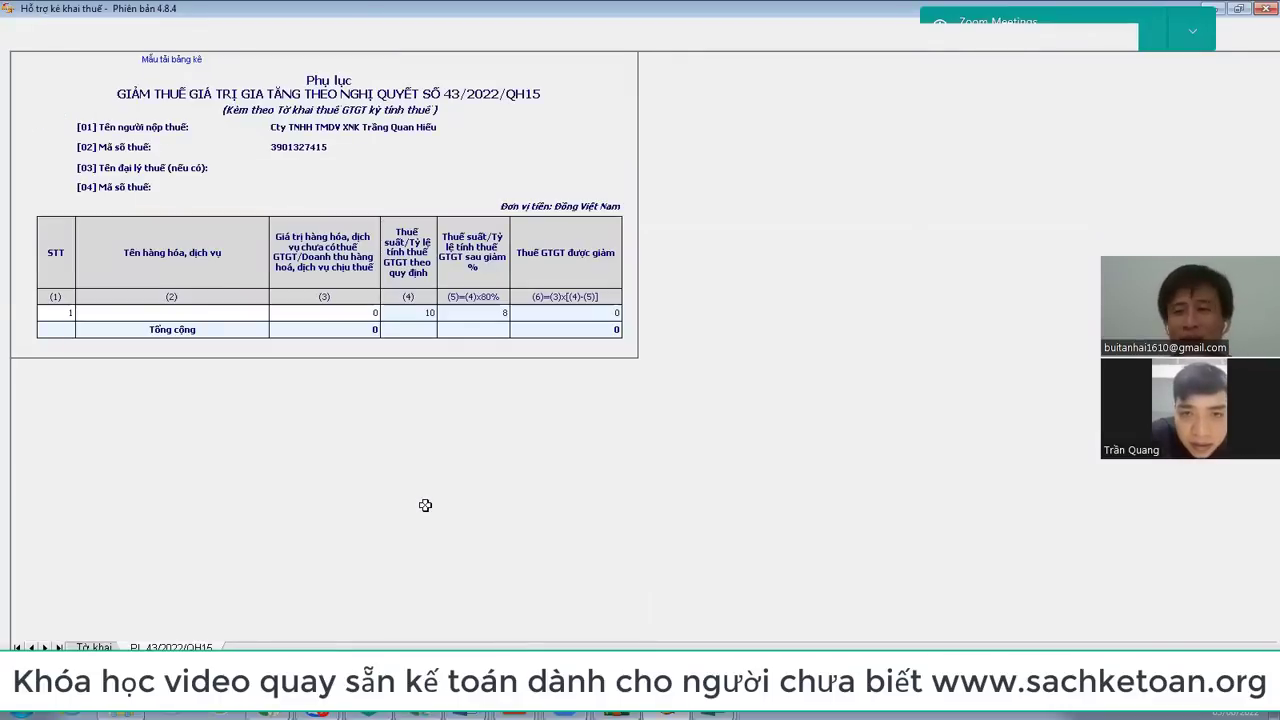
pyautogui.hotkey('alt', 'Tab')
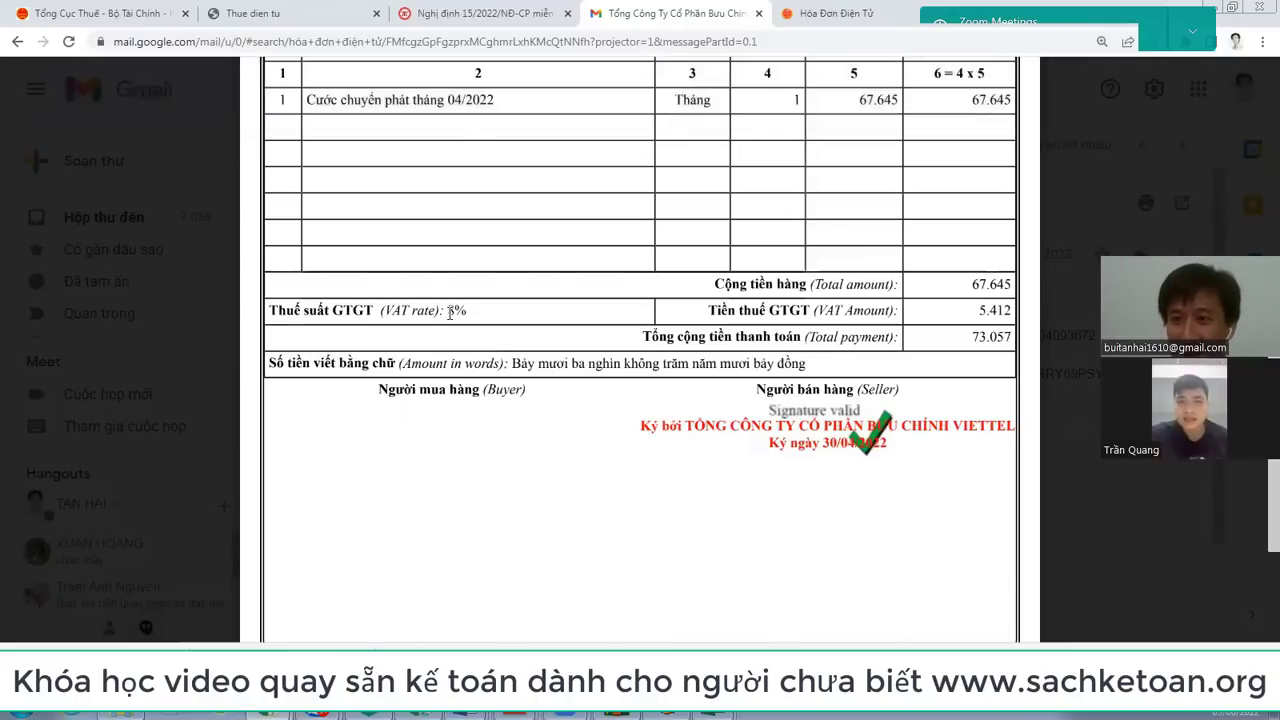
pyautogui.scroll(5, 449, 312)
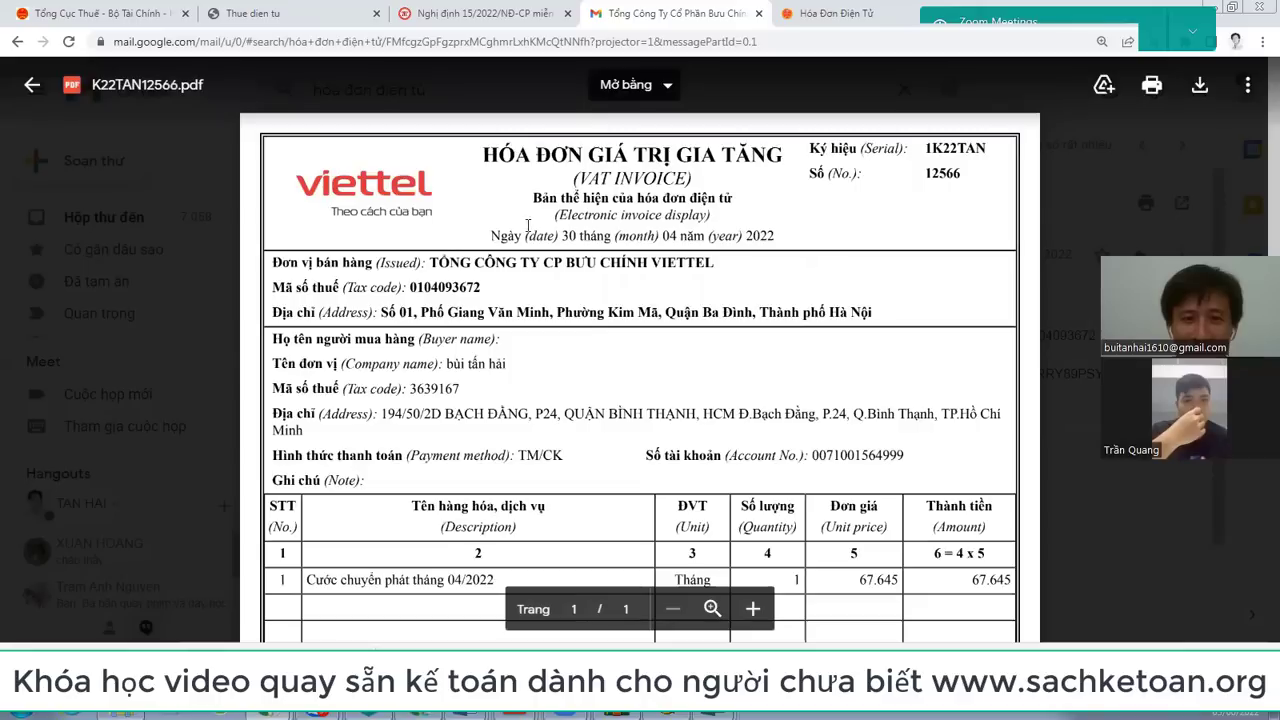
pyautogui.scroll(-3, 931, 388)
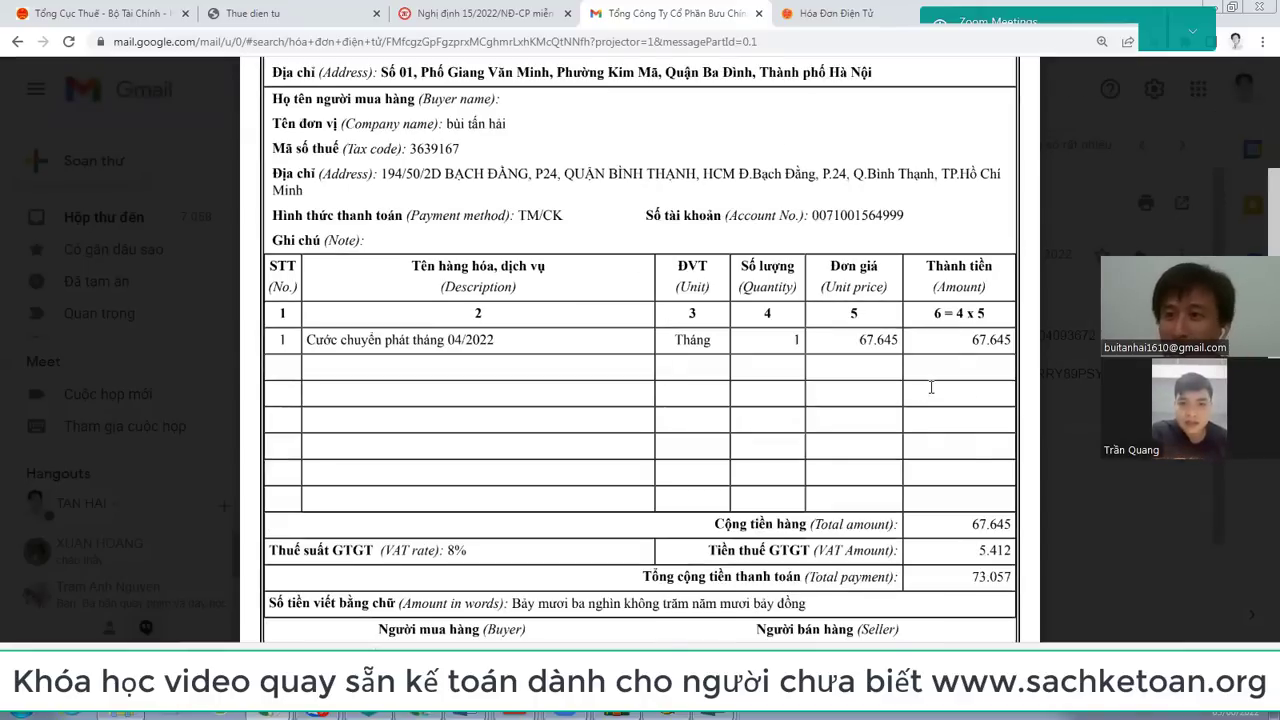
pyautogui.hotkey('alt', 'Tab')
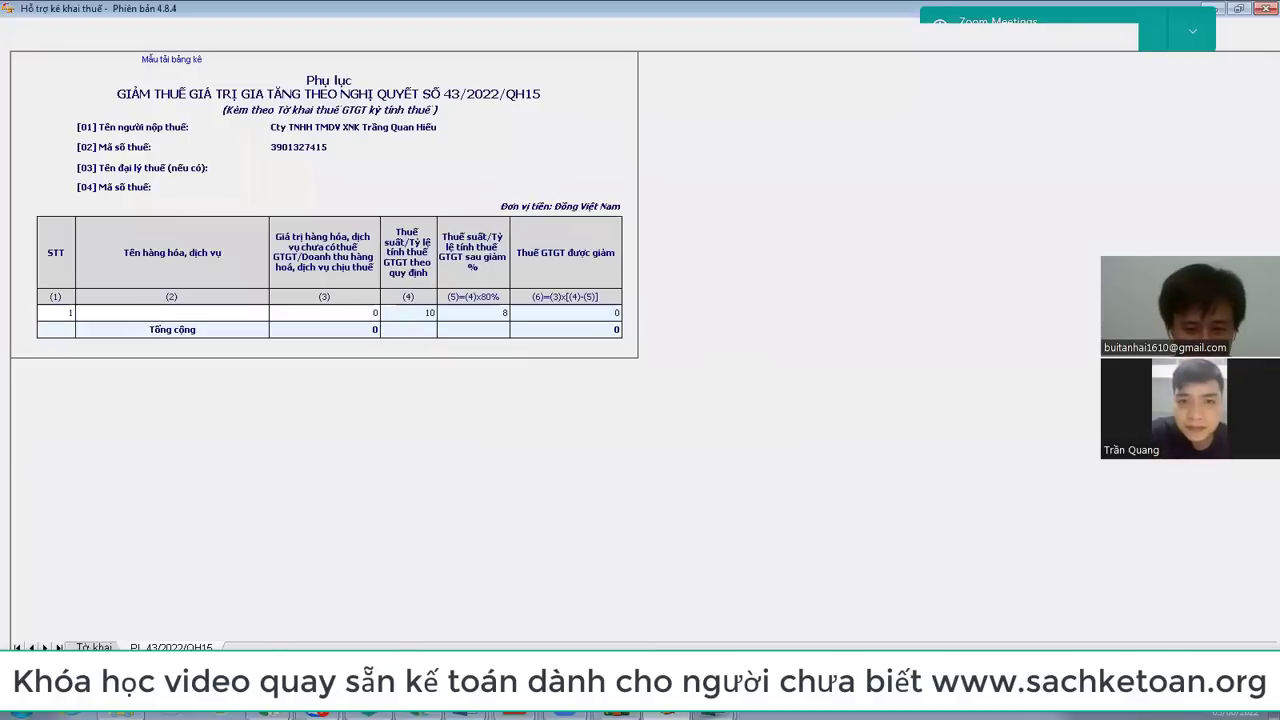
pyautogui.moveTo(716, 714)
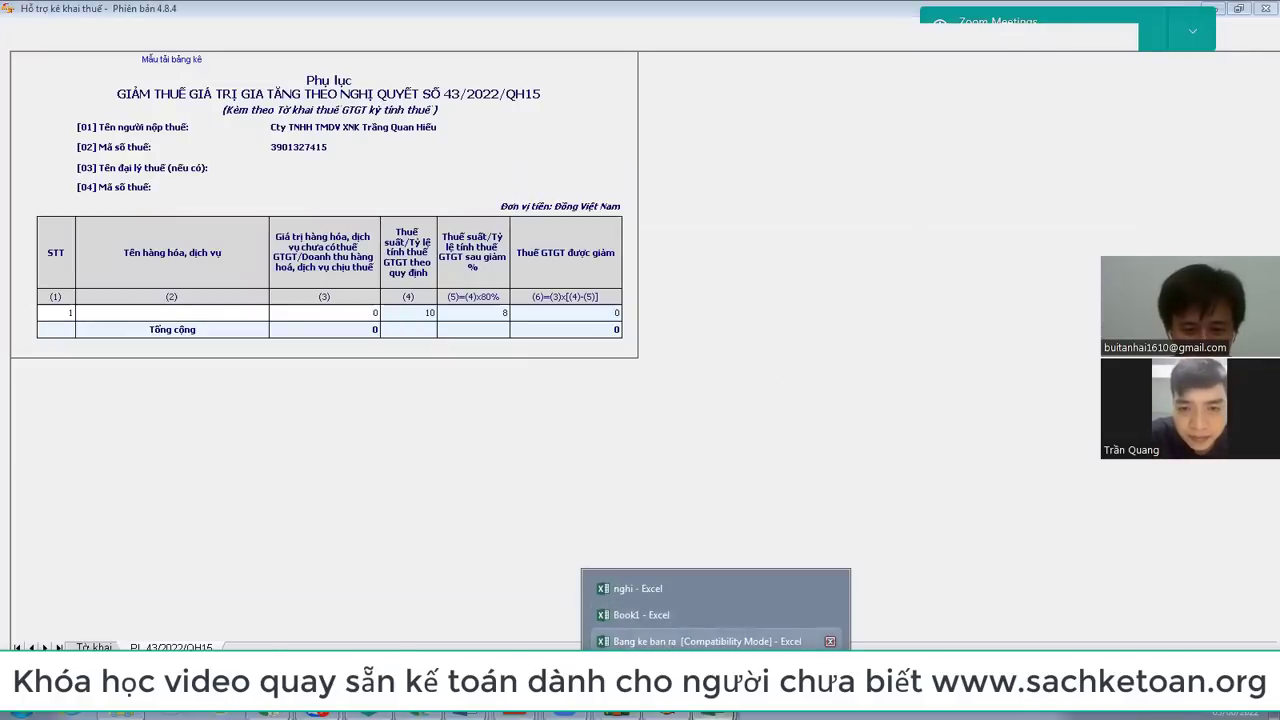
pyautogui.click(665, 641)
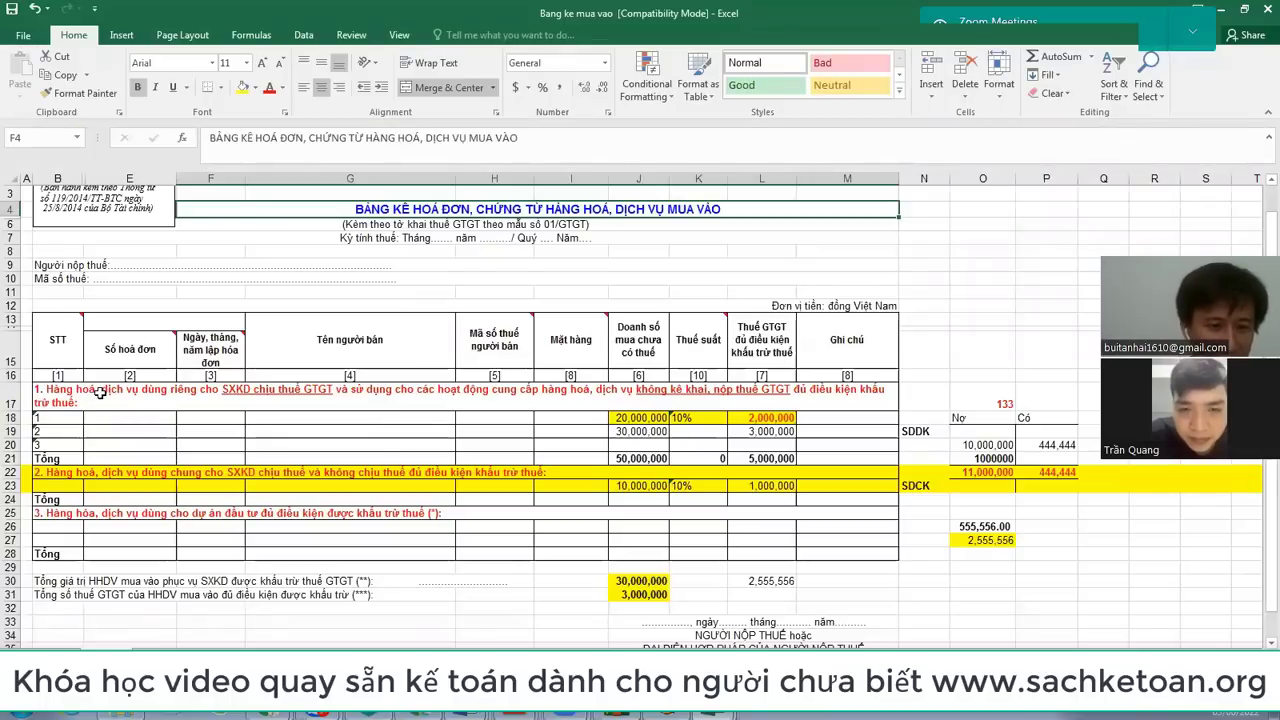
# Step: Review ledger rows 17–26: section 1 at 50,000,000 with 5,000,000 VAT, section 2 at 10,000,000
pyautogui.moveTo(6, 397); pyautogui.dragTo(6, 447)
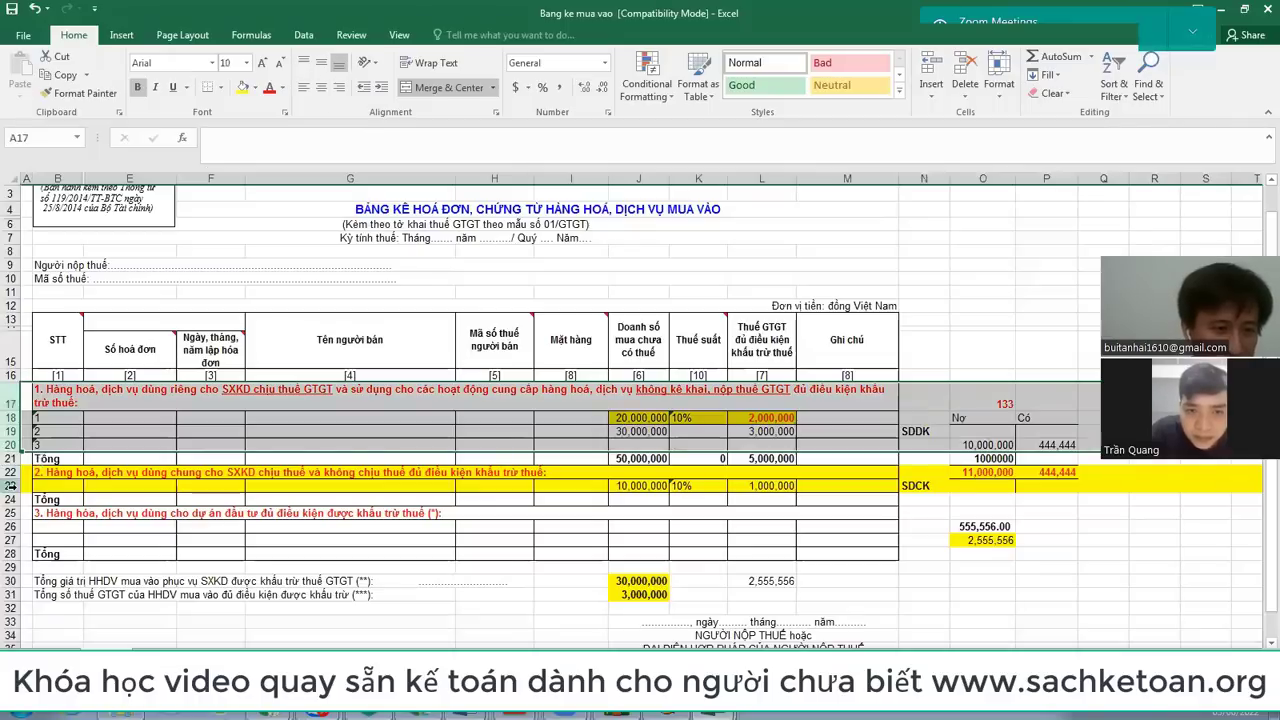
pyautogui.moveTo(8, 472); pyautogui.dragTo(6, 530)
pyautogui.moveTo(8, 398); pyautogui.dragTo(8, 449)
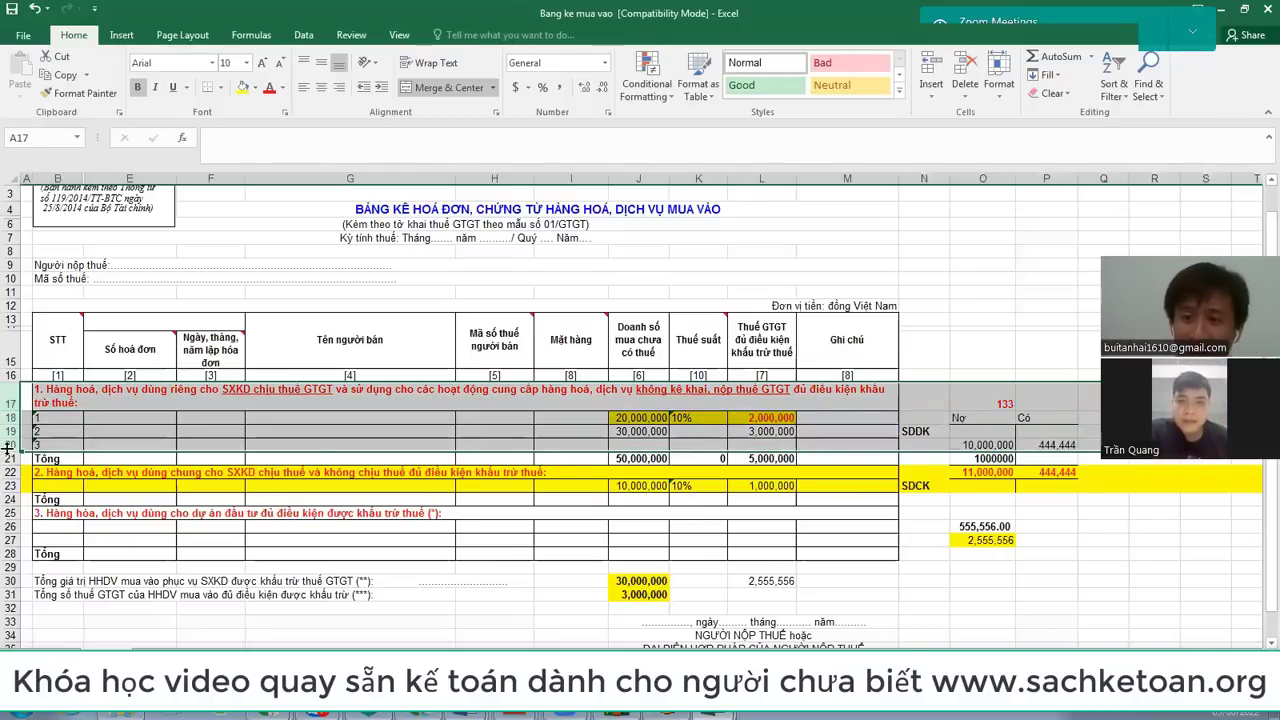
pyautogui.hotkey('alt', 'Tab')
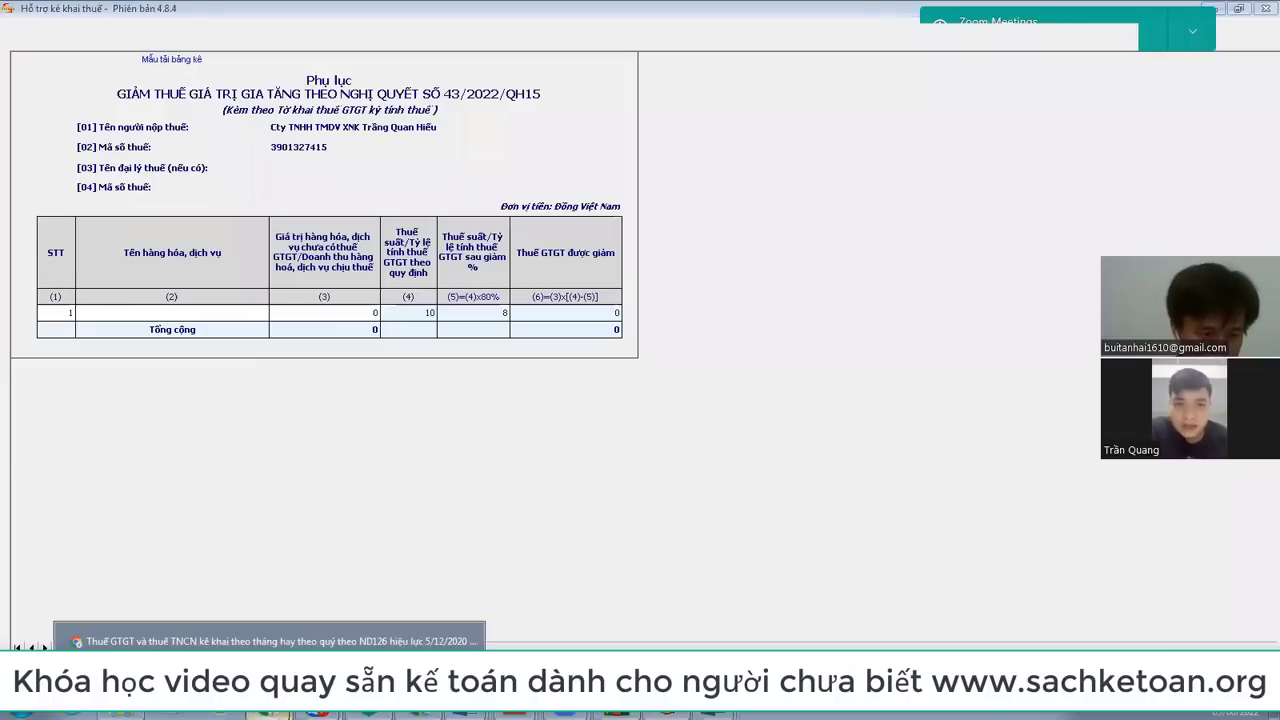
# Step: Highlight the 8% VAT rate on the invoice PDF in Gmail
pyautogui.click(270, 640)
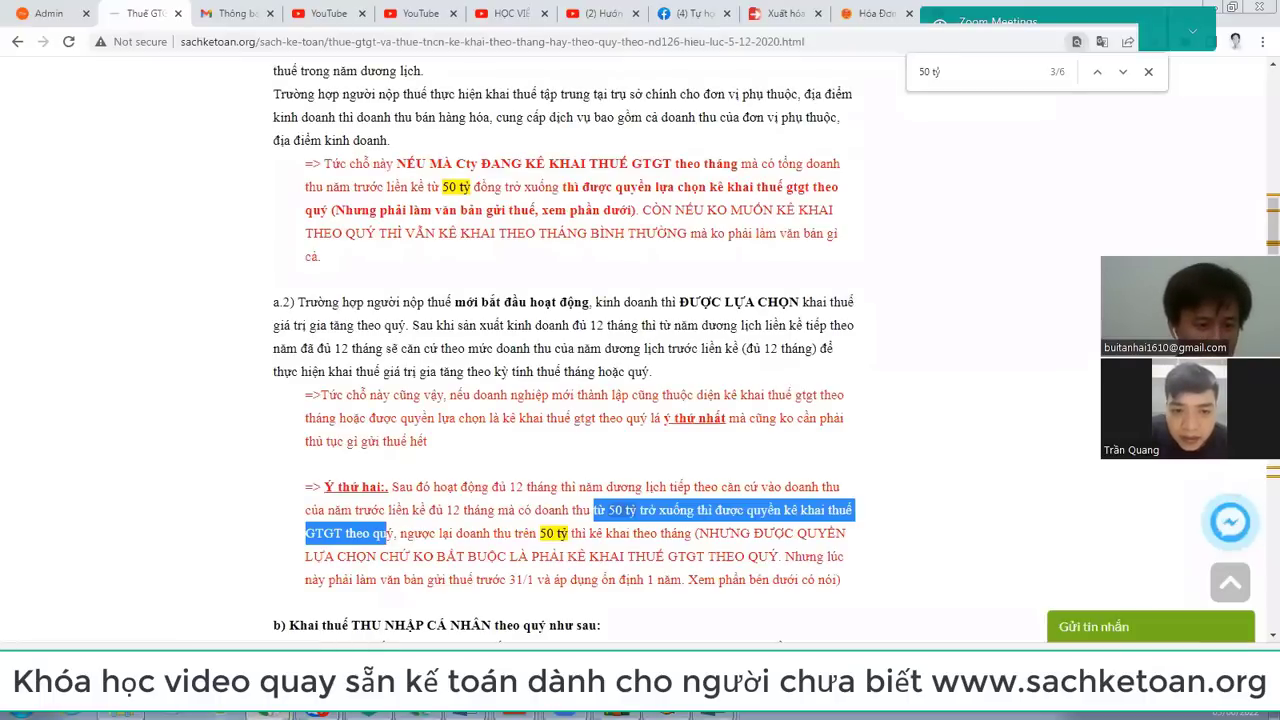
pyautogui.click(270, 635)
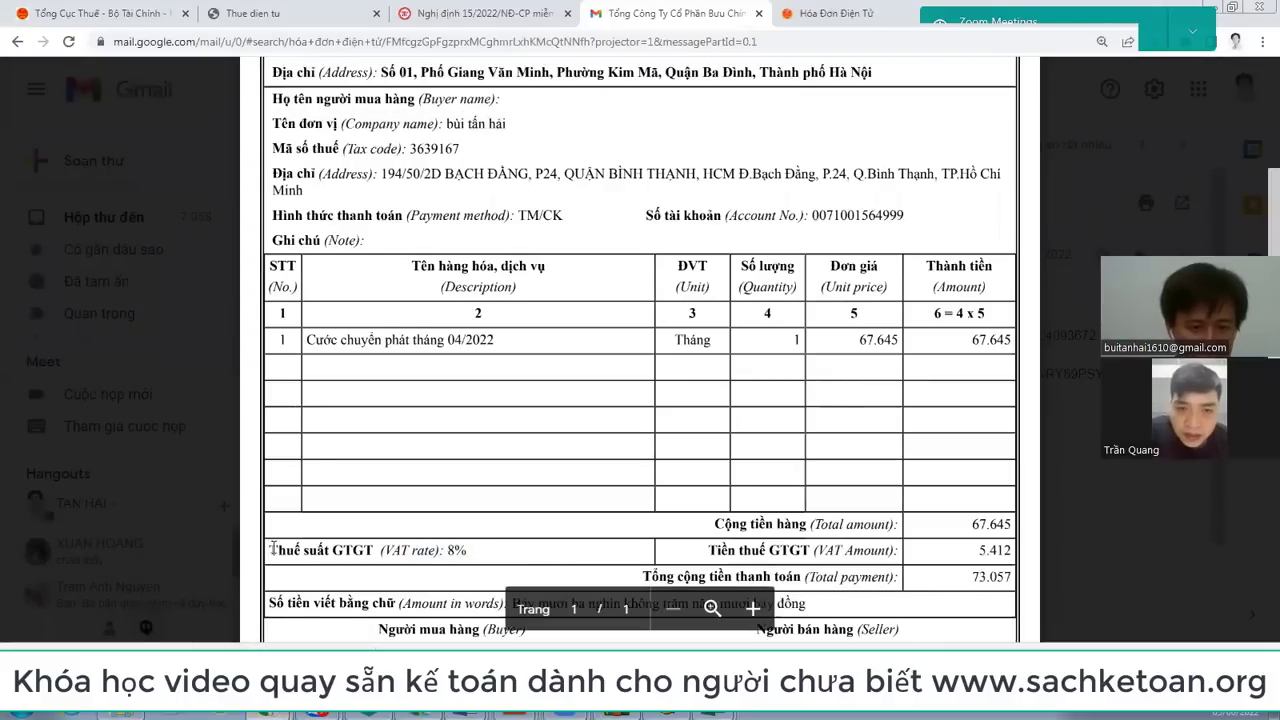
pyautogui.moveTo(270, 549); pyautogui.dragTo(476, 548)
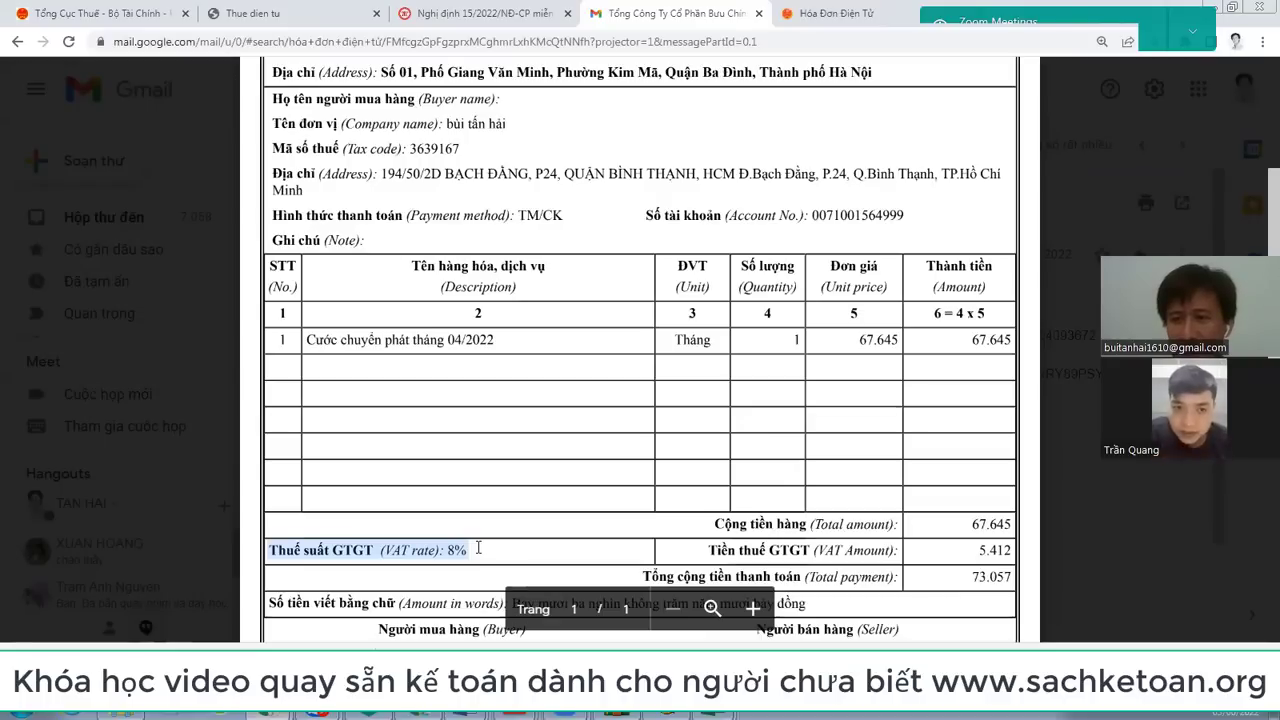
pyautogui.click(457, 556)
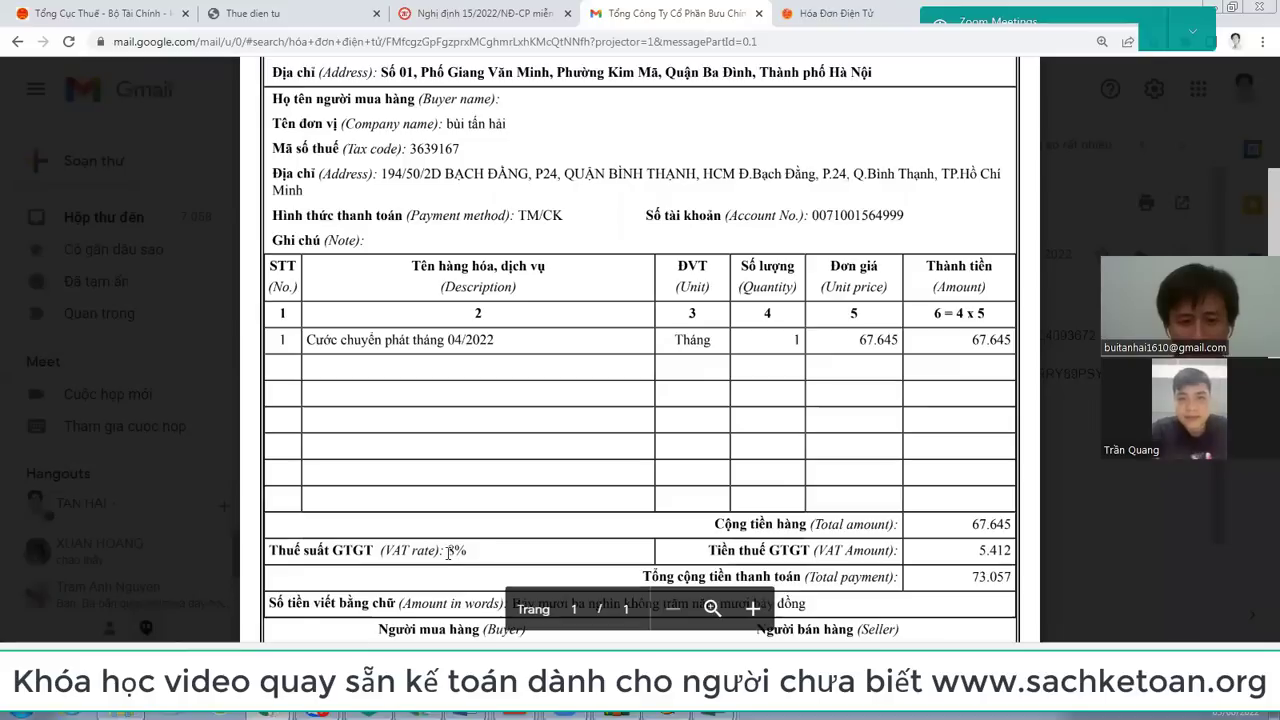
pyautogui.moveTo(451, 552); pyautogui.dragTo(500, 549)
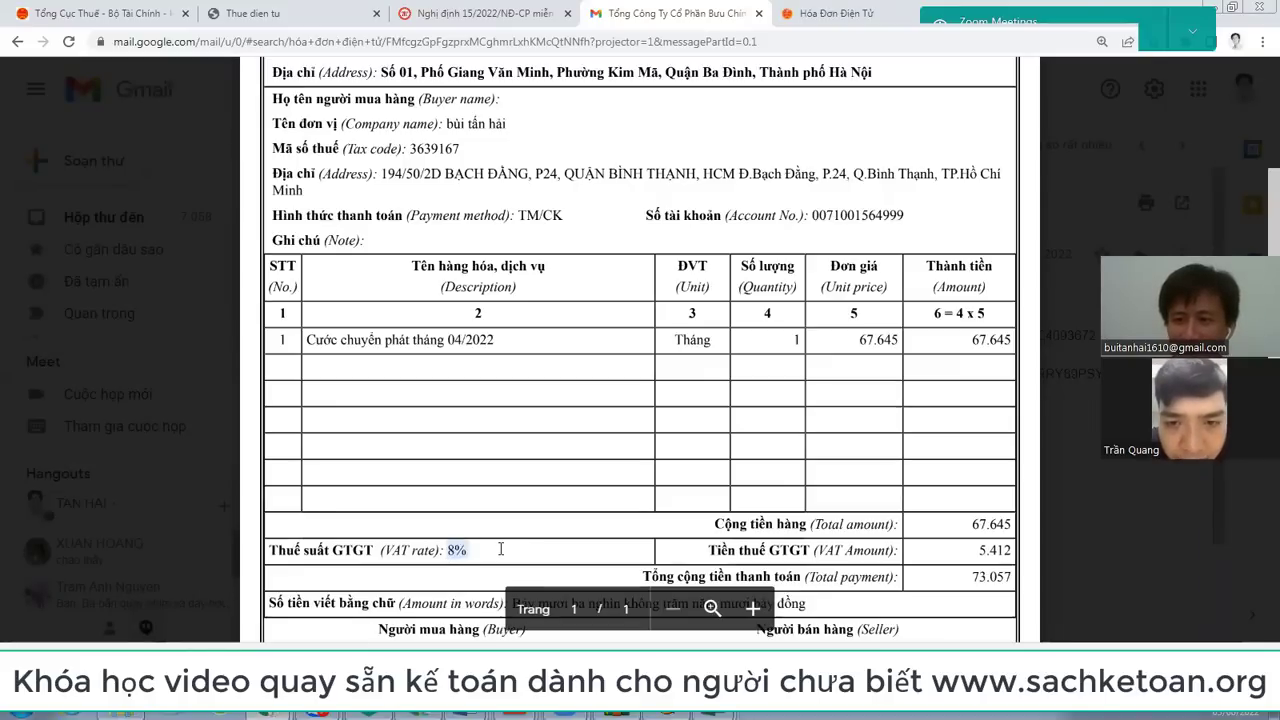
pyautogui.click(452, 548)
pyautogui.moveTo(452, 548); pyautogui.dragTo(487, 551)
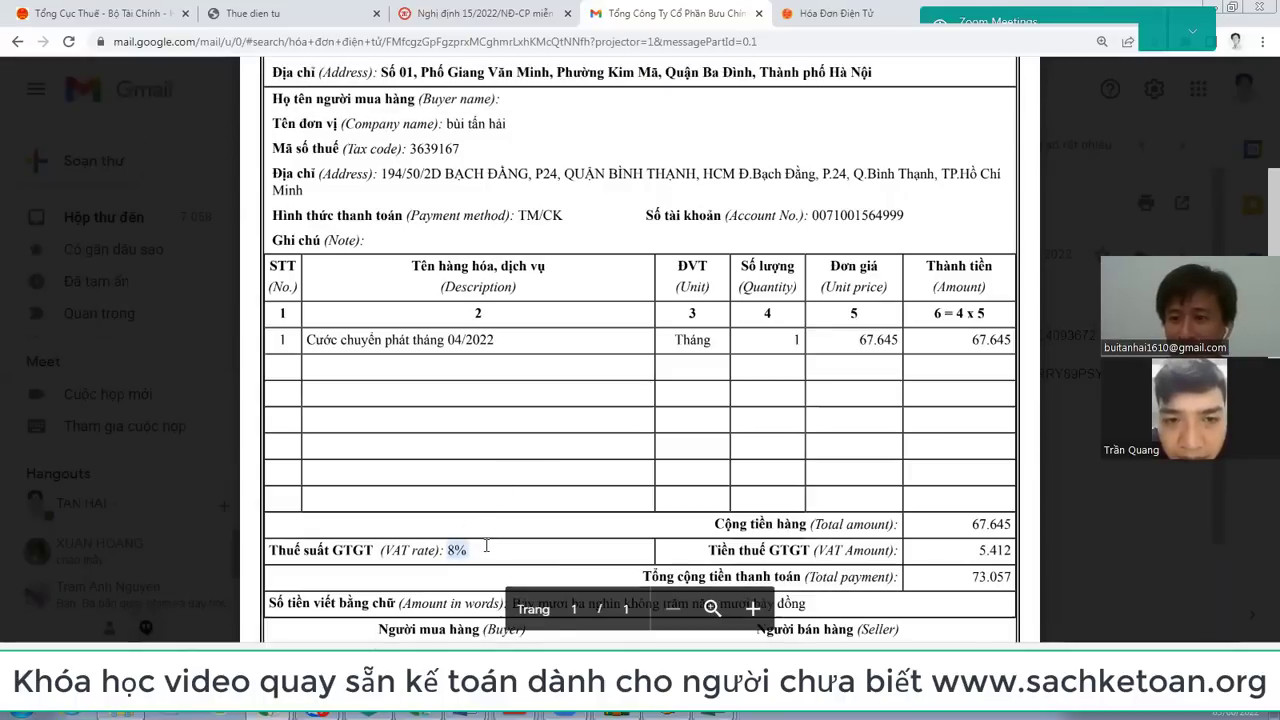
# Step: Check rows 17–20 of Bang ke mua vao, then return to the Book1 workbook
pyautogui.hotkey('alt', 'Tab')
pyautogui.hotkey('ctrl', 'f')
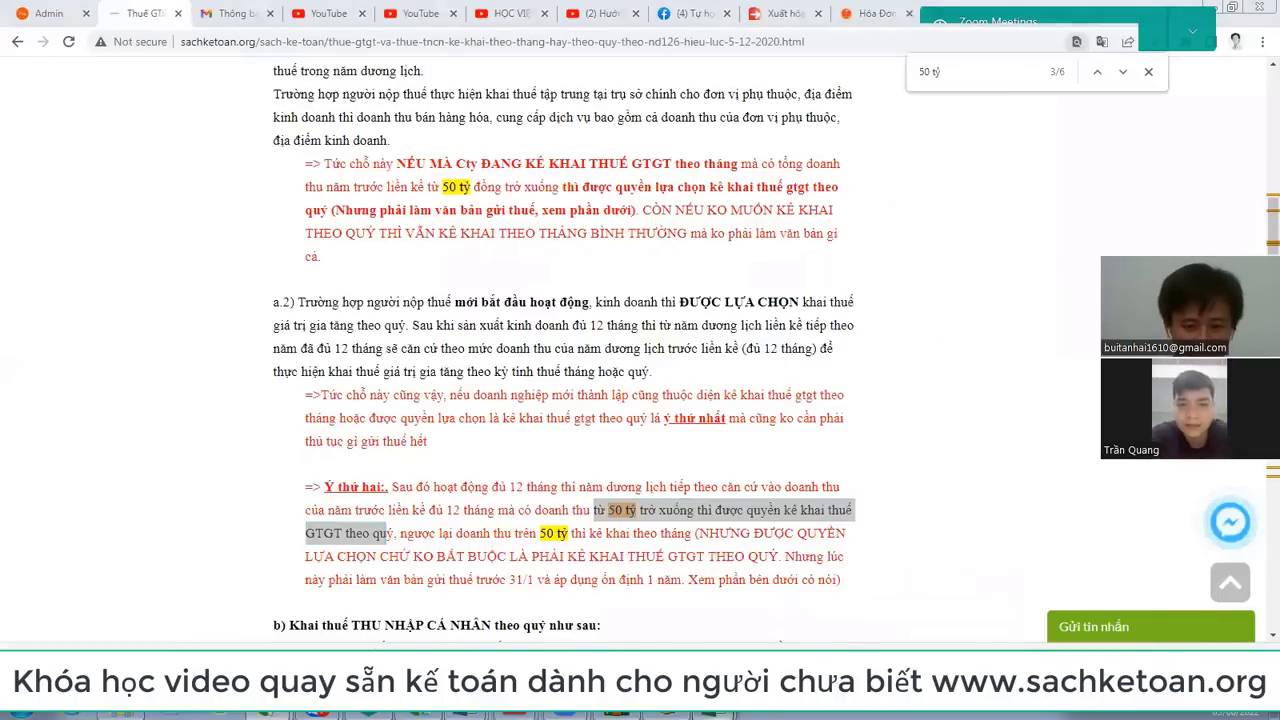
pyautogui.moveTo(688, 645)
pyautogui.click(688, 667)
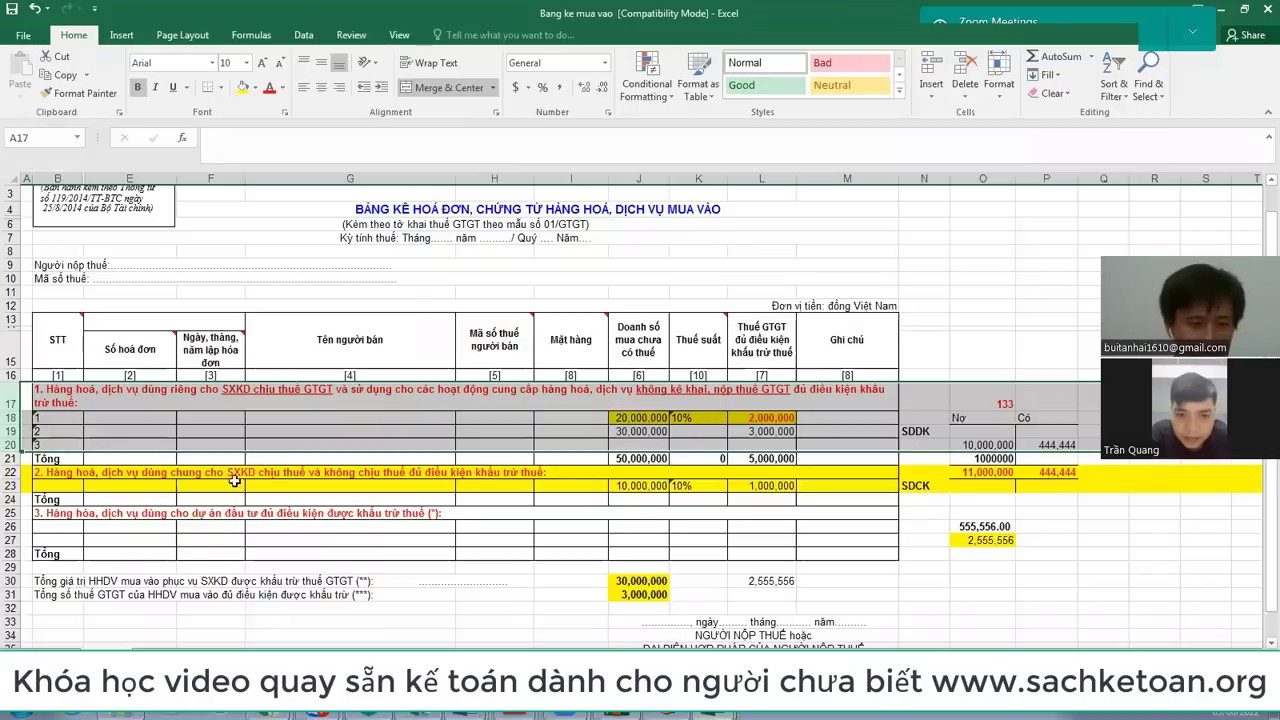
pyautogui.moveTo(13, 394); pyautogui.dragTo(7, 449)
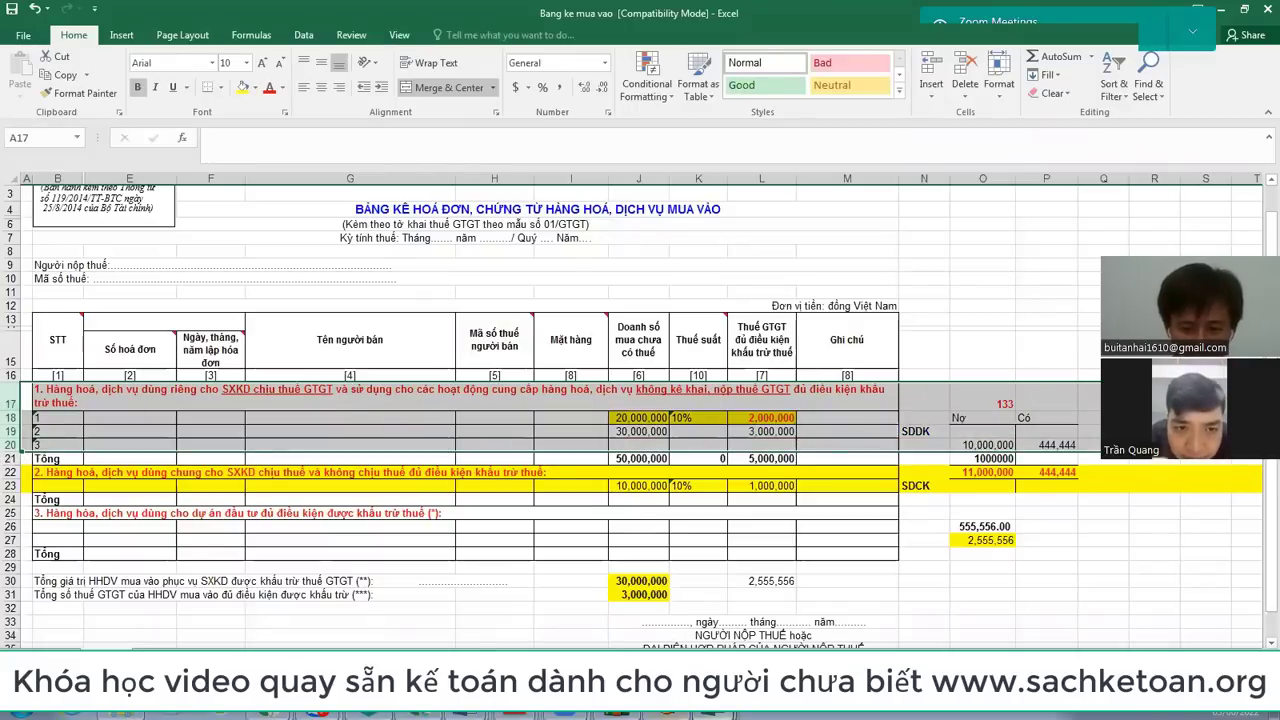
pyautogui.click(703, 714)
pyautogui.click(641, 615)
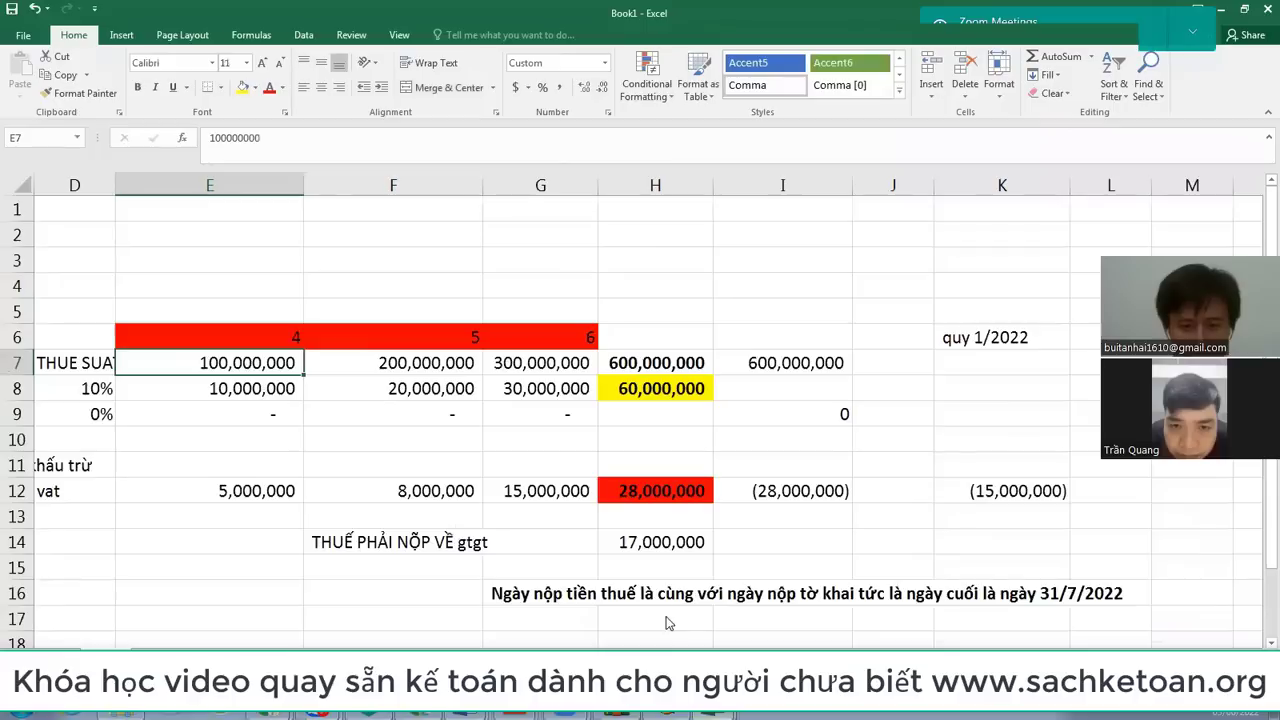
# Step: Merge E5:G5 and enter the heading QUÝ 2
pyautogui.click(233, 494)
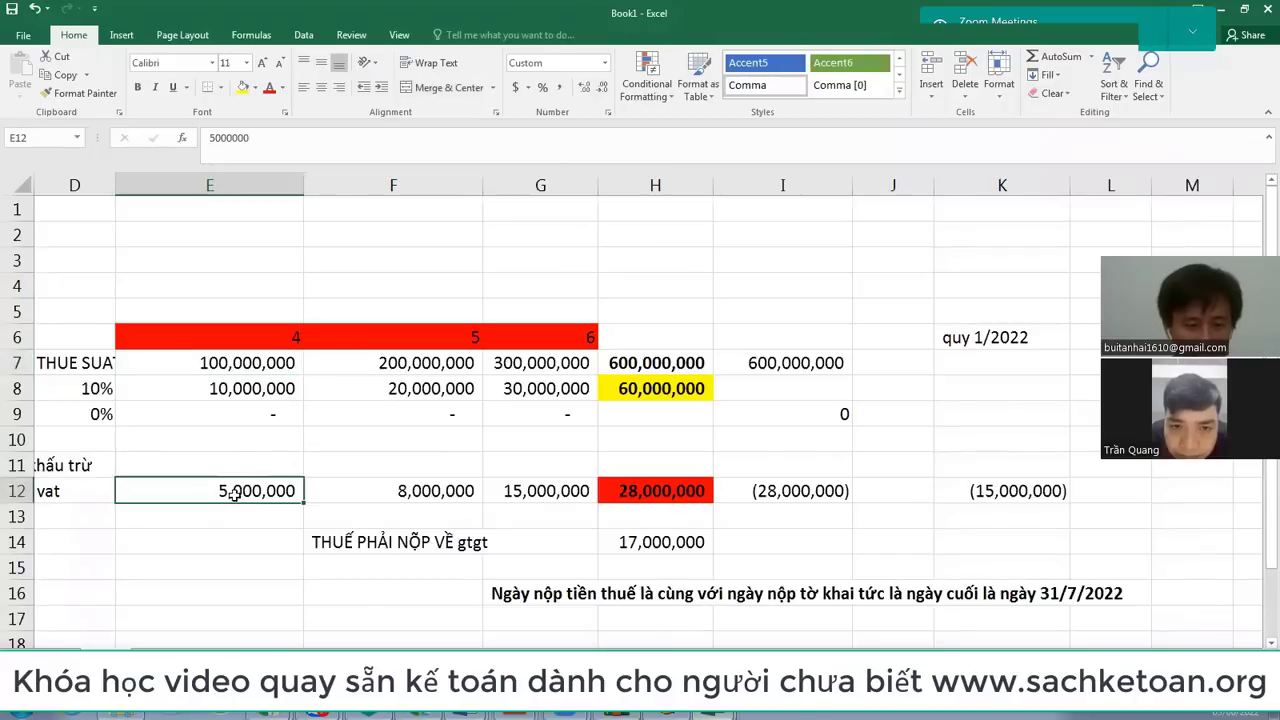
pyautogui.moveTo(276, 310); pyautogui.dragTo(528, 297)
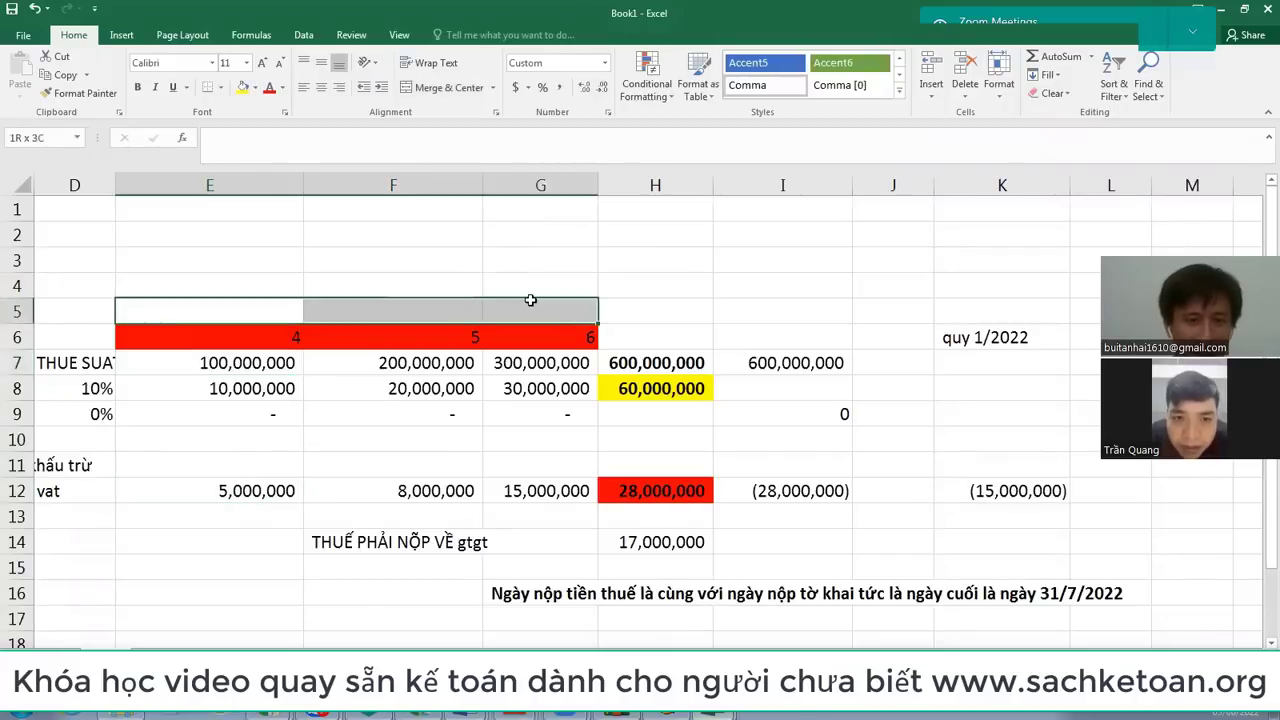
pyautogui.click(449, 87)
pyautogui.write('Ý 2')
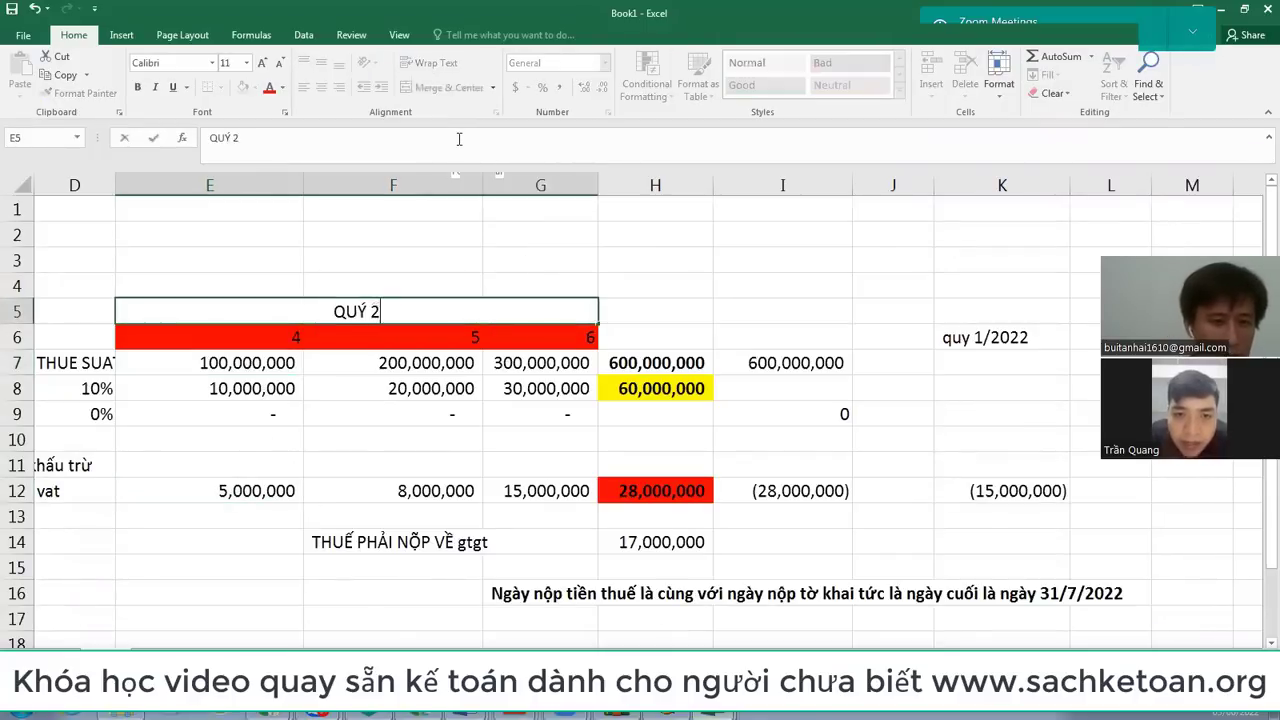
pyautogui.press('Return')
# Step: Check the Q2 VAT amounts 5,000,000, 8,000,000 and 15,000,000 in E12:G12, then select E11
pyautogui.click(250, 481)
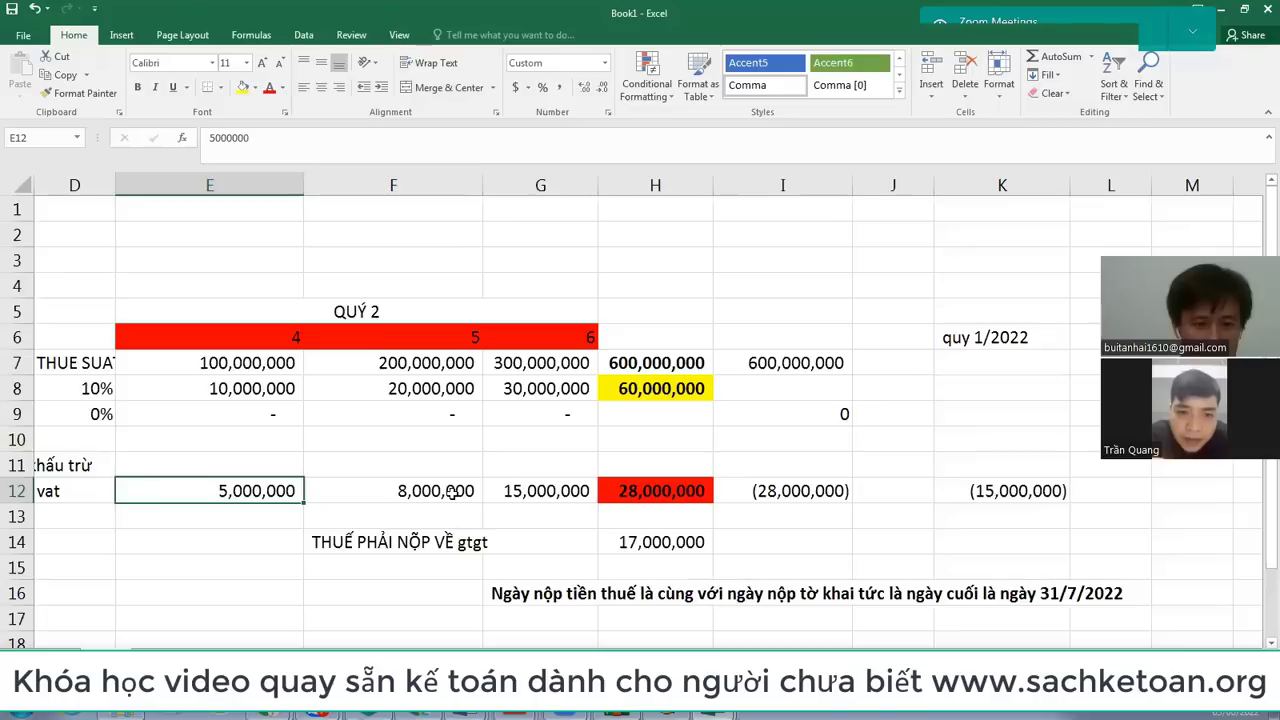
pyautogui.click(452, 491)
pyautogui.click(572, 491)
pyautogui.click(234, 458)
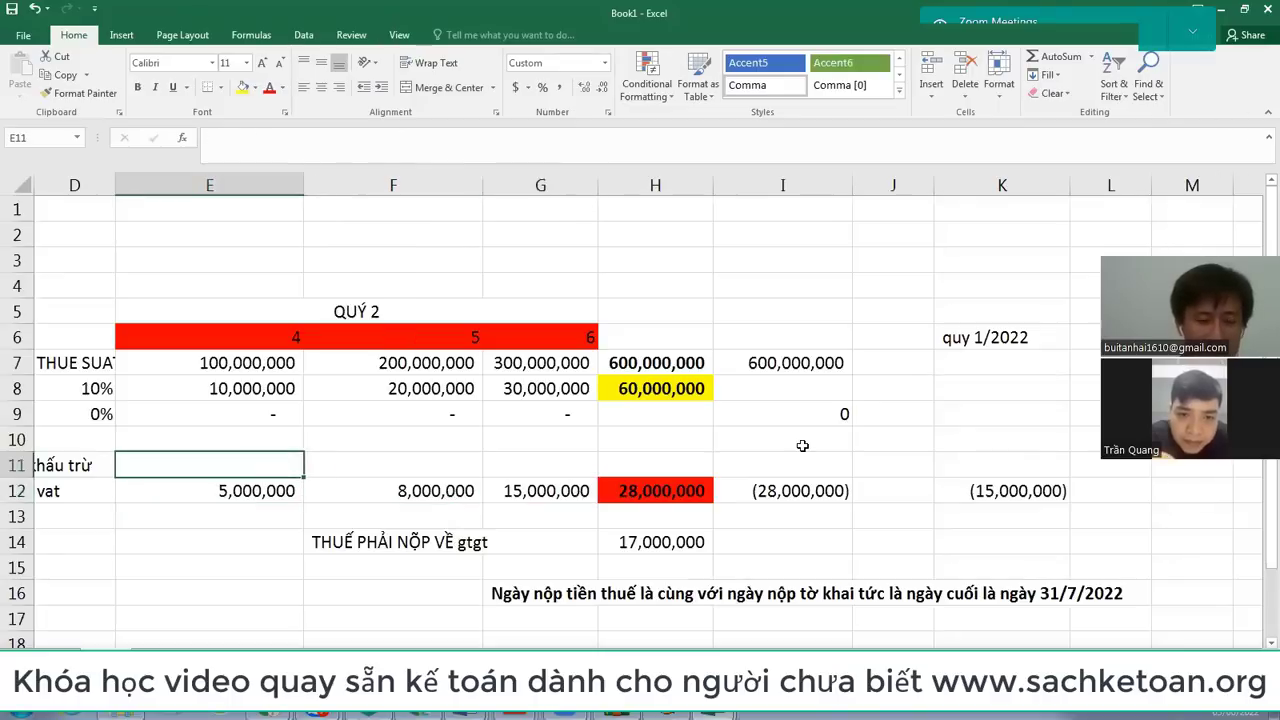
pyautogui.hscroll(-3, 802, 445)
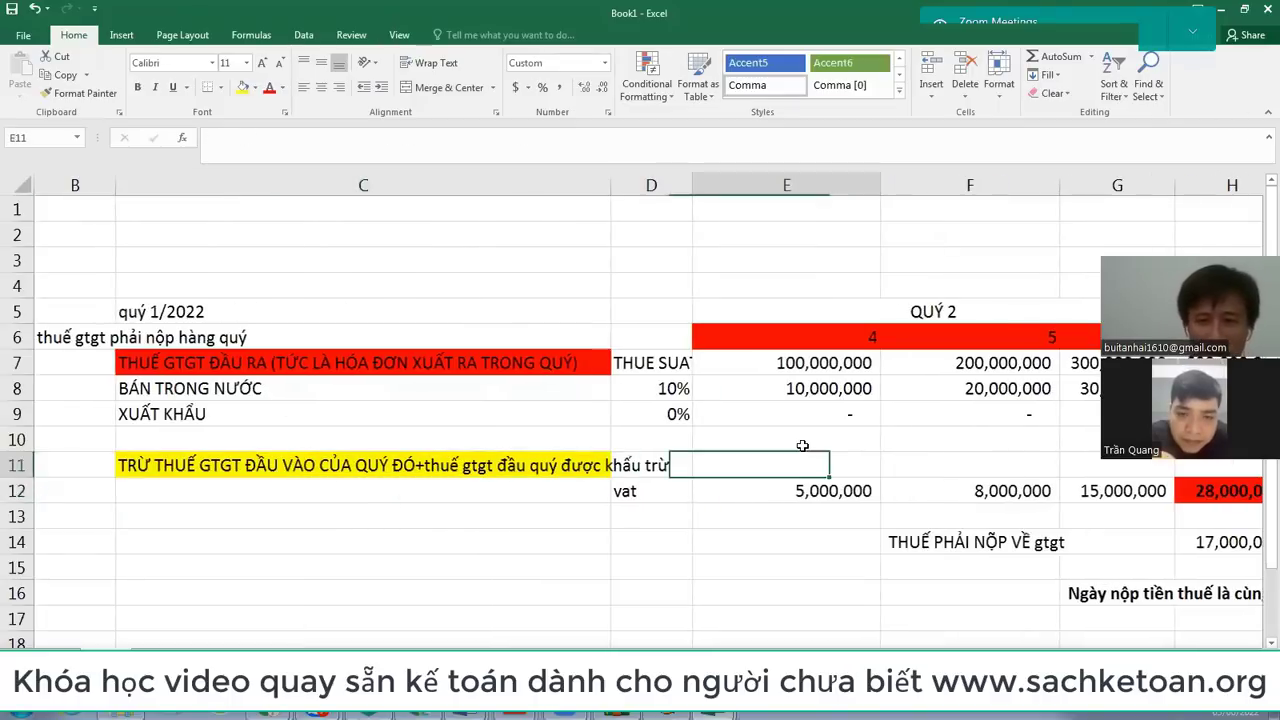
pyautogui.press('Right')
pyautogui.press('Right')
pyautogui.press('Left')
pyautogui.press('Left')
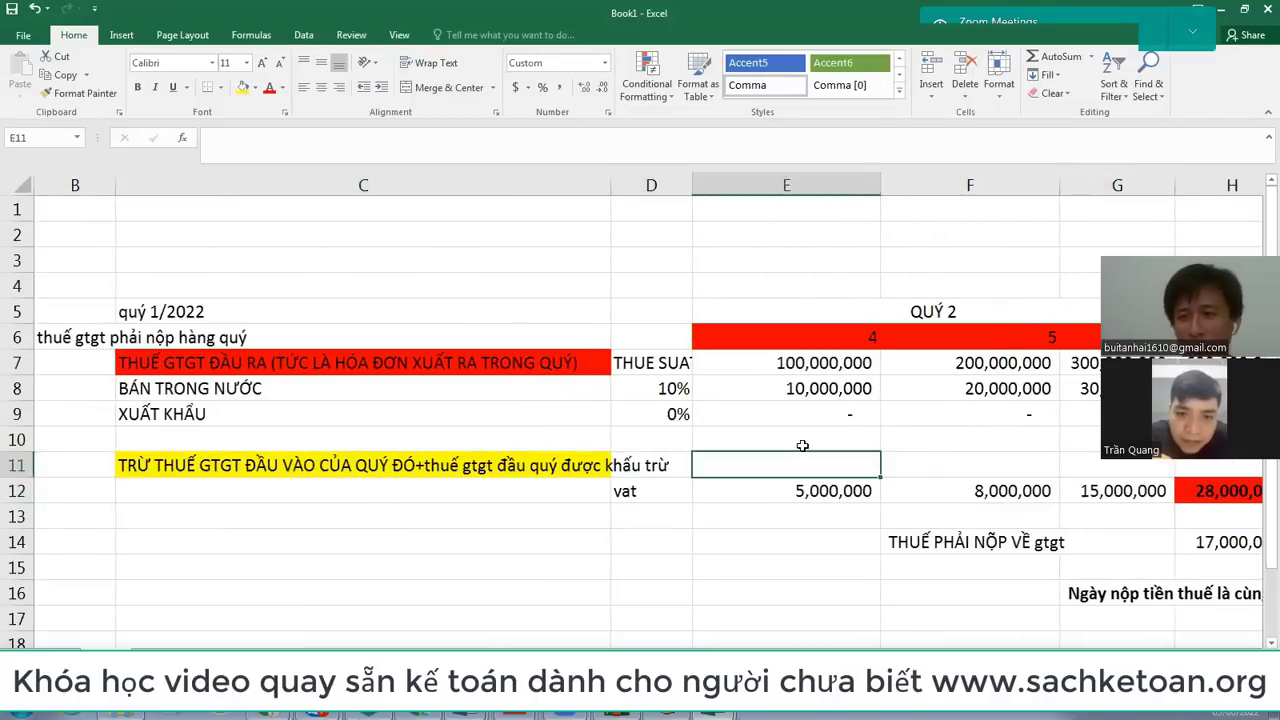
pyautogui.press('Right')
pyautogui.press('Right')
pyautogui.press('Right')
pyautogui.press('Right')
pyautogui.press('Left')
pyautogui.press('Left')
pyautogui.press('Left')
pyautogui.press('Left')
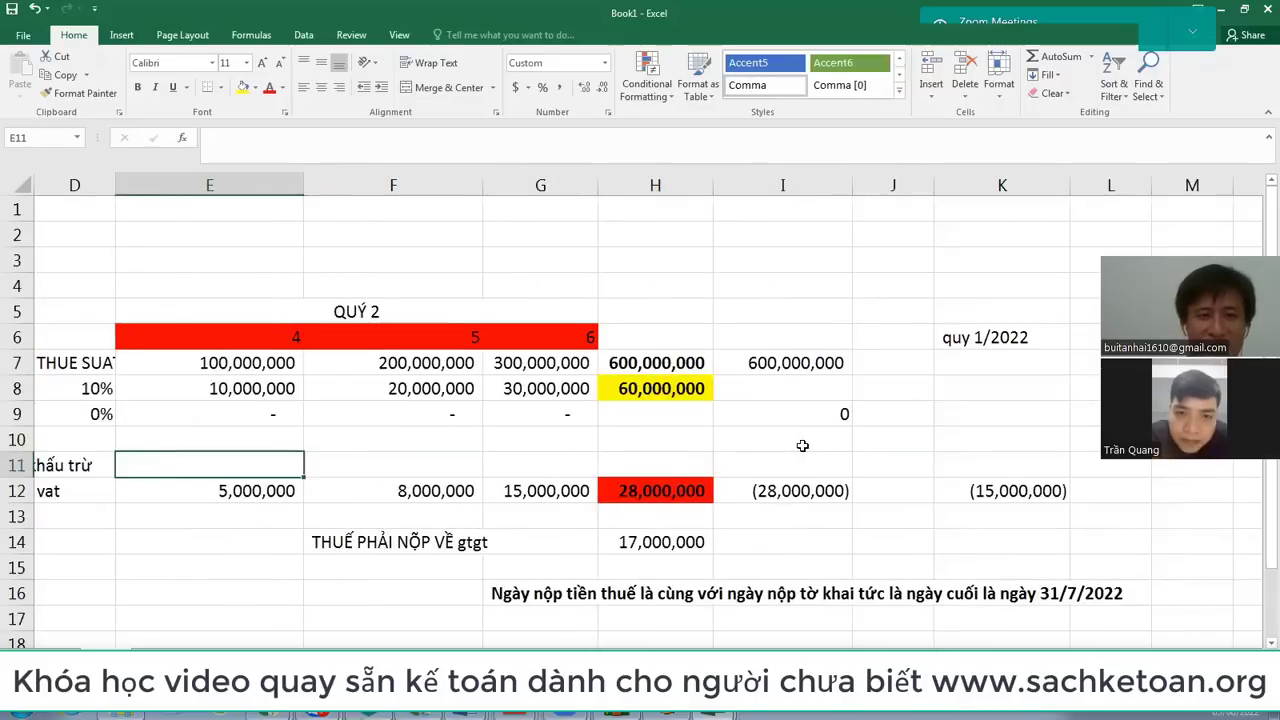
# Step: Enter 50,000,000 in E11 and 80,000,000 in F11, removing an extra zero from F11
pyautogui.write('50000000')
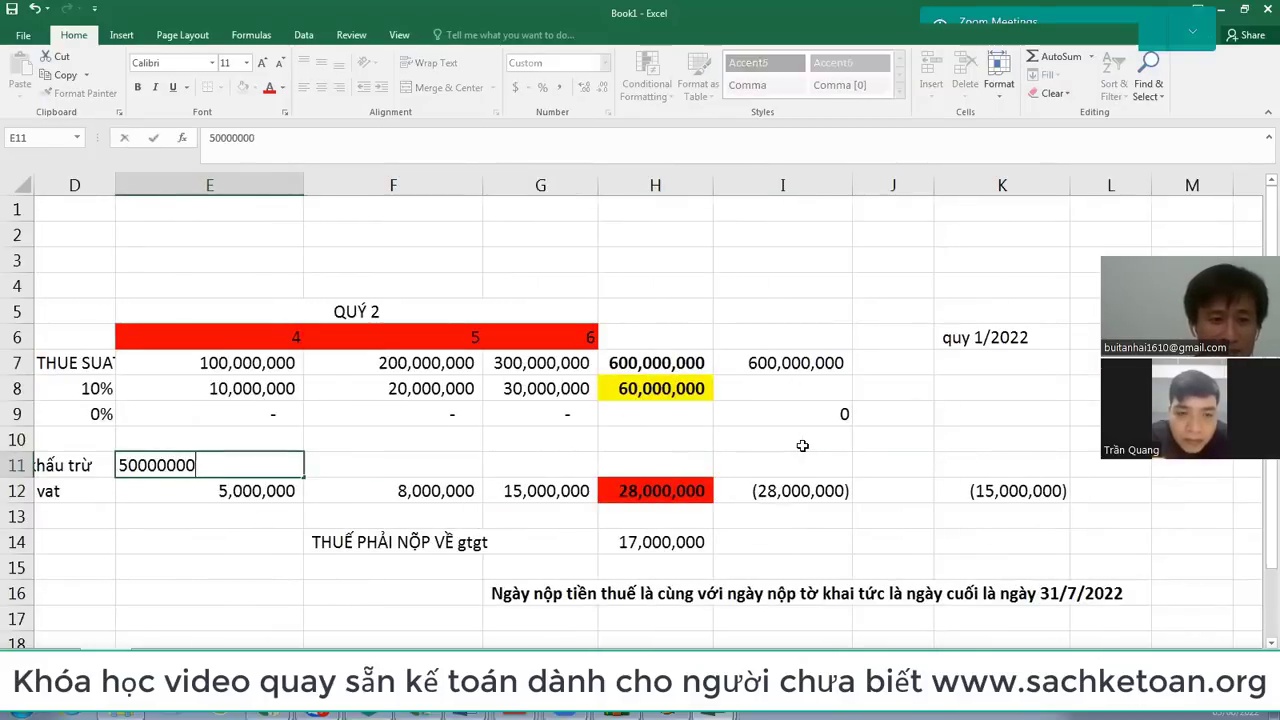
pyautogui.press('Tab')
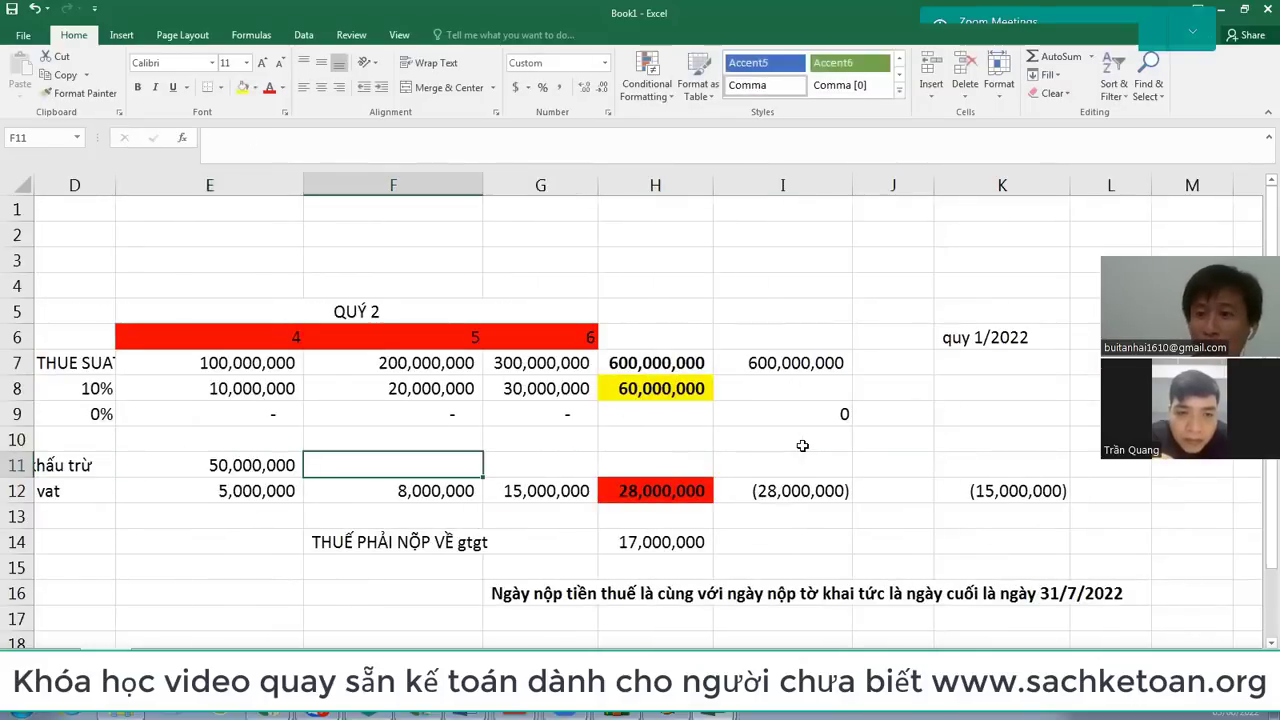
pyautogui.press('Left')
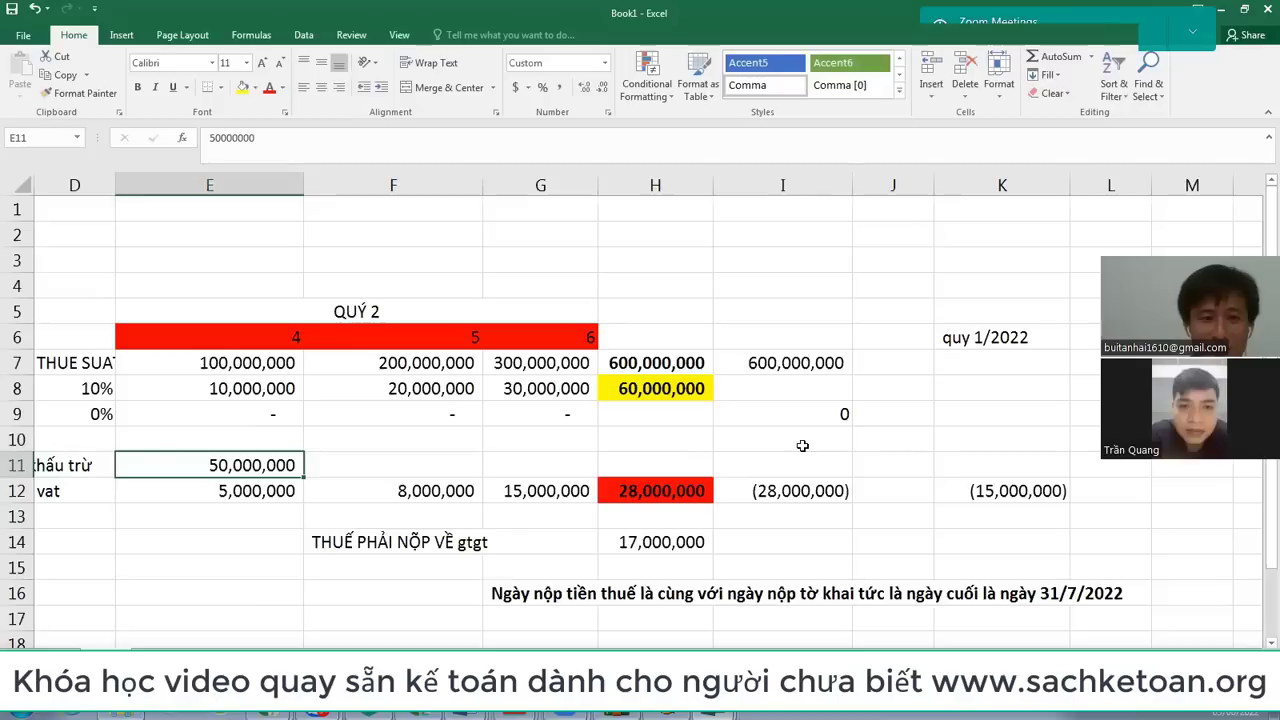
pyautogui.press('Down')
pyautogui.press('Right')
pyautogui.press('Up')
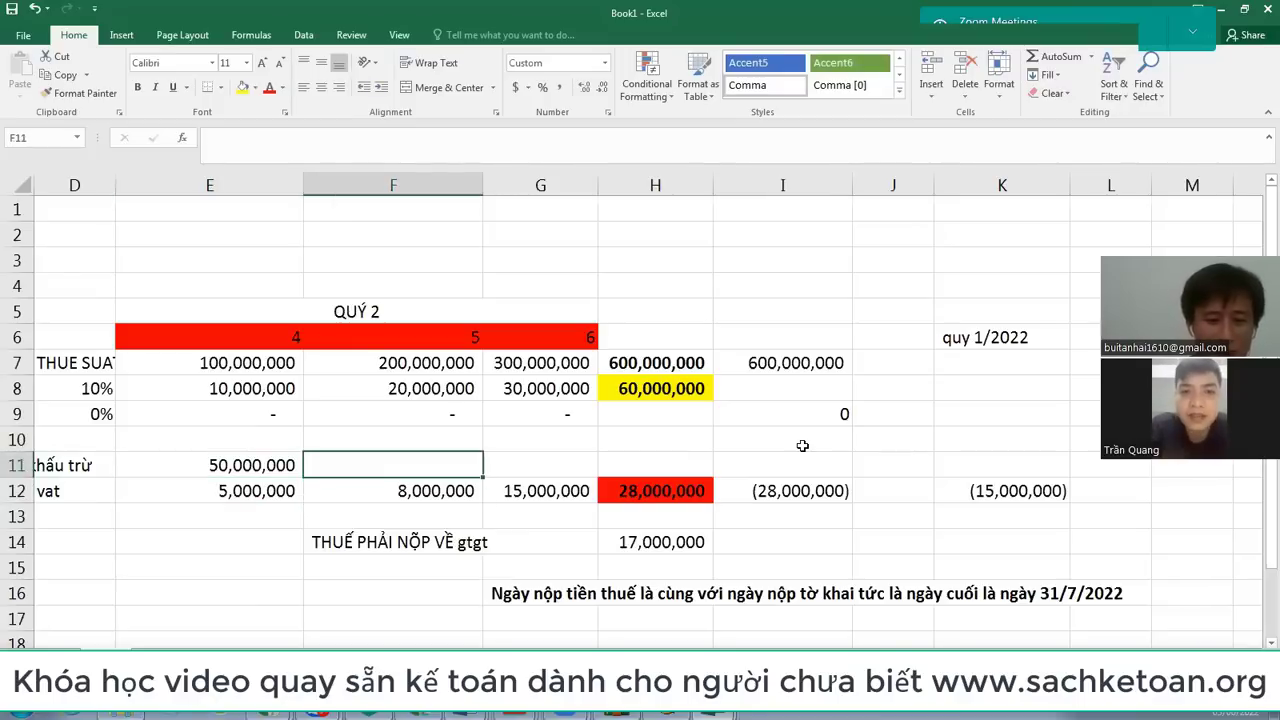
pyautogui.write('800000000')
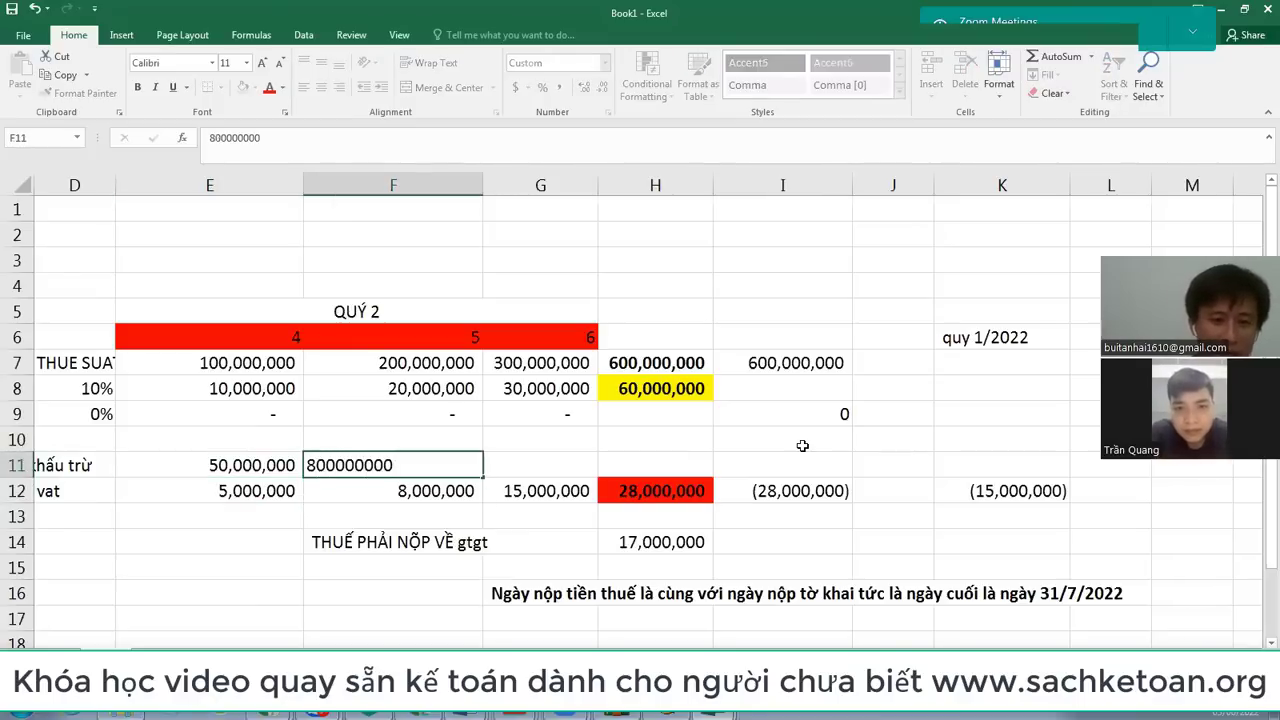
pyautogui.press('Tab')
pyautogui.press('Left')
pyautogui.press('F2')
pyautogui.press('BackSpace')
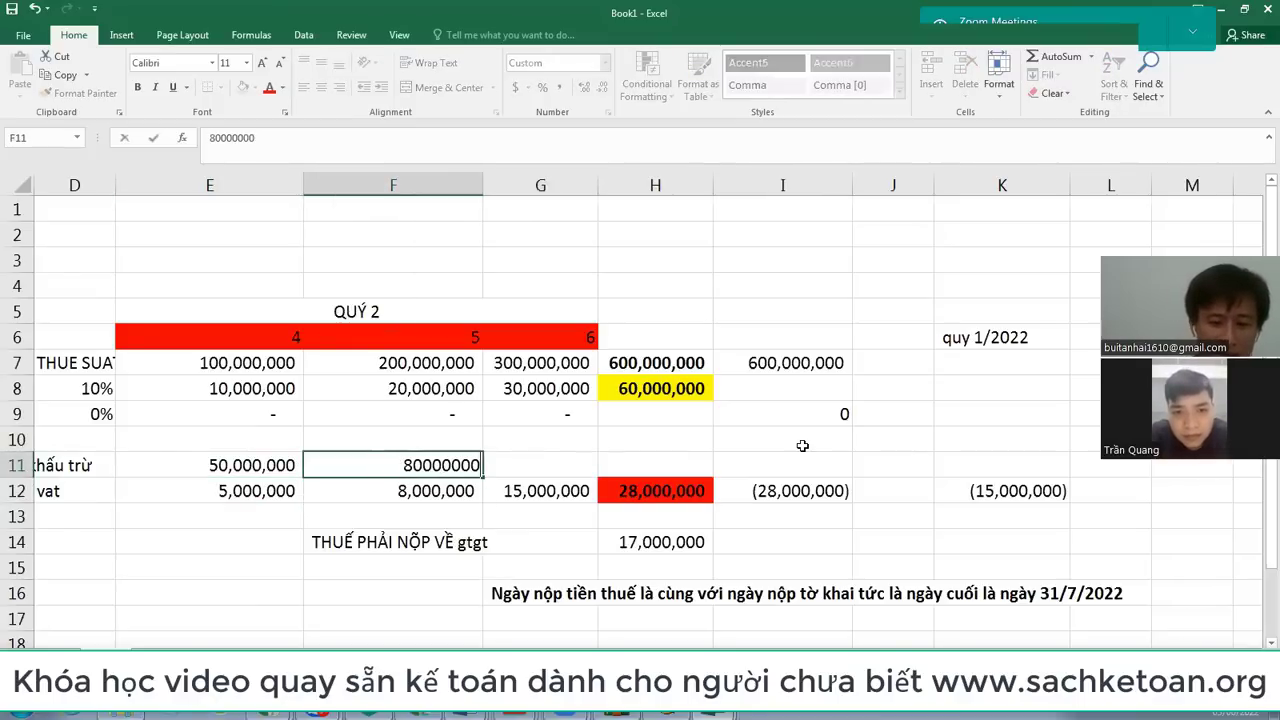
pyautogui.press('Tab')
# Step: Cancel a stray edit in F12, glance at Bang ke mua vao, and return to Book1 at G12
pyautogui.press('Left')
pyautogui.press('Down')
pyautogui.write('\\')
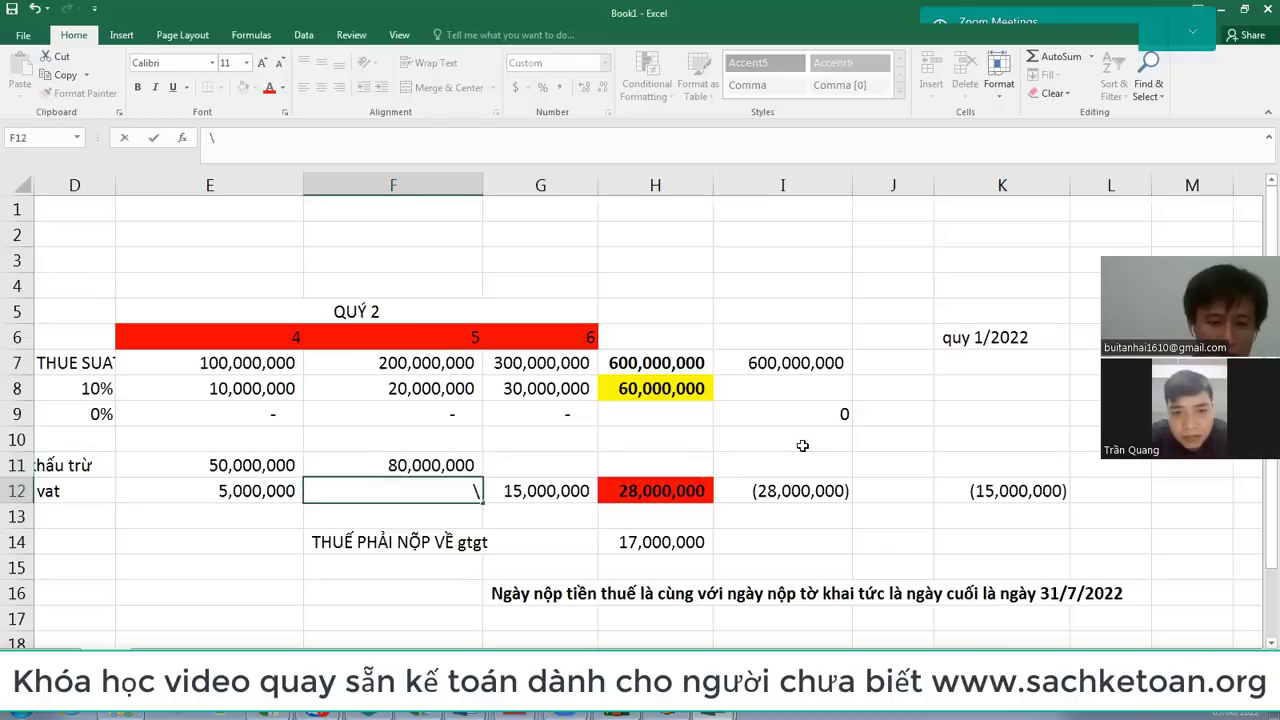
pyautogui.press('Escape')
pyautogui.press('Up')
pyautogui.press('Right')
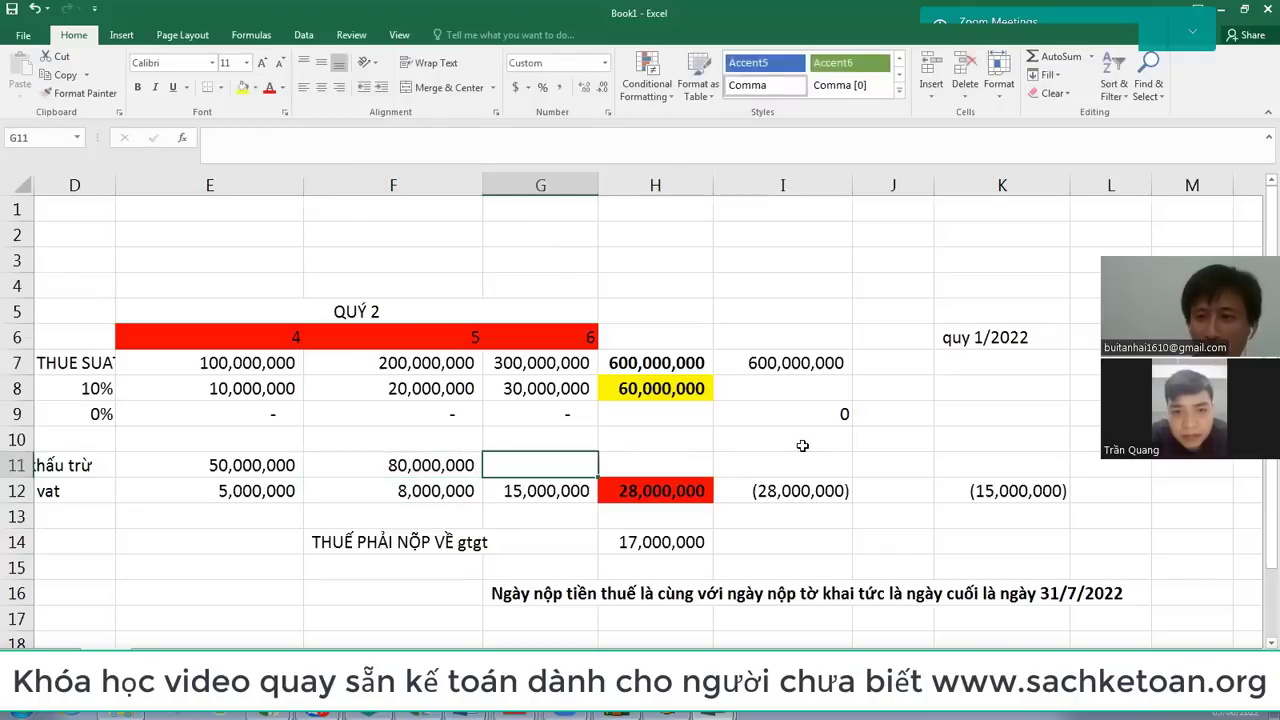
pyautogui.press('Down')
pyautogui.press('Down')
pyautogui.press('Down')
pyautogui.press('Down')
pyautogui.press('Down')
pyautogui.press('Down')
pyautogui.press('Down')
pyautogui.press('Down')
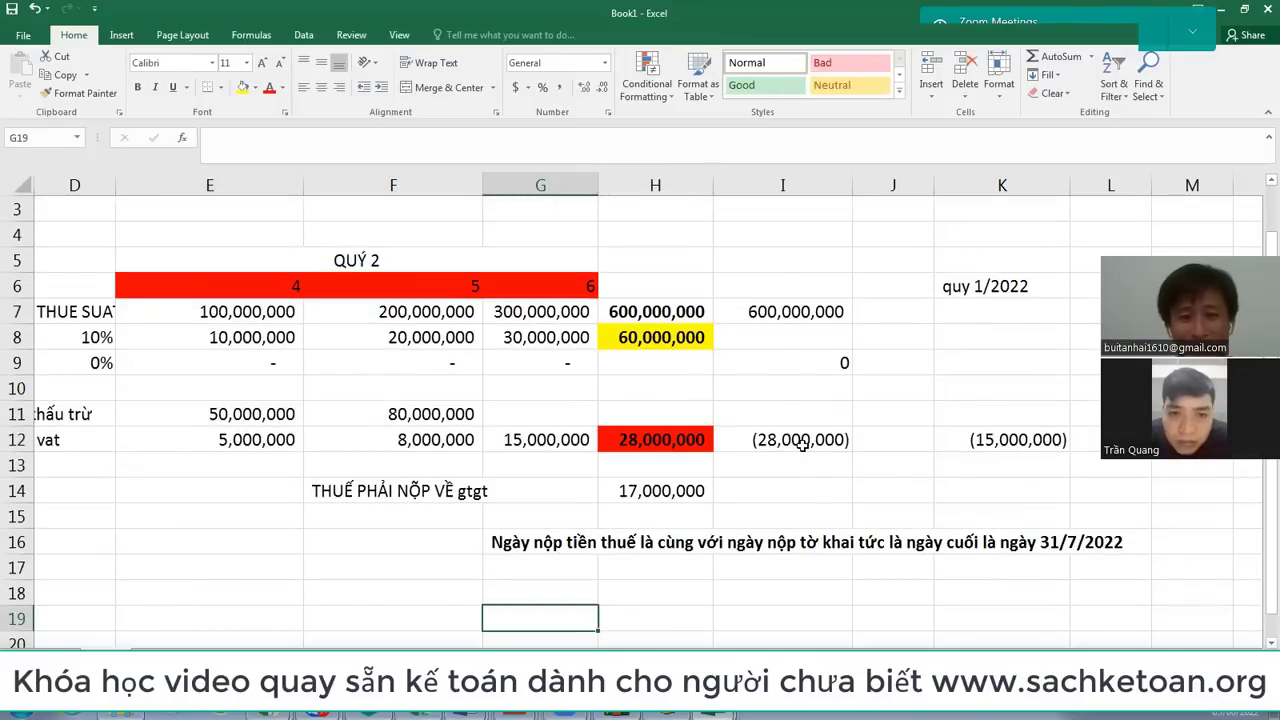
pyautogui.hotkey('alt', 'Tab')
pyautogui.hotkey('alt', 'Tab')
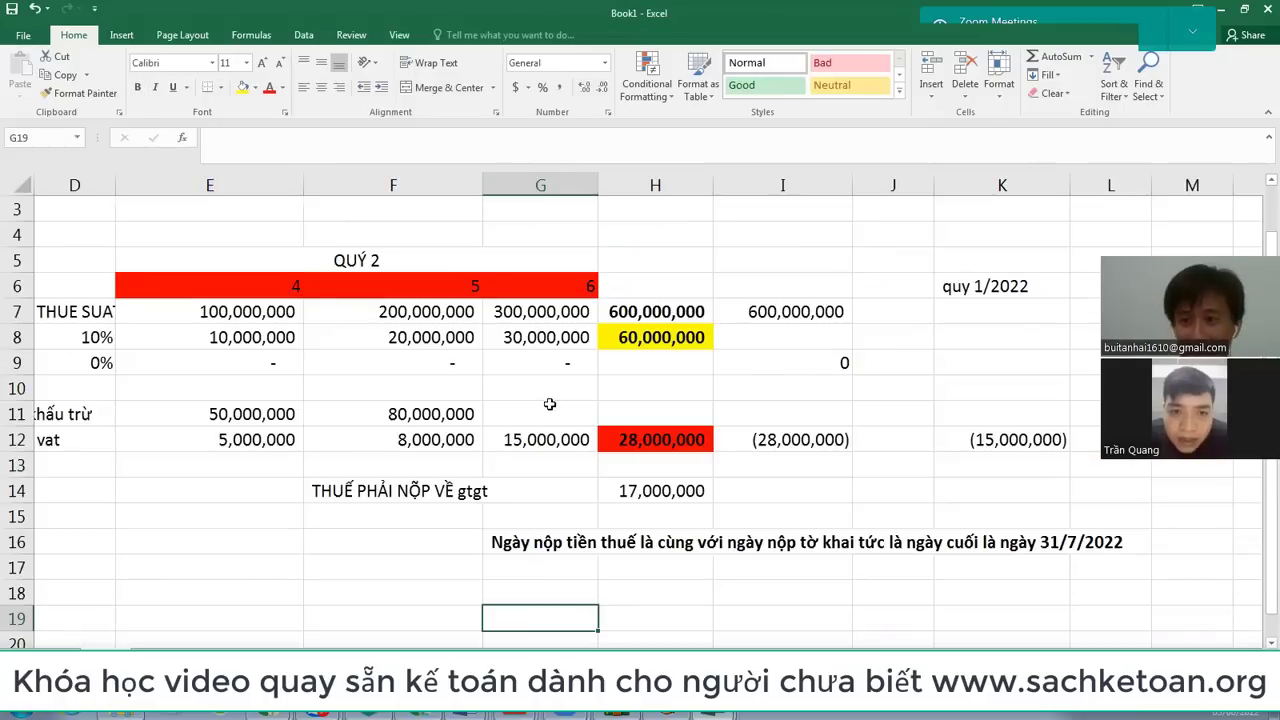
pyautogui.click(529, 440)
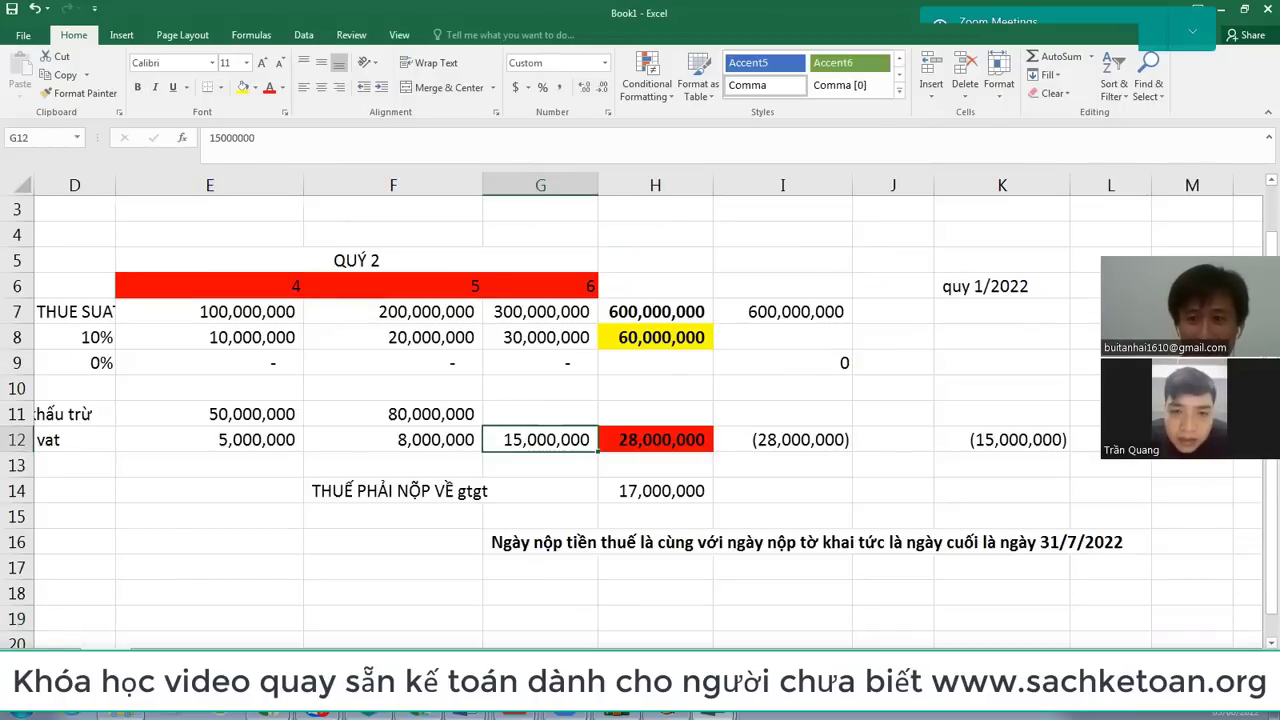
# Step: Enter =15000000/8% in F19 to get 187500000 revenue
pyautogui.click(371, 618)
pyautogui.write('=15000000')
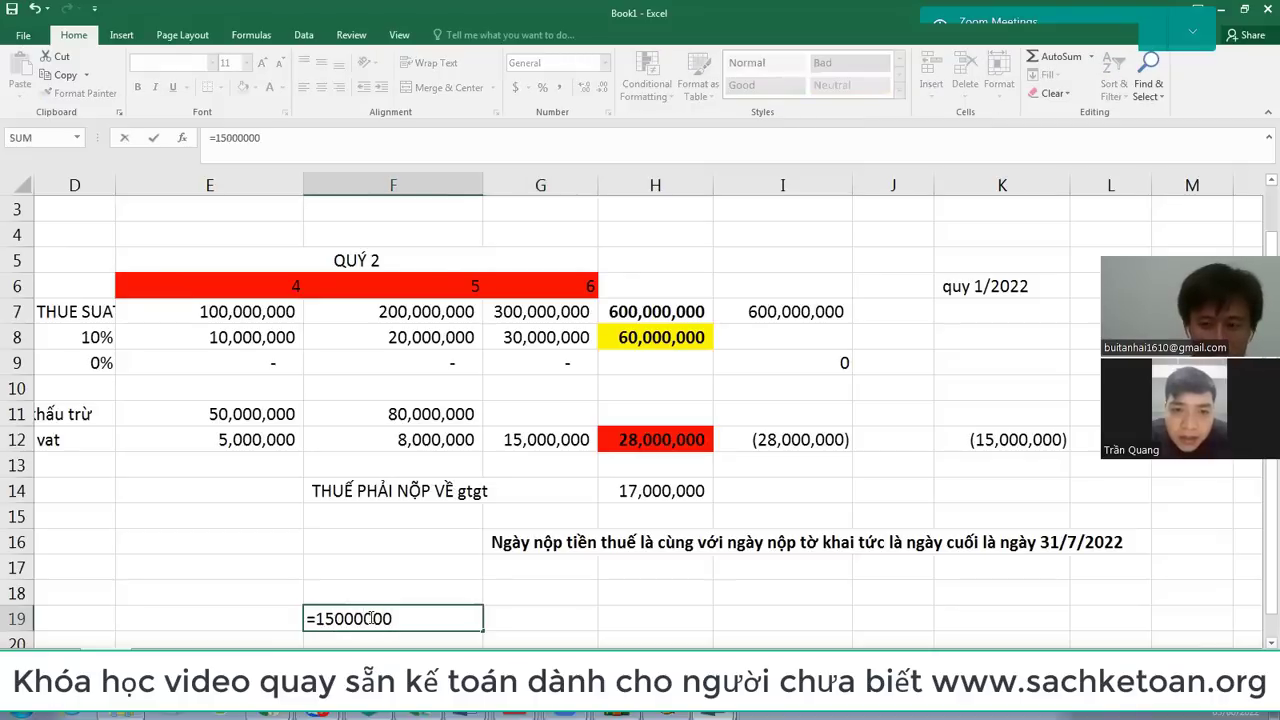
pyautogui.write('*')
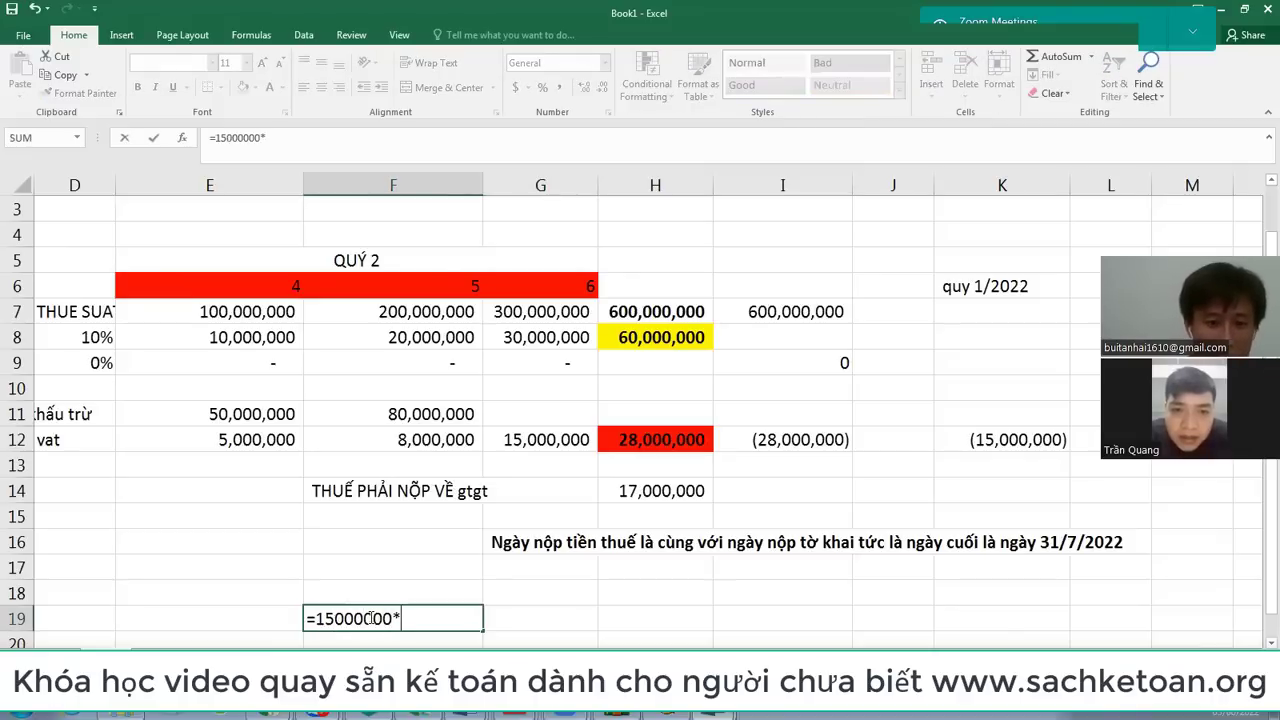
pyautogui.press('BackSpace')
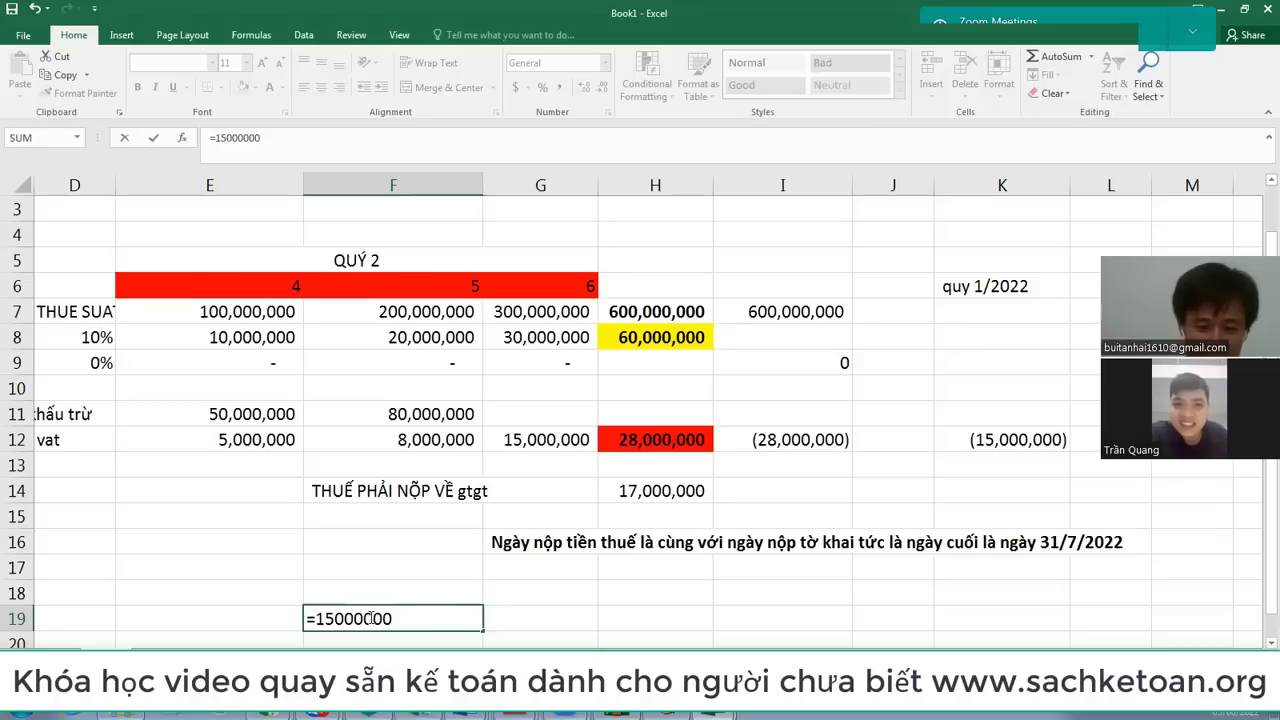
pyautogui.write('/8%')
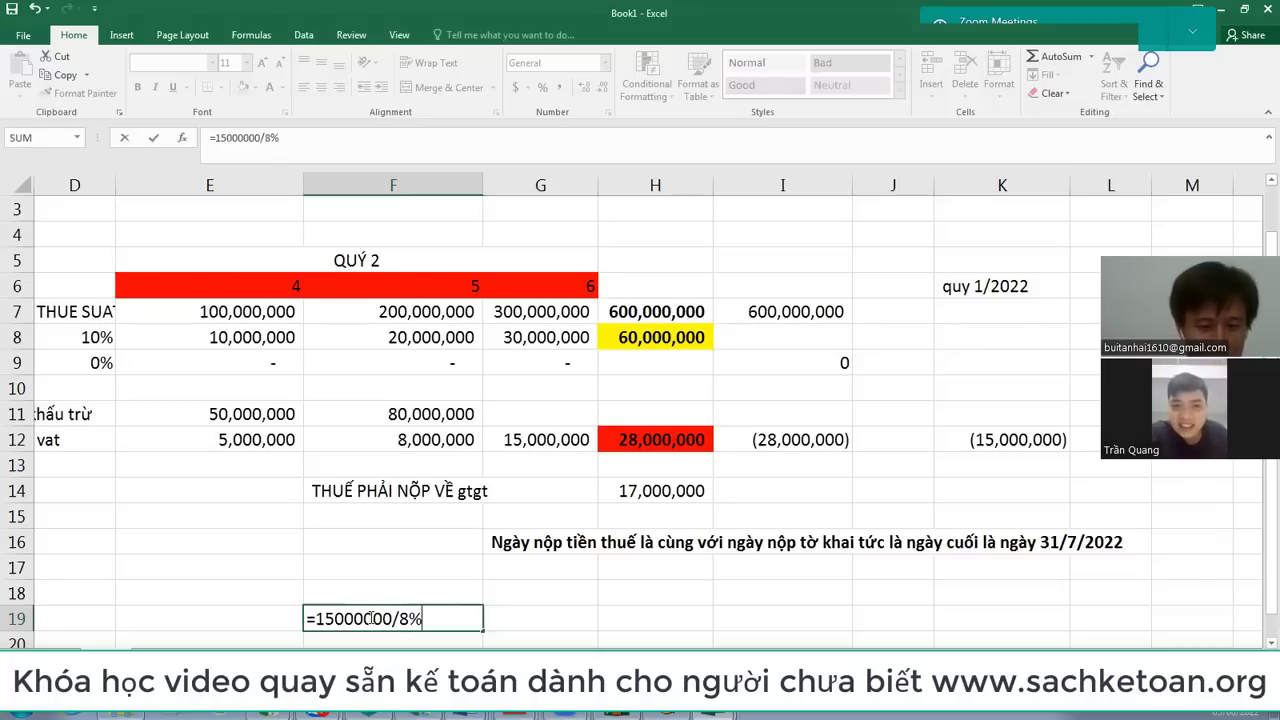
pyautogui.press('Return')
pyautogui.press('Up')
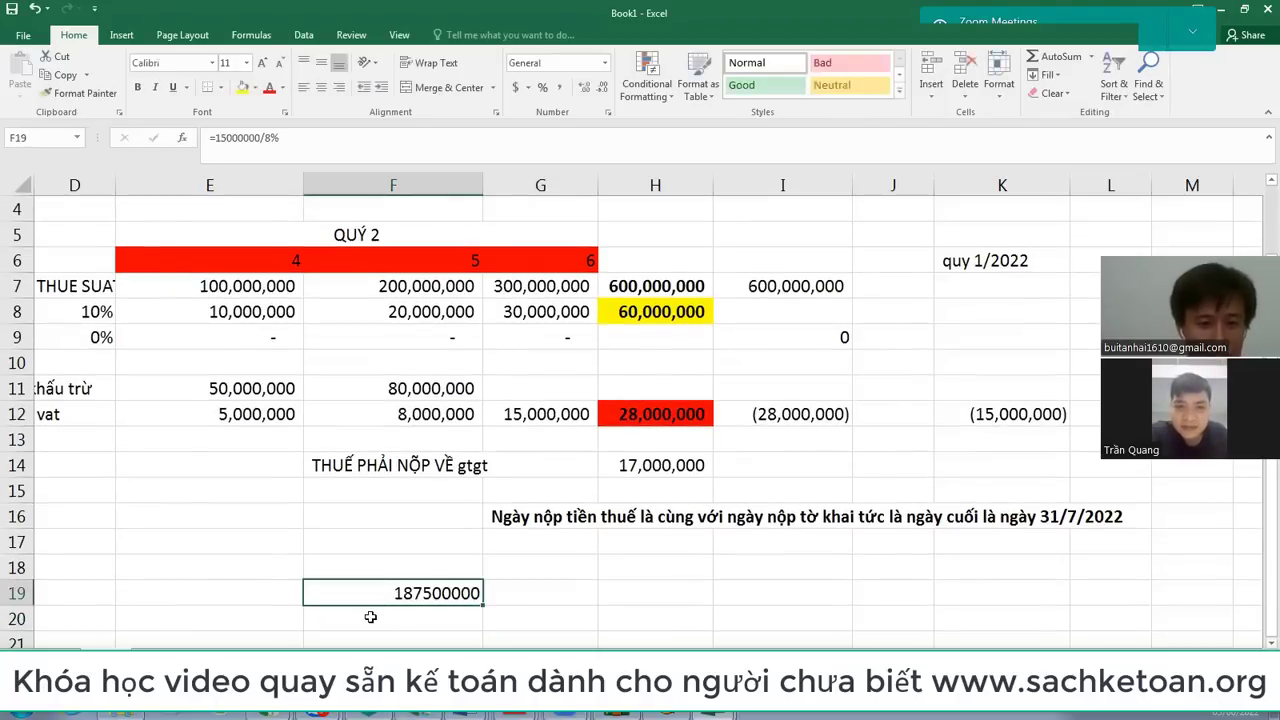
# Step: Verify with =F19*8% in F20, returning 15000000, and recheck the F19 formula
pyautogui.click(370, 617)
pyautogui.write('=')
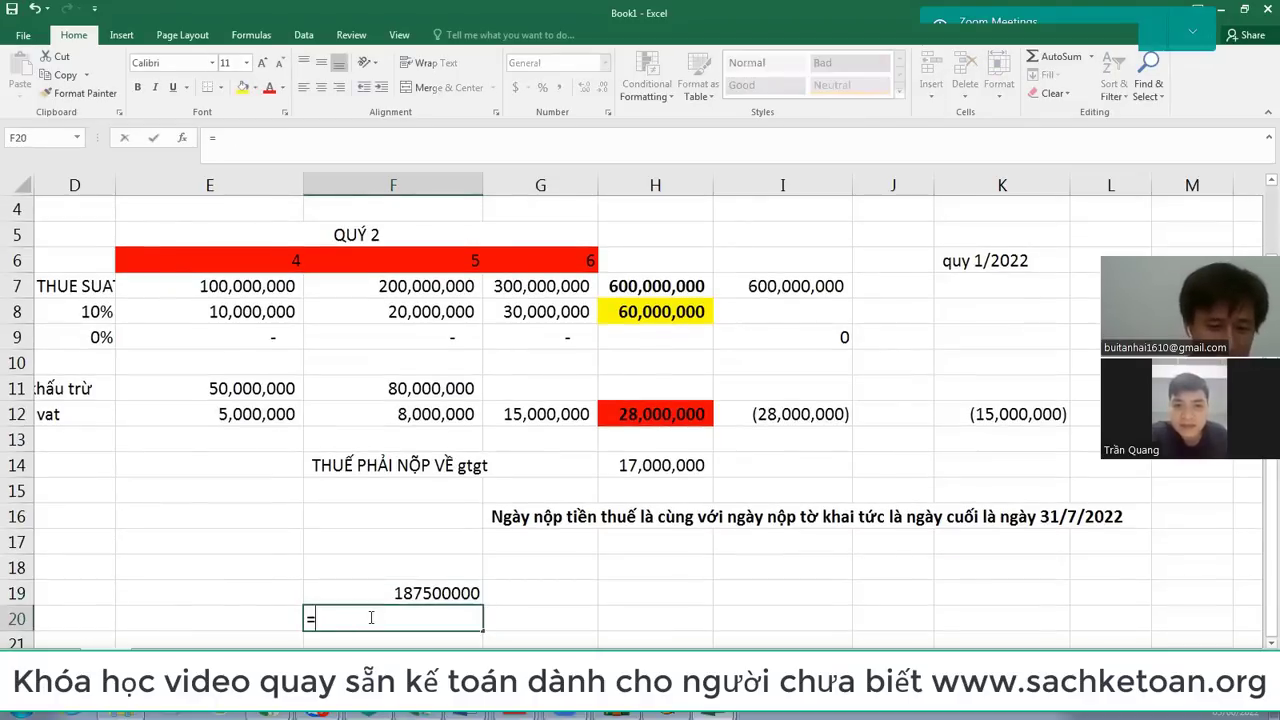
pyautogui.press('Up')
pyautogui.write('*8%')
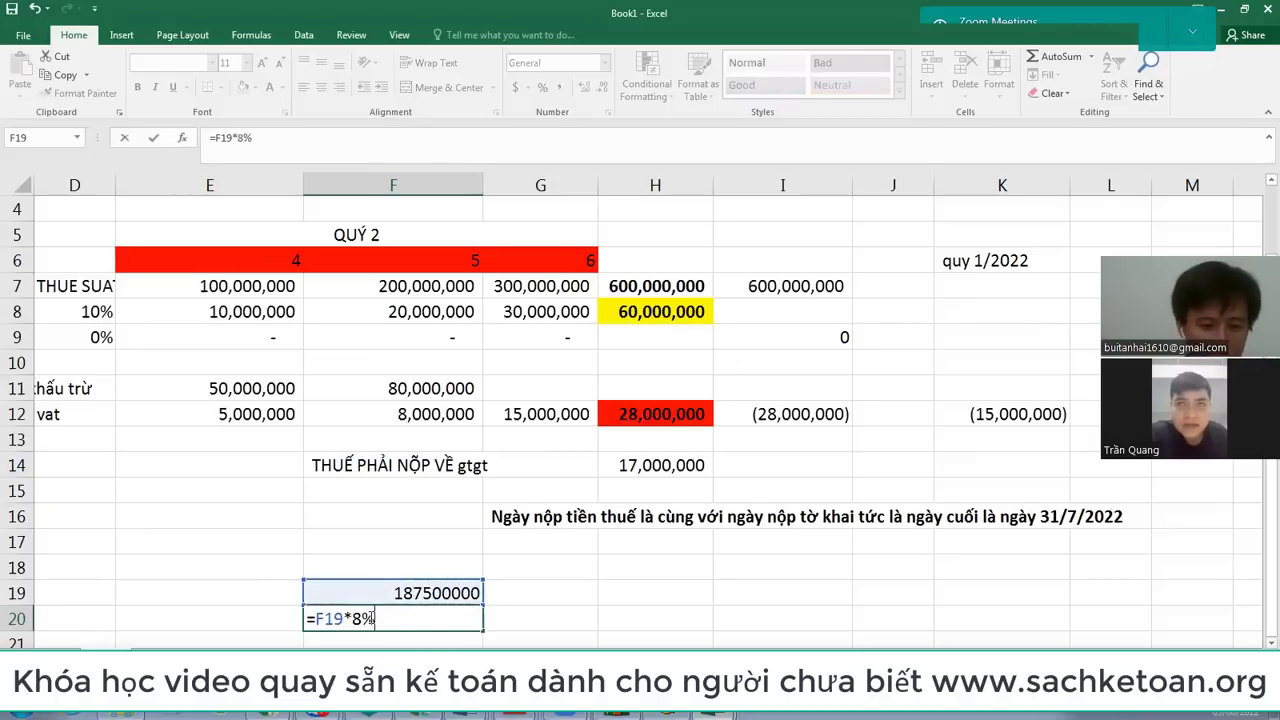
pyautogui.press('Return')
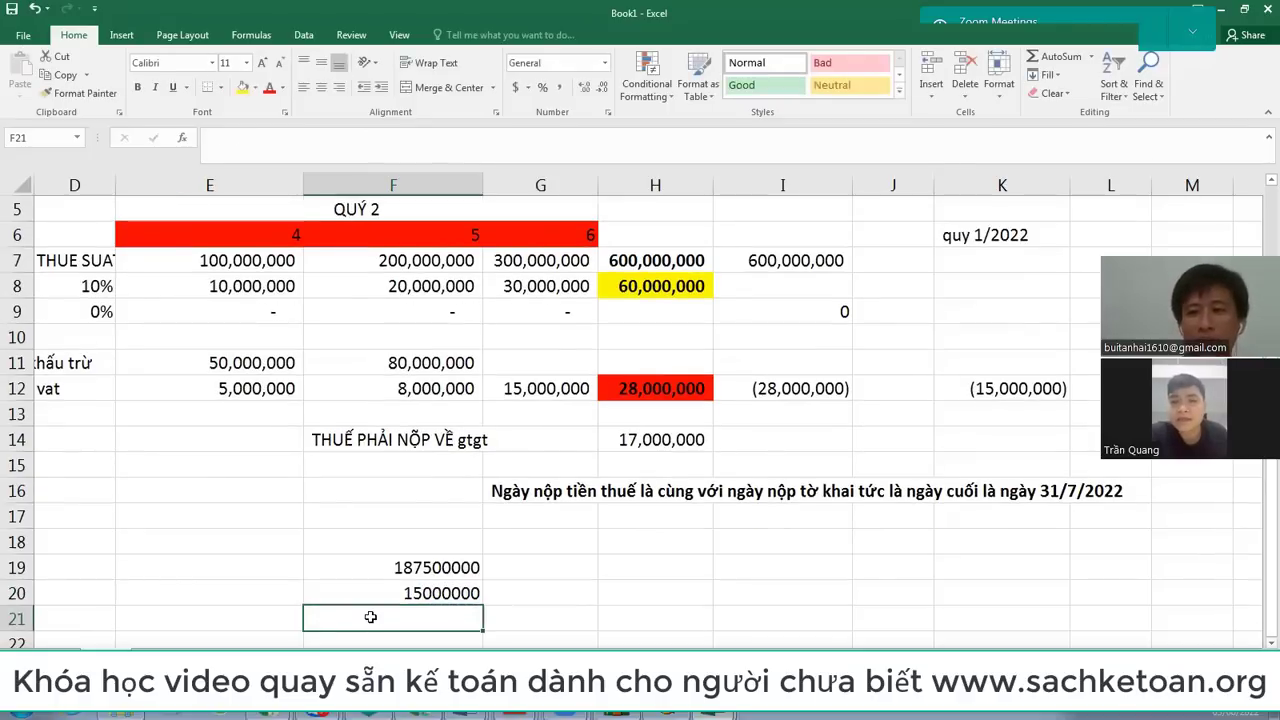
pyautogui.click(449, 572)
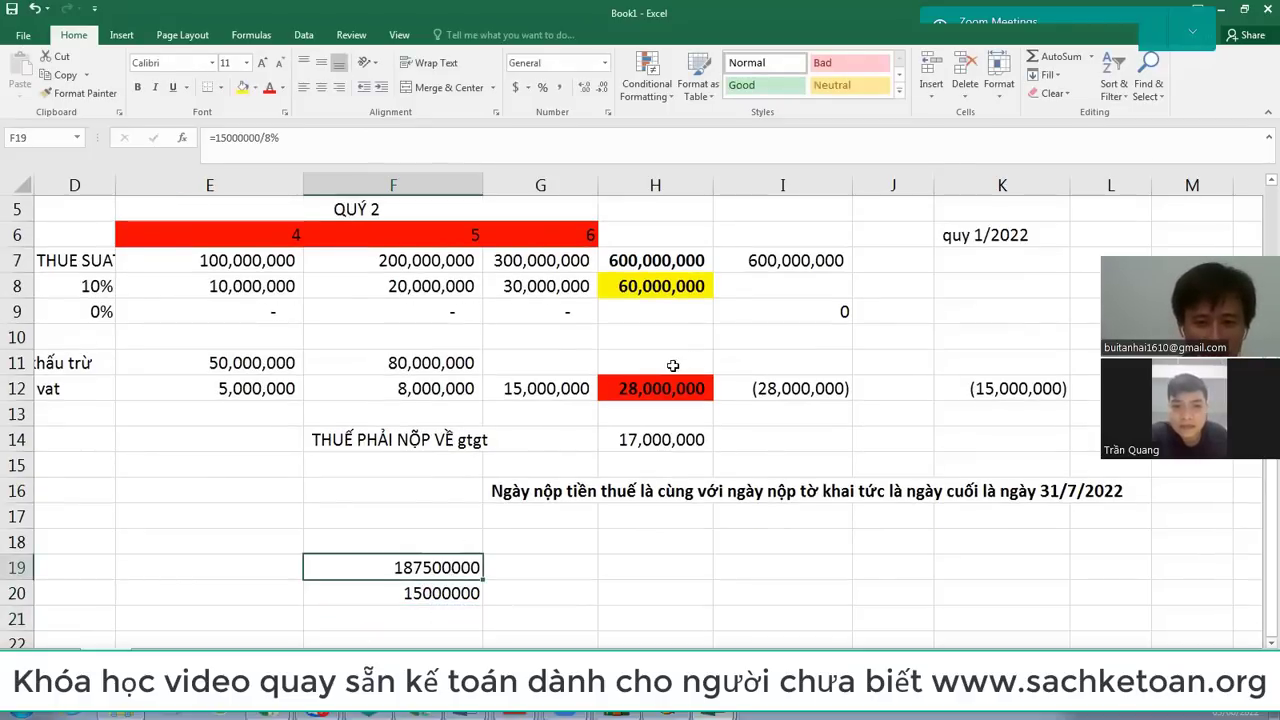
# Step: Enter 187500000 in G11 and compare it with 50,000,000 and 80,000,000 in E11:F11
pyautogui.click(549, 362)
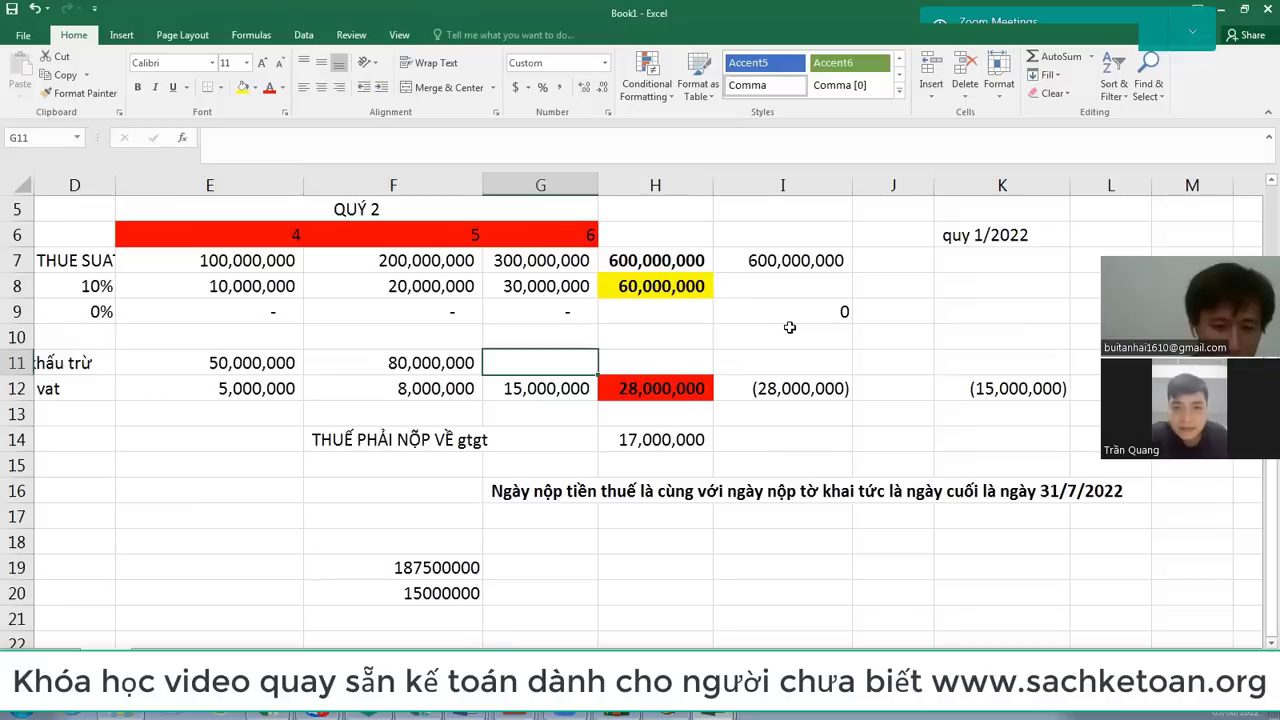
pyautogui.write('187')
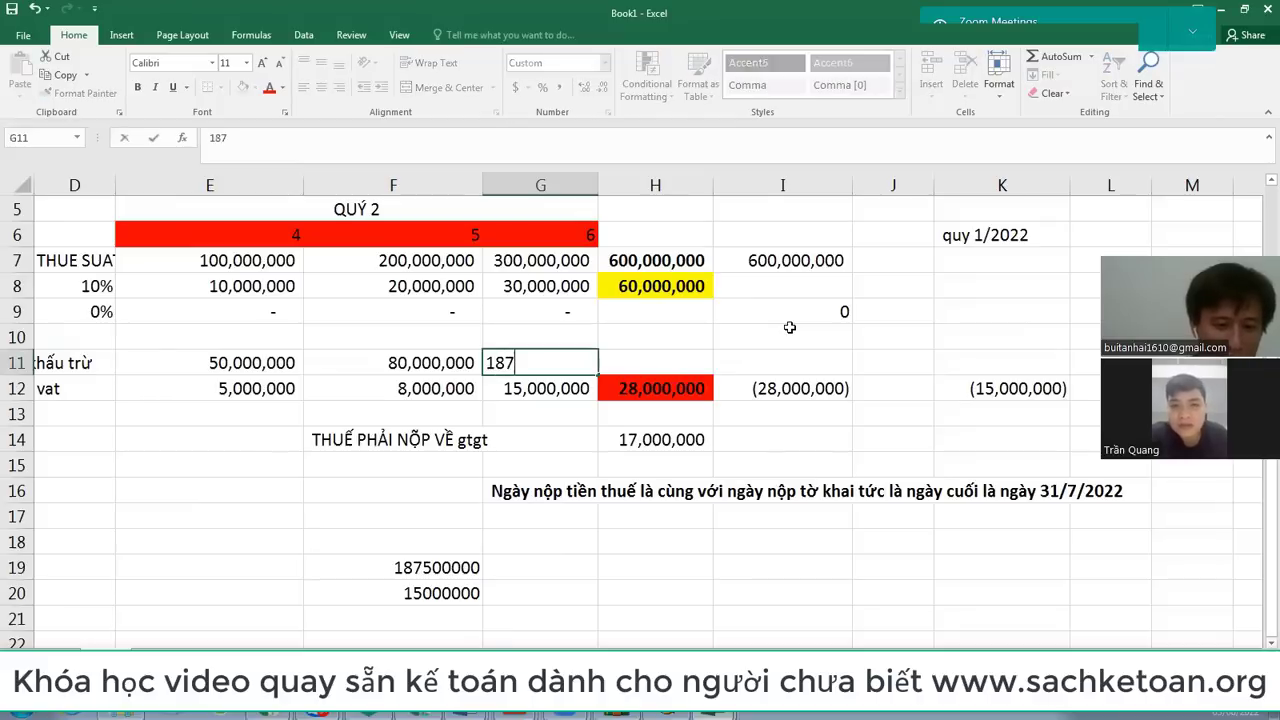
pyautogui.write('5')
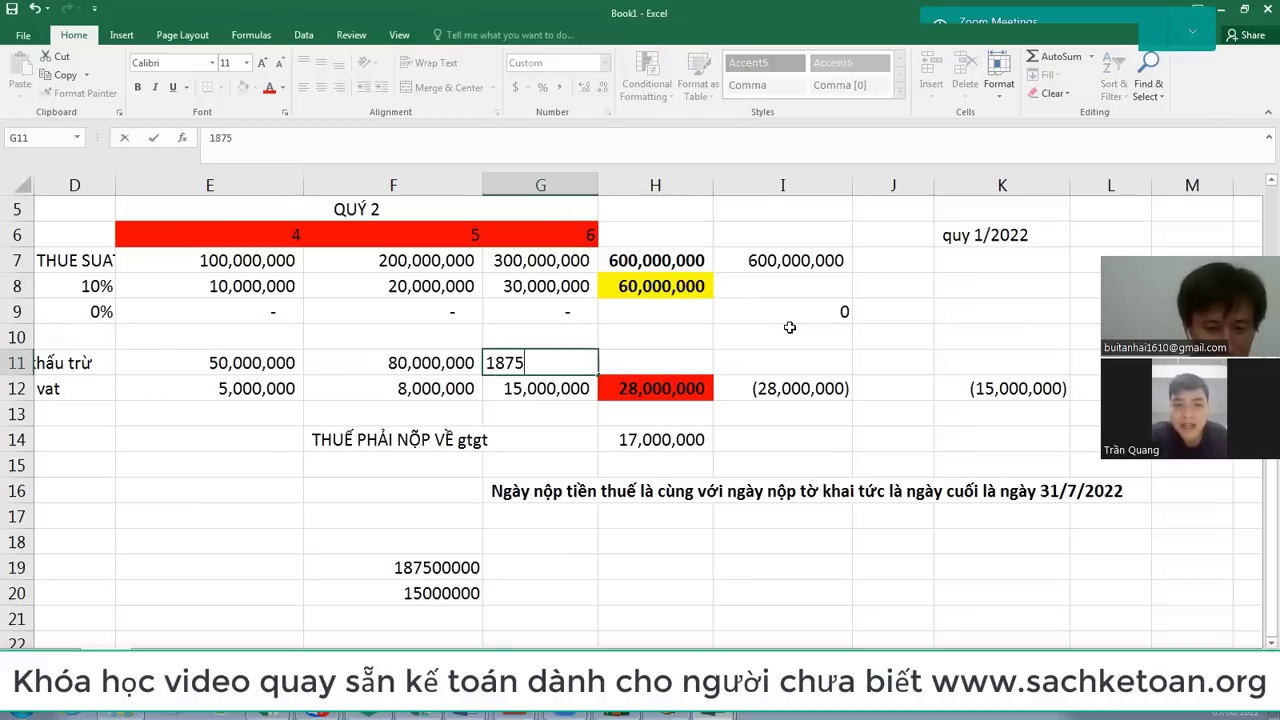
pyautogui.write('00000')
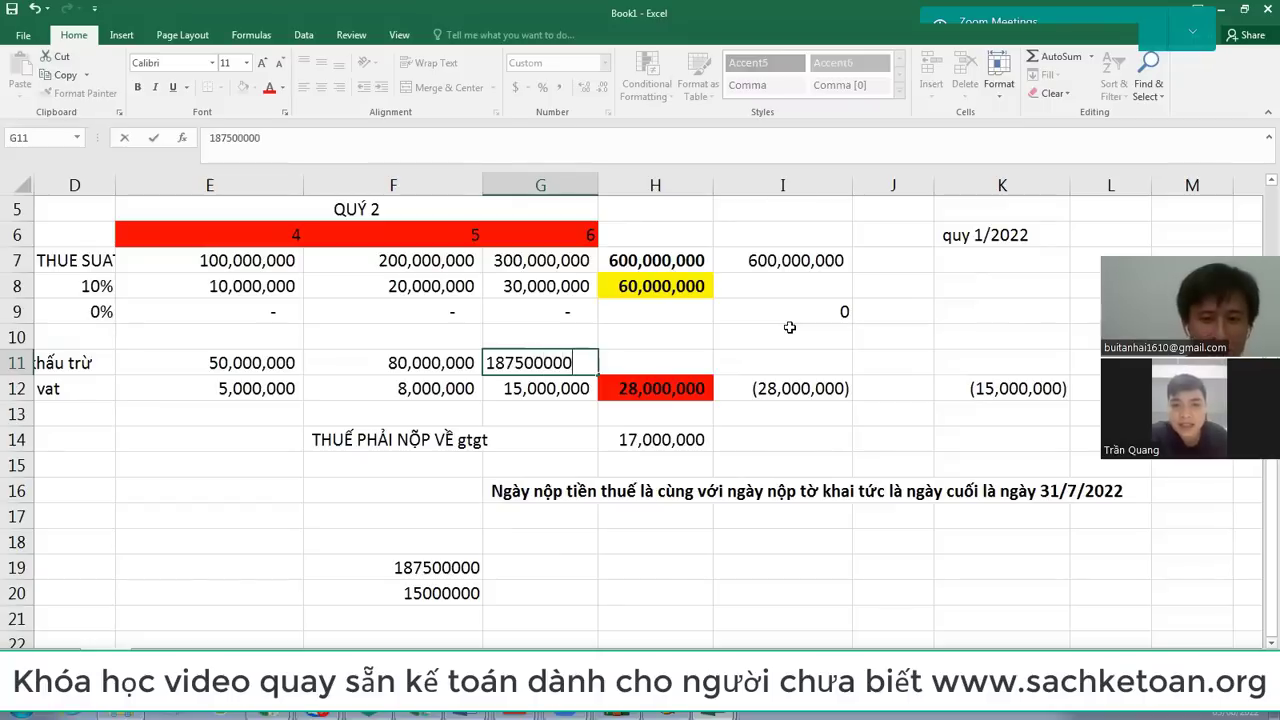
pyautogui.press('Return')
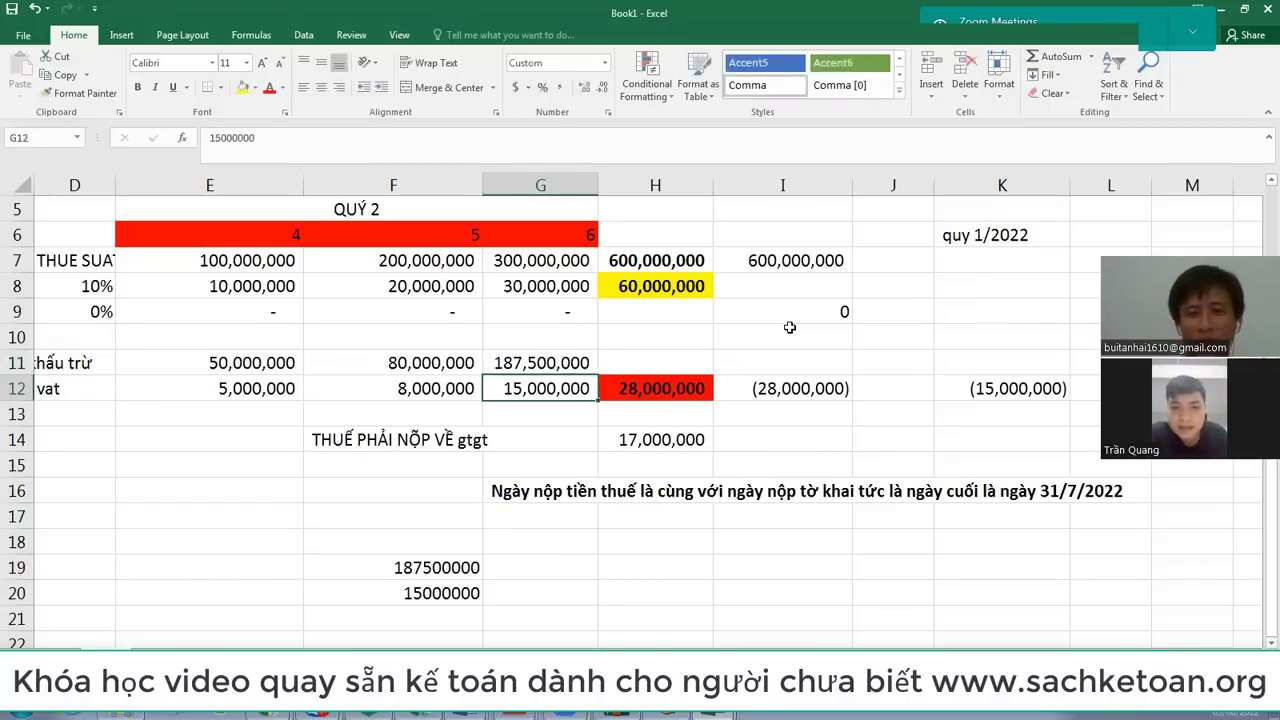
pyautogui.click(252, 367)
pyautogui.moveTo(252, 367); pyautogui.dragTo(390, 369)
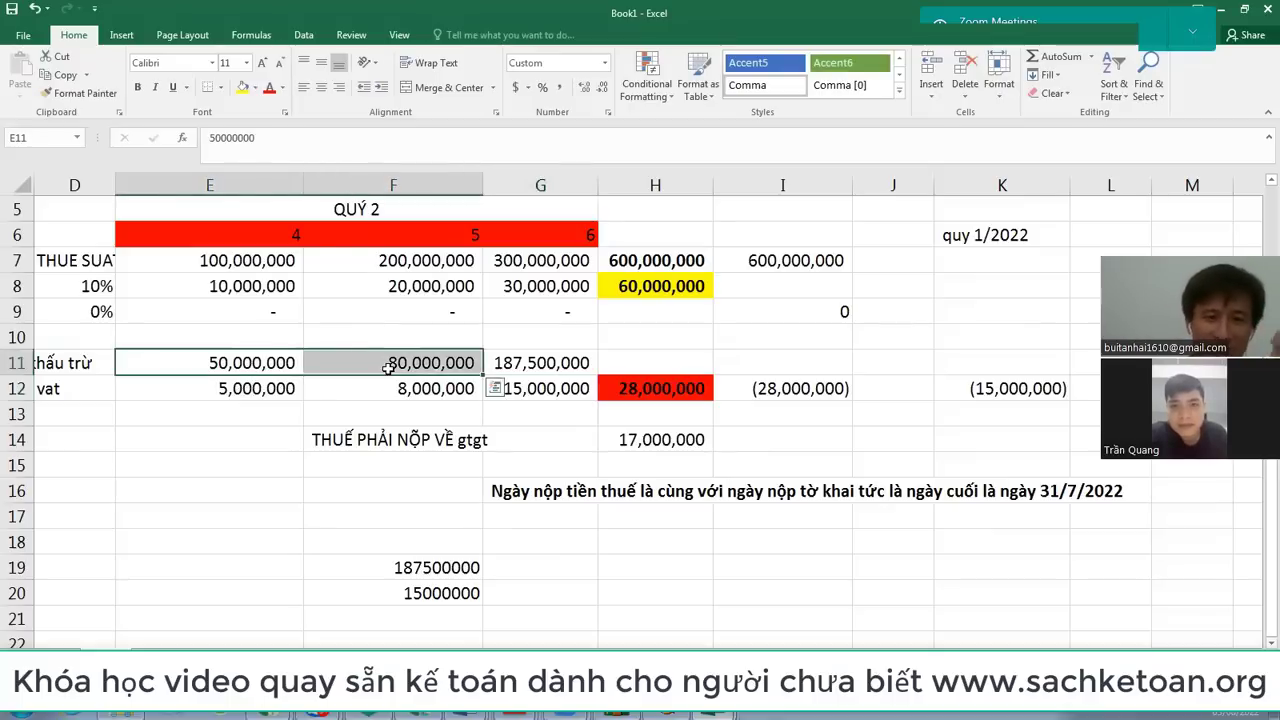
pyautogui.click(540, 366)
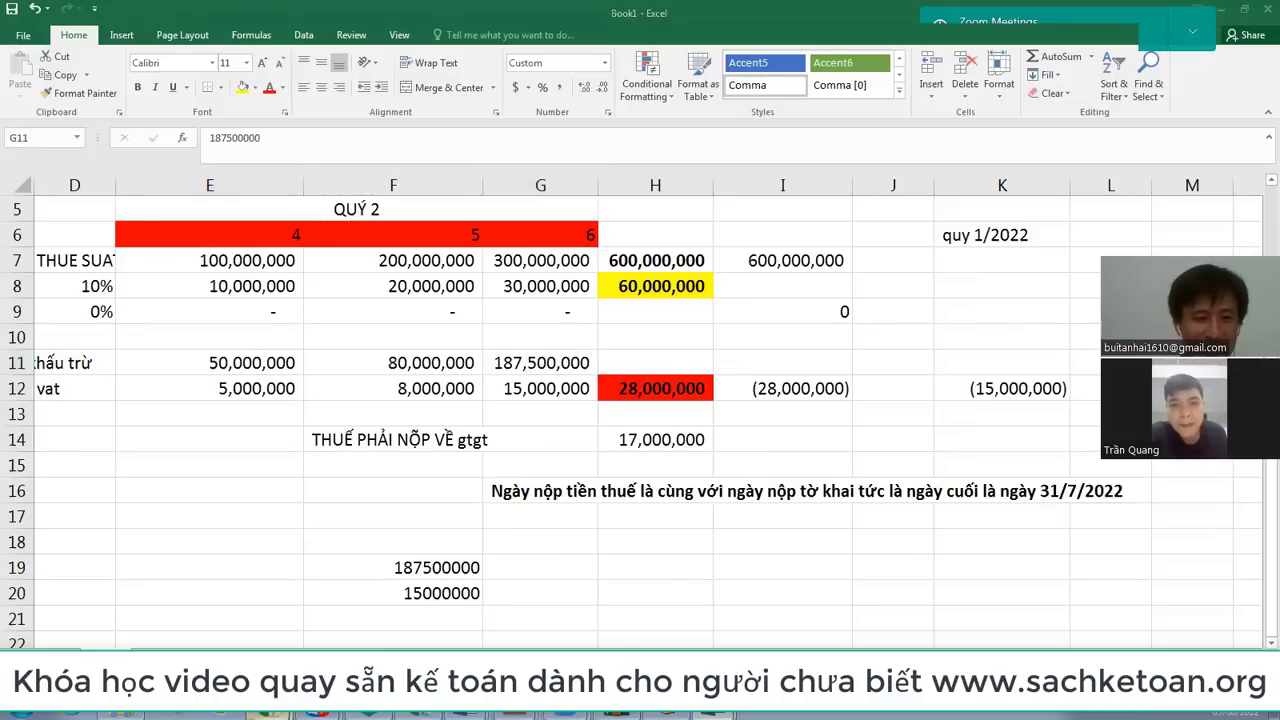
# Step: Highlight the 8% VAT rate on the Viettel invoice K22TAN12566.pdf, then start a new browser tab
pyautogui.click(214, 645)
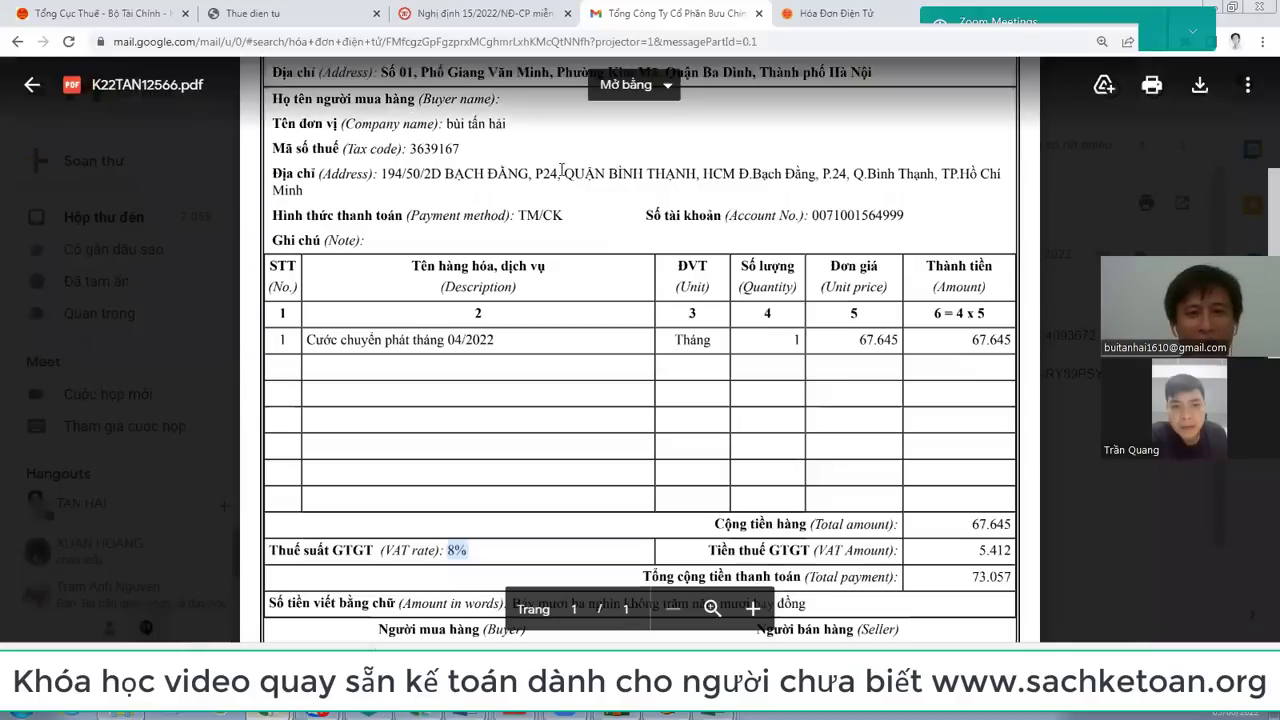
pyautogui.scroll(3, 489, 317)
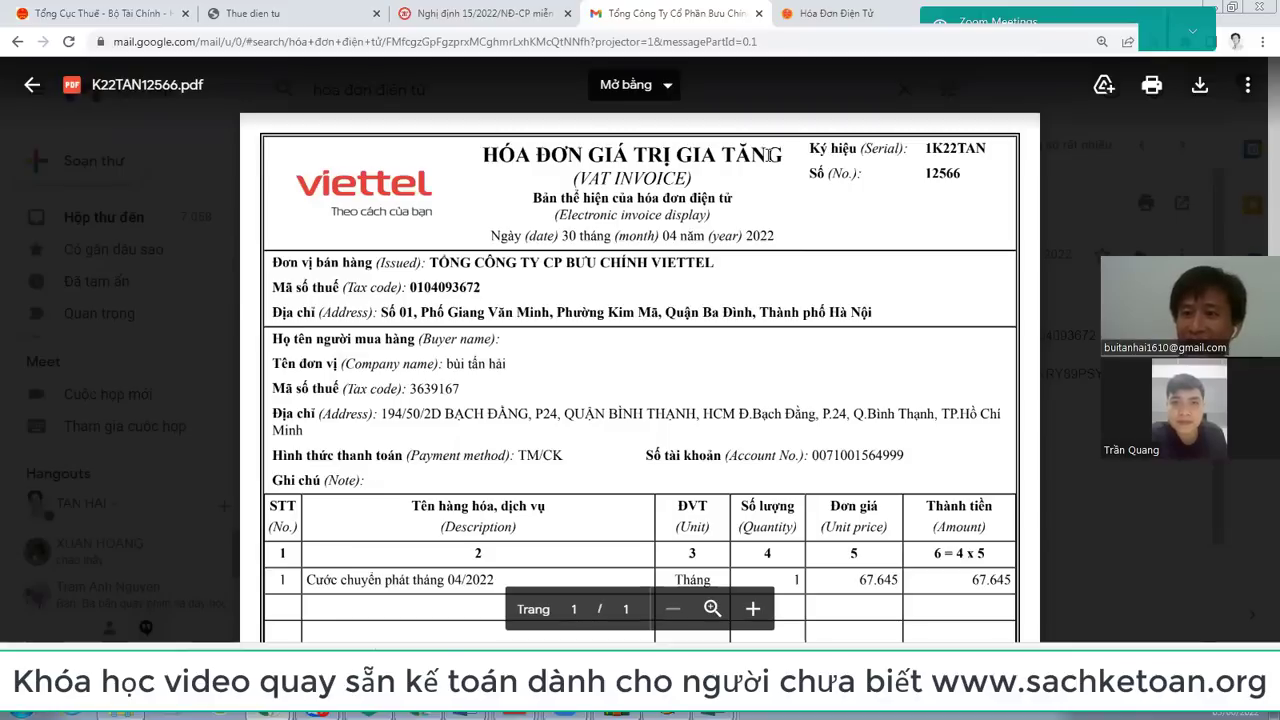
pyautogui.scroll(-5, 768, 155)
pyautogui.scroll(2, 440, 230)
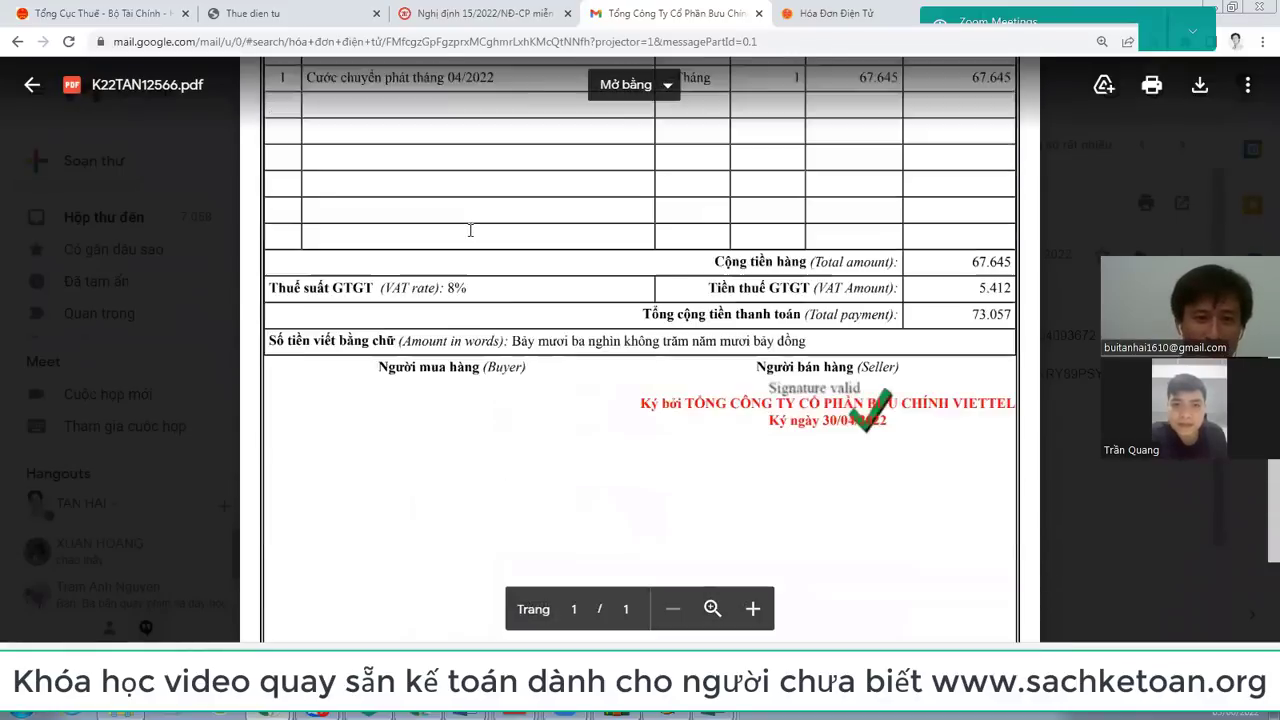
pyautogui.moveTo(412, 357); pyautogui.dragTo(591, 372)
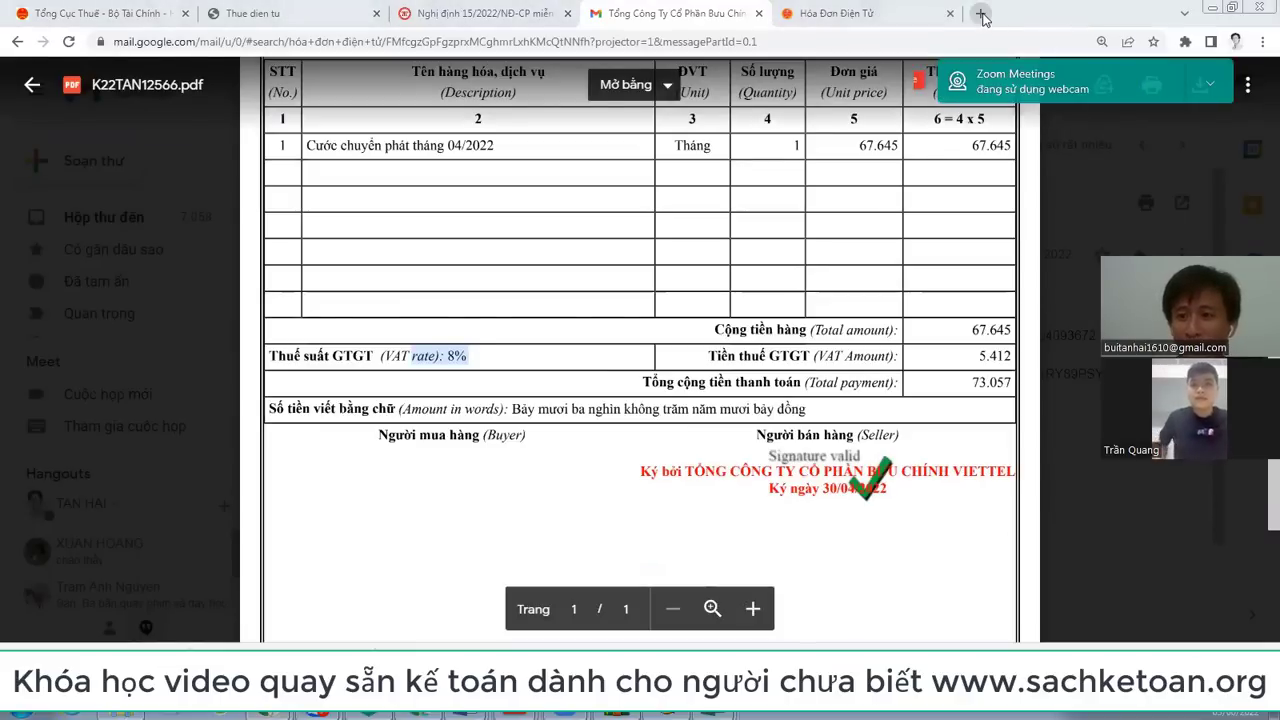
pyautogui.click(982, 14)
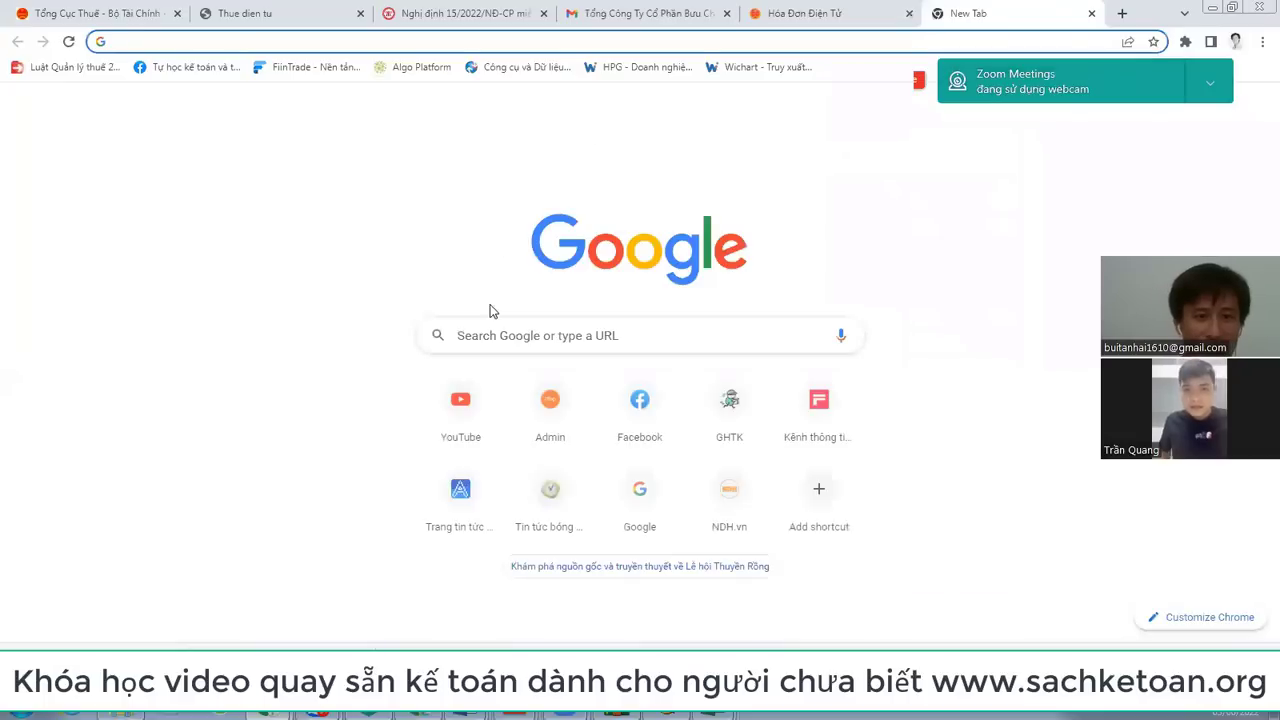
# Step: Search Google Images for 'HÓA ĐƠN BÁN HÀNG' and browse the sample invoice results
pyautogui.click(466, 335)
pyautogui.write('HOA')
pyautogui.write(' ĐƠN BÁN HA')
pyautogui.write('NG')
pyautogui.press('Return')
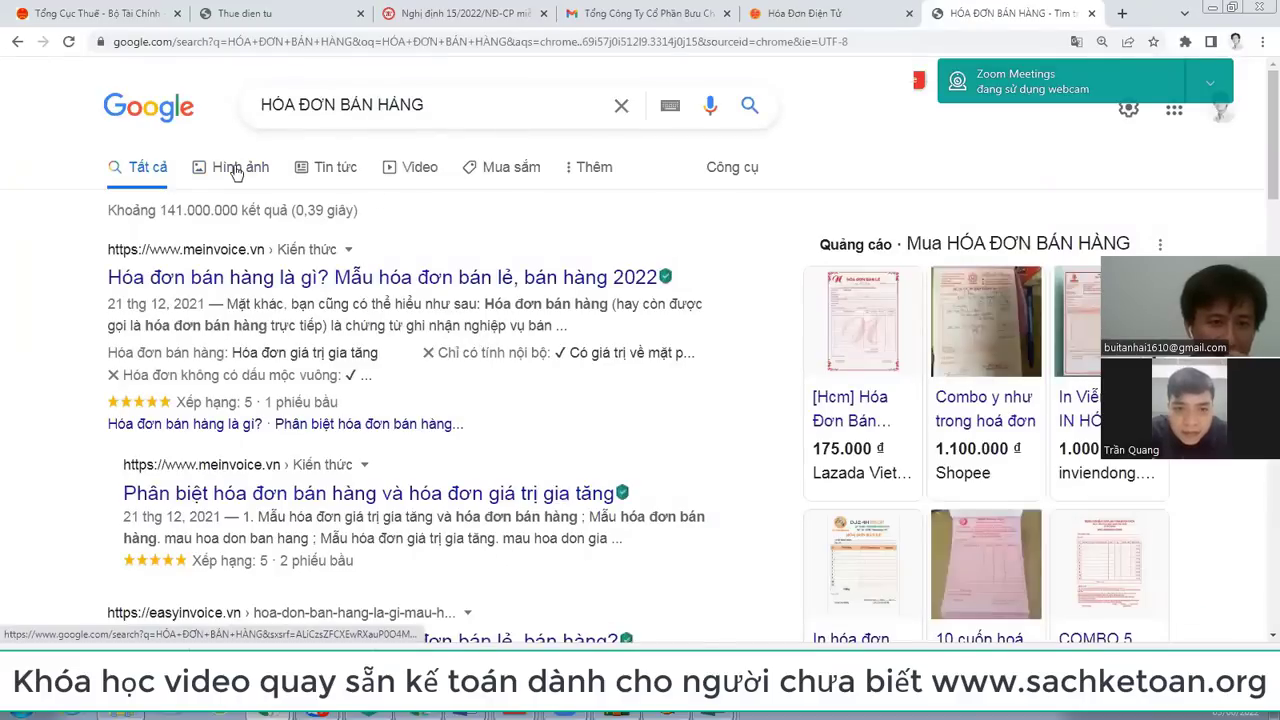
pyautogui.click(237, 170)
pyautogui.scroll(-2, 672, 418)
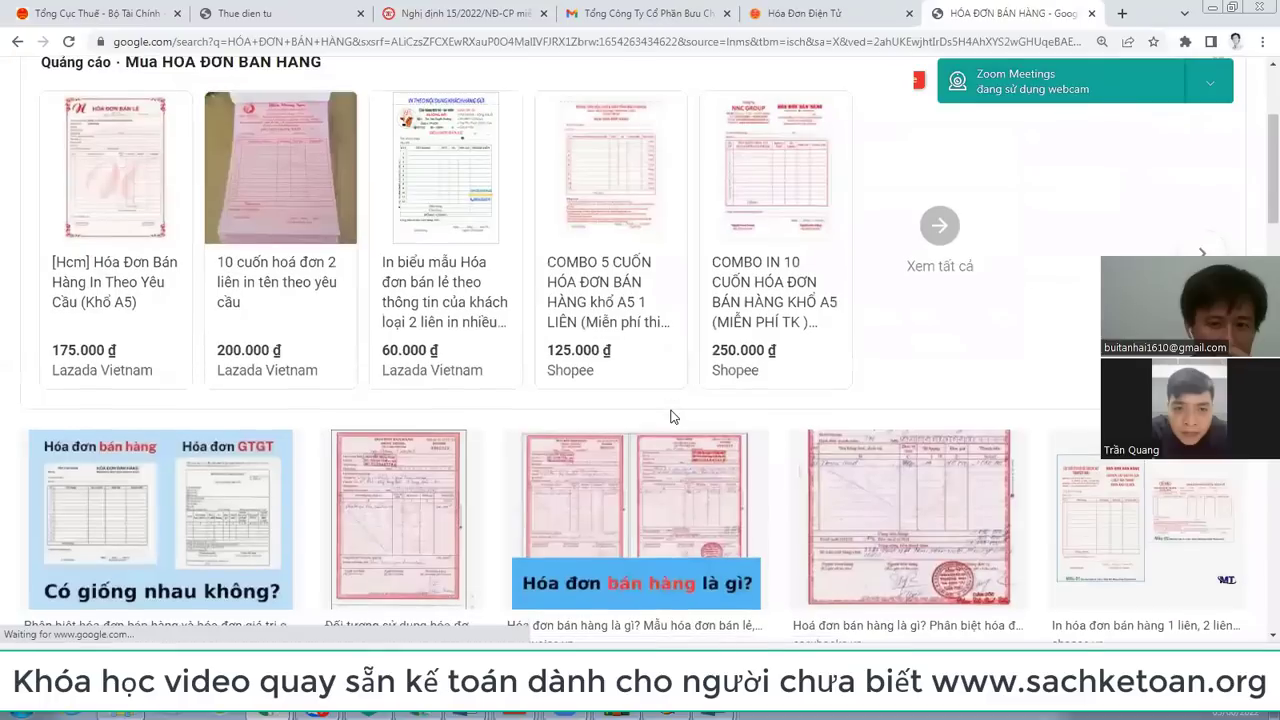
pyautogui.scroll(-1, 686, 418)
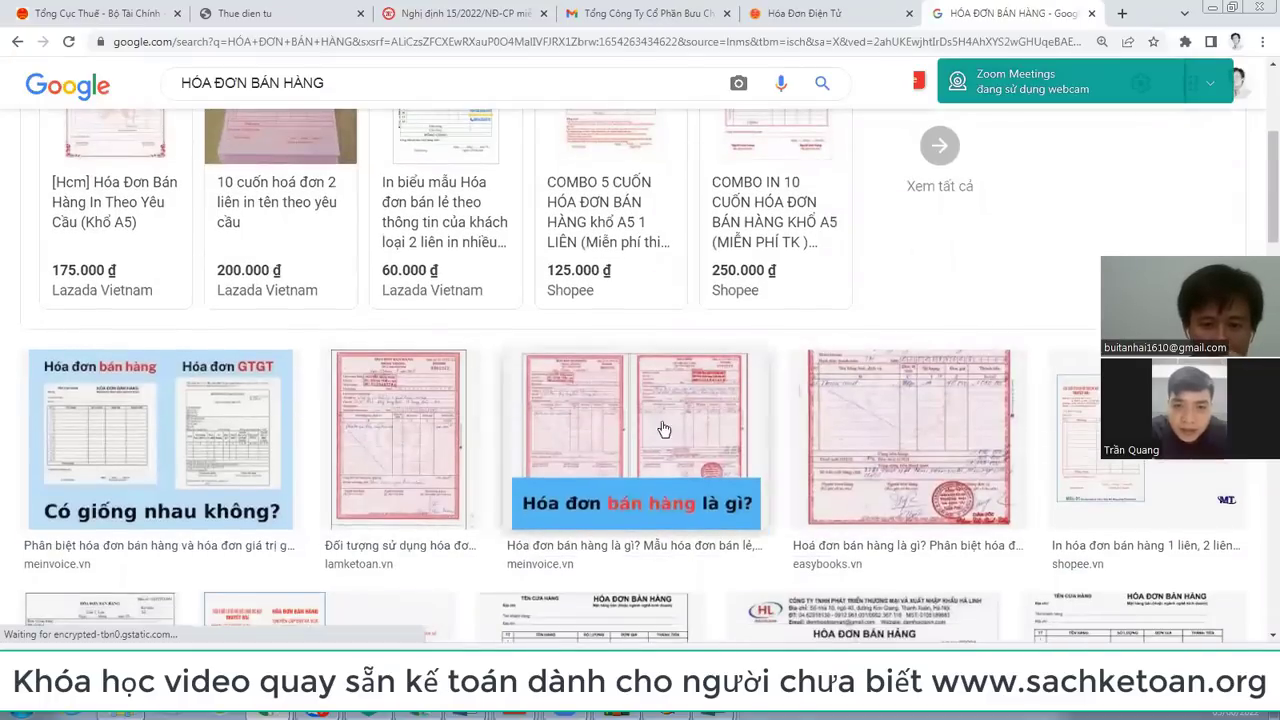
# Step: Open the meinvoice 'Hóa đơn bán hàng là gì' article from the image preview in a new tab
pyautogui.click(705, 426)
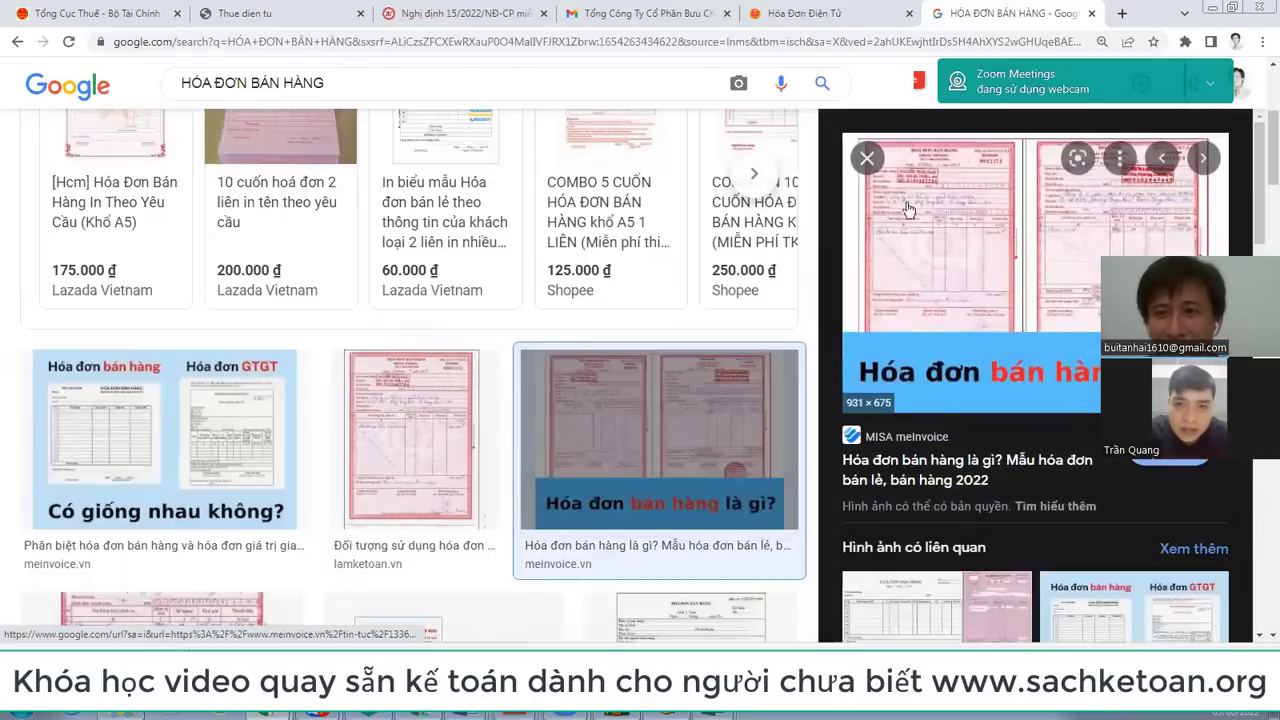
pyautogui.rightClick(921, 196)
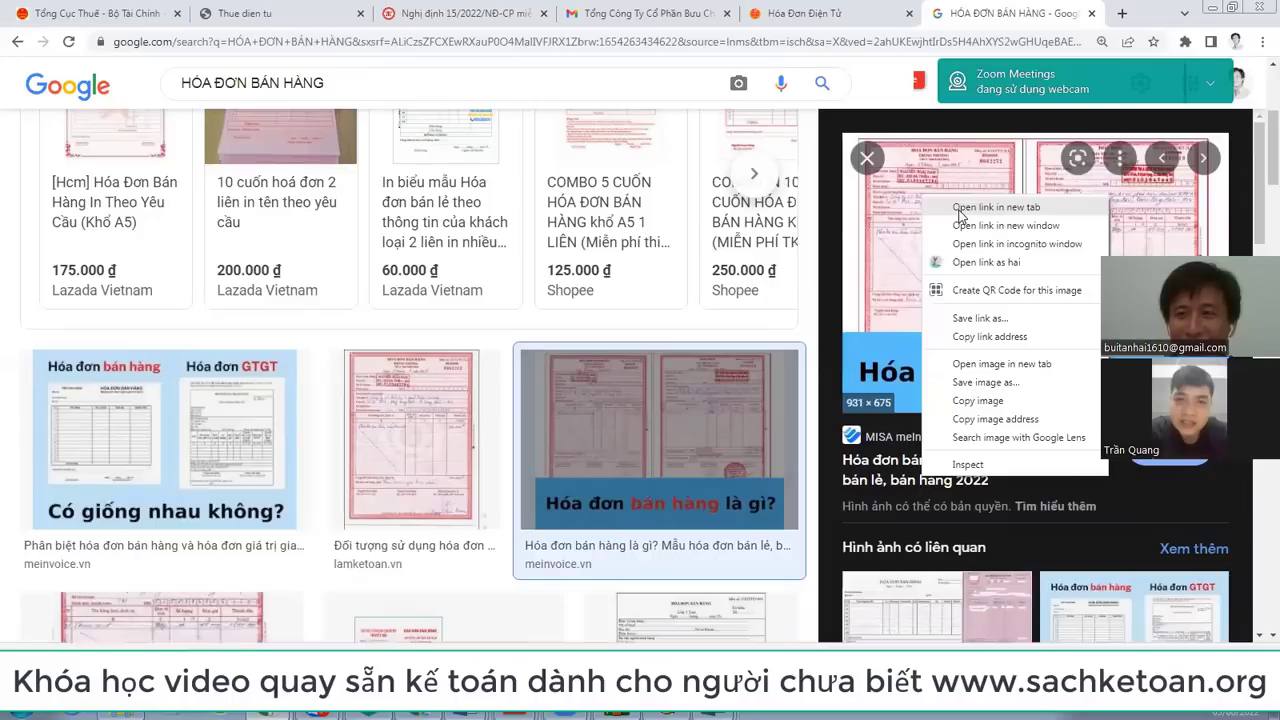
pyautogui.click(959, 211)
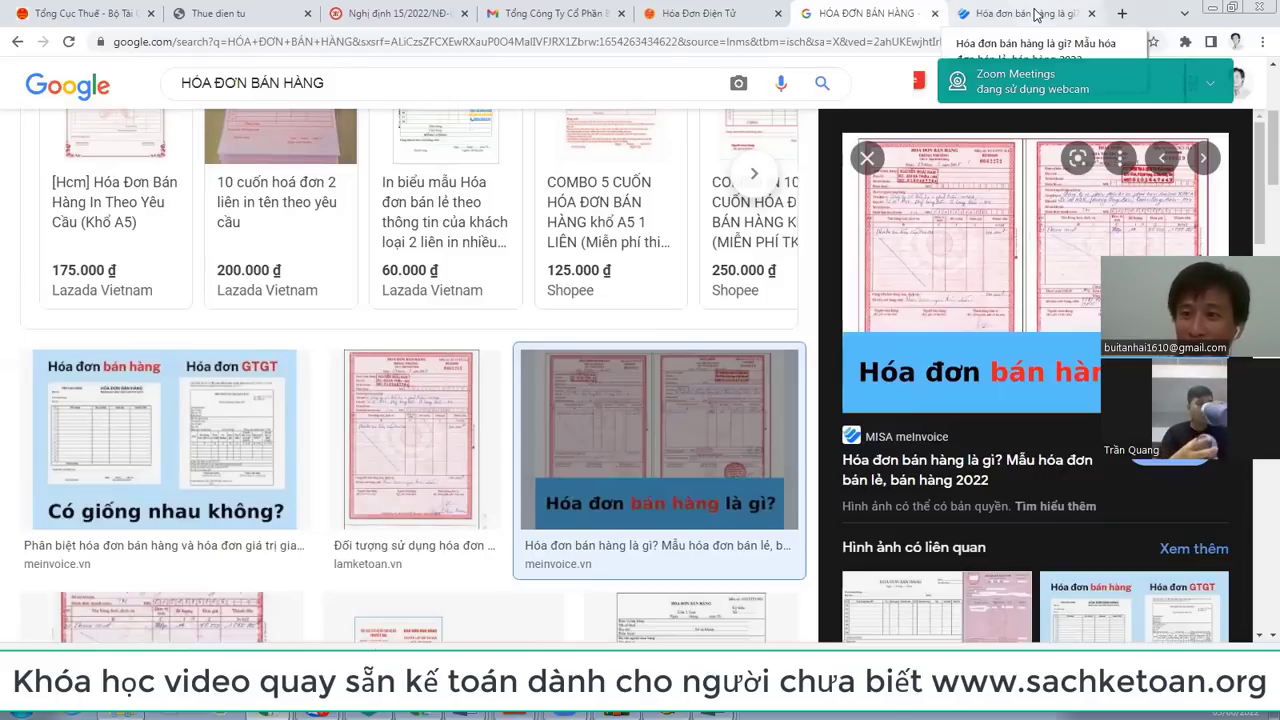
pyautogui.click(1035, 14)
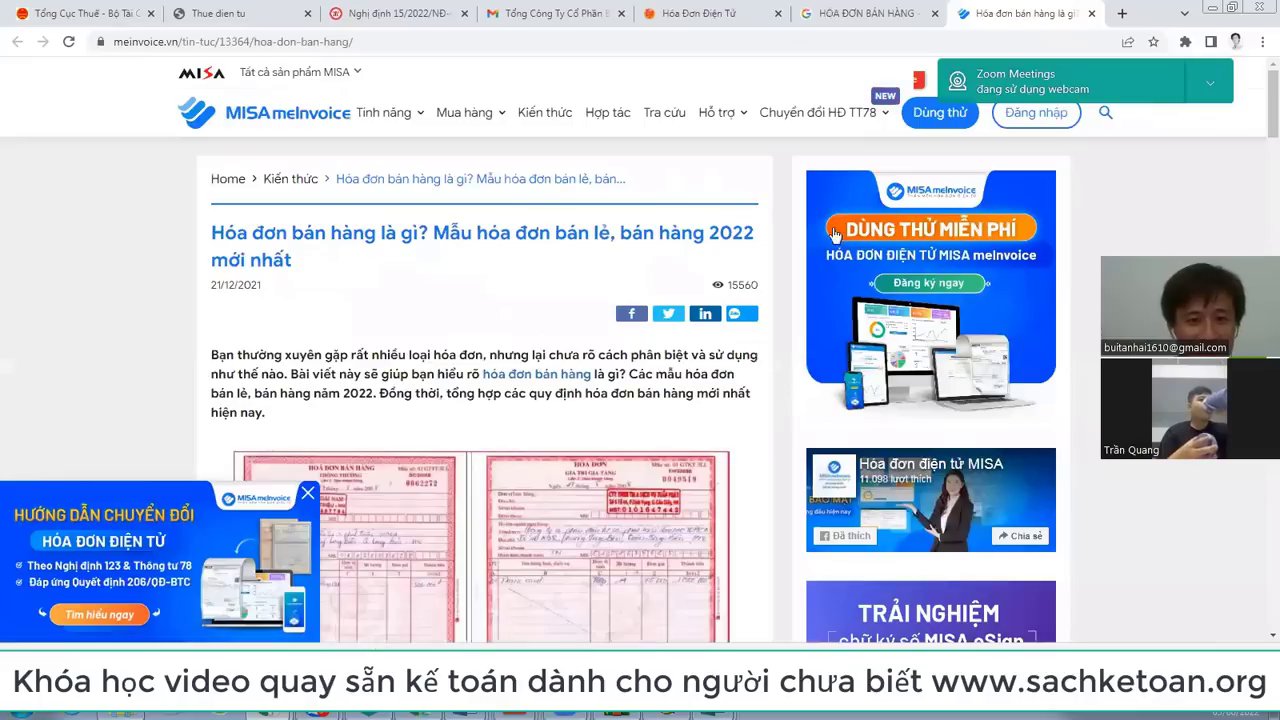
# Step: View the article's hoa-don-ban-hang-la-gi.jpeg sample invoice image full-size in its own tab
pyautogui.scroll(-3, 372, 261)
pyautogui.rightClick(372, 261)
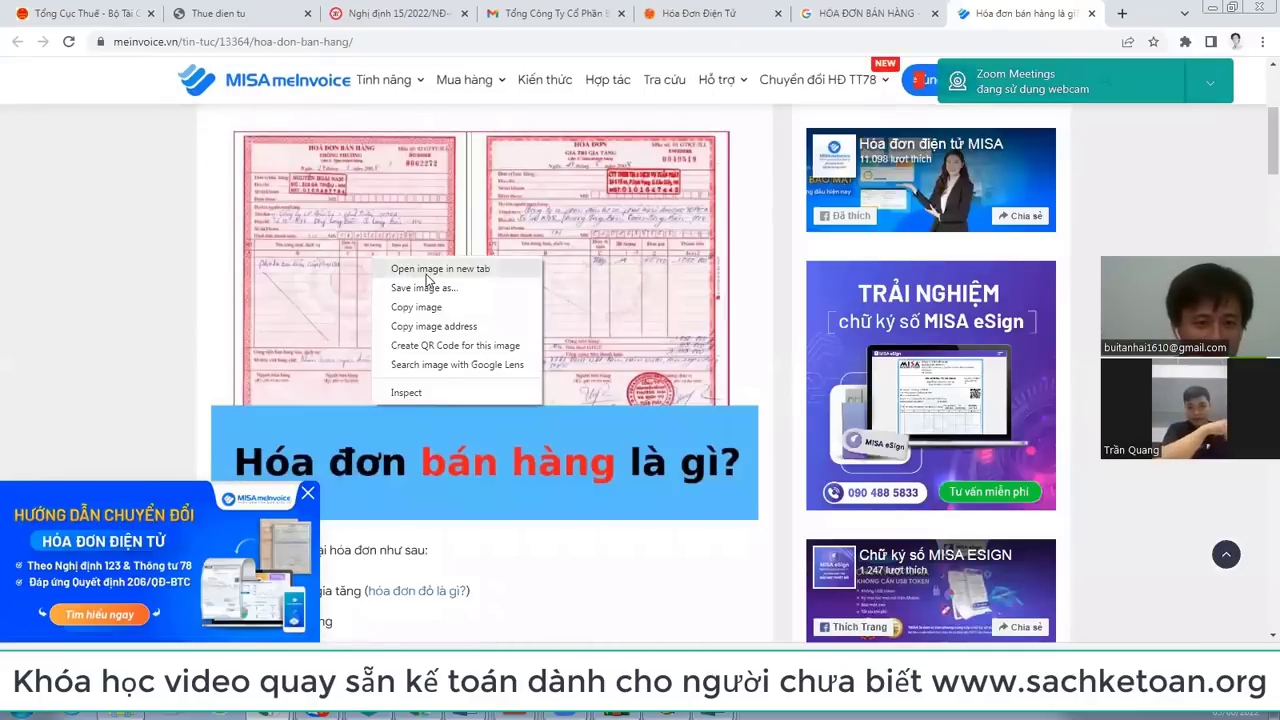
pyautogui.click(420, 264)
pyautogui.click(1010, 12)
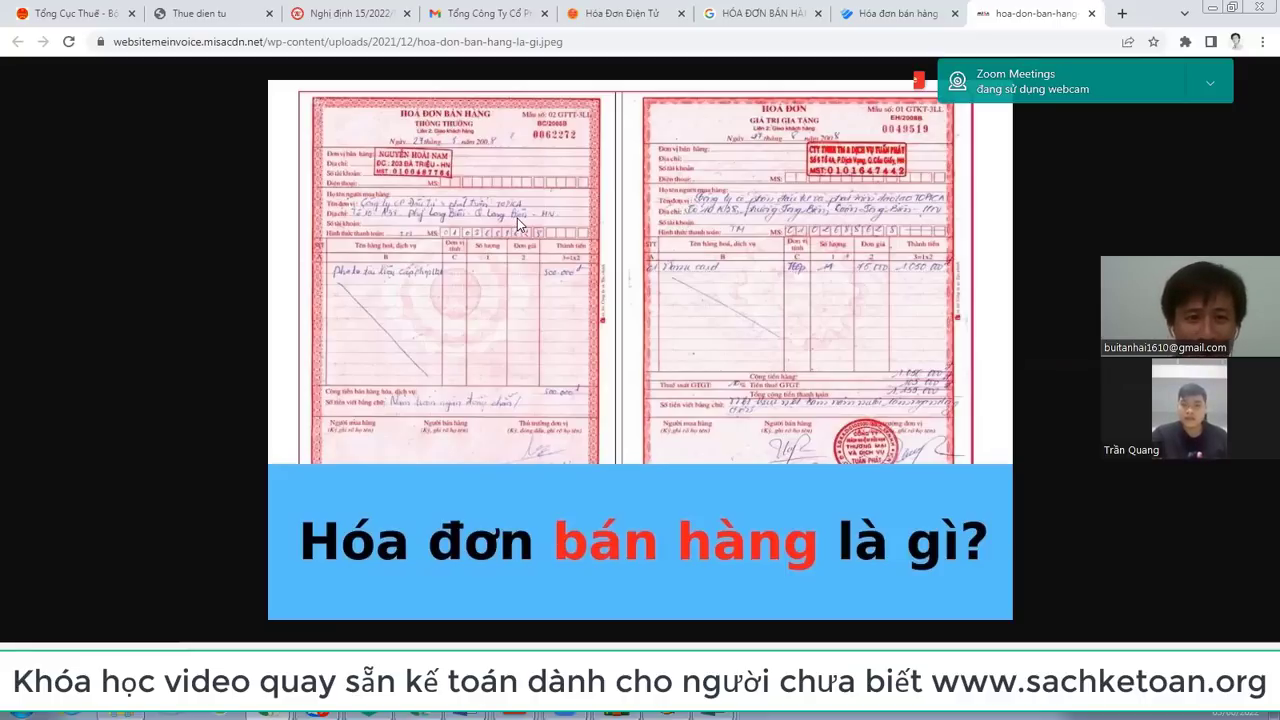
pyautogui.scroll(3, 517, 218)
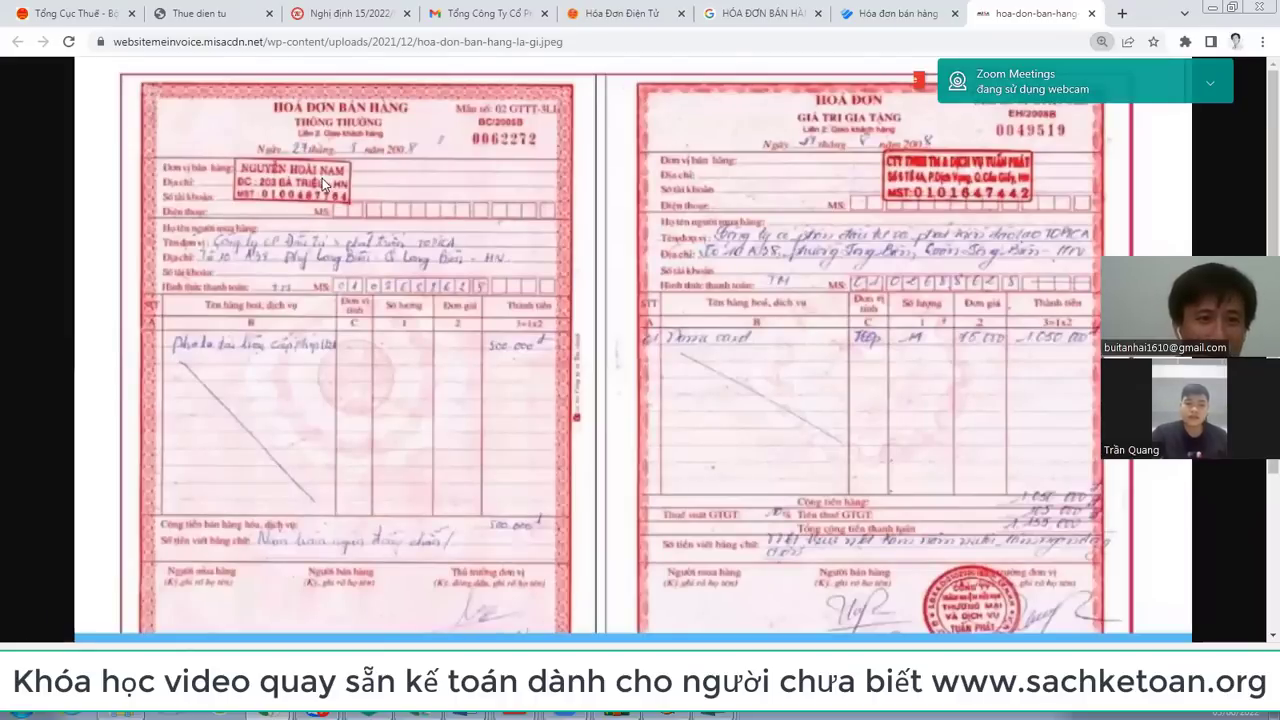
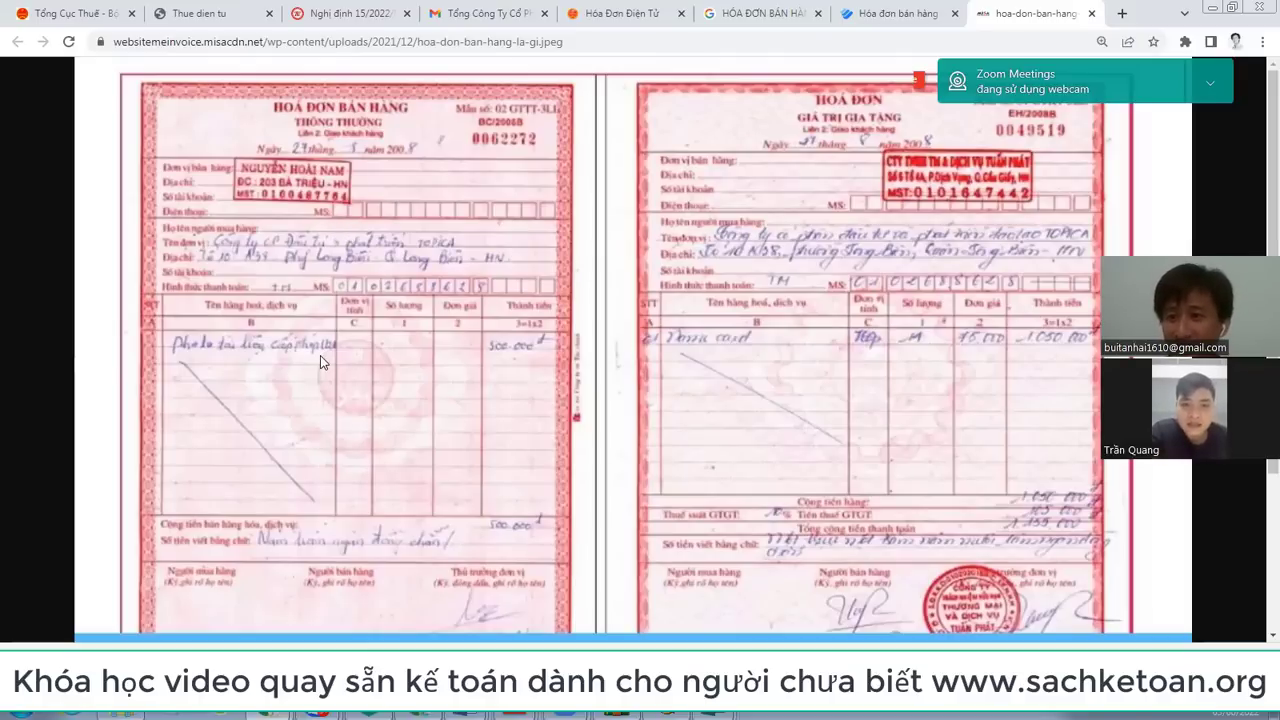
# Step: Zoom out to see the whole sample invoice image, then go to the HÓA ĐƠN BÁN HÀNG image tab
pyautogui.scroll(-3, 320, 355)
pyautogui.hotkey('ctrl', '-')
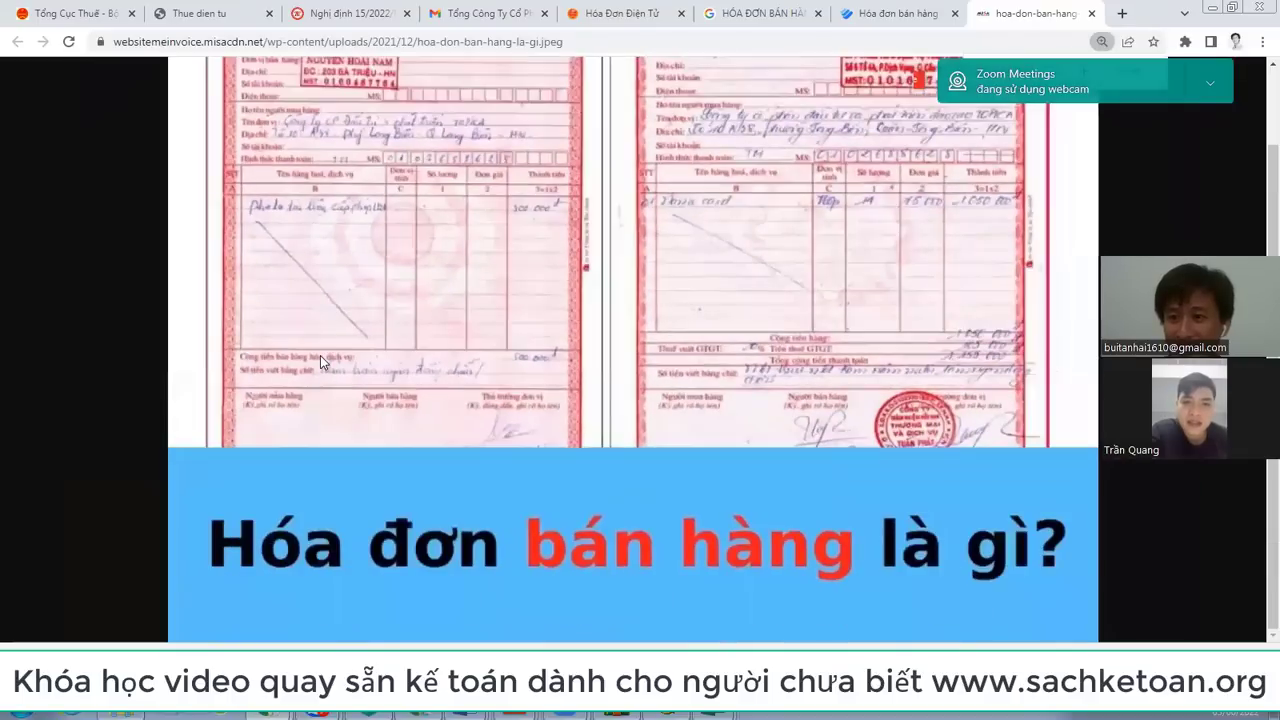
pyautogui.scroll(1, 320, 355)
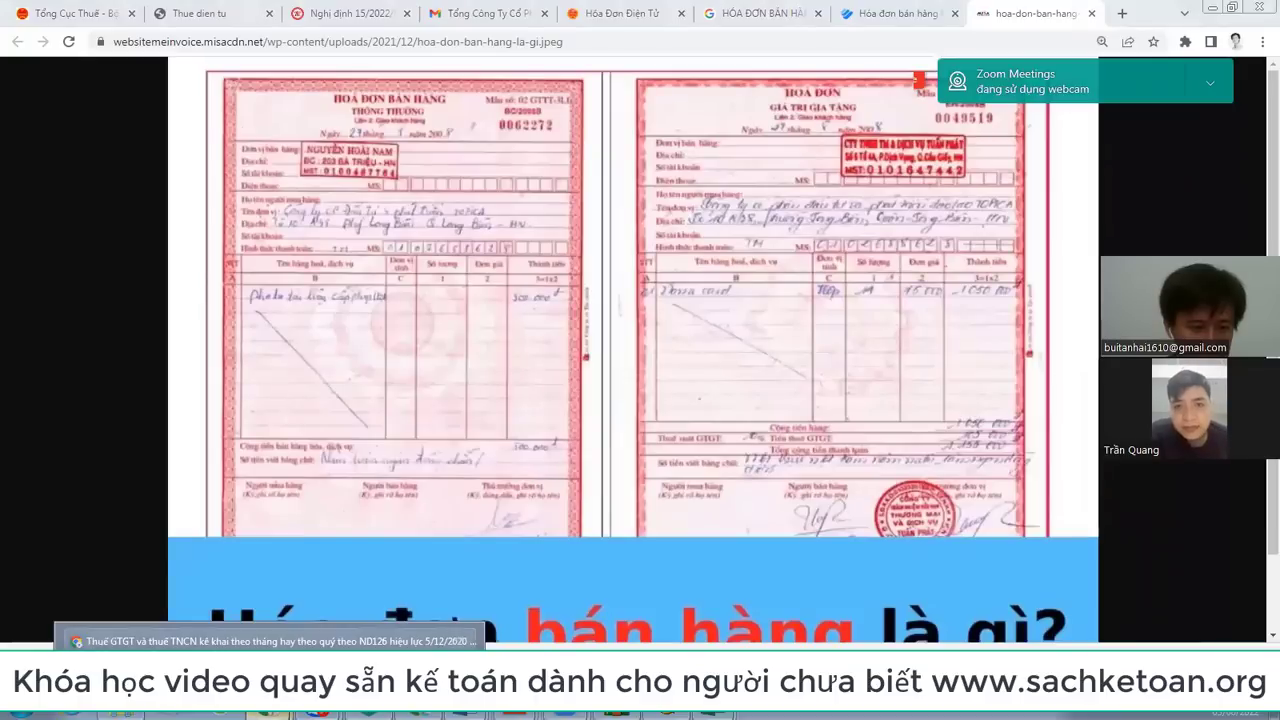
pyautogui.click(748, 13)
# Step: Highlight the 8% VAT rate line on the Gmail invoice PDF, then bring up Bang ke mua vao
pyautogui.click(483, 13)
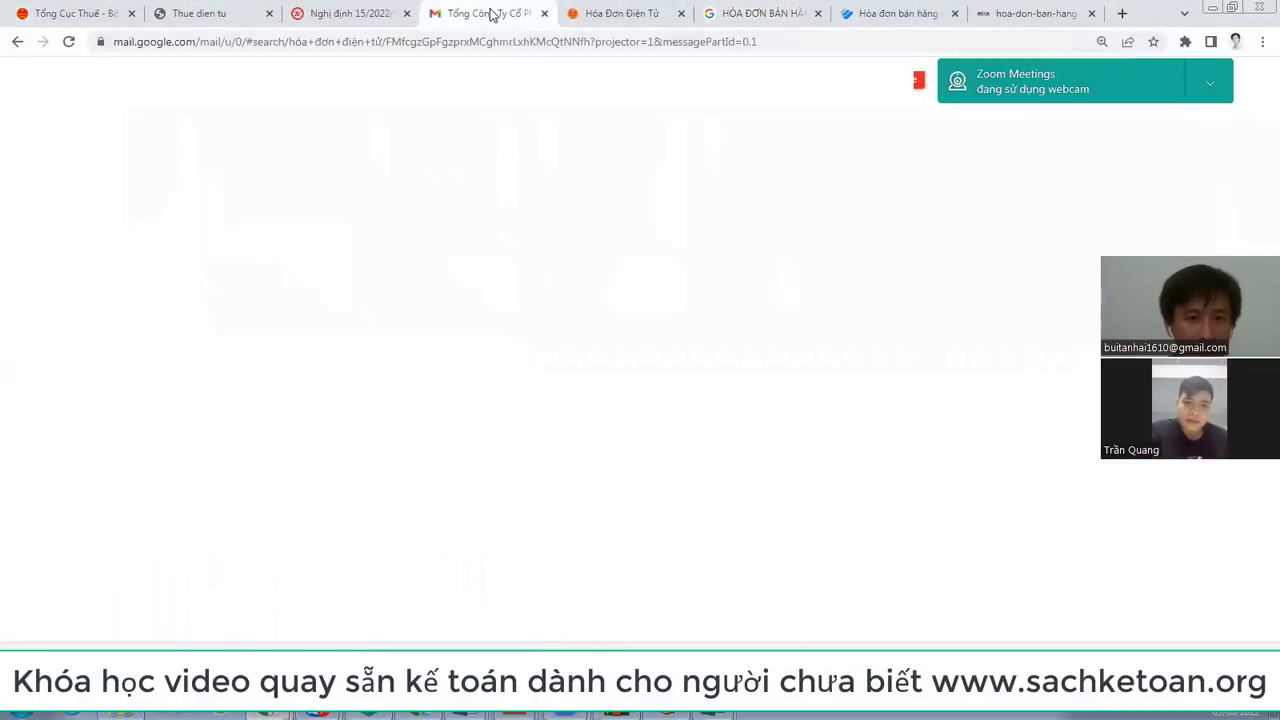
pyautogui.moveTo(304, 360); pyautogui.dragTo(500, 358)
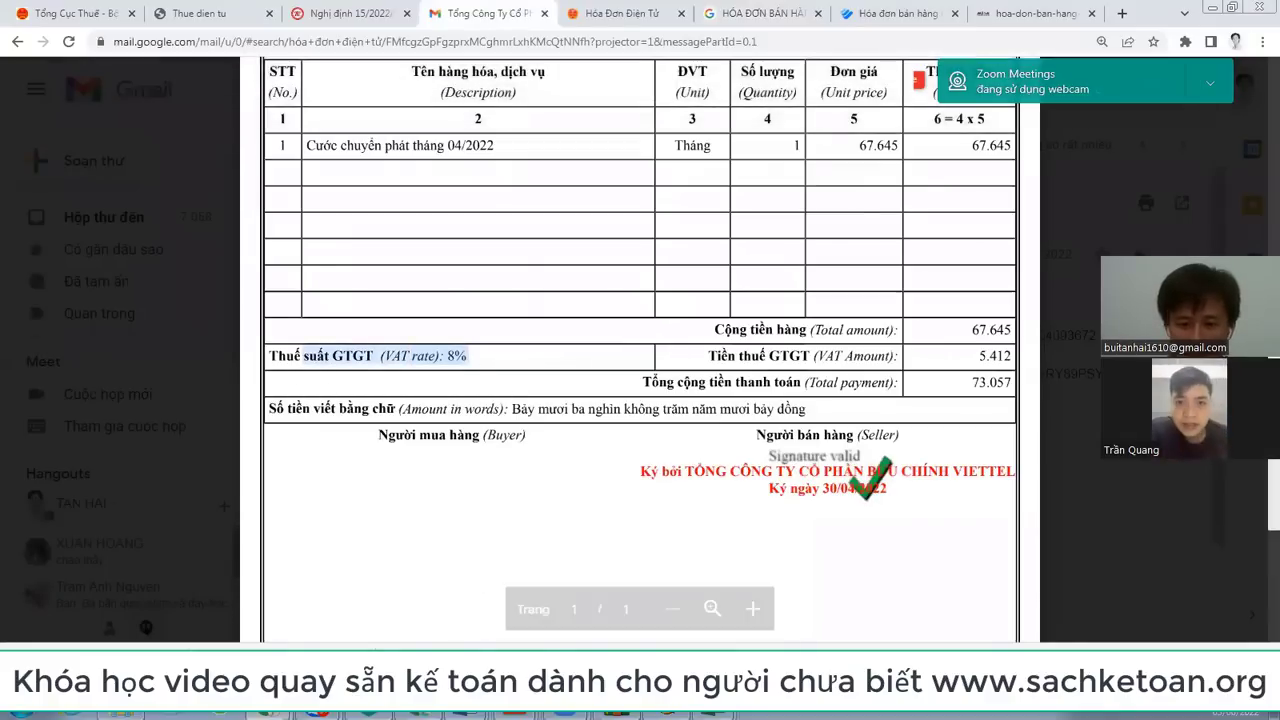
pyautogui.moveTo(716, 713)
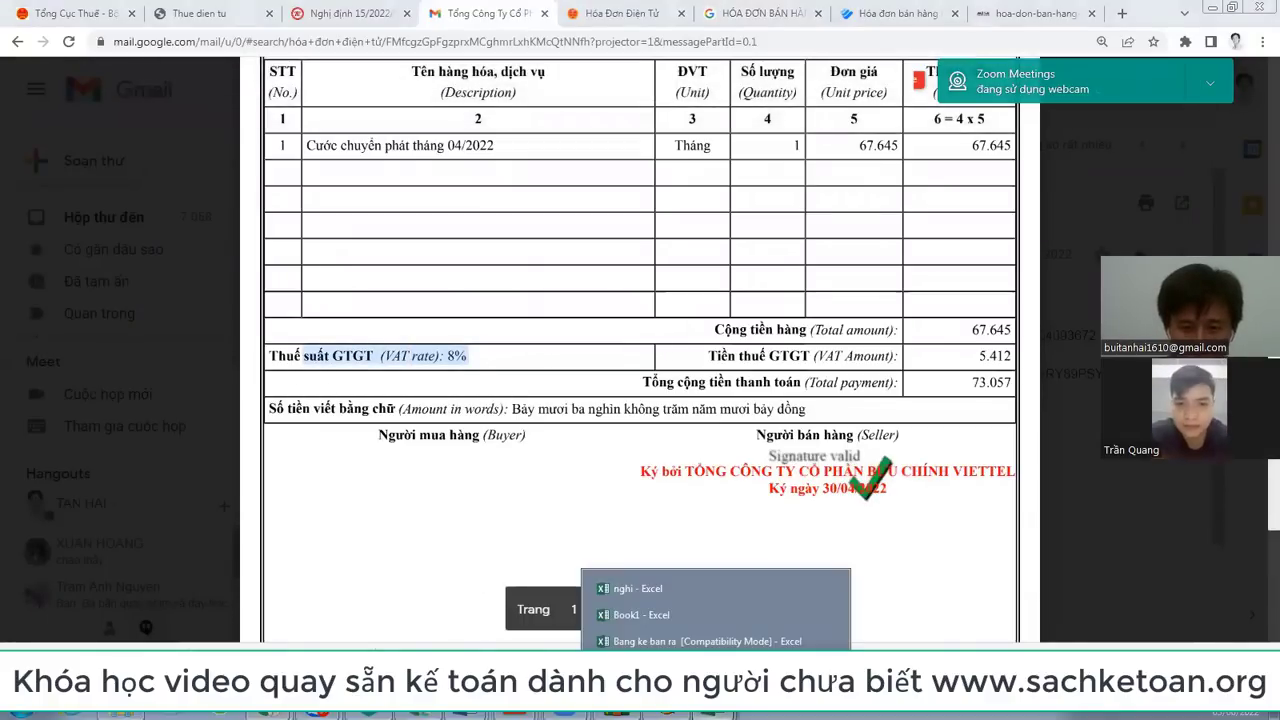
pyautogui.click(700, 667)
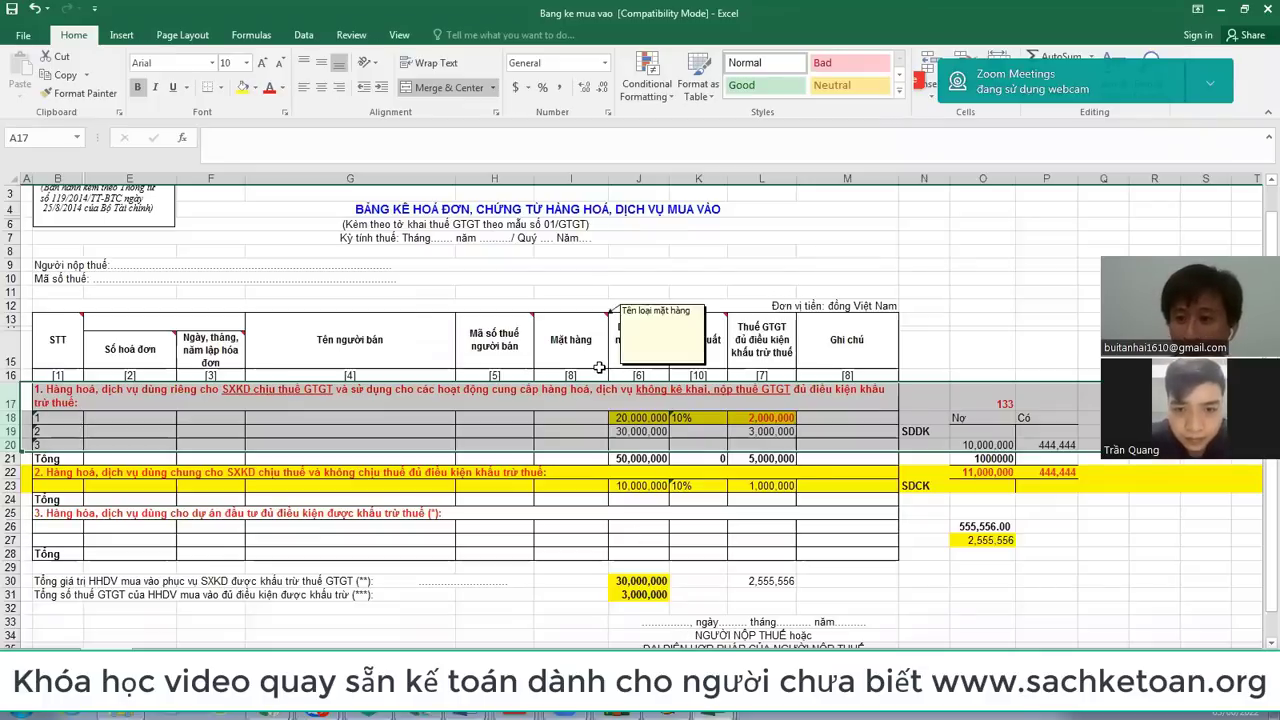
# Step: Shade rows 17–20 of the purchases list yellow
pyautogui.moveTo(8, 402); pyautogui.dragTo(6, 446)
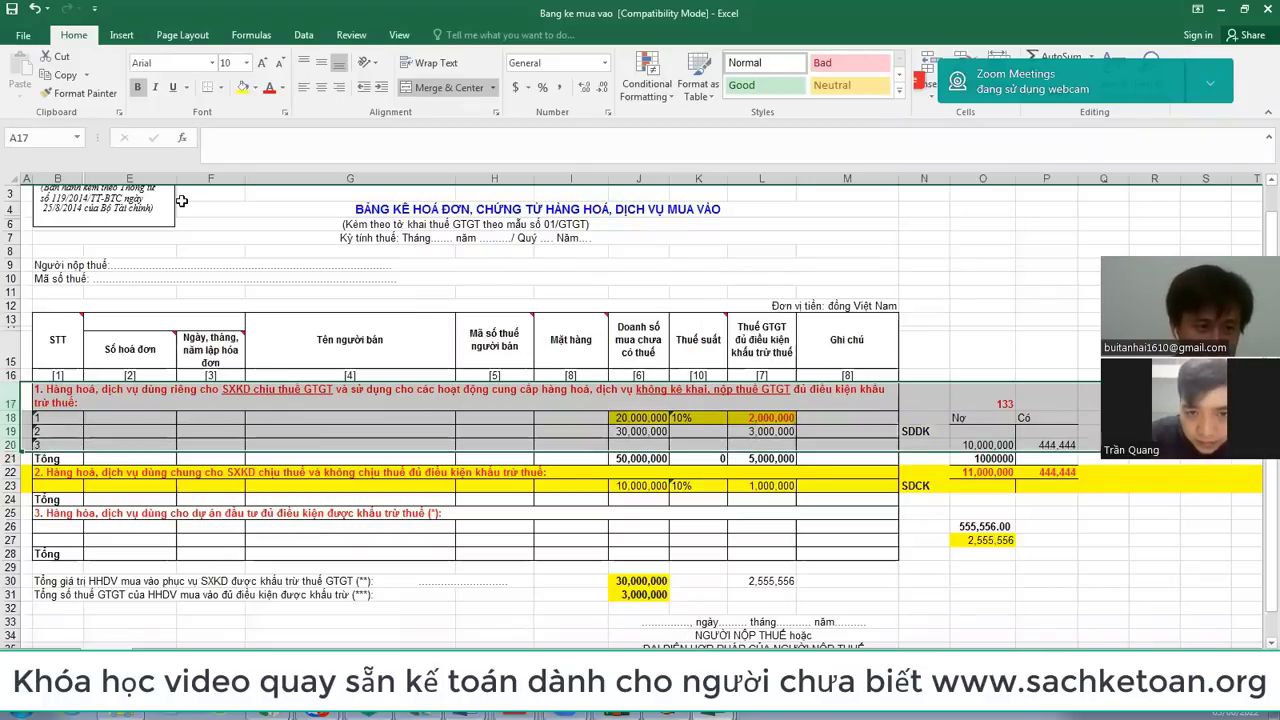
pyautogui.click(243, 88)
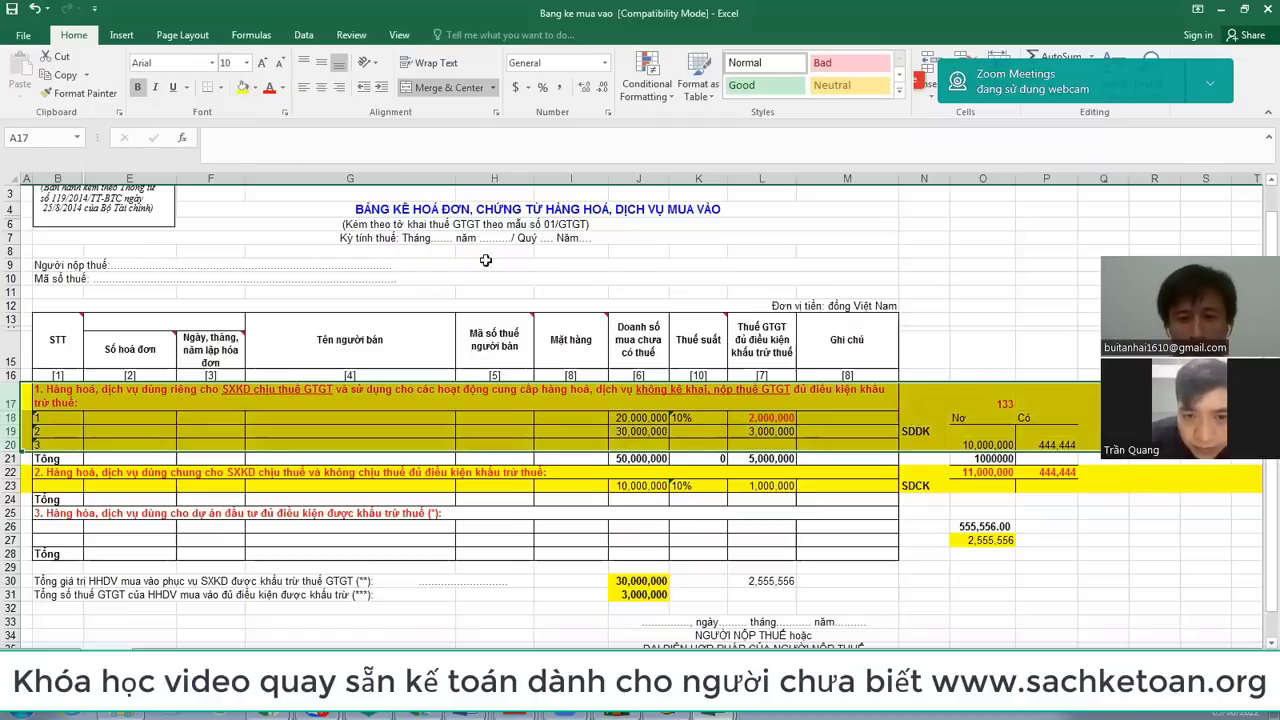
pyautogui.click(637, 420)
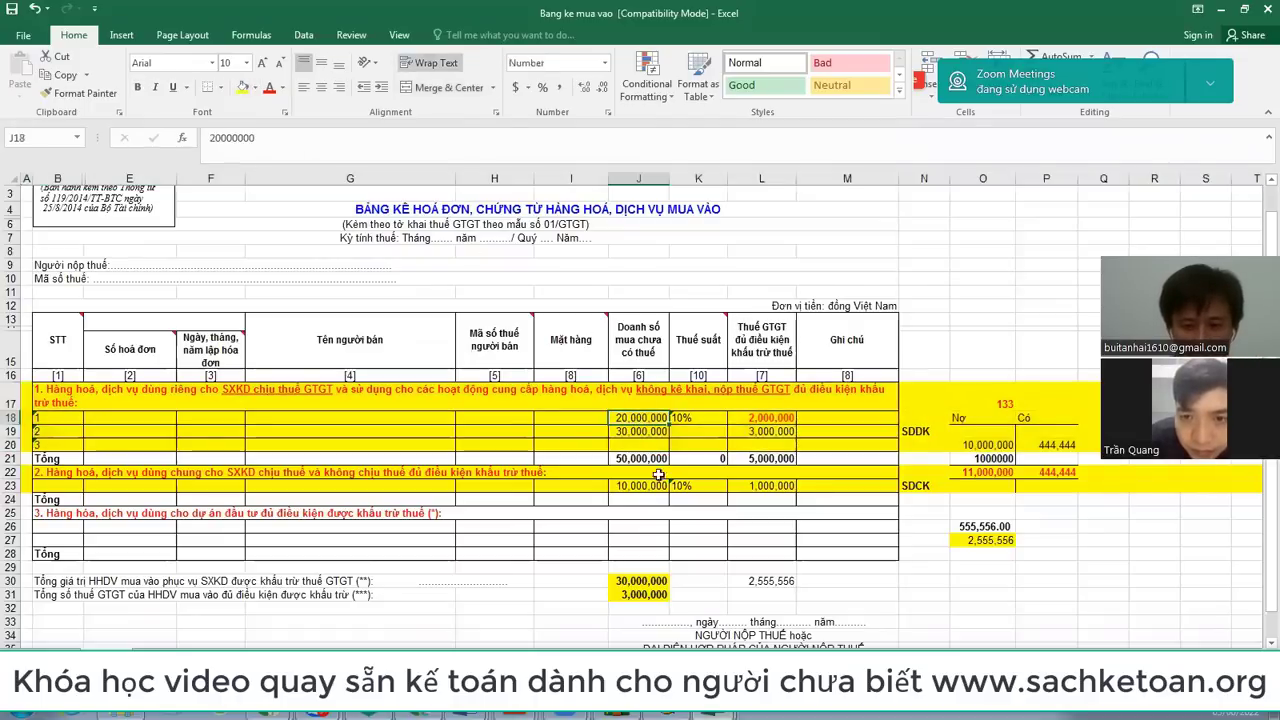
# Step: In Book1, fill the monthly vat amounts E12:G12 yellow
pyautogui.click(735, 714)
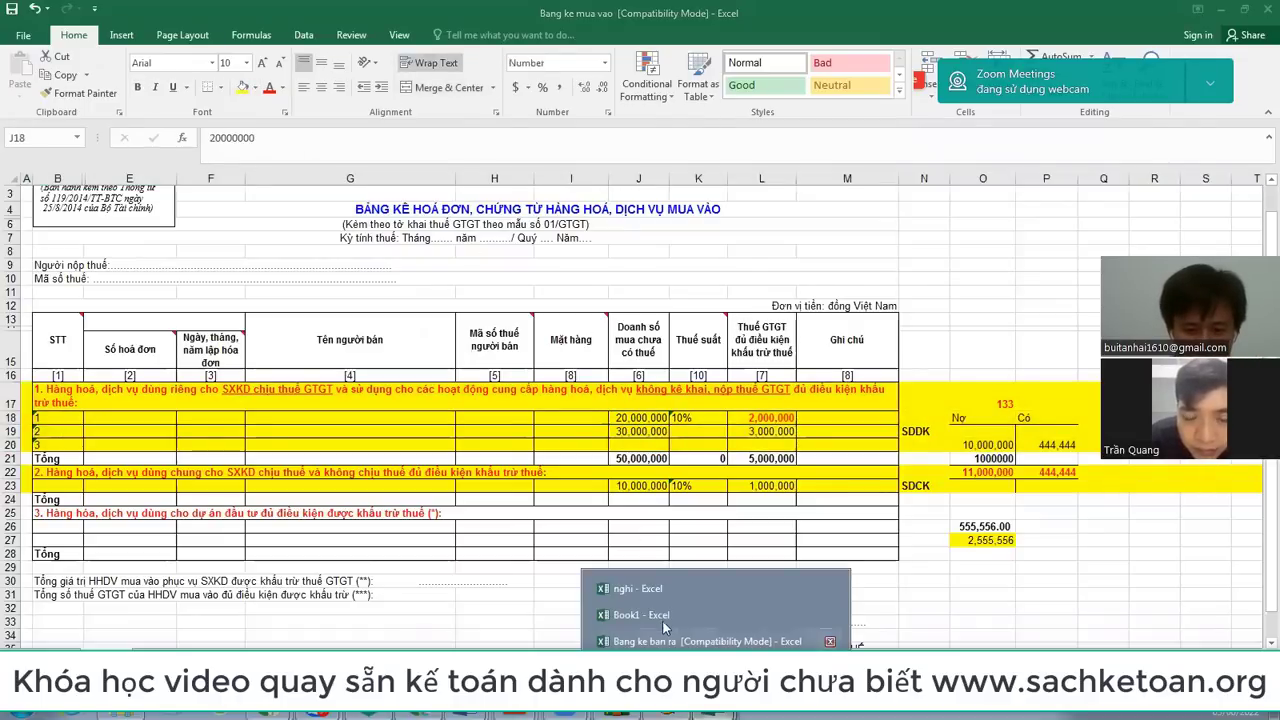
pyautogui.click(655, 615)
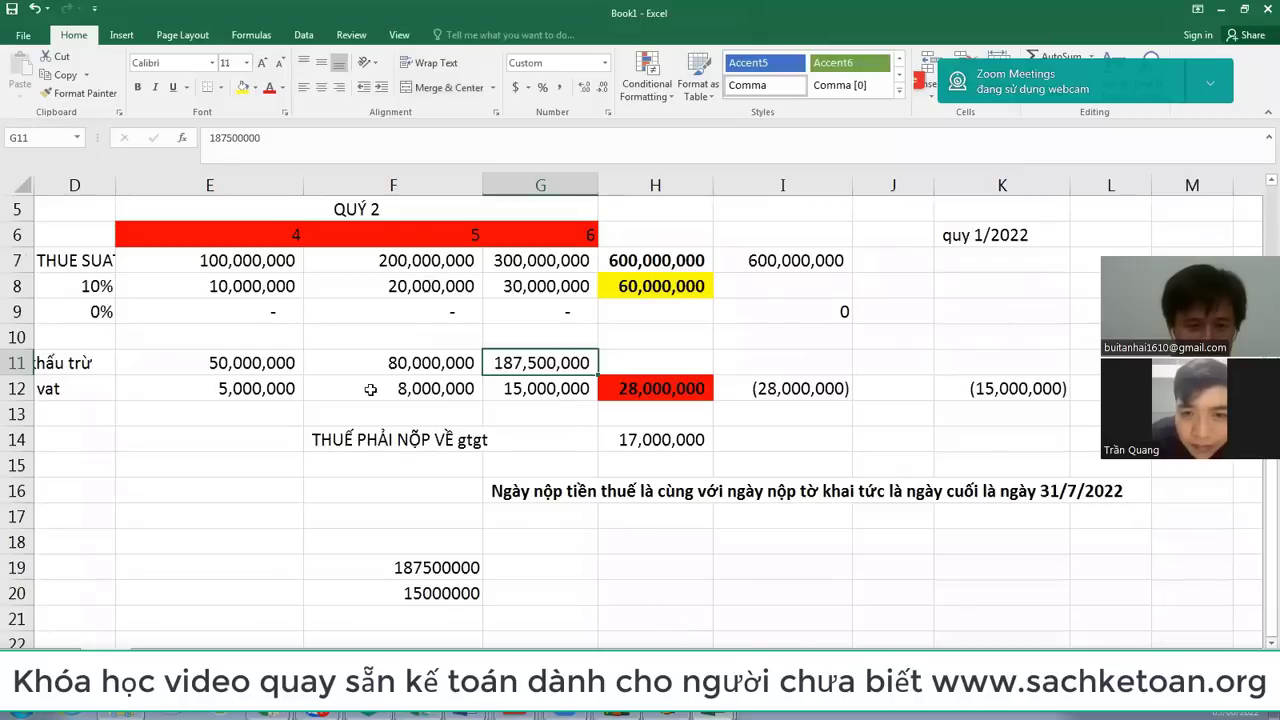
pyautogui.moveTo(254, 389); pyautogui.dragTo(548, 390)
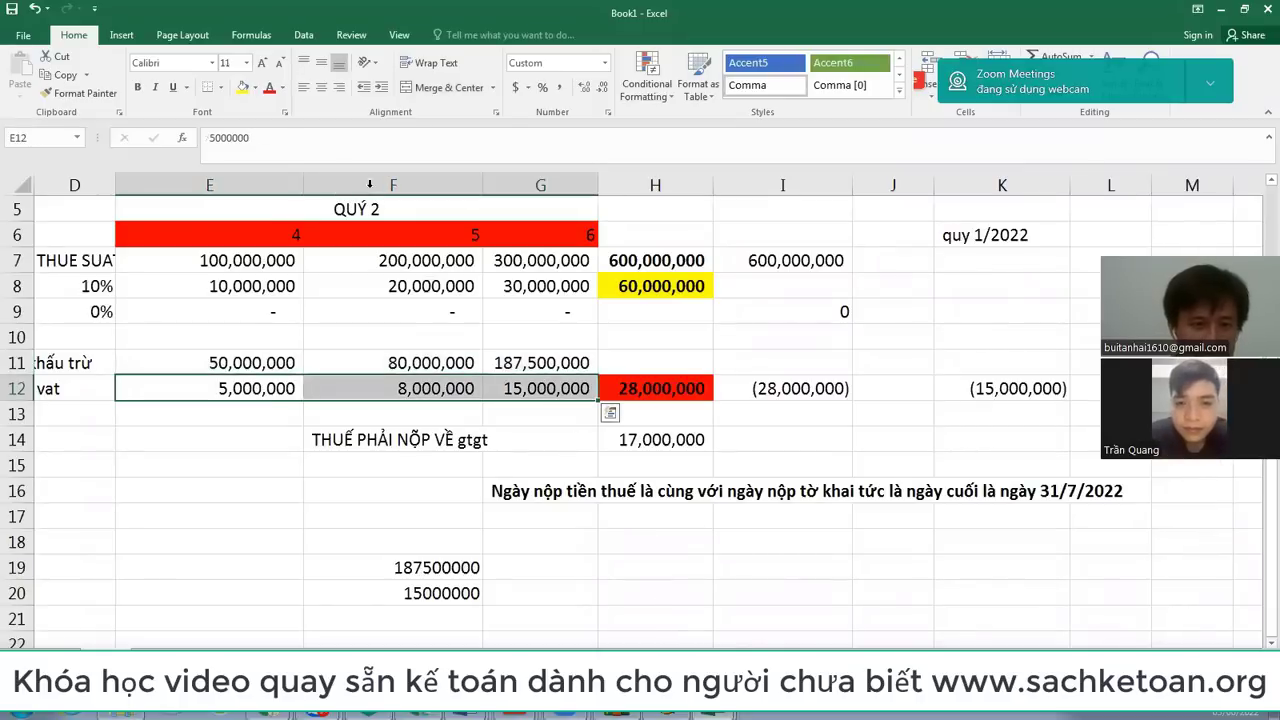
pyautogui.click(244, 87)
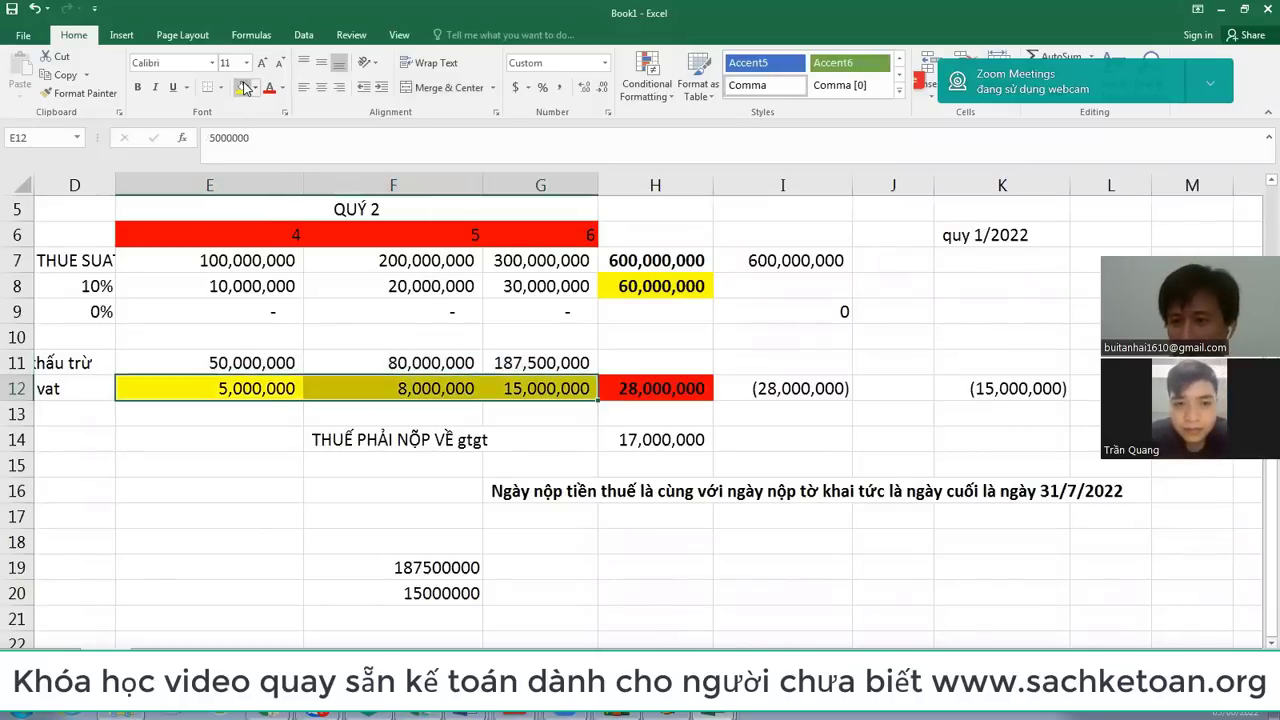
# Step: Back in Bang ke mua vao, fill columns J to L yellow
pyautogui.hotkey('alt', 'Tab')
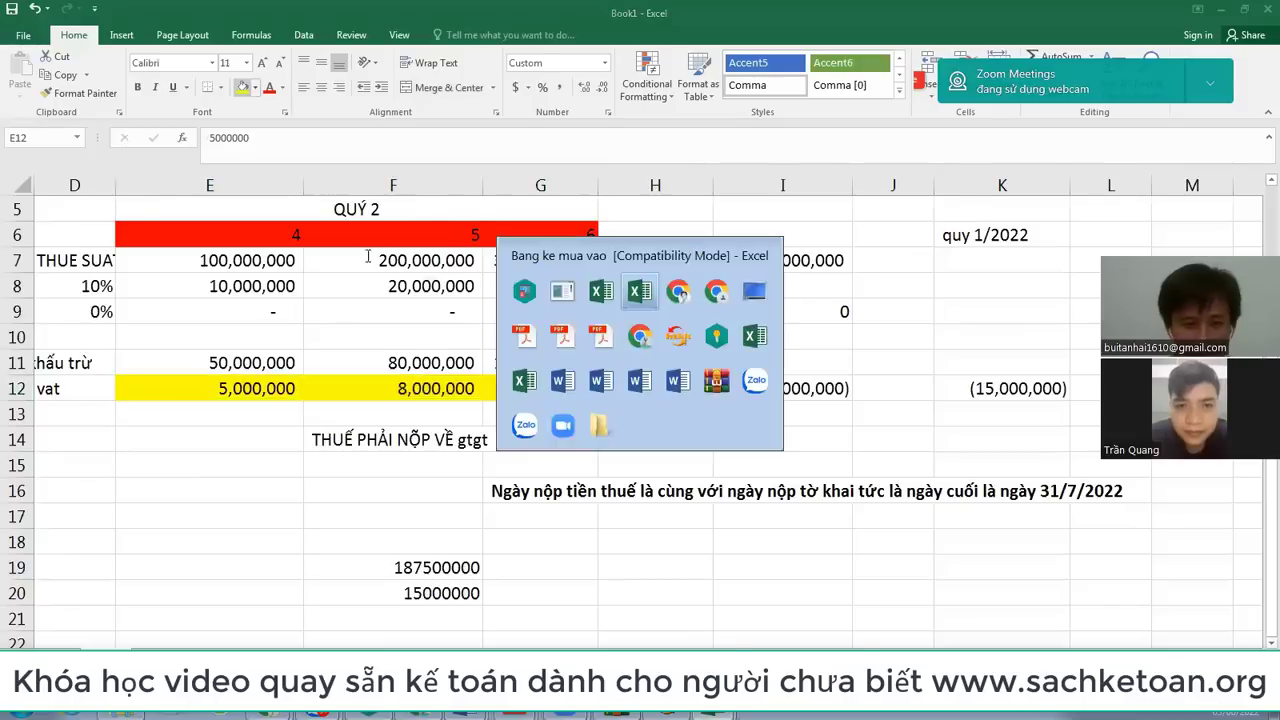
pyautogui.click(104, 418)
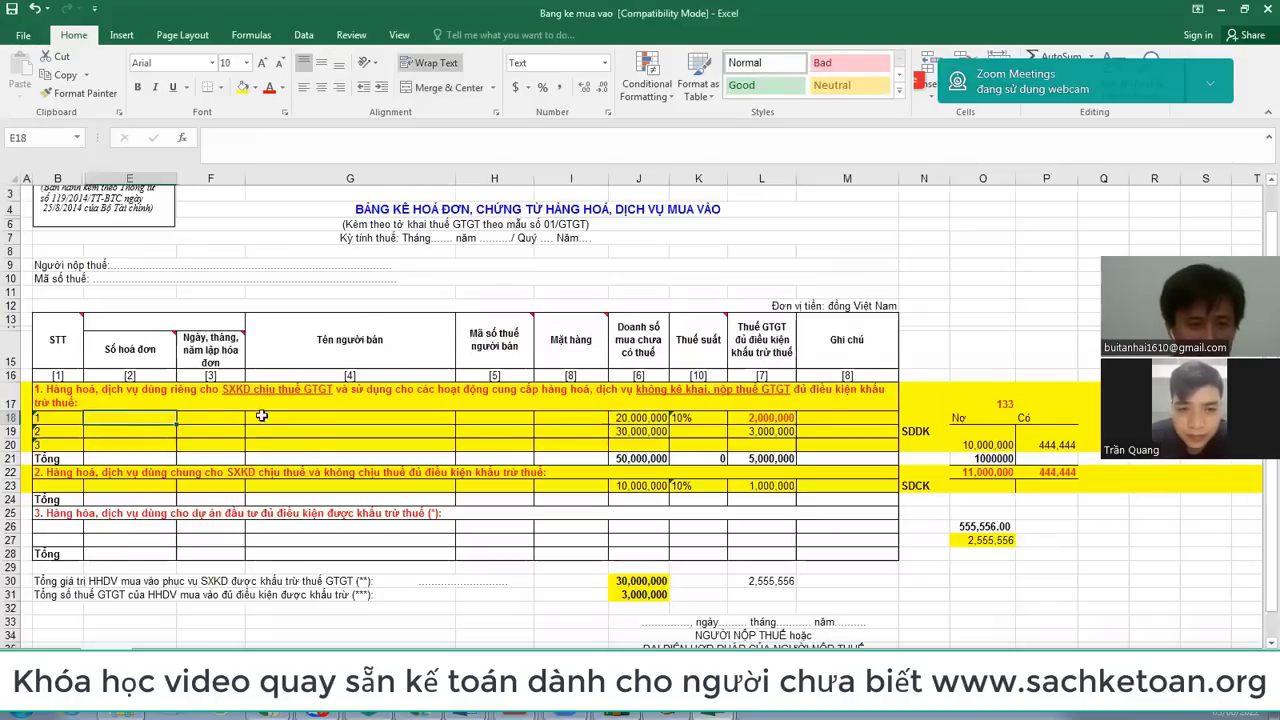
pyautogui.click(263, 416)
pyautogui.click(623, 416)
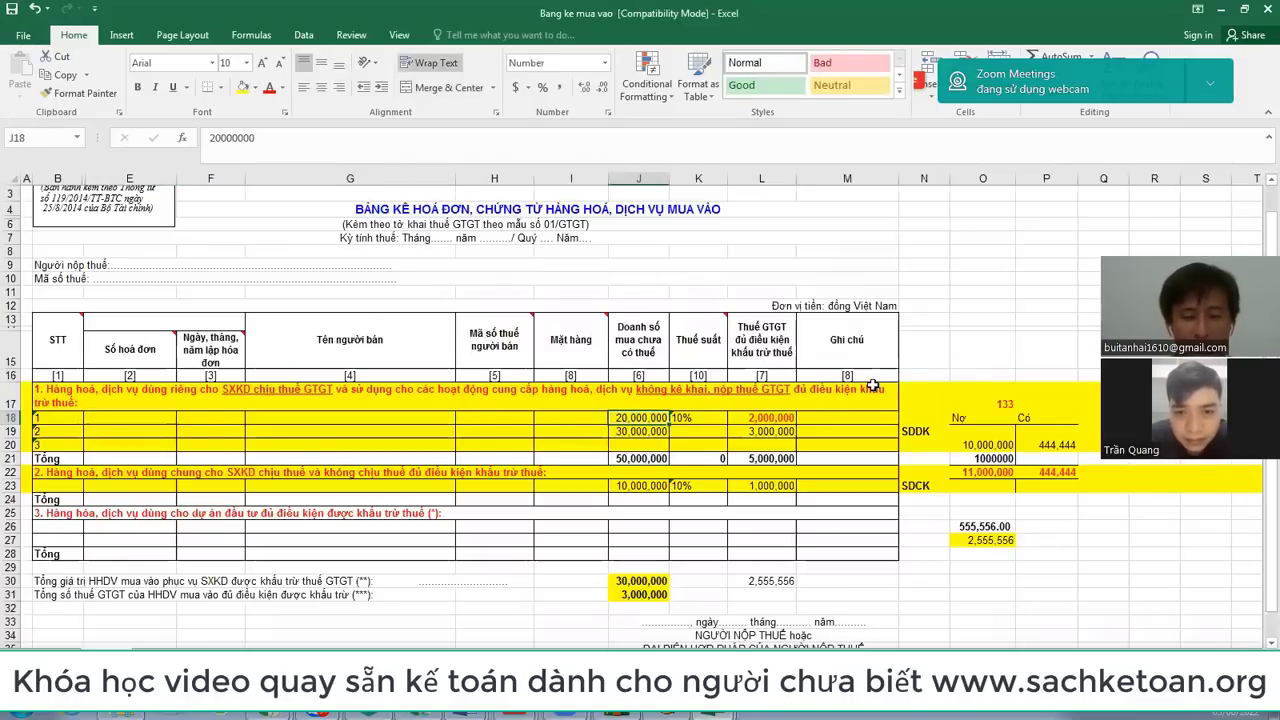
pyautogui.hotkey('alt', 'Tab')
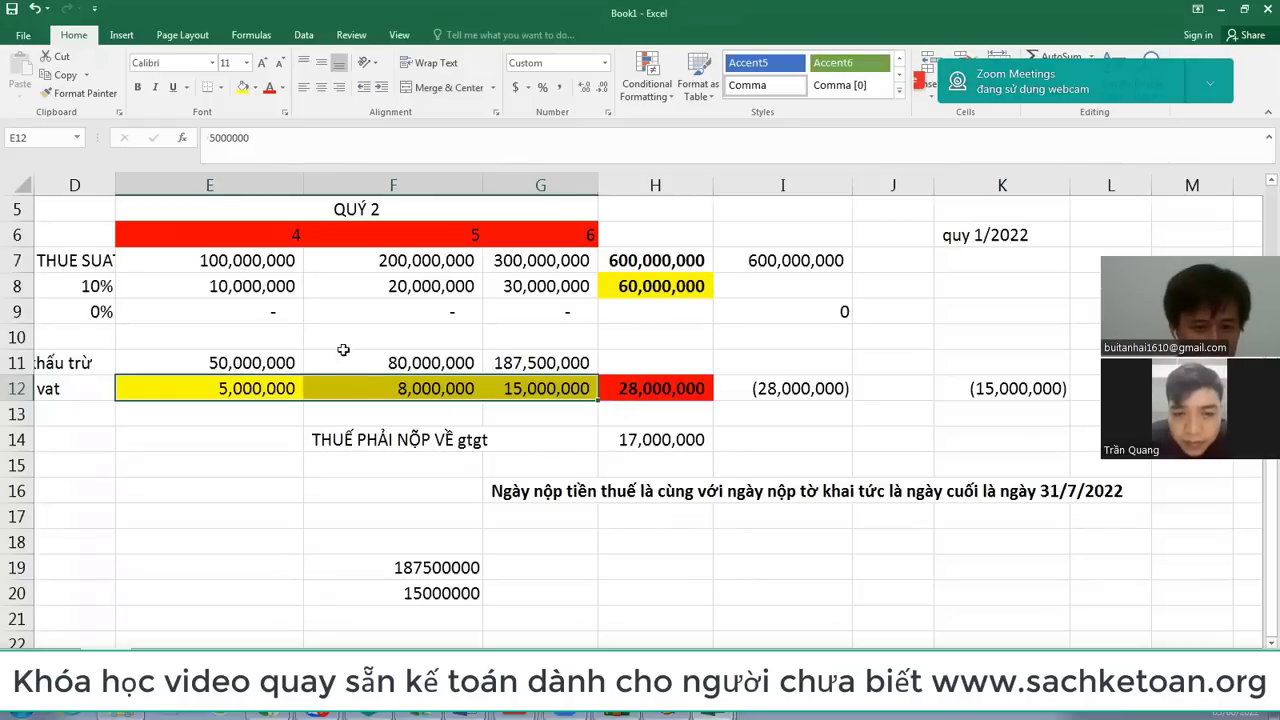
pyautogui.hotkey('alt', 'Tab')
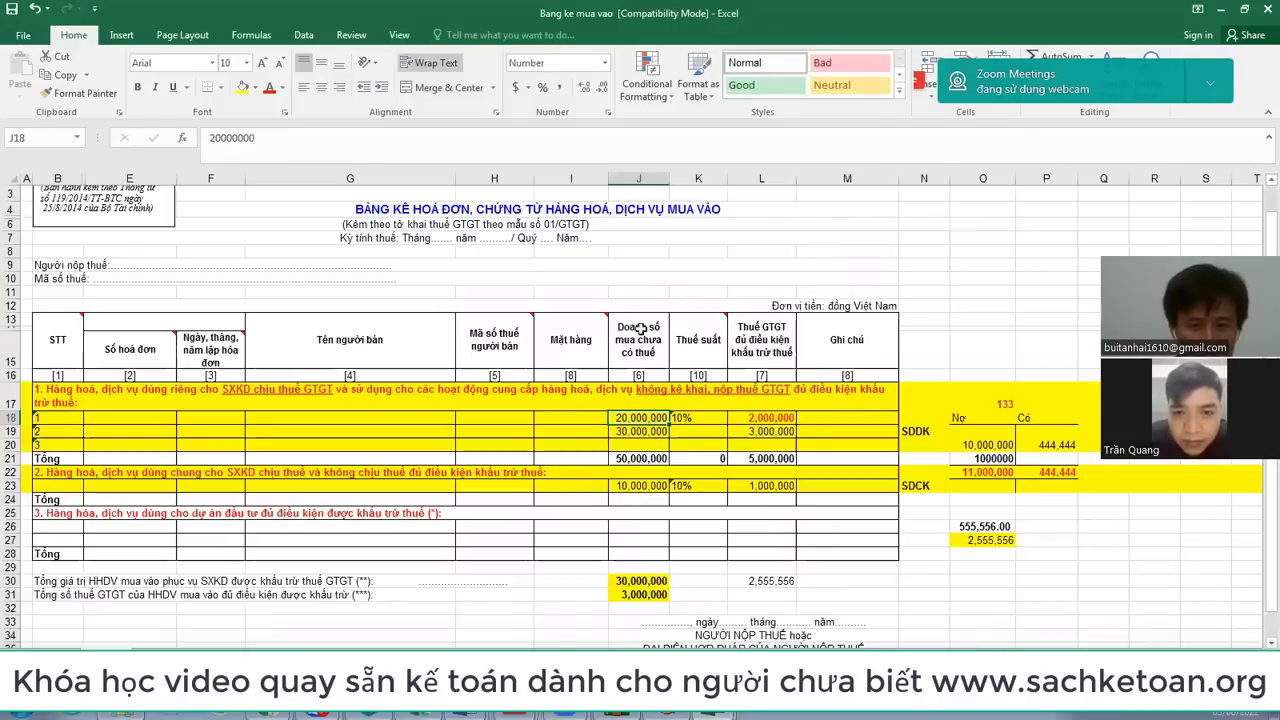
pyautogui.click(650, 178)
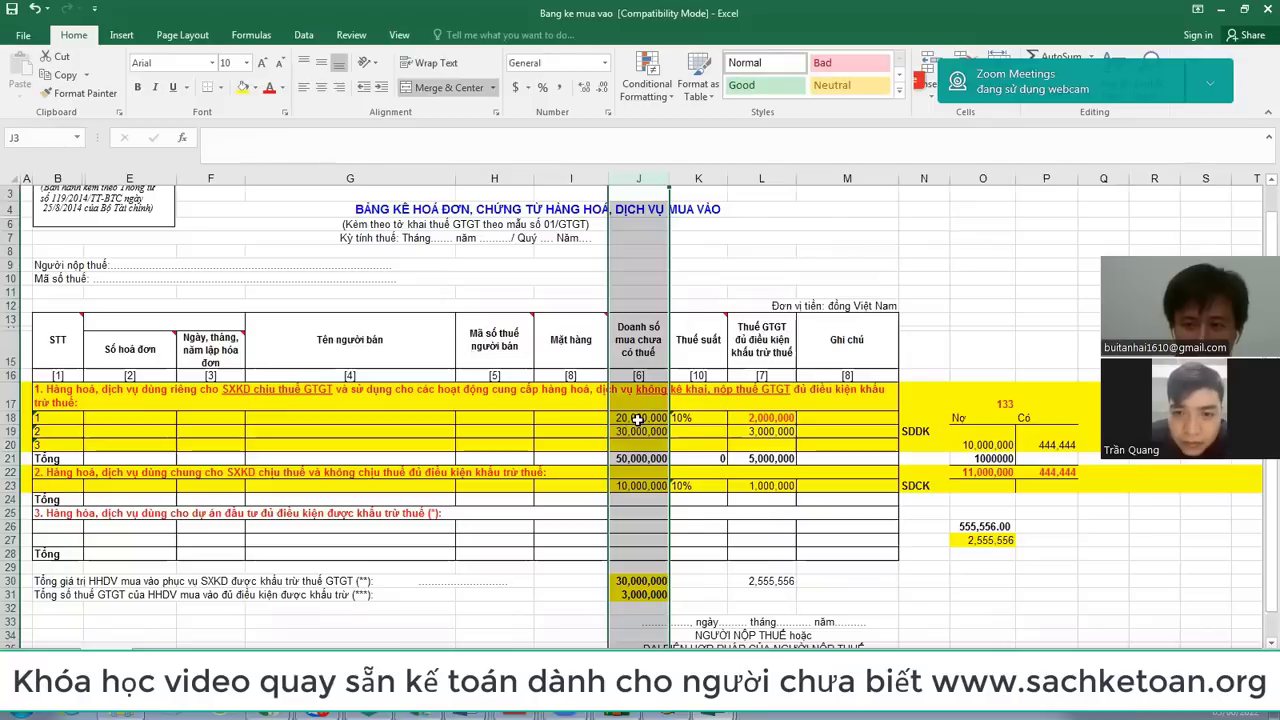
pyautogui.click(638, 420)
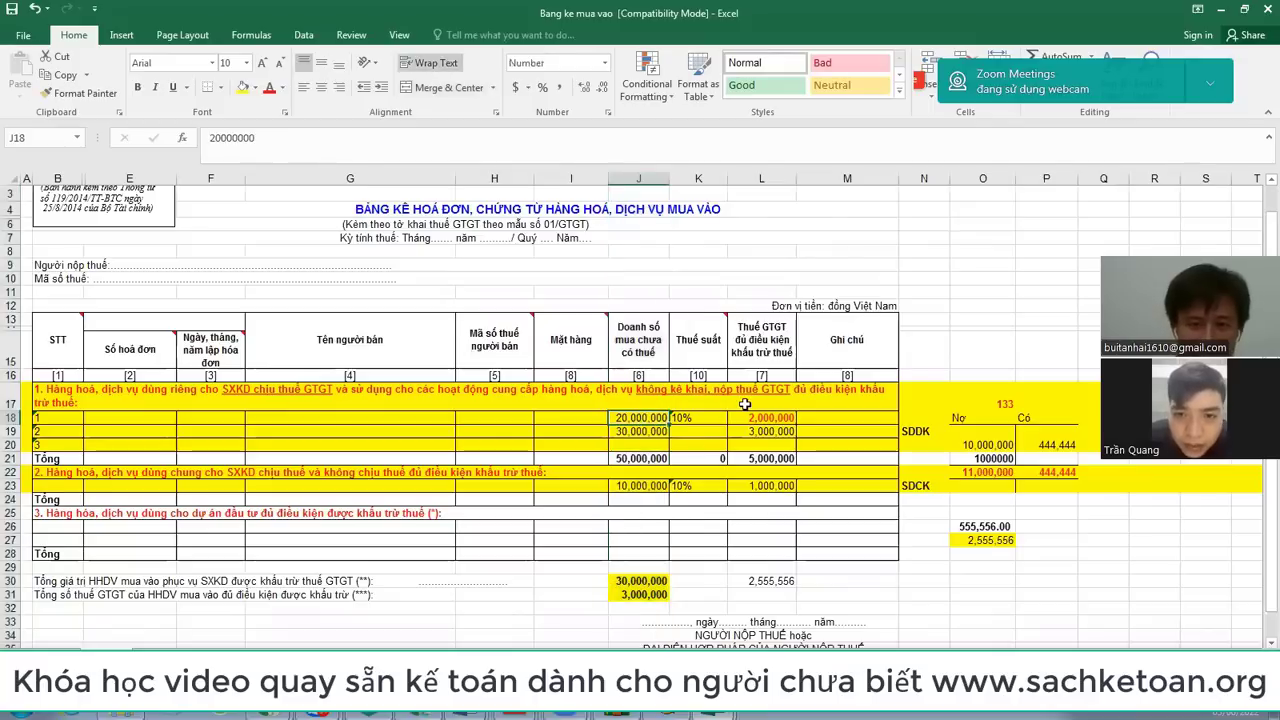
pyautogui.click(765, 184)
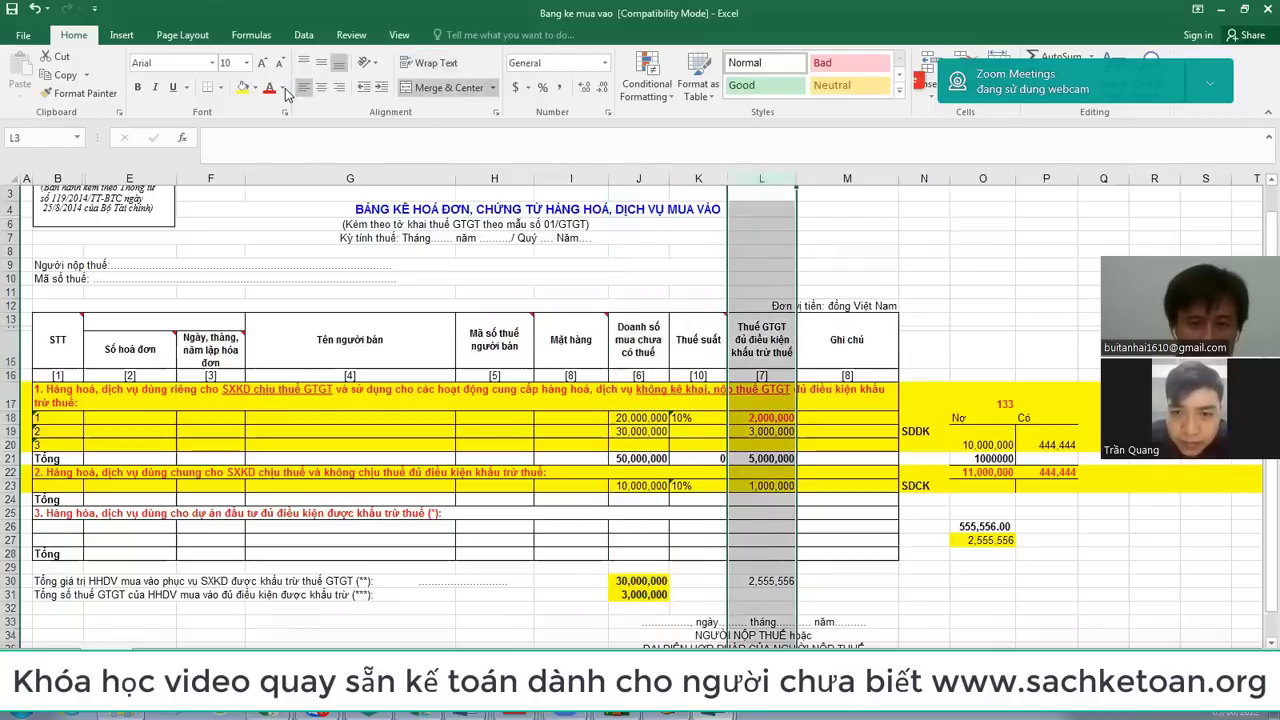
pyautogui.moveTo(647, 187); pyautogui.dragTo(761, 182)
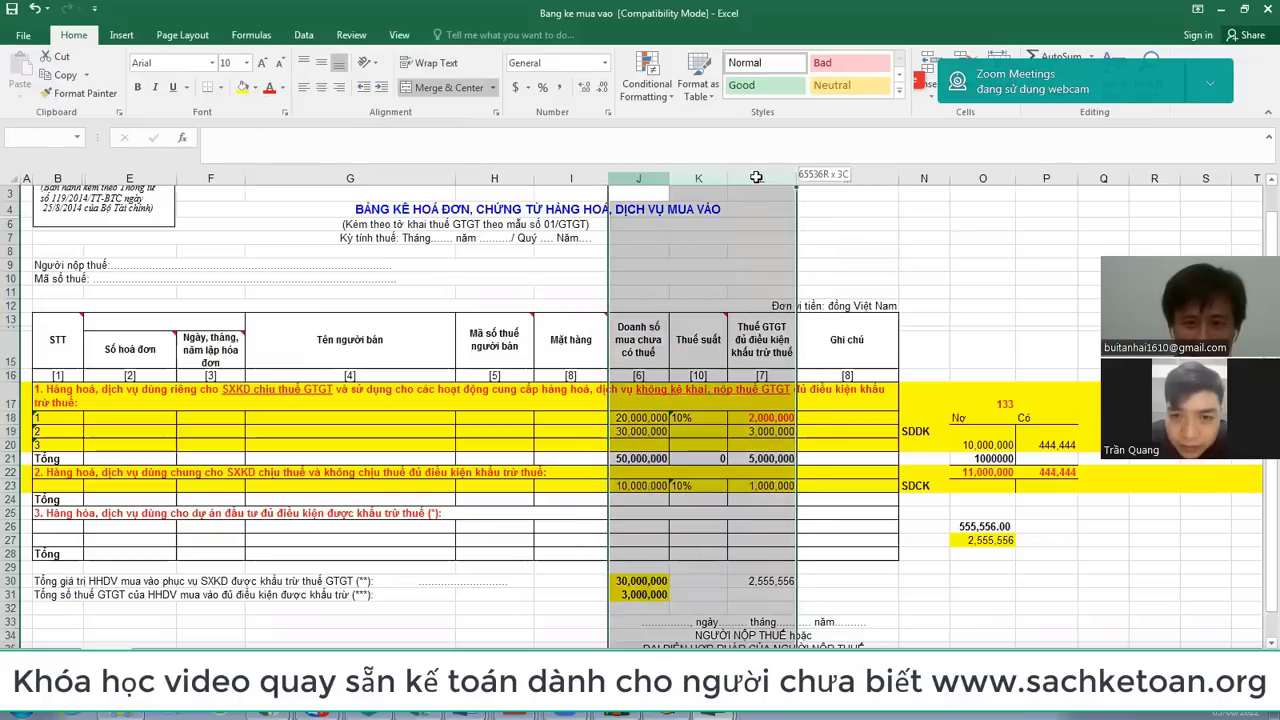
pyautogui.click(242, 88)
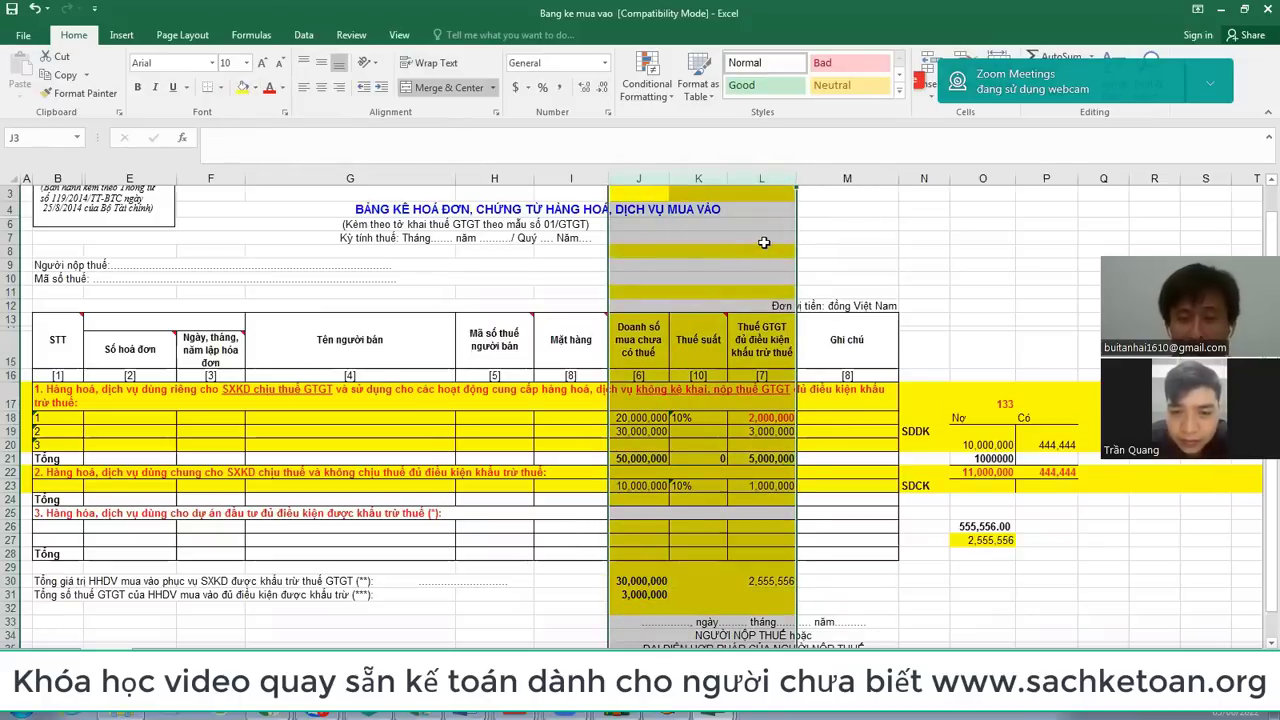
pyautogui.click(692, 212)
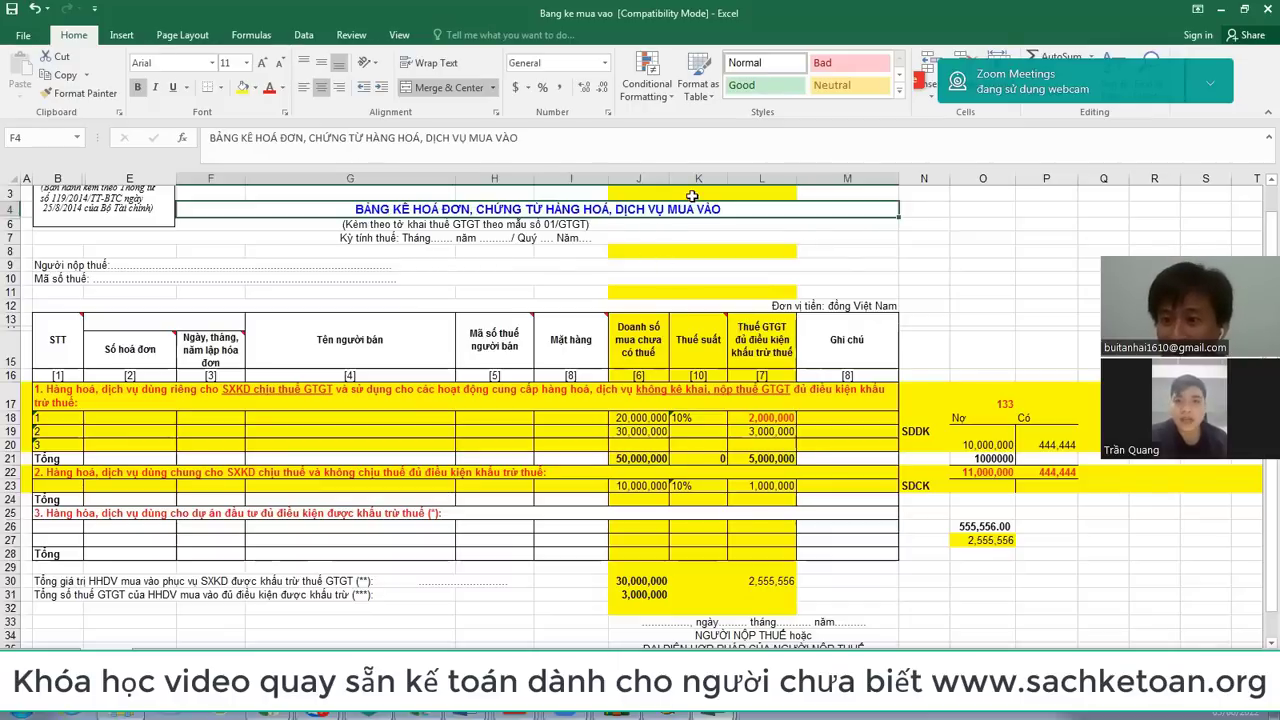
pyautogui.hotkey('alt', 'Tab')
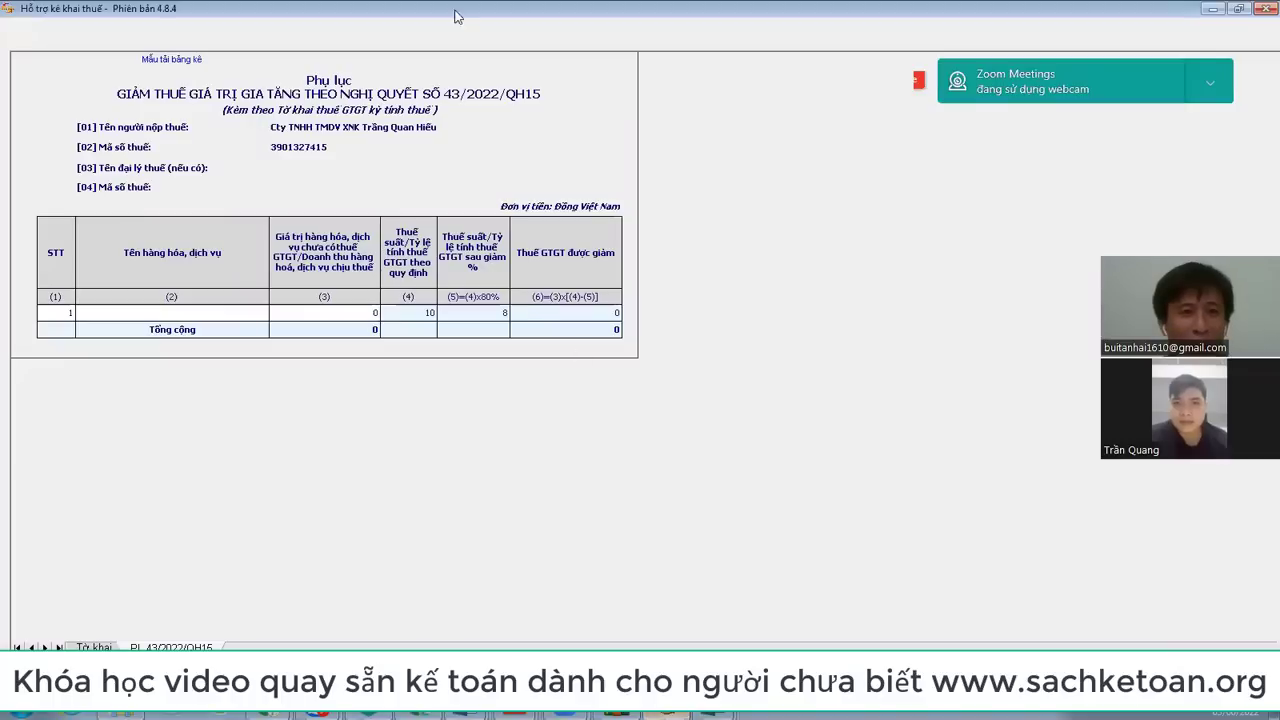
pyautogui.hotkey('ctrl', 'pageup')
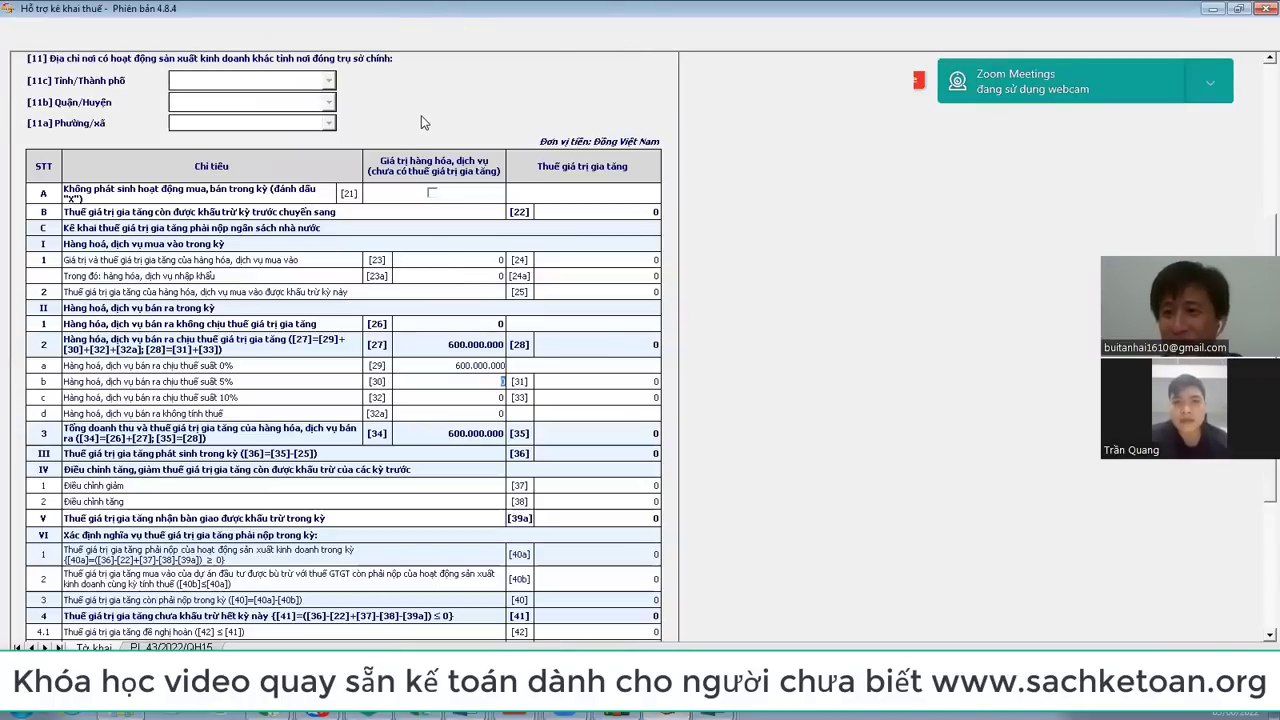
pyautogui.hotkey('alt', 'Tab')
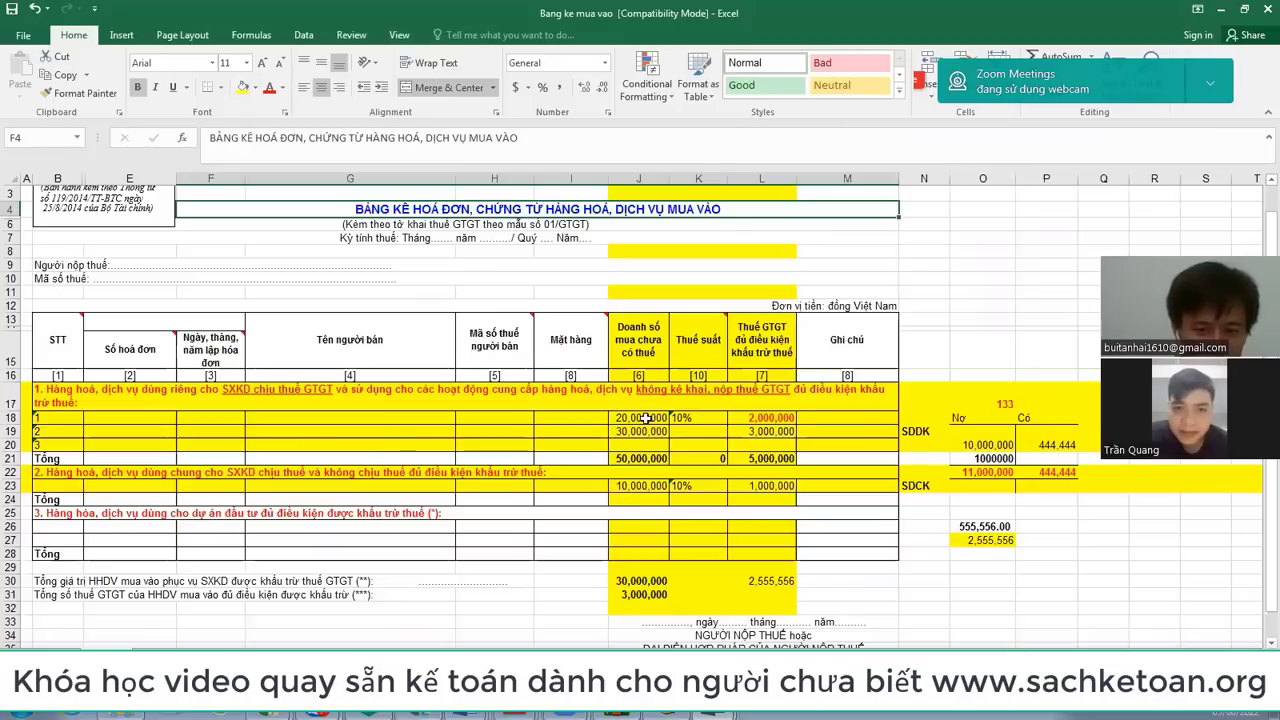
# Step: Review the month 5 and month 6 deductible amounts in Book1, then return to Bang ke mua vao
pyautogui.click(630, 417)
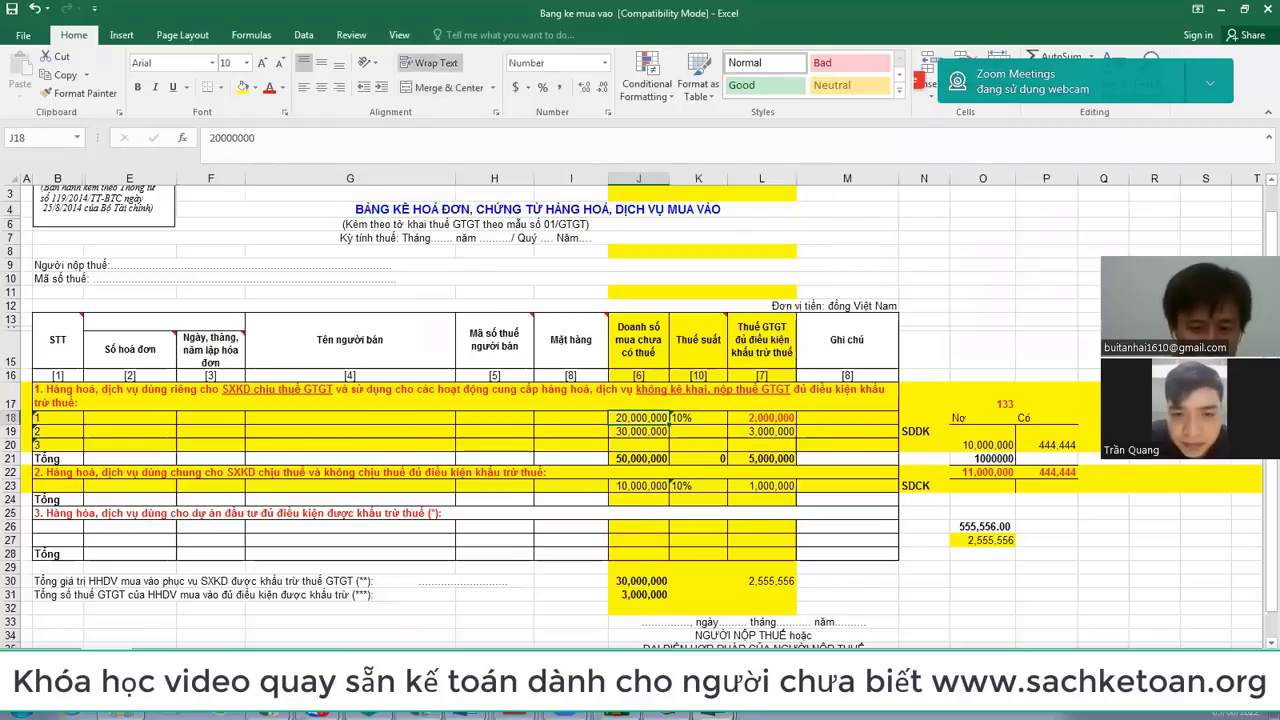
pyautogui.click(659, 638)
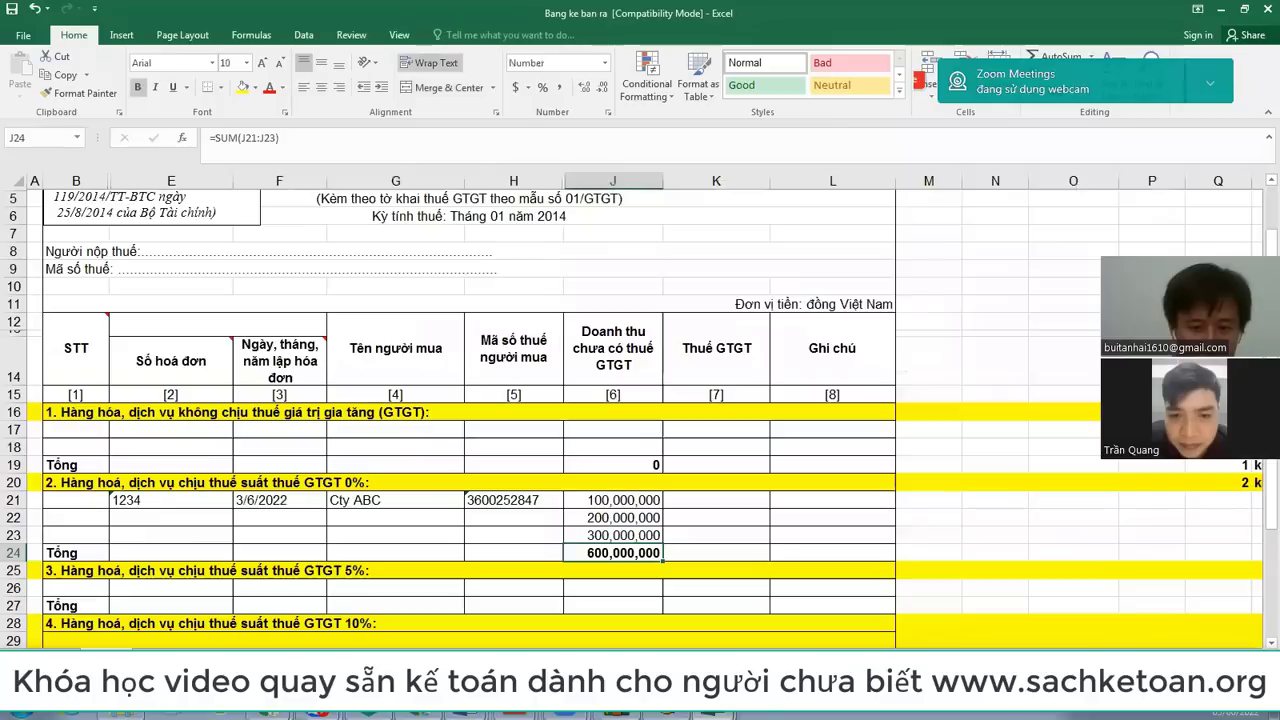
pyautogui.click(695, 600)
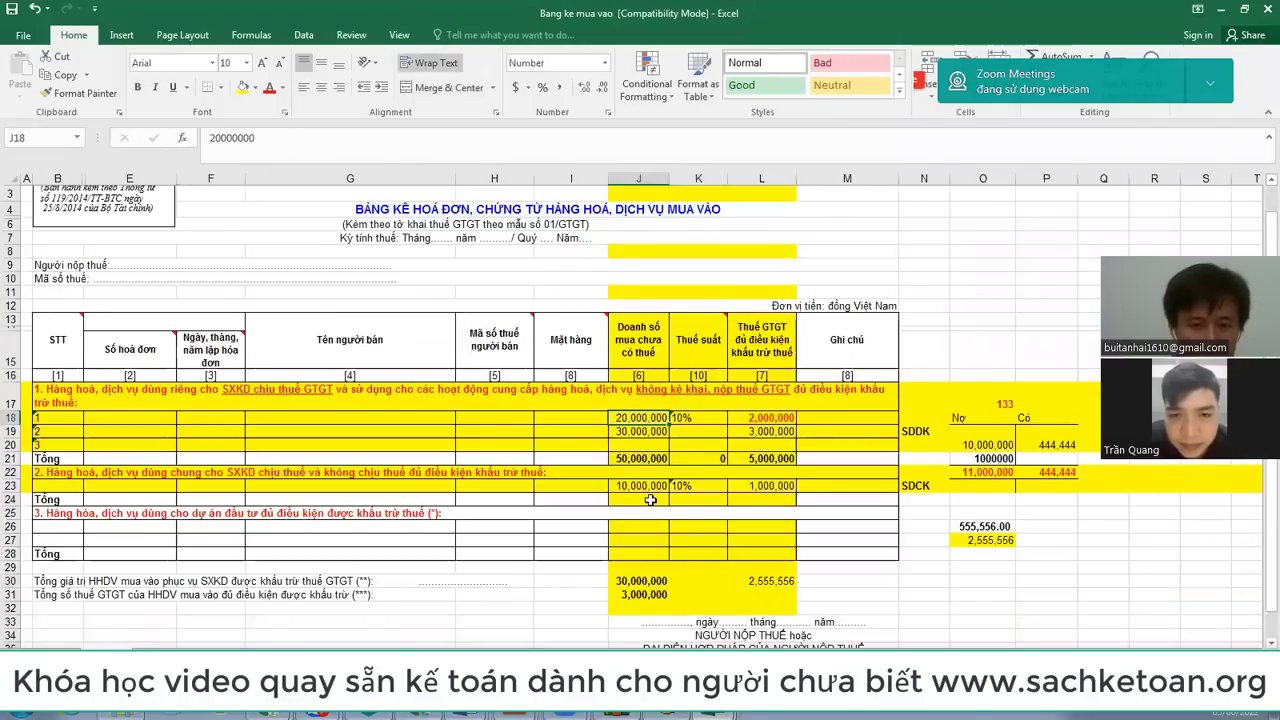
pyautogui.hotkey('alt', 'Tab')
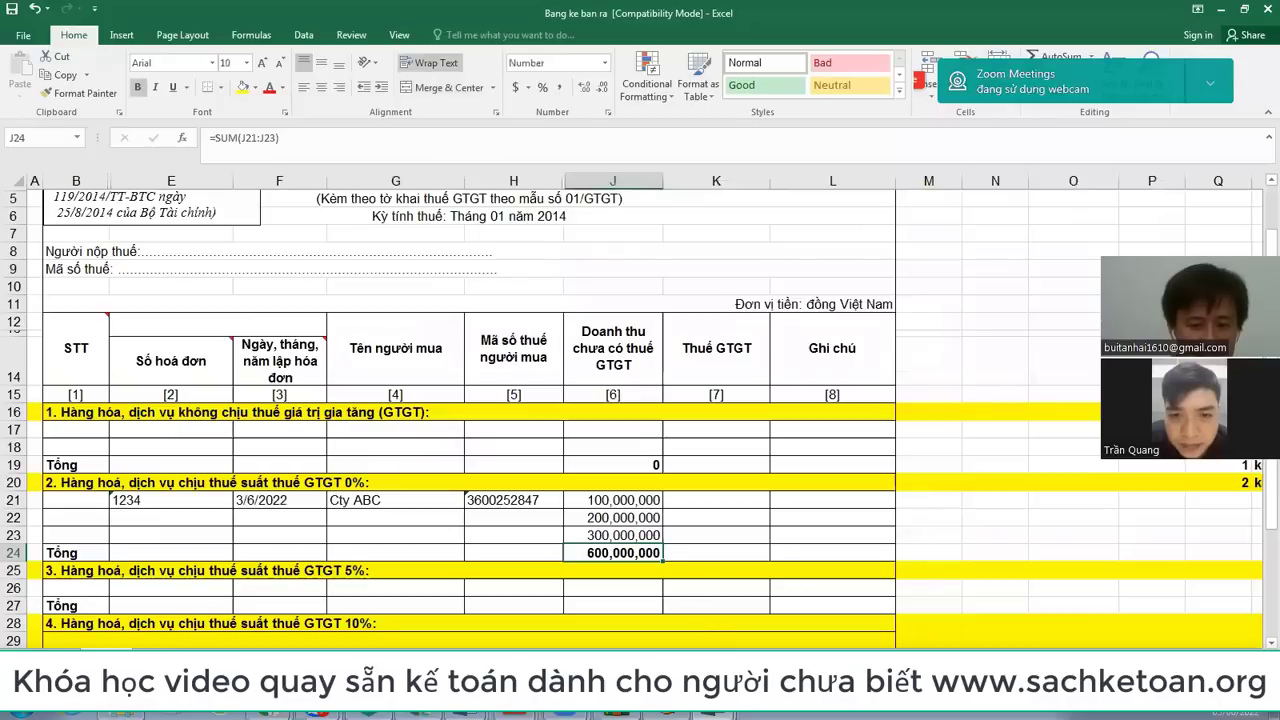
pyautogui.moveTo(716, 712)
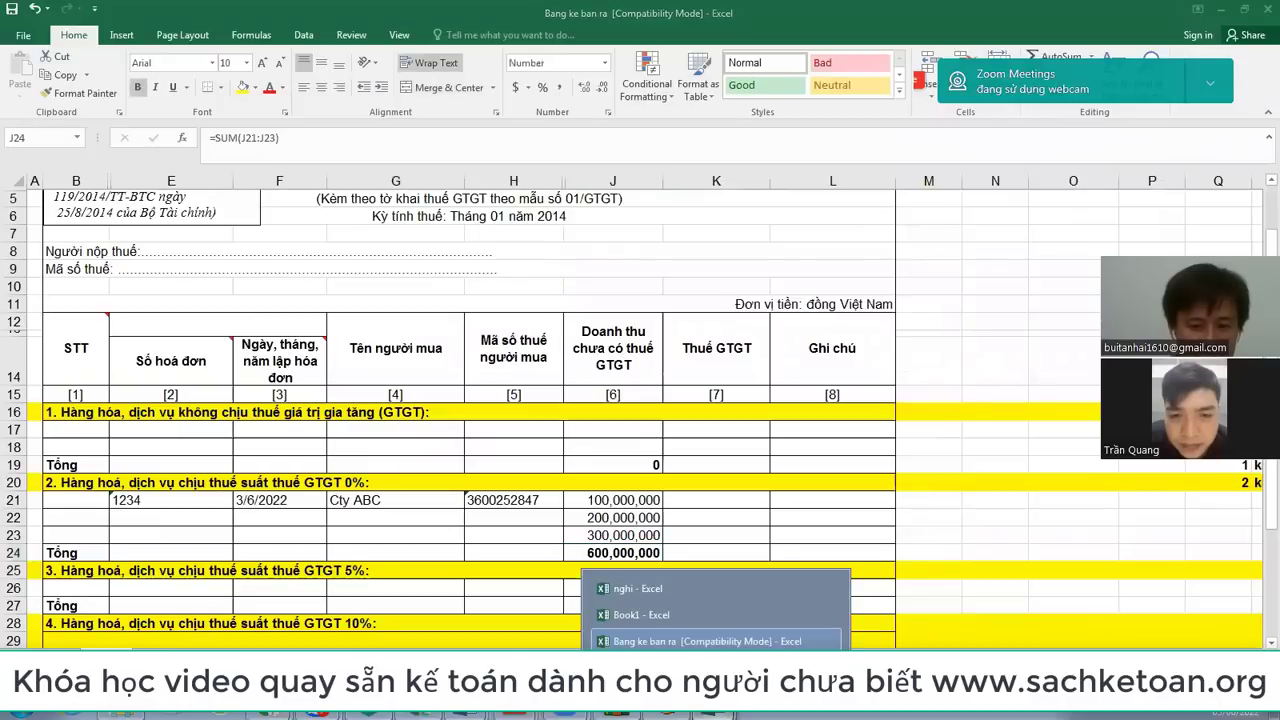
pyautogui.click(669, 614)
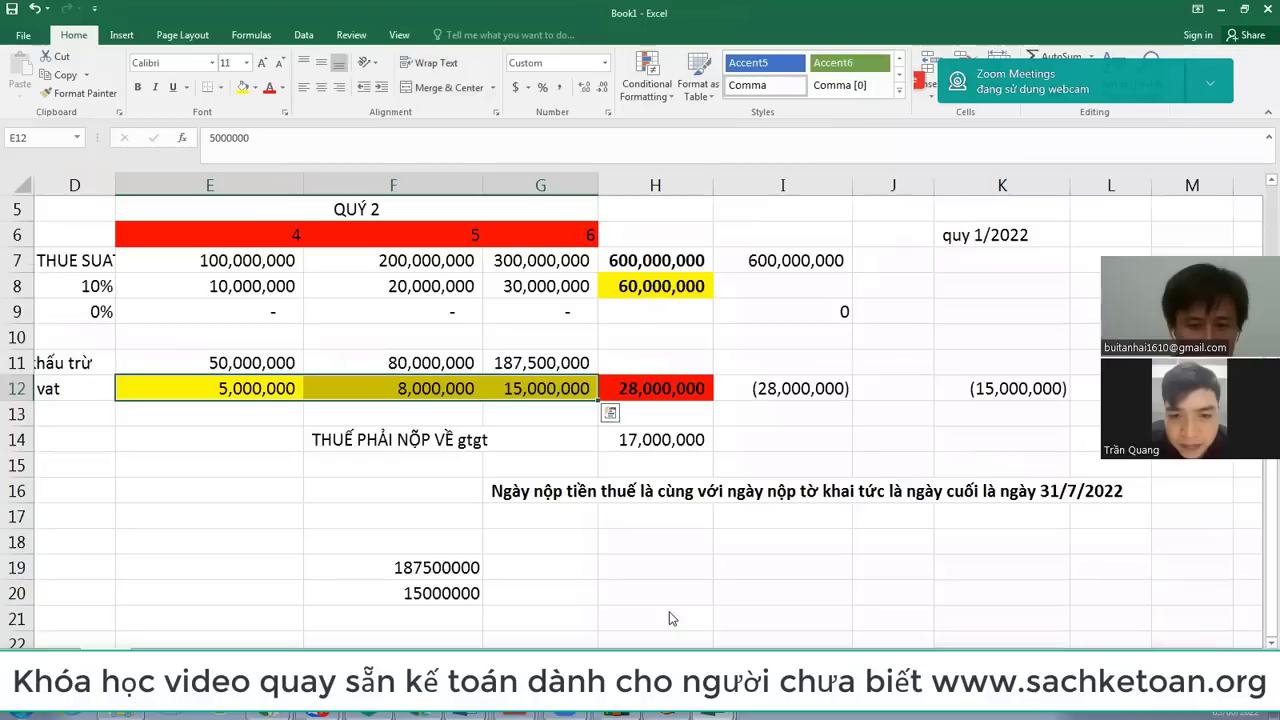
pyautogui.click(255, 357)
pyautogui.click(385, 362)
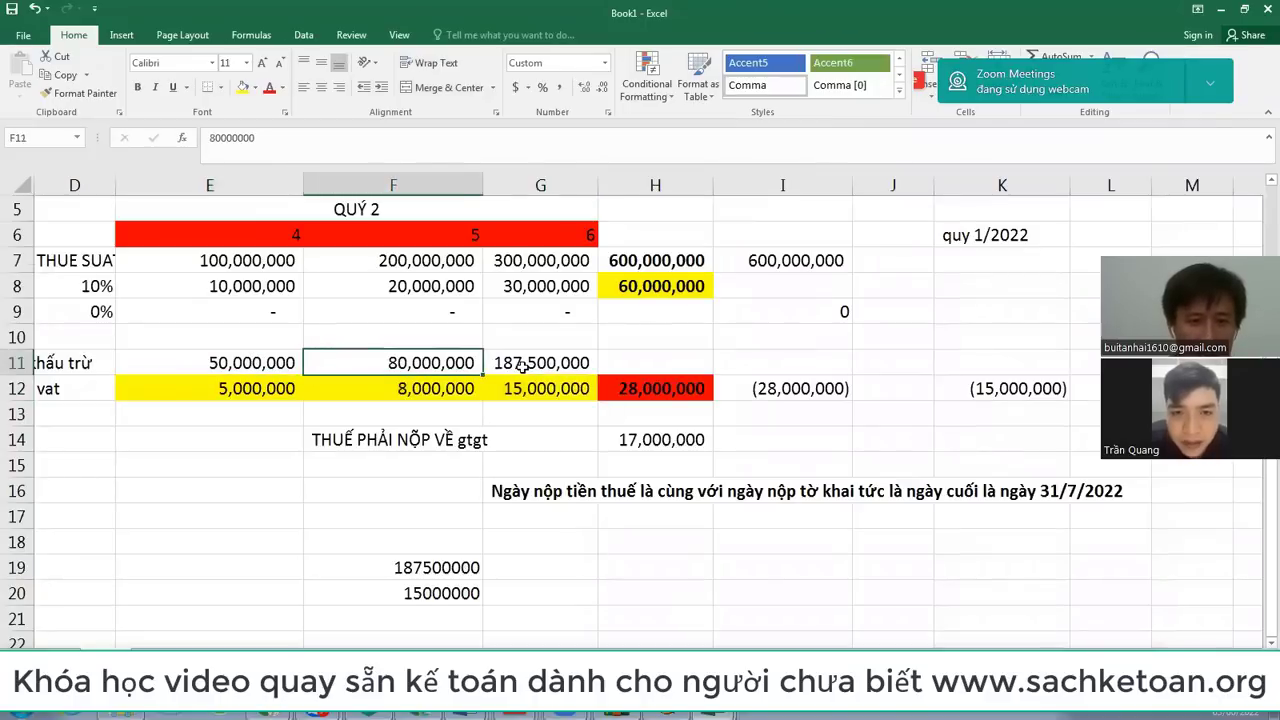
pyautogui.click(524, 366)
pyautogui.hotkey('alt', 'Tab')
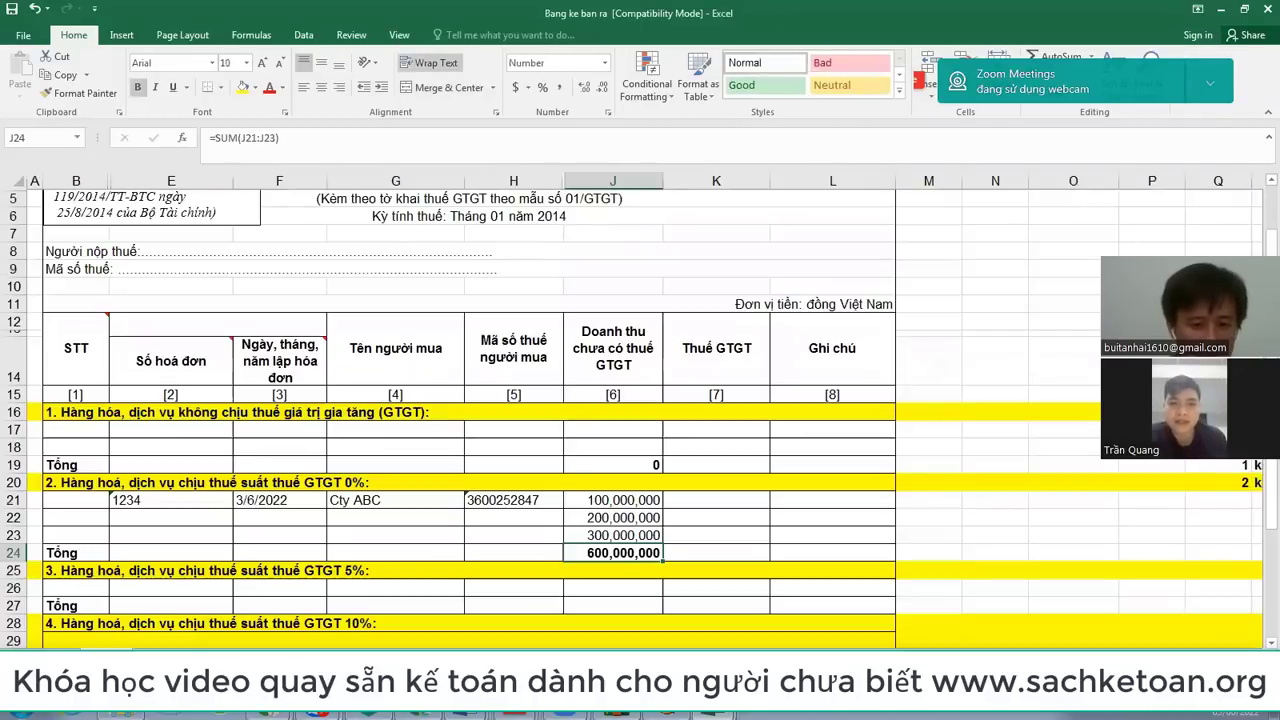
pyautogui.click(680, 630)
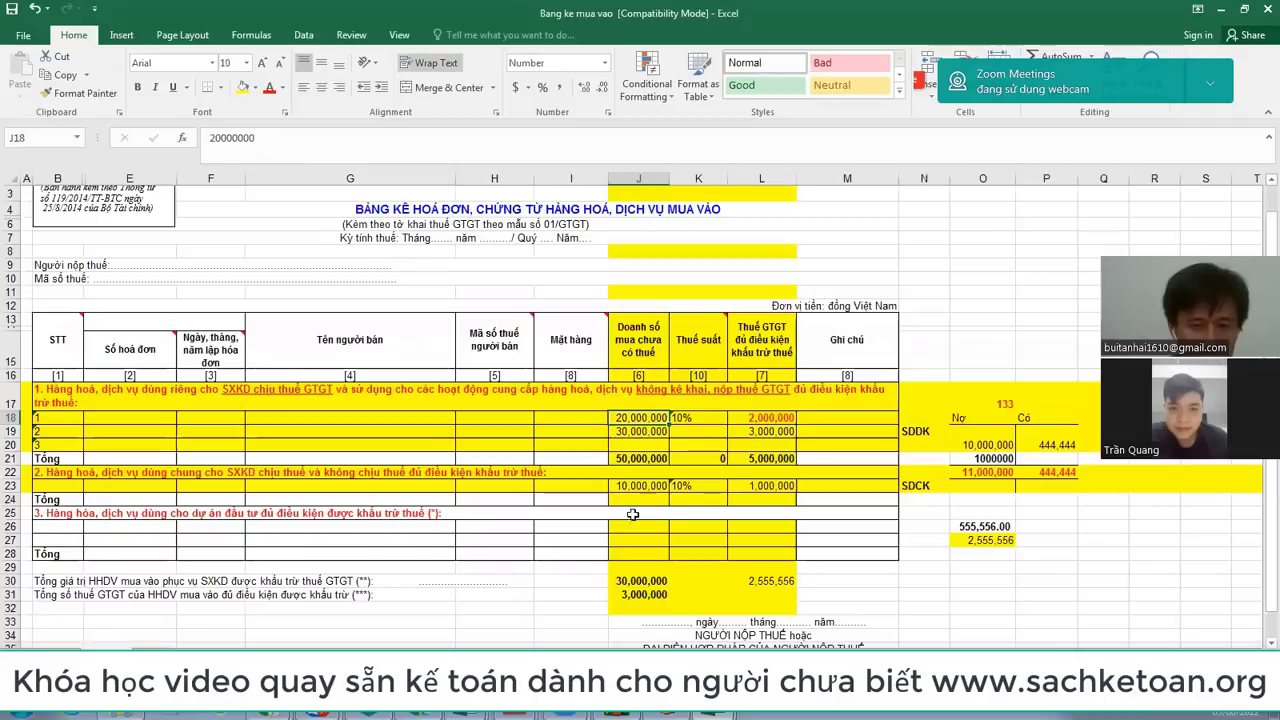
# Step: Enter purchase amounts 50,000,000, 80,000,000 and 187,500,000 for the three invoices
pyautogui.write('50000000')
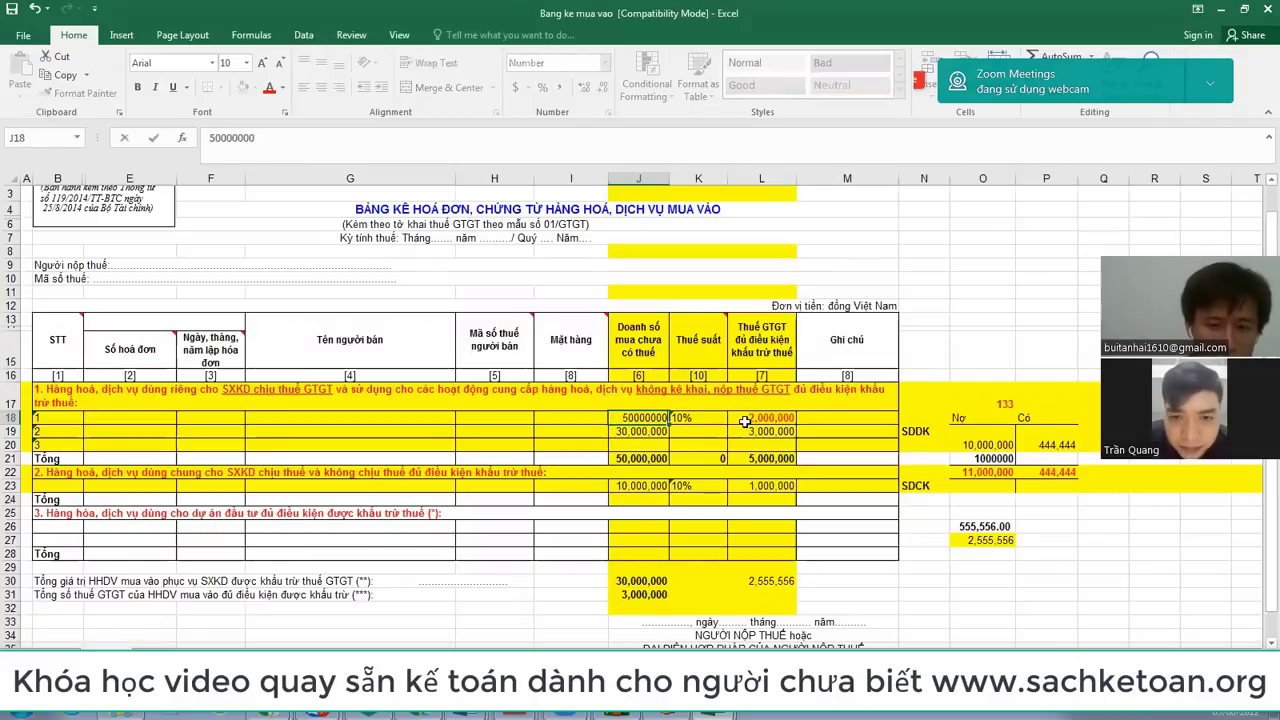
pyautogui.press('Return')
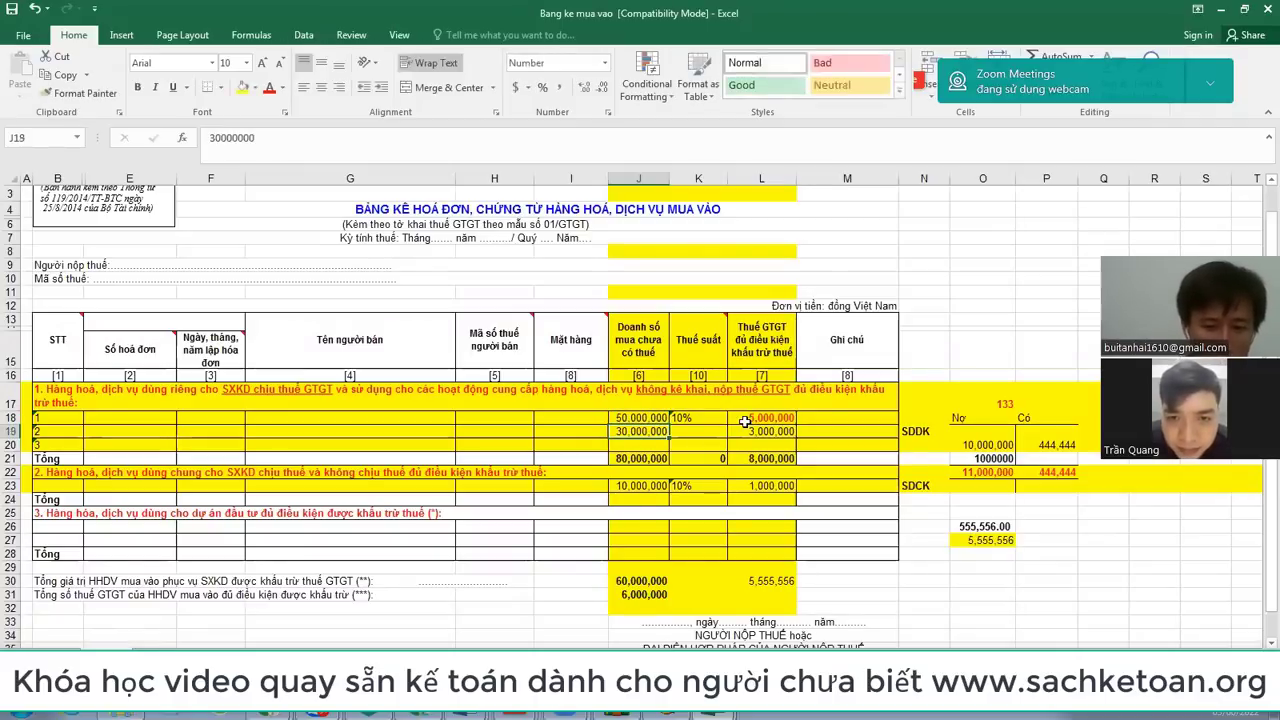
pyautogui.write('80,0')
pyautogui.write('00,000')
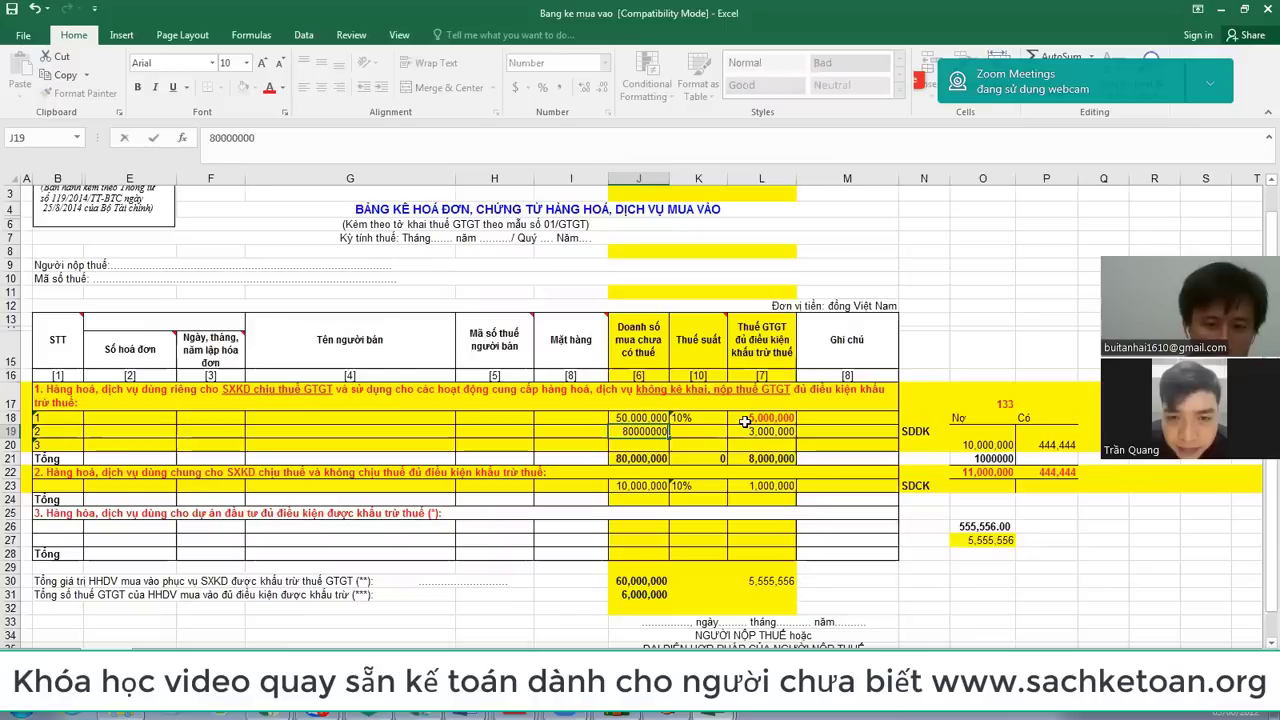
pyautogui.press('Return')
pyautogui.write('187500000')
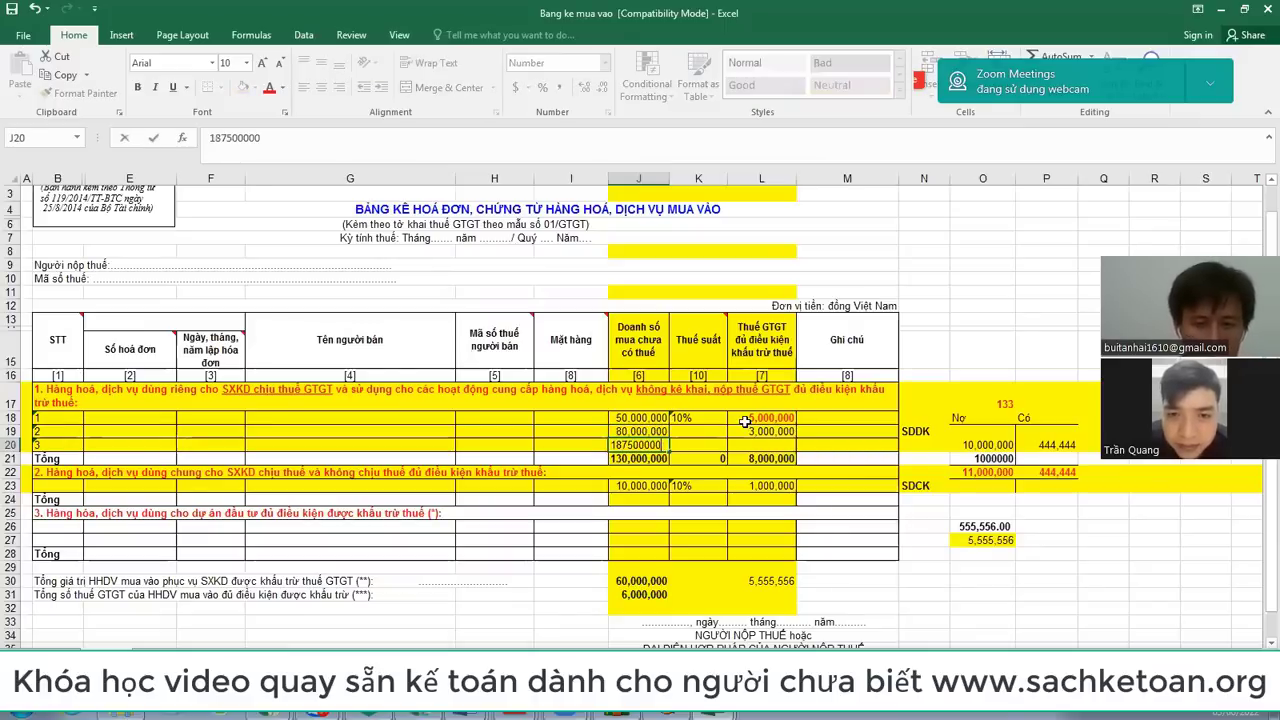
pyautogui.hotkey('alt', 'Tab')
pyautogui.moveTo(698, 715)
pyautogui.click(677, 621)
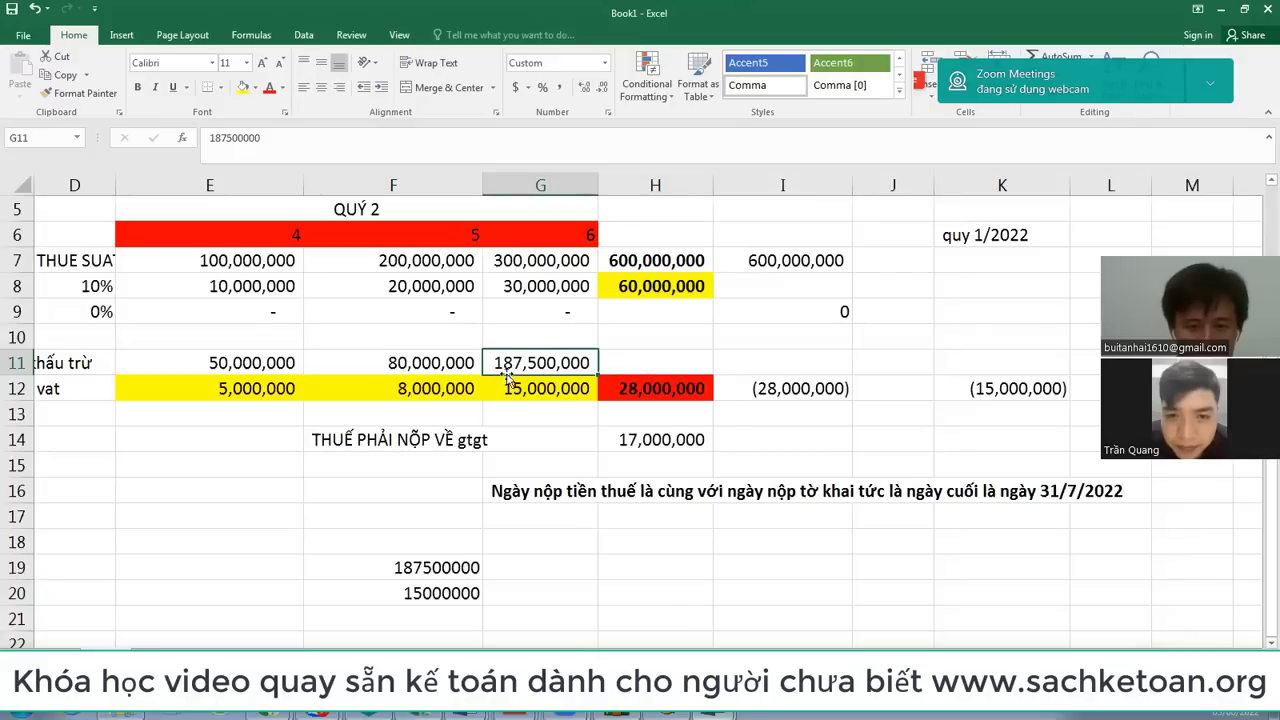
pyautogui.moveTo(240, 392); pyautogui.dragTo(524, 389)
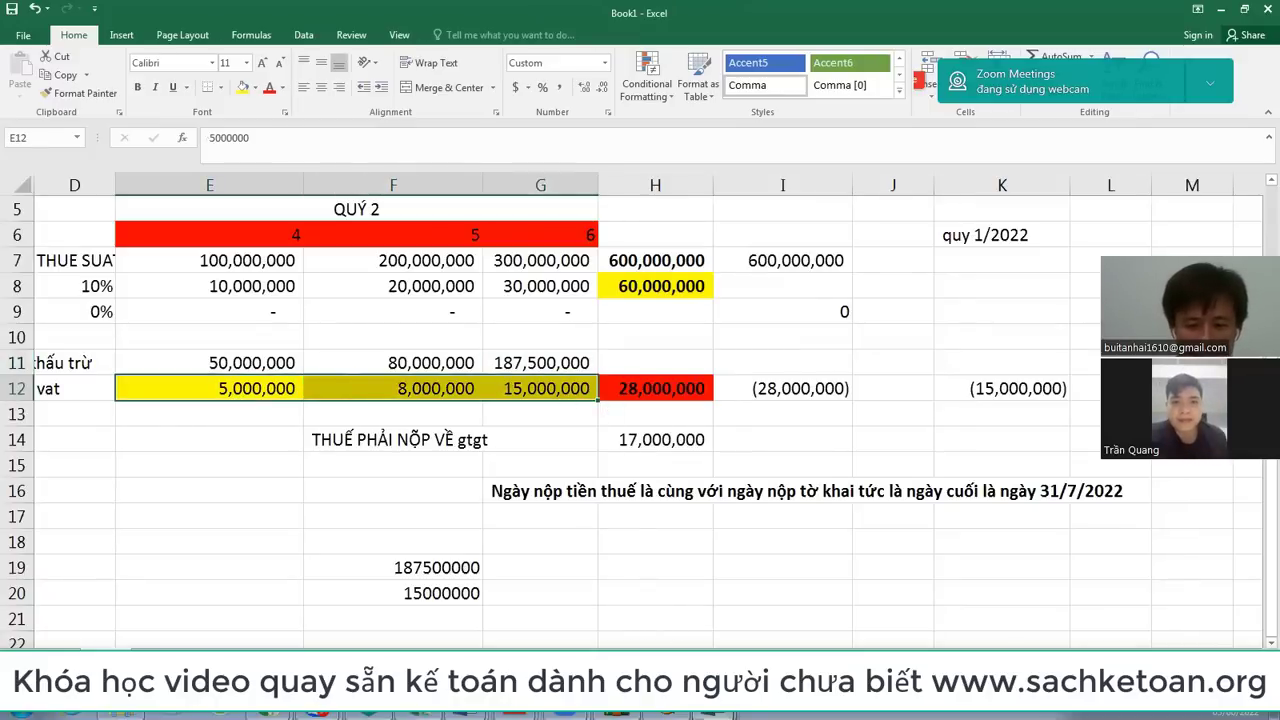
pyautogui.moveTo(700, 714)
pyautogui.click(700, 667)
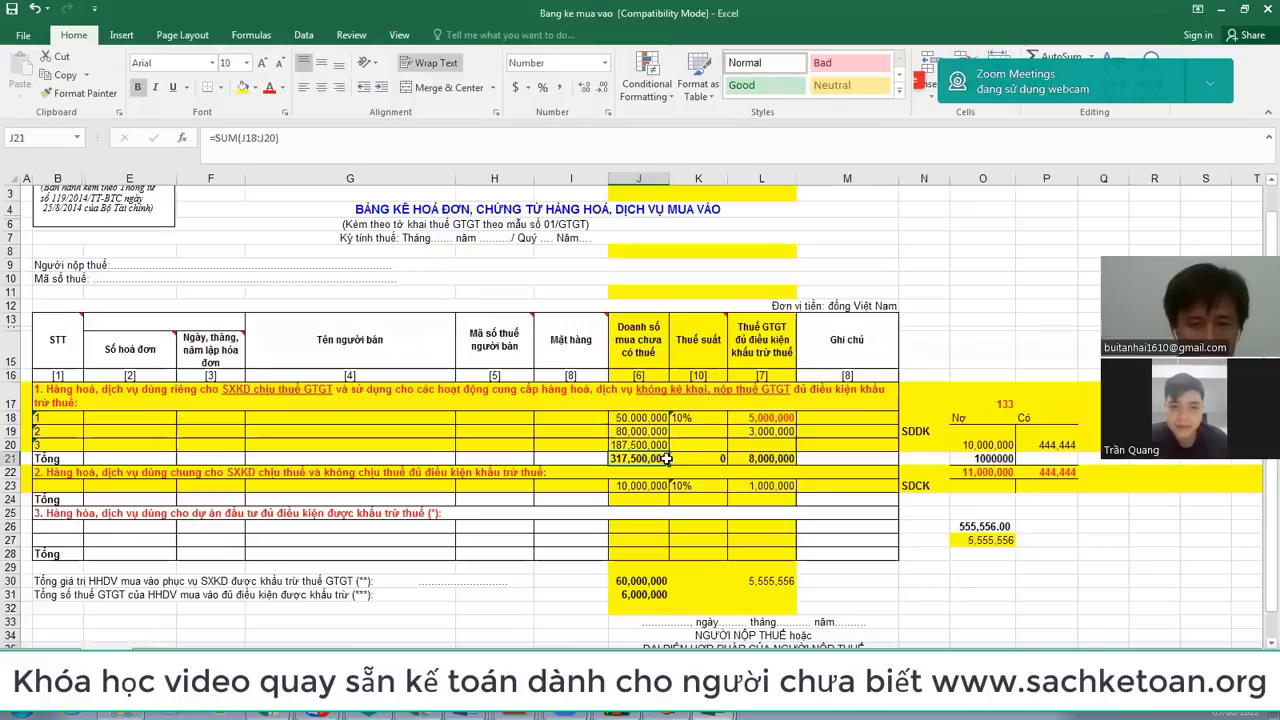
# Step: Set the three invoices' tax rates to 10%, 10% and 8%
pyautogui.click(698, 417)
pyautogui.write('1')
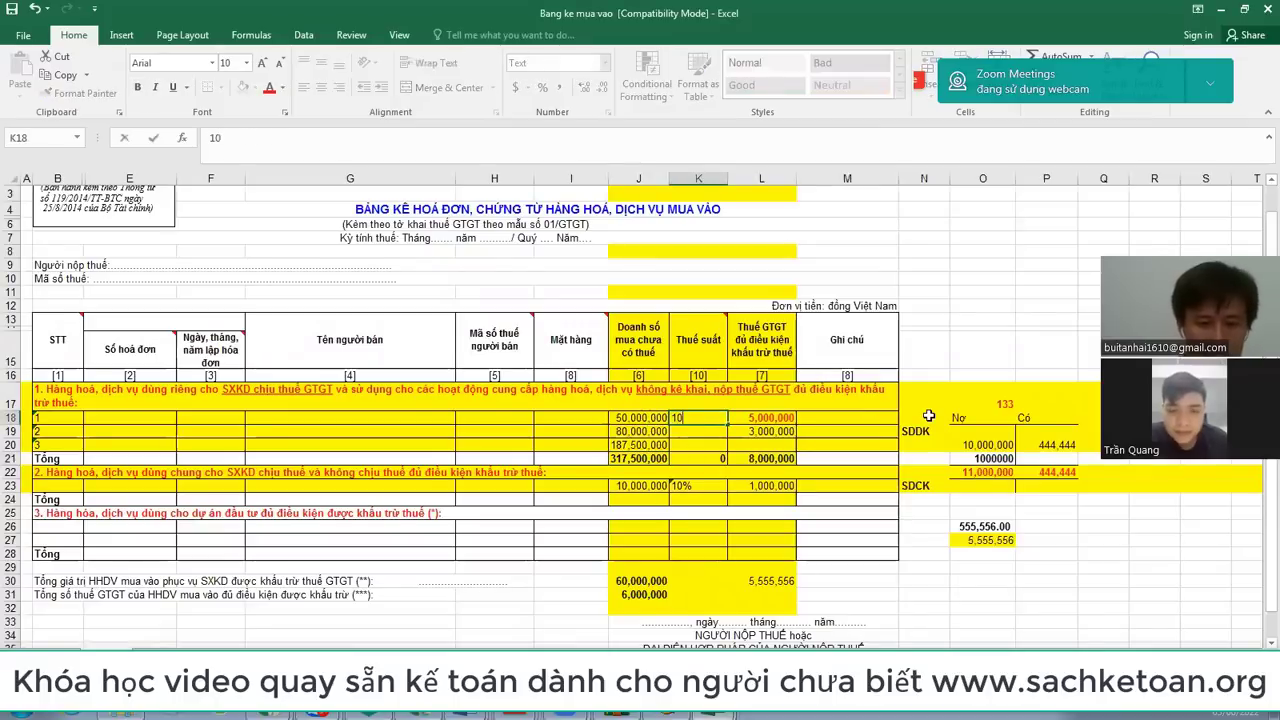
pyautogui.write('0')
pyautogui.press('Return')
pyautogui.write('10')
pyautogui.press('Return')
pyautogui.write('8')
pyautogui.press('Return')
# Step: Compute VAT with =K18*J18 in L18 and copy it to L19:L20
pyautogui.press('Up')
pyautogui.press('Up')
pyautogui.press('Up')
pyautogui.press('Right')
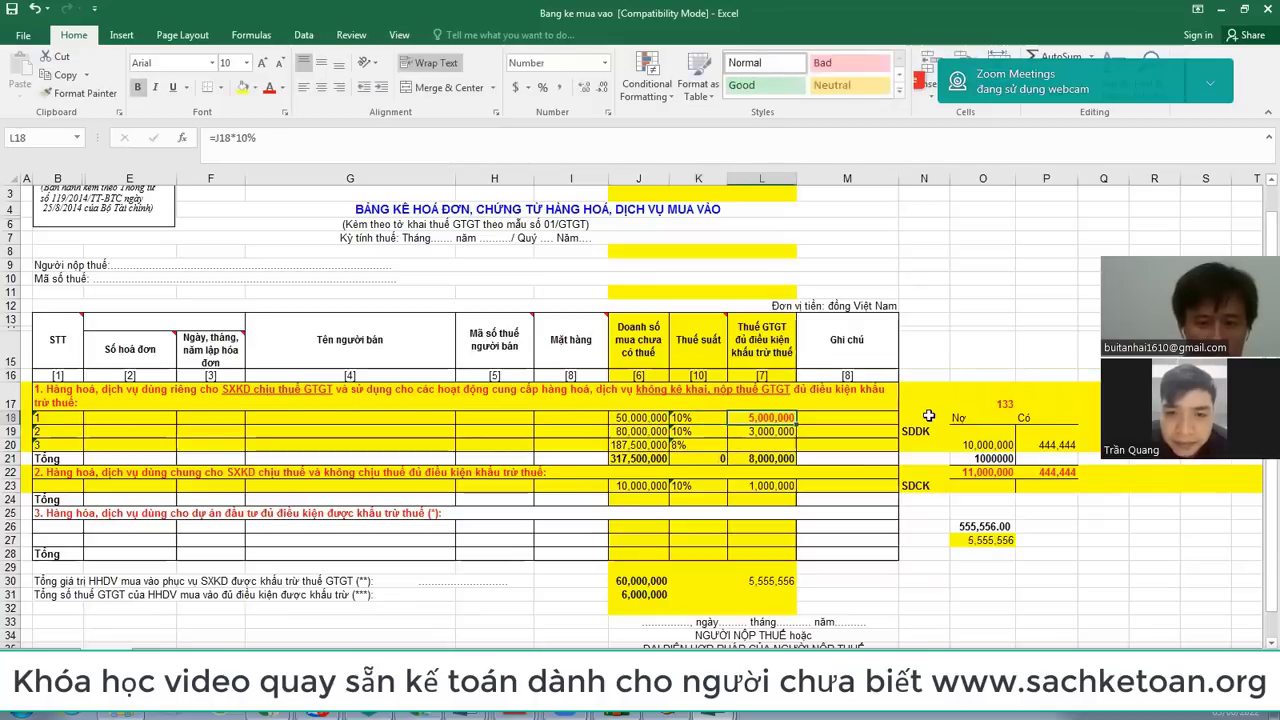
pyautogui.write('=')
pyautogui.press('Left')
pyautogui.write('*')
pyautogui.press('Left')
pyautogui.press('Left')
pyautogui.press('Return')
pyautogui.press('Up')
pyautogui.hotkey('ctrl', 'c')
pyautogui.press('Down')
pyautogui.hotkey('shift', 'Down')
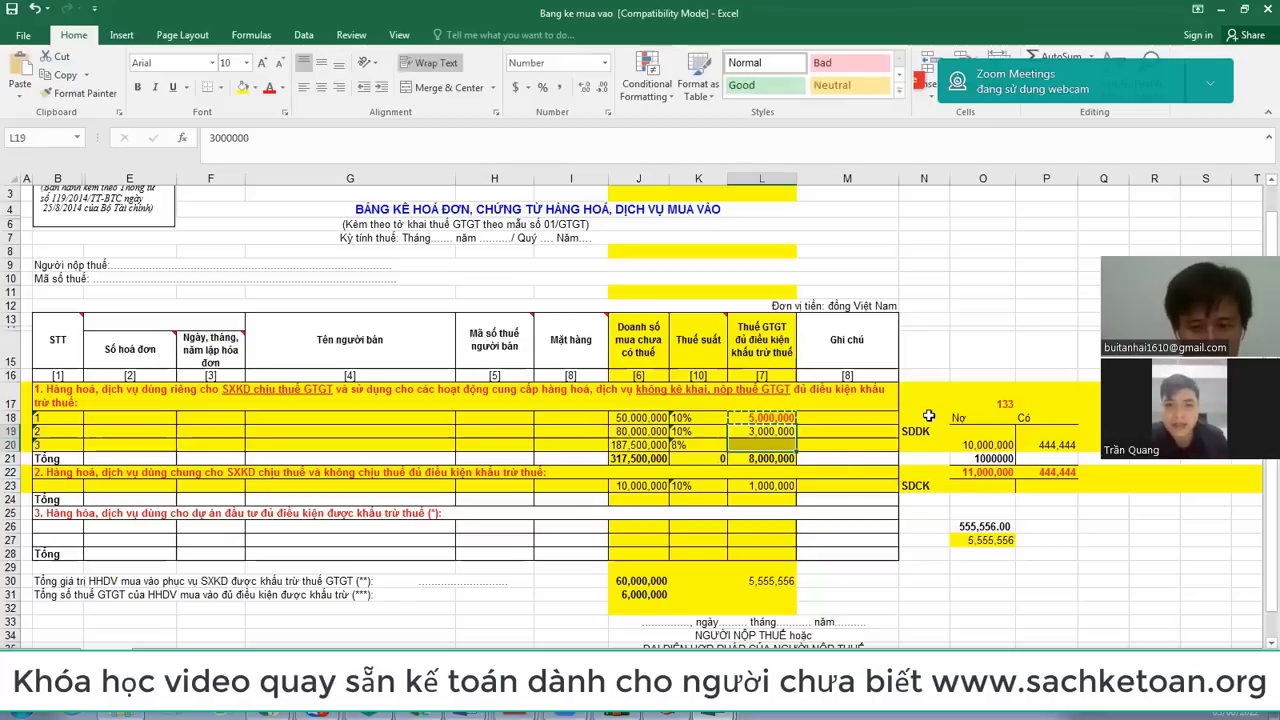
pyautogui.hotkey('ctrl', 'v')
# Step: Total J18:J20 with SUM in J21 (317,500,000) and copy the formula to L21
pyautogui.press('Down')
pyautogui.press('Down')
pyautogui.press('Left')
pyautogui.press('Left')
pyautogui.press('Escape')
pyautogui.write('=SUM(')
pyautogui.press('Up')
pyautogui.hotkey('shift', 'Up')
pyautogui.hotkey('shift', 'Up')
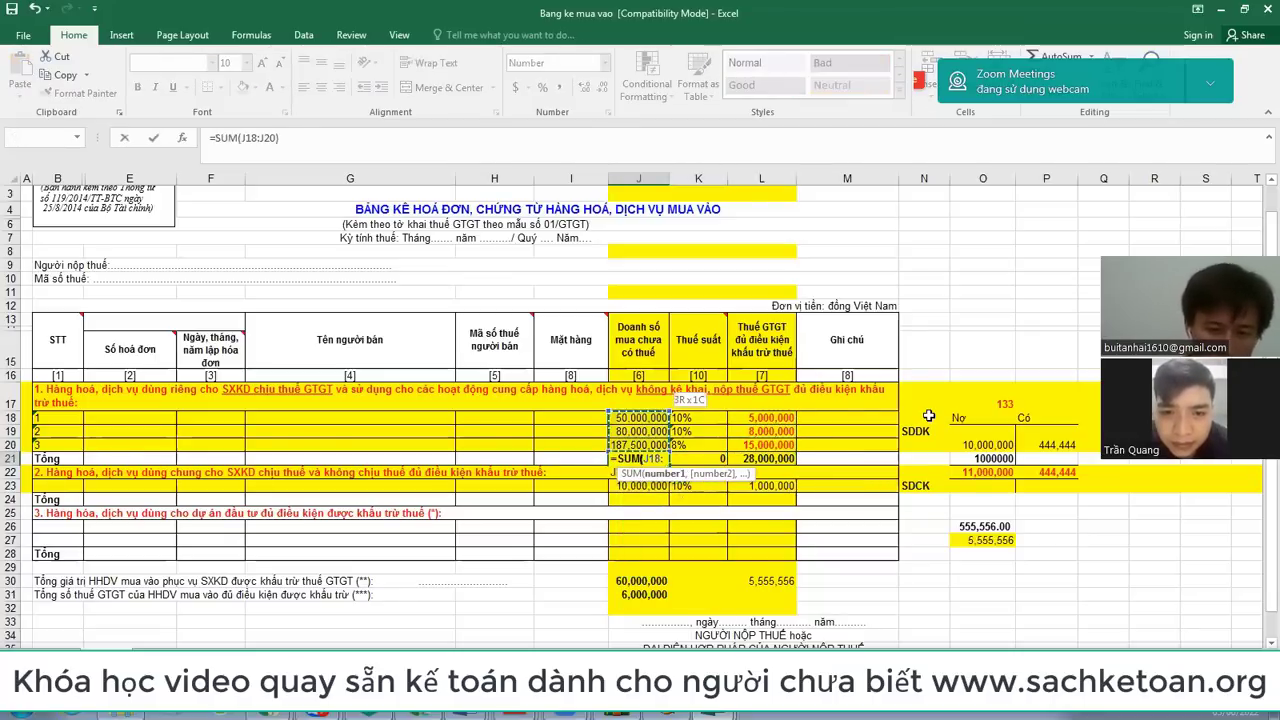
pyautogui.press('Return')
pyautogui.press('Up')
pyautogui.hotkey('ctrl', 'c')
pyautogui.press('Right')
pyautogui.press('Right')
pyautogui.hotkey('ctrl', 'v')
# Step: Delete the row 23 amount, rate and VAT values
pyautogui.press('Down')
pyautogui.press('Down')
pyautogui.hotkey('shift', 'Left')
pyautogui.hotkey('shift', 'Left')
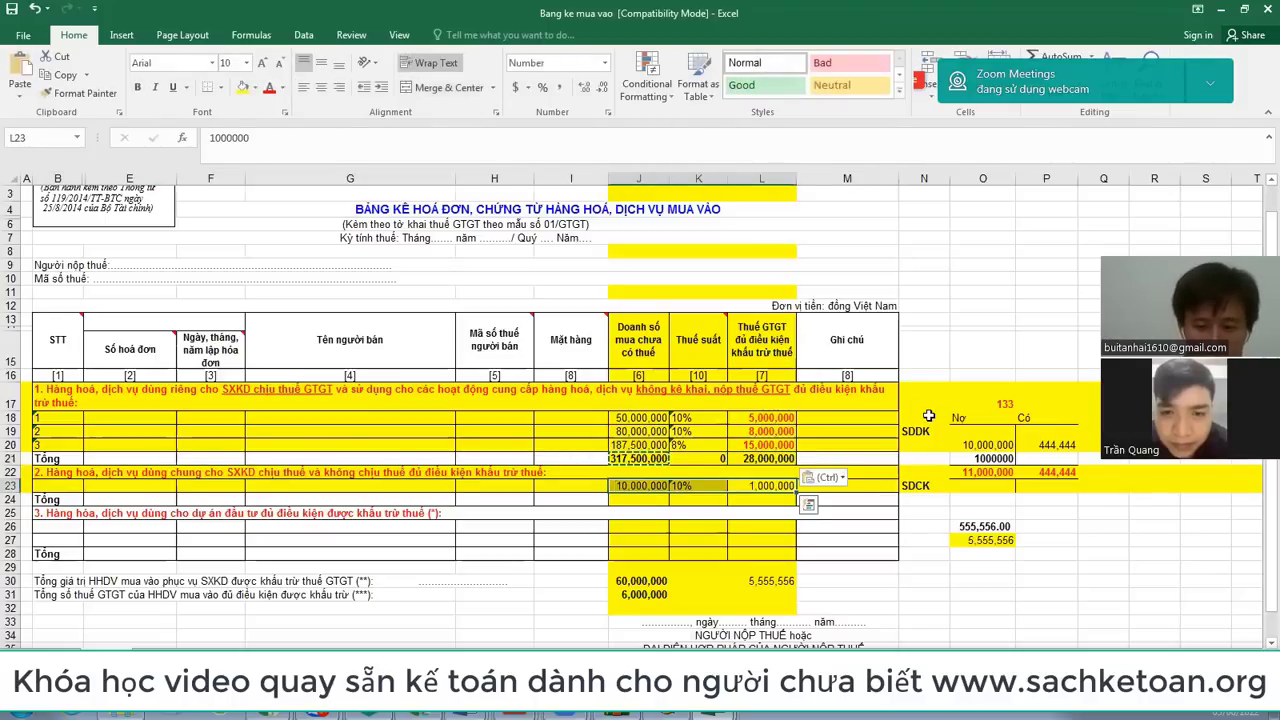
pyautogui.press('Delete')
pyautogui.moveTo(14, 400); pyautogui.dragTo(14, 444)
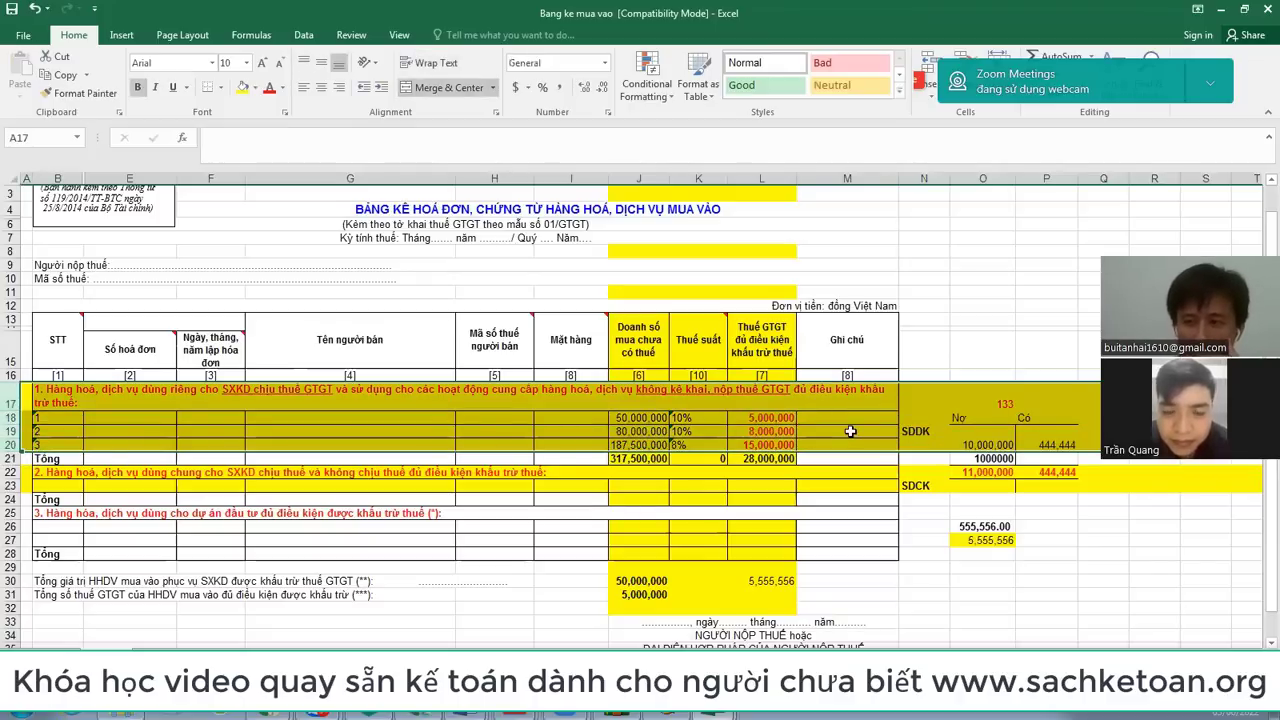
# Step: Colour the purchase Tổng row 21 figures red in Bang ke mua vao
pyautogui.click(716, 714)
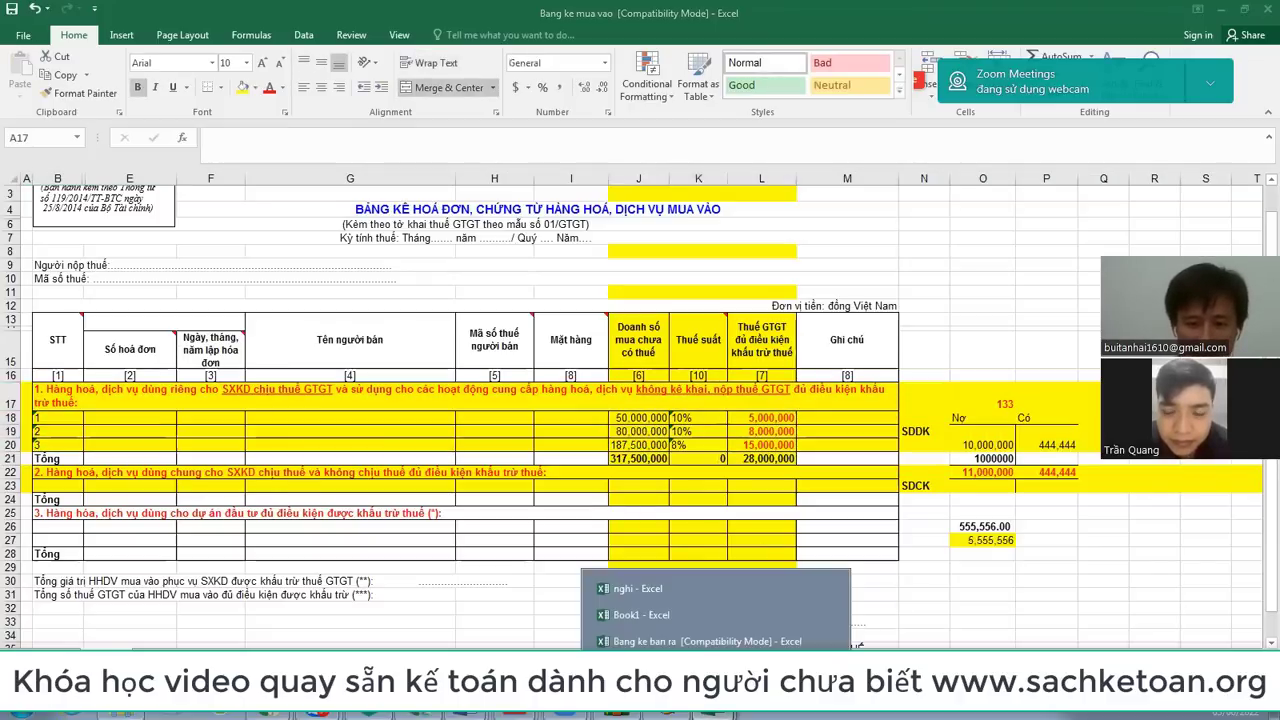
pyautogui.click(705, 641)
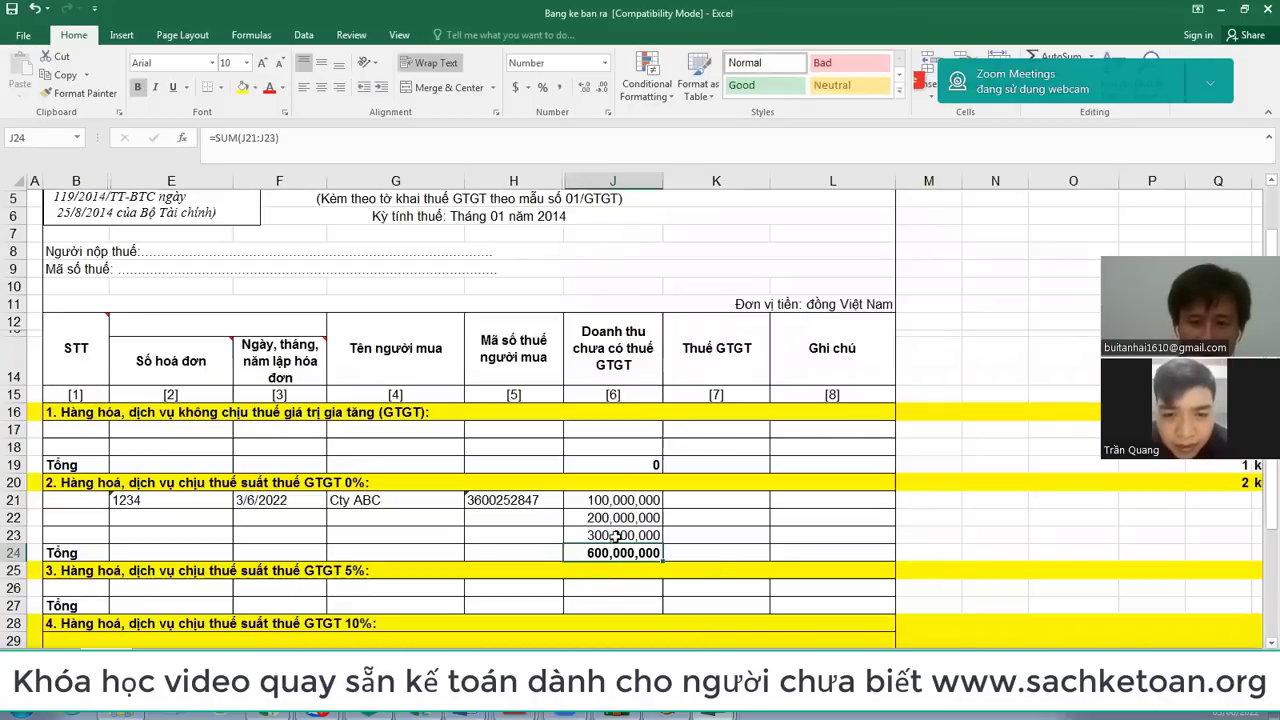
pyautogui.hotkey('alt', 'Tab')
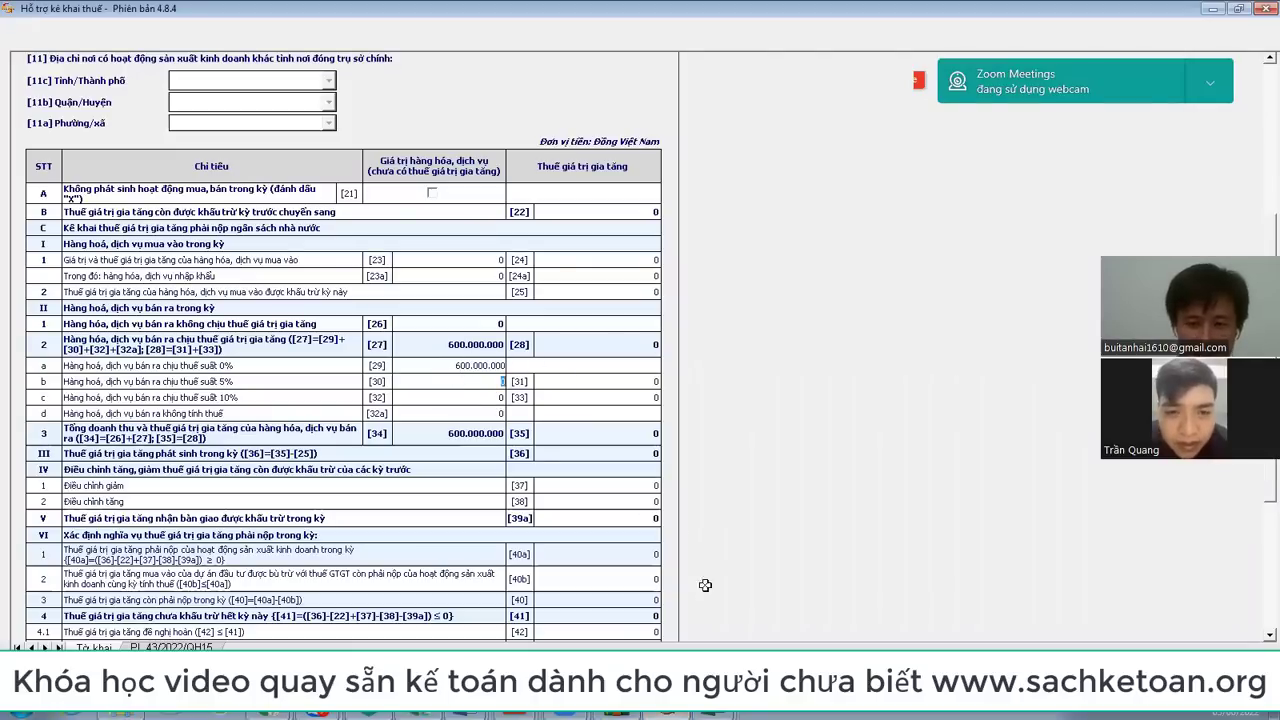
pyautogui.moveTo(712, 716)
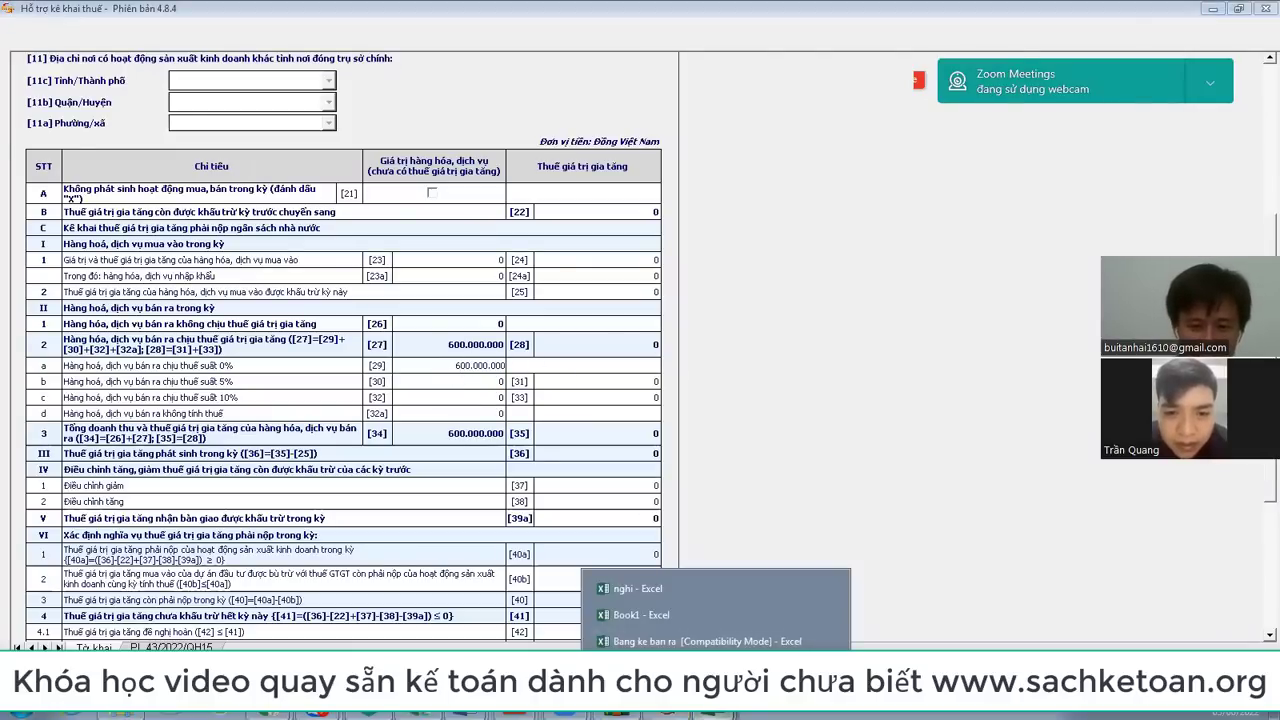
pyautogui.click(700, 641)
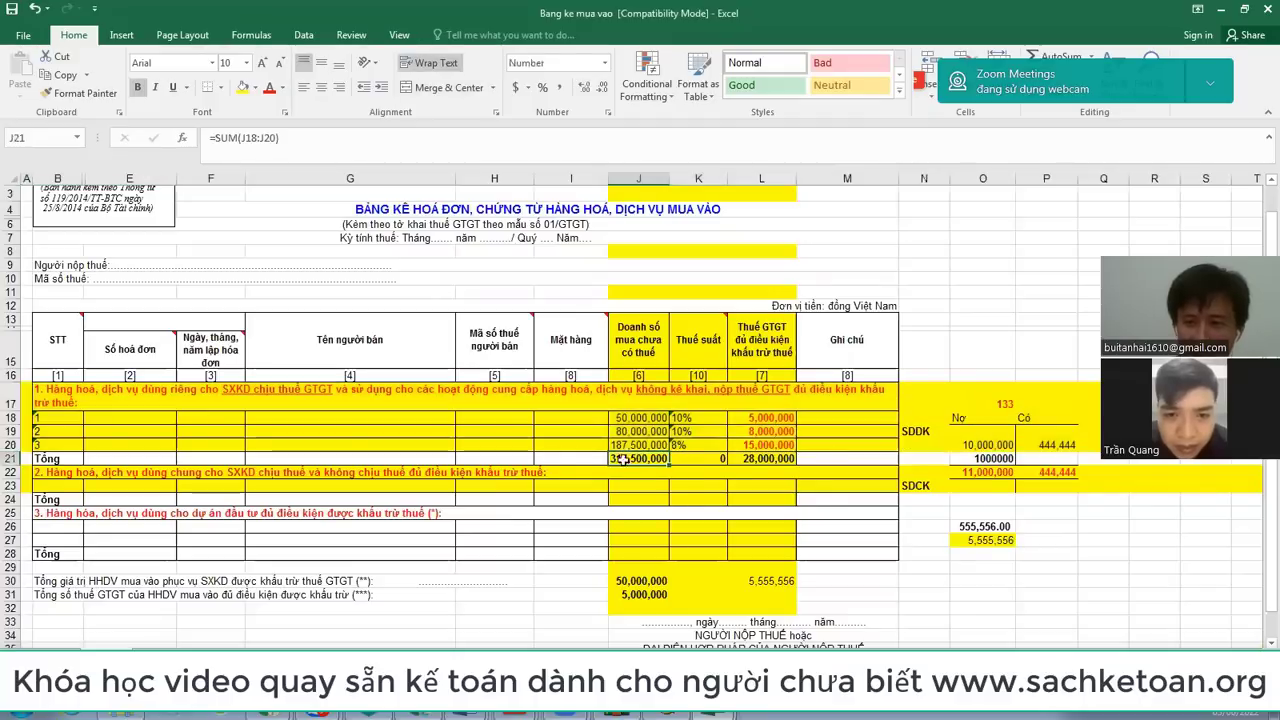
pyautogui.moveTo(8, 463); pyautogui.dragTo(8, 463)
pyautogui.click(8, 458)
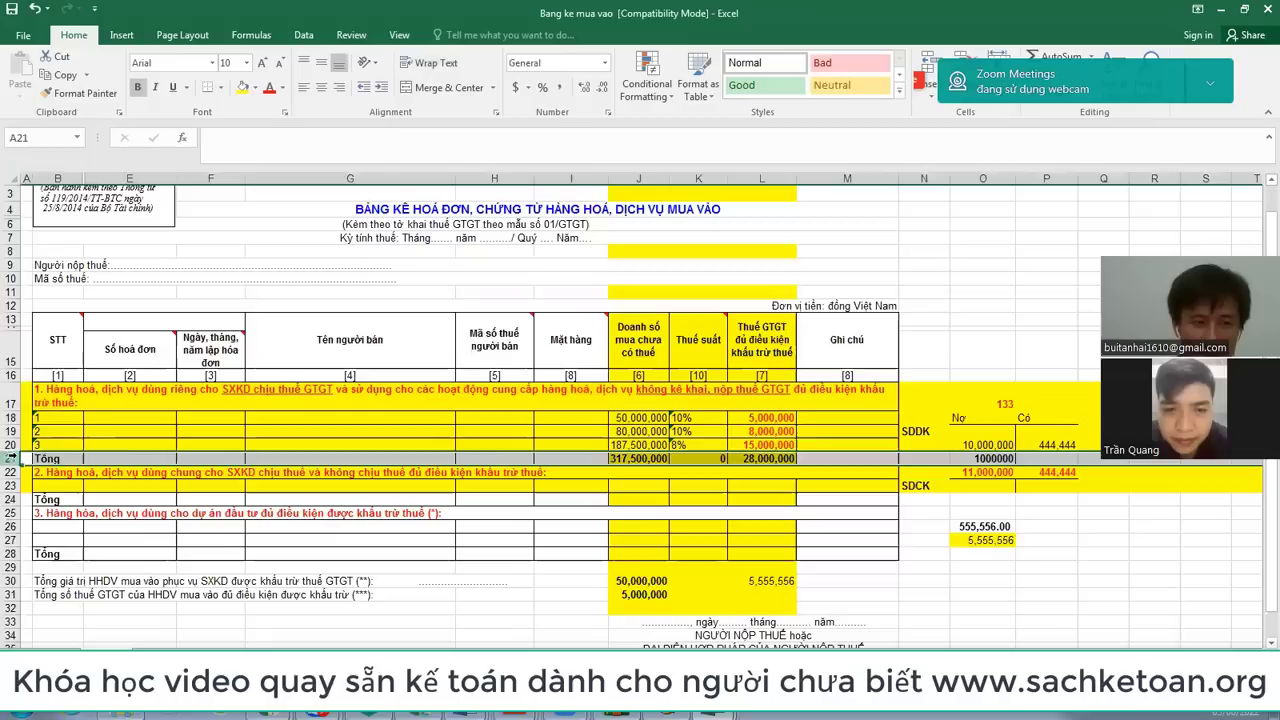
pyautogui.click(269, 90)
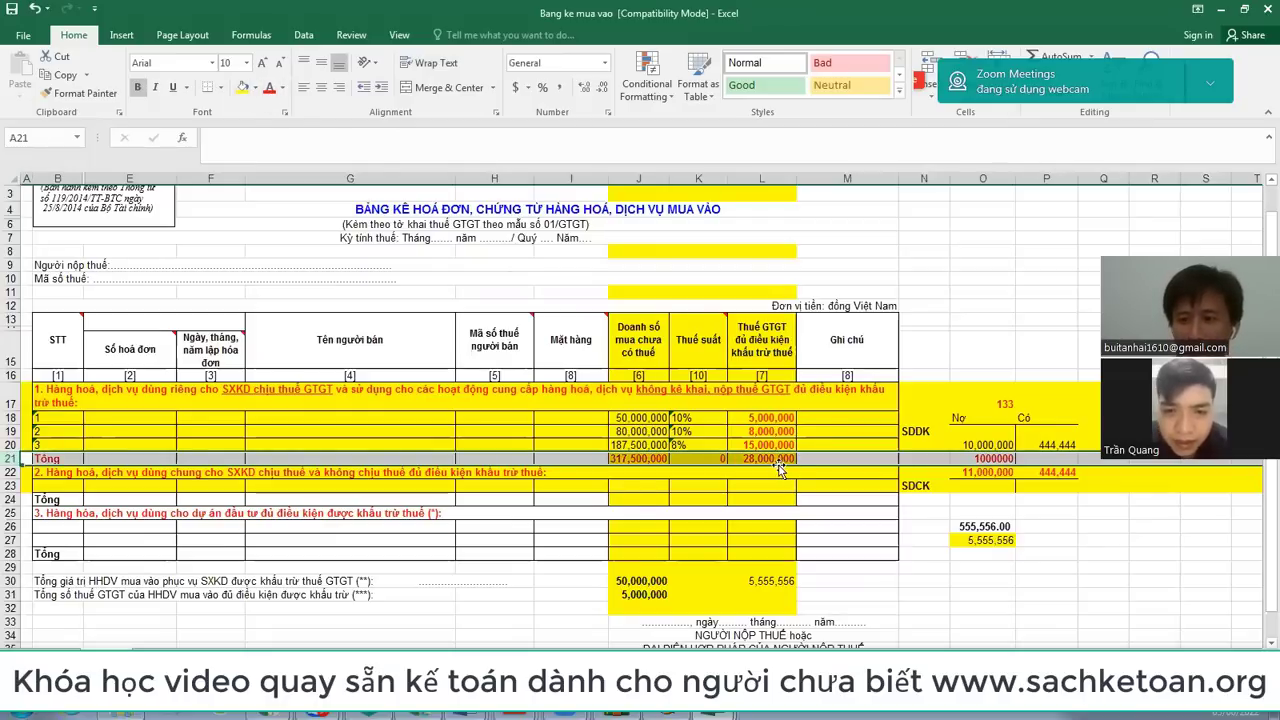
# Step: Go to purchase value field [23] in the HTKK declaration form
pyautogui.hotkey('alt', 'Tab')
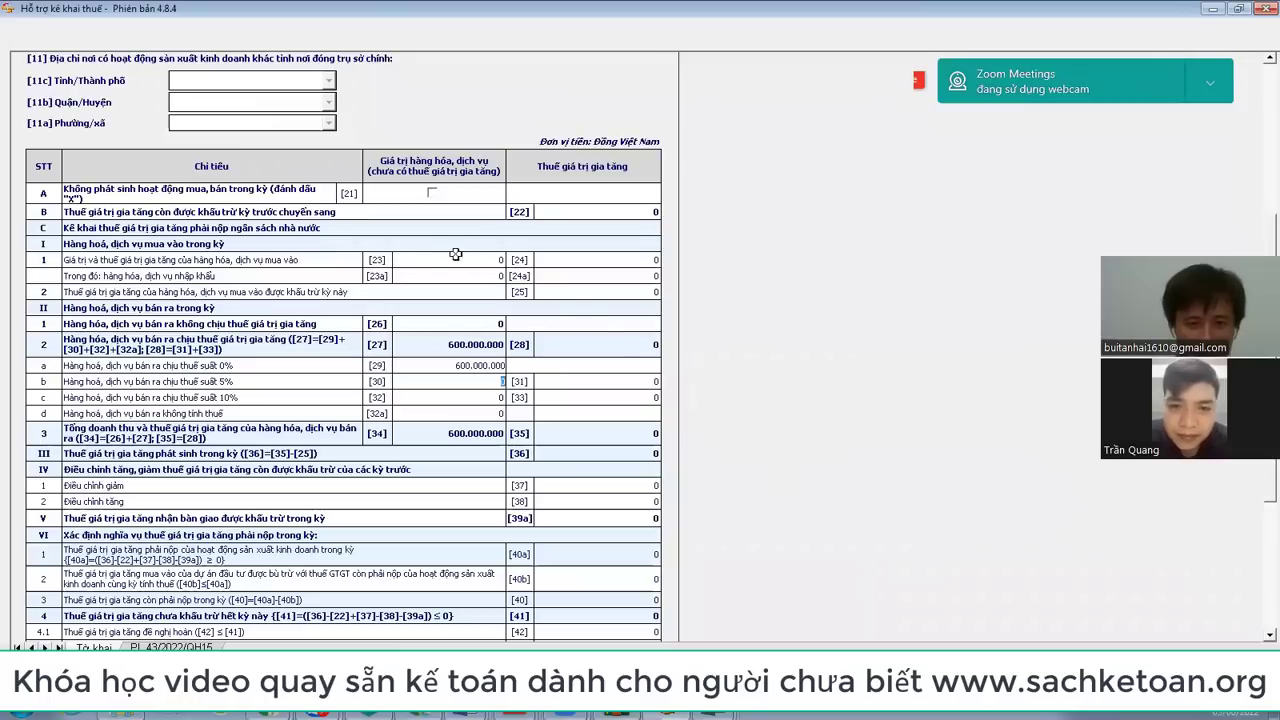
pyautogui.click(424, 259)
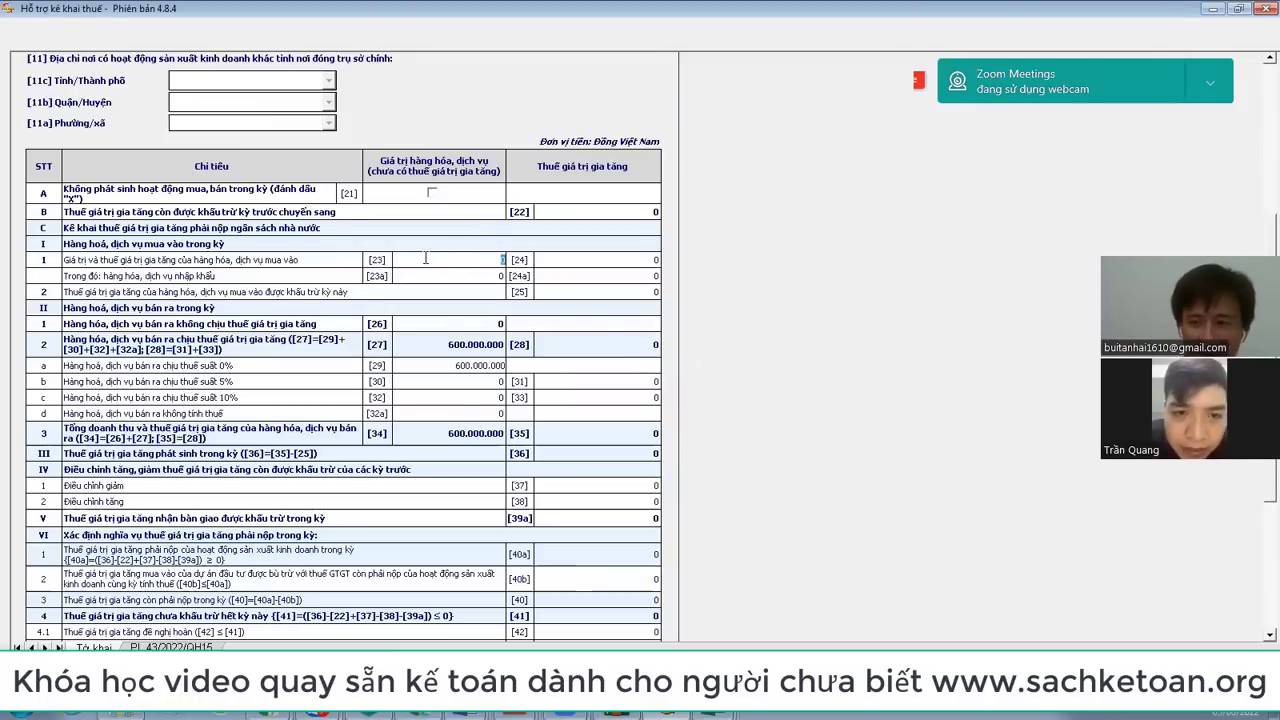
pyautogui.hotkey('alt', 'Tab')
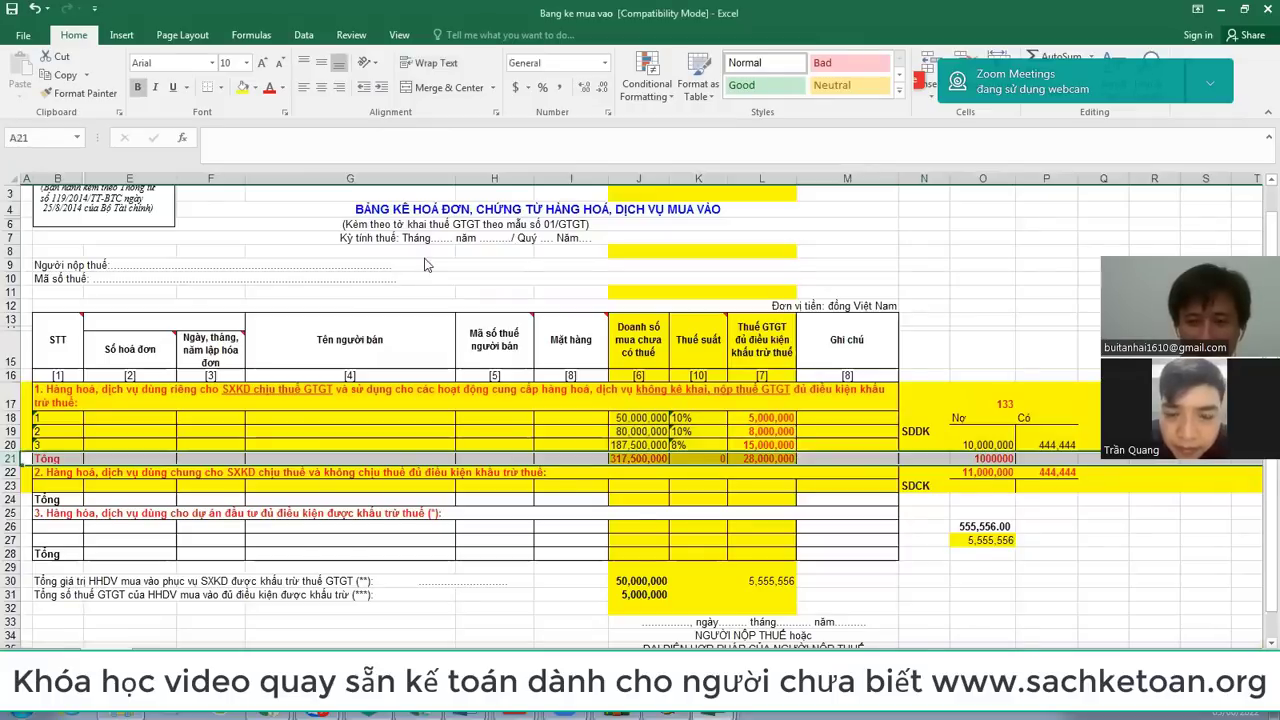
pyautogui.hotkey('alt', 'Tab')
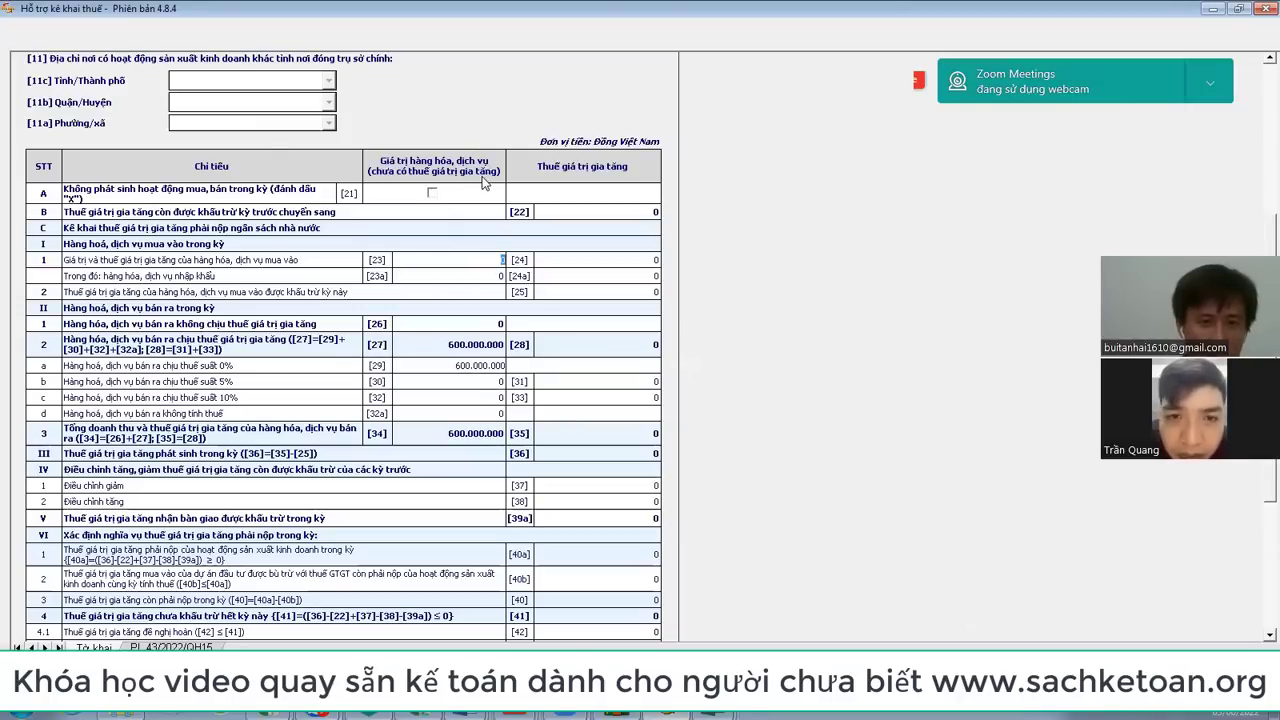
pyautogui.hotkey('alt', 'Tab')
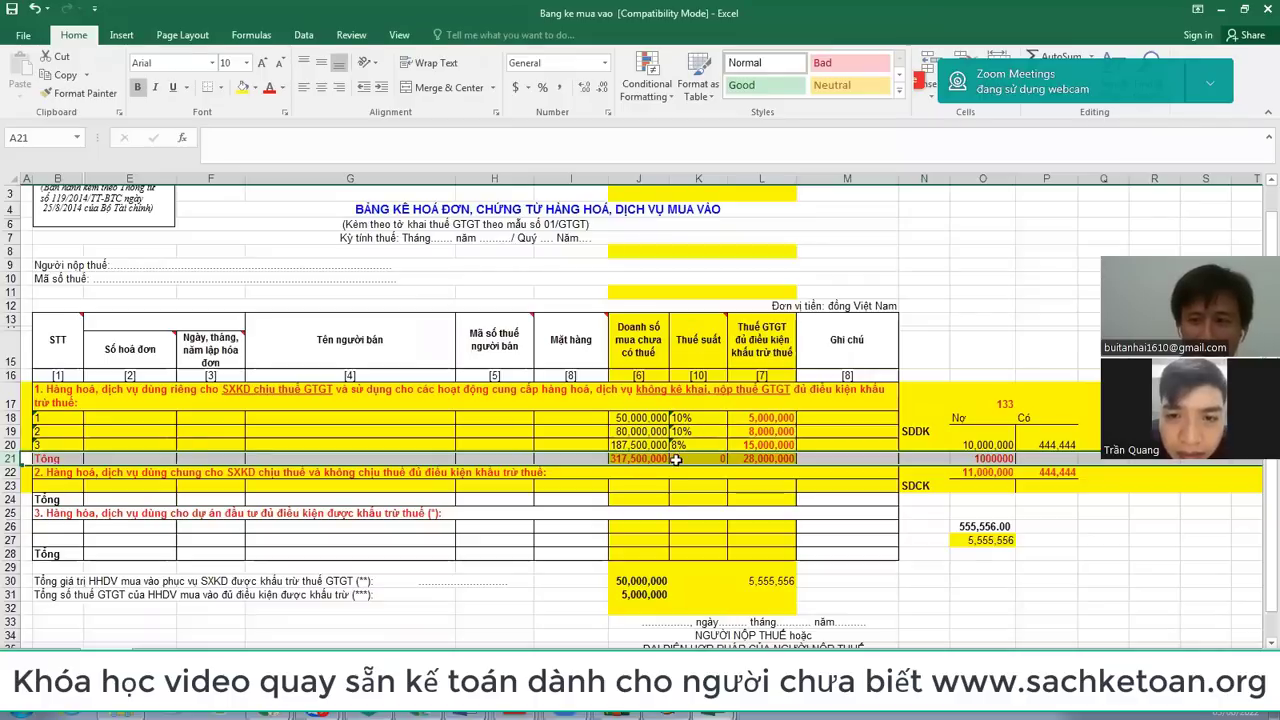
# Step: Check the L21 VAT total and enter 28.000.000 in HTKK box [24]
pyautogui.hotkey('alt', 'Tab')
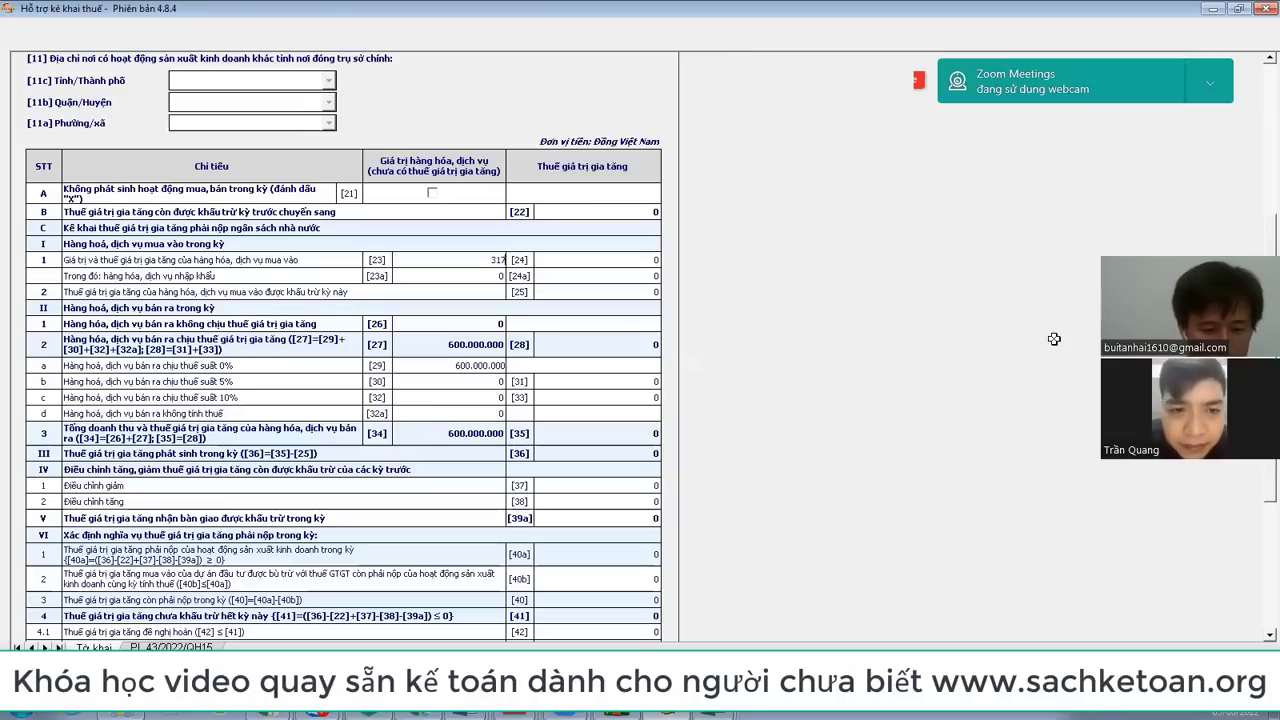
pyautogui.press('Tab')
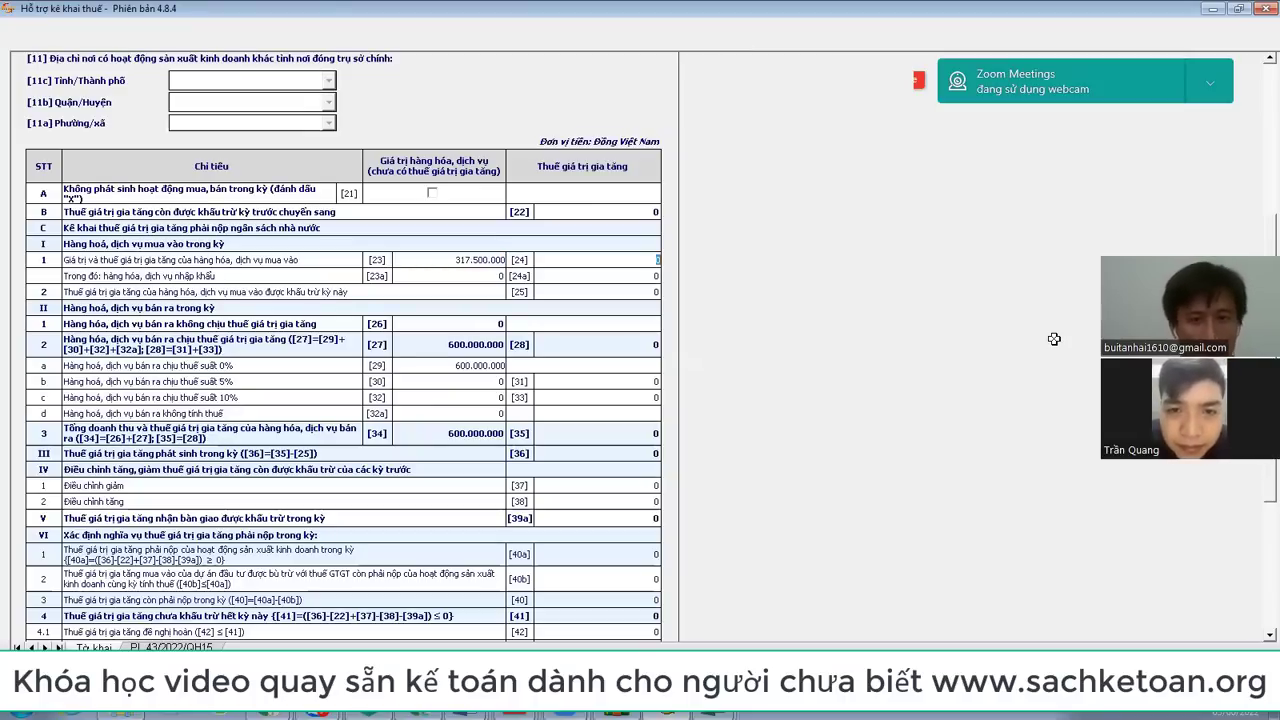
pyautogui.hotkey('alt', 'Tab')
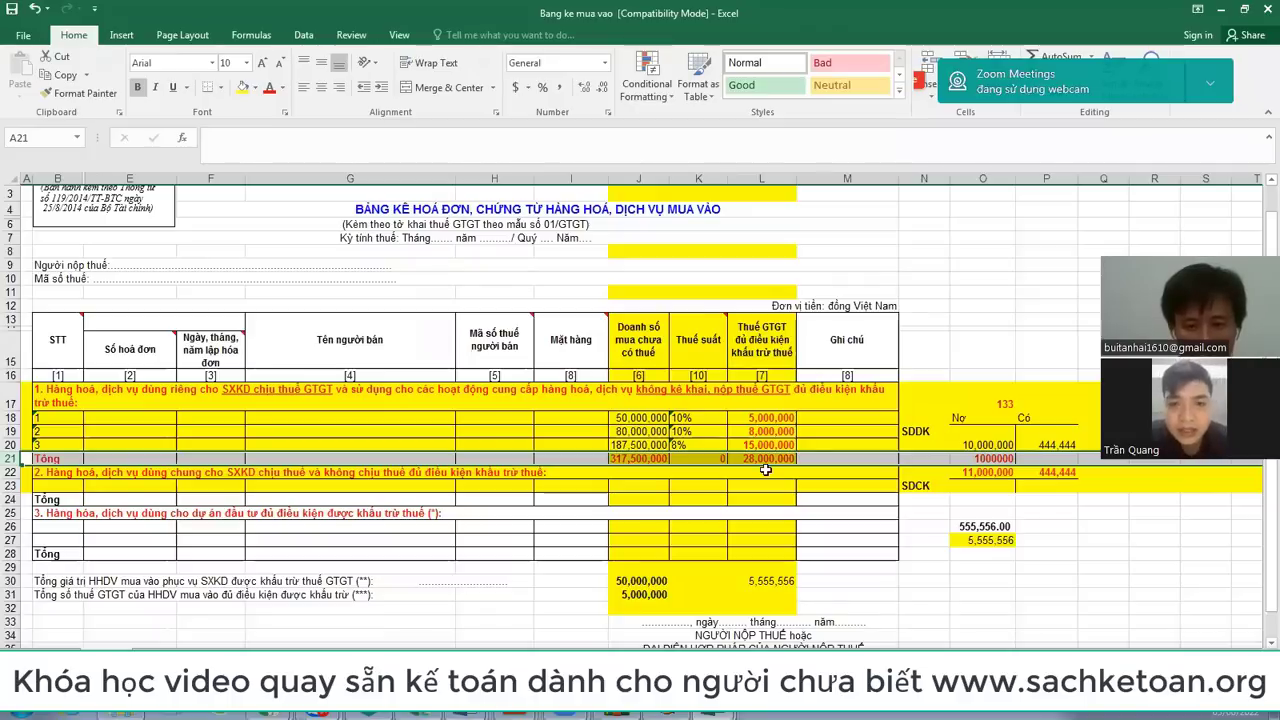
pyautogui.click(772, 459)
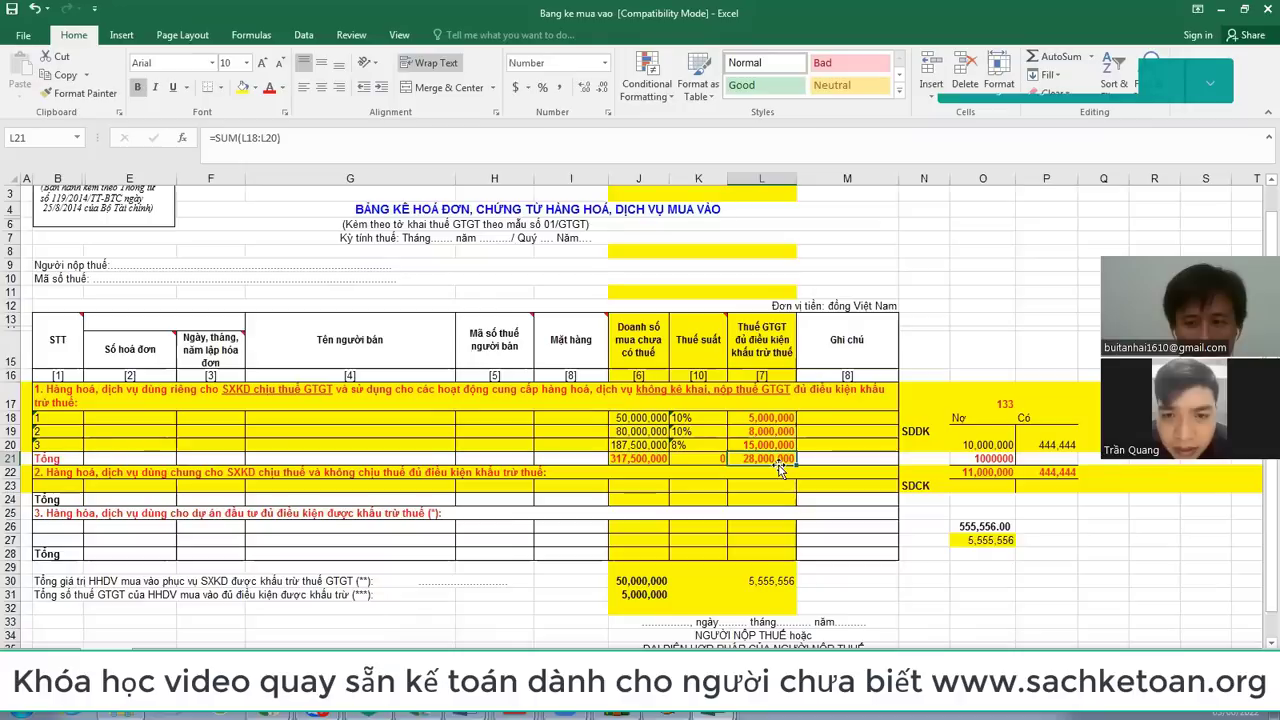
pyautogui.hotkey('alt', 'Tab')
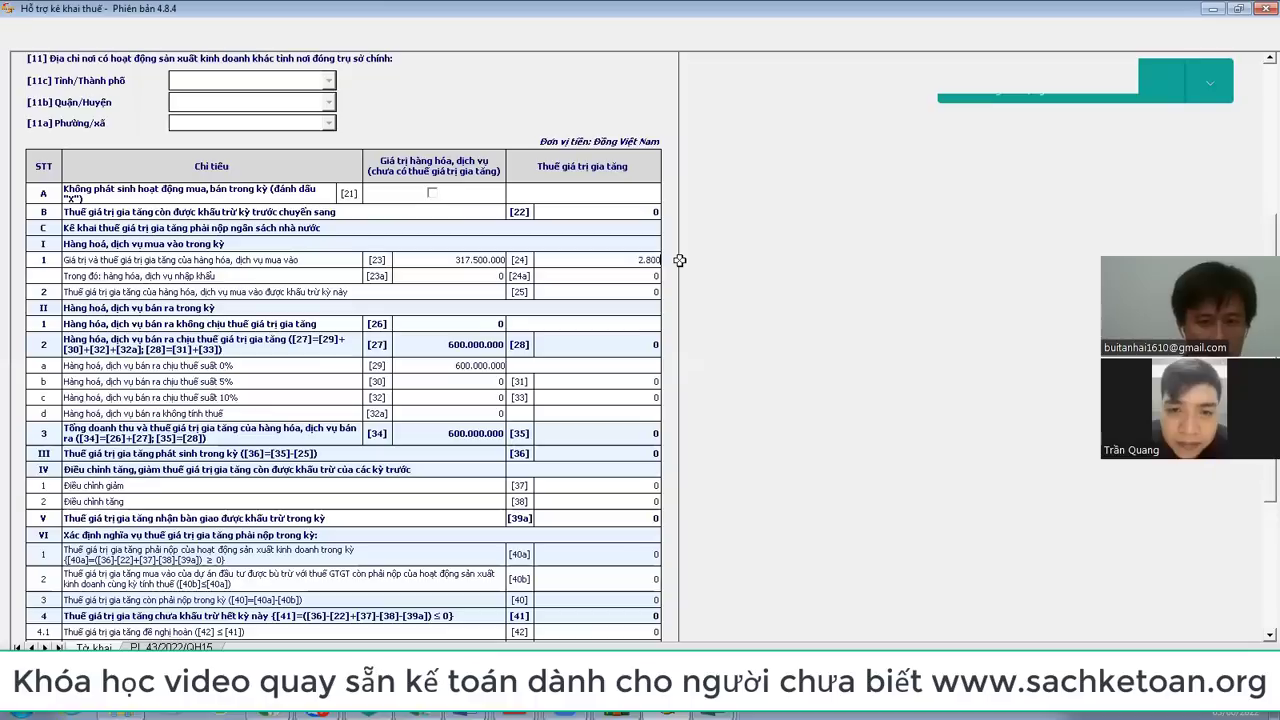
pyautogui.write('0.000')
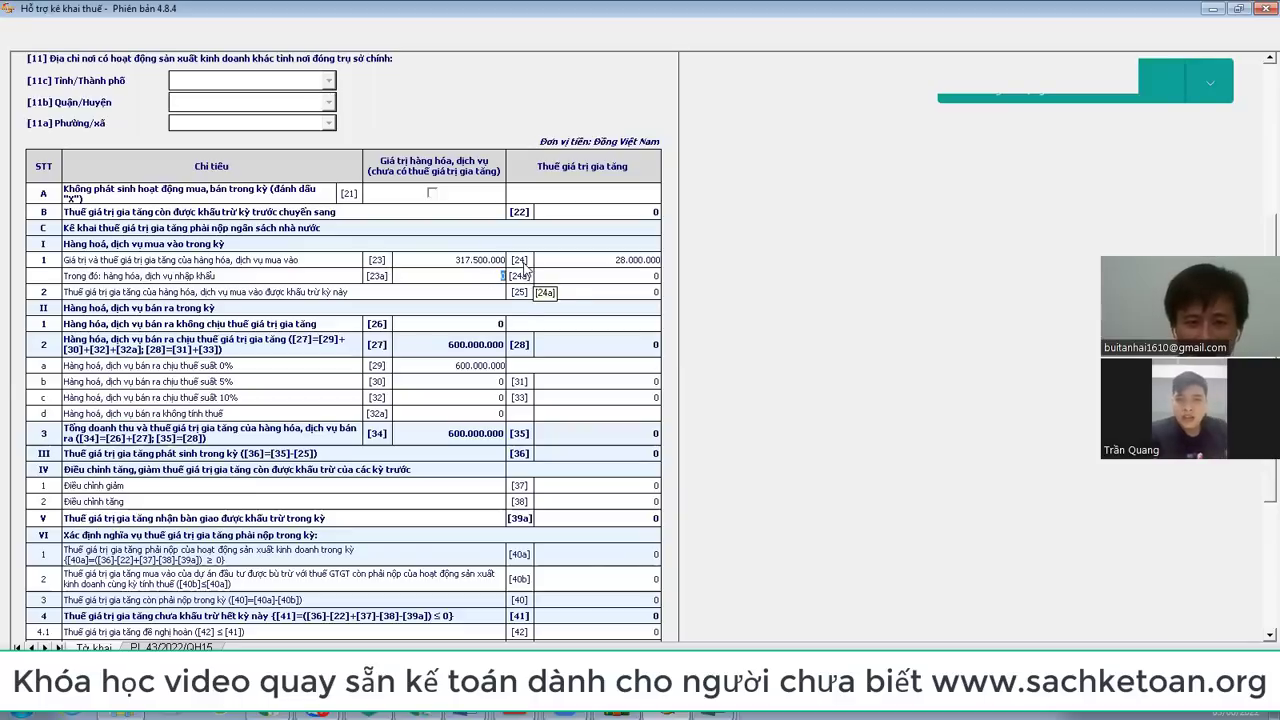
pyautogui.click(471, 262)
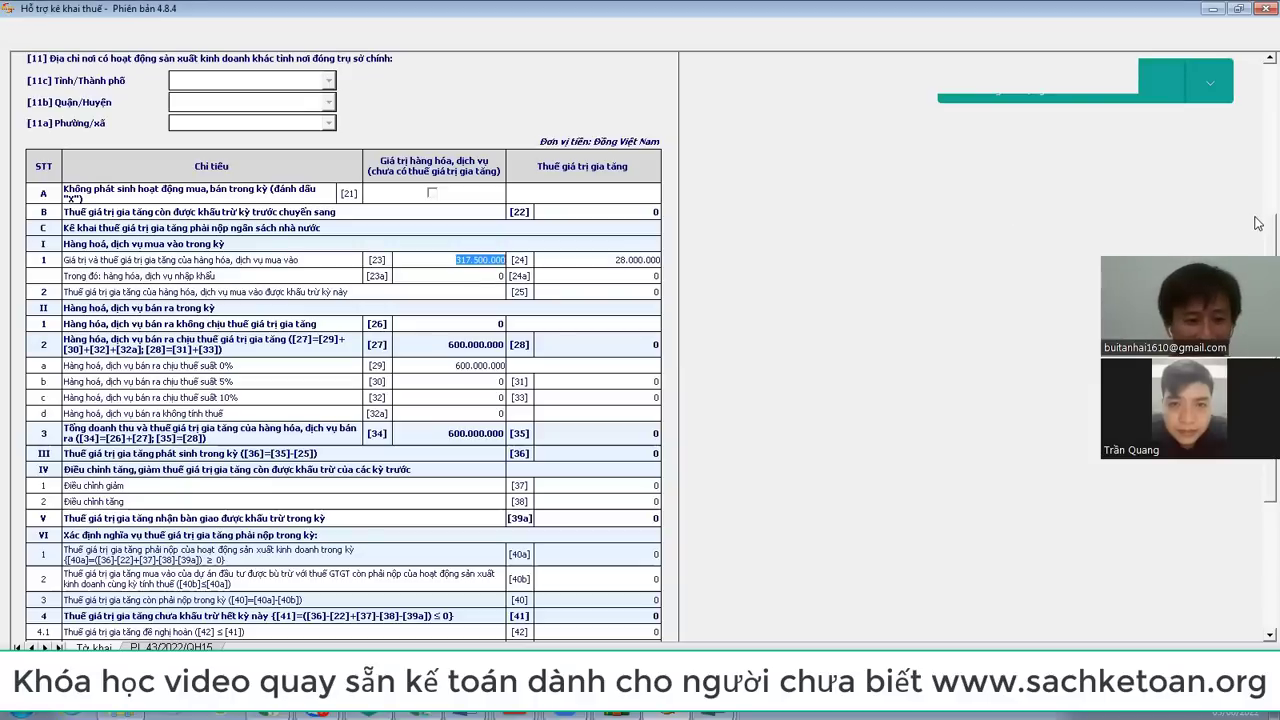
# Step: Scroll through the K22TAN12566.pdf Viettel invoice to its 8% VAT rate and totals
pyautogui.hotkey('alt', 'Tab')
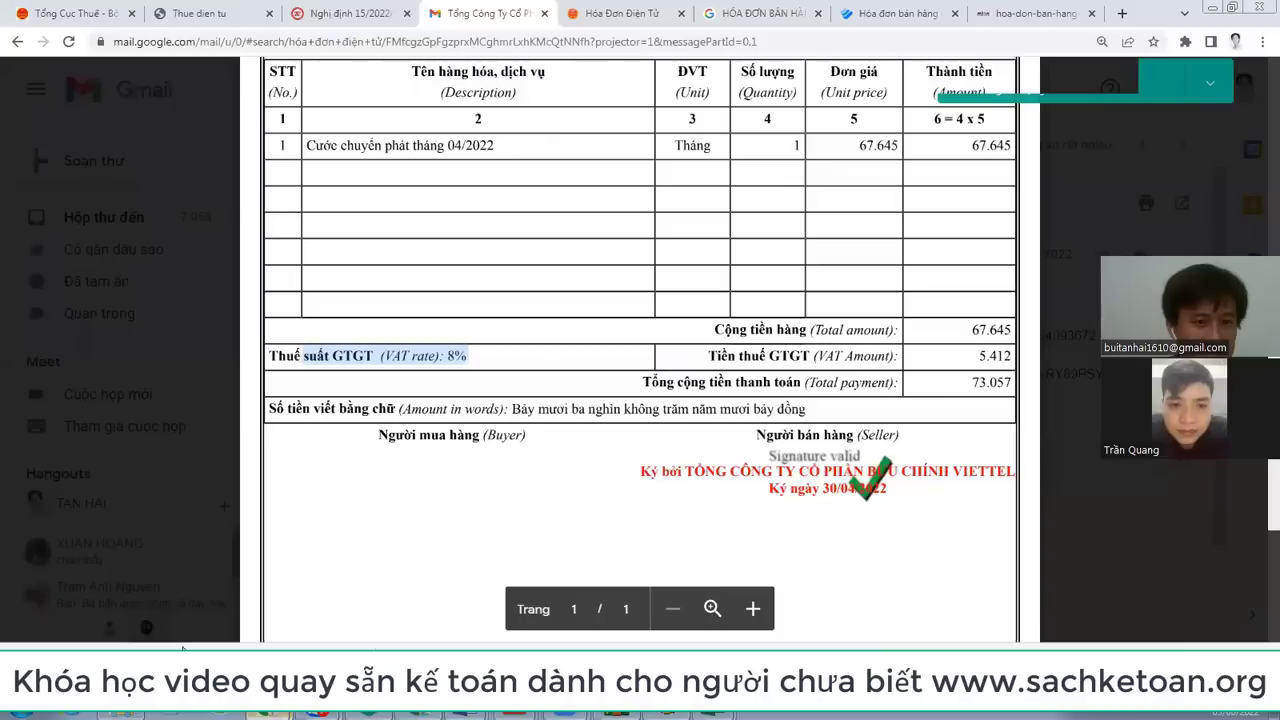
pyautogui.scroll(5, 686, 302)
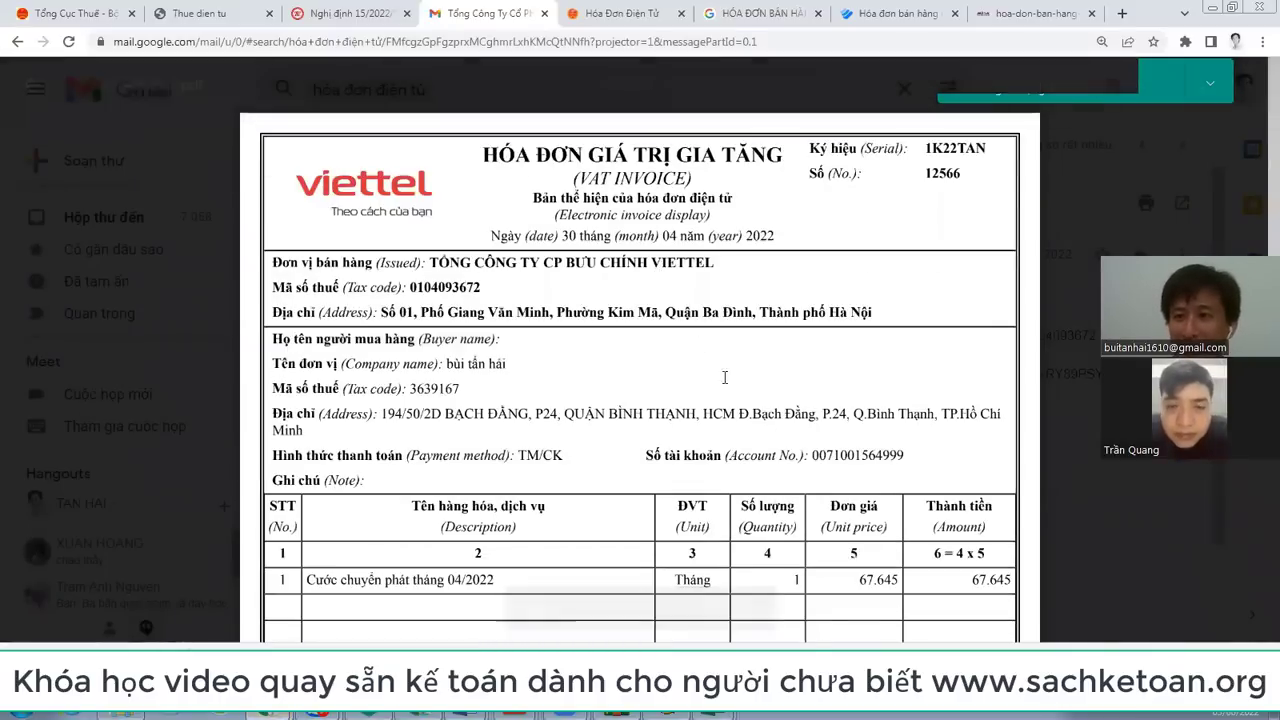
pyautogui.scroll(-3, 737, 390)
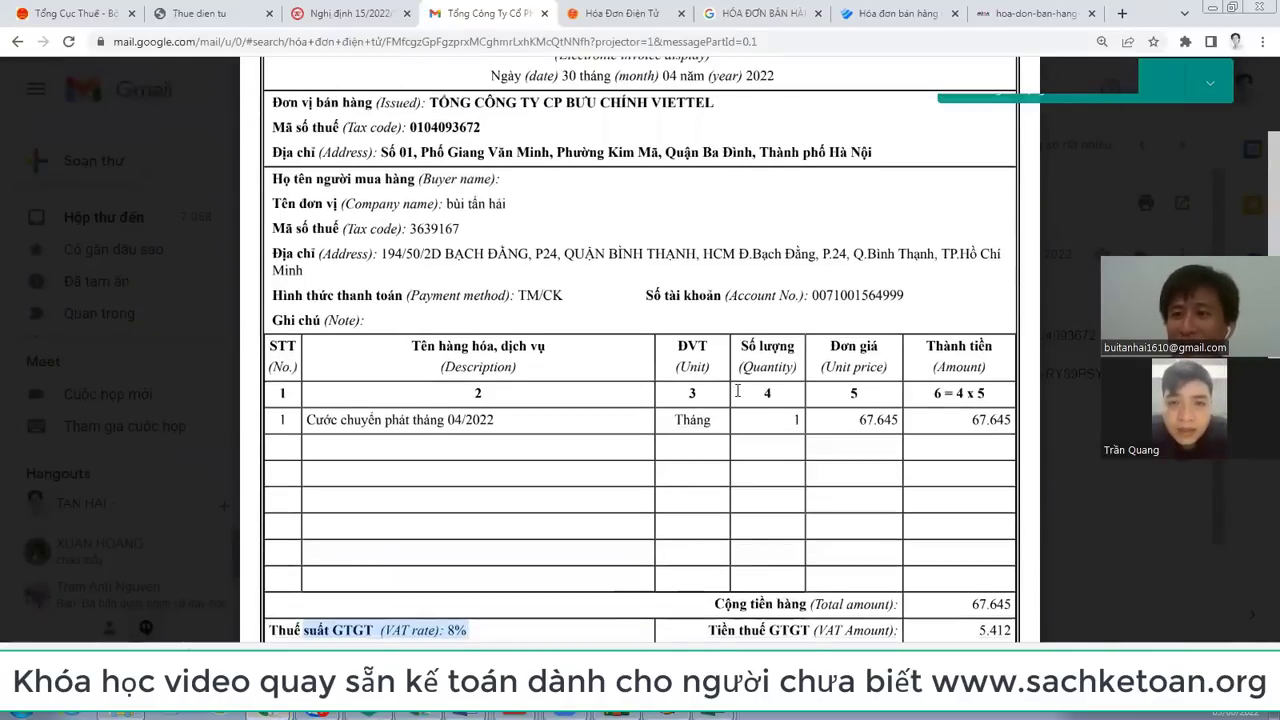
pyautogui.scroll(-1, 737, 390)
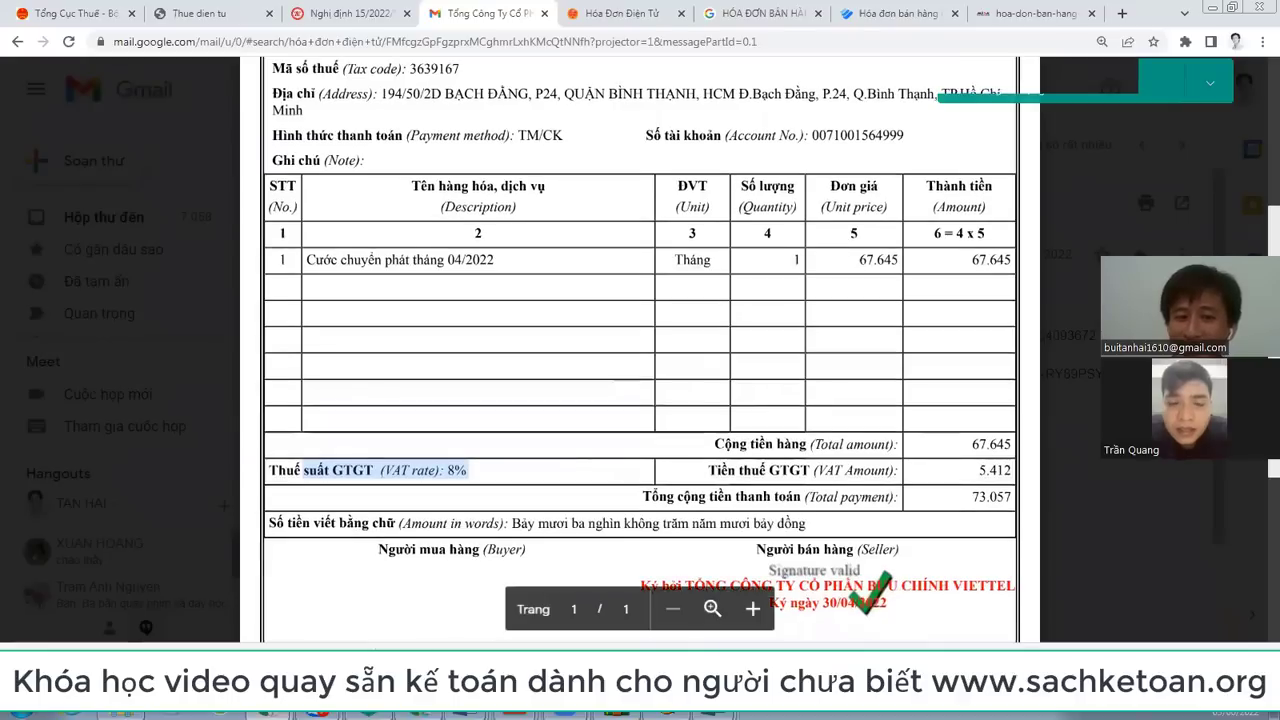
pyautogui.moveTo(269, 712)
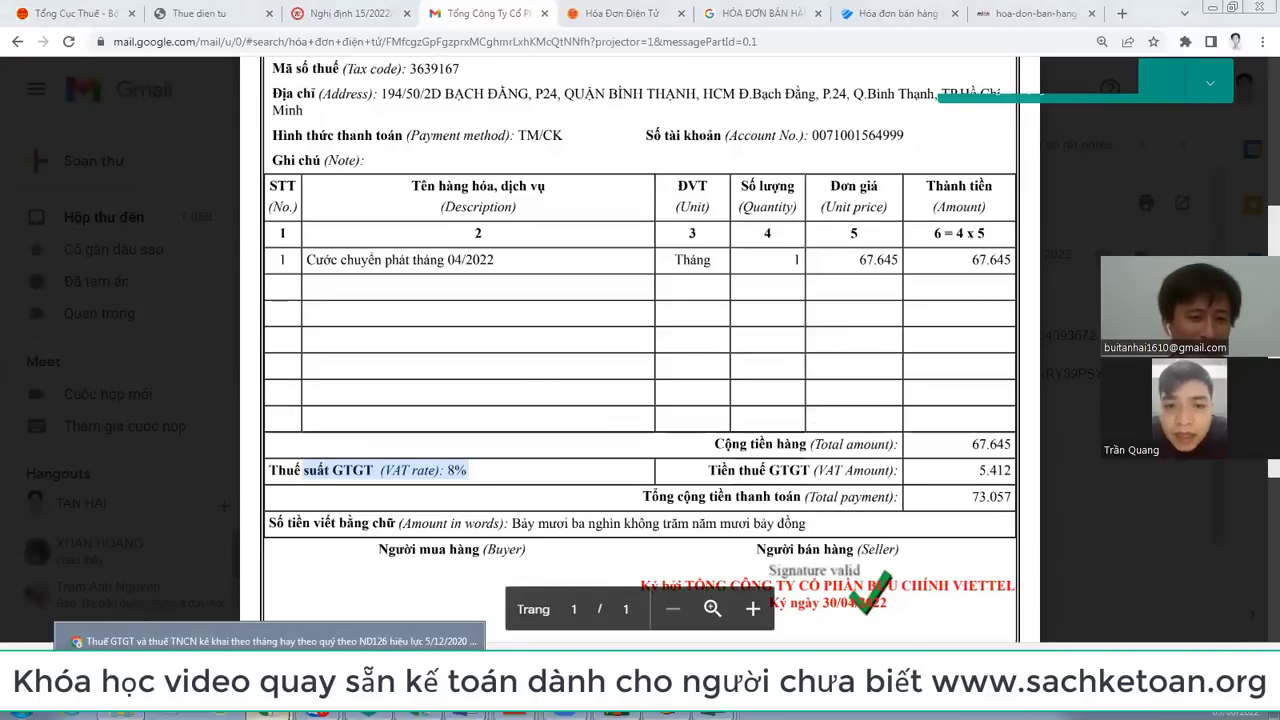
# Step: Search Google for 'giấy nộp tiền vào ngân sách nhà nước' and show image results
pyautogui.click(1120, 14)
pyautogui.write('goo')
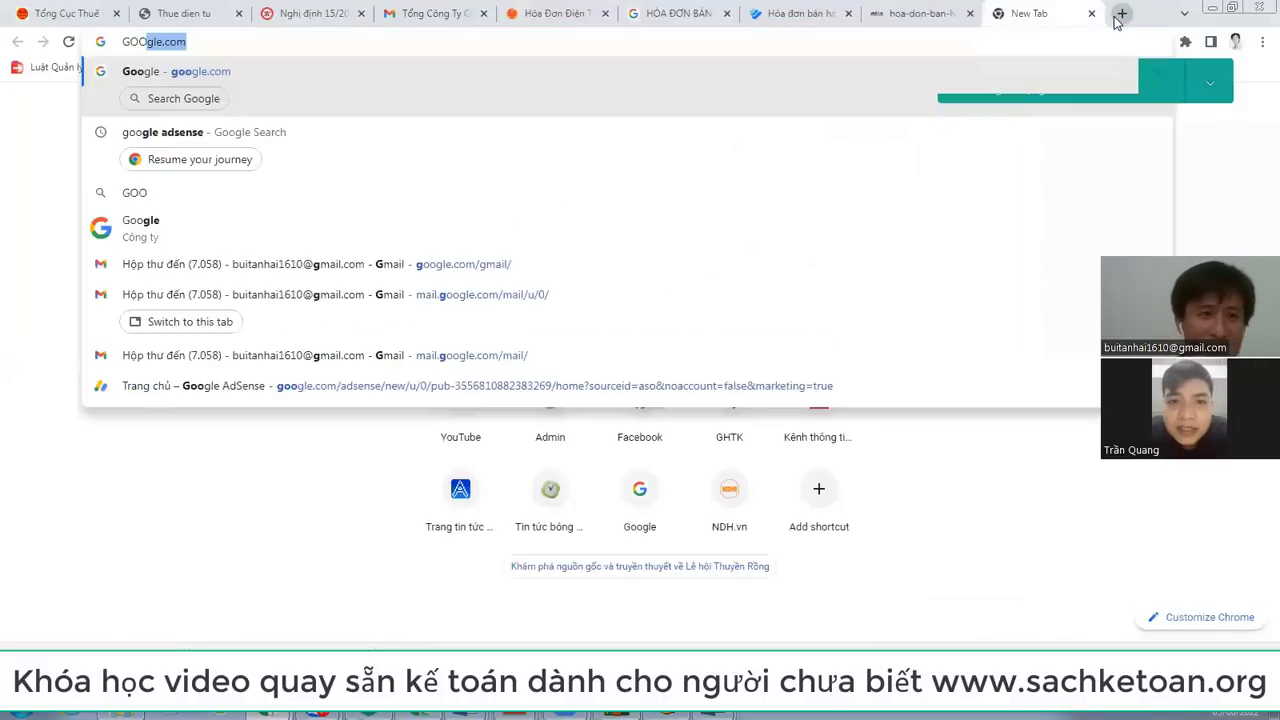
pyautogui.press('Return')
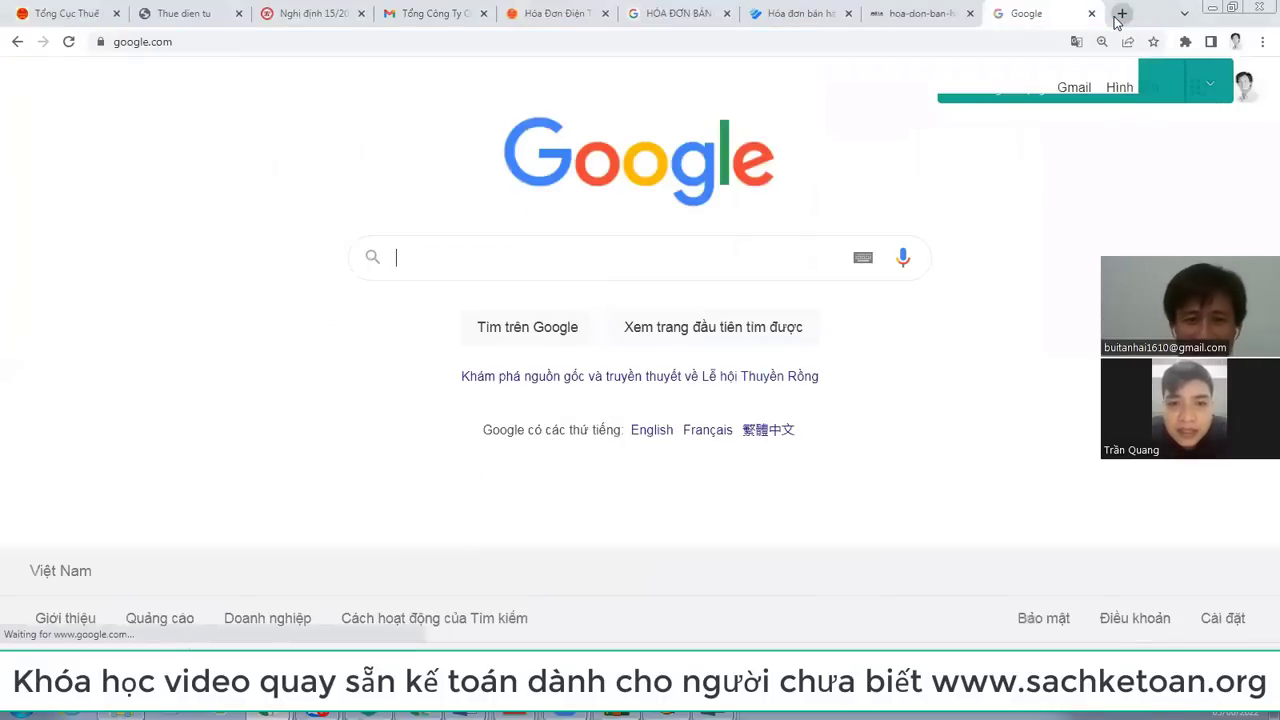
pyautogui.write('GlẤY ')
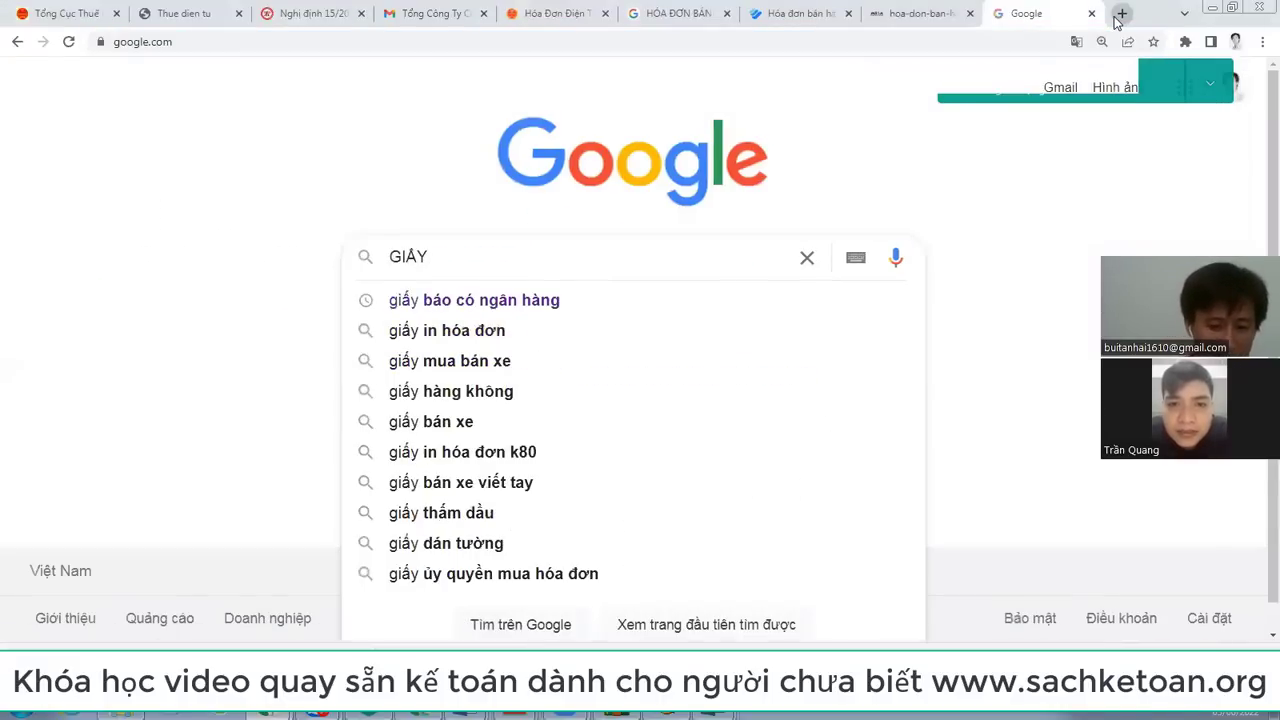
pyautogui.write('NỘP')
pyautogui.press('Down')
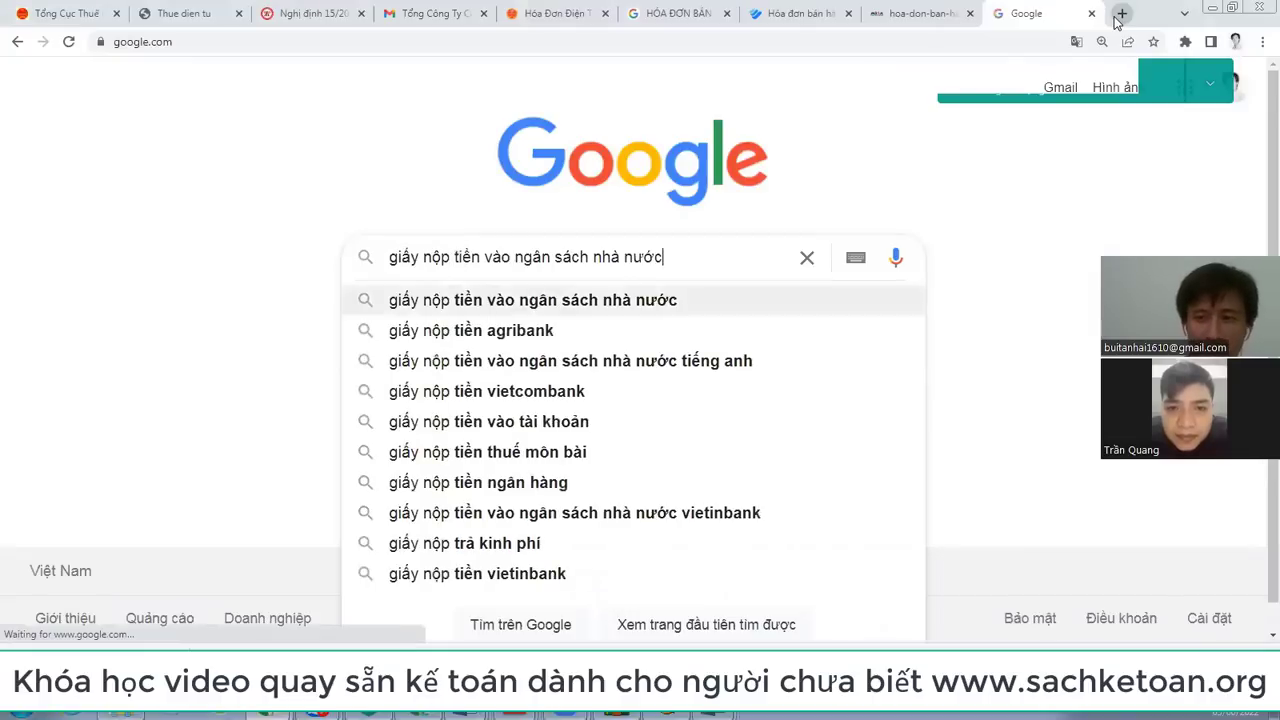
pyautogui.press('Return')
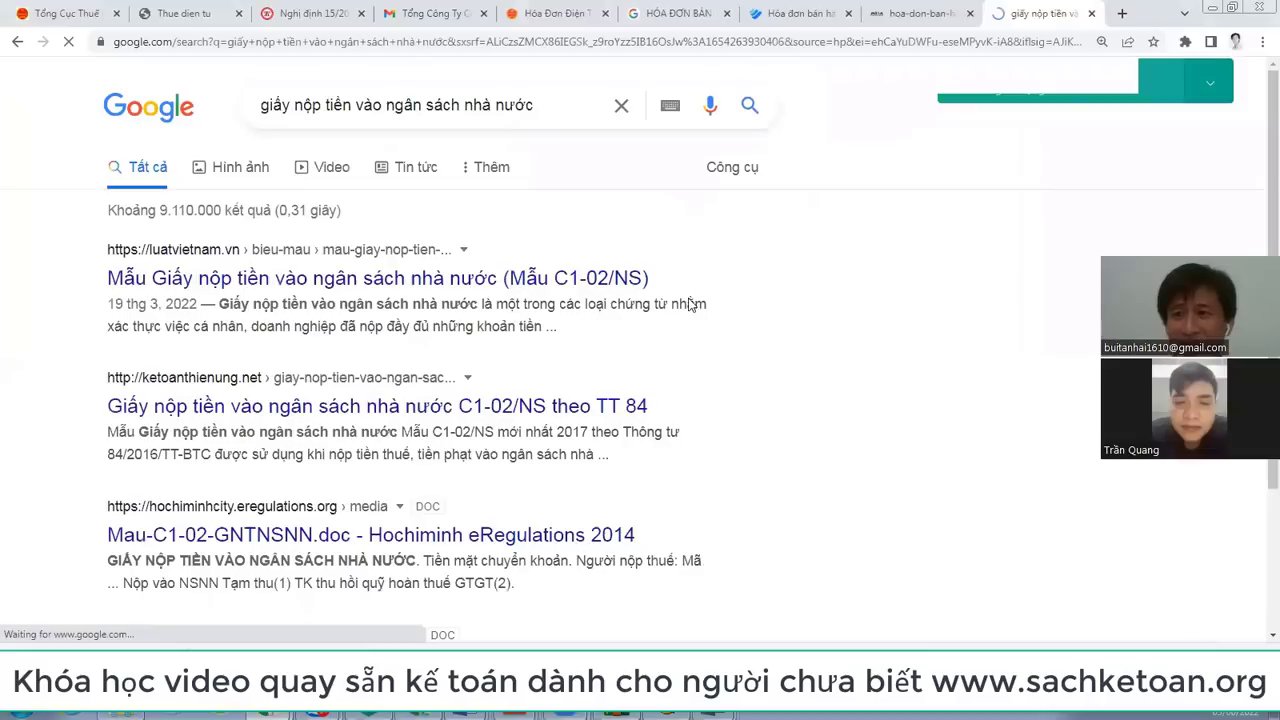
pyautogui.click(250, 172)
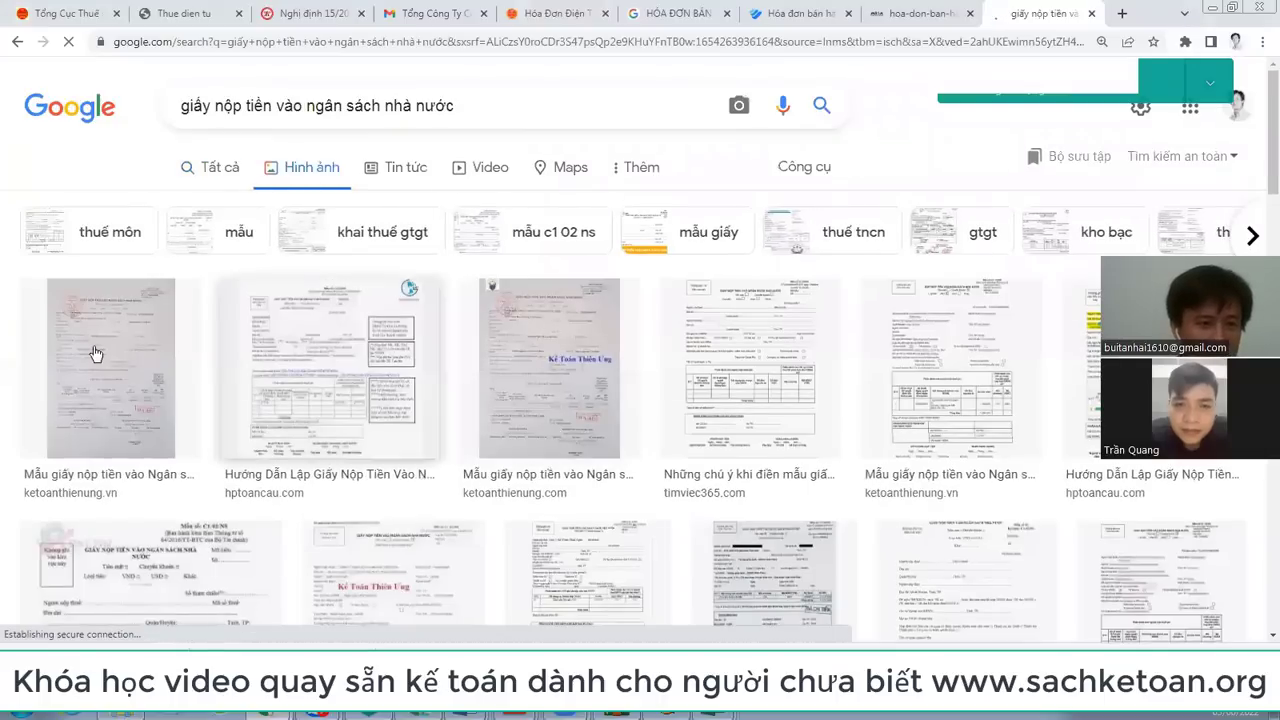
# Step: Open two sample payment slip images in new tabs and view them
pyautogui.rightClick(95, 353)
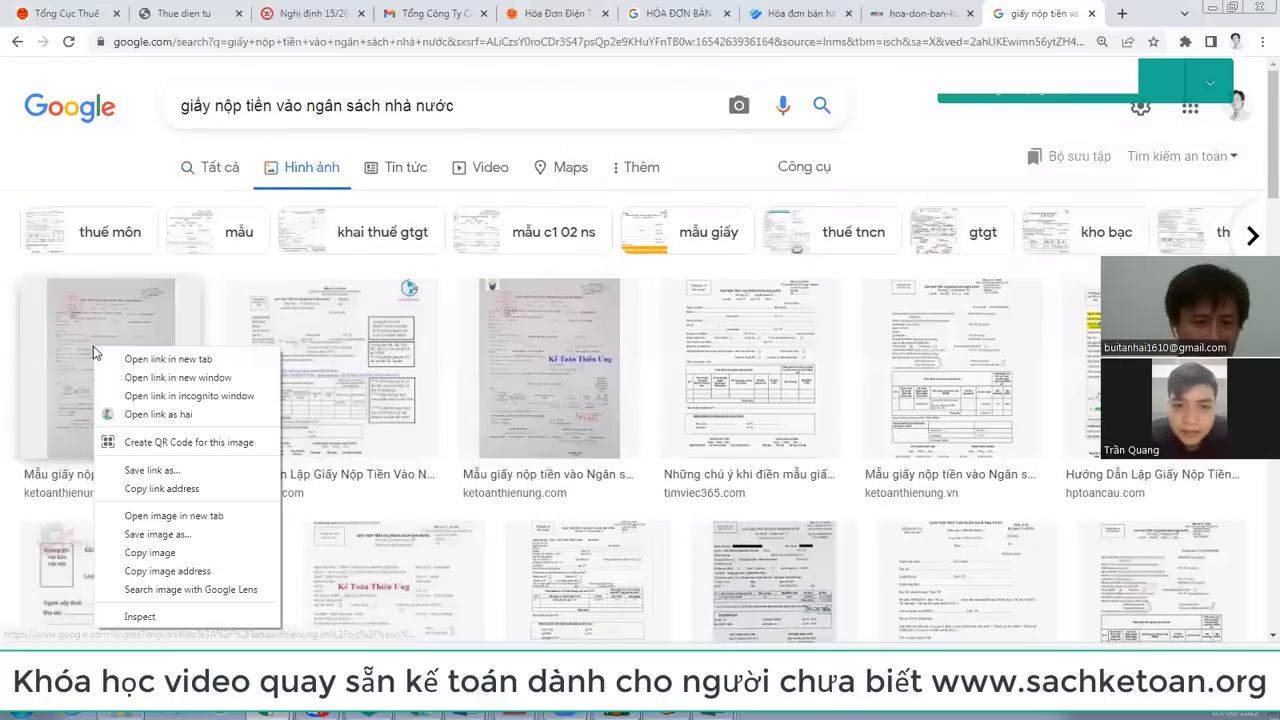
pyautogui.click(186, 368)
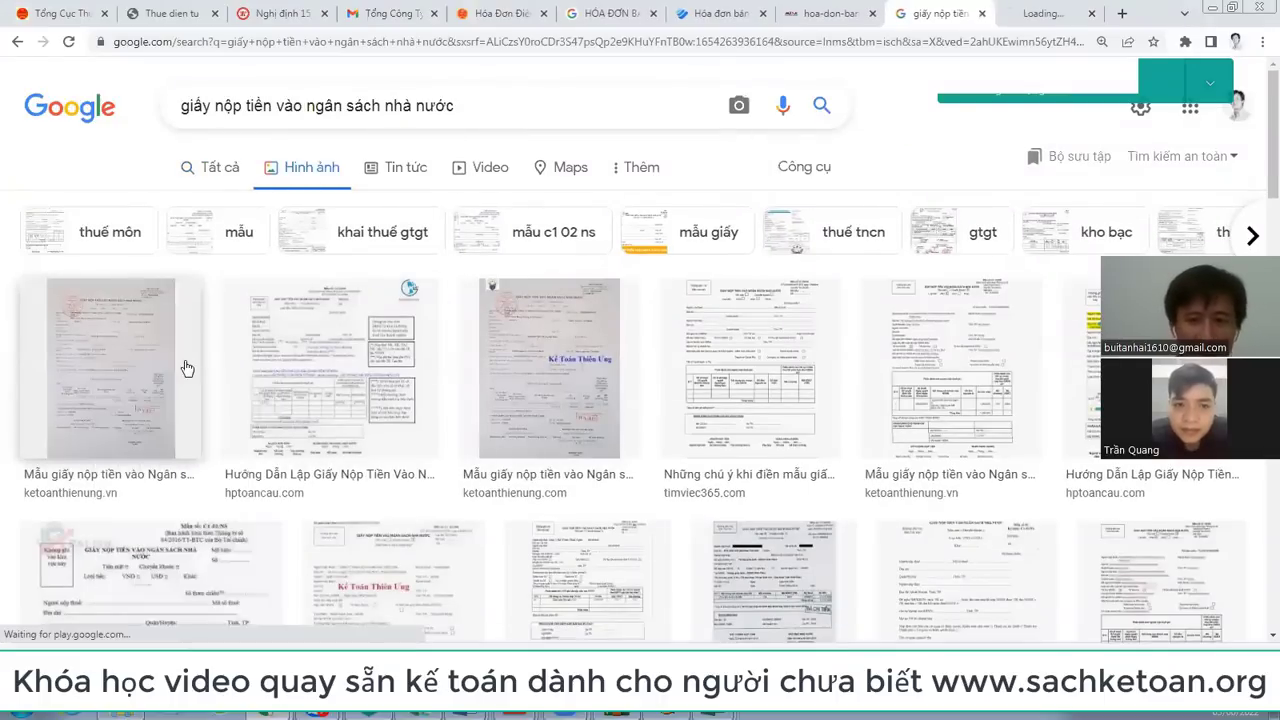
pyautogui.click(1040, 22)
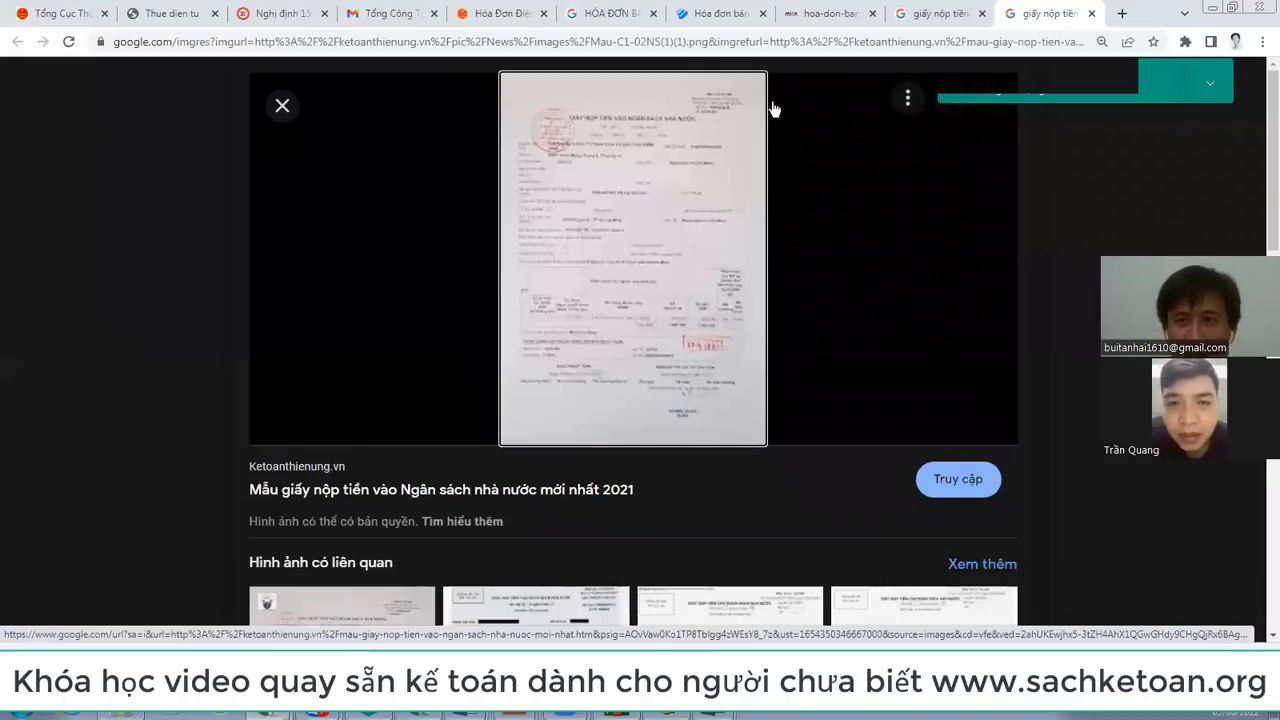
pyautogui.click(1091, 14)
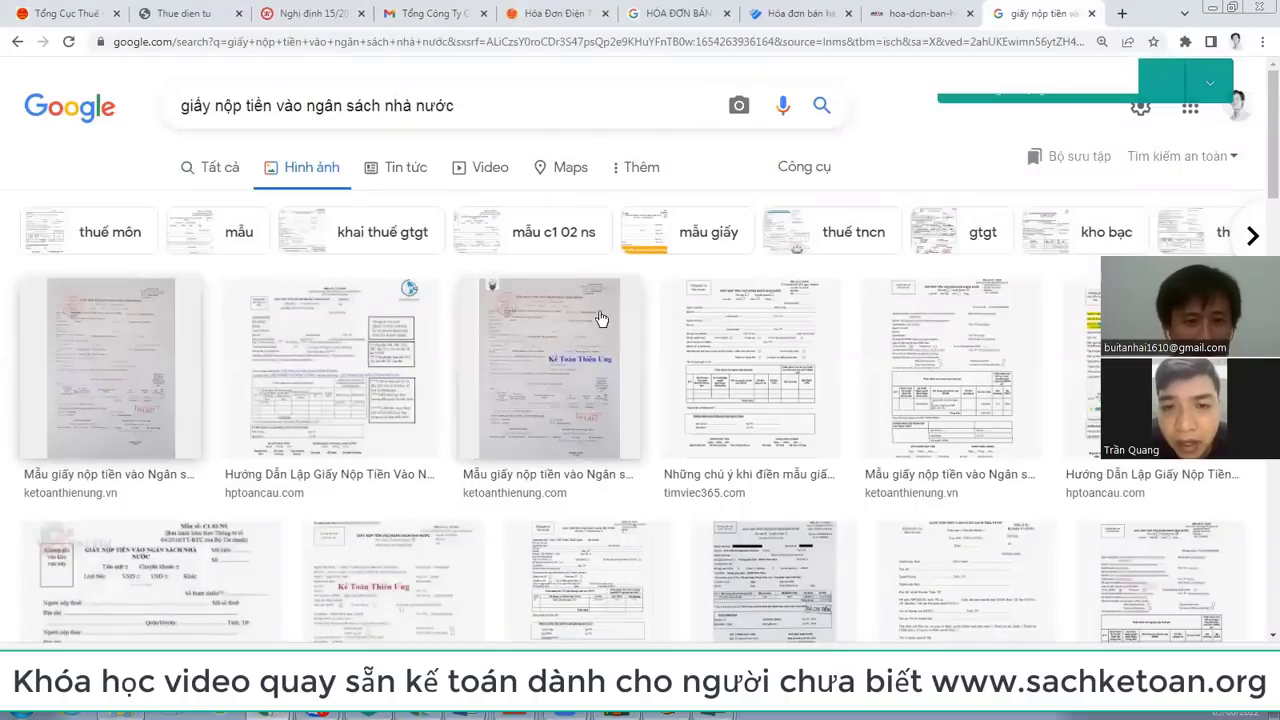
pyautogui.scroll(-3, 600, 318)
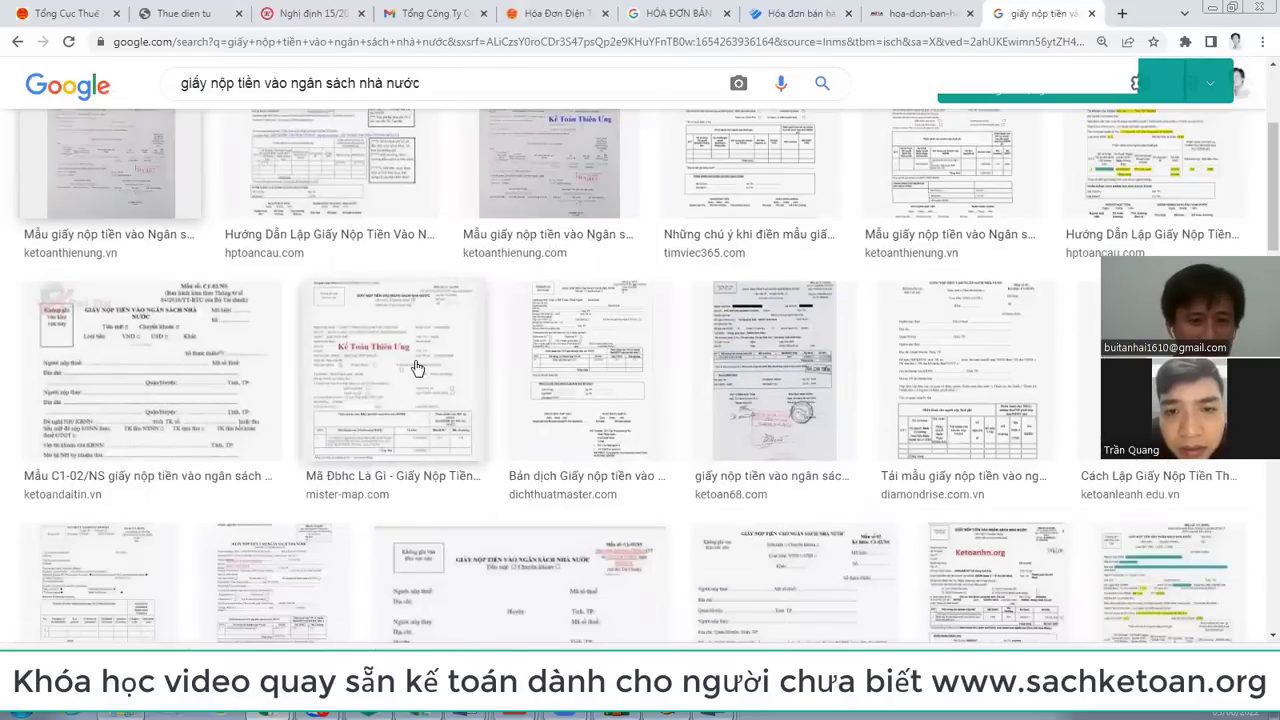
pyautogui.rightClick(446, 366)
pyautogui.click(480, 374)
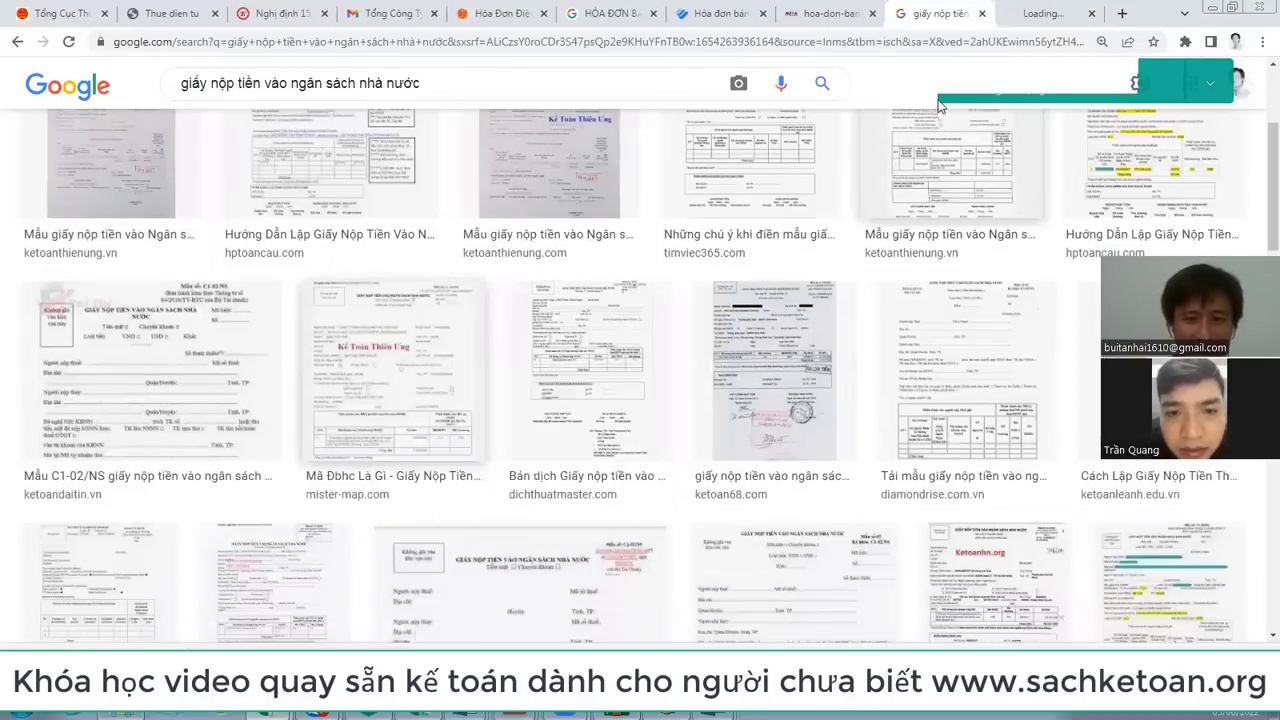
pyautogui.click(1037, 16)
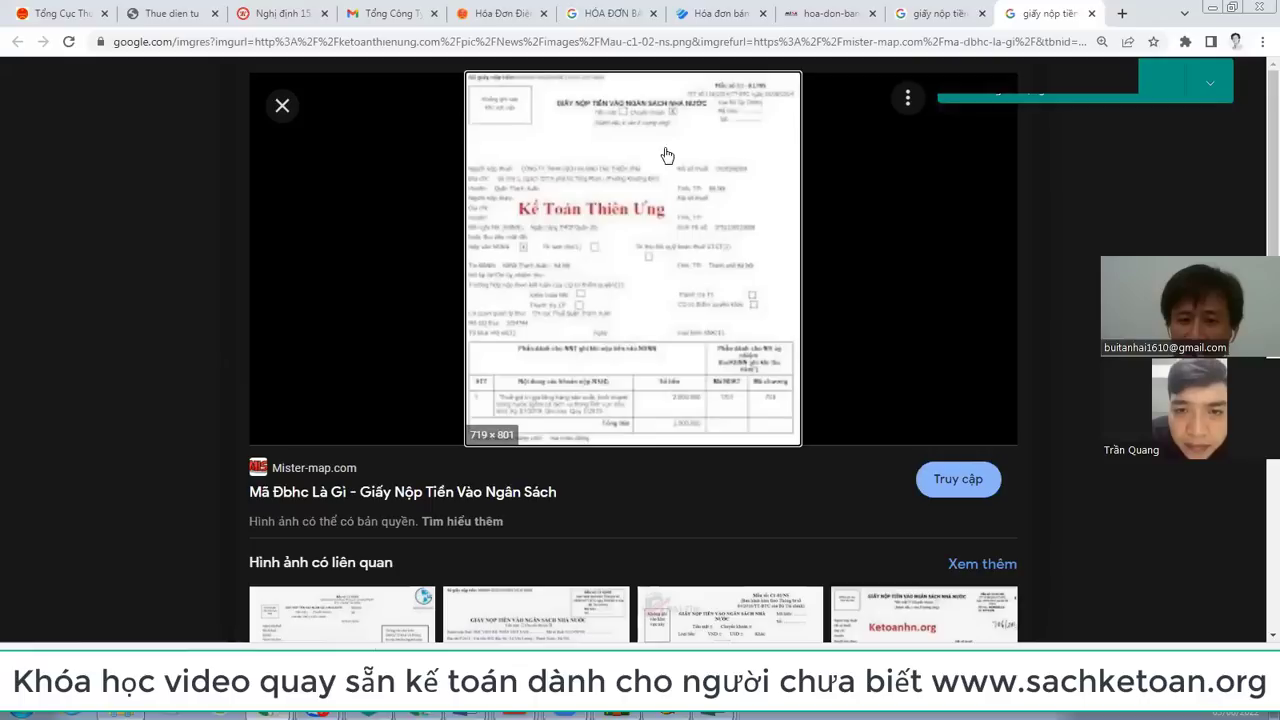
pyautogui.moveTo(716, 714)
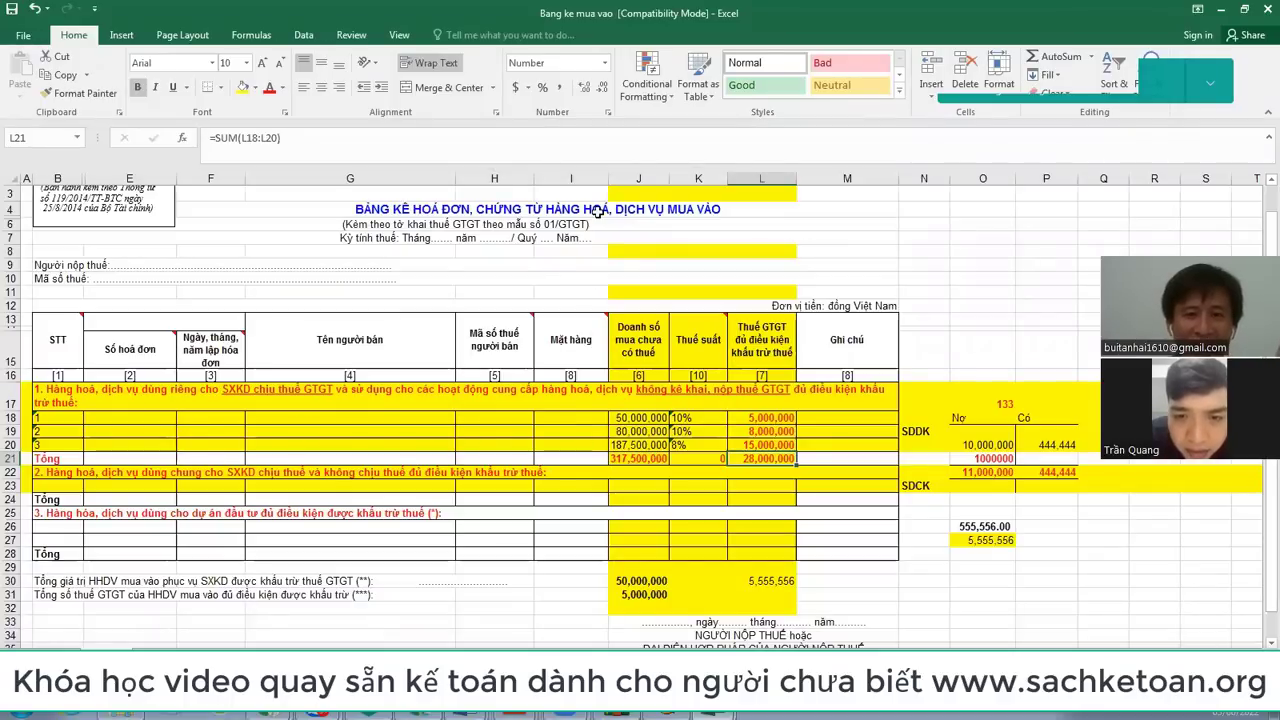
# Step: Type the note heading '1 LOAI CHỨNG TỪ ĐỂ GHIO VÀO' in cell F41 of the purchase sheet
pyautogui.click(690, 209)
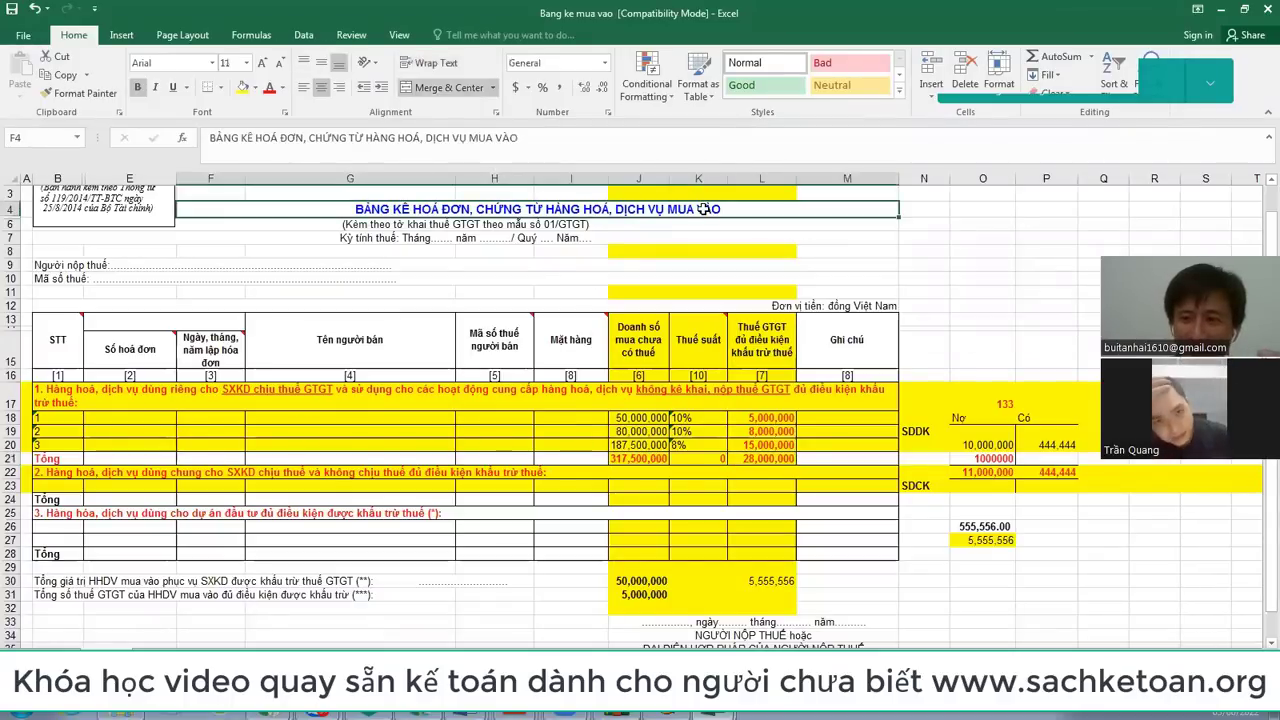
pyautogui.scroll(-3, 390, 500)
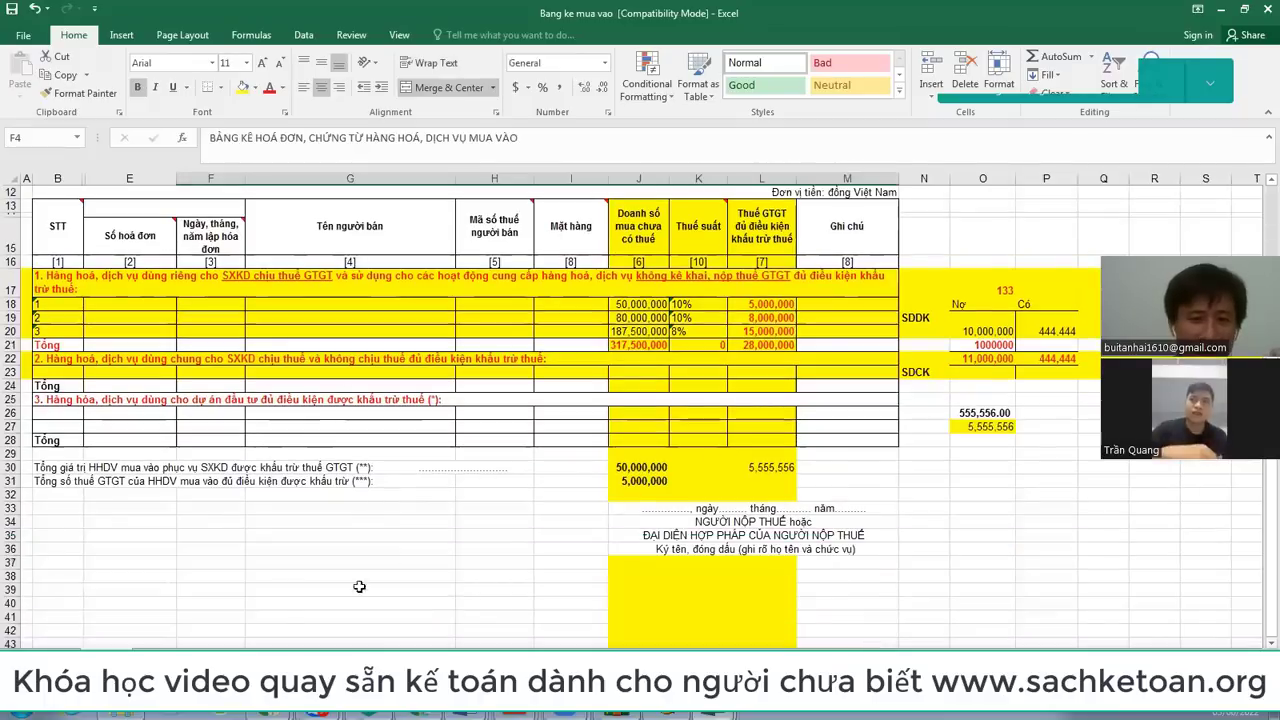
pyautogui.click(234, 612)
pyautogui.write('1 LOAI CHỨNG TU')
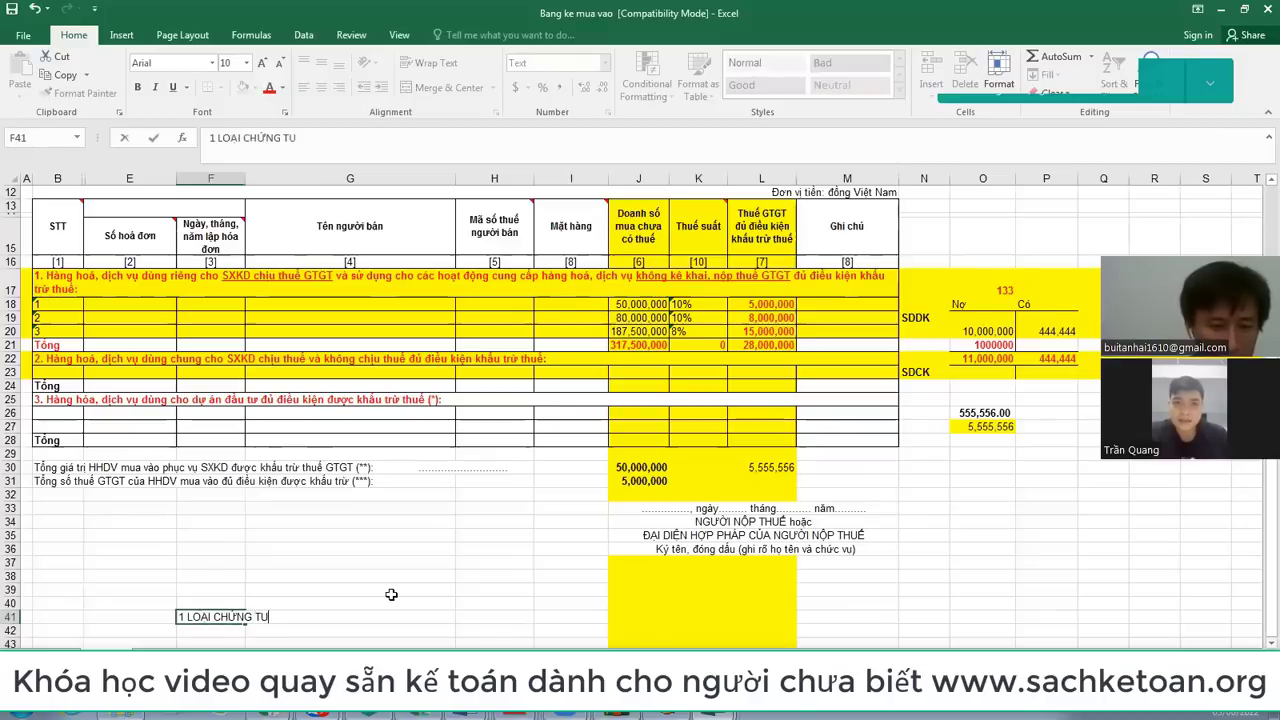
pyautogui.press('BackSpace')
pyautogui.write('Ừ ĐỂ GHIO ')
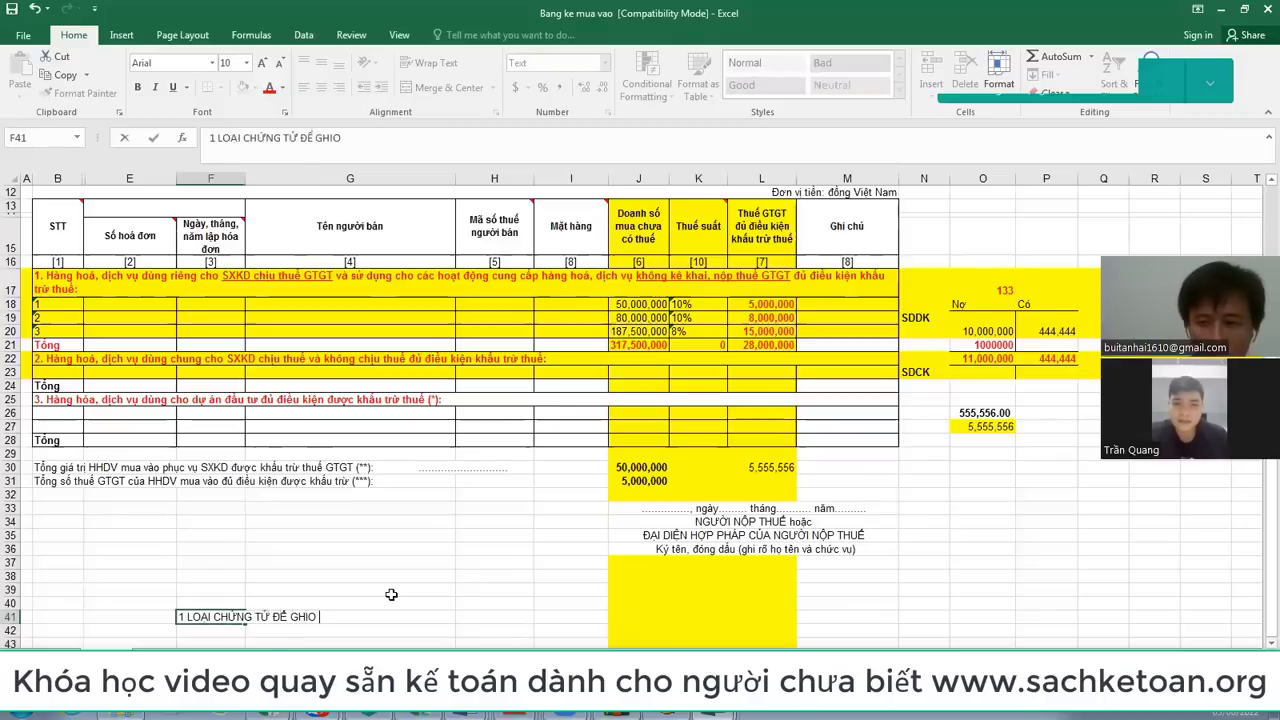
pyautogui.write(' VÀO')
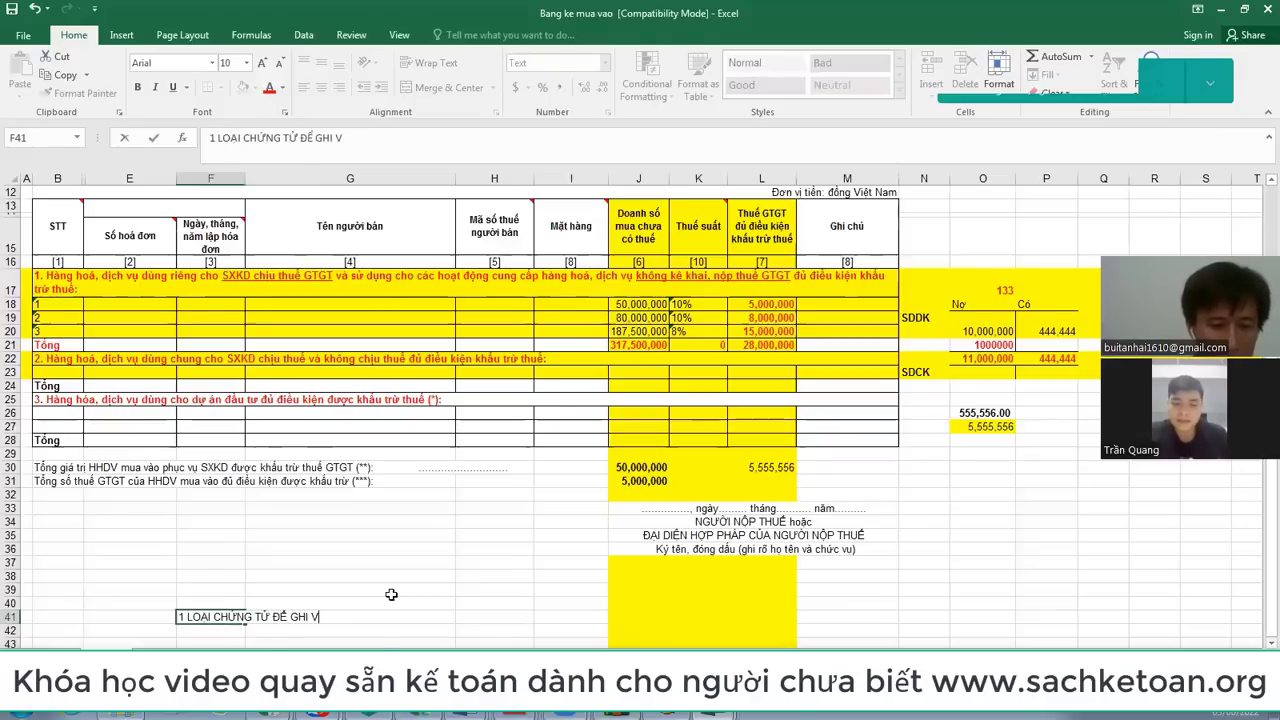
pyautogui.press('Return')
pyautogui.press('Left')
# Step: List item 1 'hoa đơn GTGT' and item 2 'Giấy nộp tiền thuế GTGT hàng nhập khẩu' below the heading
pyautogui.write('1')
pyautogui.press('Right')
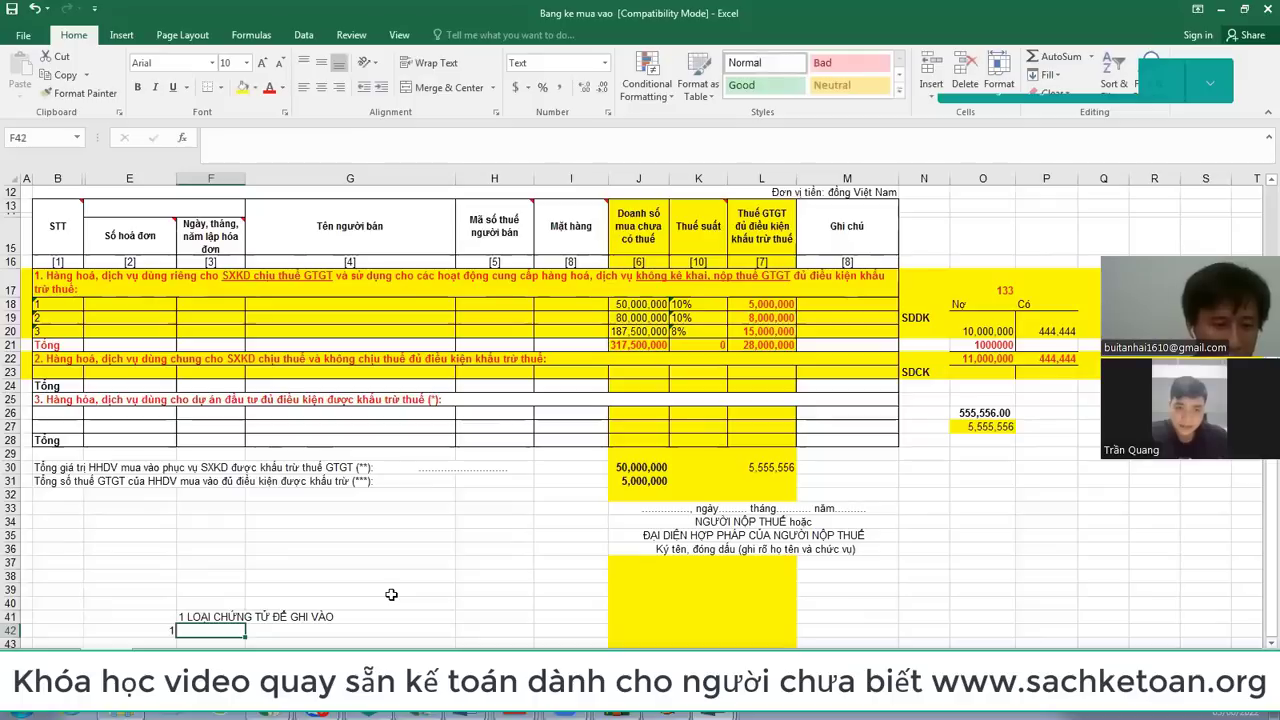
pyautogui.write('ho')
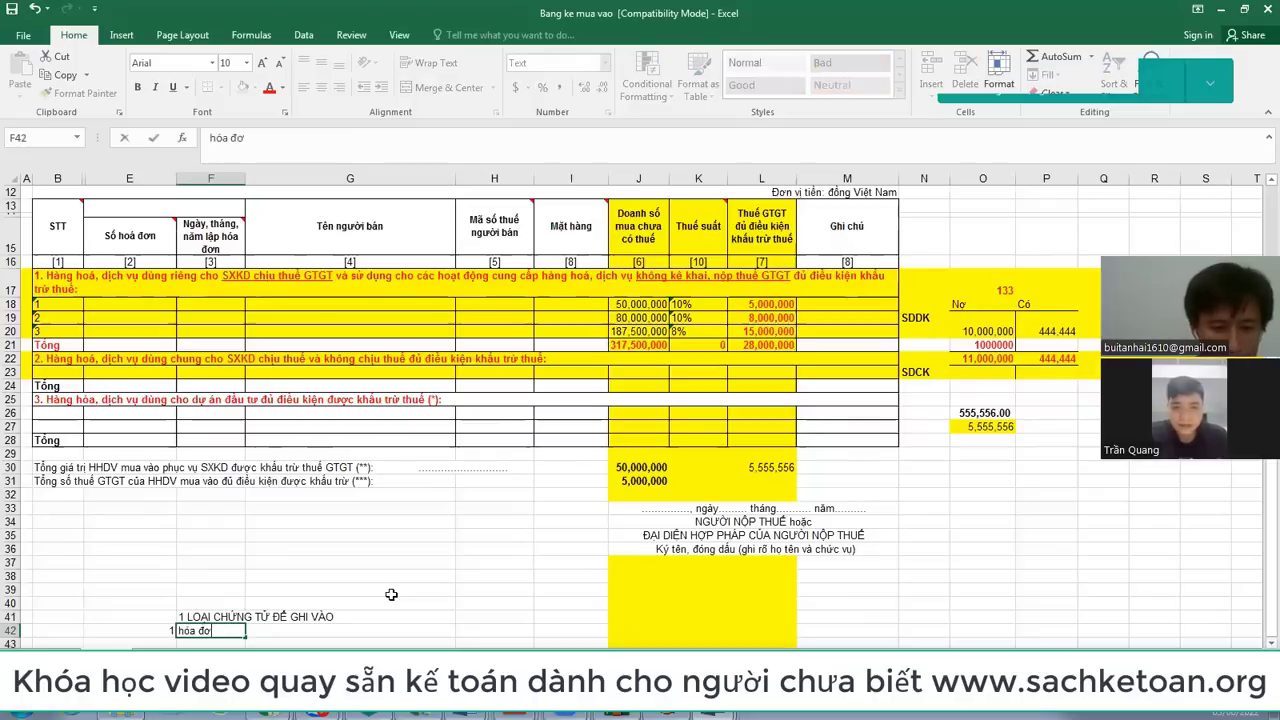
pyautogui.write('a đơn GTGT')
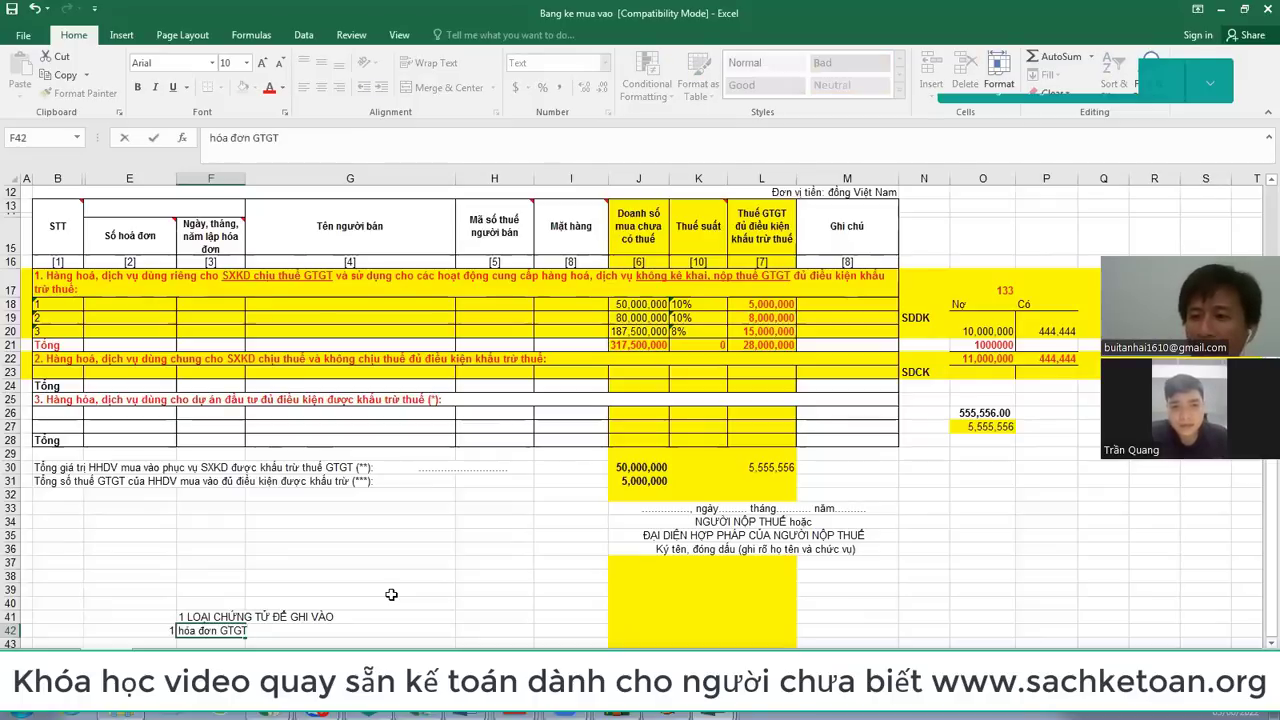
pyautogui.press('Return')
pyautogui.press('Left')
pyautogui.write('2')
pyautogui.press('Right')
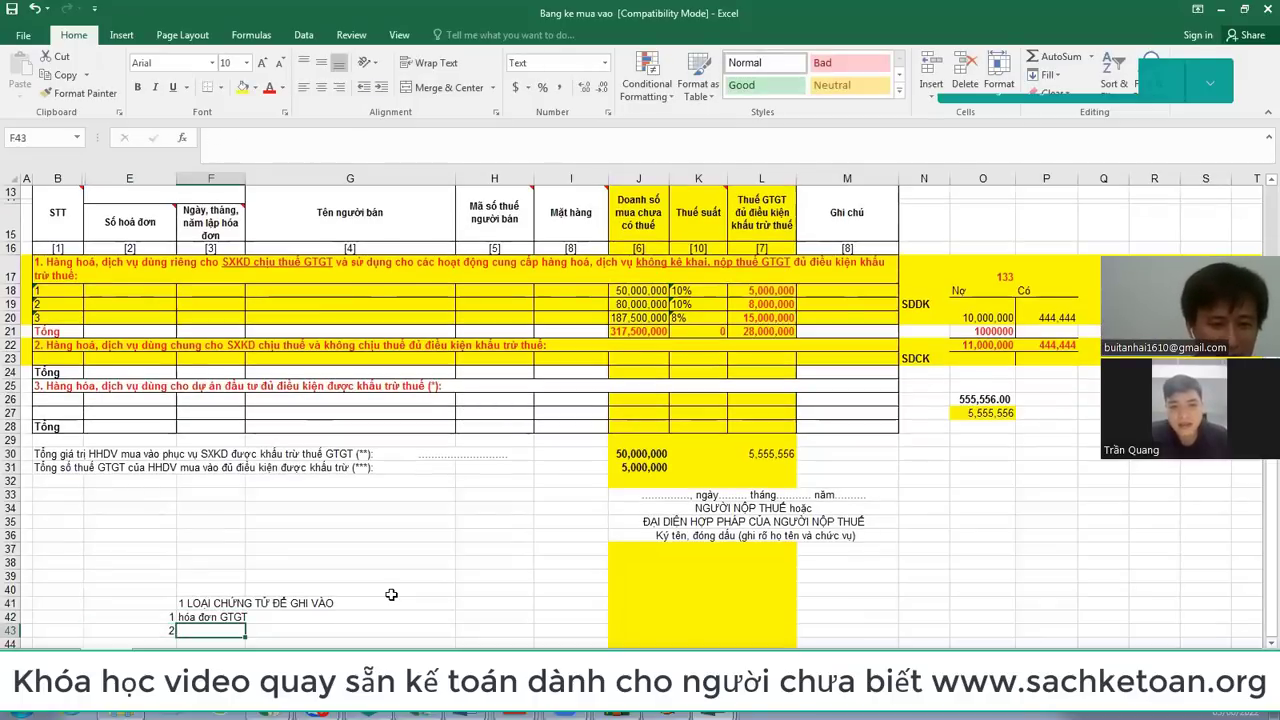
pyautogui.write('Giấy')
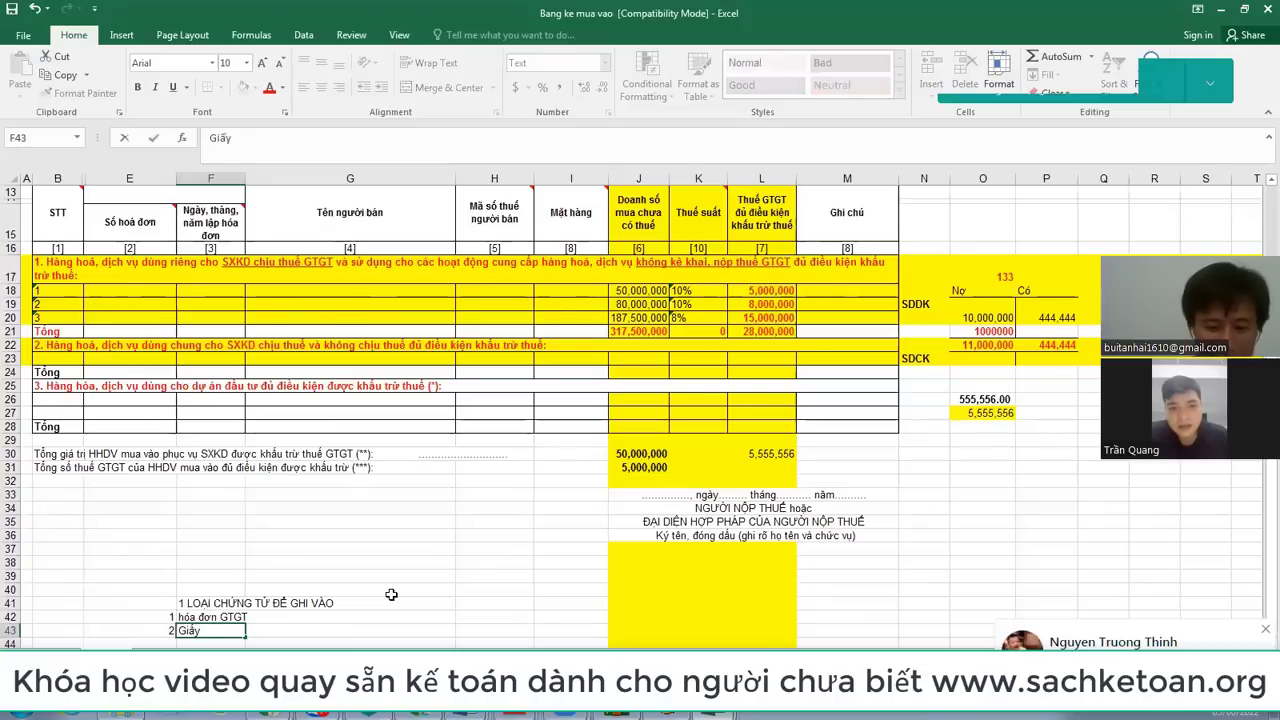
pyautogui.write(' nộp tiền')
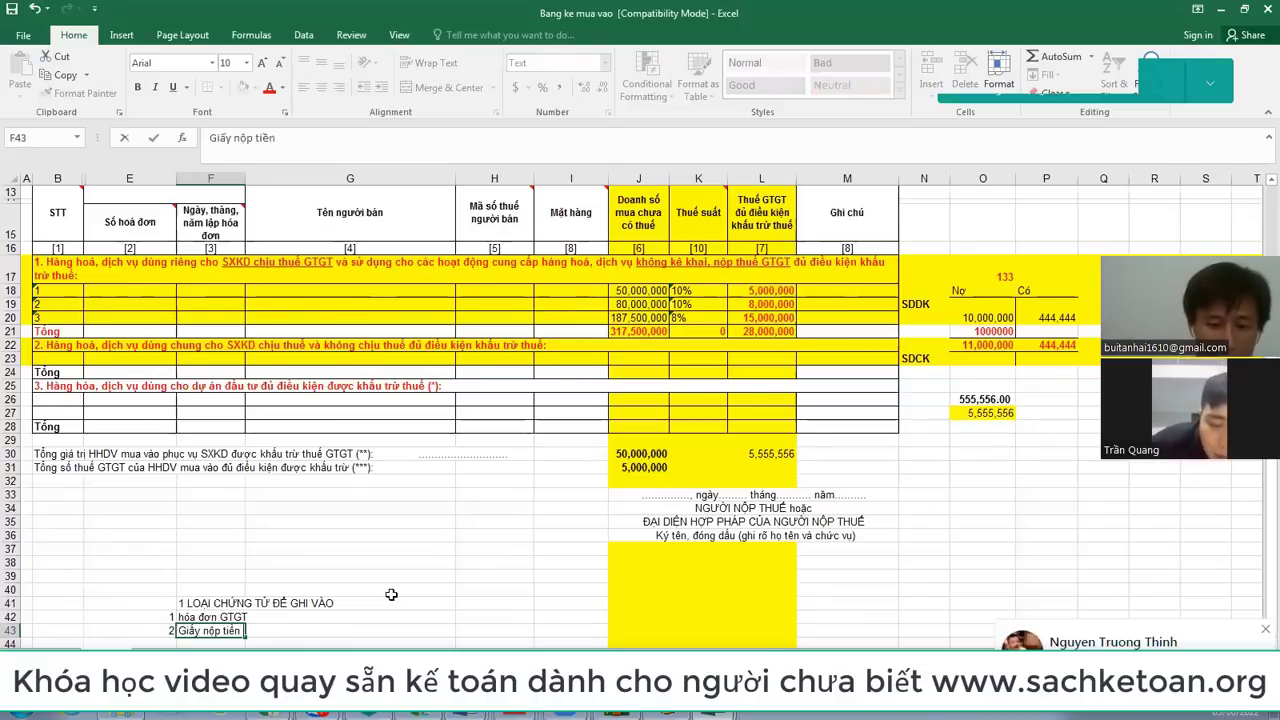
pyautogui.write(' thuế')
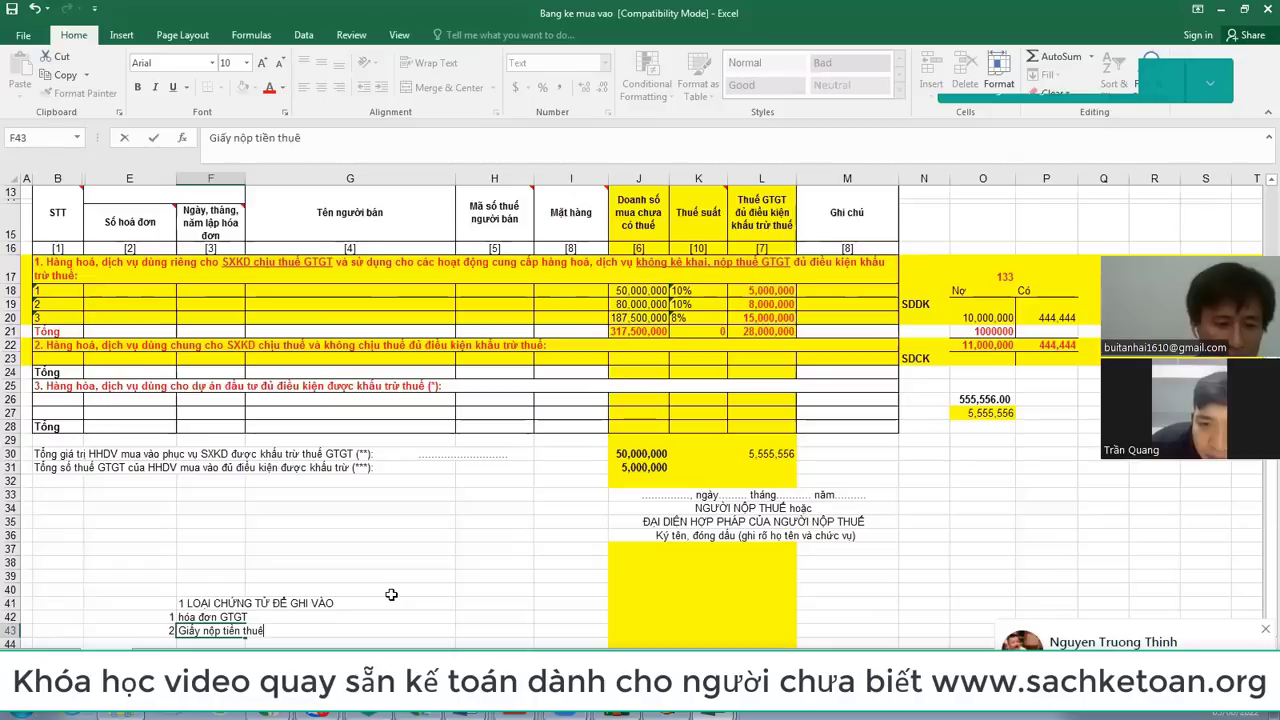
pyautogui.write(' GTGT h')
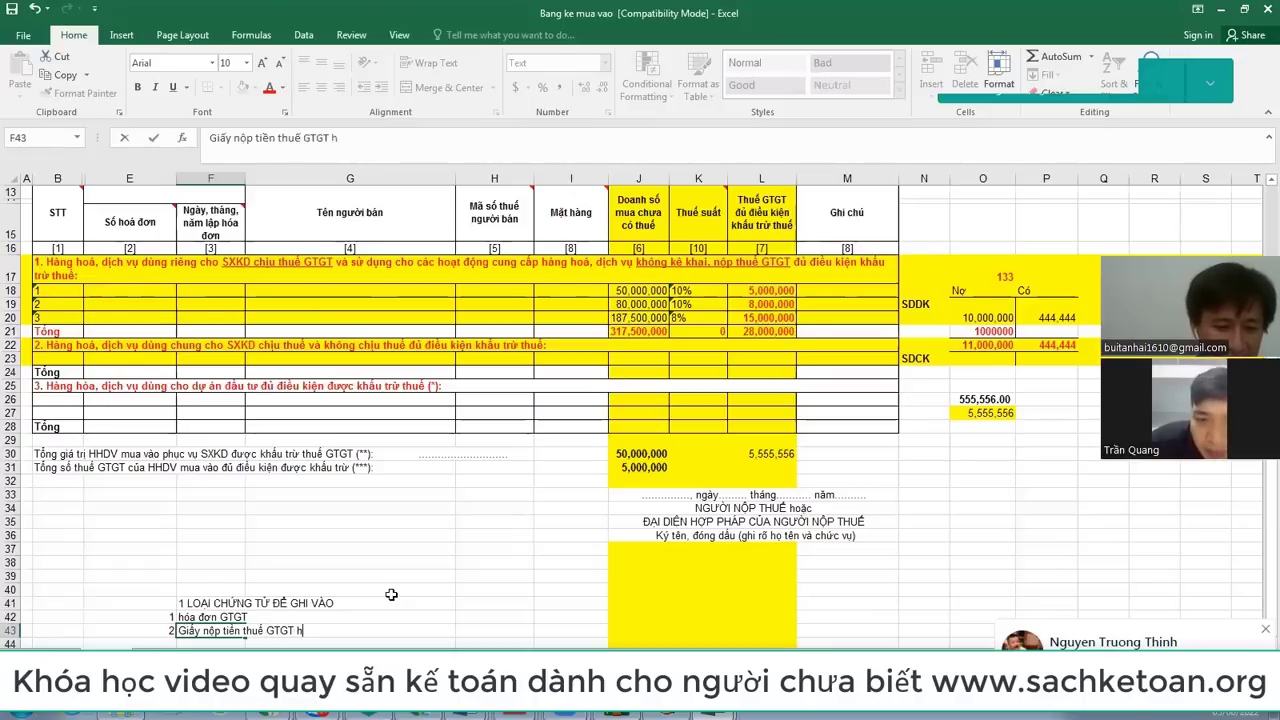
pyautogui.write('àng nhập kh')
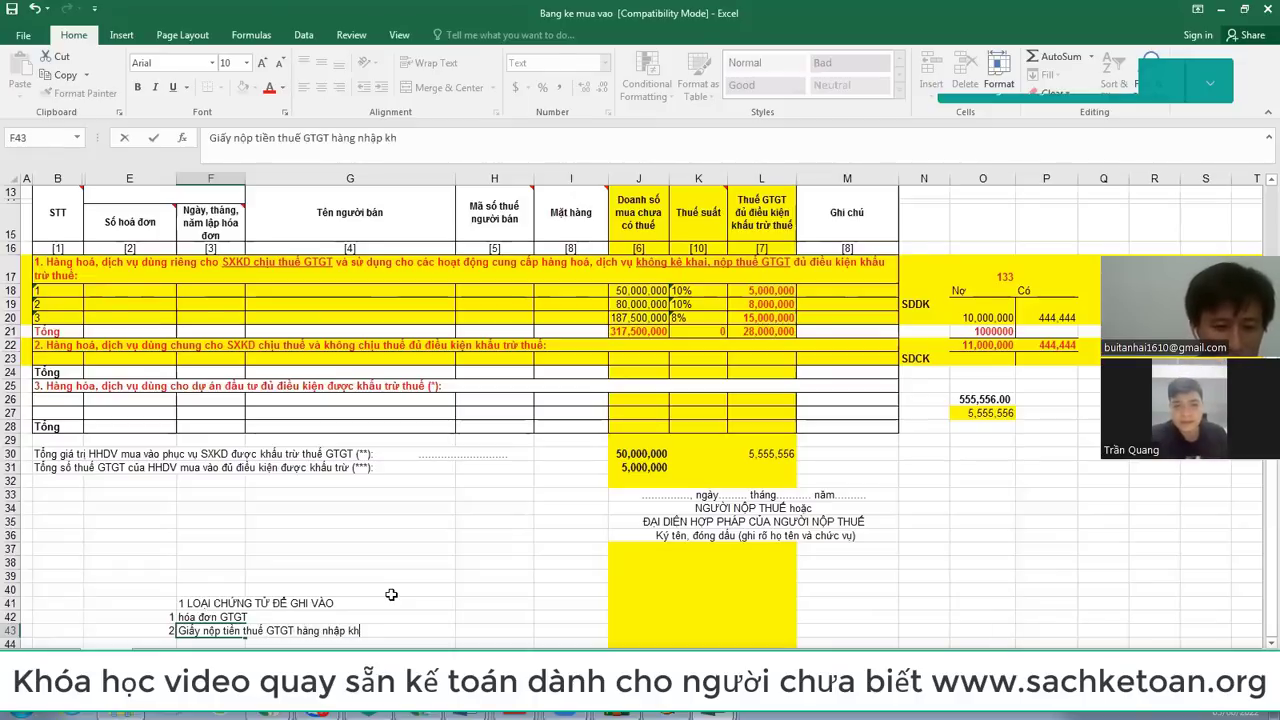
pyautogui.write('ẩu')
pyautogui.press('Return')
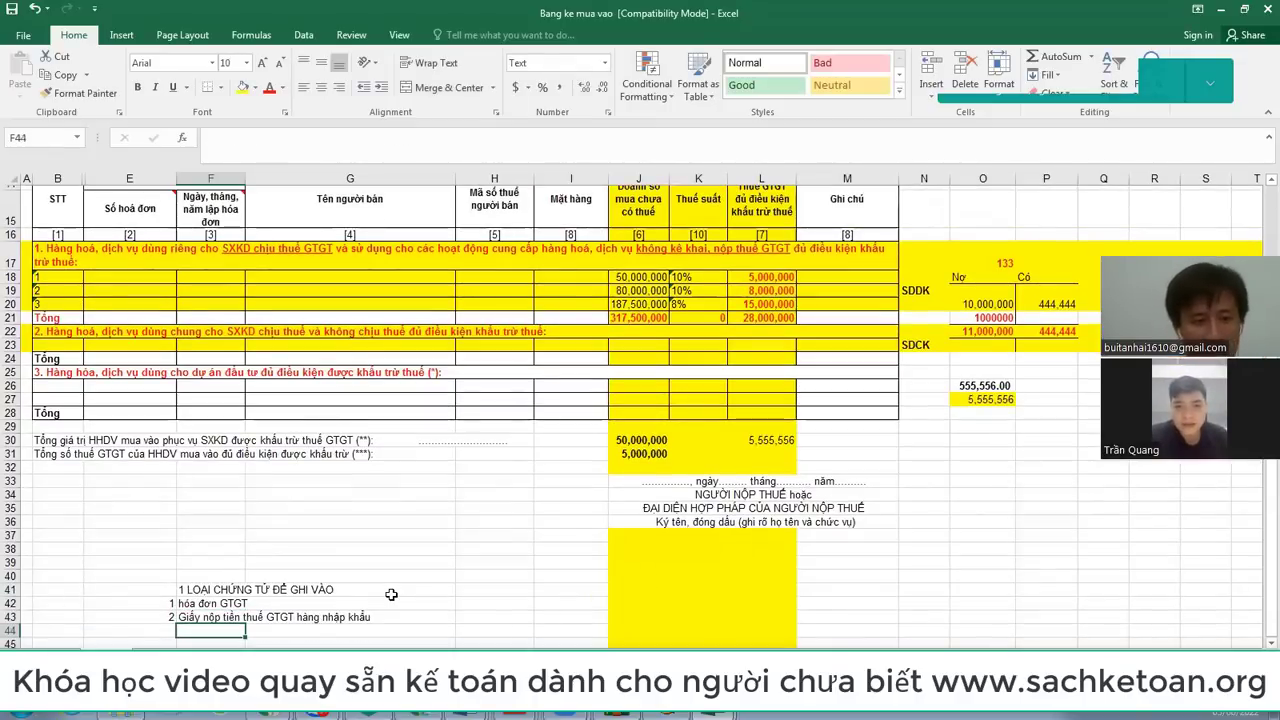
# Step: Append '+tờ khai hải quan' to item 2's description, correcting the typo
pyautogui.press('Up')
pyautogui.press('F2')
pyautogui.write('+tờ k')
pyautogui.write('jha')
pyautogui.press('BackSpace')
pyautogui.press('BackSpace')
pyautogui.write('hai hải quan')
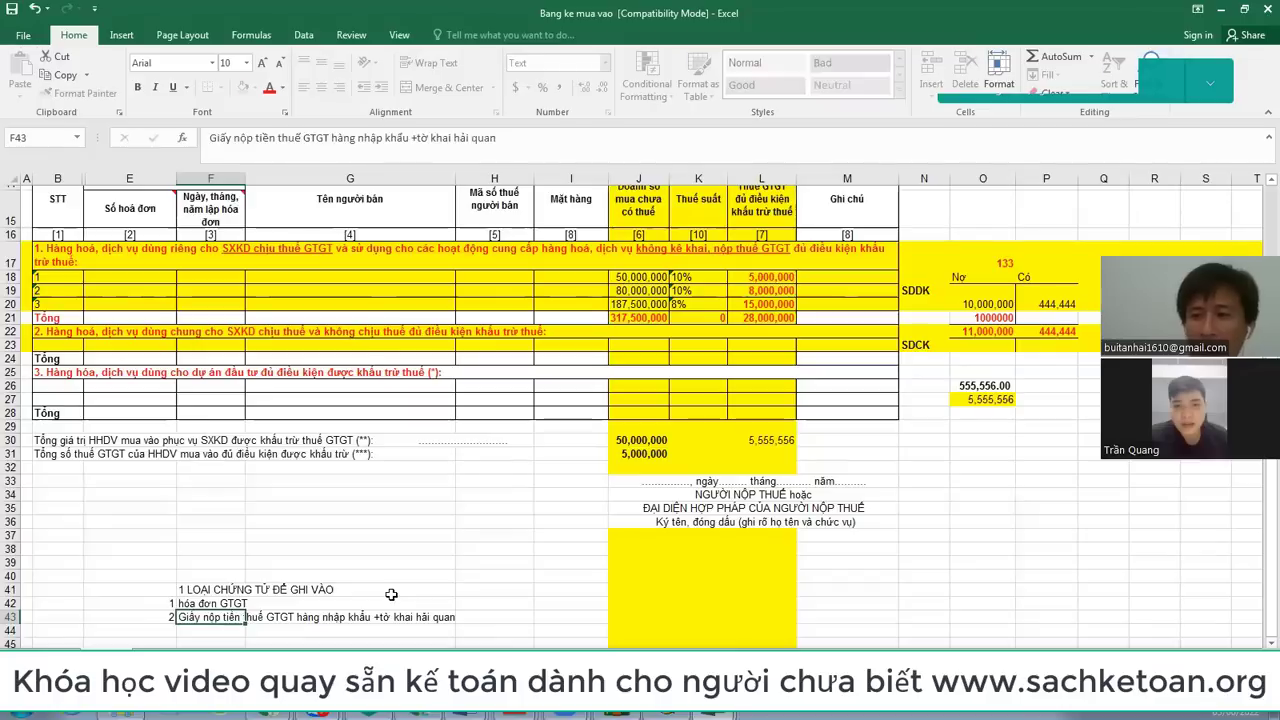
pyautogui.press('Return')
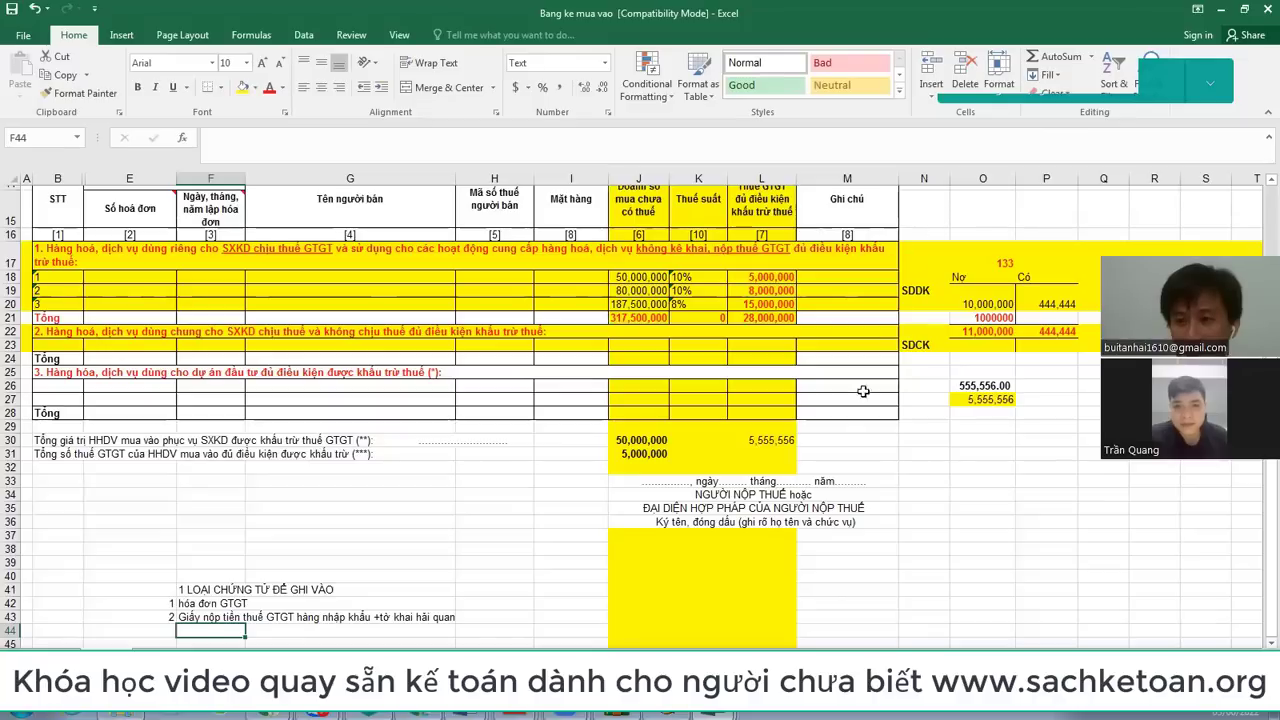
pyautogui.hotkey('alt', 'Tab')
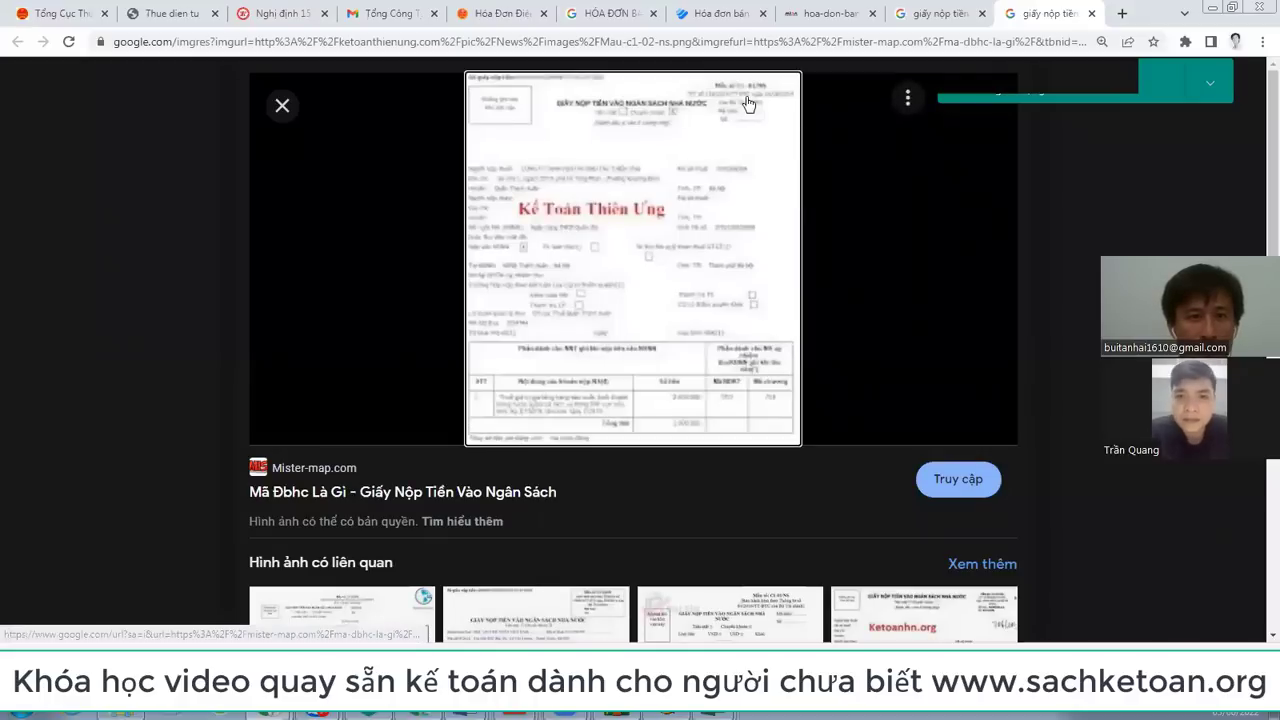
# Step: Load the tuhocketoan.net site in a new browser tab
pyautogui.click(1121, 19)
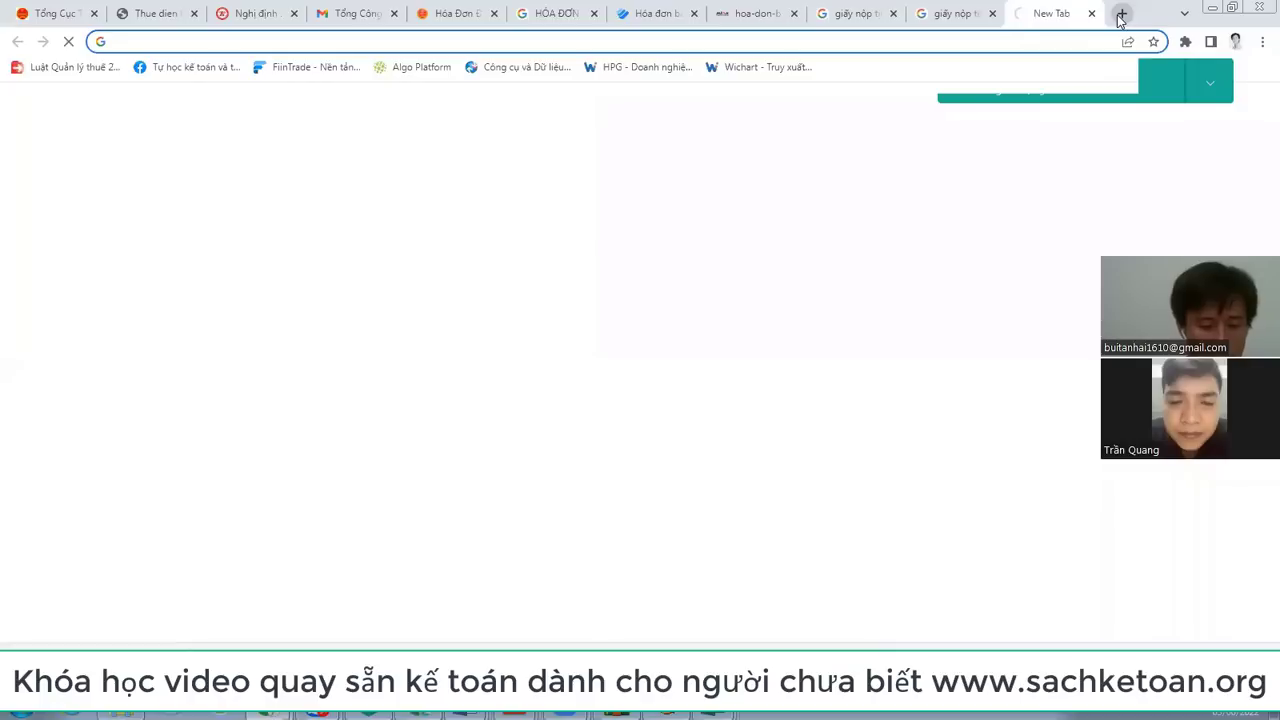
pyautogui.write('tu')
pyautogui.press('Return')
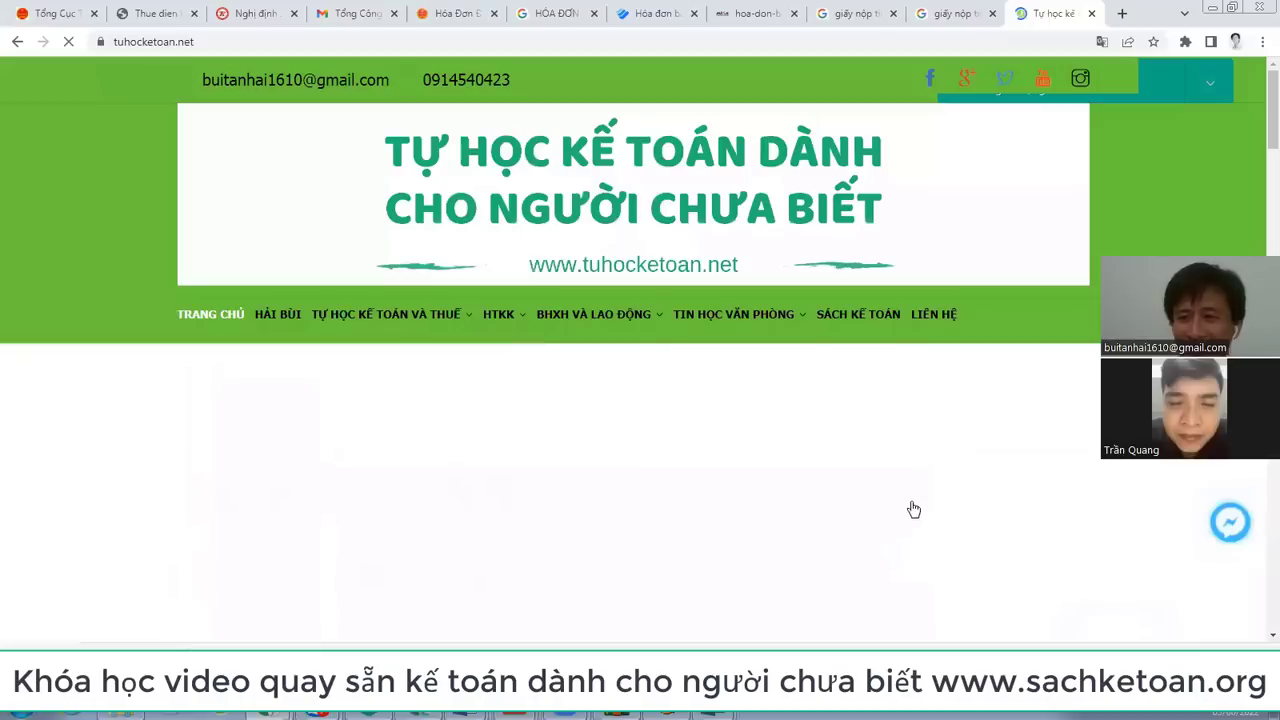
pyautogui.scroll(-2, 946, 475)
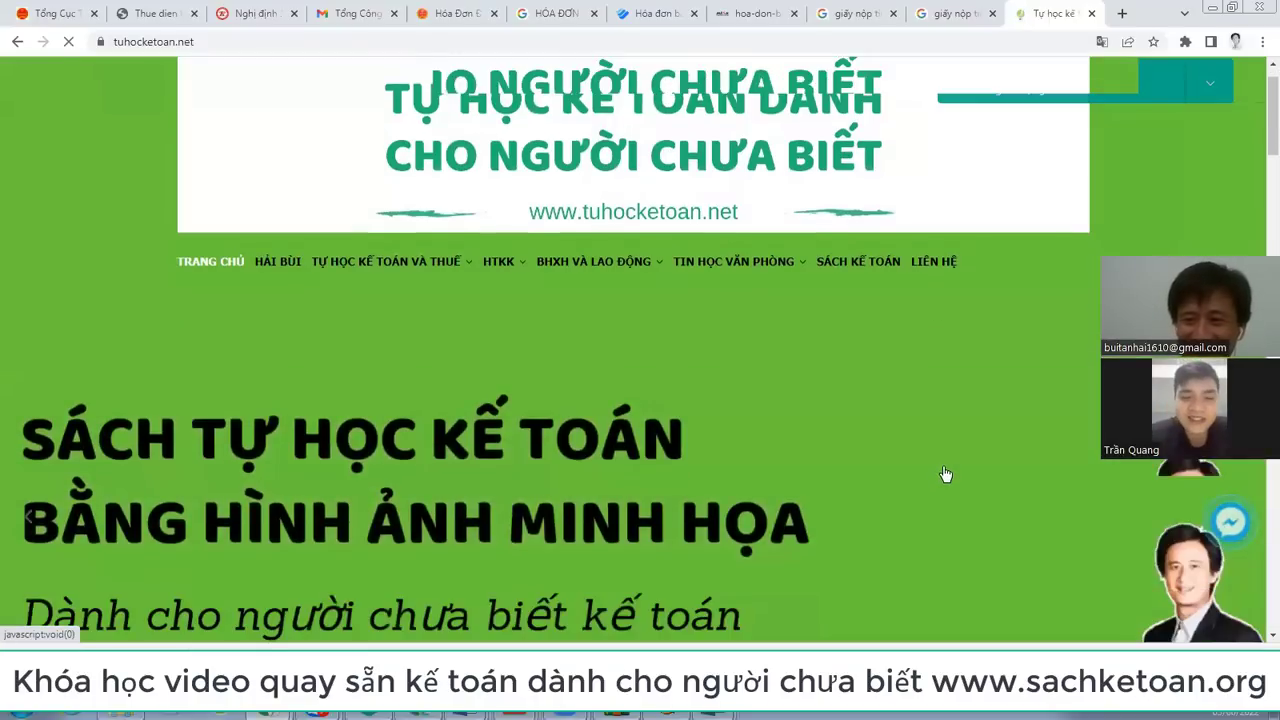
pyautogui.scroll(-2, 950, 466)
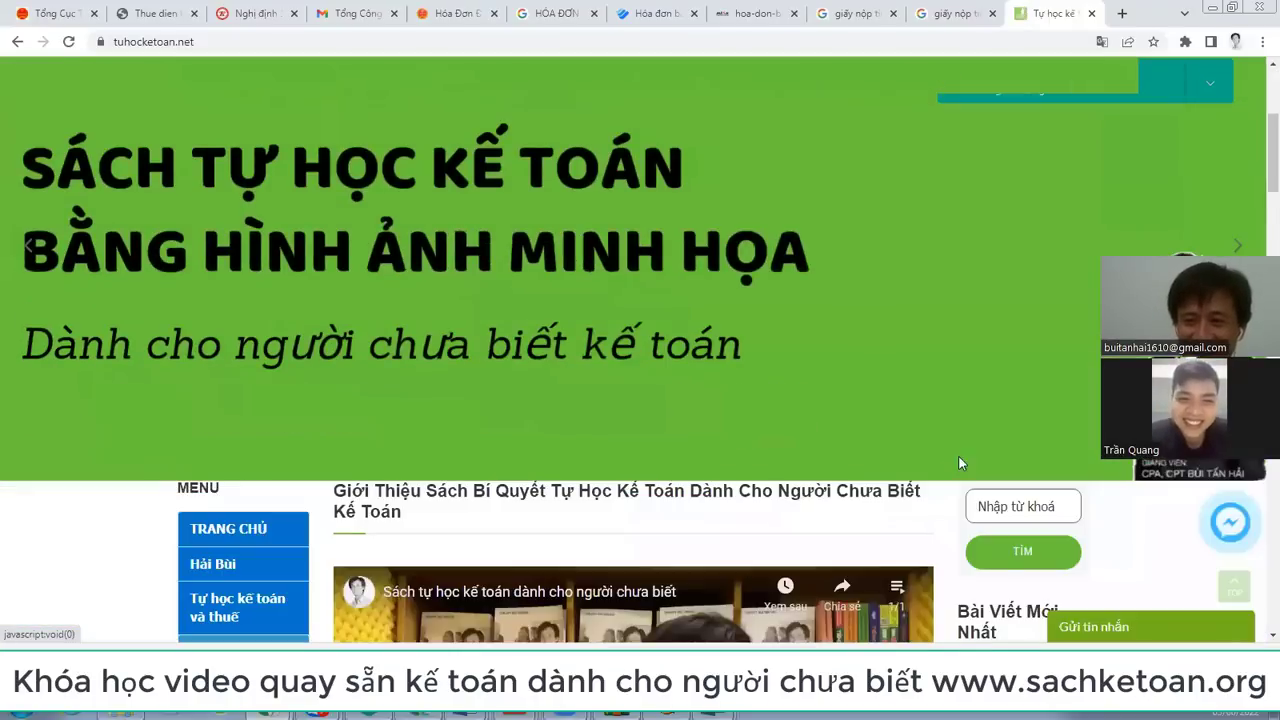
pyautogui.scroll(-3, 965, 450)
# Step: Search the site for 'nhập khẩu' and open the article on declaring import VAT
pyautogui.click(1012, 258)
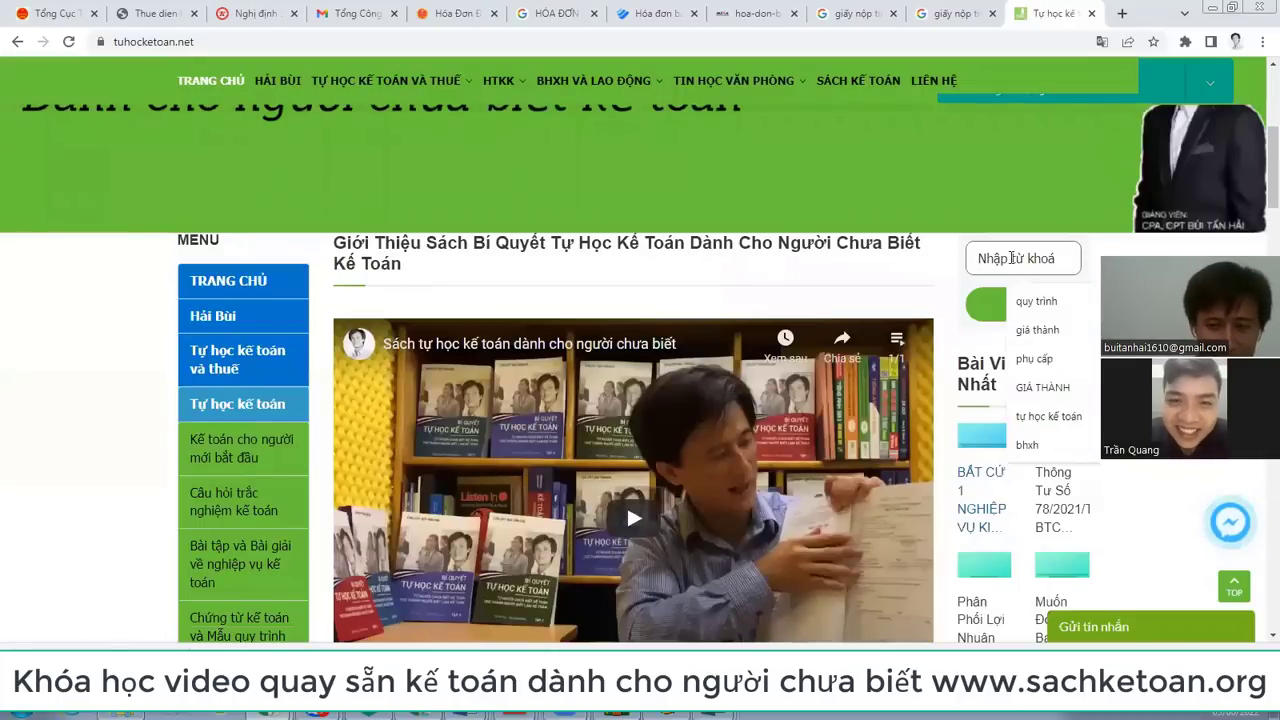
pyautogui.write('nhập')
pyautogui.press('Down')
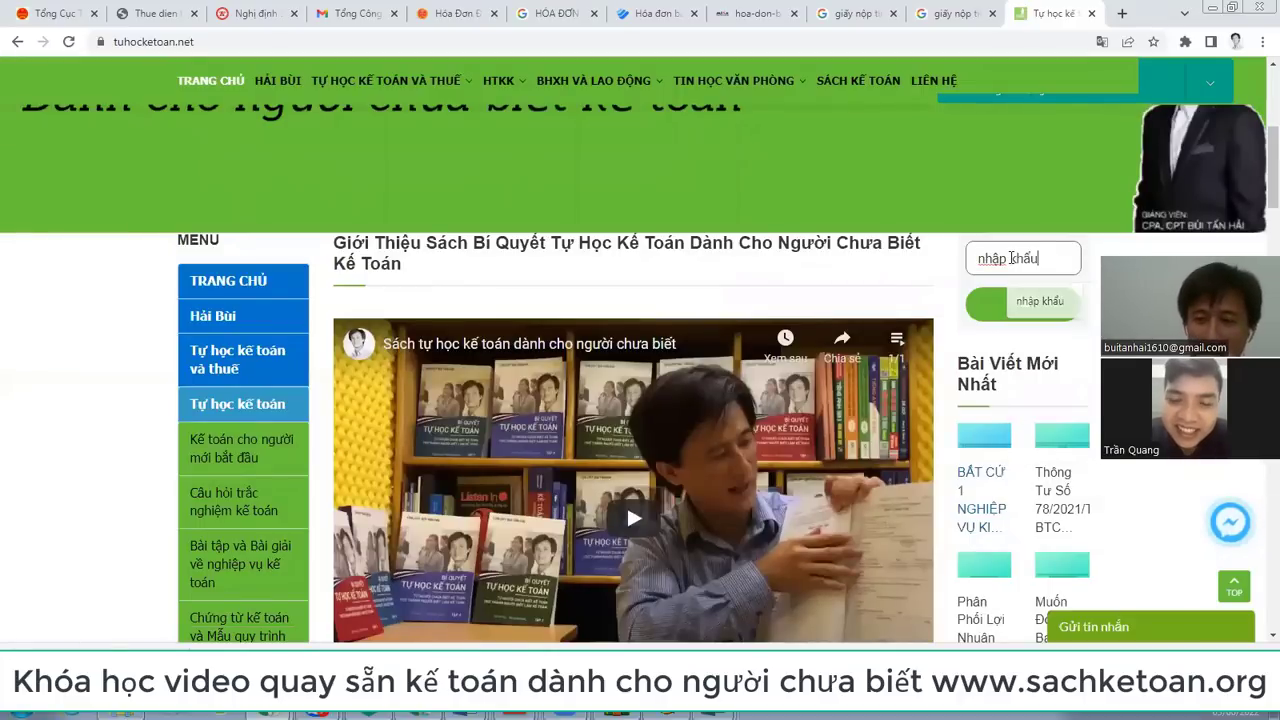
pyautogui.press('Return')
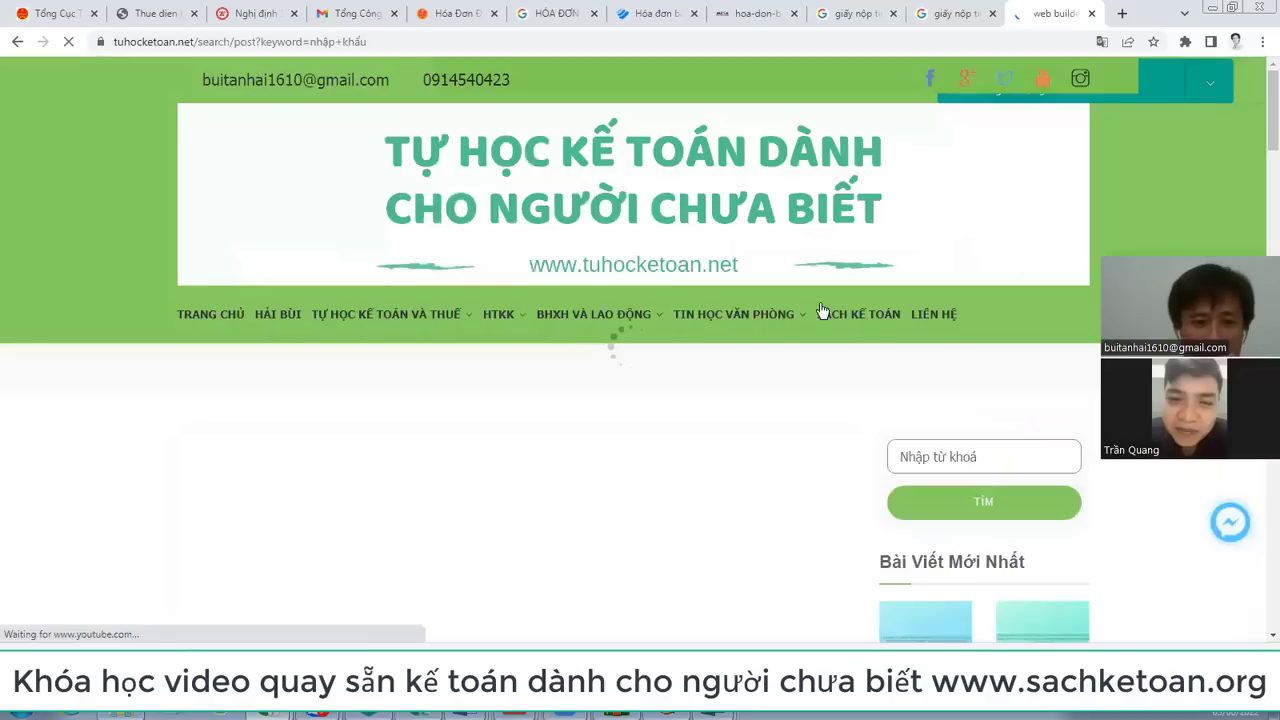
pyautogui.scroll(-5, 570, 320)
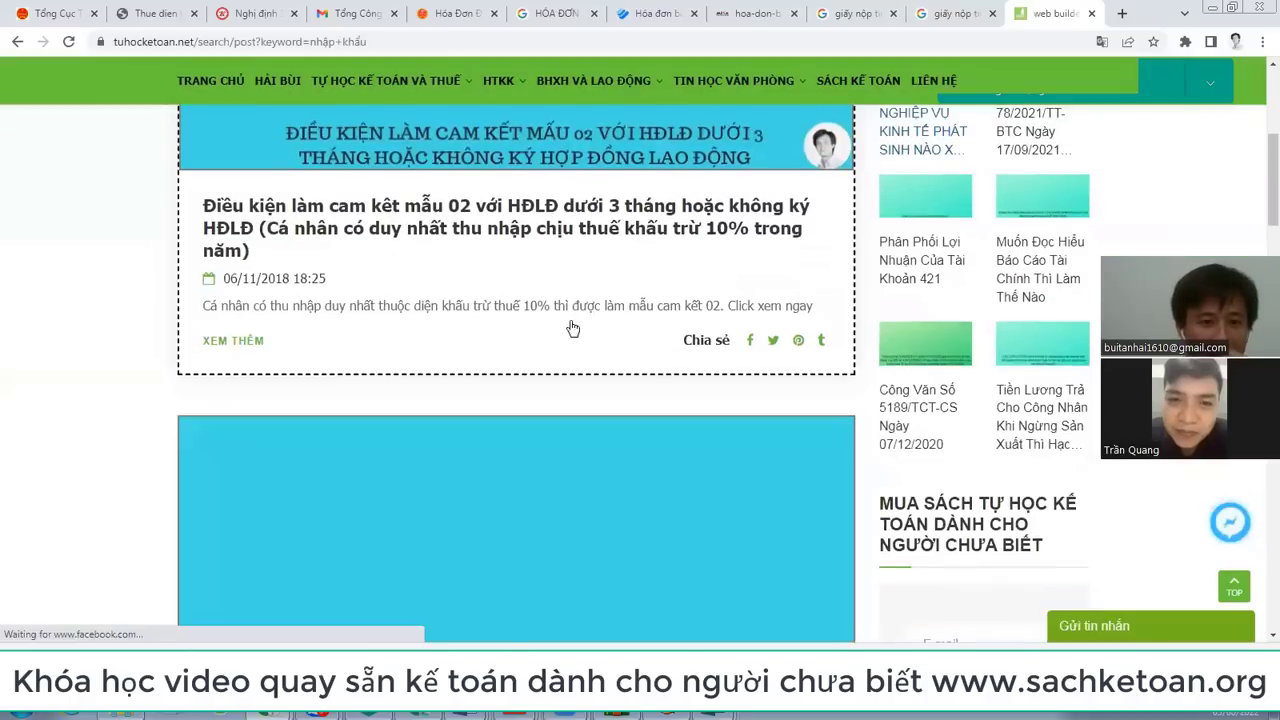
pyautogui.scroll(-4, 572, 328)
pyautogui.scroll(-2, 572, 328)
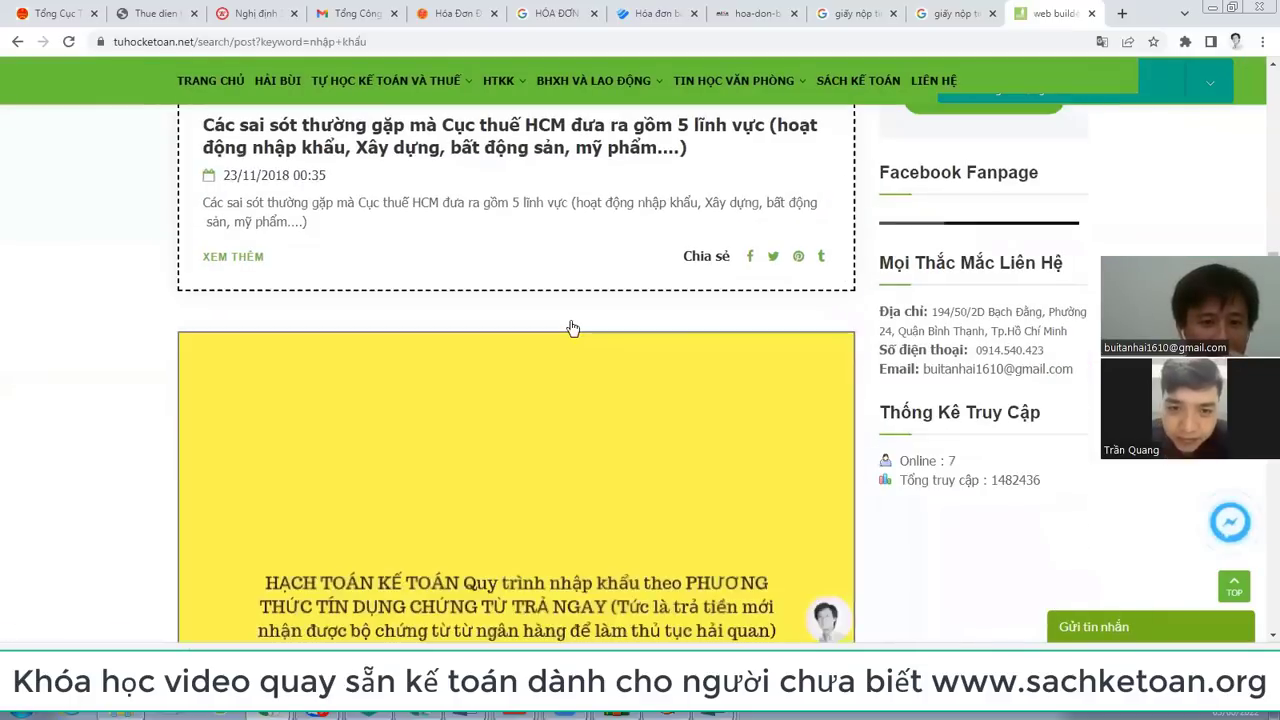
pyautogui.scroll(-2, 572, 328)
pyautogui.scroll(-4, 572, 328)
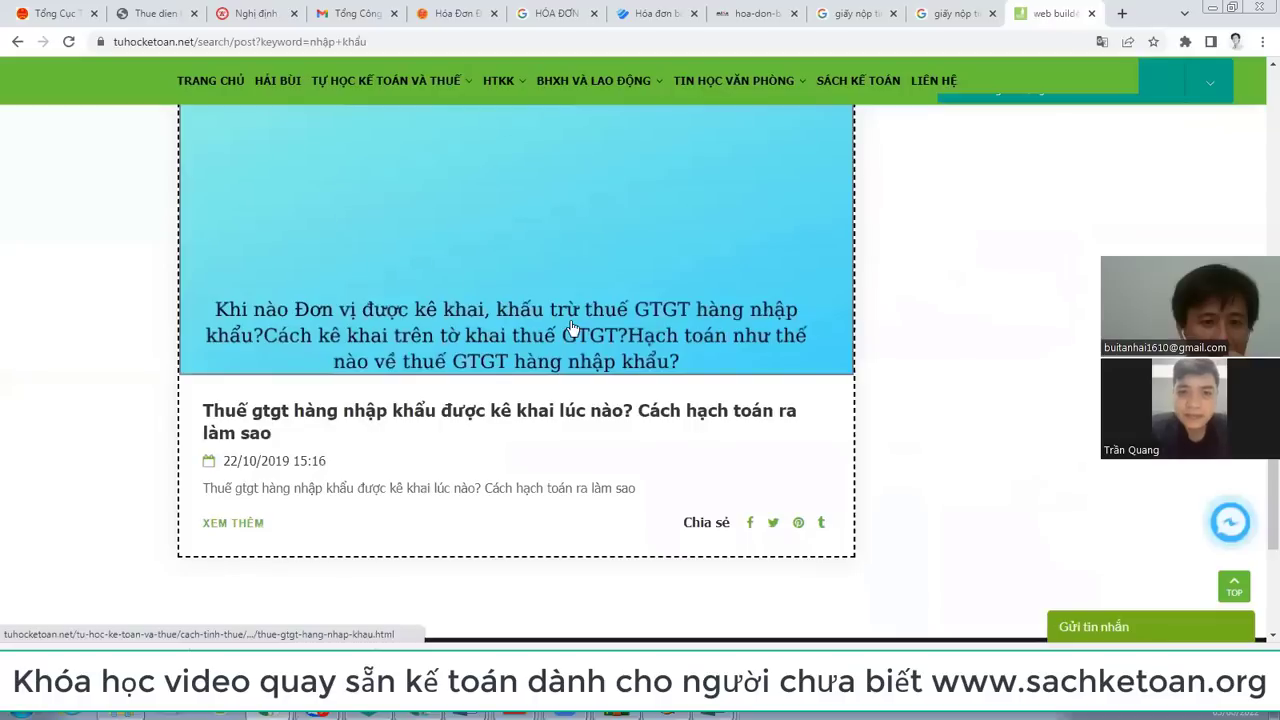
pyautogui.click(572, 328)
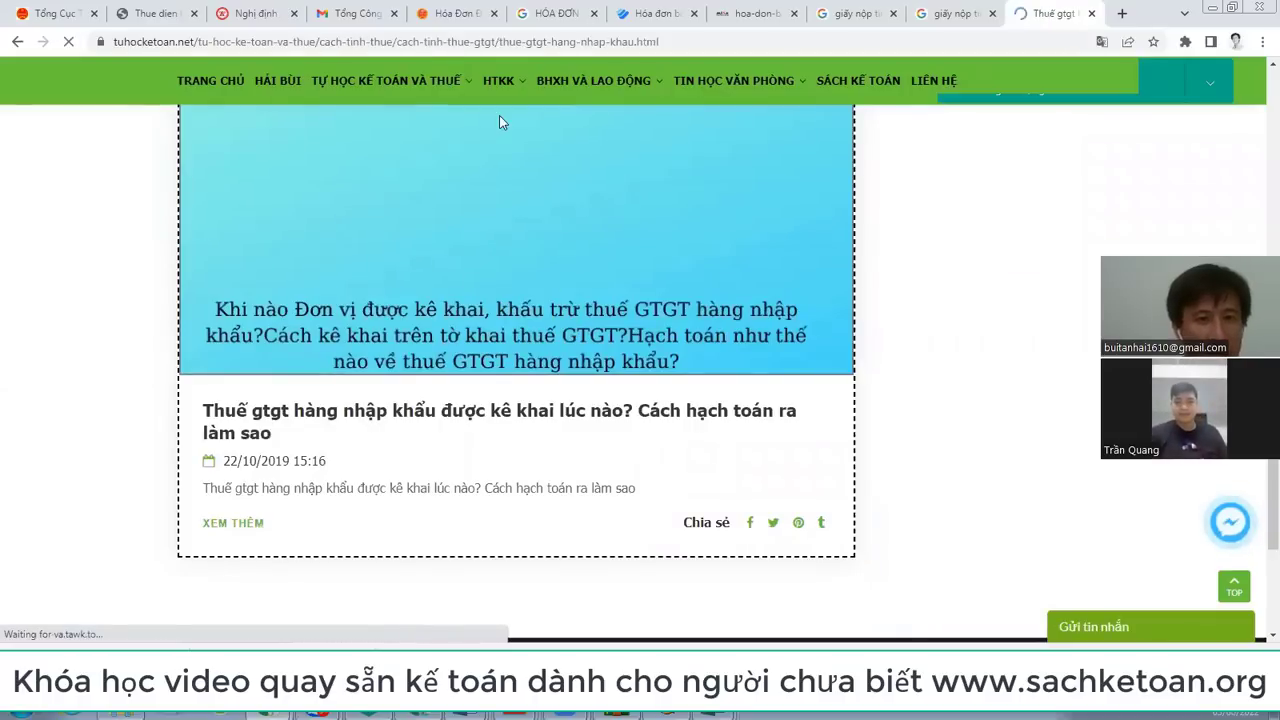
# Step: Copy the article's URL and send it in the Zalo chat
pyautogui.hotkey('ctrl', 'l')
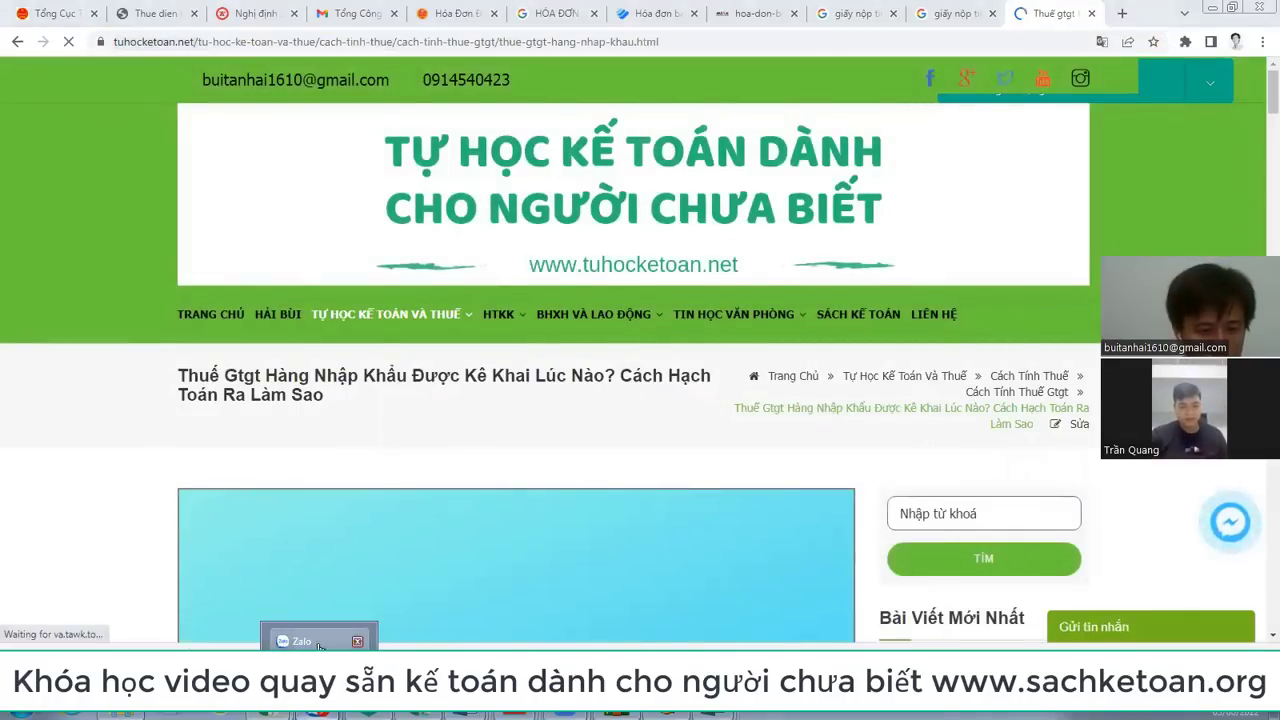
pyautogui.hotkey('alt', 'Tab')
pyautogui.click(533, 640)
pyautogui.write('https://tuhocketoan.net/tu-hoc-ke-toan-ve-thue/cach-tinh-thue/cach-tinh-thue-gtgt/thue-gtgt-hang-nhap-khau.html')
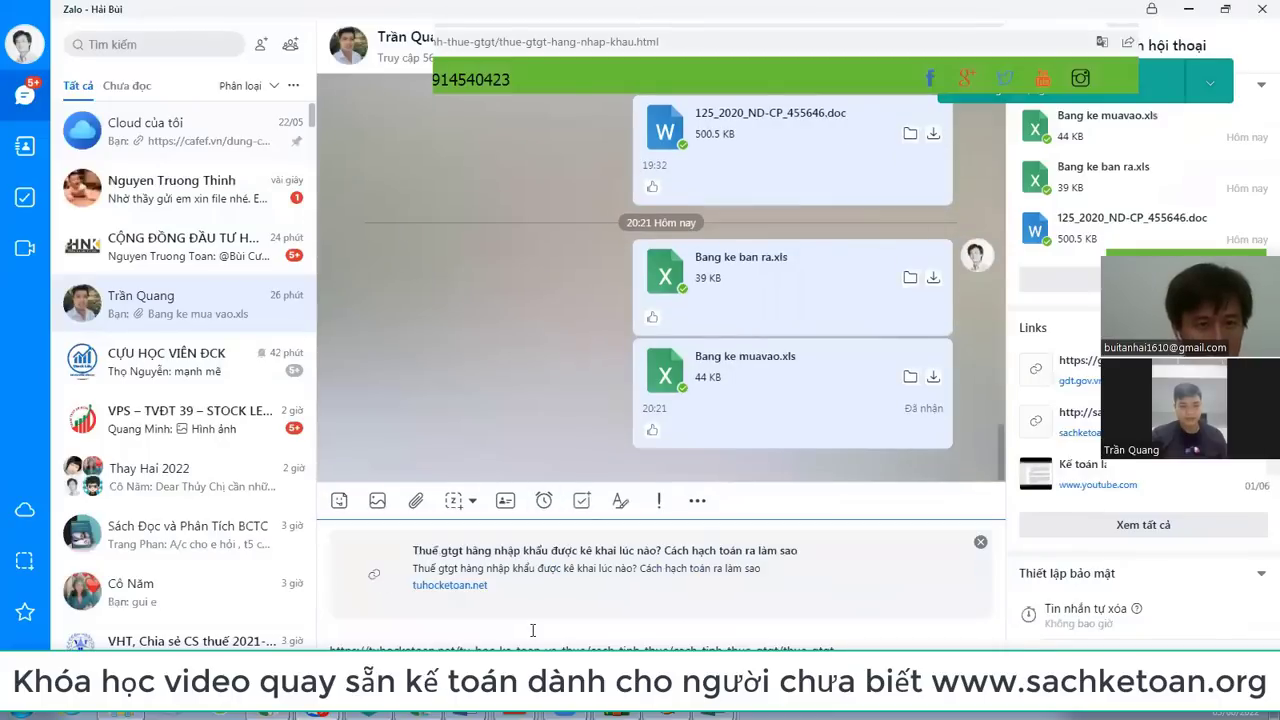
pyautogui.press('Return')
pyautogui.hotkey('alt', 'Tab')
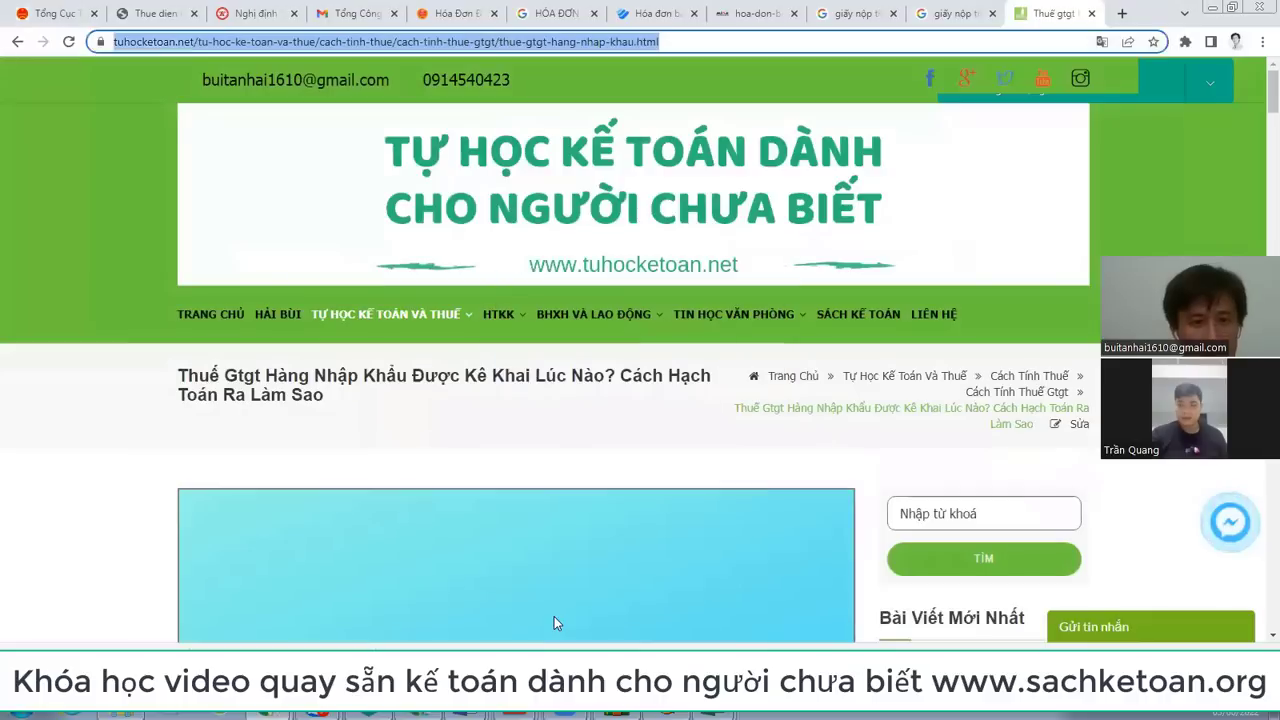
# Step: Scroll the article to the sample payment slip showing 59 191 208 import VAT for period 06/2013
pyautogui.scroll(-10, 553, 530)
pyautogui.scroll(-5, 553, 528)
pyautogui.scroll(-5, 553, 526)
pyautogui.scroll(-3, 553, 526)
pyautogui.scroll(-8, 555, 522)
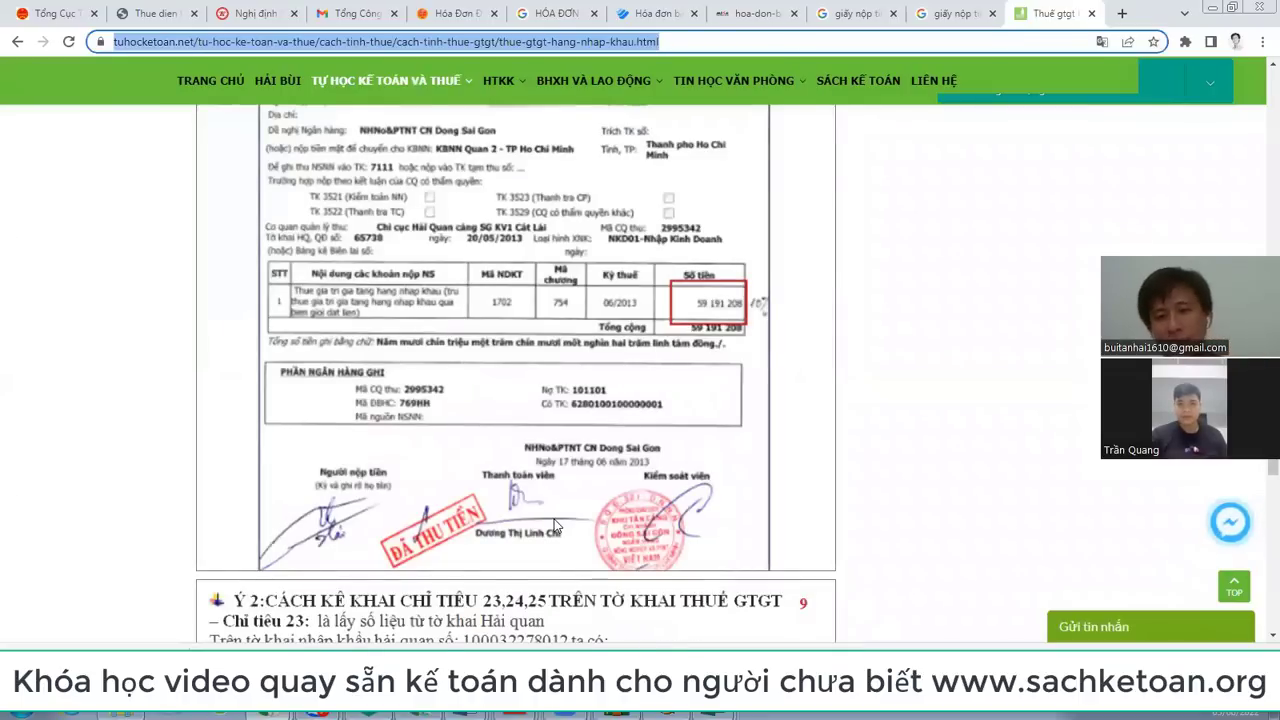
pyautogui.scroll(2, 556, 526)
pyautogui.scroll(20, 560, 505)
pyautogui.scroll(15, 519, 405)
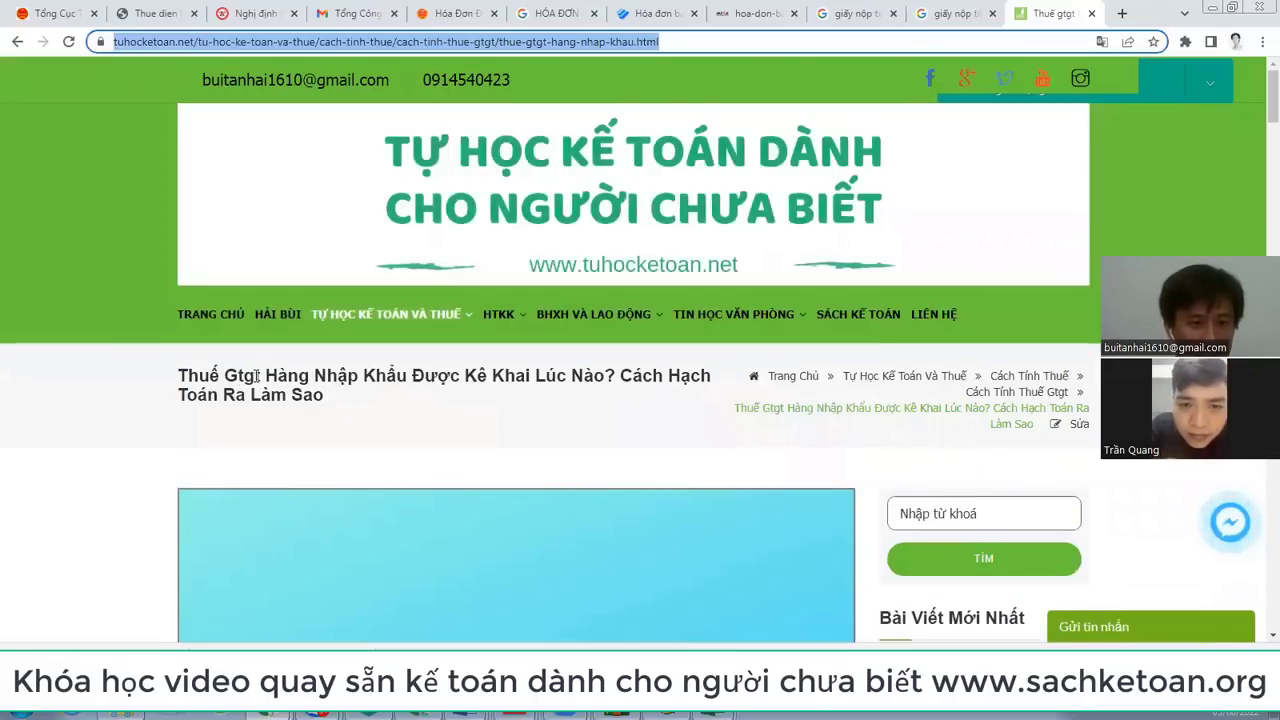
pyautogui.scroll(-15, 652, 373)
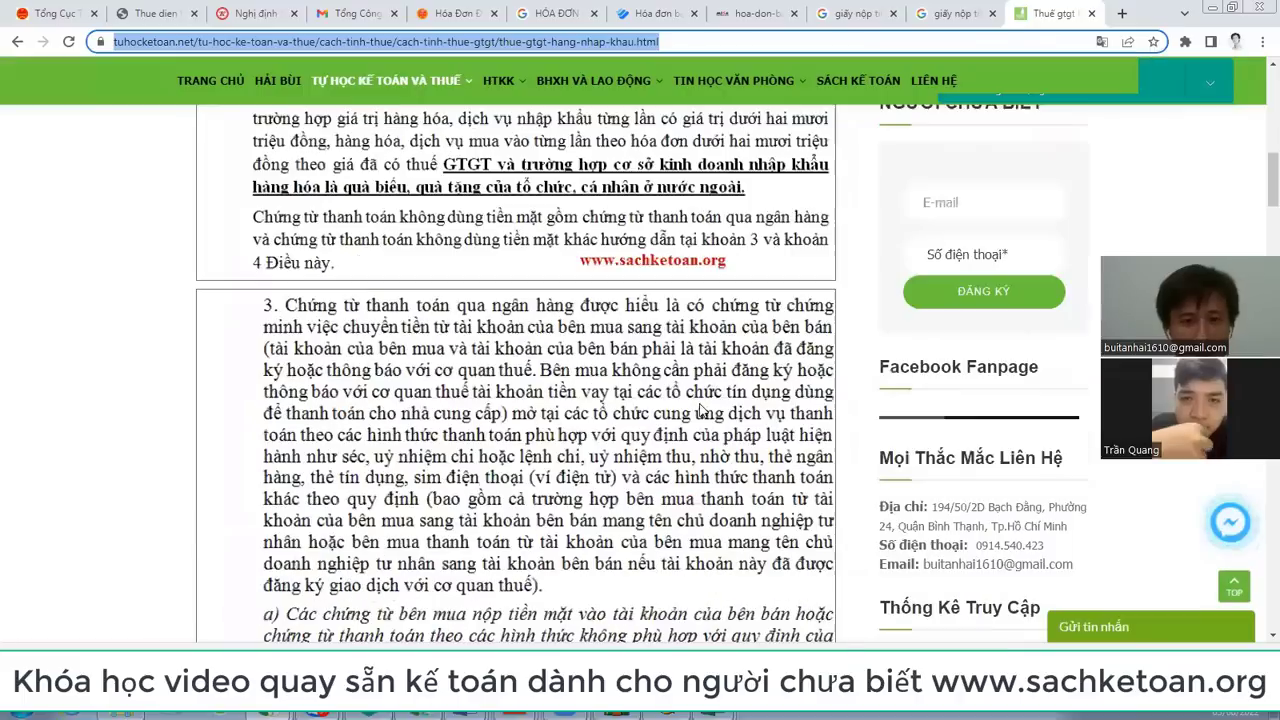
pyautogui.scroll(-10, 703, 410)
pyautogui.scroll(5, 703, 410)
pyautogui.scroll(6, 703, 410)
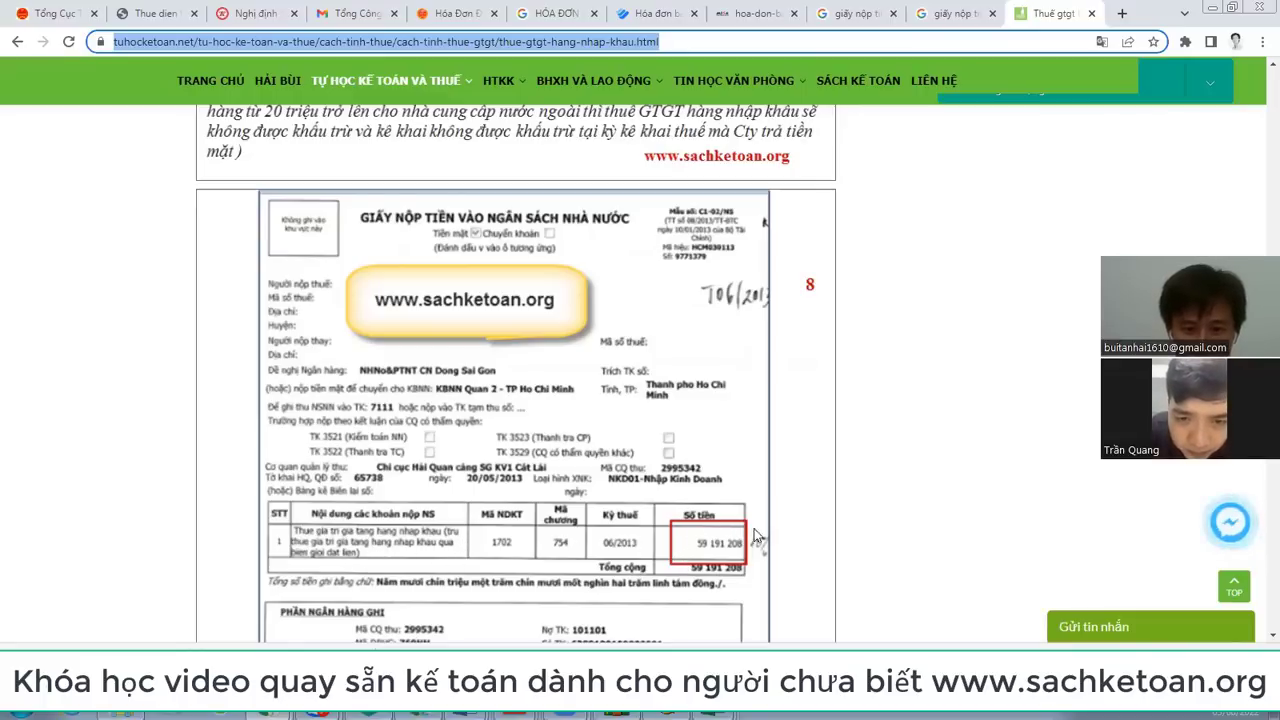
pyautogui.scroll(-2, 707, 510)
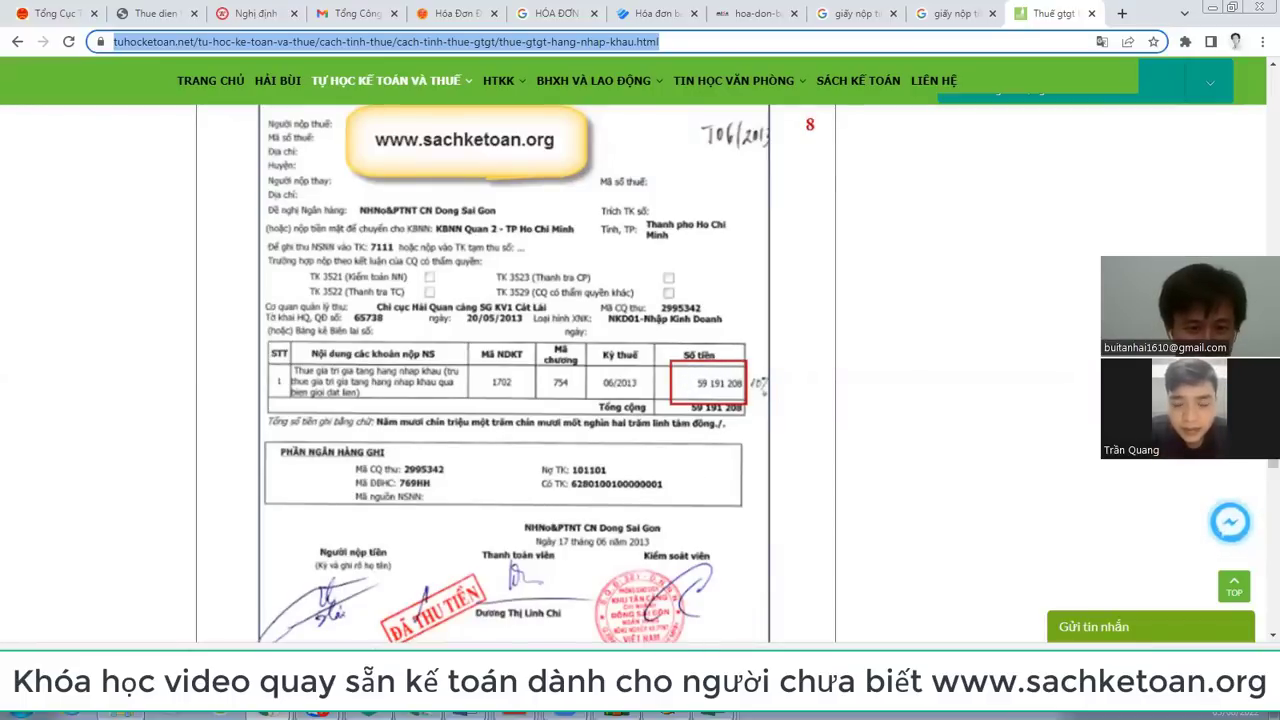
pyautogui.click(354, 14)
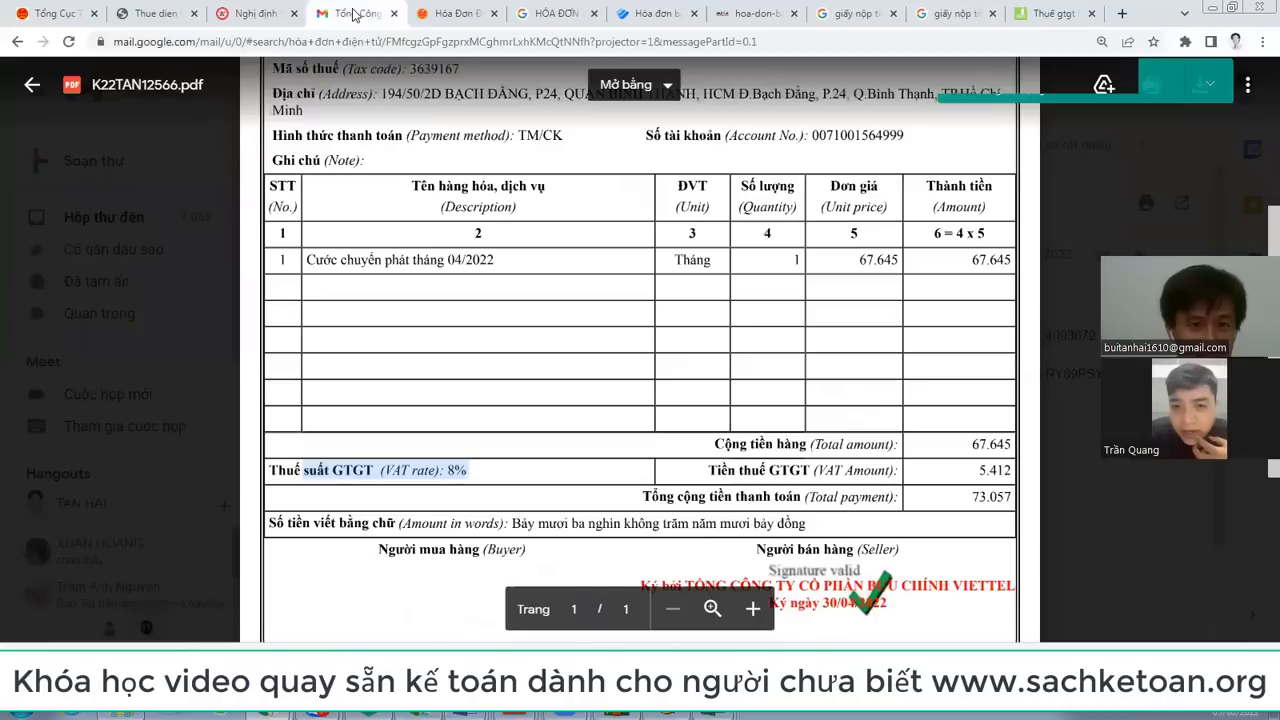
# Step: Highlight the Viettel invoice's 8% VAT rate, 5.412 VAT amount and 73.057 total payment rows
pyautogui.click(978, 470)
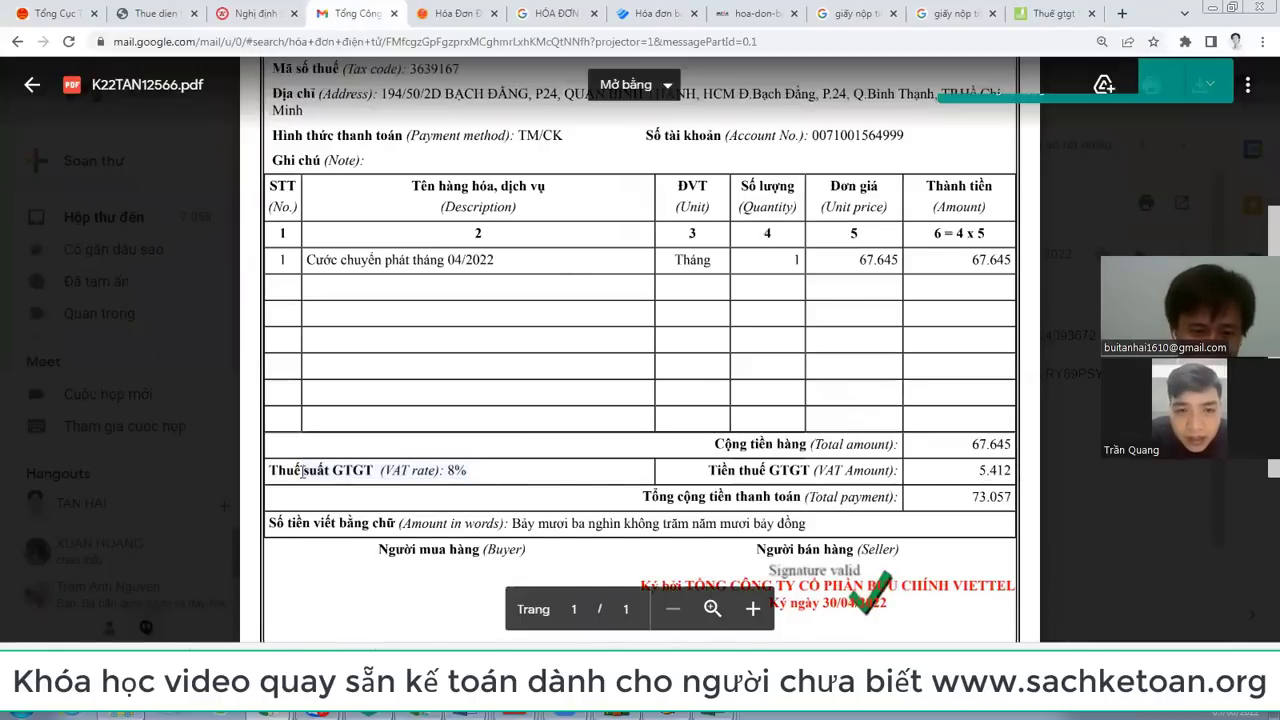
pyautogui.moveTo(286, 470); pyautogui.dragTo(898, 474)
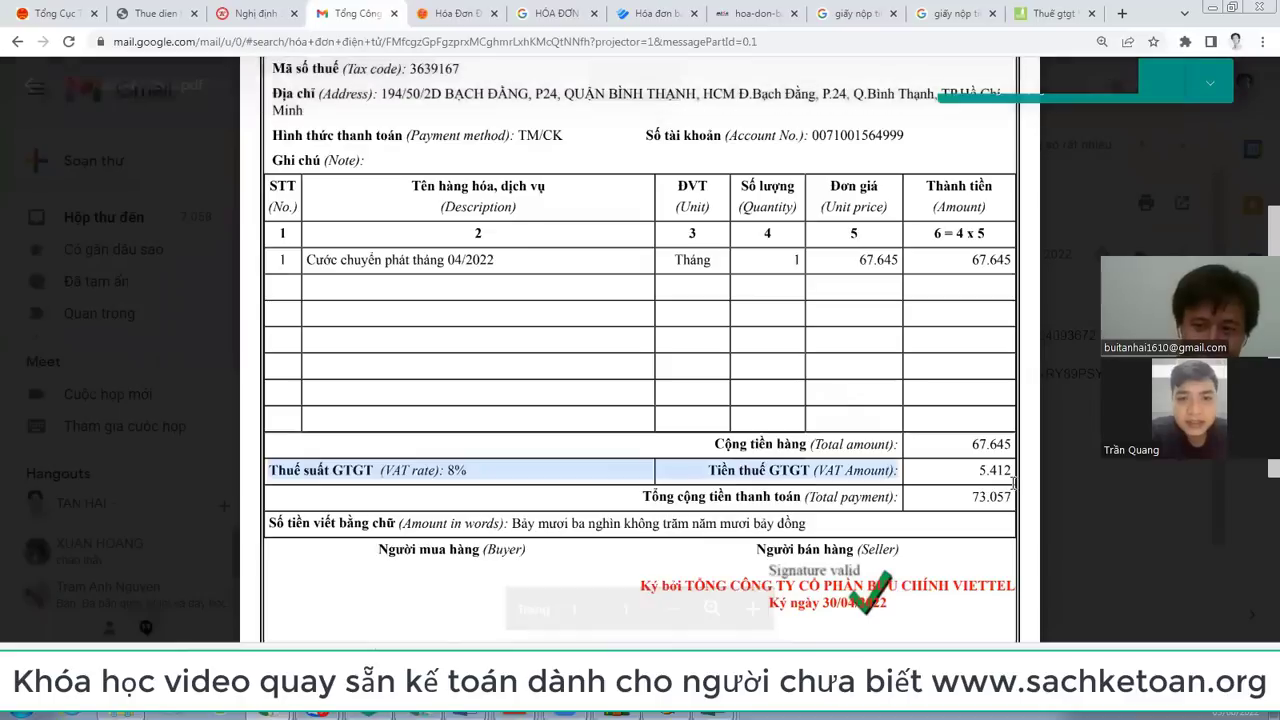
pyautogui.scroll(3, 786, 309)
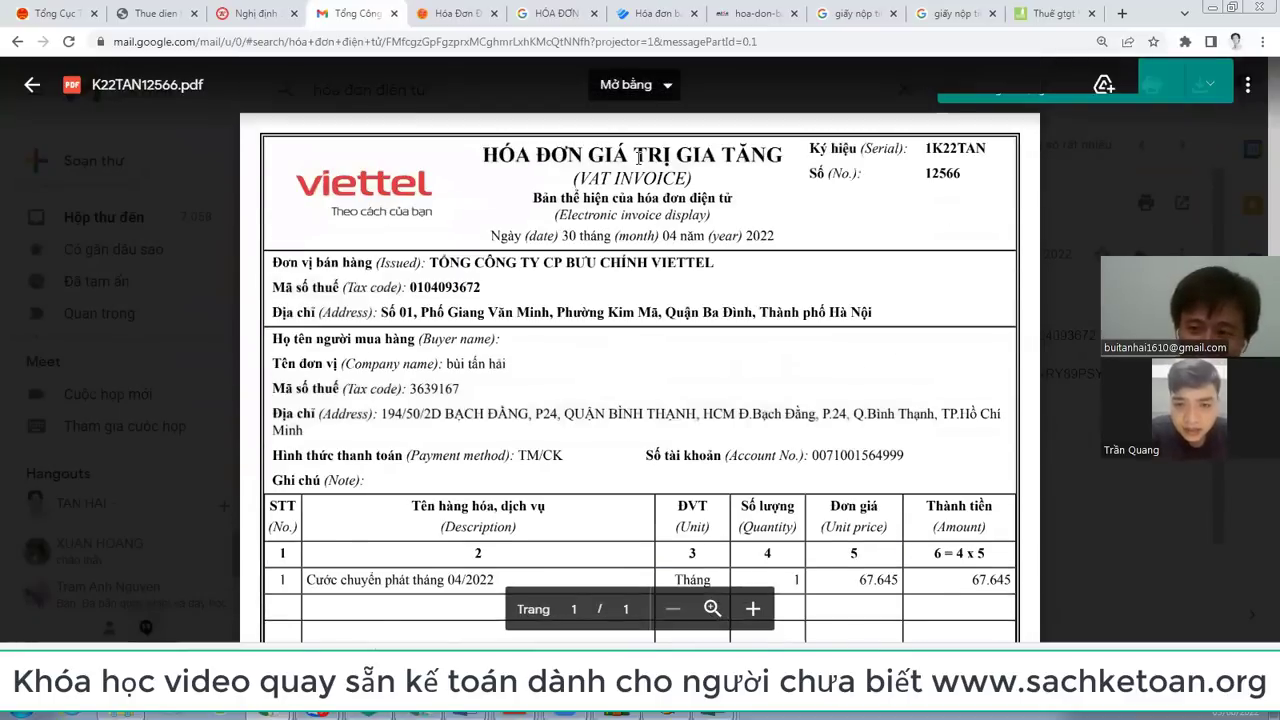
pyautogui.scroll(-3, 638, 157)
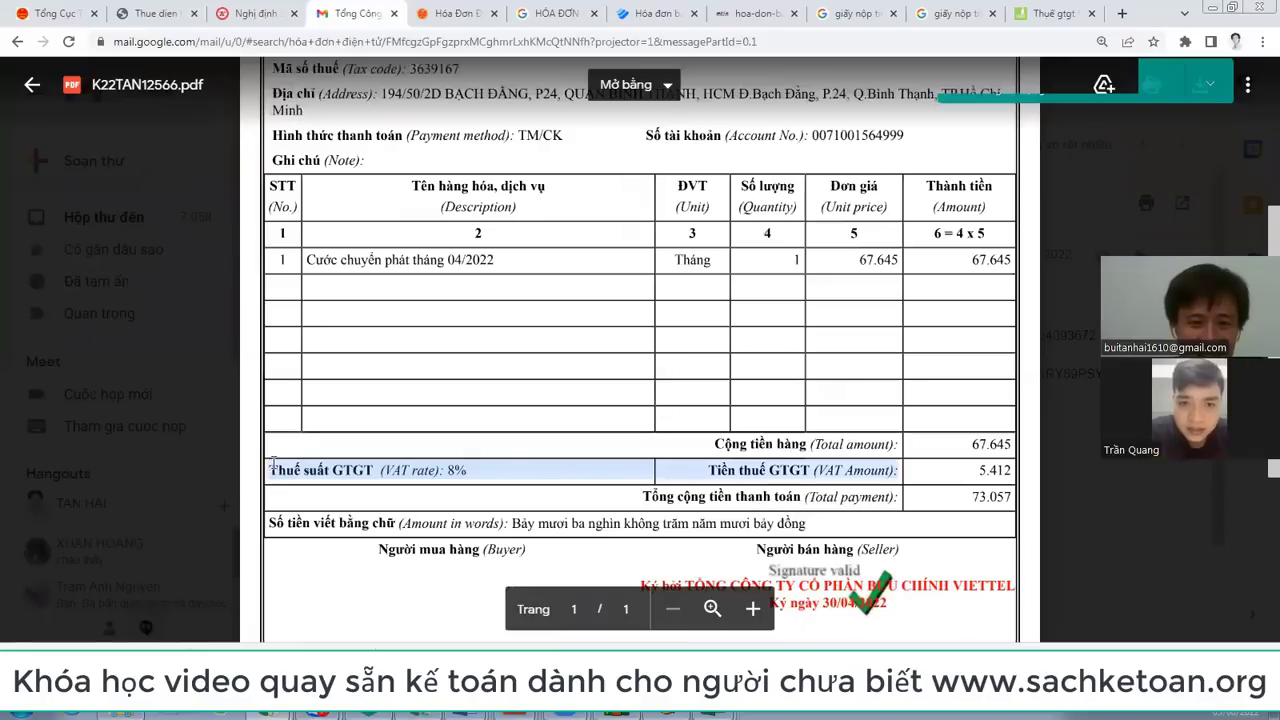
pyautogui.moveTo(270, 466); pyautogui.dragTo(1008, 470)
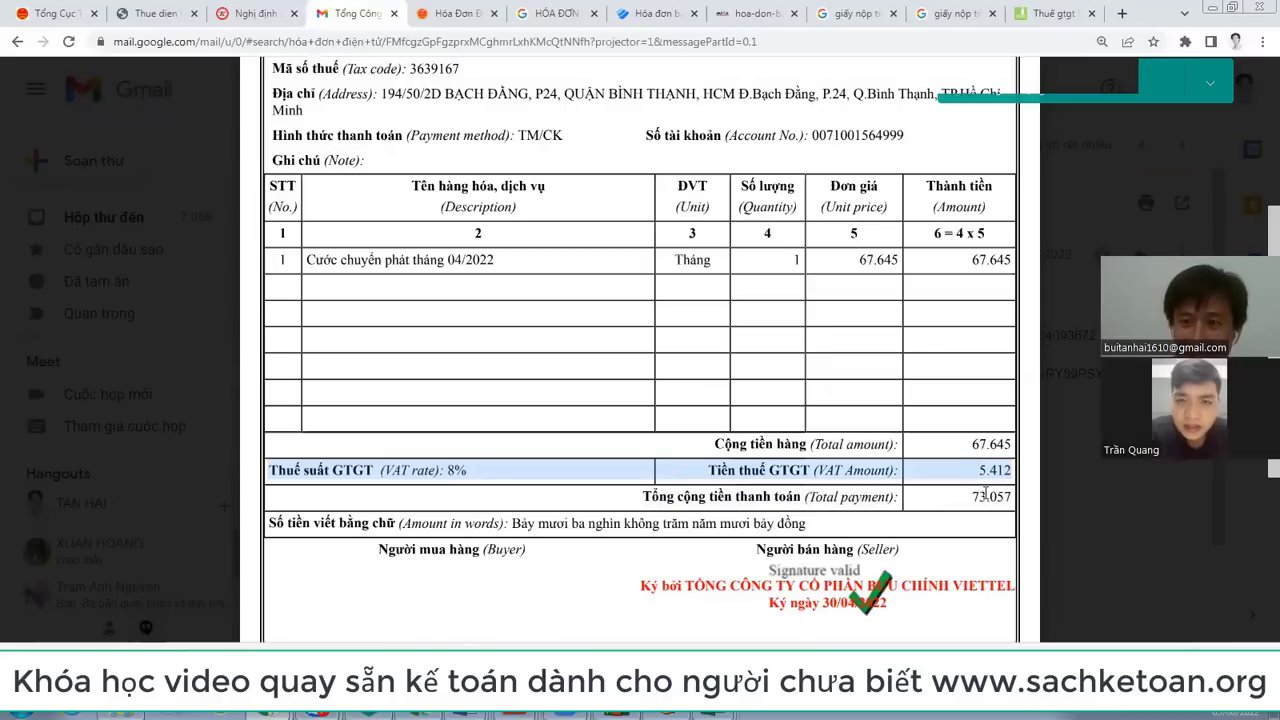
pyautogui.hotkey('alt', 'Tab')
pyautogui.hotkey('alt', 'Tab')
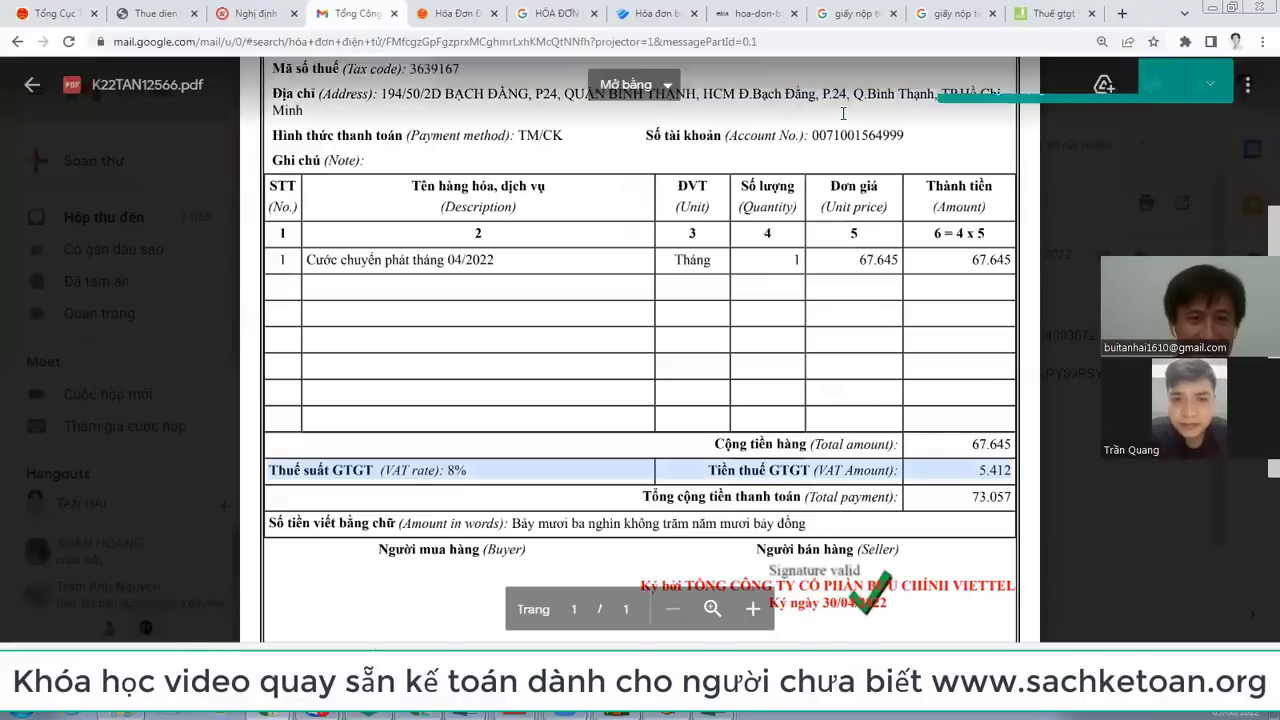
# Step: Scroll the import-VAT article to section Ý 2 on boxes [23]–[25]: 557.227.872 value, 55.722.787 VAT
pyautogui.click(1055, 14)
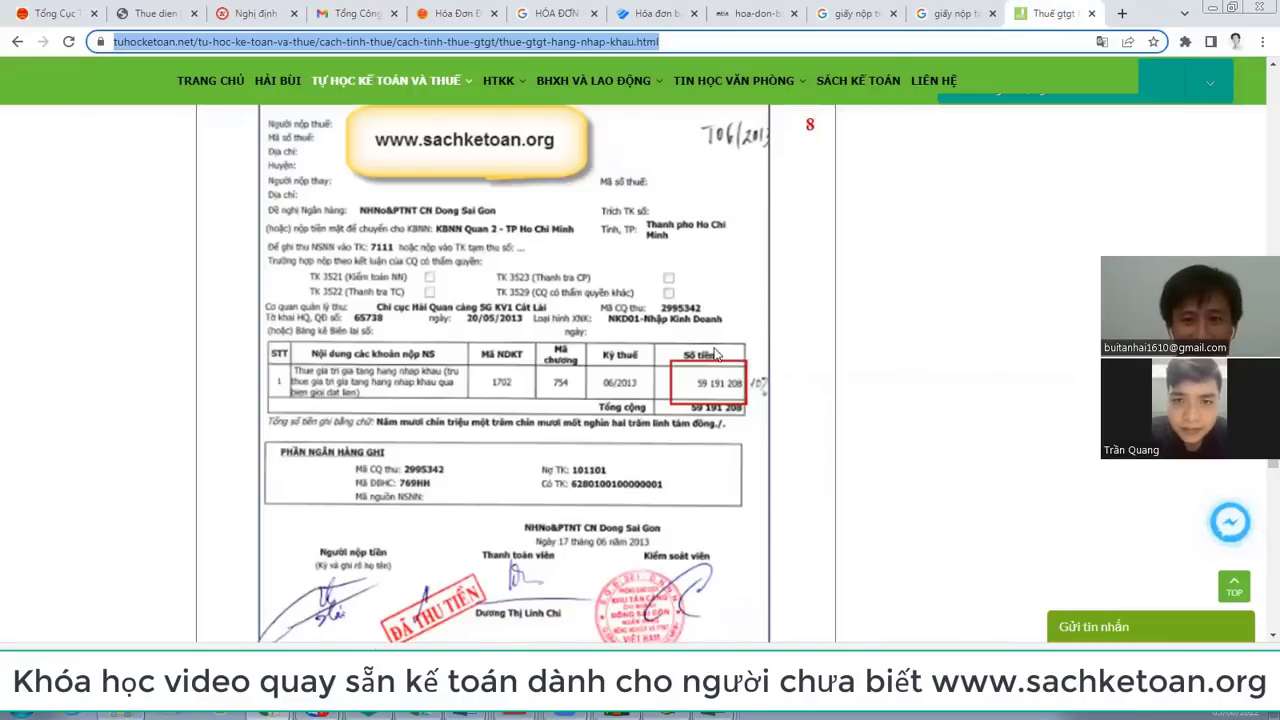
pyautogui.scroll(2, 704, 299)
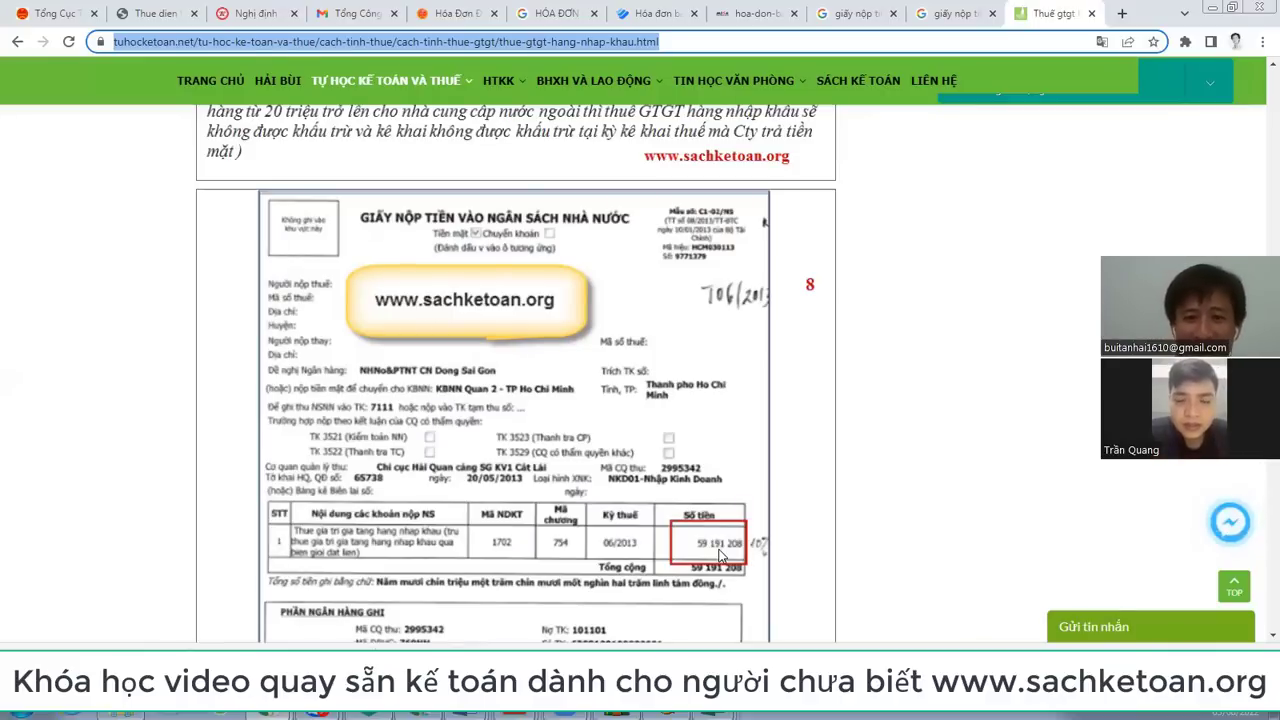
pyautogui.scroll(-4, 720, 555)
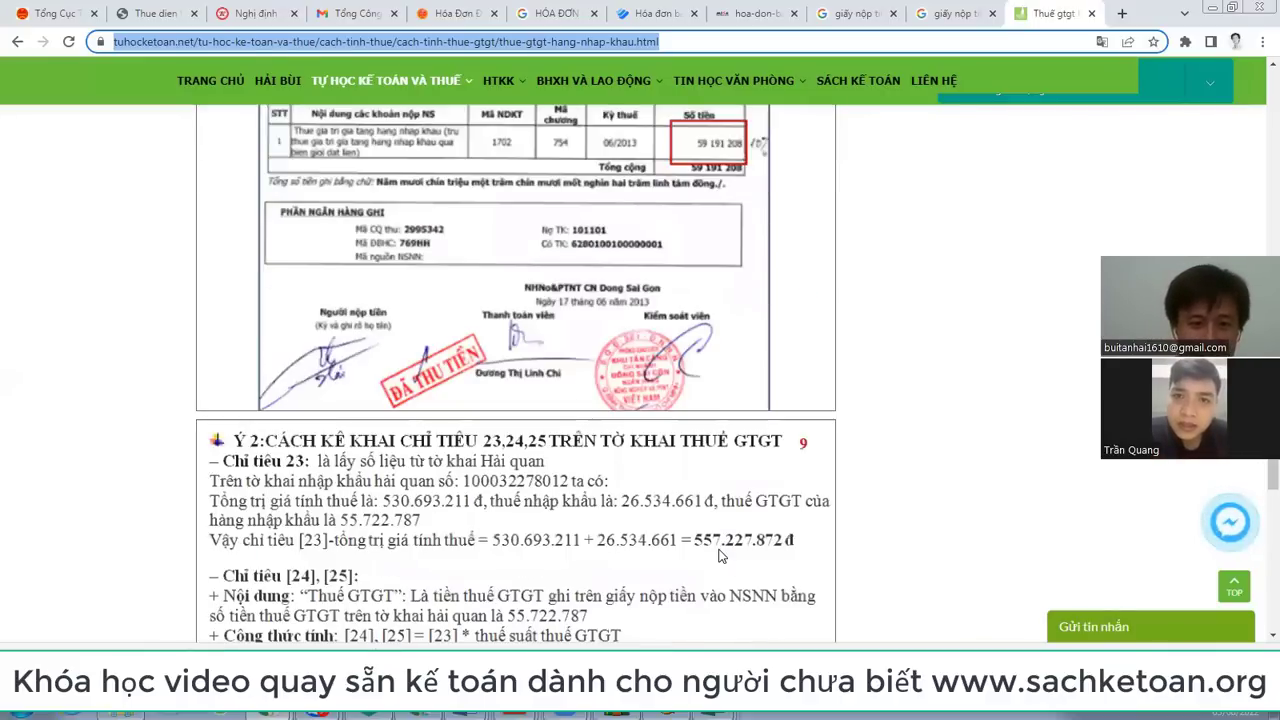
pyautogui.scroll(-3, 720, 555)
pyautogui.scroll(1, 640, 505)
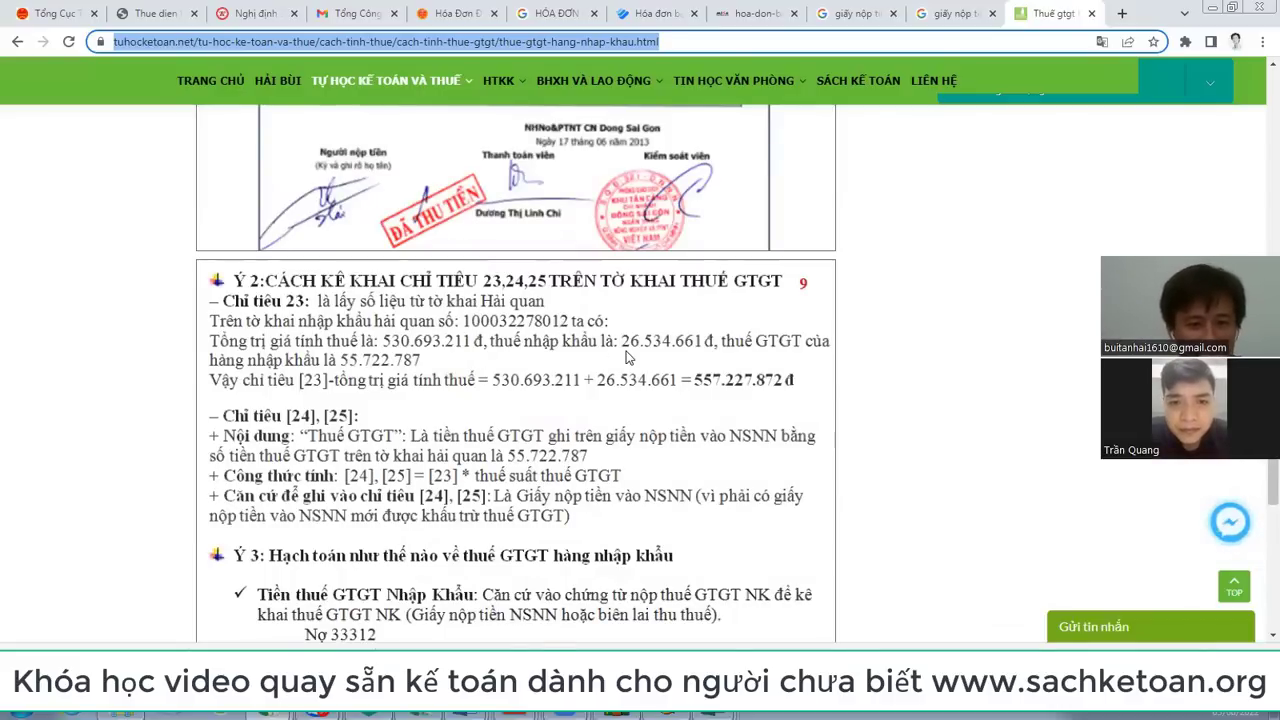
pyautogui.scroll(2, 628, 358)
pyautogui.scroll(-1, 628, 358)
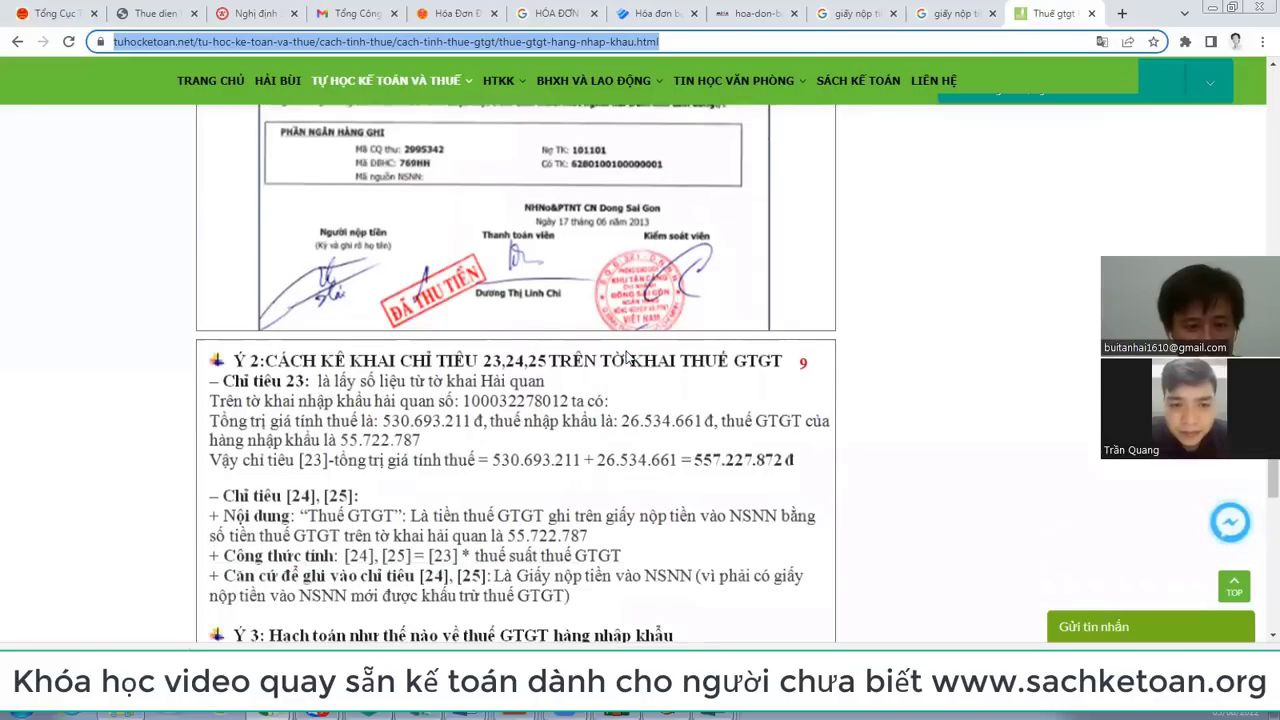
pyautogui.scroll(-2, 628, 358)
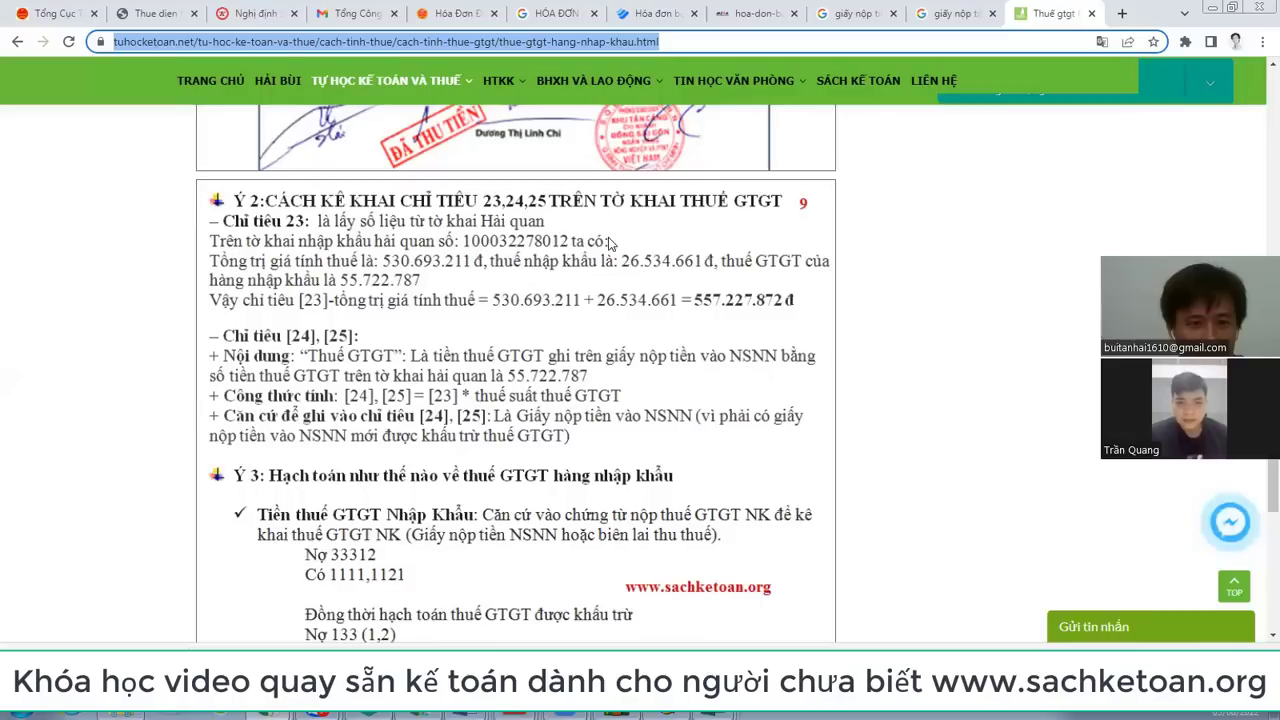
pyautogui.scroll(10, 586, 260)
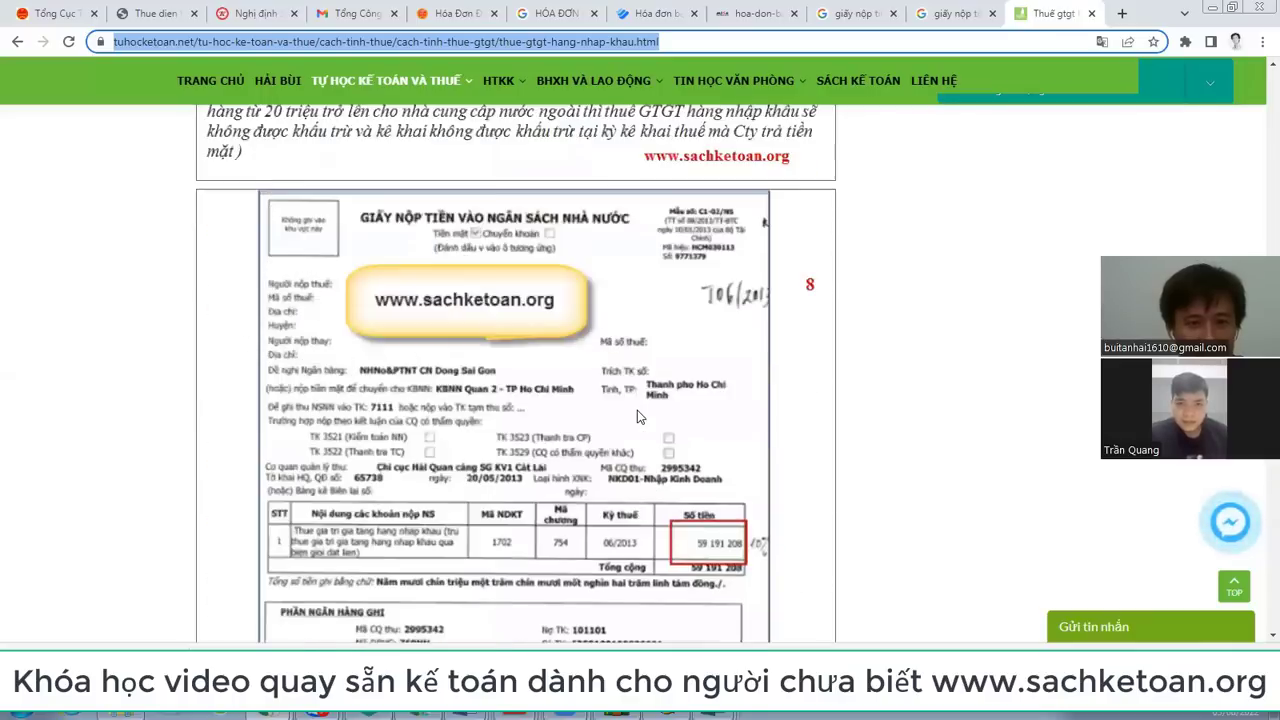
pyautogui.scroll(-5, 637, 415)
pyautogui.scroll(-5, 637, 415)
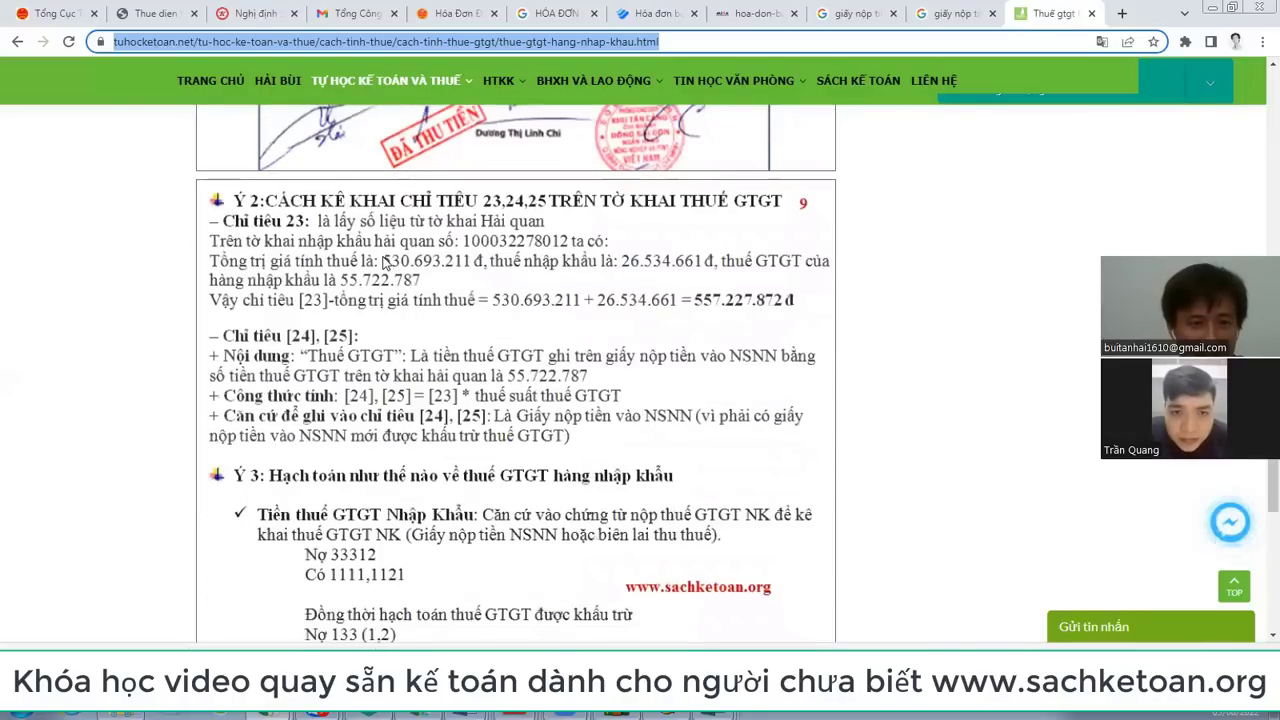
pyautogui.click(387, 262)
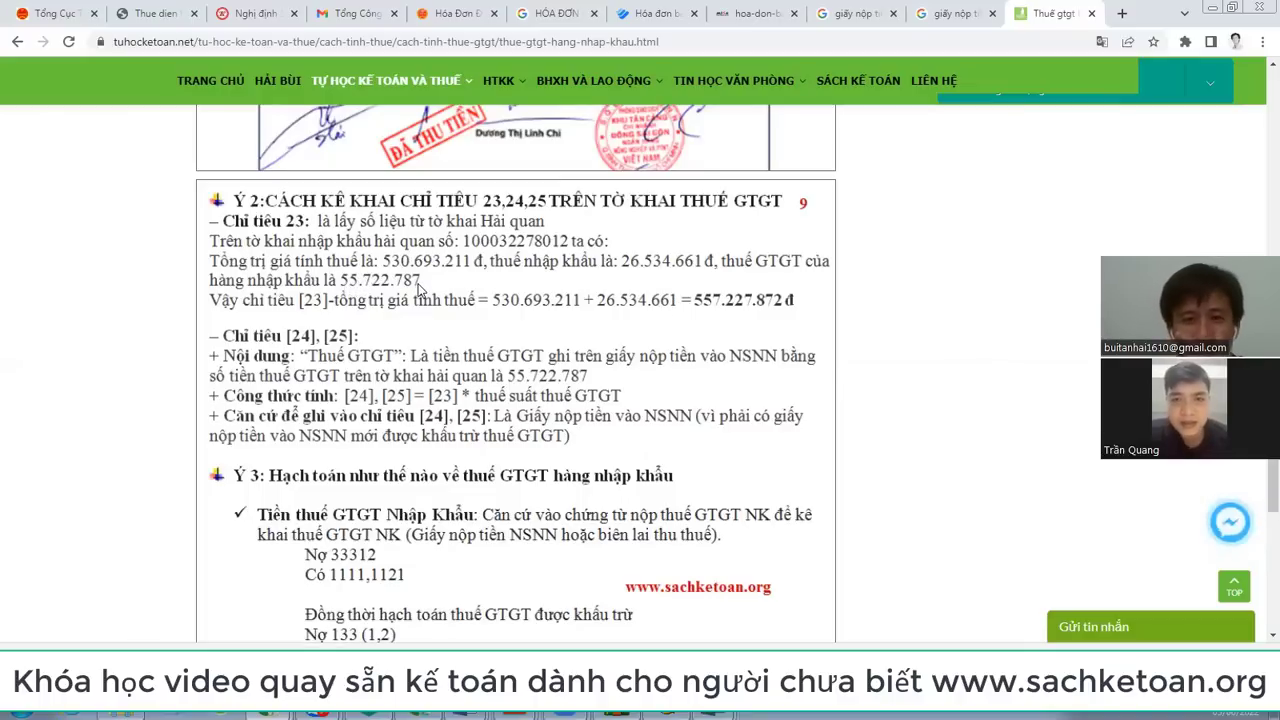
pyautogui.scroll(1, 697, 340)
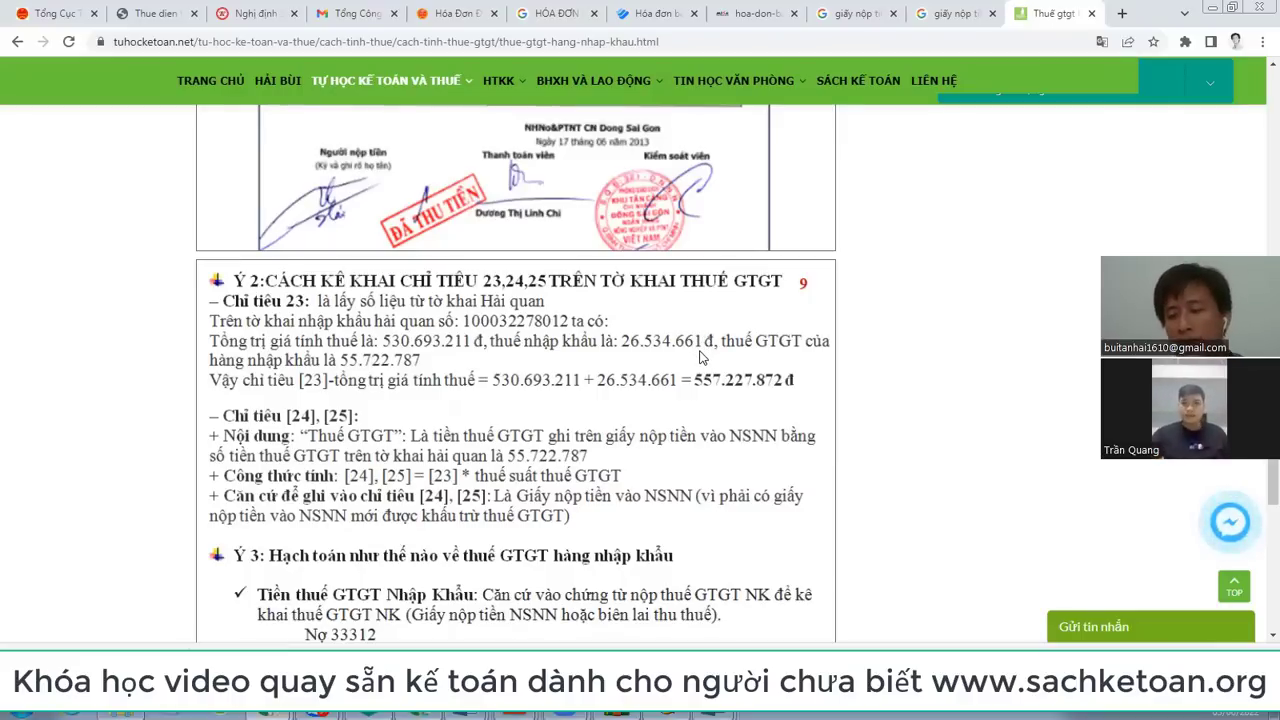
# Step: Scroll through the Quý 2/2022 01/GTGT form, then reopen the sachketoan.org ND126 filing article
pyautogui.hotkey('alt', 'Tab')
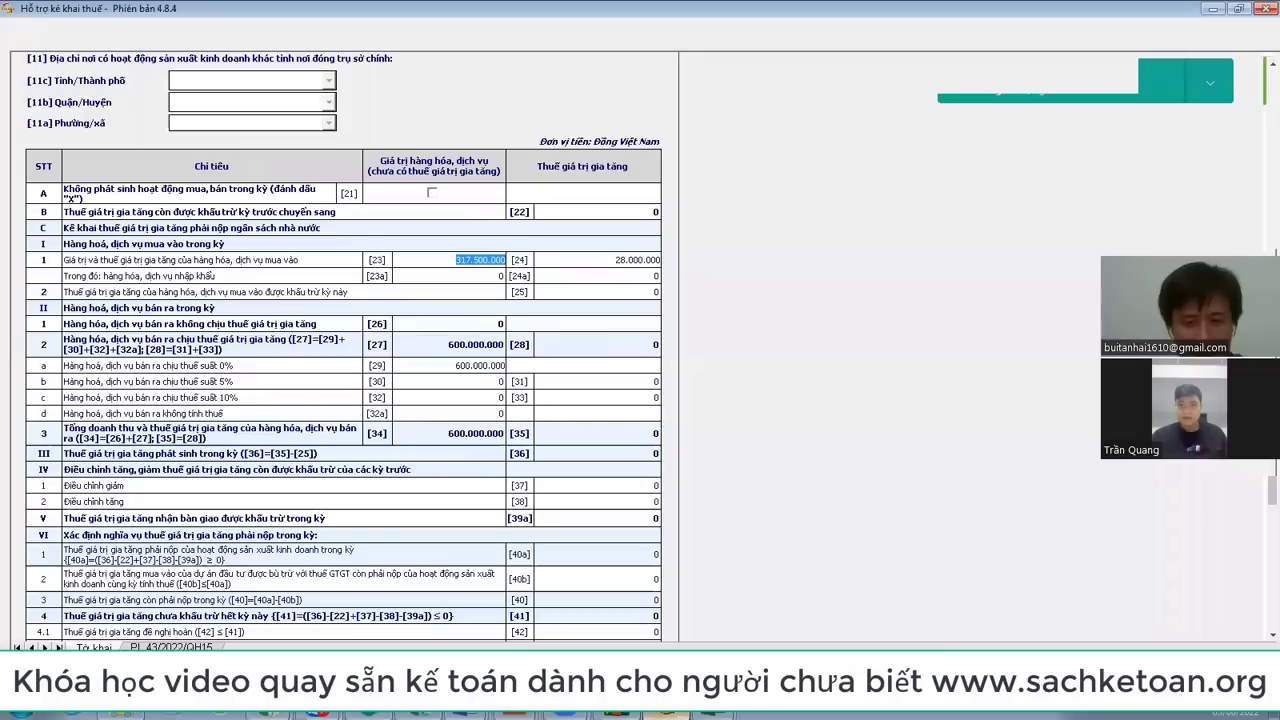
pyautogui.scroll(5, 505, 195)
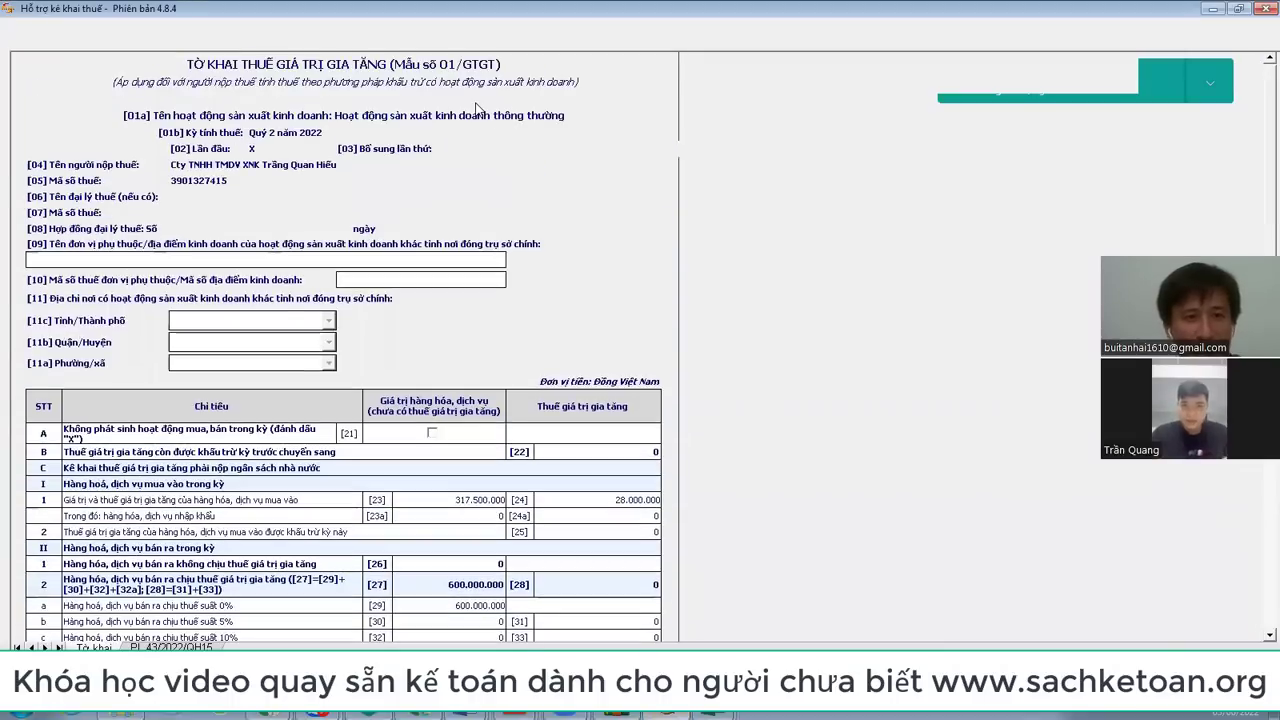
pyautogui.scroll(-2, 610, 512)
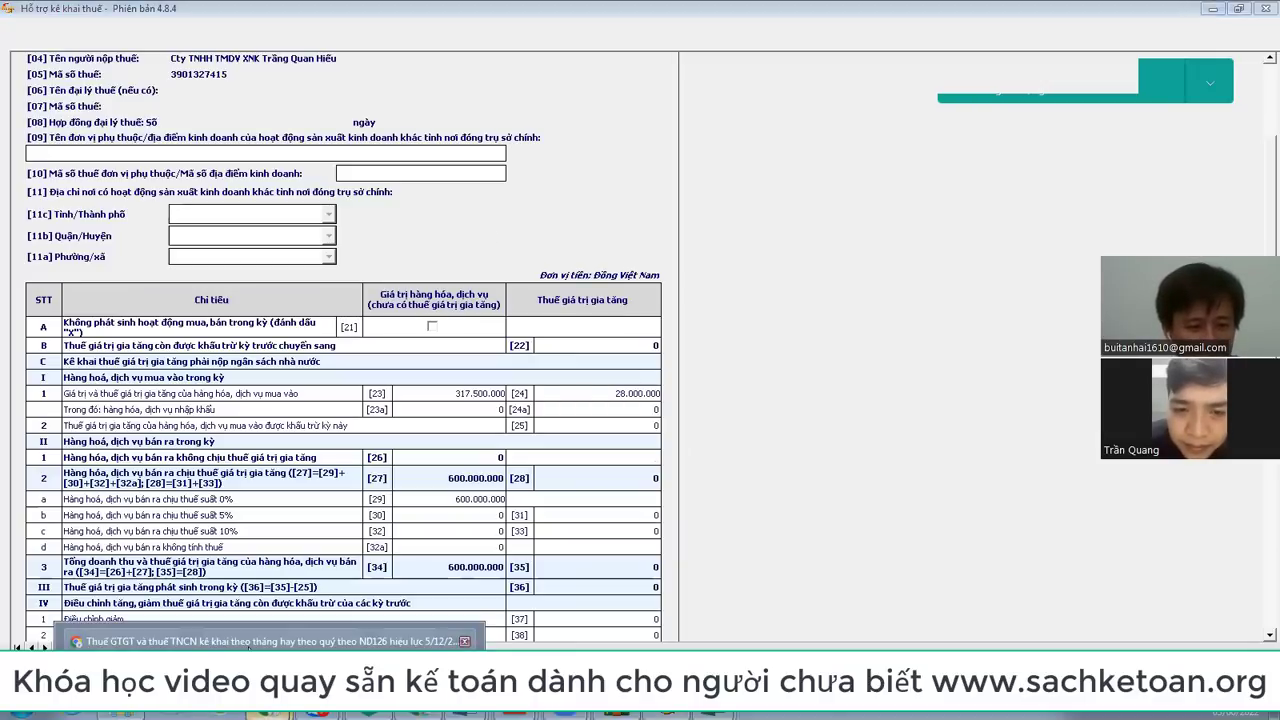
pyautogui.click(270, 641)
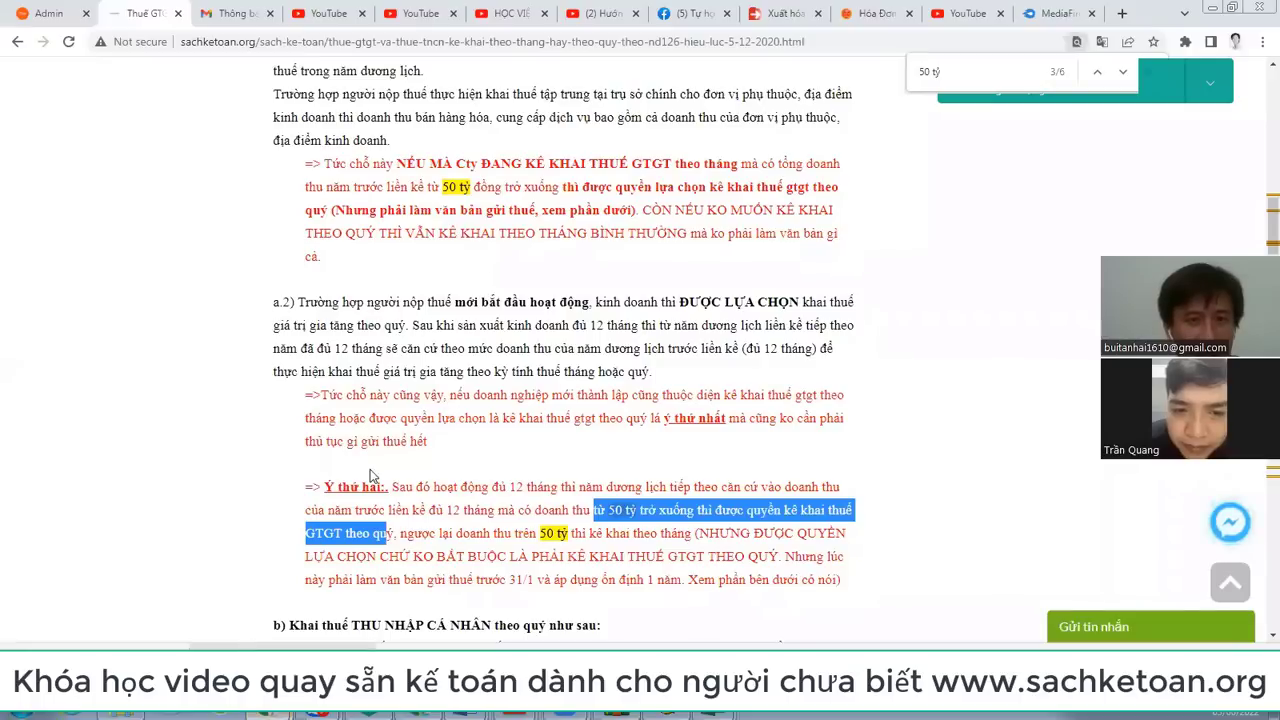
# Step: Open the February Viettel invoice PDF and highlight its 458.803 pre-tax amount and 8% VAT rate
pyautogui.click(237, 13)
pyautogui.scroll(-3, 750, 340)
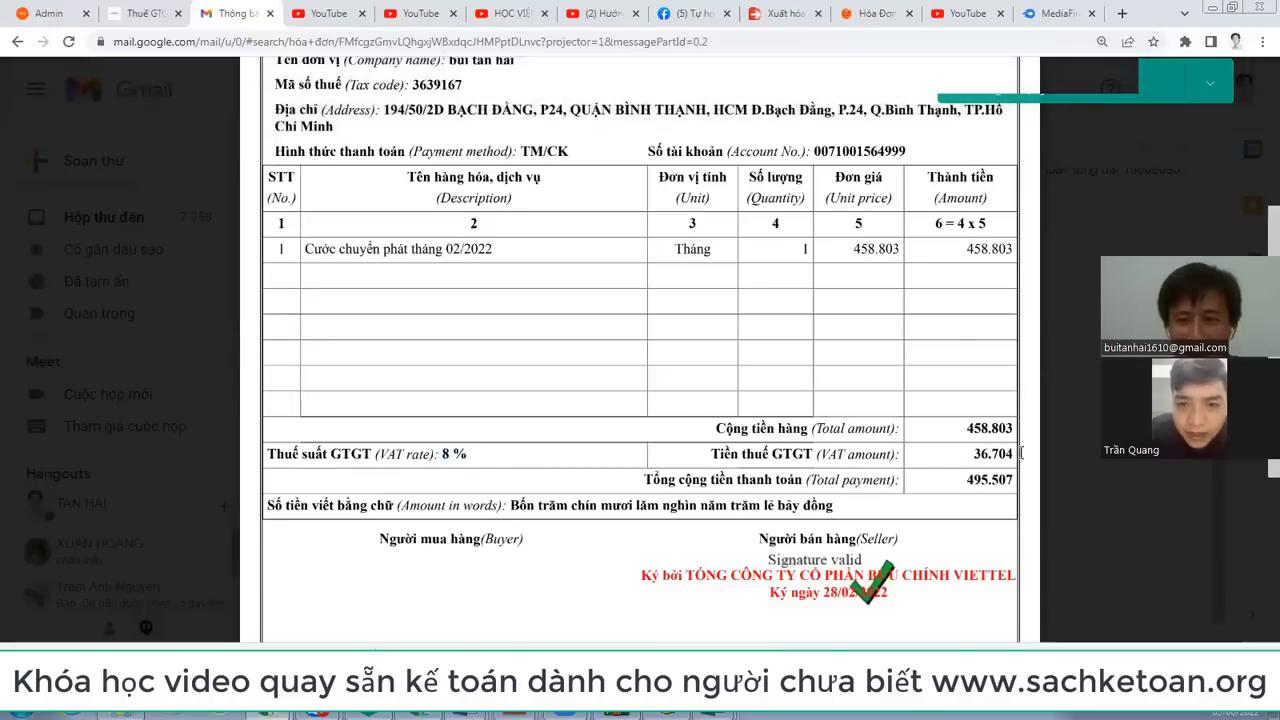
pyautogui.scroll(3, 755, 201)
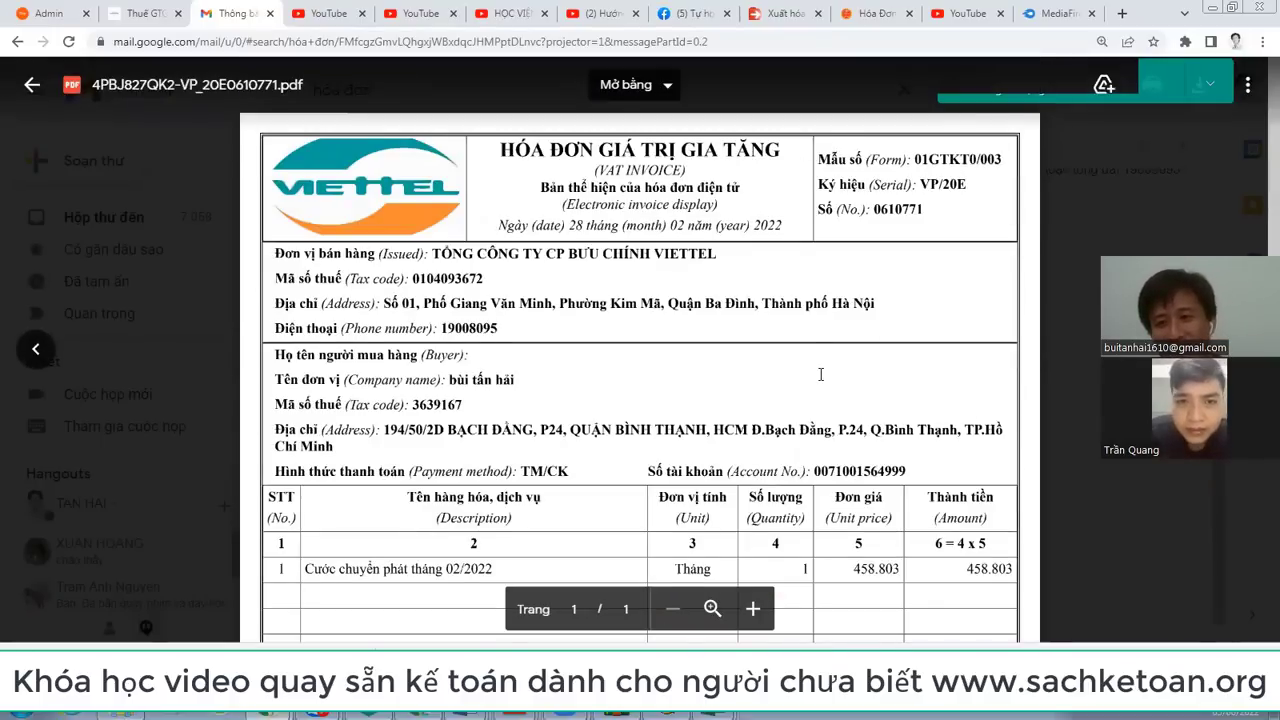
pyautogui.scroll(-3, 820, 374)
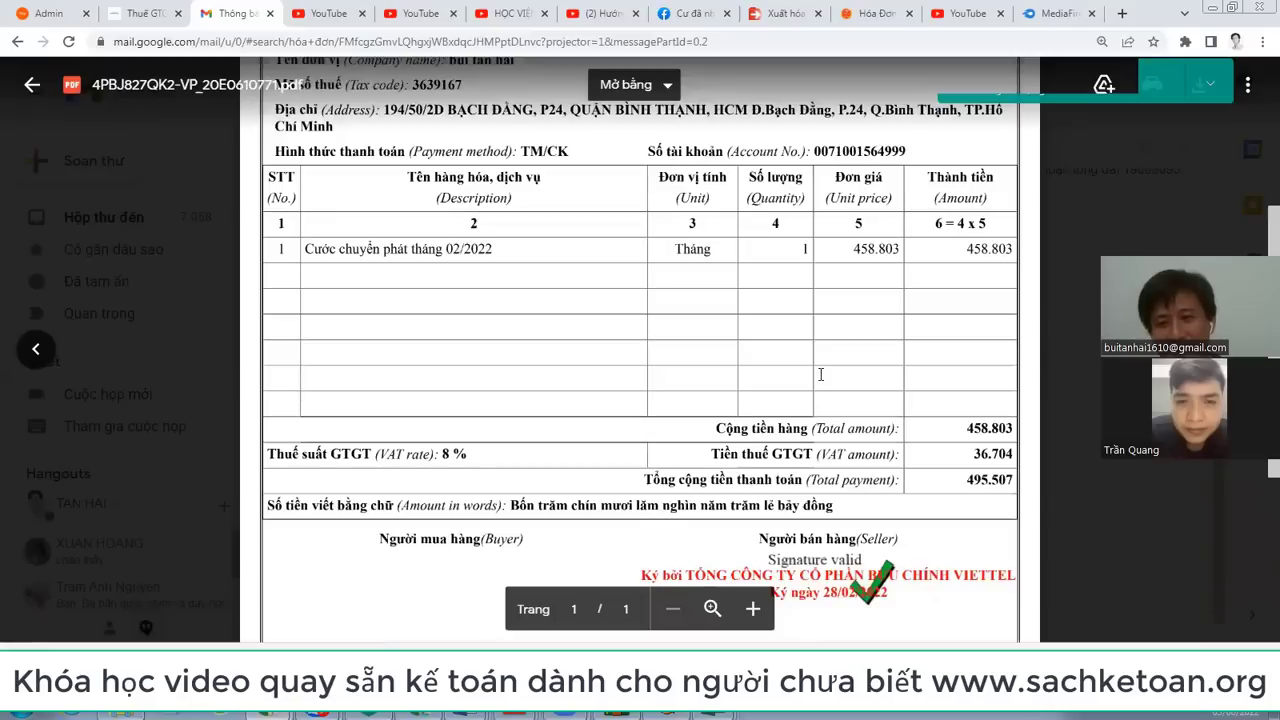
pyautogui.doubleClick(975, 427)
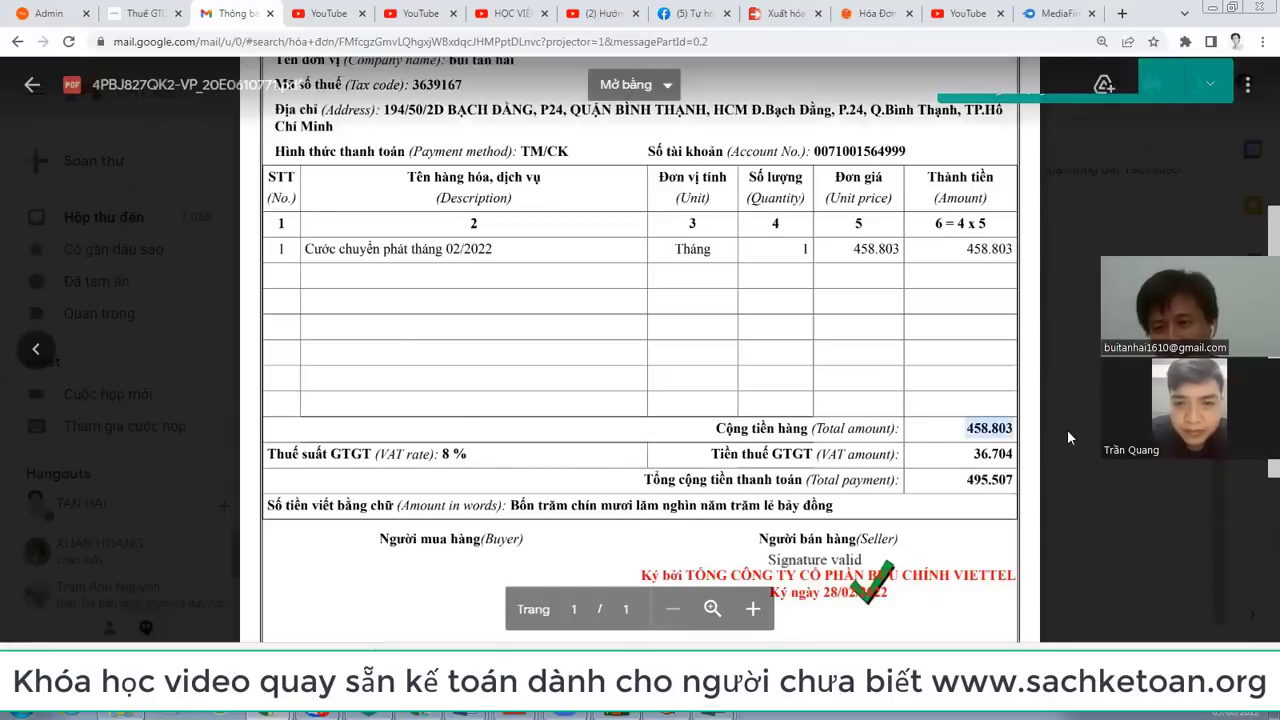
pyautogui.click(443, 455)
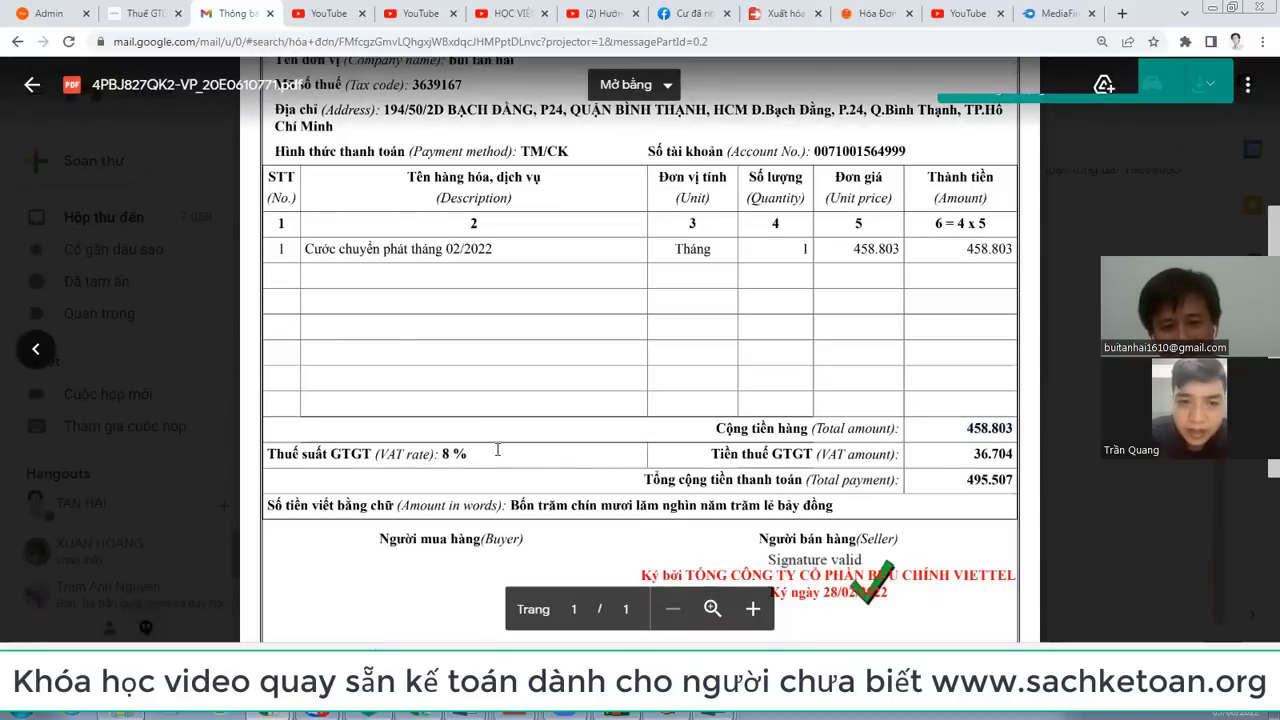
pyautogui.doubleClick(443, 455)
pyautogui.click(1000, 456)
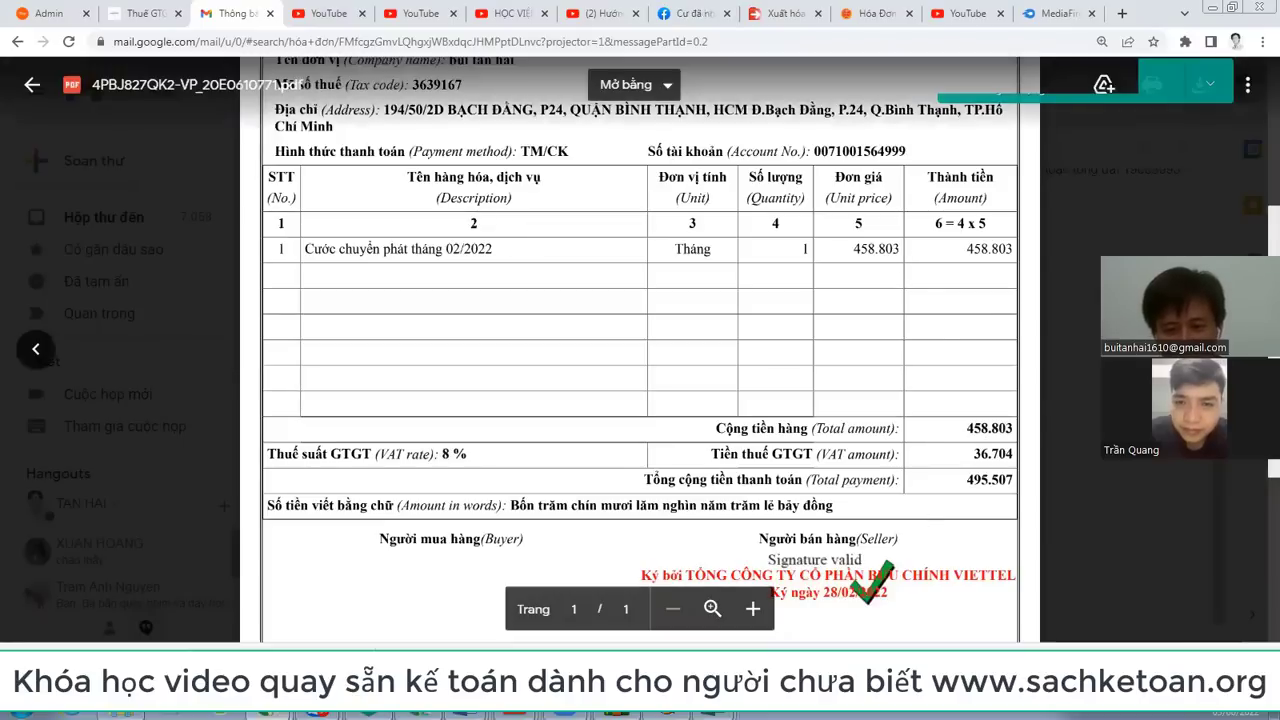
# Step: Compare the invoice with the VAT declaration form, switching back and forth between them
pyautogui.click(667, 713)
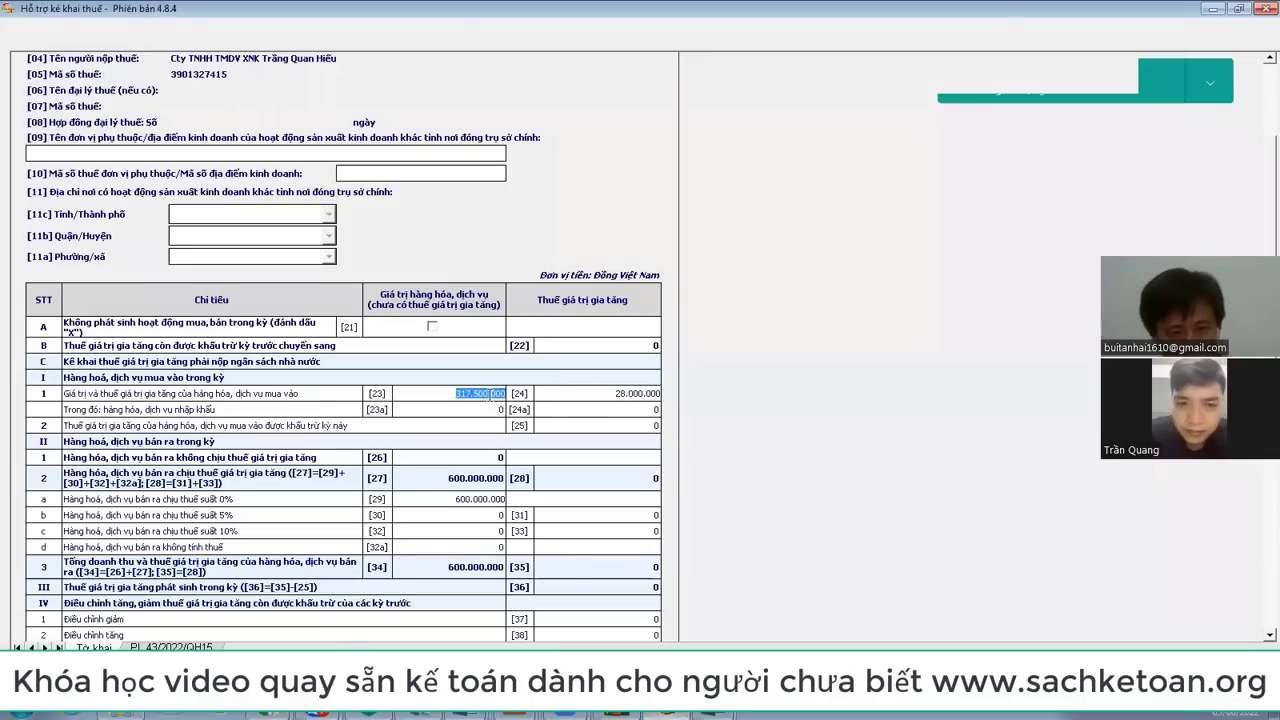
pyautogui.hotkey('alt', 'Tab')
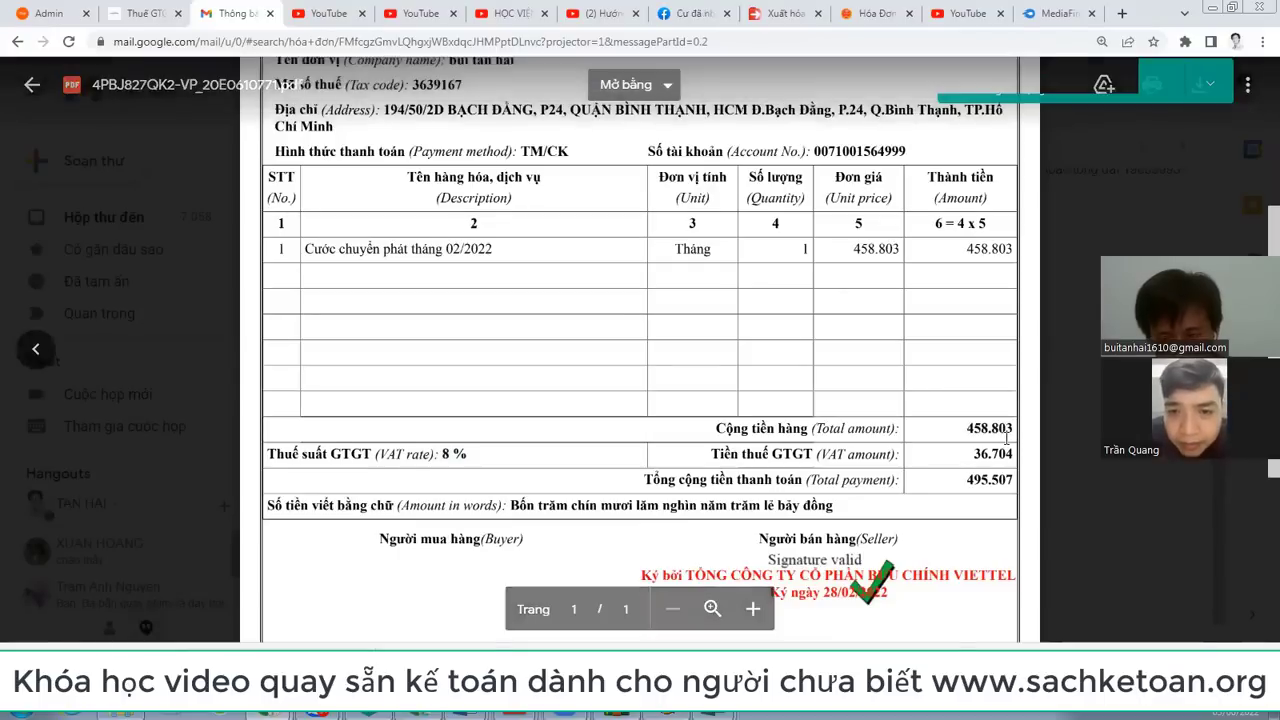
pyautogui.hotkey('alt', 'Tab')
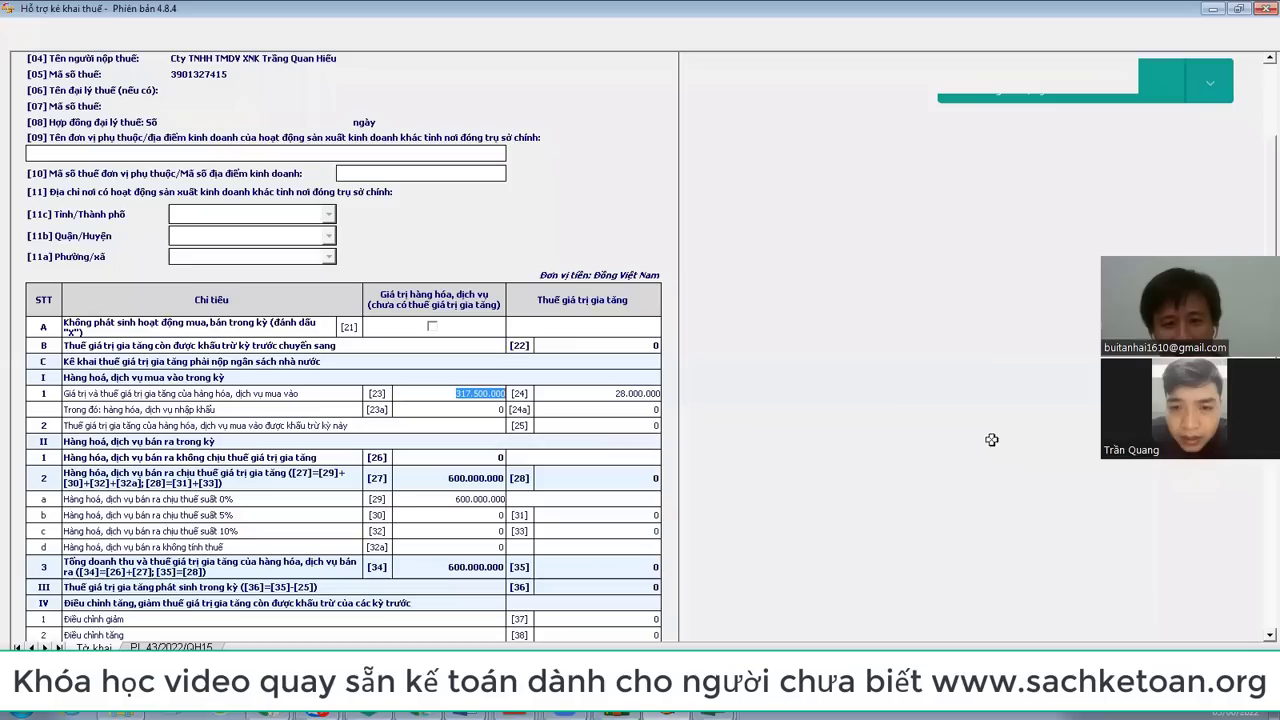
pyautogui.hotkey('alt', 'Tab')
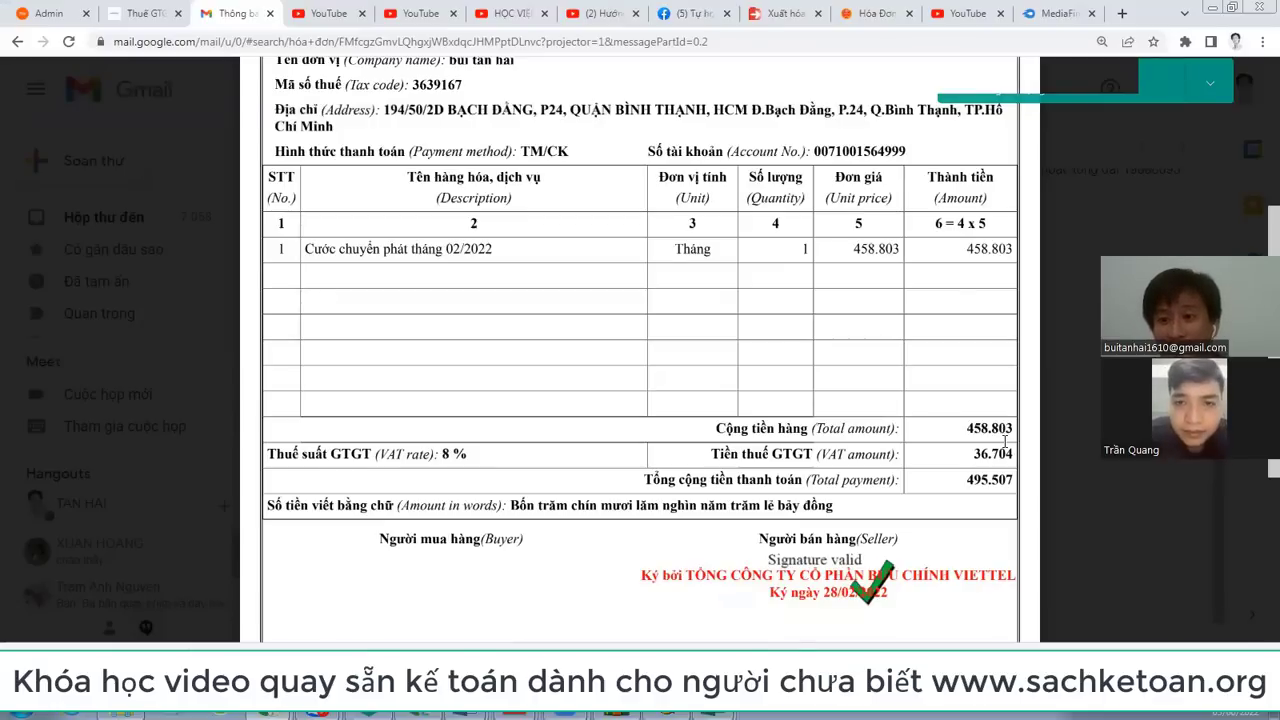
pyautogui.moveTo(716, 712)
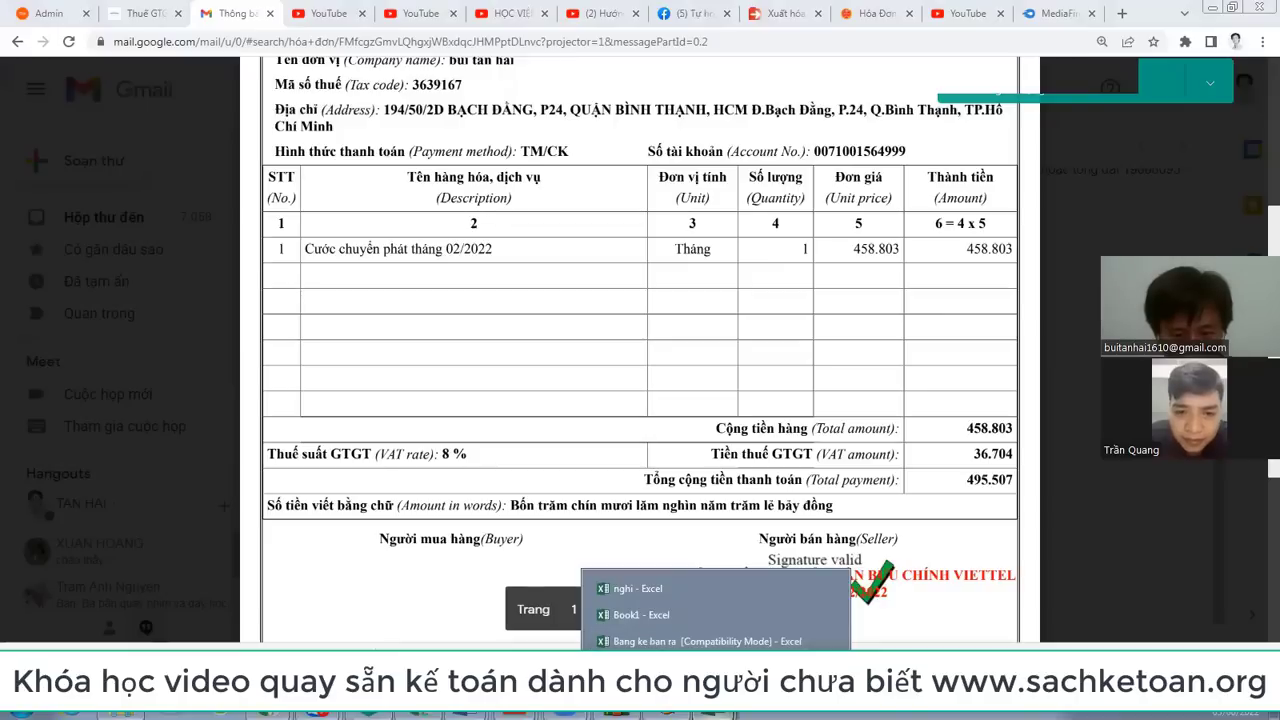
# Step: Select the purchase list's invoice rows 18–21 with the Tổng total, comparing against the tax return
pyautogui.click(716, 667)
pyautogui.scroll(2, 528, 344)
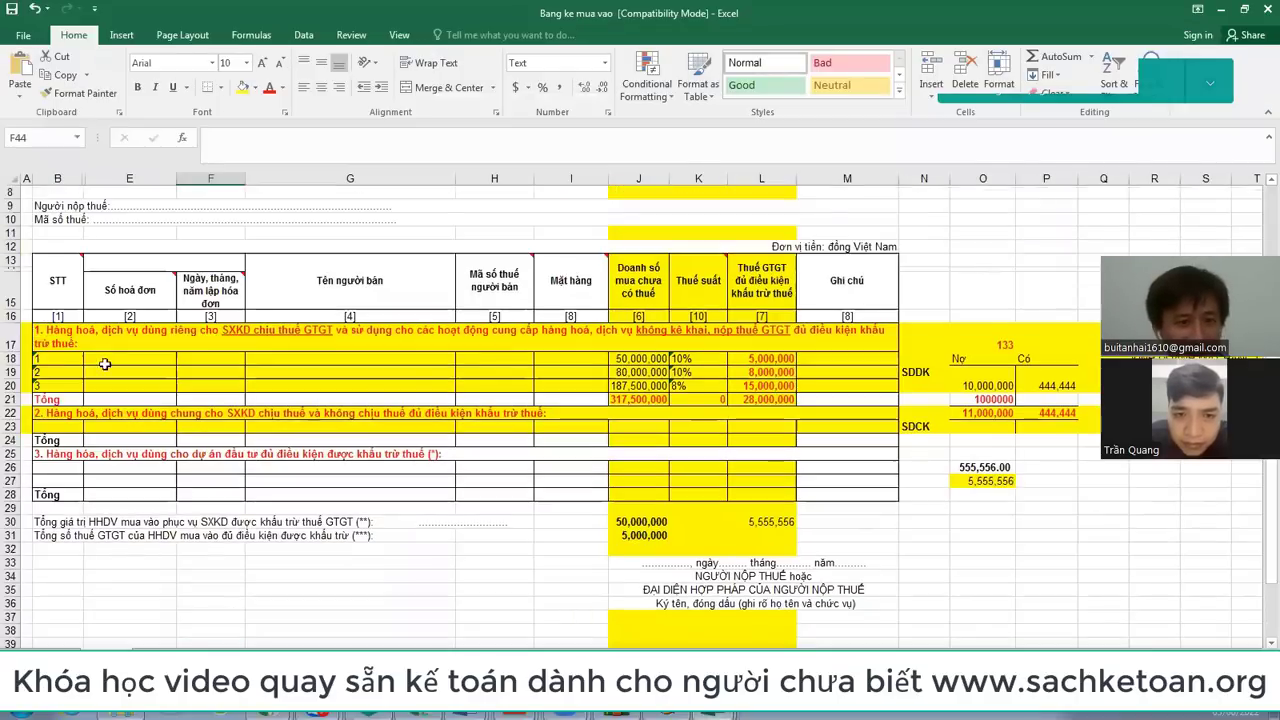
pyautogui.moveTo(6, 358); pyautogui.dragTo(6, 385)
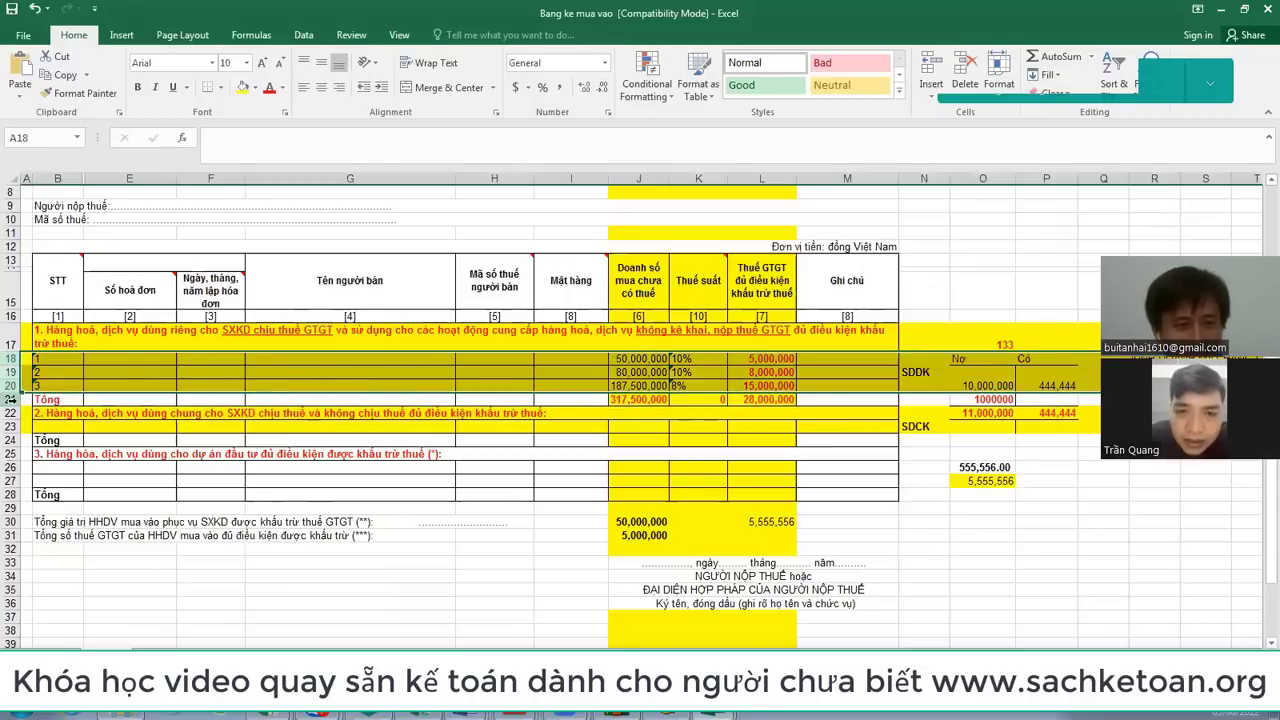
pyautogui.click(12, 399)
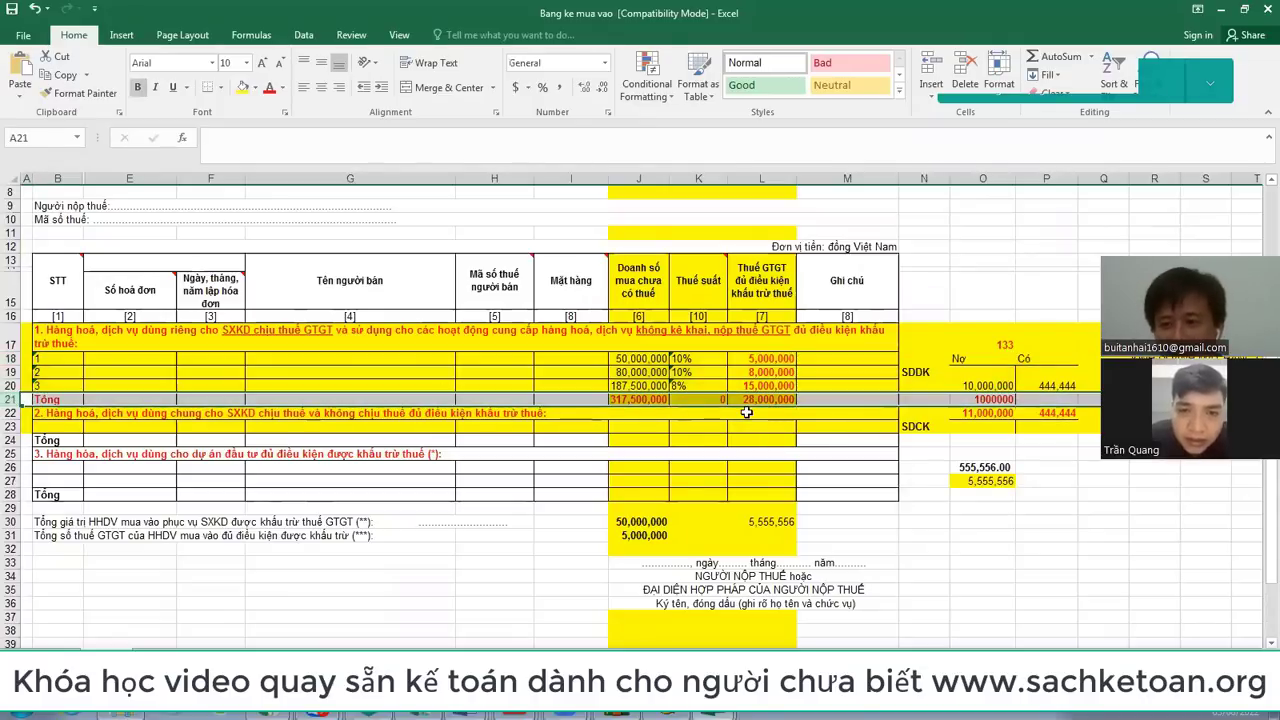
pyautogui.hotkey('alt', 'Tab')
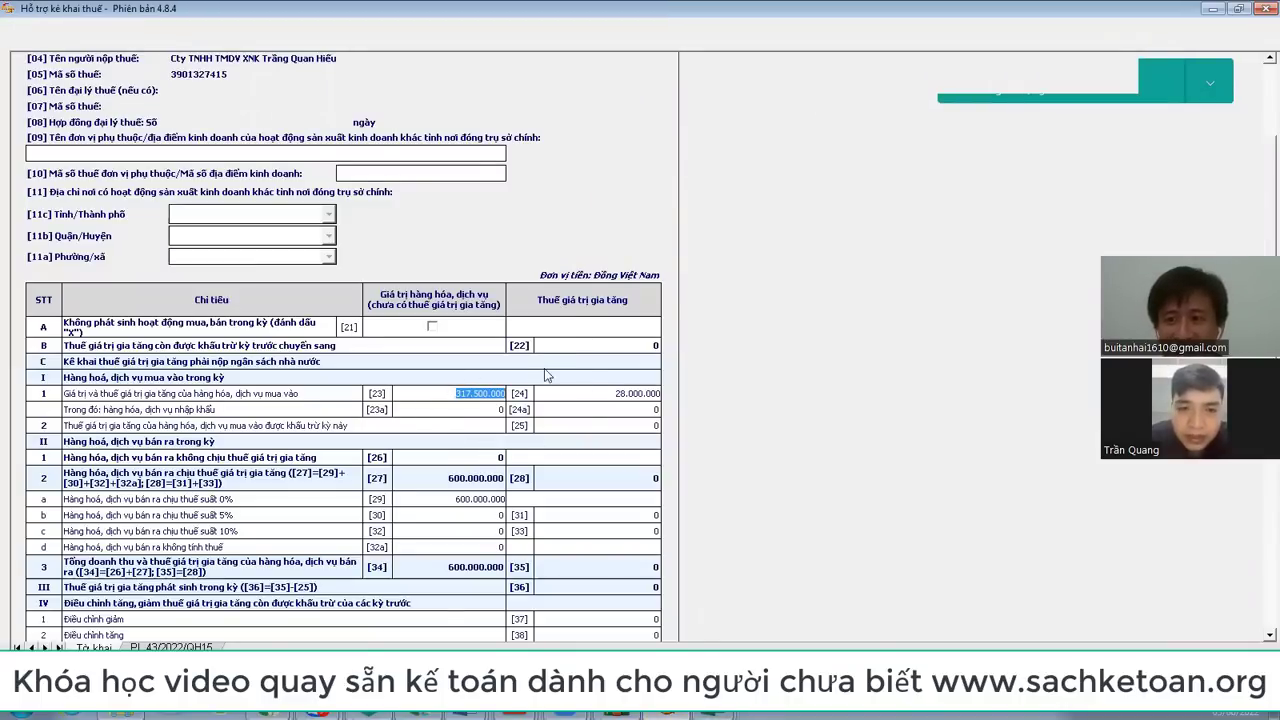
pyautogui.hotkey('alt', 'Tab')
pyautogui.moveTo(715, 712)
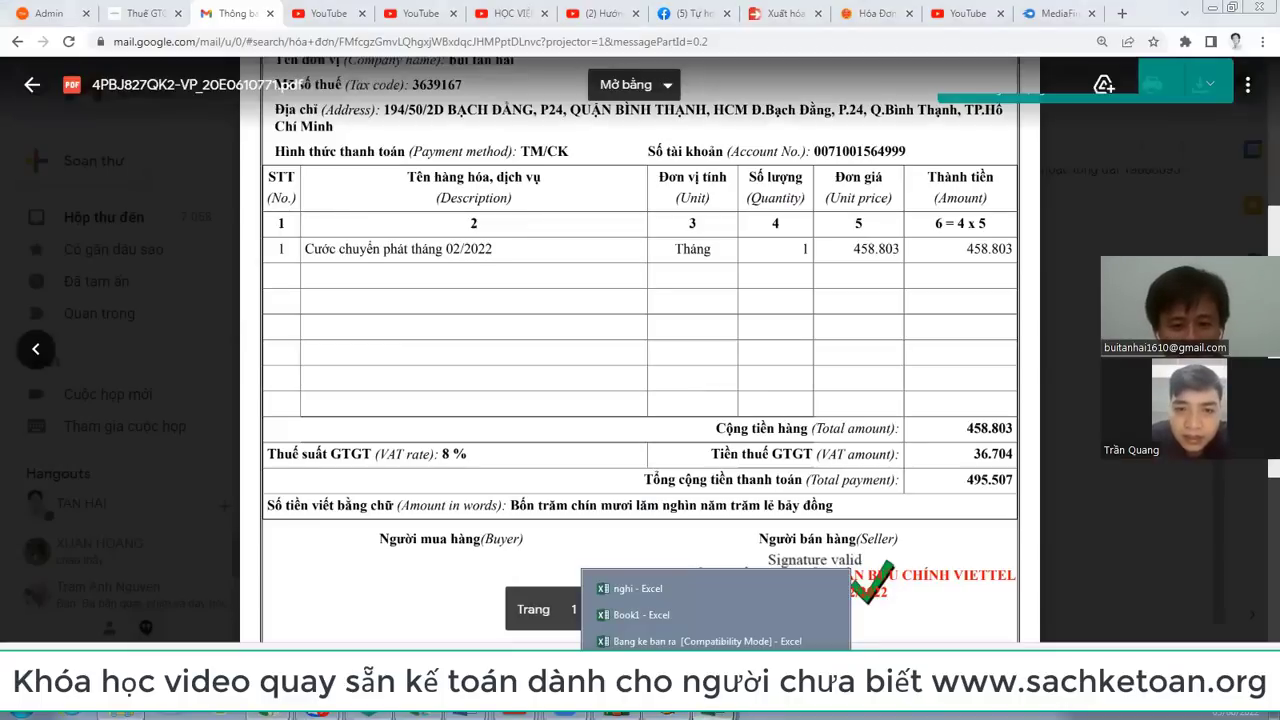
# Step: Select J18:L20, the three invoices' values, rates and tax, and check them against the Gmail invoice
pyautogui.click(700, 667)
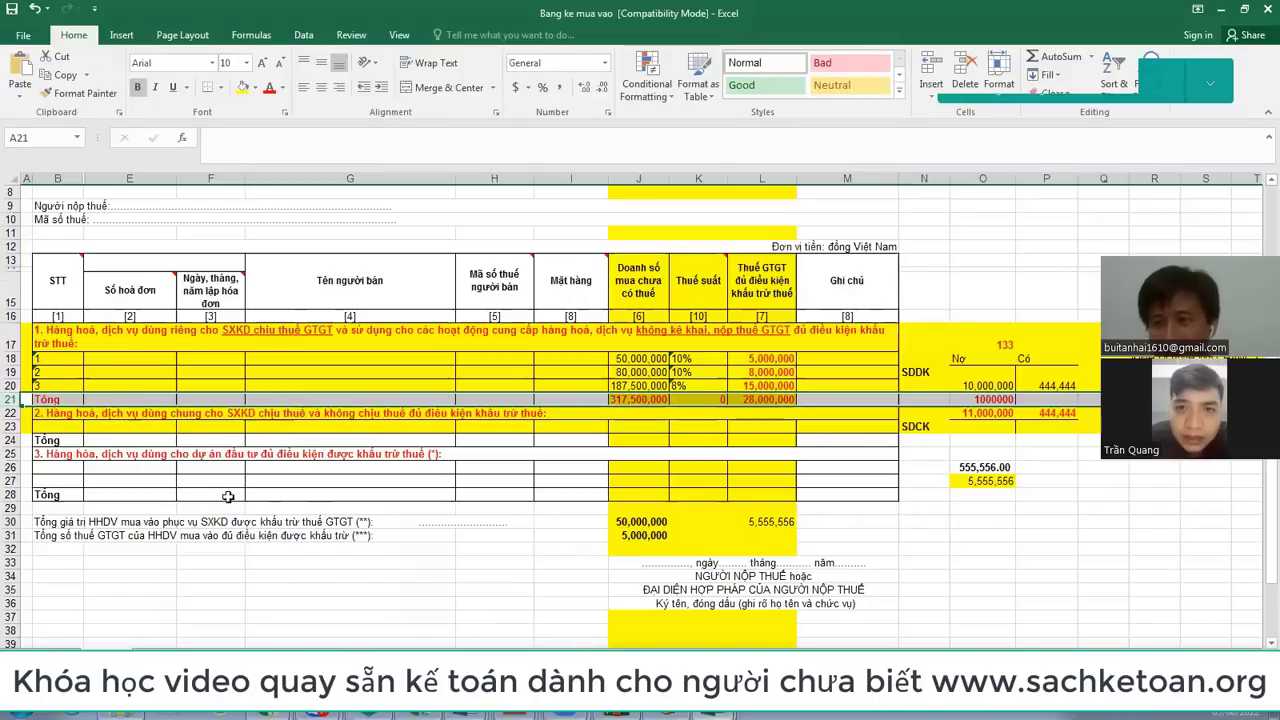
pyautogui.moveTo(614, 365); pyautogui.dragTo(796, 388)
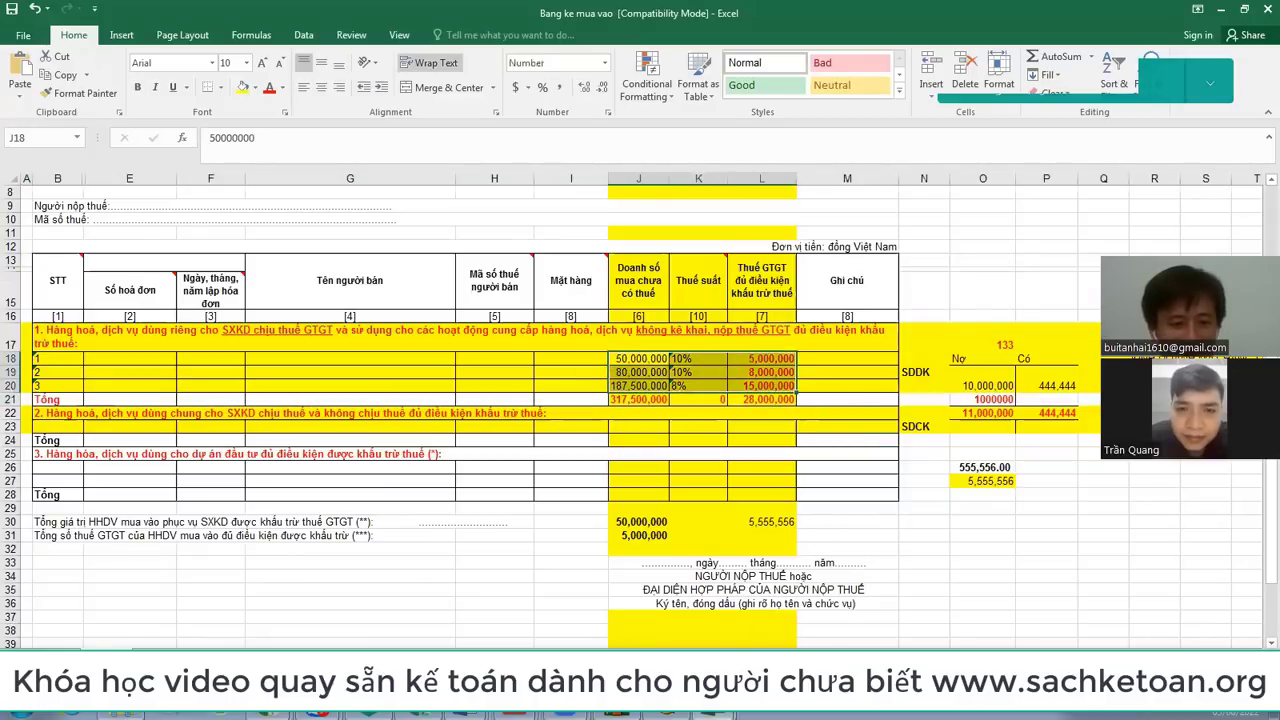
pyautogui.click(270, 712)
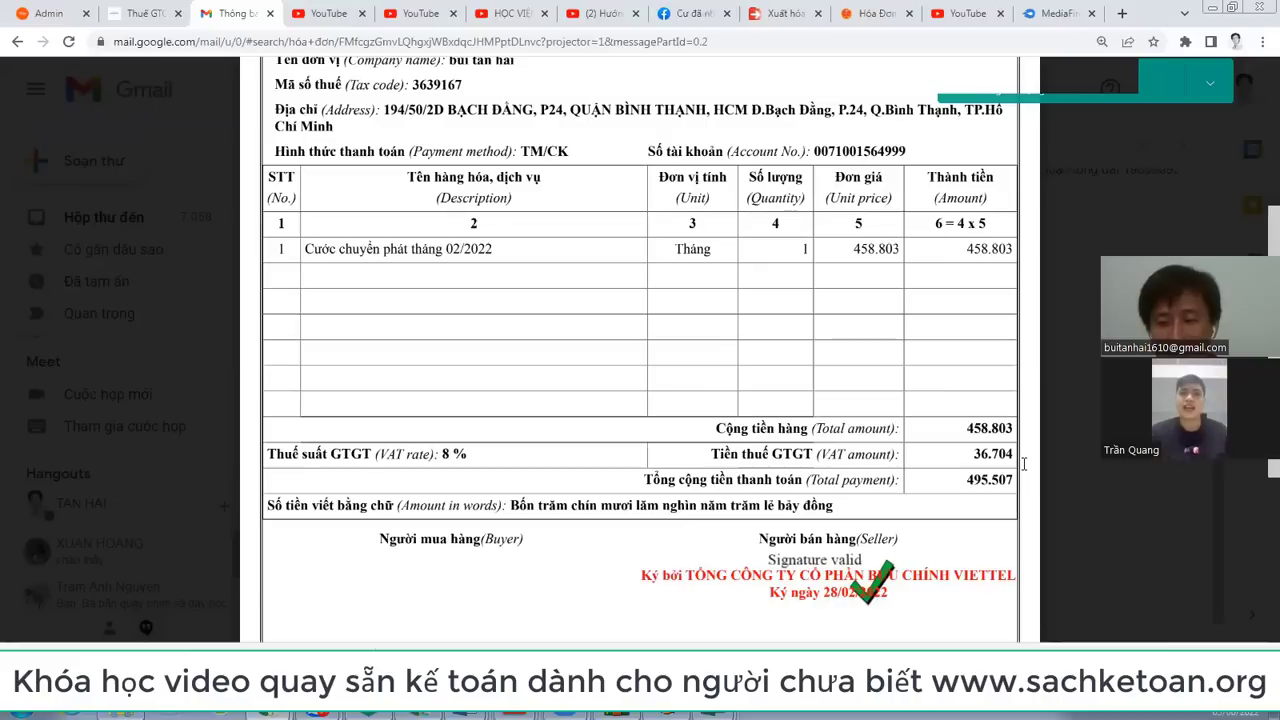
pyautogui.scroll(1, 1023, 463)
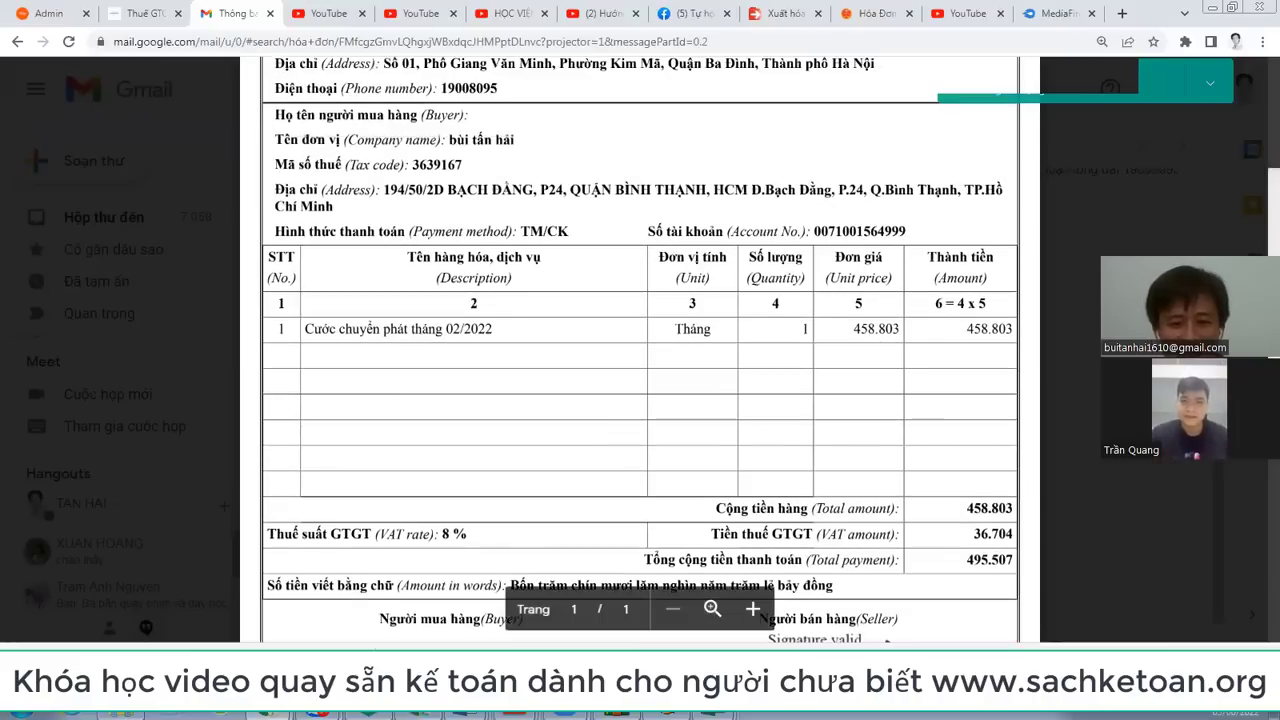
pyautogui.moveTo(718, 714)
pyautogui.click(697, 645)
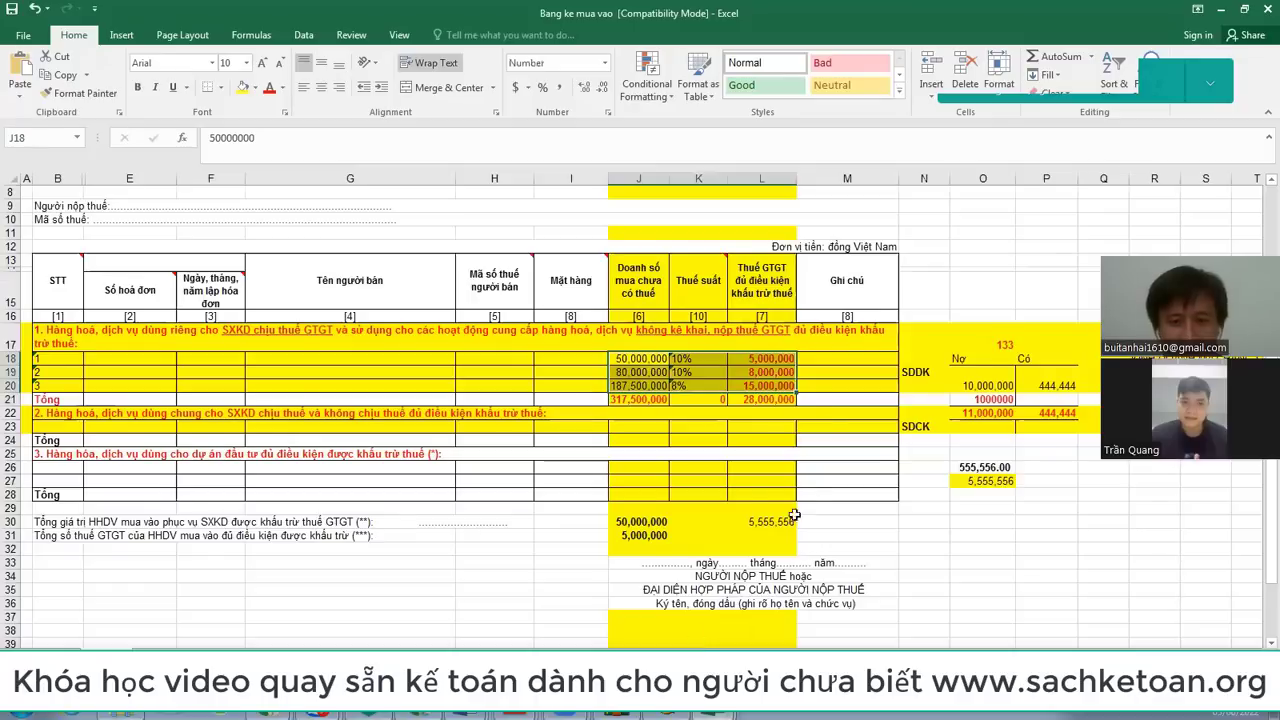
pyautogui.scroll(2, 808, 404)
# Step: Bring up the tuhocketoan.net import-VAT article at its guide to boxes [23]–[25]
pyautogui.click(259, 714)
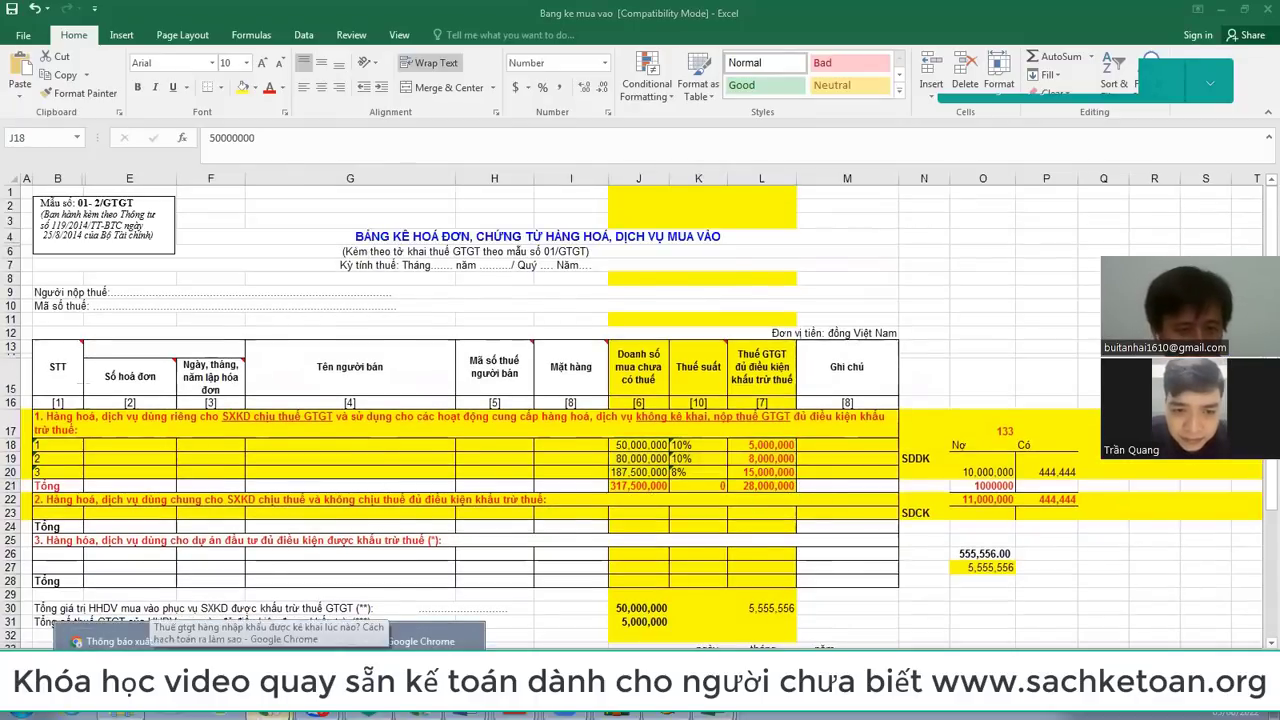
pyautogui.click(270, 641)
pyautogui.scroll(1, 640, 370)
pyautogui.click(259, 714)
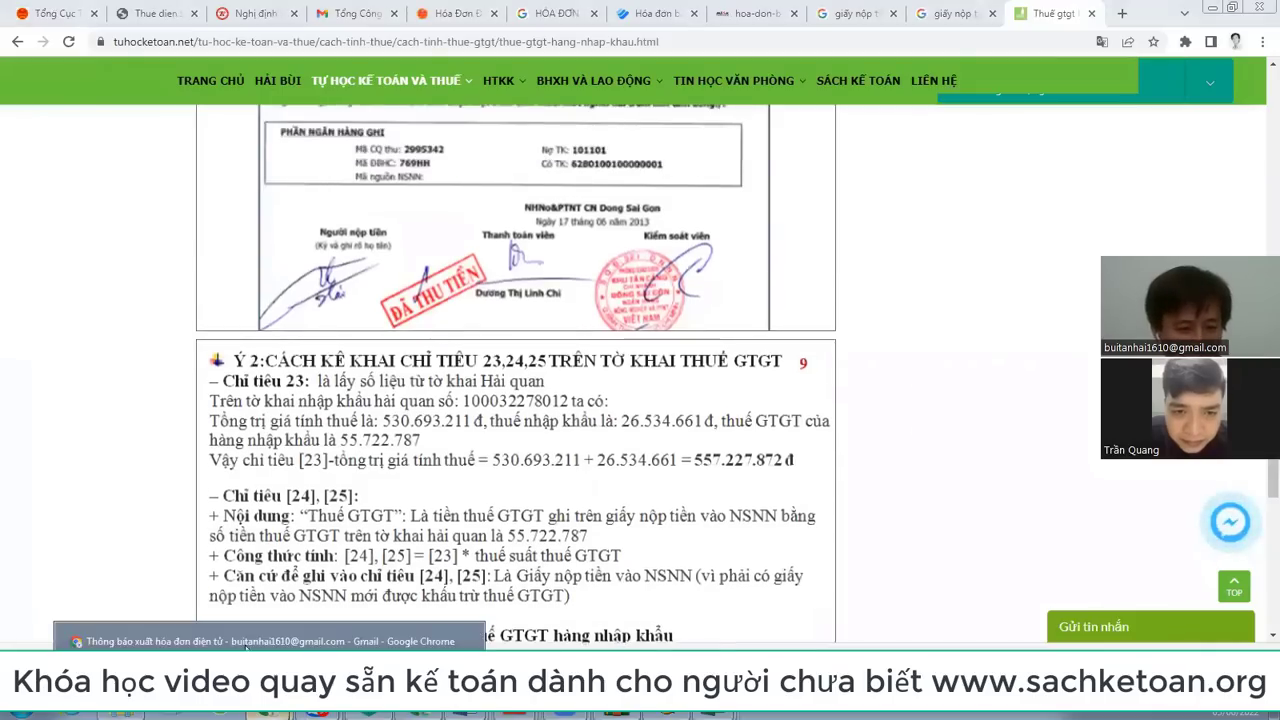
pyautogui.click(250, 641)
pyautogui.scroll(3, 905, 404)
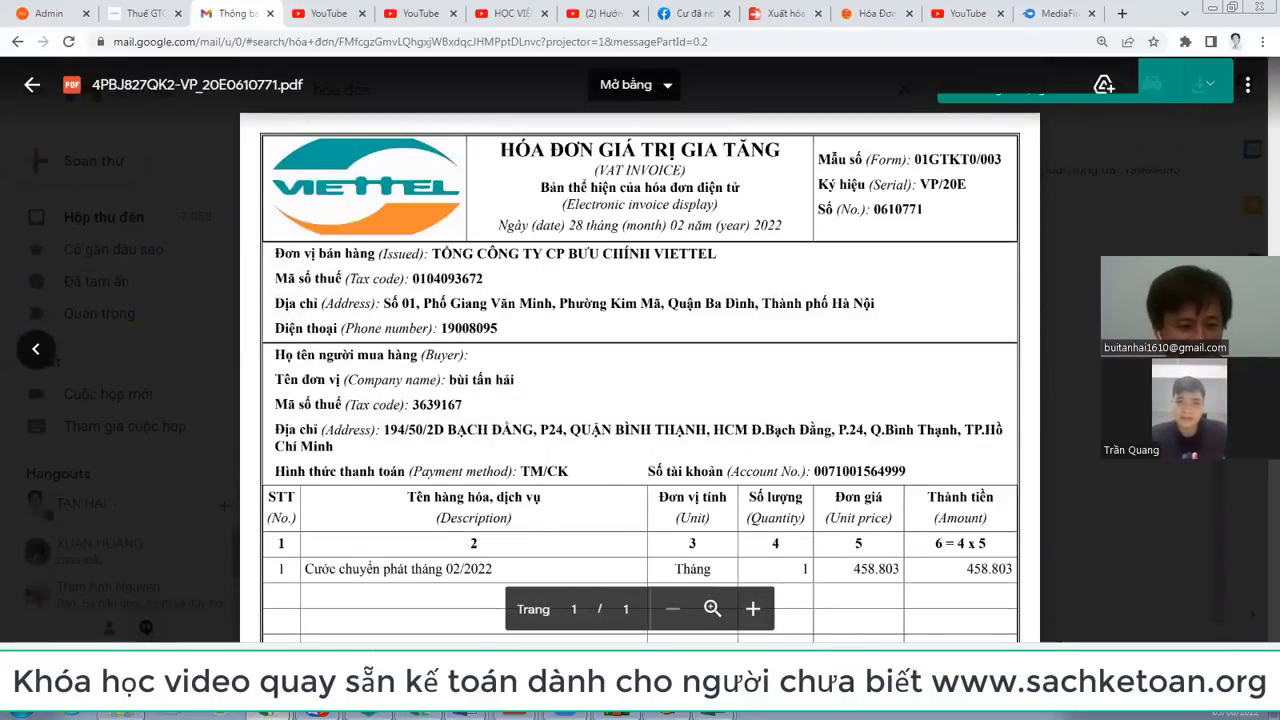
pyautogui.hotkey('alt', 'Tab')
pyautogui.scroll(8, 418, 519)
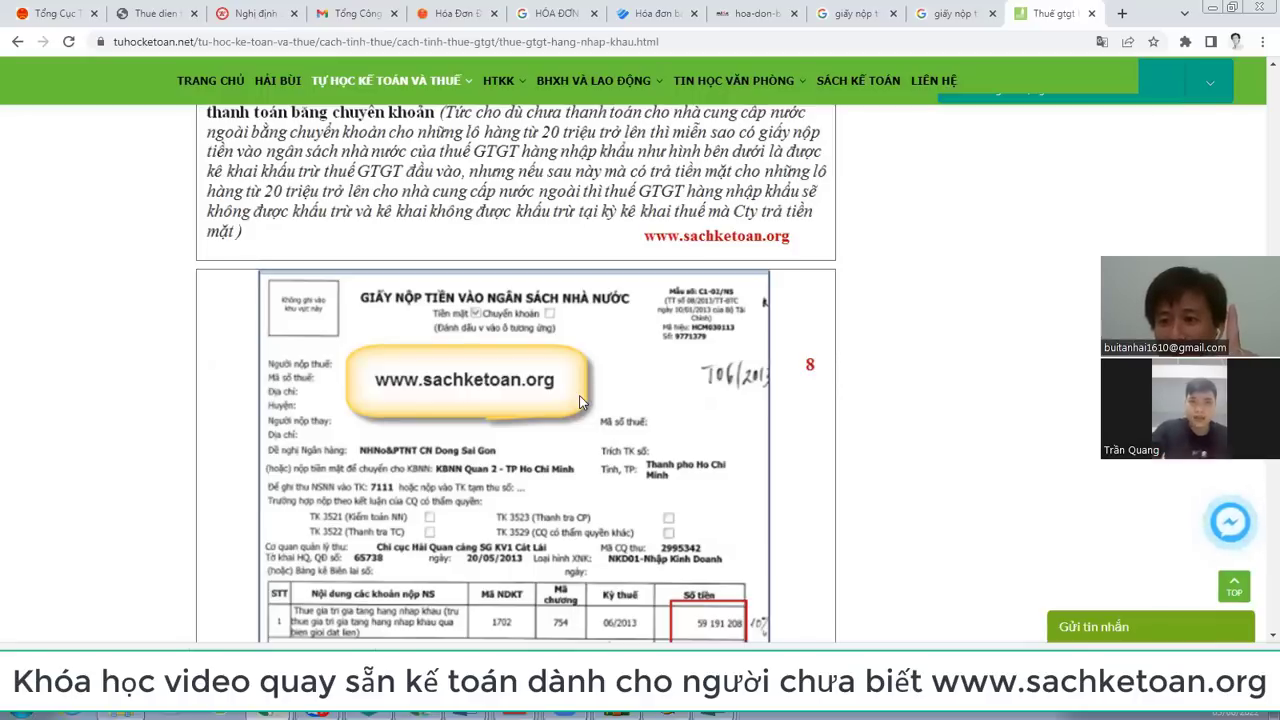
pyautogui.scroll(-2, 579, 396)
pyautogui.scroll(3, 413, 376)
pyautogui.scroll(-2, 415, 376)
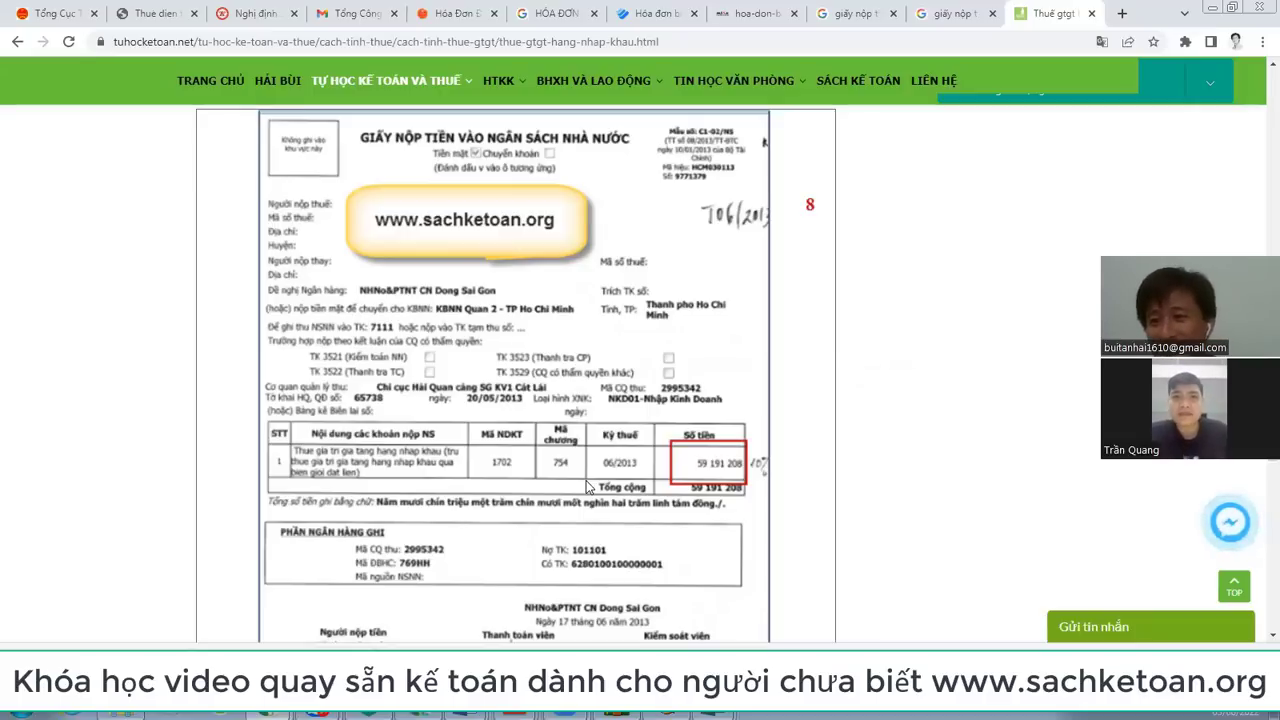
pyautogui.scroll(2, 588, 487)
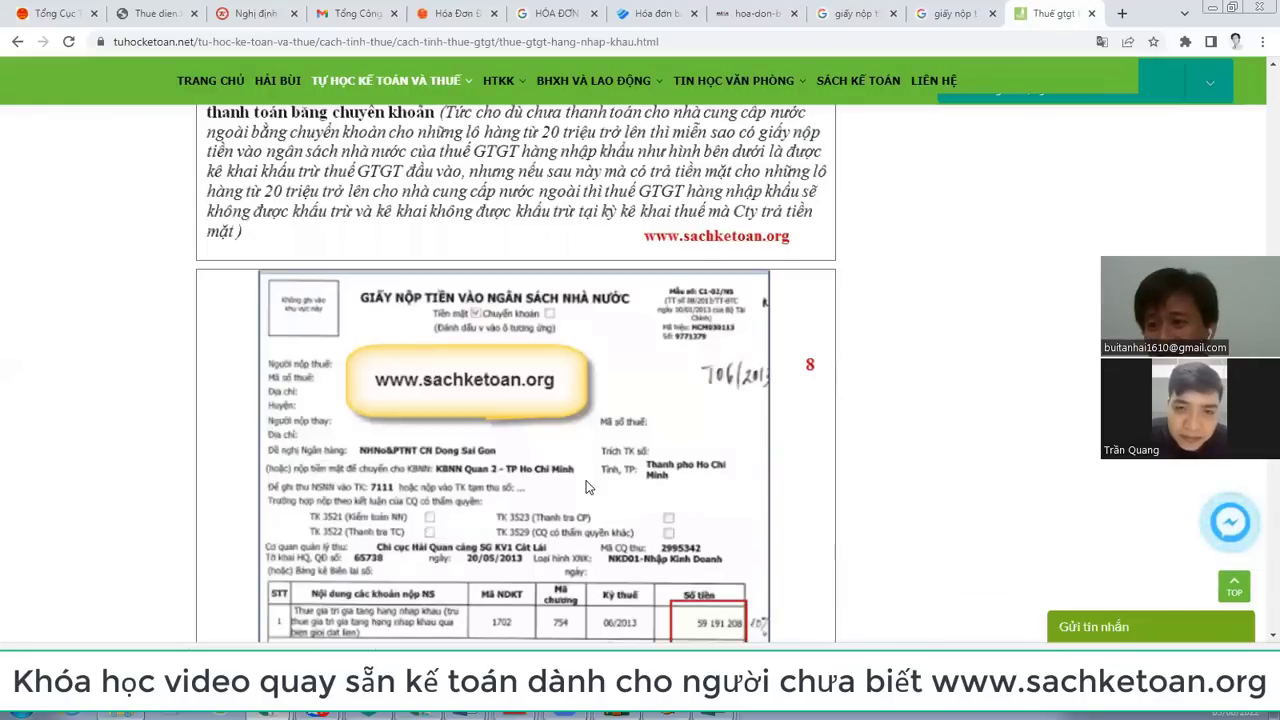
pyautogui.scroll(-3, 588, 487)
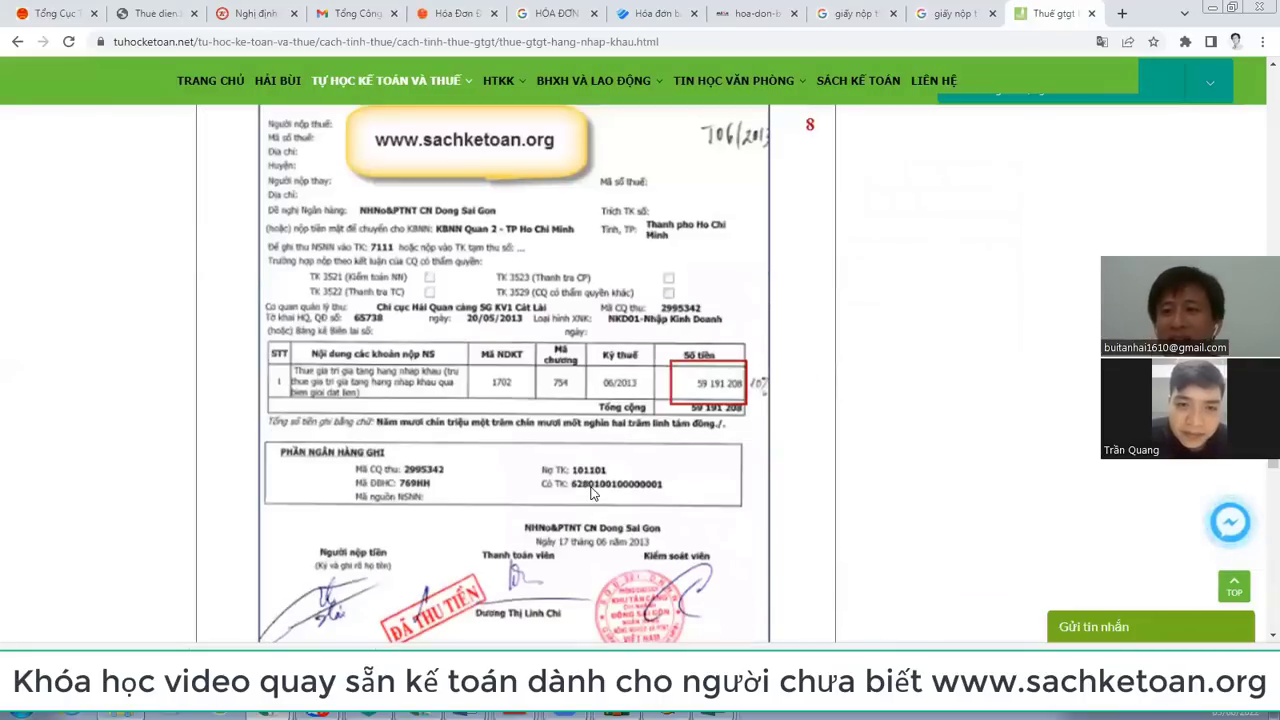
pyautogui.scroll(-5, 590, 490)
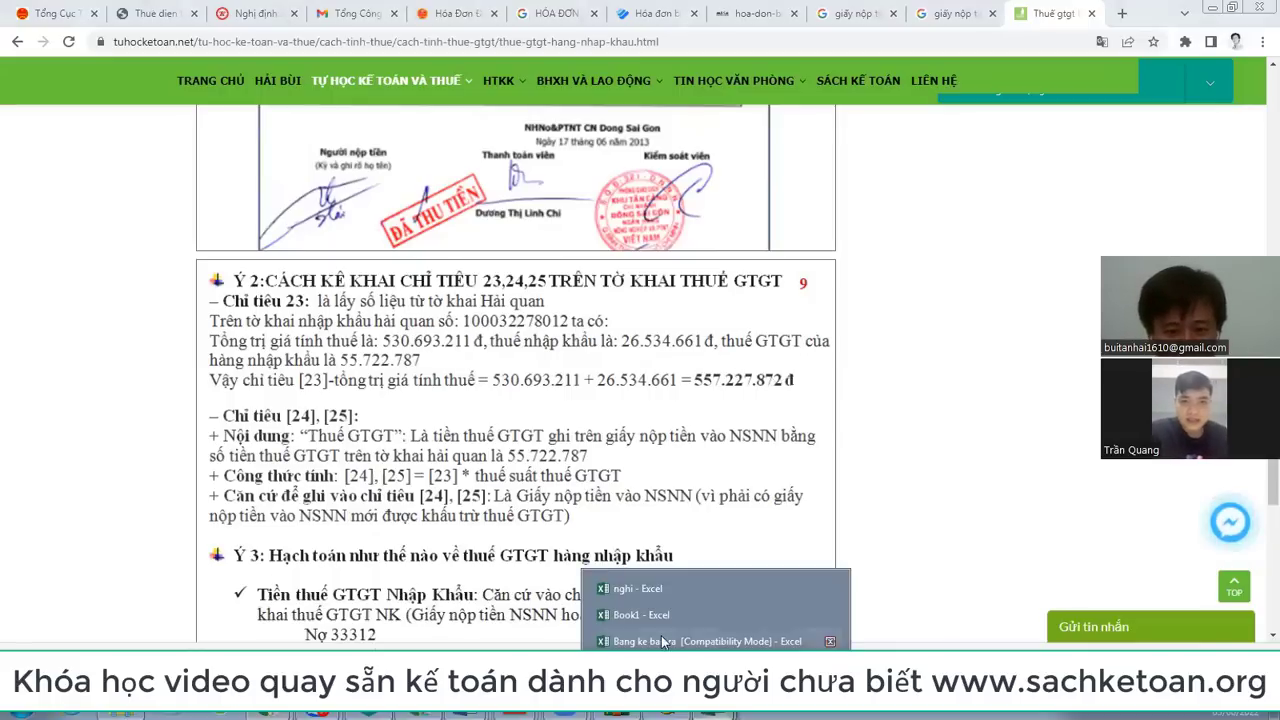
# Step: Colour column J's pre-tax purchase values red, then go back to the import-VAT article
pyautogui.hotkey('alt', 'Tab')
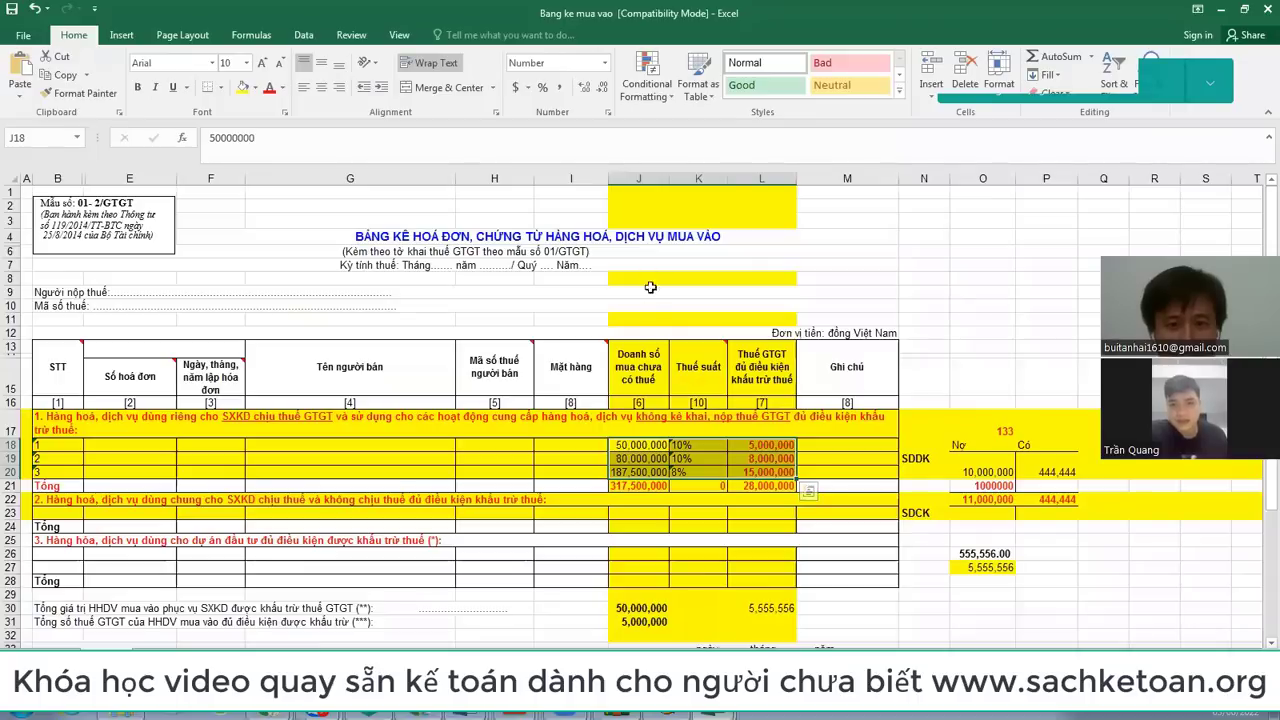
pyautogui.click(638, 178)
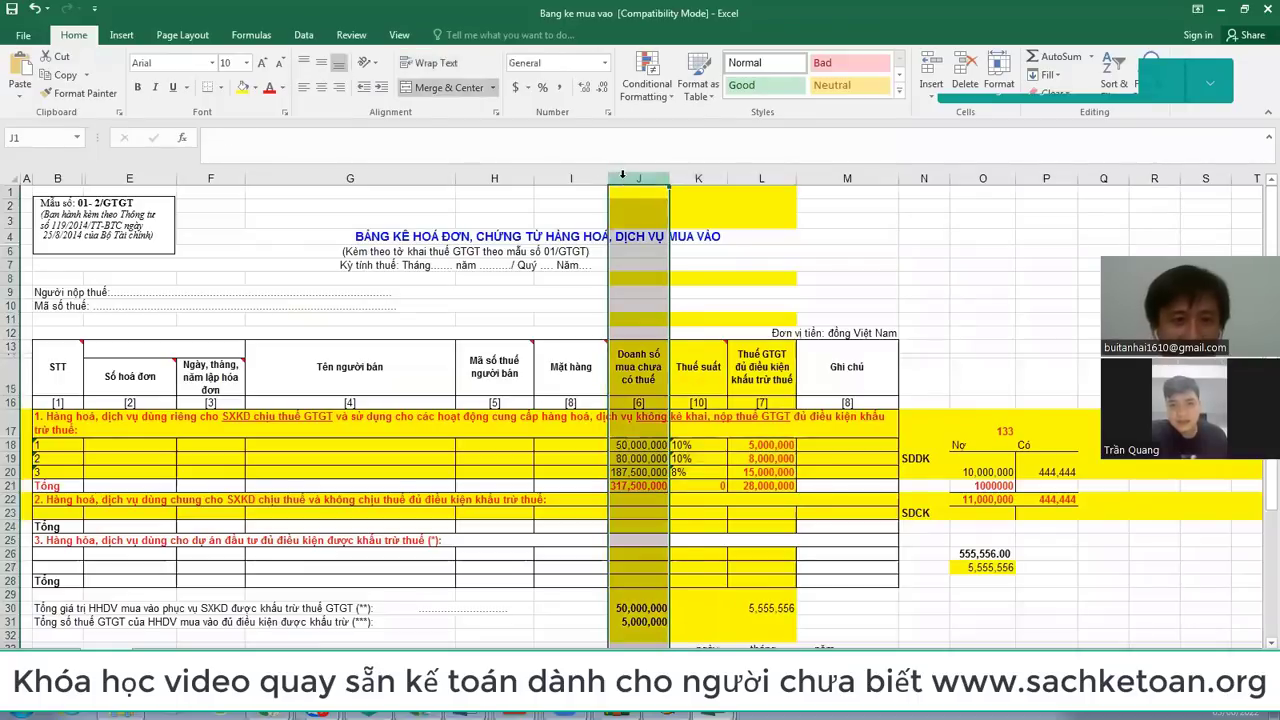
pyautogui.click(269, 87)
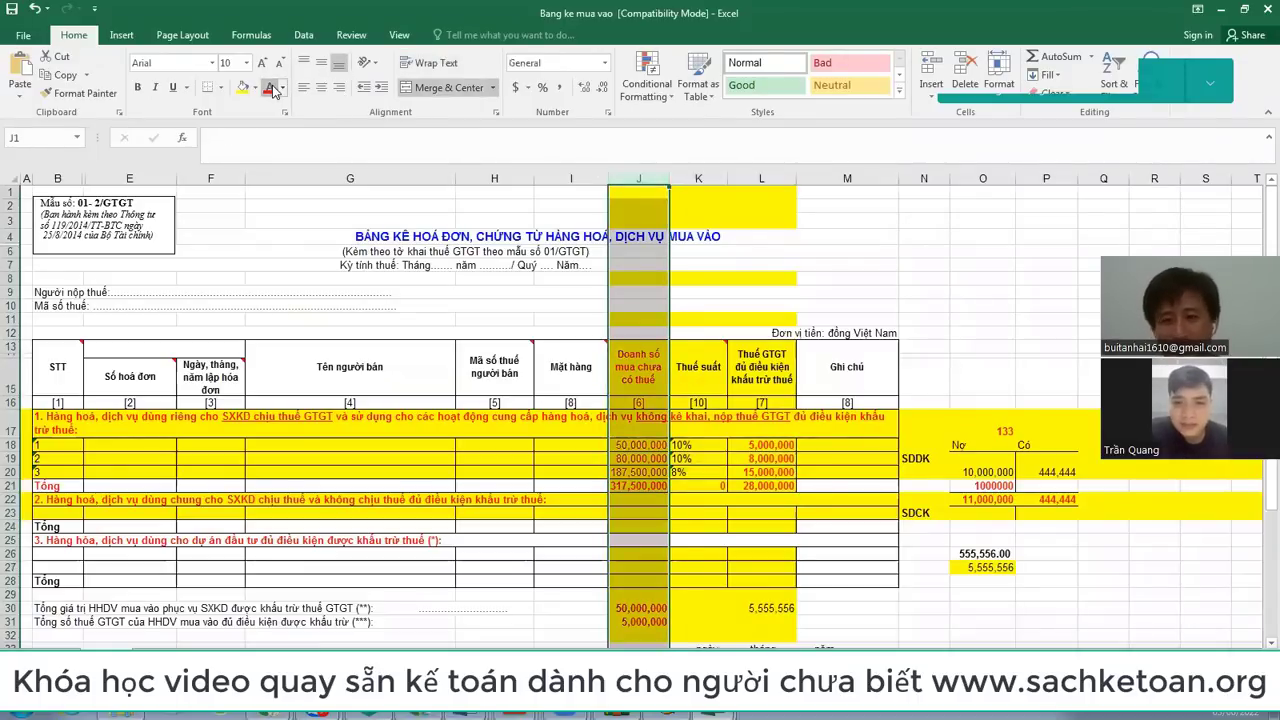
pyautogui.hotkey('alt', 'Tab')
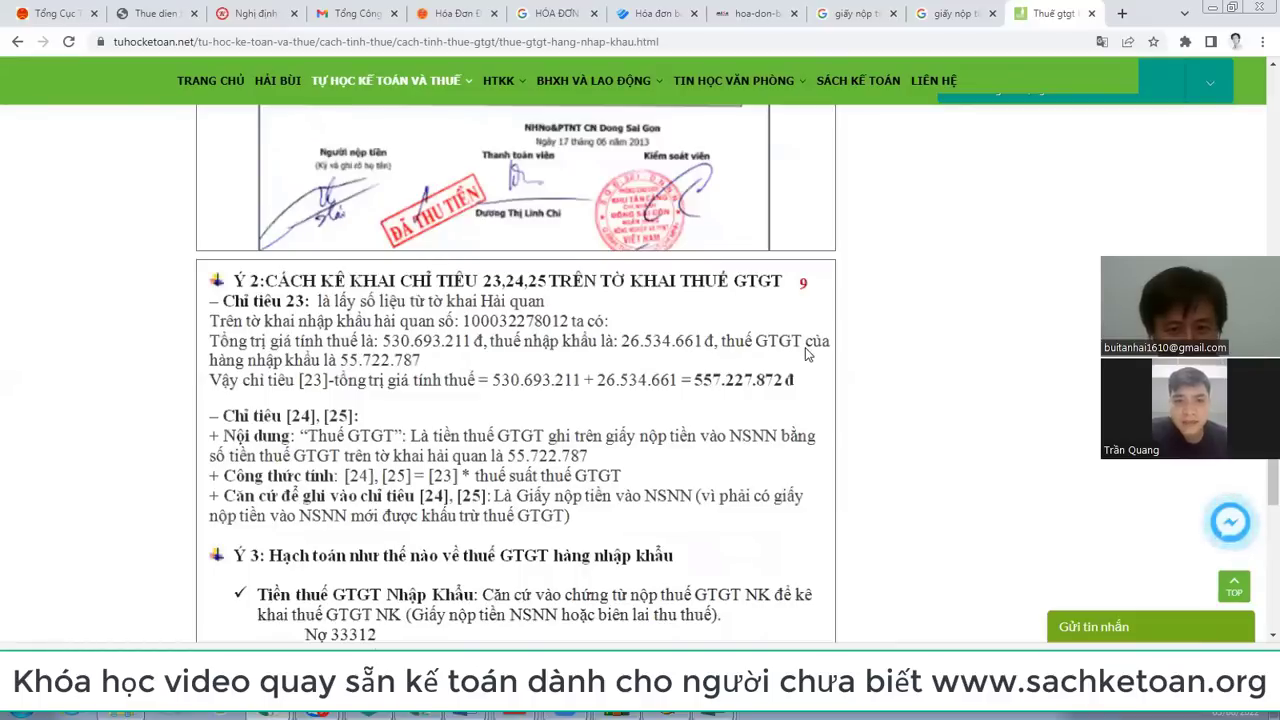
# Step: Scroll up and down through the article's import VAT payment slip to review it
pyautogui.scroll(3, 410, 370)
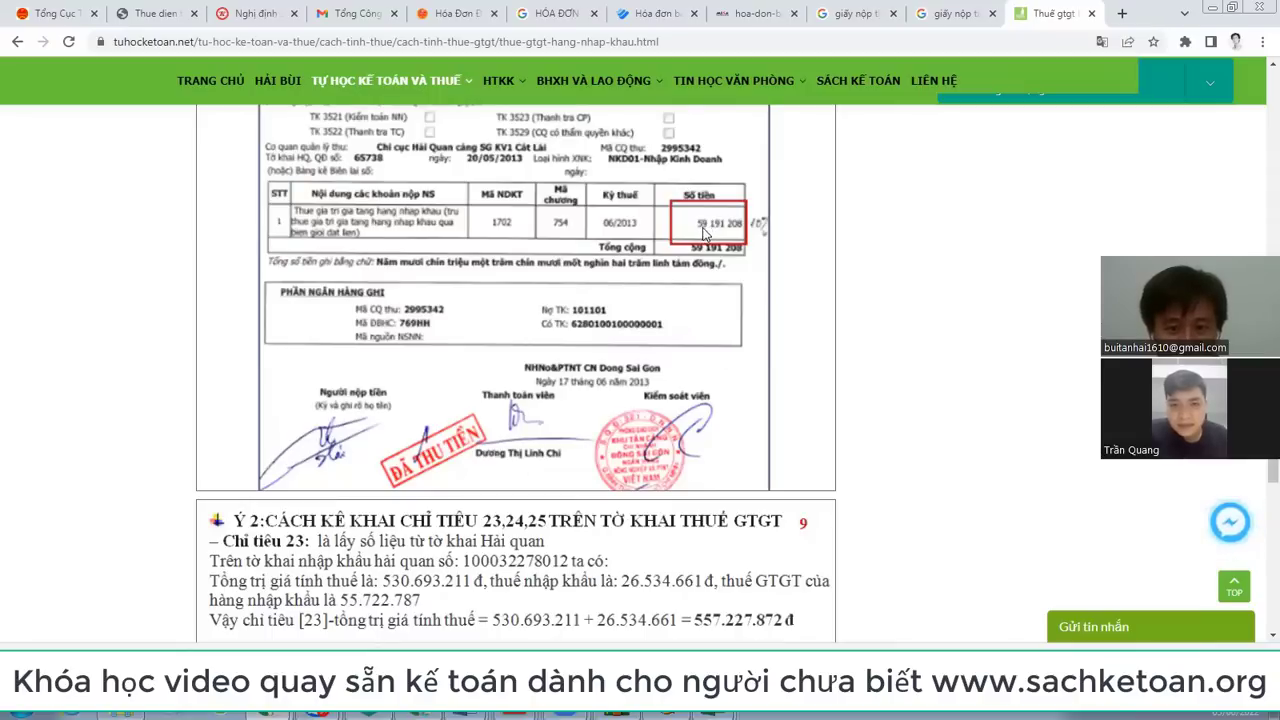
pyautogui.scroll(-2, 703, 233)
pyautogui.scroll(3, 686, 306)
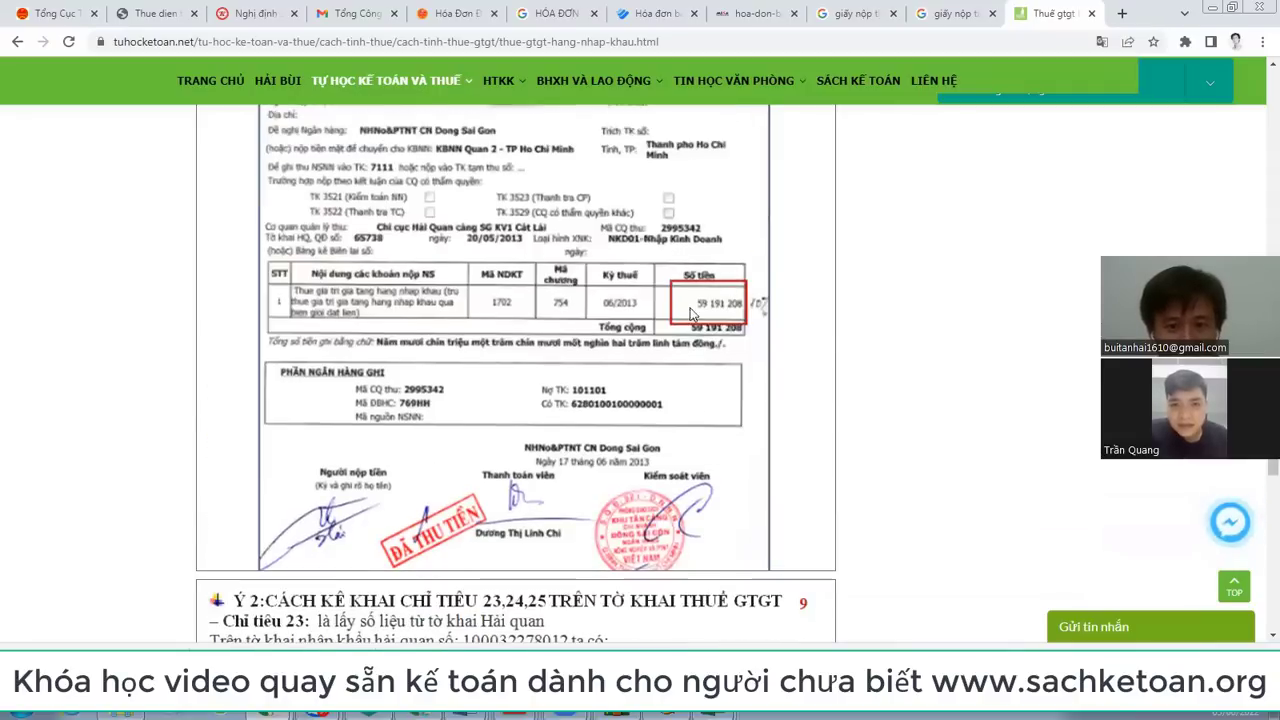
pyautogui.scroll(-2, 700, 300)
pyautogui.scroll(2, 703, 292)
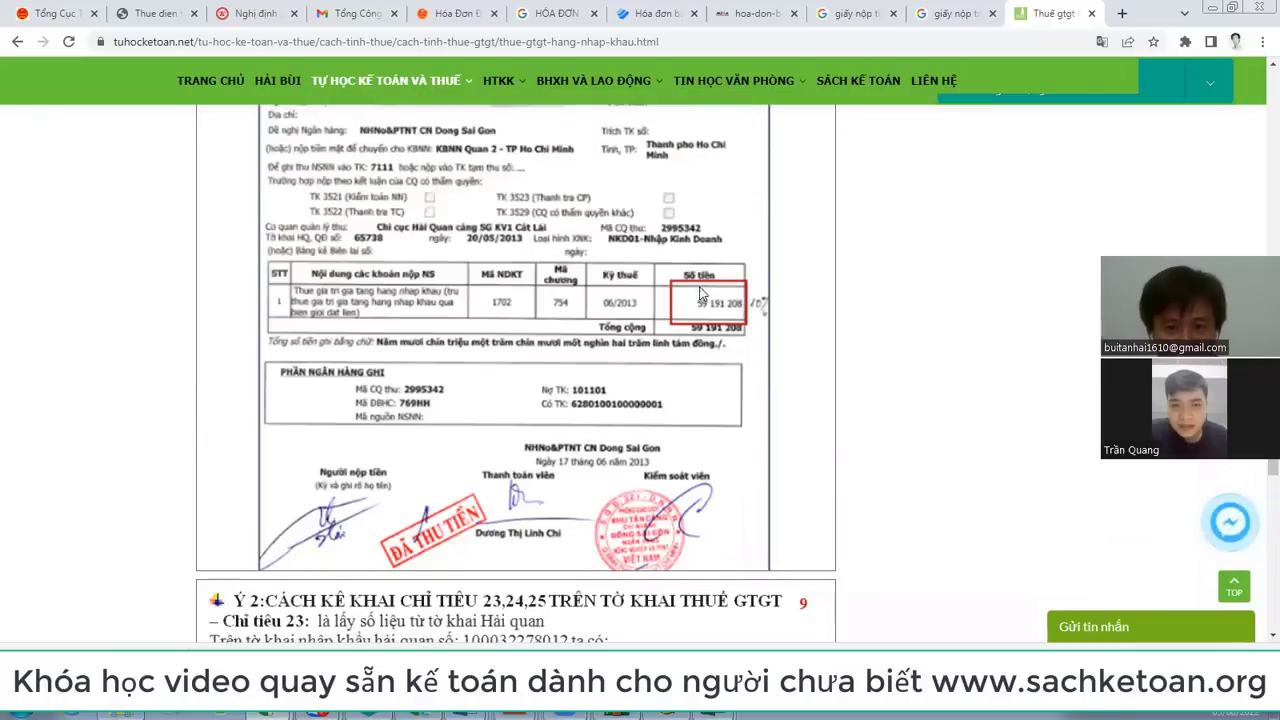
pyautogui.scroll(-3, 704, 405)
pyautogui.scroll(1, 727, 401)
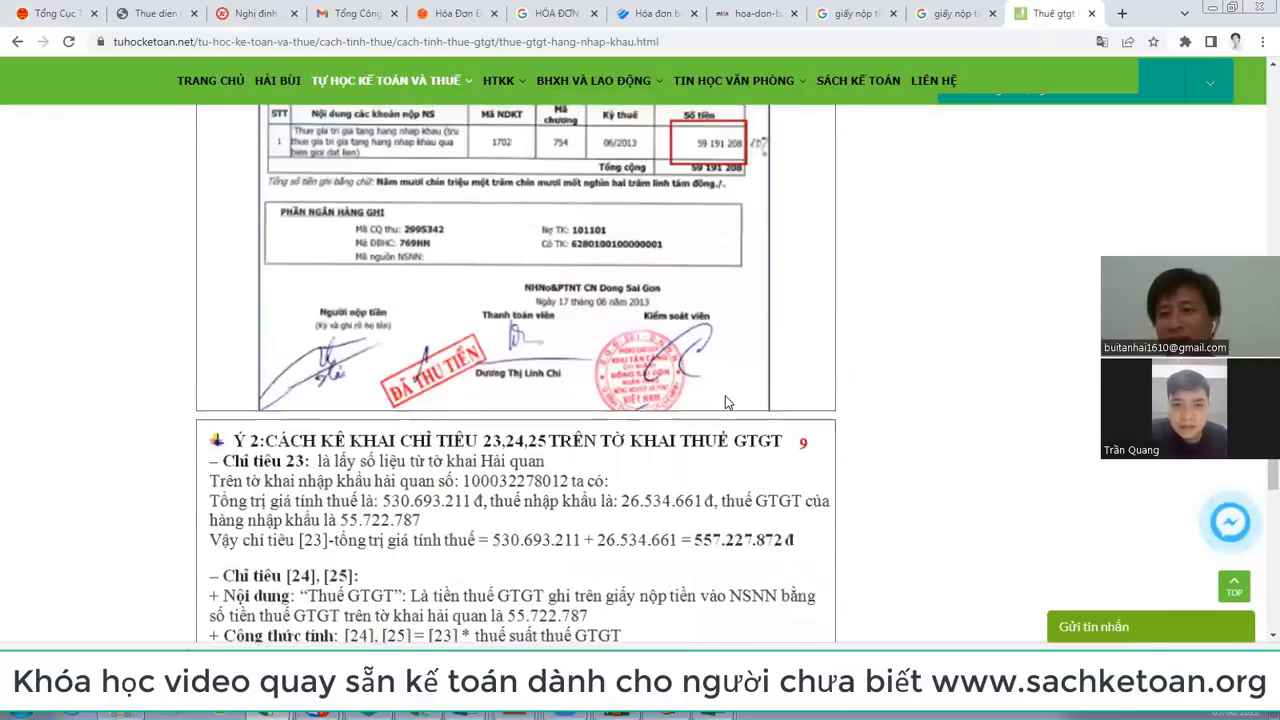
pyautogui.scroll(2, 725, 398)
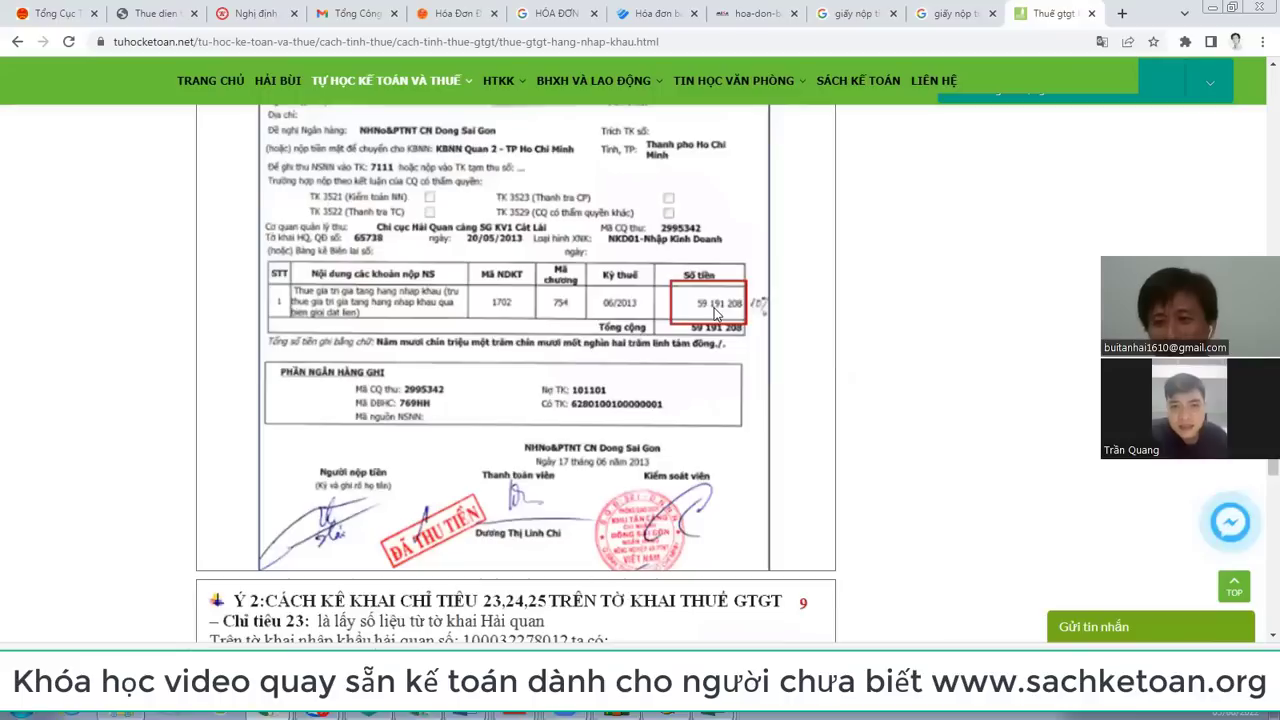
pyautogui.scroll(-4, 715, 313)
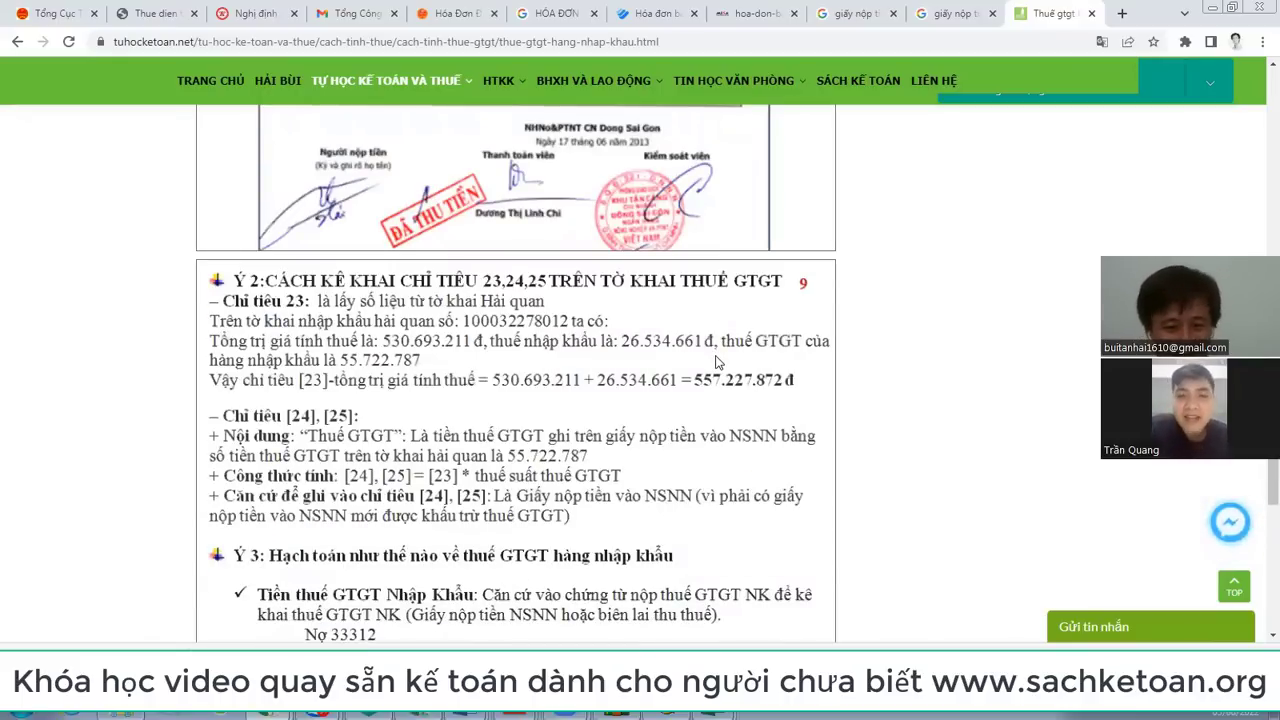
pyautogui.scroll(-2, 720, 400)
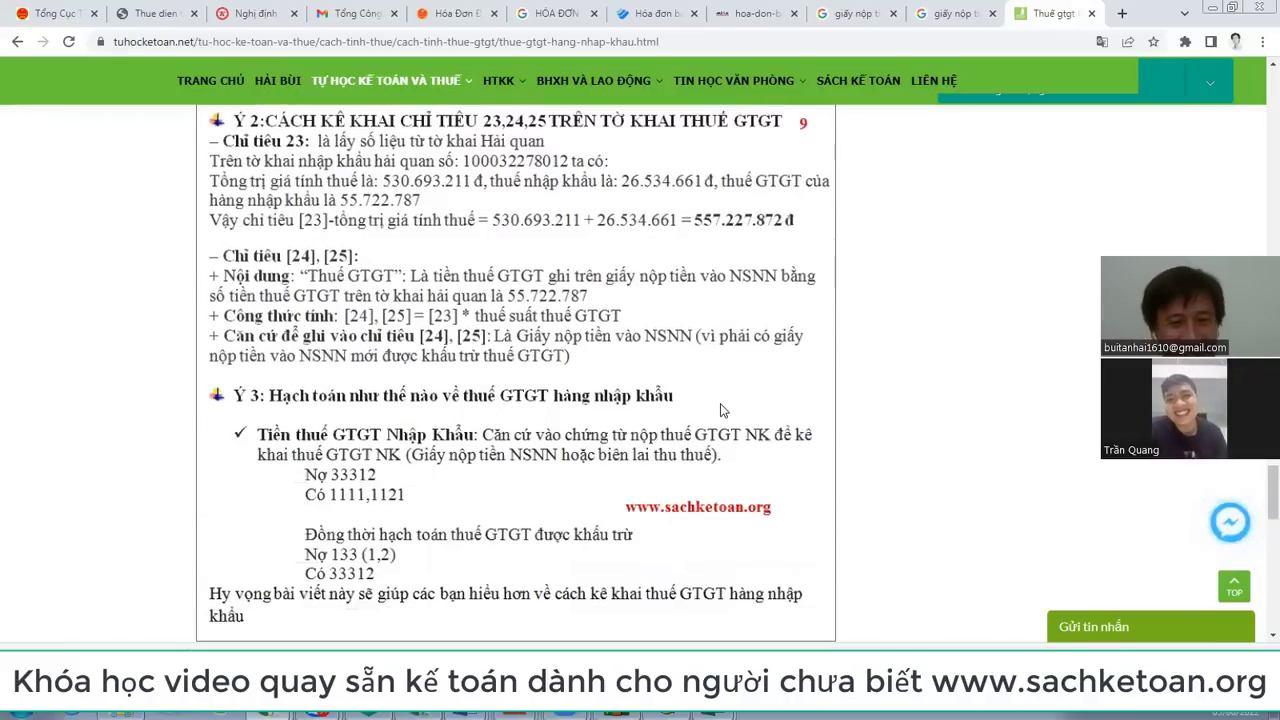
pyautogui.scroll(6, 722, 410)
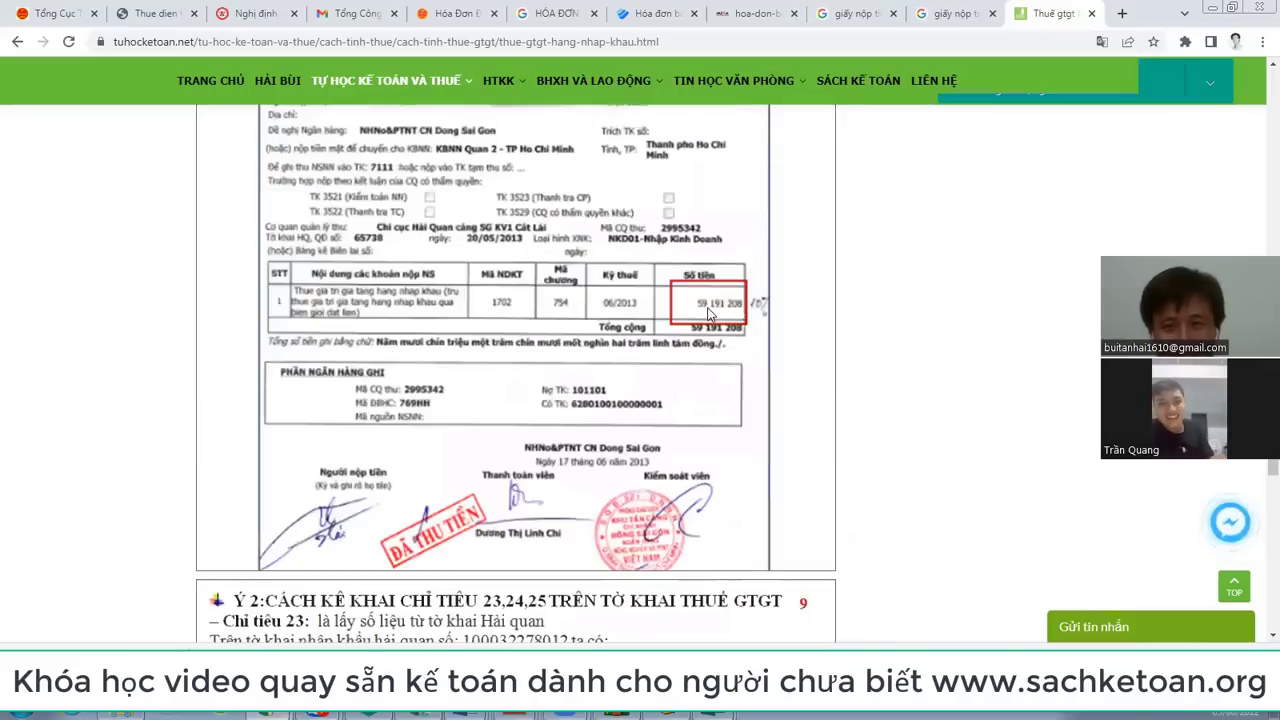
pyautogui.scroll(-3, 708, 313)
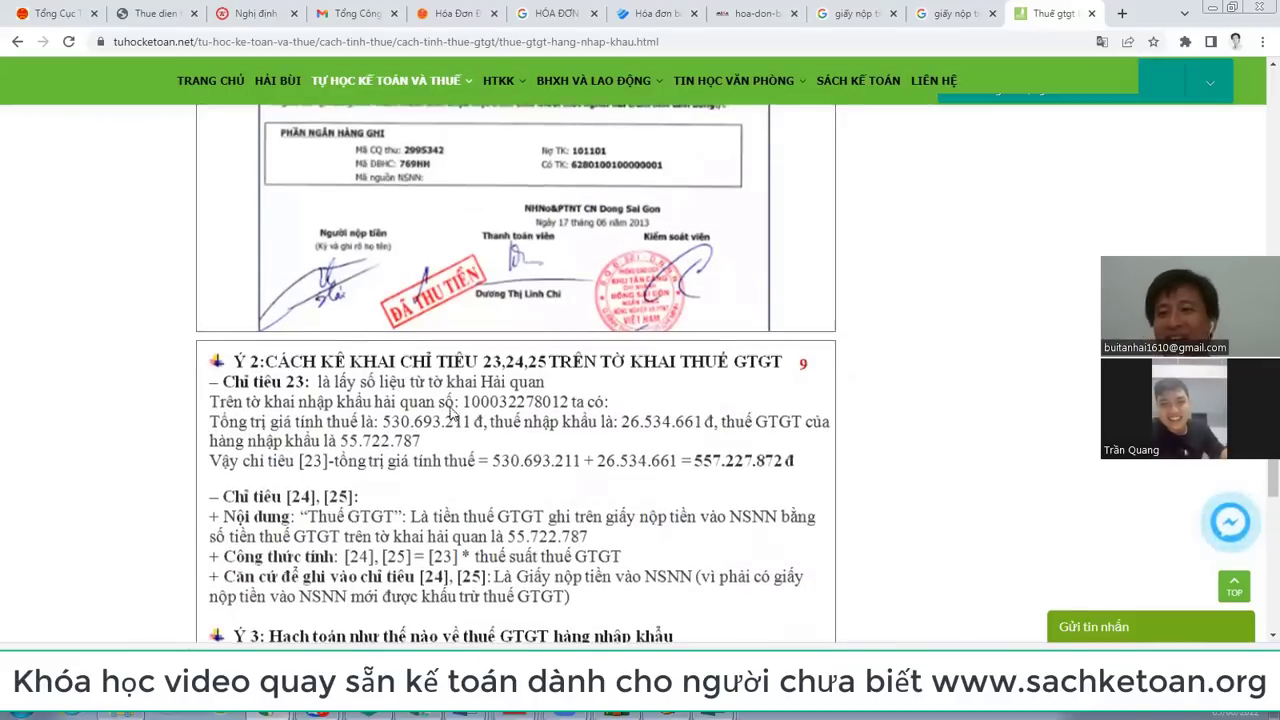
pyautogui.scroll(4, 688, 365)
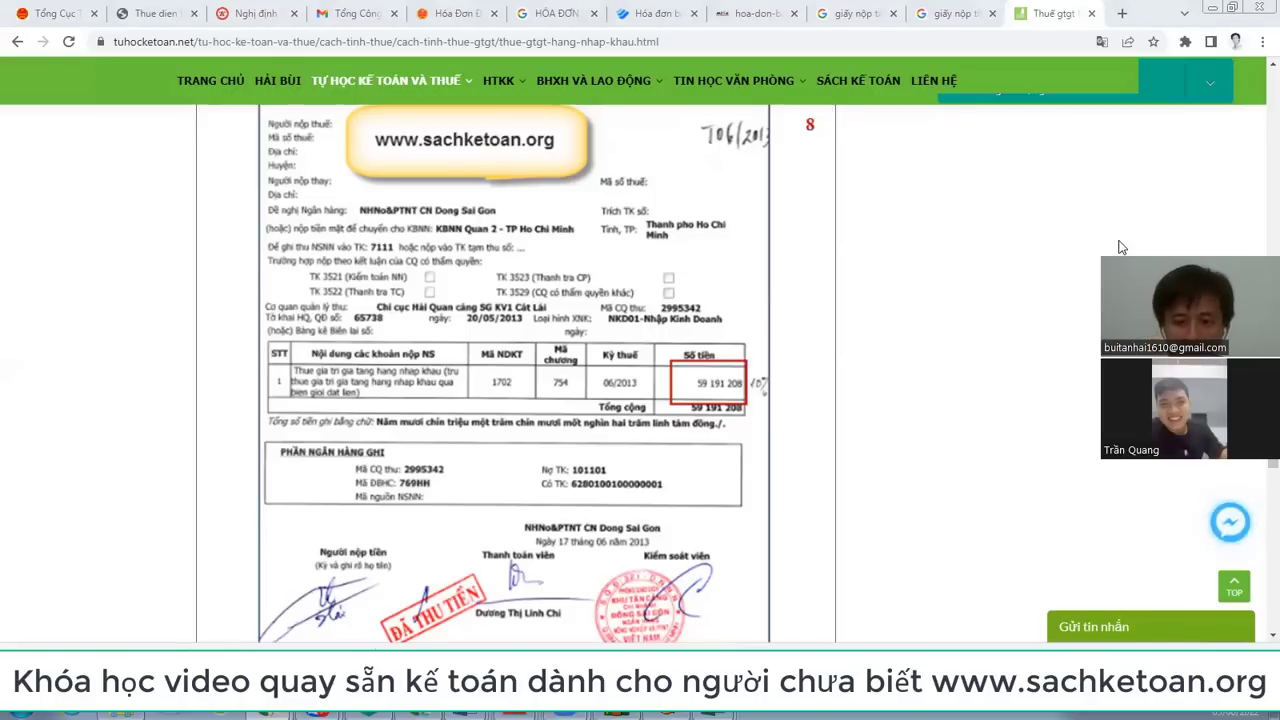
# Step: Return to the Bang ke mua vao workbook and select the notes listing the source document types
pyautogui.moveTo(318, 714)
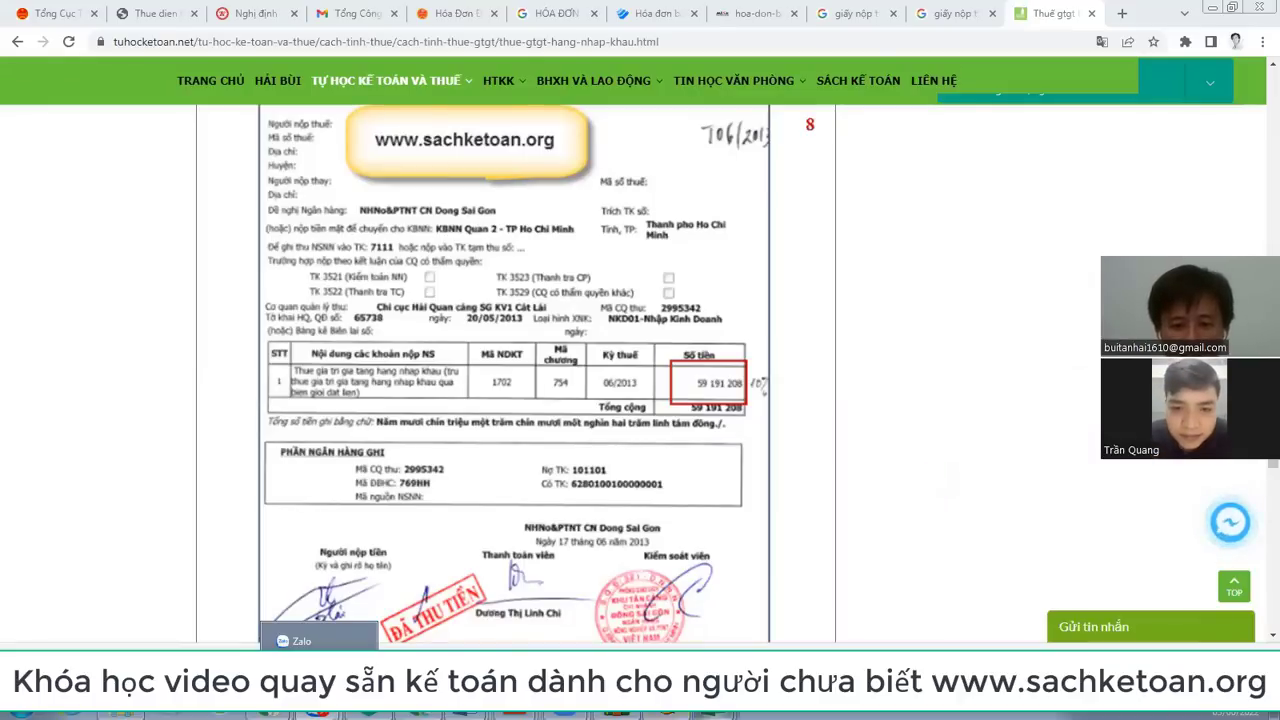
pyautogui.click(700, 716)
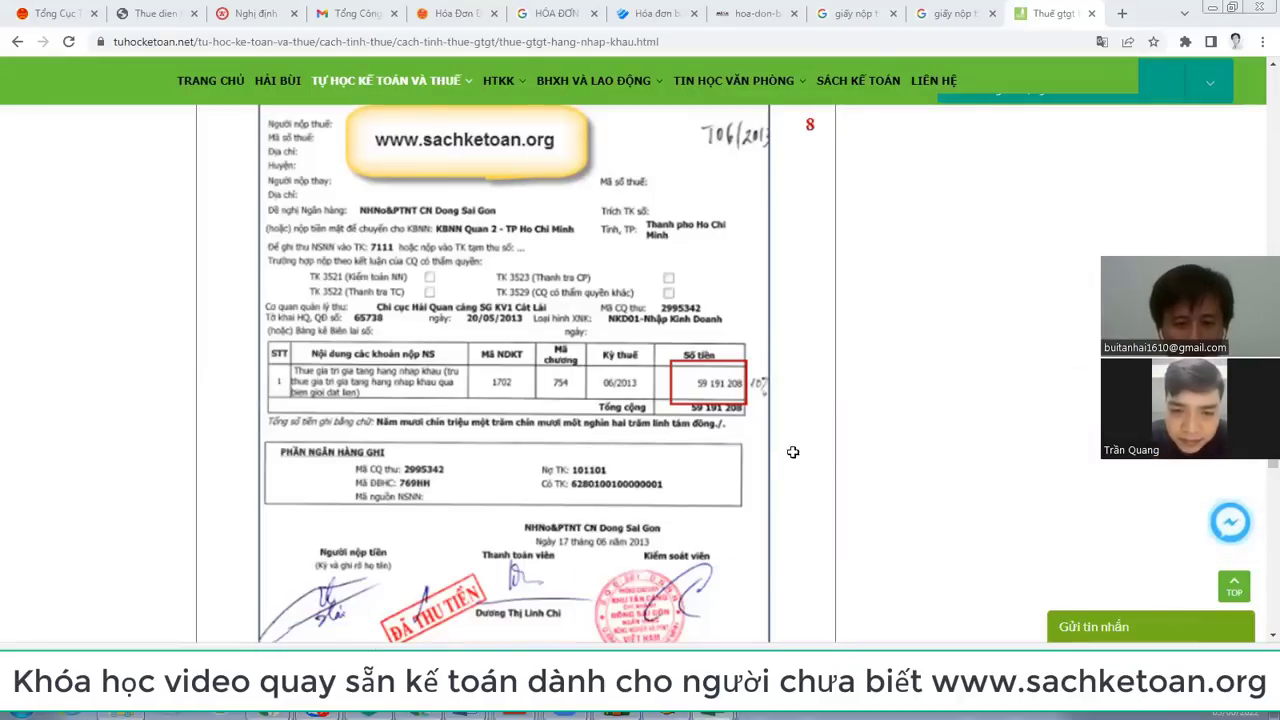
pyautogui.scroll(-6, 447, 541)
pyautogui.moveTo(205, 491); pyautogui.dragTo(440, 522)
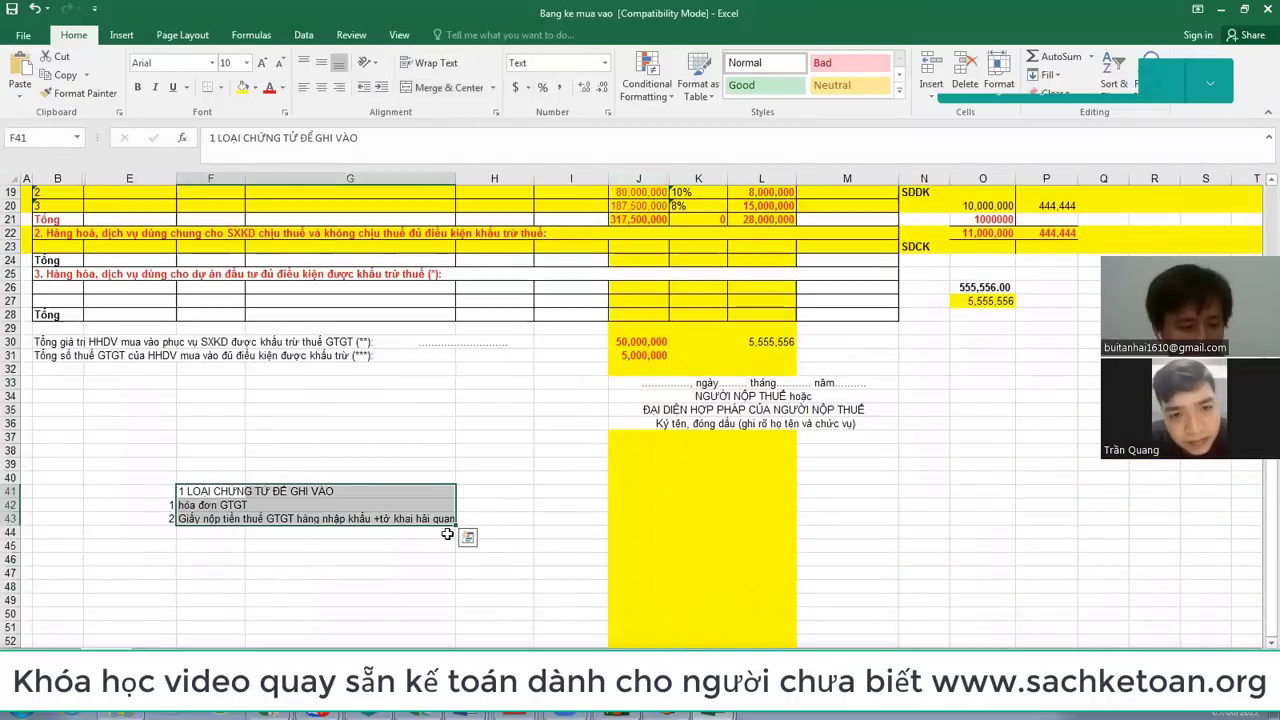
pyautogui.scroll(2, 453, 534)
pyautogui.click(265, 517)
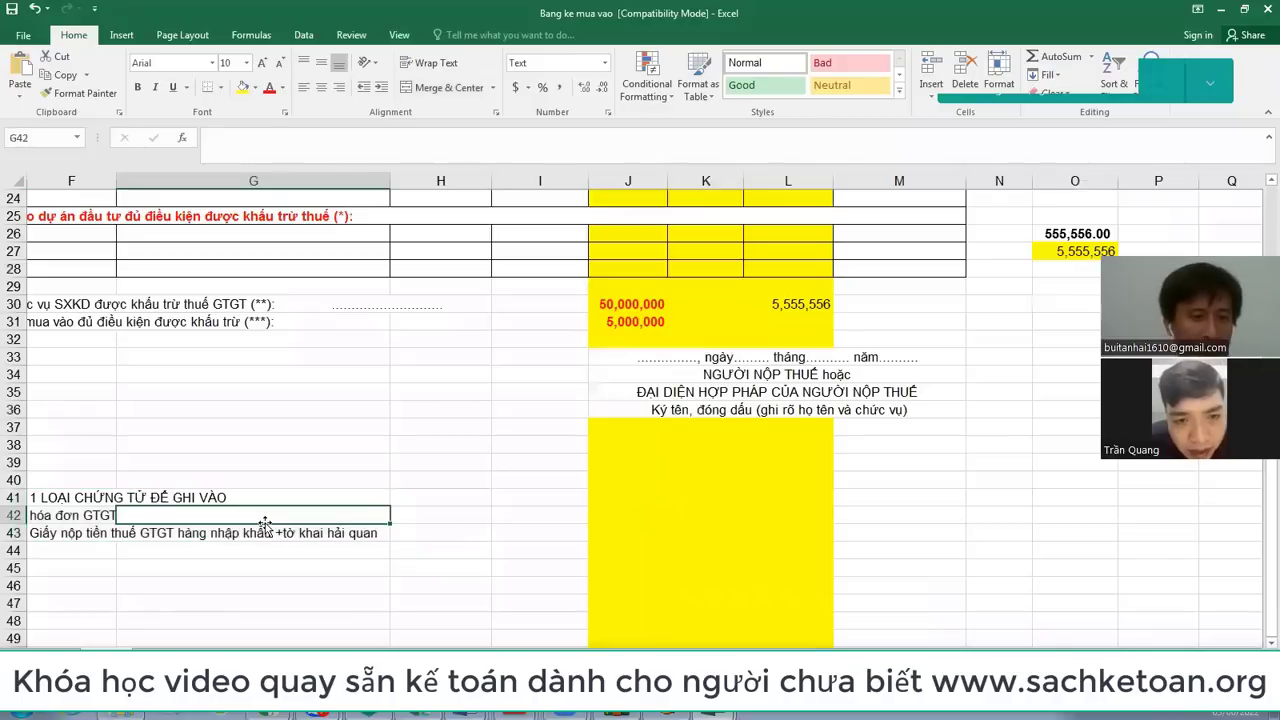
pyautogui.hscroll(-3, 265, 520)
pyautogui.click(265, 519)
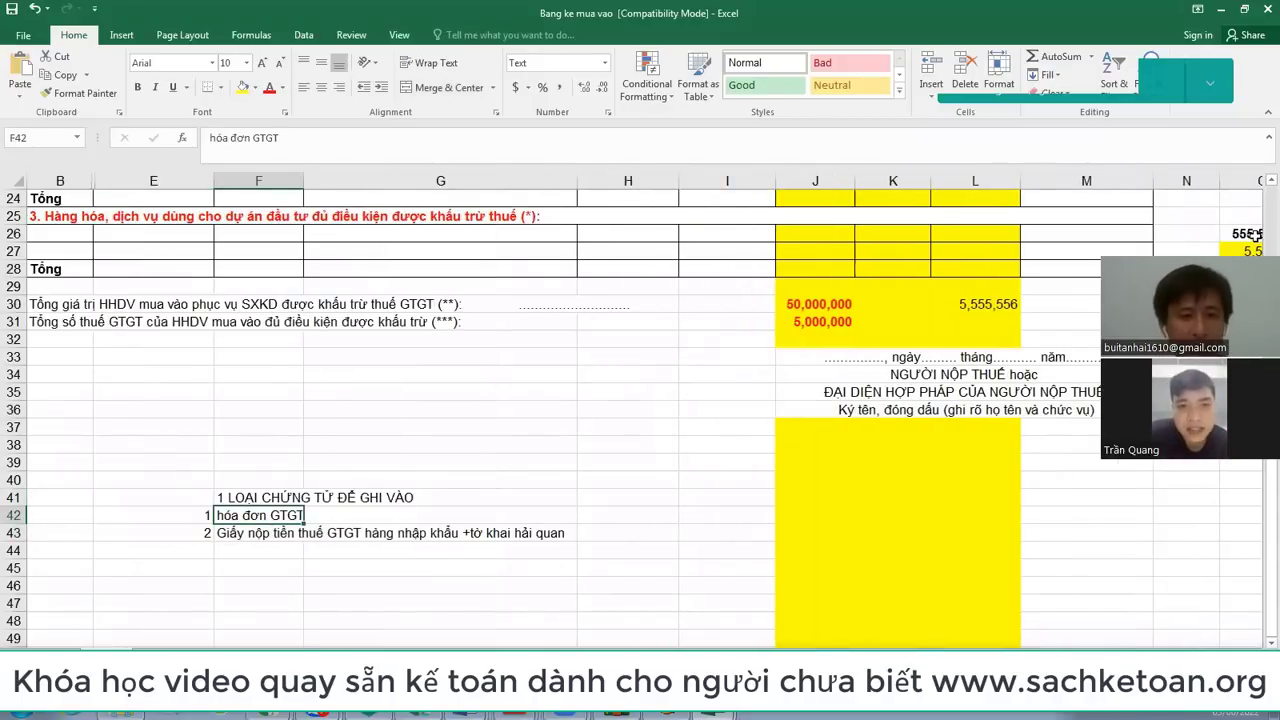
pyautogui.click(260, 533)
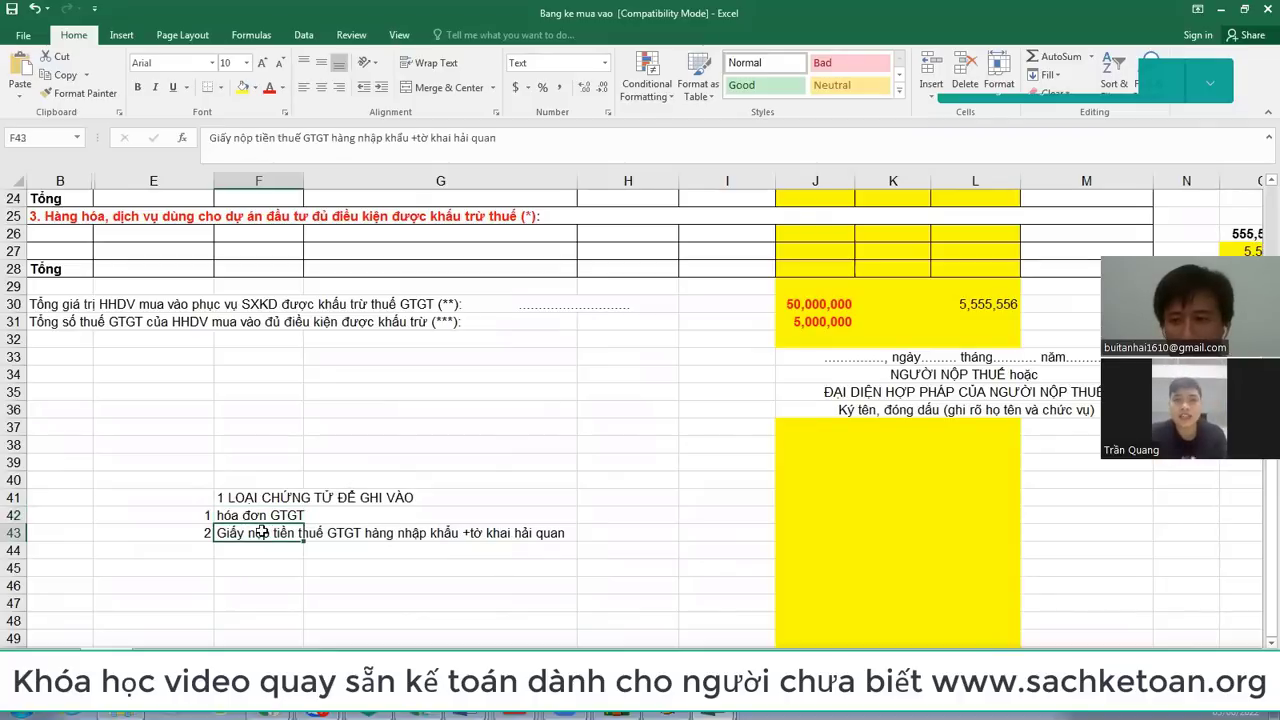
pyautogui.scroll(2, 262, 530)
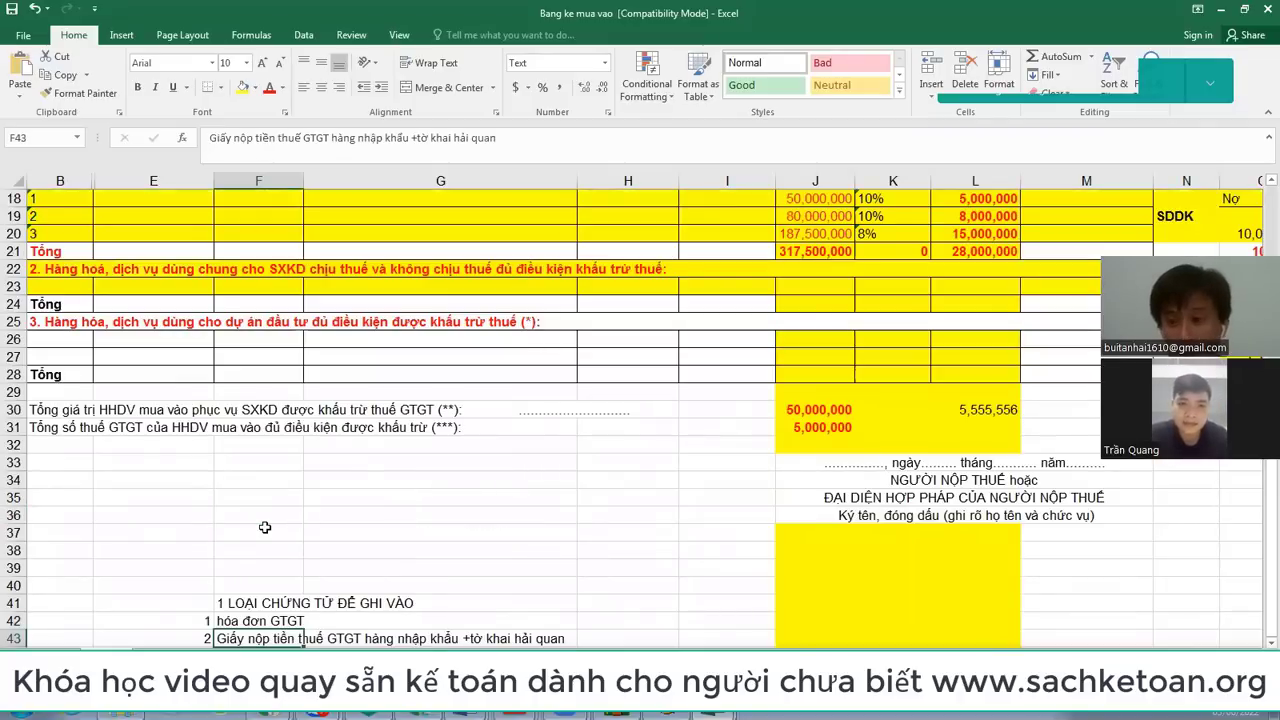
pyautogui.scroll(2, 265, 527)
pyautogui.scroll(1, 265, 527)
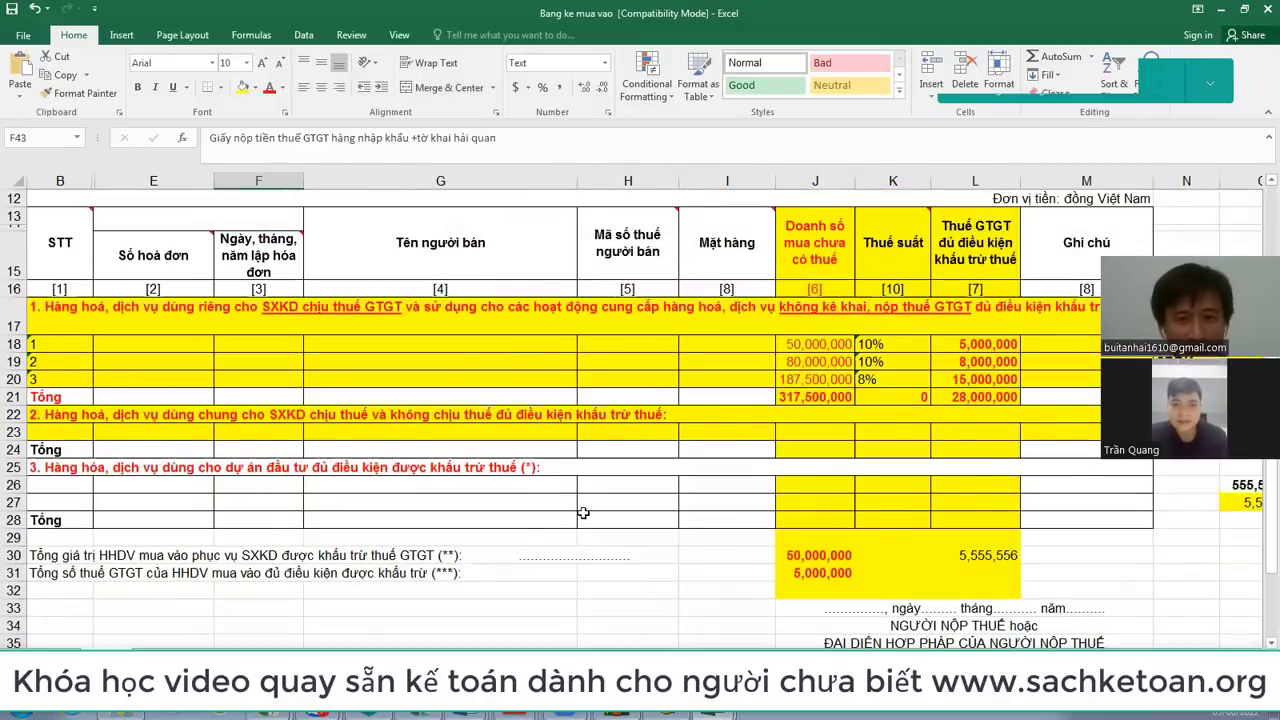
pyautogui.scroll(4, 583, 513)
pyautogui.scroll(-3, 825, 400)
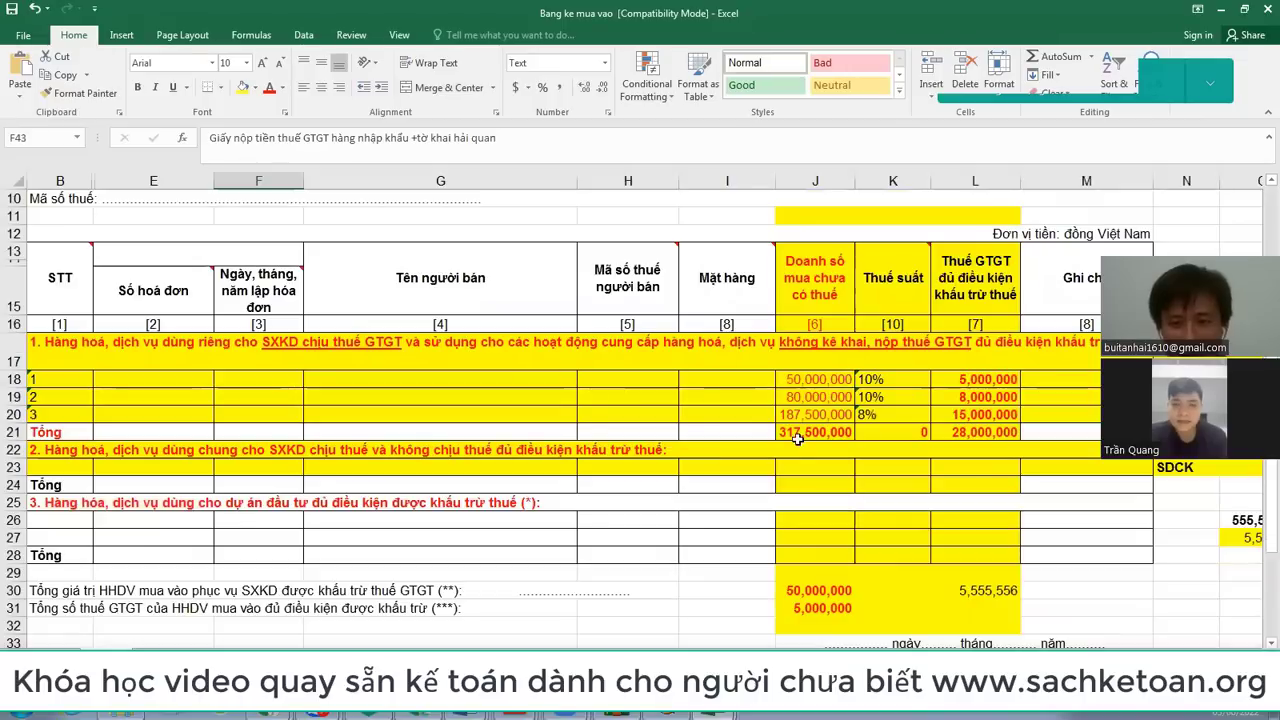
pyautogui.click(810, 432)
pyautogui.click(985, 432)
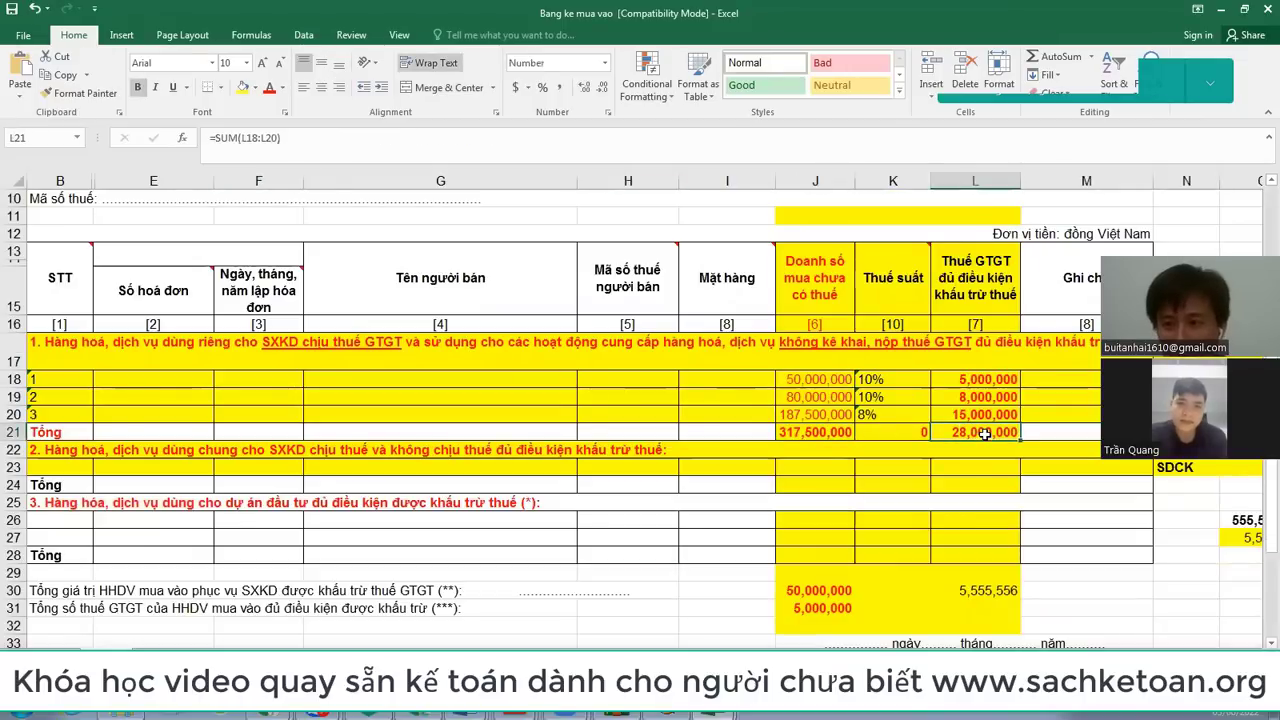
pyautogui.click(16, 432)
# Step: Insert a blank row 21 and enter a purchase value of 100,000,000 in J21
pyautogui.rightClick(16, 432)
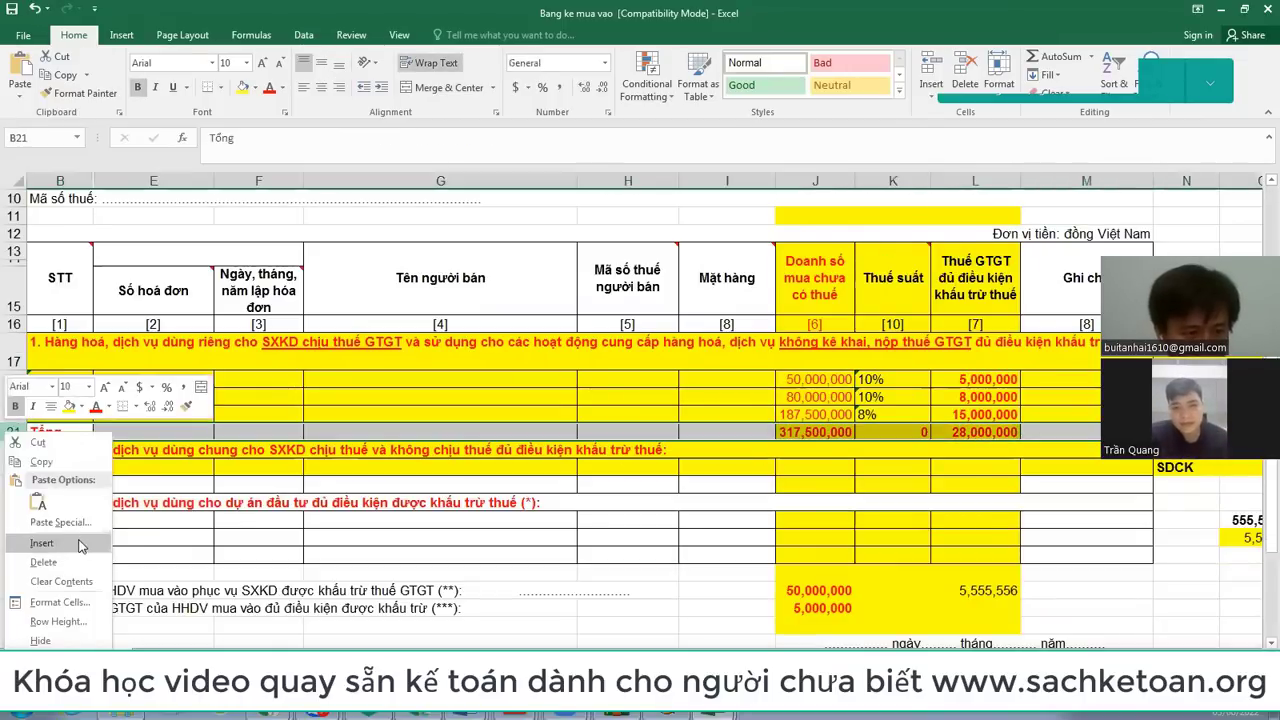
pyautogui.click(79, 540)
pyautogui.click(812, 432)
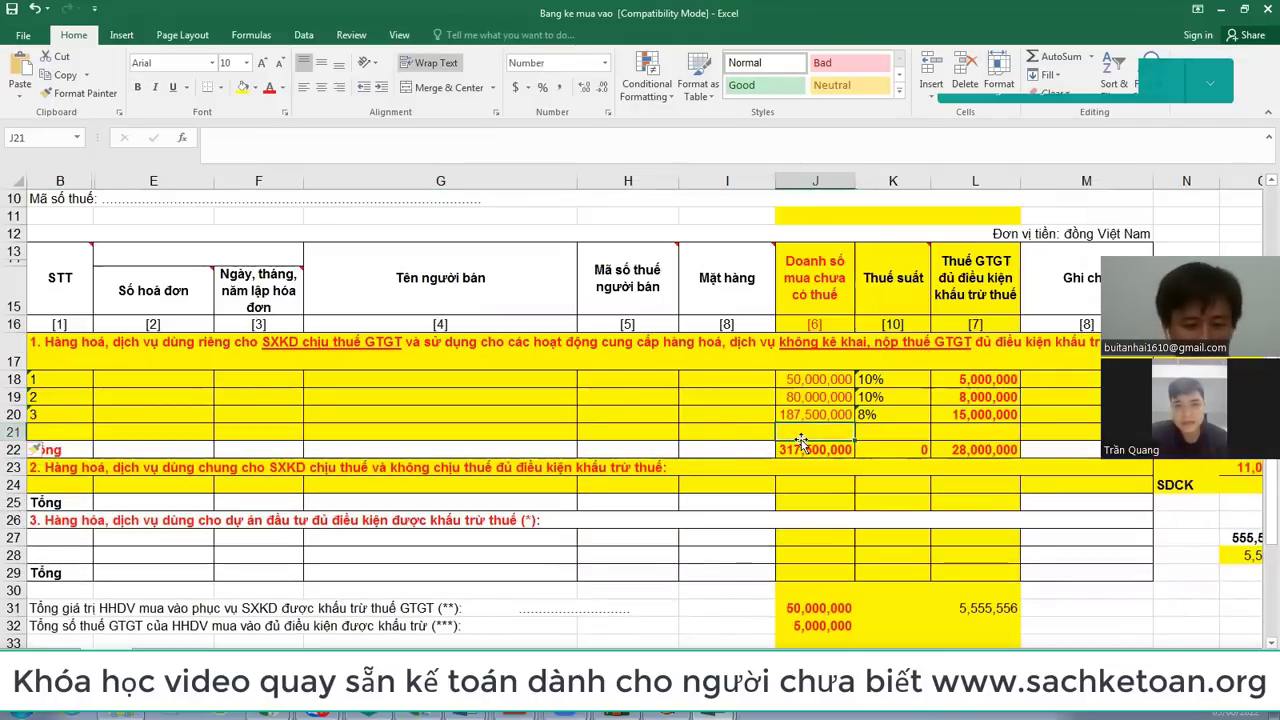
pyautogui.write('10000000')
pyautogui.press('Return')
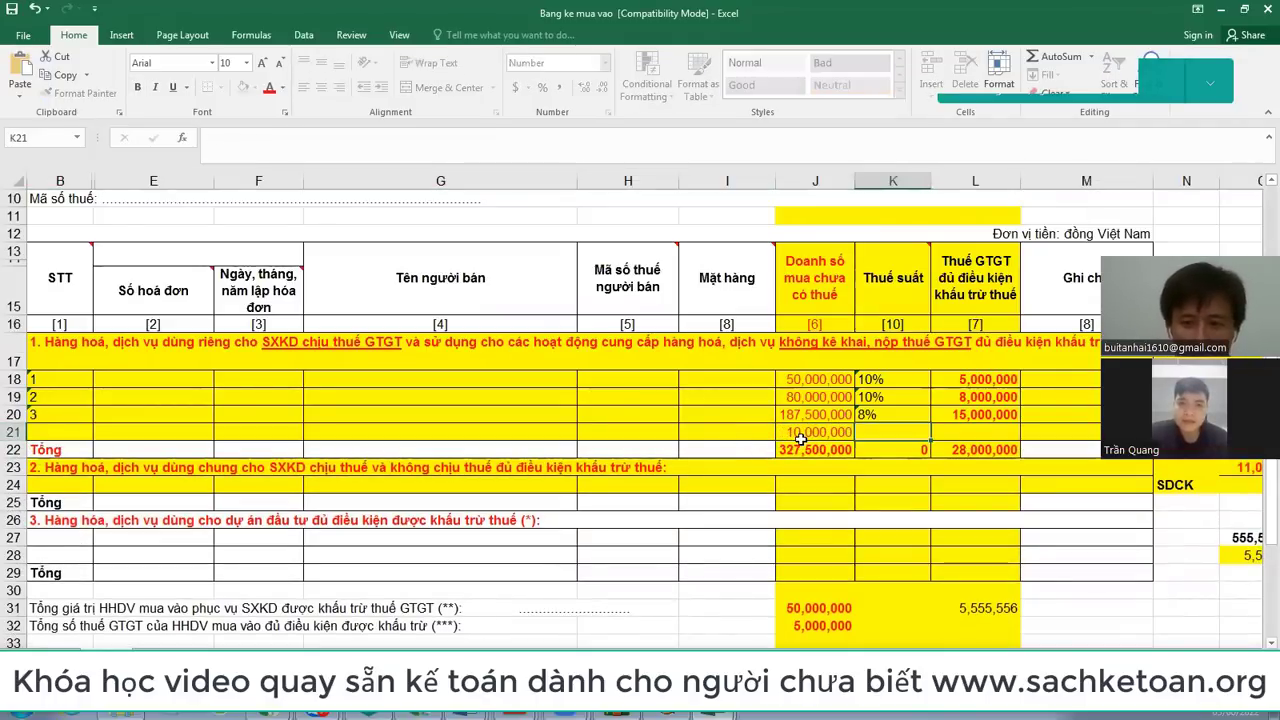
pyautogui.click(800, 434)
pyautogui.write('100000000')
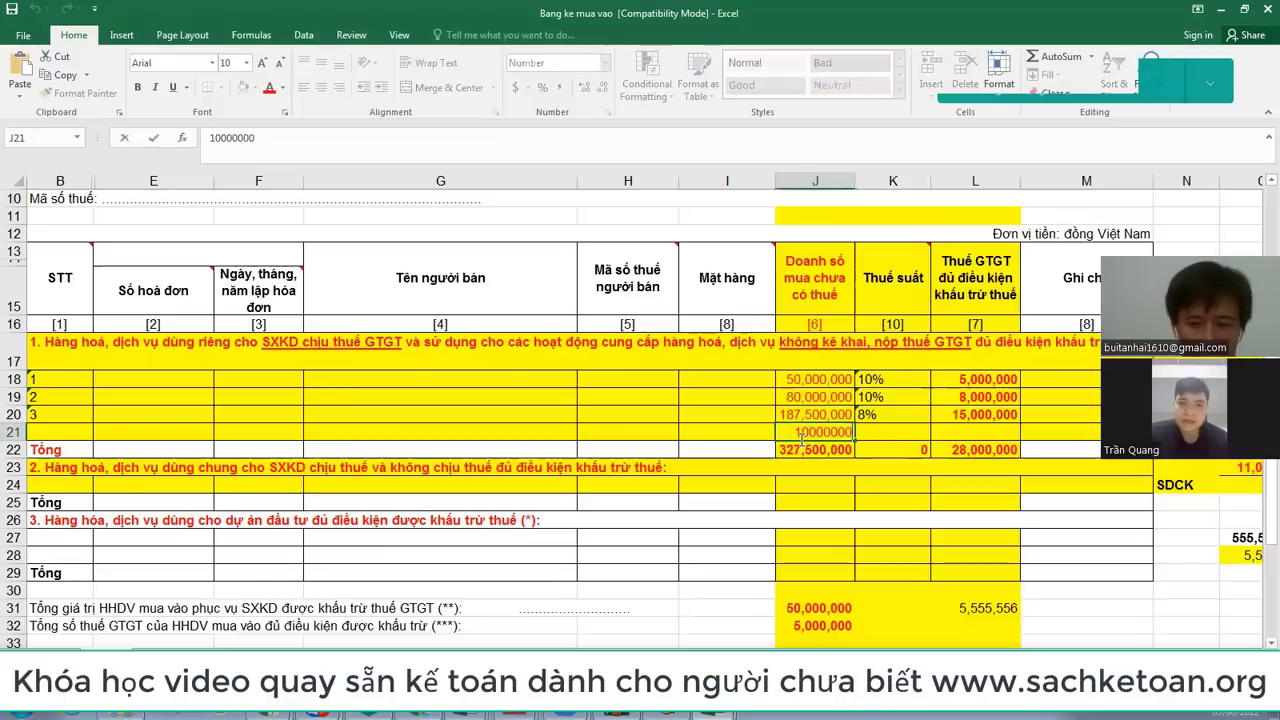
pyautogui.press('Tab')
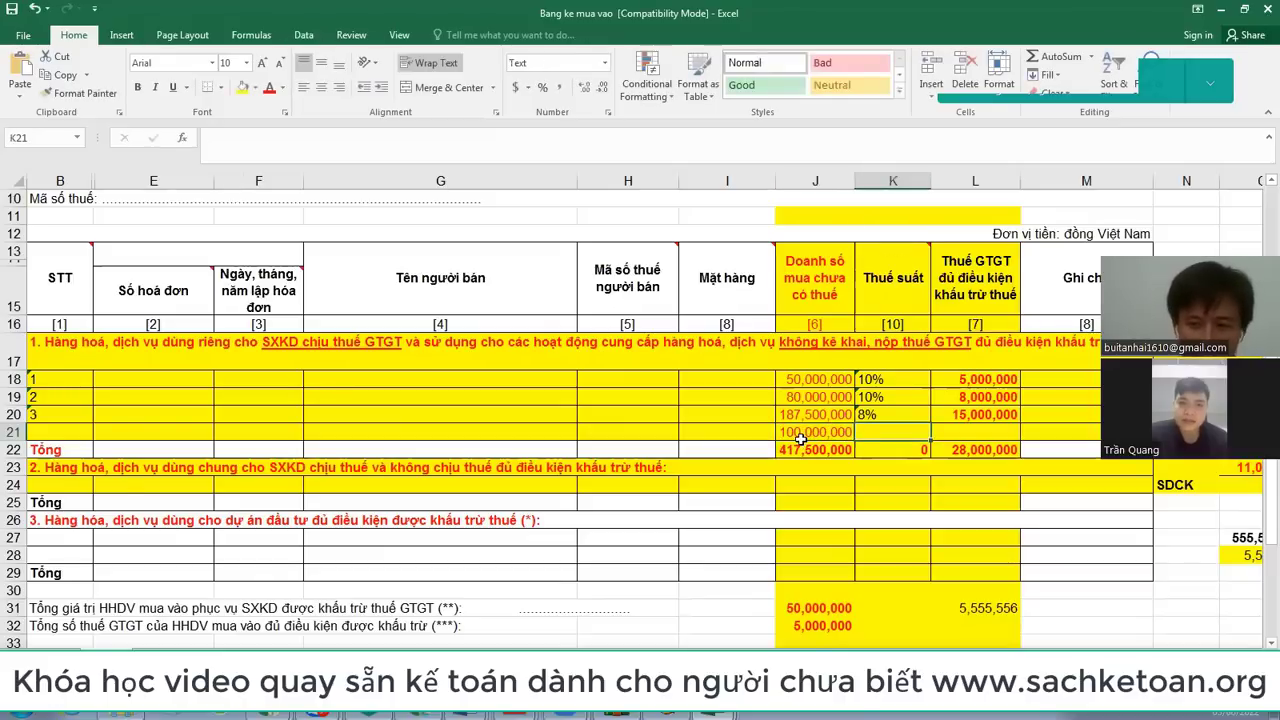
# Step: Give the new purchase line a 10% tax rate and 10,000,000 VAT
pyautogui.write('`')
pyautogui.press('Escape')
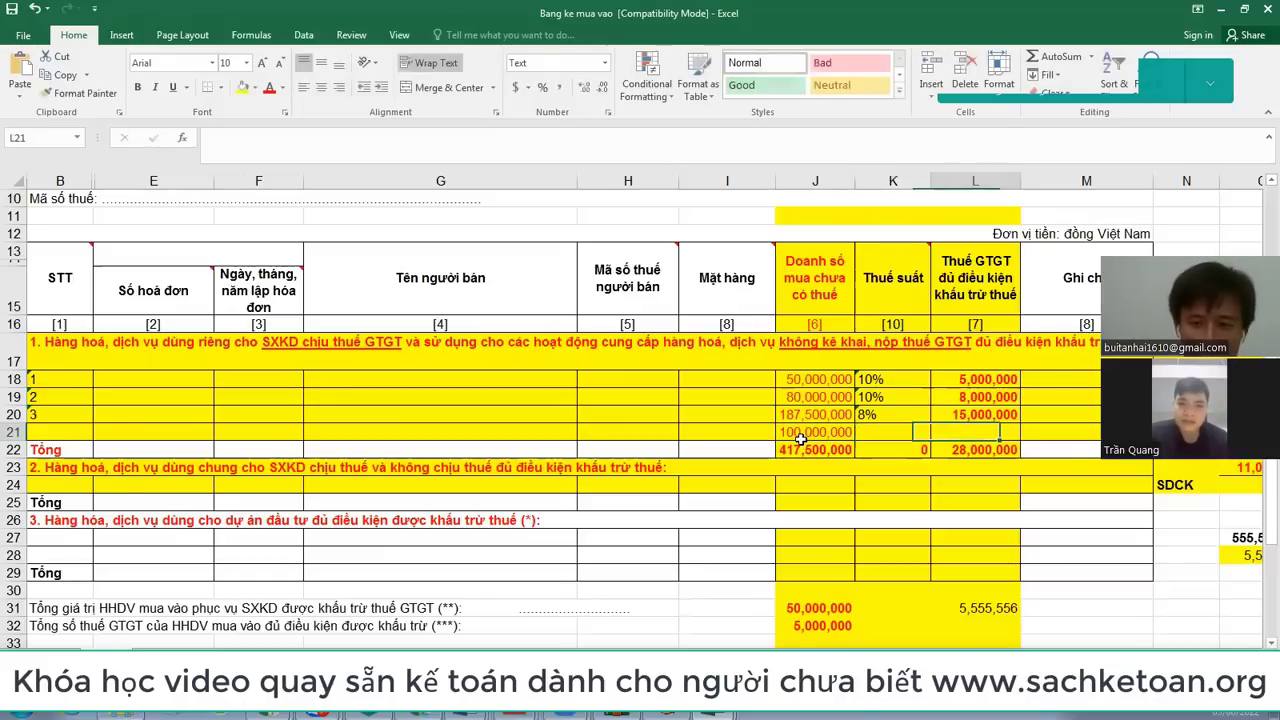
pyautogui.click(801, 436)
pyautogui.press('Tab')
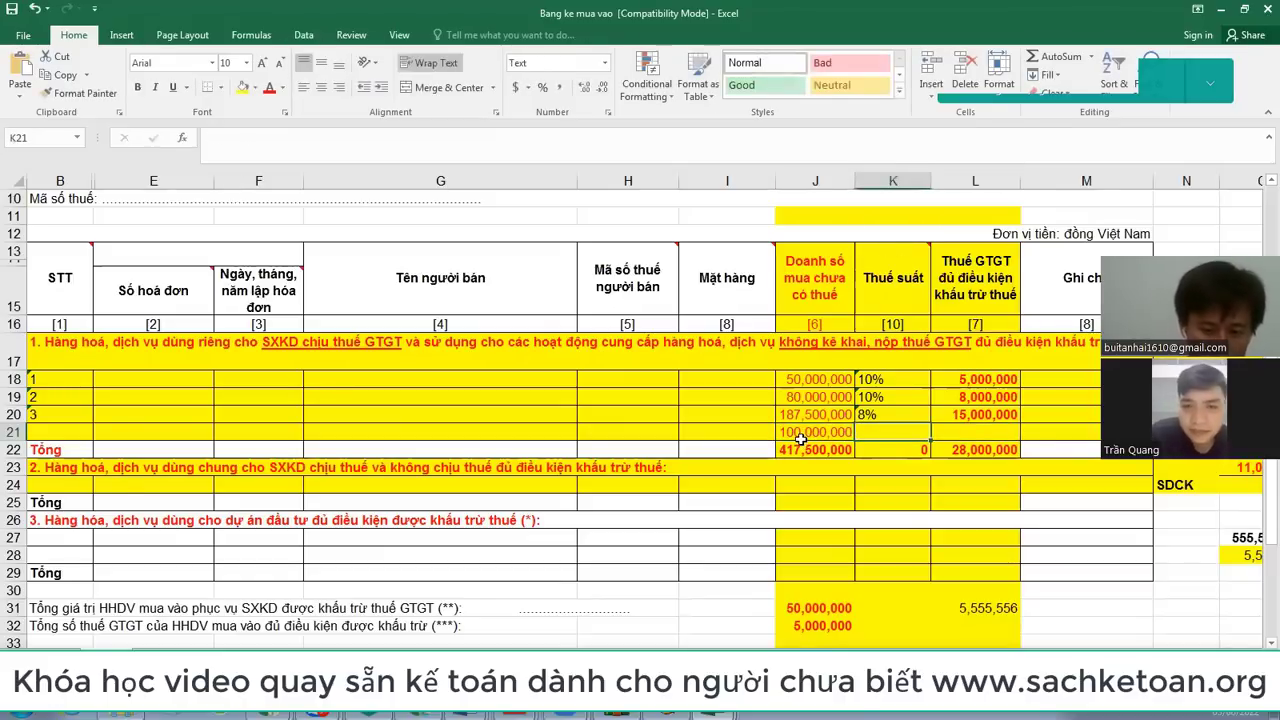
pyautogui.write('10%')
pyautogui.press('Tab')
pyautogui.write('1')
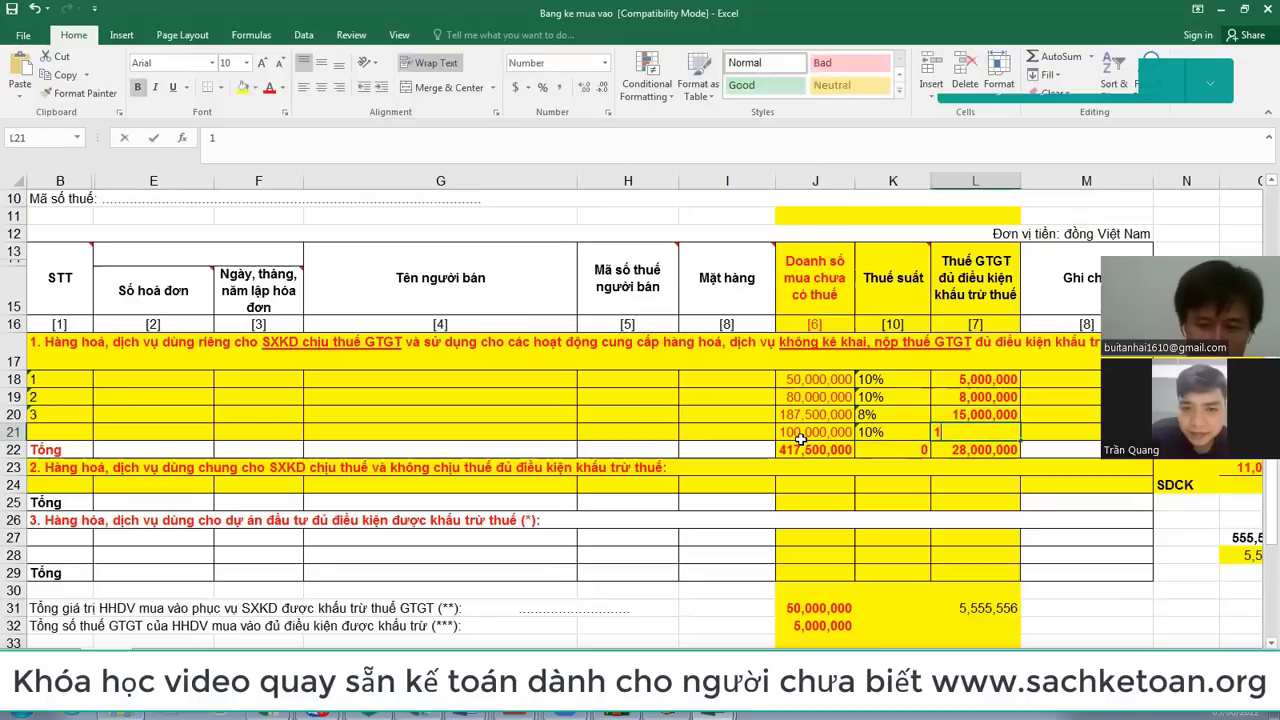
pyautogui.write('00')
pyautogui.write('00000')
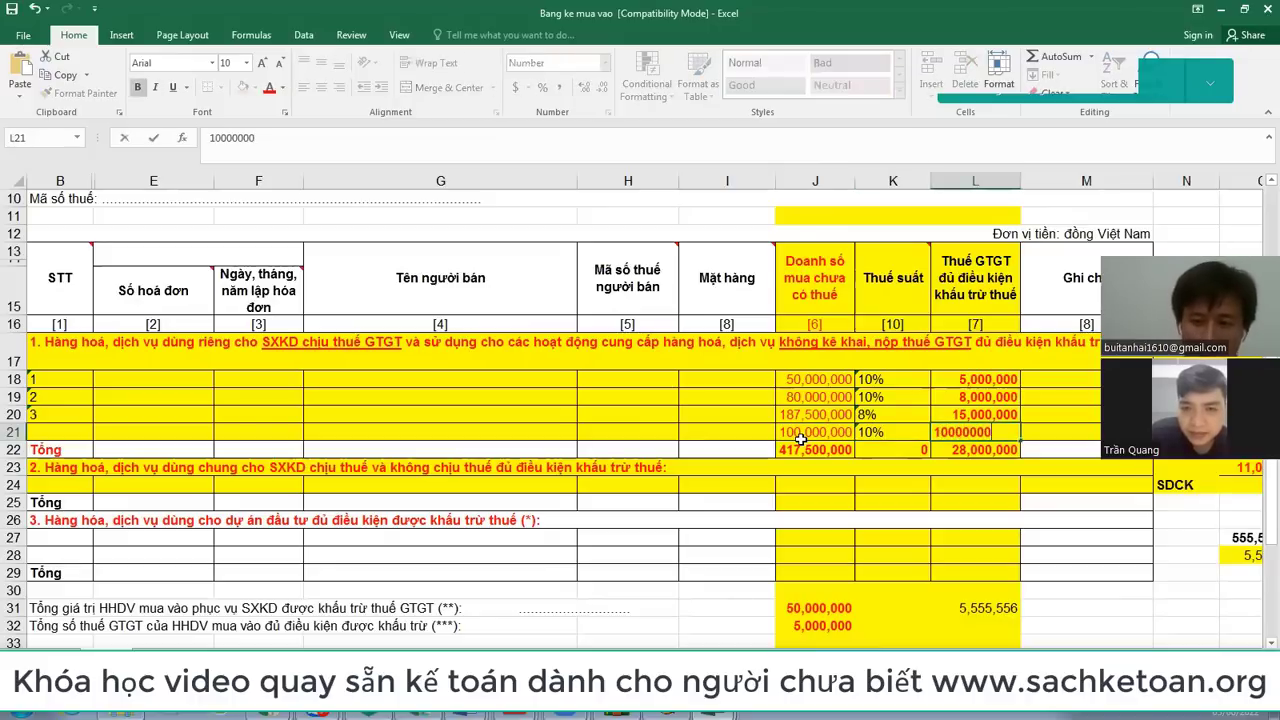
pyautogui.press('Return')
# Step: Copy the J22 sum formula into L22 so the VAT total reads 38,000,000
pyautogui.click(822, 452)
pyautogui.doubleClick(980, 452)
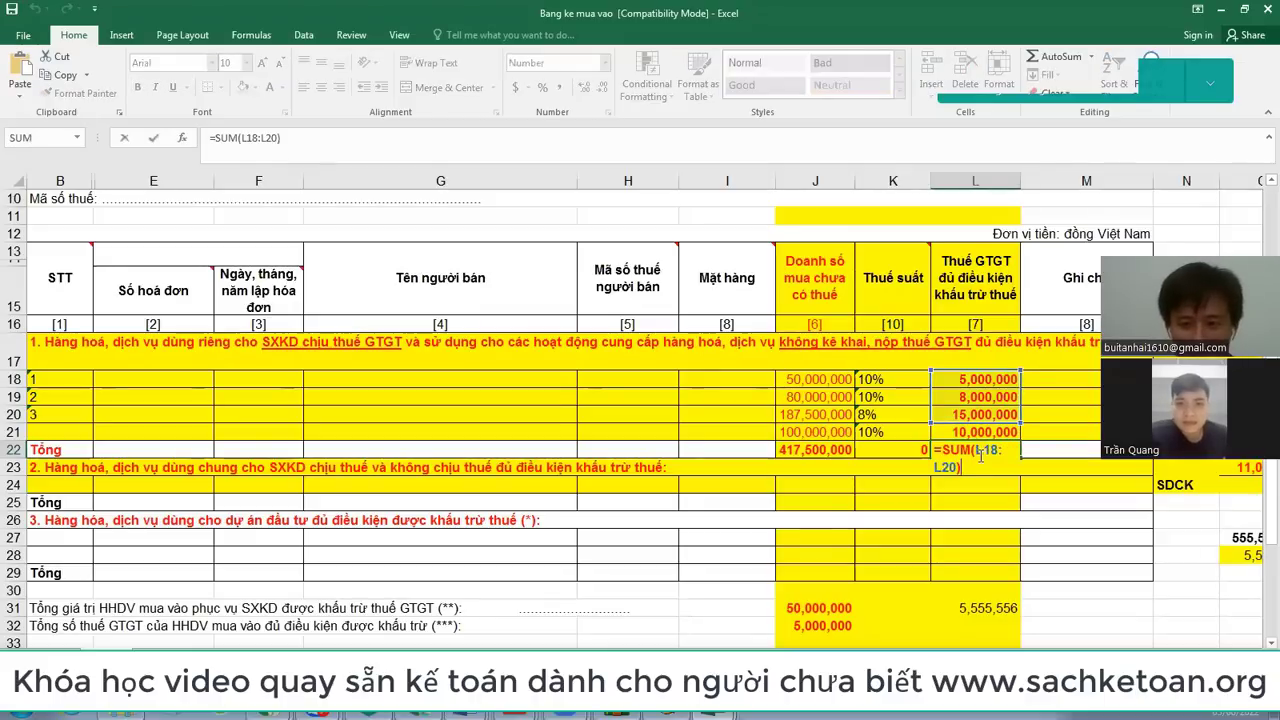
pyautogui.press('Return')
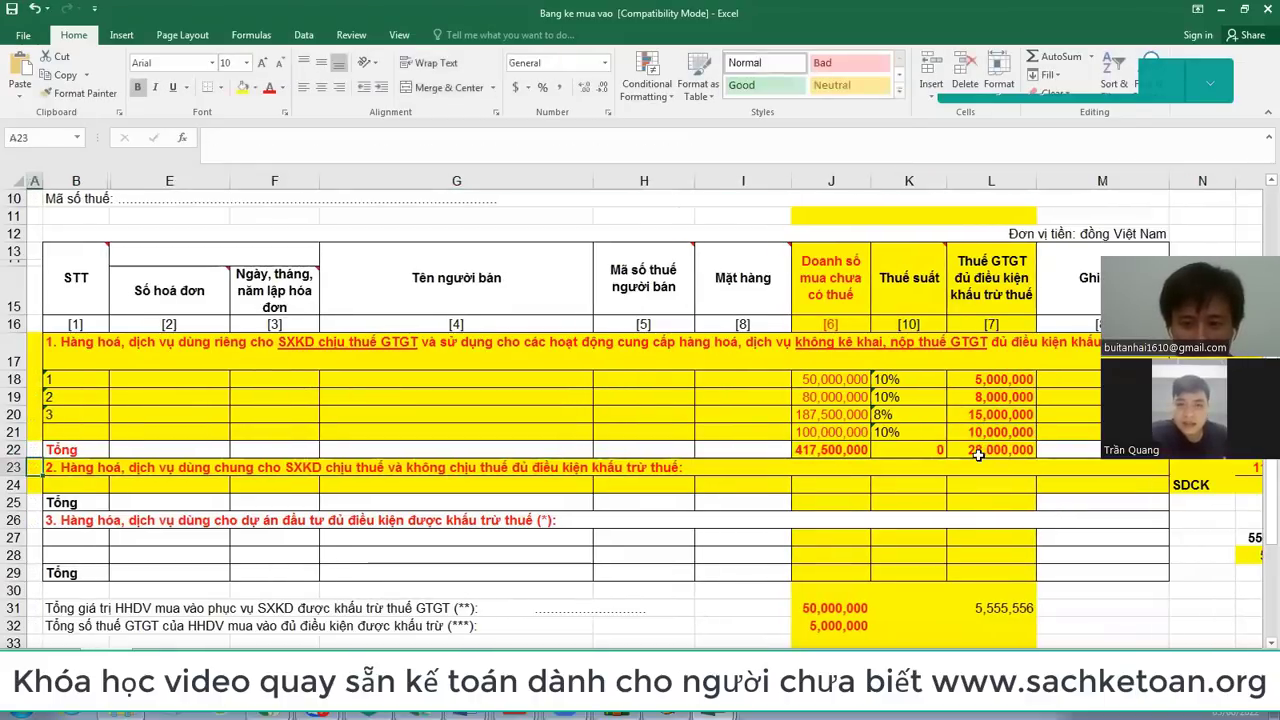
pyautogui.click(838, 453)
pyautogui.hotkey('ctrl', 'c')
pyautogui.press('Right')
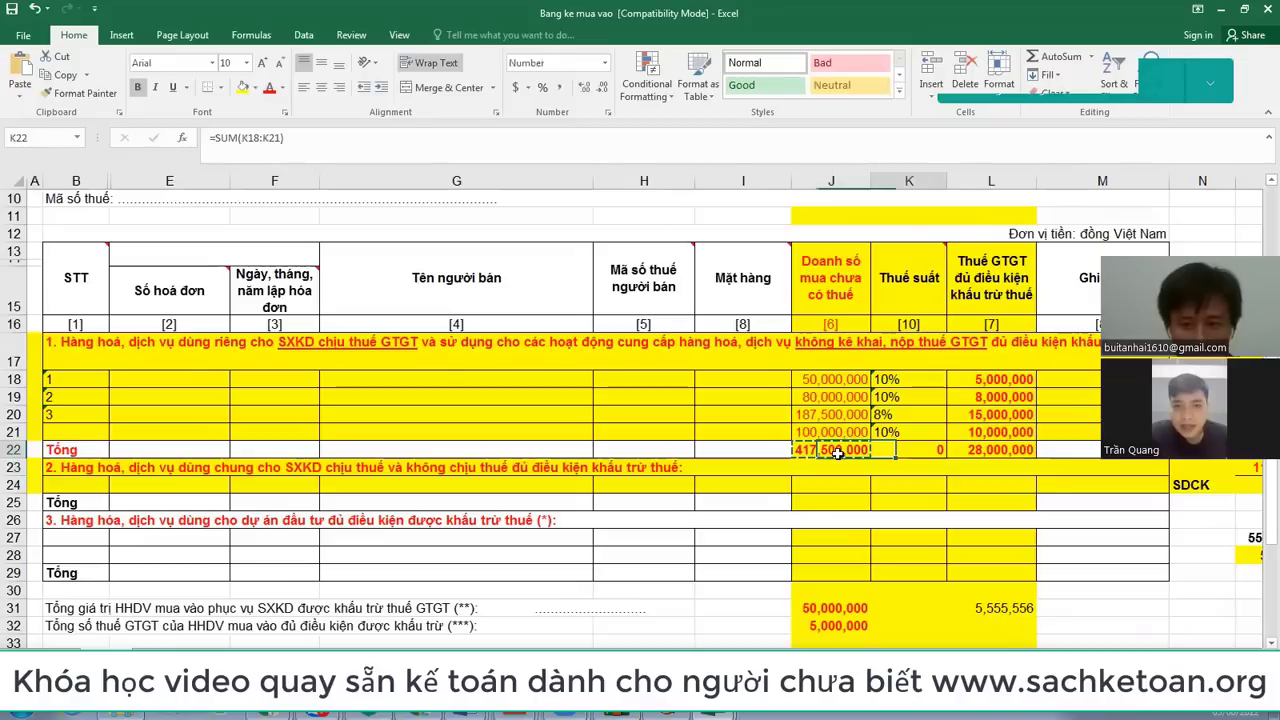
pyautogui.press('Right')
pyautogui.hotkey('ctrl', 'v')
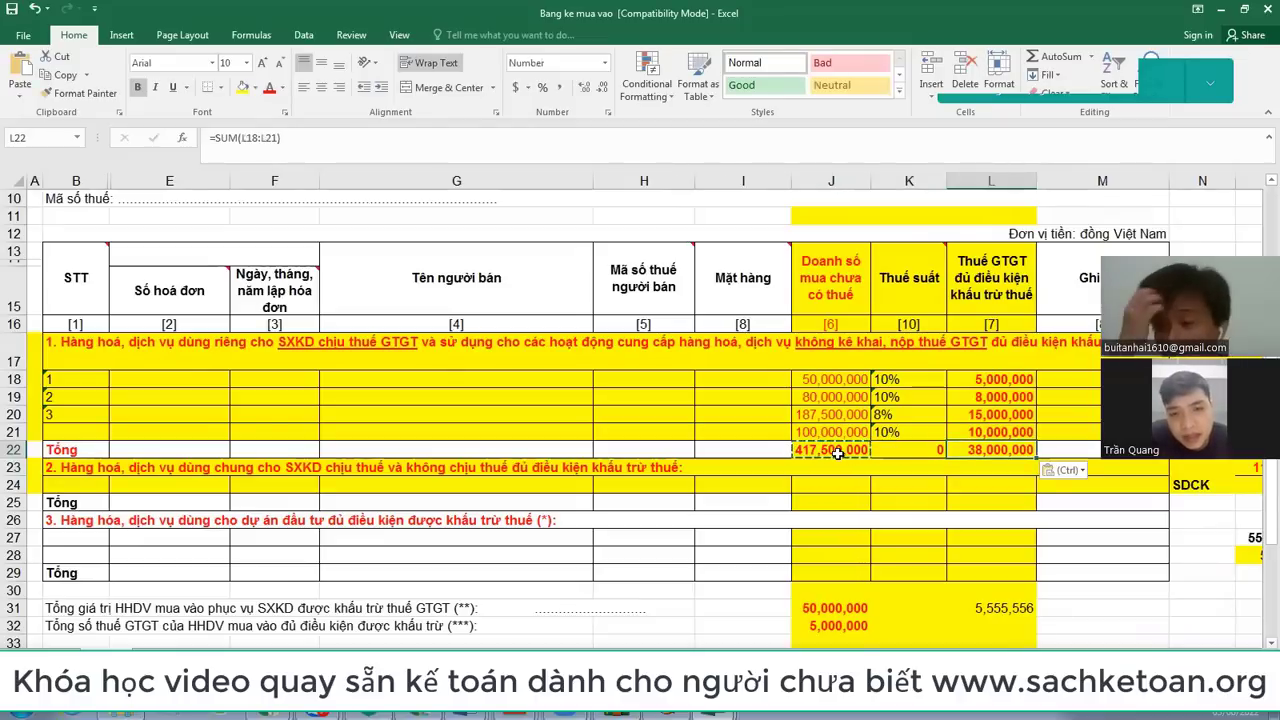
pyautogui.hotkey('alt', 'Tab')
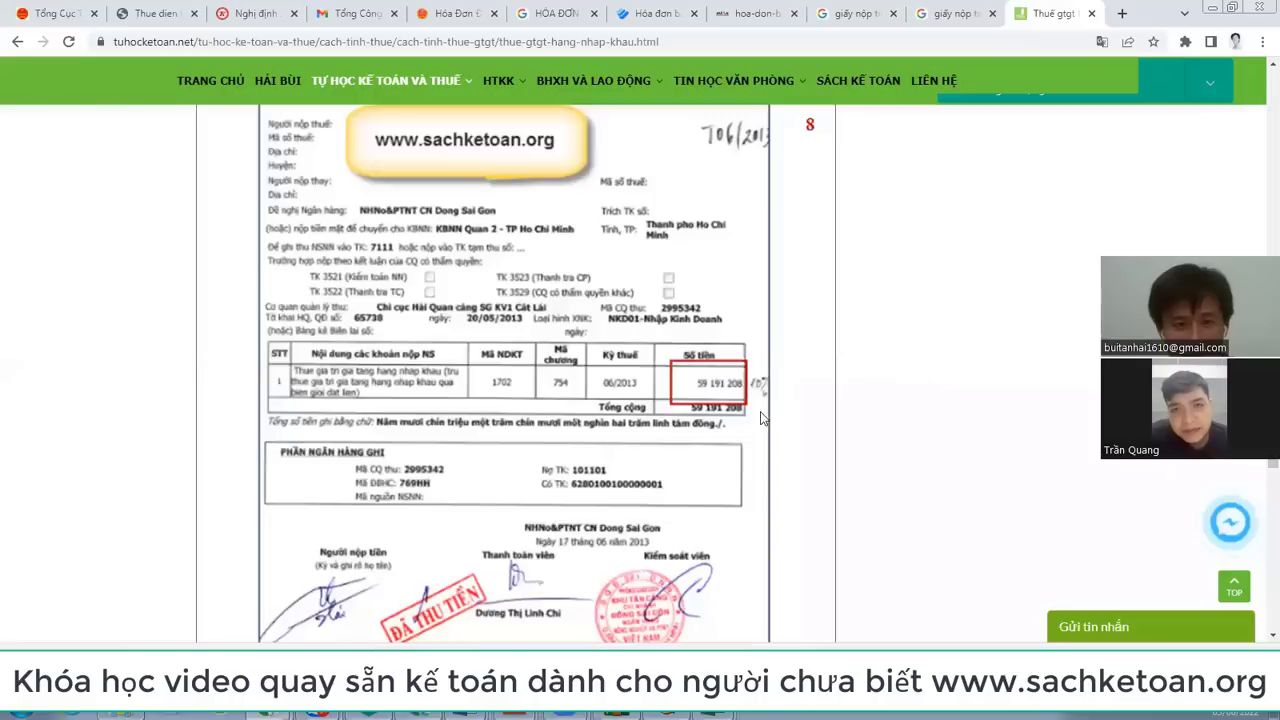
# Step: Enter 417.500.000 in purchases box [23] and 38.000.000 VAT in [24]
pyautogui.hotkey('alt', 'Tab')
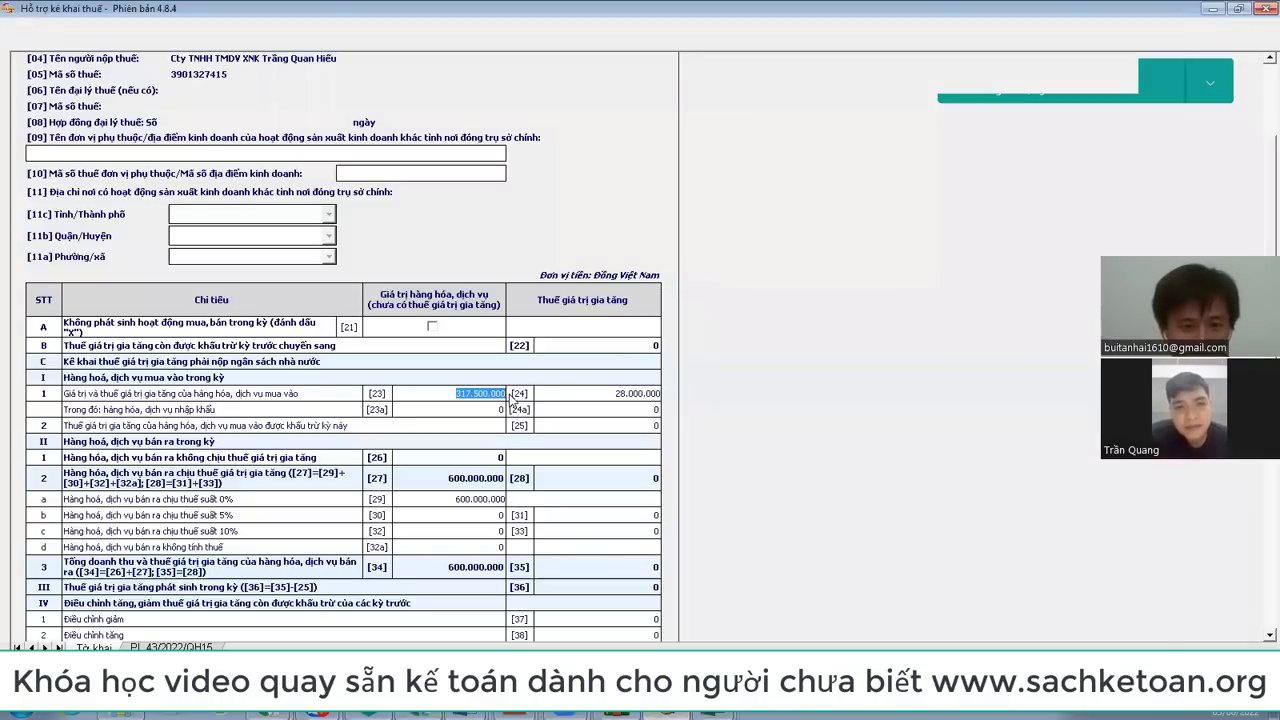
pyautogui.write('4')
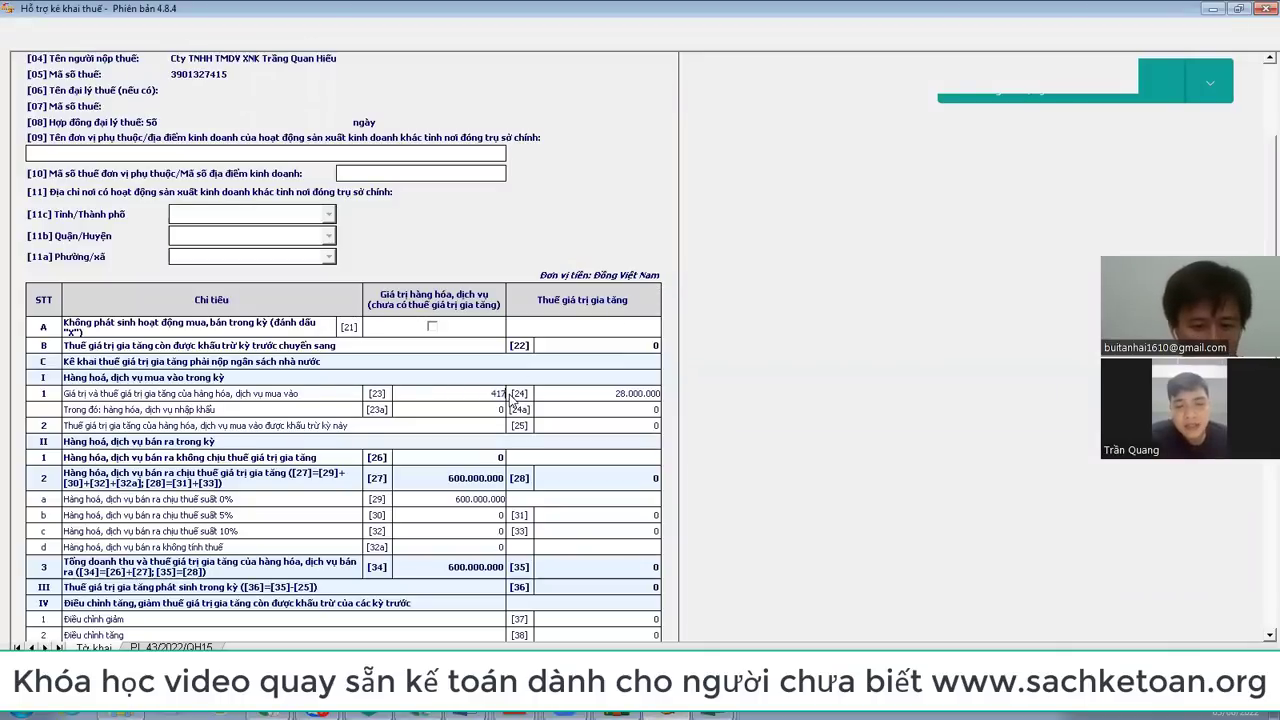
pyautogui.write('17')
pyautogui.hotkey('alt', 'Tab')
pyautogui.hotkey('alt', 'Tab')
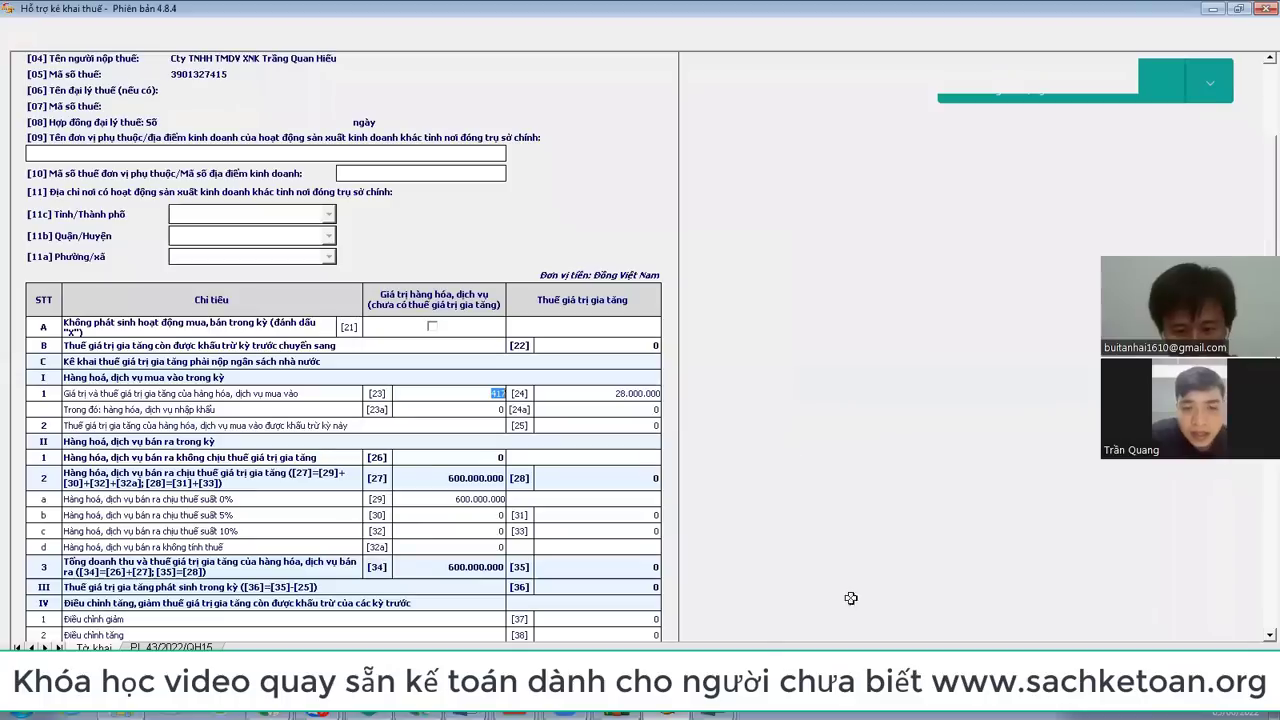
pyautogui.click(700, 639)
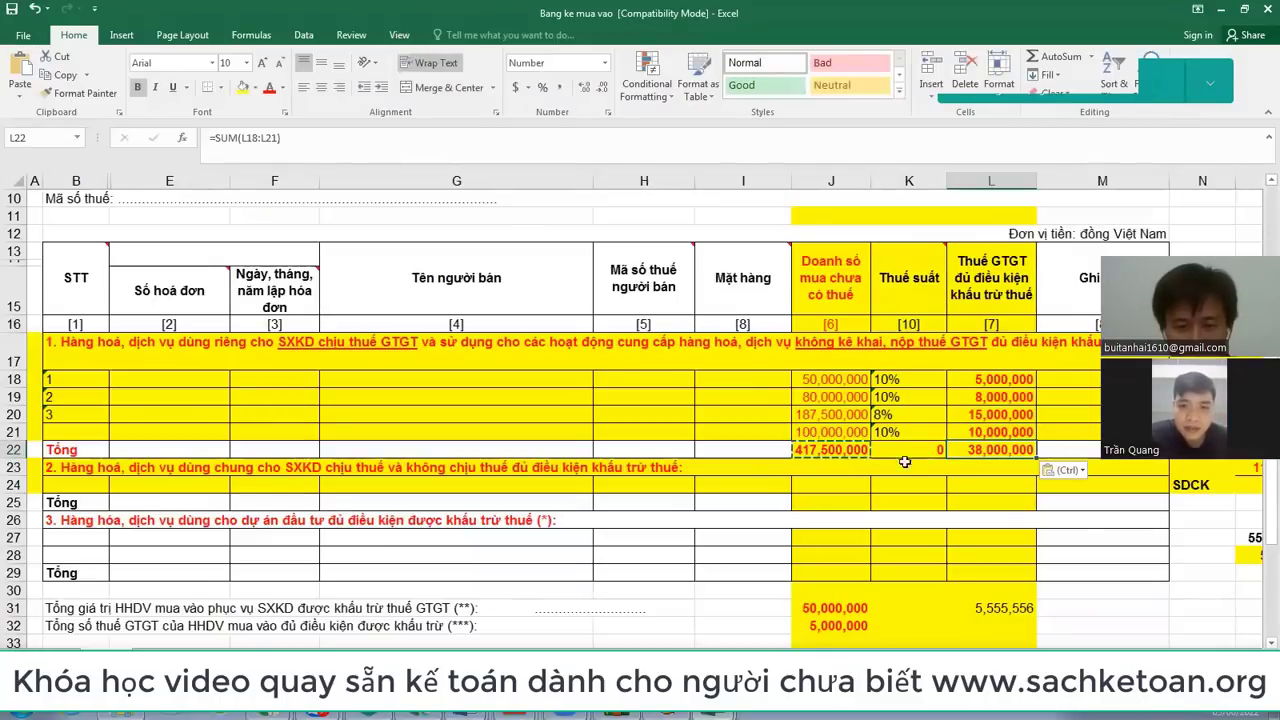
pyautogui.hotkey('alt', 'Tab')
pyautogui.write('417.500.000')
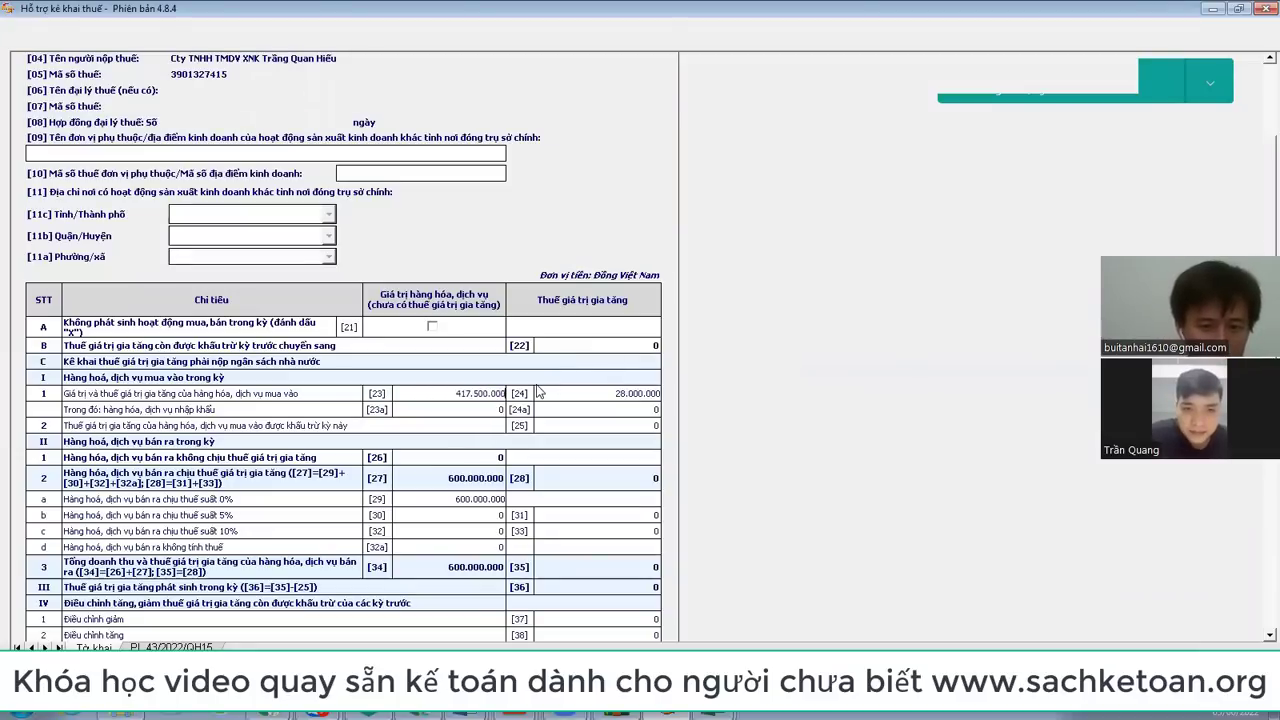
pyautogui.press('Tab')
pyautogui.write('3.8')
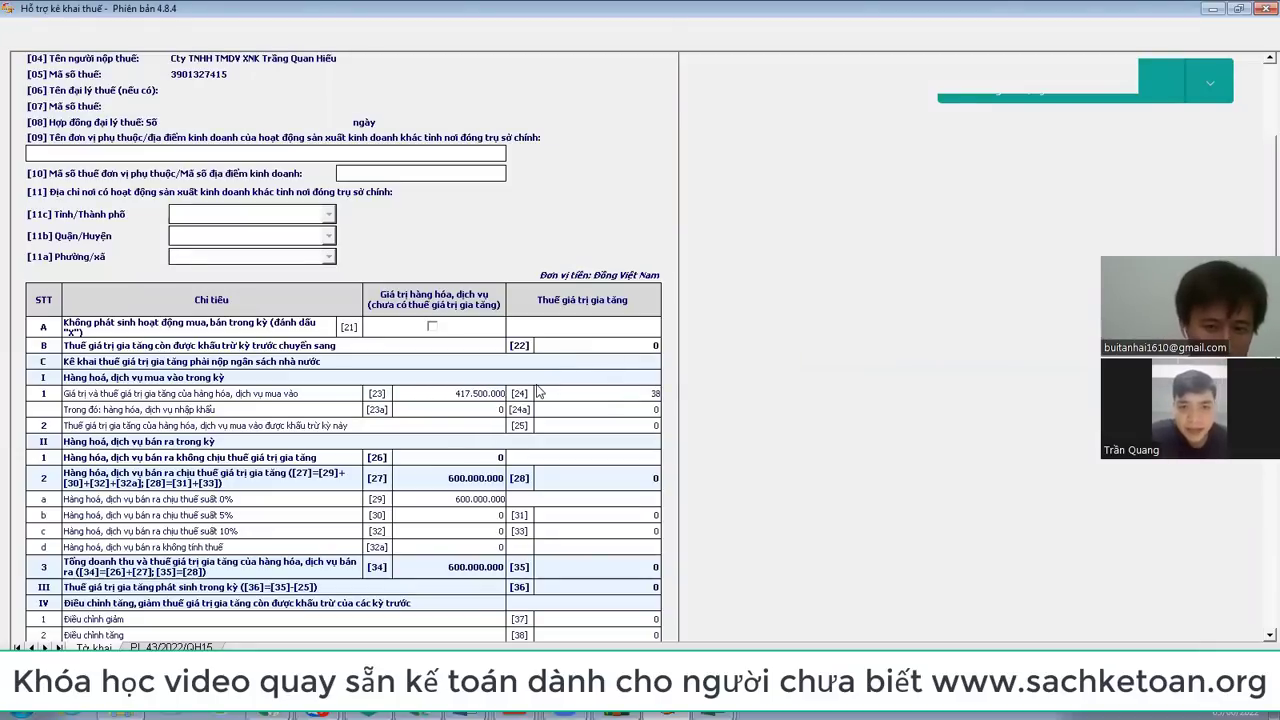
pyautogui.write('00.000')
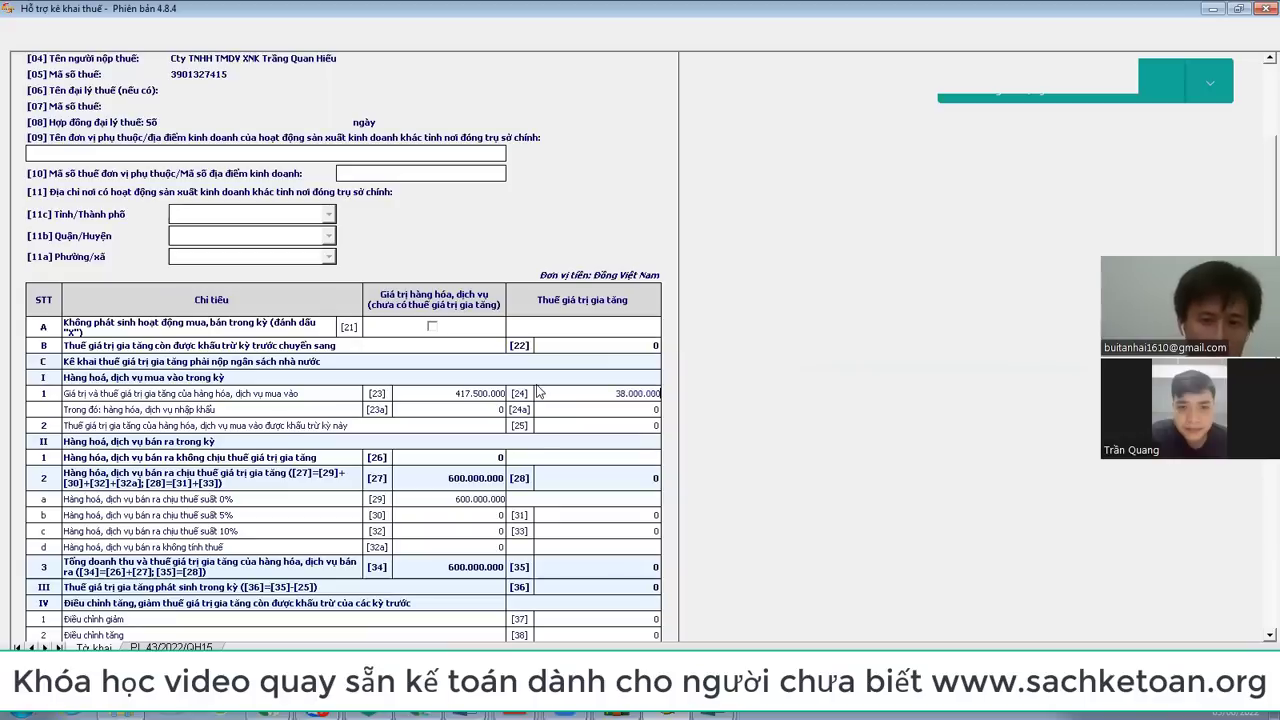
pyautogui.press('Tab')
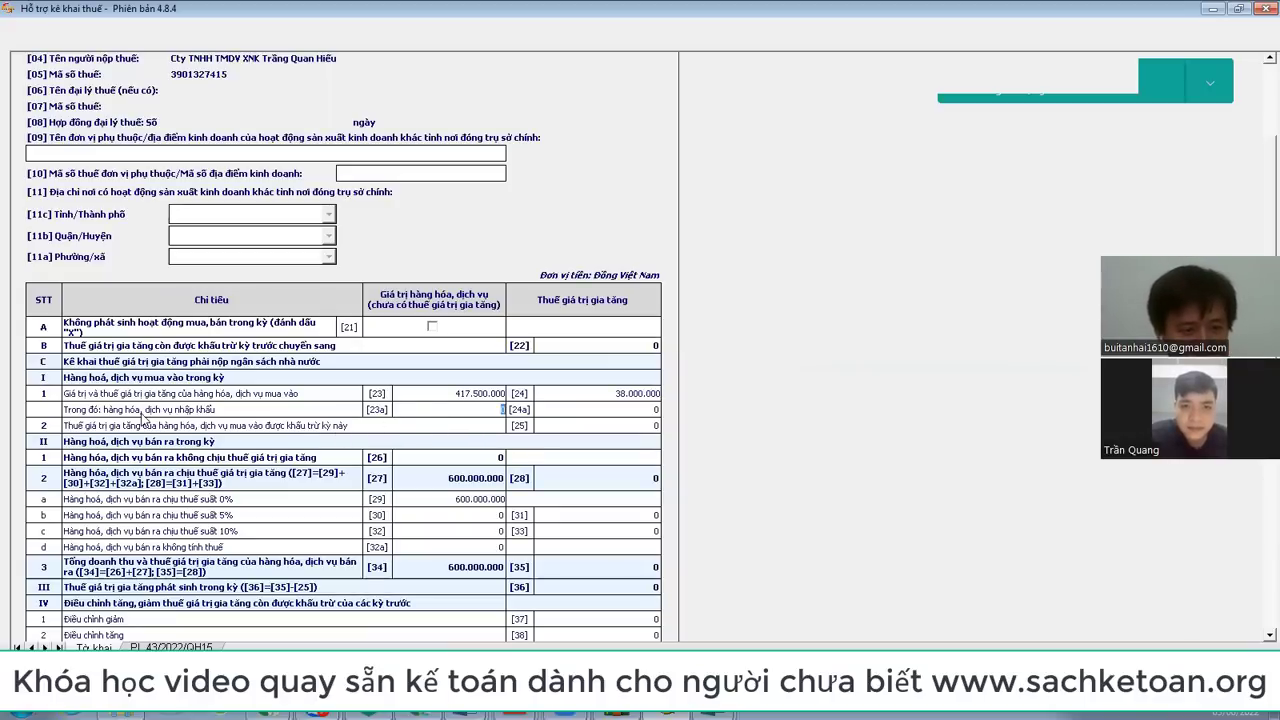
# Step: Label the new Excel row with the note 'hàng nhập khẩu' in G21
pyautogui.hotkey('alt', 'Tab')
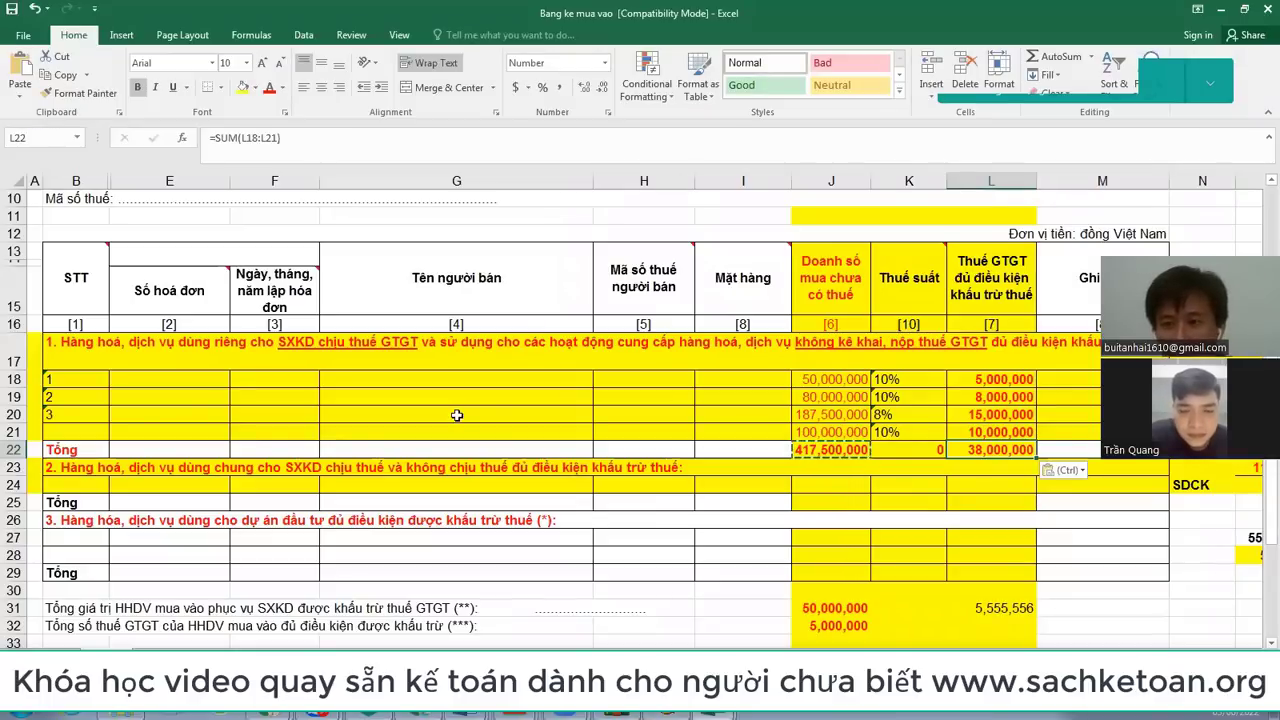
pyautogui.hotkey('alt', 'Tab')
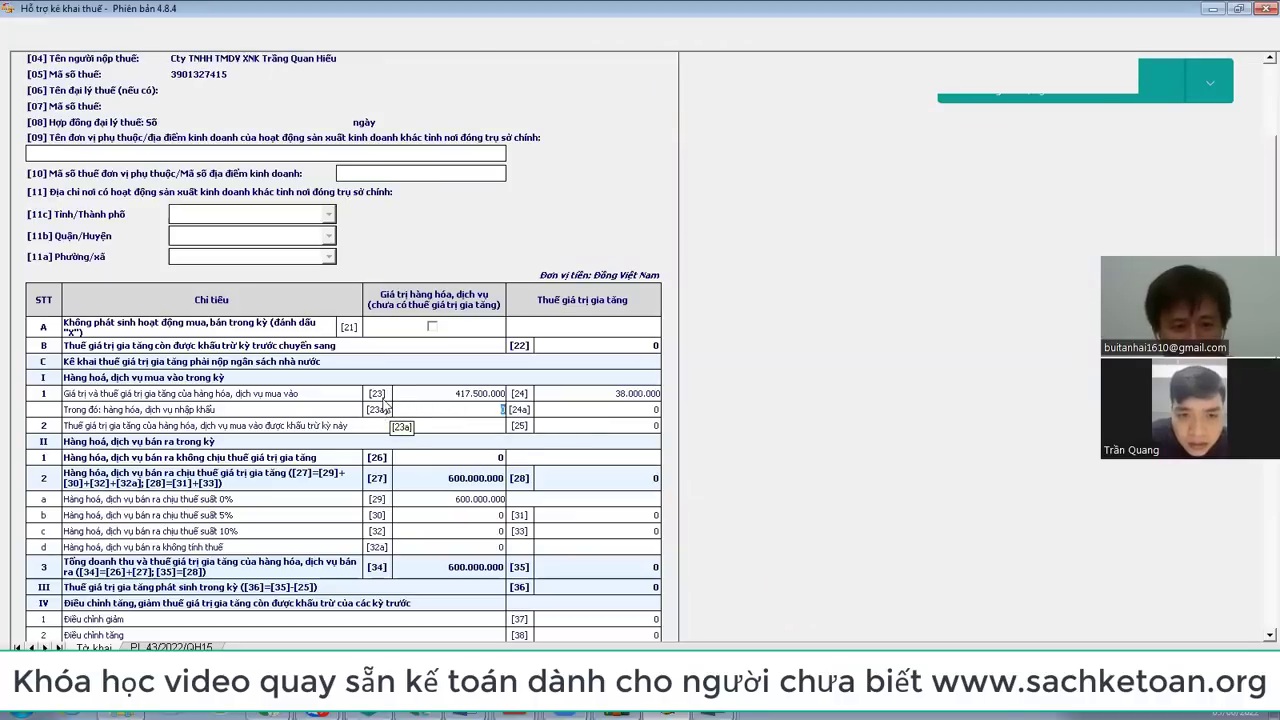
pyautogui.hotkey('alt', 'Tab')
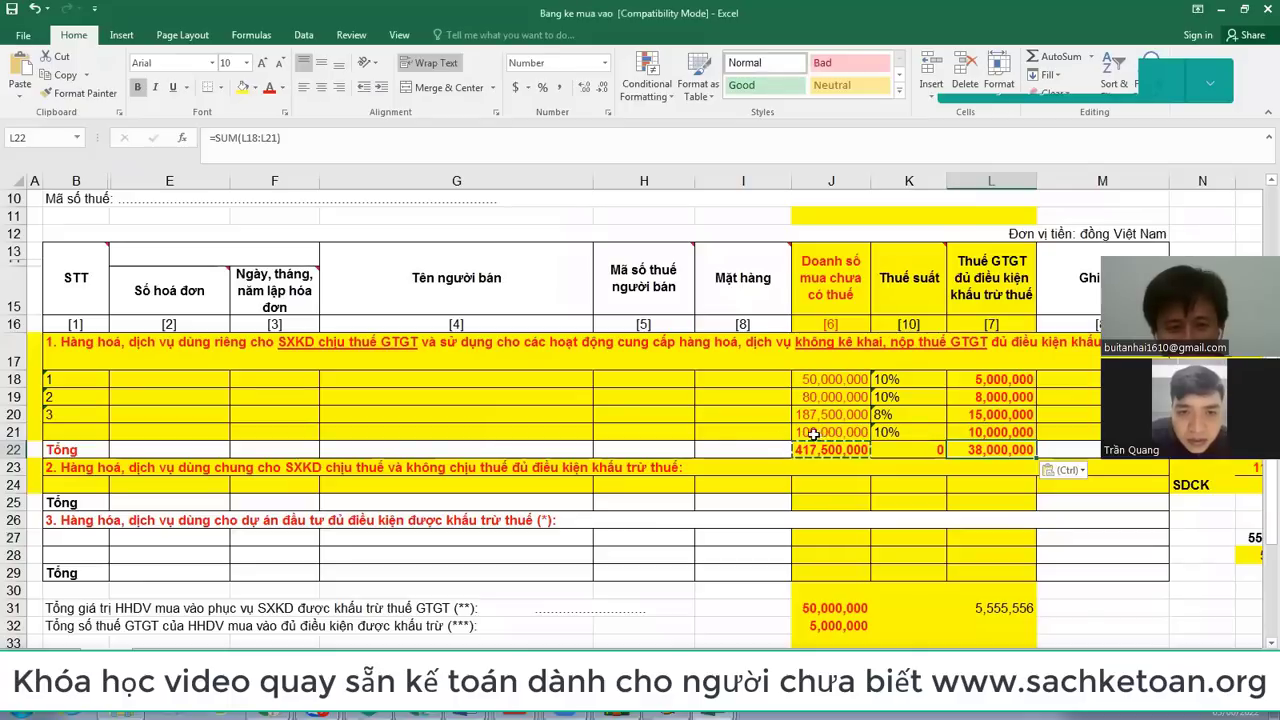
pyautogui.click(446, 434)
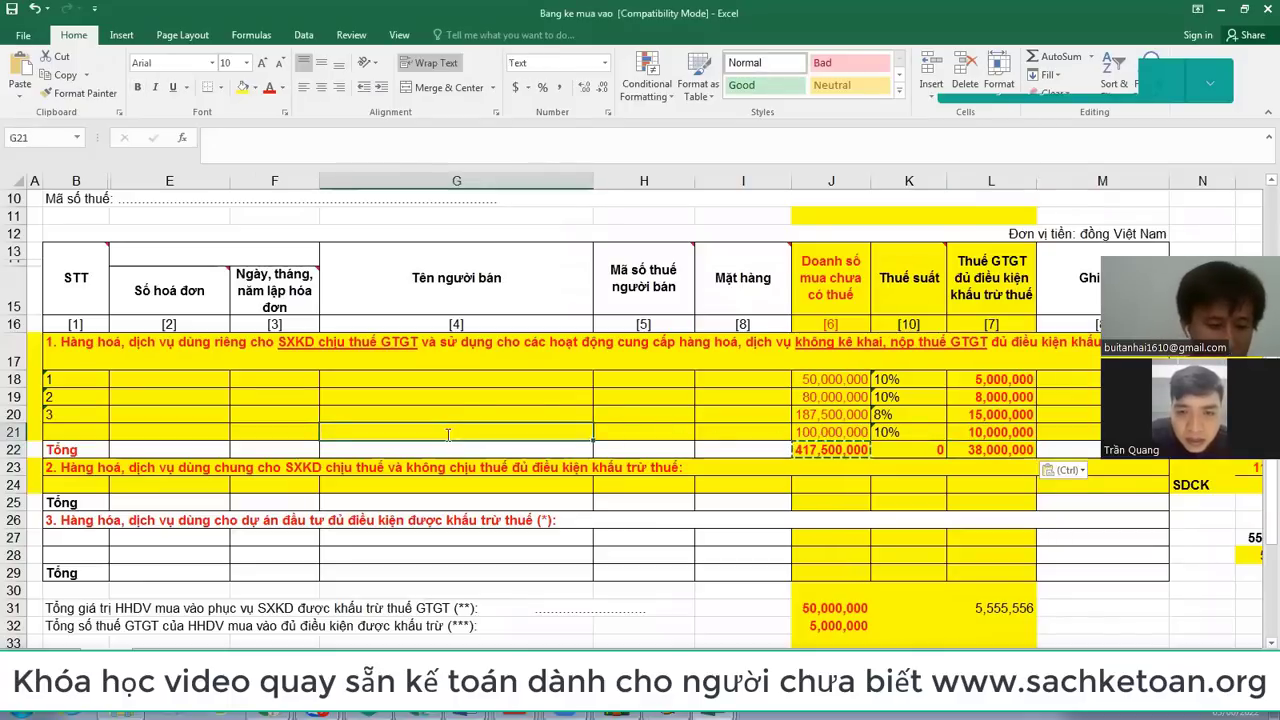
pyautogui.write('hàng nhập khẩu')
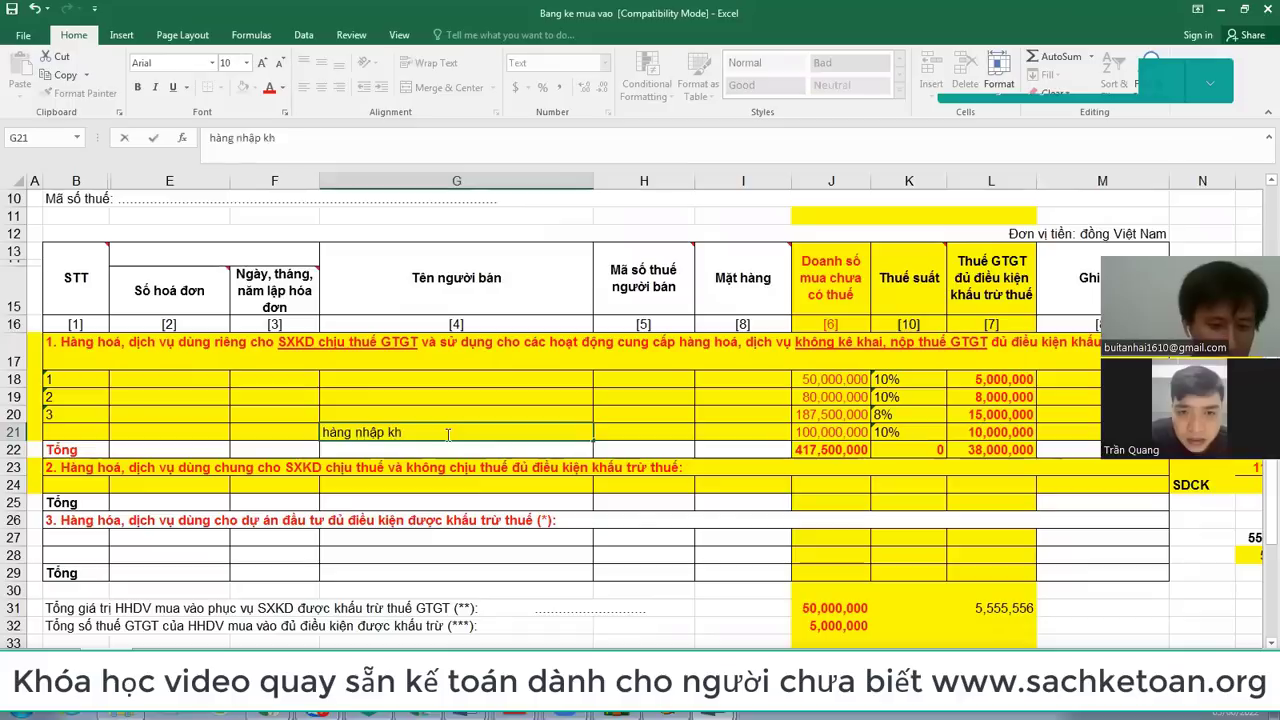
pyautogui.press('BackSpace')
pyautogui.press('BackSpace')
pyautogui.write('hẩu')
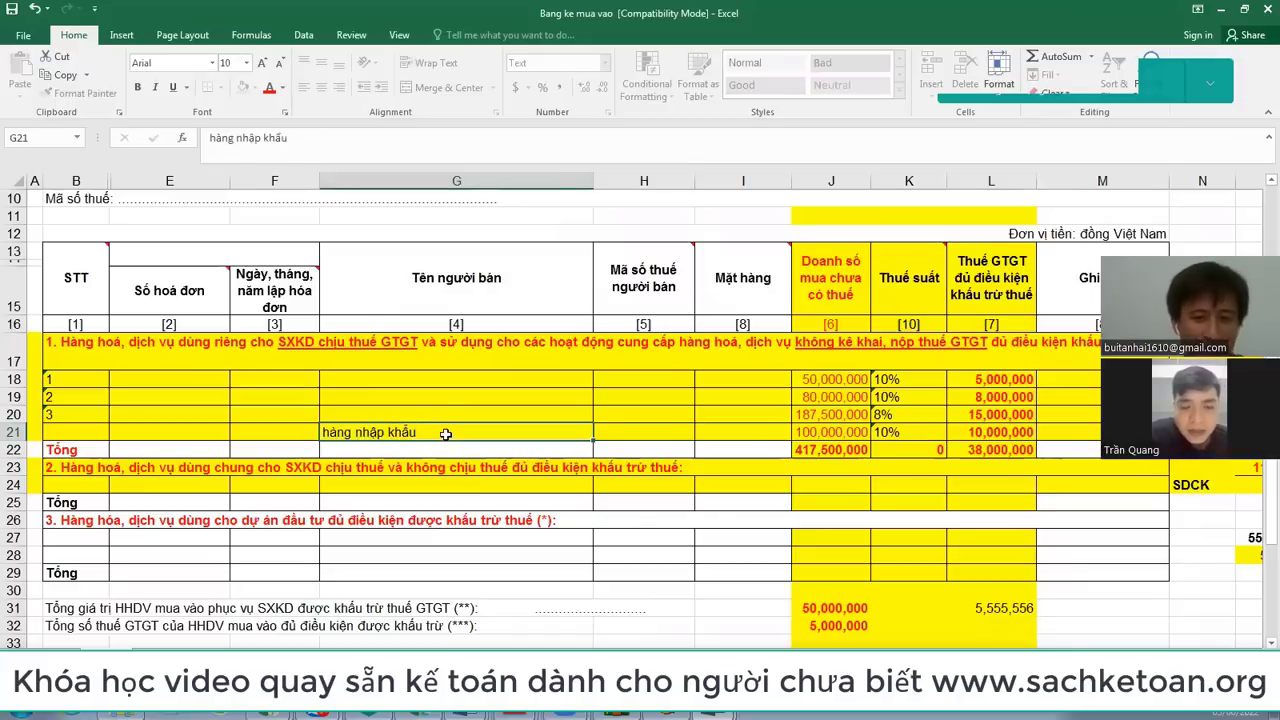
pyautogui.press('Tab')
# Step: Fill imports [23a] 100.000.000, import VAT [24a] 10.000.000 and deductible [25] 38.000.000
pyautogui.hotkey('alt', 'Tab')
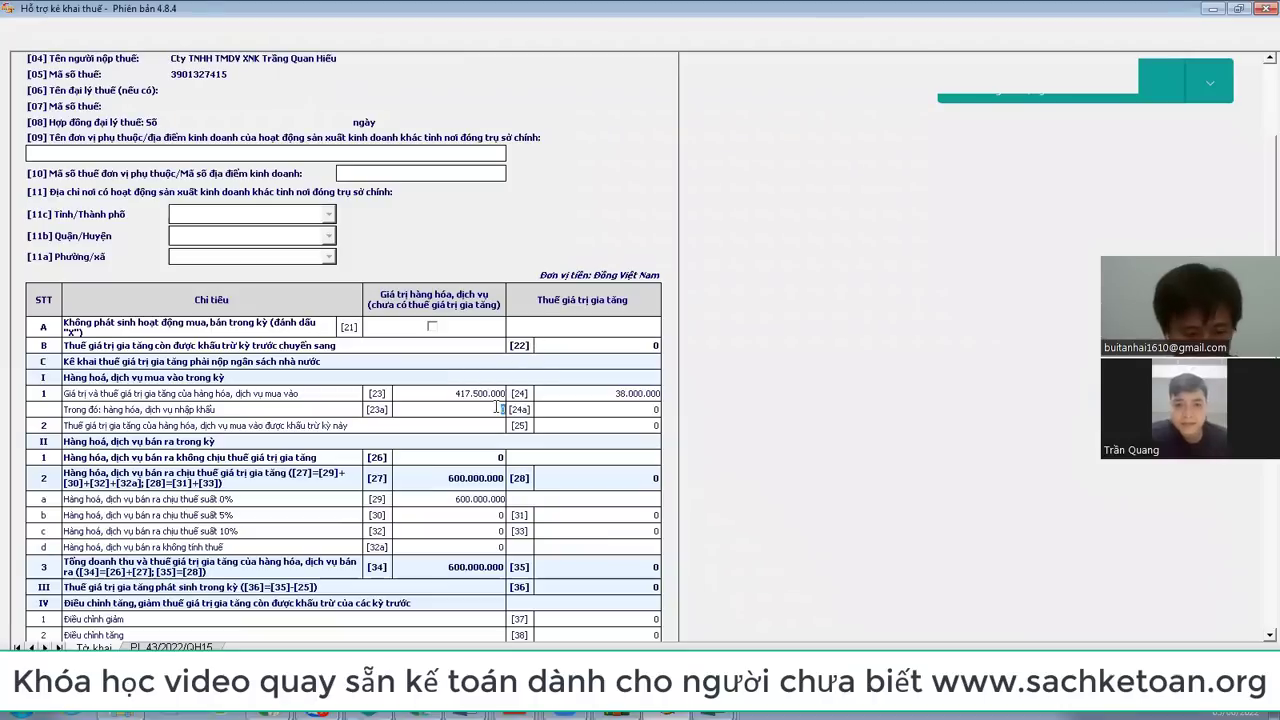
pyautogui.press('Tab')
pyautogui.click(488, 395)
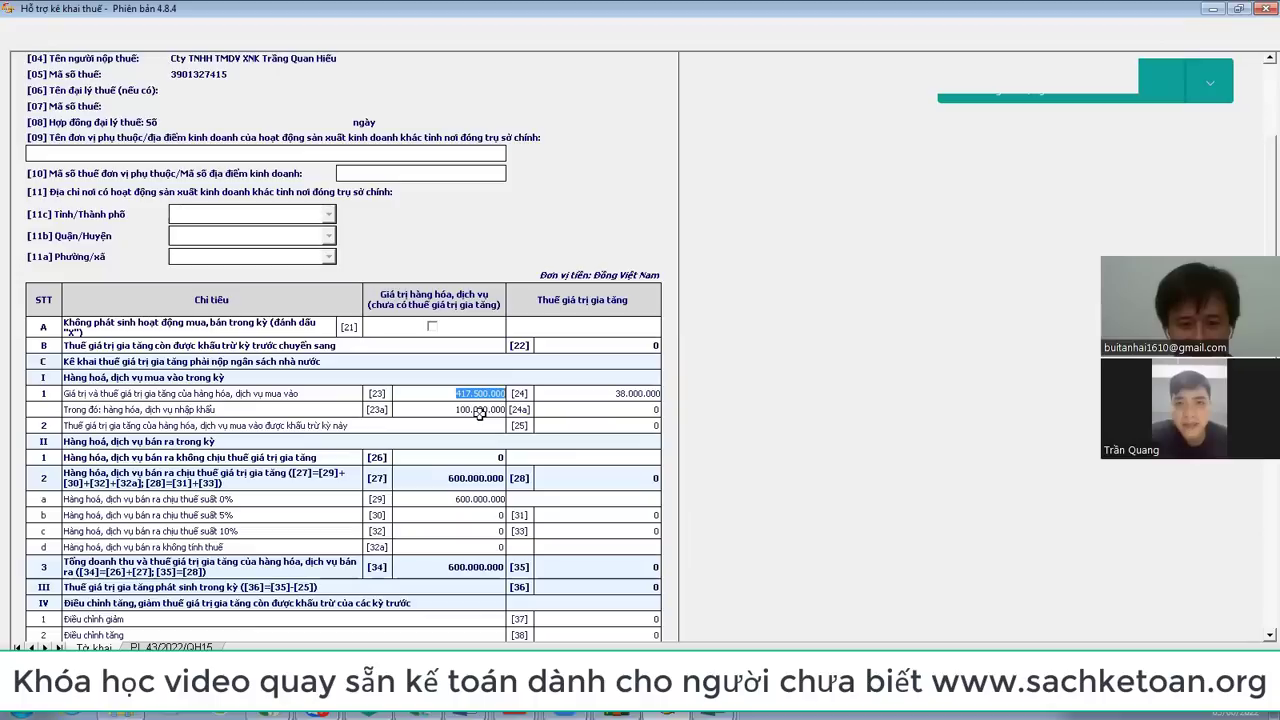
pyautogui.click(481, 412)
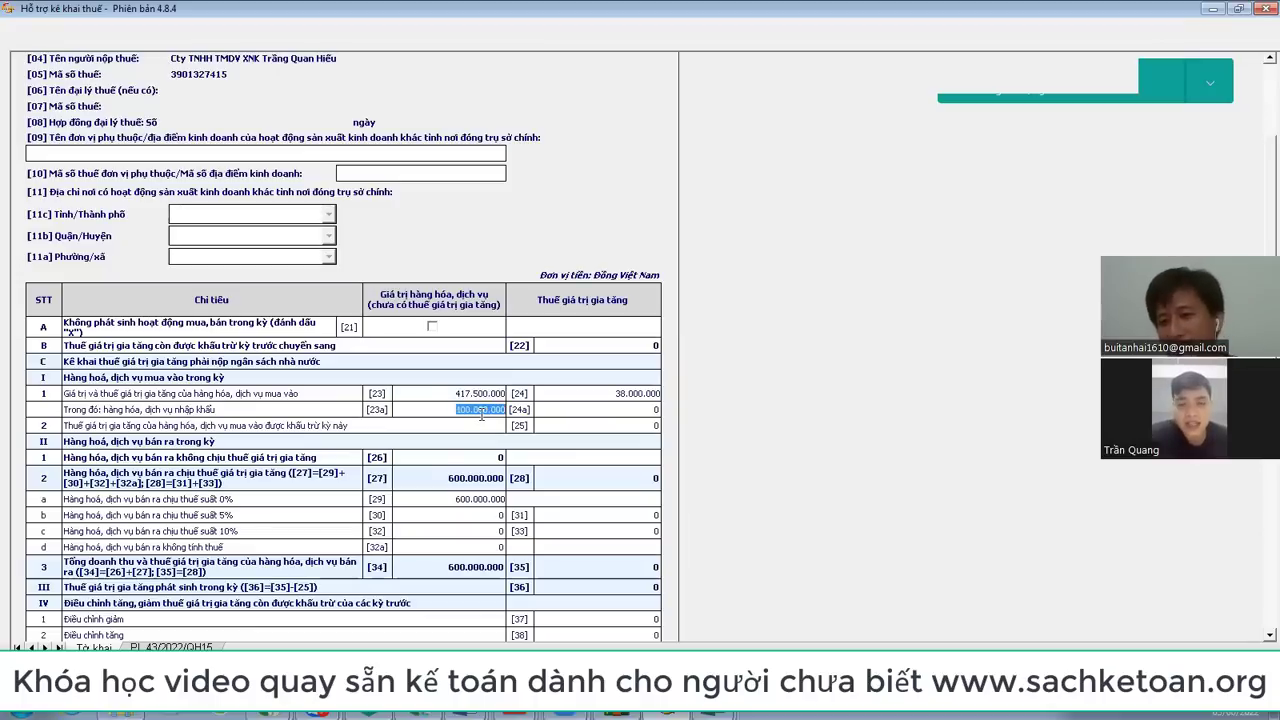
pyautogui.click(617, 414)
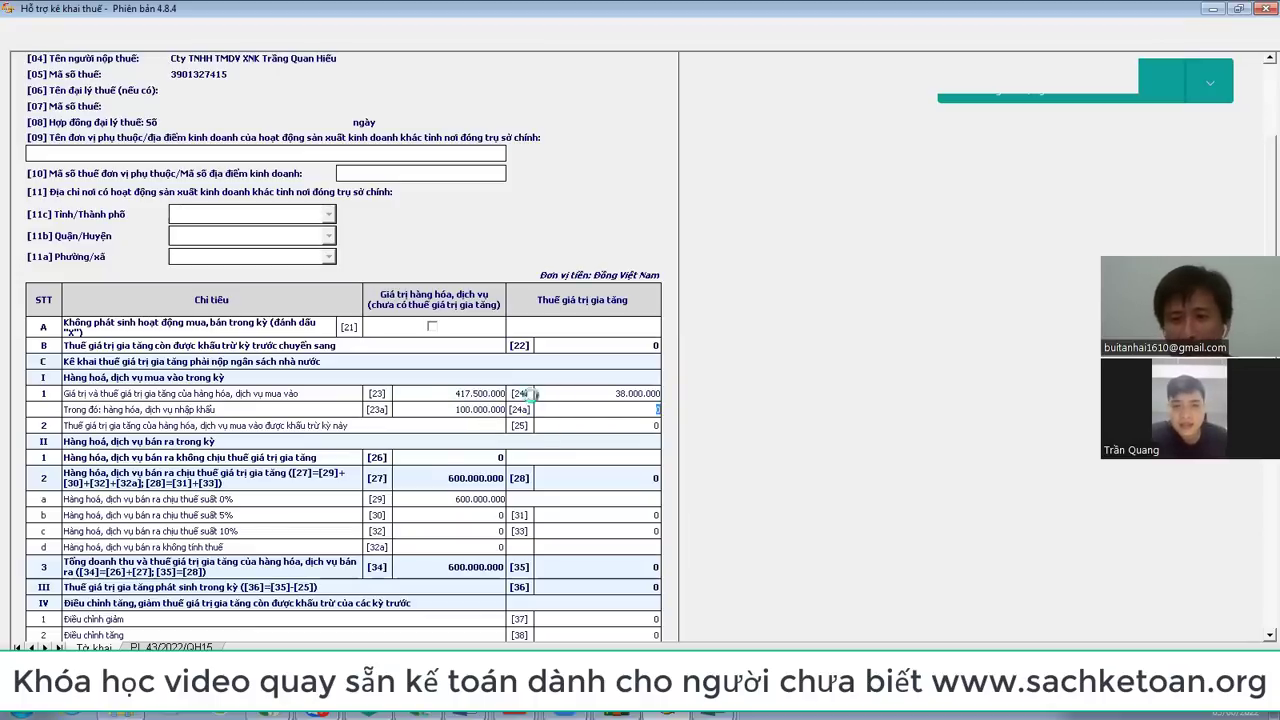
pyautogui.hotkey('alt', 'Tab')
pyautogui.click(980, 433)
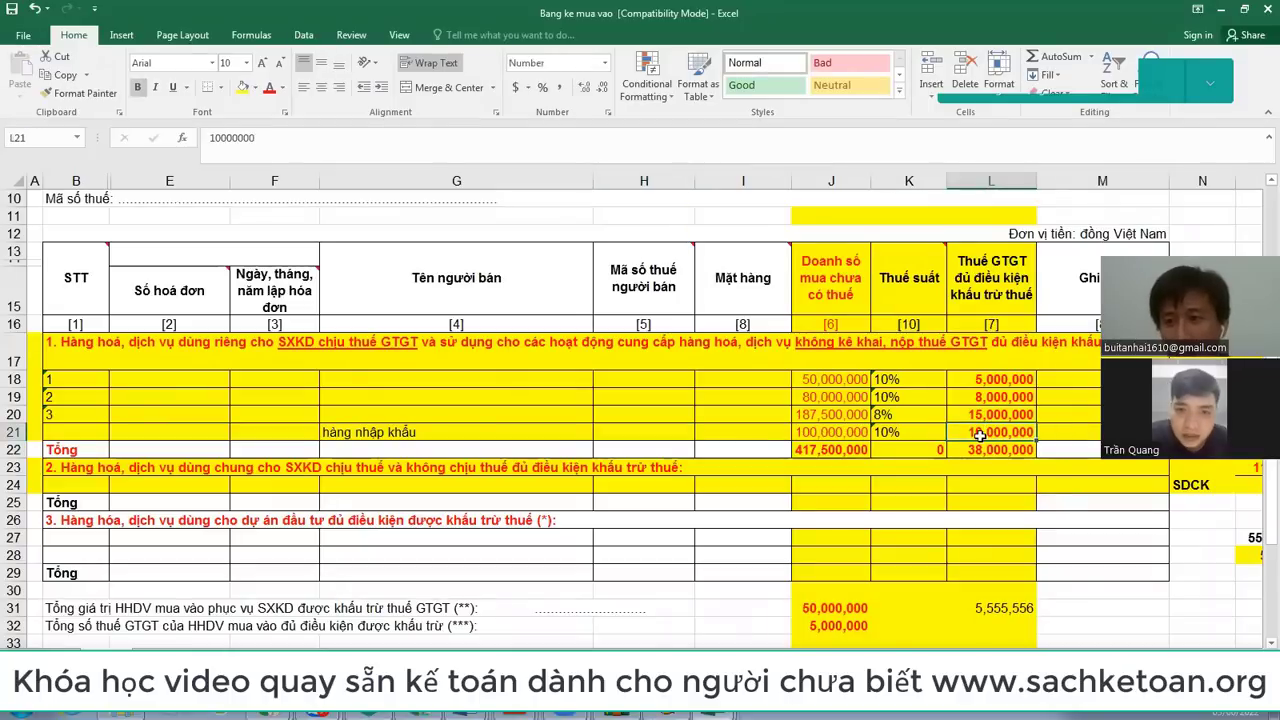
pyautogui.hotkey('alt', 'Tab')
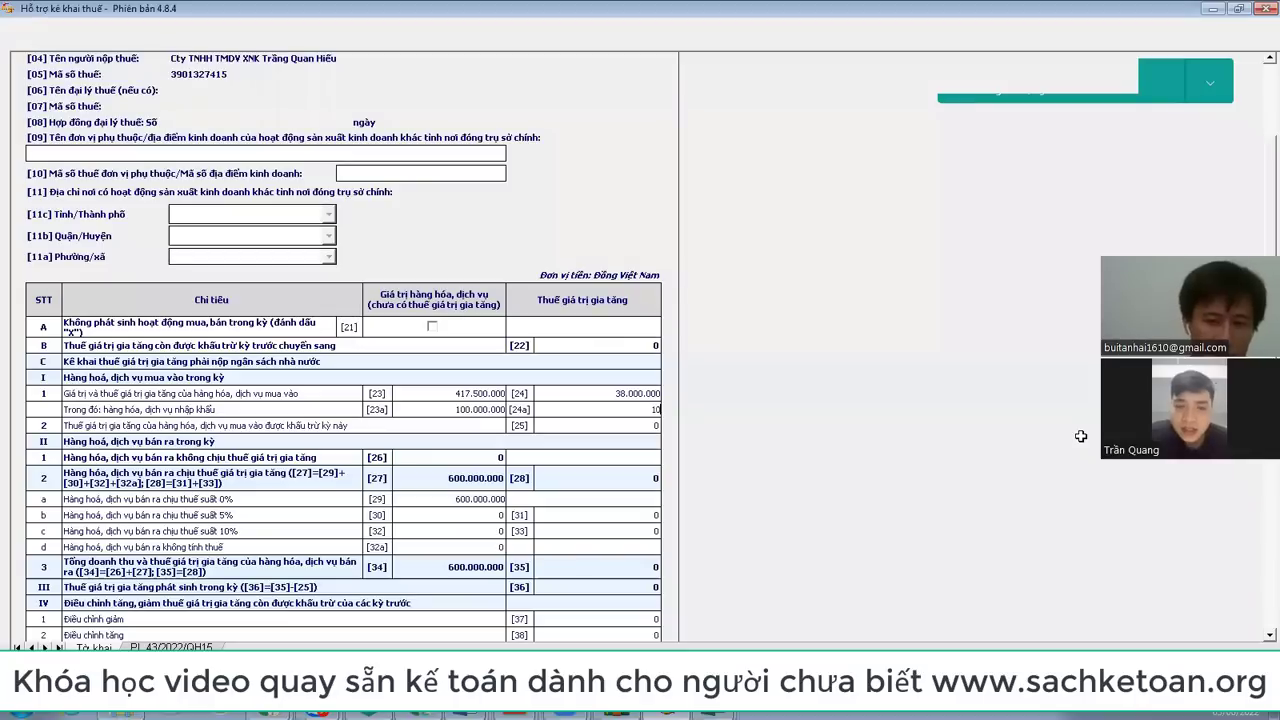
pyautogui.press('Tab')
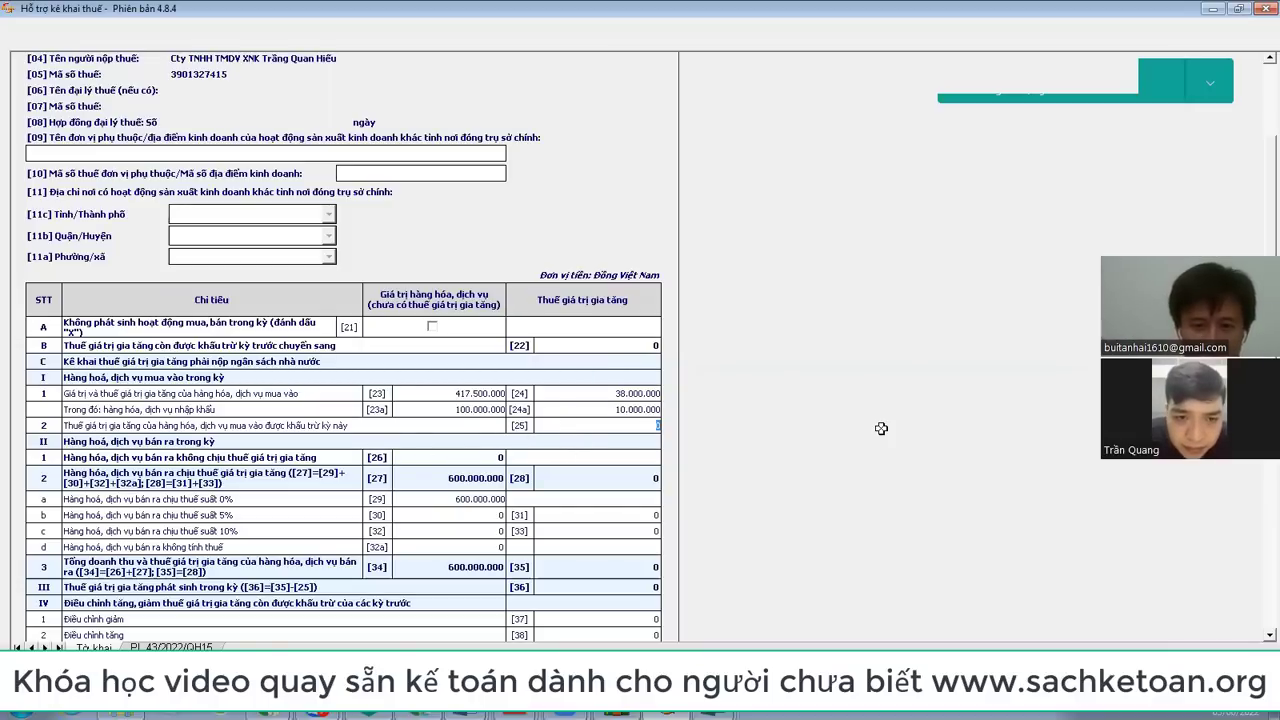
pyautogui.write('000.000')
pyautogui.press('Tab')
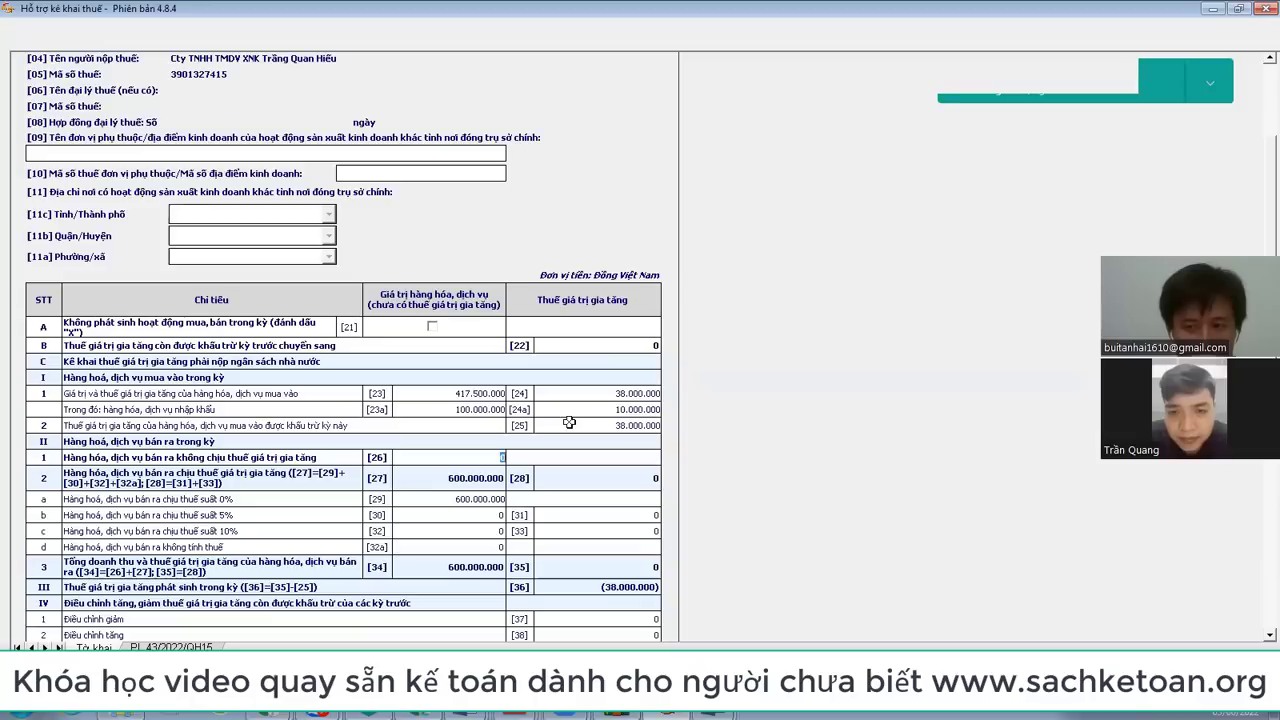
pyautogui.scroll(3, 500, 215)
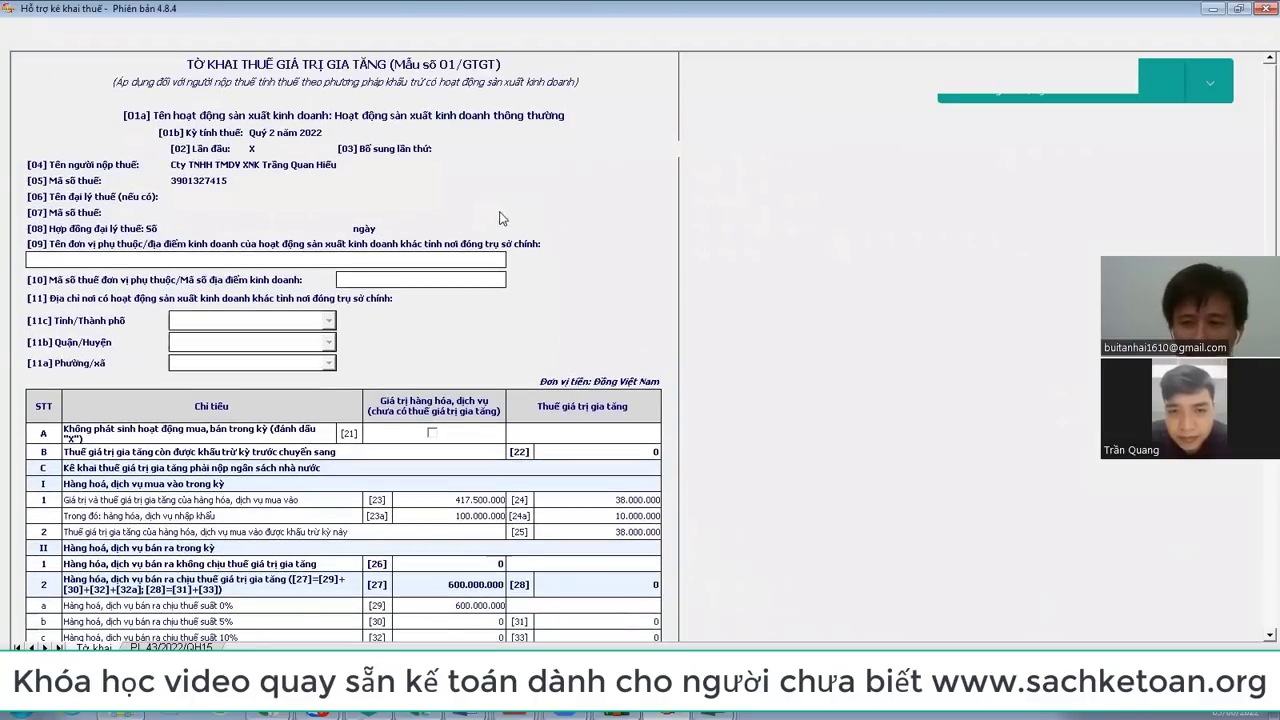
pyautogui.scroll(-3, 500, 215)
pyautogui.click(617, 425)
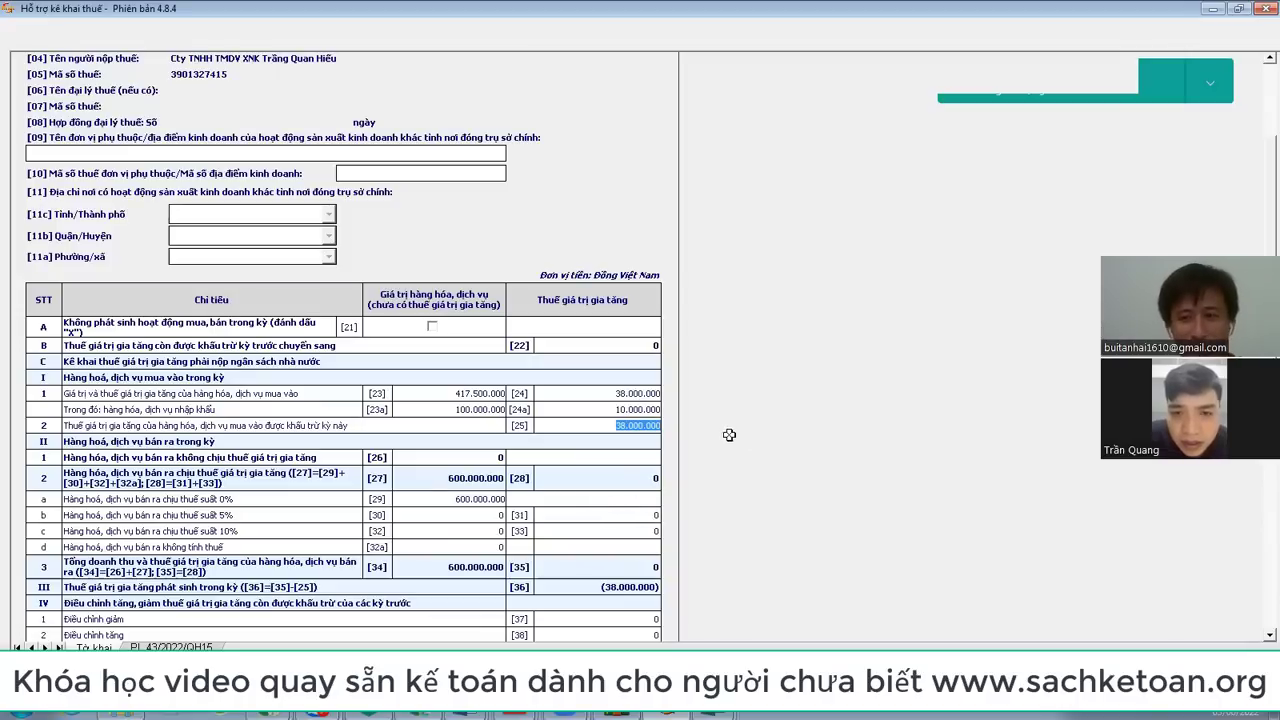
pyautogui.click(455, 497)
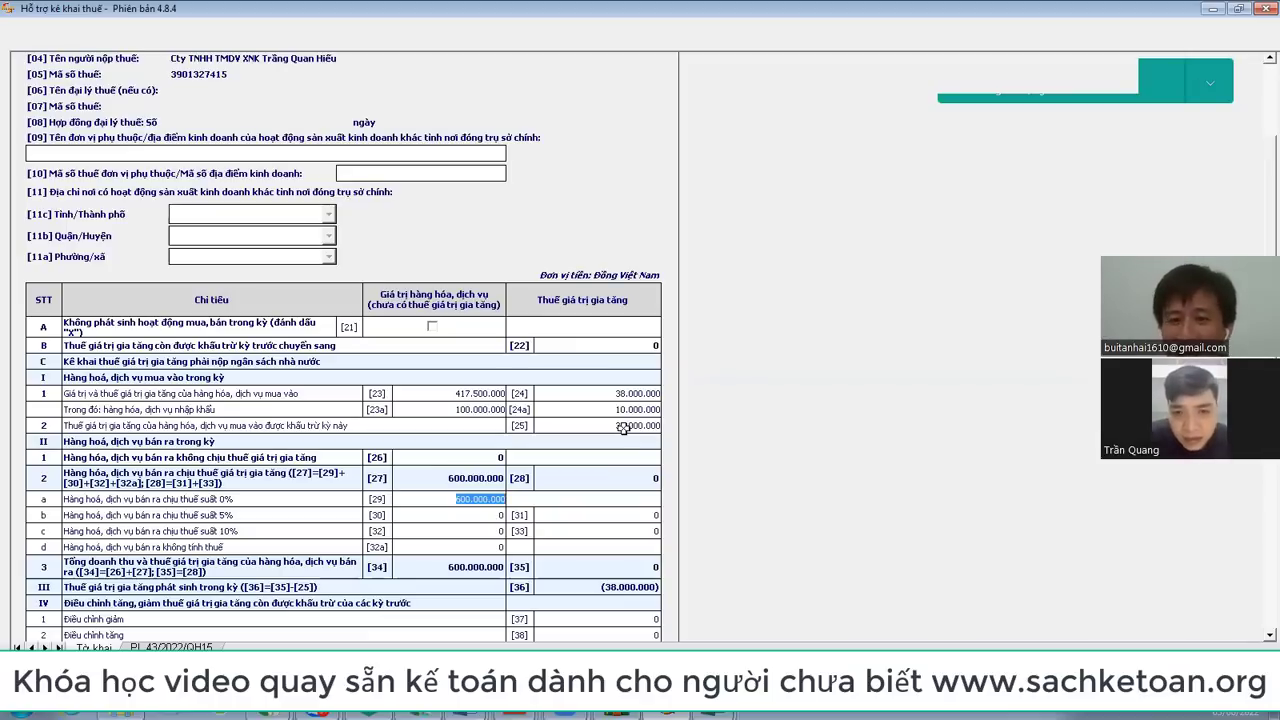
pyautogui.scroll(-5, 623, 428)
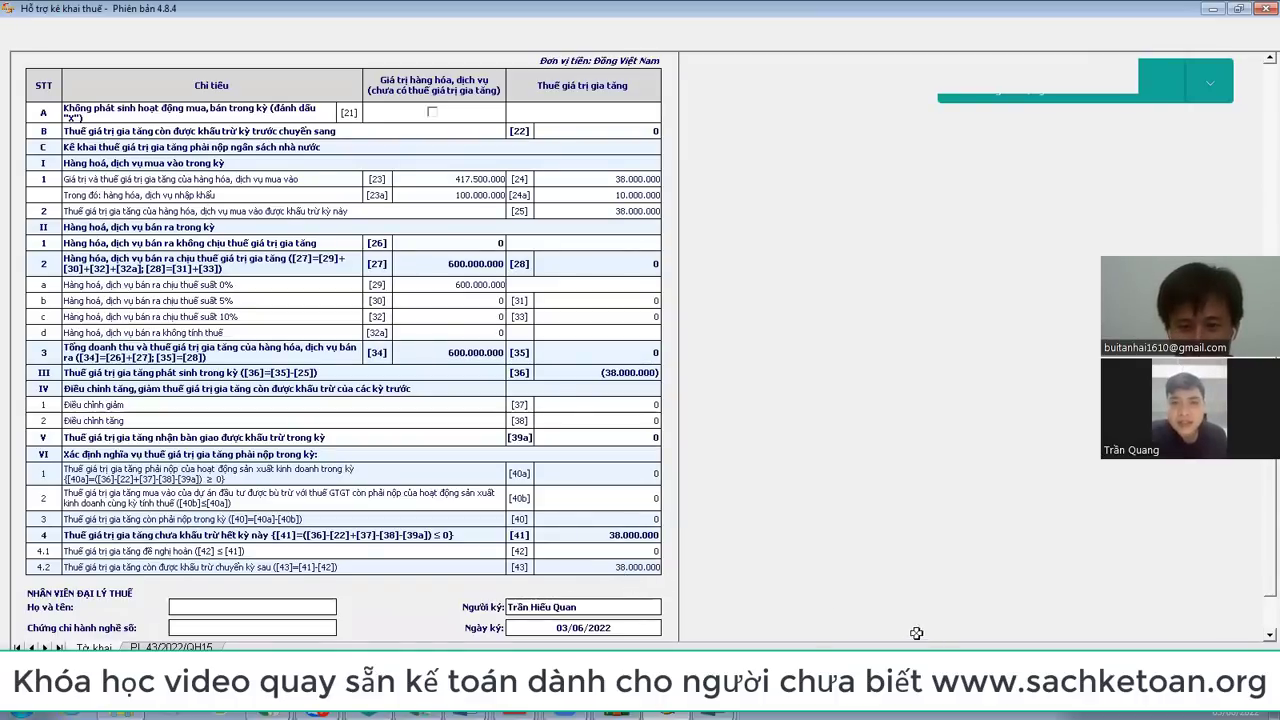
# Step: Save the declaration, deleting the empty PL 43/2022/QH15 appendix when prompted, then call up Kết xuất
pyautogui.click(538, 607)
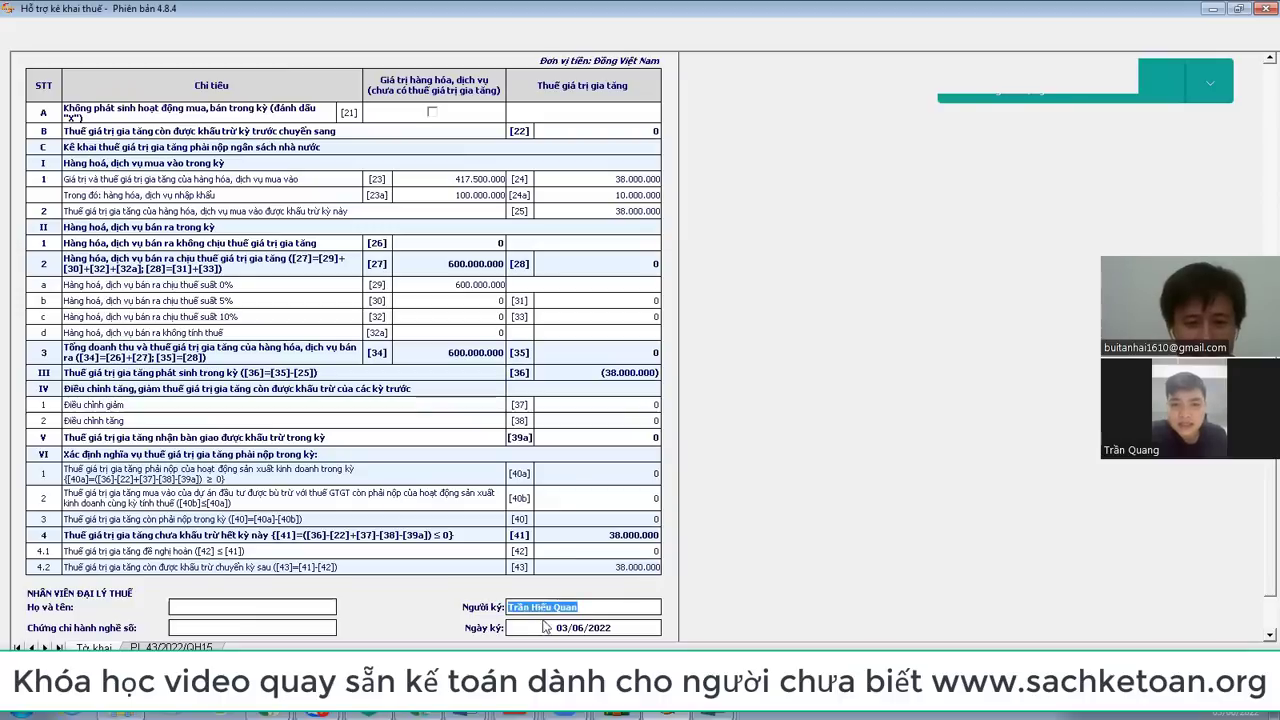
pyautogui.click(551, 626)
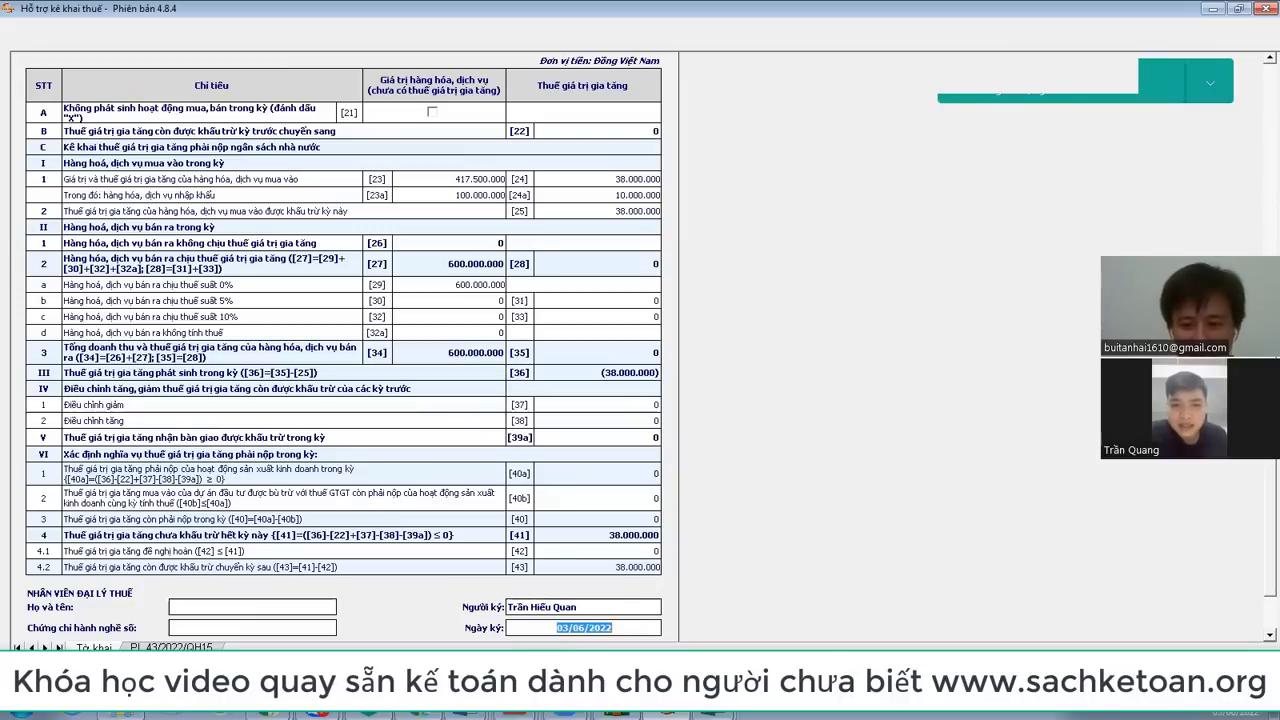
pyautogui.hotkey('ctrl', 's')
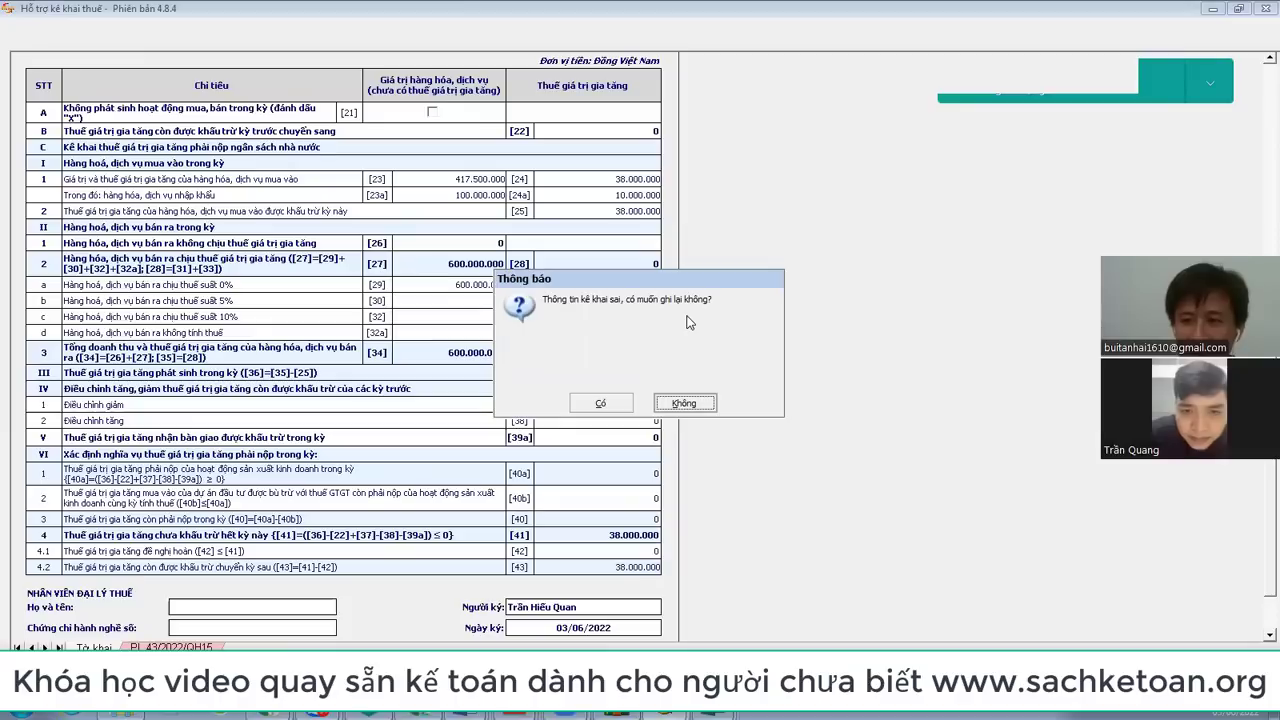
pyautogui.click(692, 407)
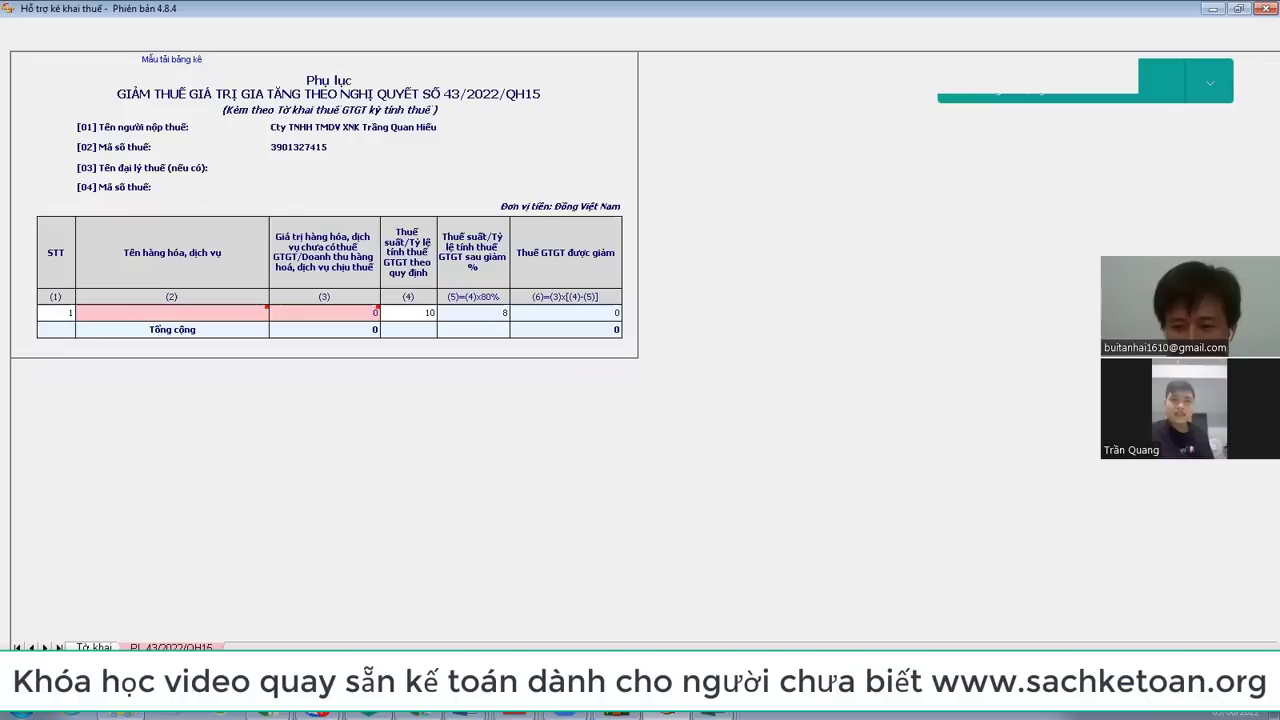
pyautogui.click(615, 403)
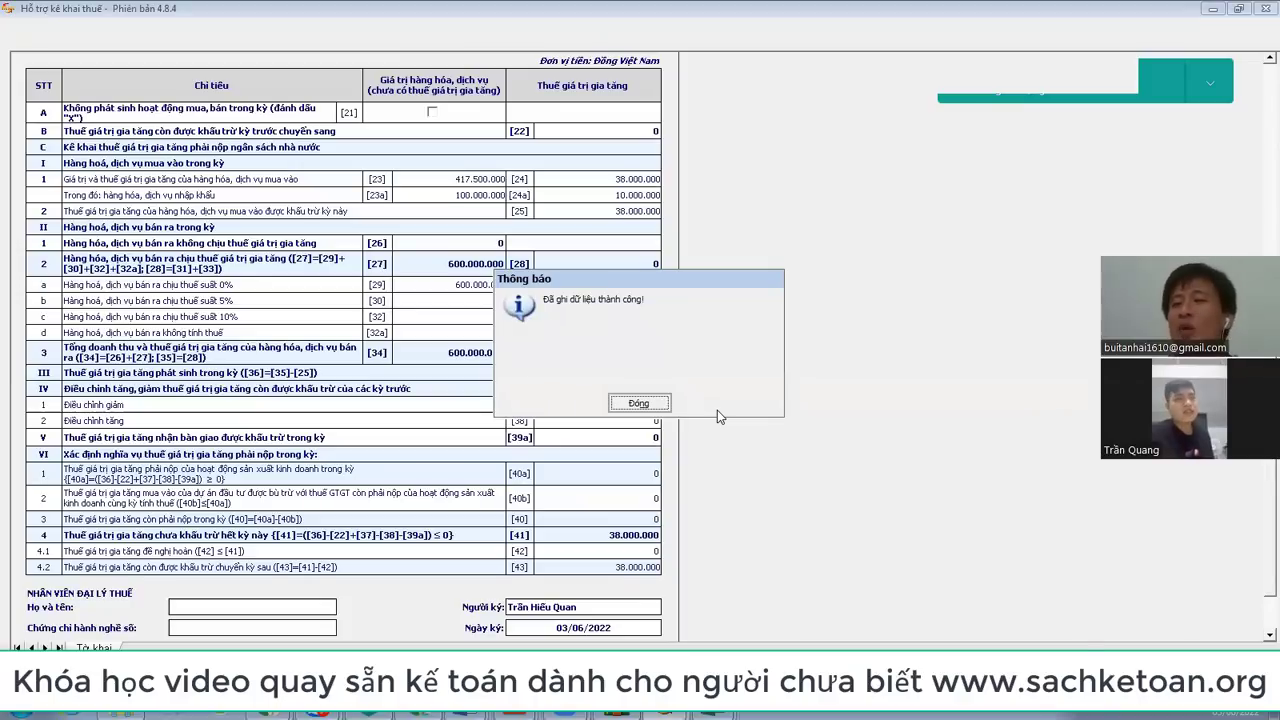
pyautogui.click(643, 404)
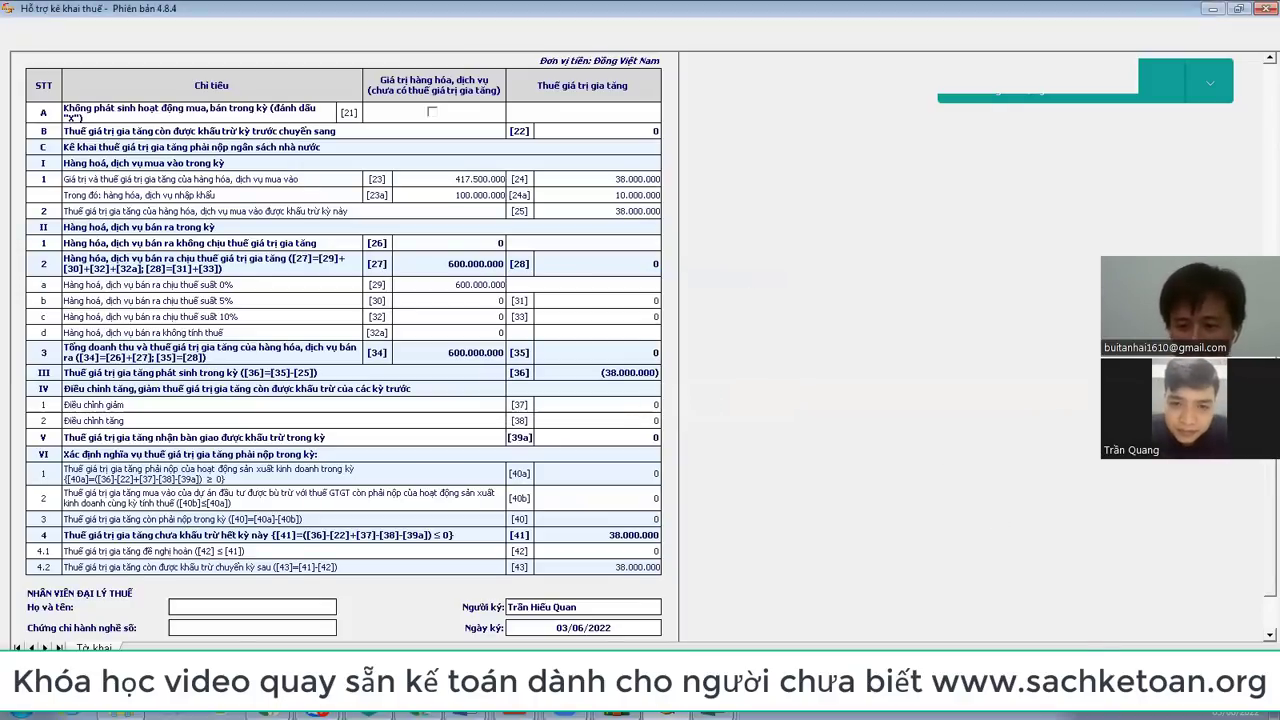
pyautogui.hotkey('ctrl', 's')
pyautogui.click(640, 404)
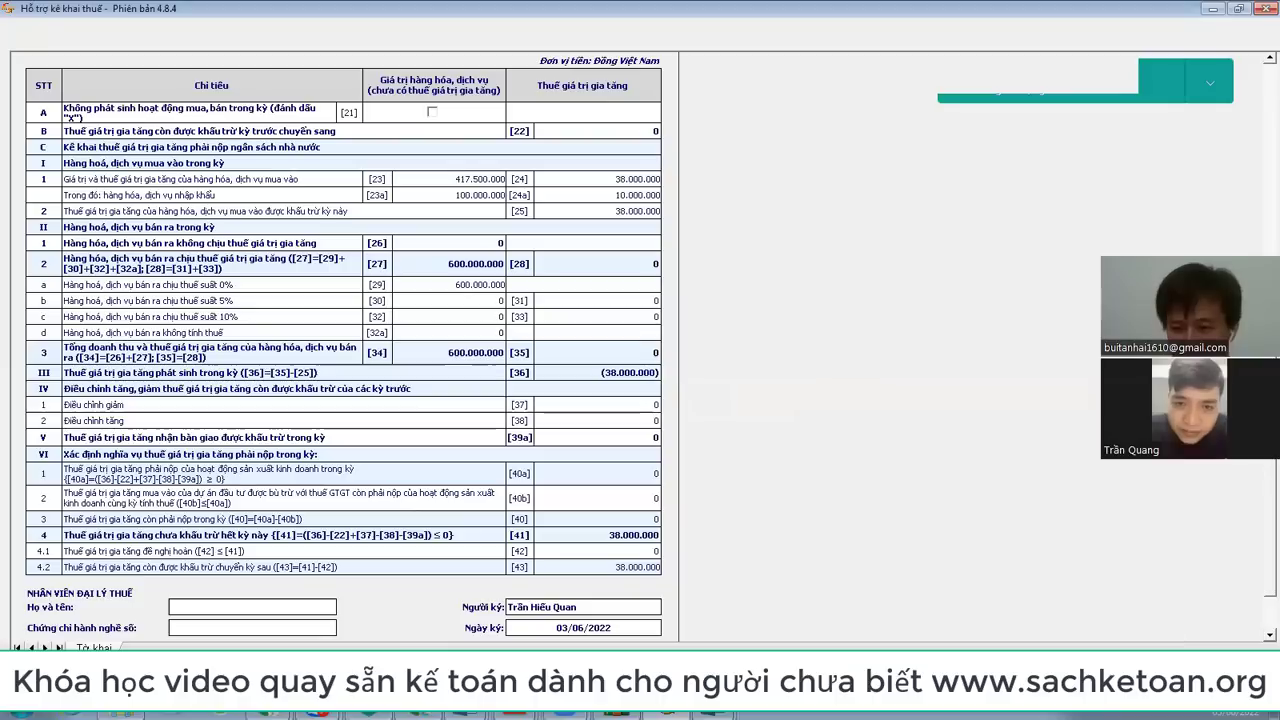
pyautogui.hotkey('ctrl', 'e')
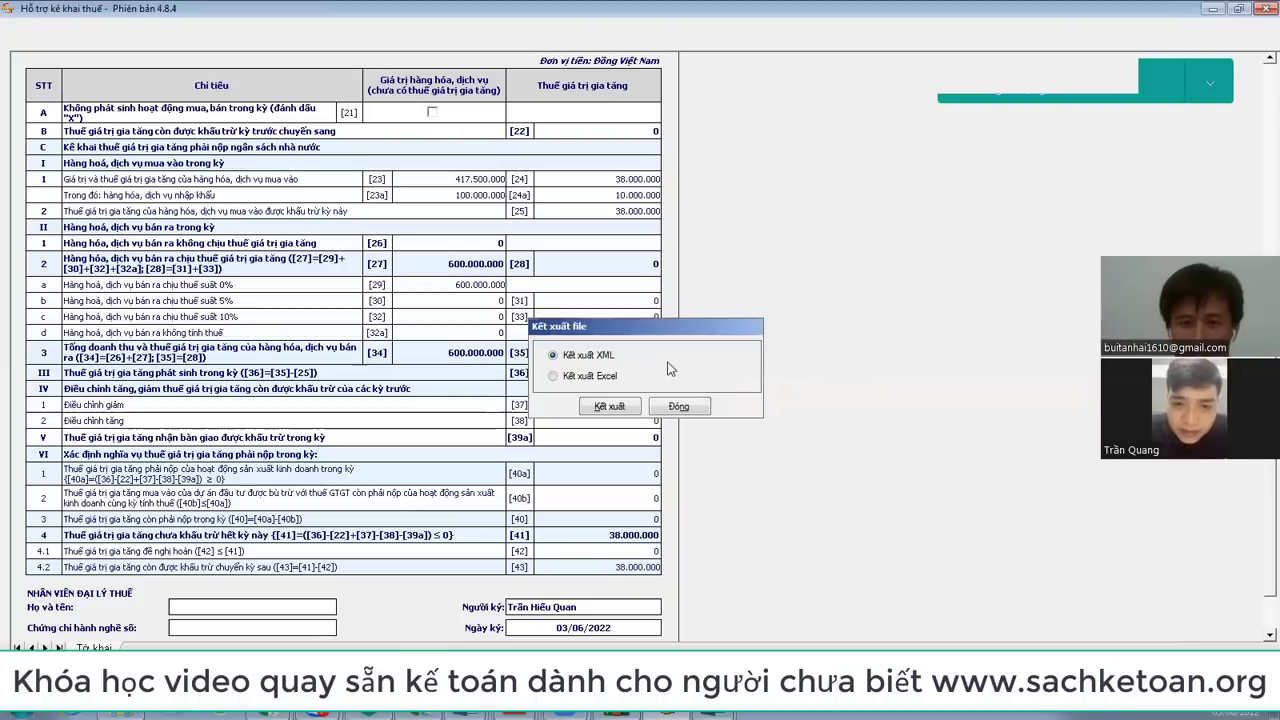
# Step: Choose XML export, then cancel the Save dialog without writing a file
pyautogui.click(624, 407)
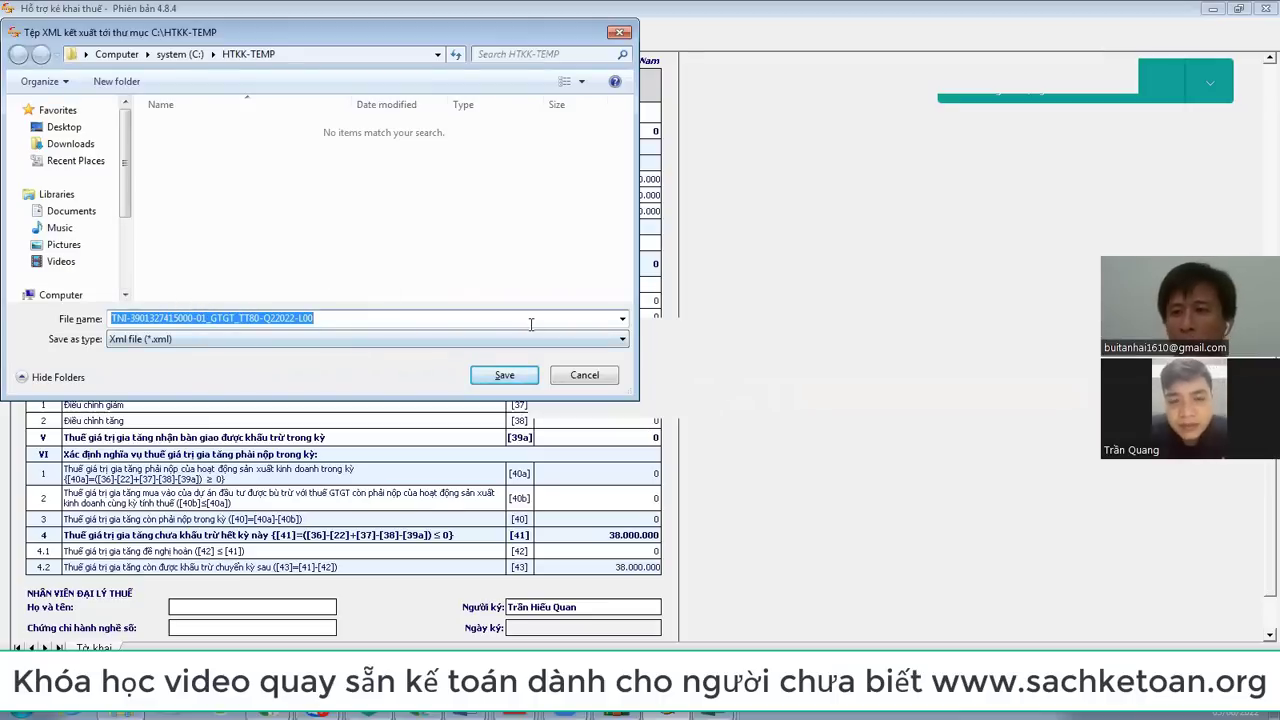
pyautogui.click(617, 377)
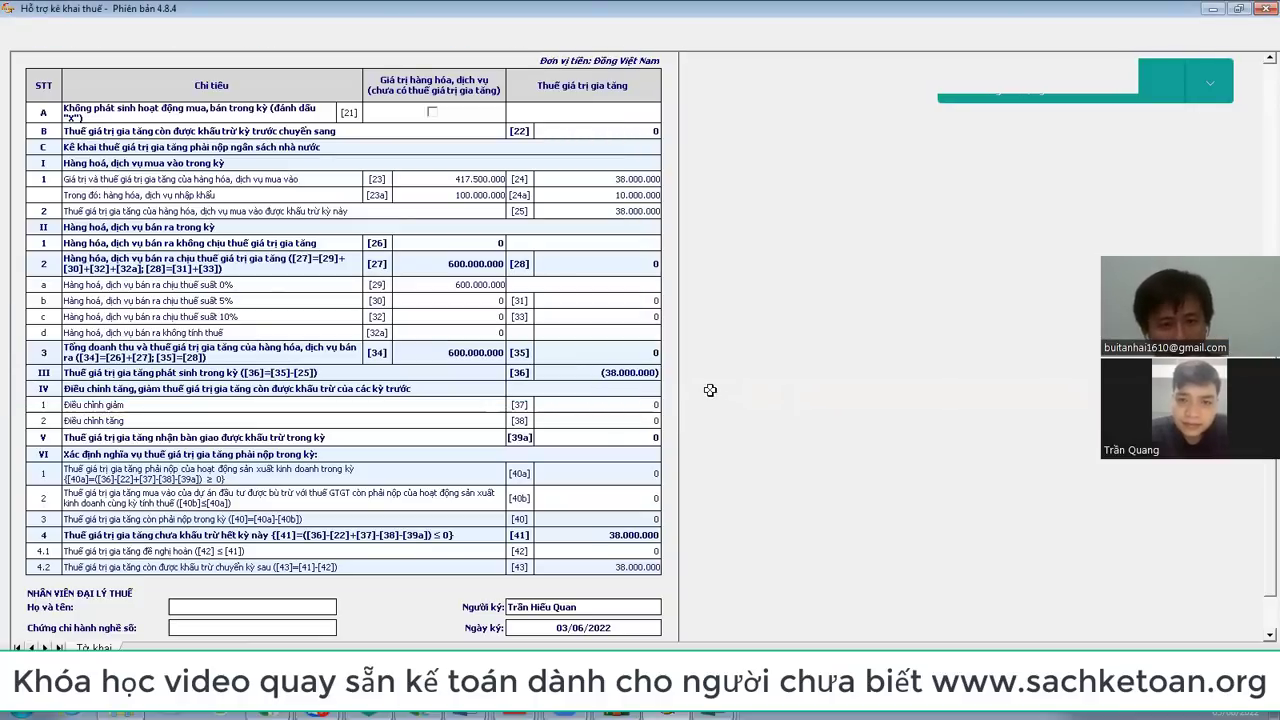
# Step: Clear the imported-goods entries J21:L21 in the purchase list workbook
pyautogui.click(476, 195)
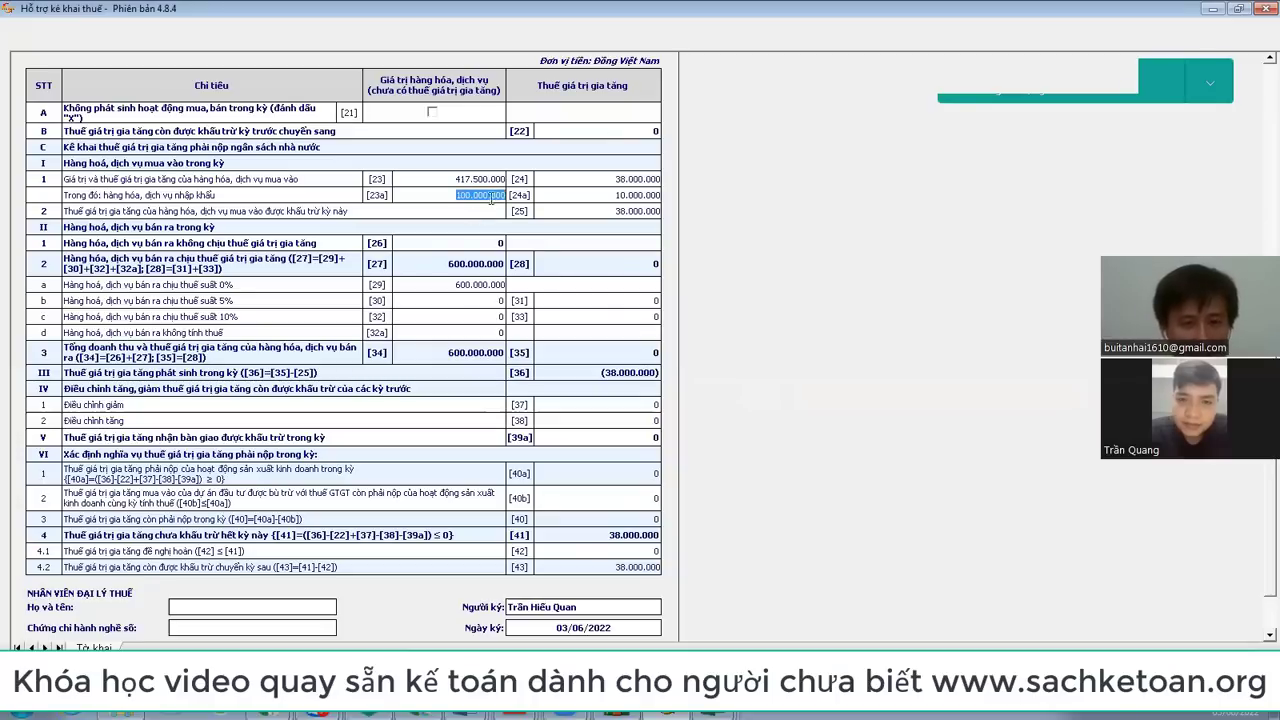
pyautogui.click(716, 715)
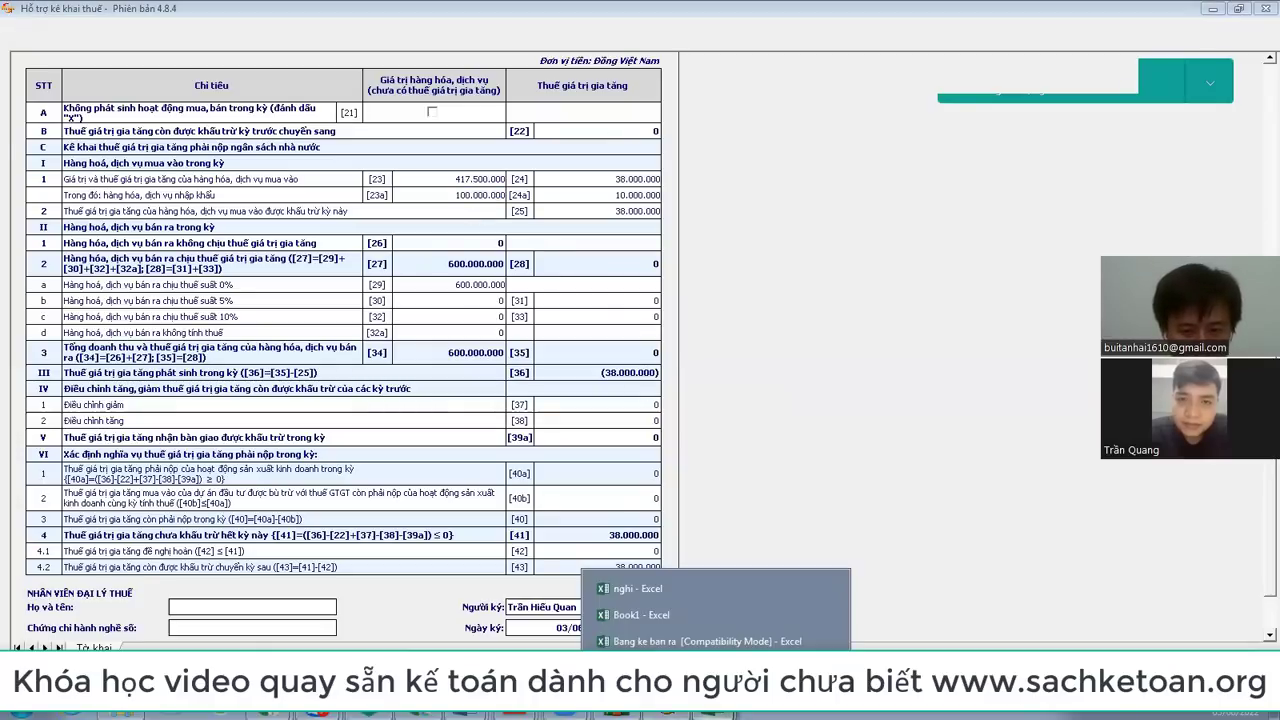
pyautogui.click(700, 665)
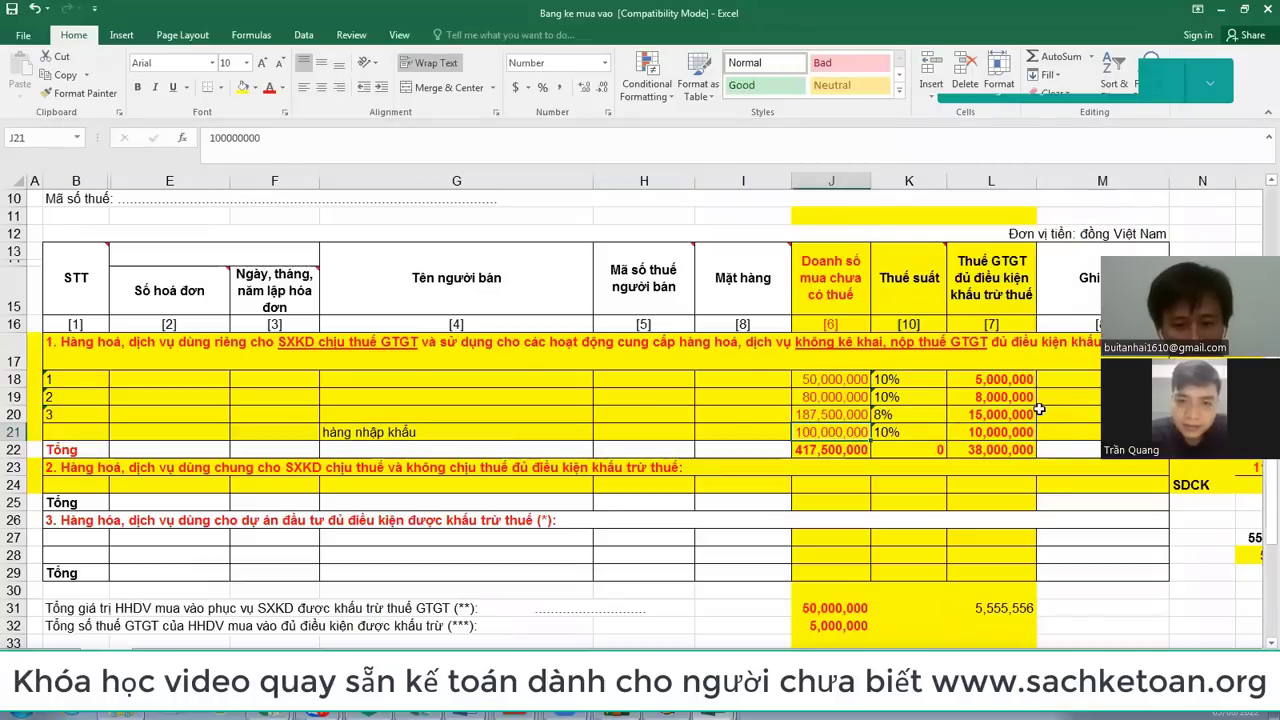
pyautogui.press('Delete')
pyautogui.press('Right')
pyautogui.press('Delete')
pyautogui.press('Right')
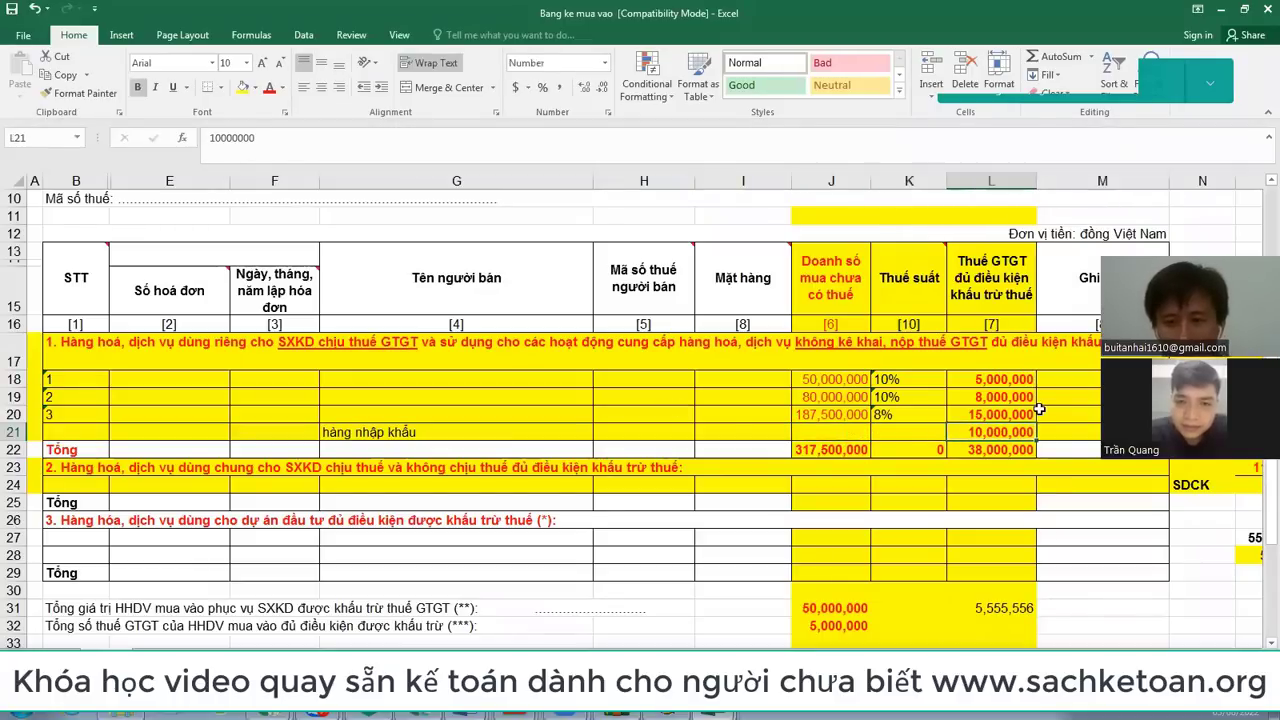
pyautogui.press('Delete')
# Step: Recommit [23] at 317.500.000 and enter 28.000.000 as purchase VAT in [24]
pyautogui.hotkey('alt', 'Tab')
pyautogui.click(505, 178)
pyautogui.click(476, 178)
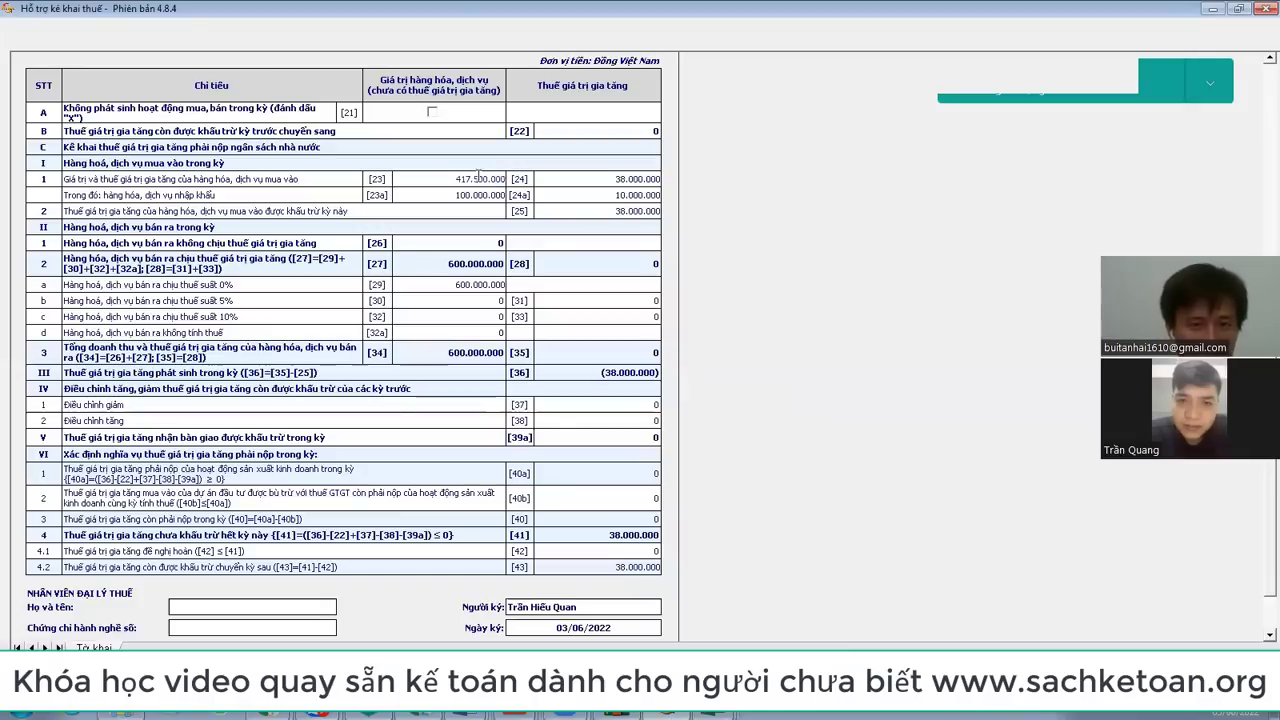
pyautogui.press('Tab')
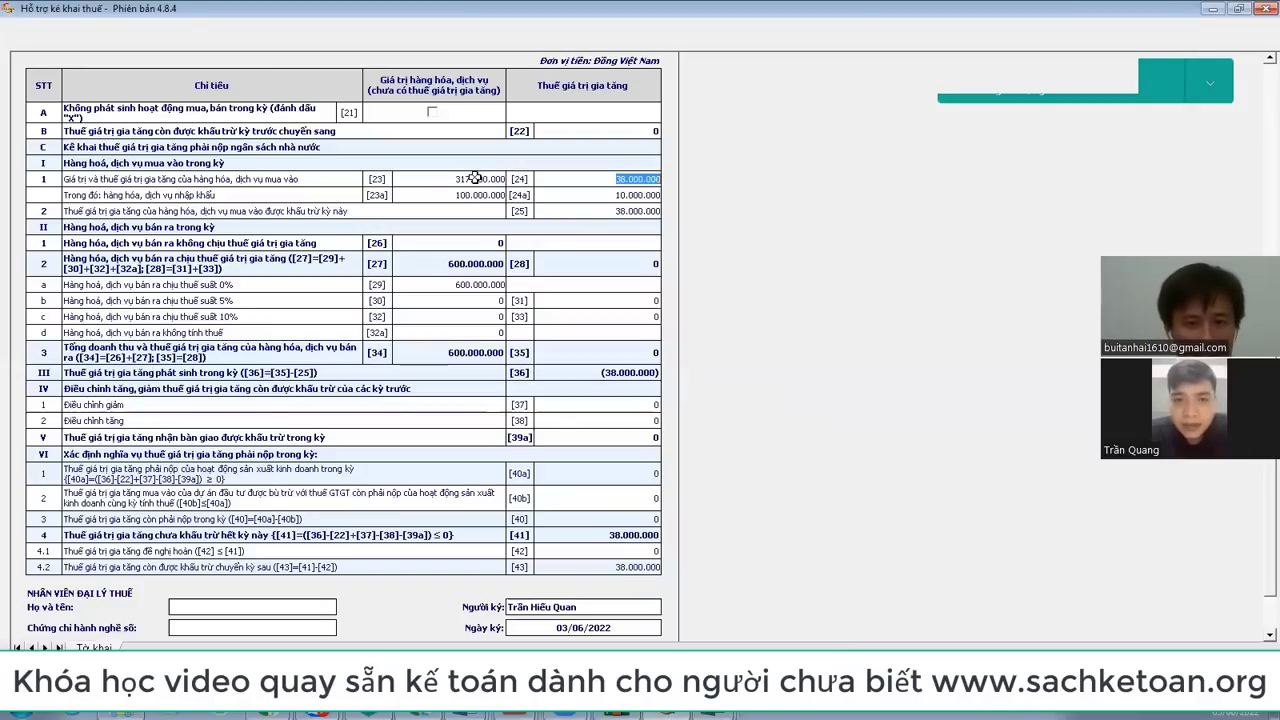
pyautogui.hotkey('alt', 'Tab')
pyautogui.hotkey('alt', 'Tab')
pyautogui.write('28.000.000')
pyautogui.press('Tab')
# Step: Enter 28.000.000 as deductible tax in [25], then bring the Book1 workbook forward
pyautogui.write('0')
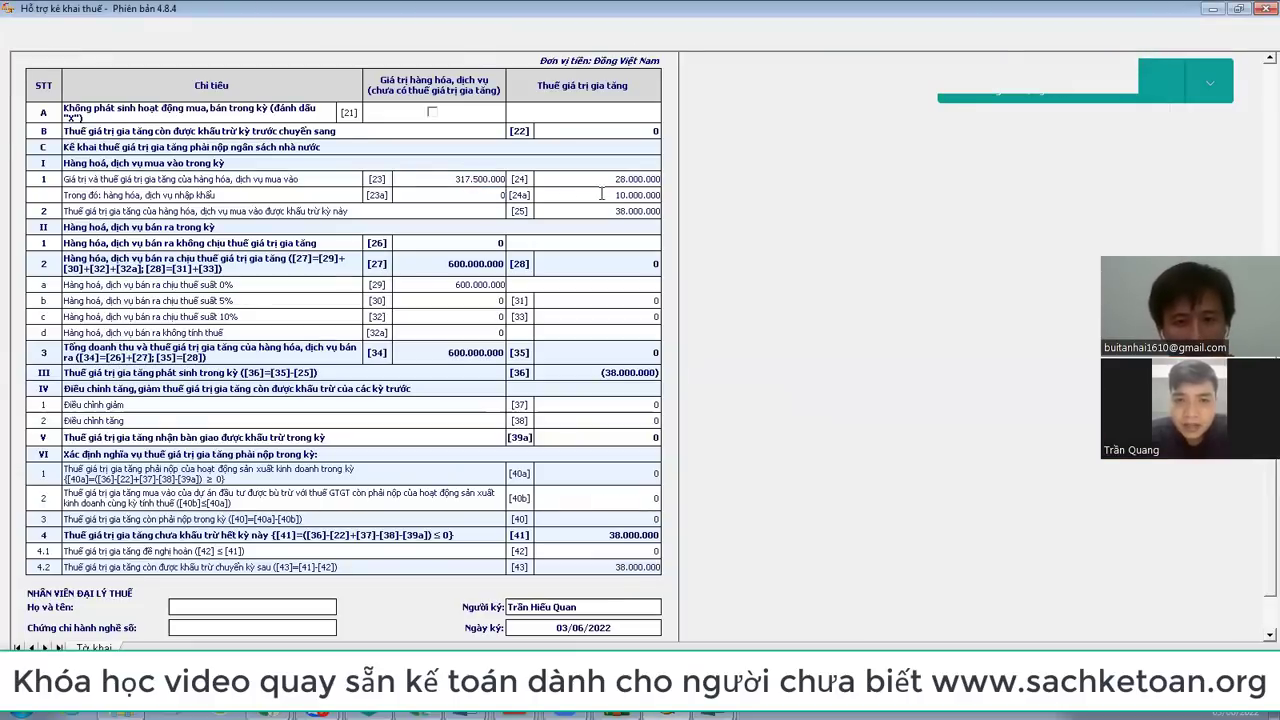
pyautogui.click(638, 206)
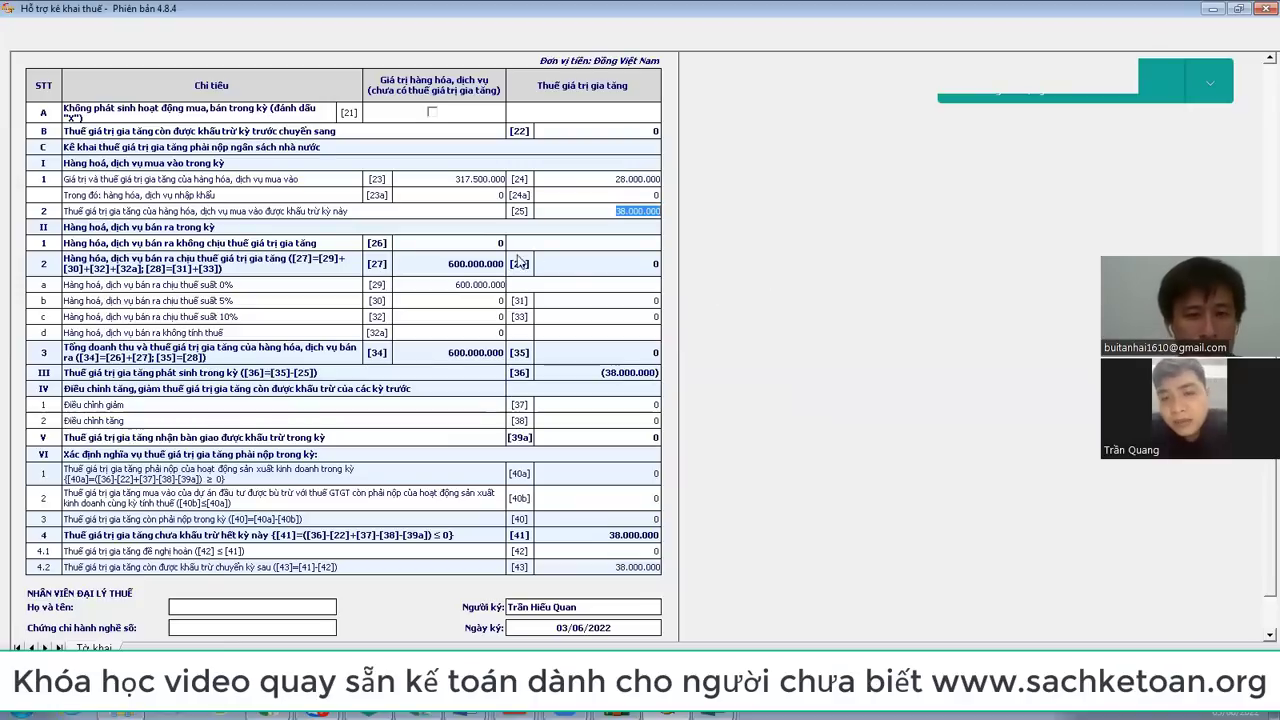
pyautogui.click(478, 284)
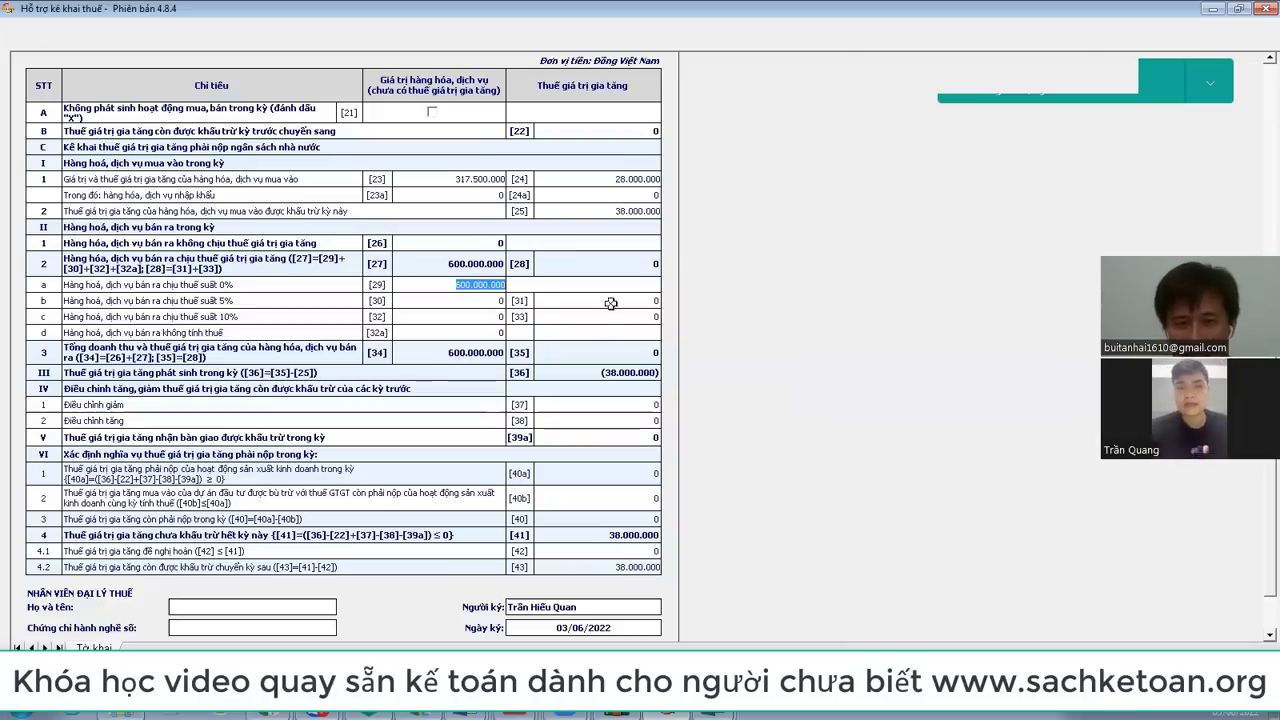
pyautogui.click(700, 714)
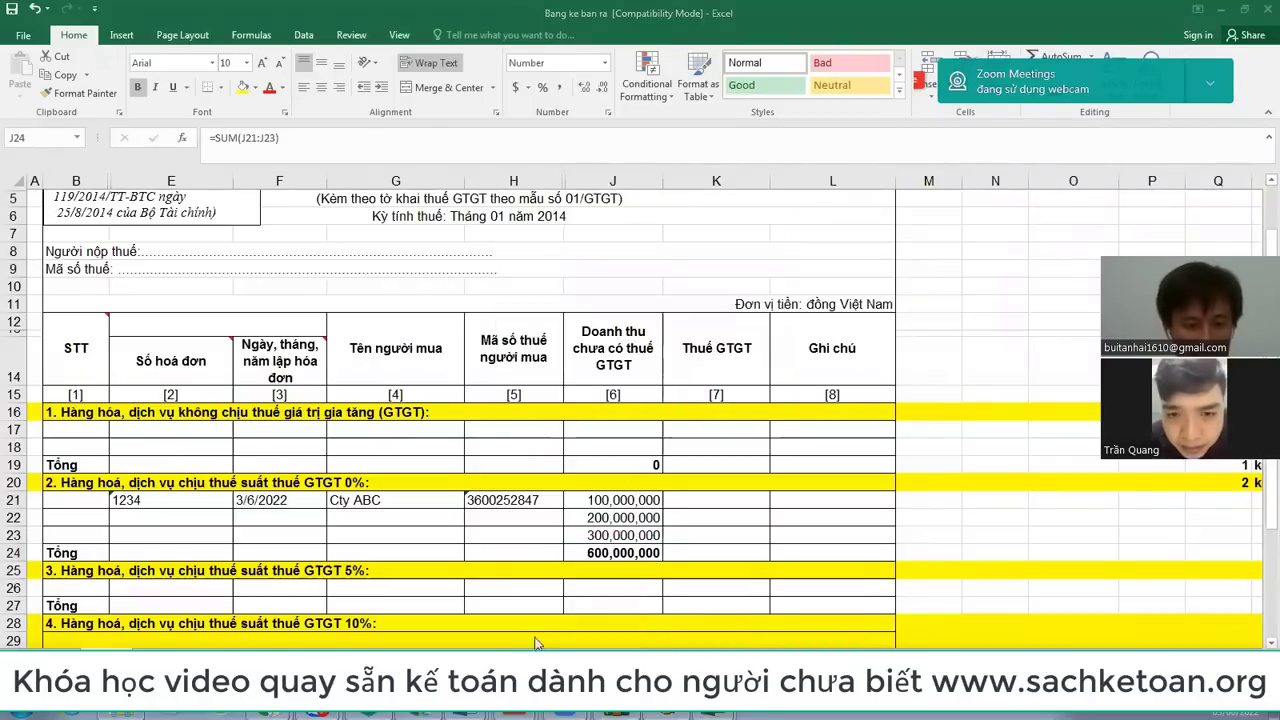
pyautogui.click(605, 714)
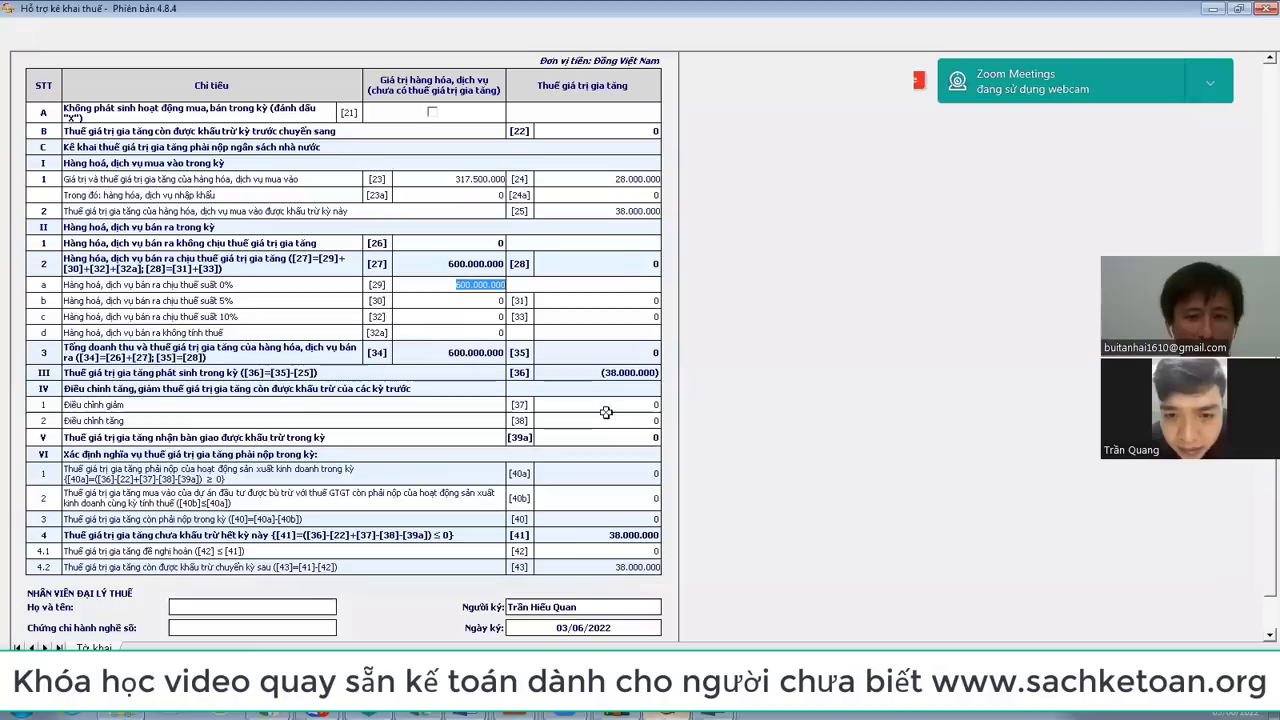
pyautogui.click(630, 211)
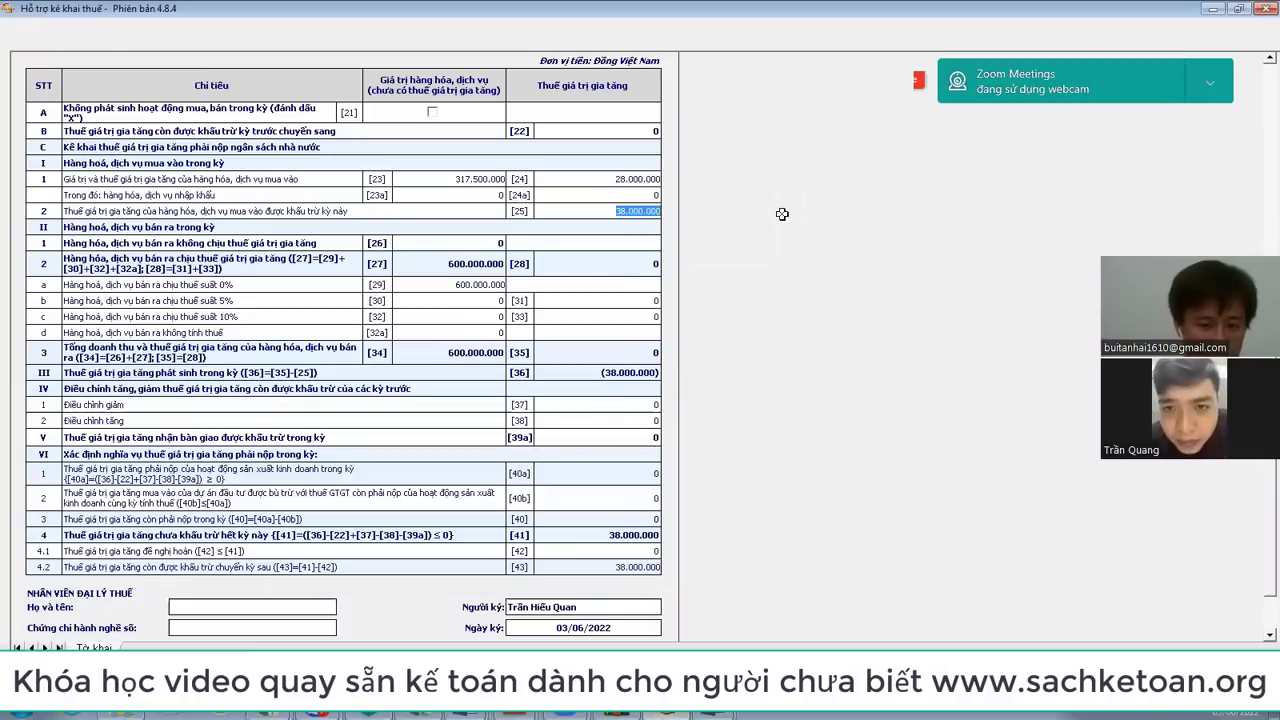
pyautogui.write('28.000.000')
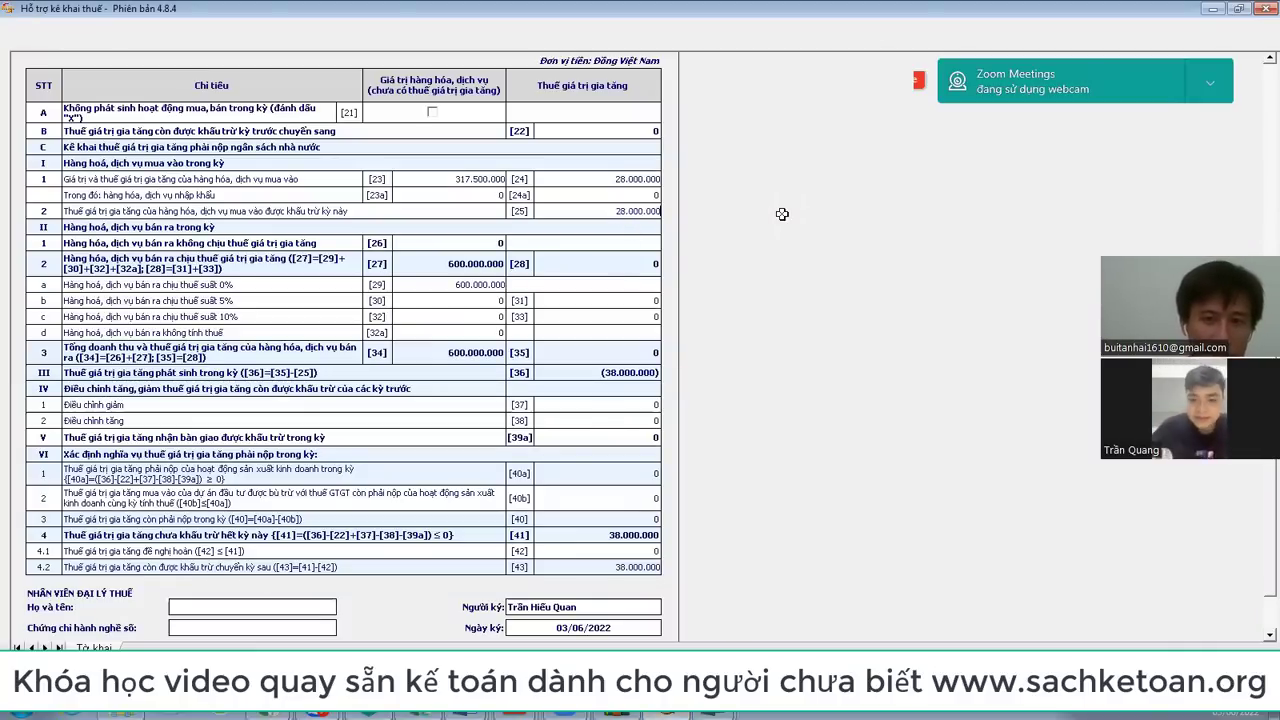
pyautogui.press('Tab')
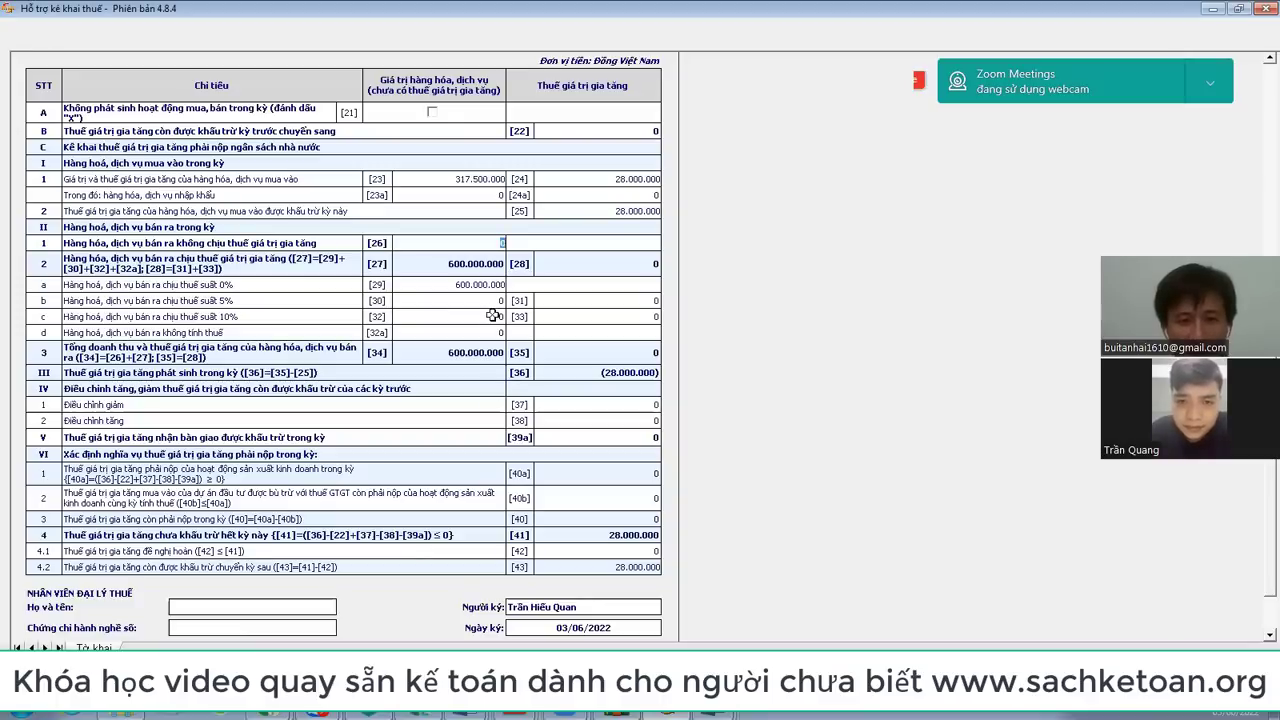
pyautogui.click(716, 715)
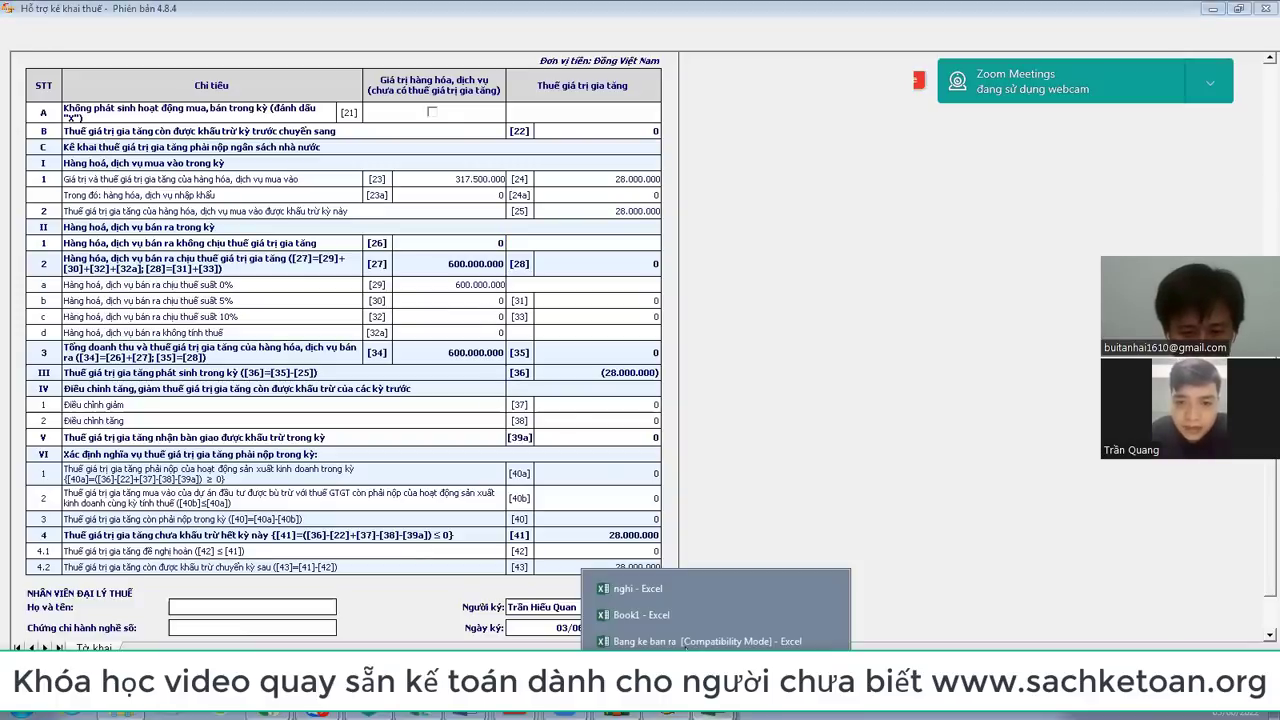
pyautogui.click(676, 616)
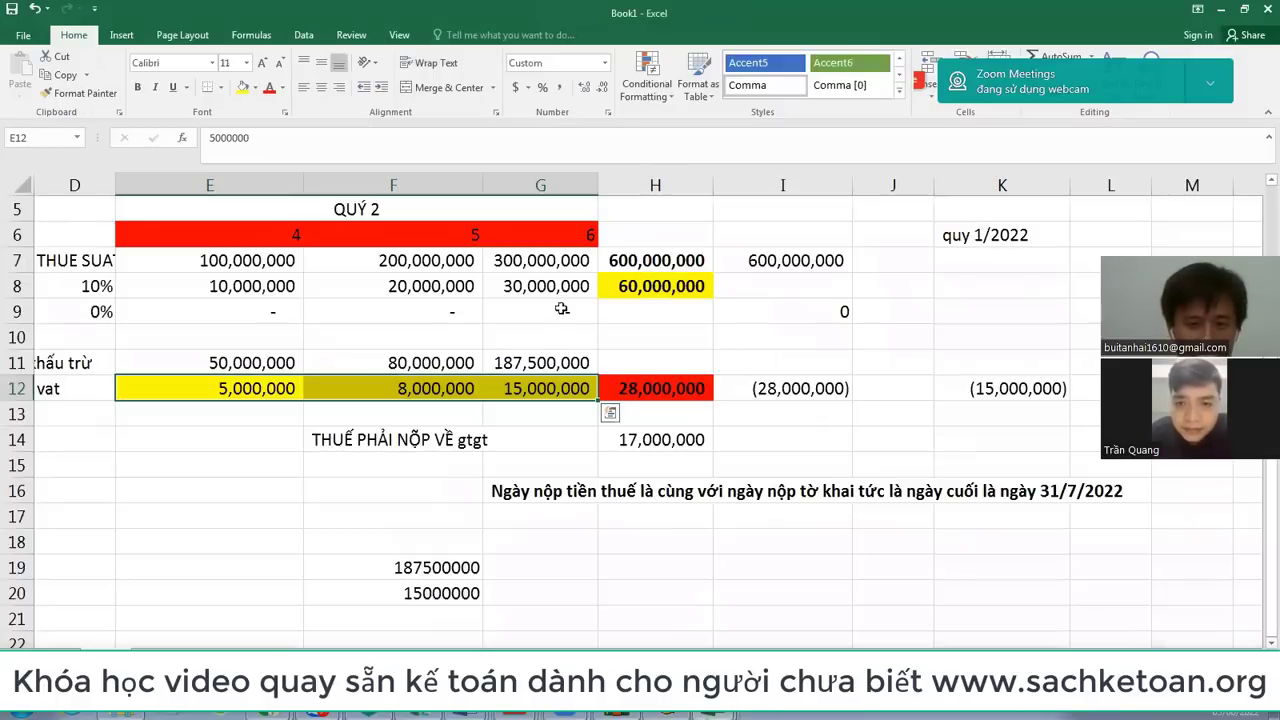
# Step: Inspect Book1's month-4 10% VAT formula in E8 and the quarter total in H8
pyautogui.click(241, 287)
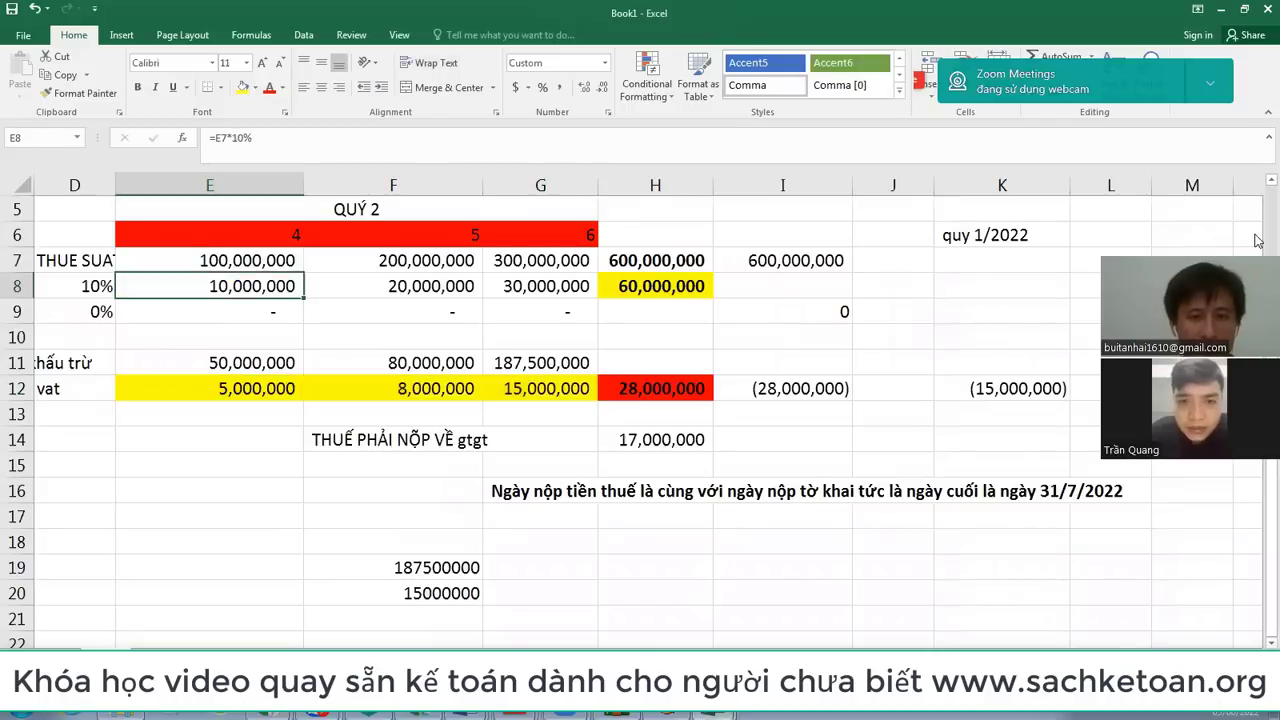
pyautogui.press('Right')
pyautogui.press('Right')
pyautogui.press('Right')
pyautogui.hotkey('alt', 'Tab')
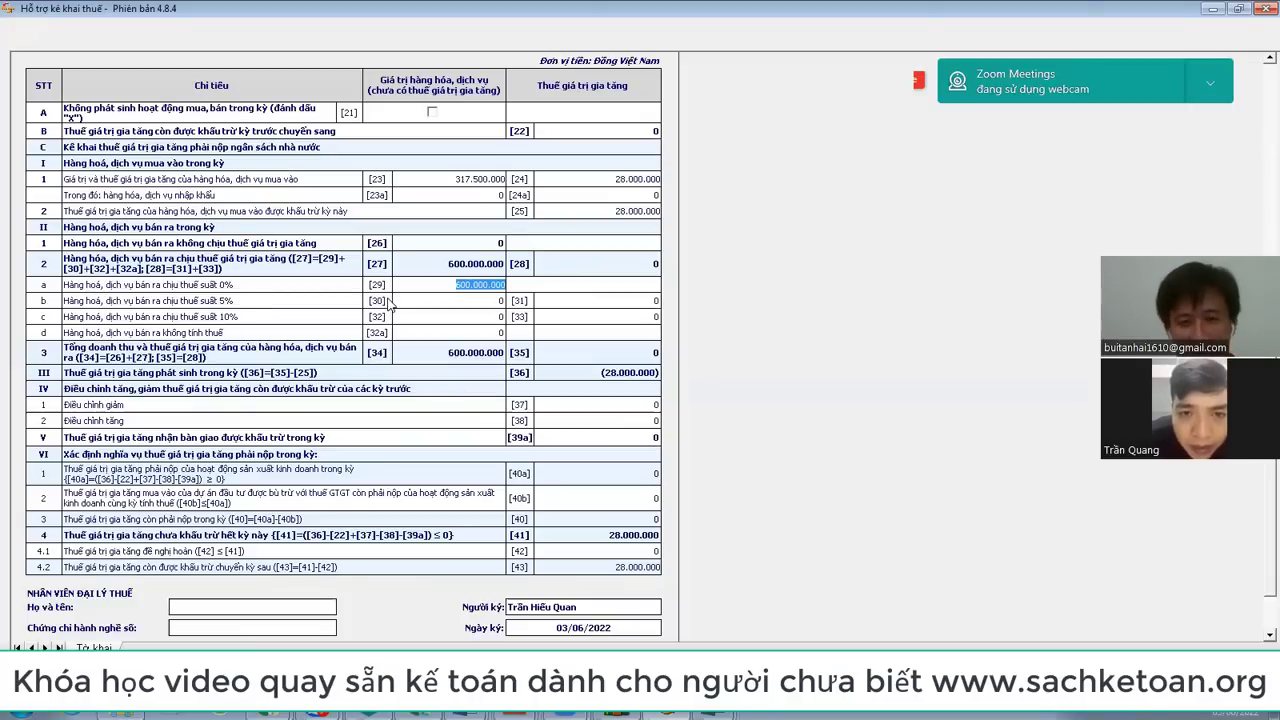
# Step: Clear the 0% sales box [29] and enter 600000000 in the 10% sales box [32]
pyautogui.write('5')
pyautogui.press('BackSpace')
pyautogui.click(492, 316)
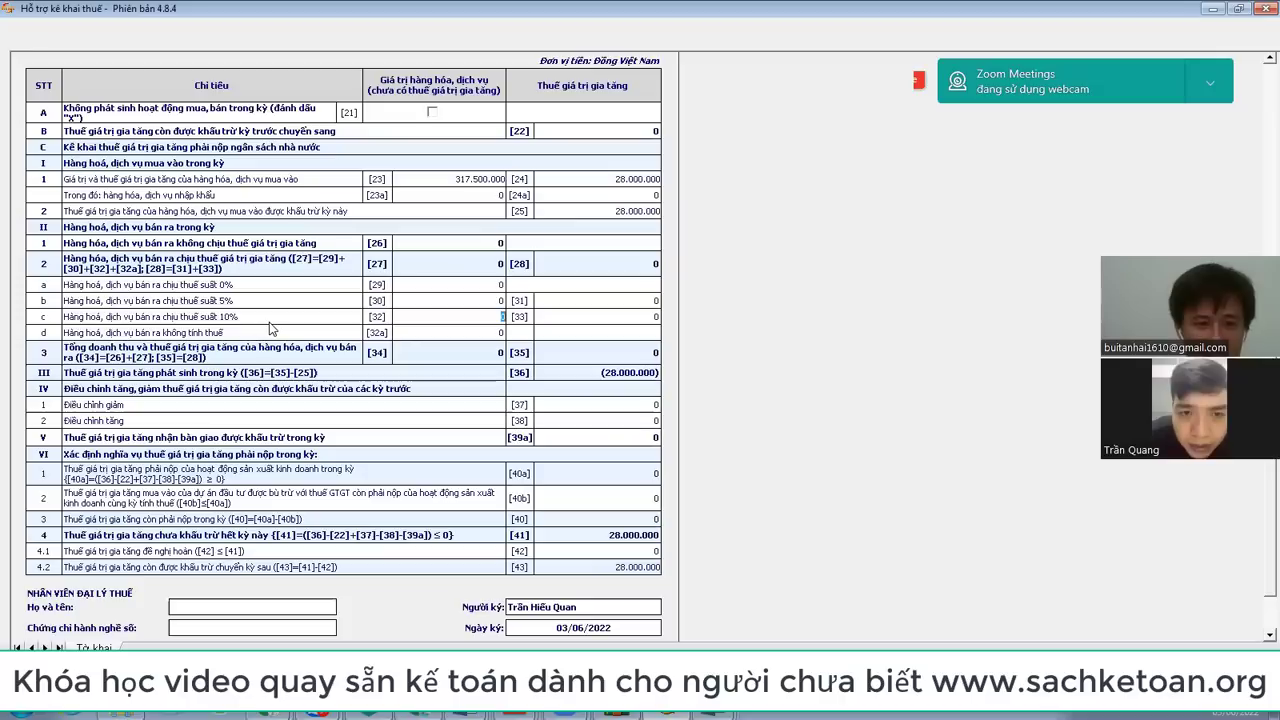
pyautogui.write('600000000')
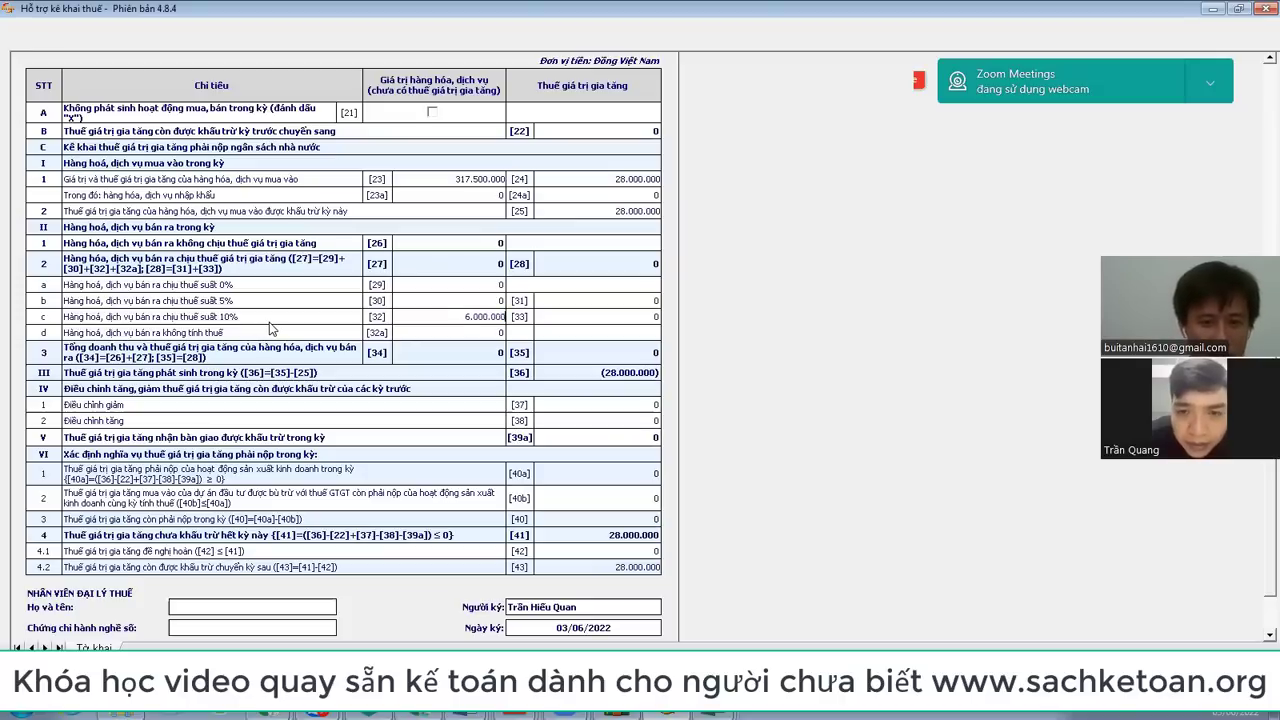
pyautogui.press('Tab')
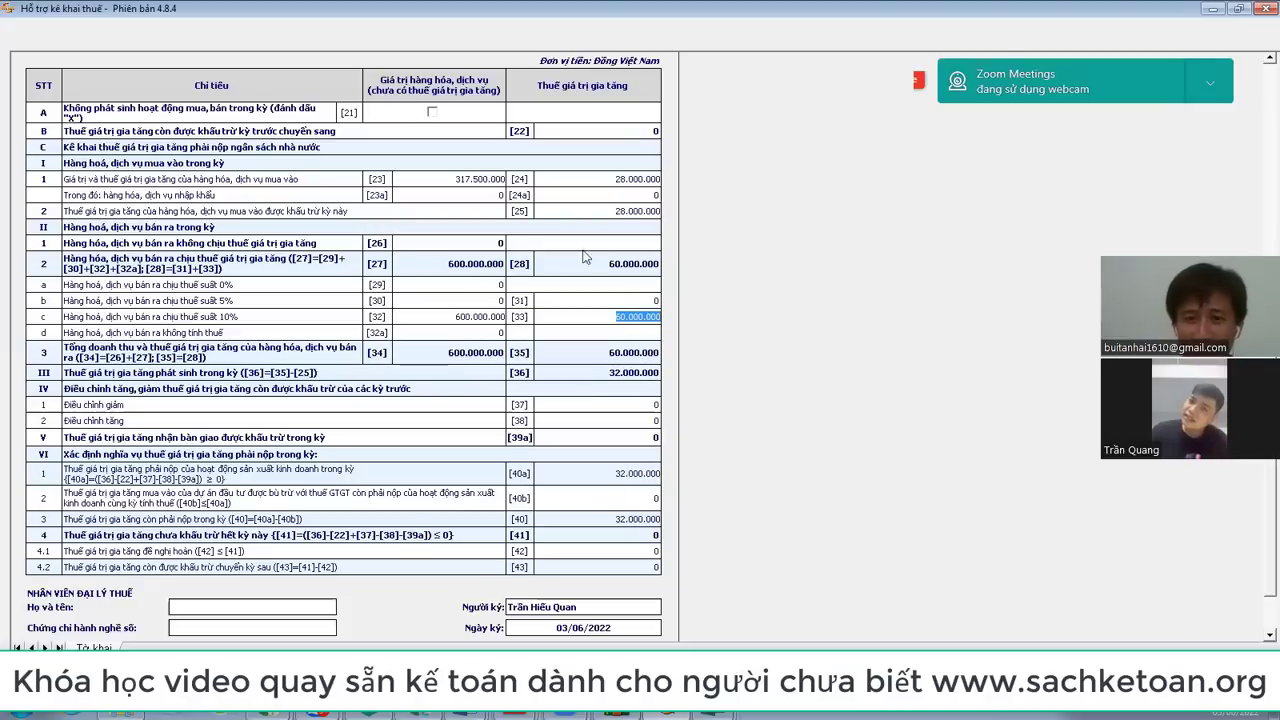
pyautogui.click(612, 301)
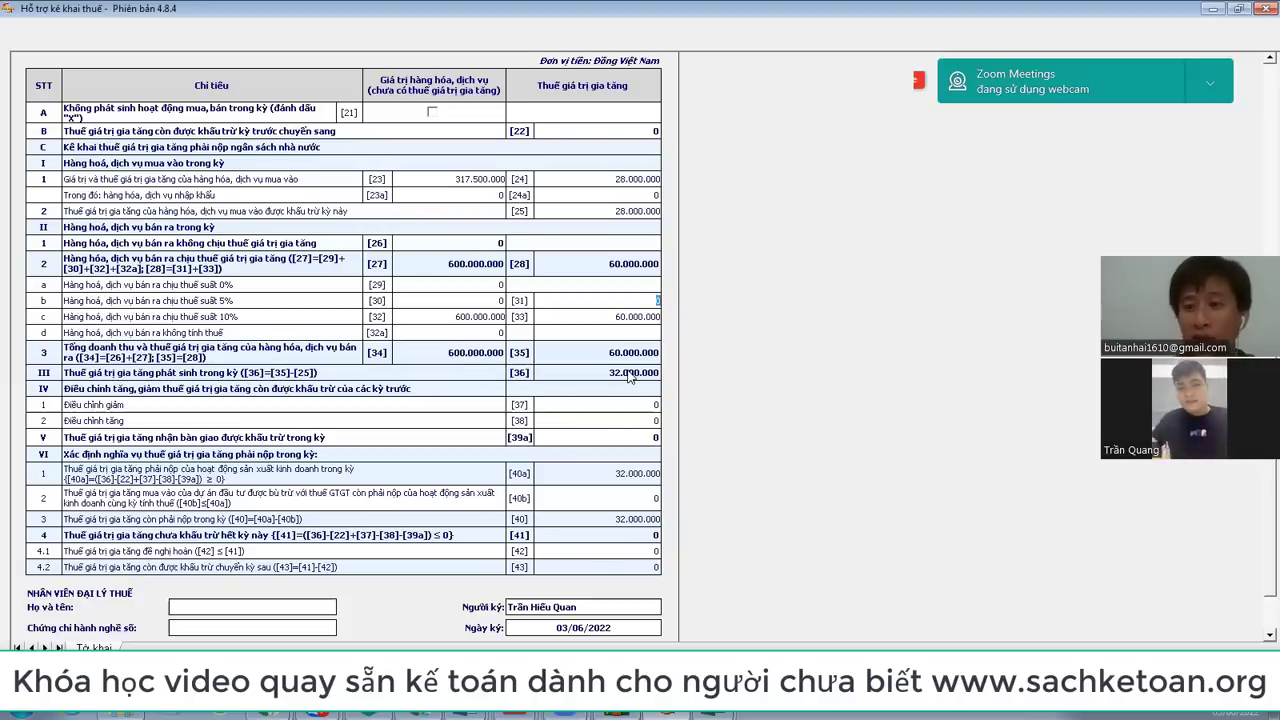
pyautogui.scroll(-1, 626, 441)
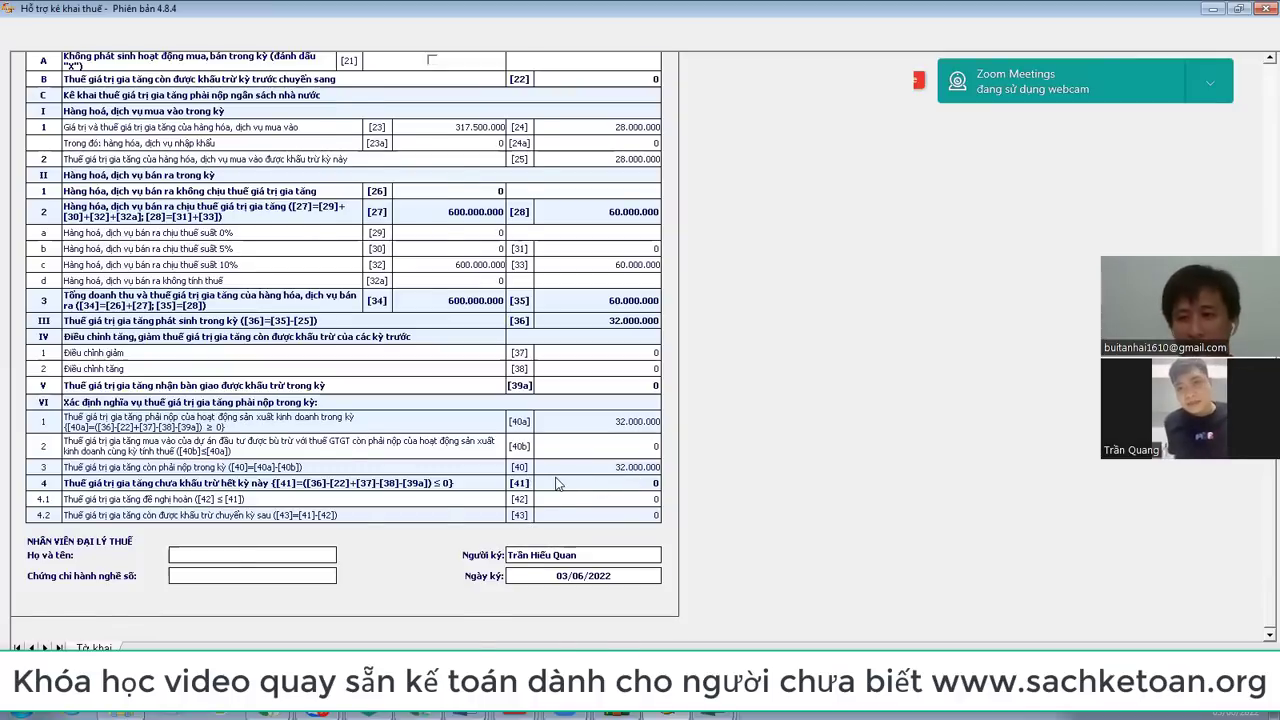
pyautogui.scroll(5, 560, 460)
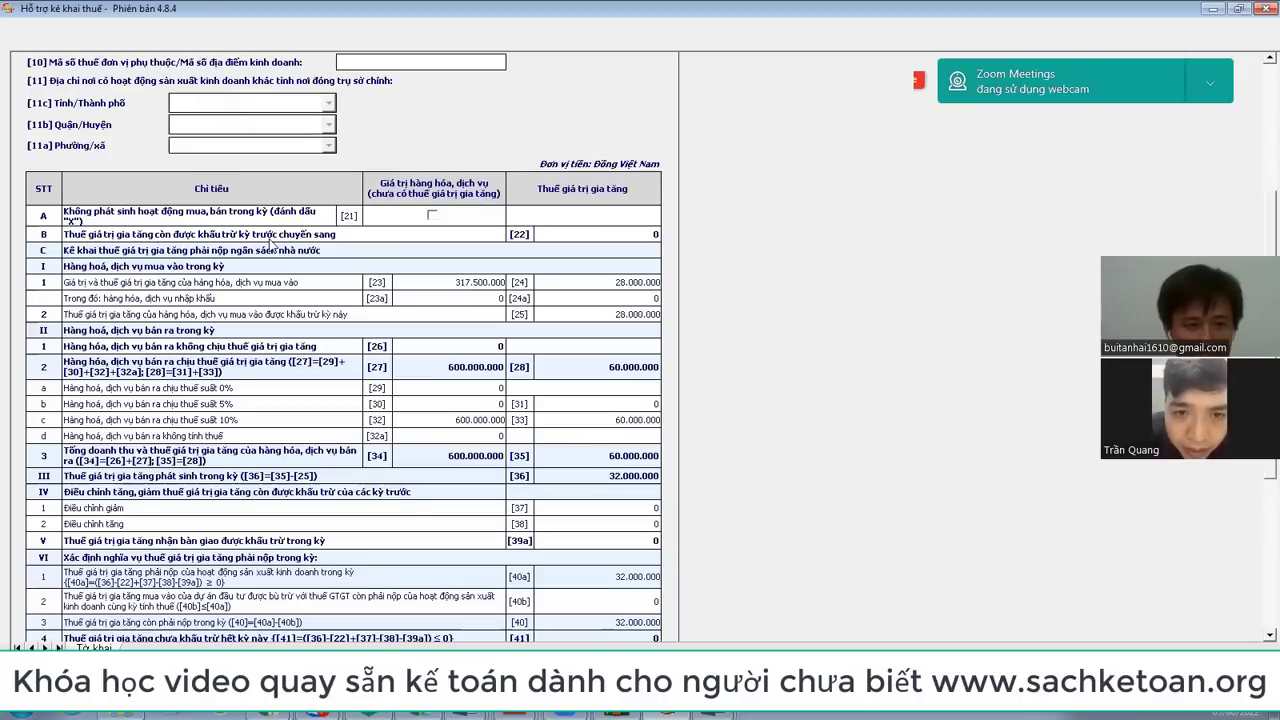
pyautogui.scroll(5, 352, 243)
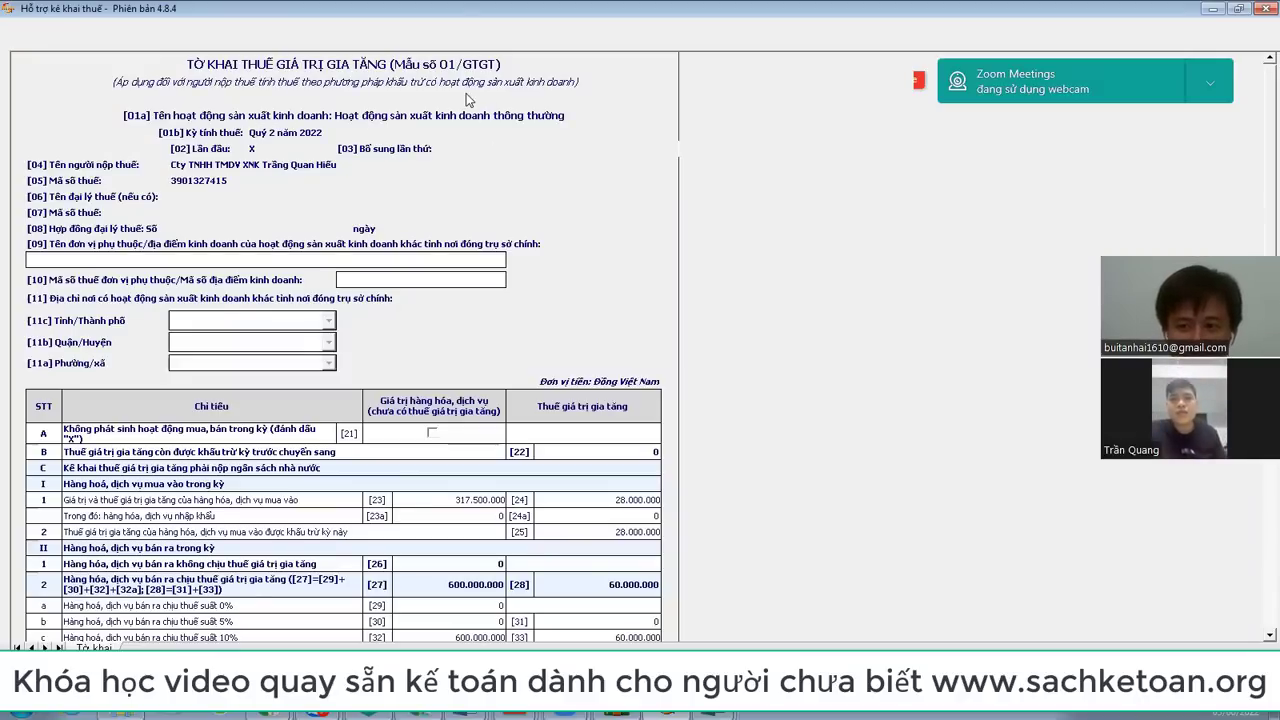
pyautogui.click(593, 449)
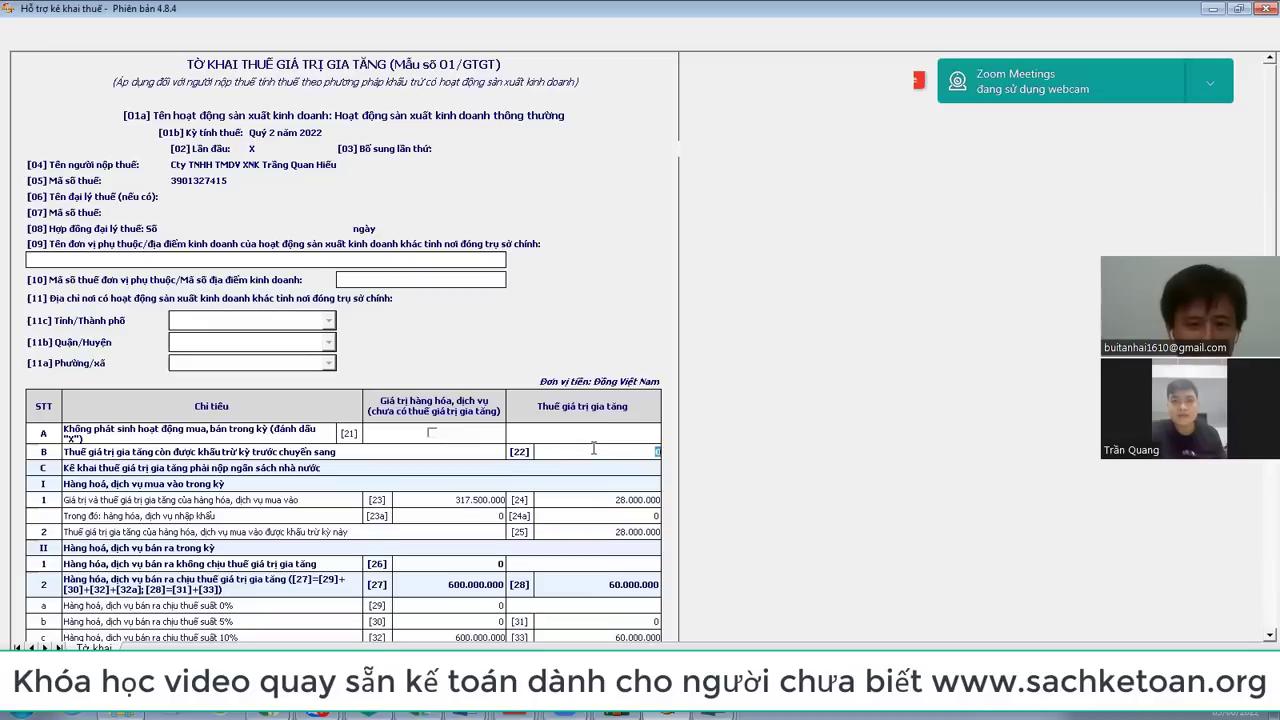
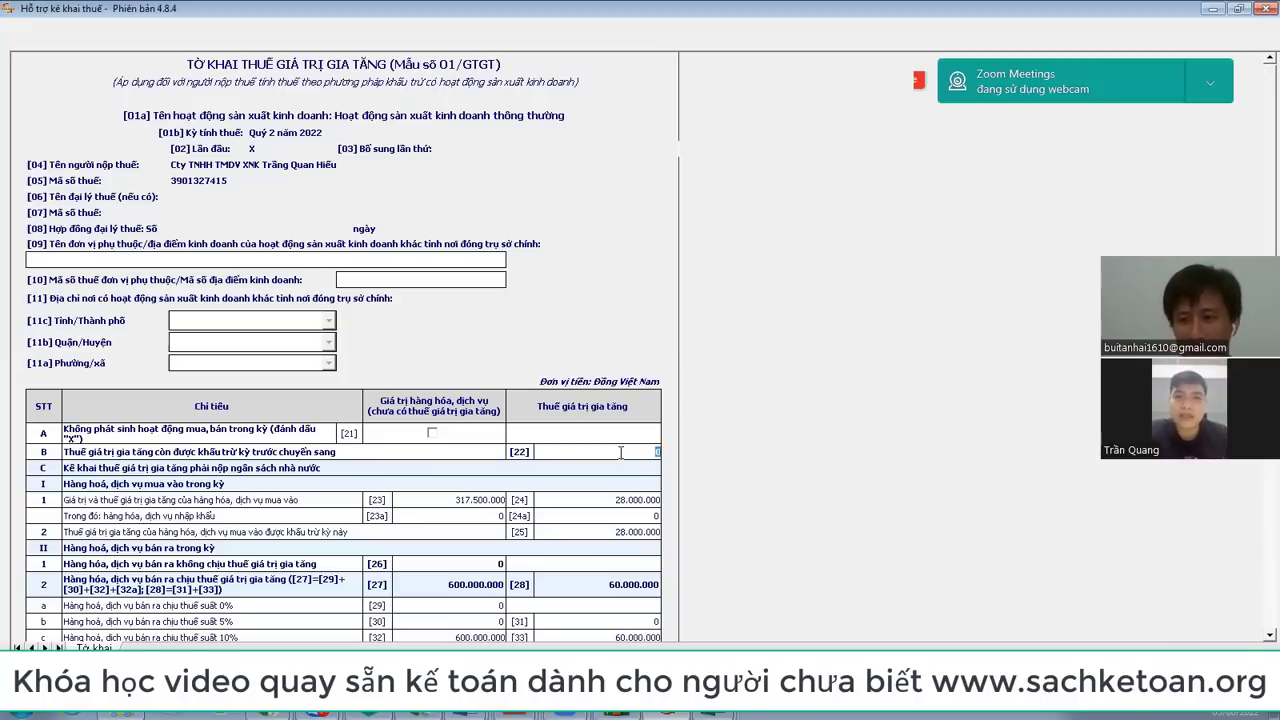
# Step: Enter 10.000.000 as carried-over deductible VAT [22] so payable VAT [40a] becomes 22.000.000
pyautogui.scroll(-5, 730, 431)
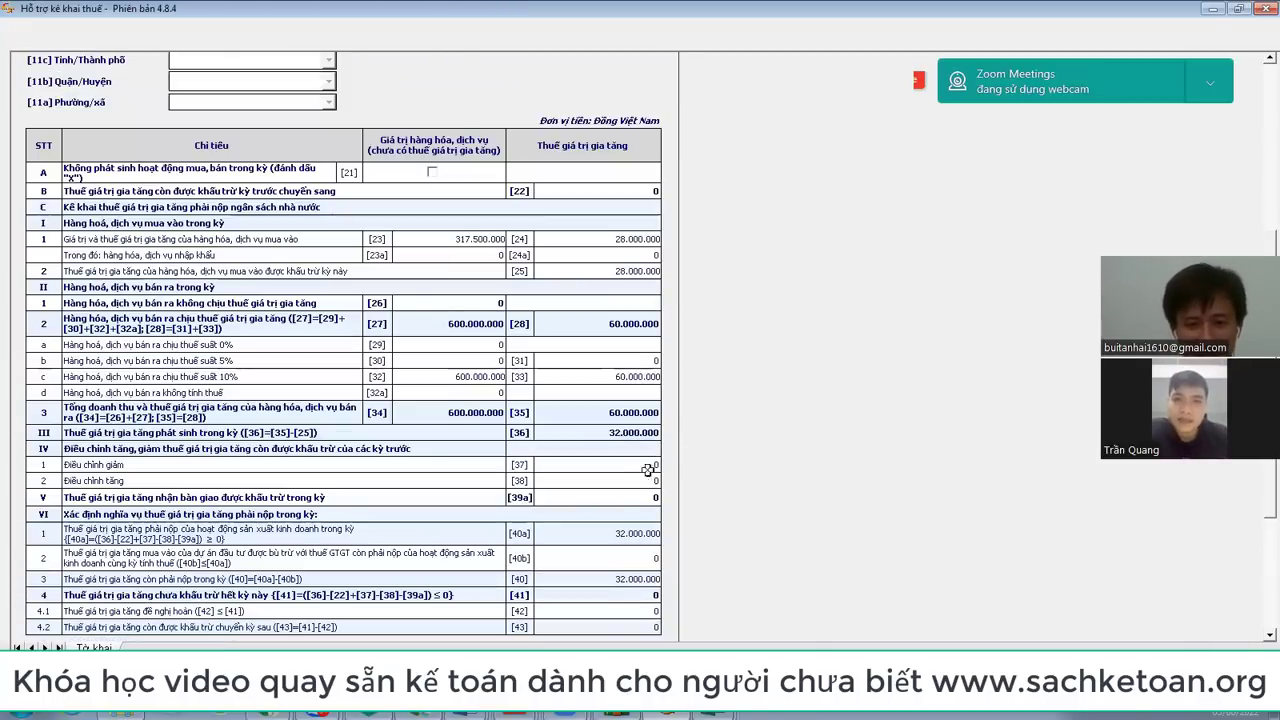
pyautogui.scroll(-2, 660, 540)
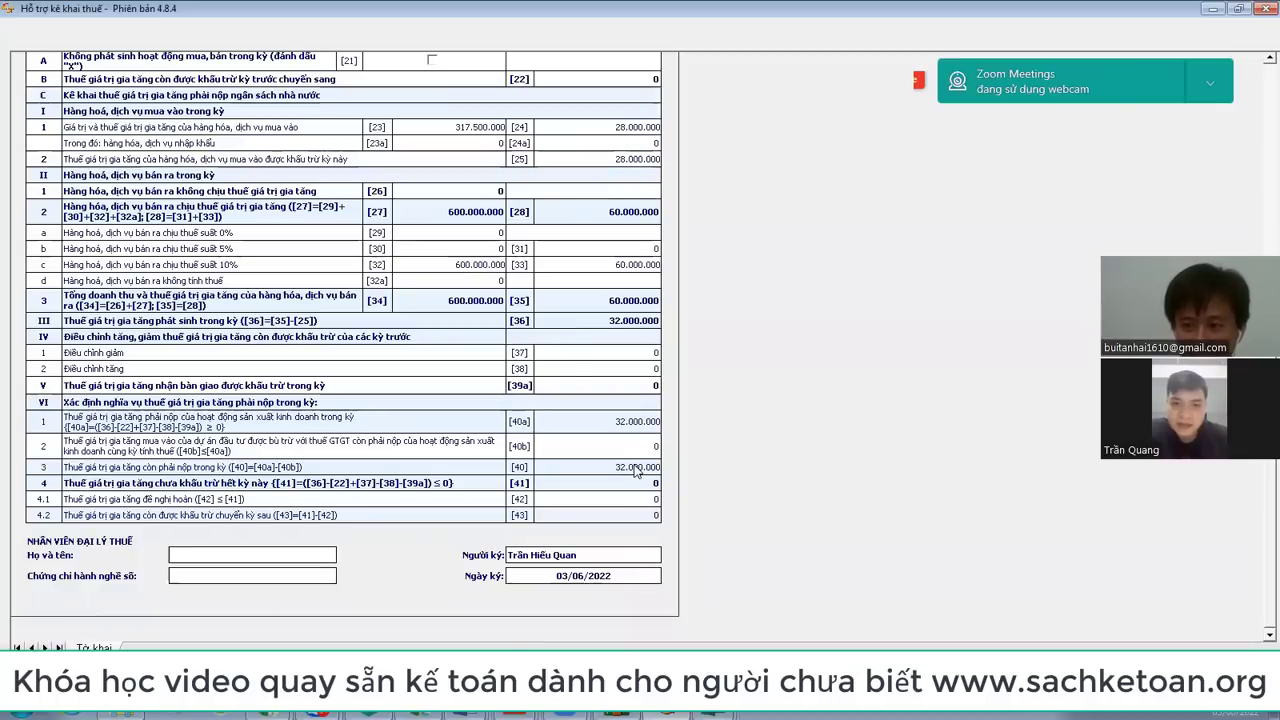
pyautogui.scroll(2, 636, 470)
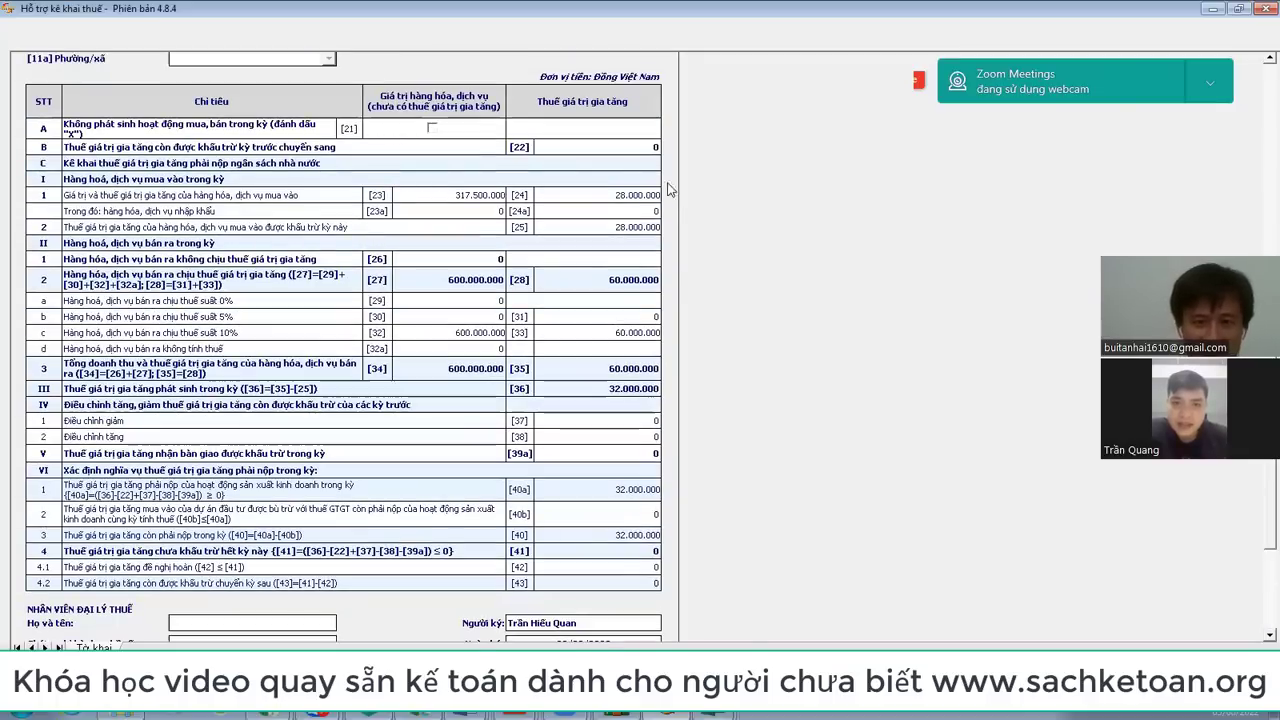
pyautogui.click(643, 147)
pyautogui.write('1000000')
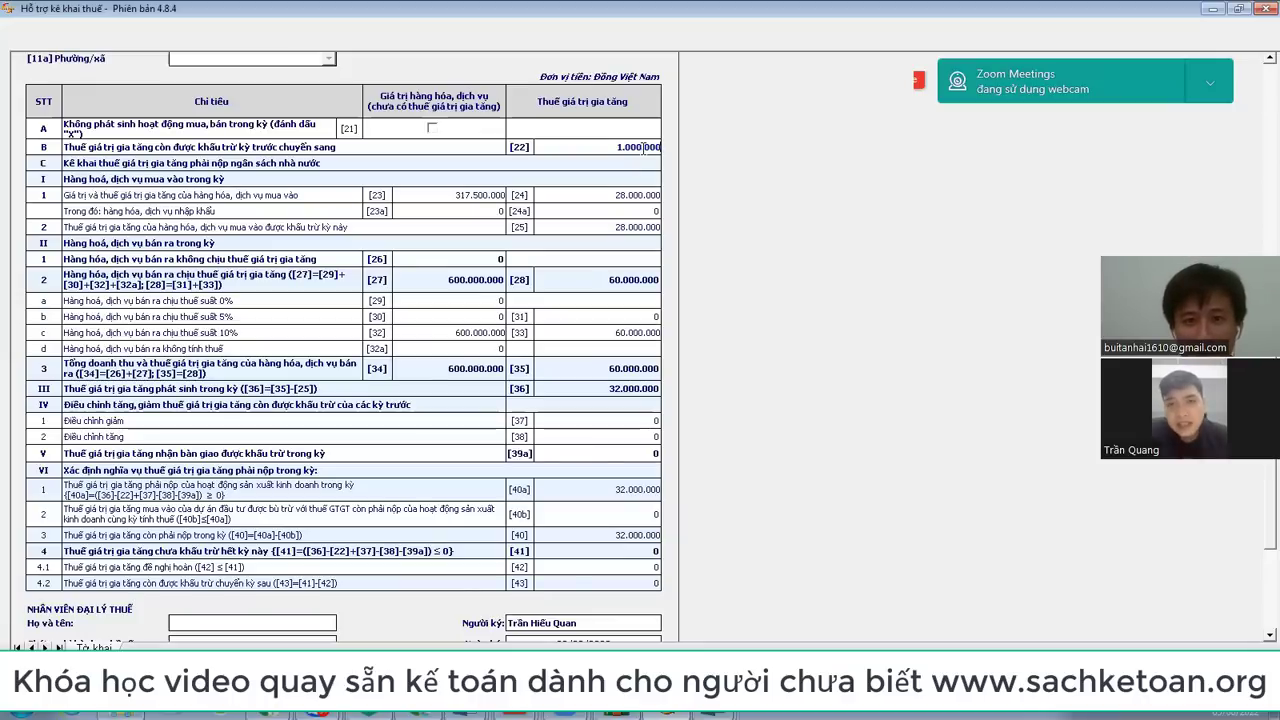
pyautogui.press('Tab')
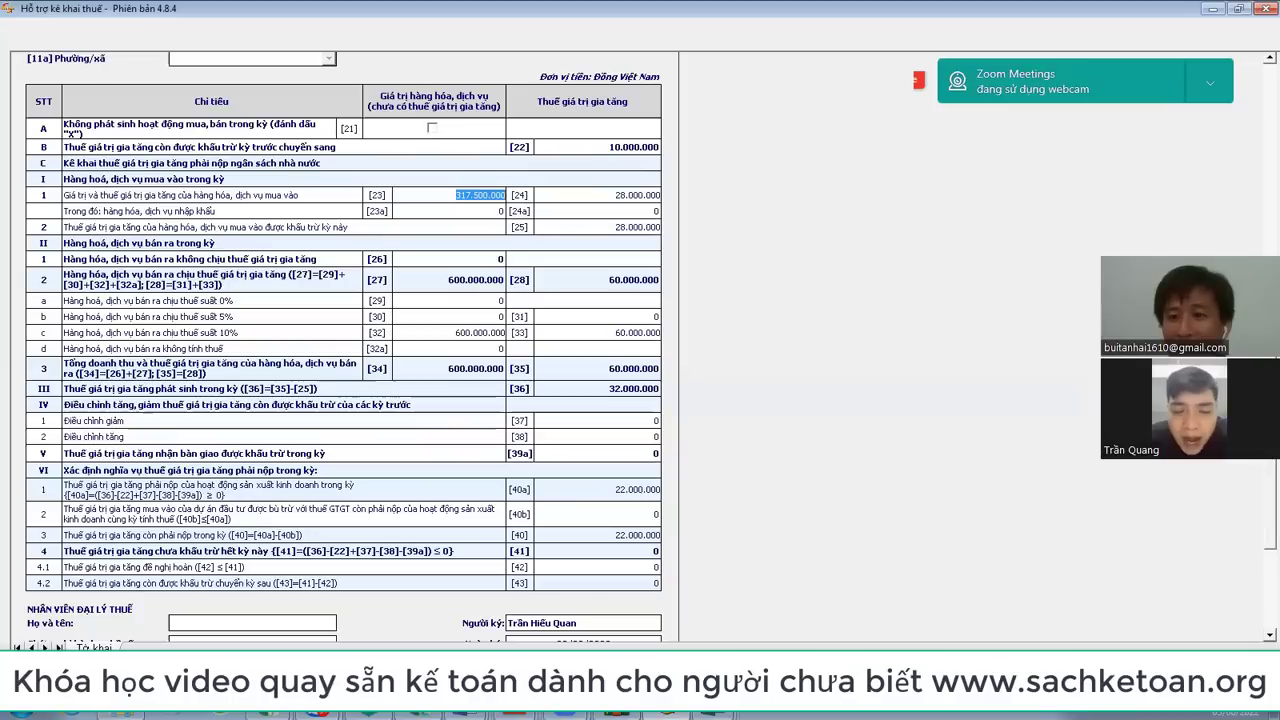
pyautogui.click(470, 690)
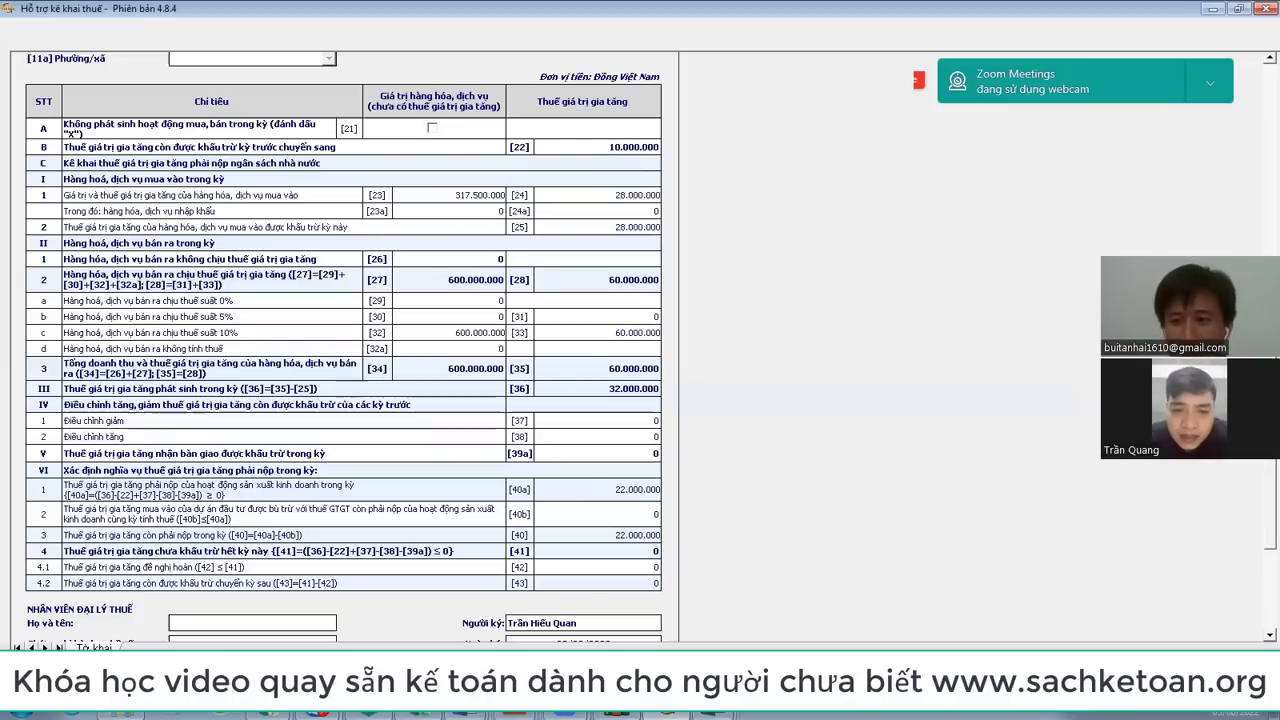
# Step: Add the PL 43/2022/QH15 VAT-reduction appendix and switch to its sheet
pyautogui.doubleClick(770, 390)
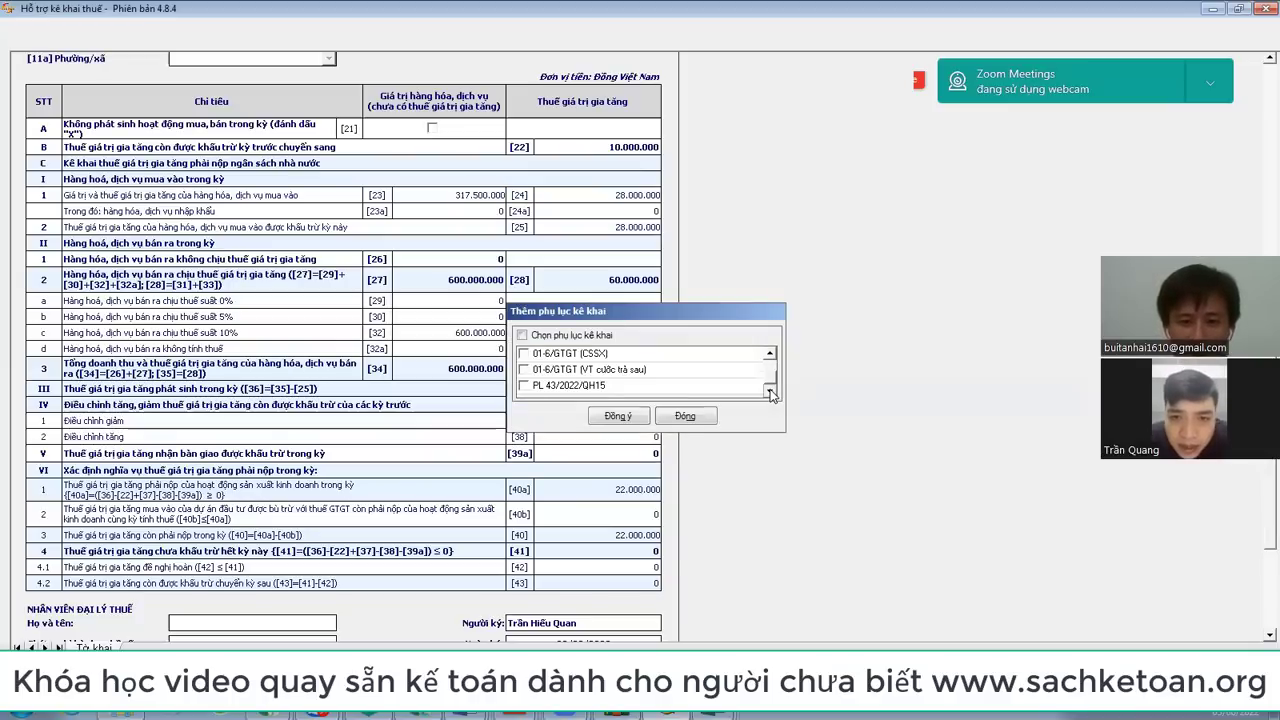
pyautogui.click(617, 416)
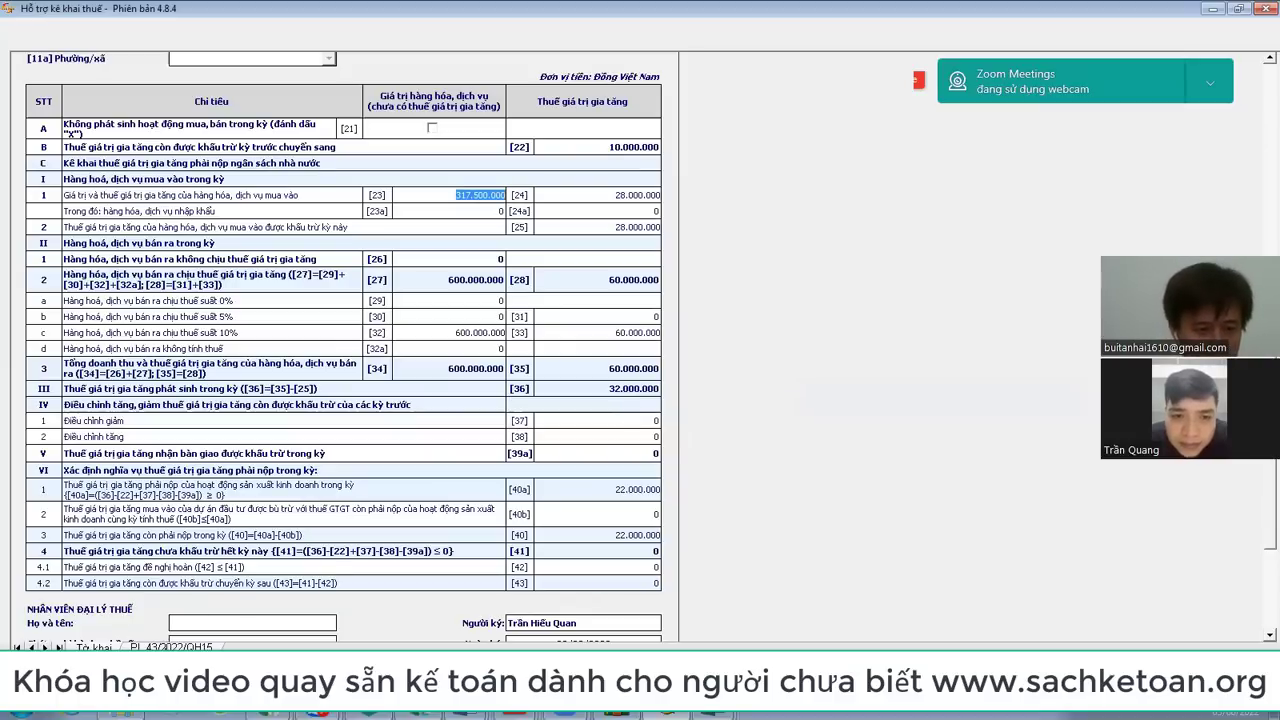
pyautogui.click(172, 647)
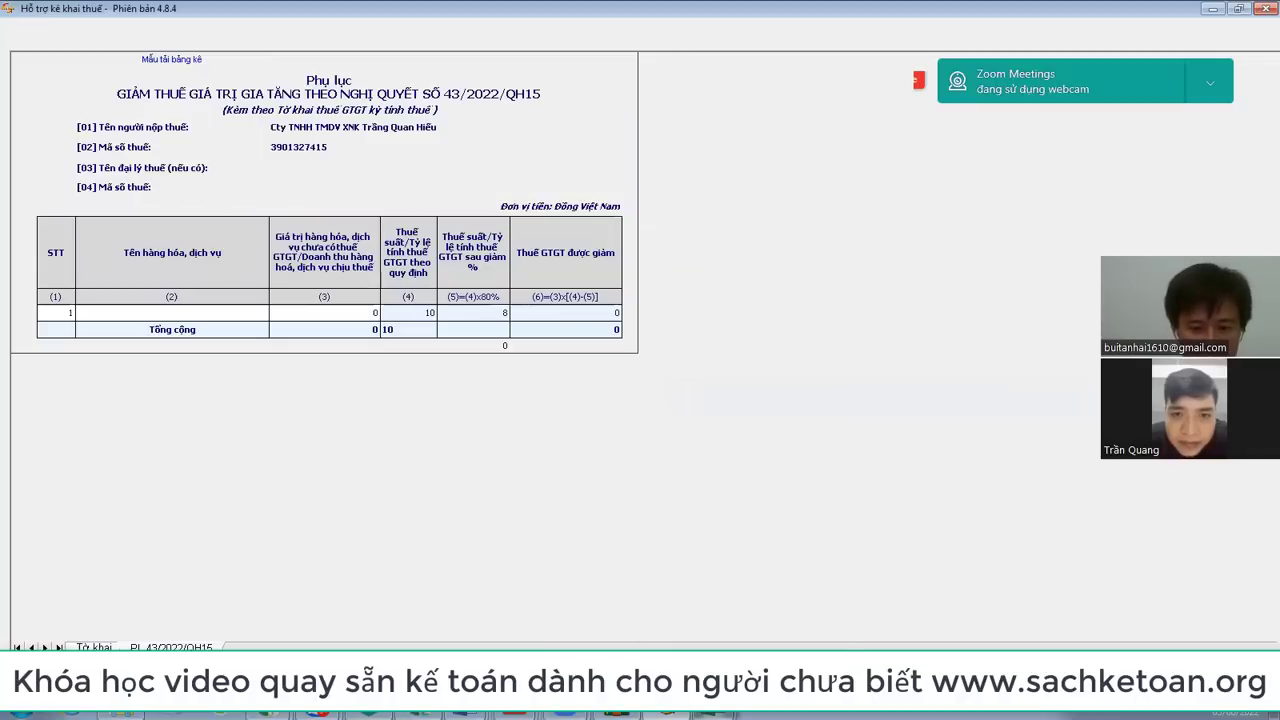
pyautogui.click(714, 714)
# Step: In the Bang ke ban ra workbook, insert blank rows at row 30 below the 10% section
pyautogui.click(705, 641)
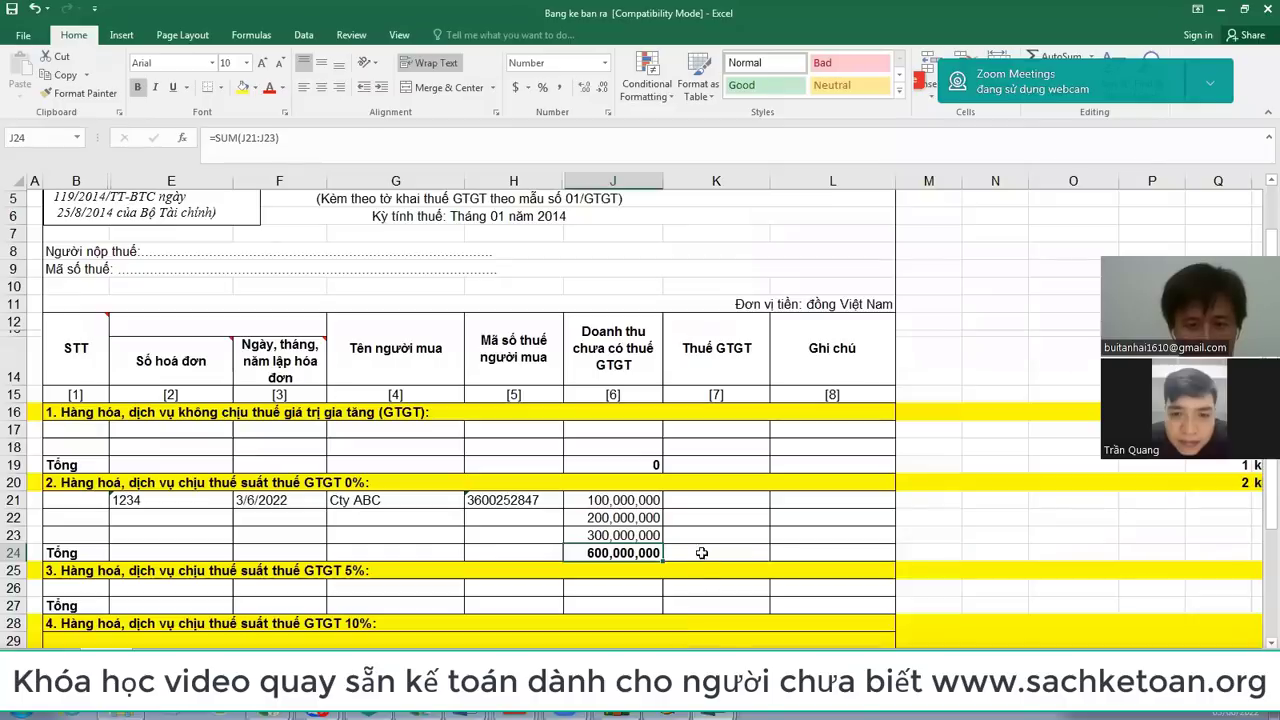
pyautogui.scroll(-3, 610, 490)
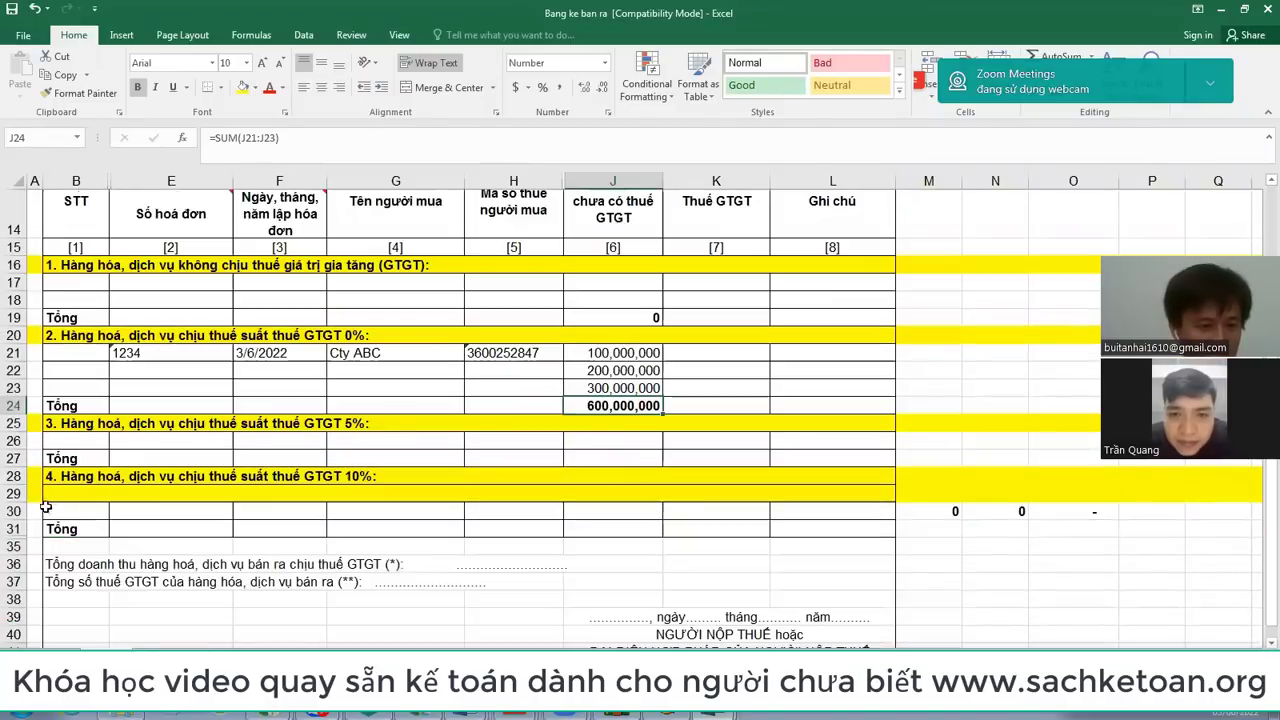
pyautogui.moveTo(14, 494); pyautogui.dragTo(14, 510)
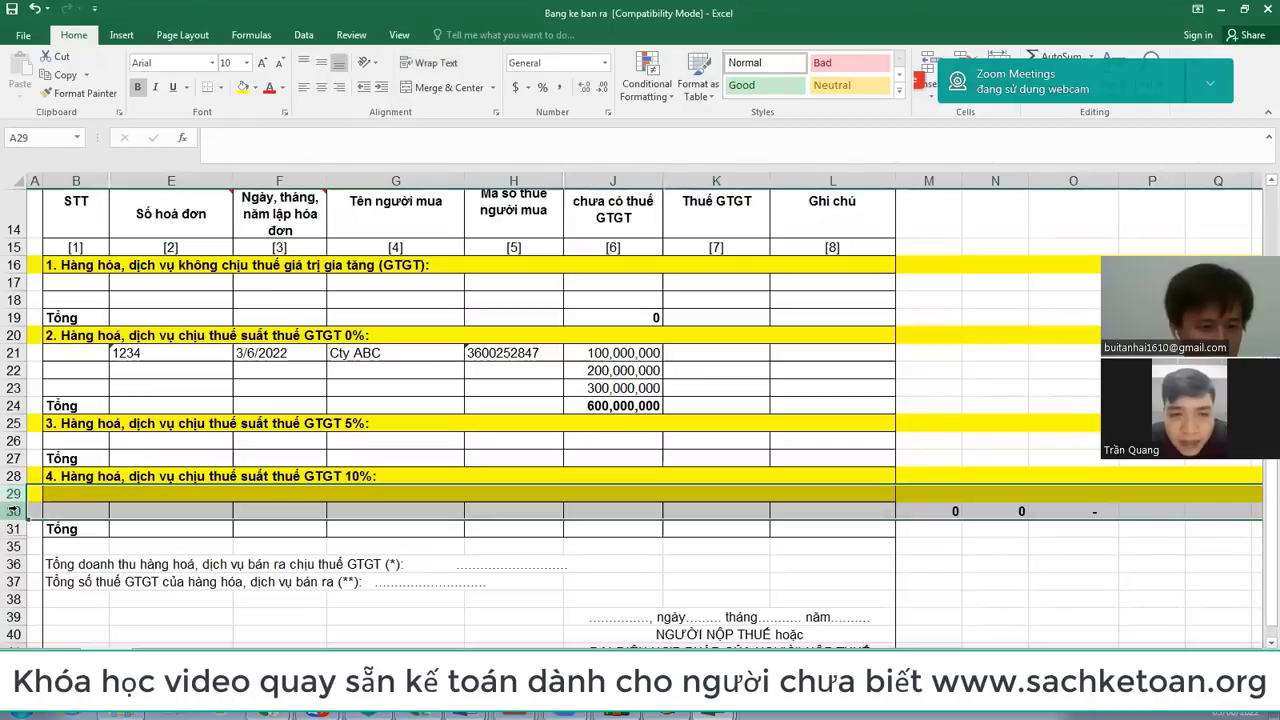
pyautogui.click(14, 510)
pyautogui.write('ir')
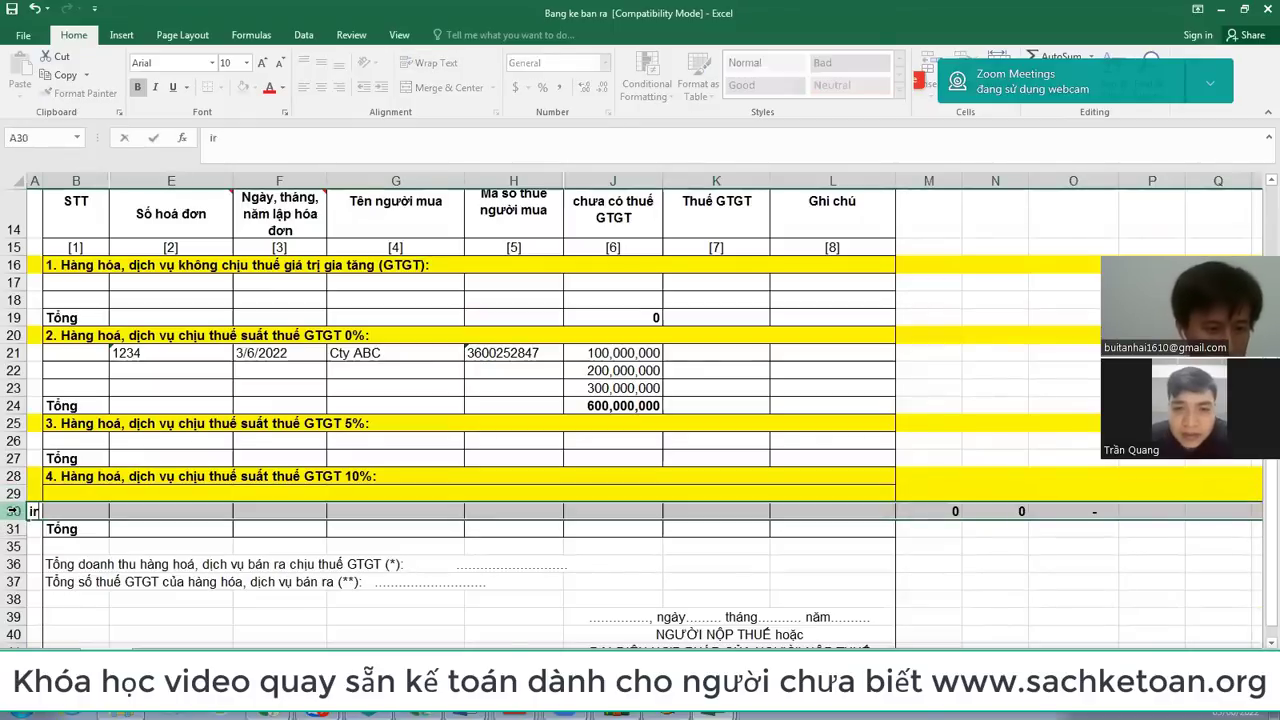
pyautogui.press('Escape')
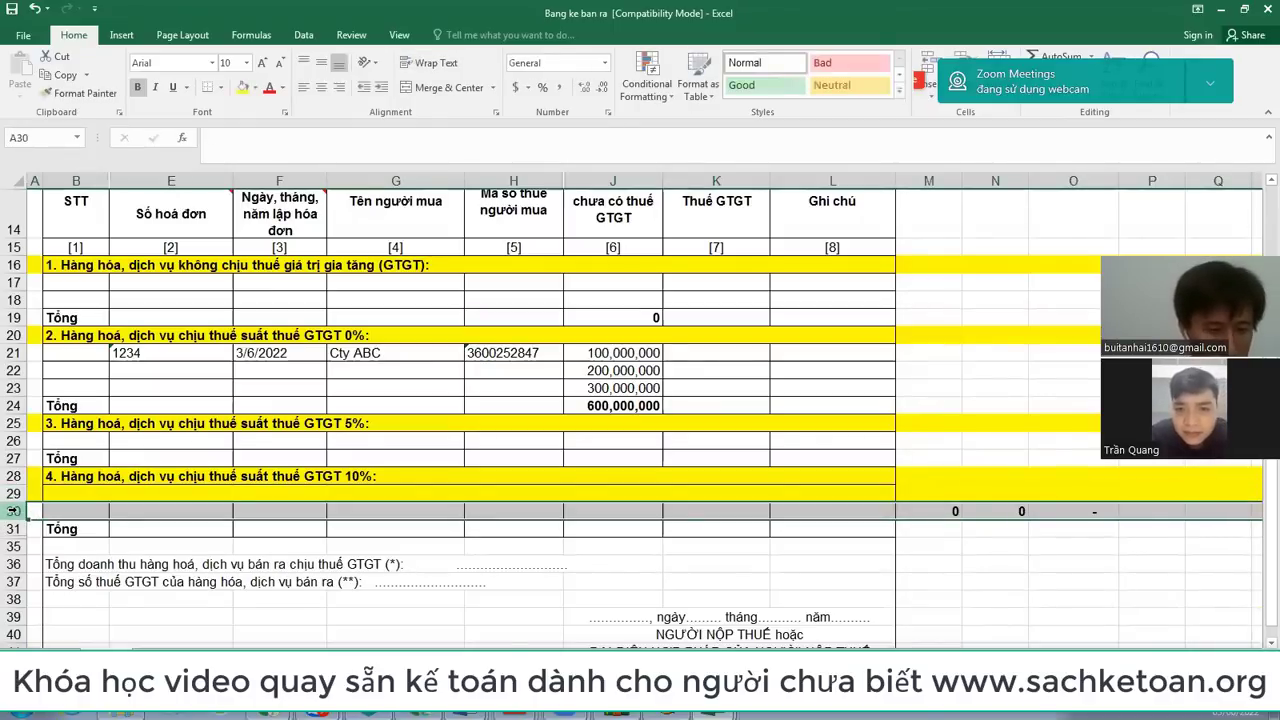
pyautogui.hotkey('ctrl', 'shift', '=')
pyautogui.hotkey('ctrl', 'shift', '=')
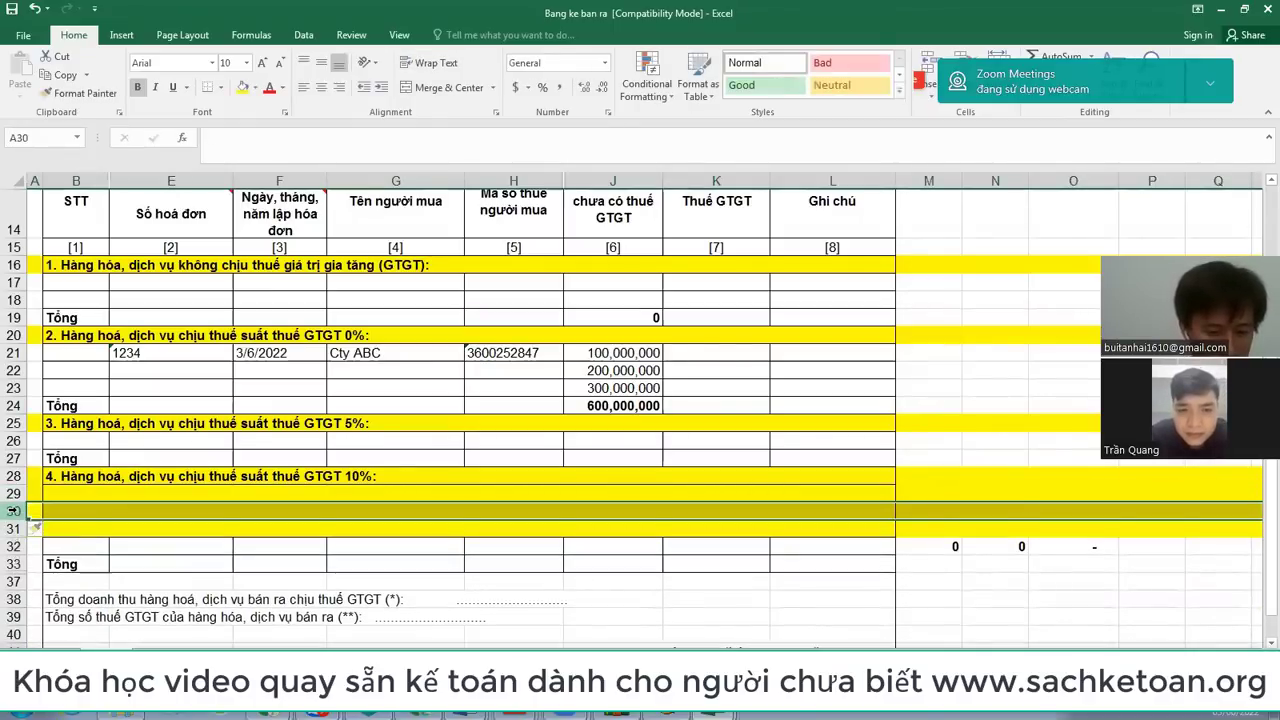
pyautogui.hotkey('ctrl', 'shift', '=')
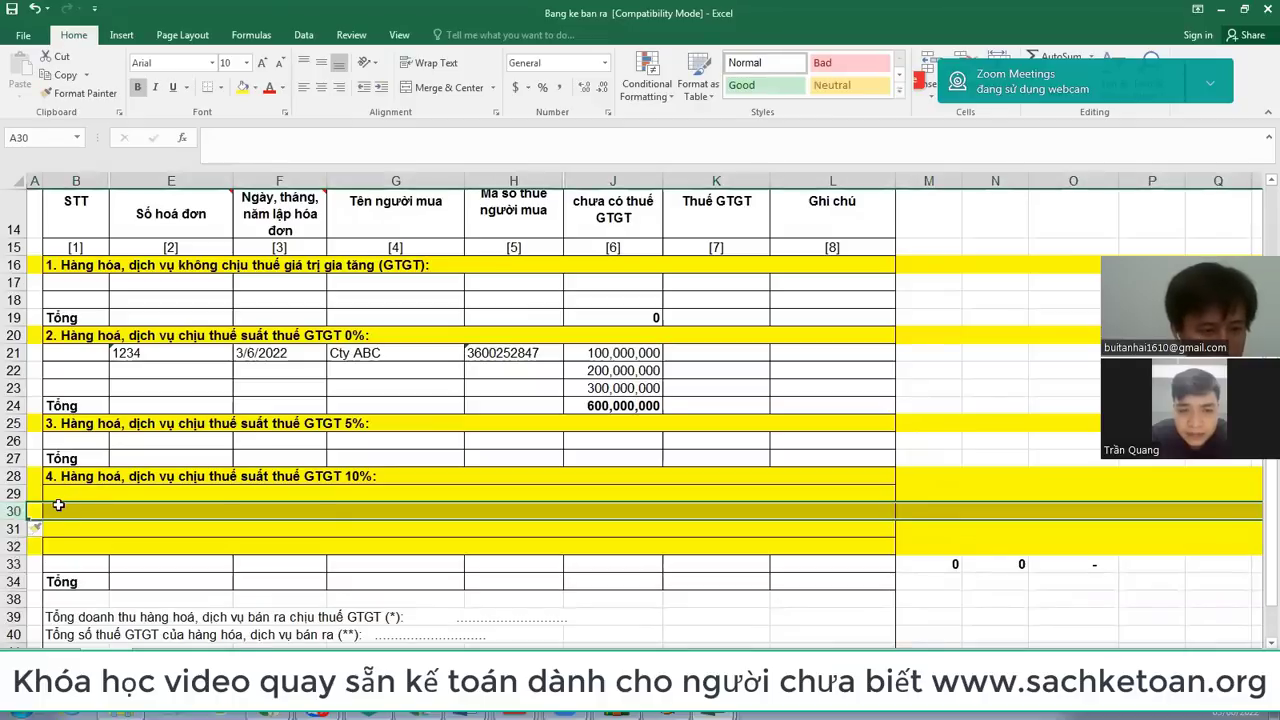
pyautogui.click(60, 494)
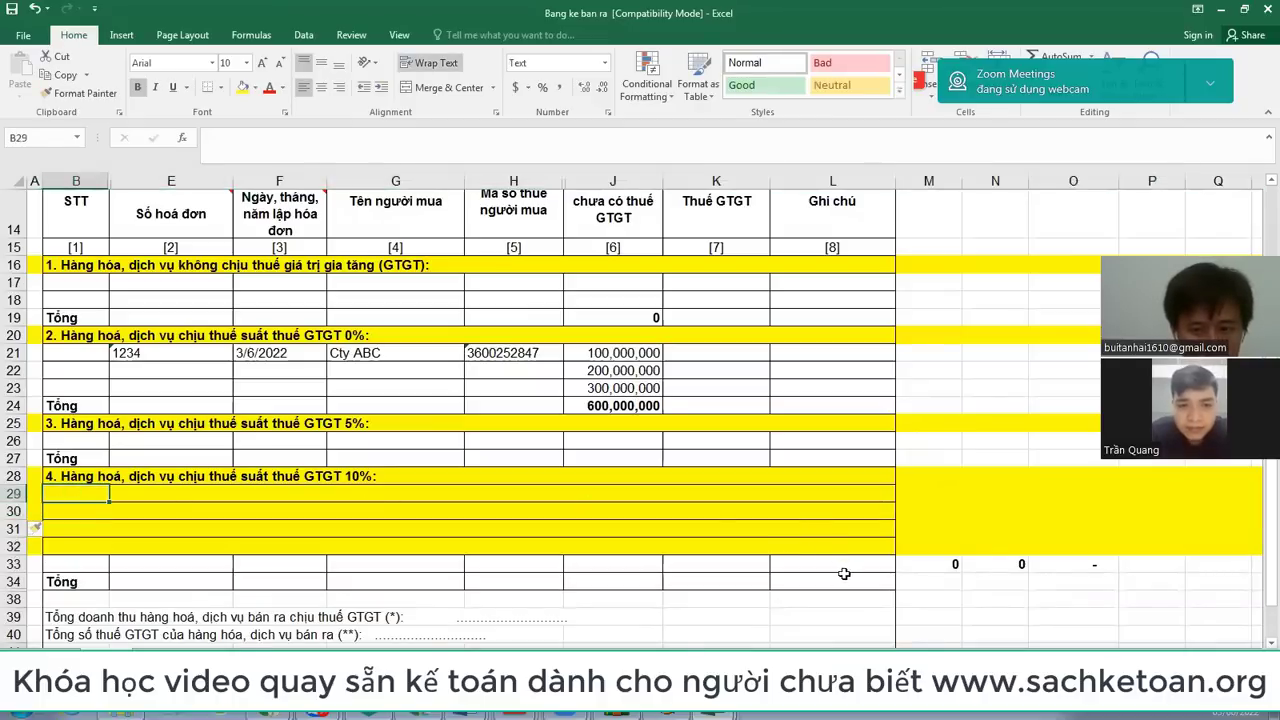
pyautogui.keyDown('shift'); pyautogui.click(843, 580); pyautogui.keyUp('shift')
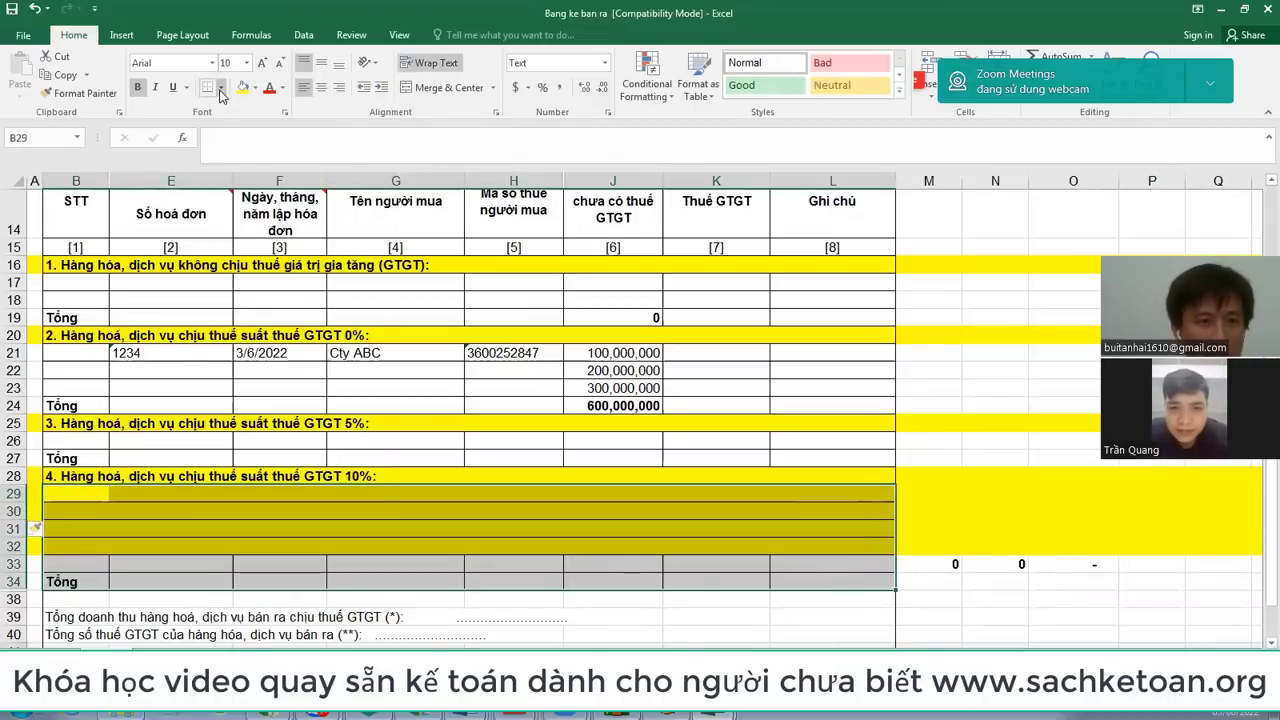
pyautogui.click(222, 88)
pyautogui.click(232, 224)
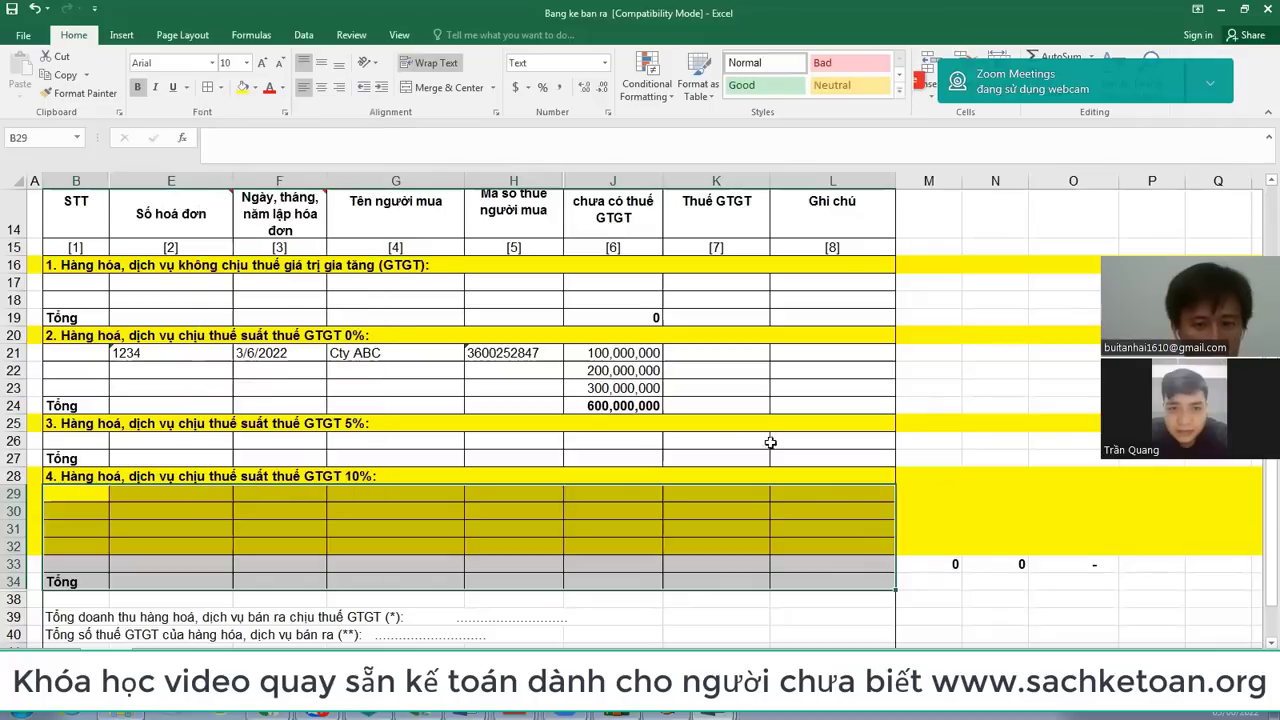
pyautogui.moveTo(615, 353); pyautogui.dragTo(615, 388)
pyautogui.hotkey('ctrl', 'c')
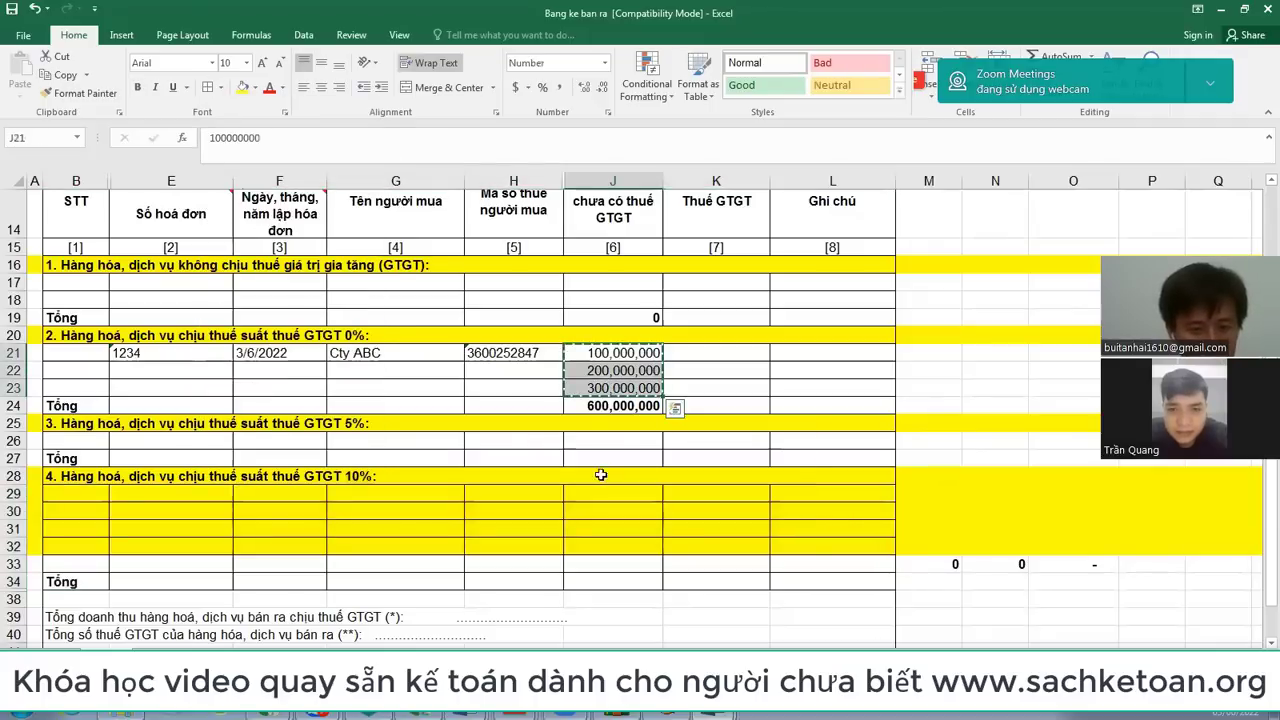
pyautogui.click(594, 494)
pyautogui.hotkey('ctrl', 'v')
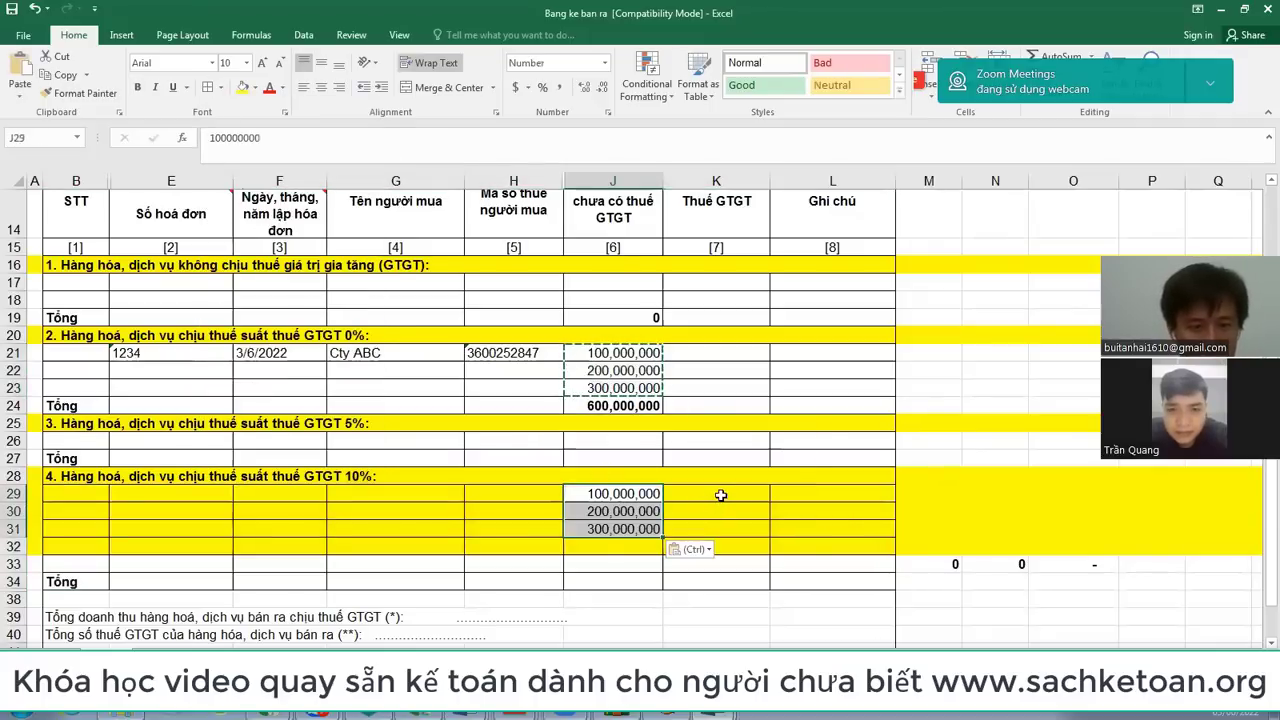
pyautogui.click(720, 495)
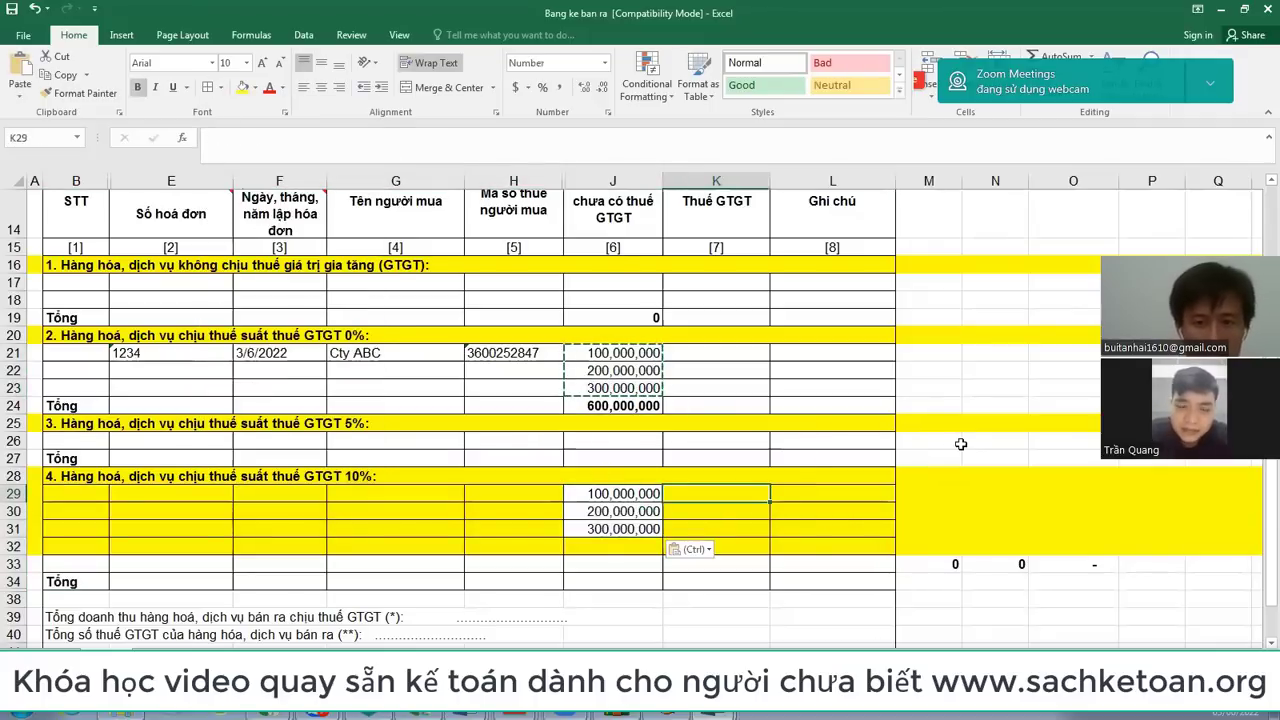
pyautogui.write('=')
pyautogui.press('Left')
pyautogui.write('*10%')
pyautogui.press('Return')
pyautogui.press('Up')
pyautogui.hotkey('ctrl', 'c')
pyautogui.press('Down')
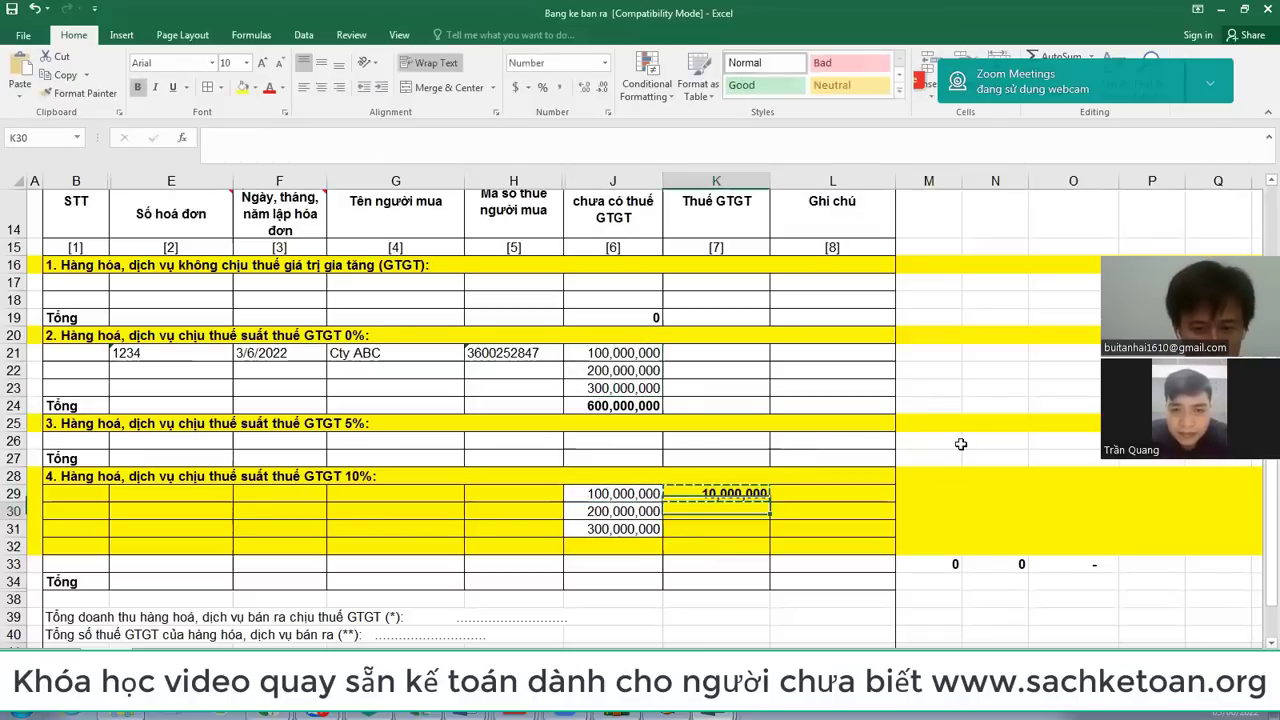
pyautogui.hotkey('shift', 'Down')
pyautogui.hotkey('ctrl', 'v')
pyautogui.press('Down')
pyautogui.press('Down')
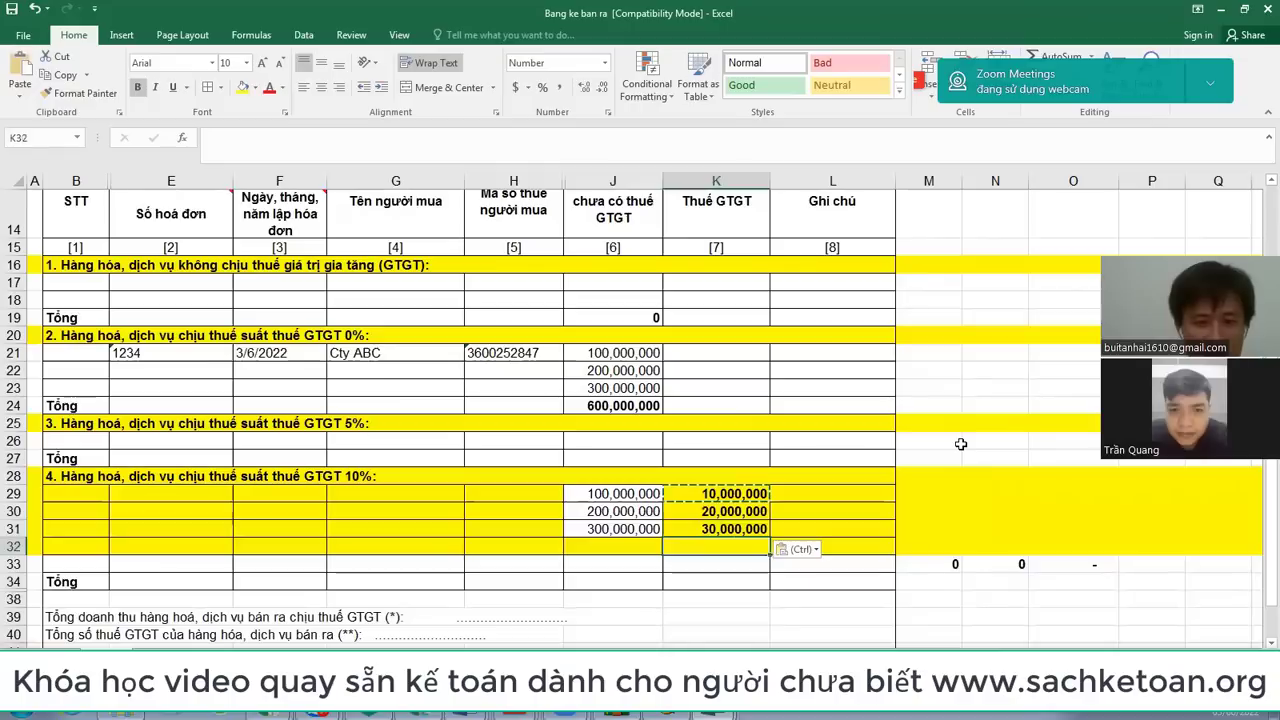
pyautogui.press('Left')
pyautogui.write('20,000,000')
pyautogui.press('Right')
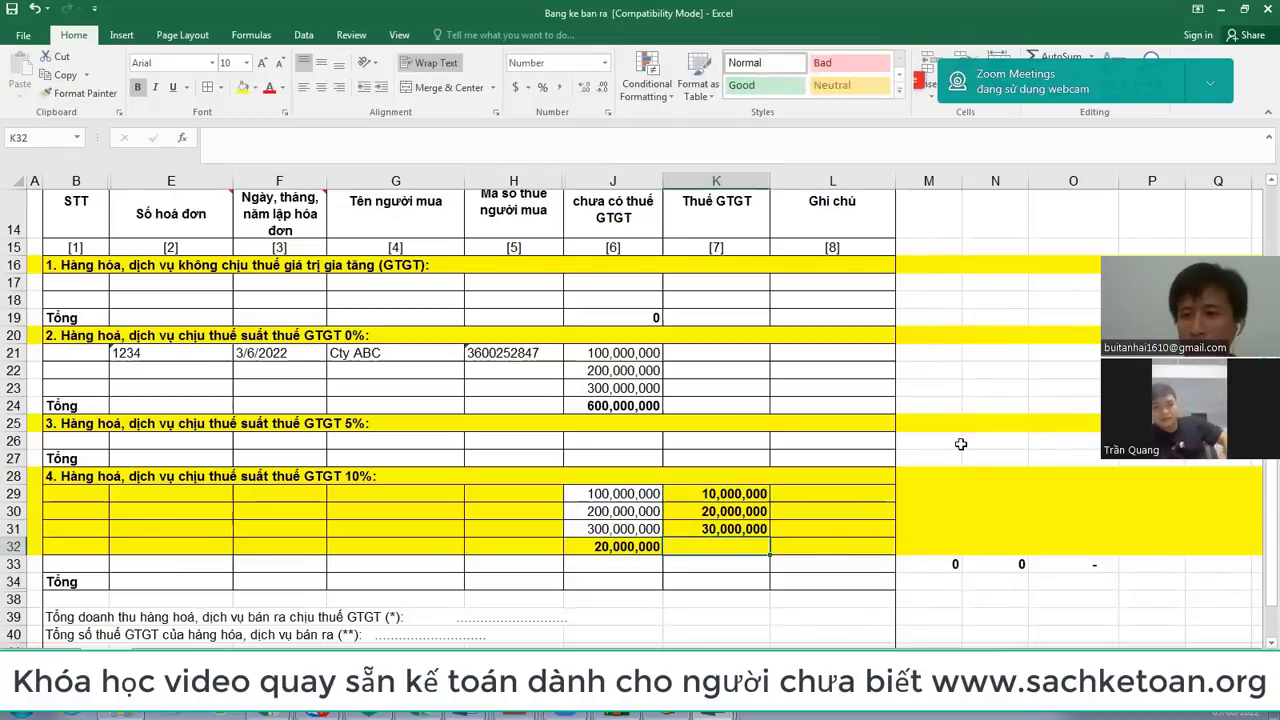
pyautogui.write('=')
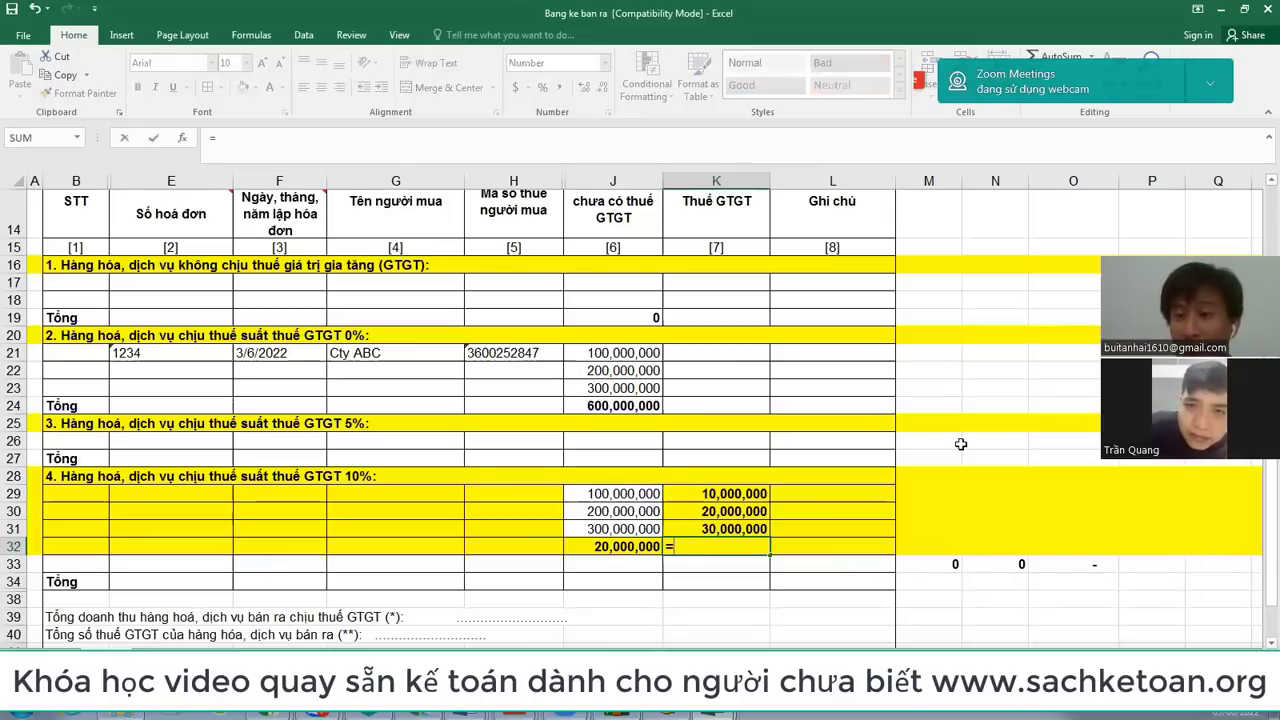
pyautogui.press('Escape')
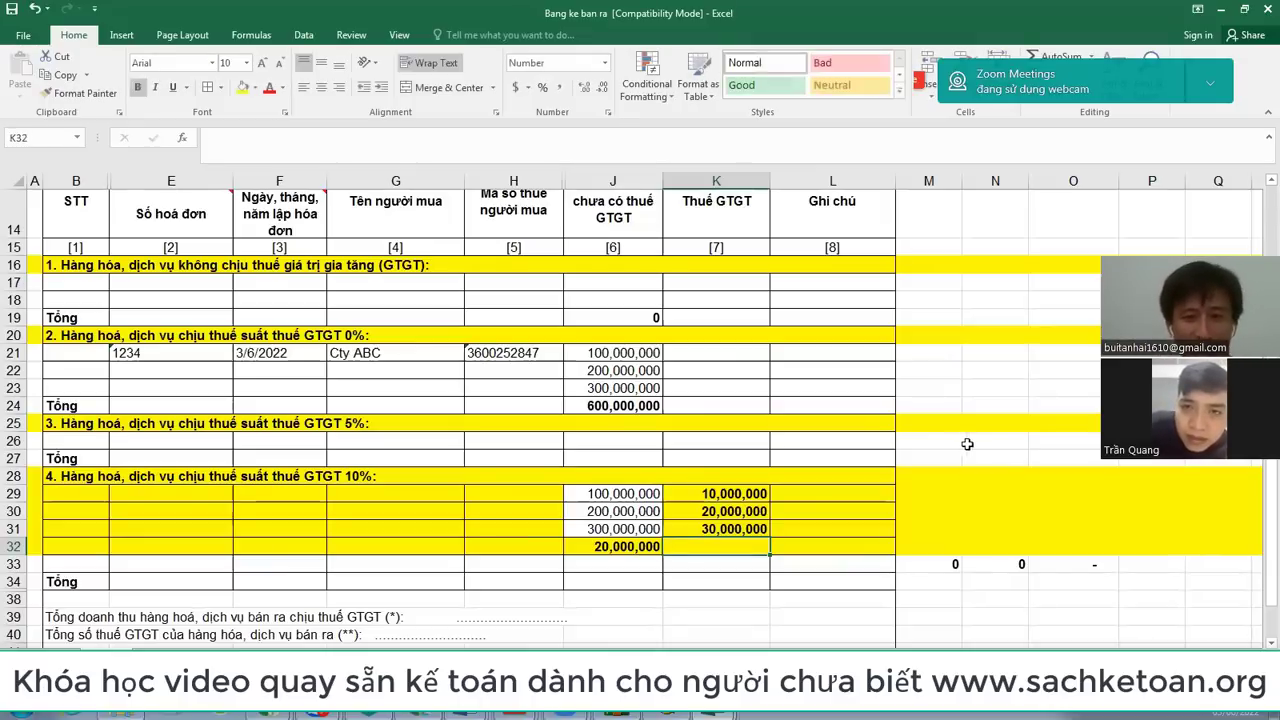
# Step: Enter =J32*8% in K32 to tax the last 10% row at 8%
pyautogui.scroll(3, 1000, 480)
pyautogui.scroll(-2, 770, 478)
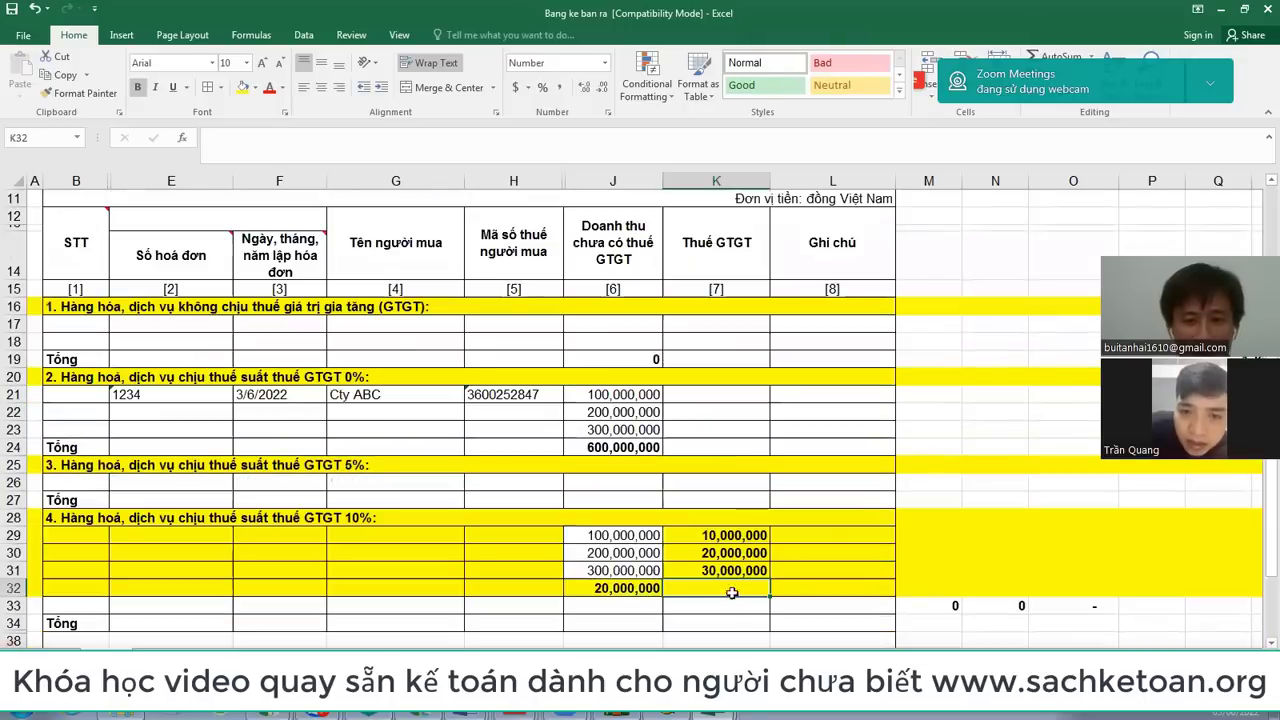
pyautogui.write('=')
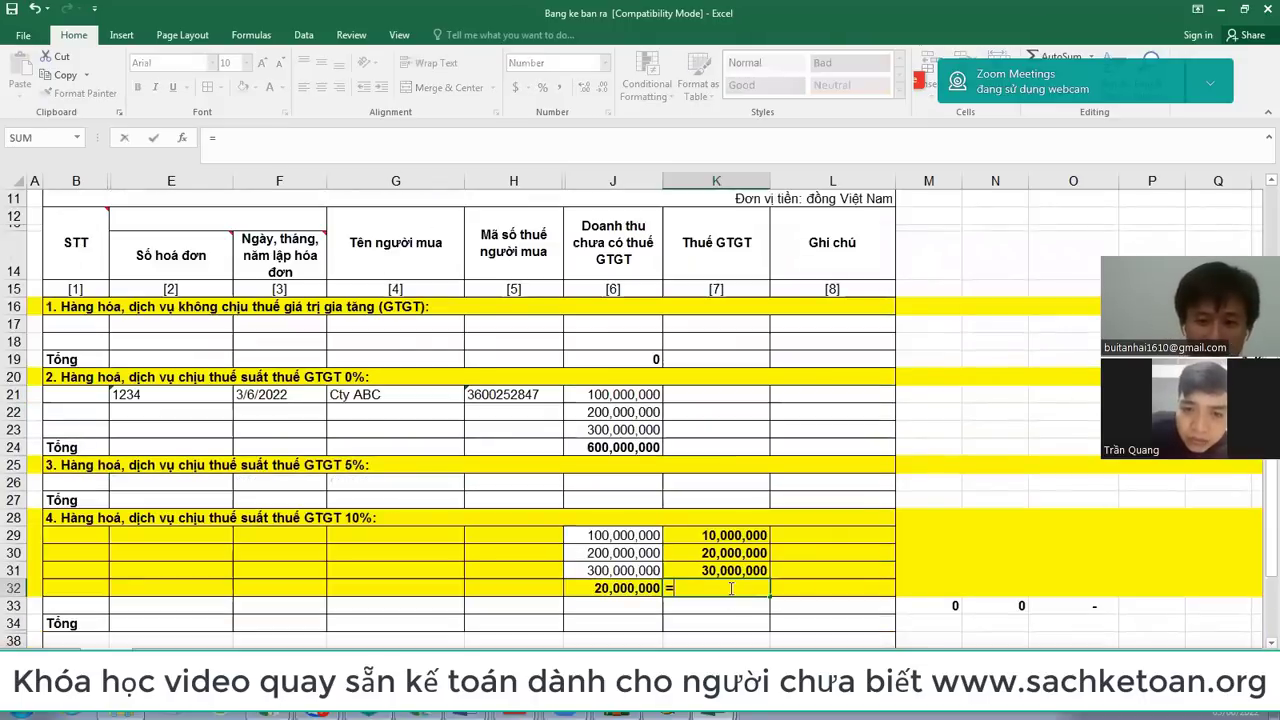
pyautogui.press('Left')
pyautogui.write('*8%')
pyautogui.press('Return')
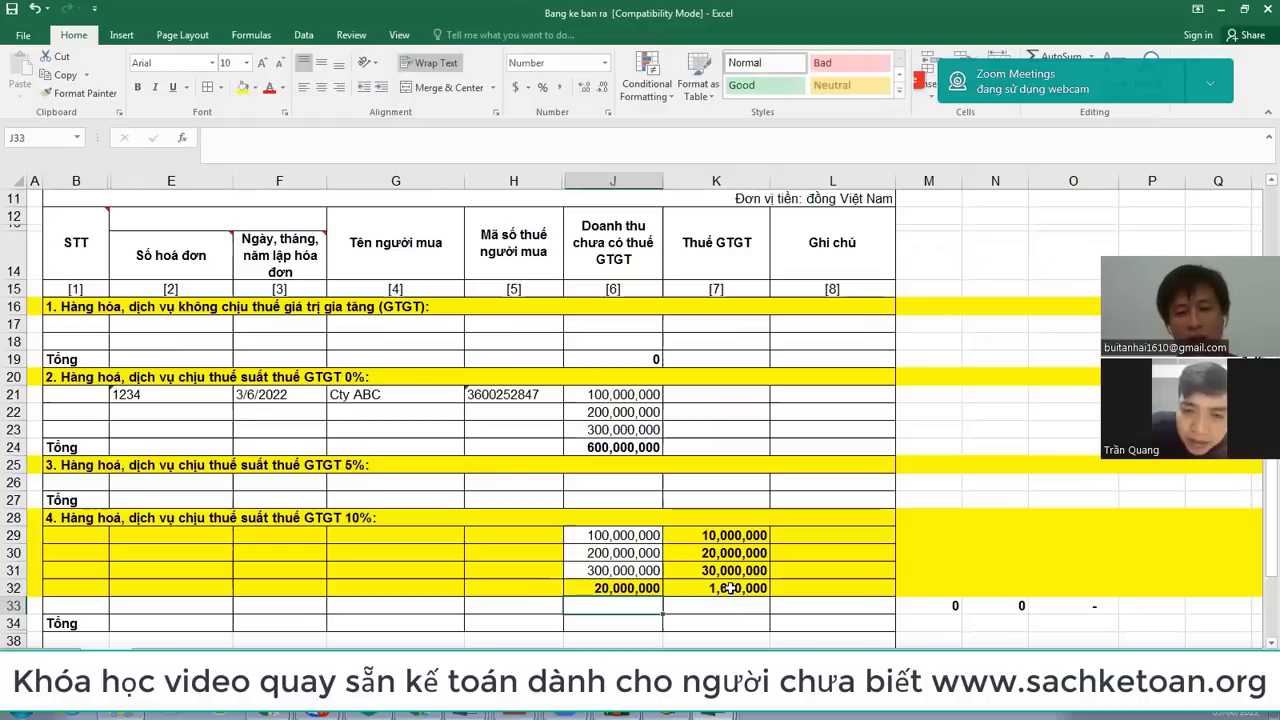
# Step: Total K29:K32 with SUM in K33 and copy that total formula into J33
pyautogui.press('Right')
pyautogui.write('=s')
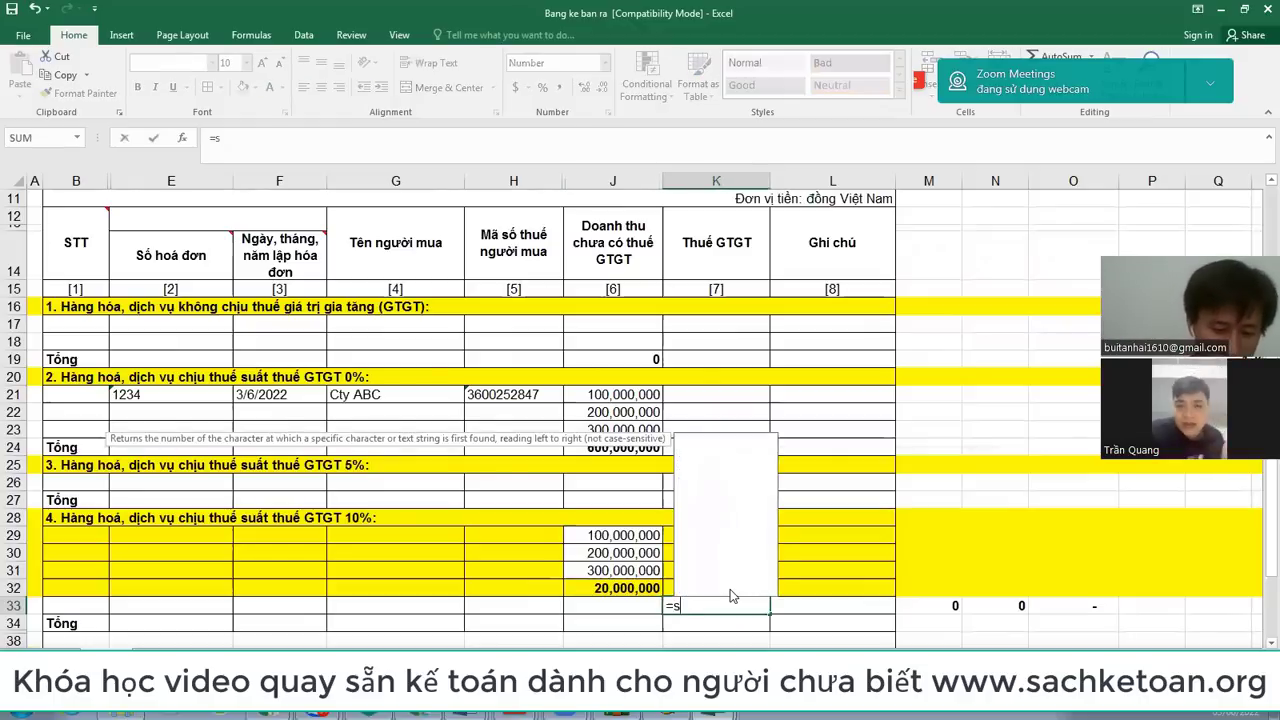
pyautogui.write('um(')
pyautogui.press('Up')
pyautogui.hotkey('shift', 'Up')
pyautogui.hotkey('shift', 'Up')
pyautogui.hotkey('shift', 'Up')
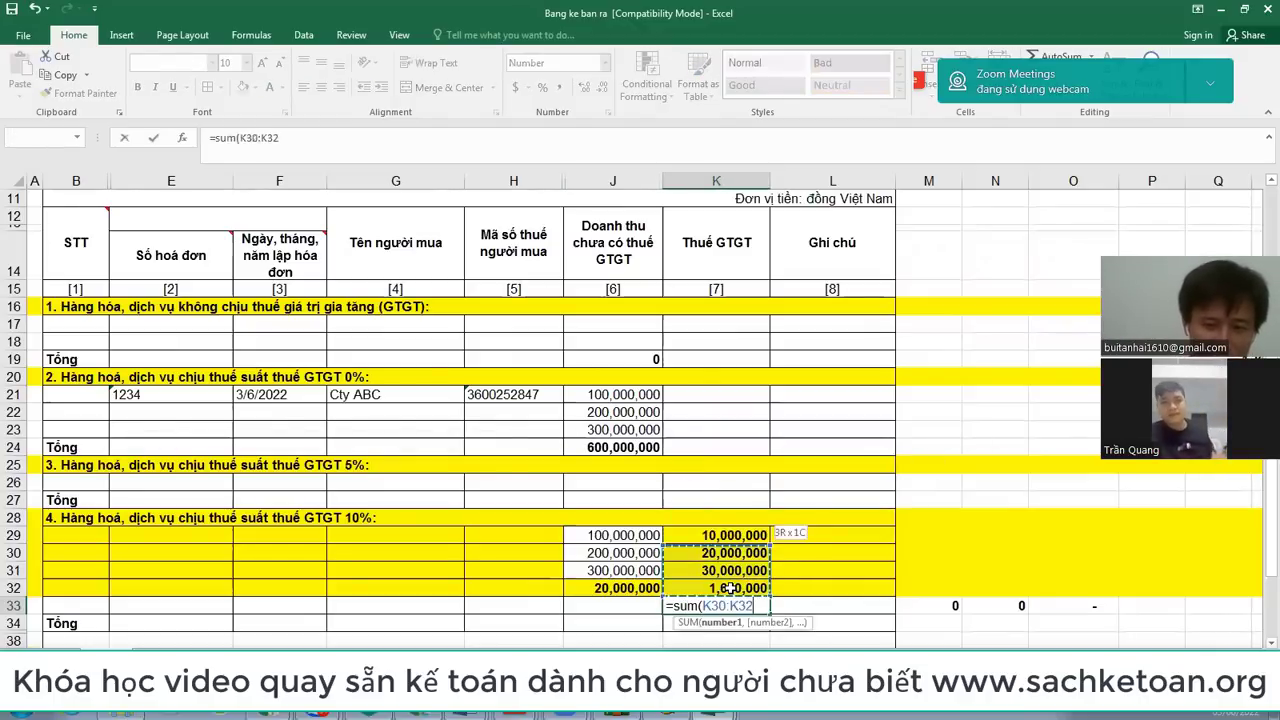
pyautogui.press('Return')
pyautogui.press('Up')
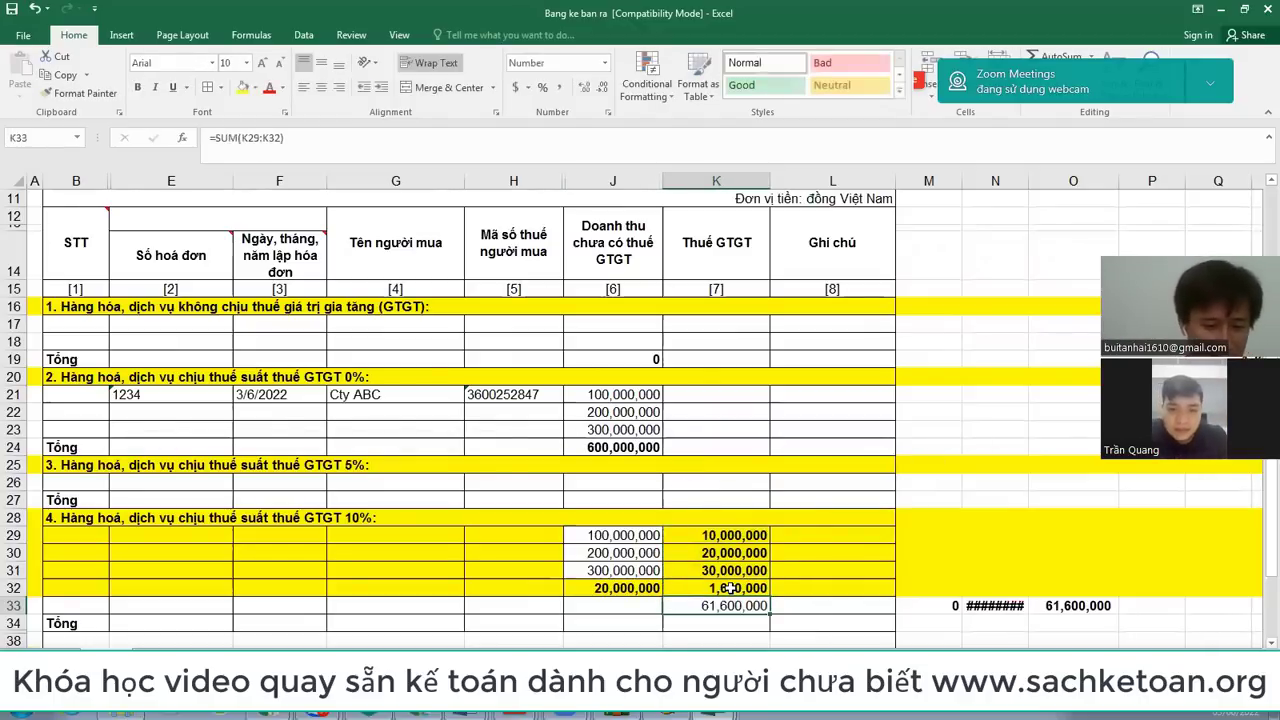
pyautogui.hotkey('ctrl', 'c')
pyautogui.press('Left')
pyautogui.hotkey('ctrl', 'v')
pyautogui.press('Escape')
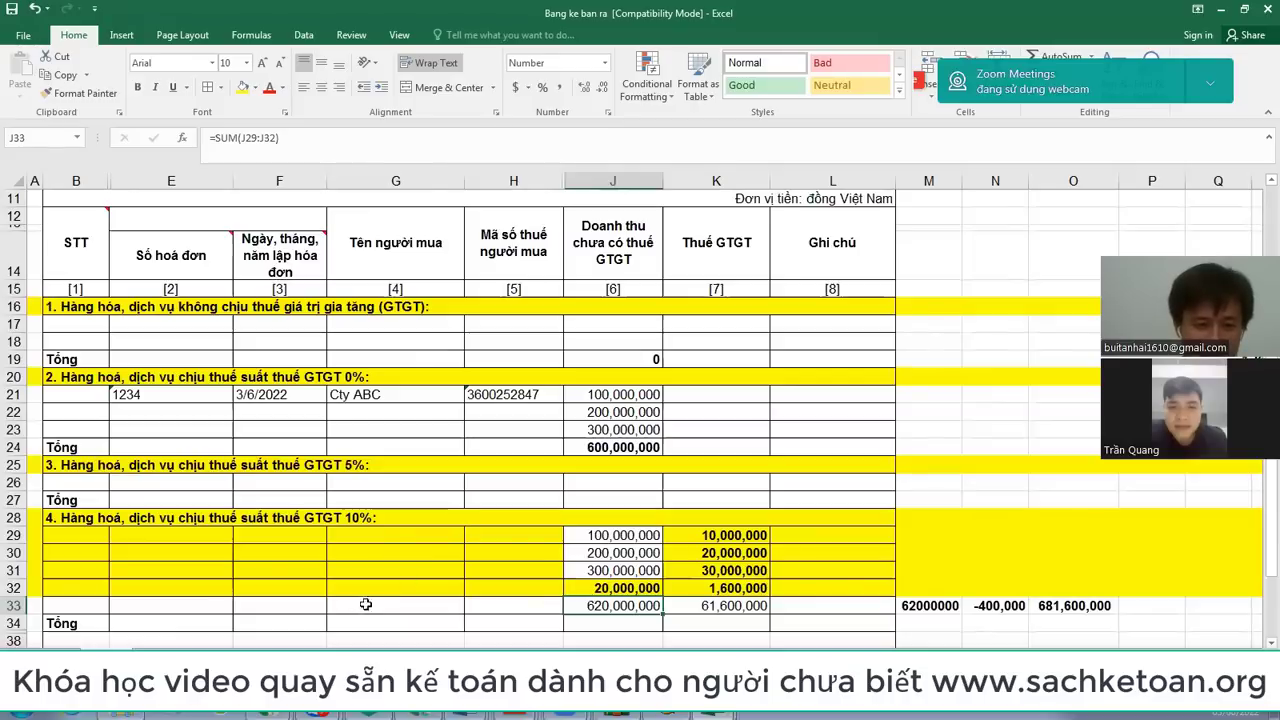
# Step: Label G33 'tong cong' and format the J33:K33 totals with yellow fill, bold, red font
pyautogui.click(419, 607)
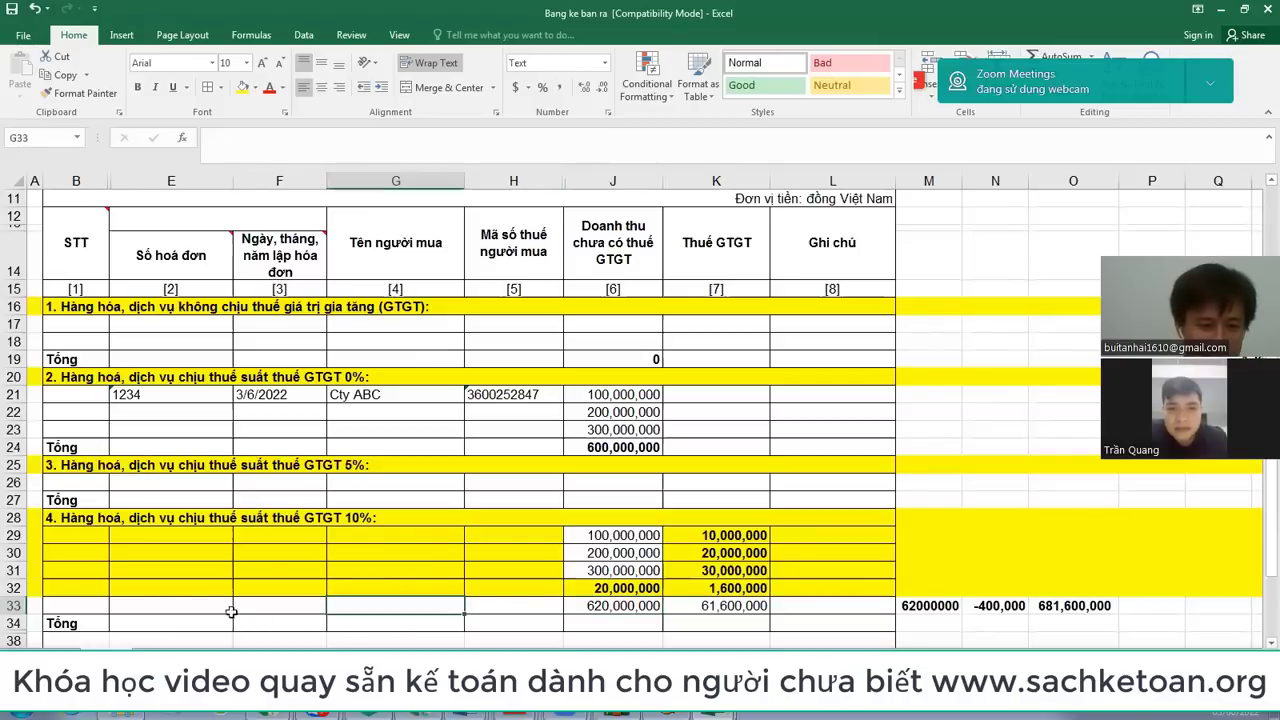
pyautogui.write('tong cong')
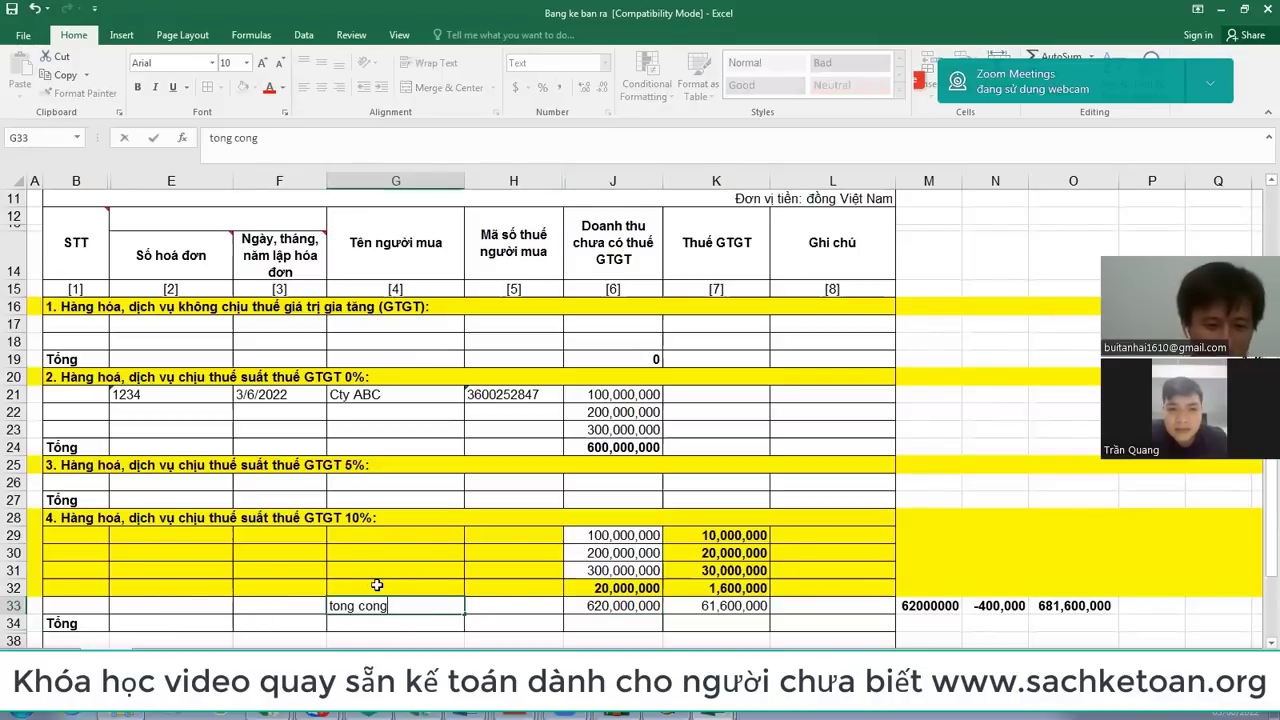
pyautogui.press('Return')
pyautogui.moveTo(615, 605); pyautogui.dragTo(690, 605)
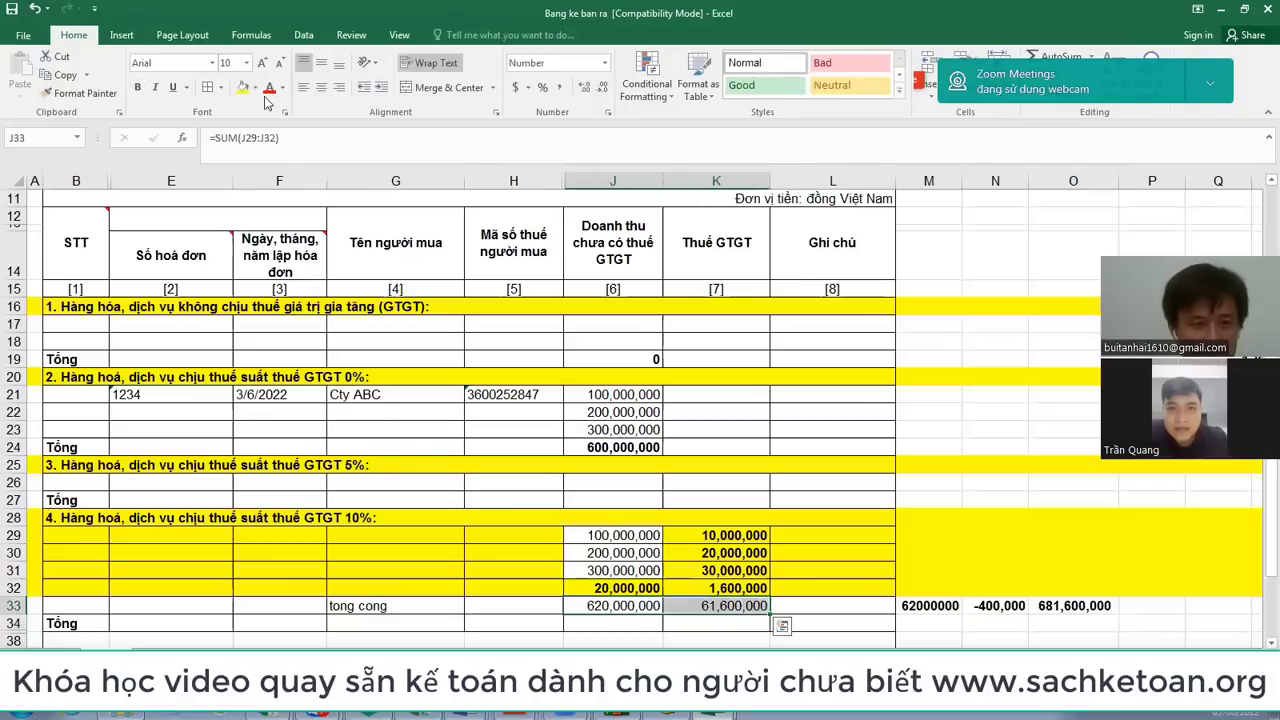
pyautogui.click(242, 87)
pyautogui.click(615, 536)
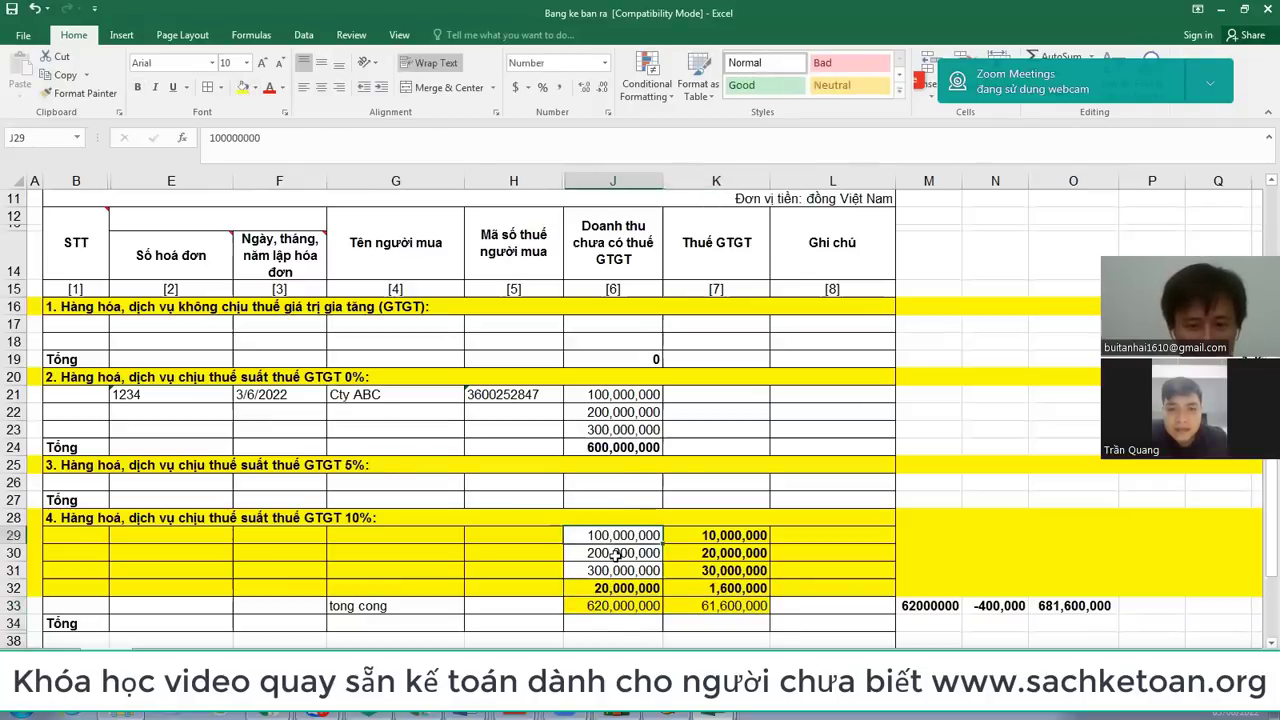
pyautogui.moveTo(615, 605)
pyautogui.mouseDown()
pyautogui.moveTo(641, 590)
pyautogui.moveTo(712, 592)
pyautogui.moveTo(716, 604)
pyautogui.mouseUp()
pyautogui.hotkey('ctrl', 'b')
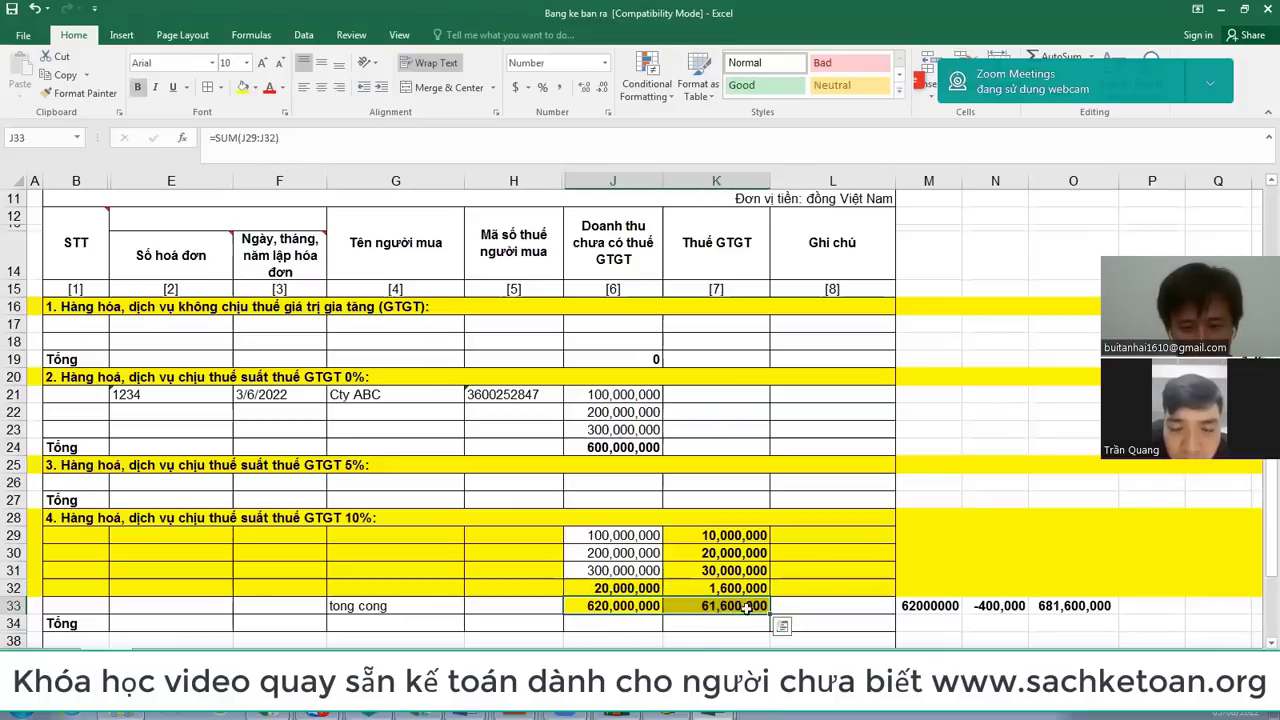
pyautogui.moveTo(612, 606); pyautogui.dragTo(714, 598)
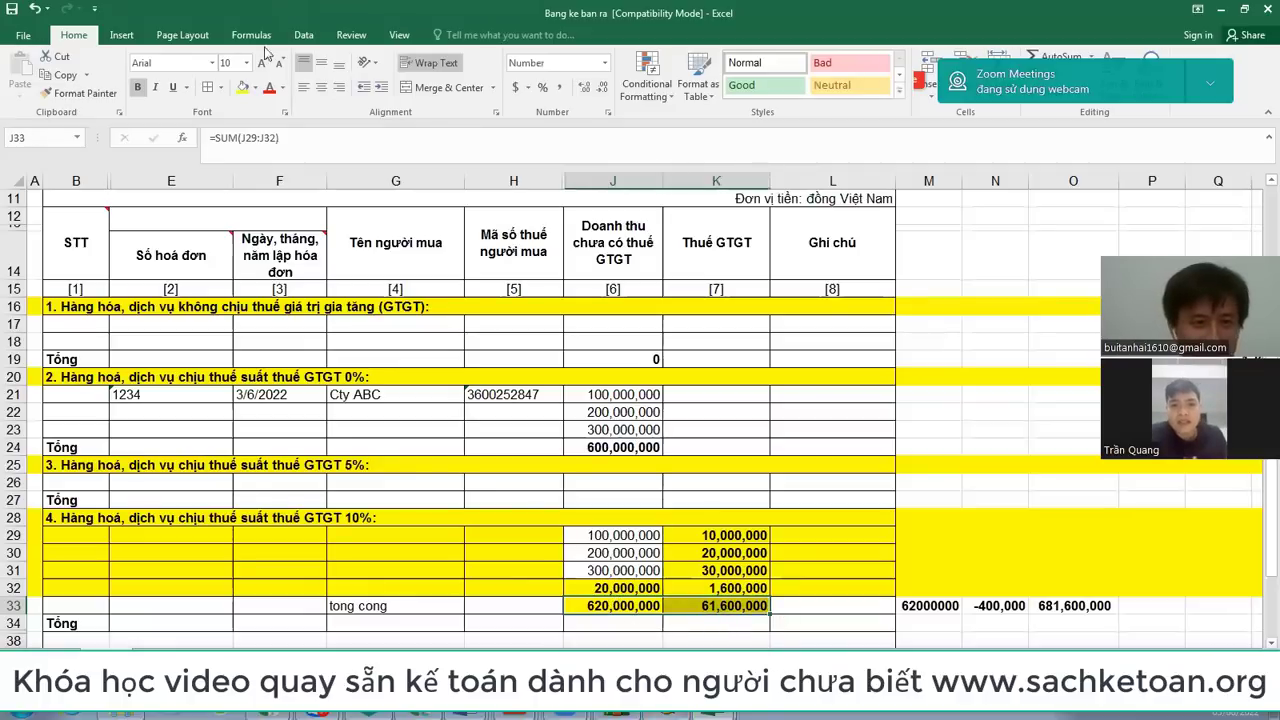
pyautogui.click(269, 87)
pyautogui.hotkey('alt', 'Tab')
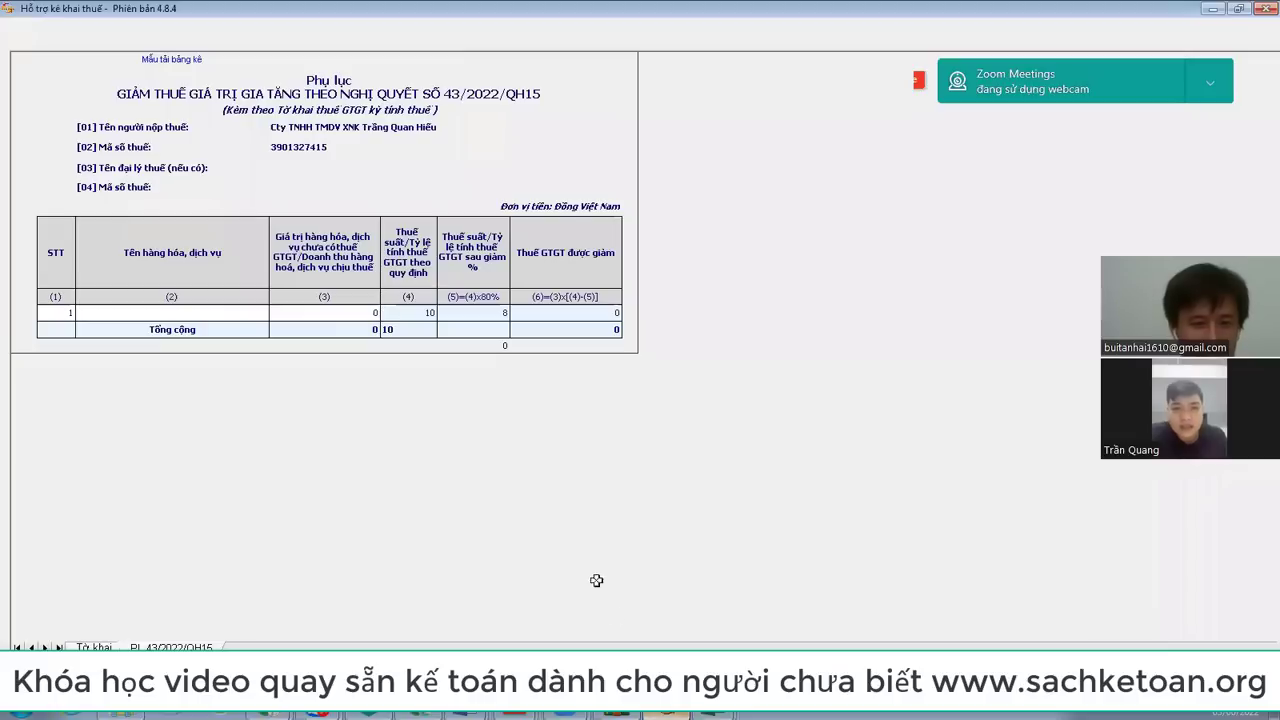
pyautogui.click(100, 647)
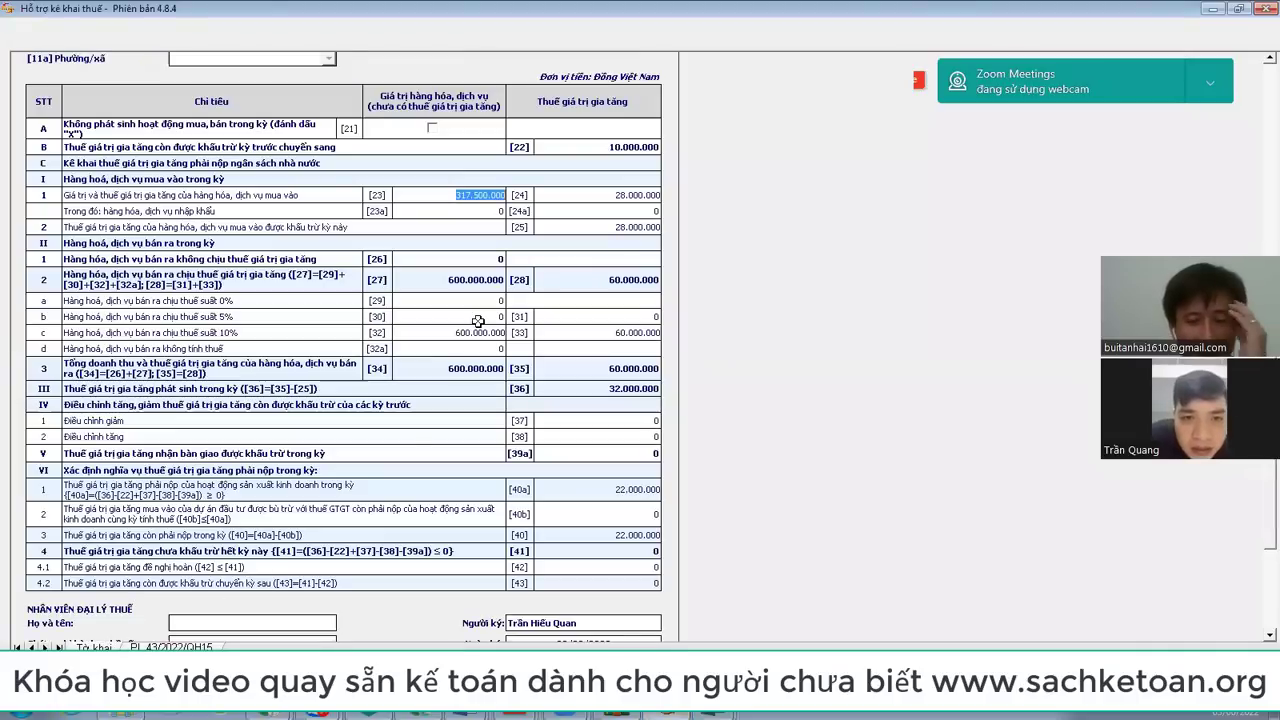
pyautogui.click(474, 332)
pyautogui.click(613, 333)
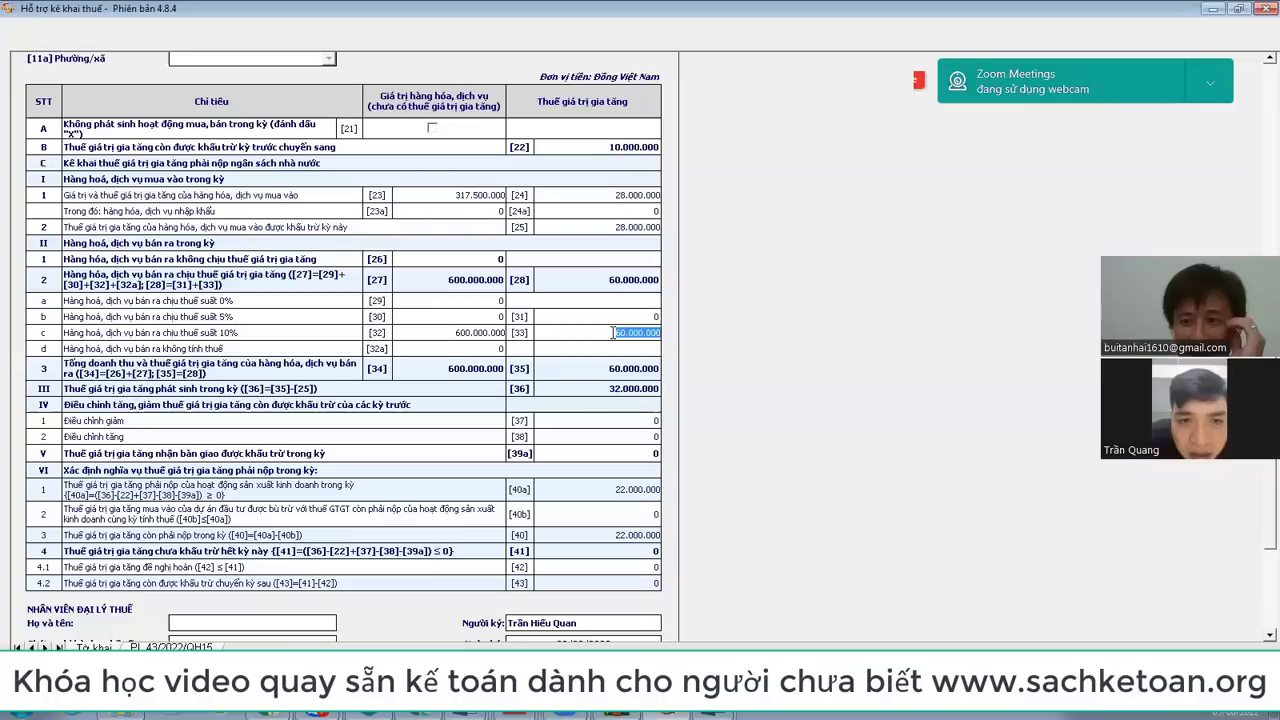
pyautogui.click(458, 334)
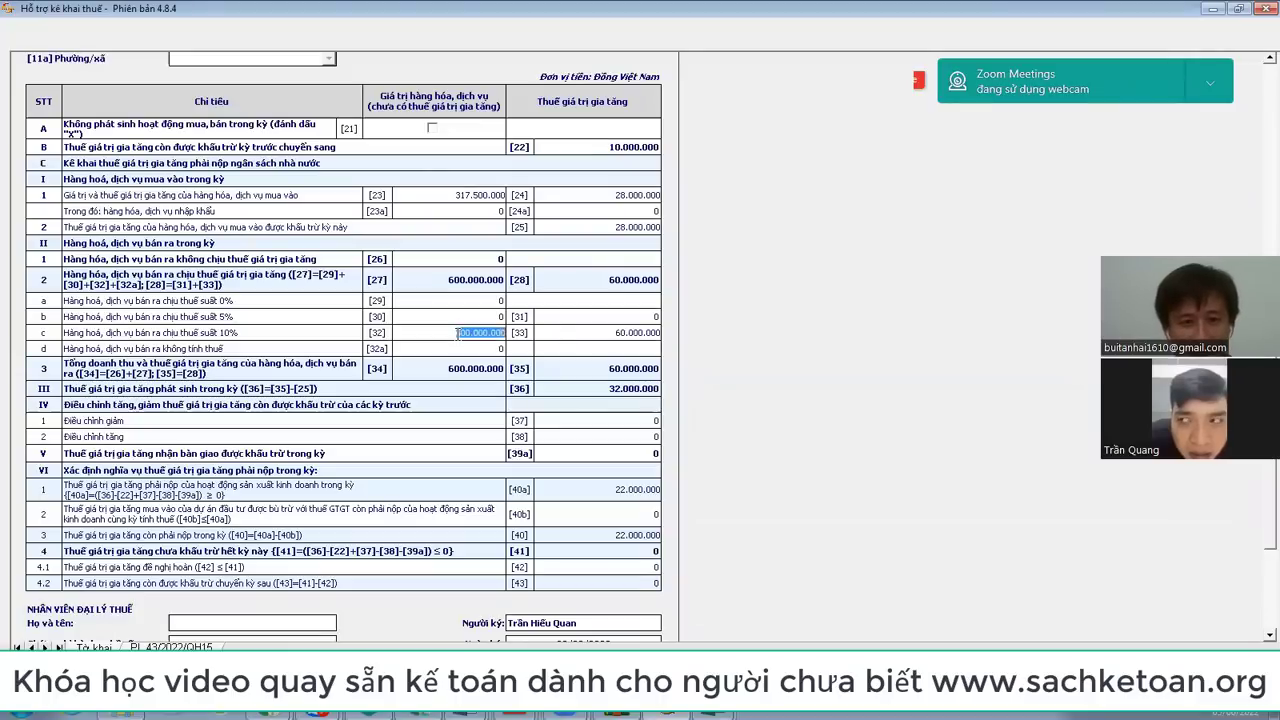
pyautogui.click(602, 333)
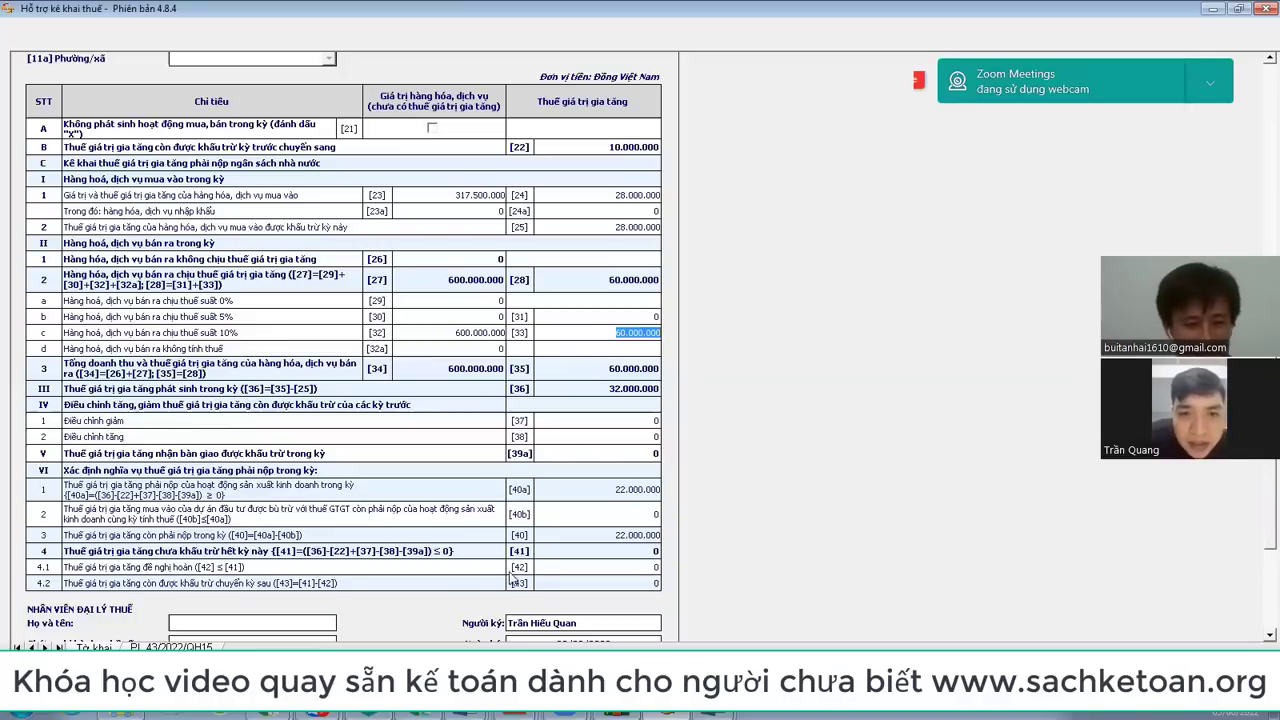
pyautogui.click(171, 647)
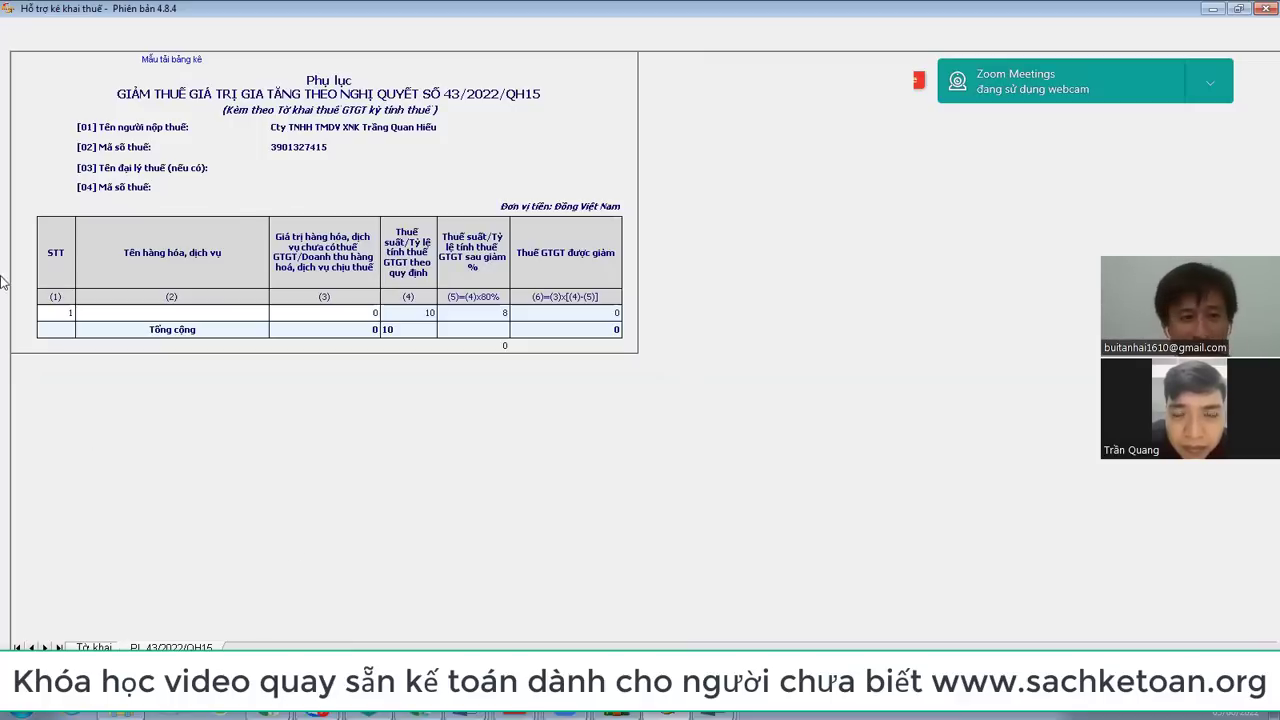
# Step: Add rows with F5 so the NQ43 appendix table has six goods rows
pyautogui.click(103, 307)
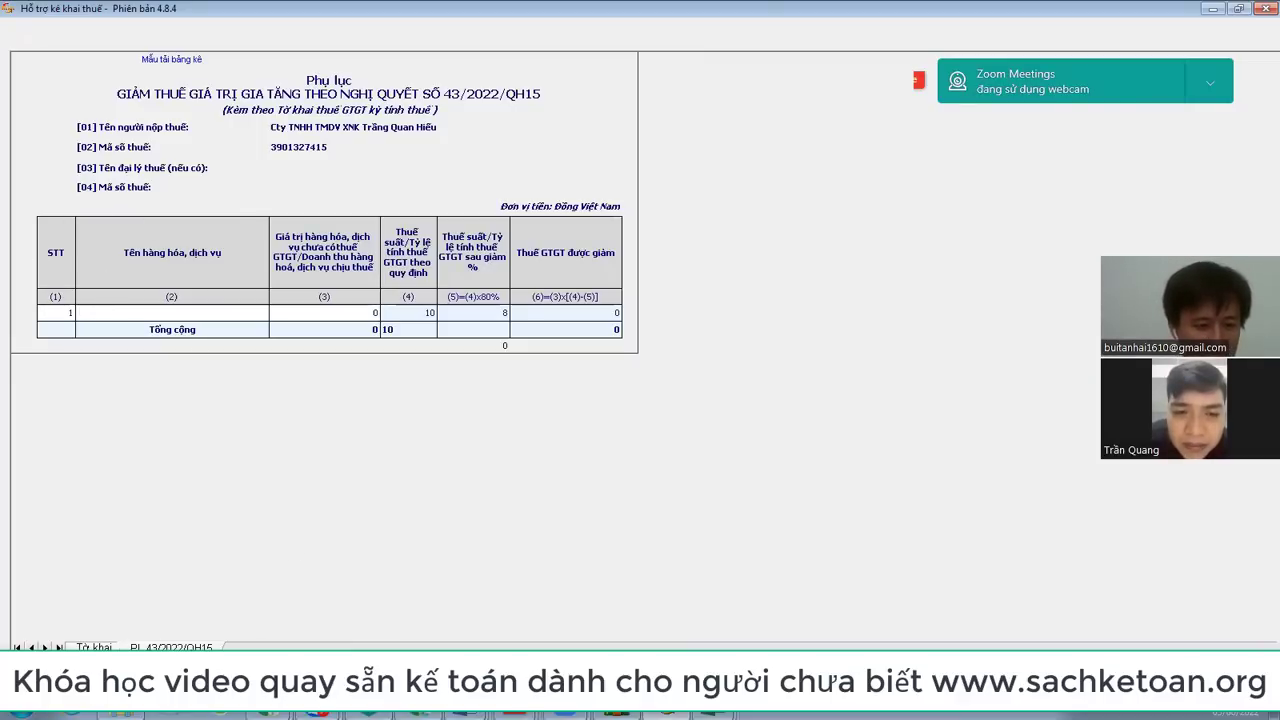
pyautogui.press('F5')
pyautogui.press('F5')
pyautogui.press('F5')
pyautogui.press('F5')
pyautogui.press('F5')
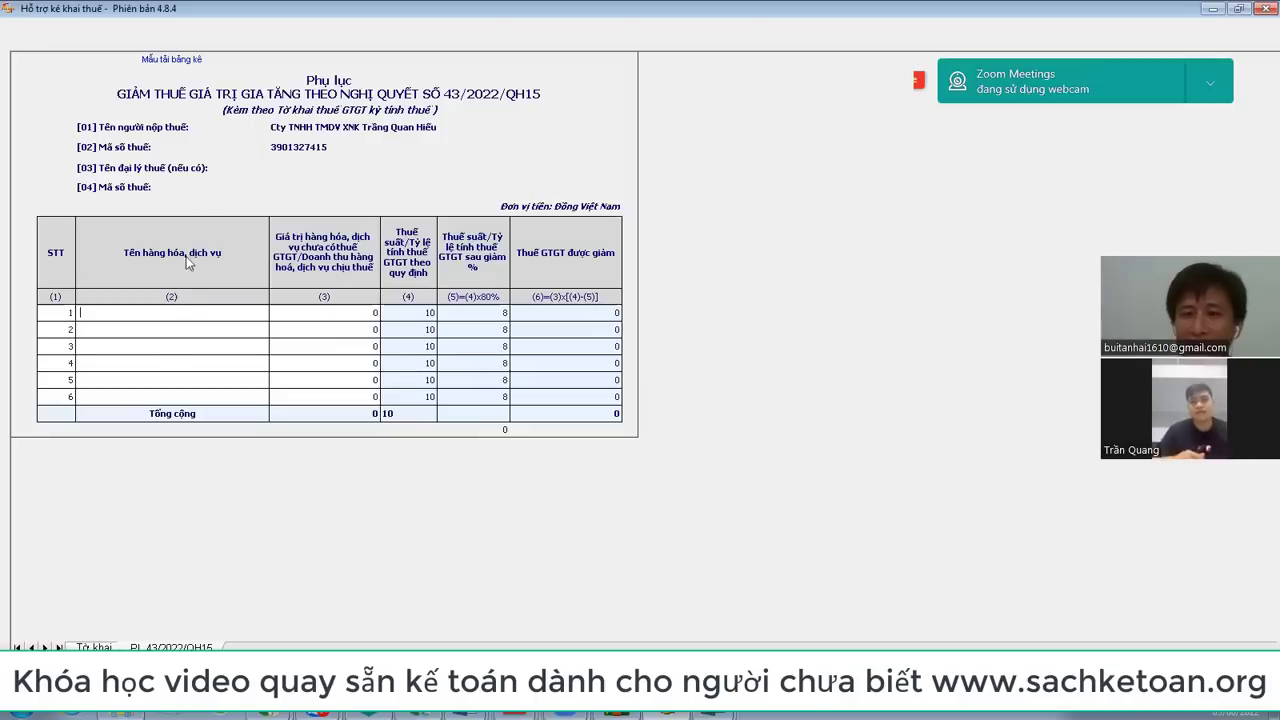
pyautogui.click(131, 398)
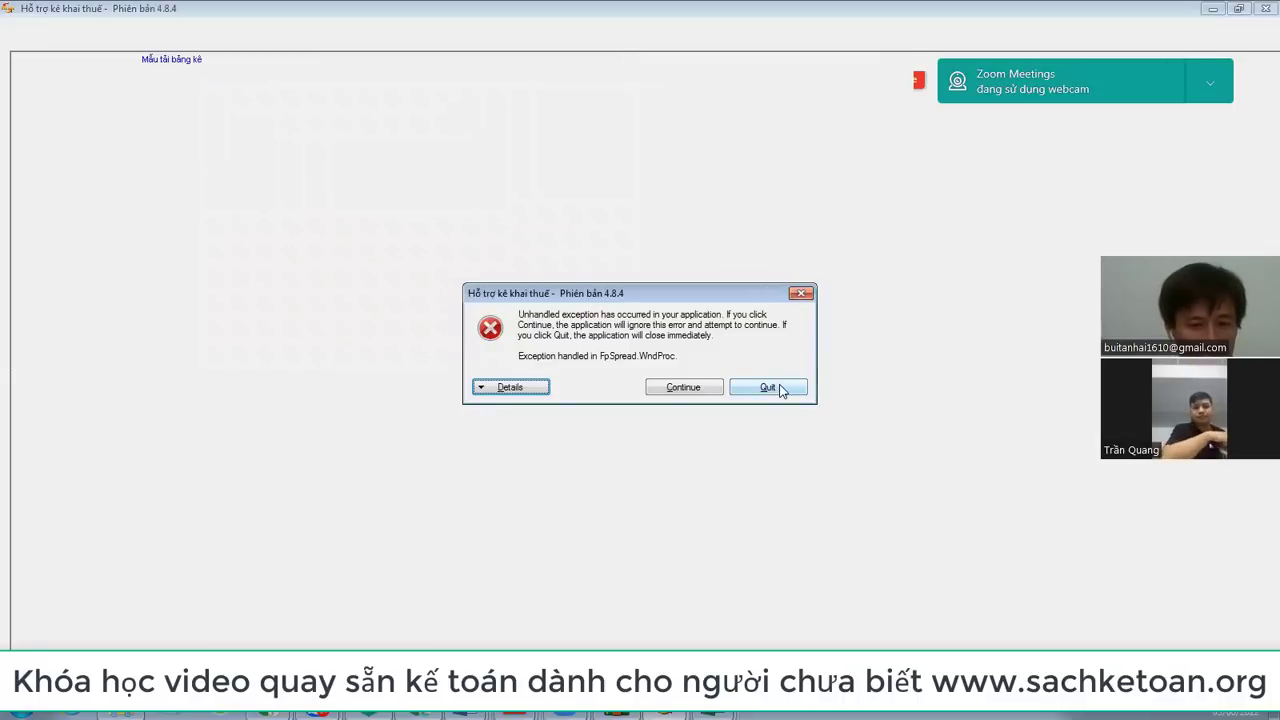
# Step: Dismiss the error, decline saving the declaration, and show the desktop
pyautogui.click(683, 388)
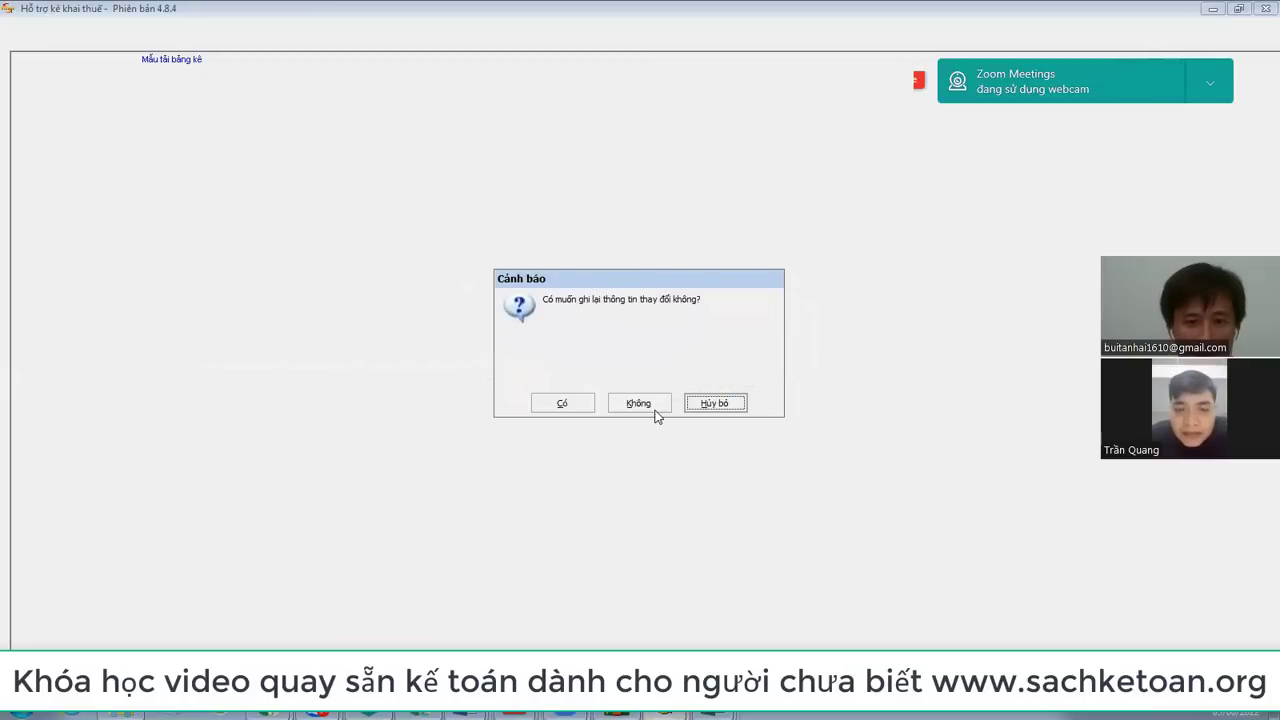
pyautogui.click(651, 413)
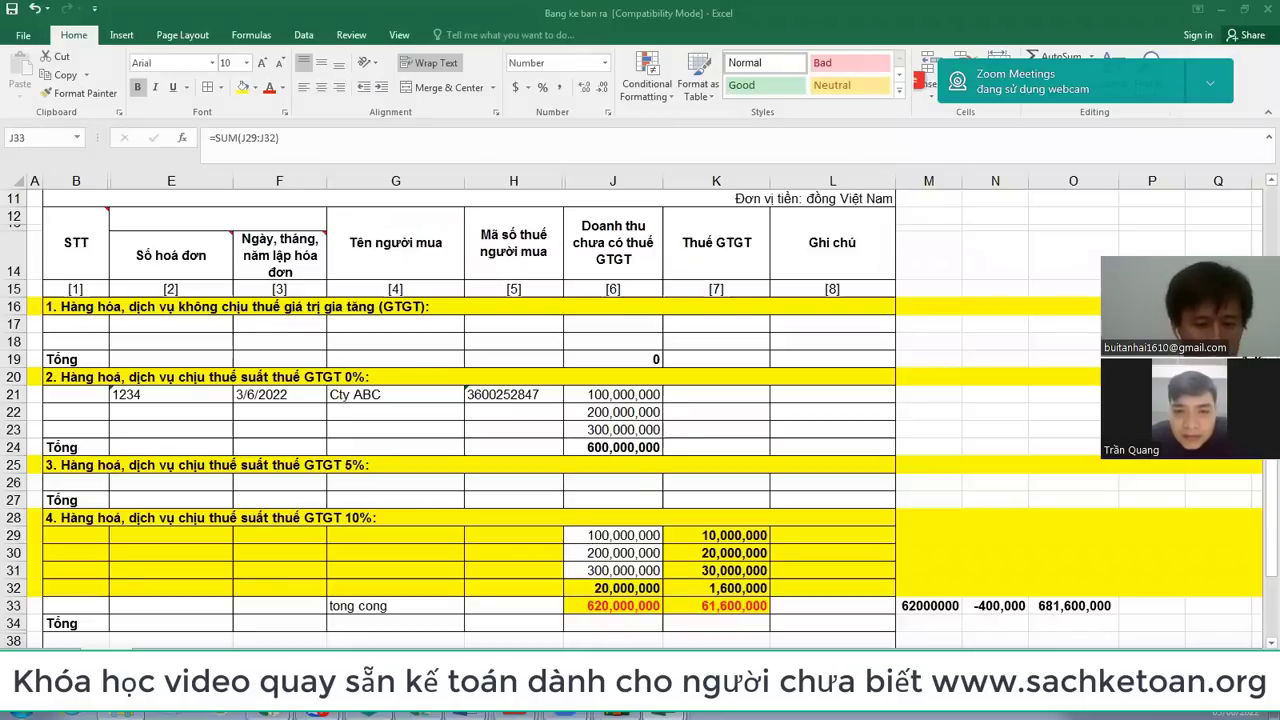
pyautogui.press('super+d')
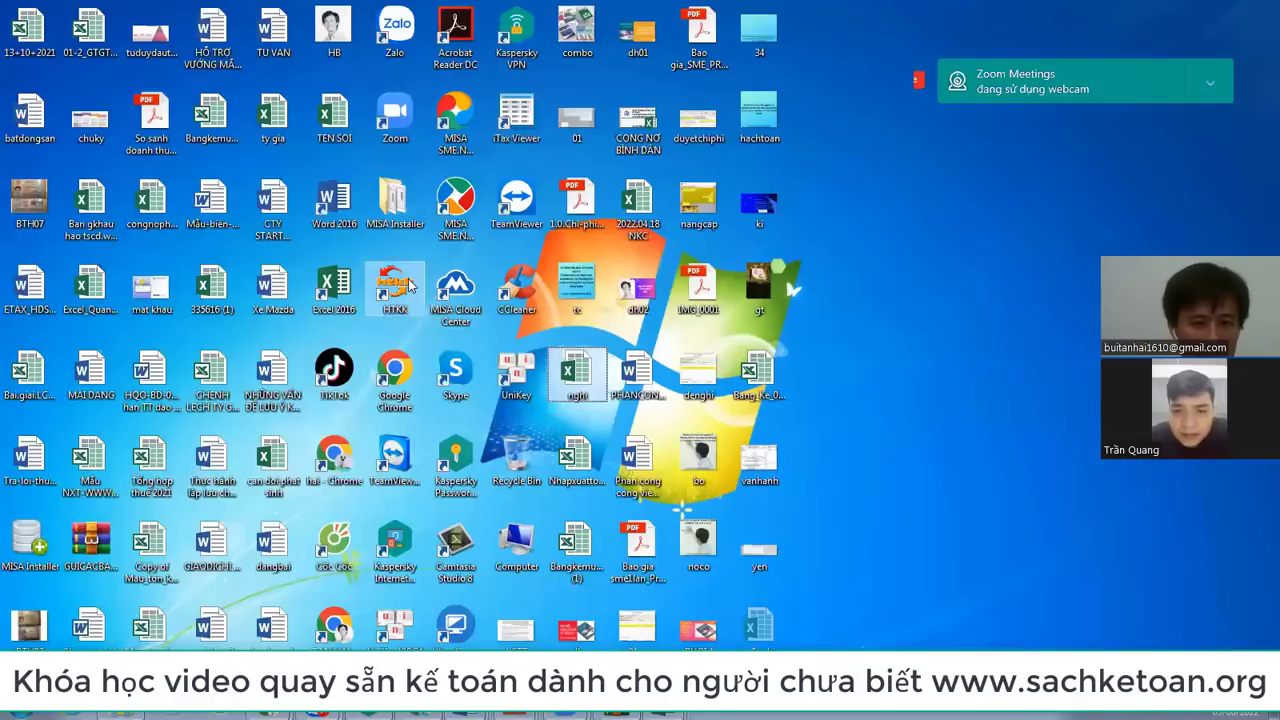
pyautogui.doubleClick(395, 285)
pyautogui.click(714, 409)
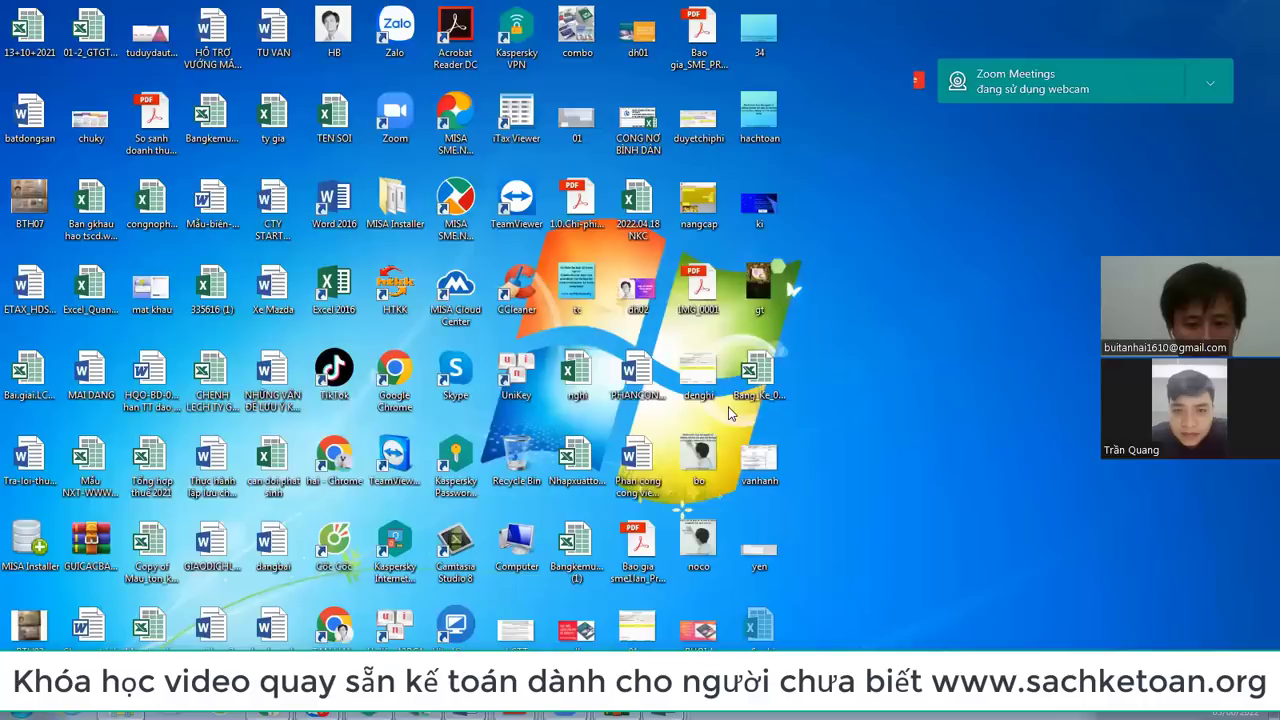
pyautogui.click(1115, 711)
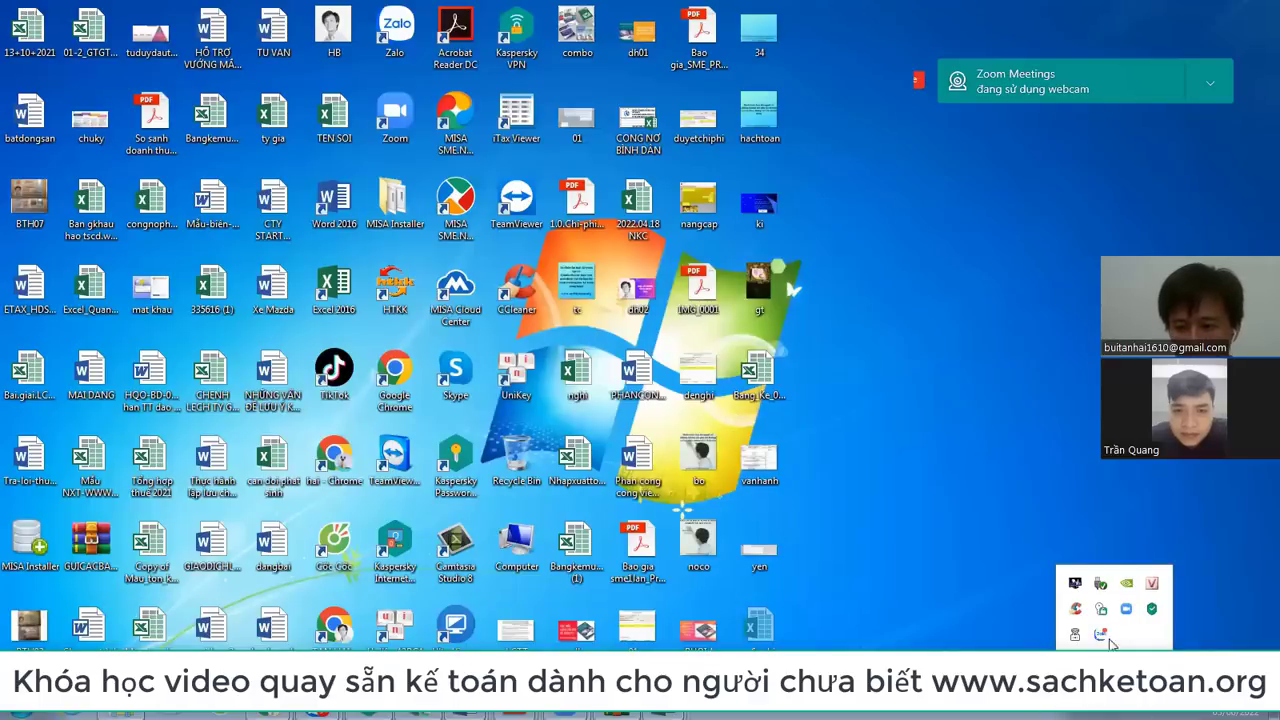
pyautogui.doubleClick(395, 285)
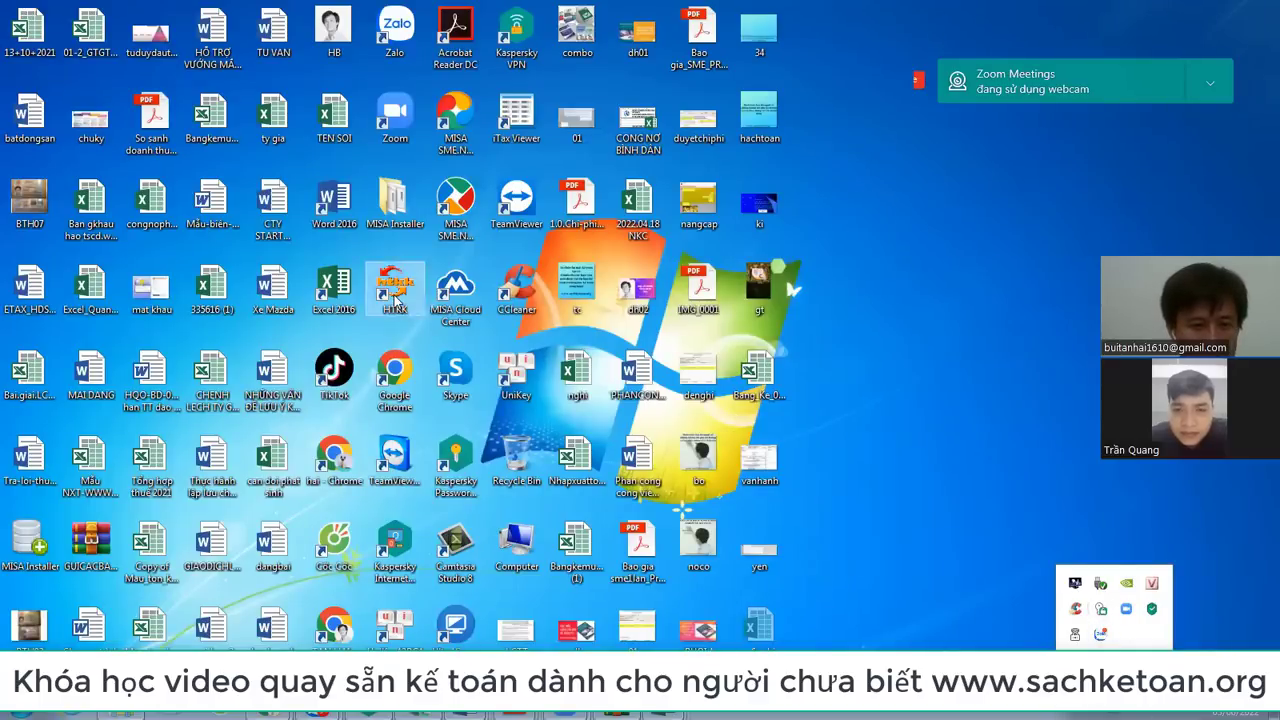
pyautogui.click(713, 411)
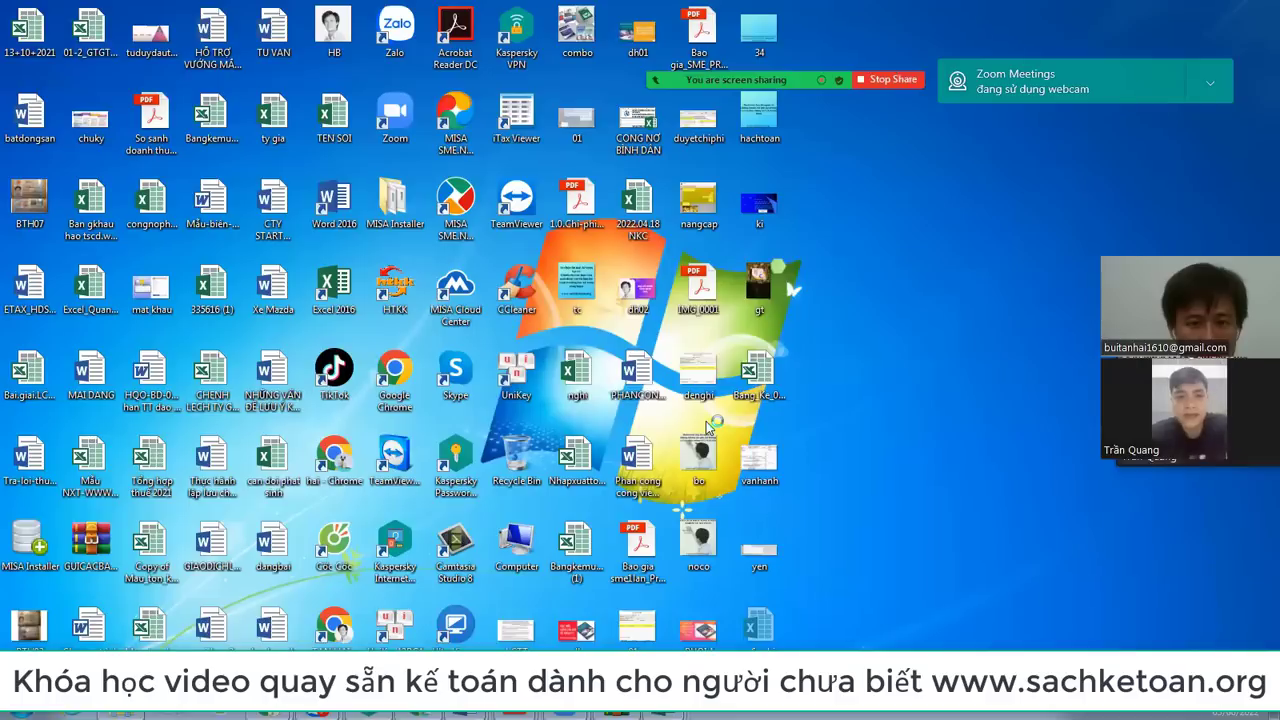
pyautogui.hotkey('ctrl', 'shift', 'Escape')
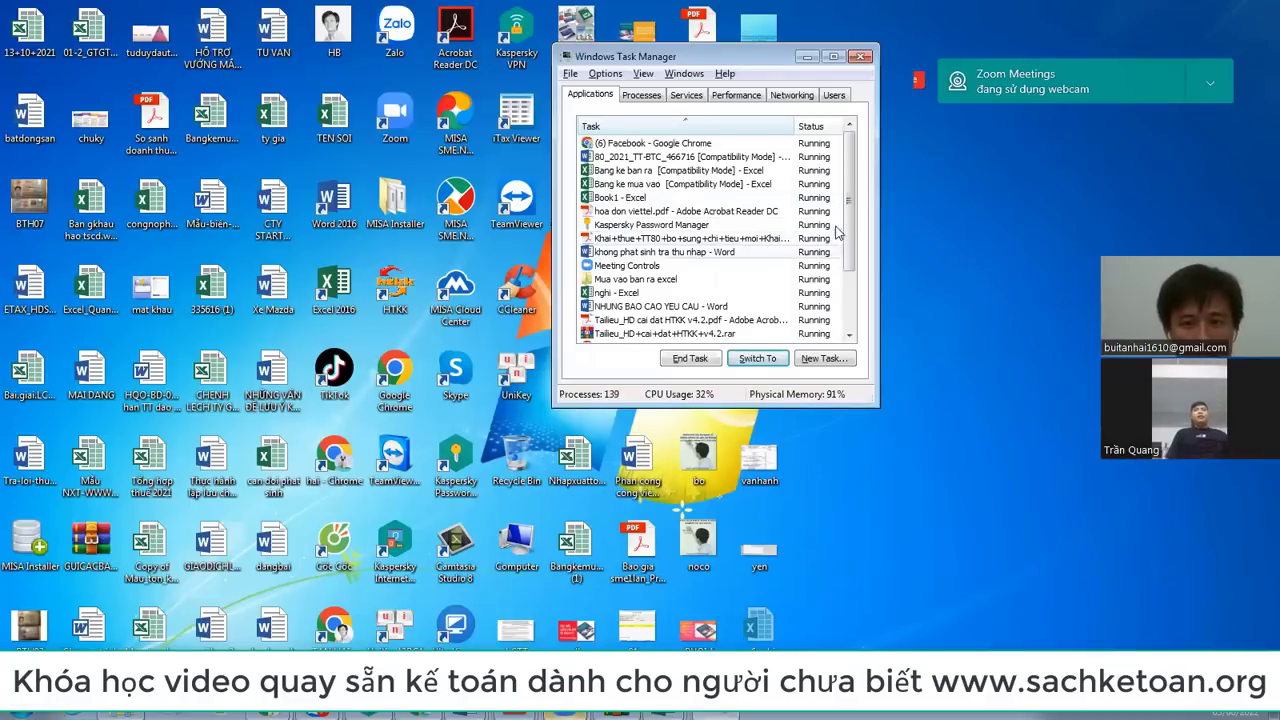
pyautogui.moveTo(847, 240); pyautogui.dragTo(857, 205)
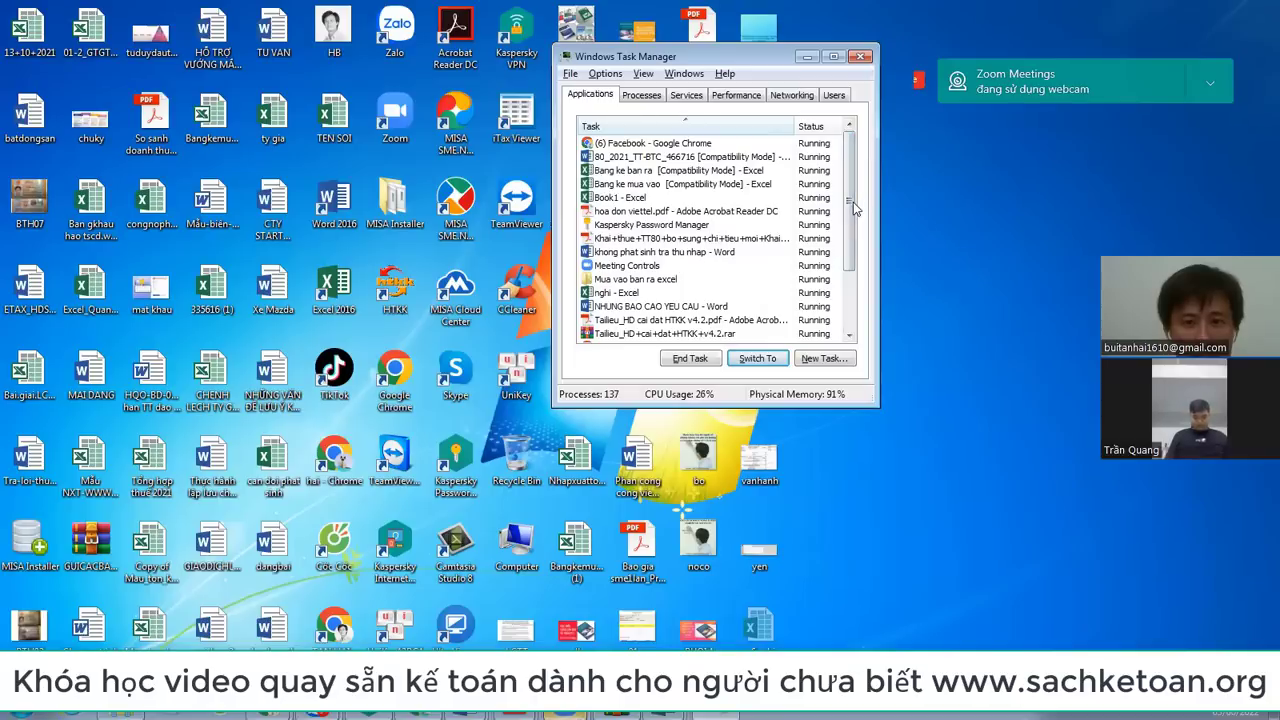
pyautogui.scroll(-2, 845, 300)
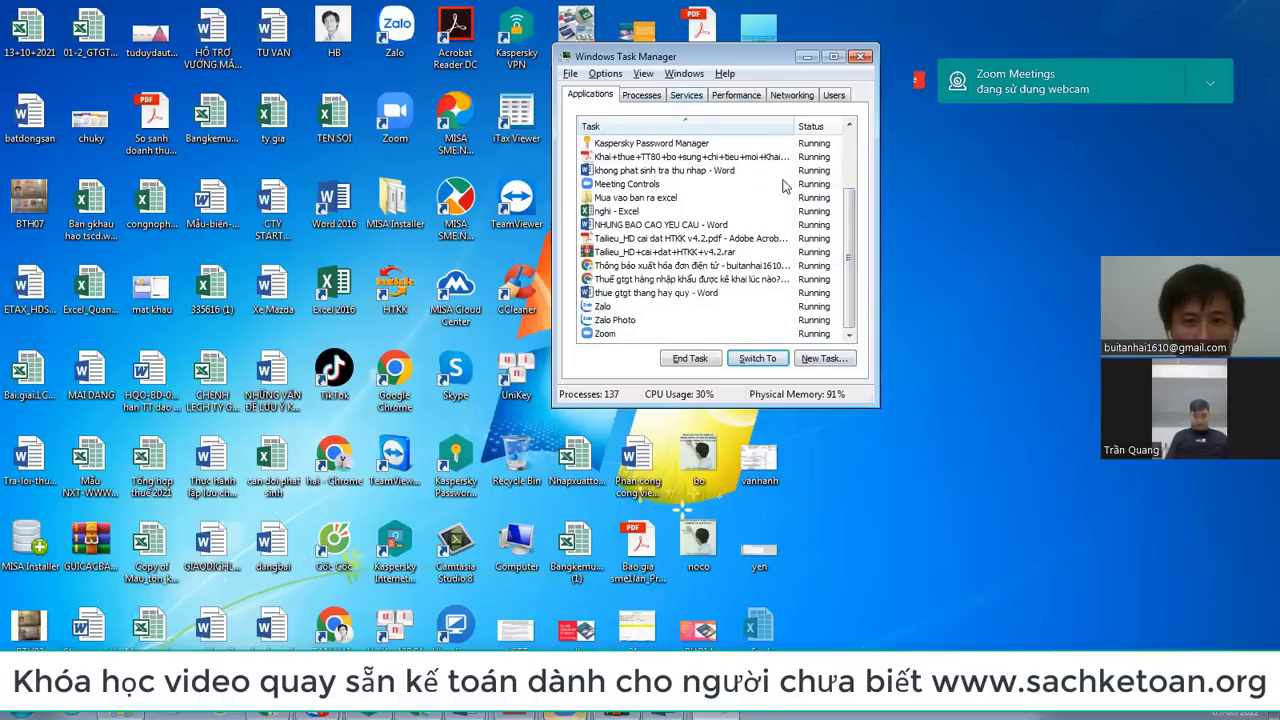
pyautogui.scroll(2, 850, 164)
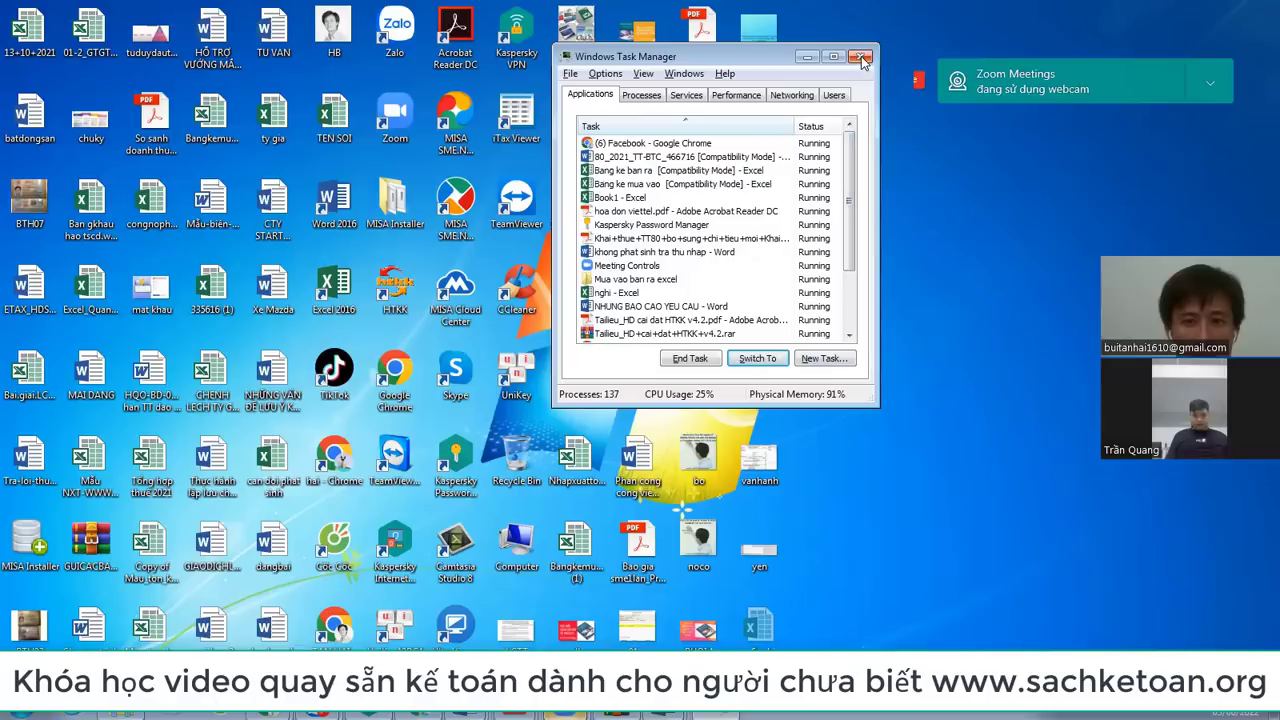
pyautogui.click(864, 62)
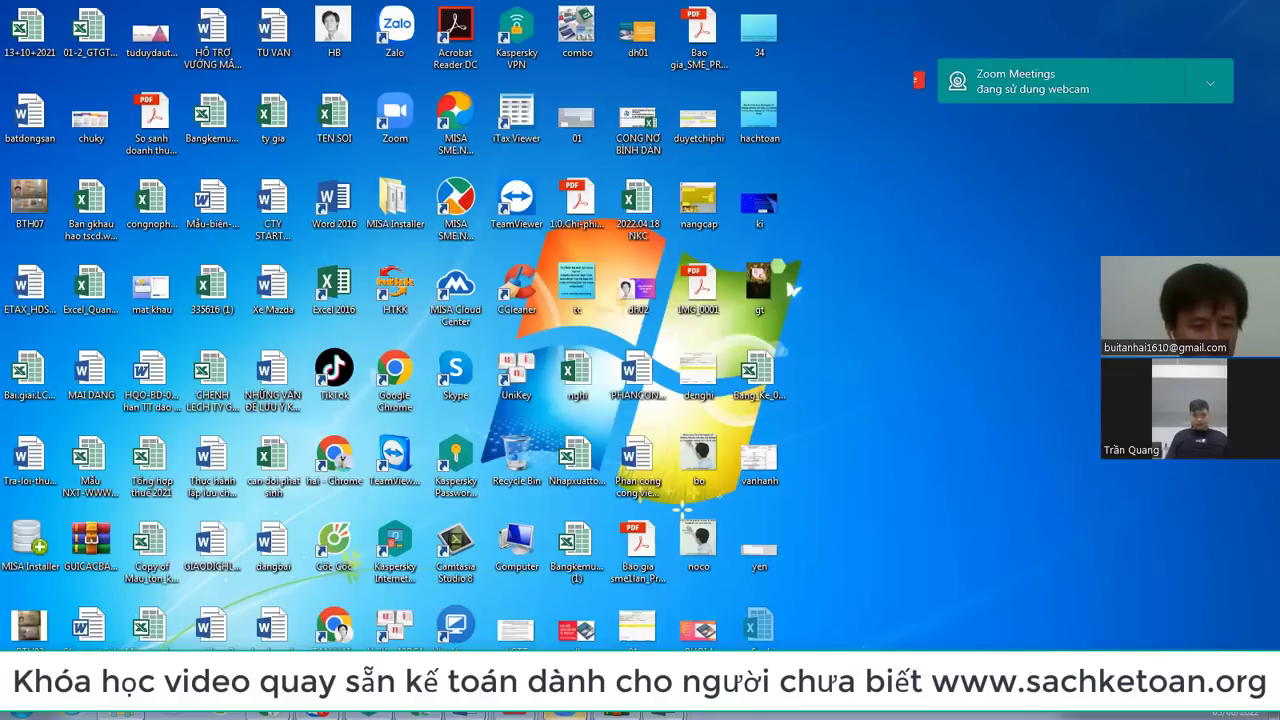
pyautogui.rightClick(877, 218)
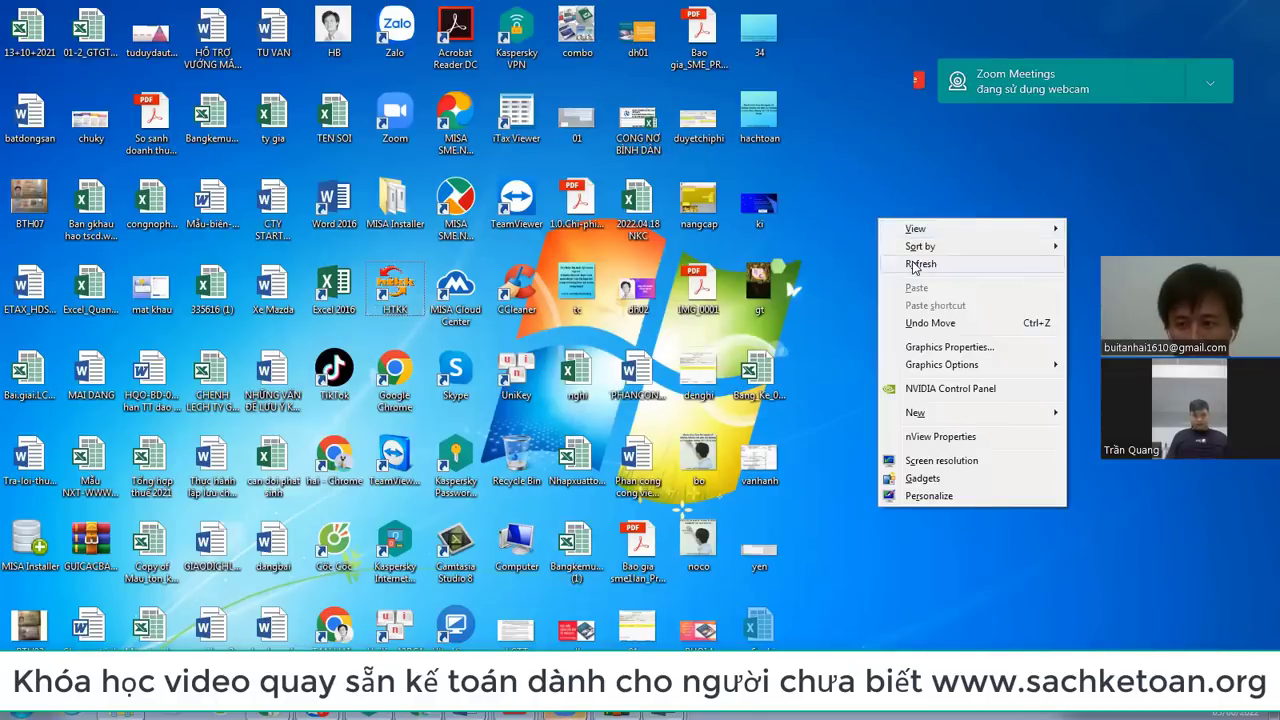
pyautogui.click(918, 264)
pyautogui.doubleClick(406, 300)
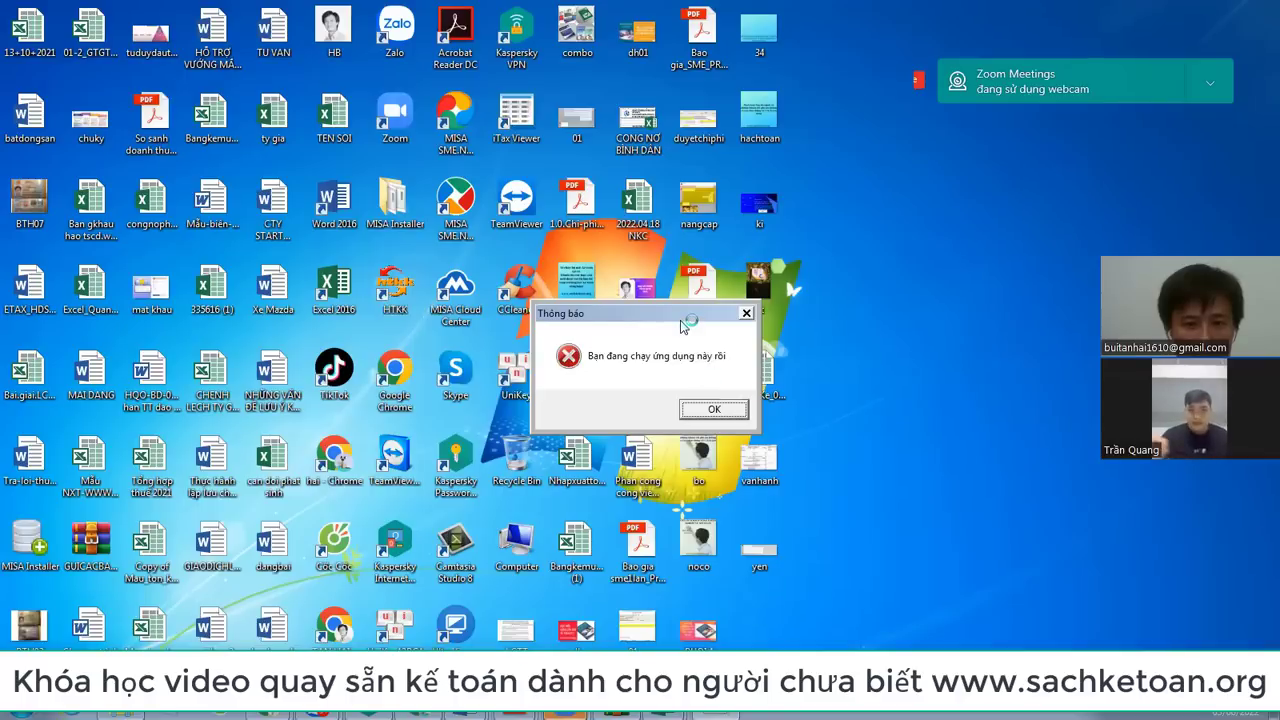
pyautogui.moveTo(682, 325); pyautogui.dragTo(767, 267)
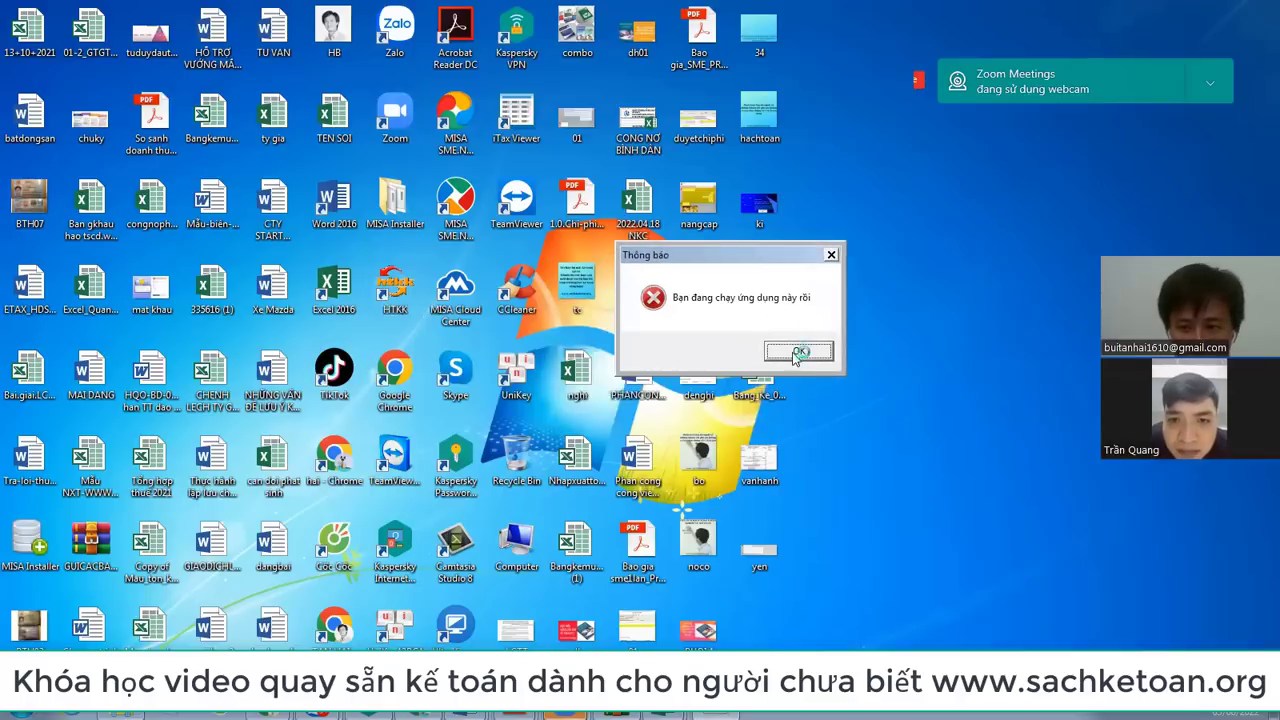
pyautogui.click(797, 352)
pyautogui.click(1115, 712)
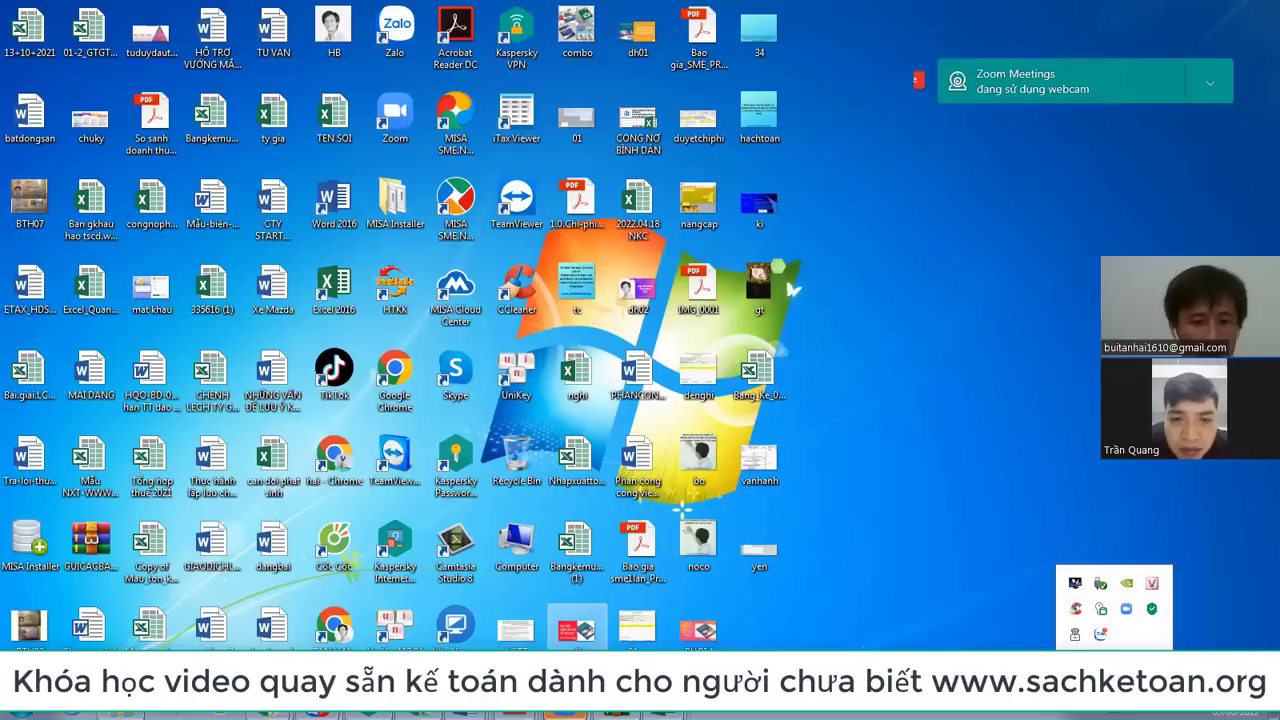
pyautogui.moveTo(566, 712)
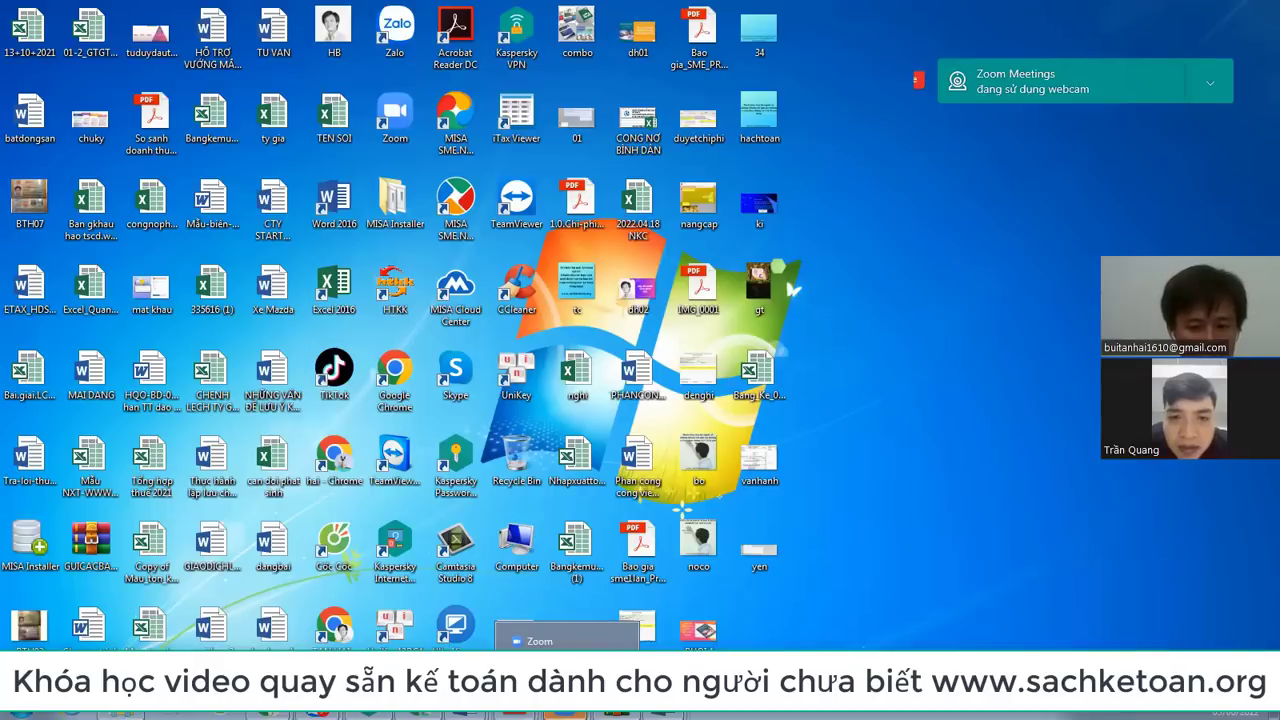
pyautogui.rightClick(404, 290)
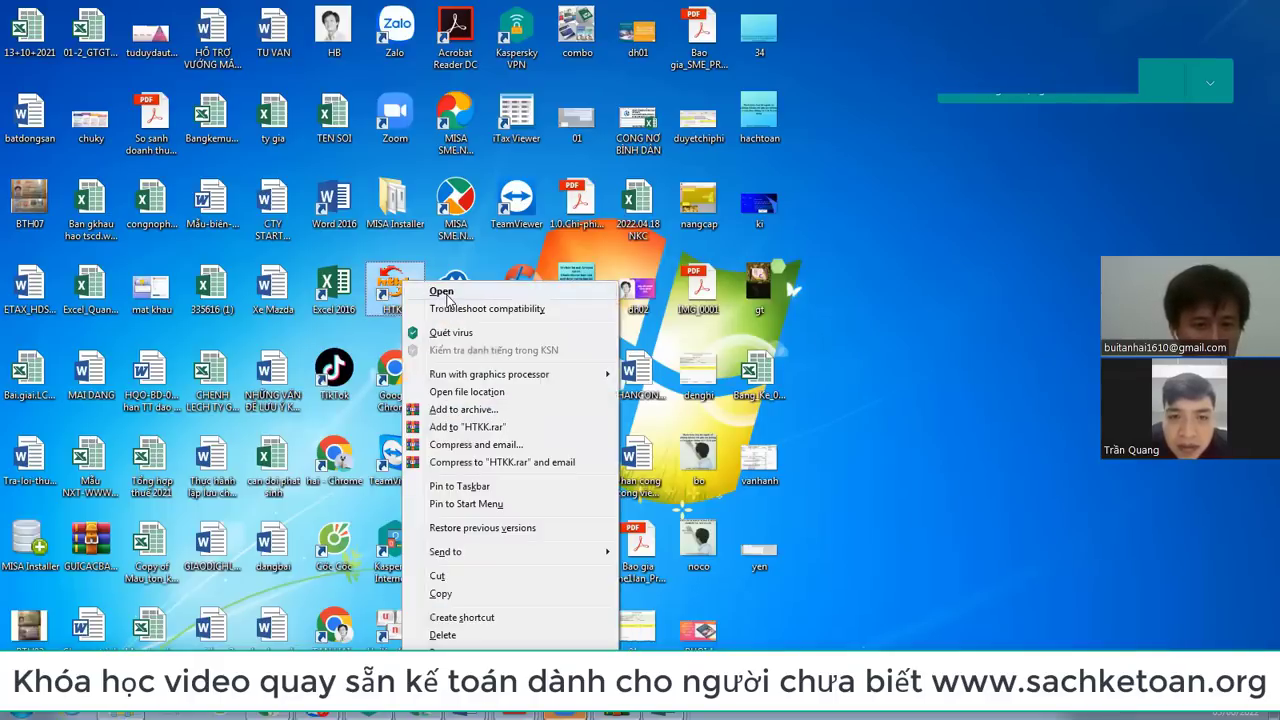
pyautogui.click(443, 293)
pyautogui.click(718, 407)
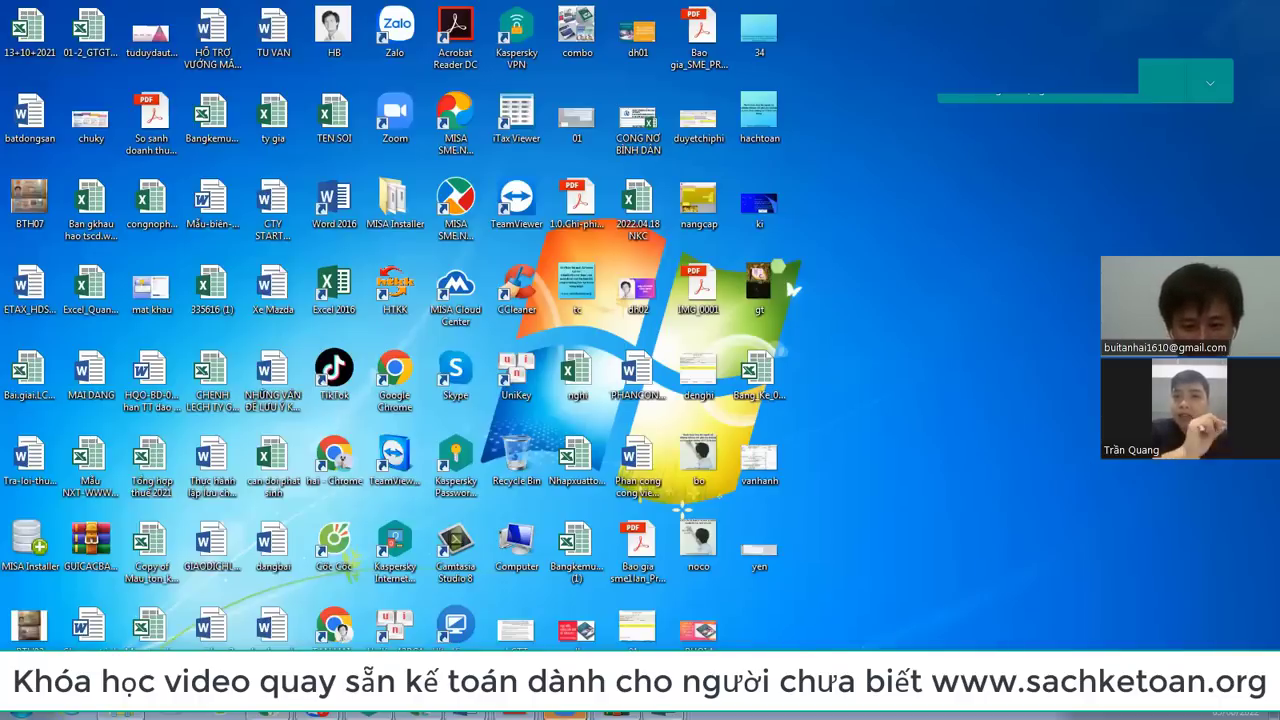
# Step: Return to Bang ke ban ra, select J32:K32 and scroll through the 10% rows and totals
pyautogui.moveTo(664, 714)
pyautogui.click(640, 641)
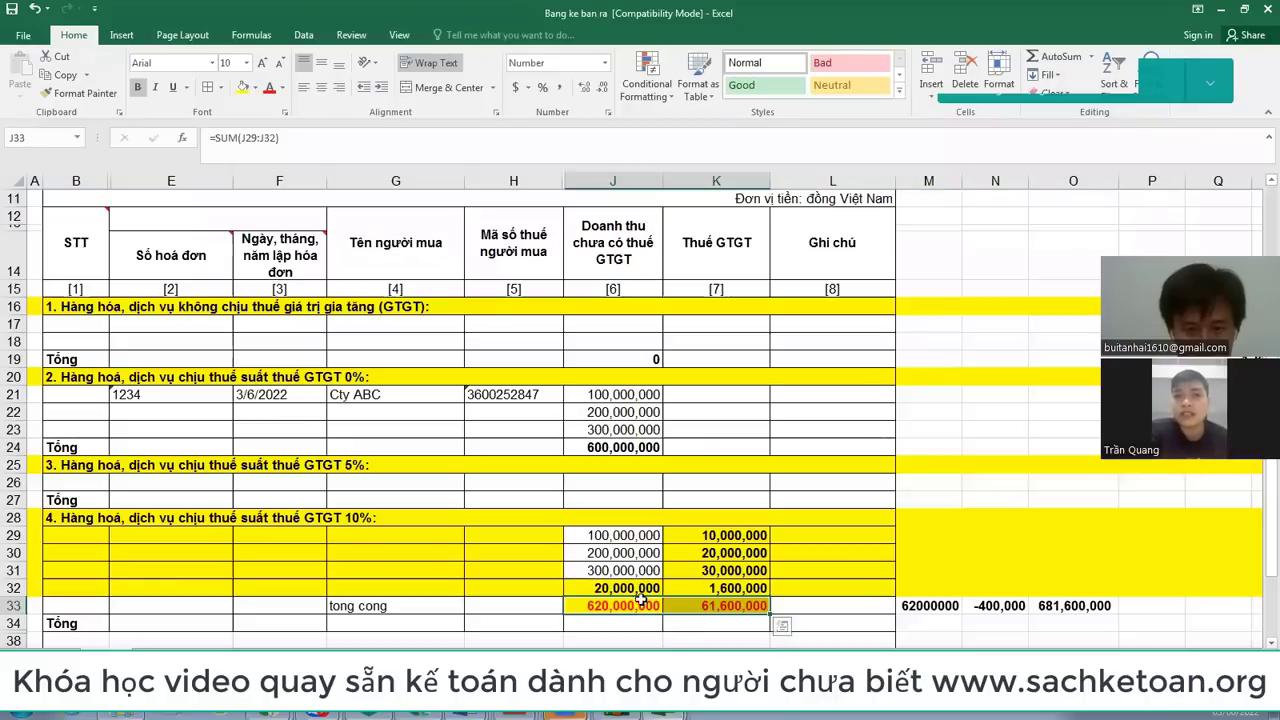
pyautogui.moveTo(642, 589); pyautogui.dragTo(704, 585)
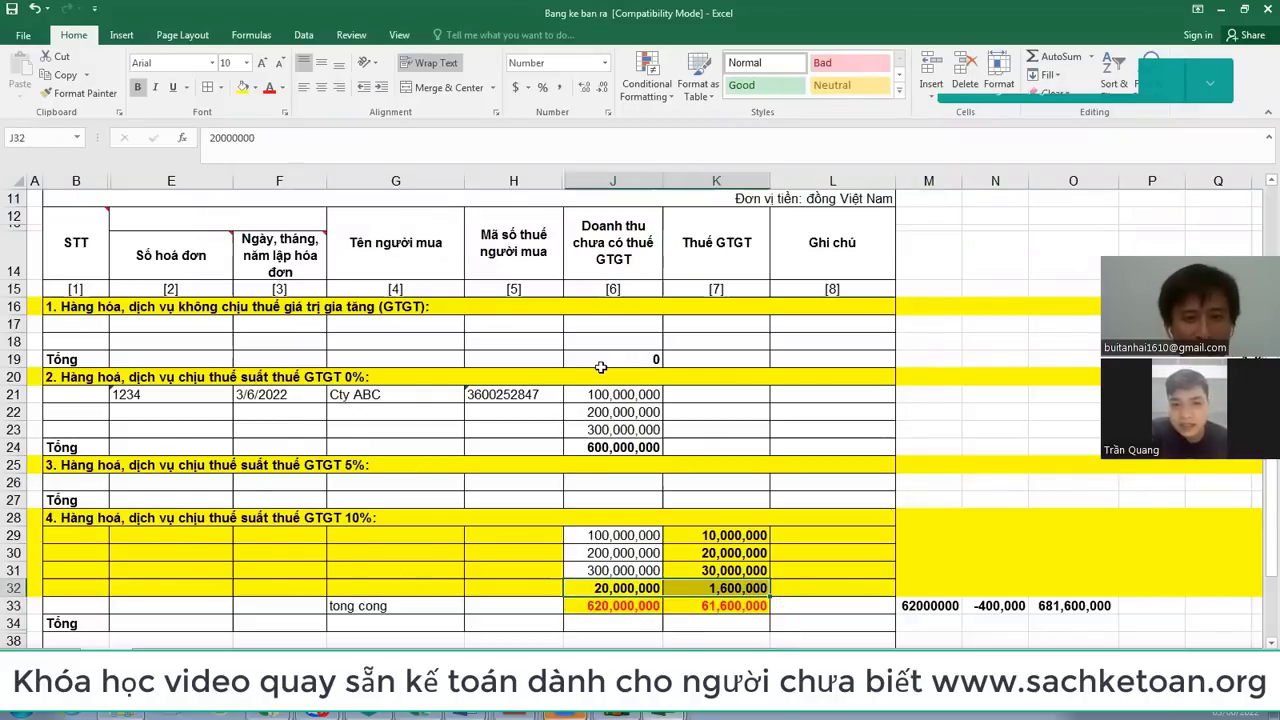
pyautogui.scroll(4, 600, 367)
pyautogui.scroll(-2, 700, 250)
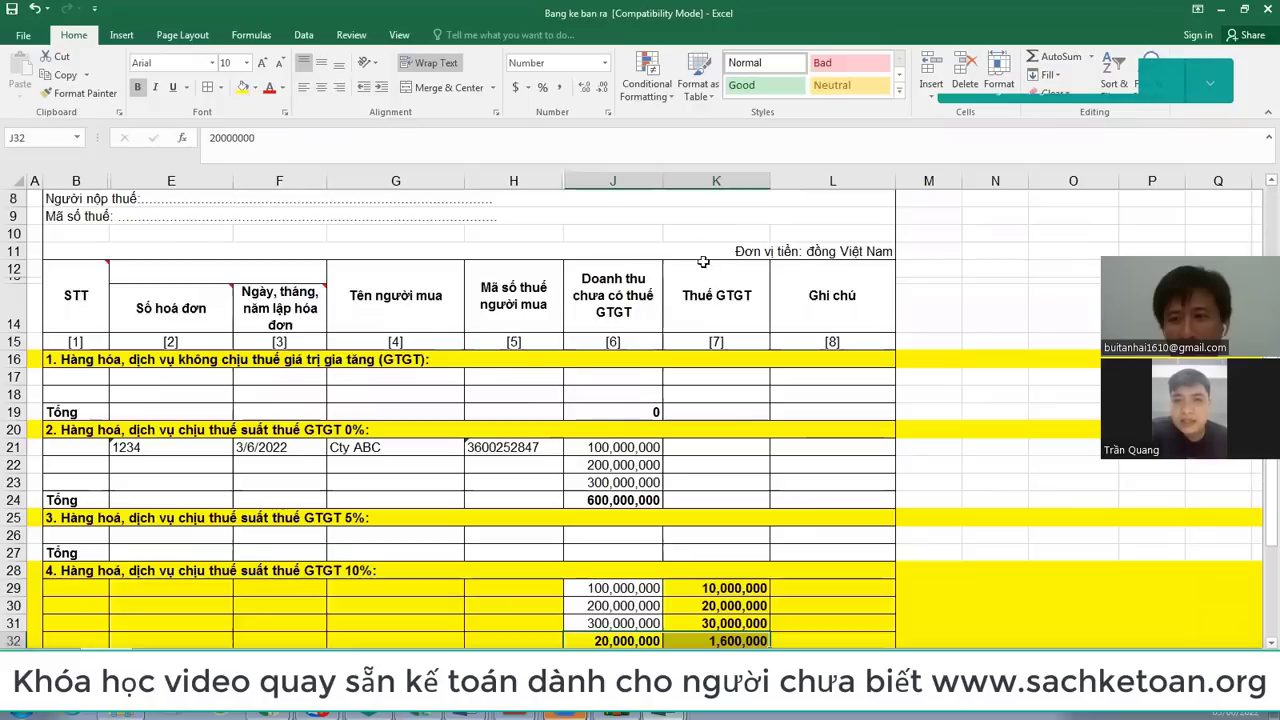
pyautogui.scroll(-2, 702, 253)
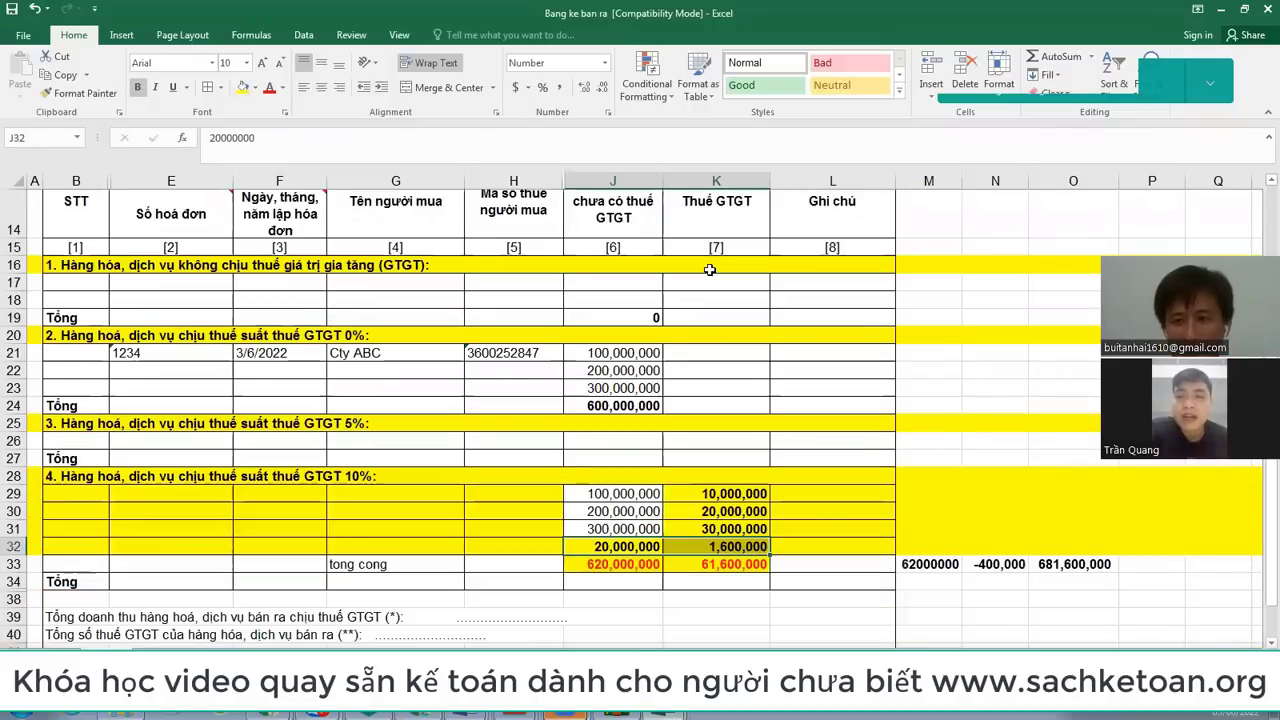